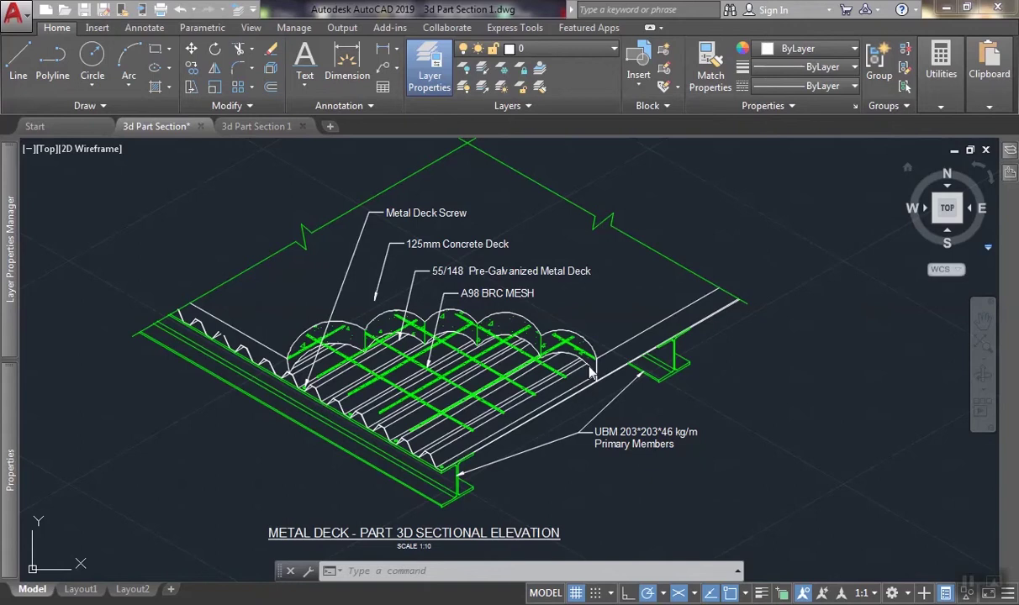
Create a new drawing from the acadiso template.
key("ctrl+Tab")
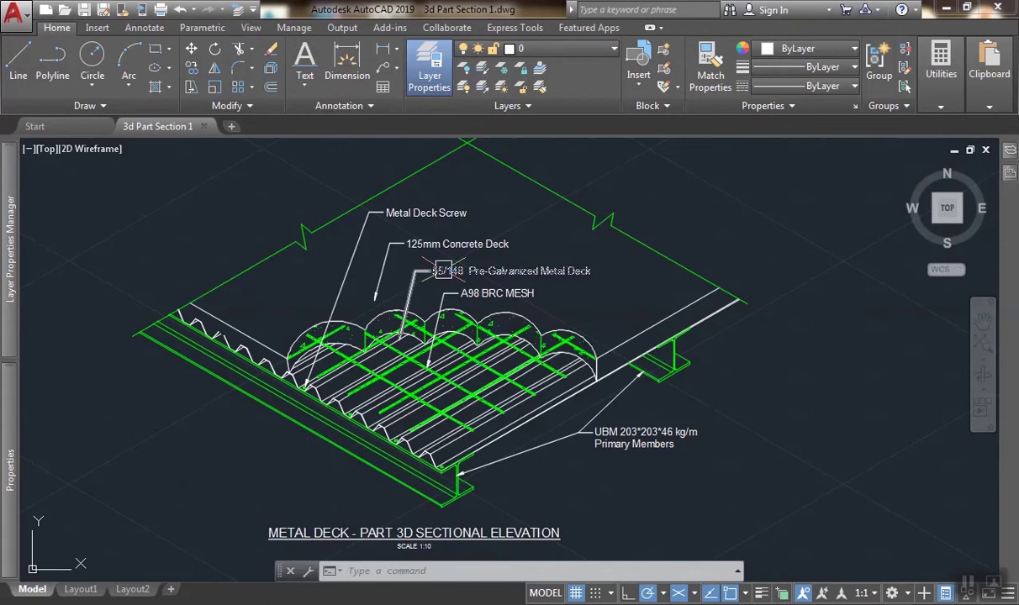
left_click(46, 10)
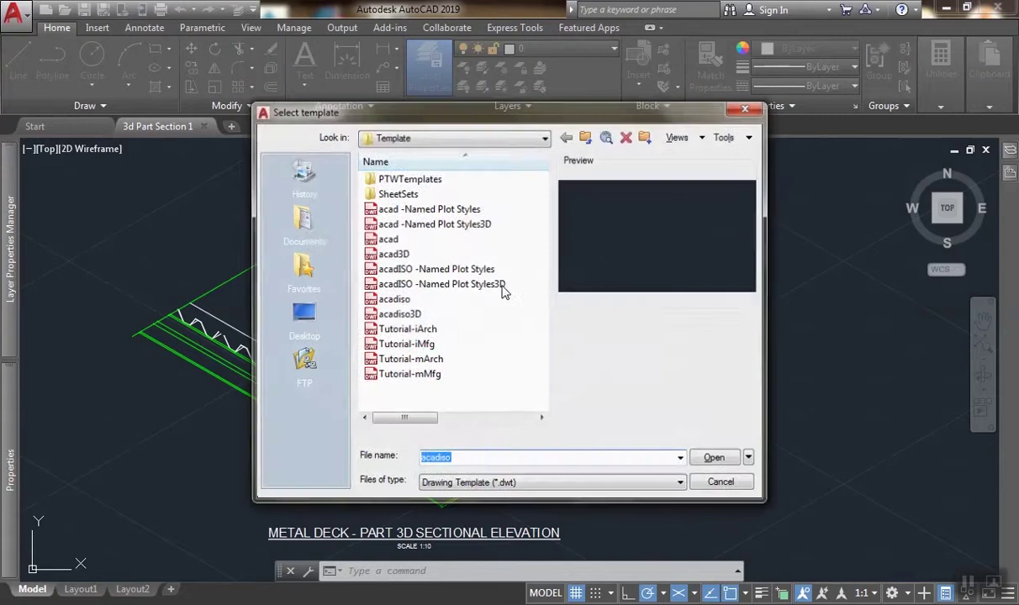
left_click(395, 299)
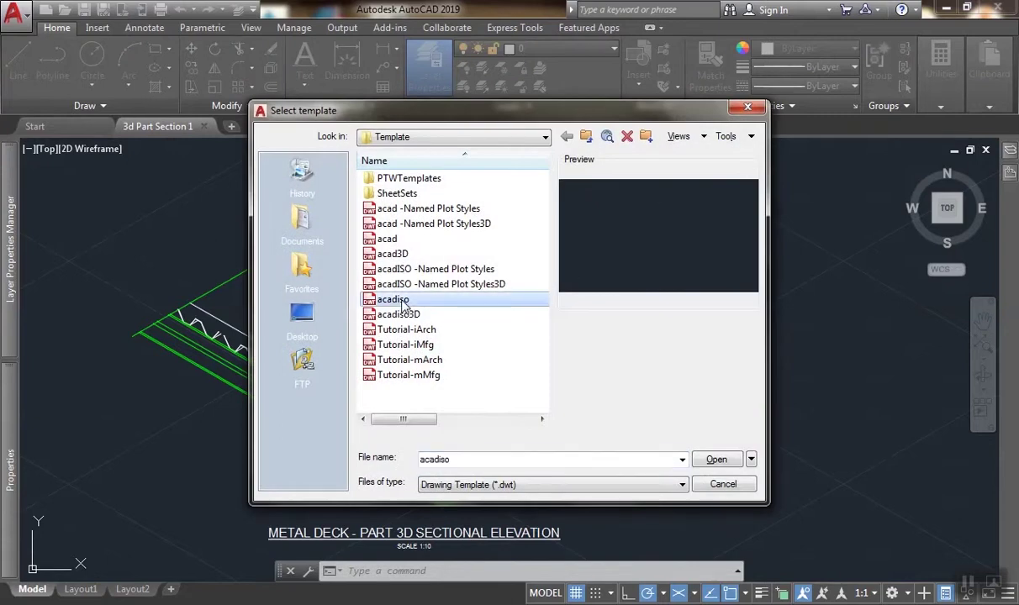
left_click(716, 460)
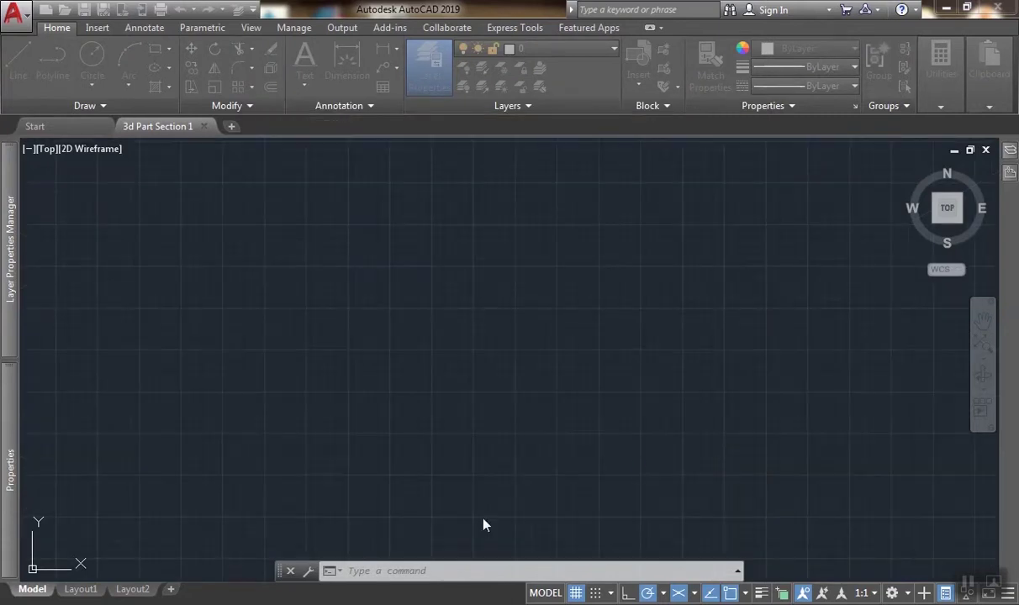
Switch to the file explorer and examine the dimensions of the metal deck profile in the Decking Sheet image.
left_click(186, 602)
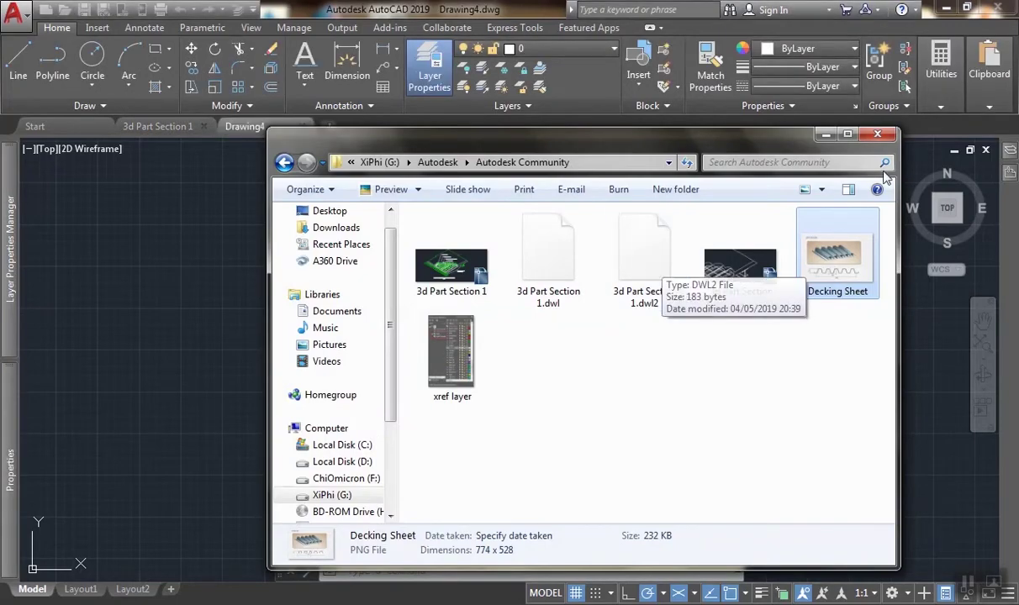
double_click(802, 244)
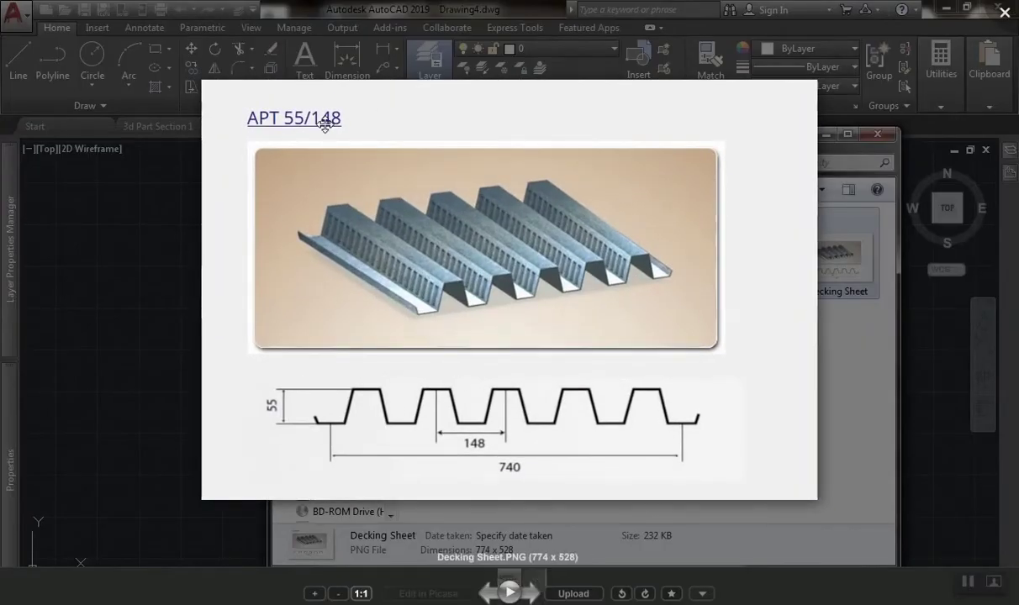
left_click(137, 353)
left_click(148, 346)
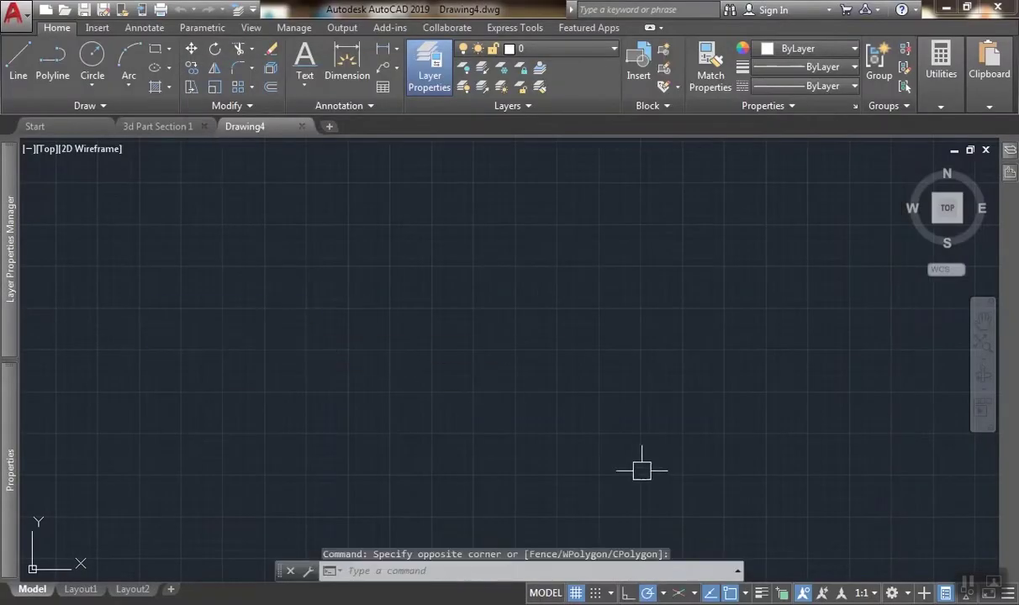
Turn on isometric drafting and draw a long line descending to the right along the isometric axis.
left_click(677, 594)
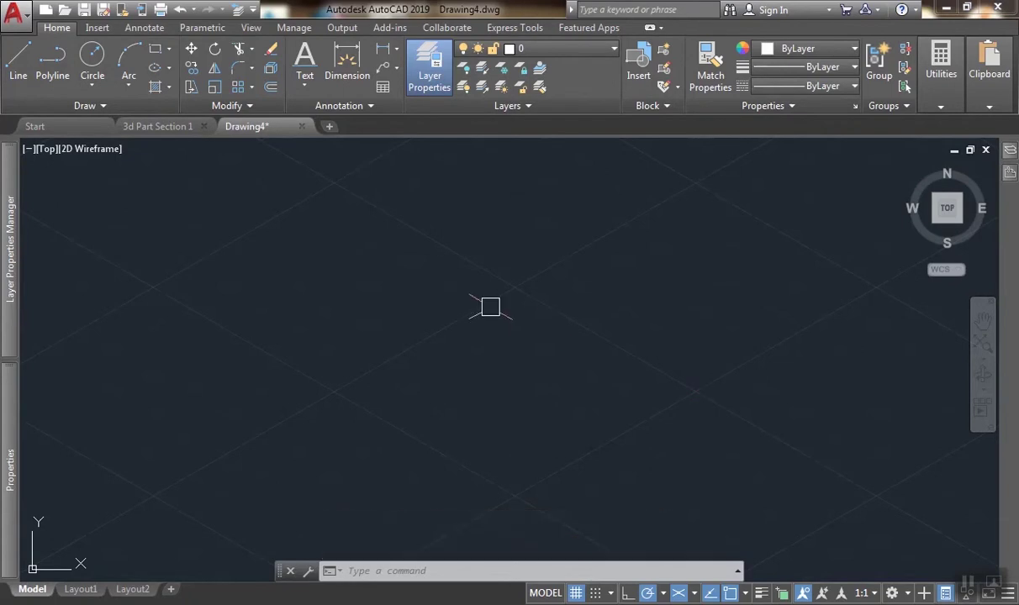
middle_click_drag(566, 350, 498, 362)
left_click(18, 63)
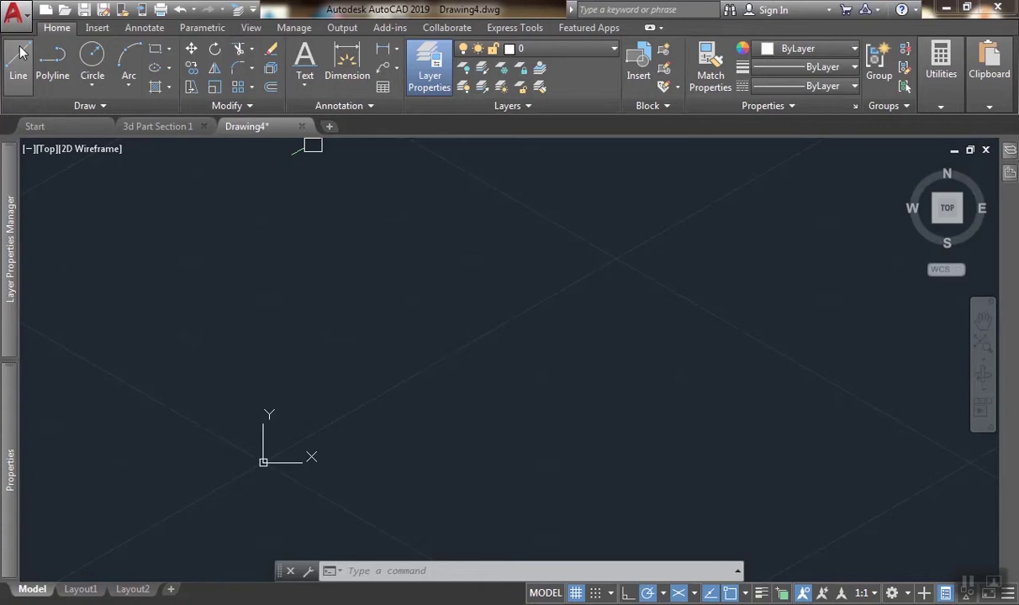
left_click(326, 212)
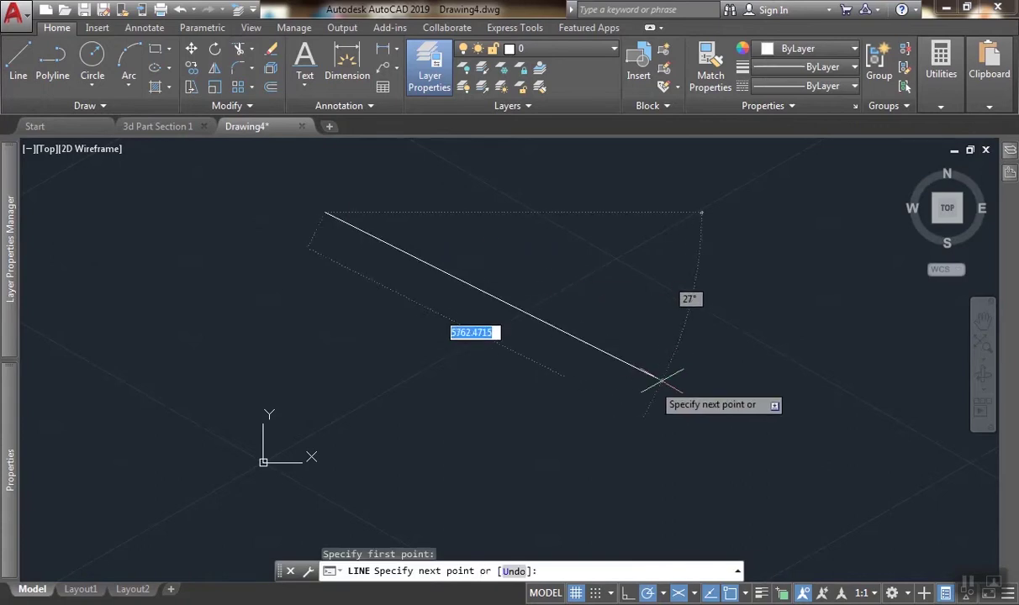
left_click(639, 394)
key("Return")
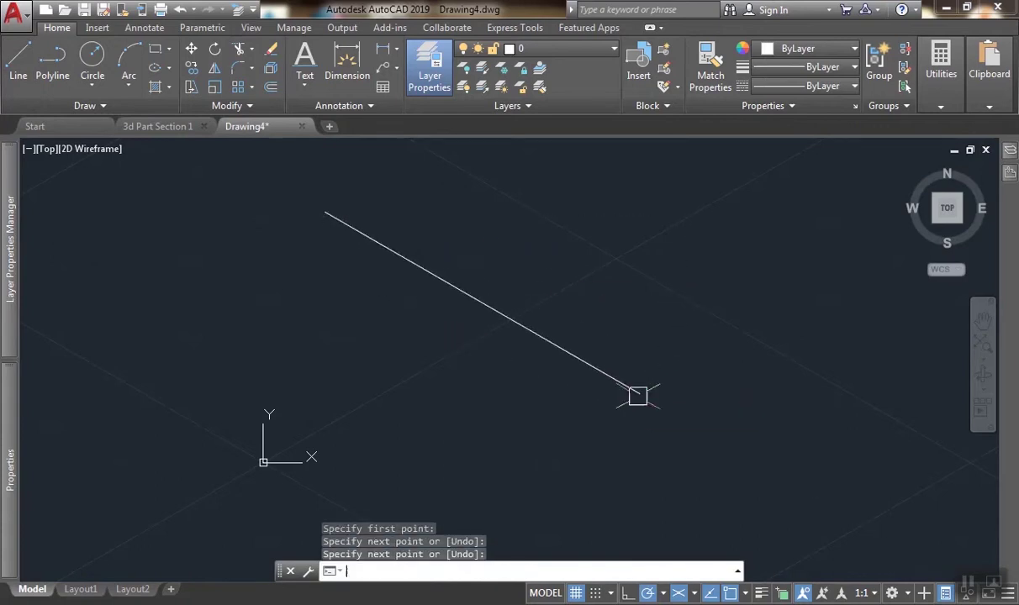
Copy the isometric line 55 mm straight up to mark the deck height.
left_click(609, 375)
left_click(582, 343)
left_click(580, 341)
type("co")
key("Return")
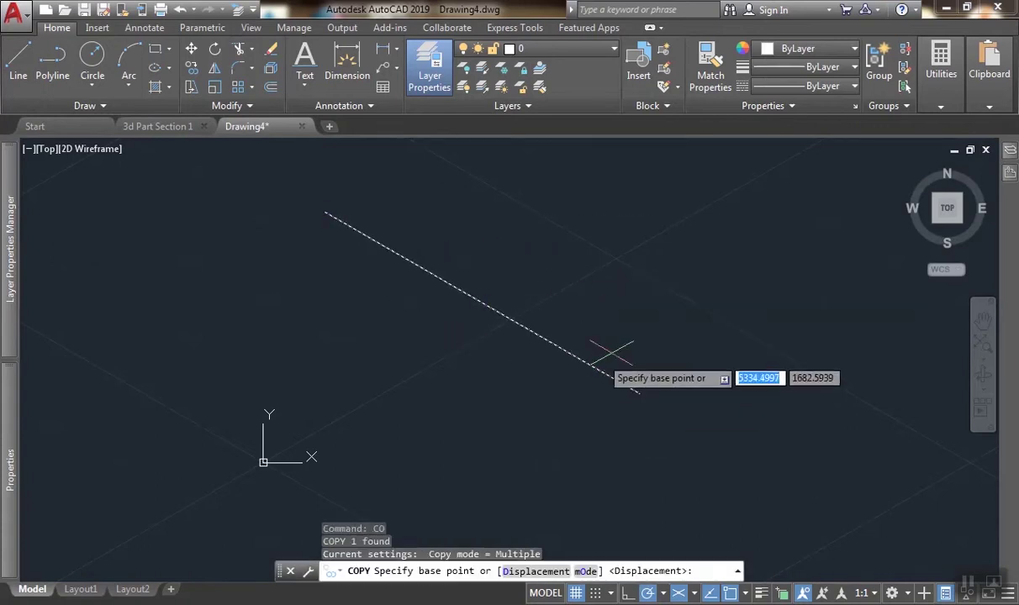
left_click(611, 340)
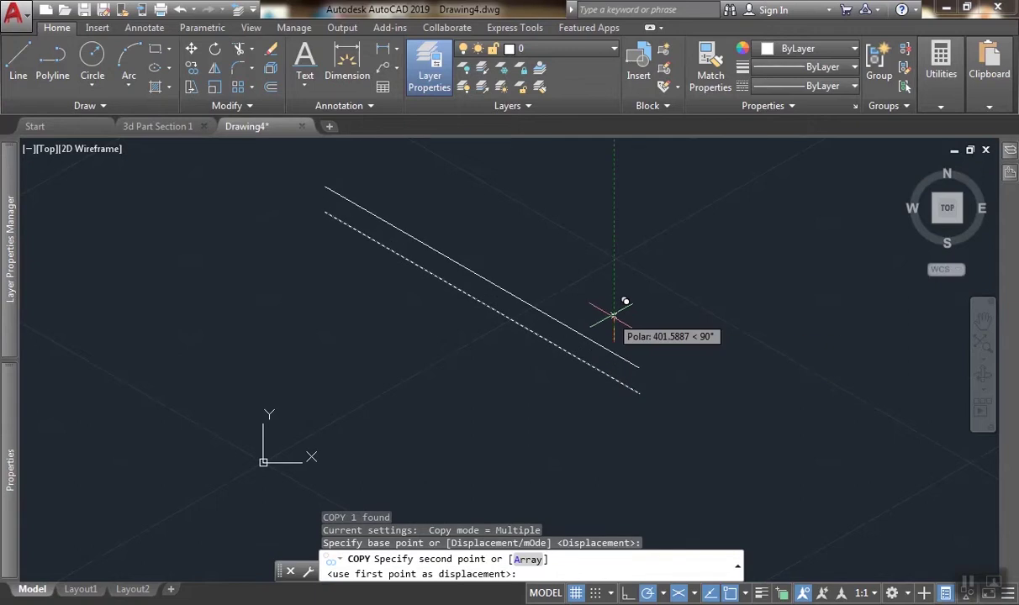
type("55")
key("Return")
key("Return")
Draw a vertical line about 420 mm long crossing both isometric lines near their lower end.
scroll(615, 372, "up", 3)
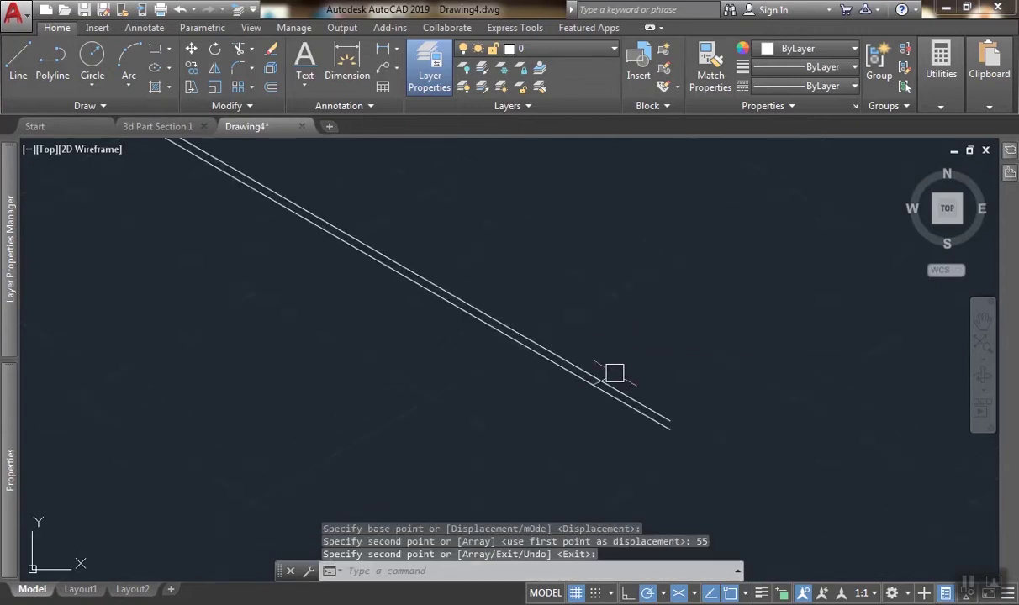
scroll(584, 352, "up", 3)
left_click(17, 73)
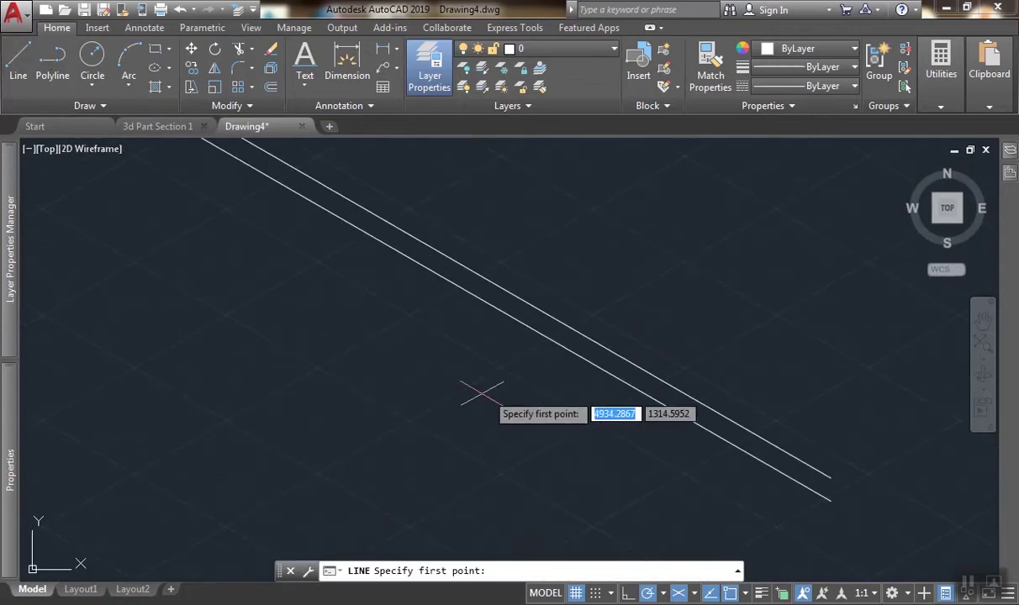
left_click(597, 397)
left_click(597, 221)
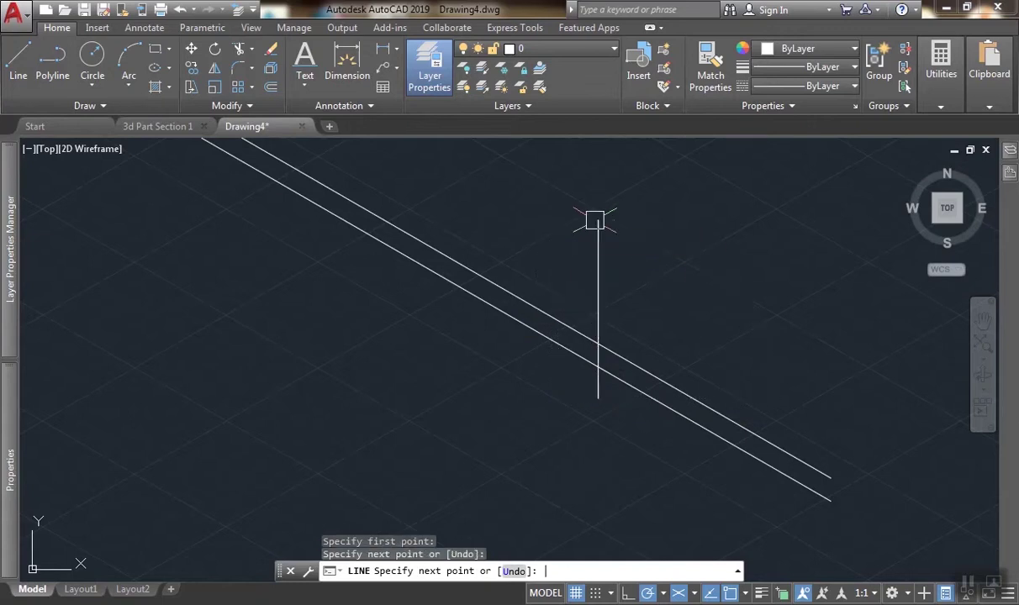
key("Return")
Copy the vertical line 148 mm up-left along the isometric axis.
scroll(613, 270, "up", 2)
left_click(610, 269)
left_click(498, 250)
type("co")
key("Return")
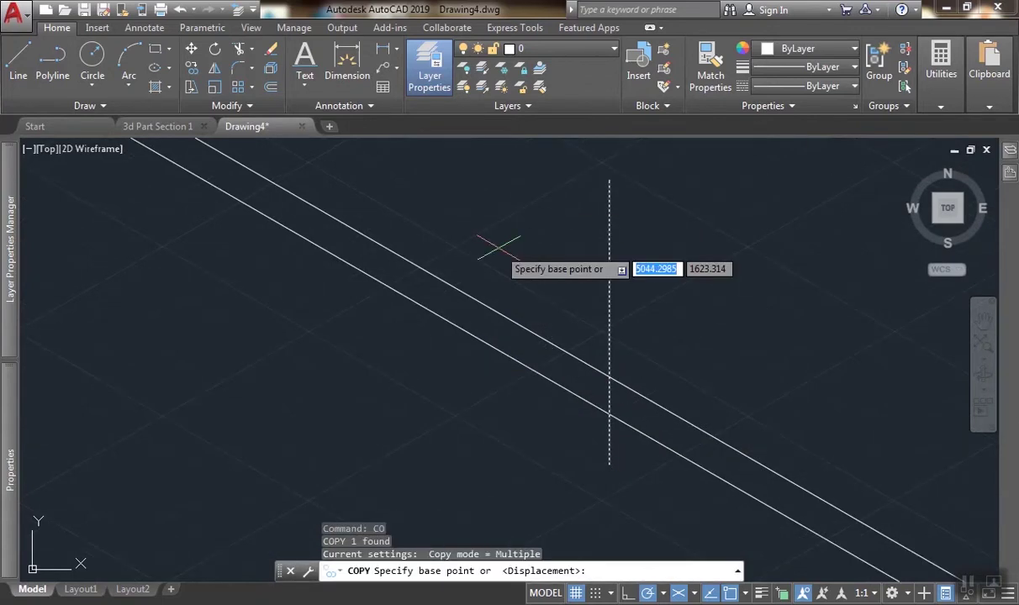
left_click(578, 267)
type("148")
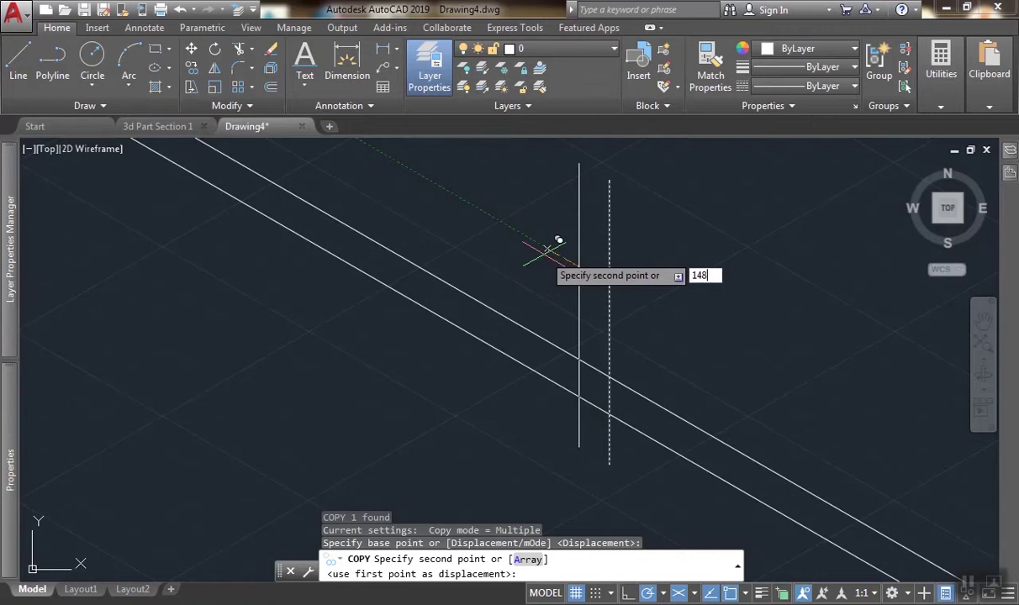
key("Return")
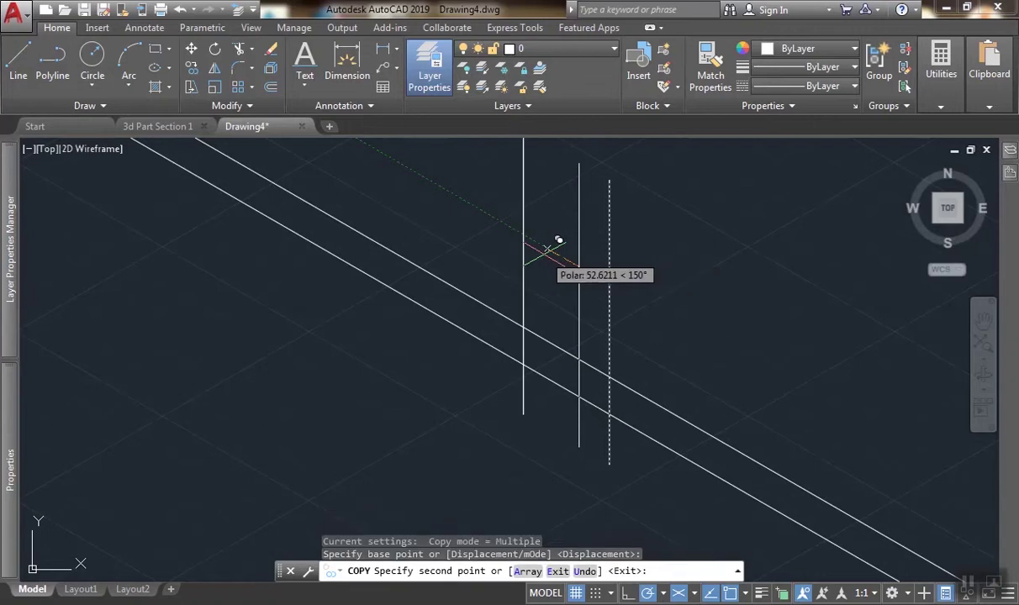
Copy the original, right-hand vertical line 37 mm up-left along the isometric axis.
scroll(582, 336, "up", 2)
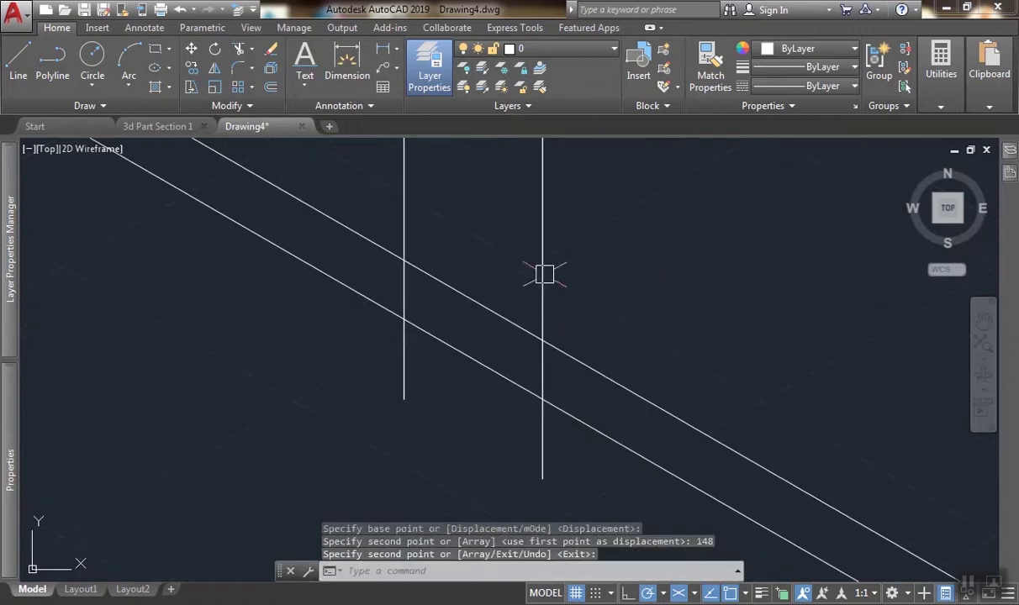
type("co")
key("Return")
left_click(544, 274)
key("Return")
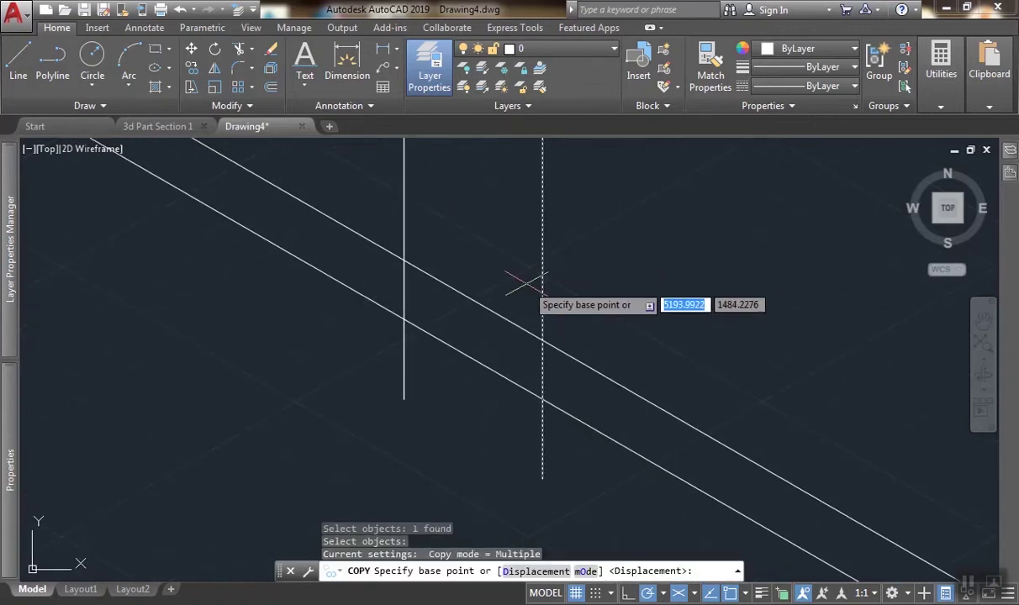
left_click(531, 274)
type("2")
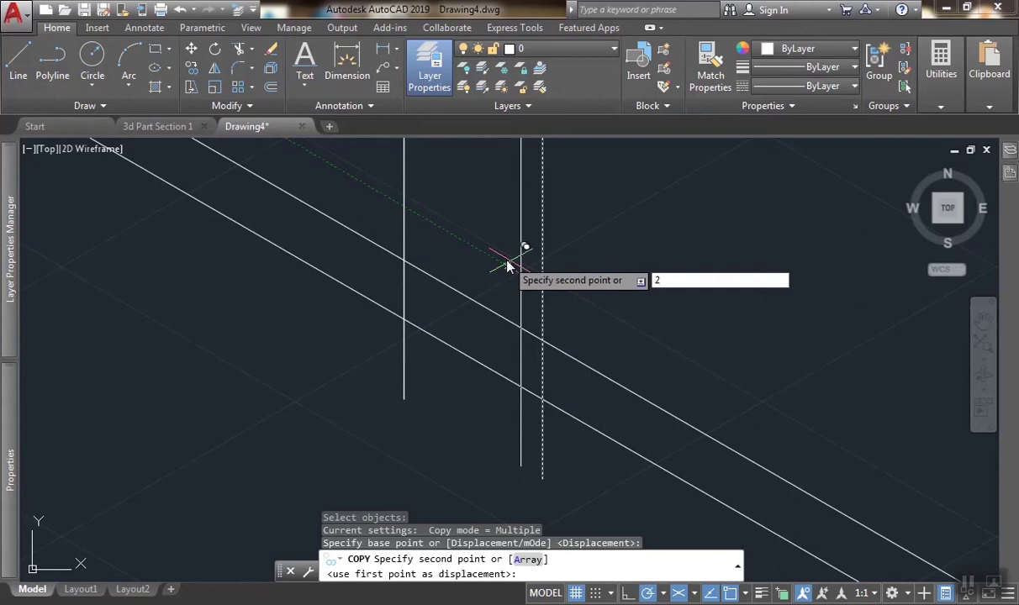
type("7")
key("Return")
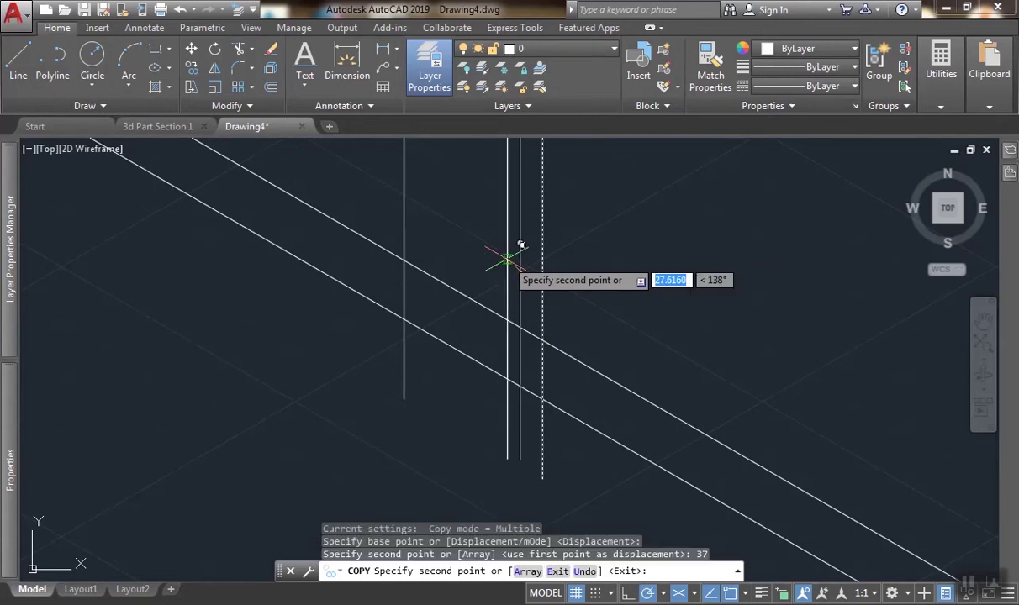
type("37")
key("Return")
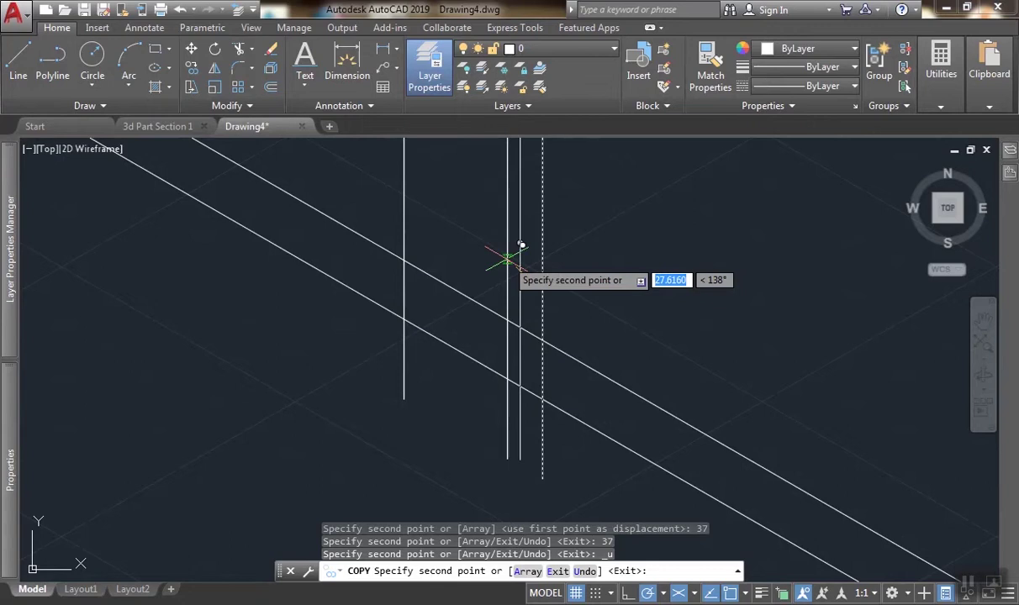
key("ctrl+z")
key("Escape")
Copy the second vertical line from the right twice more at the same 37 mm spacing, dividing the 148 mm module into four.
scroll(503, 301, "up", 2)
left_click(520, 286)
left_click(498, 270)
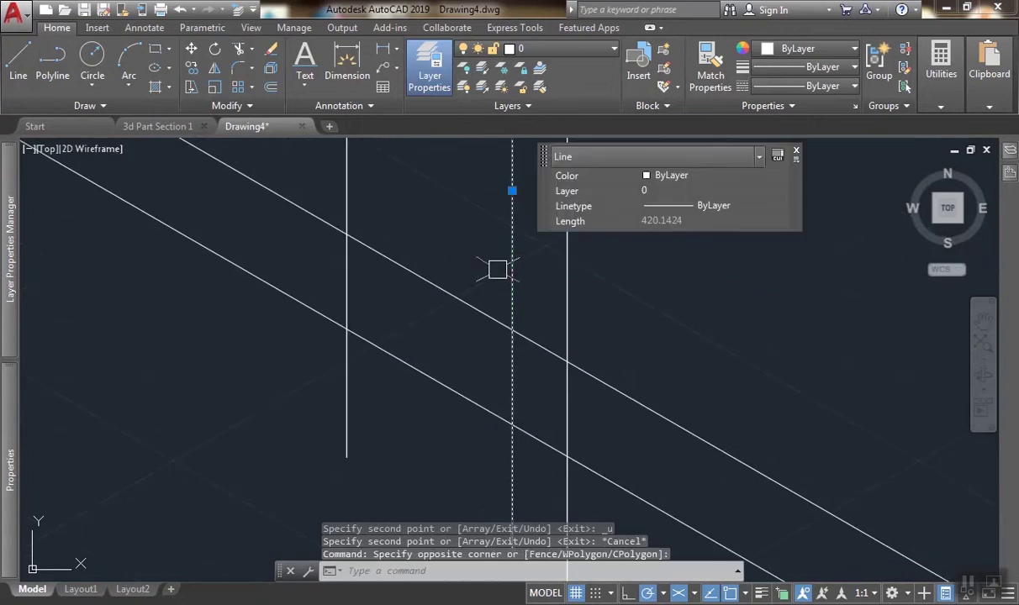
key("Return")
left_click(574, 362)
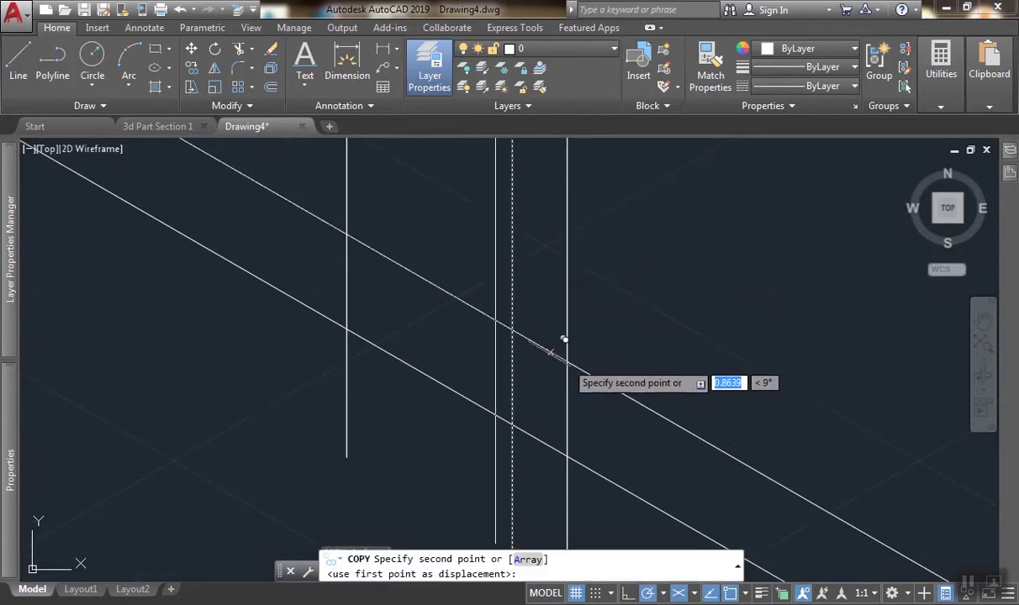
left_click(515, 328)
left_click(461, 297)
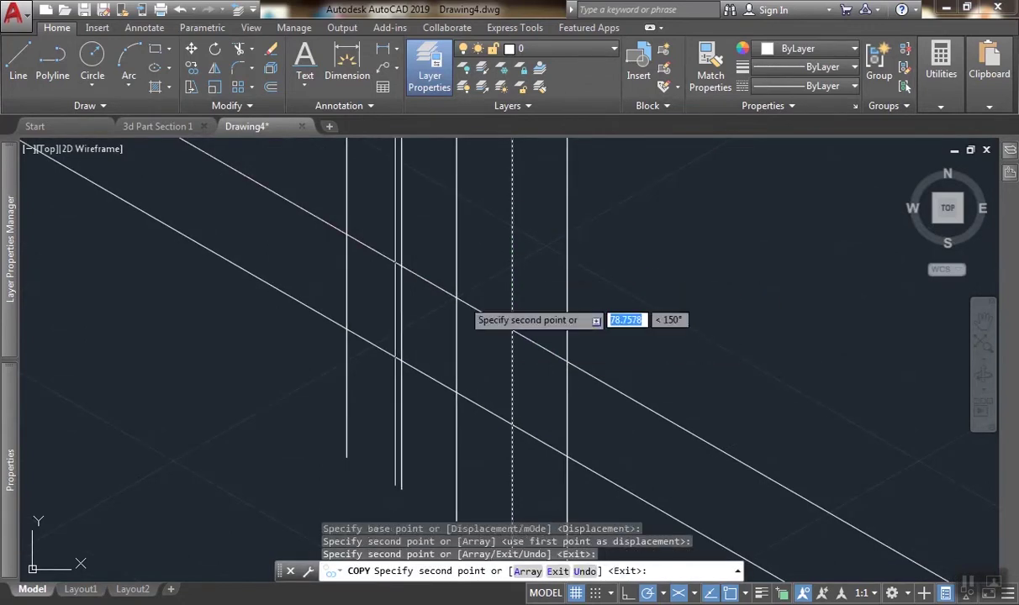
key("Return")
Copy the second vertical line from the right to the midpoint between it and the rightmost line, using Mid Between 2 Points.
key("Return")
left_click(509, 373)
key("Return")
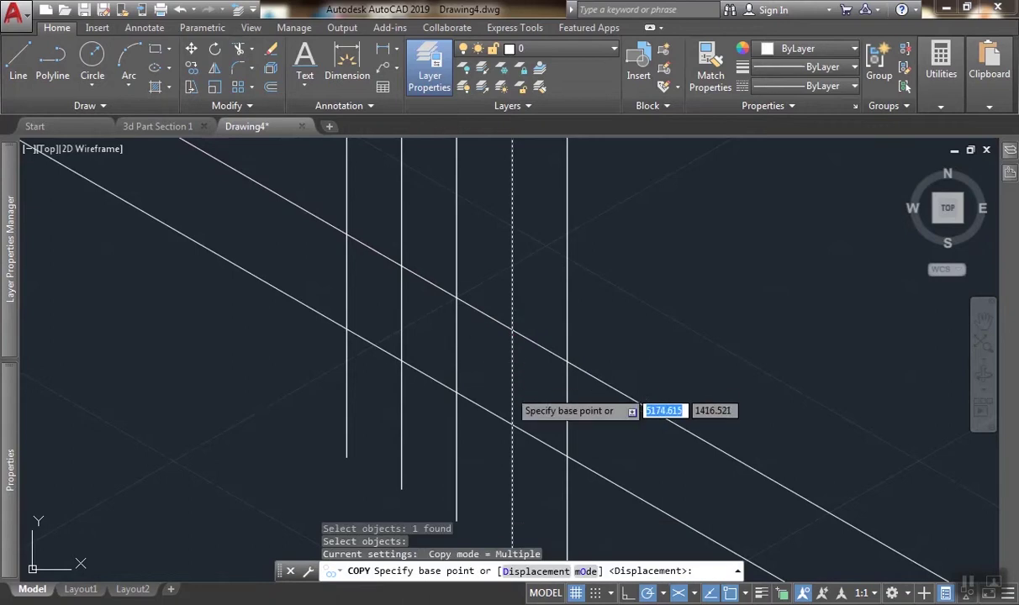
left_click(513, 422)
middle_click_drag(575, 430, 527, 348)
right_click(513, 336, "shift")
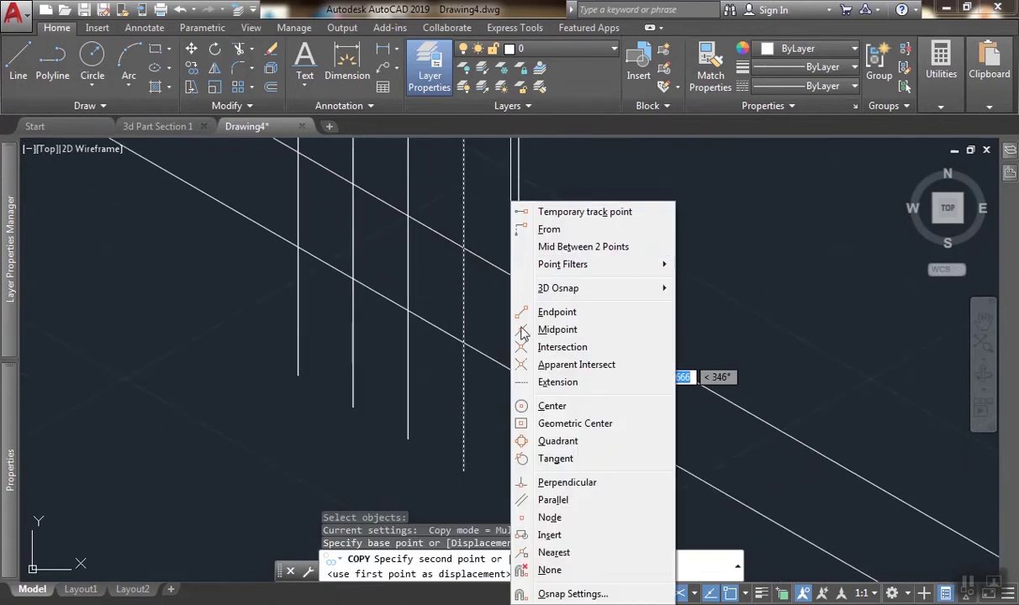
left_click(583, 247)
left_click(463, 339)
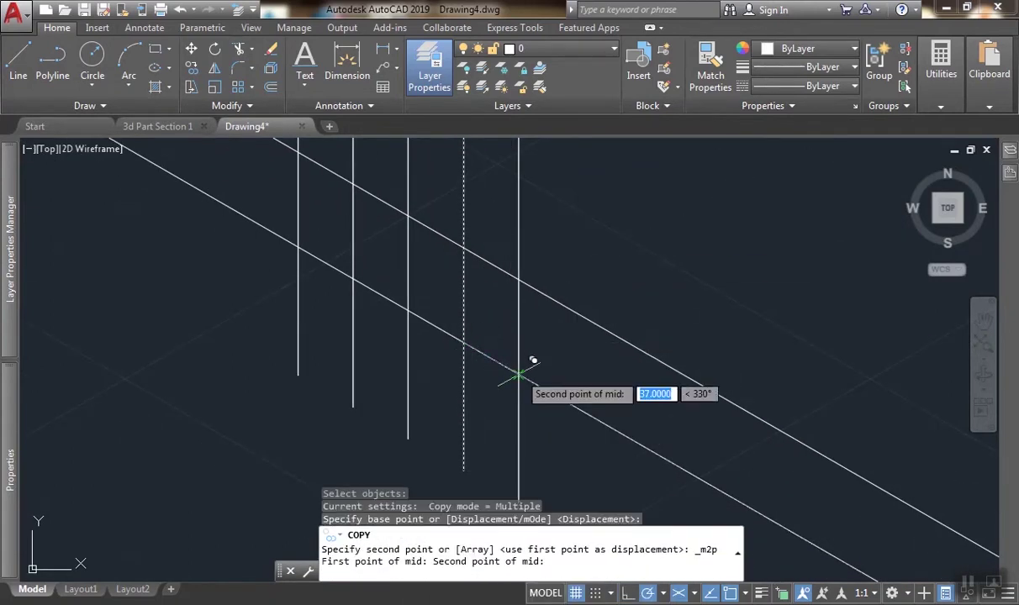
left_click(518, 374)
key("Return")
Copy the same 37 mm division line 18.5 mm up-left along the isometric axis, halving the next interval.
scroll(496, 302, "up", 2)
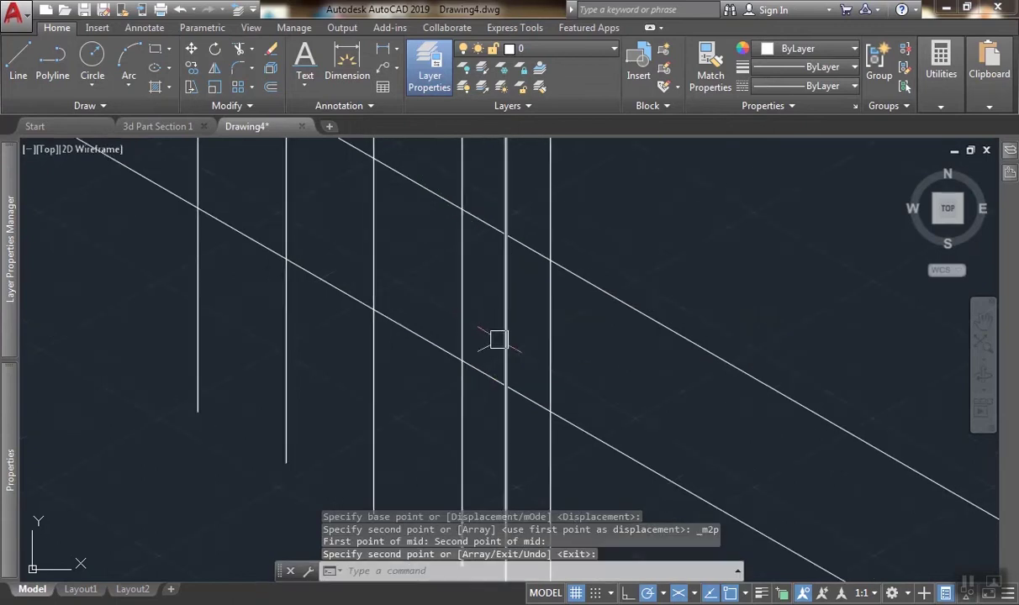
key("Return")
left_click(463, 329)
type("co")
key("Return")
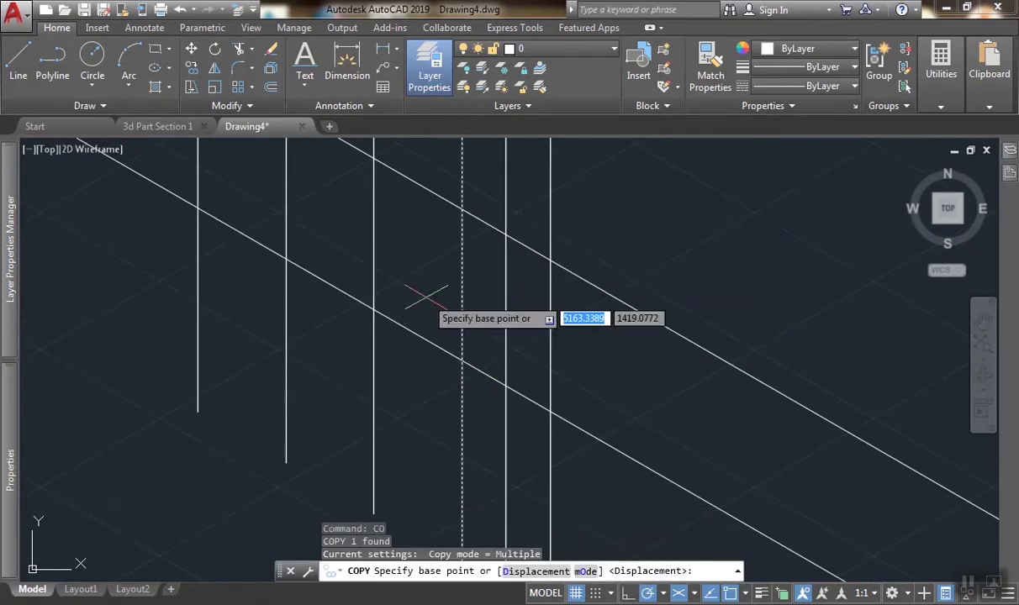
left_click(507, 362)
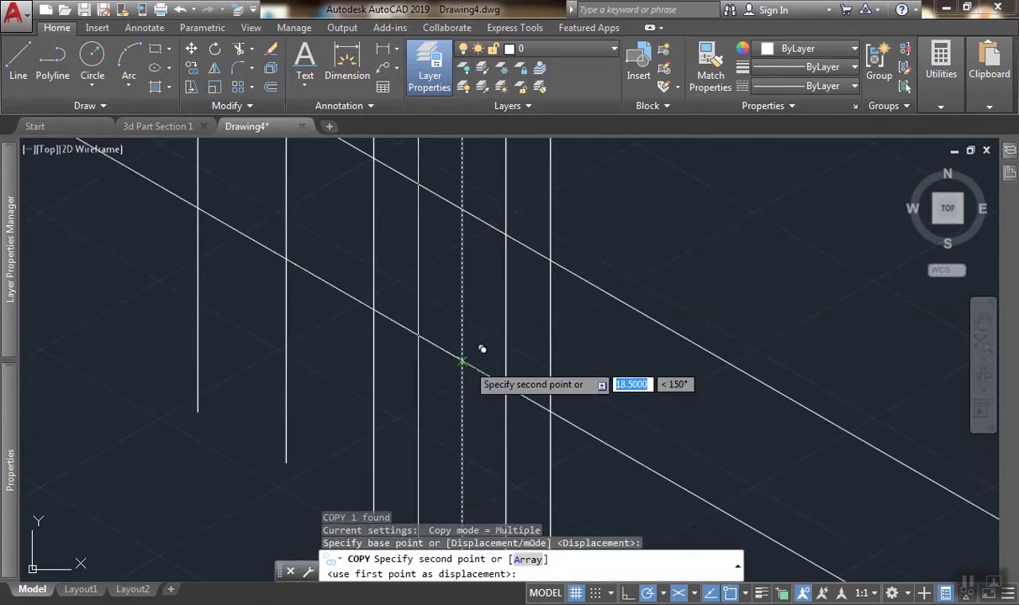
left_click(420, 341)
key("Return")
Draw a sloping line from the lower guide at the fourth vertical from the right to the upper guide at the second vertical.
left_click(26, 60)
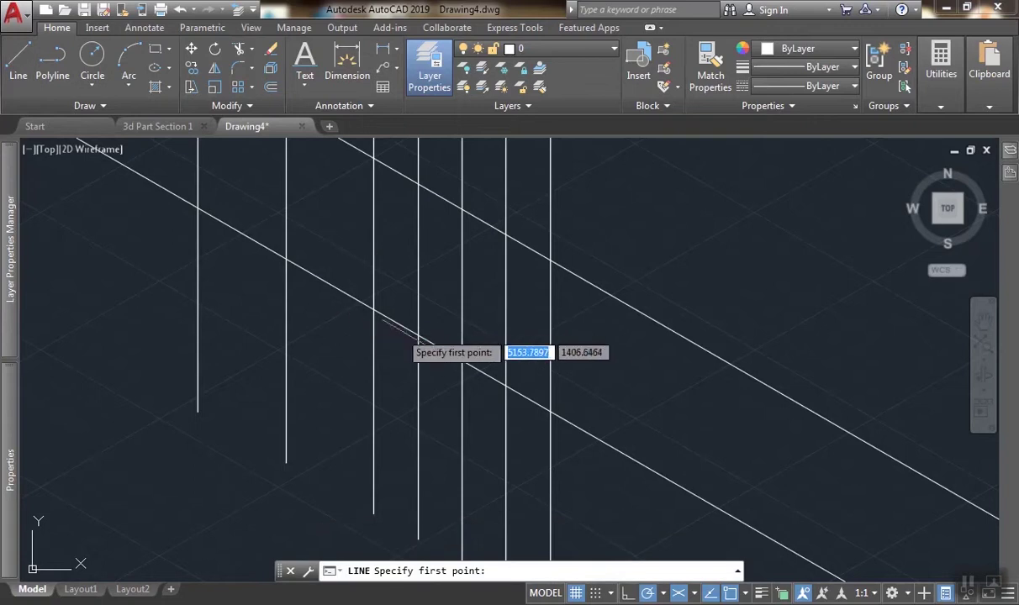
left_click(418, 334)
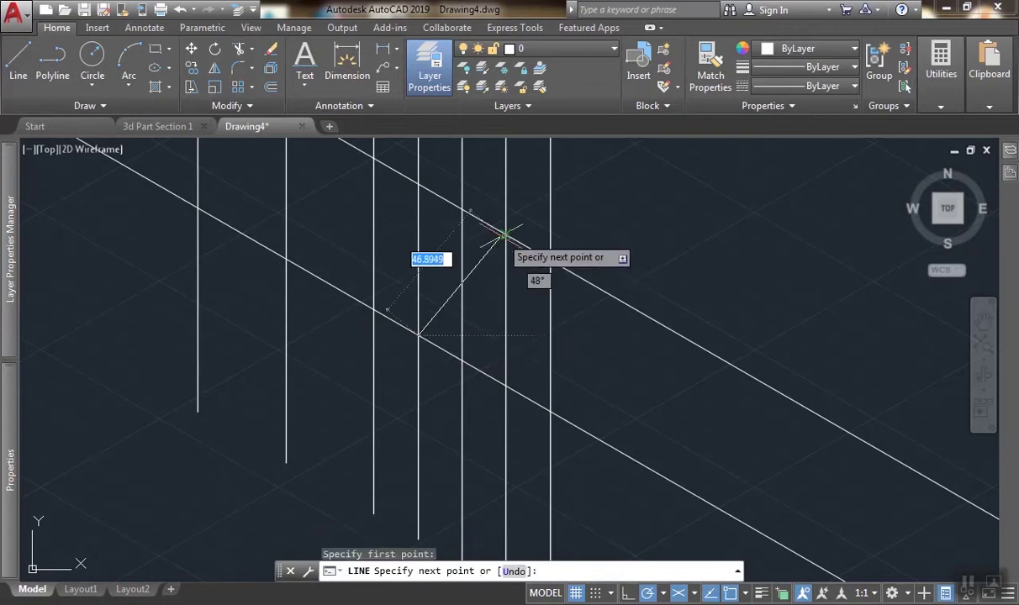
left_click(503, 235)
key("Return")
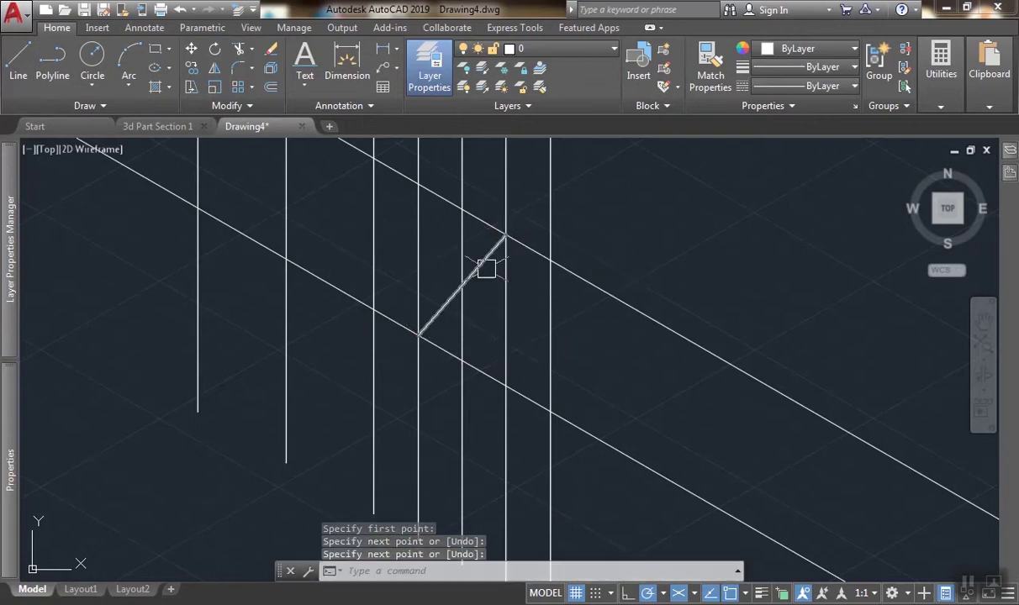
middle_click_drag(432, 285, 448, 313)
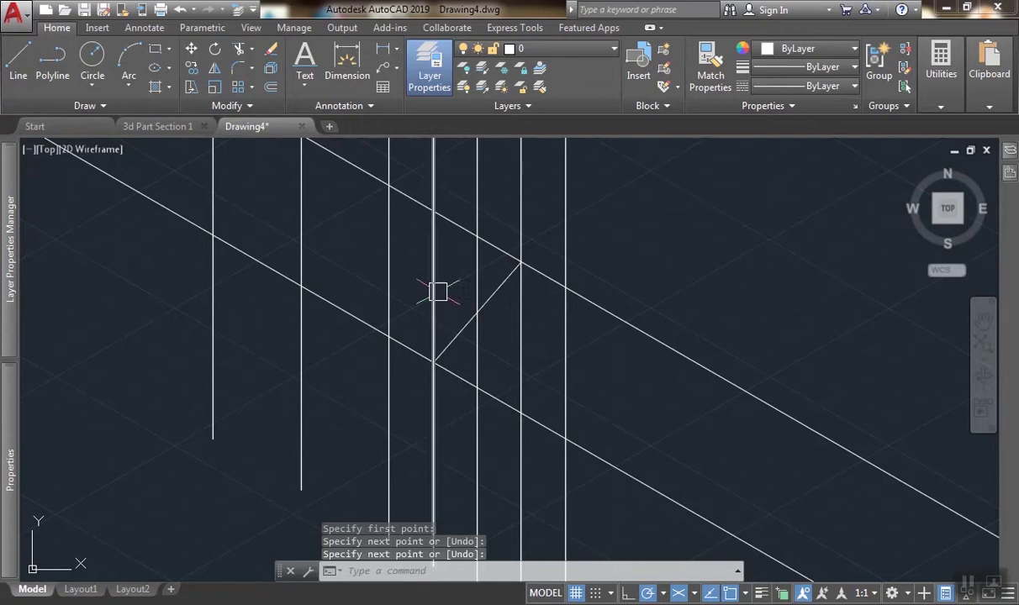
Copy the fourth and second vertical lines from the right 74 mm up-left along the isometric axis.
left_click(433, 289)
left_click(516, 336)
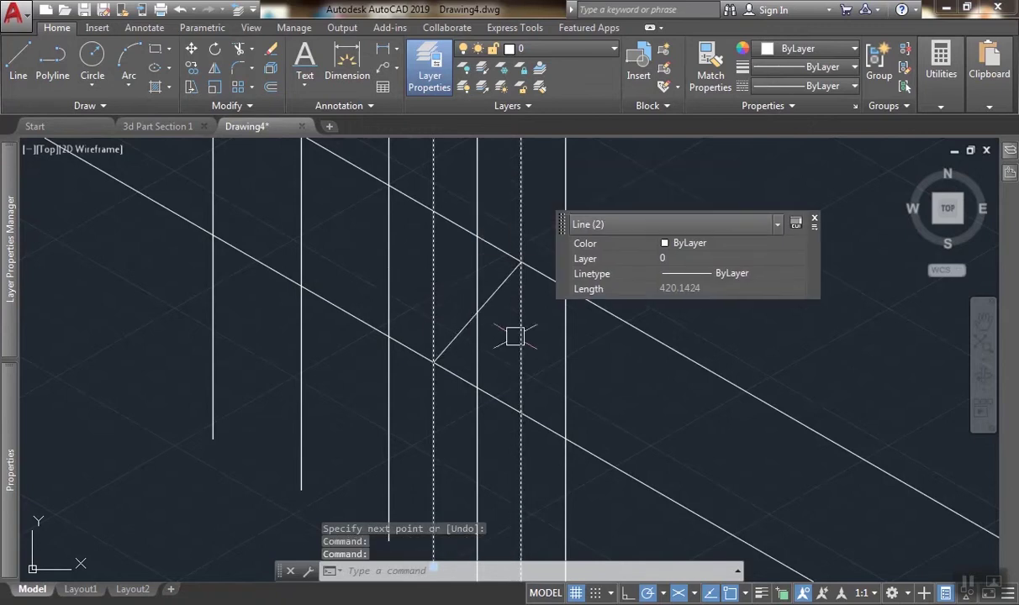
type("co")
key("Return")
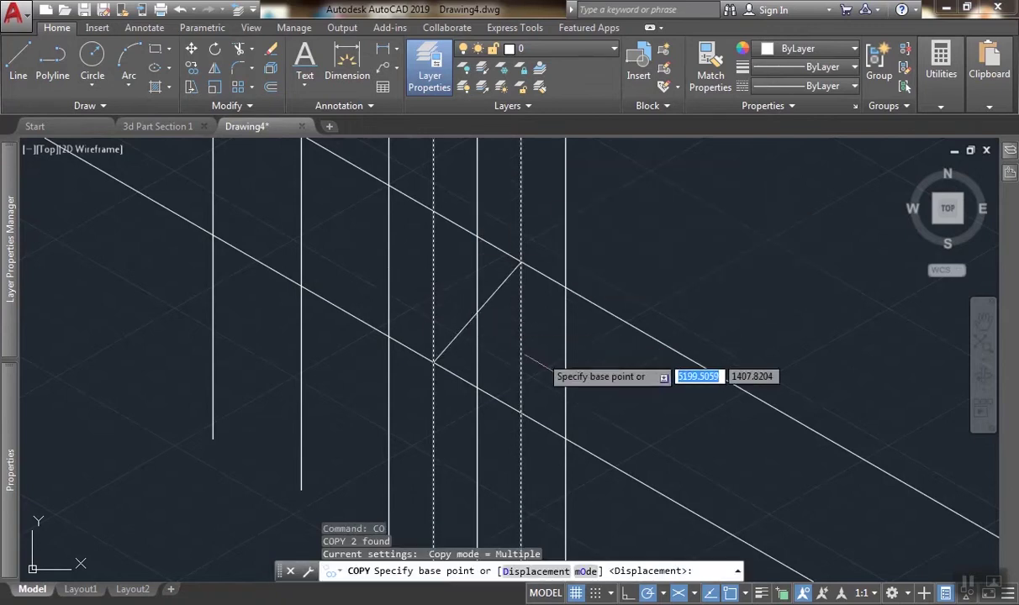
left_click(566, 439)
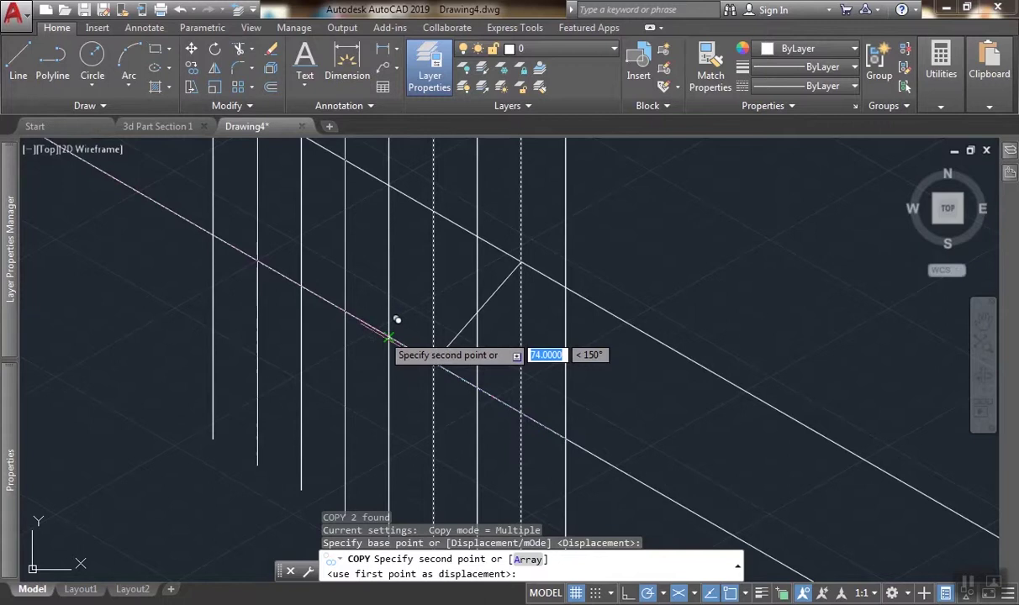
key("Return")
middle_click_drag(267, 155, 296, 206)
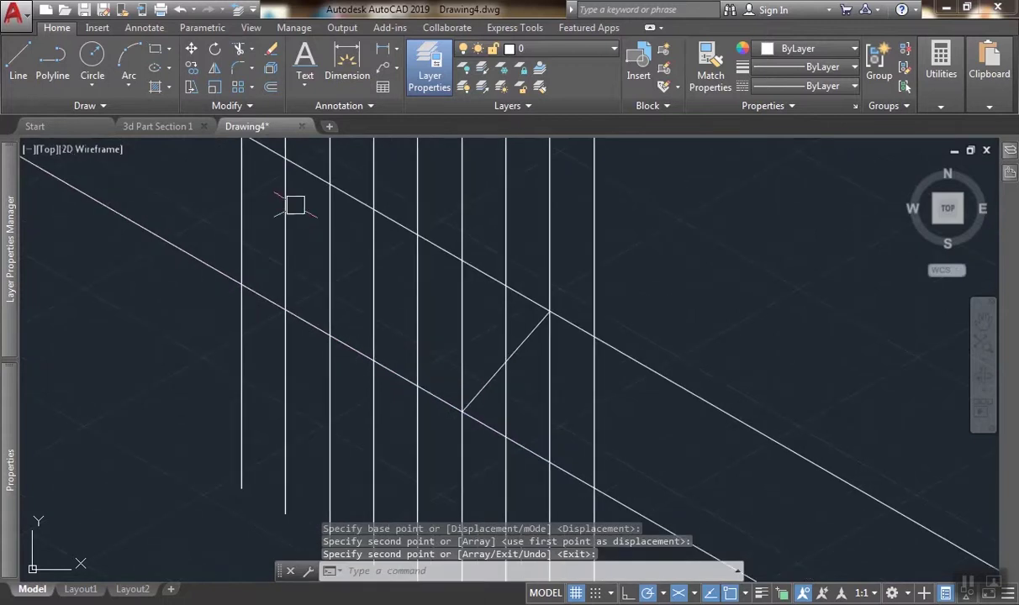
Draw a sloping line from the upper guide at the second vertical from the left to the lower guide at the fourth vertical.
left_click(14, 57)
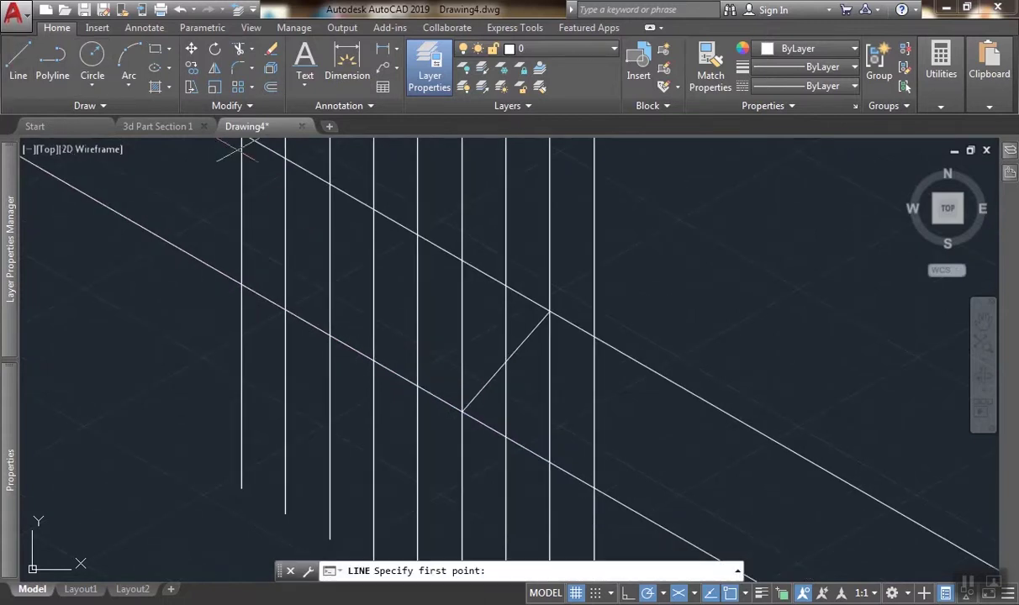
left_click(284, 159)
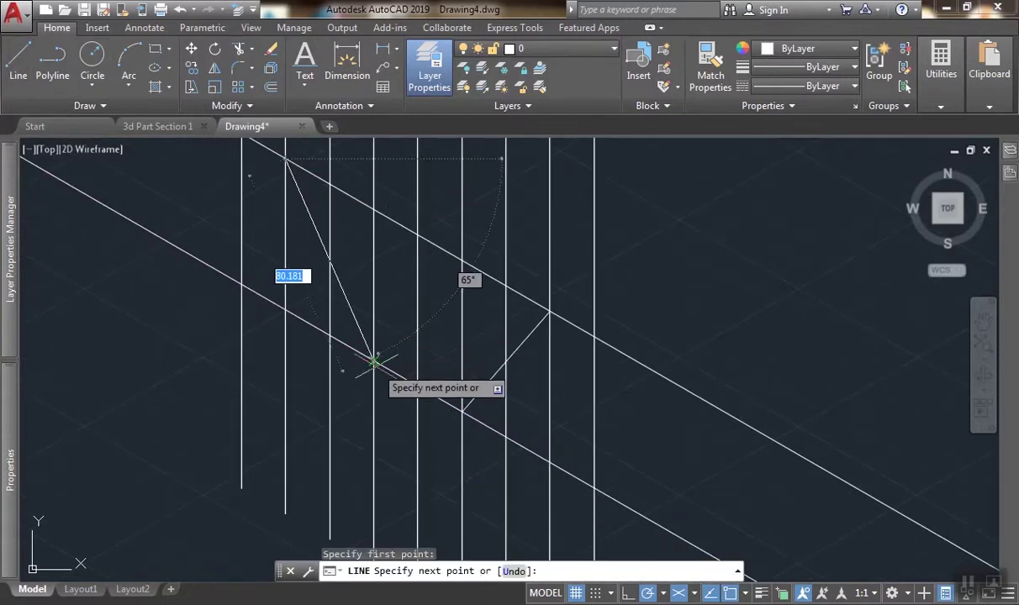
left_click(374, 362)
key("Return")
scroll(342, 298, "down", 3)
scroll(374, 269, "up", 2)
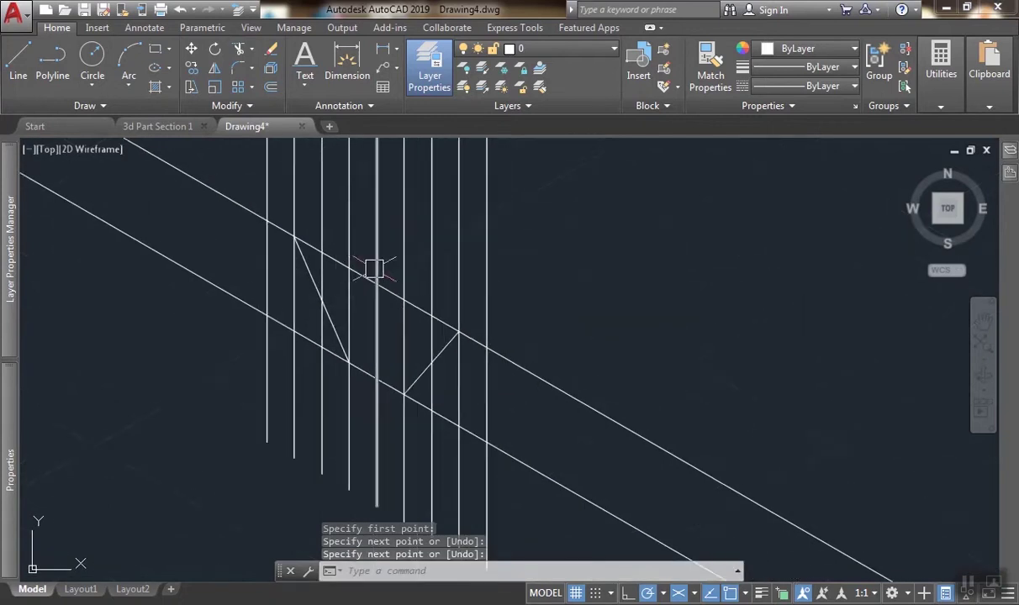
Trim away the part of the upper guide line between the two sloping lines, using the sloping lines as cutting edges.
middle_click_drag(448, 335, 362, 319)
middle_click_drag(296, 257, 320, 286)
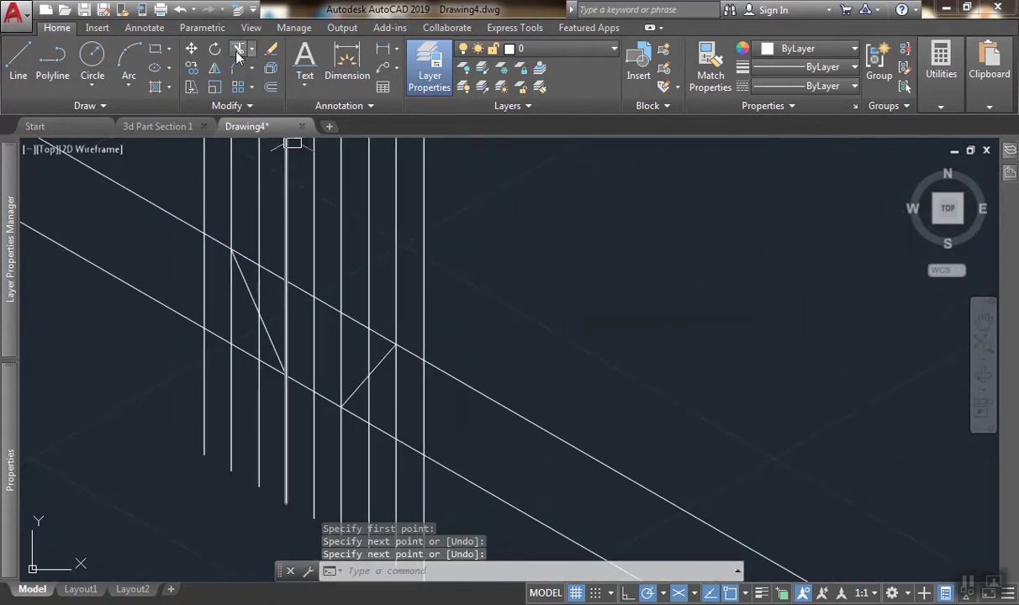
left_click(237, 50)
scroll(252, 320, "up", 2)
left_click(275, 353)
scroll(403, 403, "up", 2)
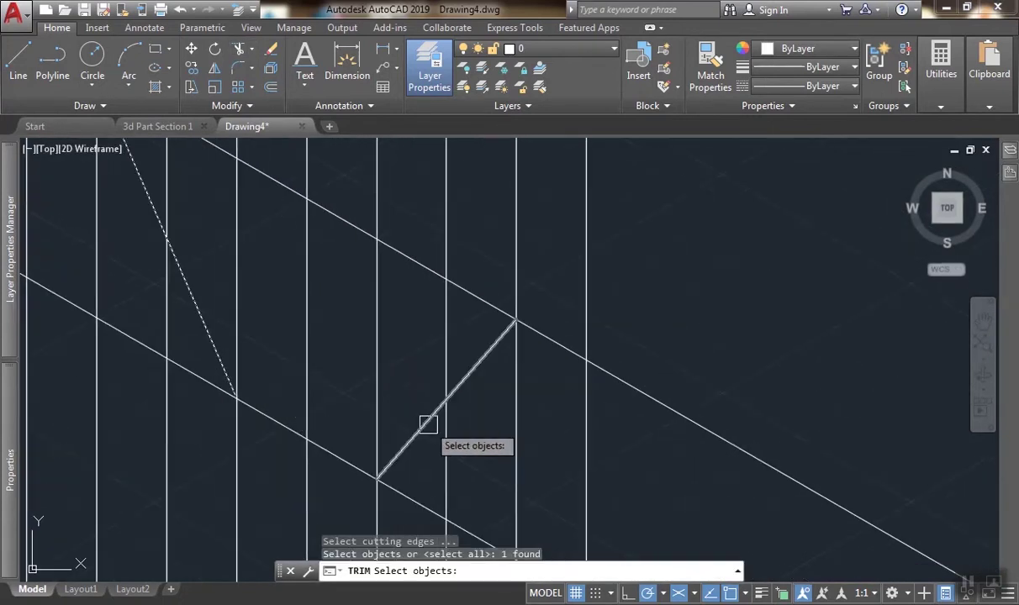
left_click(425, 426)
scroll(318, 325, "up", 5)
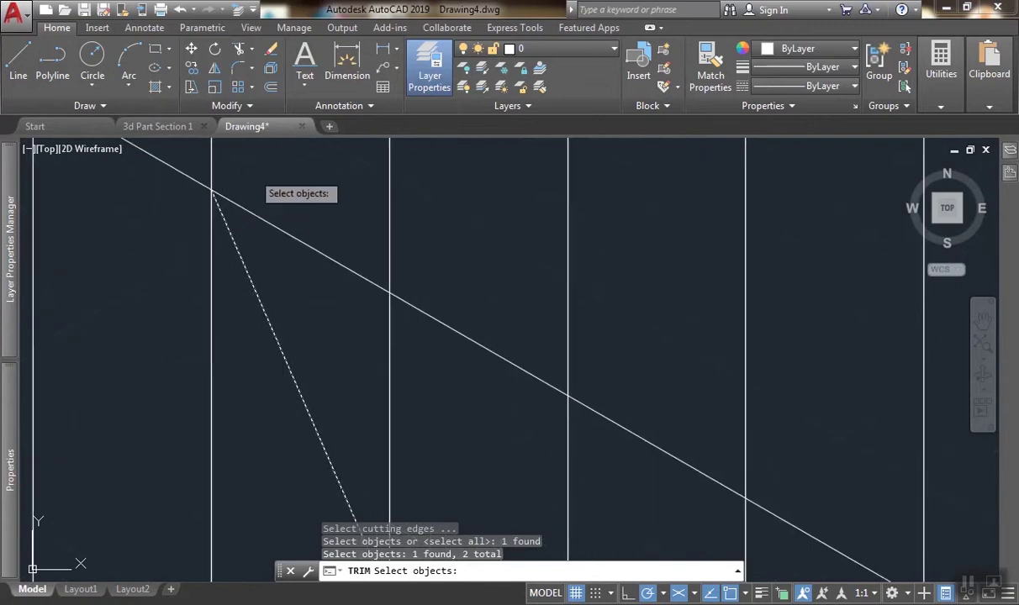
scroll(235, 173, "up", 3)
scroll(248, 219, "down", 5)
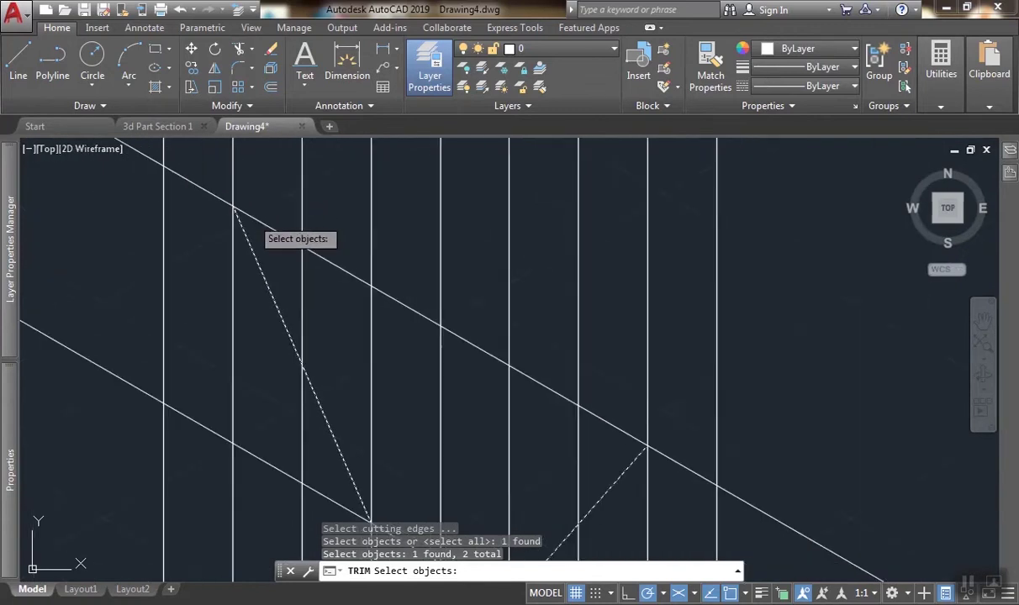
key("Return")
left_click(346, 265)
scroll(346, 268, "down", 4)
key("Return")
scroll(374, 300, "up", 2)
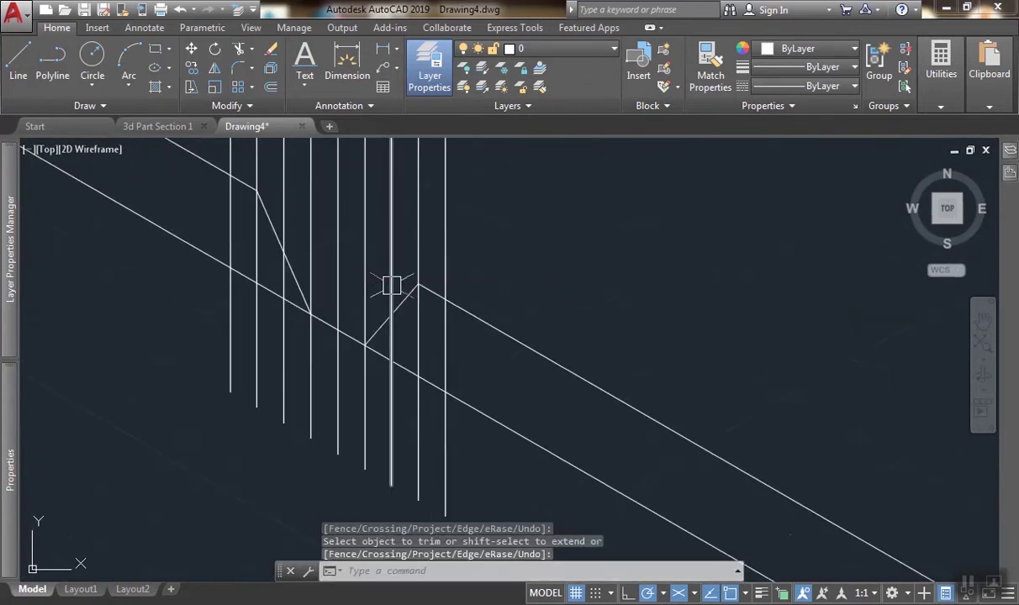
Trim the upper guide line beyond the rightmost vertical line.
scroll(410, 335, "down", 2)
scroll(422, 310, "up", 3)
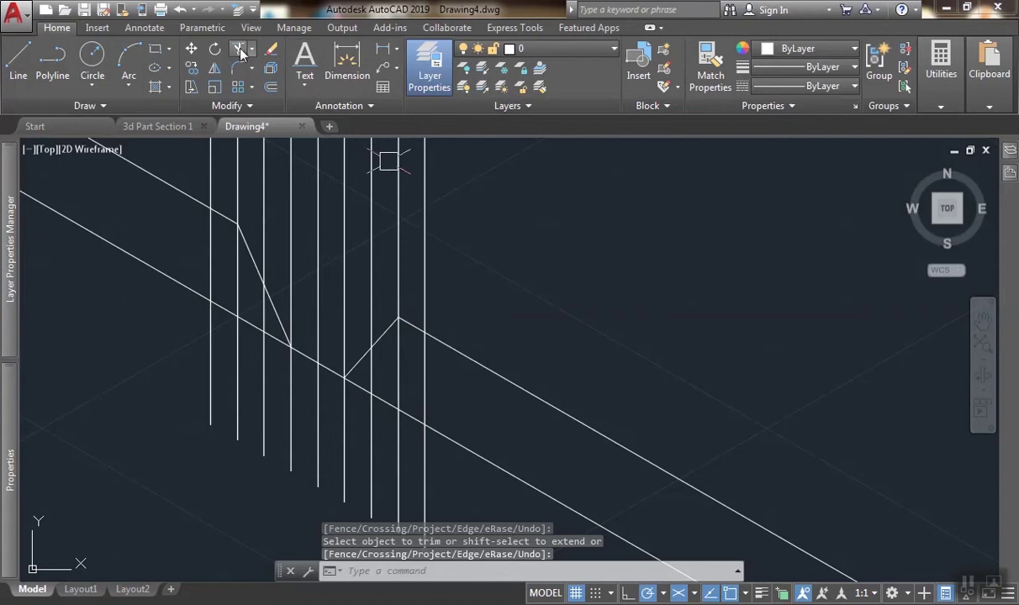
left_click(239, 52)
left_click(423, 264)
key("Return")
left_click(455, 348)
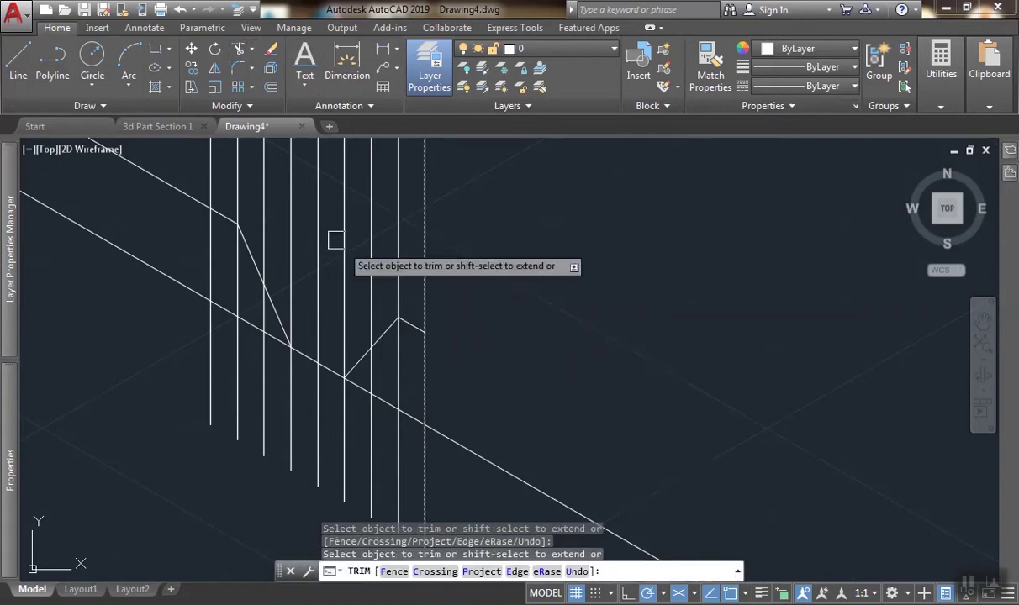
key("Return")
Copy the leftmost vertical line 18.5 mm up-left along the isometric axis.
left_click(216, 168)
type("co")
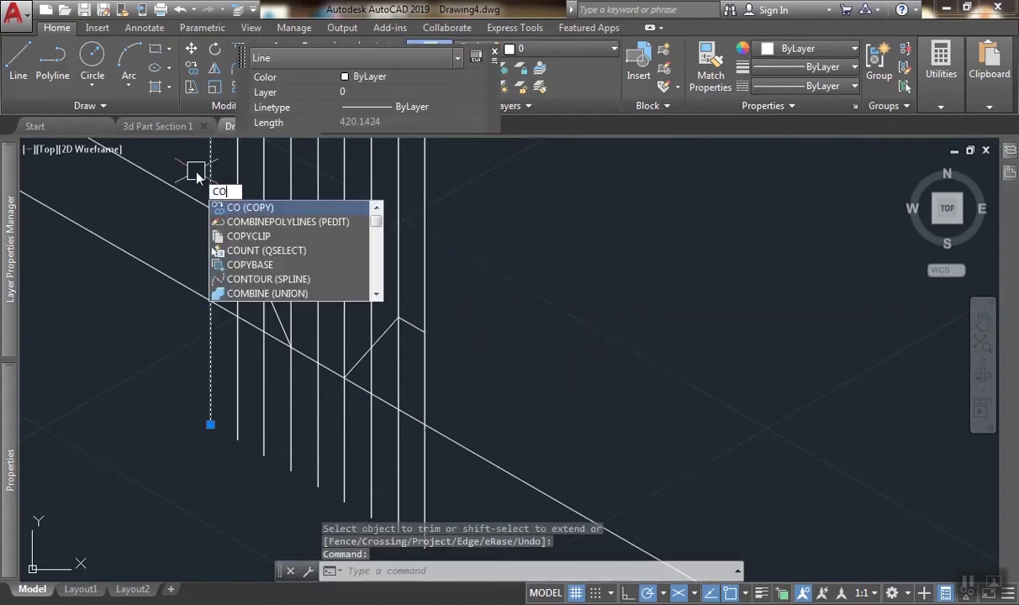
key("Return")
left_click(238, 225)
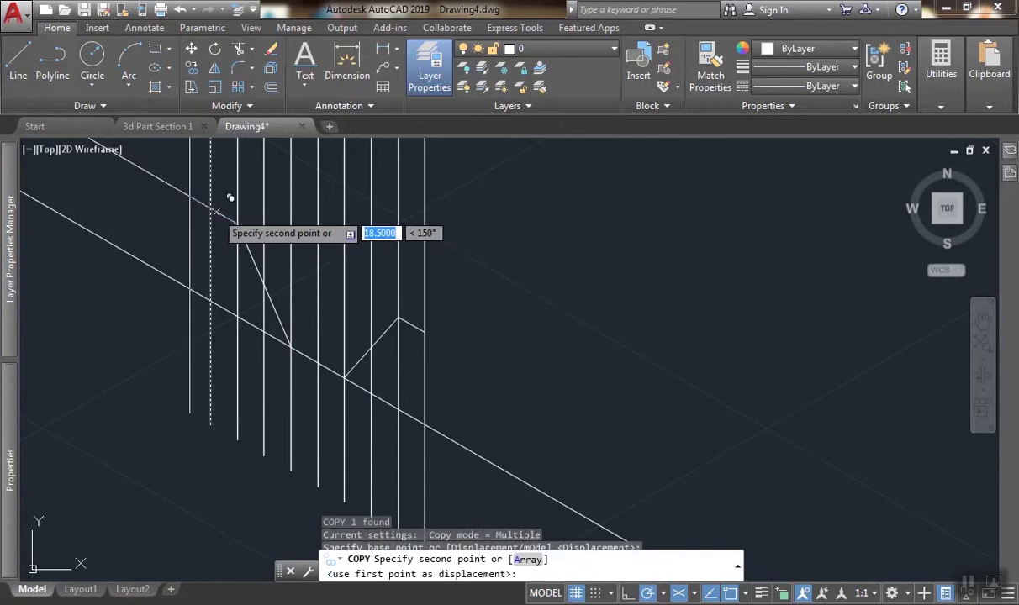
left_click(211, 209)
key("Return")
Trim both isometric guide lines beyond the leftmost vertical line.
middle_click_drag(185, 206, 248, 288)
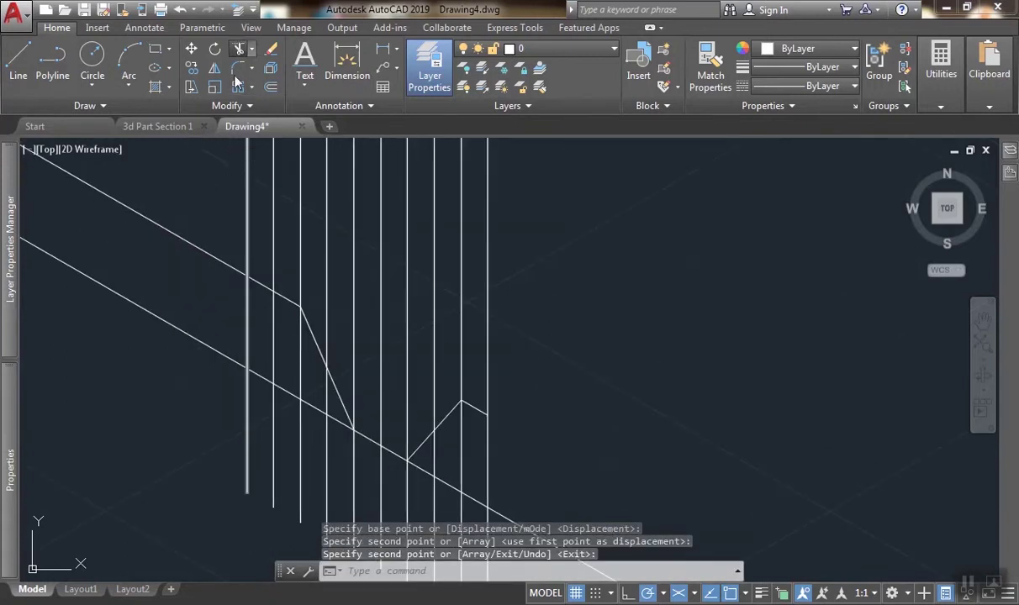
left_click(238, 49)
scroll(265, 226, "up", 1)
left_click(263, 228)
left_click(184, 259)
key("Return")
left_click(193, 212)
left_click(125, 423)
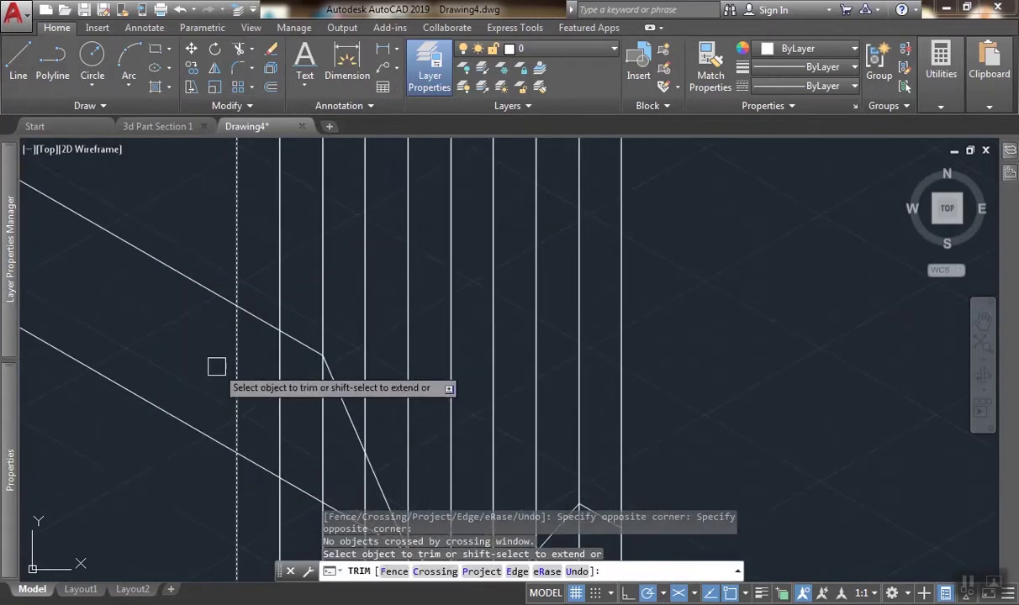
scroll(217, 367, "down", 3)
left_click(250, 296)
left_click(234, 343)
key("Return")
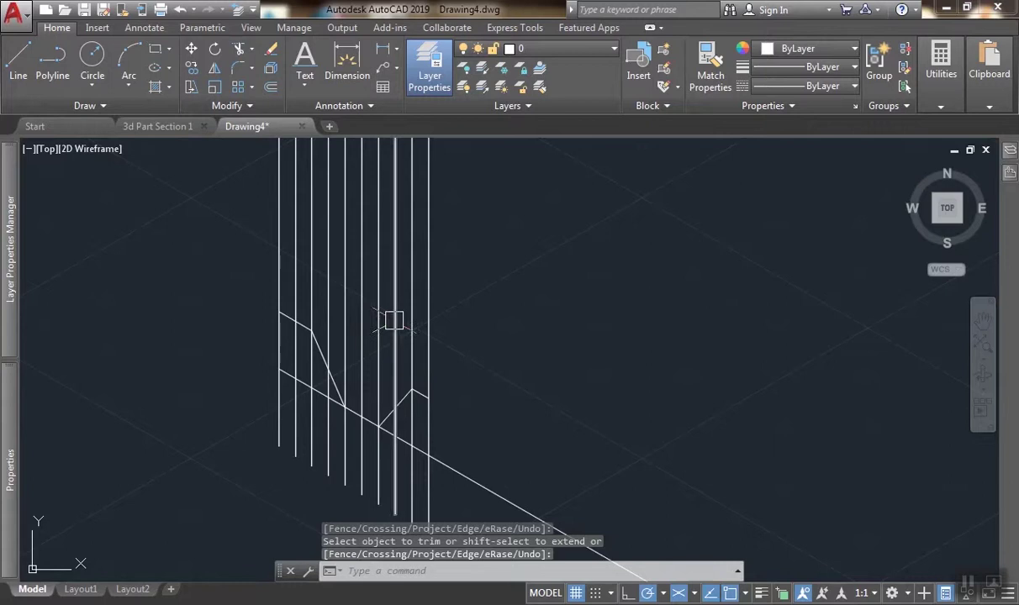
Erase all ten vertical guide lines.
middle_click_drag(394, 320, 403, 349)
left_click(519, 274)
left_click(229, 261)
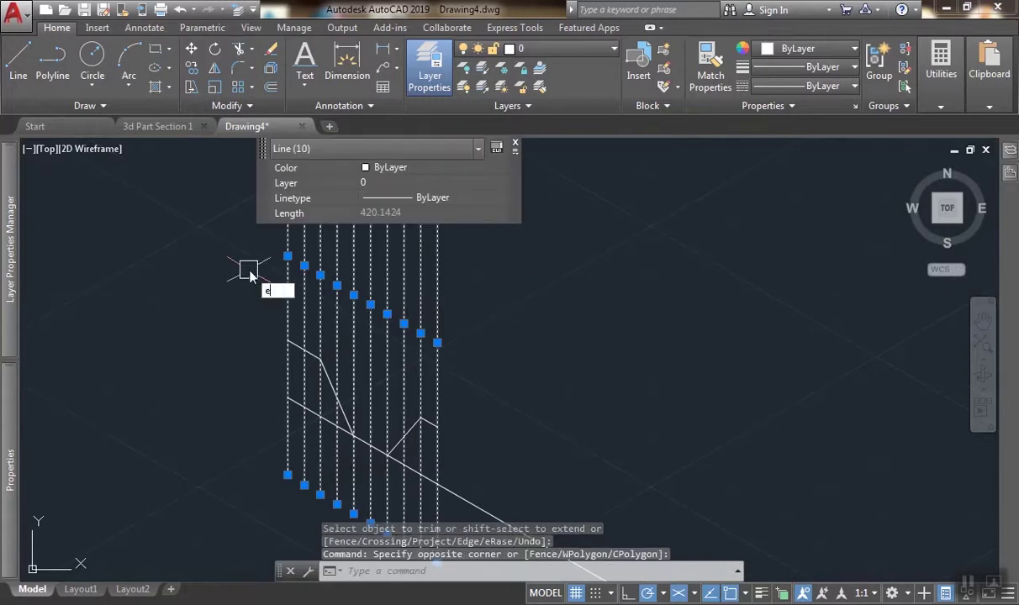
type("e")
key("Return")
Trim the lower guide line outside the two sloping lines, keeping only the bottom flange between them.
left_click(240, 51)
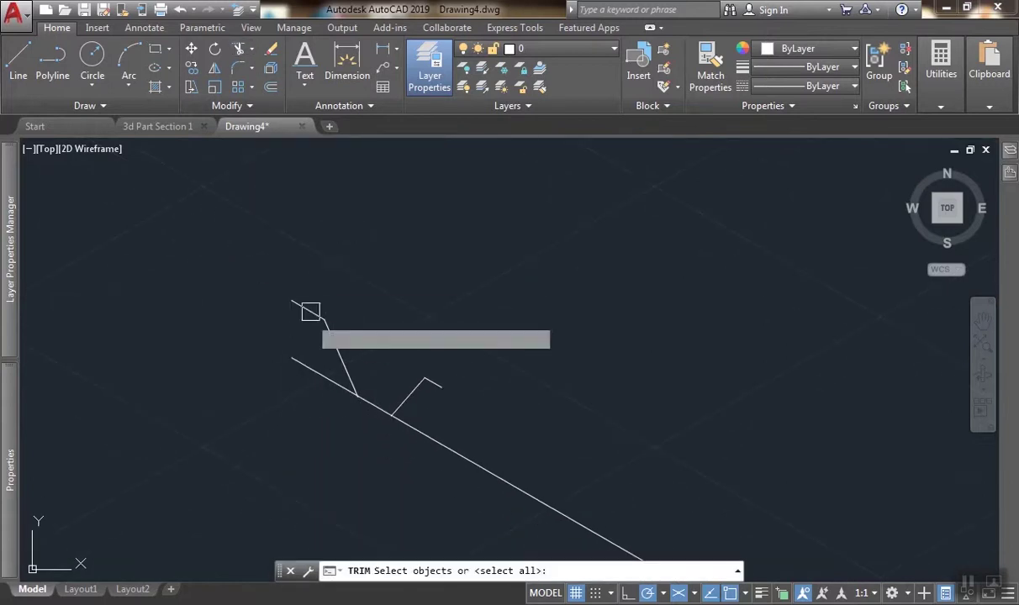
key("Return")
left_click(443, 441)
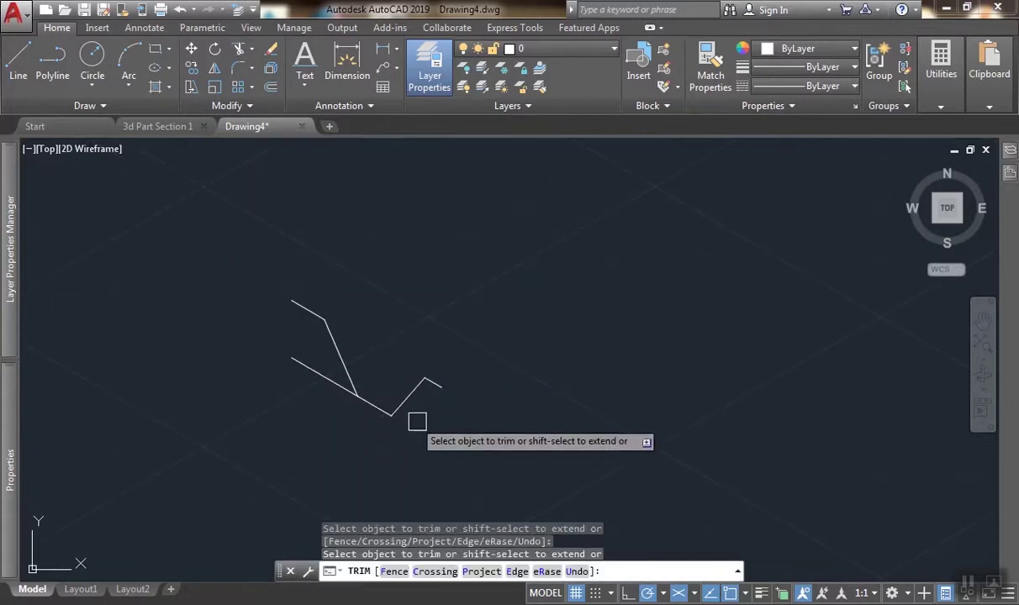
key("Return")
key("Return")
left_click(328, 378)
key("Return")
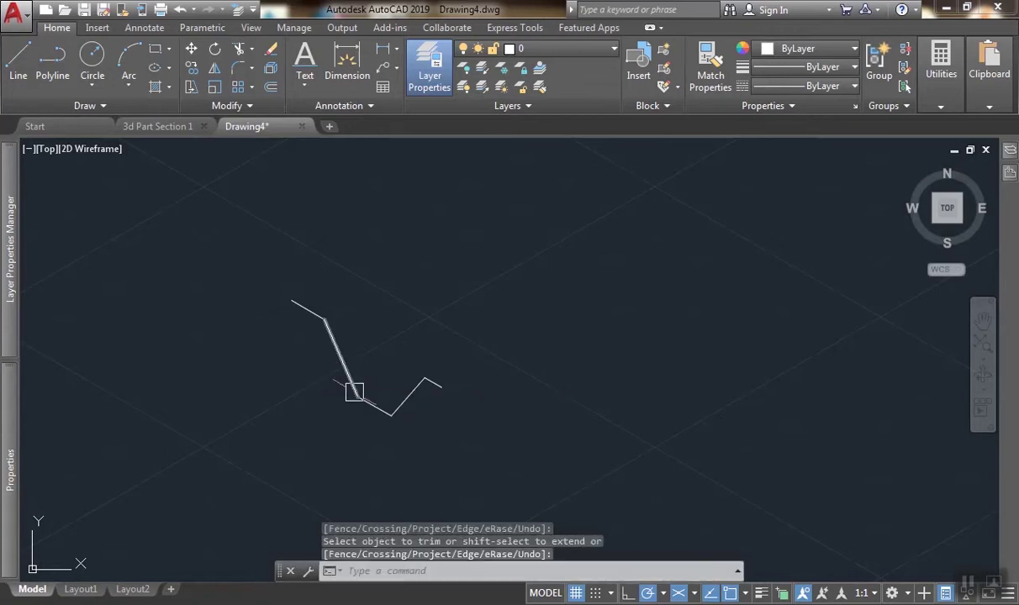
Offset the upper-left flange, the left sloping line and the bottom flange 1 mm toward the underside of the deck profile.
scroll(355, 393, "up", 2)
key("Escape")
type("o")
key("Return")
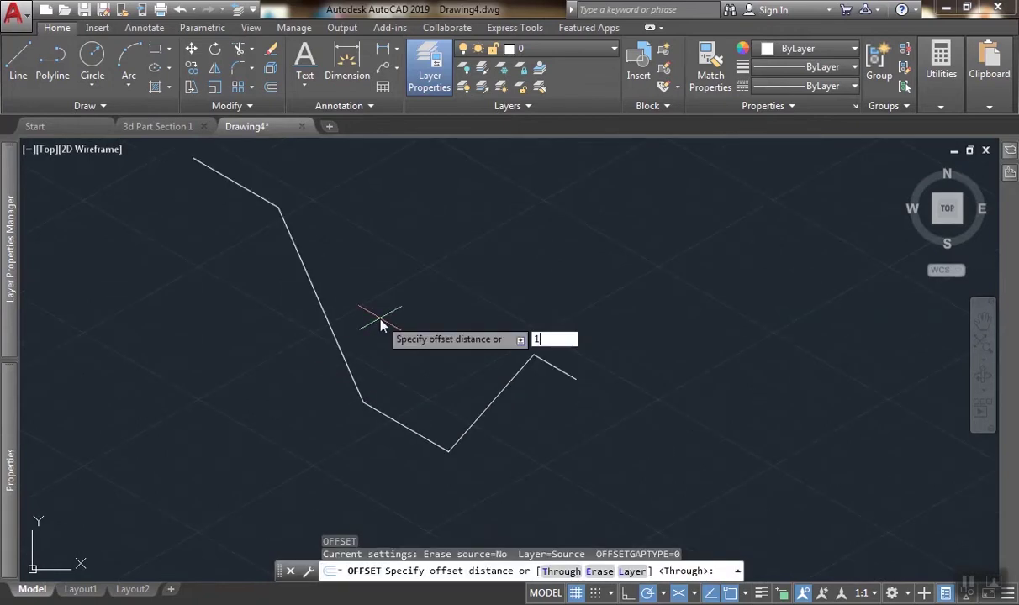
type("1")
key("Return")
left_click(244, 178)
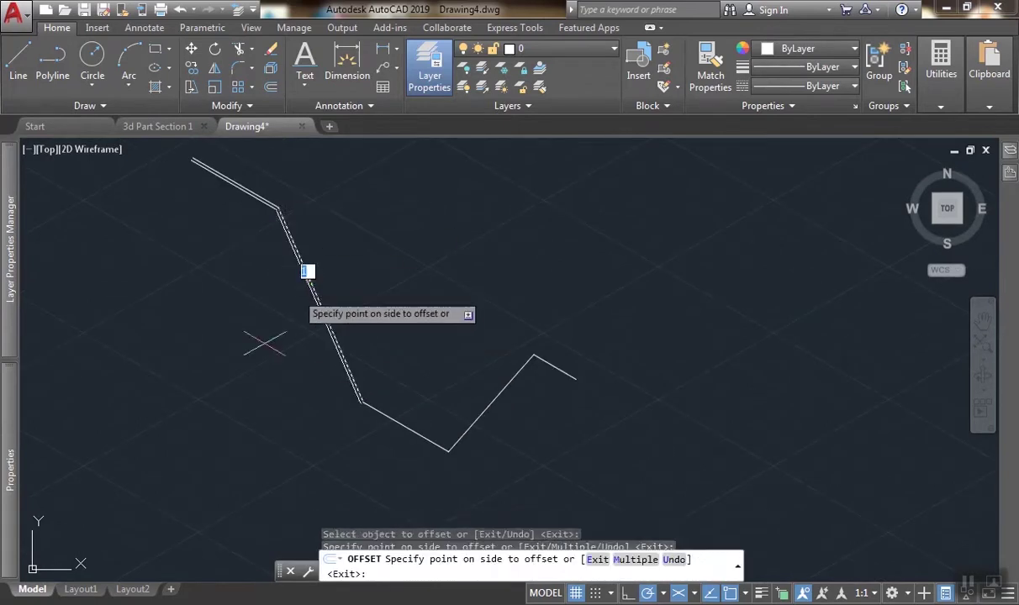
left_click(265, 344)
scroll(370, 438, "up", 2)
left_click(398, 410)
left_click(401, 466)
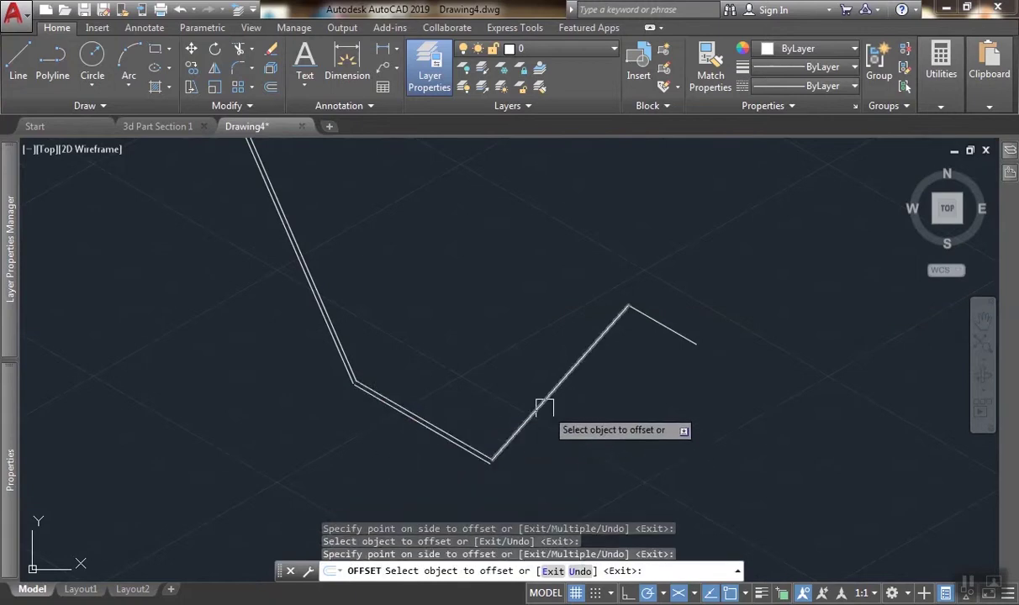
Offset the right sloping line and the short upper-right flange 1 mm toward the underside of the deck profile.
left_click(590, 449)
left_click(564, 421)
left_click(547, 411)
left_click(562, 420)
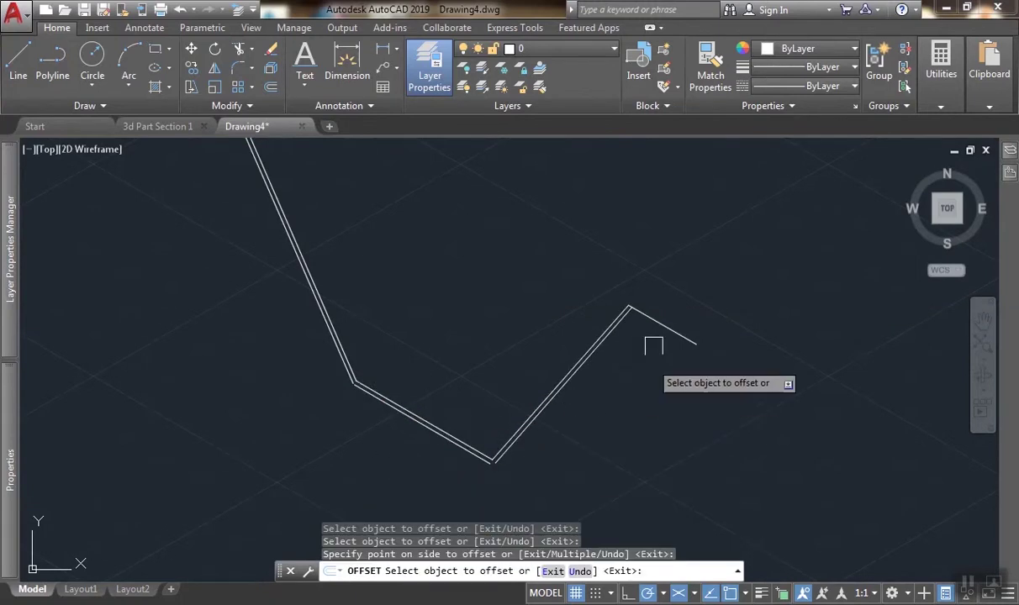
left_click(655, 324)
left_click(655, 370)
key("Return")
Fillet the offset lines of the upper-right flange and right sloping line into a sharp corner, using the Multiple option.
type("f")
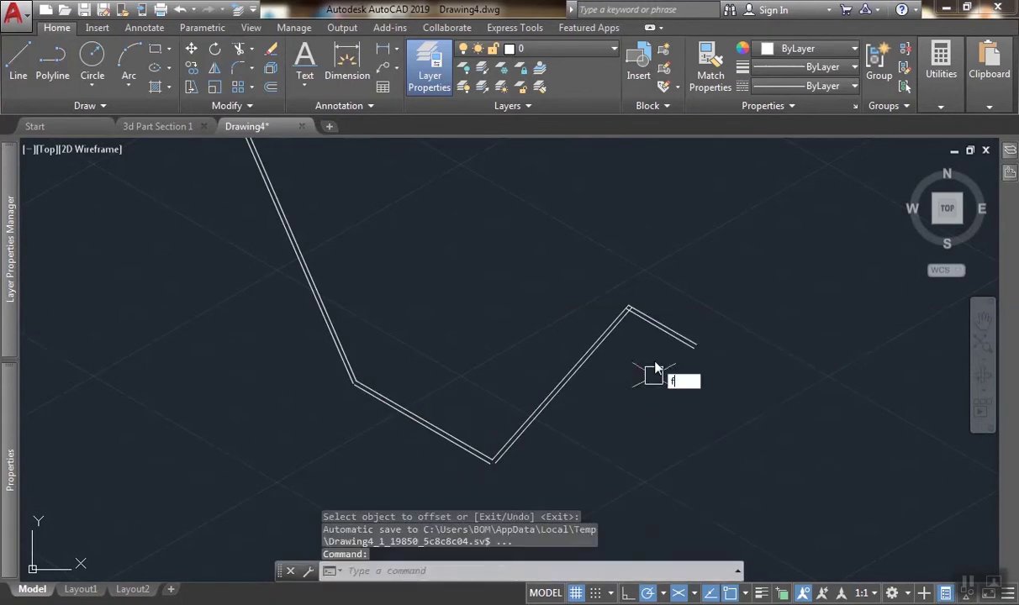
key("Return")
right_click(657, 368)
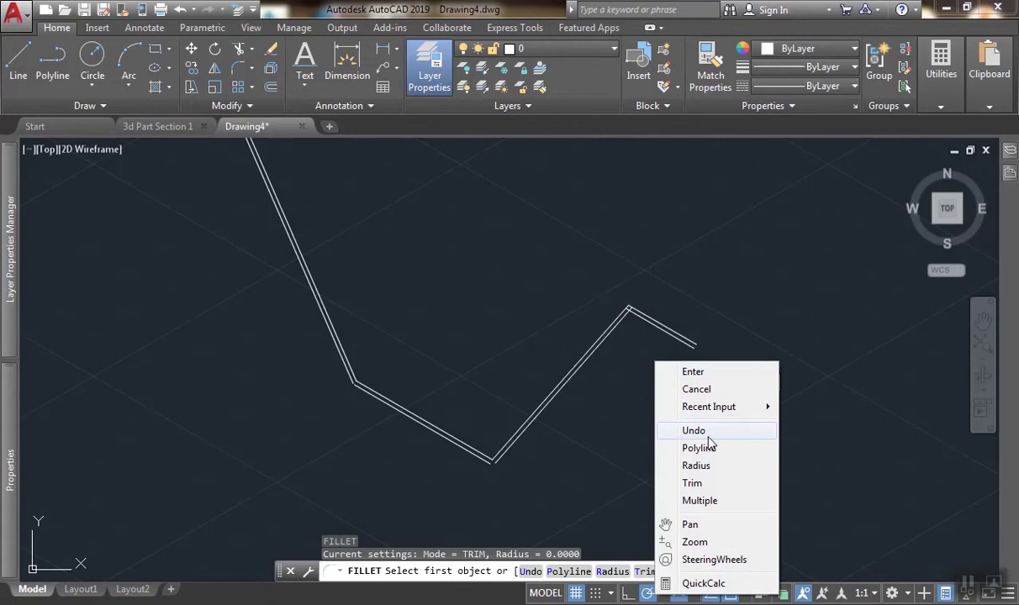
left_click(704, 502)
scroll(644, 364, "up", 2)
left_click(632, 291)
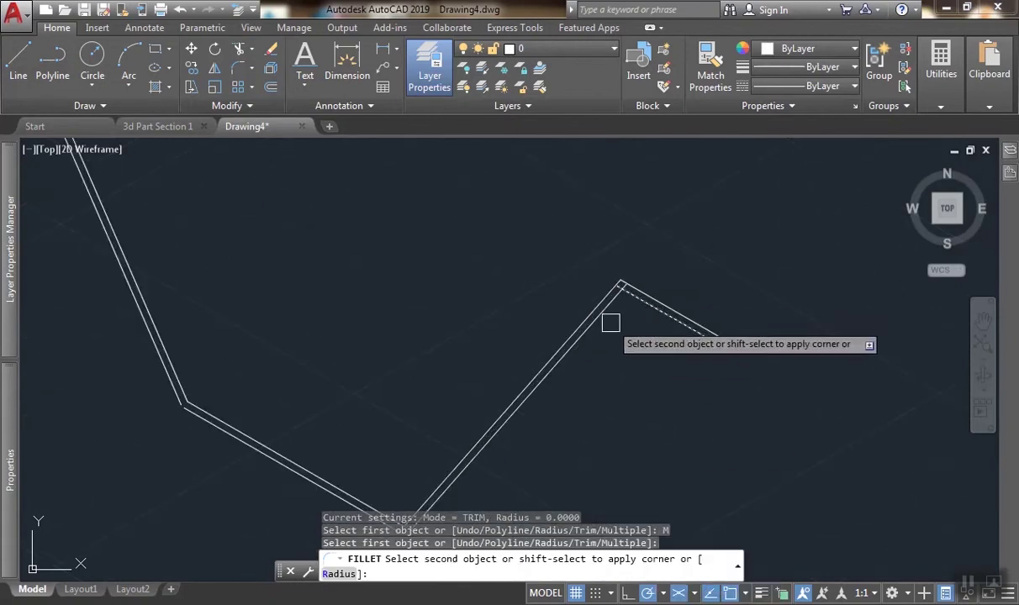
left_click(513, 385)
scroll(574, 454, "up", 3)
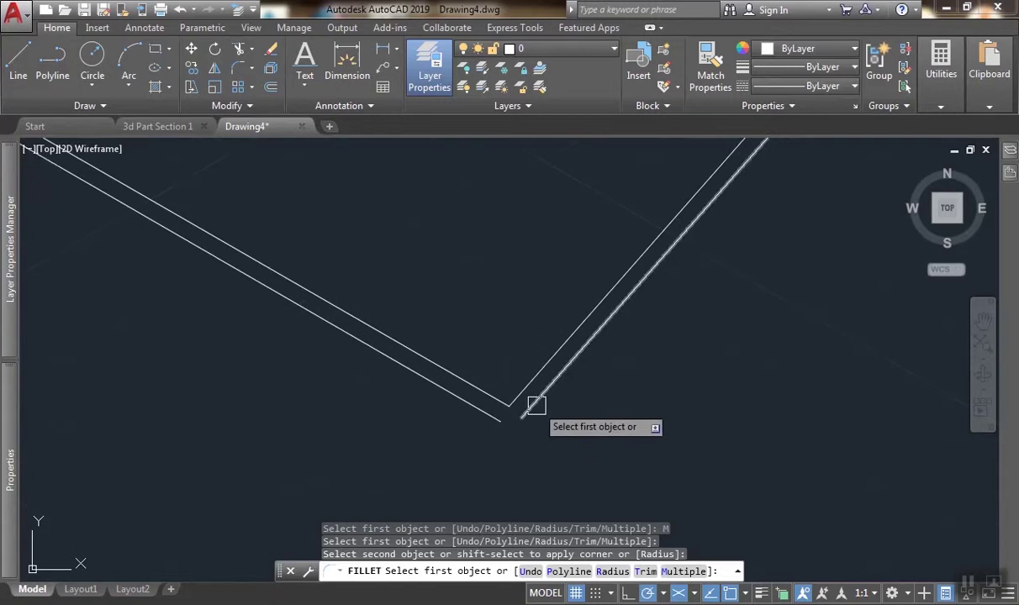
Fillet the offset bottom-flange line with the offset right and left sloping lines into sharp corners.
left_click(536, 406)
left_click(503, 418)
scroll(323, 362, "down", 3)
scroll(345, 408, "up", 4)
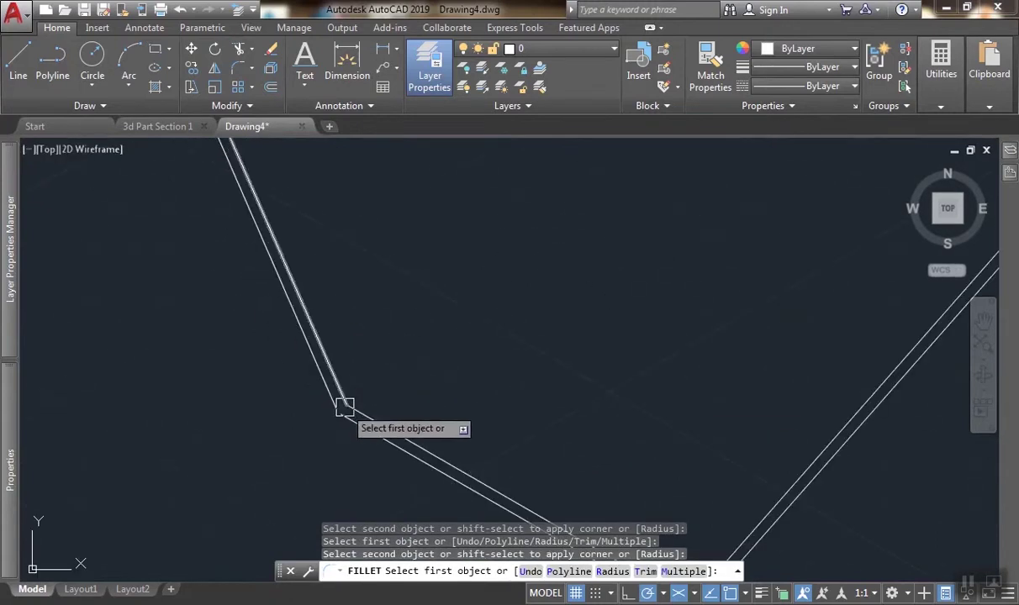
left_click(345, 408)
left_click(348, 423)
scroll(159, 209, "down", 3)
scroll(259, 317, "up", 1)
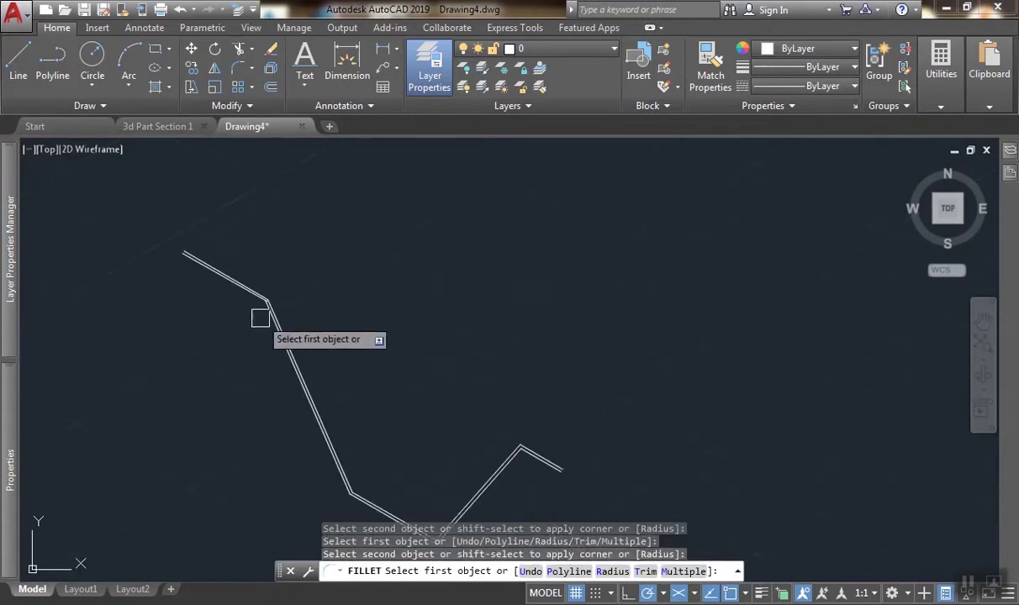
Fillet the offset lines of the upper-left flange and left sloping line into a sharp corner.
scroll(260, 317, "up", 2)
left_click(212, 251)
left_click(243, 283)
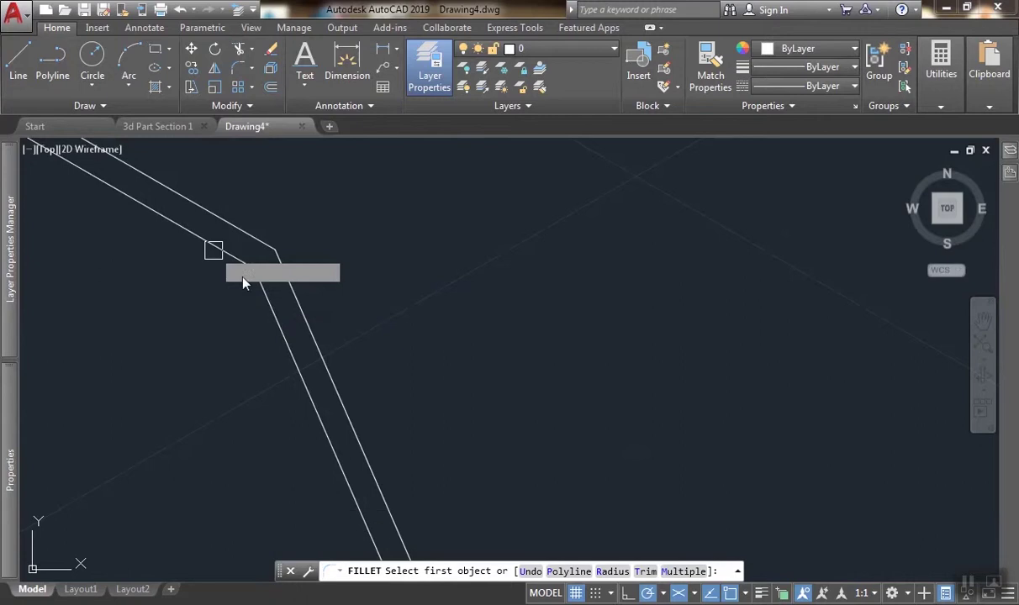
scroll(243, 284, "down", 4)
scroll(359, 307, "up", 2)
scroll(368, 224, "down", 2)
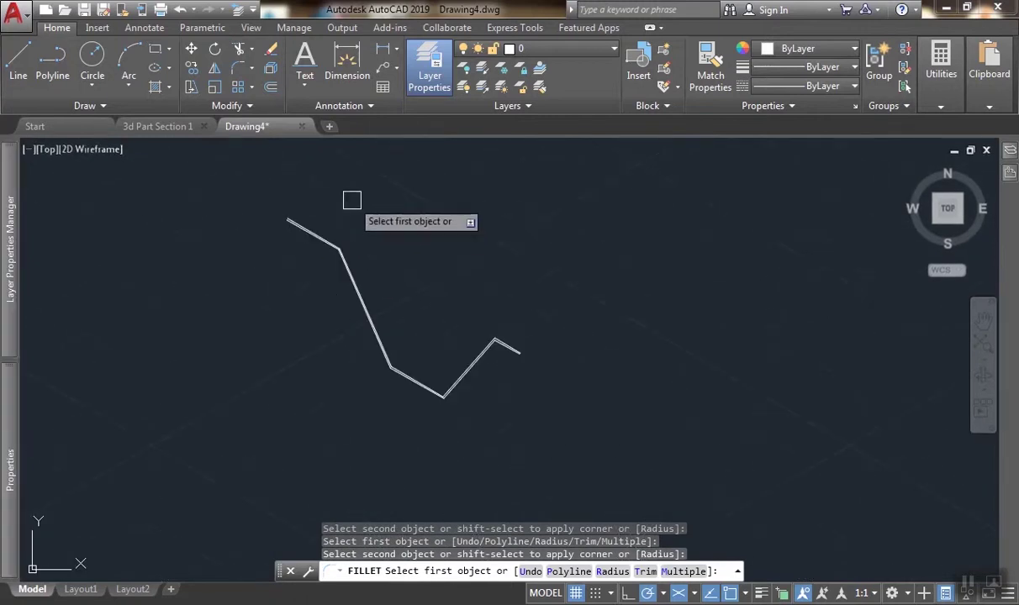
Copy the profile lines except the short upper-right flange, from the right sloping line's top corner to the upper-left flange's free end.
left_click(409, 165)
left_click(215, 467)
scroll(410, 403, "up", 2)
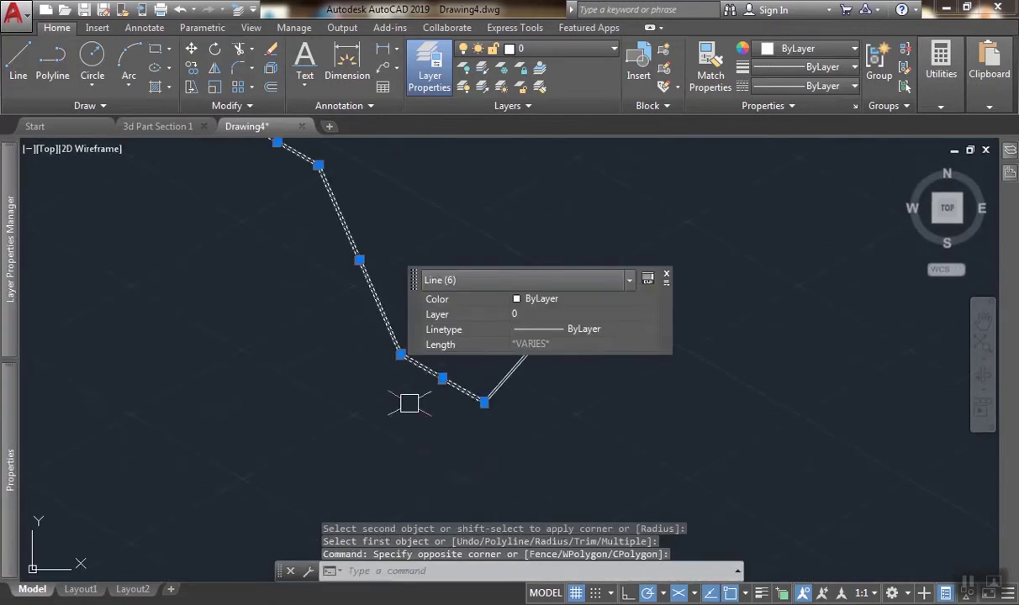
middle_click_drag(250, 447, 172, 448)
left_click(281, 448)
left_click(220, 347)
type("c")
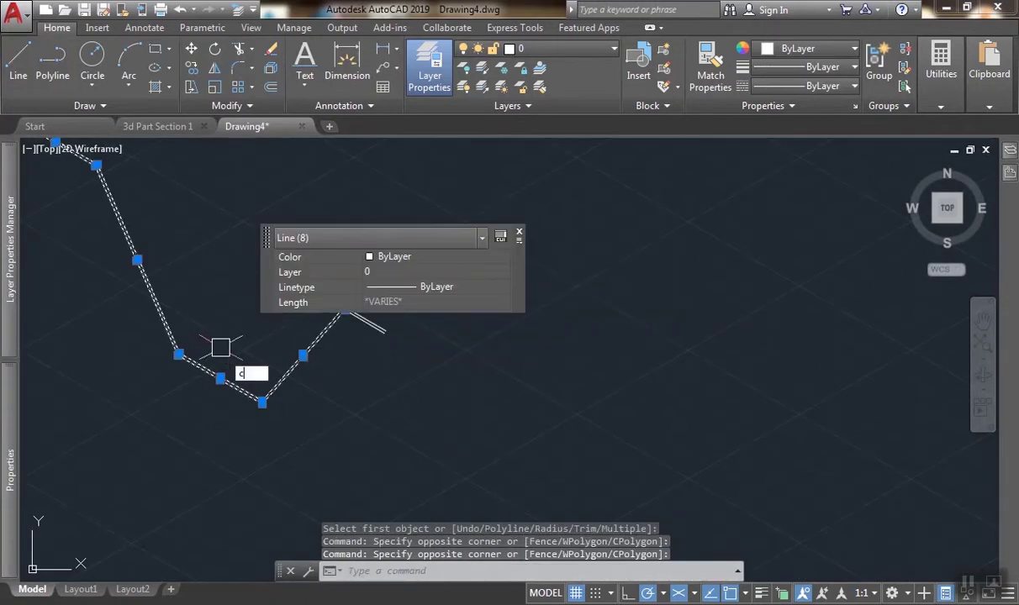
type("o")
key("Return")
scroll(273, 289, "up", 3)
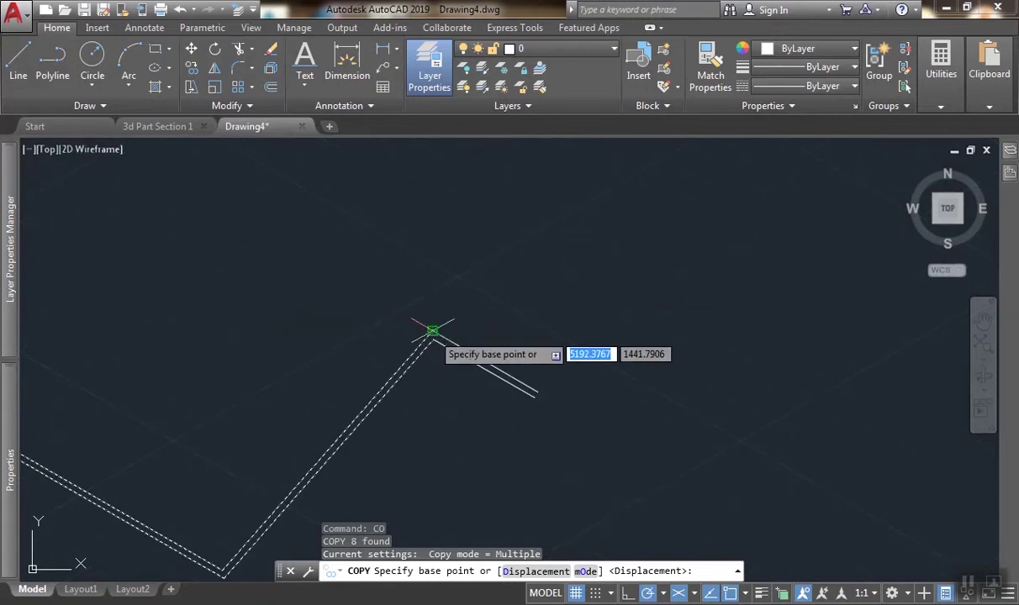
left_click(432, 330)
scroll(394, 327, "down", 2)
middle_click_drag(305, 266, 468, 369)
scroll(257, 250, "up", 3)
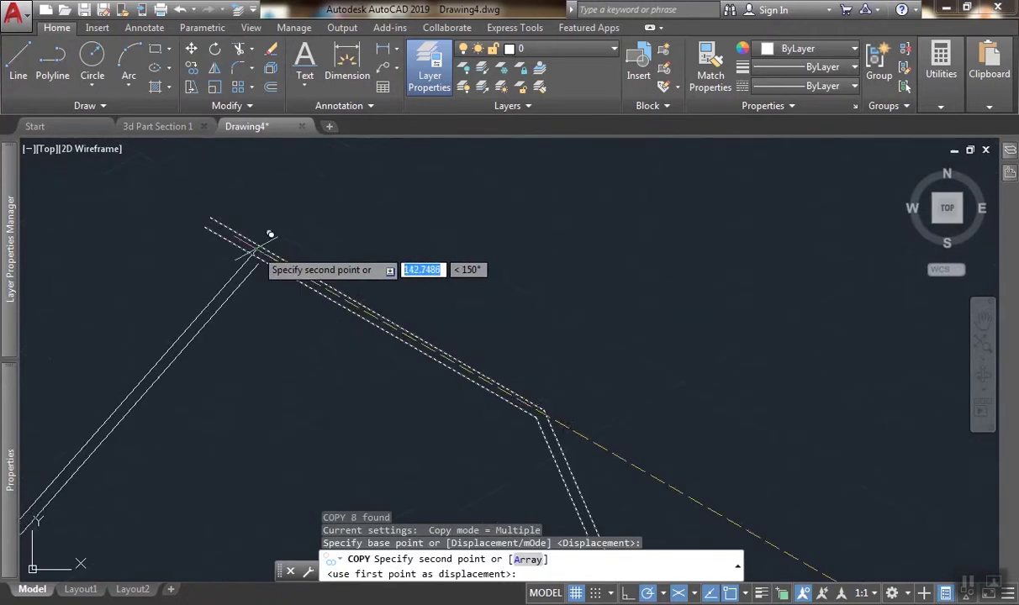
scroll(225, 220, "up", 2)
left_click(201, 214)
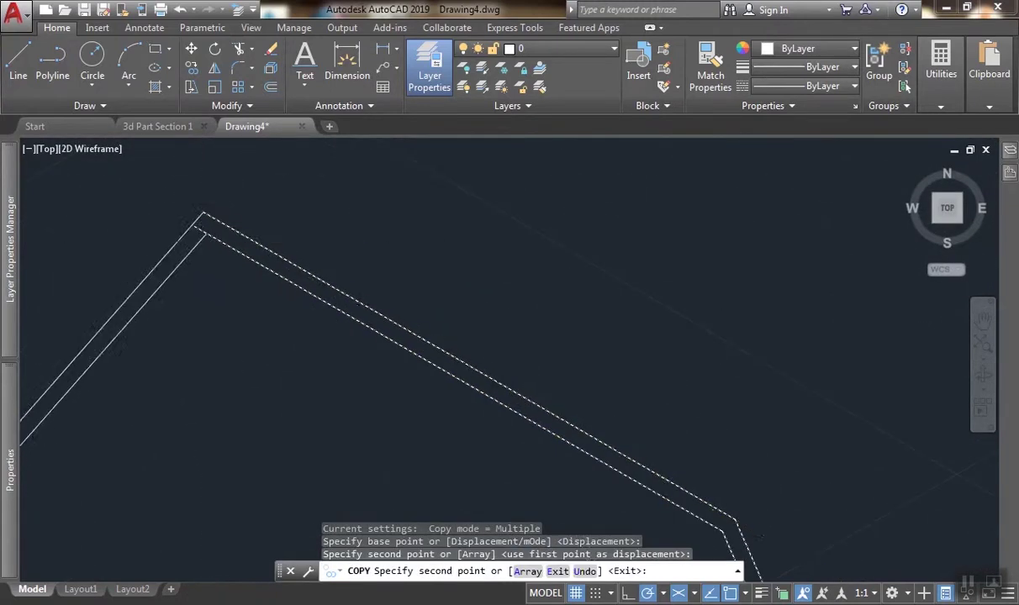
key("Return")
Erase the lower line of the upper-left end flange on the copied profile.
scroll(346, 227, "down", 4)
middle_click_drag(271, 230, 453, 301)
mouse_move(203, 170)
middle_mouse_down()
mouse_move(306, 270)
mouse_move(256, 318)
middle_mouse_up()
scroll(274, 236, "up", 2)
scroll(274, 233, "up", 2)
scroll(269, 241, "down", 4)
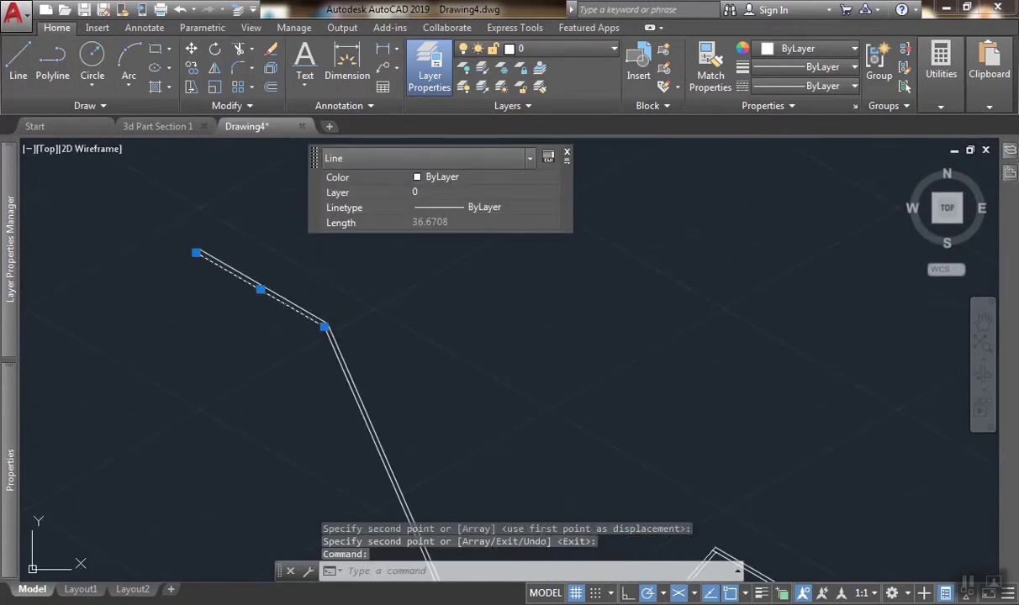
type("E")
key("Return")
Fillet the lower lines into a sharp corner where the copied profile meets the original one.
scroll(313, 258, "down", 2)
scroll(470, 532, "up", 2)
scroll(432, 291, "up", 2)
scroll(555, 176, "up", 2)
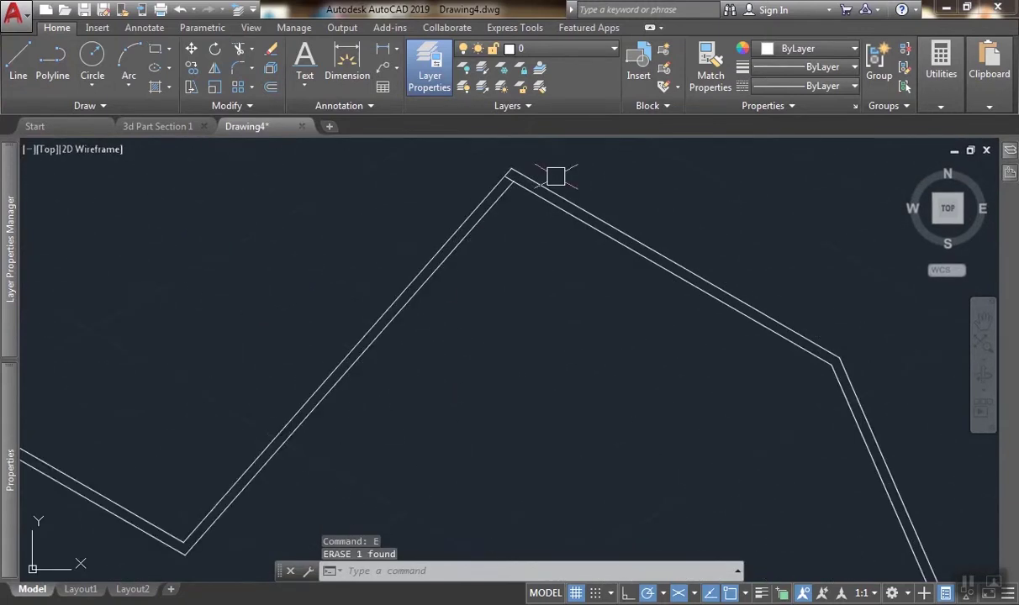
scroll(511, 174, "up", 2)
scroll(546, 220, "up", 2)
type("F")
key("Return")
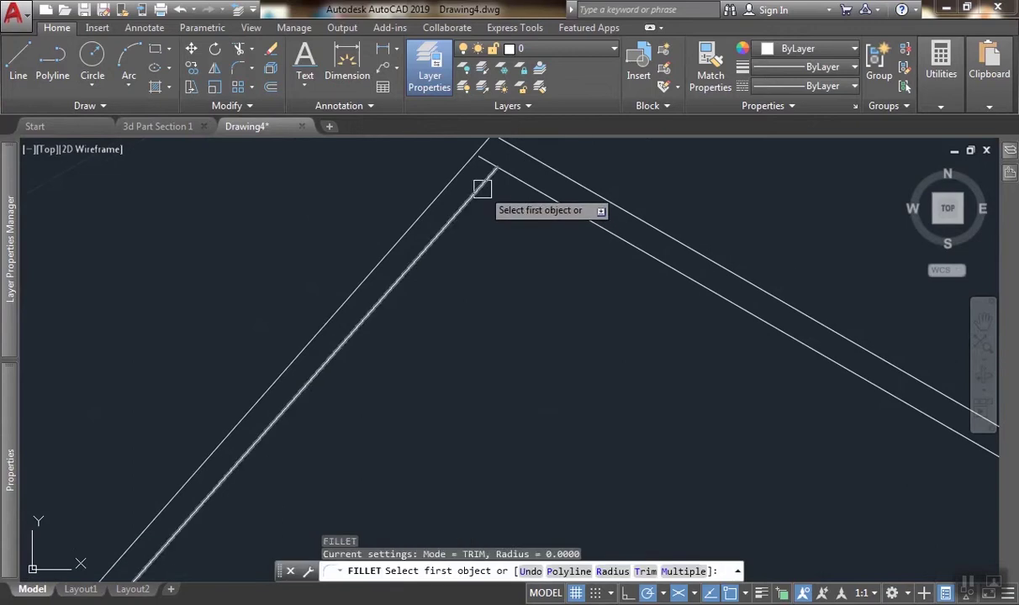
left_click(522, 185)
left_click(524, 186)
scroll(538, 237, "down", 3)
key("Return")
scroll(421, 294, "down", 2)
key("Escape")
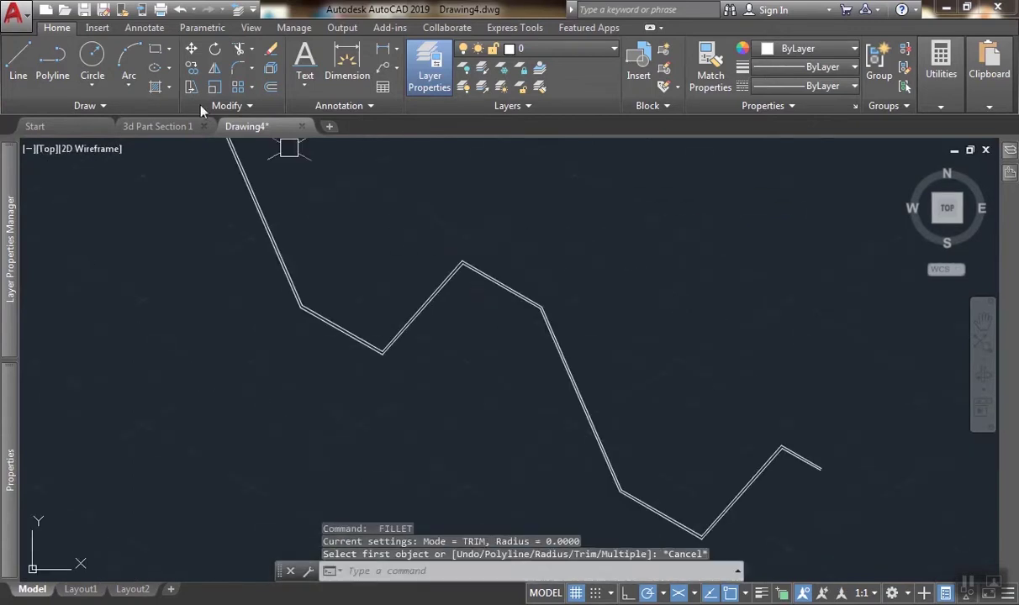
Draw a depth line about 2899 mm long at 30° from the upper corner of the far-left sloping side.
type("L")
key("Return")
scroll(500, 290, "down", 2)
scroll(375, 220, "up", 4)
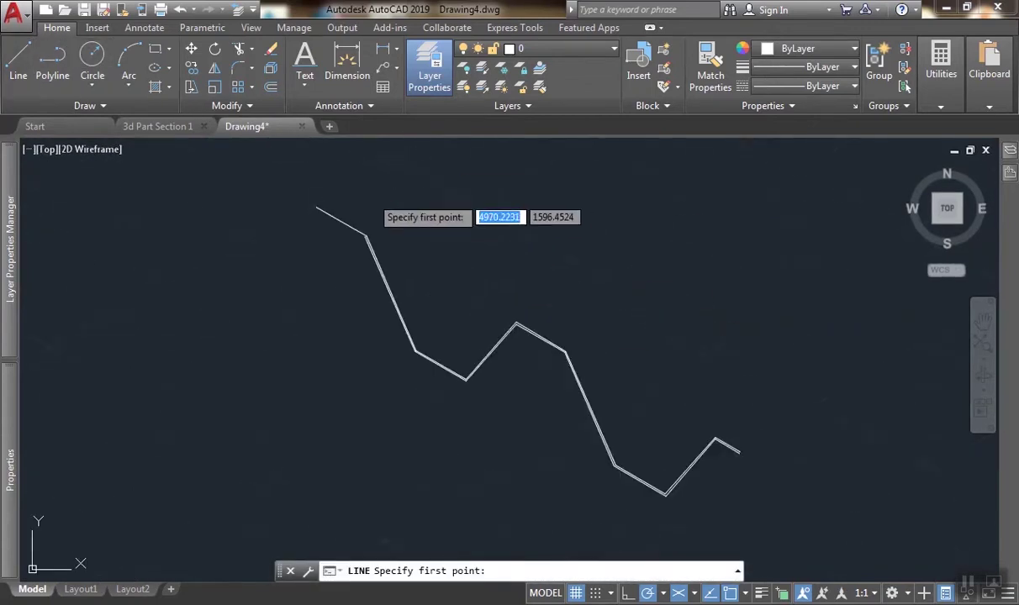
left_click(360, 267)
scroll(432, 239, "down", 5)
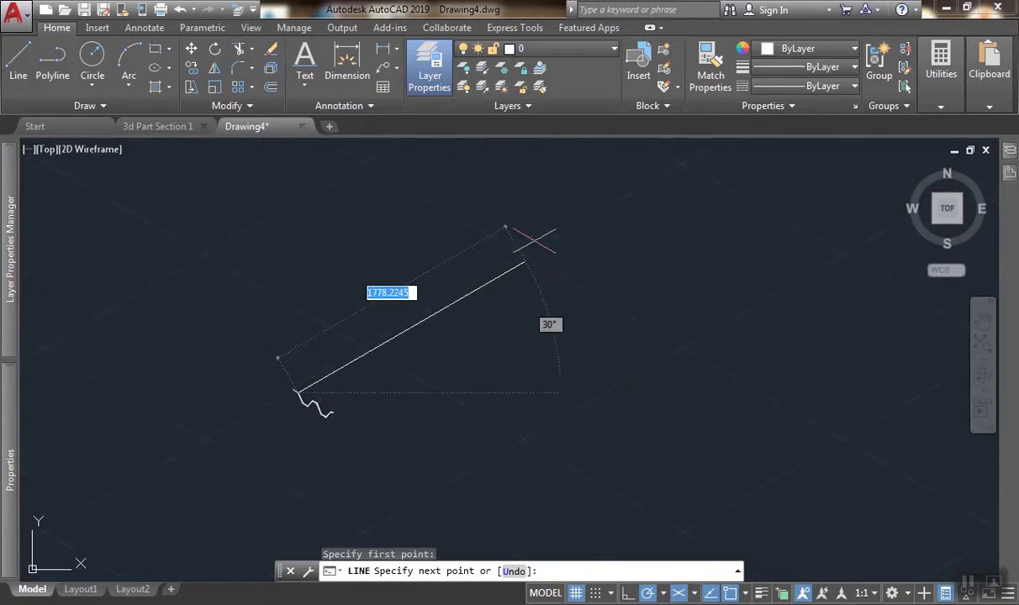
scroll(478, 334, "down", 2)
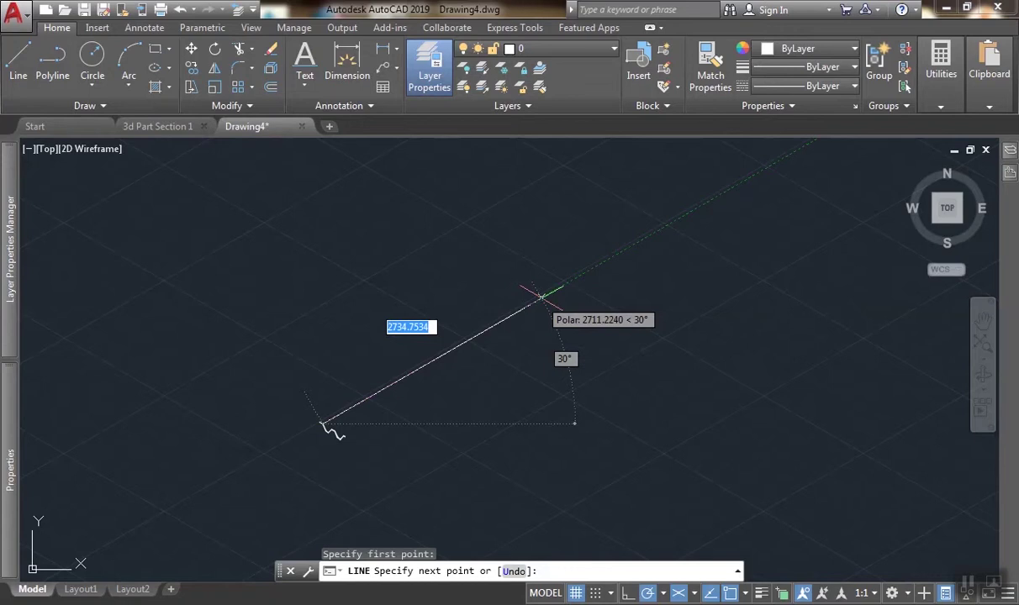
key("Return")
Copy the depth line from its start point to both bottom-flange corners of the first trough.
scroll(348, 415, "up", 2)
middle_click_drag(348, 416, 318, 431)
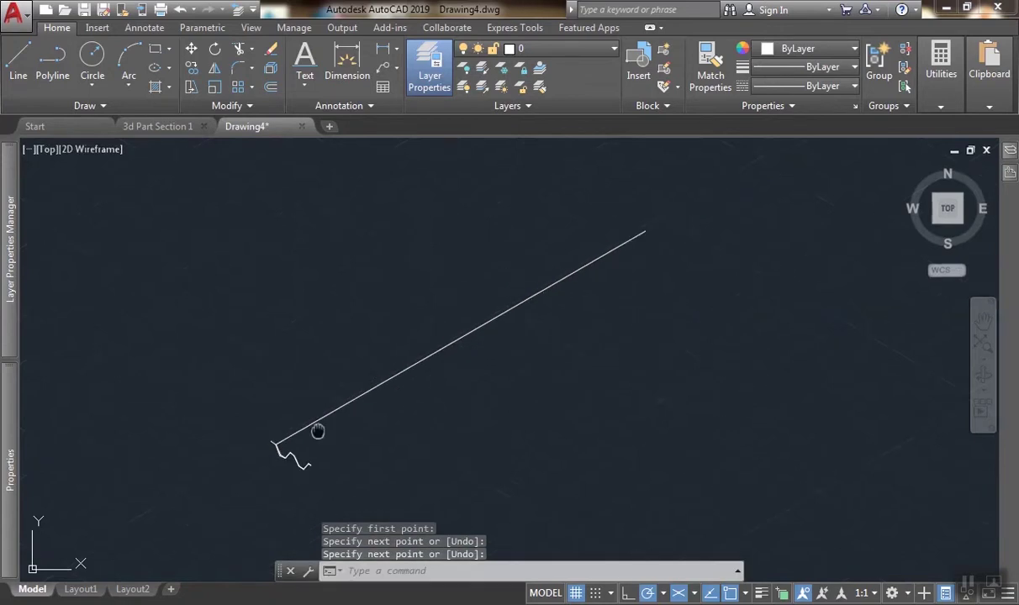
left_click(404, 401)
left_click(353, 336)
type("co")
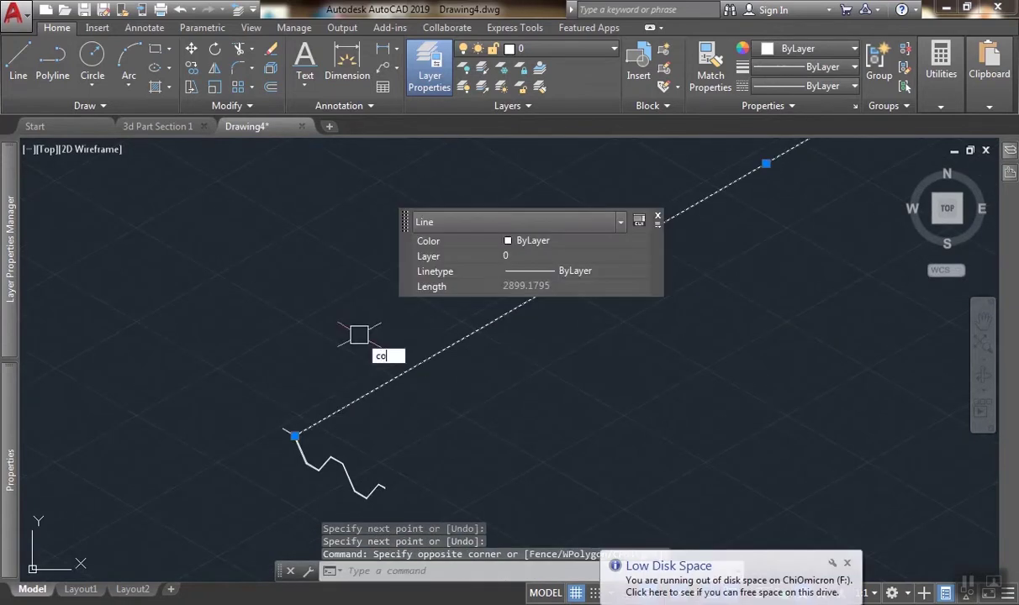
key("Return")
scroll(290, 431, "up", 5)
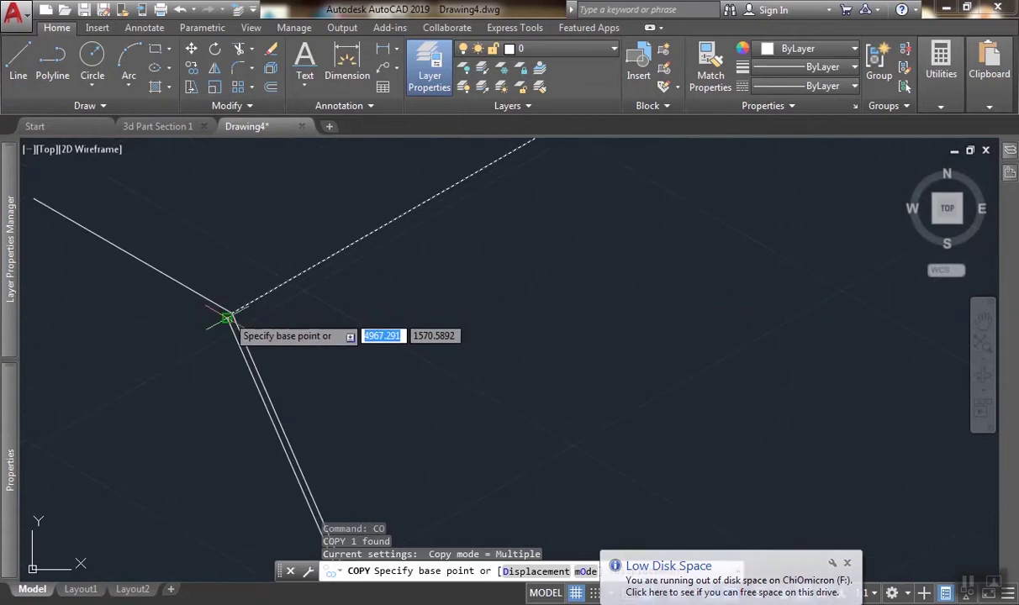
left_click(232, 313)
scroll(232, 314, "up", 4)
middle_click_drag(209, 266, 360, 352)
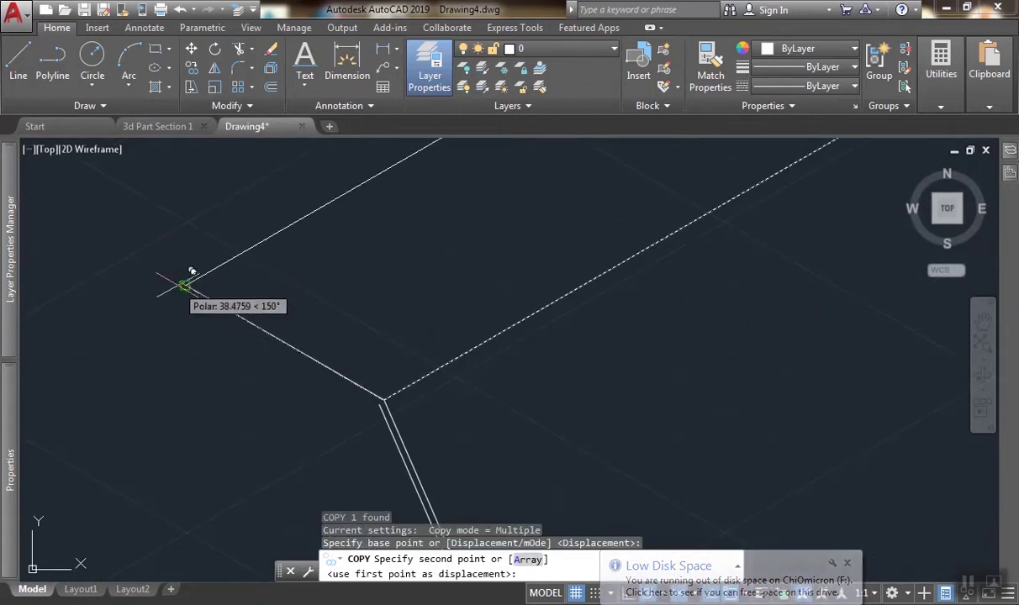
scroll(305, 251, "down", 6)
middle_click_drag(305, 251, 316, 264)
scroll(336, 395, "up", 6)
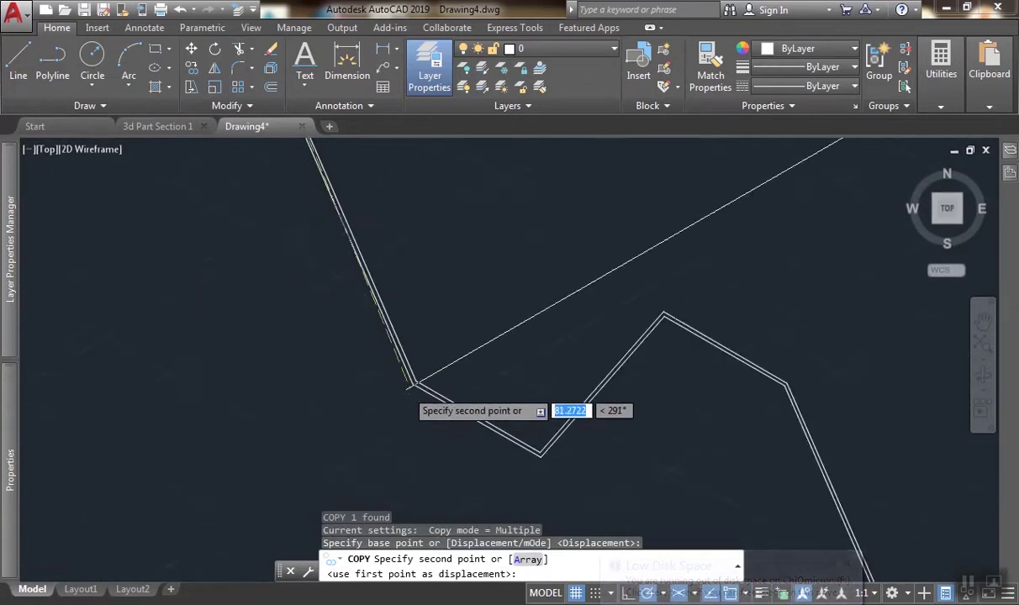
left_click(619, 494)
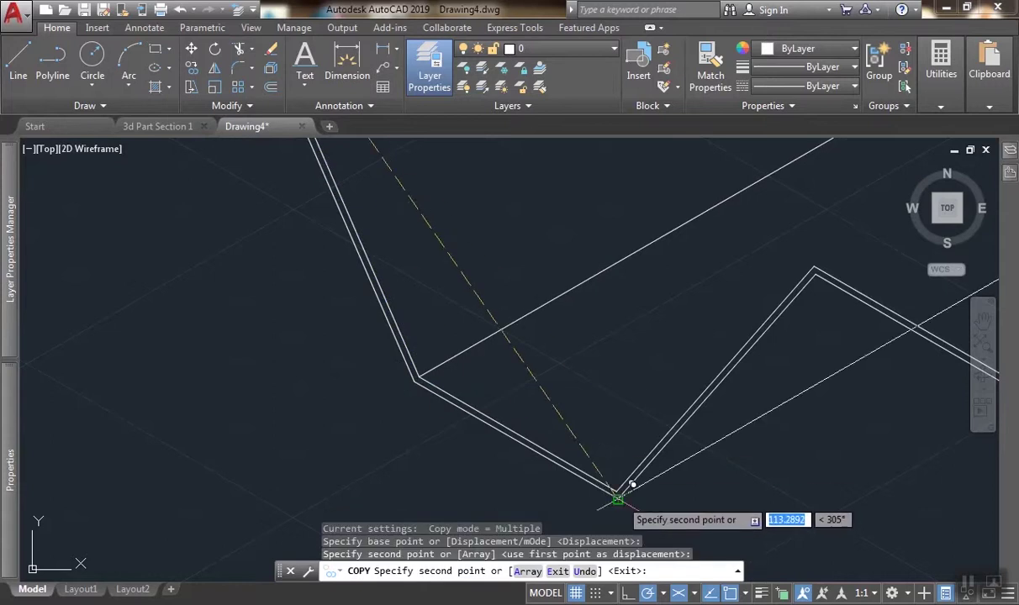
Copy the depth line to both upper corners of the middle top flange.
left_click(814, 266)
scroll(820, 251, "down", 1)
middle_click_drag(813, 255, 469, 277)
scroll(470, 277, "down", 1)
scroll(564, 331, "up", 1)
left_click(551, 321)
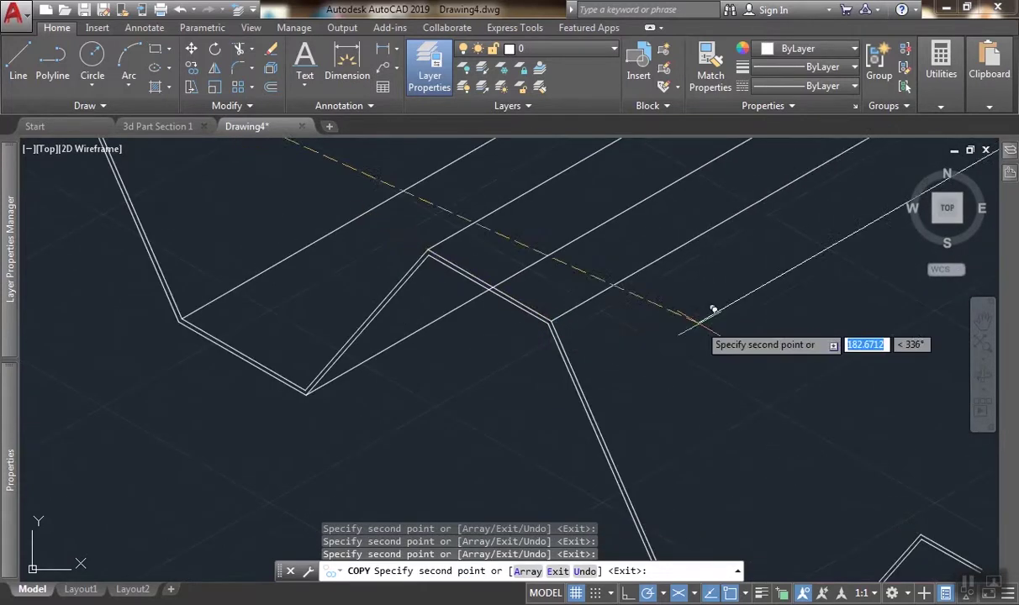
Copy the depth line to both bottom-flange corners of the second trough and the upper corner of its right sloping side.
scroll(693, 325, "down", 1)
middle_click_drag(693, 325, 514, 238)
scroll(523, 405, "up", 2)
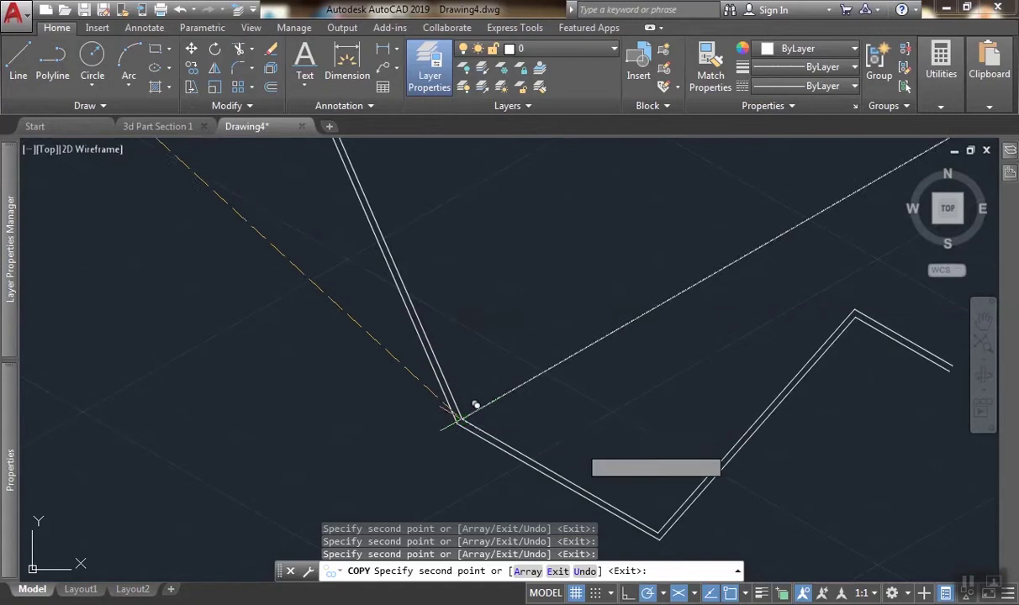
mouse_move(770, 348)
middle_mouse_down()
mouse_move(557, 363)
mouse_move(621, 392)
middle_mouse_up()
left_click(647, 320)
scroll(677, 309, "down", 2)
key("Return")
Draw a vertical line about 6.5 mm downward from the upper-line corner at the right end of the second trough's bottom flange.
scroll(607, 377, "down", 1)
scroll(588, 394, "up", 1)
scroll(621, 391, "up", 8)
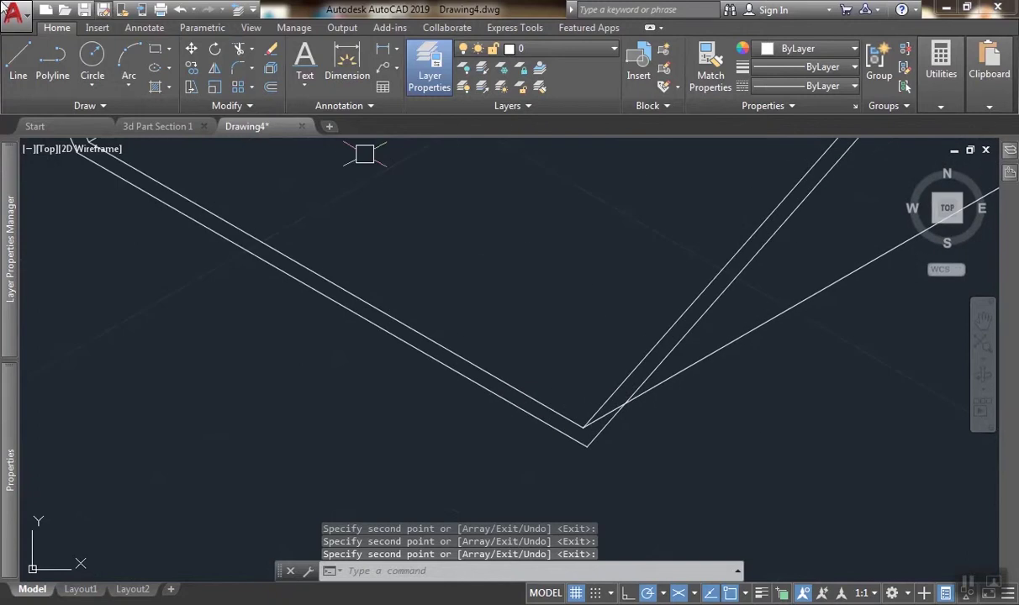
left_click(30, 71)
middle_click_drag(602, 422, 645, 299)
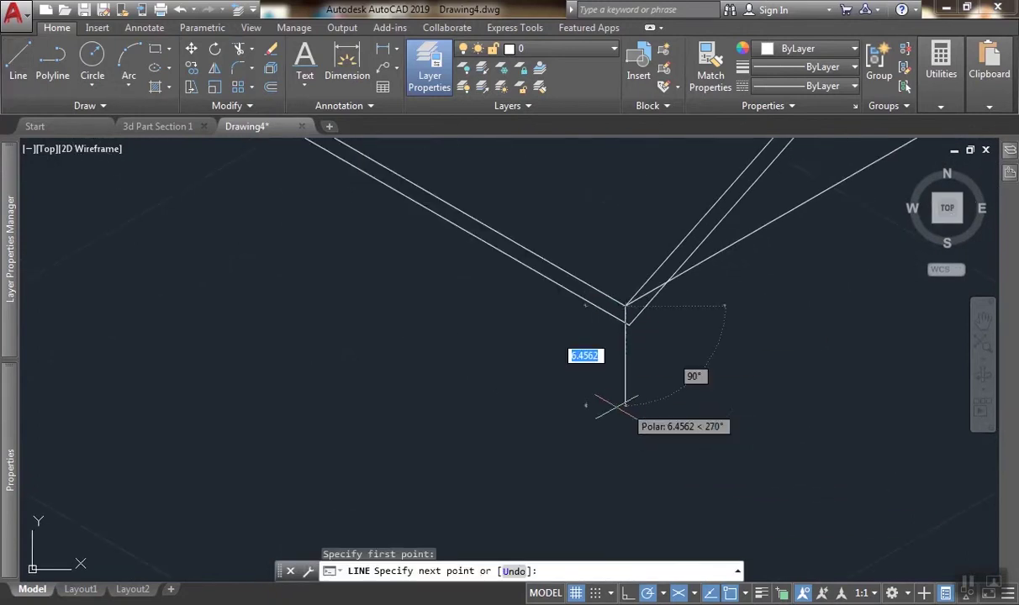
key("Return")
Trim the vertical line below the bottom flange and the lower profile lines that run past it, leaving a vertical end edge.
scroll(622, 338, "up", 3)
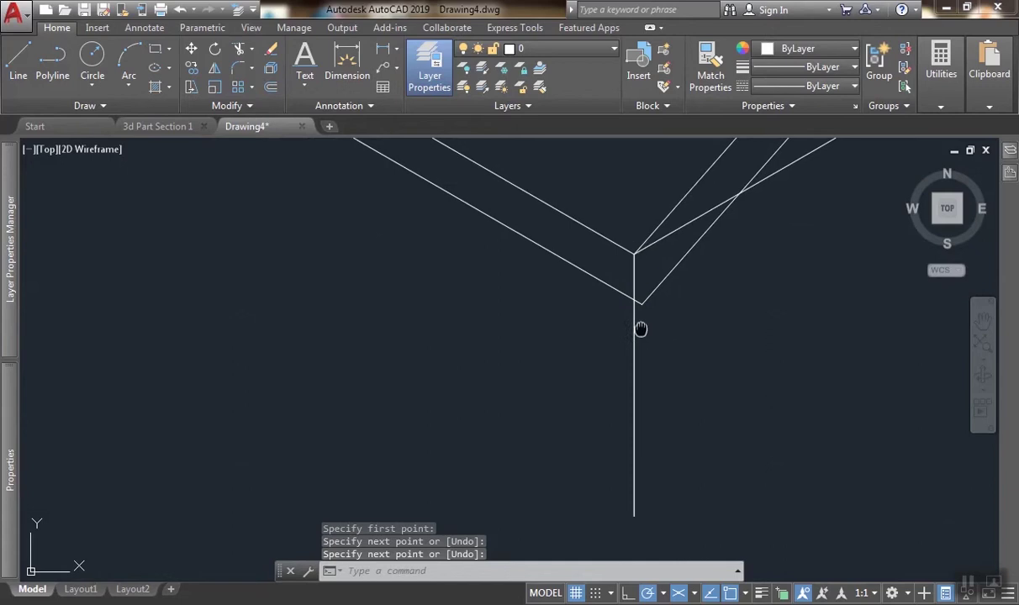
middle_click_drag(641, 330, 588, 355)
left_click(238, 50)
scroll(635, 332, "up", 2)
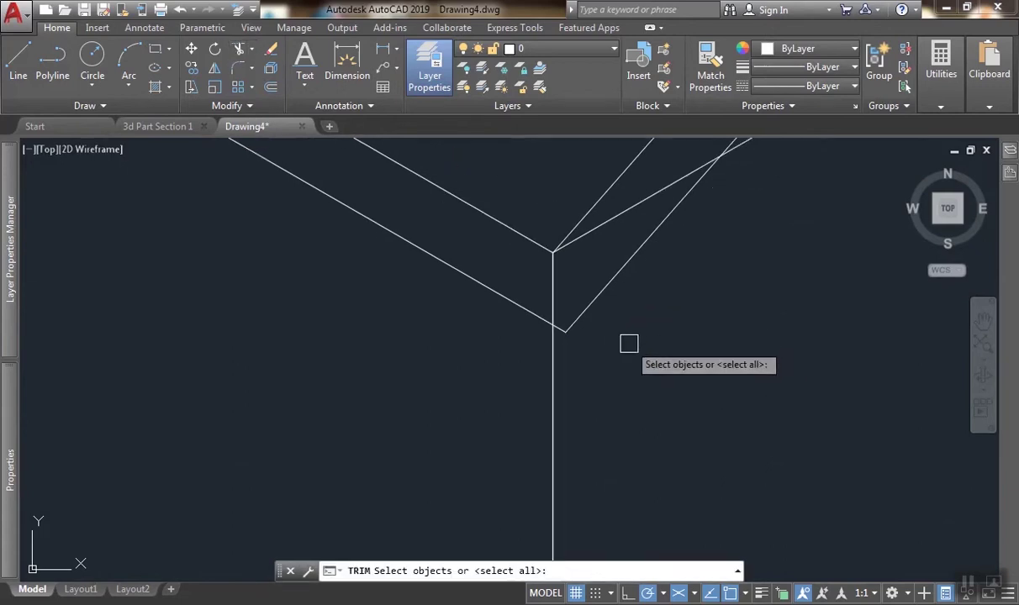
key("Return")
left_click(600, 381)
left_click(527, 327)
middle_click_drag(578, 293, 530, 328)
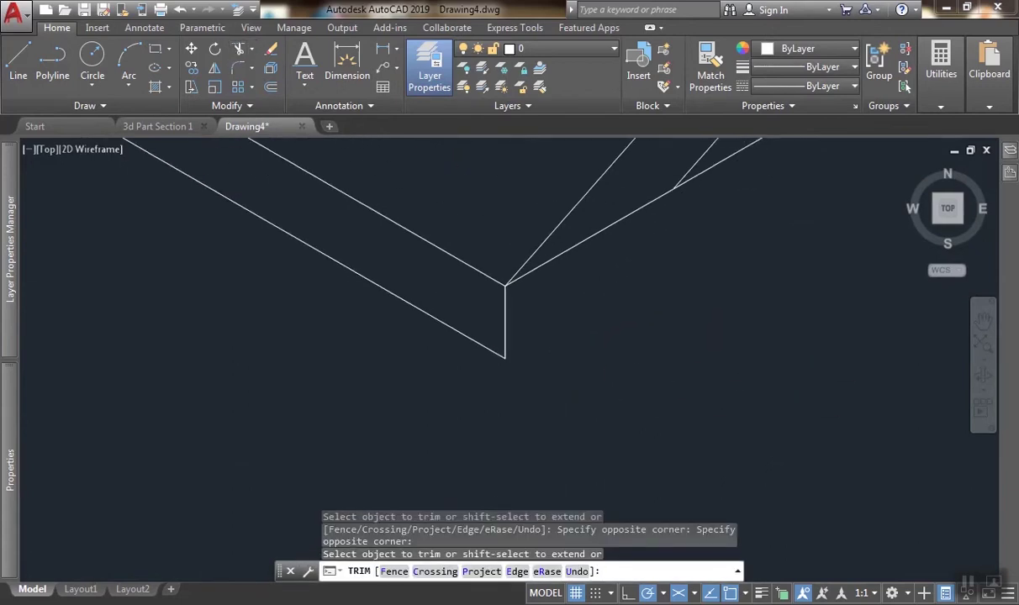
key("Return")
left_click(591, 239)
type("co")
key("Return")
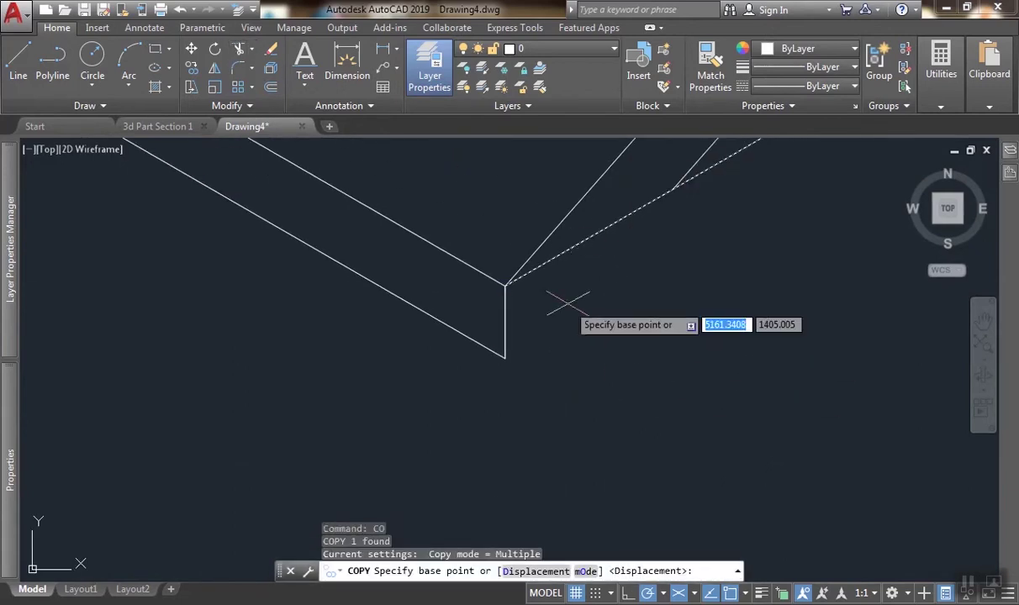
scroll(582, 313, "down", 4)
mouse_move(595, 327)
middle_mouse_down()
mouse_move(619, 395)
mouse_move(601, 459)
middle_mouse_up()
scroll(644, 365, "up", 2)
key("Escape")
Erase the second trough's right sloping lines, the short end flange lines and the depth line at their upper corner.
scroll(598, 383, "down", 3)
scroll(601, 459, "down", 1)
scroll(684, 370, "up", 4)
left_click(739, 338)
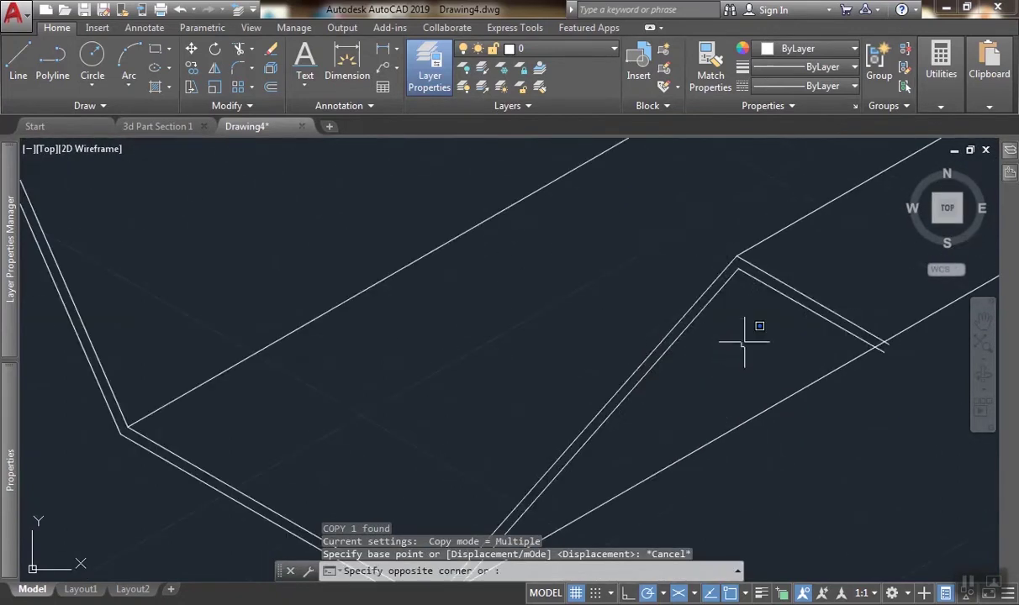
left_click(662, 207)
middle_click_drag(687, 345, 654, 346)
type("e")
key("Return")
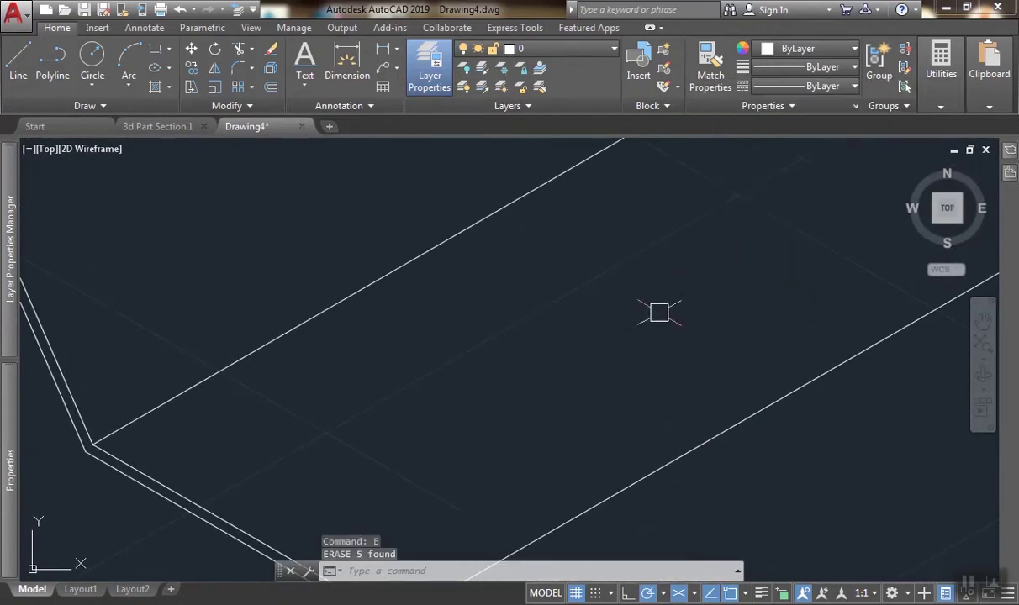
Copy the bottom flange's end depth line from the top to the bottom of the vertical end edge.
scroll(571, 383, "down", 2)
middle_click_drag(572, 383, 596, 259)
scroll(525, 403, "up", 5)
left_click(518, 412)
left_click(446, 314)
type("c")
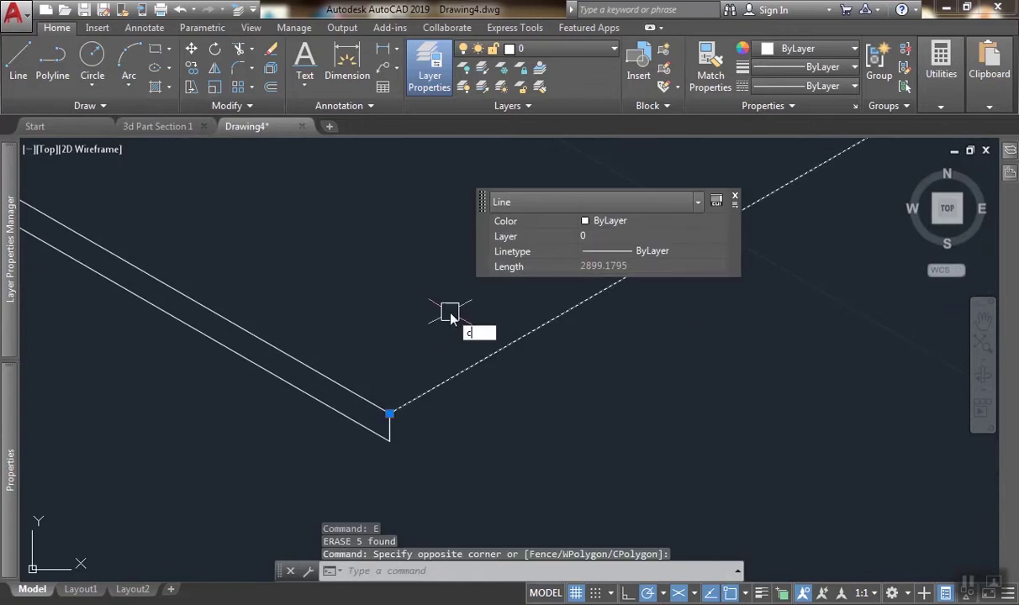
type("o")
key("Return")
left_click(388, 415)
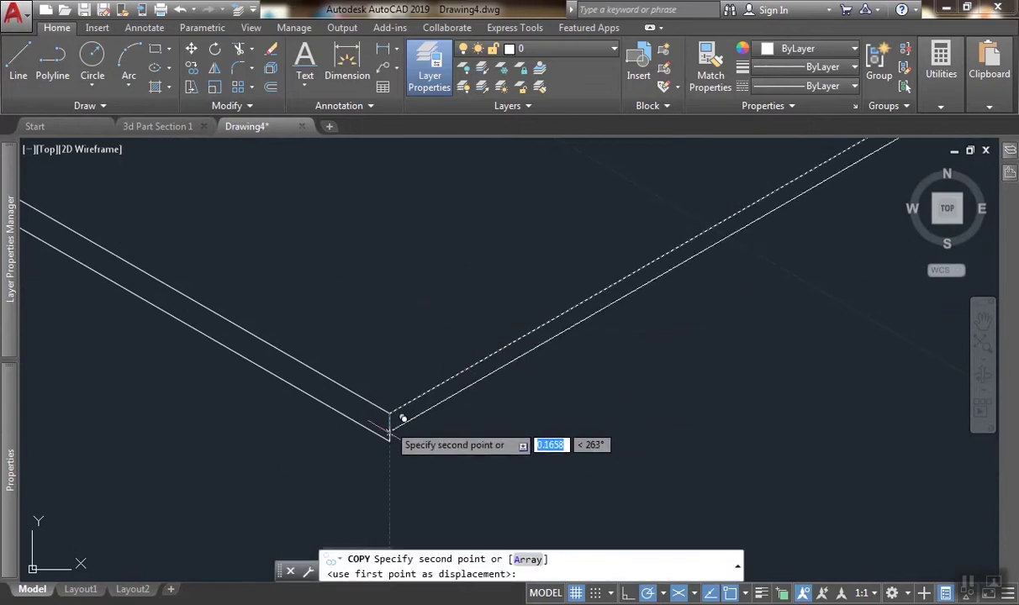
middle_click_drag(391, 437, 473, 429)
scroll(473, 429, "down", 5)
key("Return")
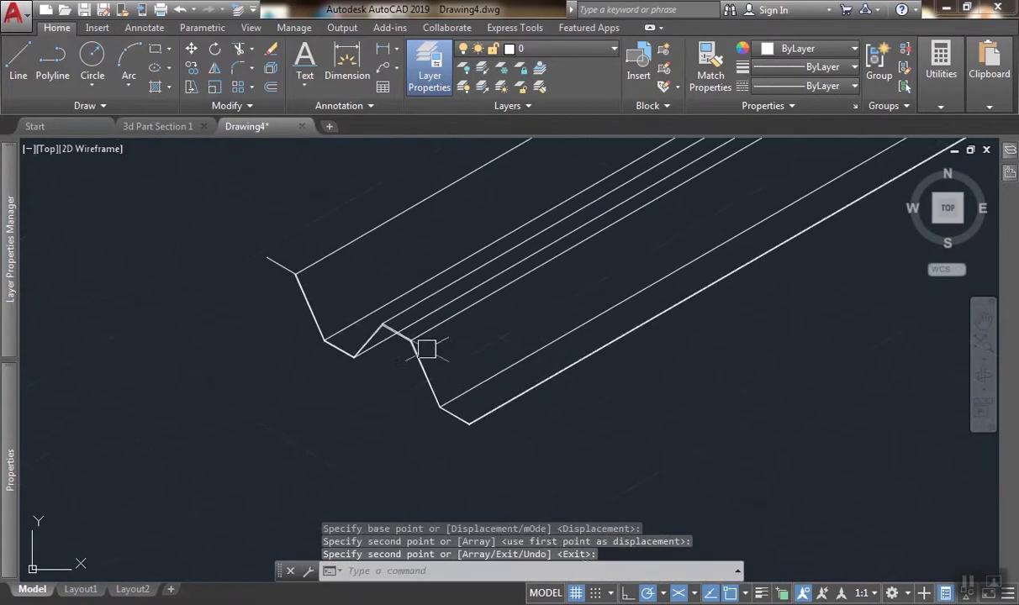
Trim the depth line from the first trough's bottom corner where it passes the lower line of the crest's top flange.
scroll(382, 329, "up", 5)
middle_click_drag(363, 274, 421, 296)
left_click(239, 48)
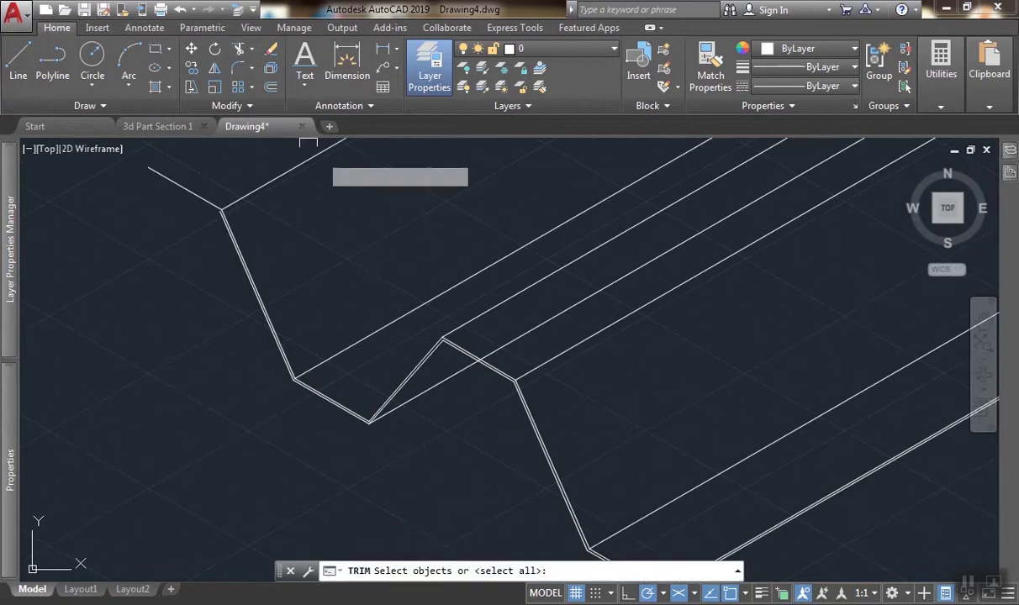
scroll(420, 352, "up", 3)
scroll(714, 392, "up", 2)
left_click(709, 394)
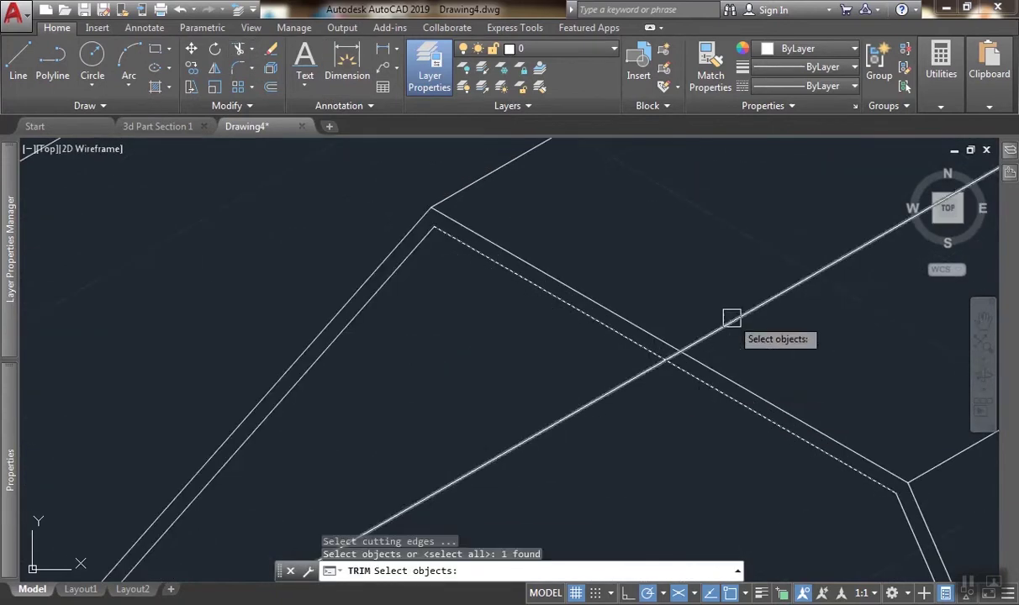
key("Return")
left_click(733, 318)
scroll(732, 318, "down", 3)
middle_click_drag(732, 319, 712, 348)
key("Return")
Copy the first trough's profile and depth lines, including the crest's lower flange line, from the crest's upper corner to the top flange's free end.
scroll(589, 381, "down", 3)
middle_click_drag(588, 382, 530, 404)
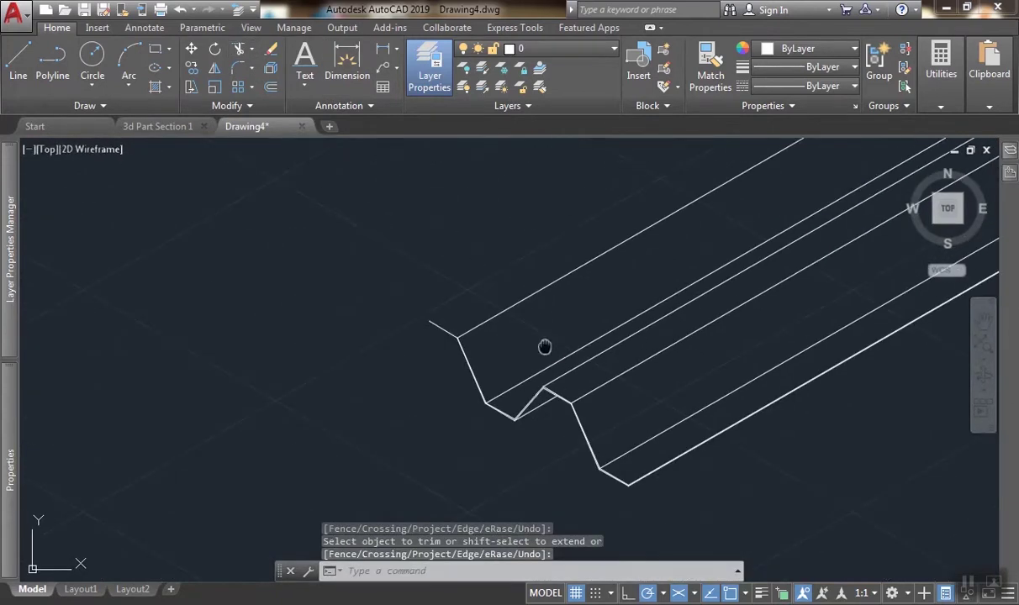
middle_click_drag(544, 347, 514, 313)
scroll(541, 328, "up", 2)
scroll(639, 313, "up", 2)
mouse_move(378, 312)
middle_mouse_down()
mouse_move(639, 312)
mouse_move(464, 282)
middle_mouse_up()
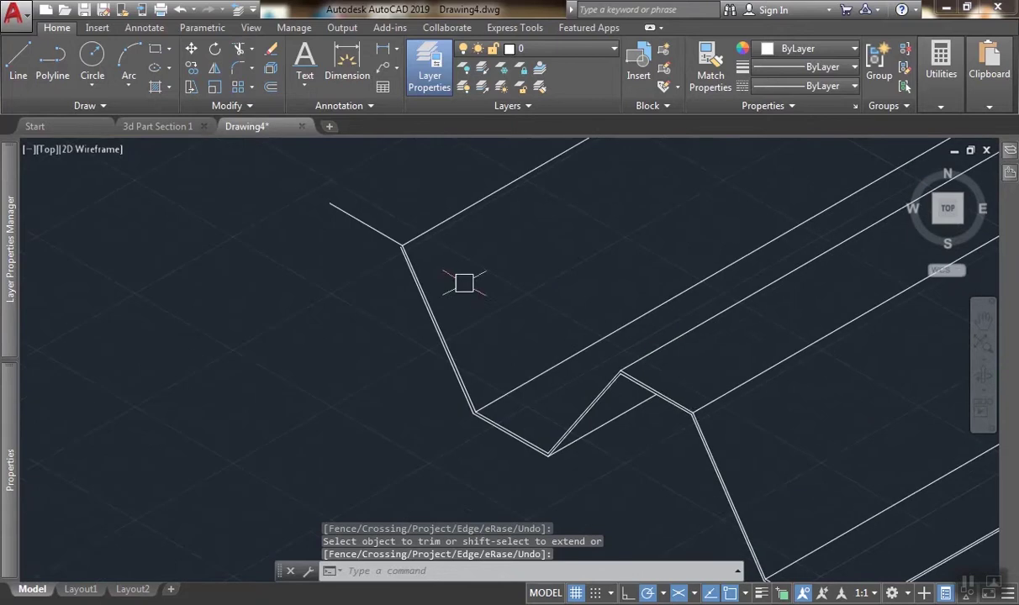
scroll(643, 360, "up", 2)
scroll(636, 400, "down", 4)
middle_click_drag(636, 398, 635, 386)
scroll(622, 423, "up", 2)
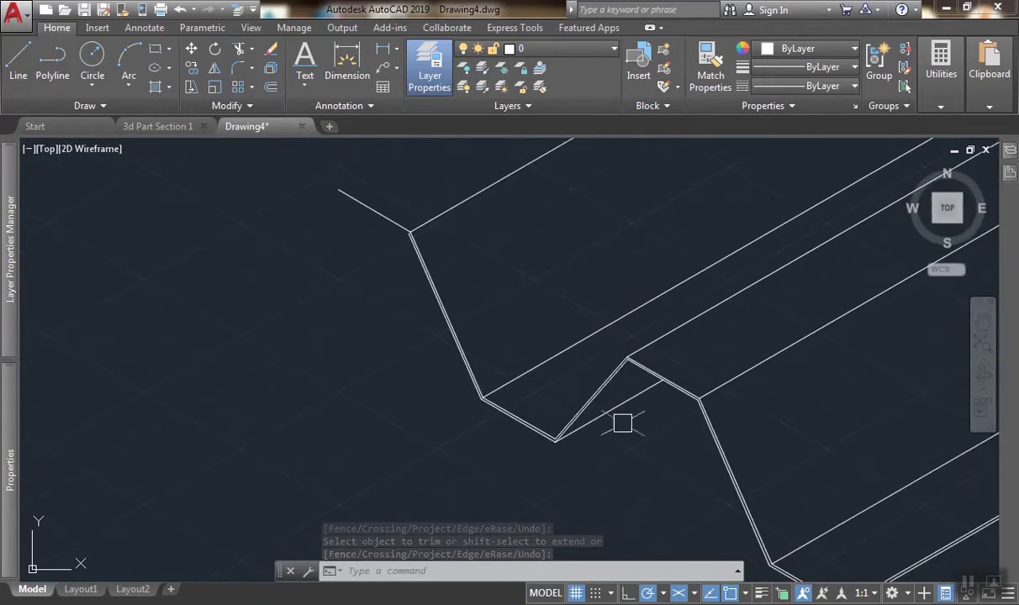
left_click(284, 181)
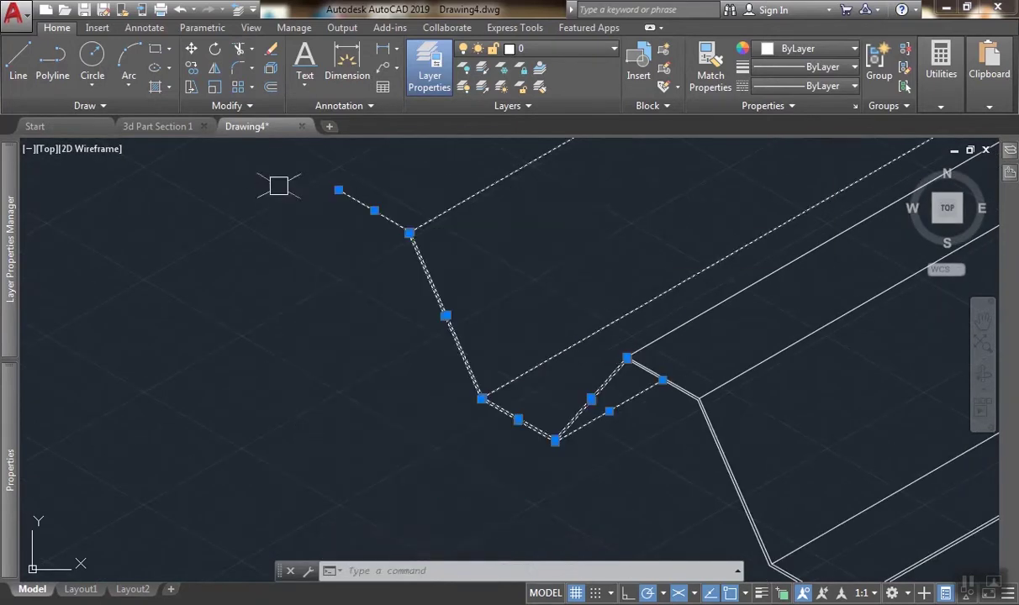
left_click(665, 331)
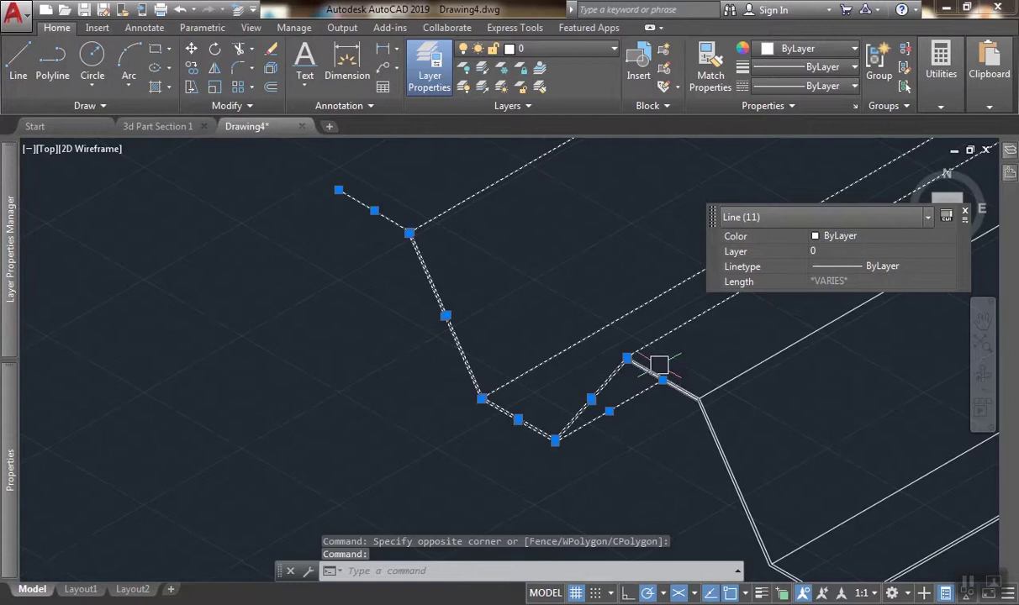
scroll(659, 364, "up", 3)
left_click(576, 353)
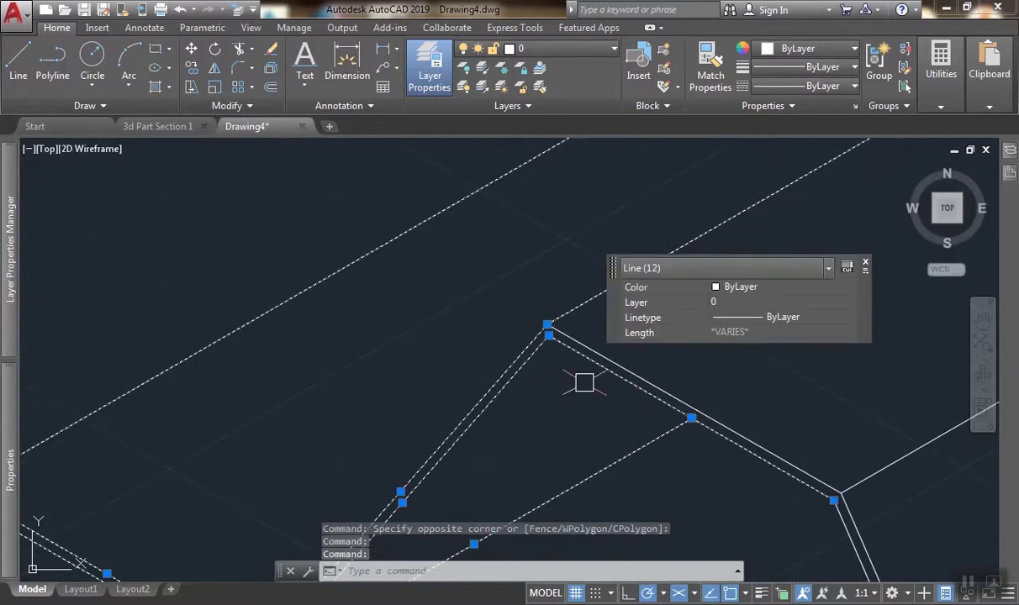
type("co")
key("Return")
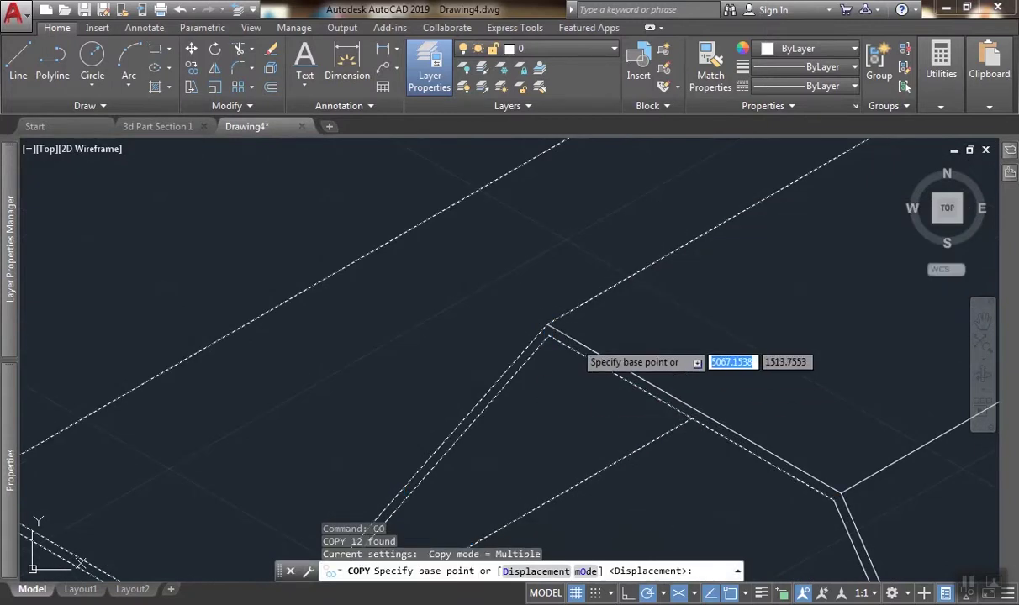
left_click(547, 323)
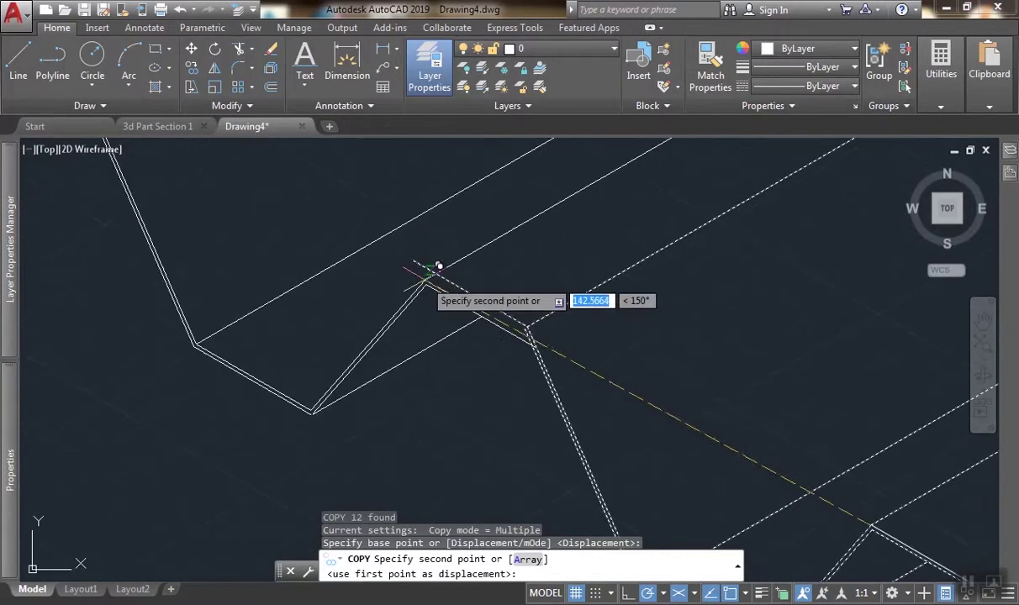
scroll(438, 265, "up", 5)
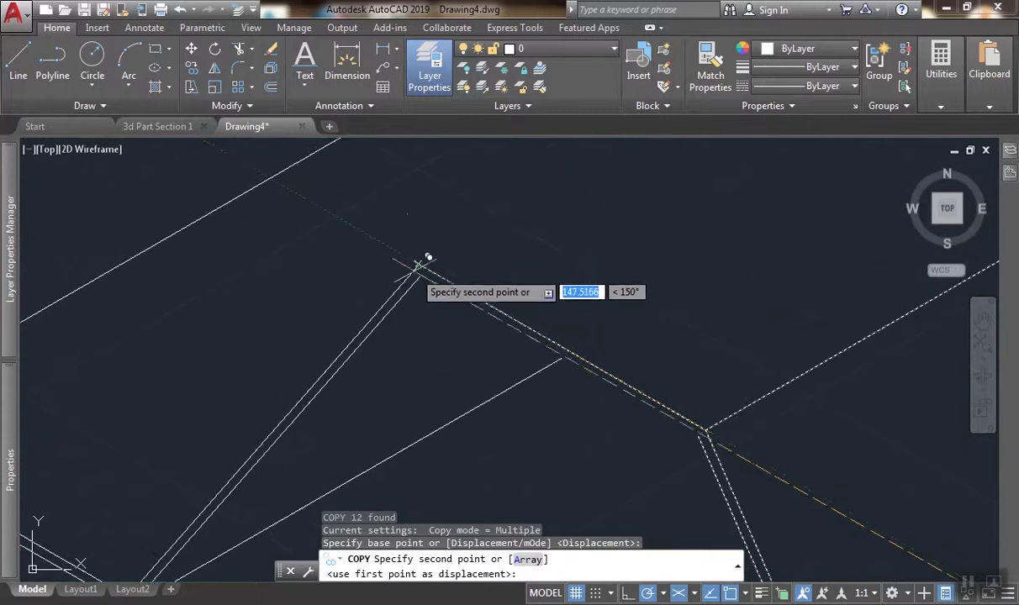
left_click(411, 259)
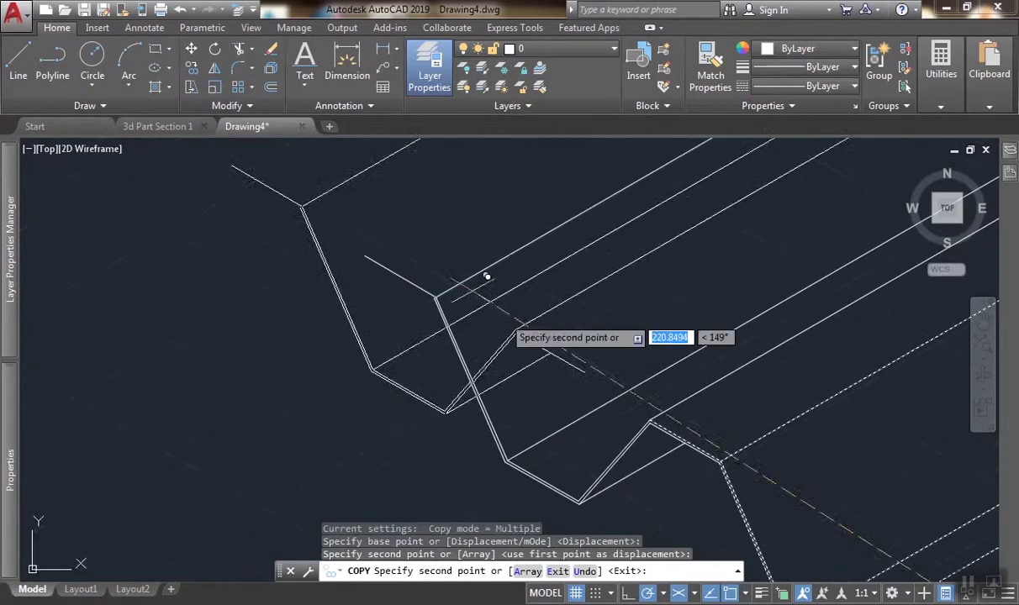
Place two more end-to-end copies of the trough, each at the free upper end of the previous one, the first at 296 mm.
scroll(486, 275, "up", 5)
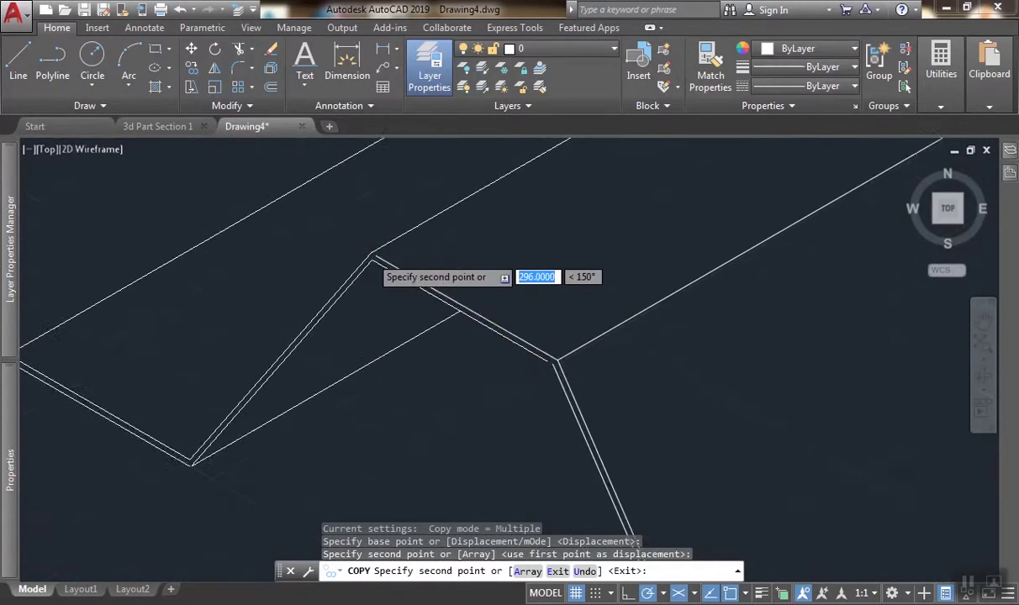
scroll(363, 249, "up", 1)
left_click(379, 257)
scroll(526, 310, "down", 4)
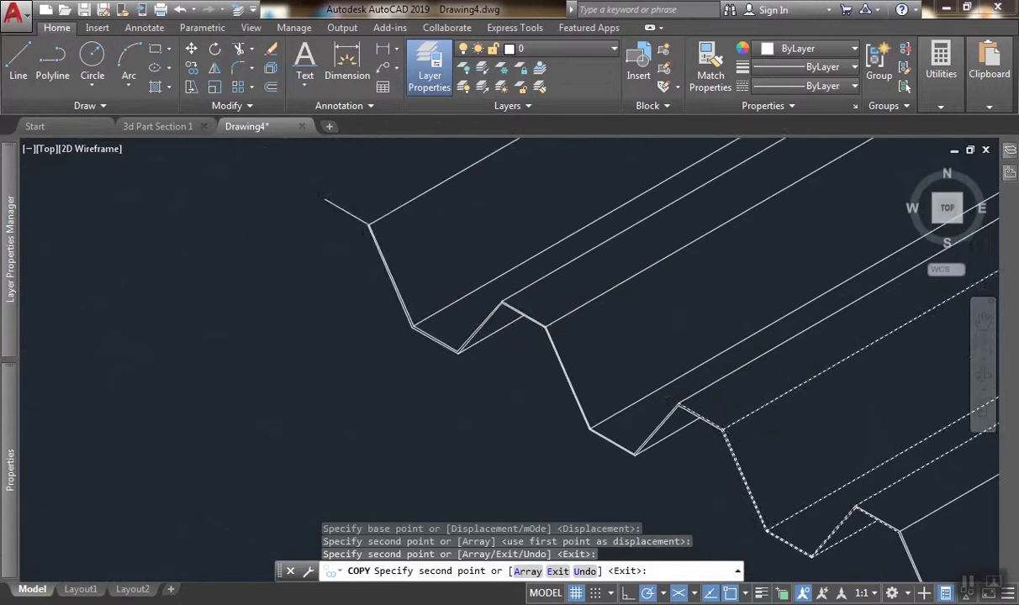
scroll(470, 332, "up", 5)
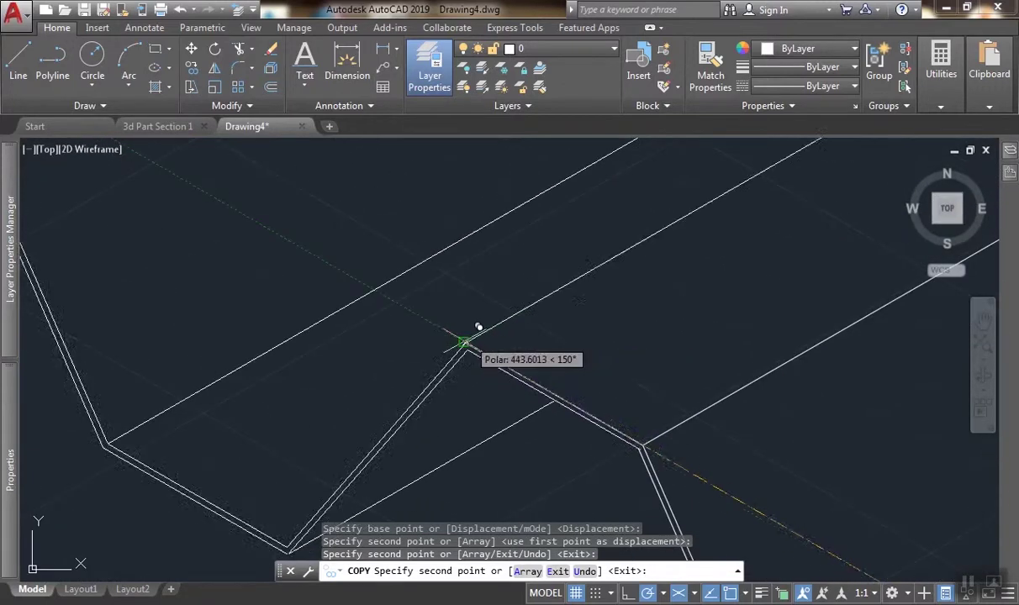
left_click(465, 342)
scroll(528, 307, "down", 3)
key("Return")
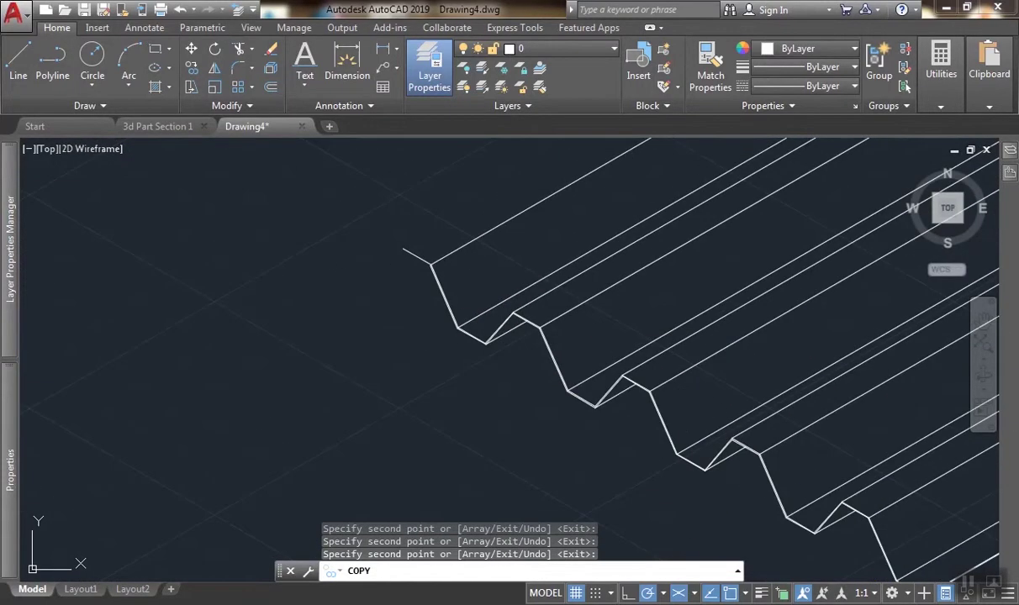
Copy the four leading trough units with their depth lines from the last crest's upper corner to the deck's free upper-flange end.
scroll(651, 305, "down", 4)
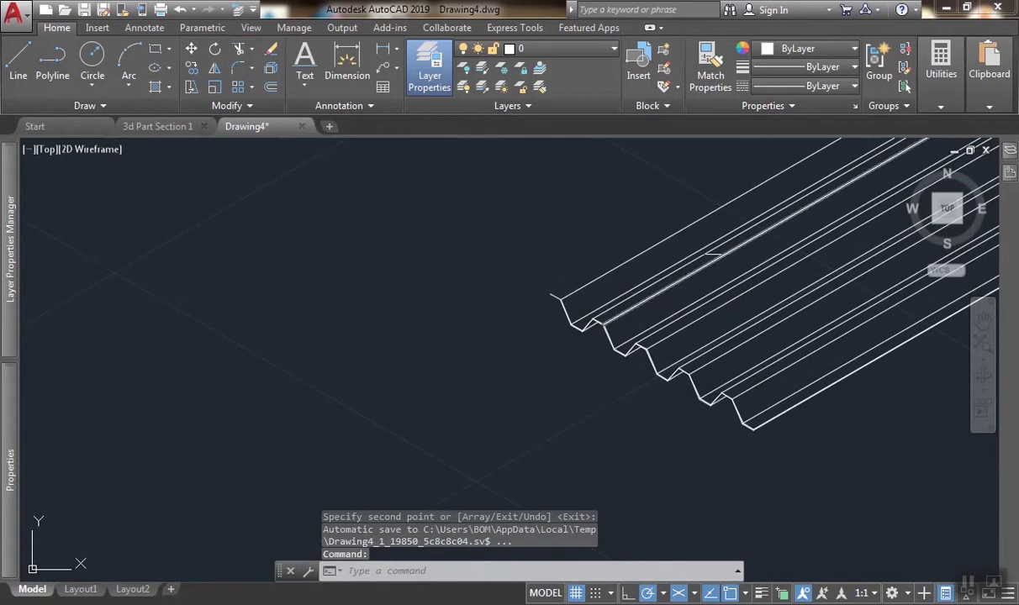
left_click(694, 189)
left_click(469, 436)
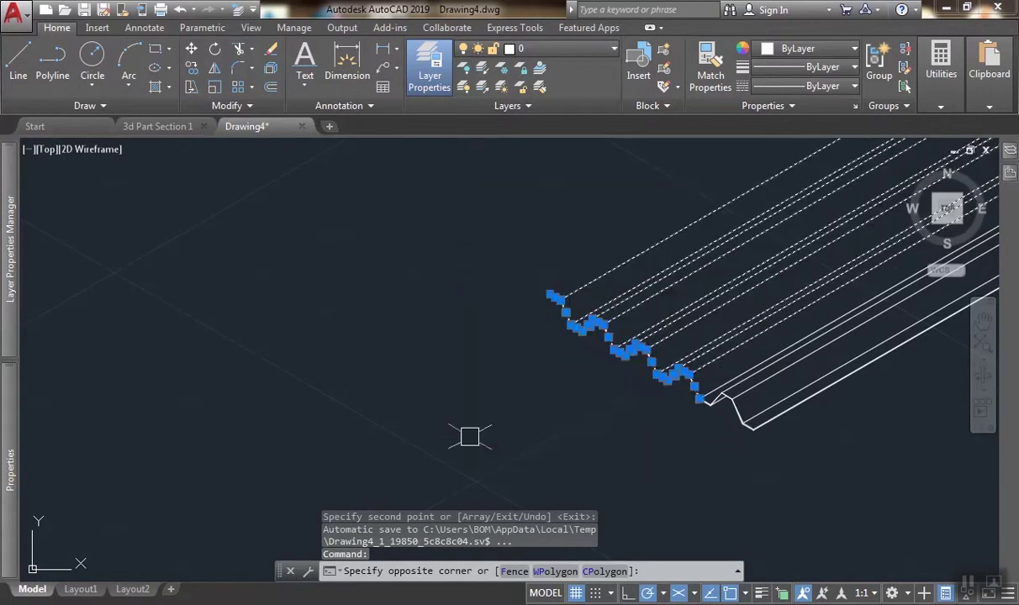
scroll(439, 372, "up", 6)
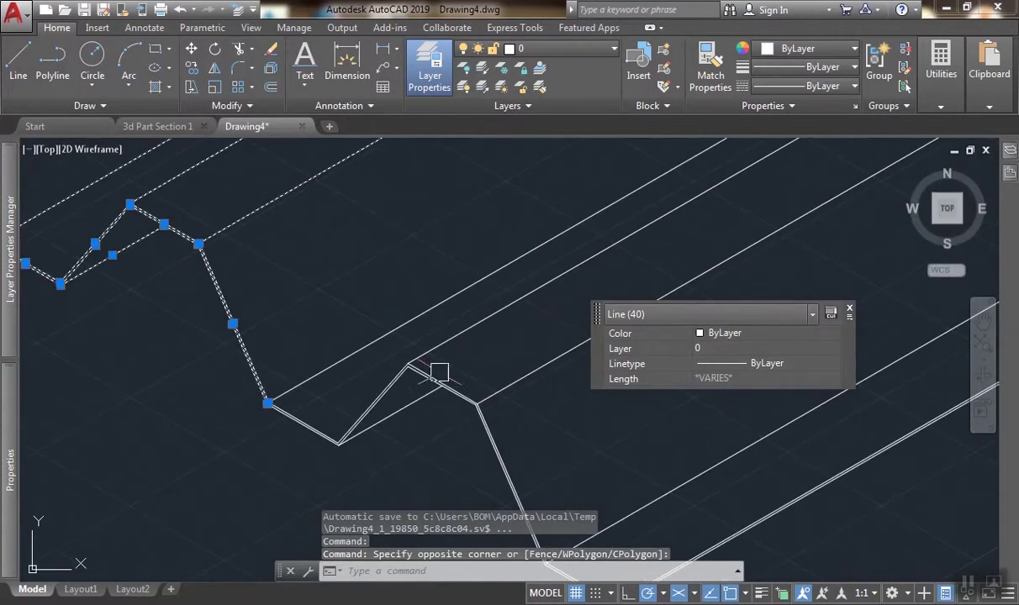
scroll(438, 373, "up", 2)
scroll(404, 287, "down", 2)
left_click(431, 317)
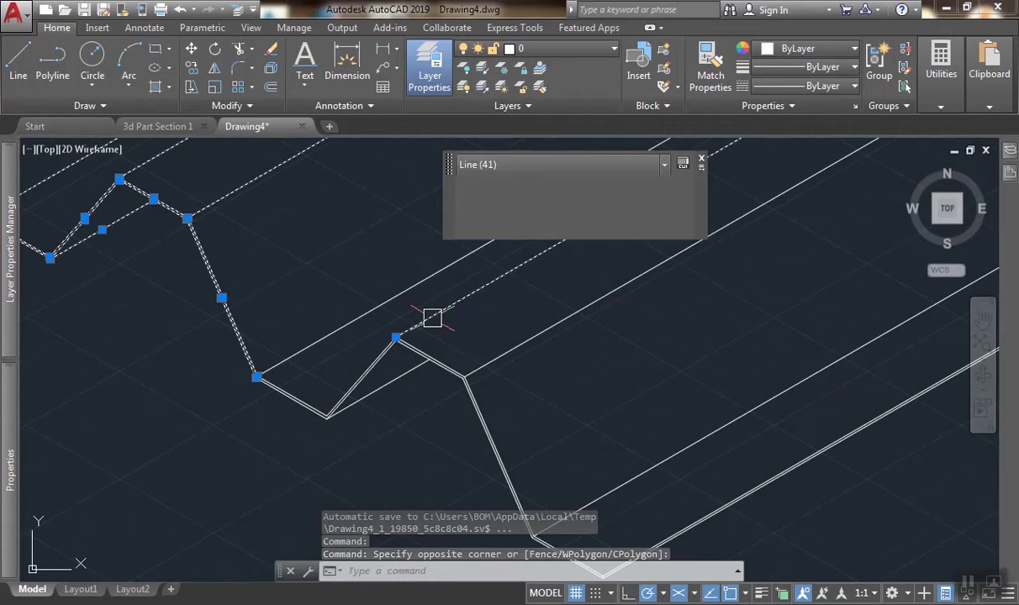
left_click(357, 266)
left_click(275, 450)
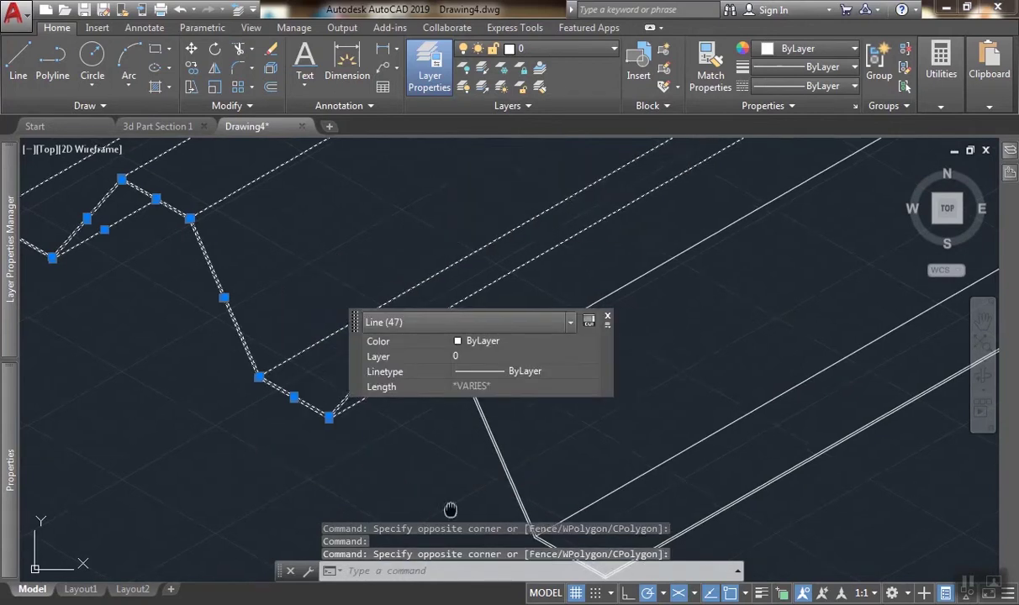
mouse_move(455, 509)
middle_mouse_down()
mouse_move(833, 453)
mouse_move(562, 431)
middle_mouse_up()
scroll(858, 420, "up", 4)
left_click(867, 403)
type("o")
key("Return")
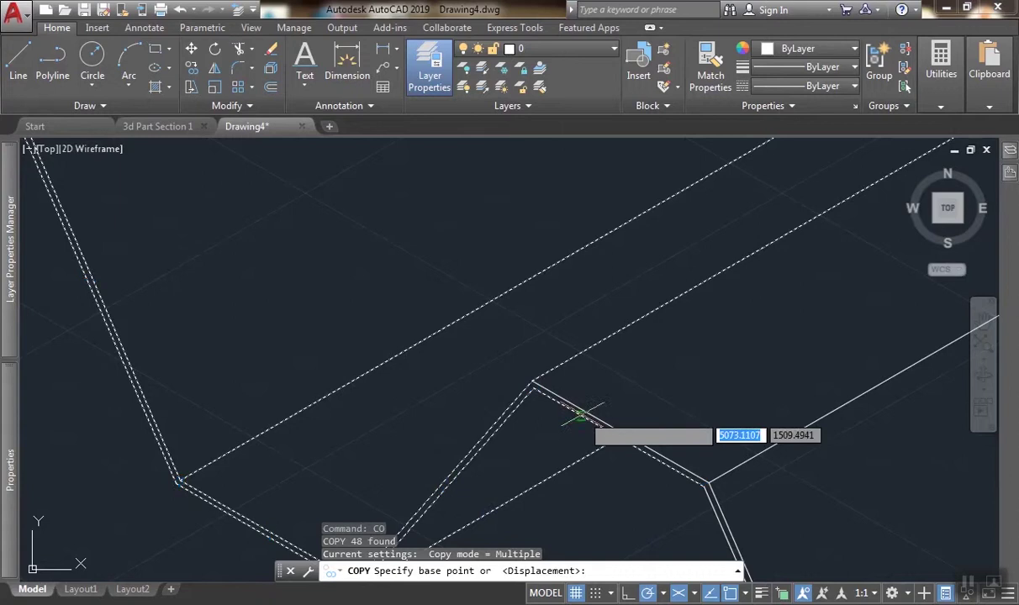
scroll(521, 370, "up", 2)
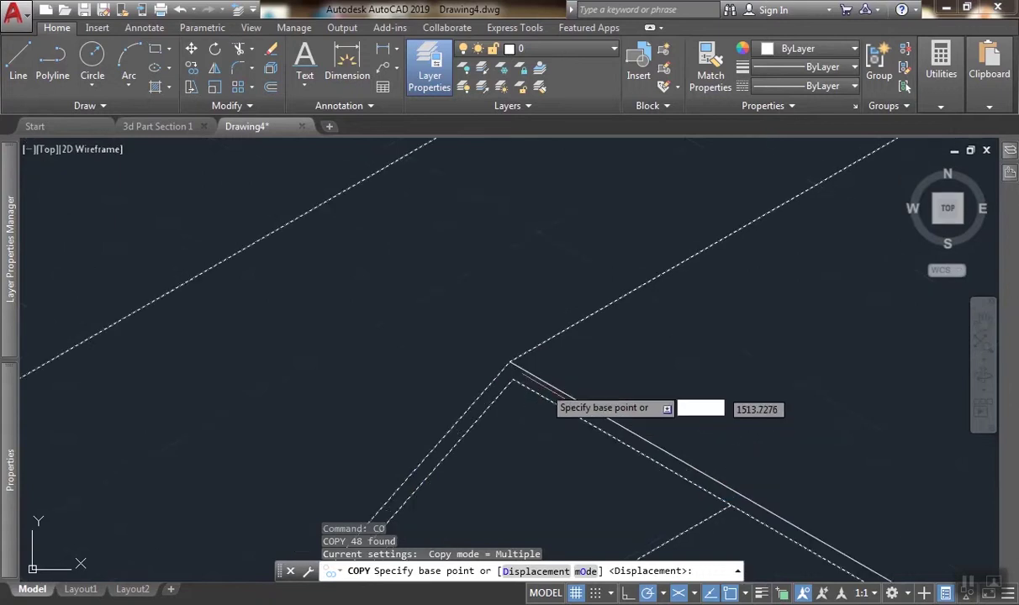
left_click(509, 362)
scroll(454, 239, "down", 2)
middle_click_drag(454, 240, 755, 426)
scroll(755, 426, "down", 2)
scroll(454, 273, "down", 2)
middle_click_drag(454, 273, 702, 452)
scroll(383, 287, "up", 4)
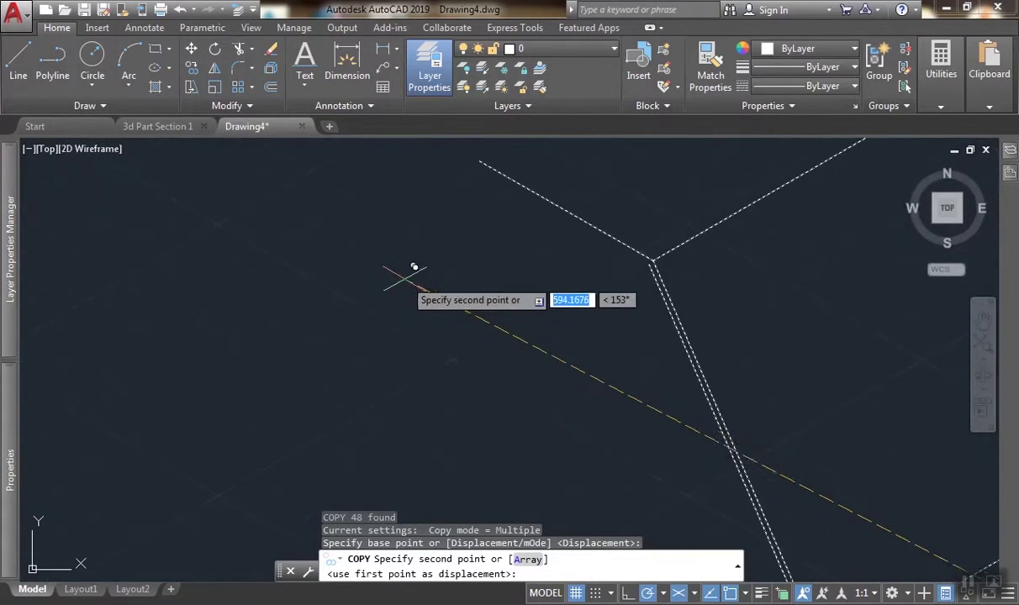
left_click(480, 160)
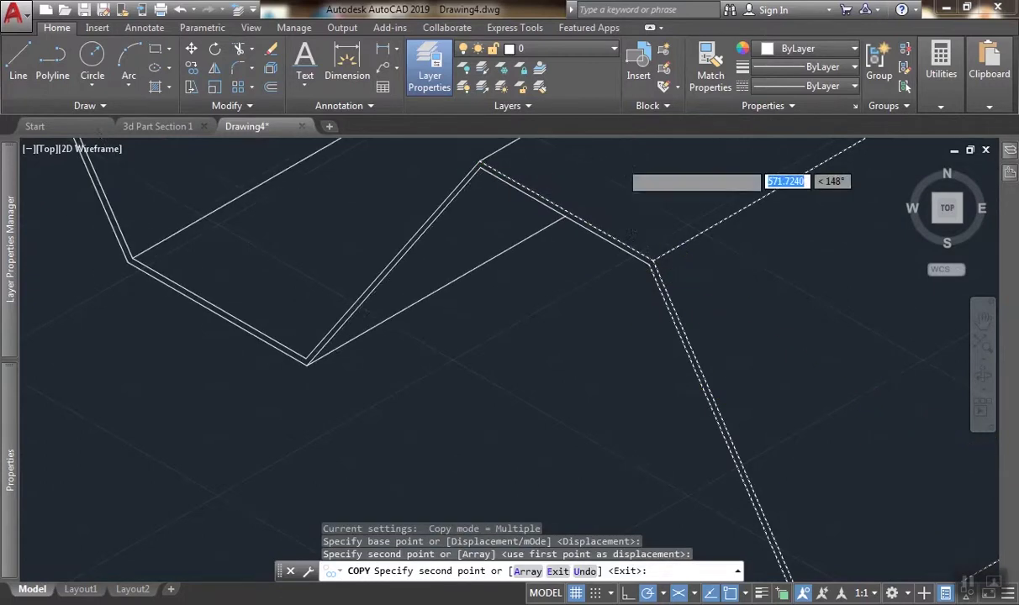
Place two more copies of the four-trough group at the successive free upper-flange ends, the last at 1776 mm along 150°.
scroll(307, 216, "up", 3)
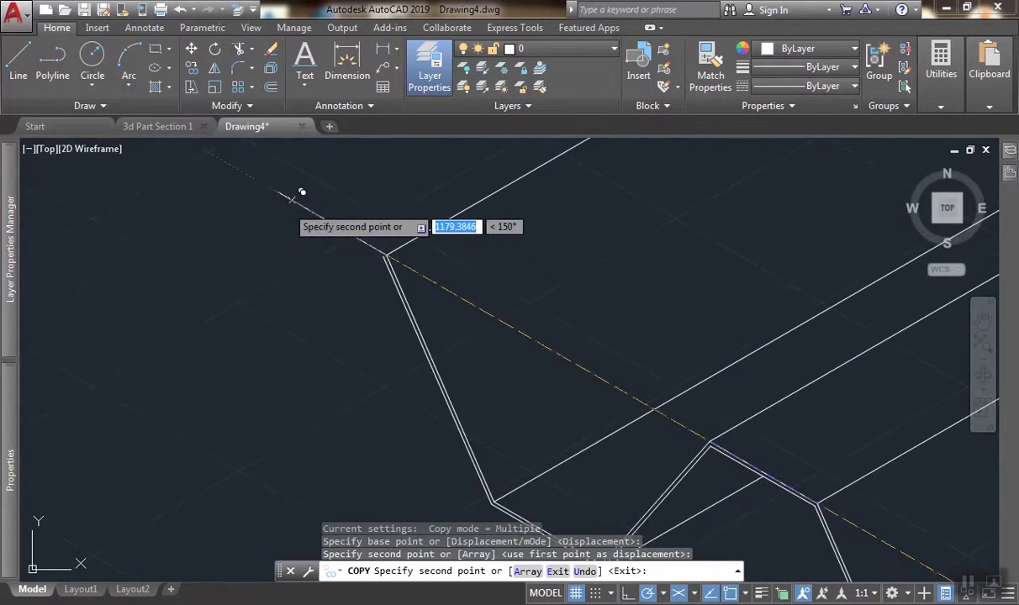
left_click(312, 168)
scroll(312, 168, "down", 4)
scroll(390, 266, "up", 5)
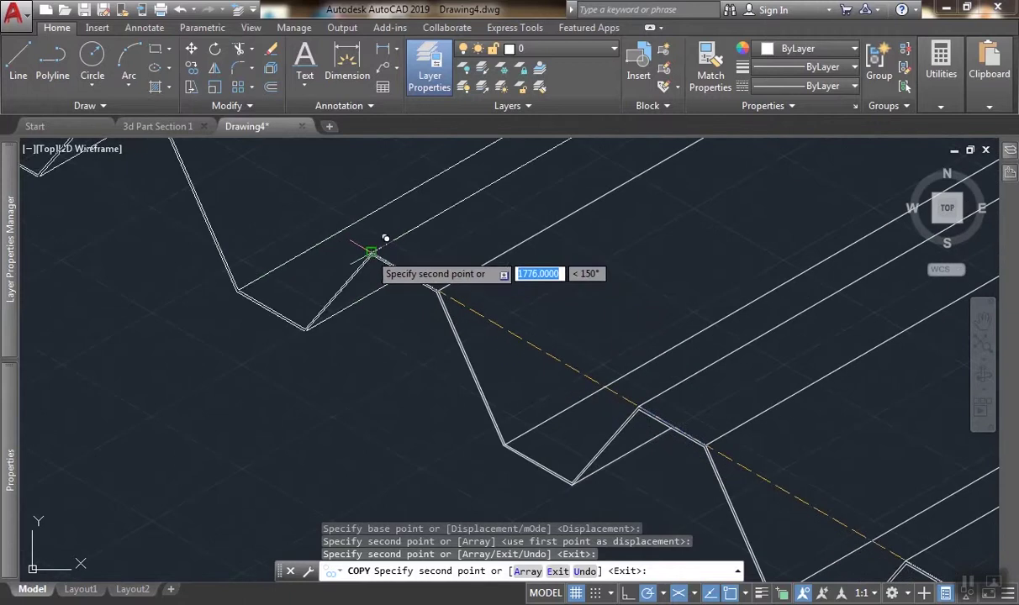
left_click(384, 239)
scroll(384, 238, "down", 5)
middle_click_drag(443, 290, 496, 335)
scroll(496, 335, "down", 4)
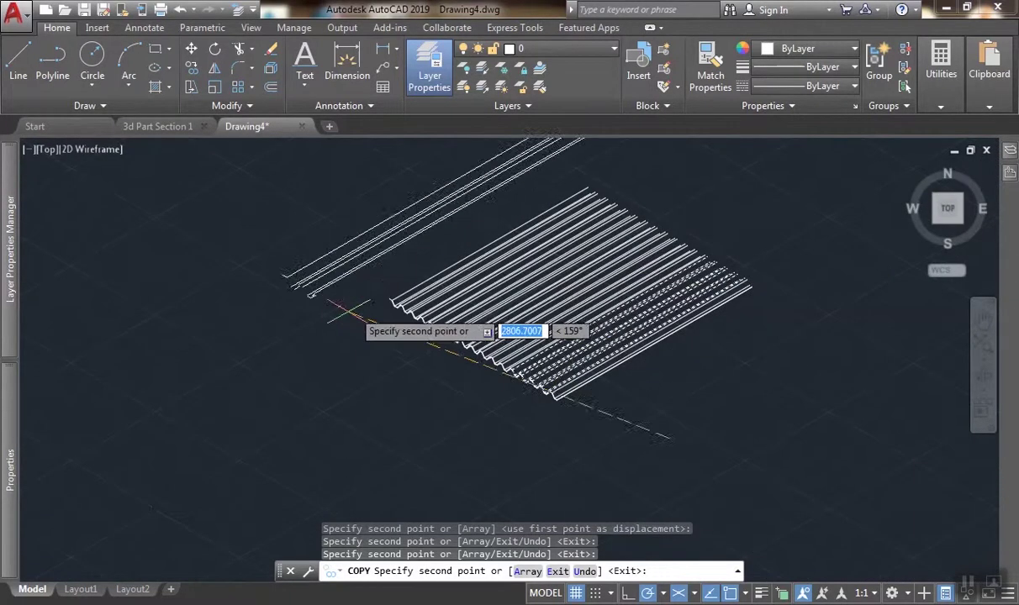
scroll(529, 221, "up", 4)
key("Return")
scroll(397, 266, "down", 3)
scroll(505, 379, "up", 6)
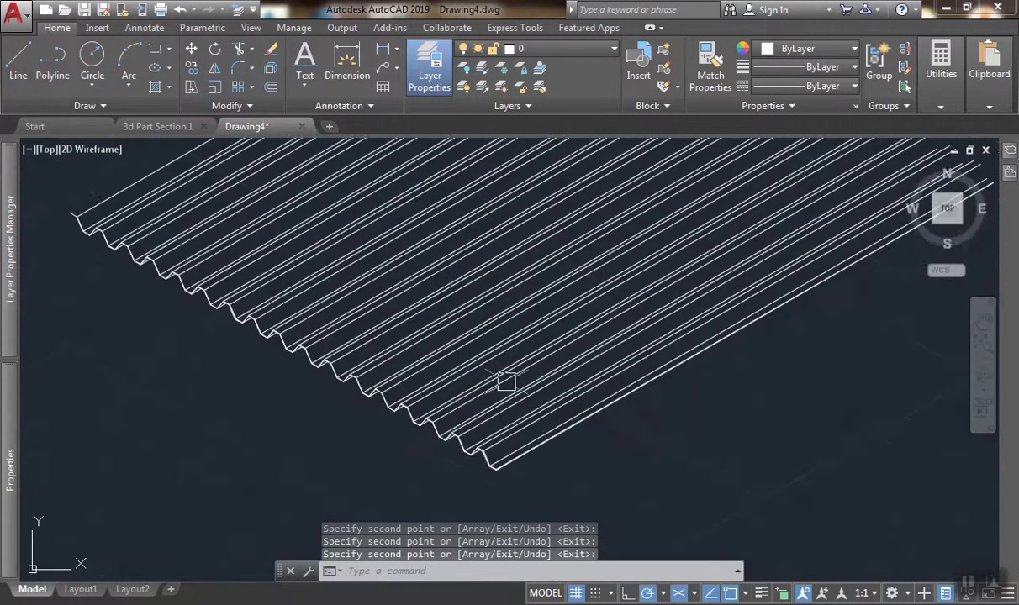
scroll(409, 306, "down", 2)
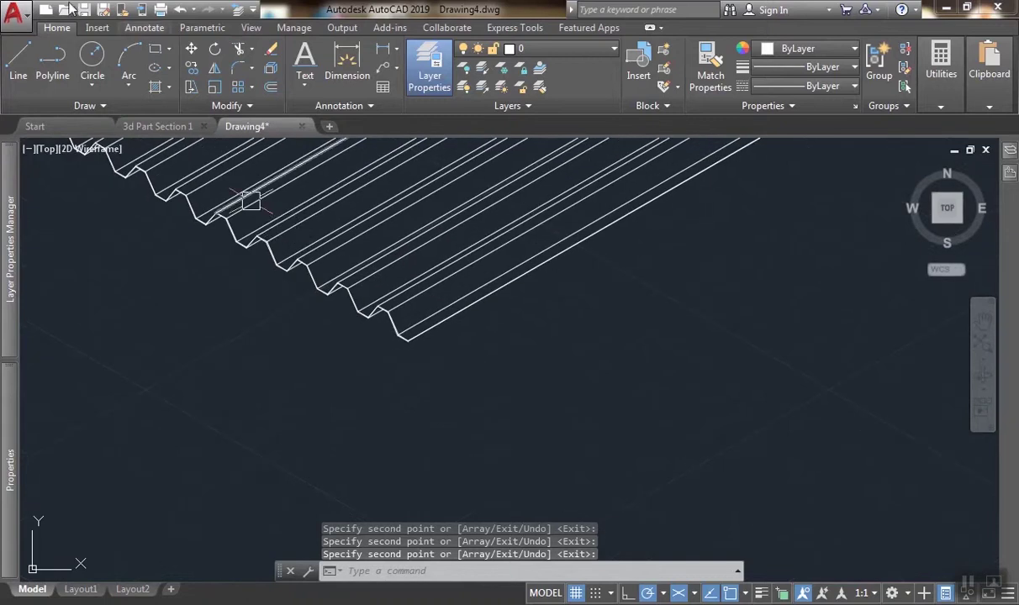
left_click(15, 66)
scroll(374, 348, "up", 5)
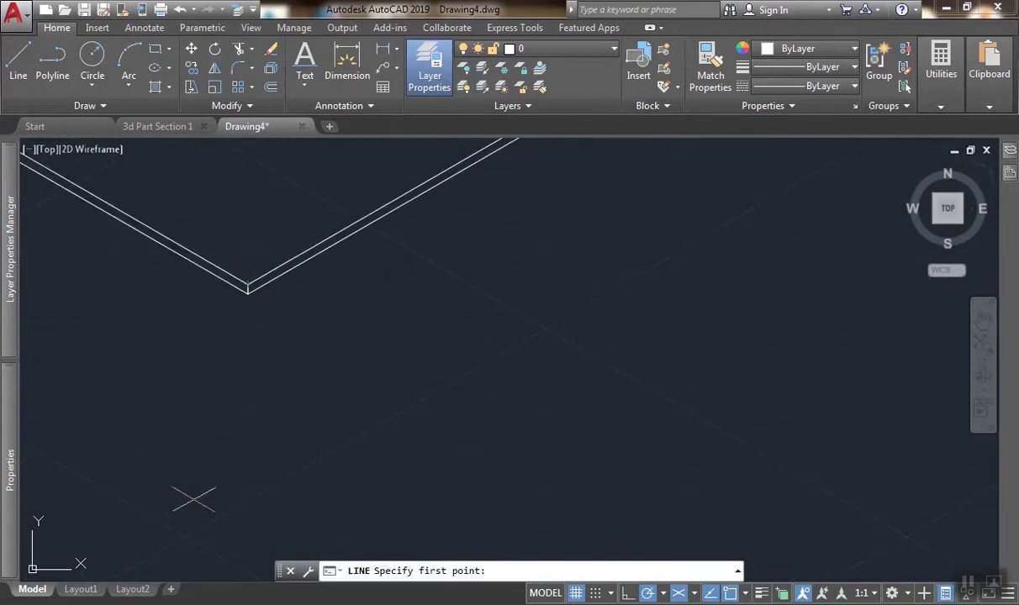
scroll(671, 260, "down", 4)
middle_click_drag(673, 286, 422, 300)
scroll(454, 404, "down", 4)
key("Escape")
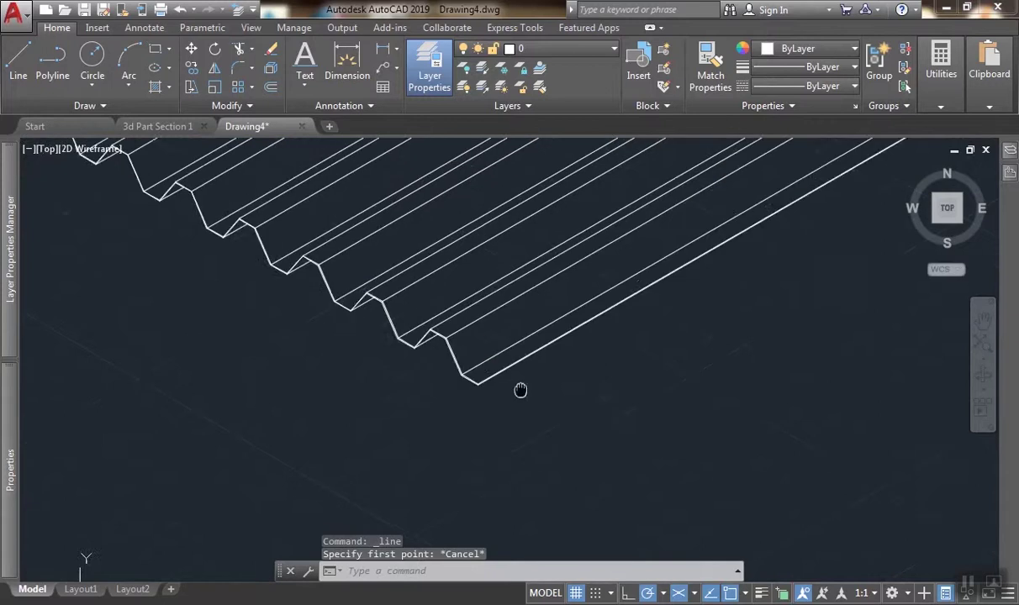
scroll(657, 377, "down", 6)
middle_click_drag(662, 395, 425, 381)
scroll(502, 424, "up", 4)
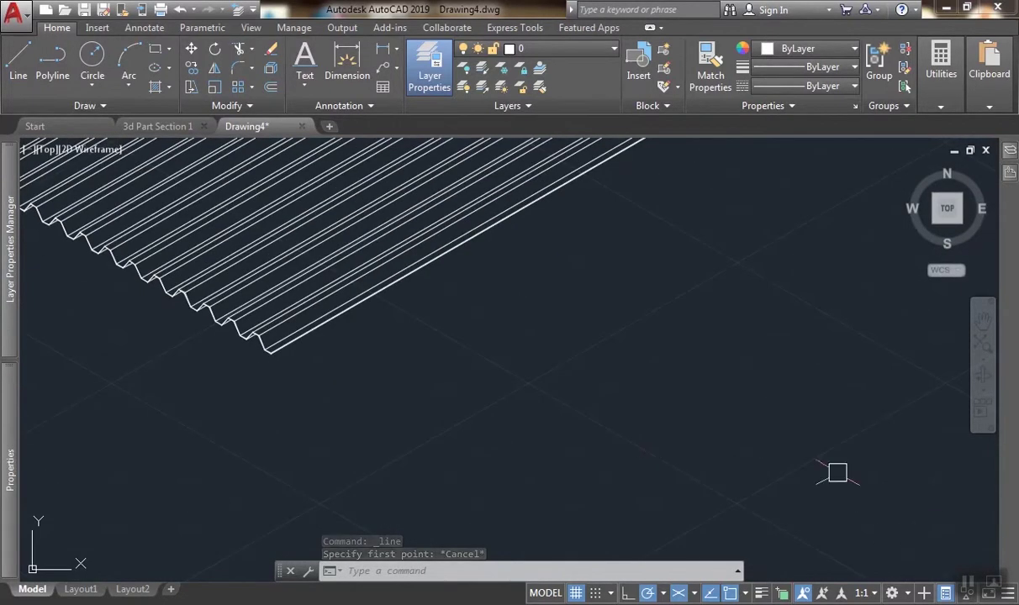
left_click(645, 412)
scroll(645, 412, "down", 2)
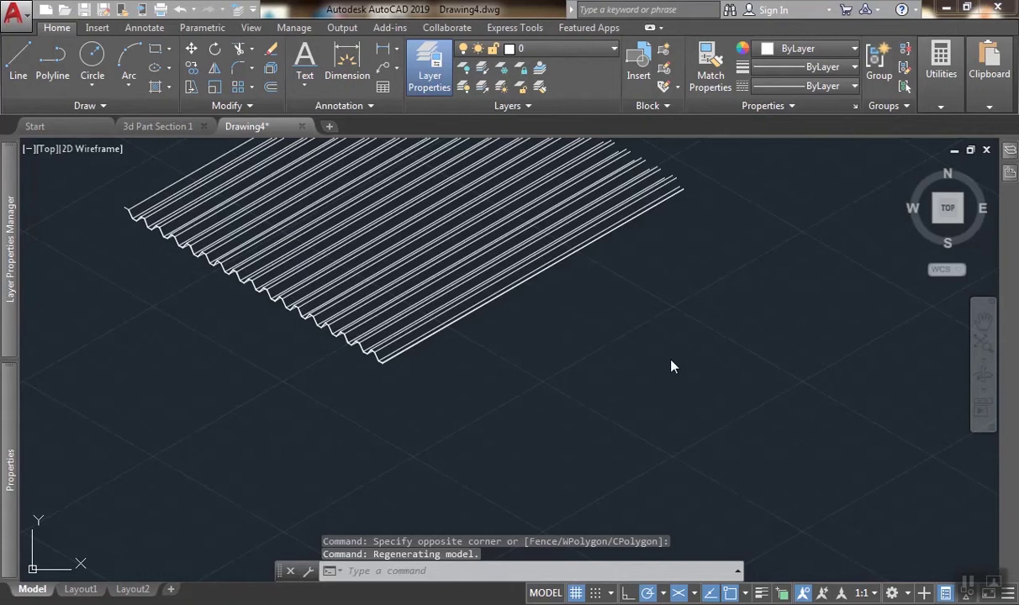
middle_click_drag(695, 349, 520, 308)
middle_click_drag(581, 333, 503, 312)
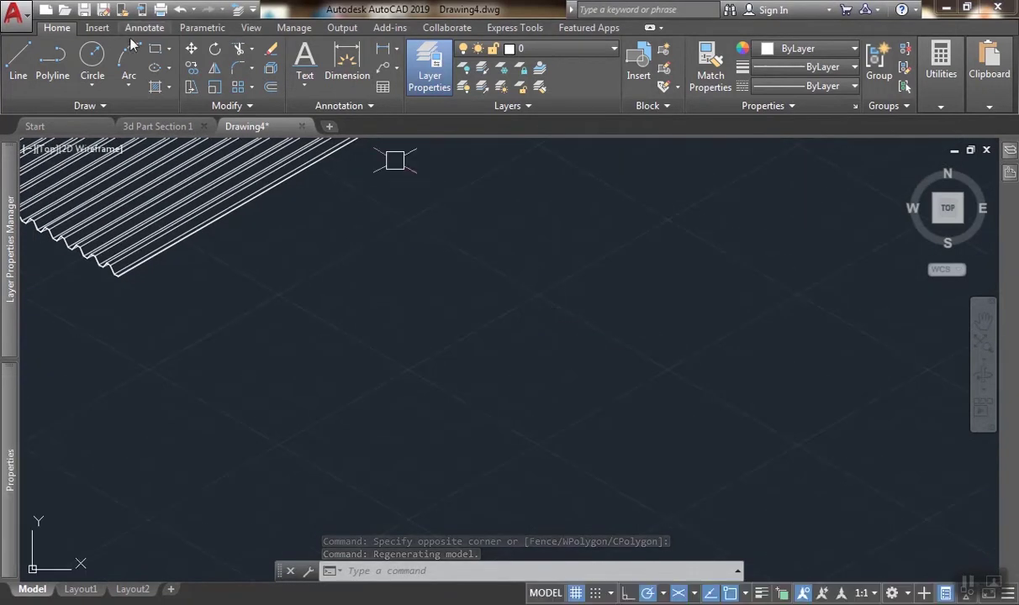
left_click(19, 60)
left_click(501, 374)
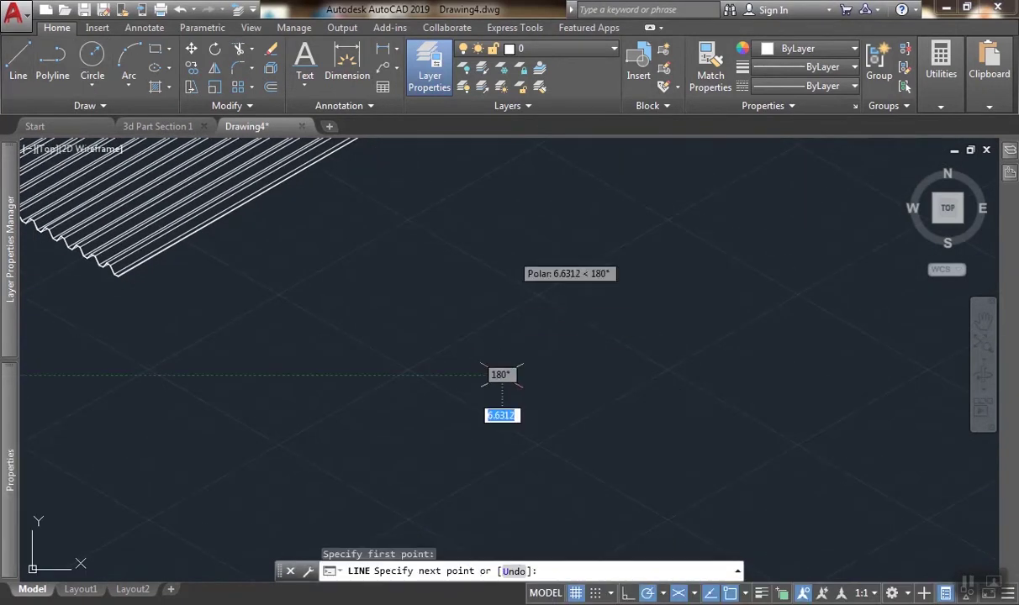
left_click(502, 252)
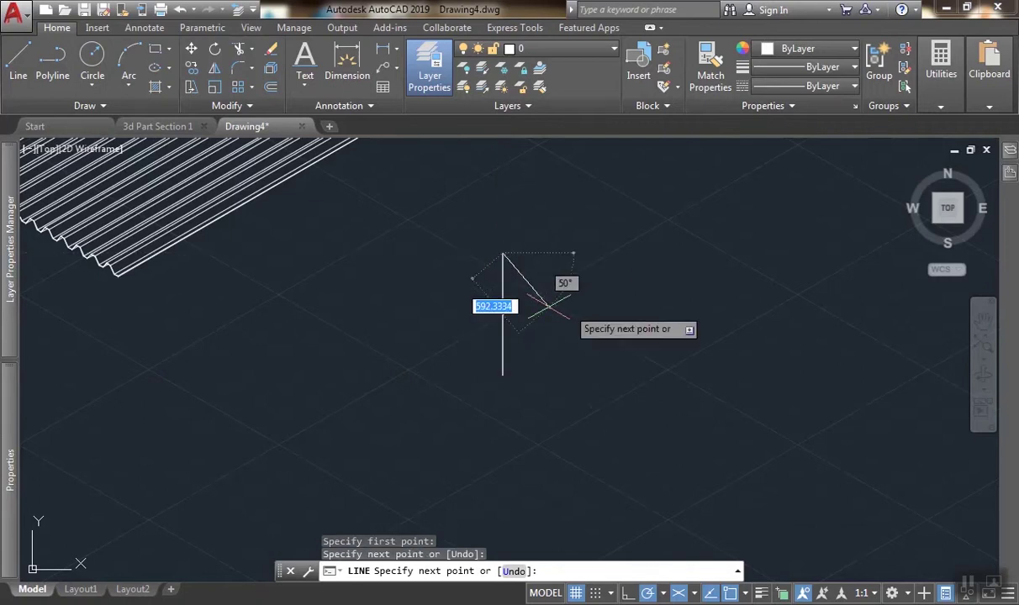
key("Escape")
left_click(589, 252)
left_click(452, 332)
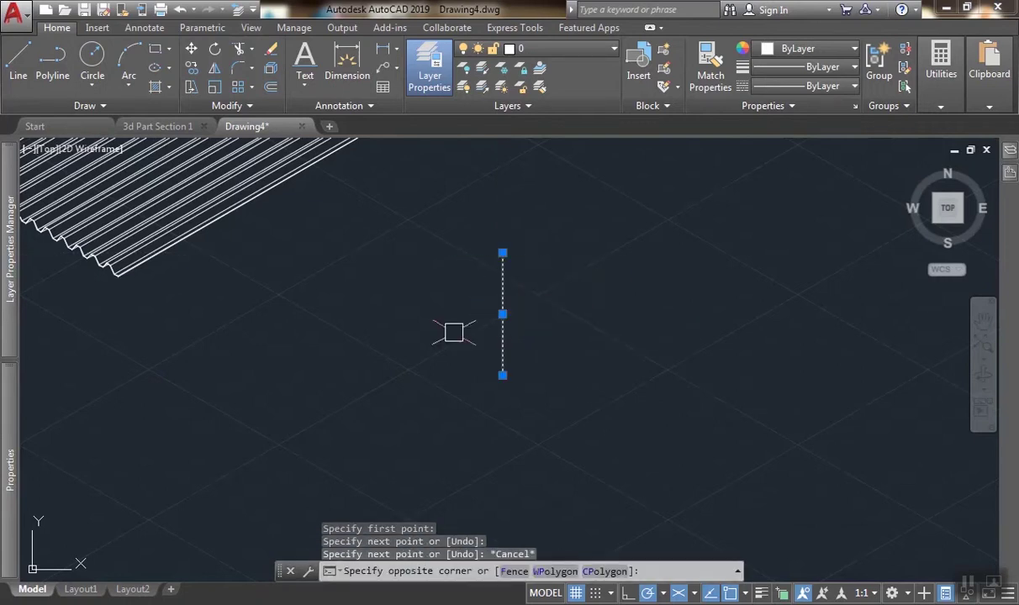
type("e")
key("Return")
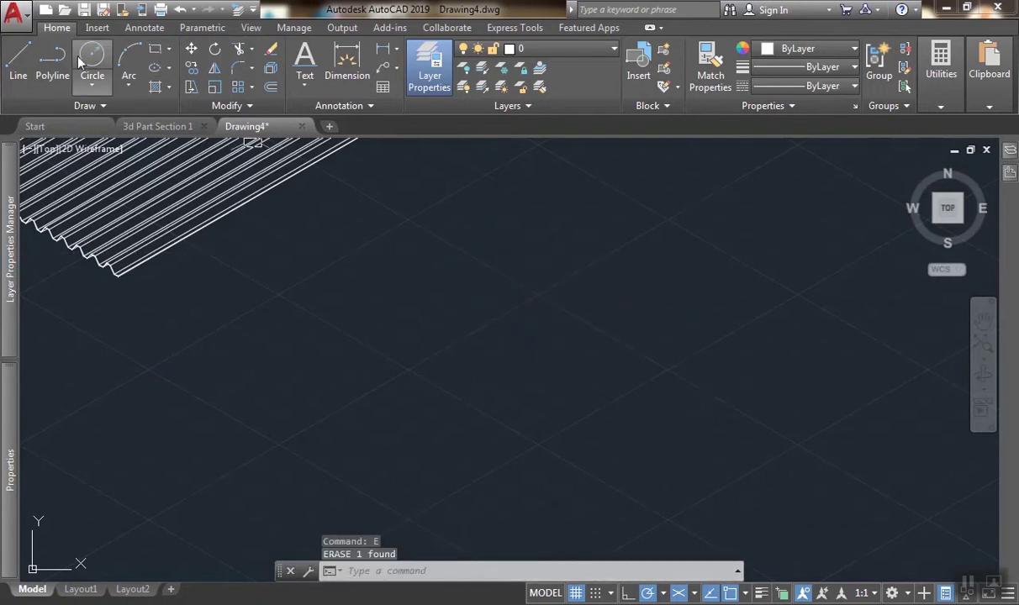
Draw a closed isometric rhombus on the top isoplane in the empty space beside the deck.
left_click(18, 61)
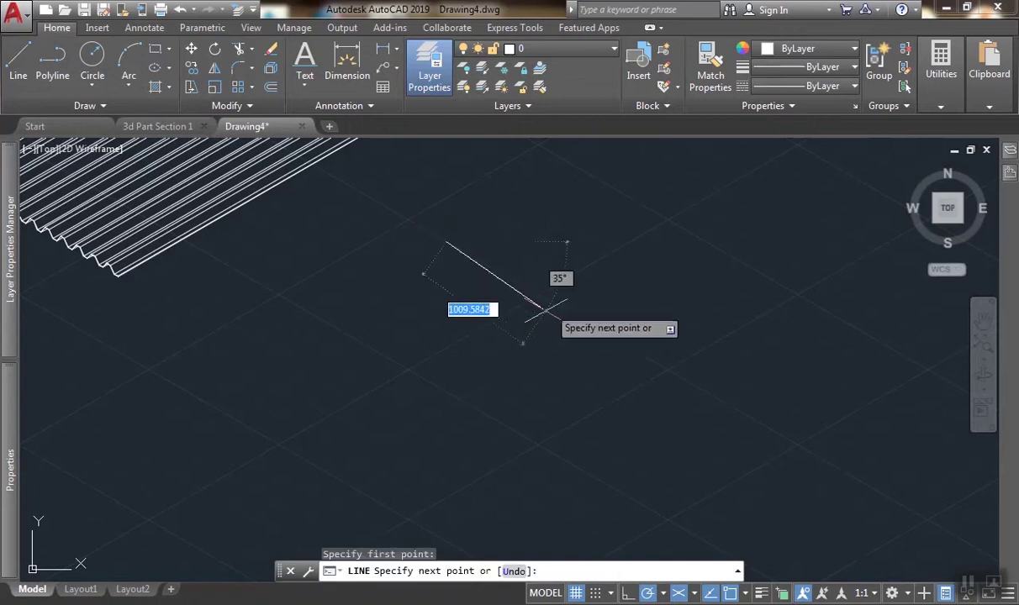
left_click(643, 244)
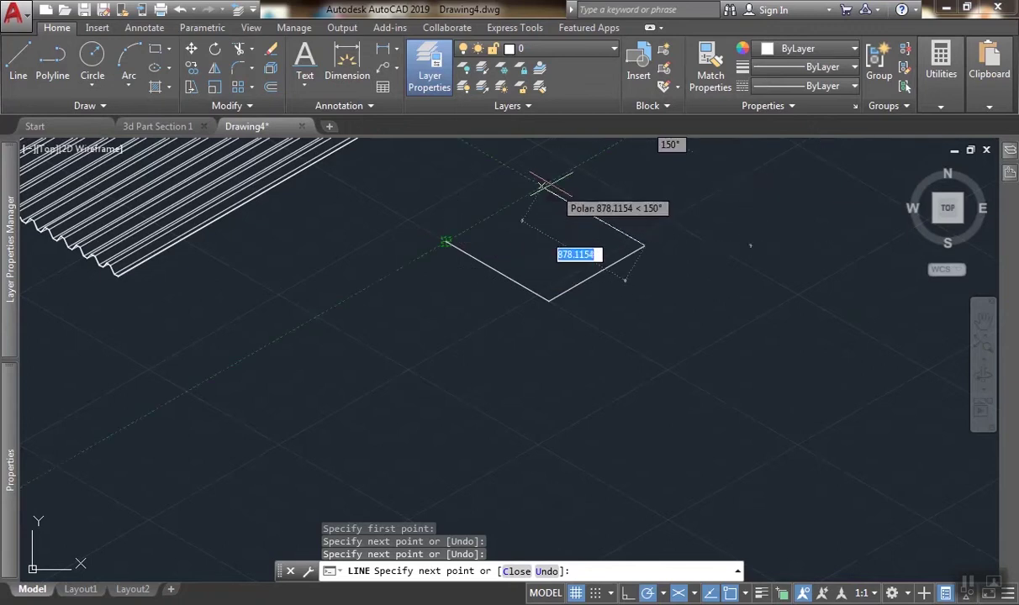
type("c")
key("Return")
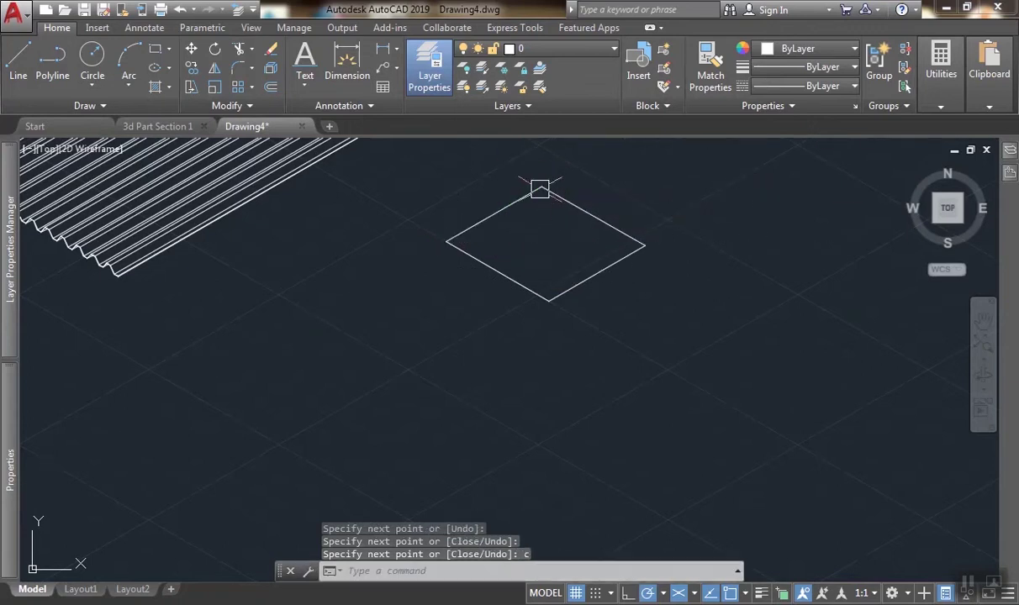
Copy the rhombus's two front edges straight down by about 654 to form the base of a box.
middle_click_drag(516, 262, 506, 269)
left_click(515, 288)
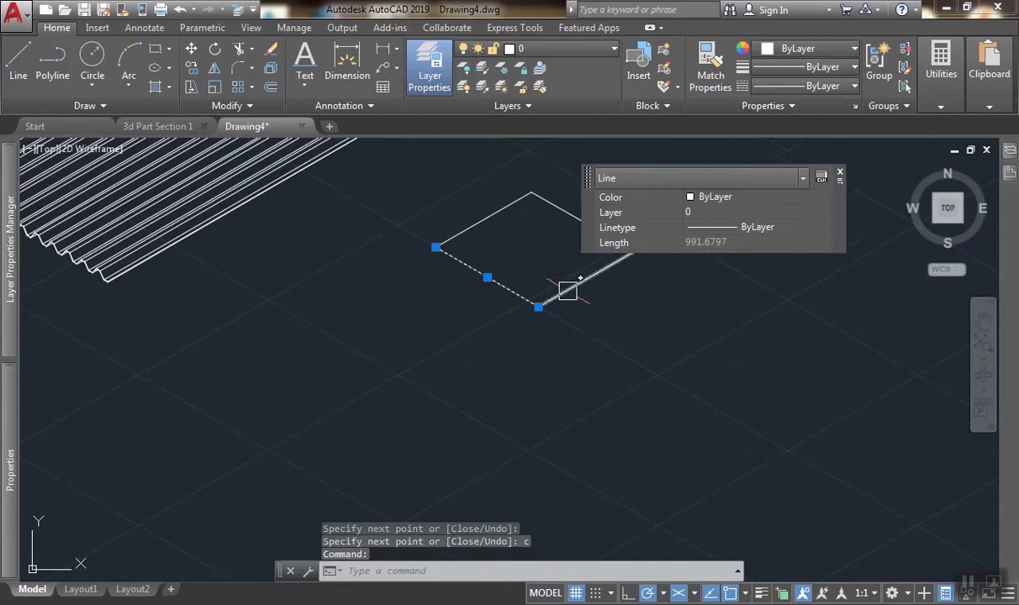
left_click(565, 289)
type("o")
key("Return")
left_click(587, 329)
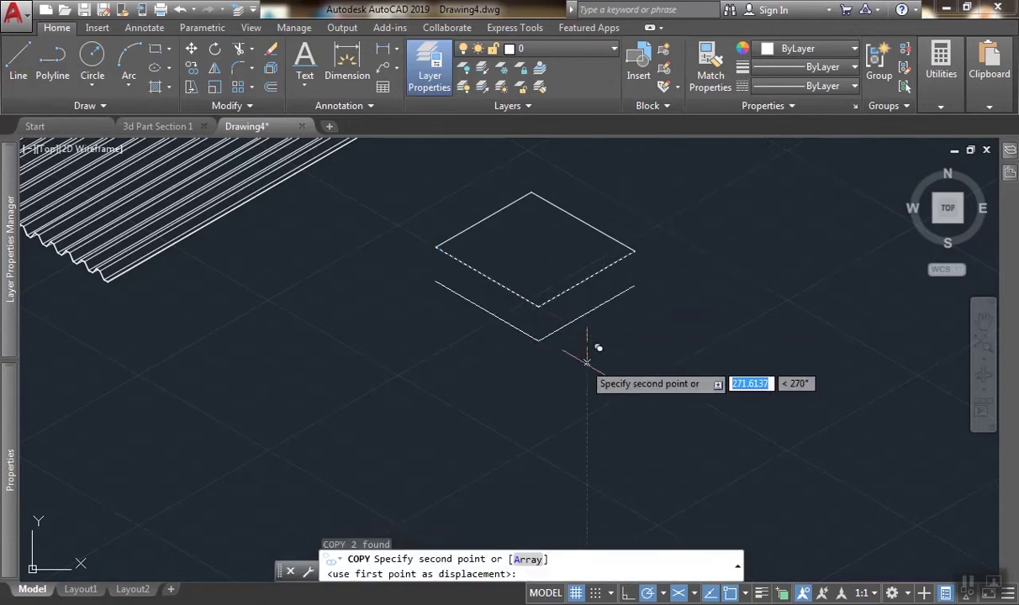
left_click(587, 409)
key("Return")
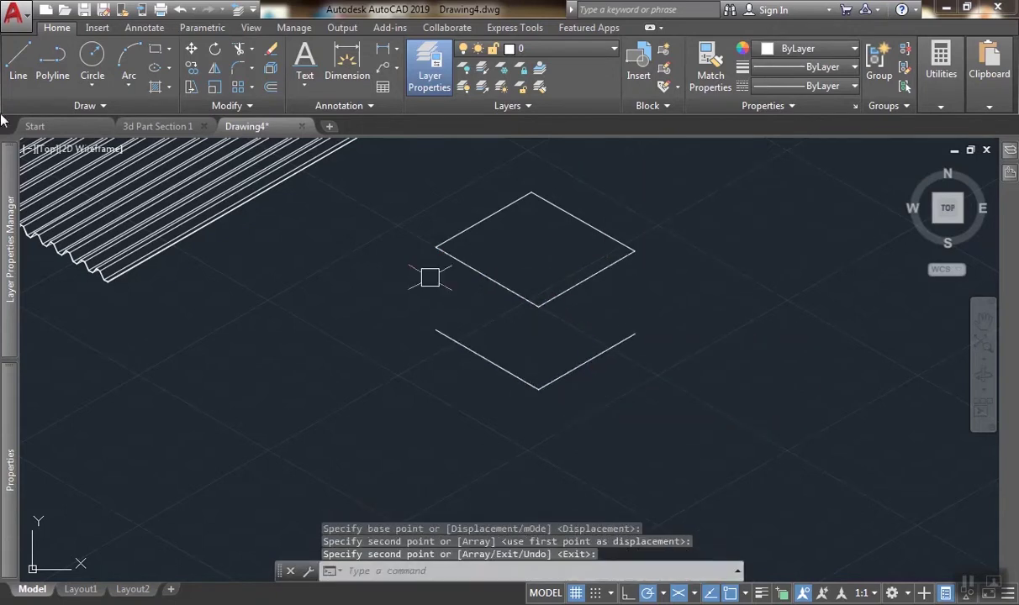
Connect the rhombus's left, front and right corners to the copied lower edges with three vertical lines.
left_click(15, 77)
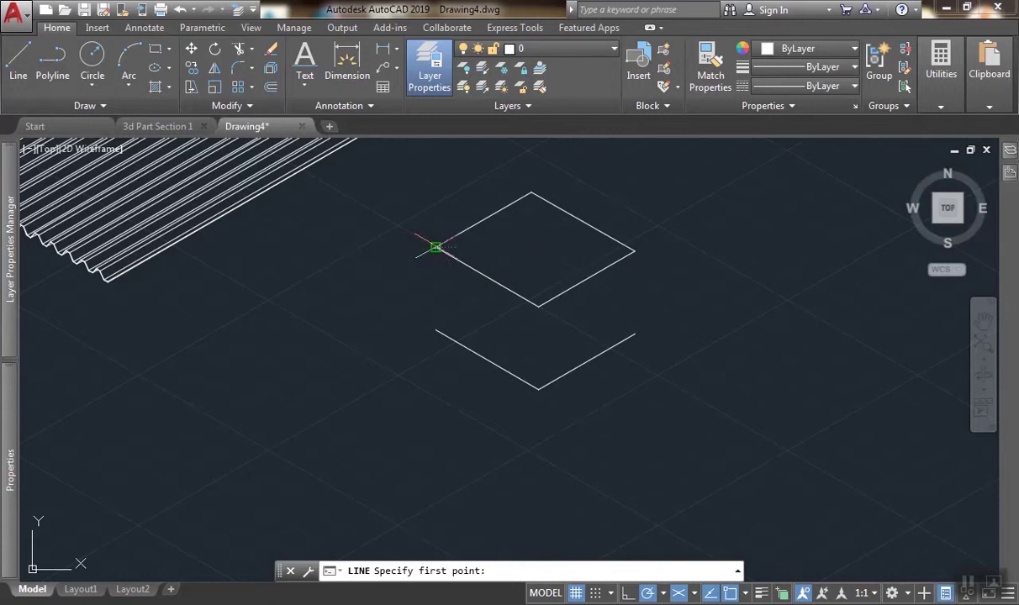
left_click(435, 328)
left_click(538, 388)
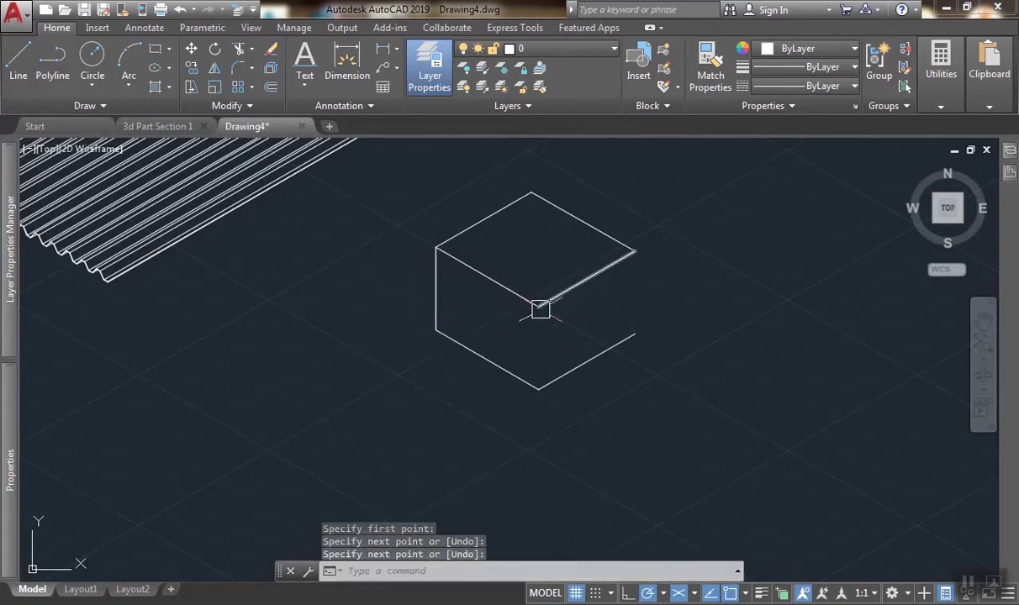
key("Return")
key("Return")
left_click(538, 303)
left_click(538, 388)
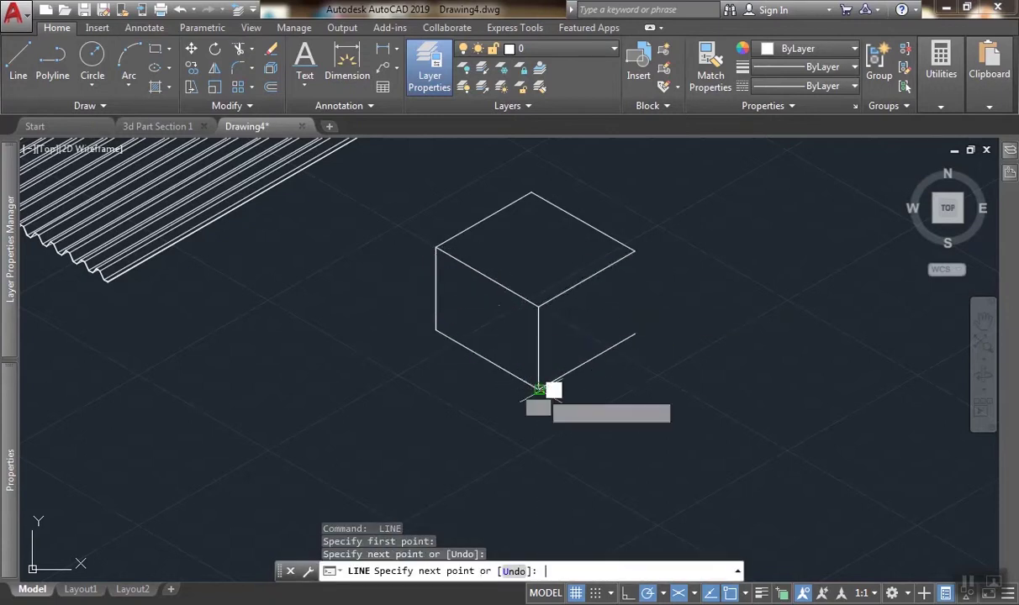
key("Return")
key("Return")
left_click(635, 251)
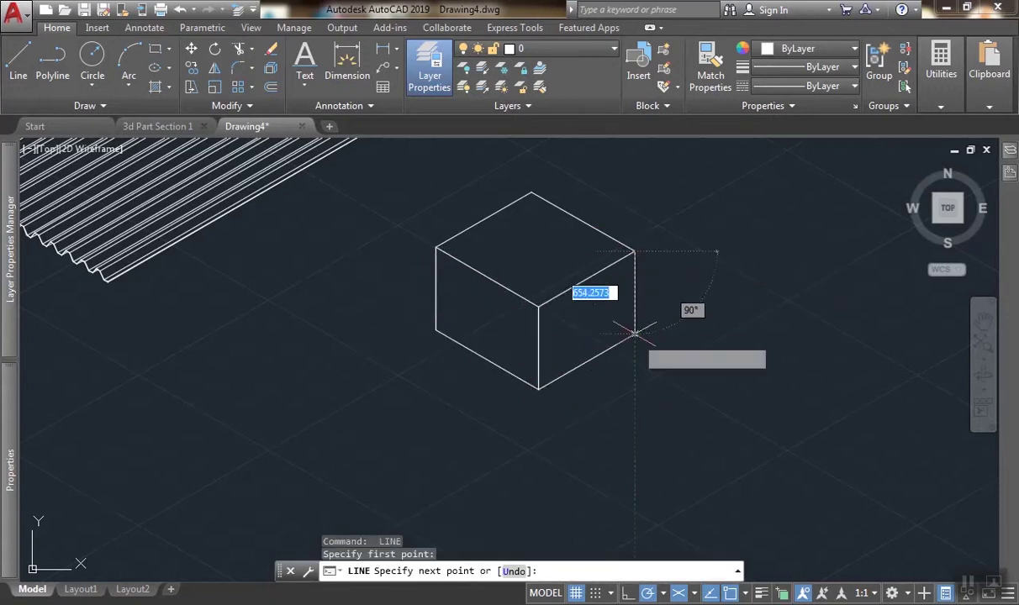
left_click(635, 335)
key("Return")
Cycle the isometric drawing plane through right, left and top over the box's faces, ending on the left isoplane.
scroll(489, 297, "up", 2)
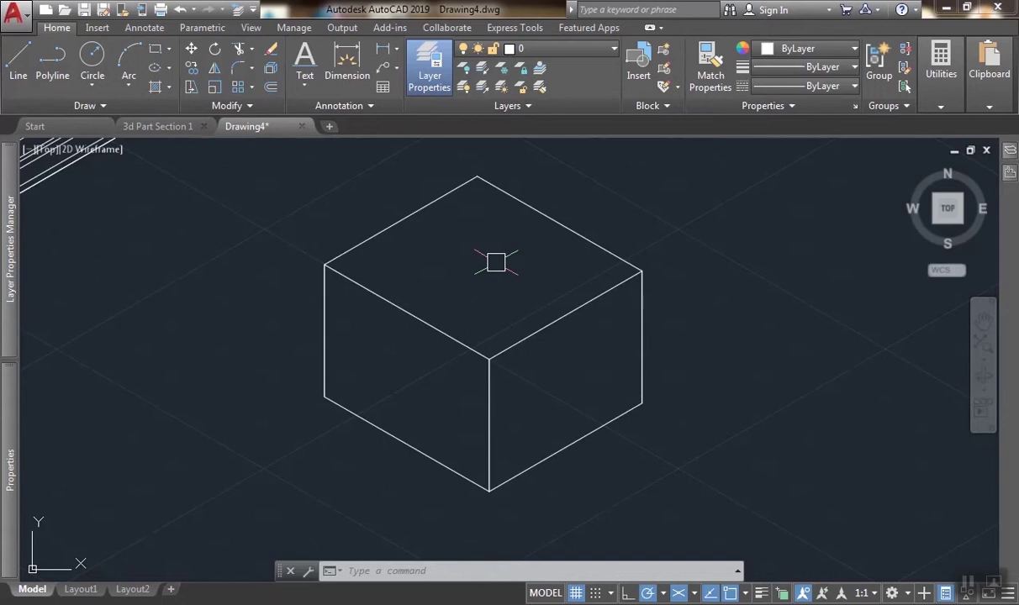
key("F5")
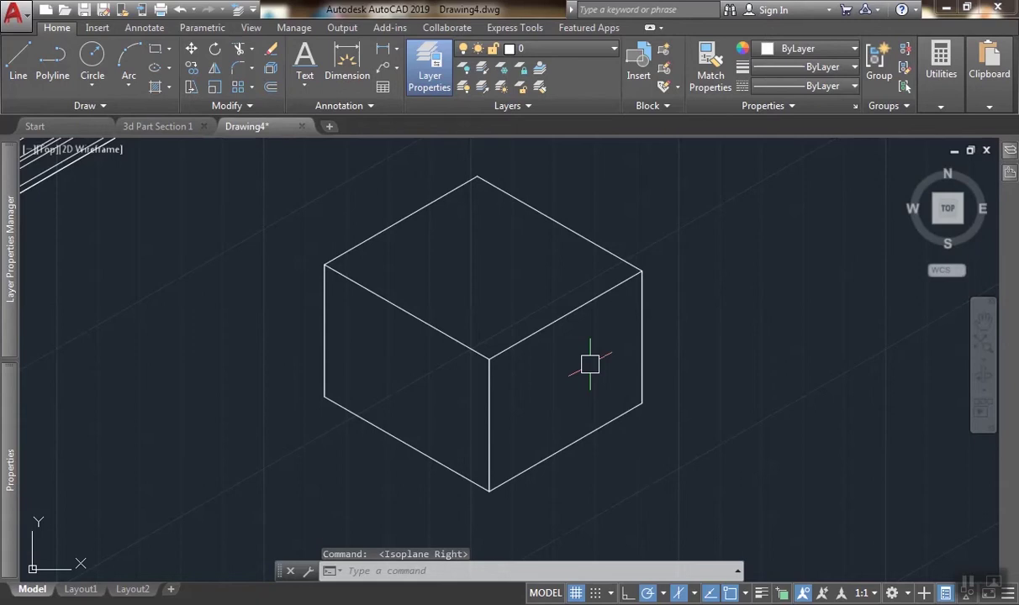
key("F5")
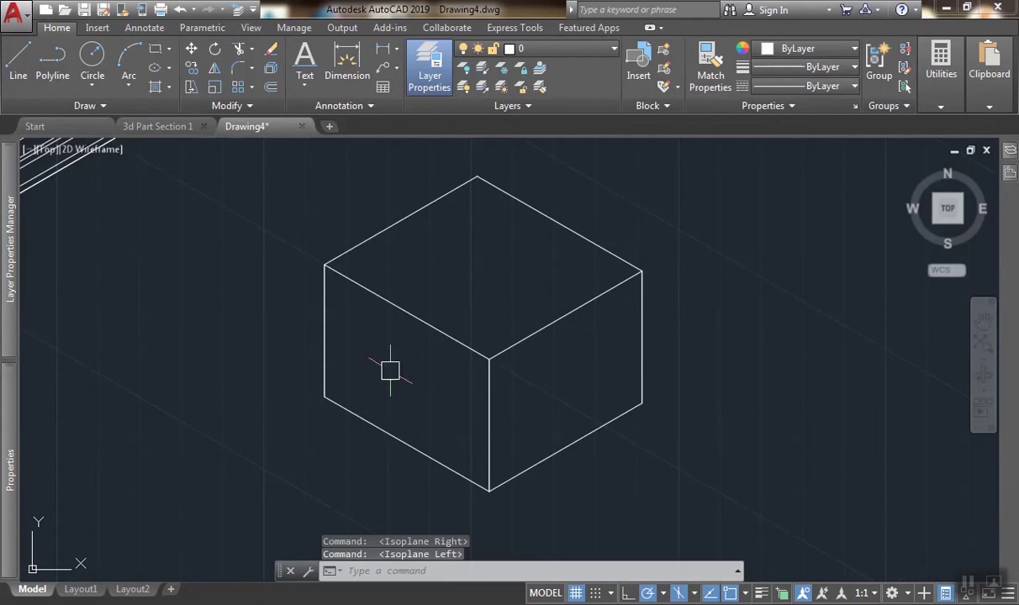
key("F5")
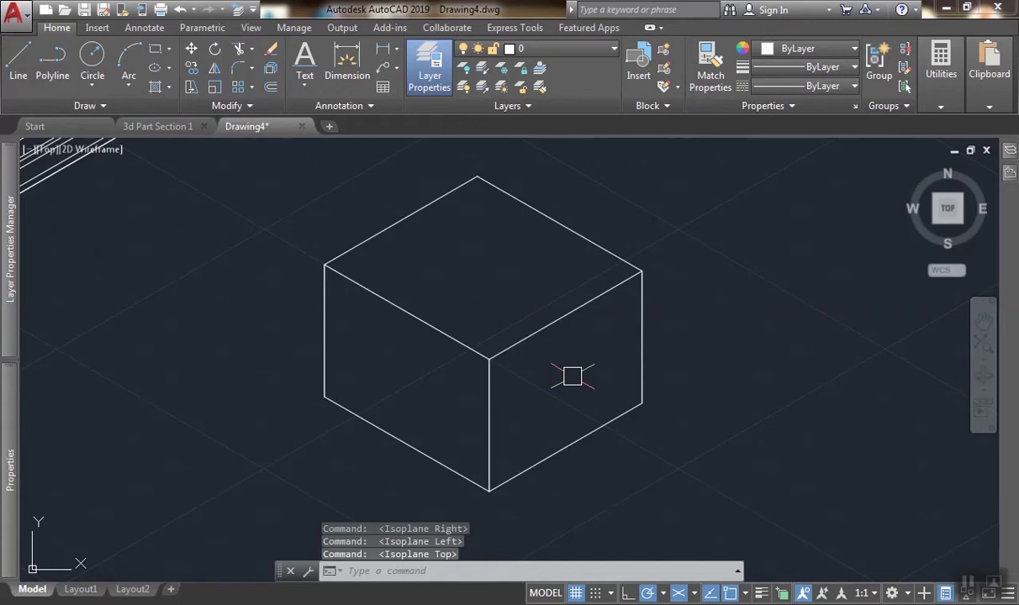
key("F5")
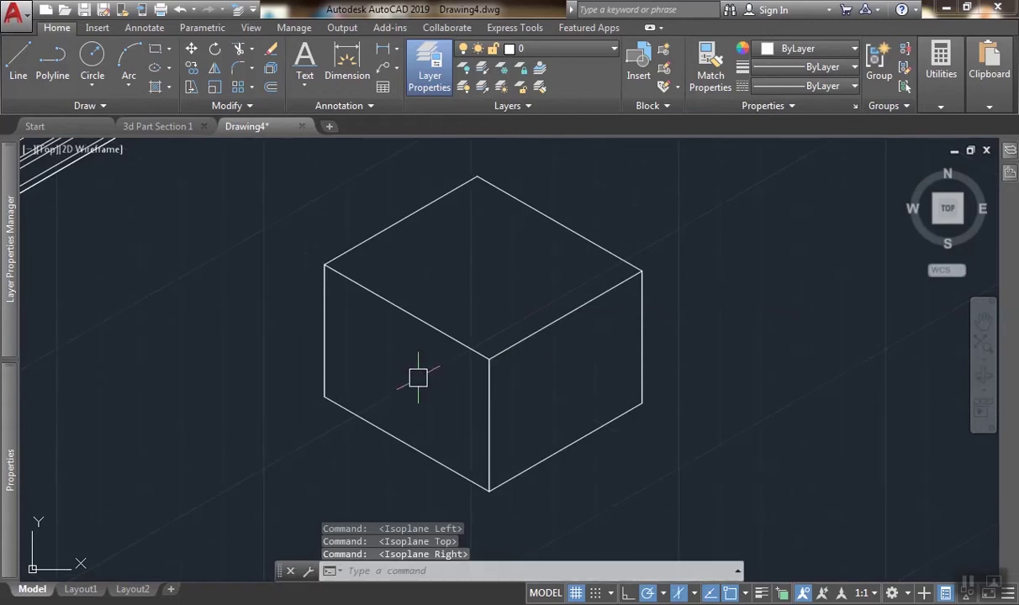
key("F5")
Erase all nine lines of the isometric box beside the deck.
scroll(437, 382, "down", 6)
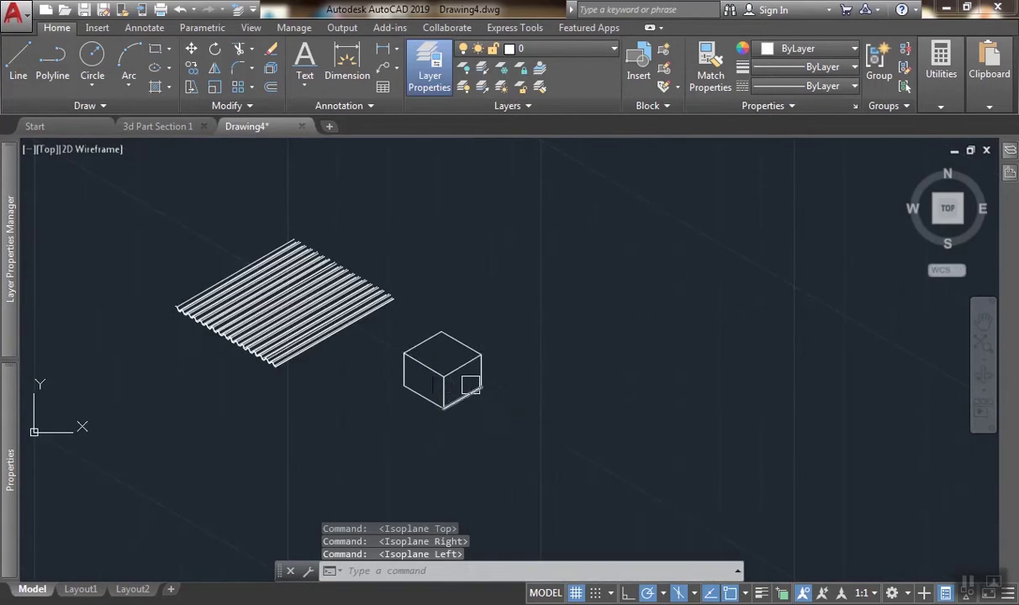
left_click(537, 438)
left_click(391, 330)
middle_click_drag(391, 330, 374, 344)
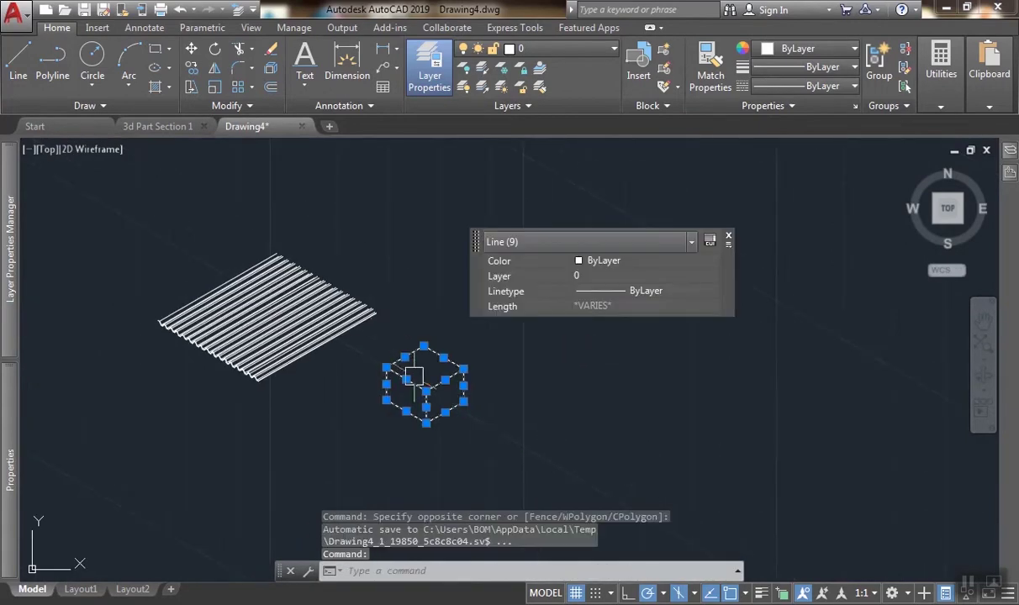
type("E")
key("Return")
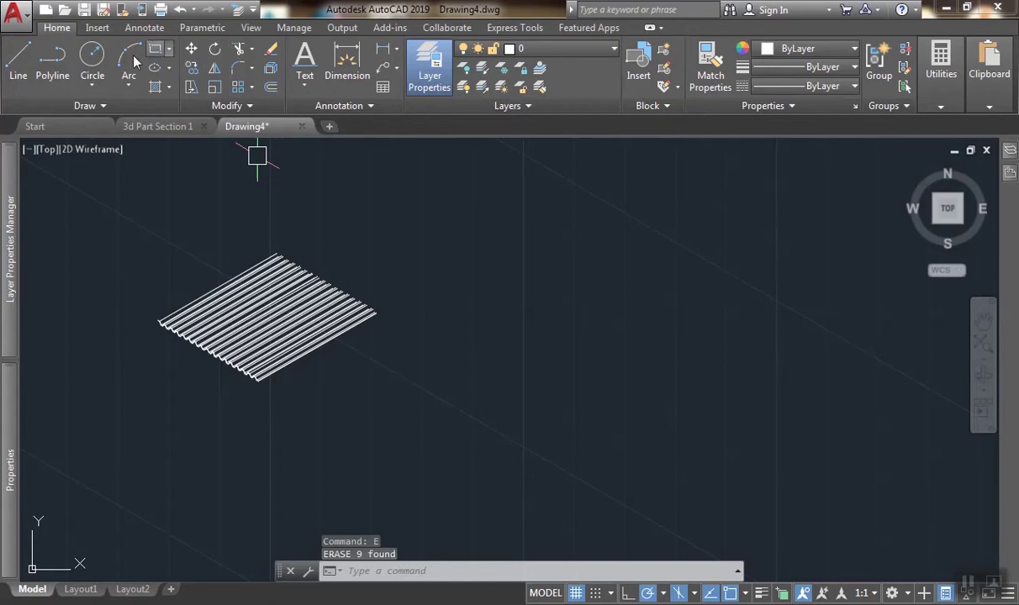
middle_click_drag(494, 383, 456, 332)
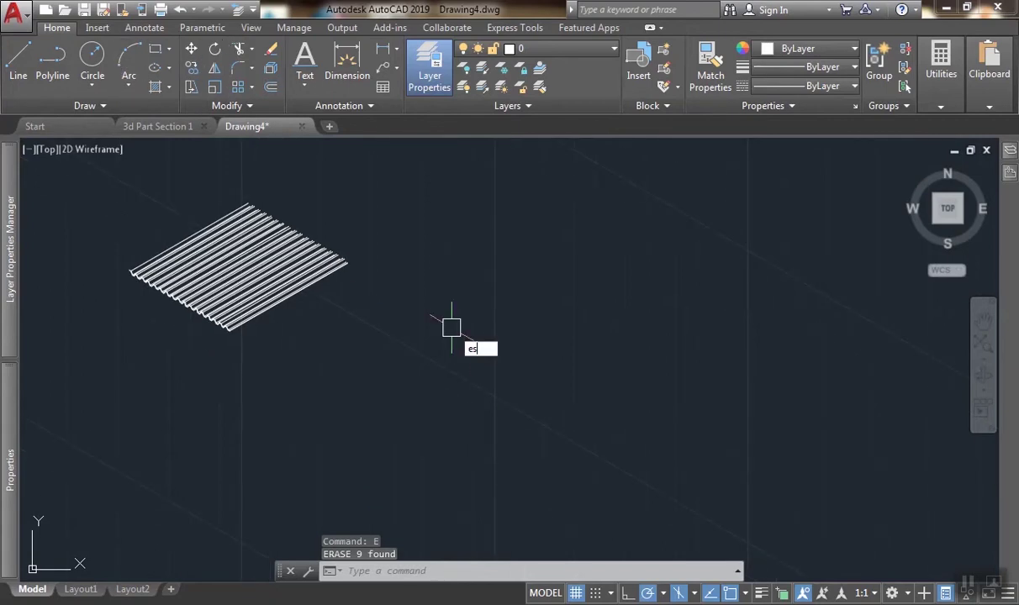
key("Escape")
type("ESll")
key("Return")
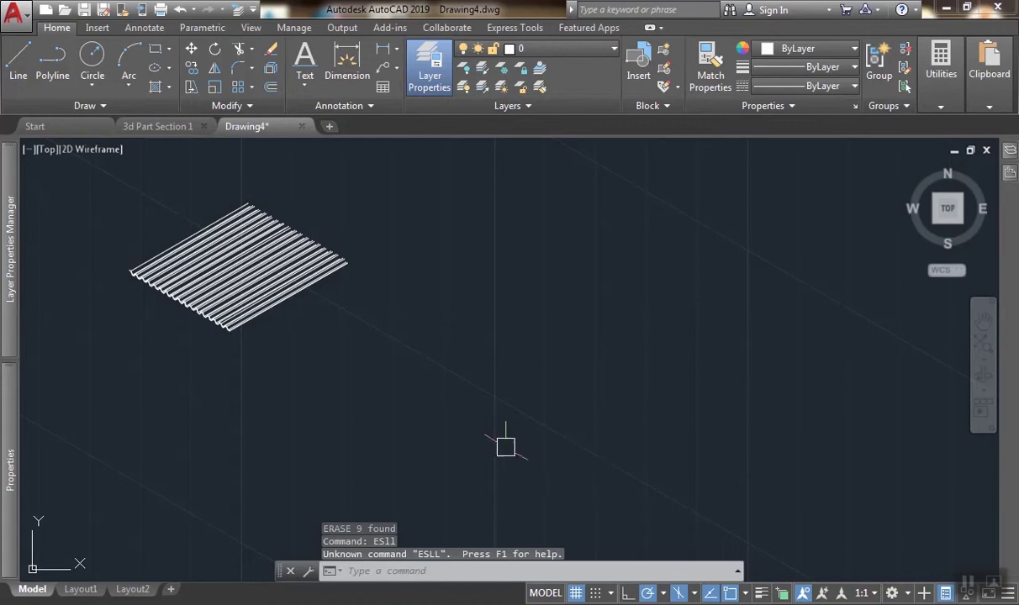
Draw an isocircle of radius 3 on the left isoplane in the empty space beside the deck, using the Ellipse command.
type("ell")
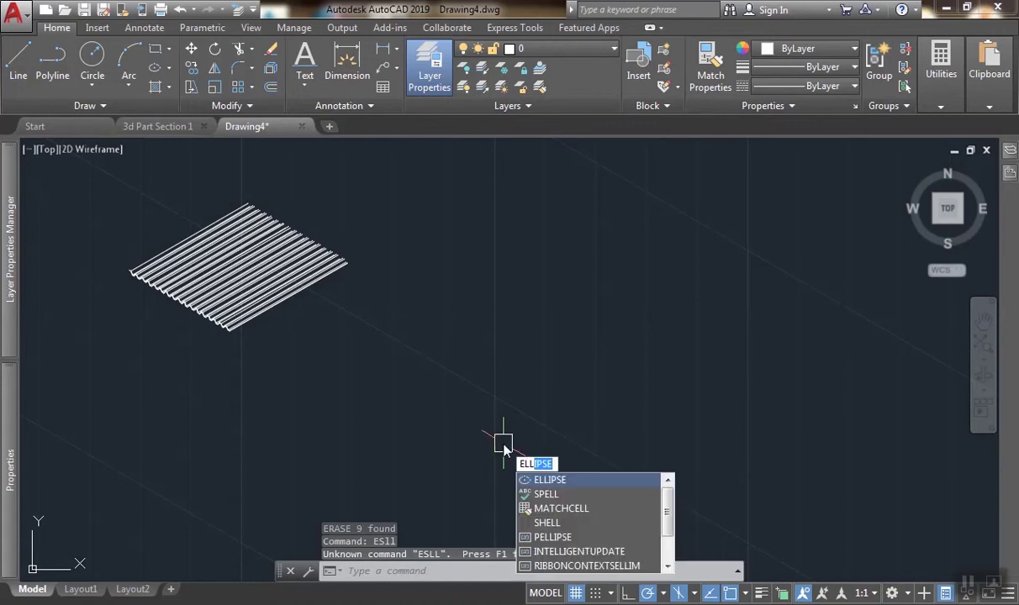
key("Return")
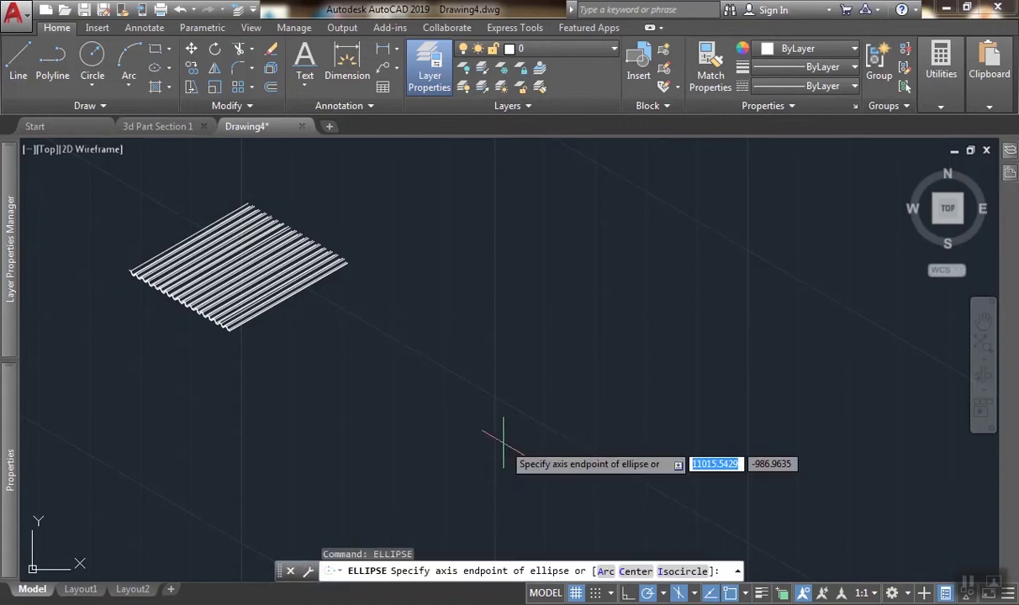
left_click(677, 571)
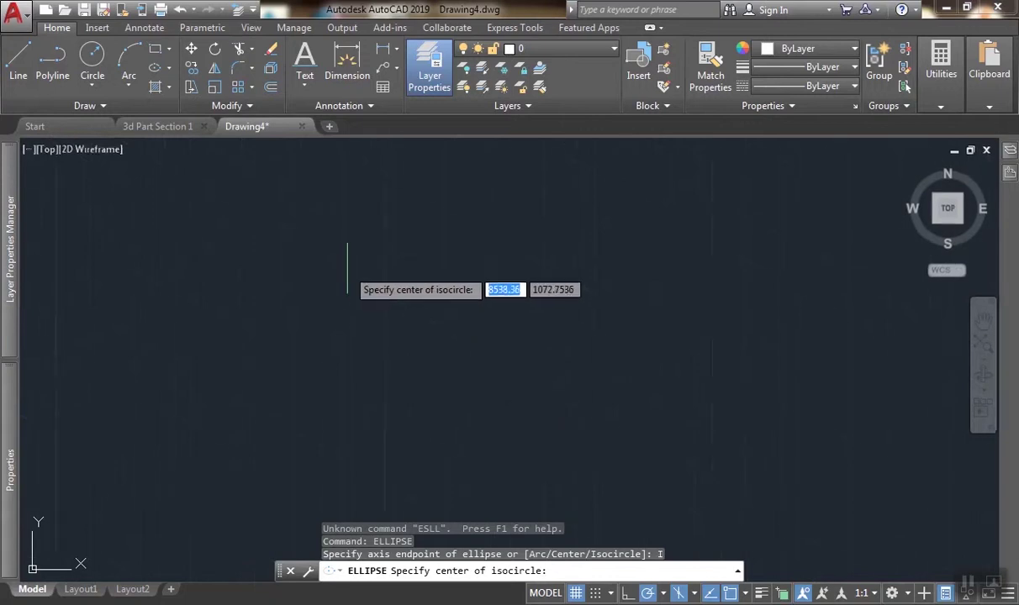
left_click(434, 313)
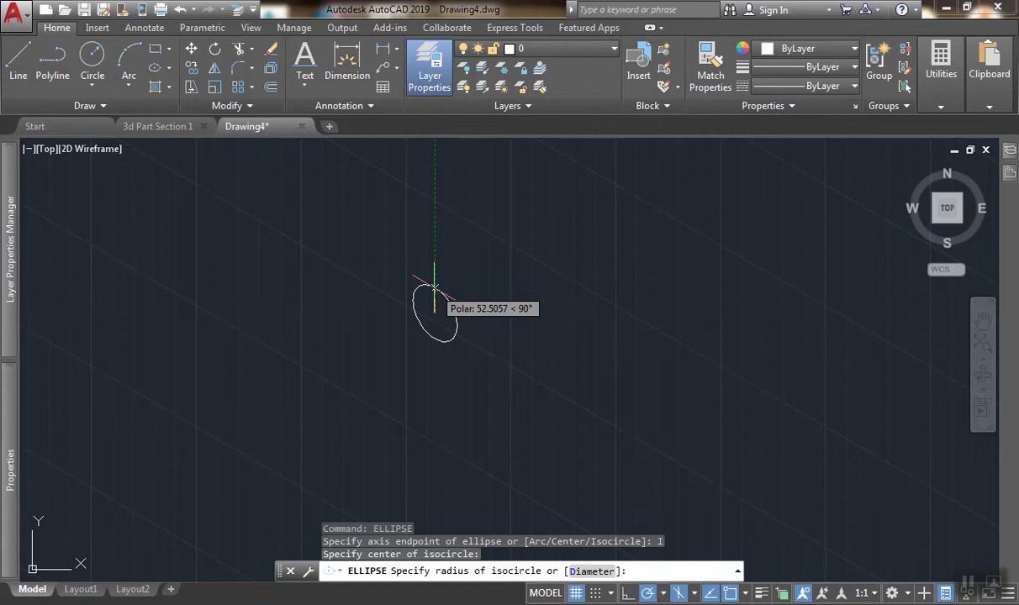
key("Return")
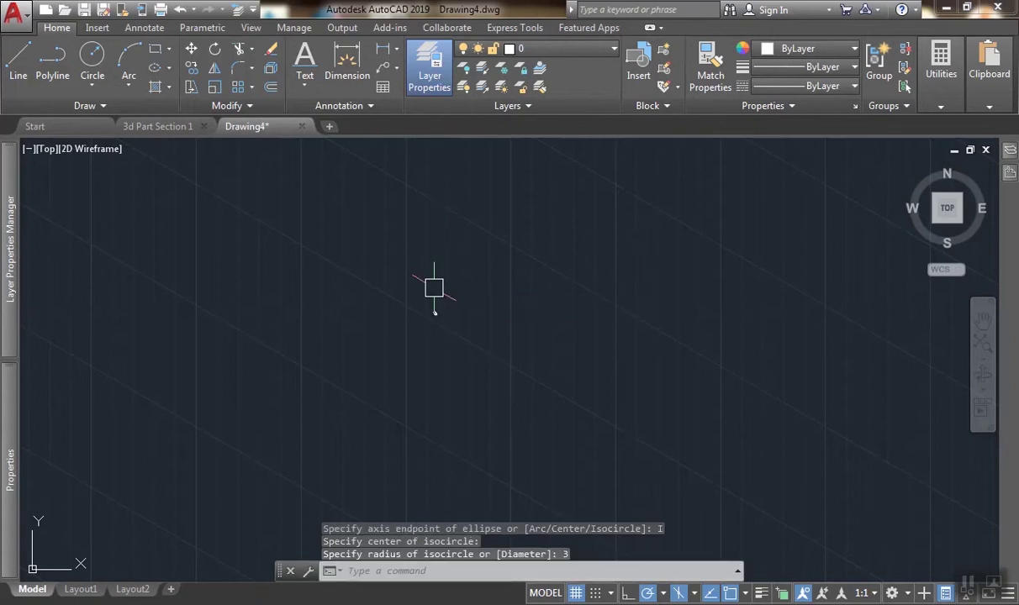
Draw a long line from the isocircle's upper edge along the 30° depth direction, parallel to the deck's ribs.
left_click(20, 66)
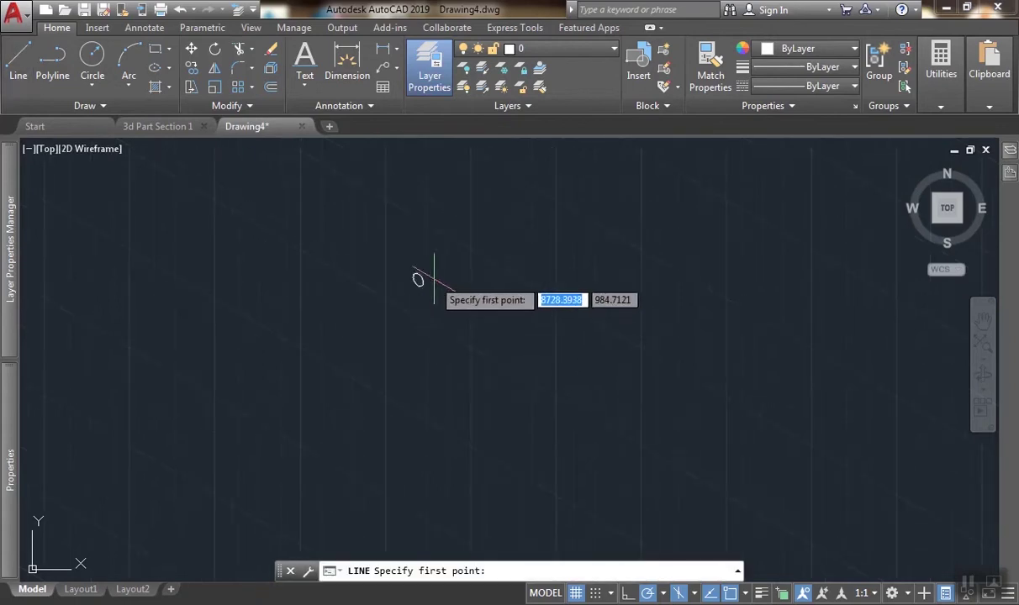
scroll(411, 275, "up", 4)
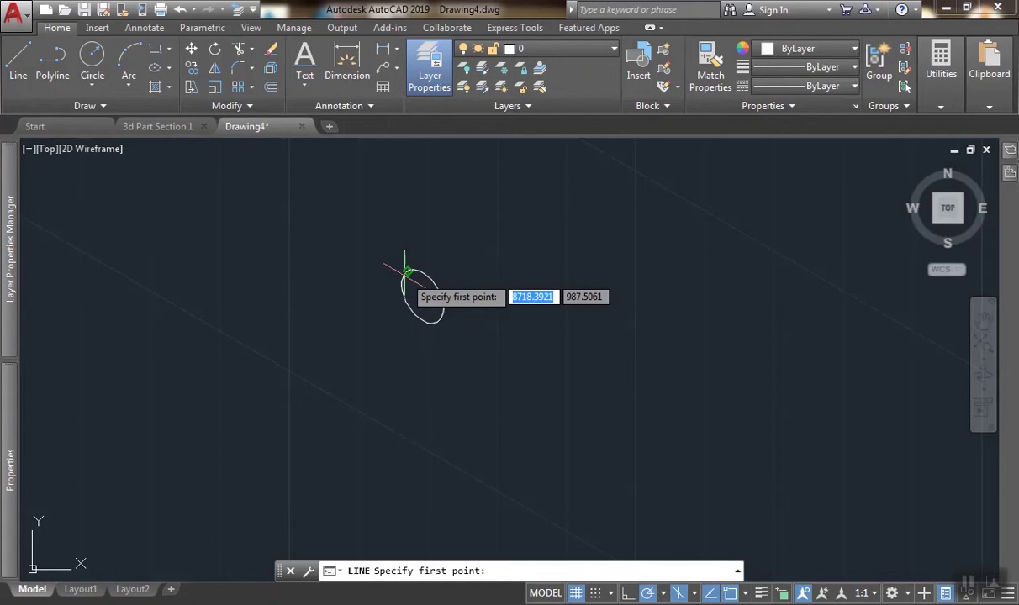
left_click(405, 273)
scroll(542, 243, "down", 5)
middle_click_drag(532, 241, 424, 334)
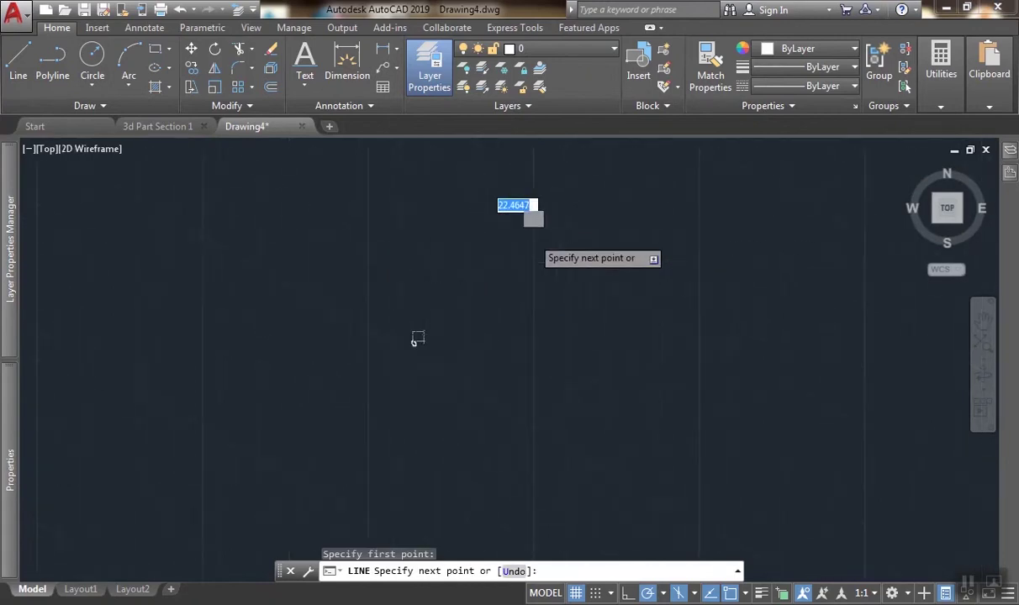
scroll(378, 343, "down", 3)
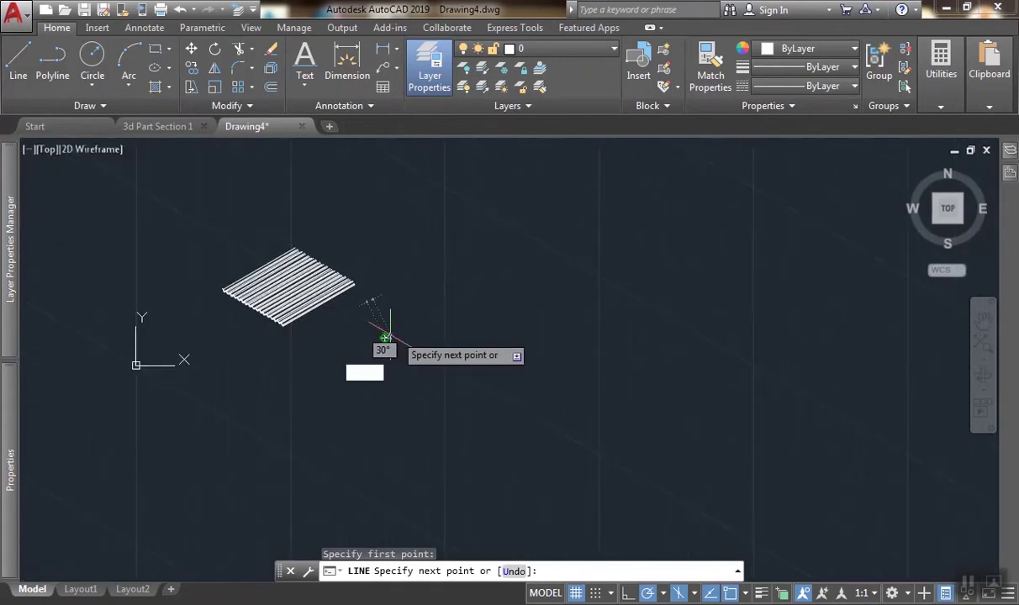
left_click(517, 262)
key("Return")
scroll(426, 336, "up", 6)
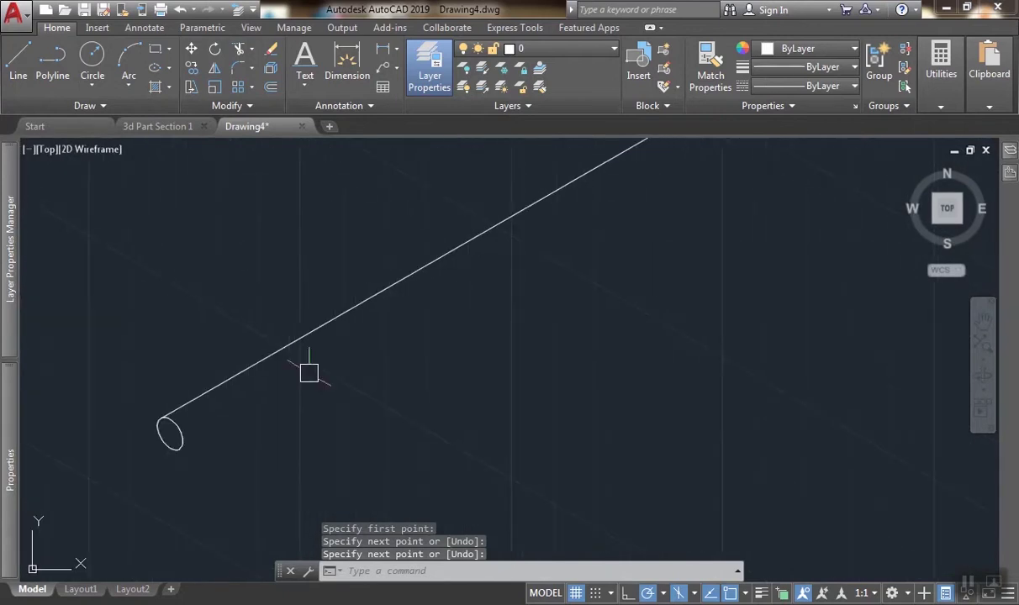
left_click(212, 310)
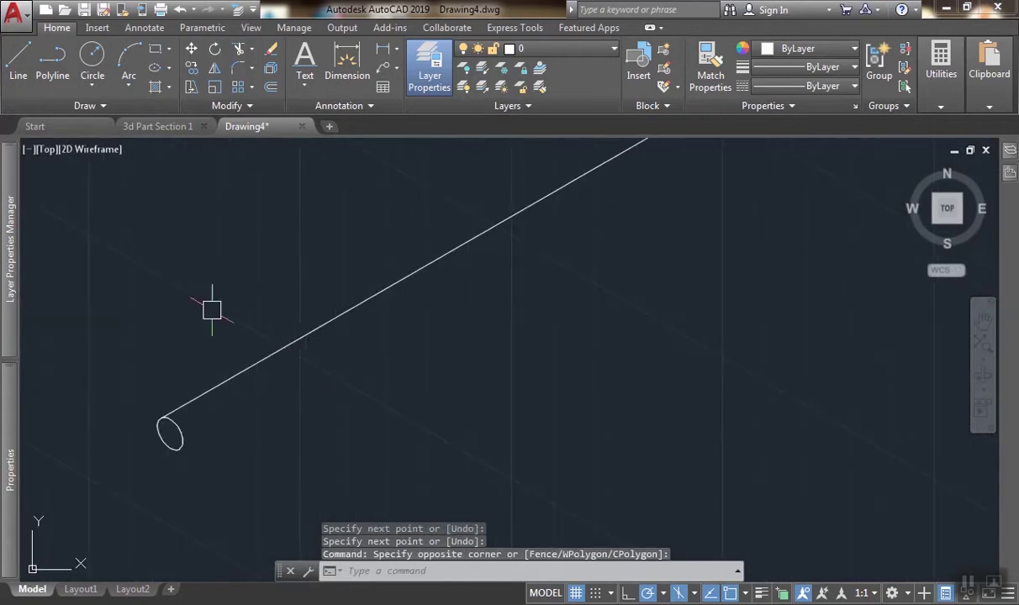
Copy the bar's long edge line from the isocircle's upper edge to its lower edge to form the second side.
left_click(216, 409)
type("co")
key("Return")
middle_click_drag(208, 428, 290, 365)
scroll(290, 364, "up", 1)
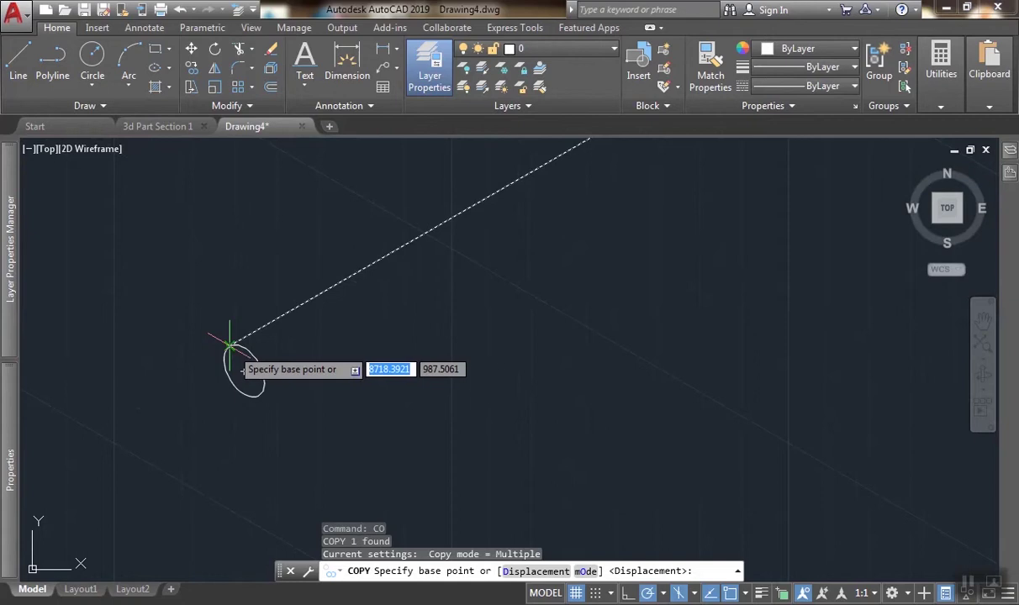
left_click(229, 345)
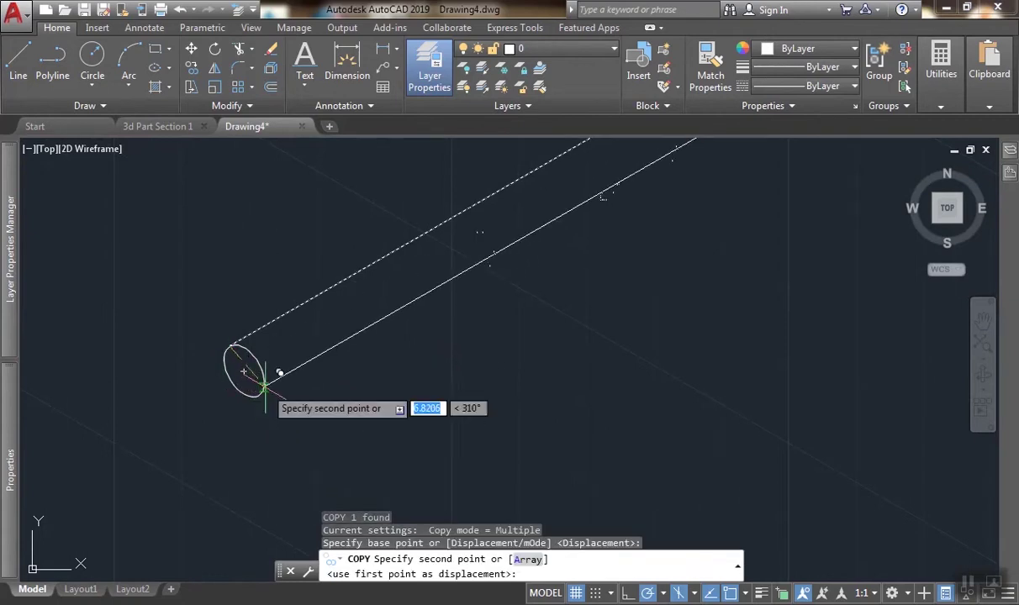
left_click(258, 396)
key("Return")
scroll(261, 372, "up", 2)
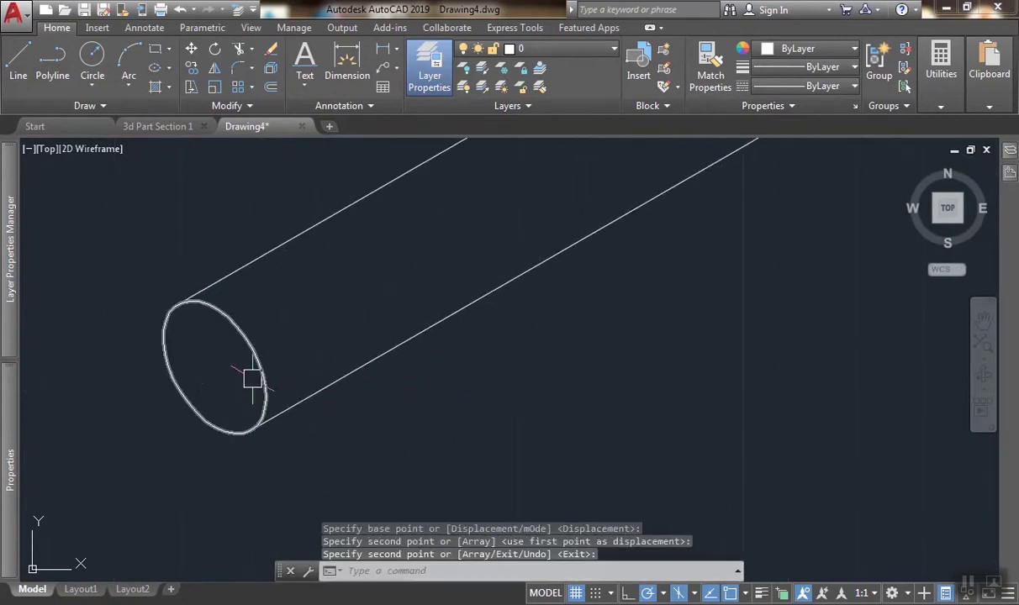
left_click(276, 445)
left_click(232, 378)
scroll(252, 431, "up", 3)
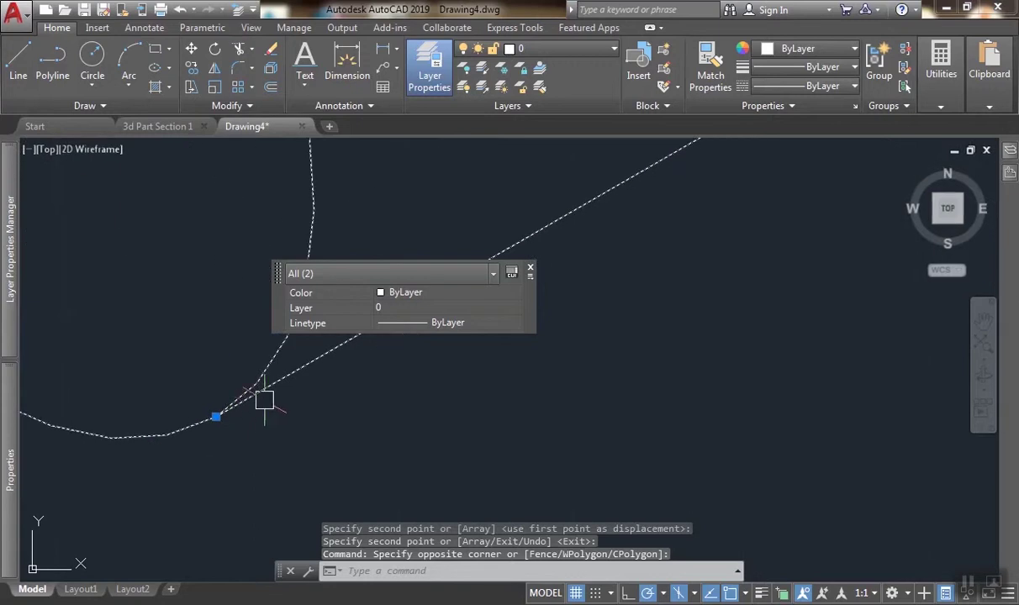
scroll(248, 416, "down", 5)
key("Escape")
scroll(274, 336, "down", 2)
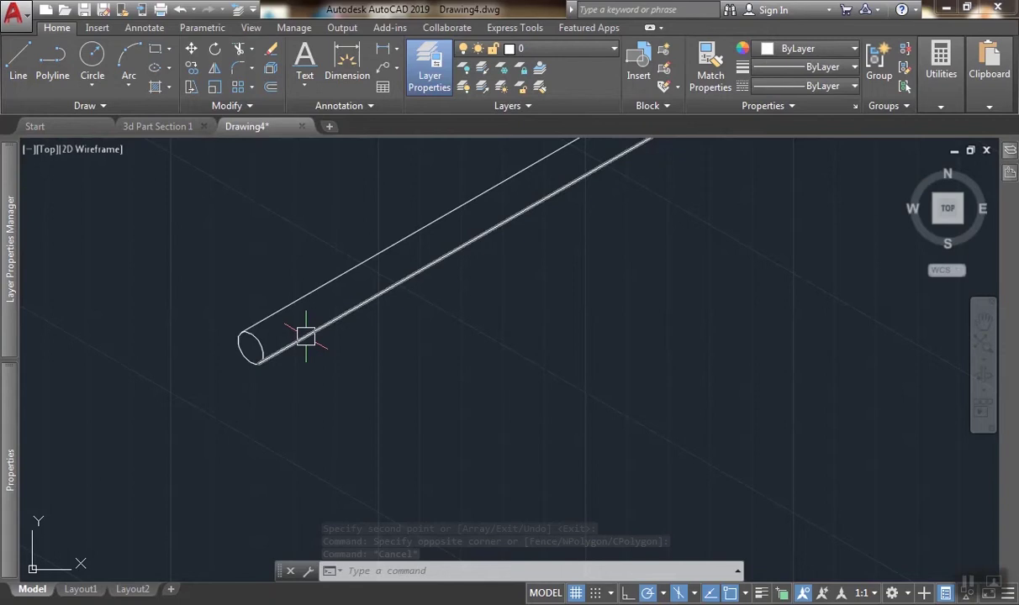
Switch to the right isoplane and draw an isocircle of radius 3 centred on the bar's end isocircle.
key("F5")
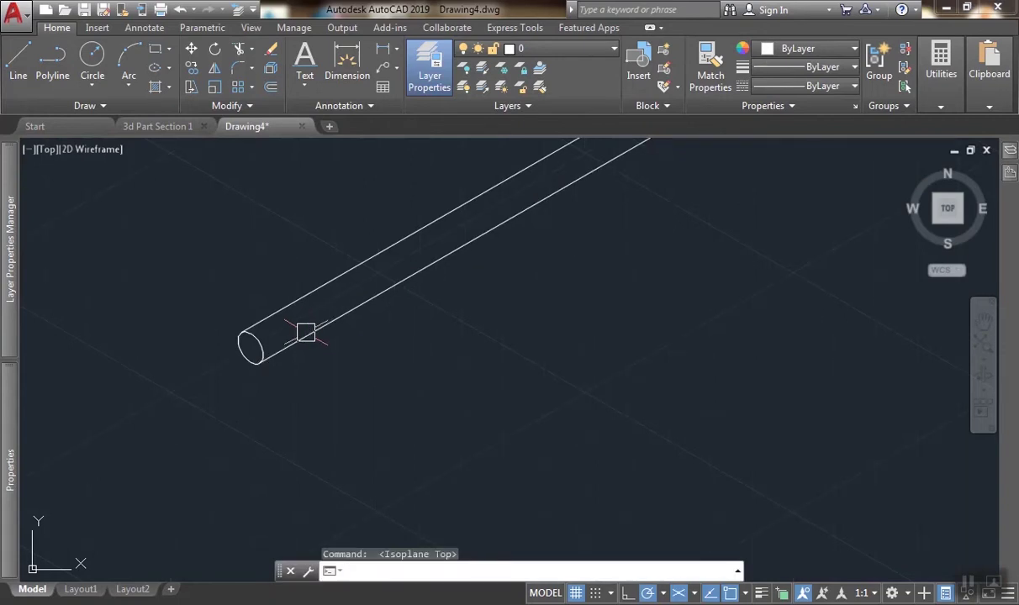
key("F5")
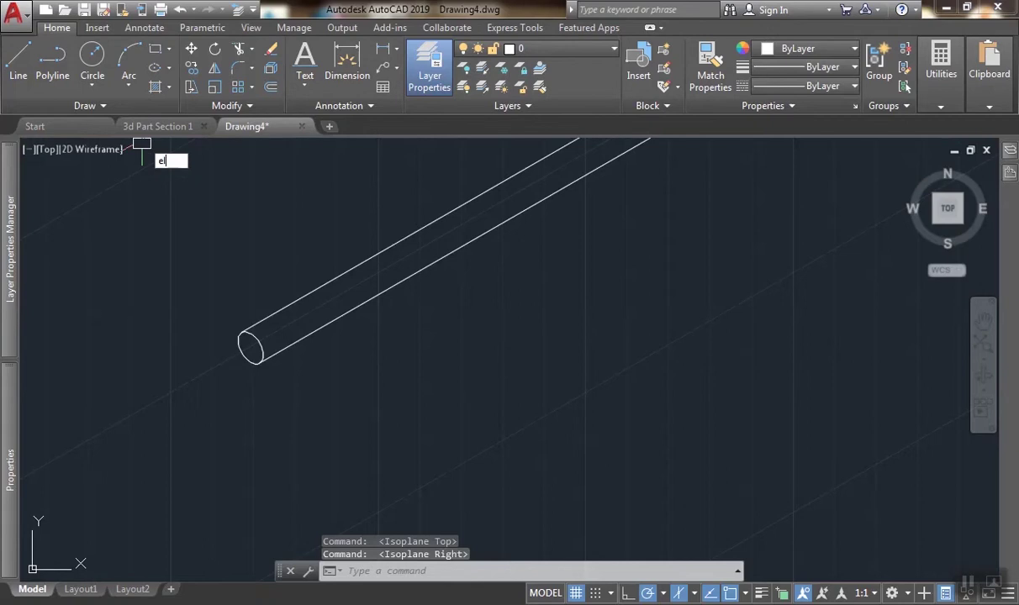
key("Return")
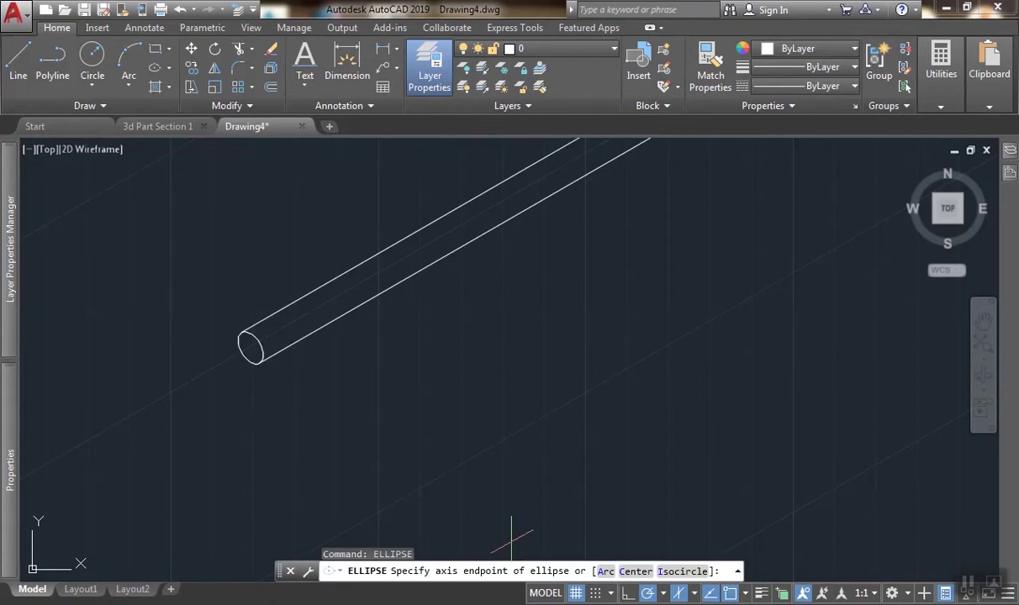
left_click(682, 574)
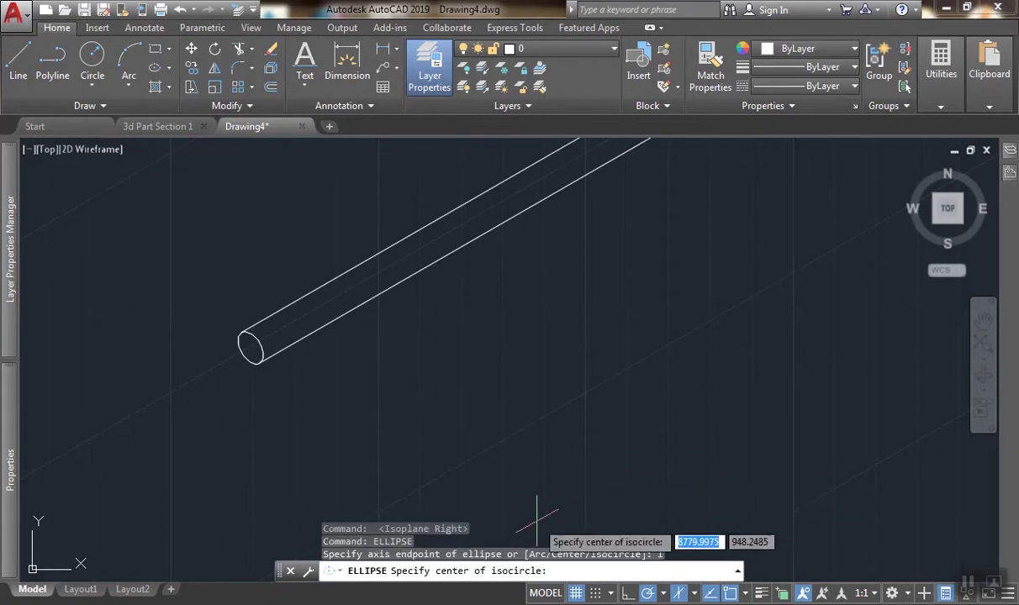
scroll(253, 346, "up", 1)
left_click(254, 347)
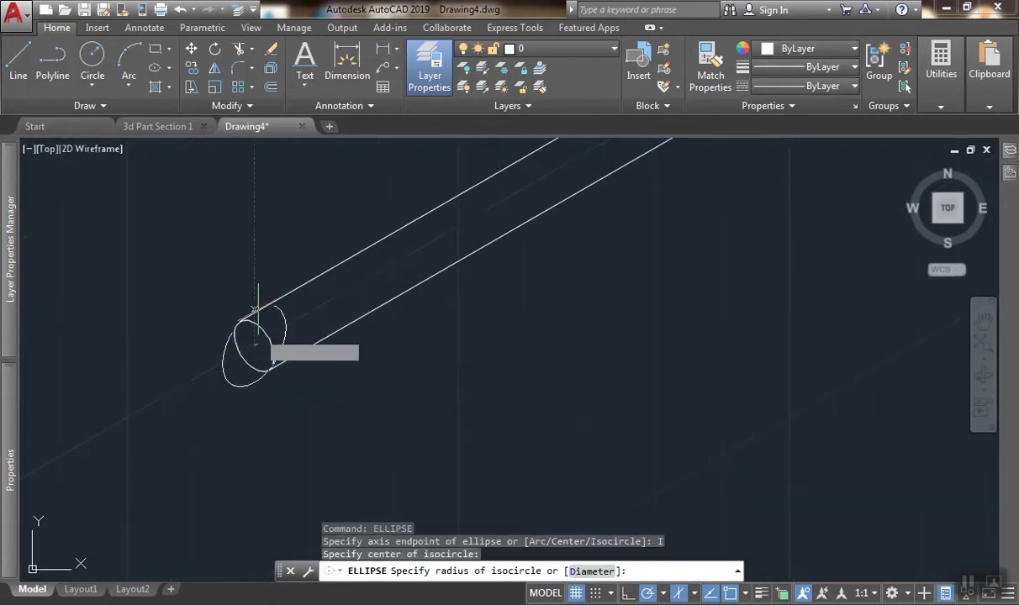
scroll(258, 337, "up", 2)
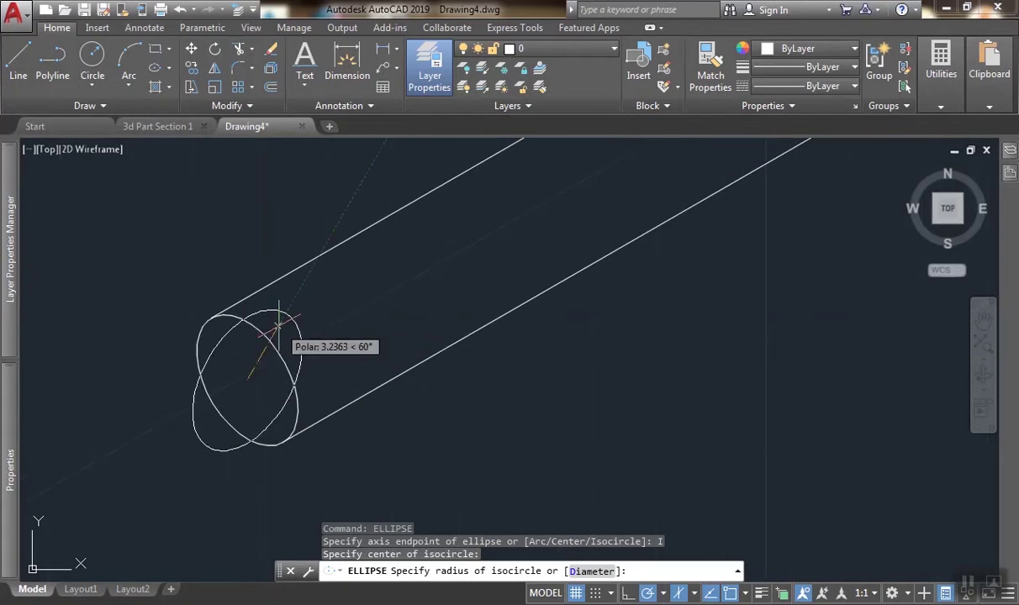
type("3")
key("Return")
Move the right-isoplane isocircle 200 along the 30° direction of the bar.
left_click(278, 326)
scroll(332, 395, "down", 2)
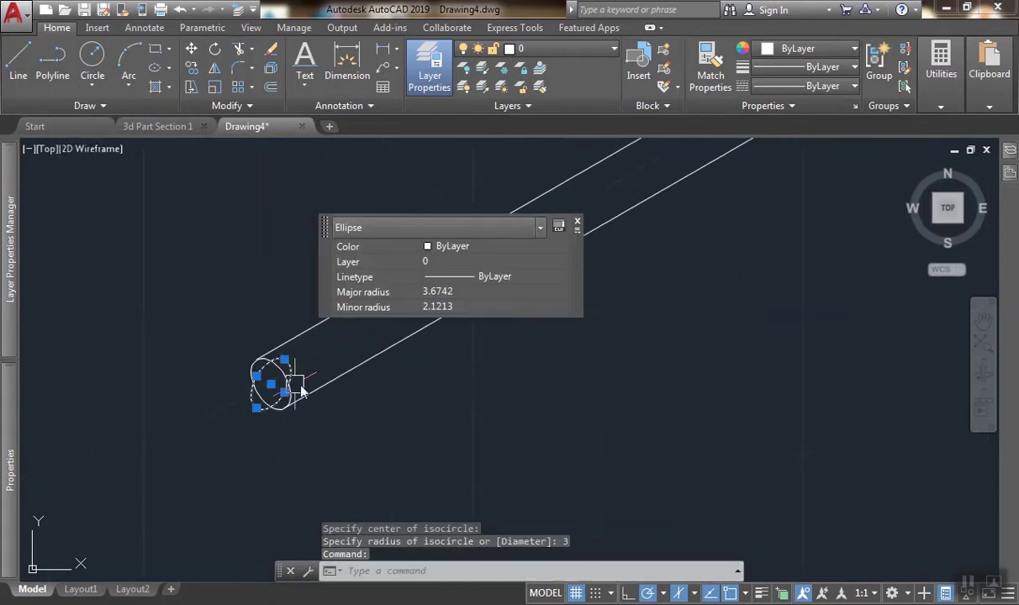
type("M")
key("Return")
left_click(361, 452)
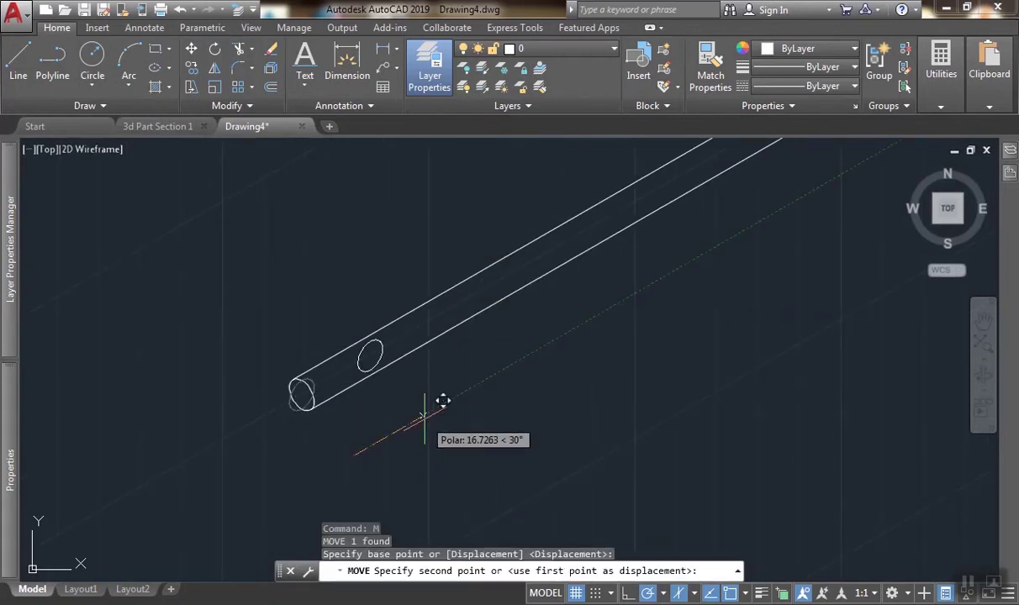
type("200")
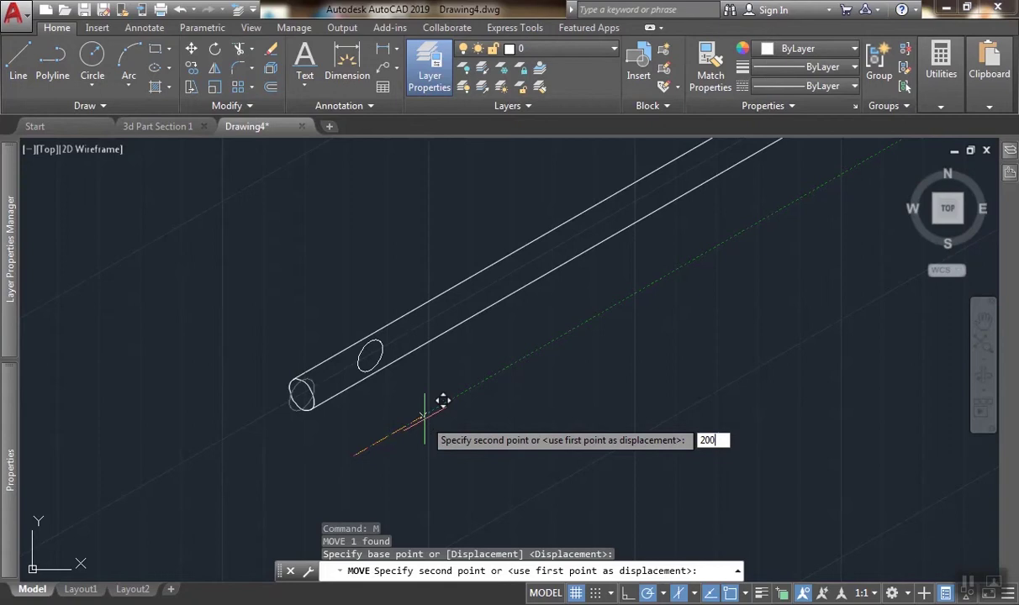
key("Return")
Move the same isocircle 200 along the 330° direction, away from the bar.
scroll(425, 416, "down", 2)
key("Return")
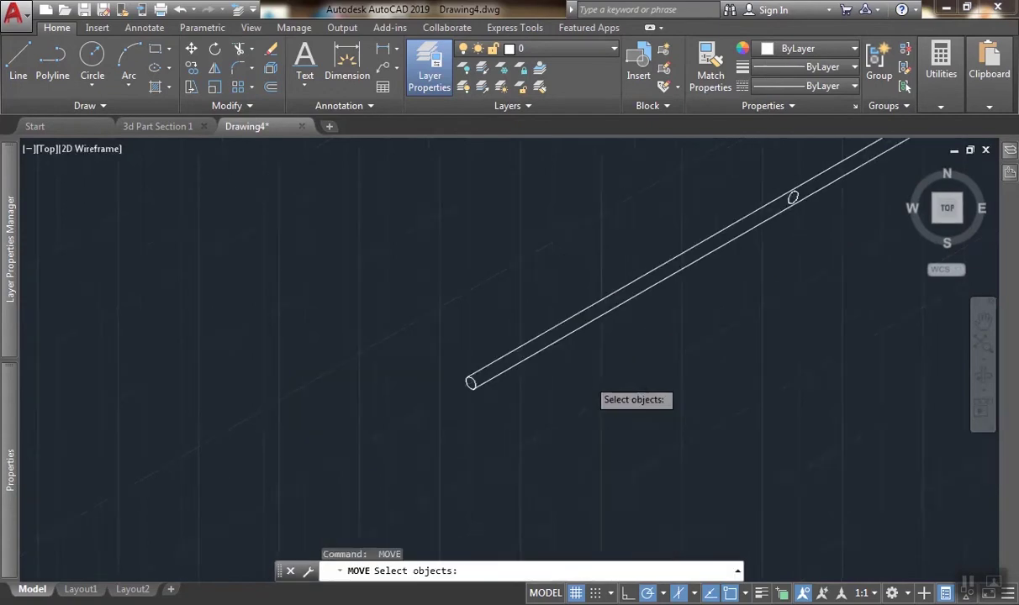
left_click(512, 209)
left_click(669, 360)
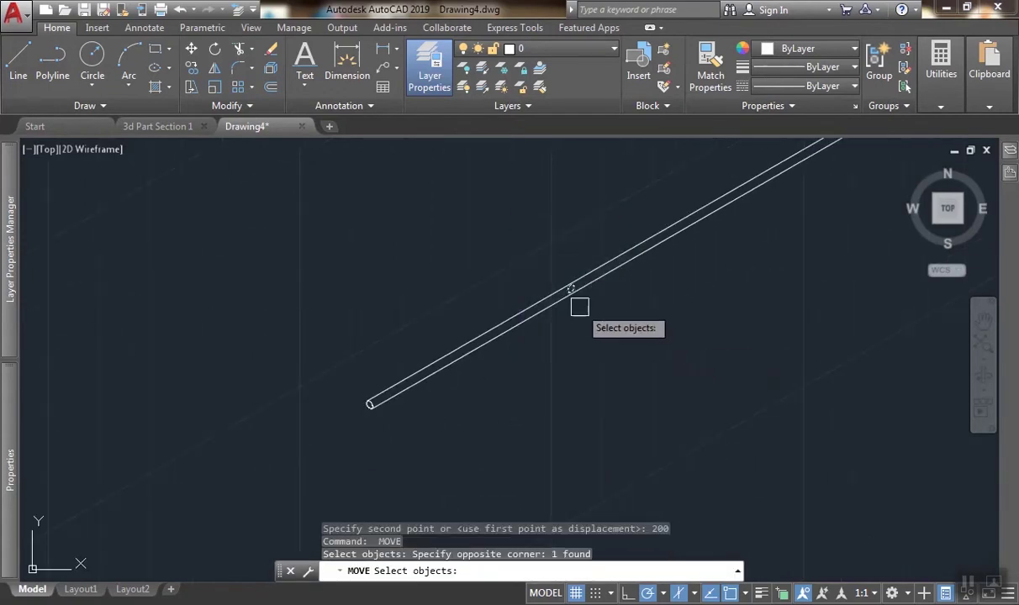
key("Return")
scroll(572, 288, "up", 2)
left_click(578, 305)
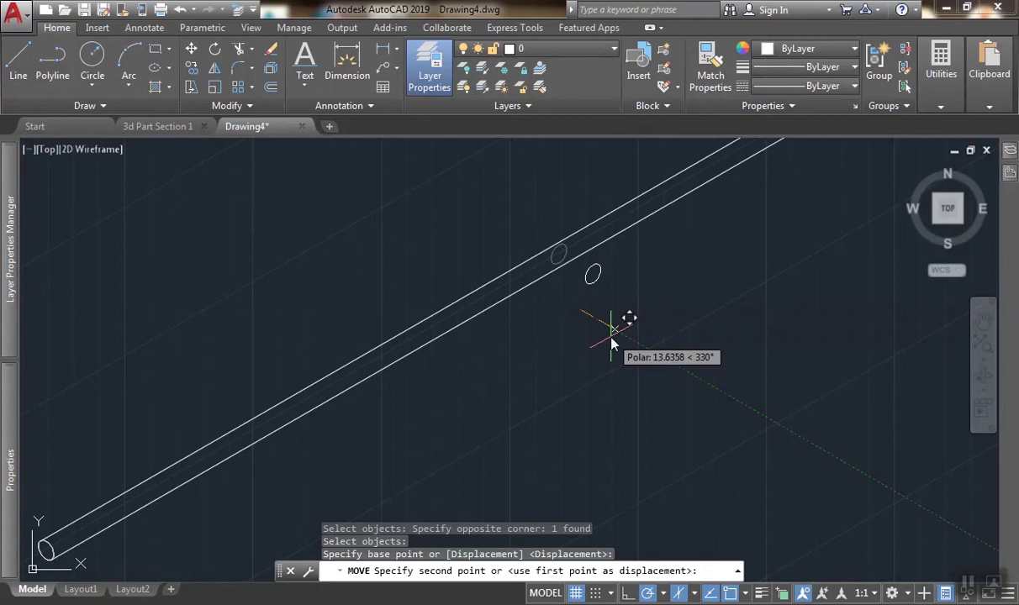
type("200")
key("Return")
scroll(675, 357, "down", 3)
middle_click_drag(675, 357, 428, 357)
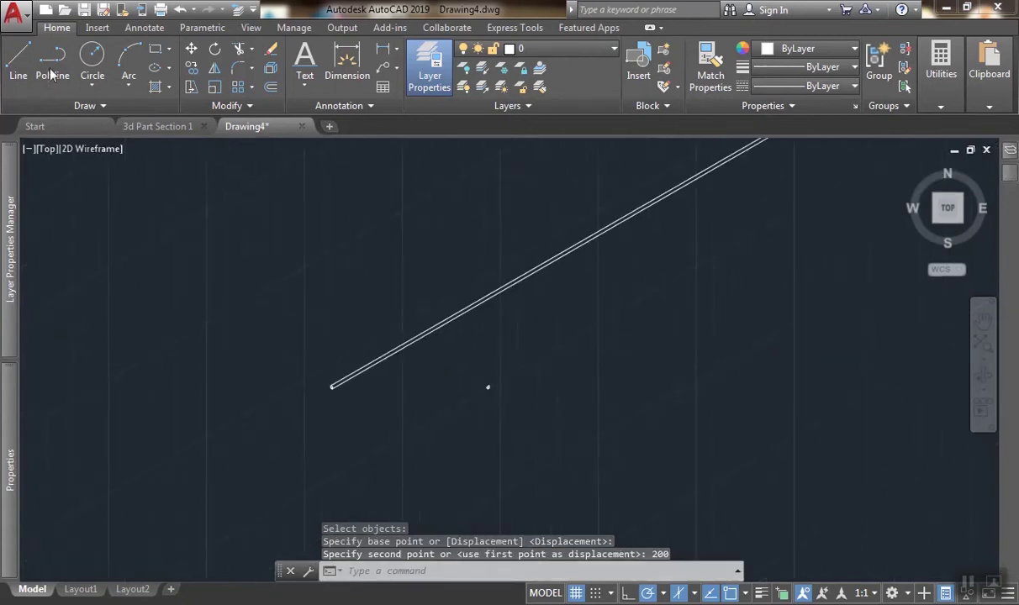
left_click(17, 63)
scroll(546, 397, "up", 3)
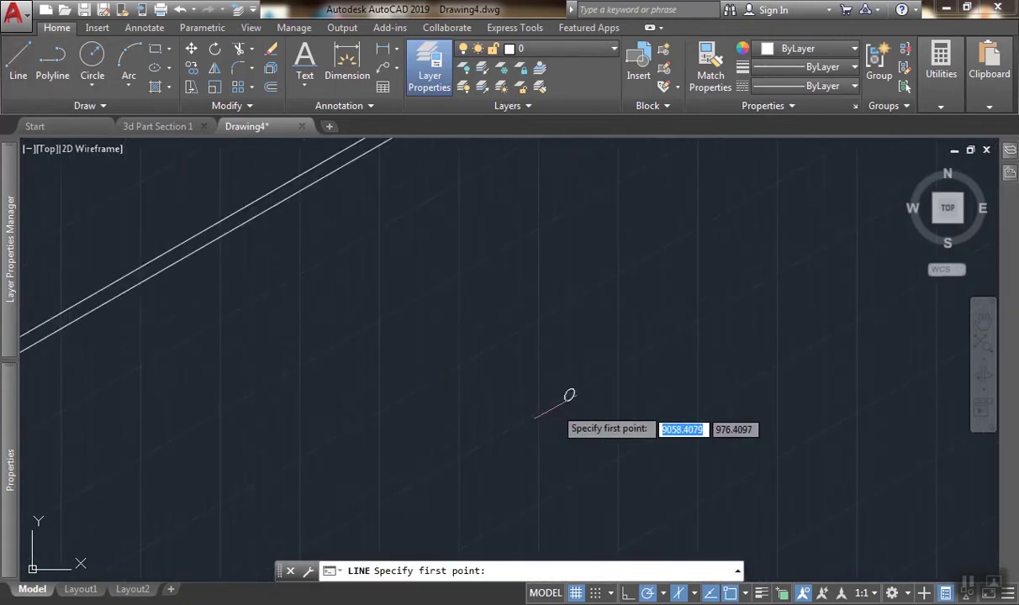
left_click(568, 395)
scroll(432, 318, "down", 3)
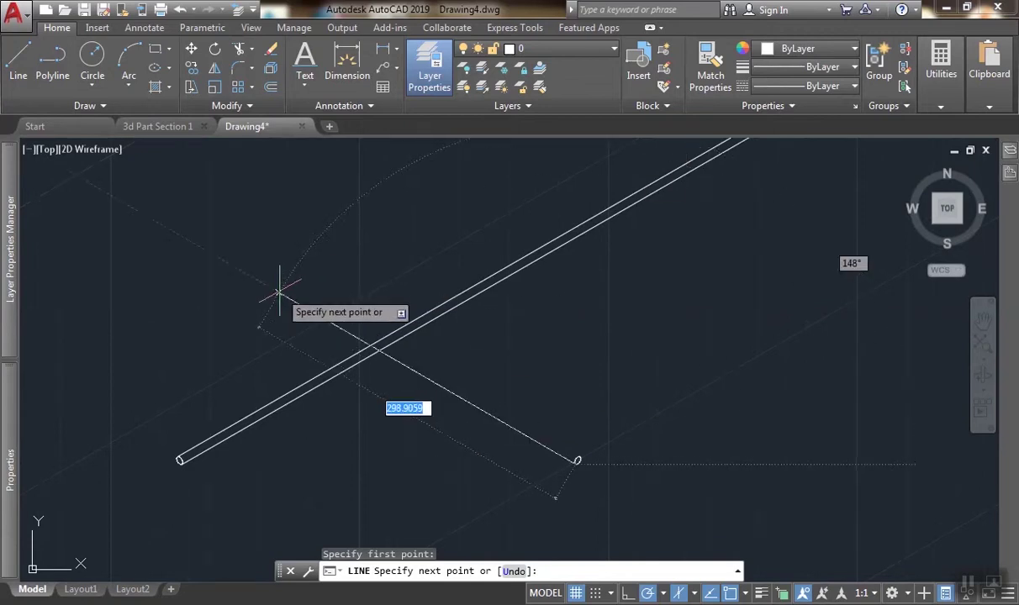
key("Escape")
Draw a line from the moved isocircle's upper edge along the 150° direction until it crosses past the first bar.
key("Return")
scroll(562, 452, "up", 2)
scroll(608, 463, "up", 2)
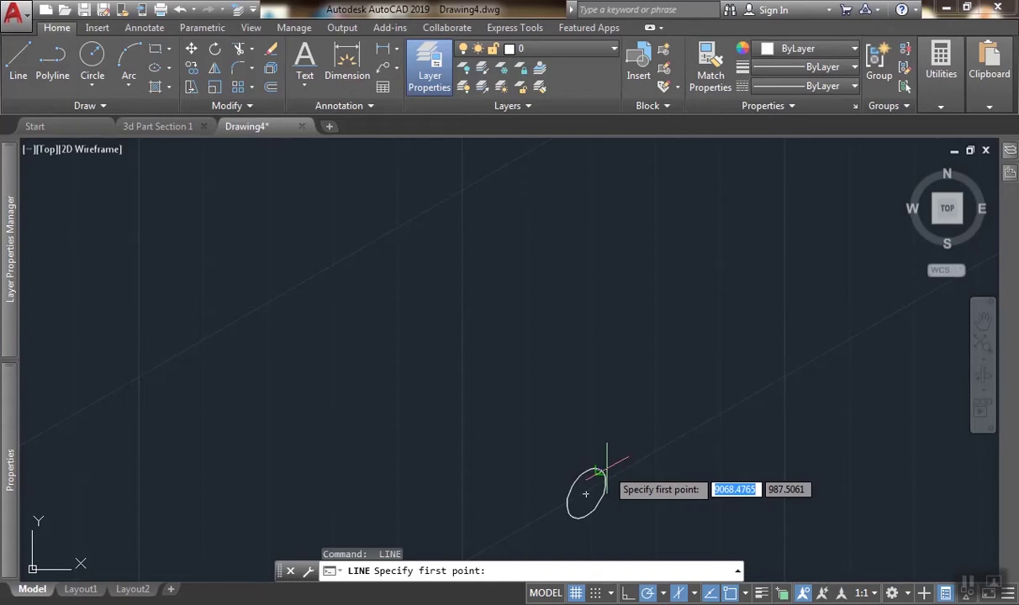
scroll(605, 473, "up", 3)
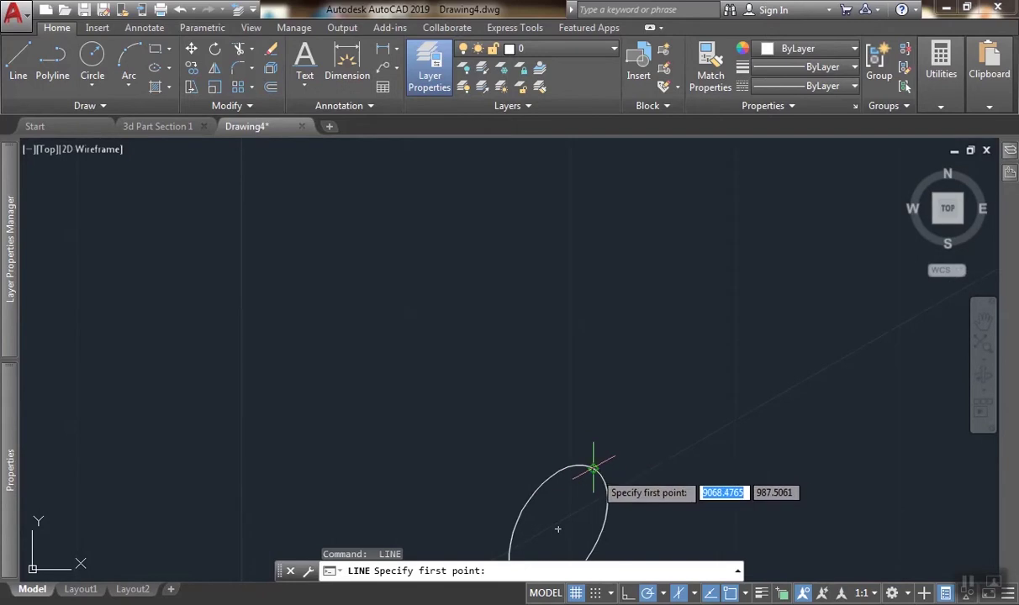
left_click(589, 467)
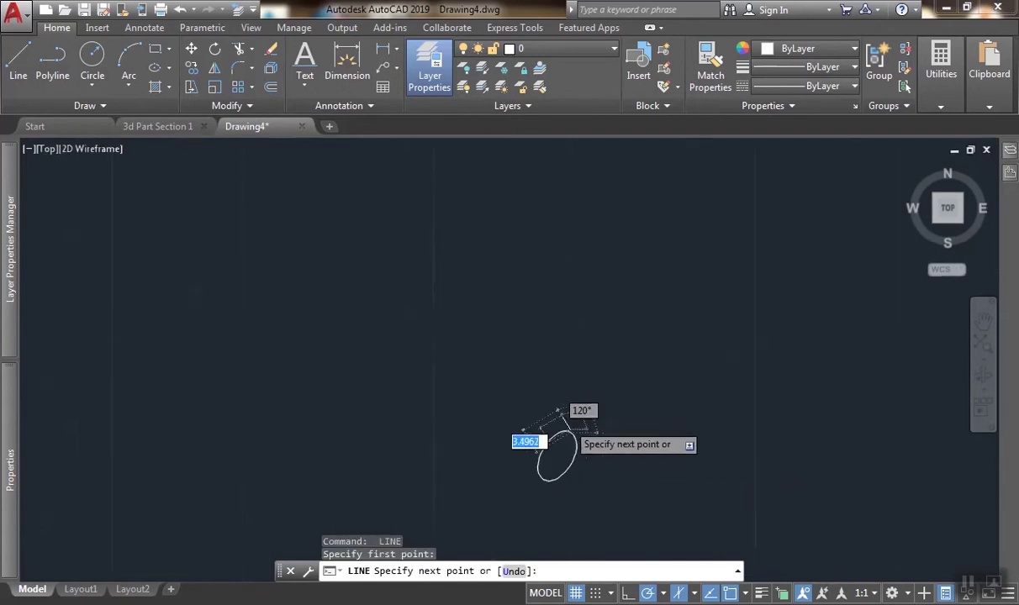
scroll(561, 437, "down", 5)
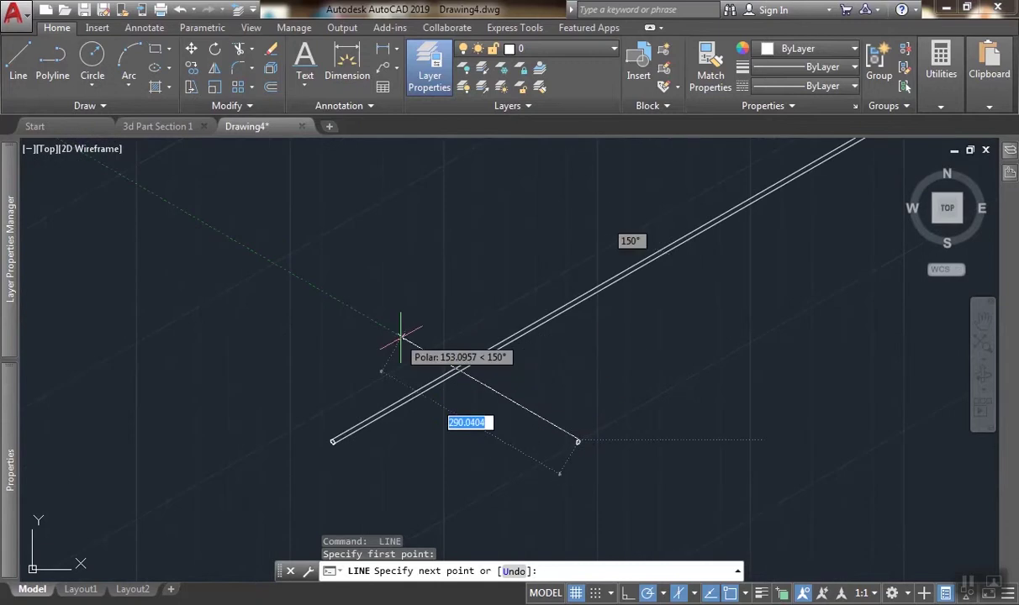
left_click(357, 311)
key("Return")
Copy the 150° line from the isocircle's upper edge to its lower edge to form the crossing bar's second side.
scroll(513, 418, "up", 2)
middle_click_drag(558, 423, 465, 377)
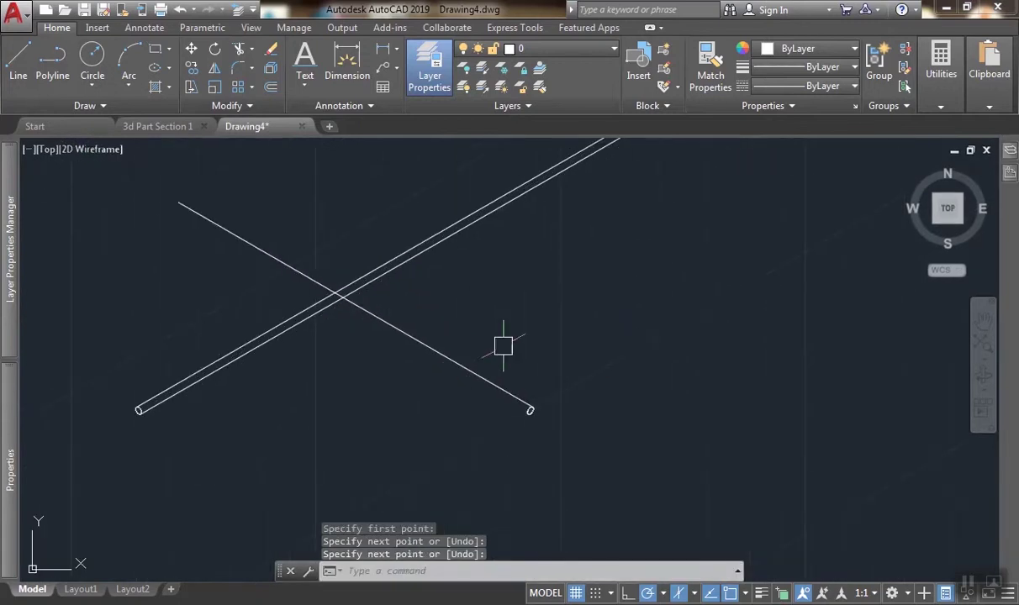
left_click(496, 339)
left_click(443, 396)
type("co")
key("Return")
scroll(461, 393, "up", 4)
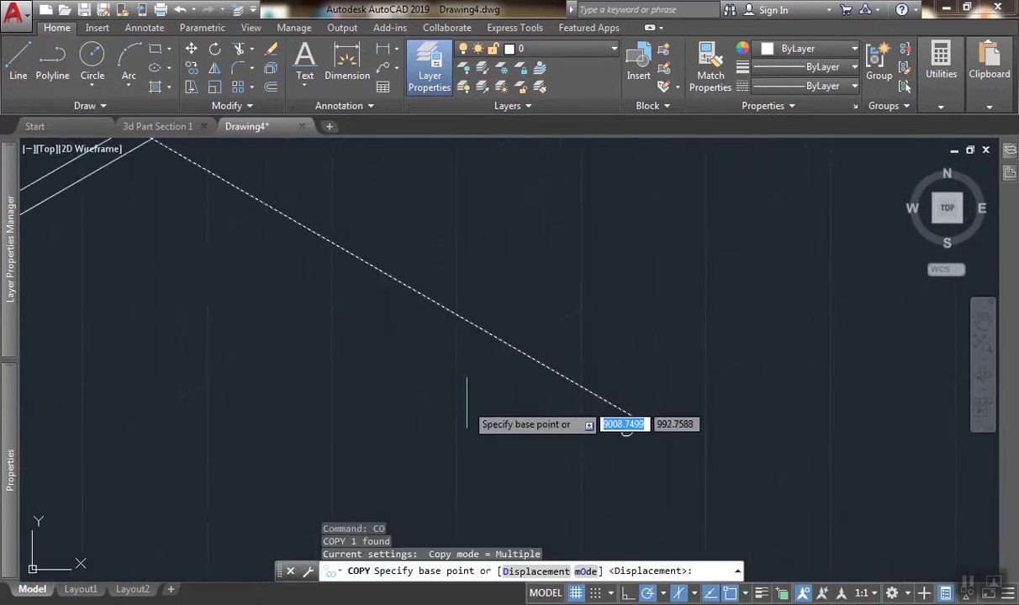
scroll(606, 327, "down", 2)
middle_click_drag(765, 382, 358, 311)
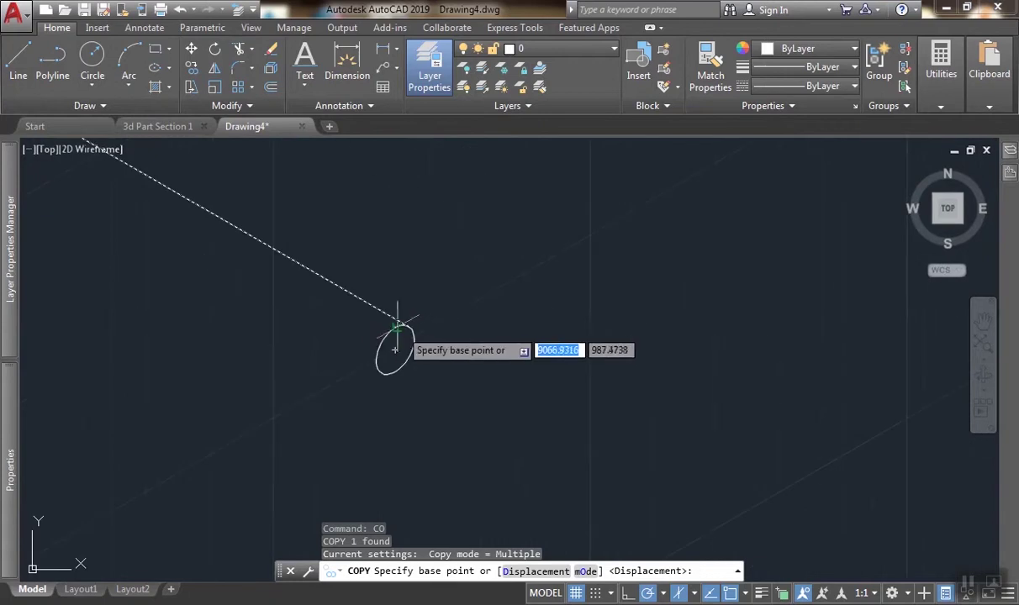
left_click(414, 330)
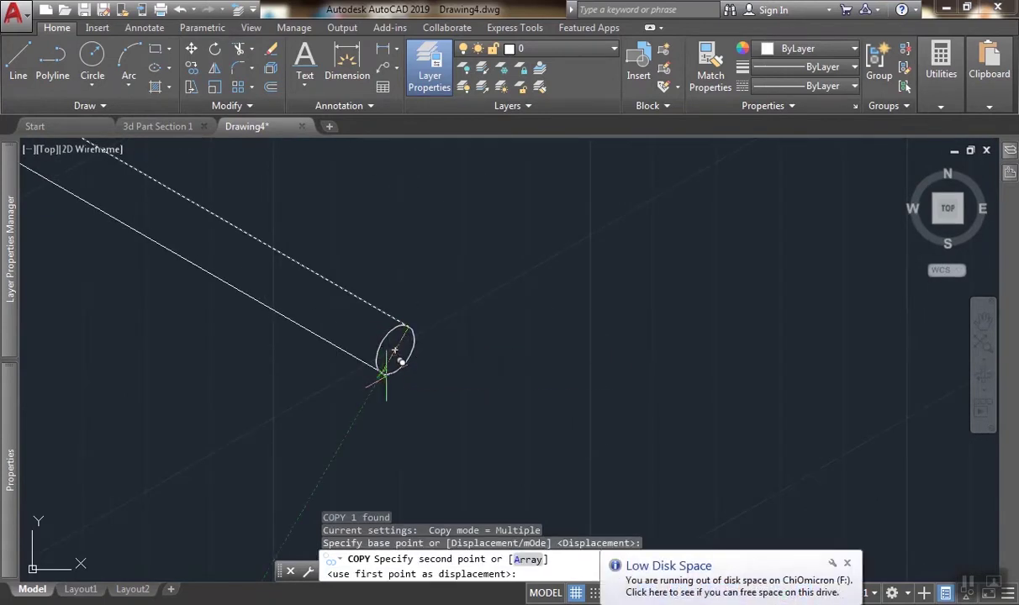
scroll(393, 358, "up", 2)
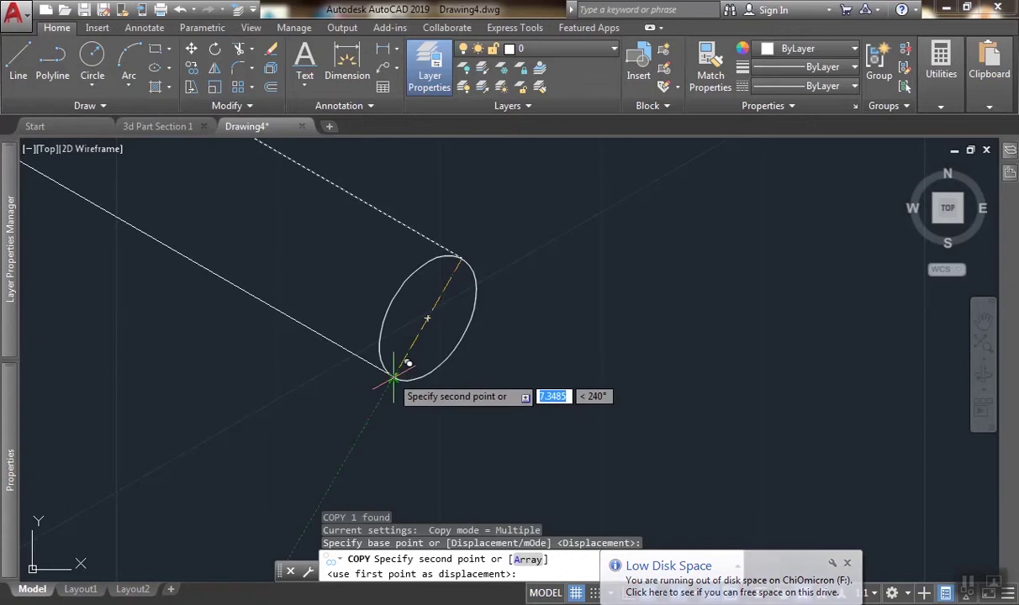
left_click(402, 363)
key("Return")
scroll(398, 379, "up", 1)
left_click(407, 350)
left_click(354, 428)
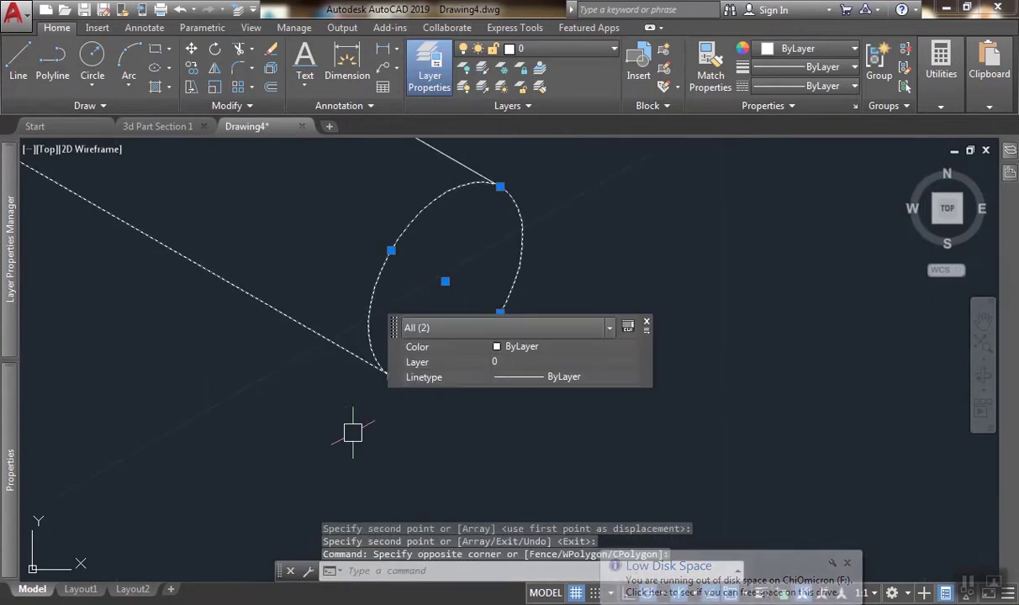
middle_click_drag(311, 390, 200, 379)
key("Escape")
scroll(286, 389, "down", 7)
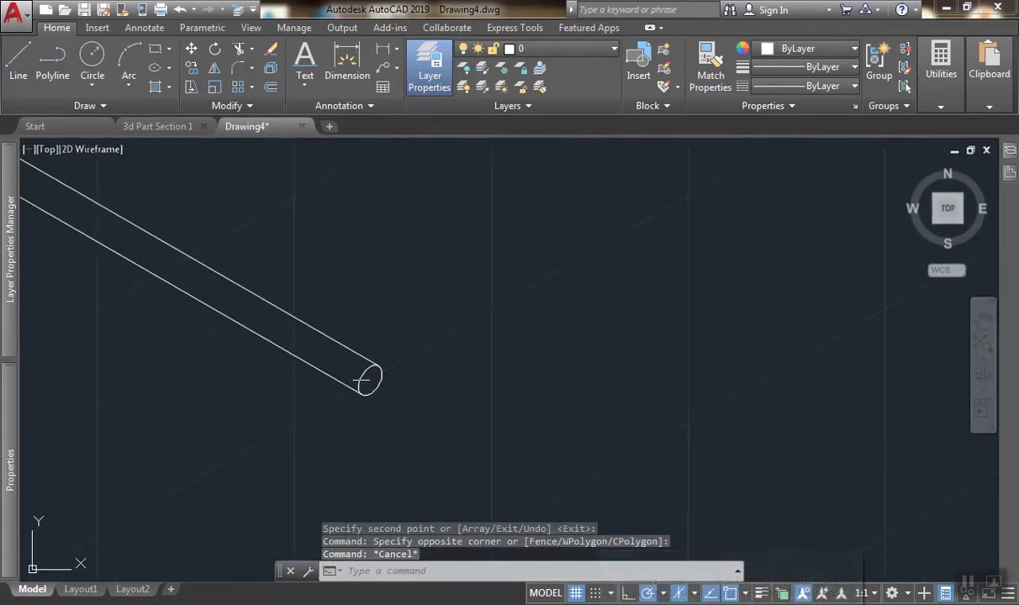
Copy the crossing bar's end isocircle from its upper point along the 150° direction to where the two bars cross.
middle_click_drag(195, 247, 274, 290)
scroll(258, 311, "up", 2)
middle_click_drag(490, 437, 479, 368)
middle_click_drag(596, 507, 316, 323)
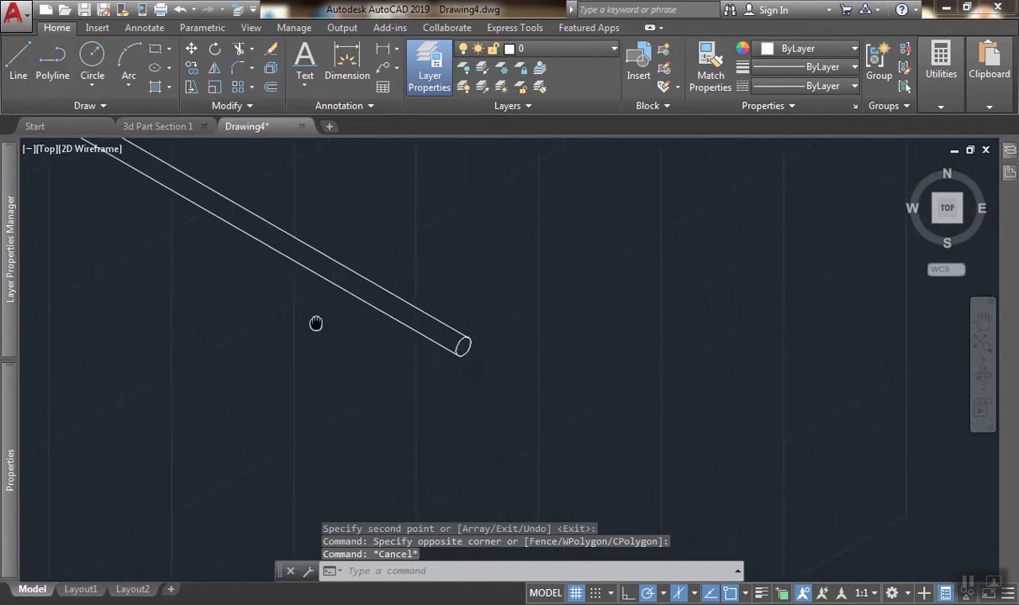
left_click(392, 422)
left_click(600, 281)
type("co")
key("Return")
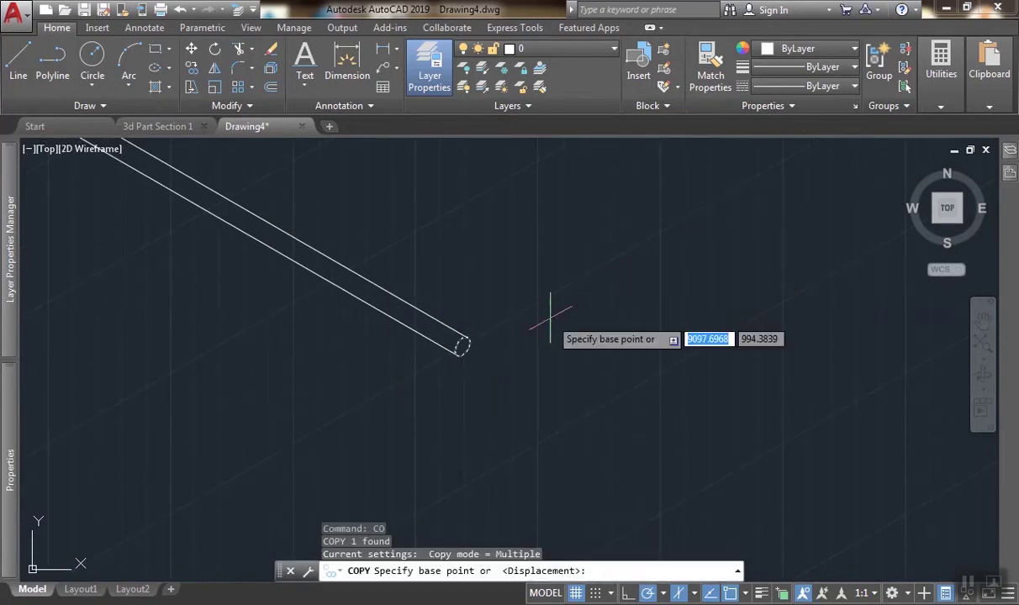
scroll(466, 346, "up", 3)
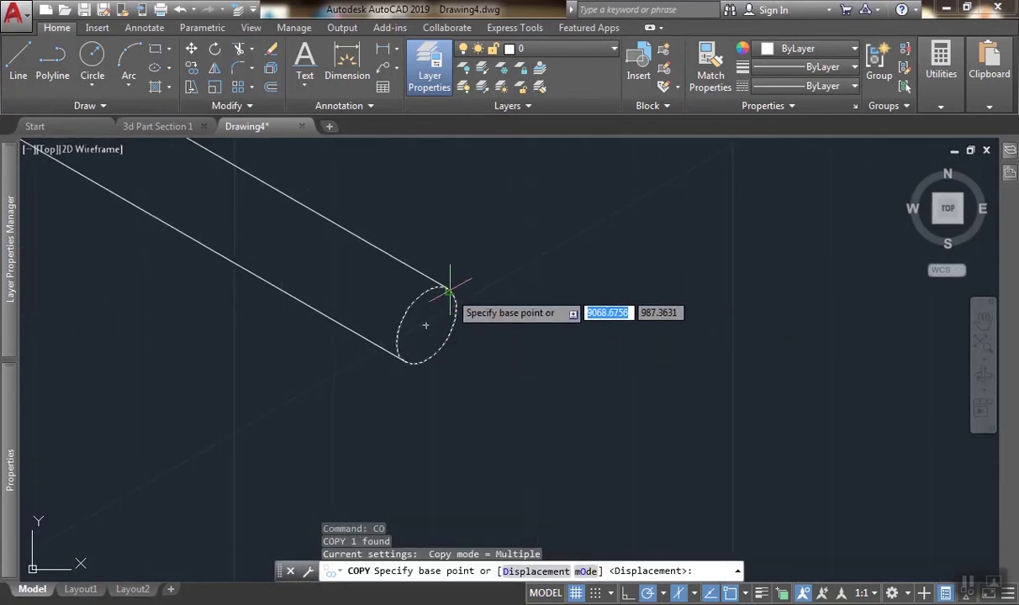
left_click(450, 288)
scroll(257, 255, "down", 4)
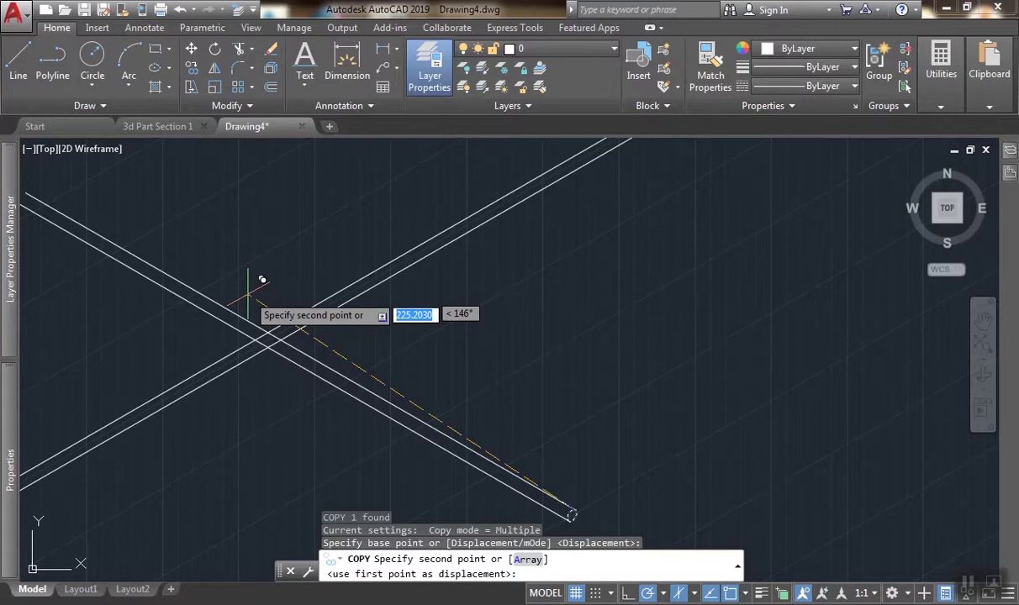
scroll(364, 345, "up", 2)
middle_click_drag(344, 357, 527, 345)
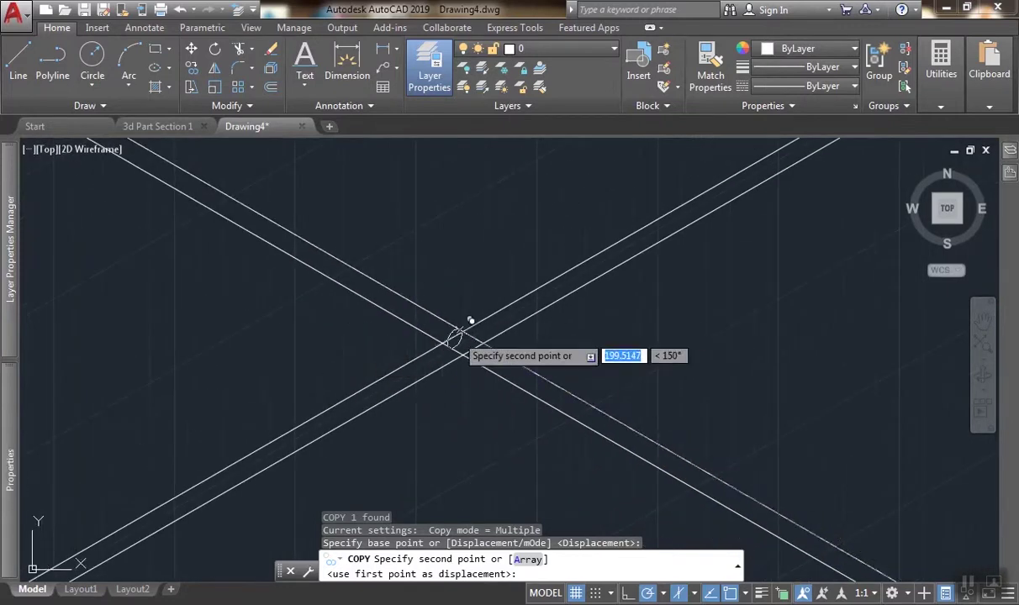
scroll(512, 291, "up", 3)
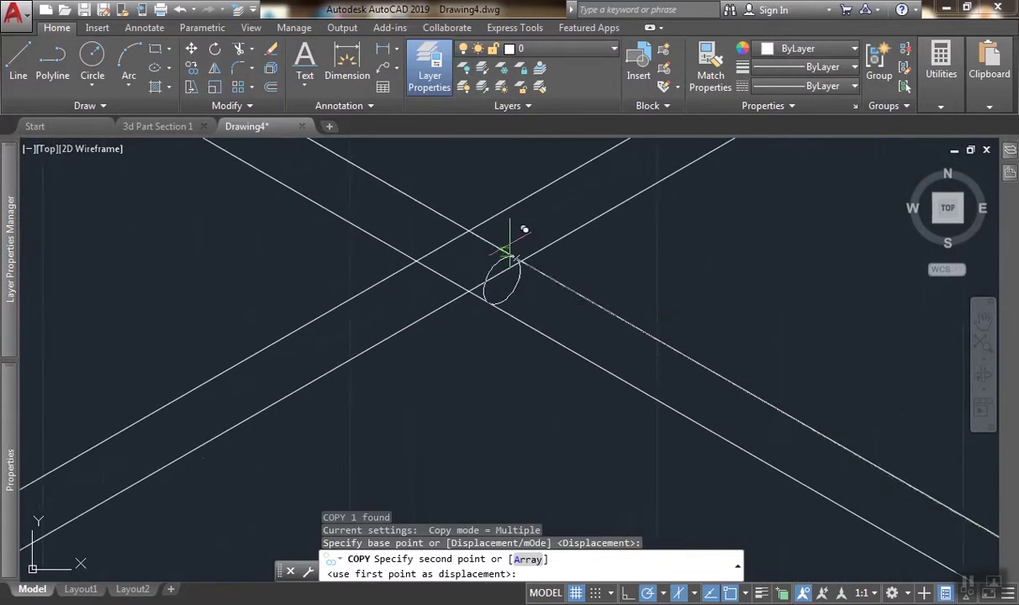
scroll(511, 243, "up", 4)
left_click(538, 288)
scroll(523, 303, "up", 1)
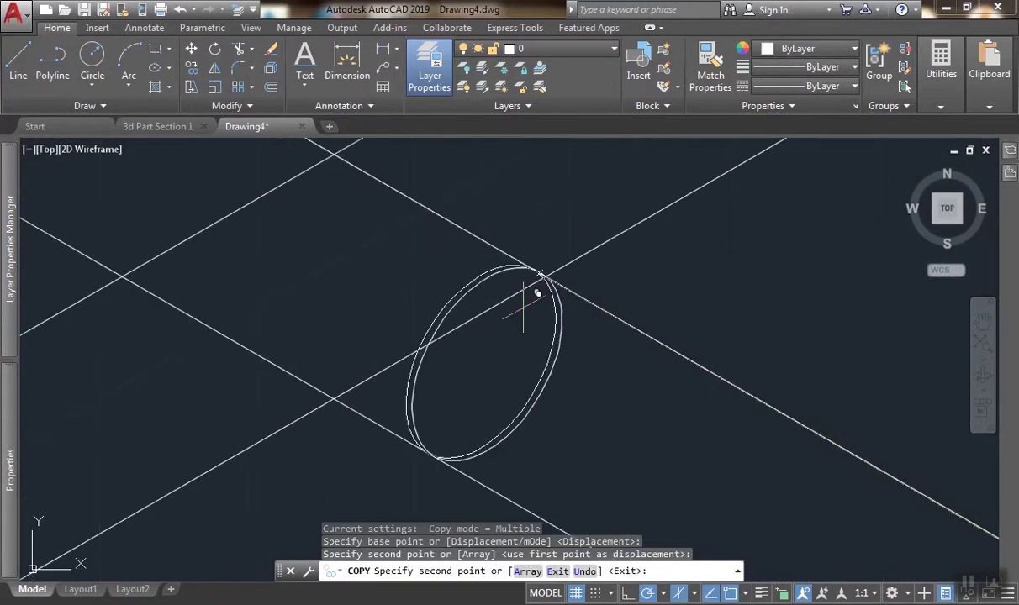
key("Return")
Try to move the copied isocircle 1.25 along the 150° direction from its placement at the bar crossing.
left_click(498, 281)
middle_click_drag(498, 282, 525, 332)
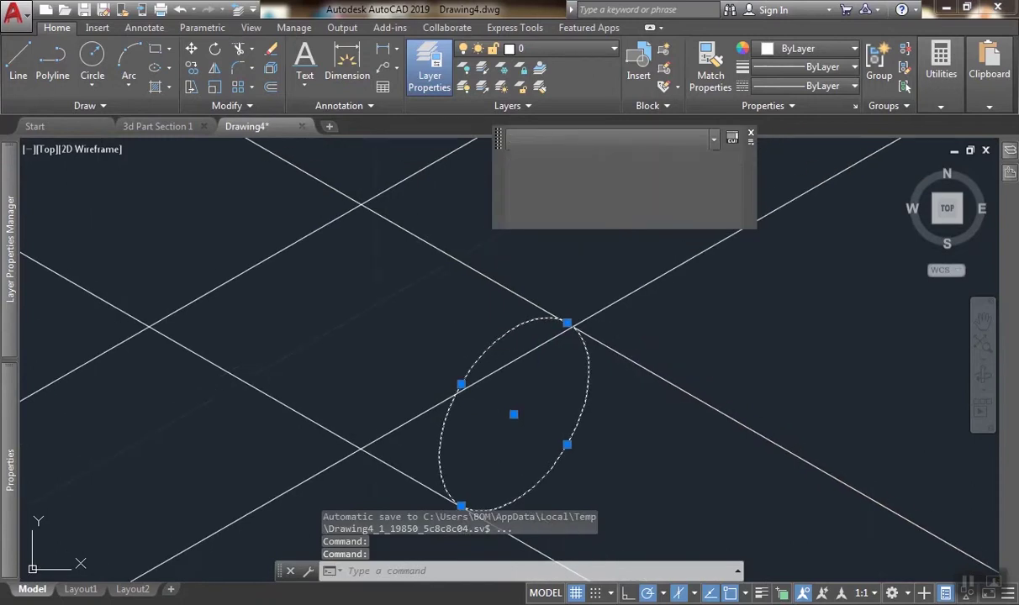
type("m")
key("Return")
left_click(460, 318)
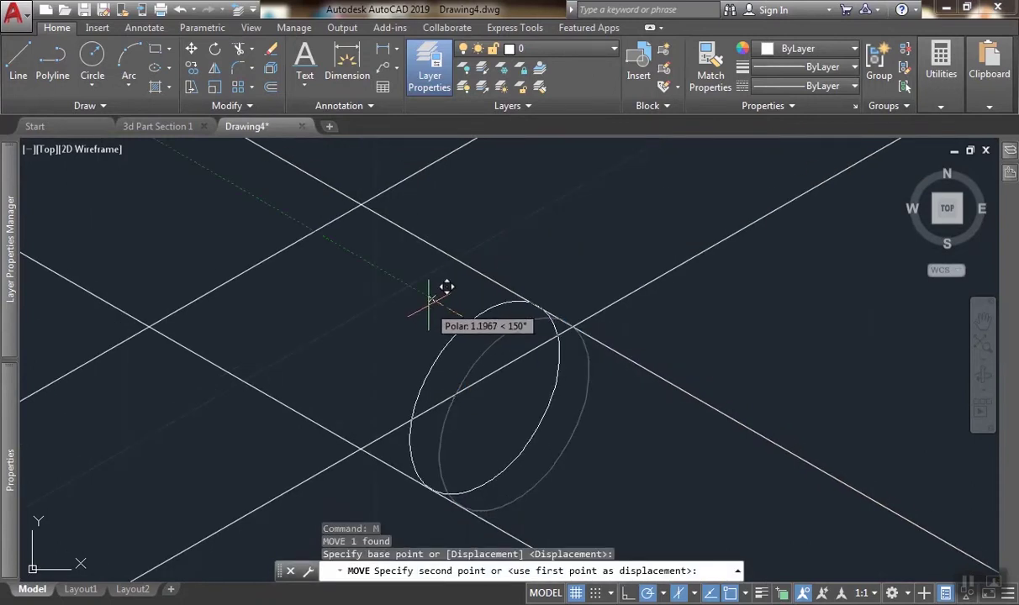
type("1.25")
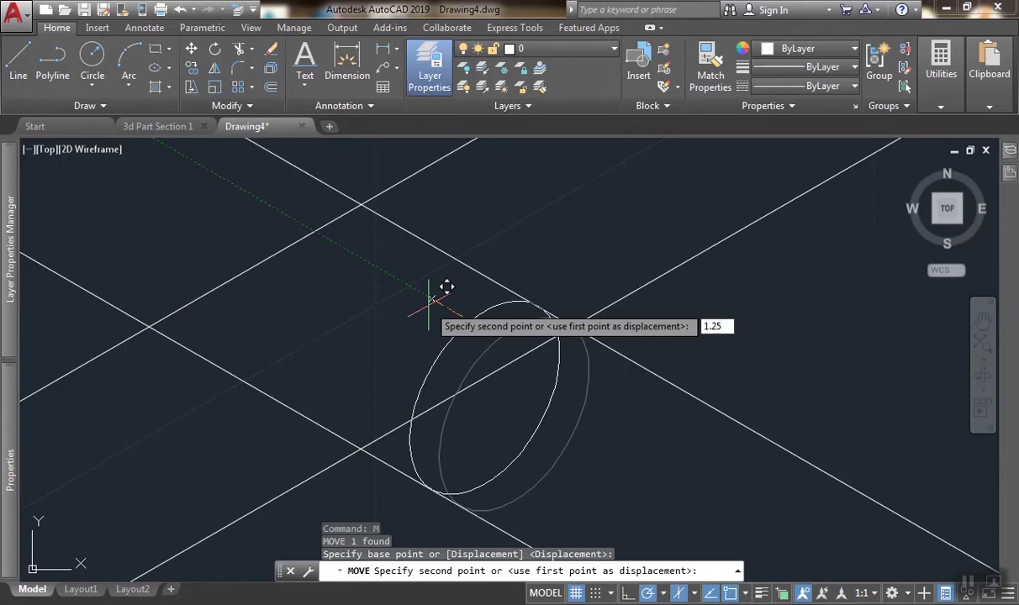
key("Return")
scroll(428, 305, "up", 4)
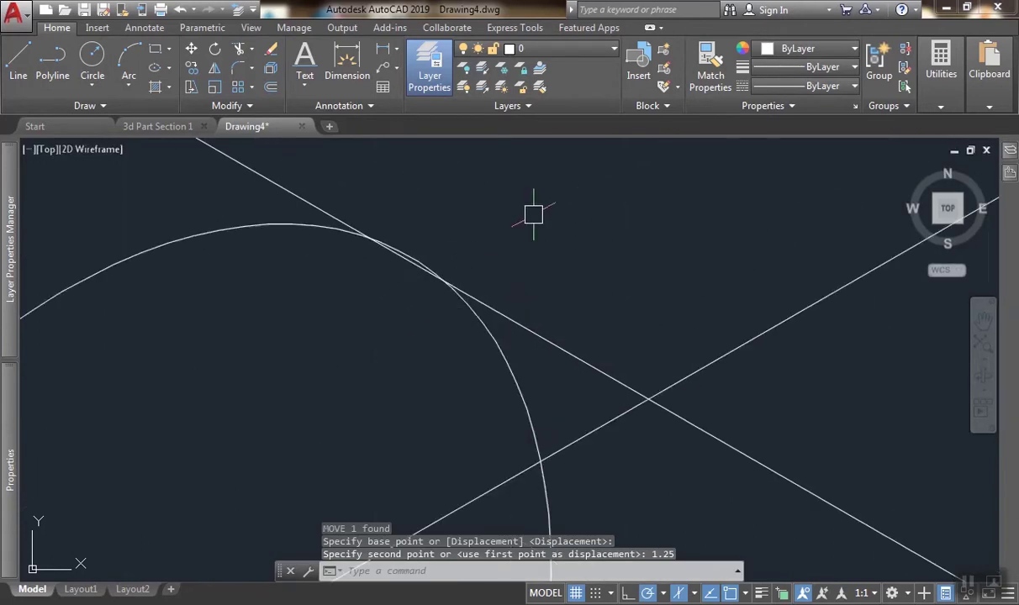
scroll(484, 284, "down", 4)
scroll(405, 305, "up", 4)
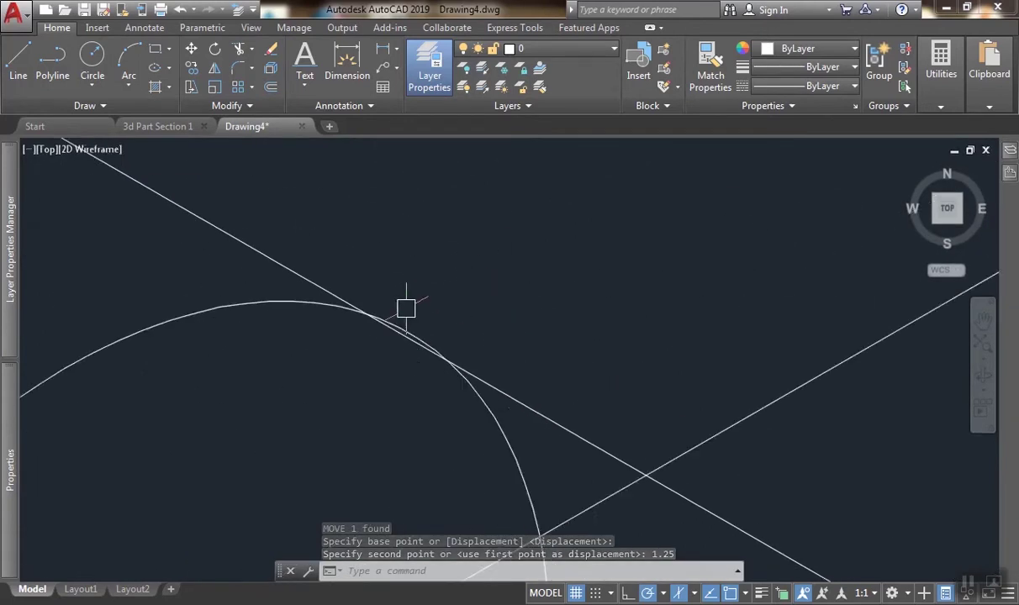
Undo the 1.25 move of the copied isocircle.
key("ctrl+z")
key("ctrl+z")
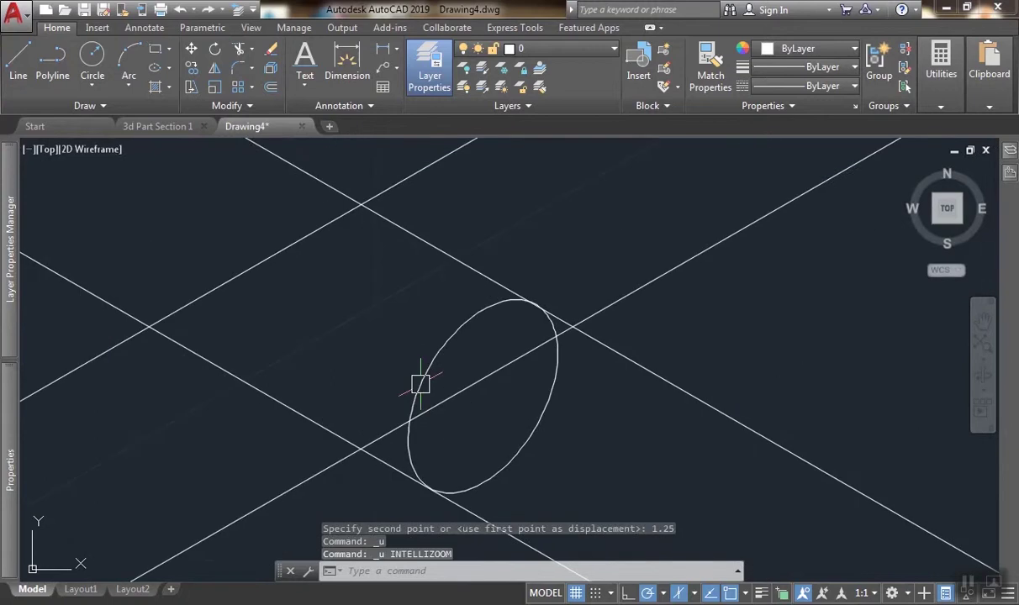
key("ctrl+z")
Move the copied isocircle from its upper quadrant to the intersection of the first bar's lower edge and the crossing bar's upper edge.
scroll(601, 261, "up", 5)
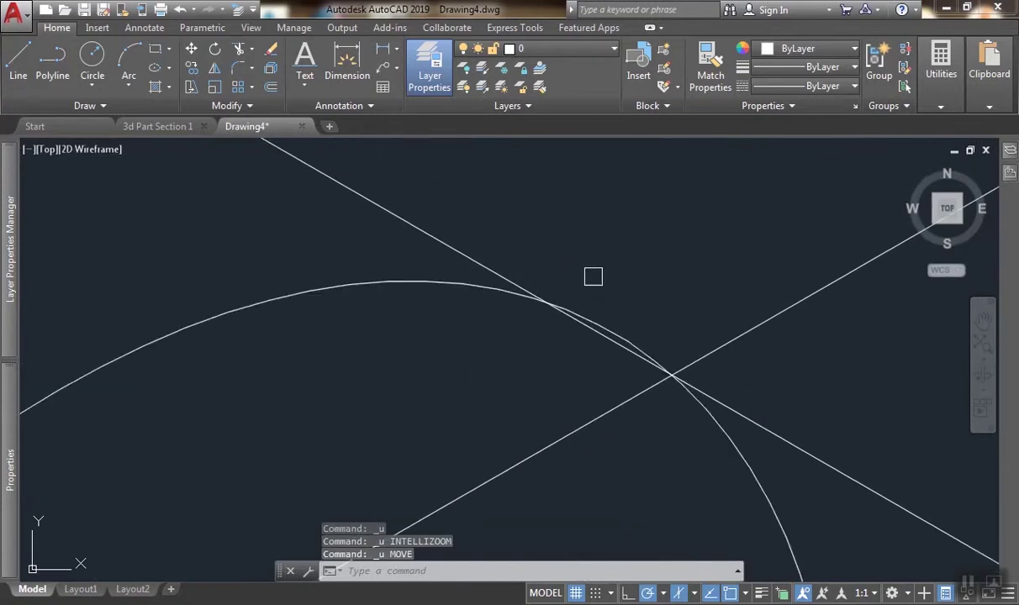
left_click(635, 344)
middle_click_drag(636, 341, 571, 332)
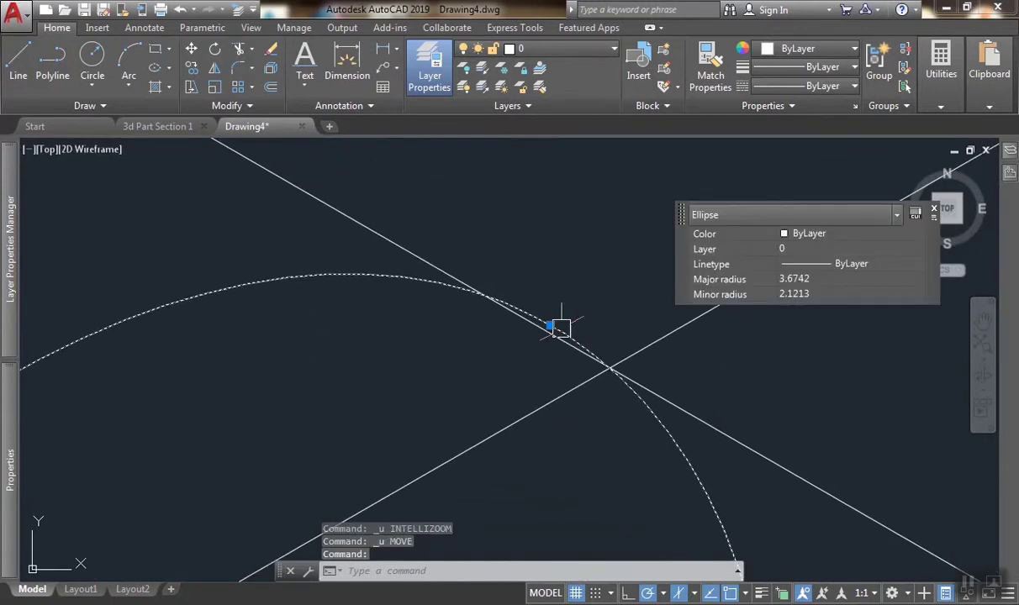
type("m")
key("Return")
left_click(550, 326)
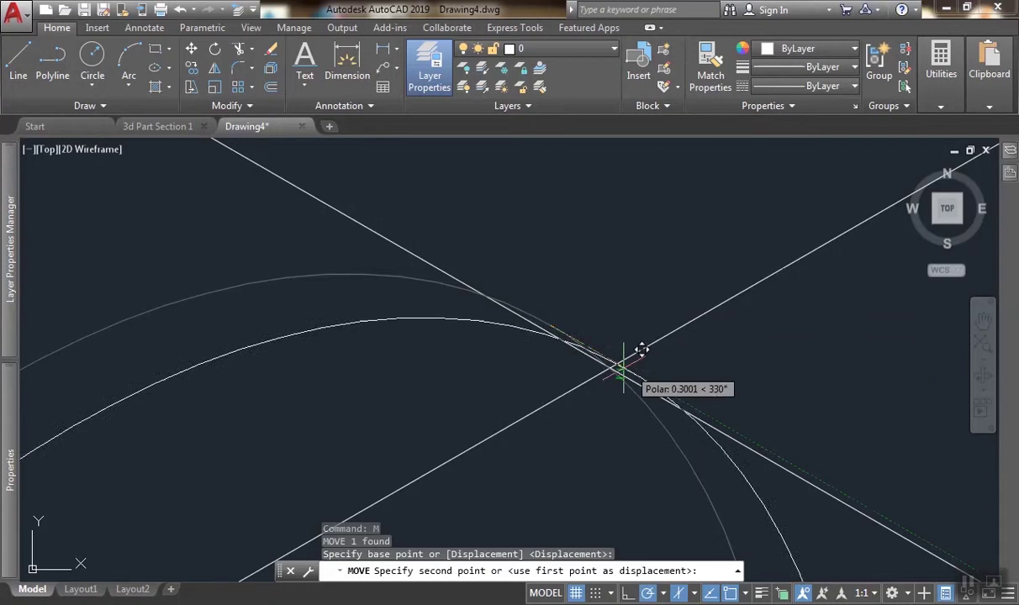
left_click(609, 367)
scroll(615, 332, "down", 8)
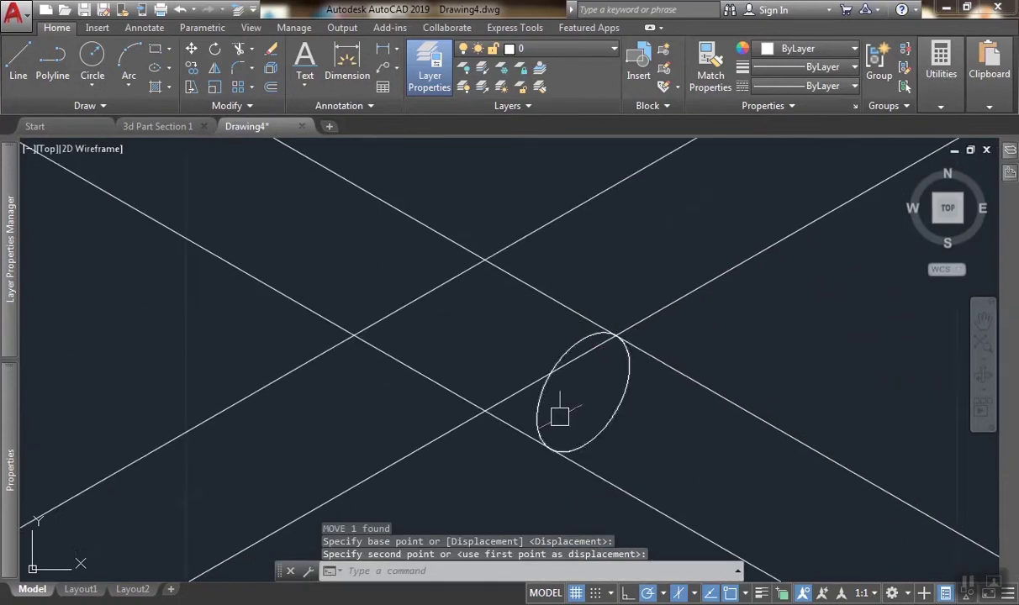
scroll(572, 408, "up", 6)
left_click(536, 348)
left_click(423, 348)
scroll(418, 366, "down", 5)
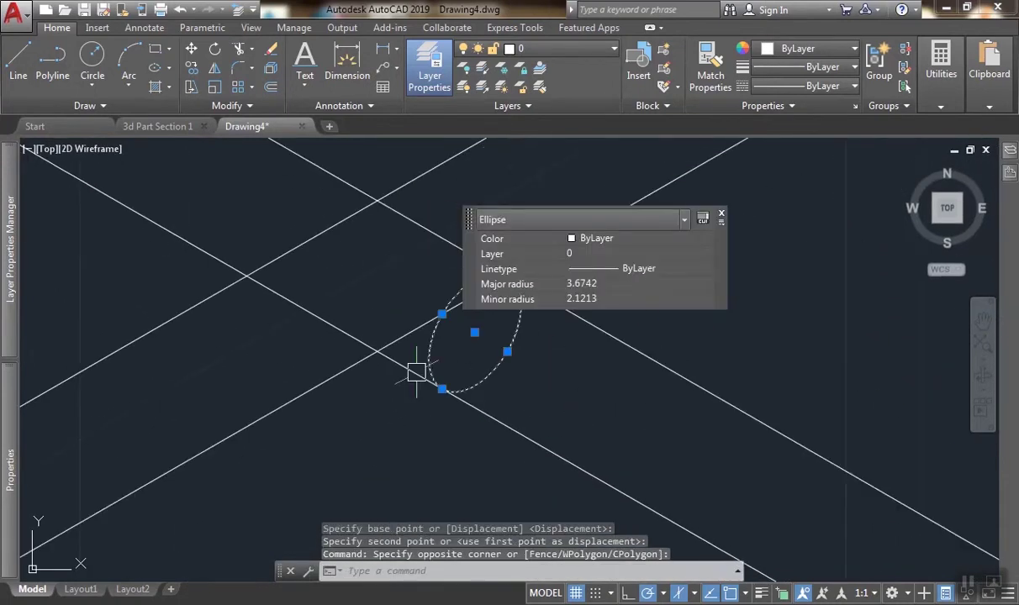
type("co")
key("Return")
key("Escape")
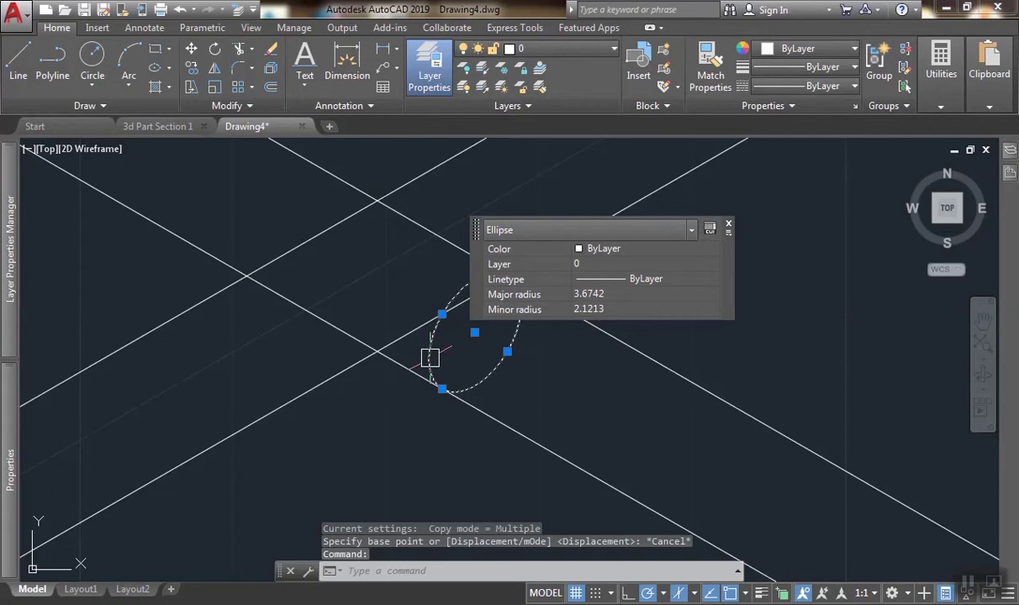
Move the realigned isocircle 1.25 along the 150° direction, into the first bar.
key("Return")
scroll(500, 378, "up", 3)
left_click(577, 400)
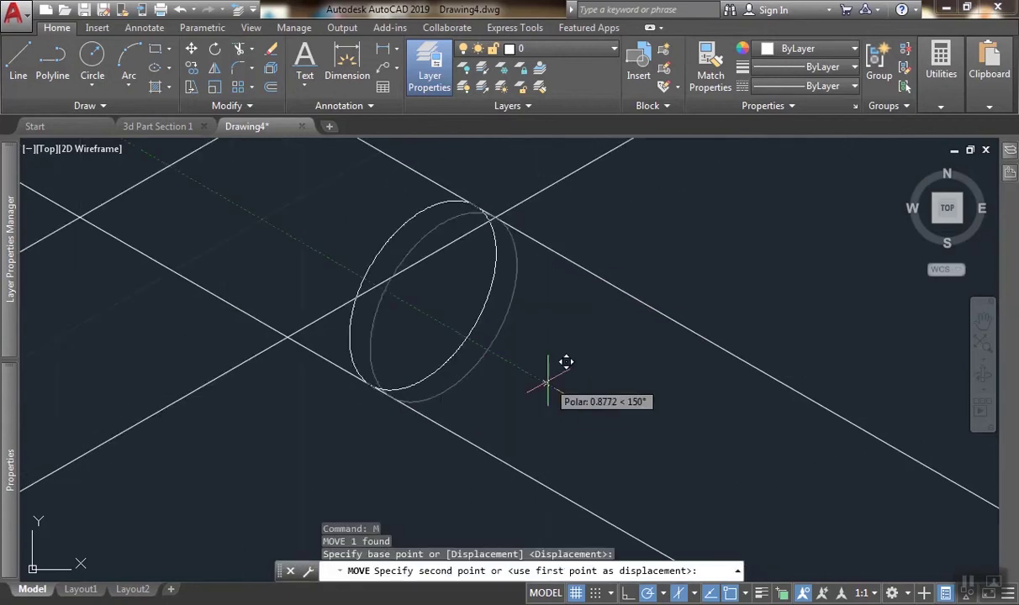
type("1.25")
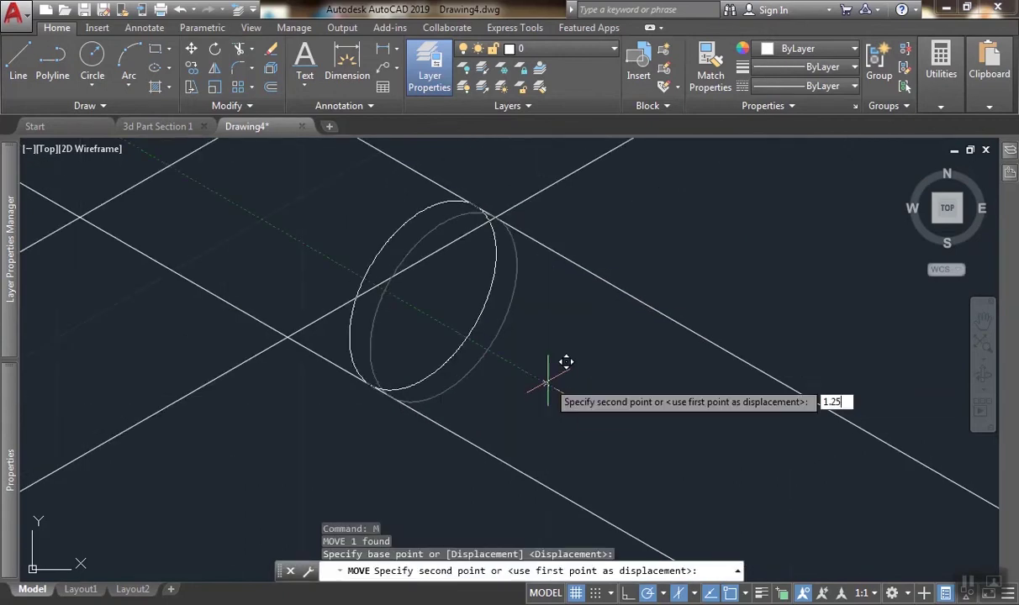
key("Return")
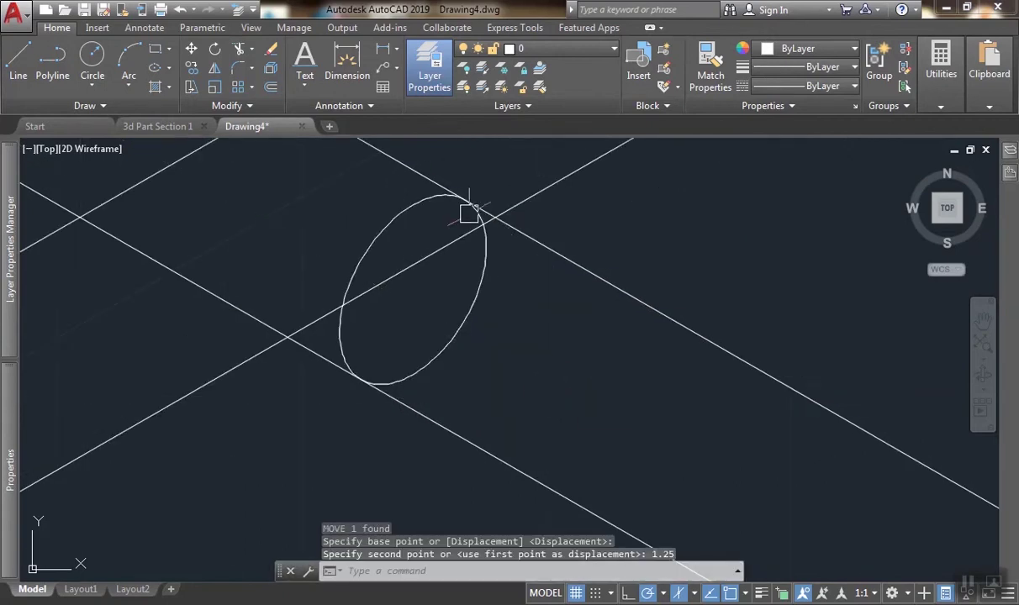
Trim the first bar's lower edge through the crossing bar and the surplus isocircle, leaving only the arc inside the first bar.
scroll(469, 213, "up", 3)
scroll(467, 280, "down", 2)
scroll(467, 280, "up", 1)
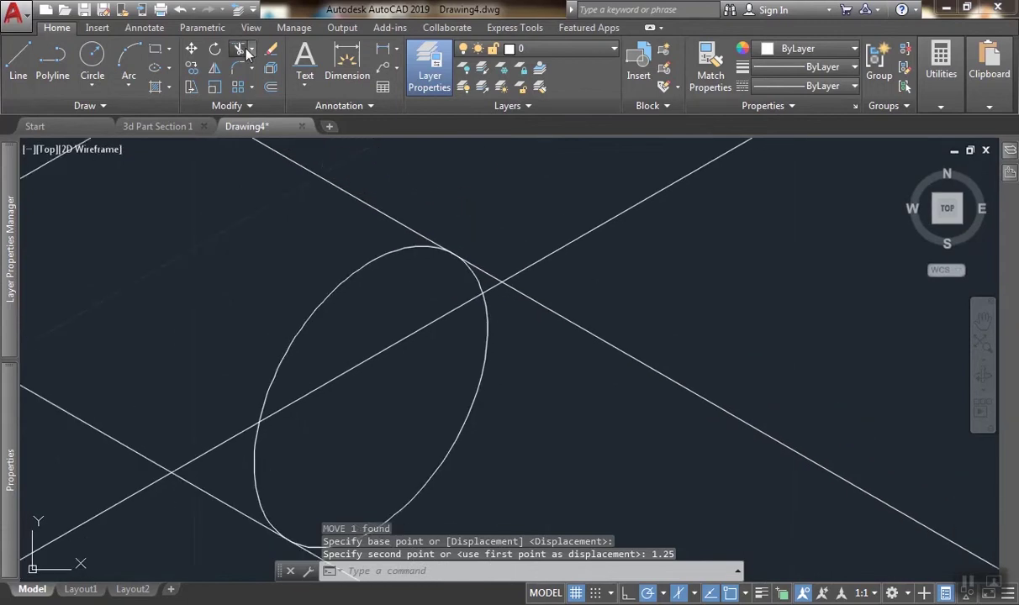
left_click(247, 52)
scroll(479, 280, "down", 3)
scroll(477, 279, "up", 5)
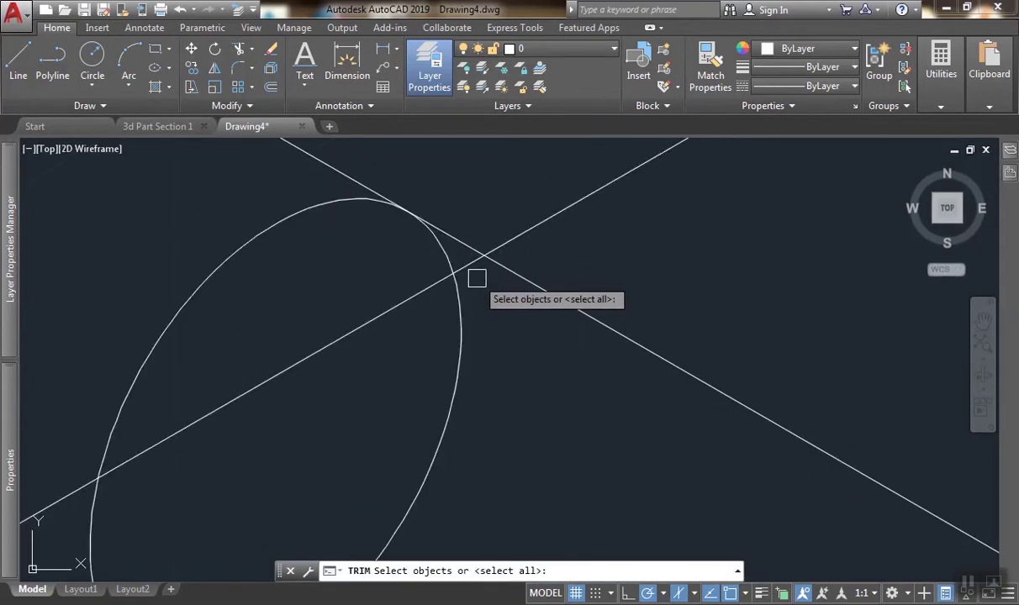
key("Return")
scroll(476, 278, "down", 2)
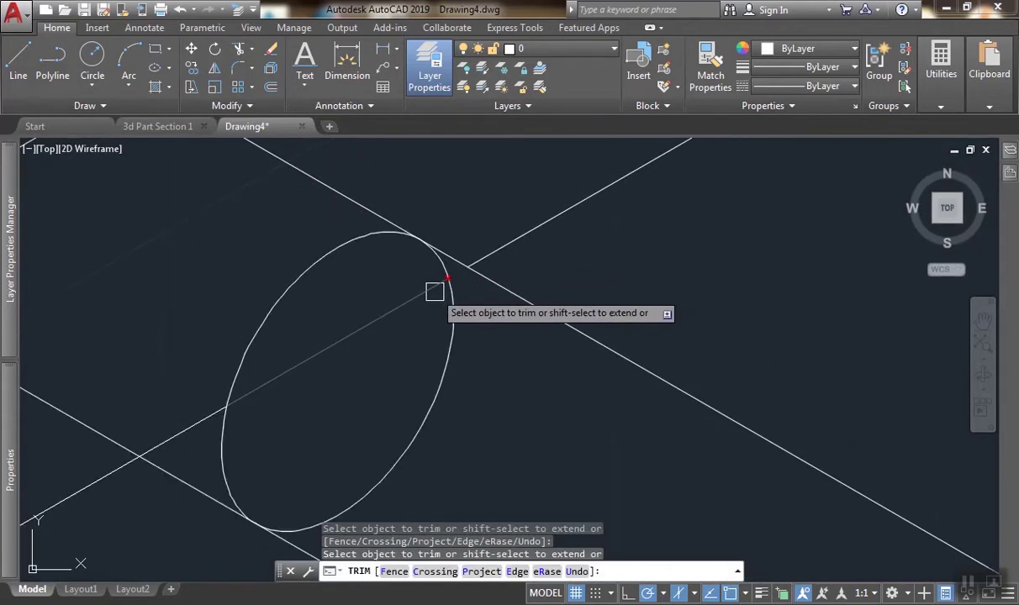
left_click(435, 291)
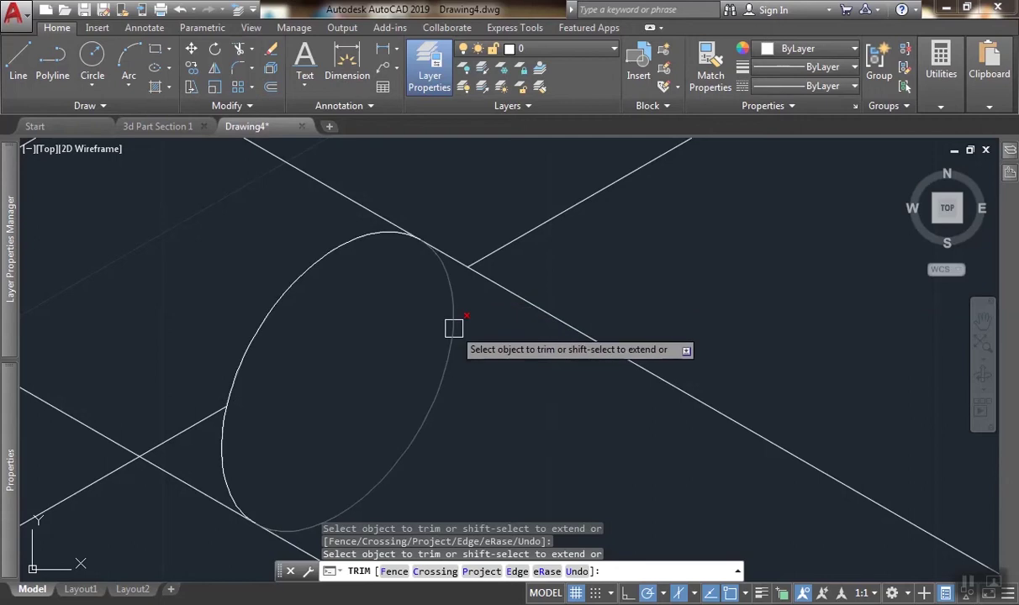
left_click(453, 328)
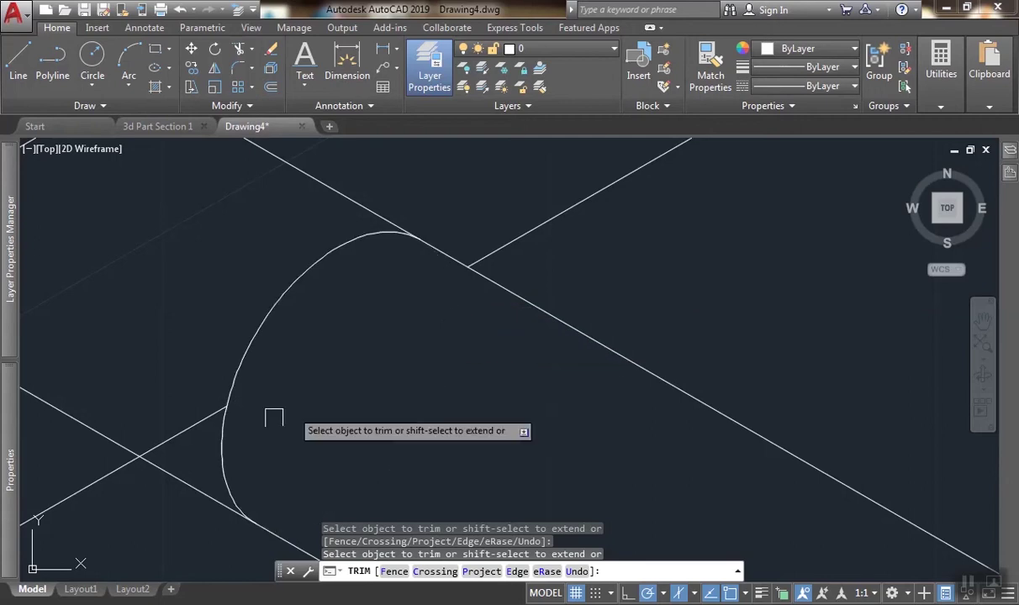
left_click(219, 453)
Trim the crossing bar's two edge segments that run between the sides of the first bar.
scroll(288, 432, "down", 3)
left_click(290, 397)
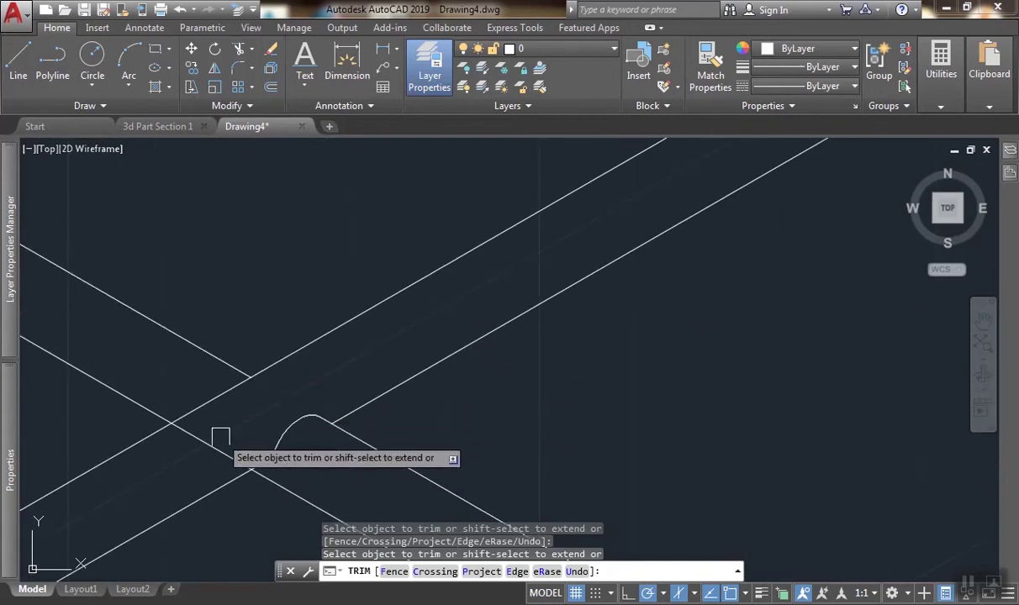
left_click(216, 437)
scroll(332, 232, "down", 2)
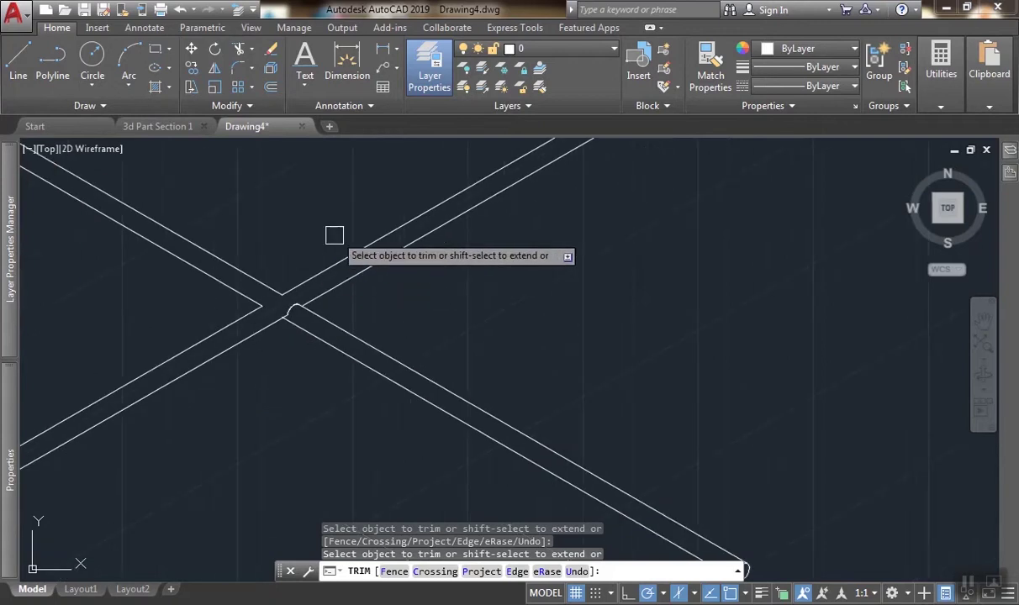
Undo the trim of the first bar's upper edge at the crossing and finish trimming.
scroll(321, 198, "down", 1)
scroll(280, 235, "up", 2)
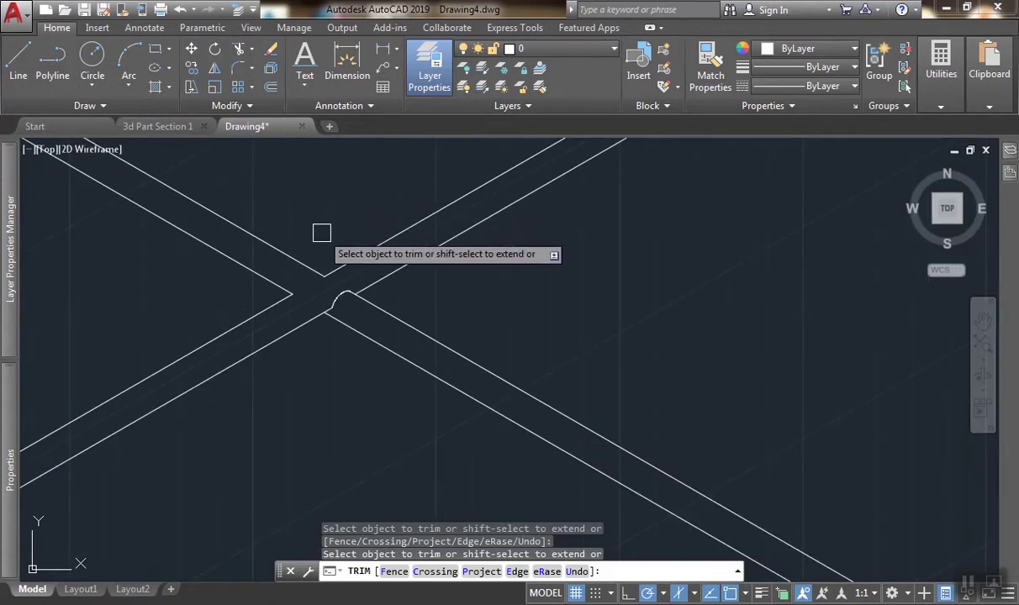
key("ctrl+z")
scroll(315, 254, "down", 2)
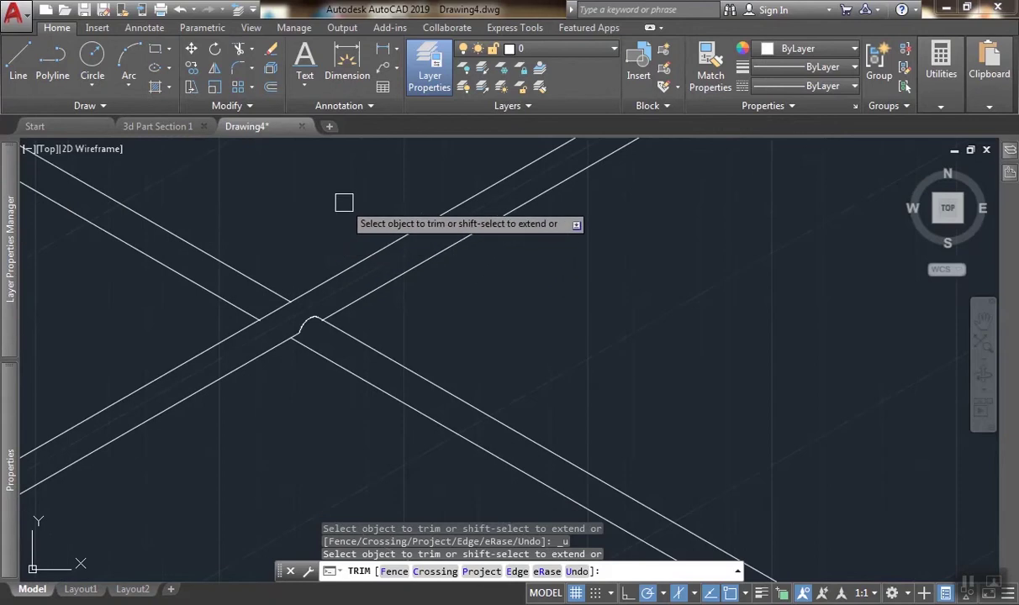
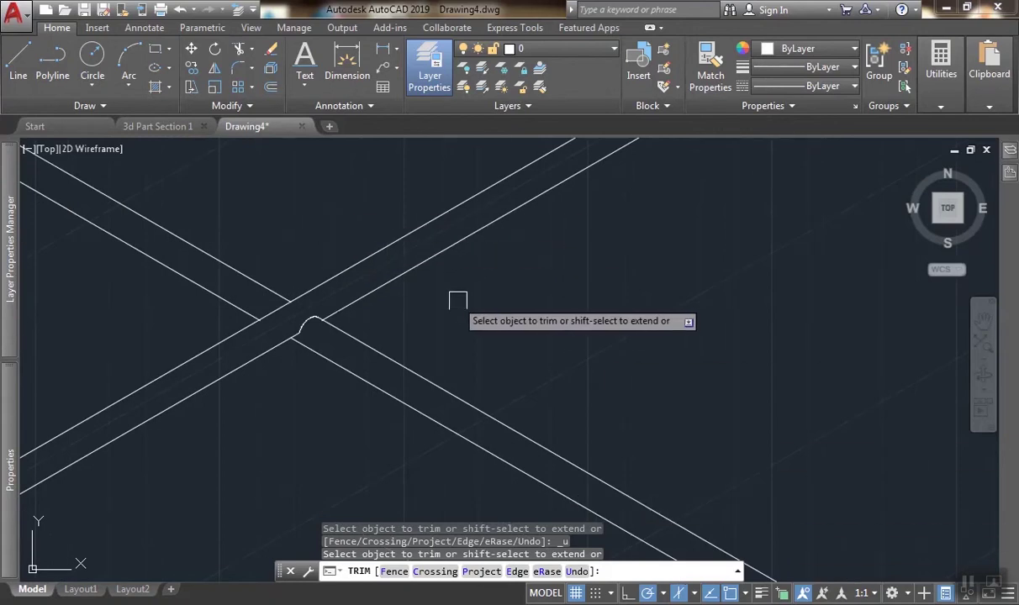
scroll(404, 326, "down", 3)
scroll(434, 323, "up", 3)
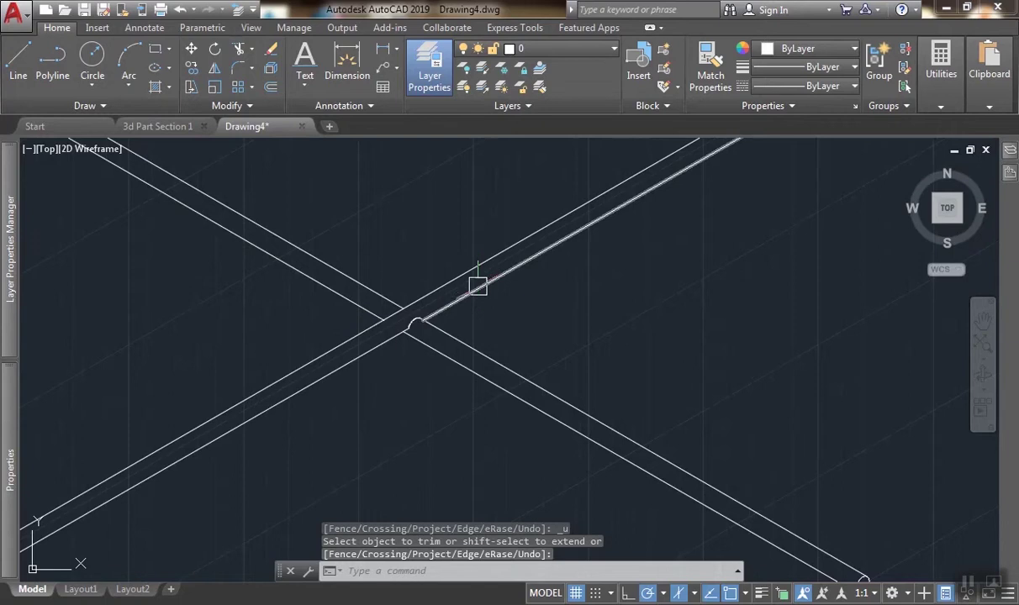
scroll(477, 286, "up", 3)
scroll(364, 326, "down", 3)
scroll(371, 304, "up", 3)
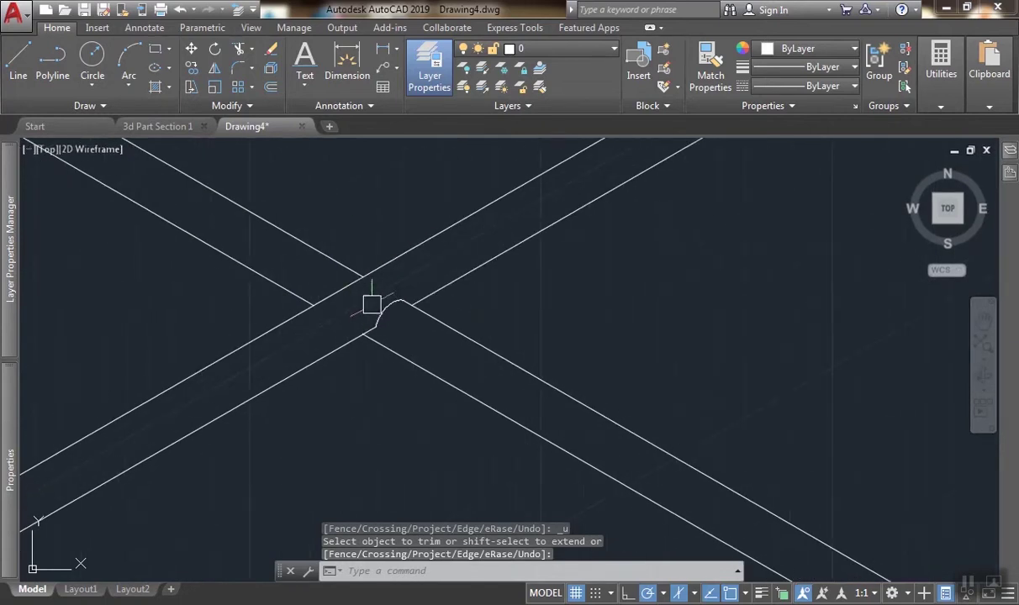
scroll(382, 315, "up", 2)
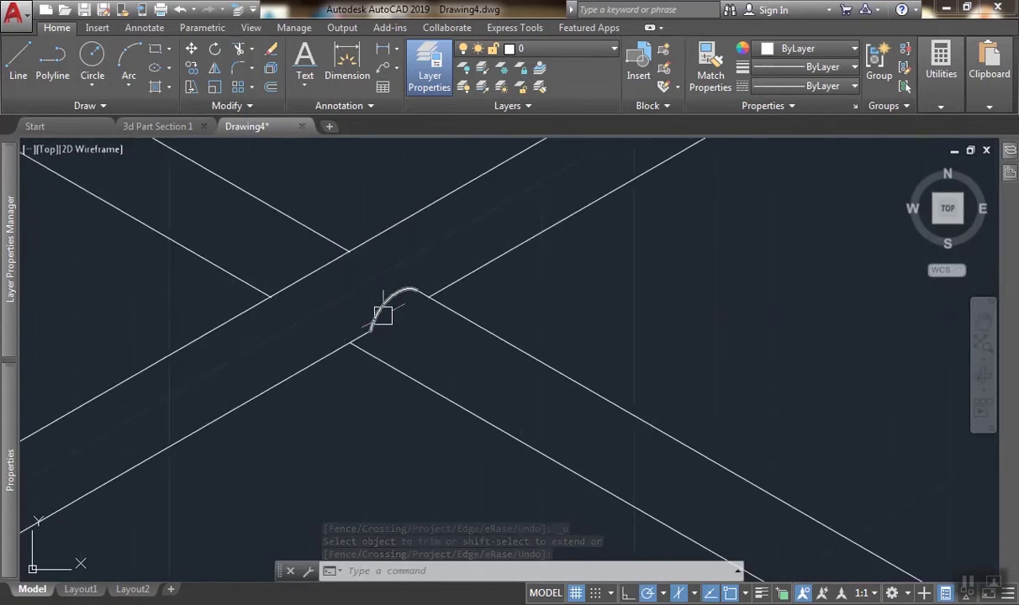
scroll(393, 325, "down", 4)
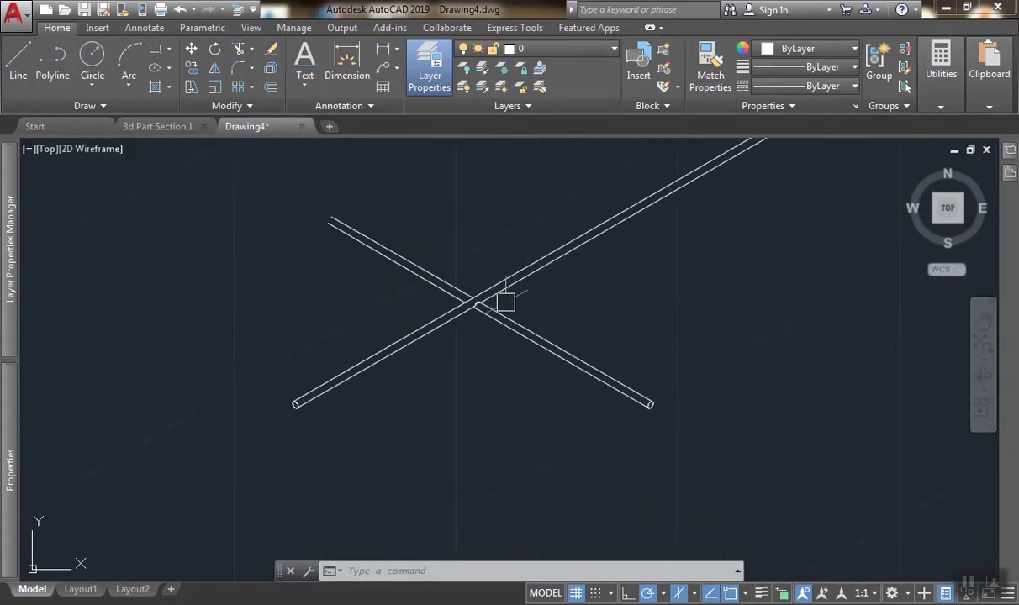
scroll(618, 360, "up", 2)
middle_click_drag(550, 330, 569, 371)
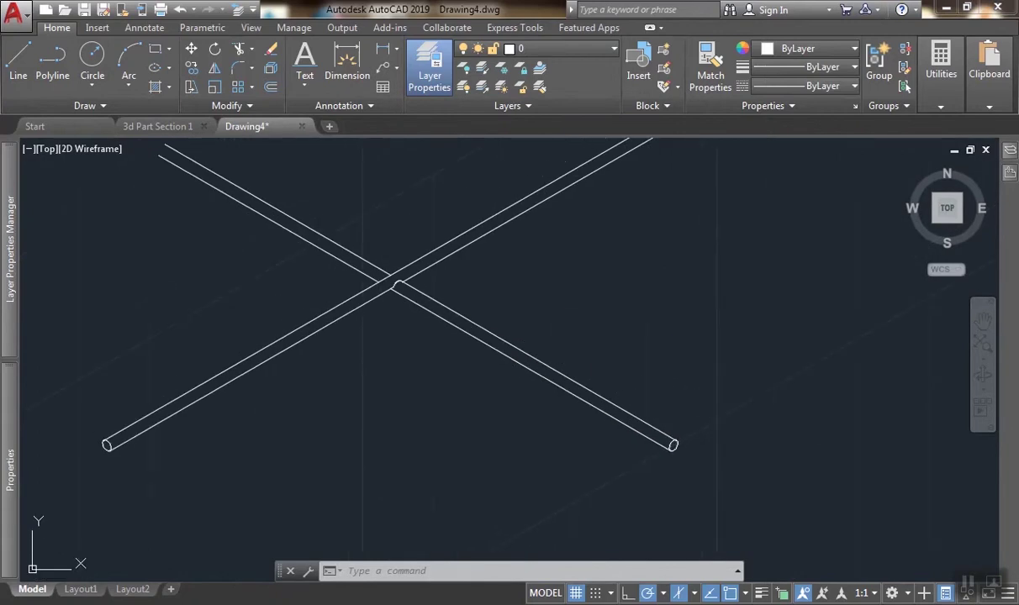
middle_click_drag(850, 523, 762, 486)
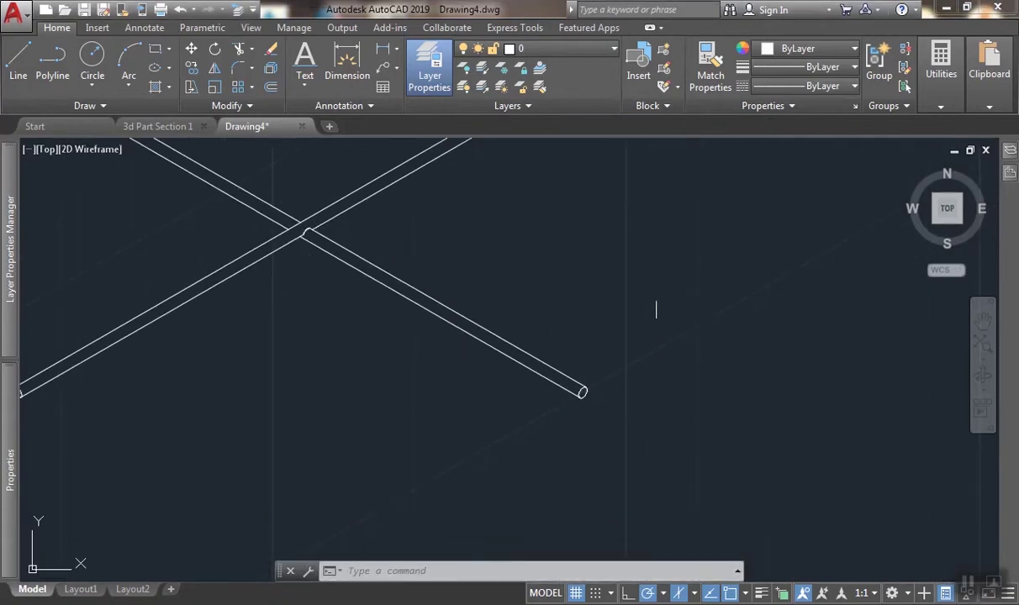
scroll(657, 311, "down", 3)
scroll(657, 314, "up", 3)
Copy the crossing bar's front half, with its end isocircle and overlap arc, 200 and 400 along the 30° direction.
middle_click_drag(485, 307, 353, 282)
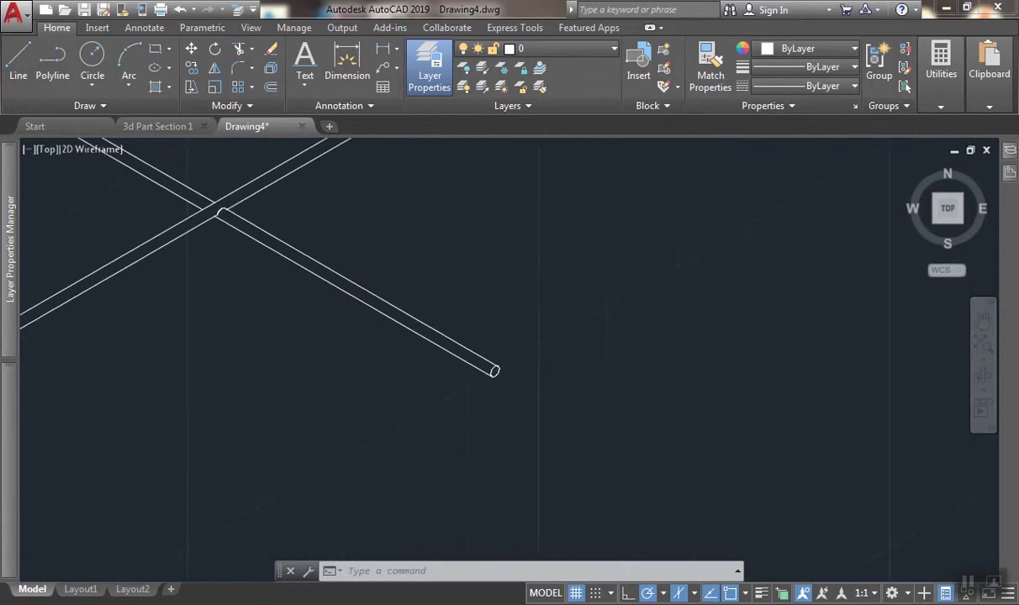
left_click(532, 443)
left_click(451, 312)
middle_click_drag(307, 240, 320, 317)
scroll(218, 340, "up", 2)
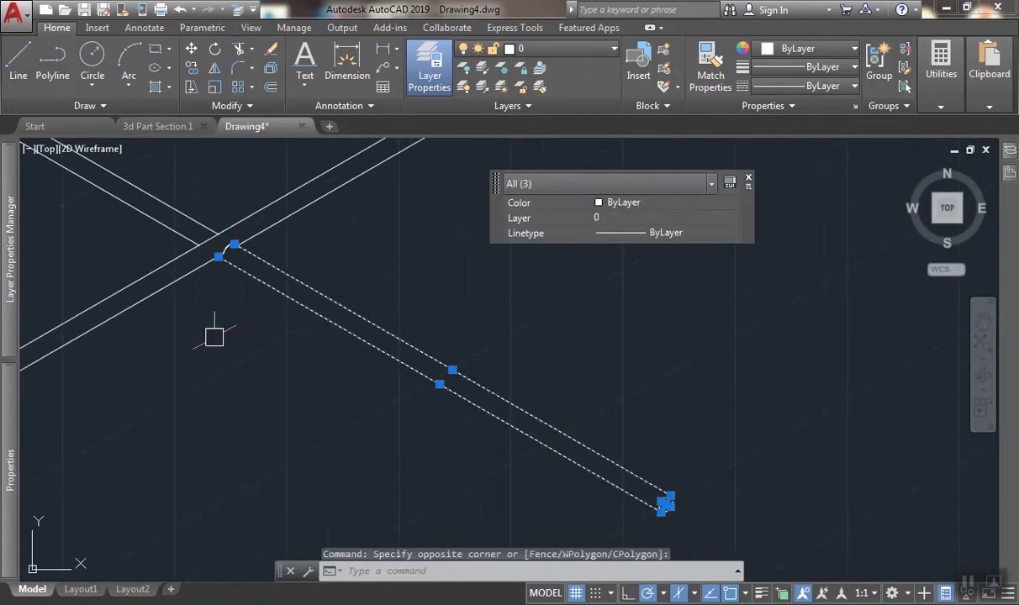
left_click(200, 352)
left_click(296, 195)
scroll(335, 307, "down", 4)
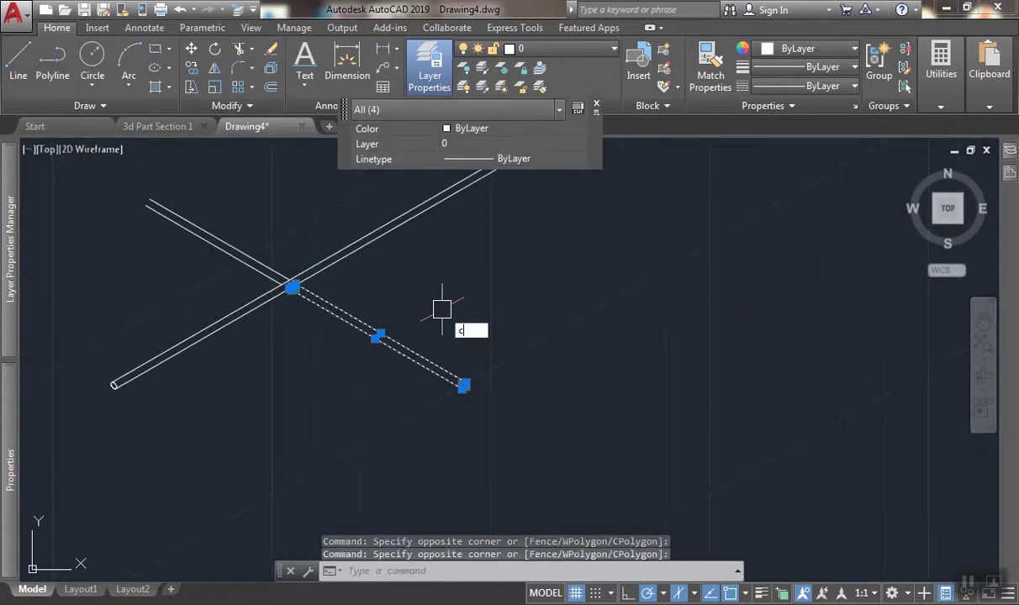
type("o")
key("Return")
scroll(364, 312, "up", 3)
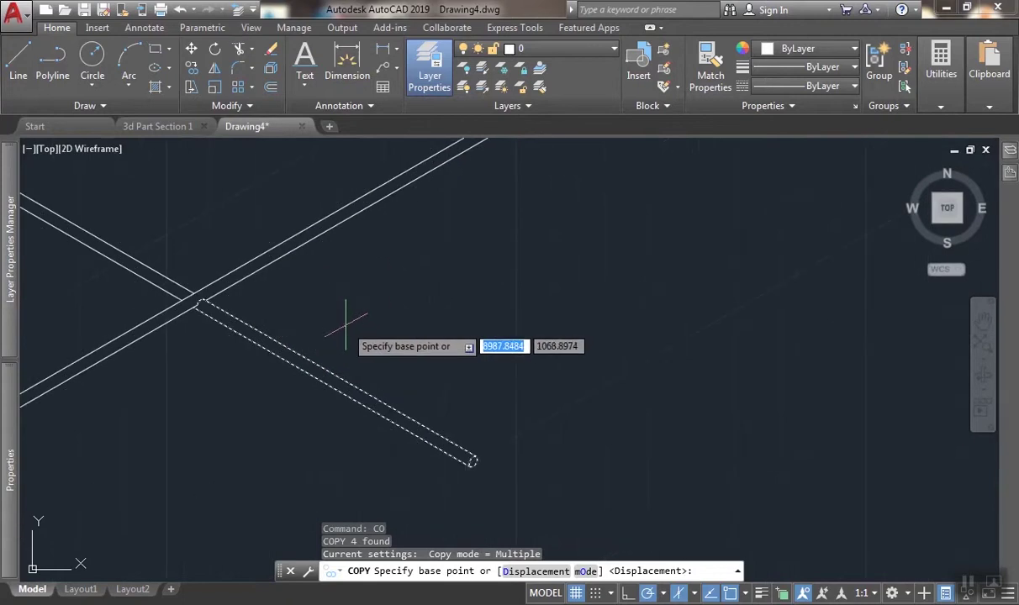
left_click(345, 325)
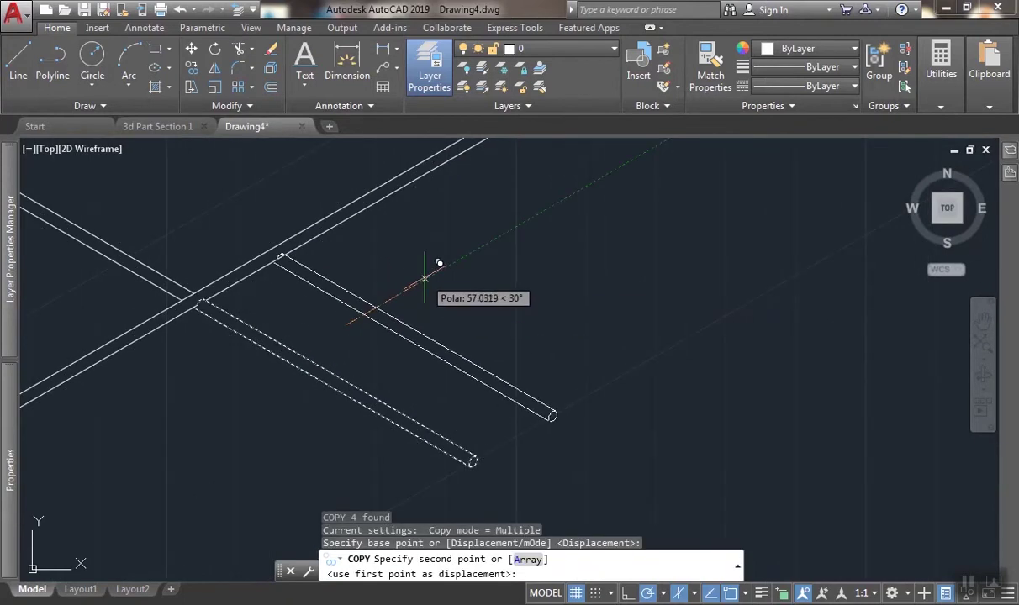
type("200")
key("Return")
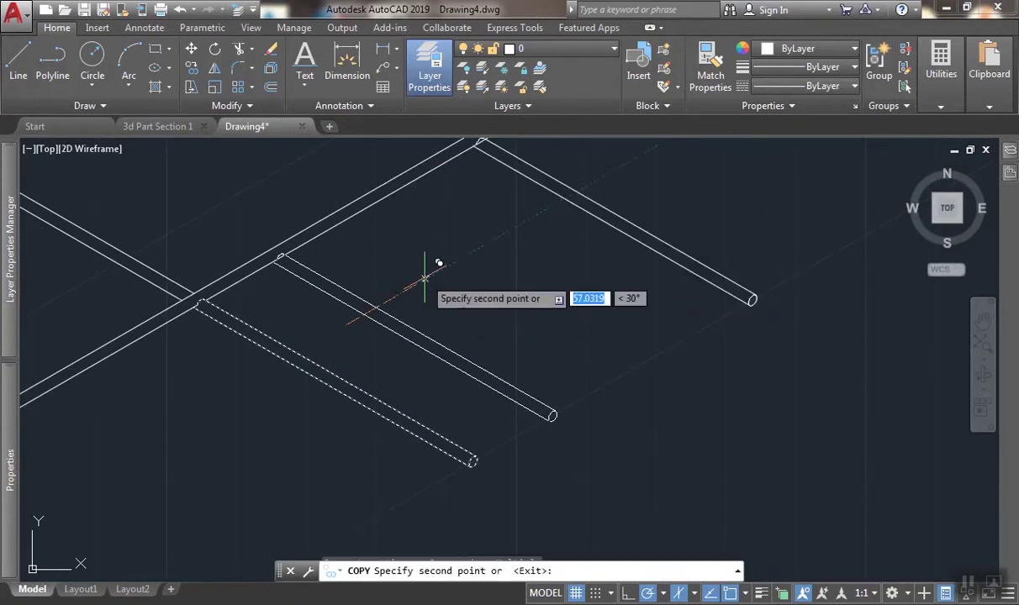
key("Return")
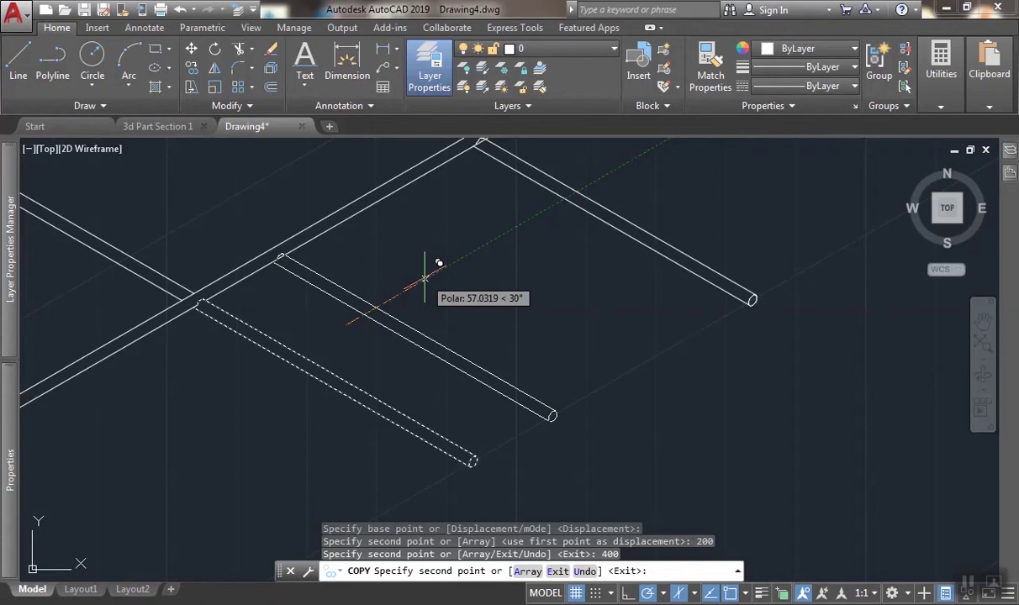
Place further copies of the half bar at 600, 800 and 1000 from the base point and finish copying.
type("600")
key("Return")
type("8")
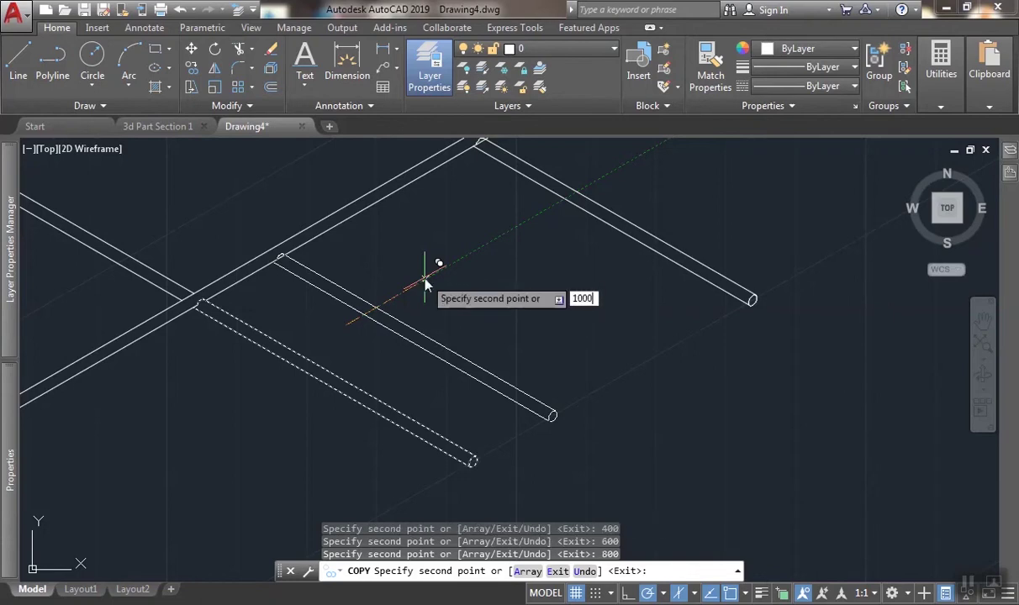
key("Return")
scroll(454, 303, "down", 5)
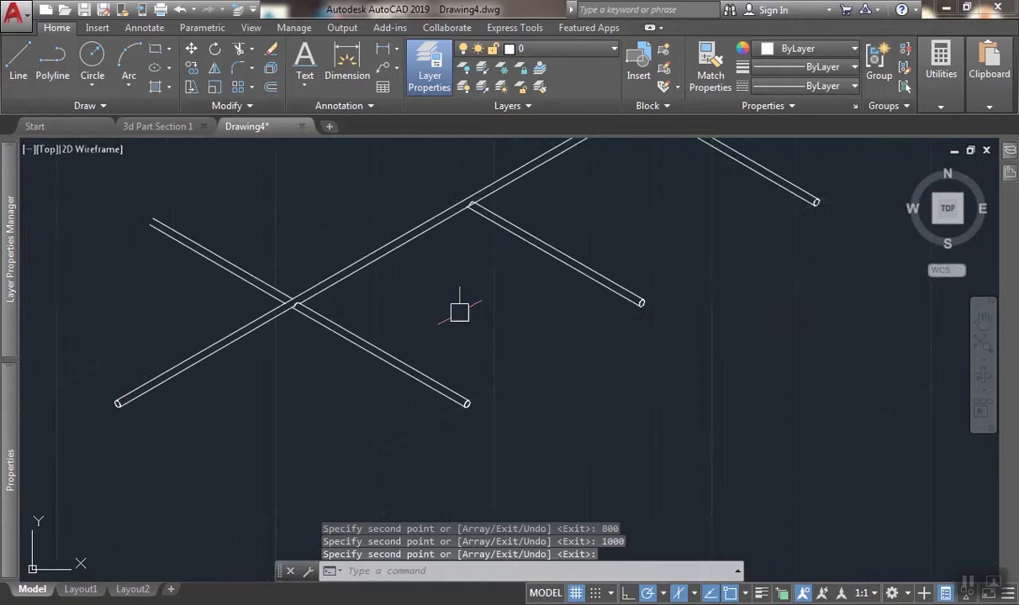
Examine the arc overlaps where the copied half bars meet the long bar, and their spacing along it.
scroll(579, 296, "up", 3)
scroll(563, 282, "up", 3)
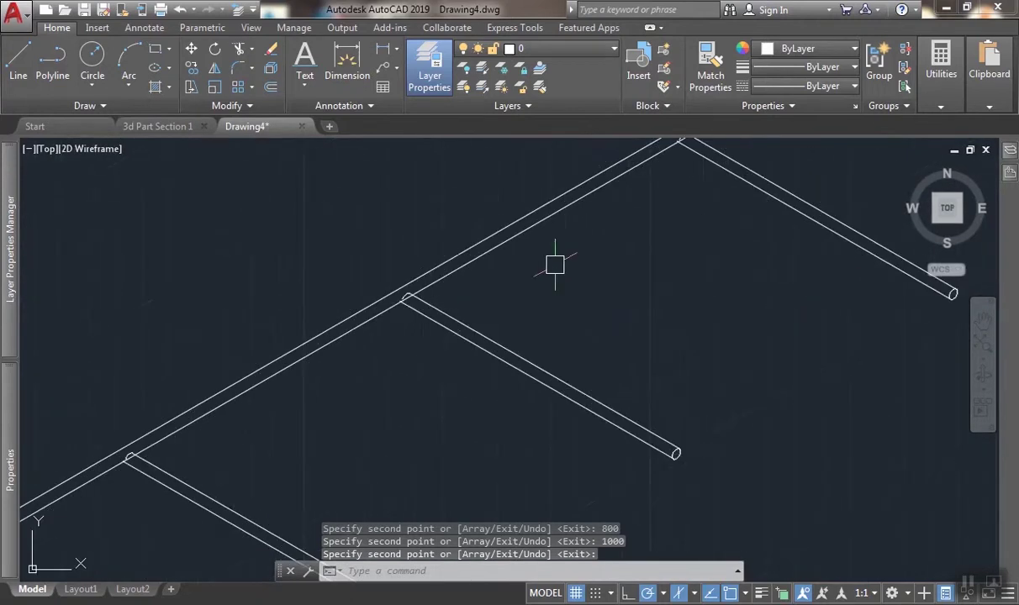
scroll(481, 275, "up", 2)
scroll(455, 330, "down", 4)
scroll(351, 358, "up", 5)
scroll(351, 357, "up", 5)
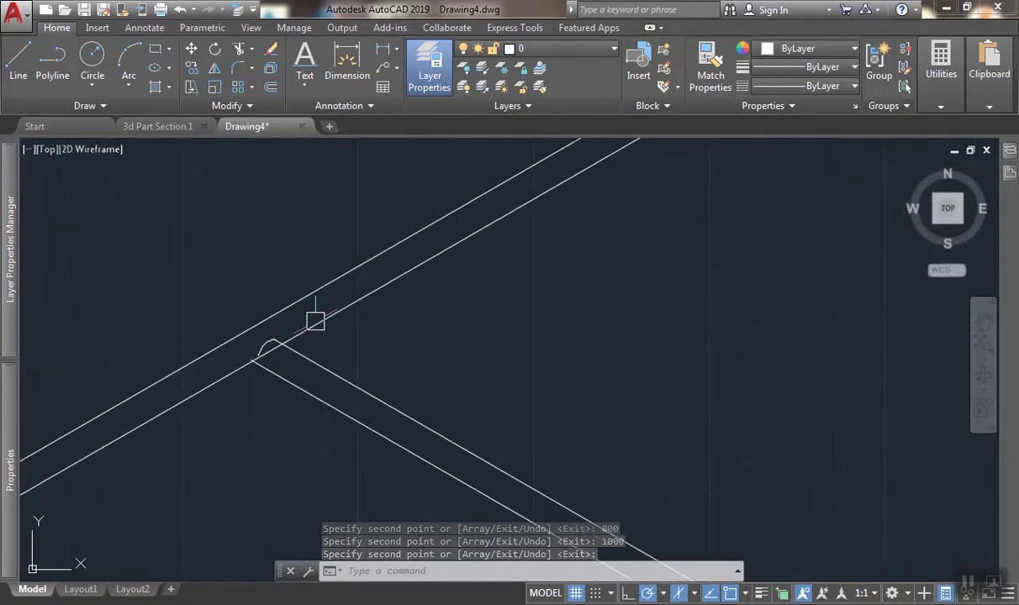
scroll(444, 346, "down", 2)
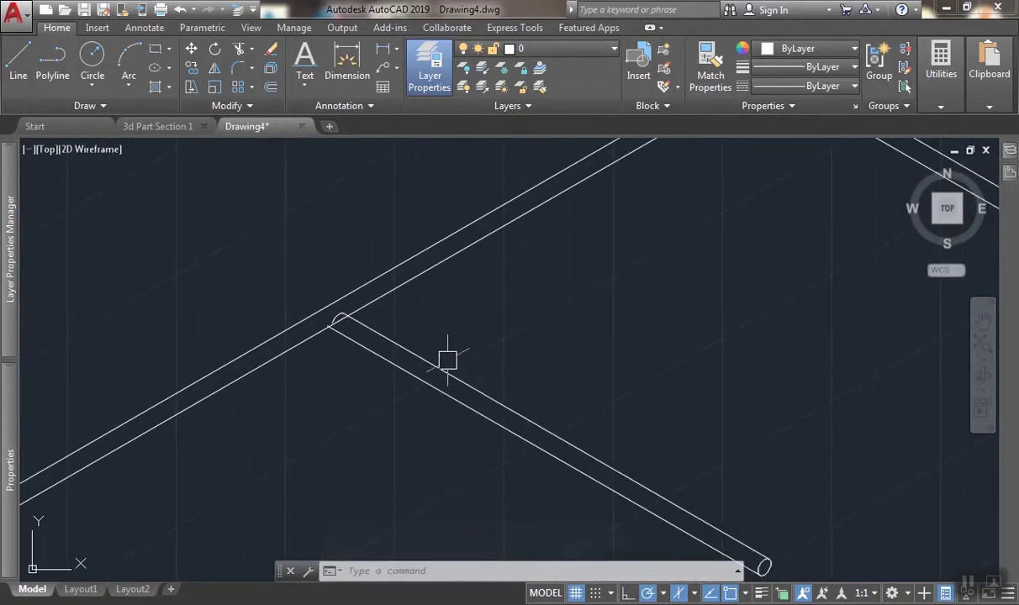
scroll(549, 272, "down", 5)
scroll(94, 532, "up", 5)
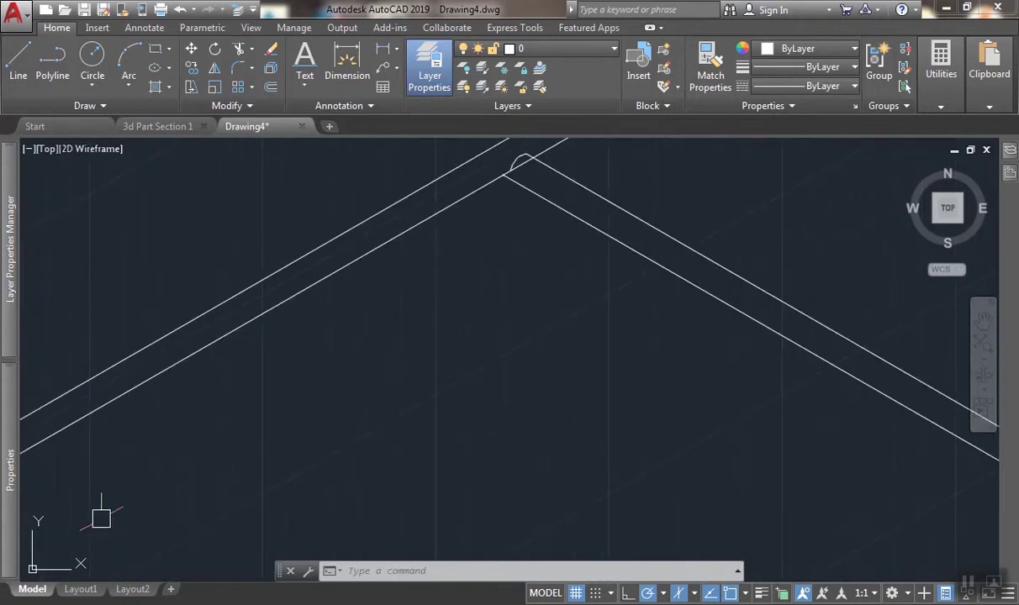
scroll(101, 518, "down", 1)
middle_click_drag(567, 256, 740, 331)
scroll(705, 352, "down", 8)
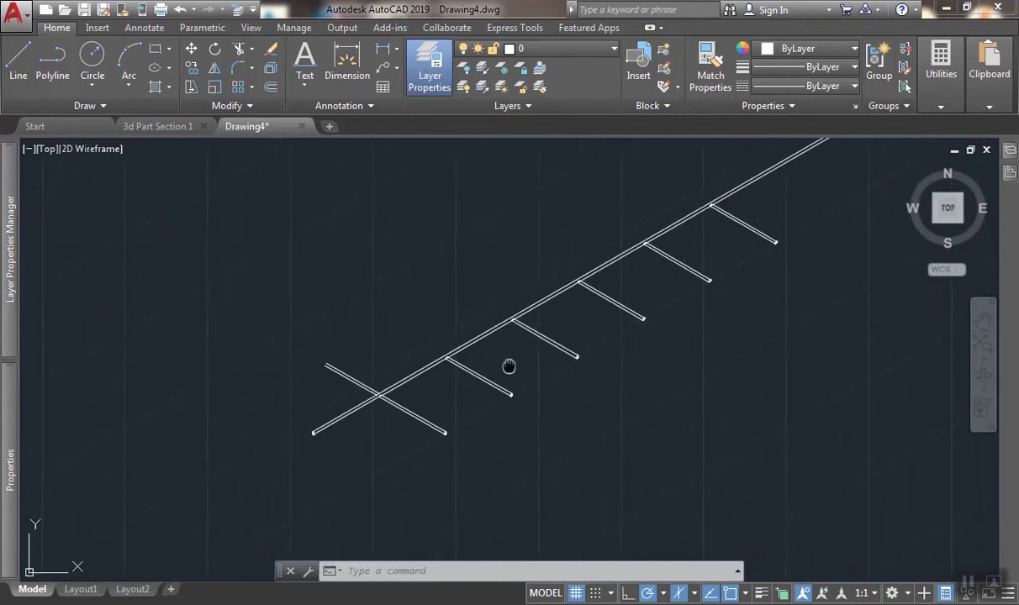
scroll(496, 368, "up", 5)
scroll(499, 372, "down", 7)
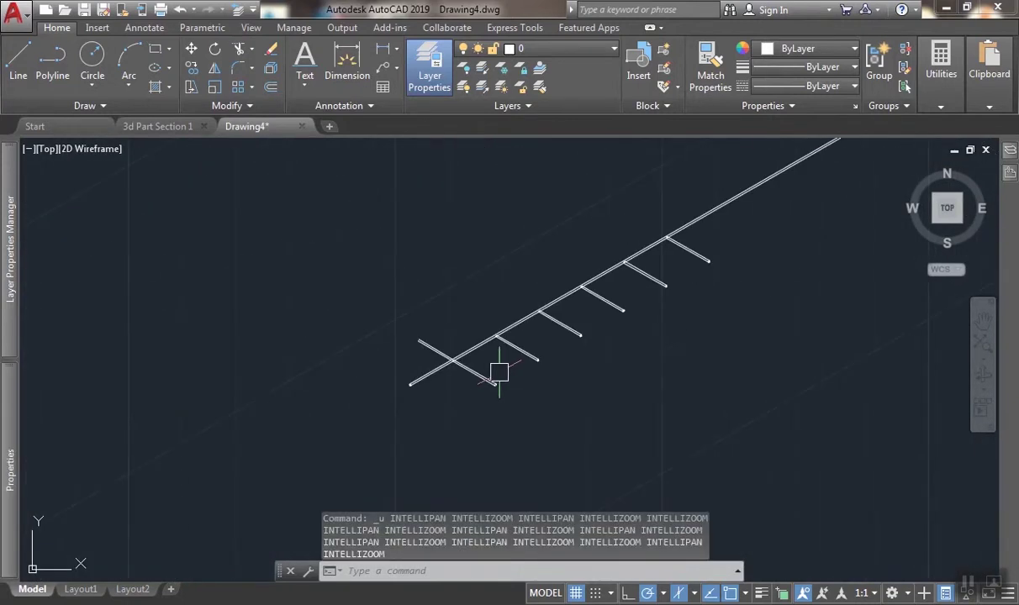
Undo the multiple copy of the crossing bar's front half.
key("ctrl+z")
key("ctrl+z")
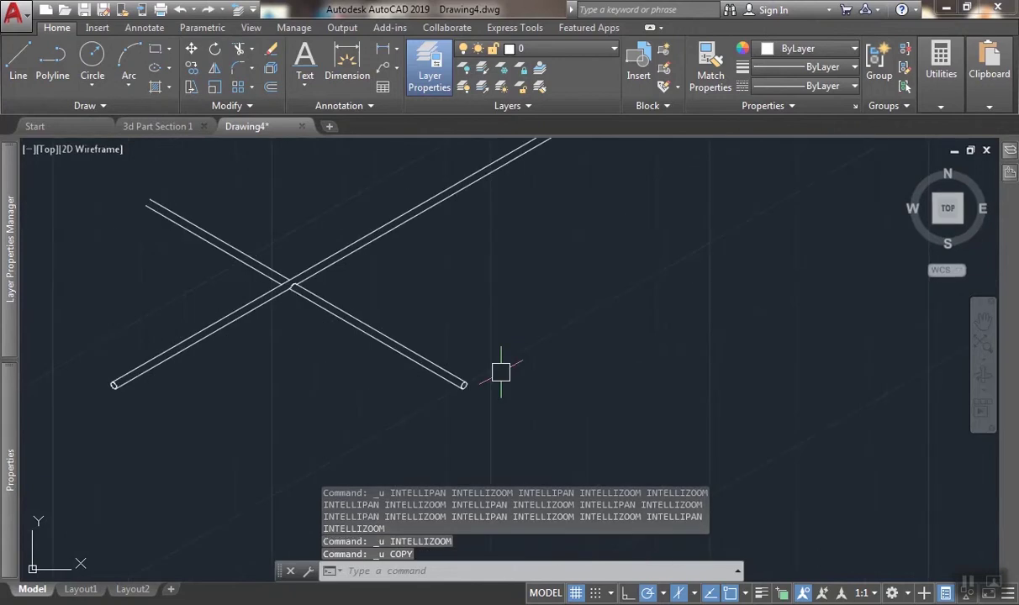
scroll(501, 371, "down", 6)
scroll(501, 369, "up", 8)
Copy the crossing bar's front half with its isocircle and arc 200 along the 30° direction, using a base point on the long bar's lower edge.
left_click(516, 400)
left_click(387, 296)
scroll(193, 215, "up", 2)
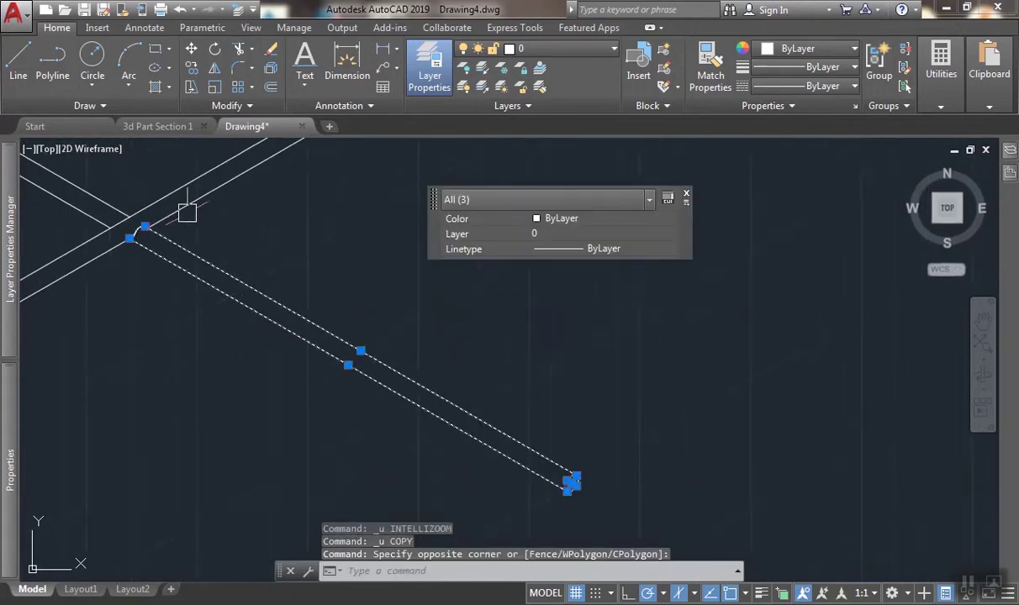
scroll(146, 248, "up", 2)
middle_click_drag(146, 248, 232, 327)
left_click(166, 322)
left_click(257, 256)
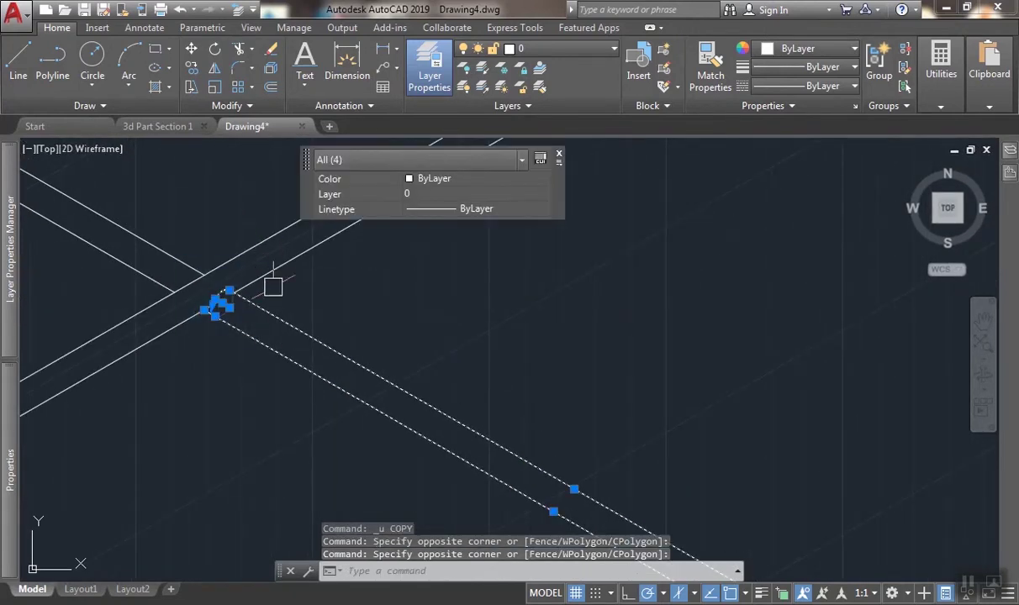
type("co")
key("Return")
scroll(252, 285, "up", 4)
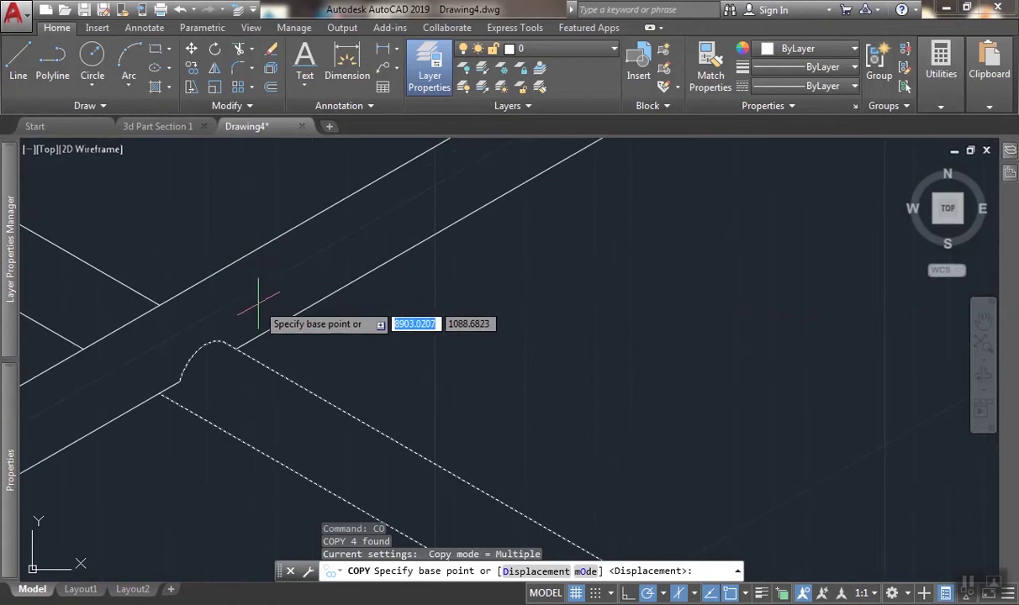
left_click(269, 328)
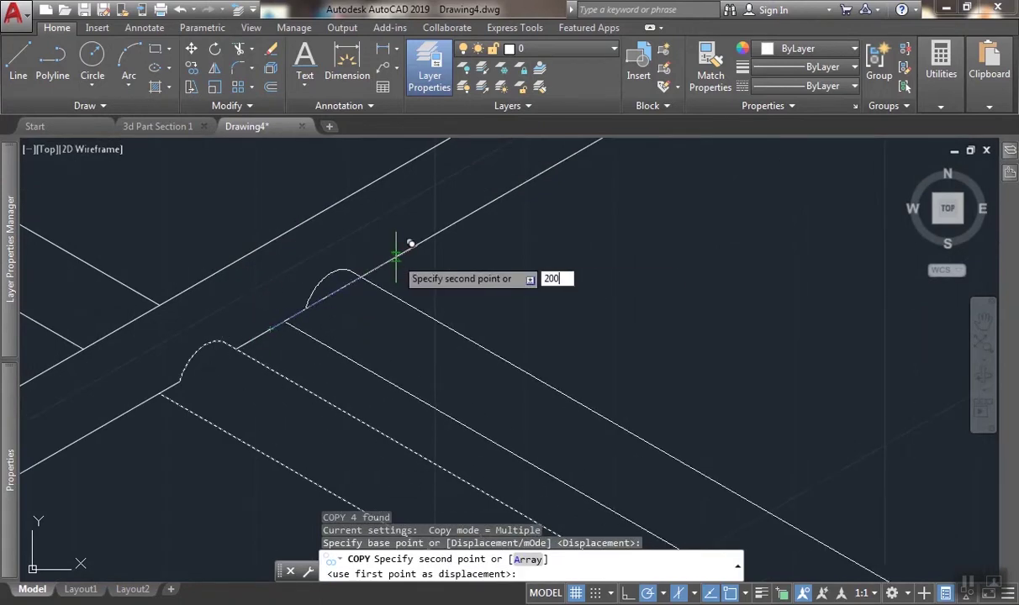
key("Return")
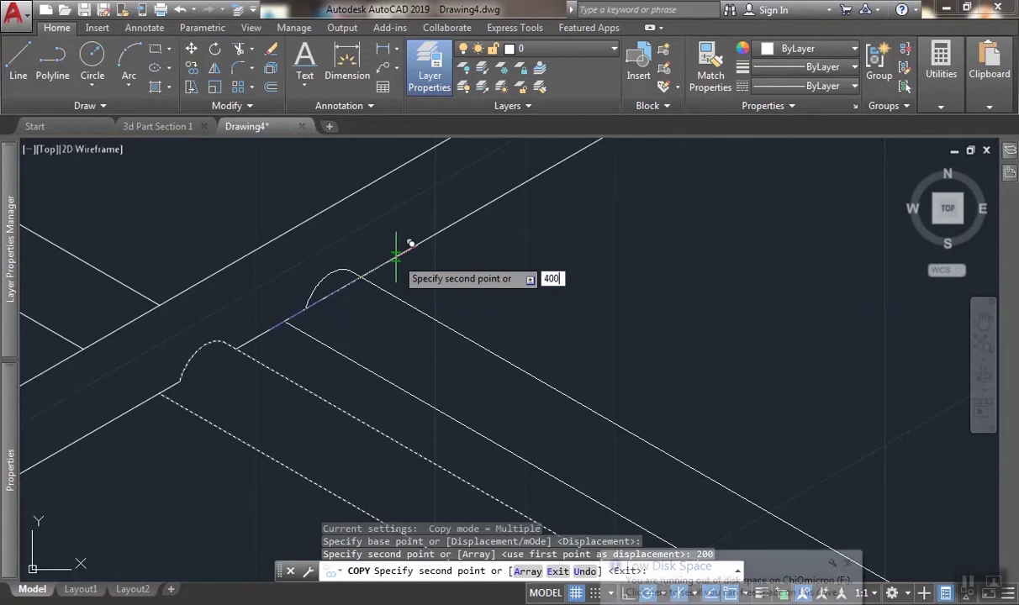
Place further copies of the half bar at 400, 600, 800 and 1000 along the long bar and finish copying.
type("600")
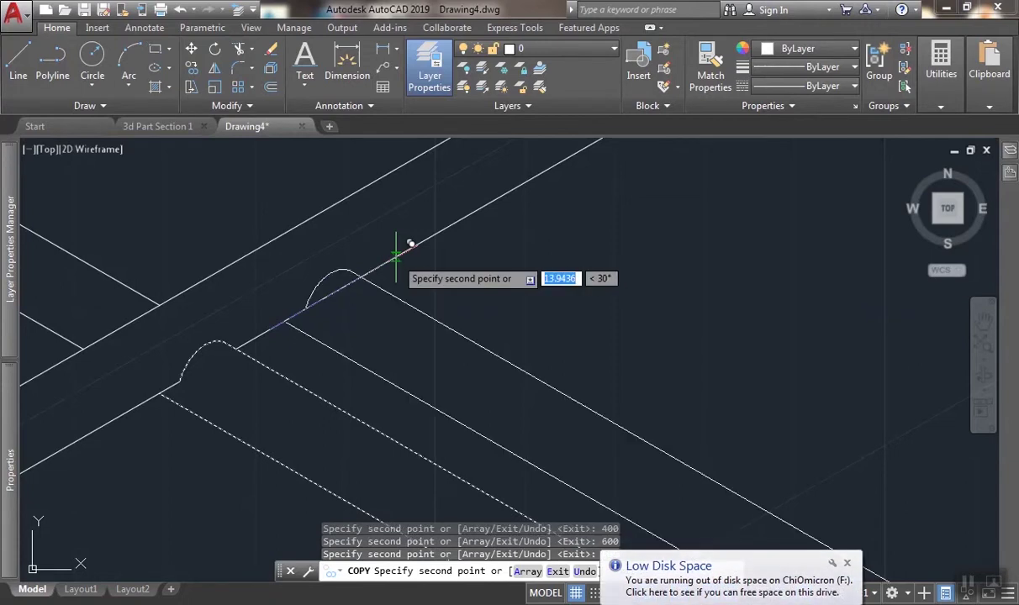
key("Return")
type("1000")
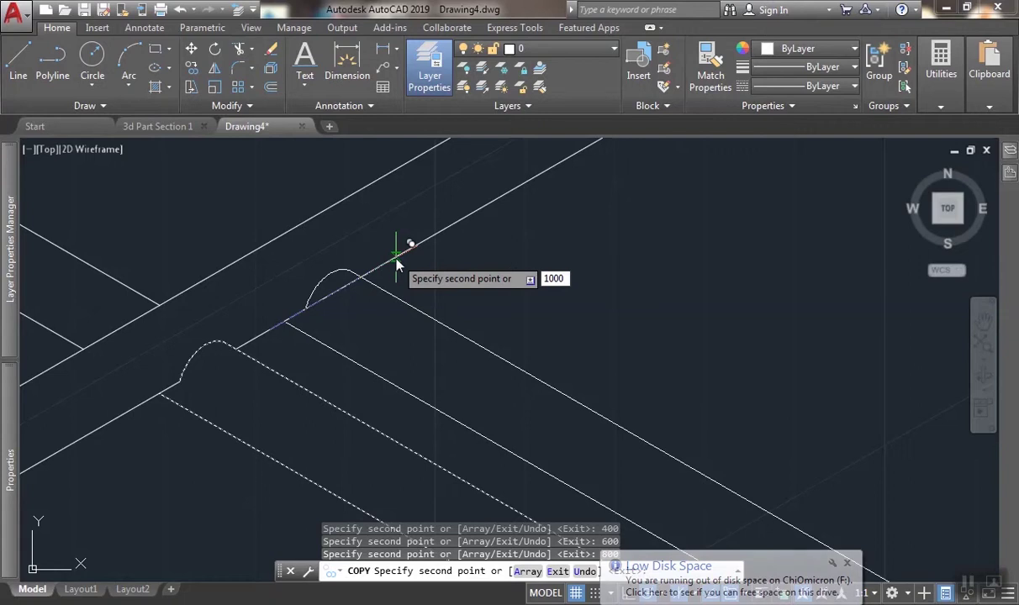
key("Return")
scroll(396, 257, "down", 5)
key("Return")
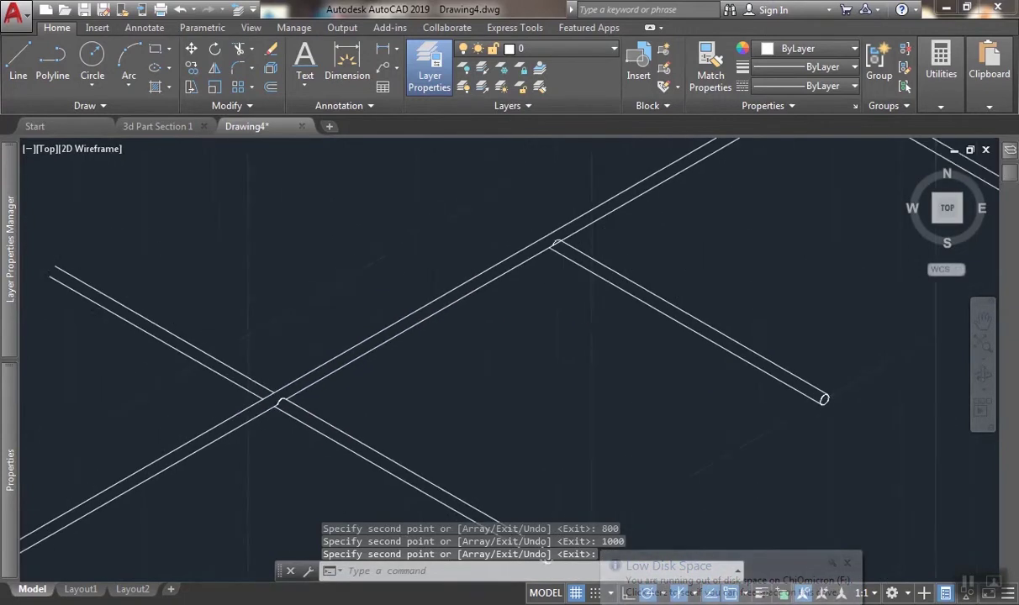
Trim the long bar's lower edge beneath the overlap arc of the farthest copied bar.
scroll(470, 243, "up", 5)
scroll(507, 250, "down", 8)
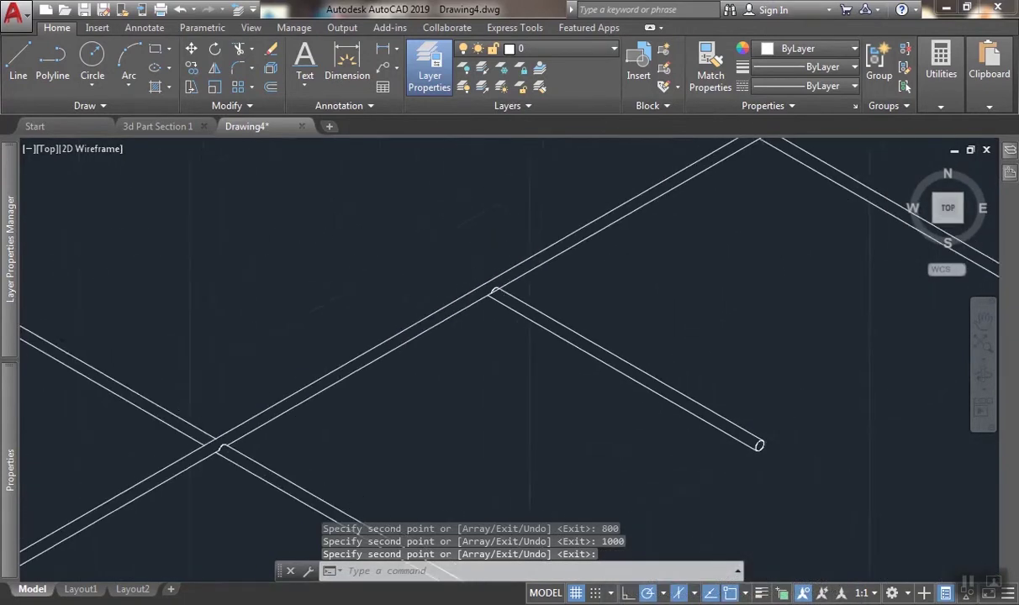
scroll(607, 299, "up", 2)
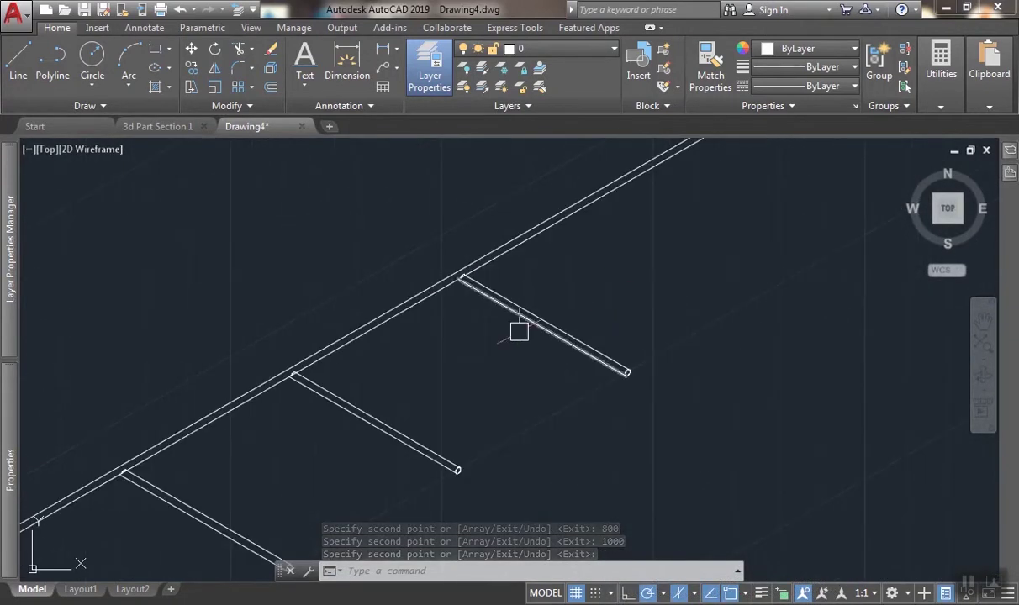
scroll(512, 236, "up", 5)
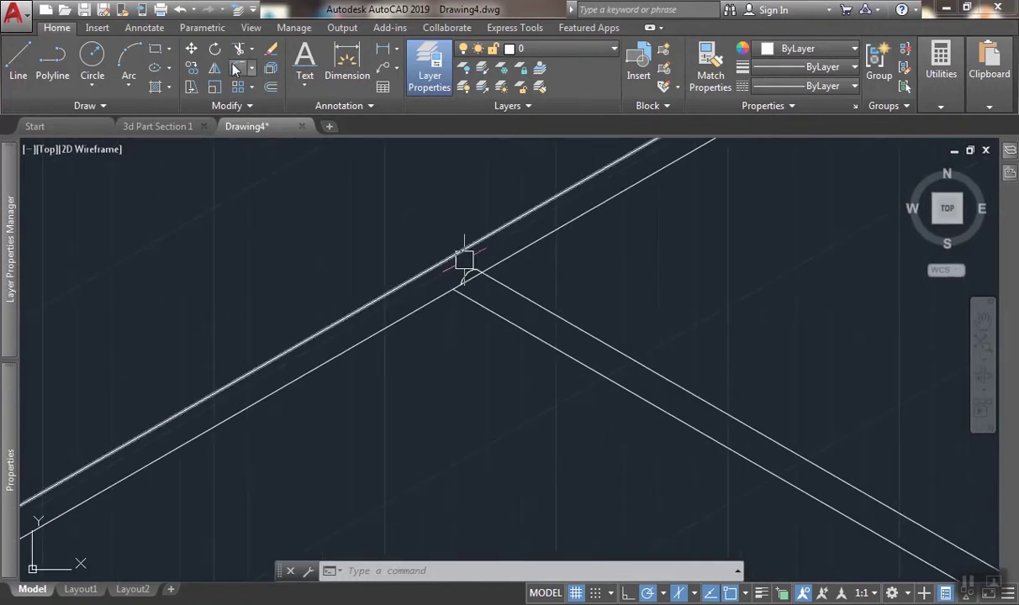
left_click(238, 50)
scroll(485, 281, "up", 5)
key("Return")
scroll(481, 265, "up", 2)
left_click(414, 253)
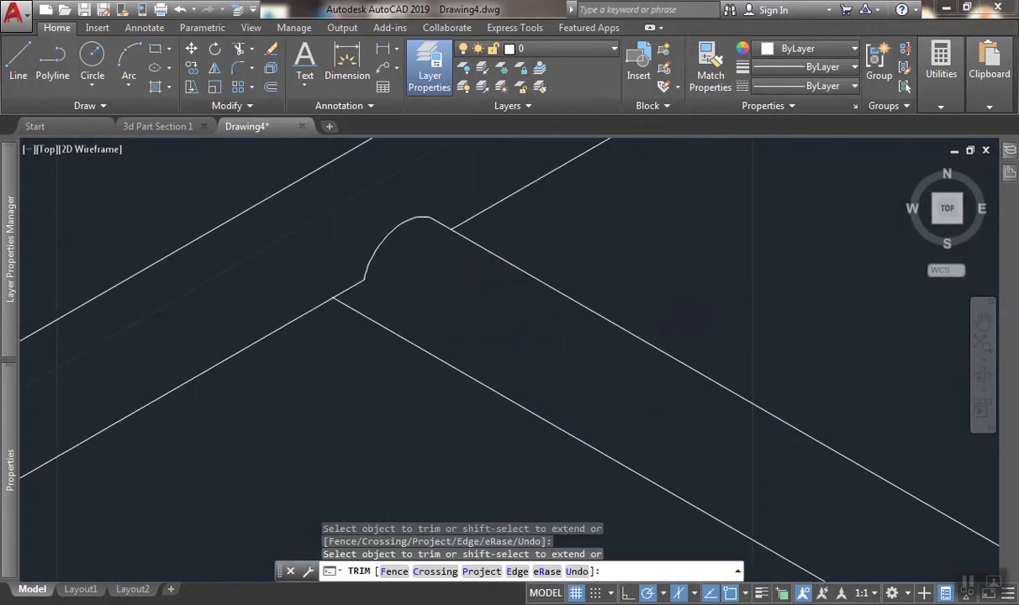
Trim the long bar's lower edge beneath the overlap arc of the second-farthest copied bar.
scroll(497, 275, "down", 7)
middle_click_drag(149, 492, 405, 370)
scroll(404, 371, "down", 5)
scroll(260, 465, "up", 7)
scroll(256, 396, "up", 4)
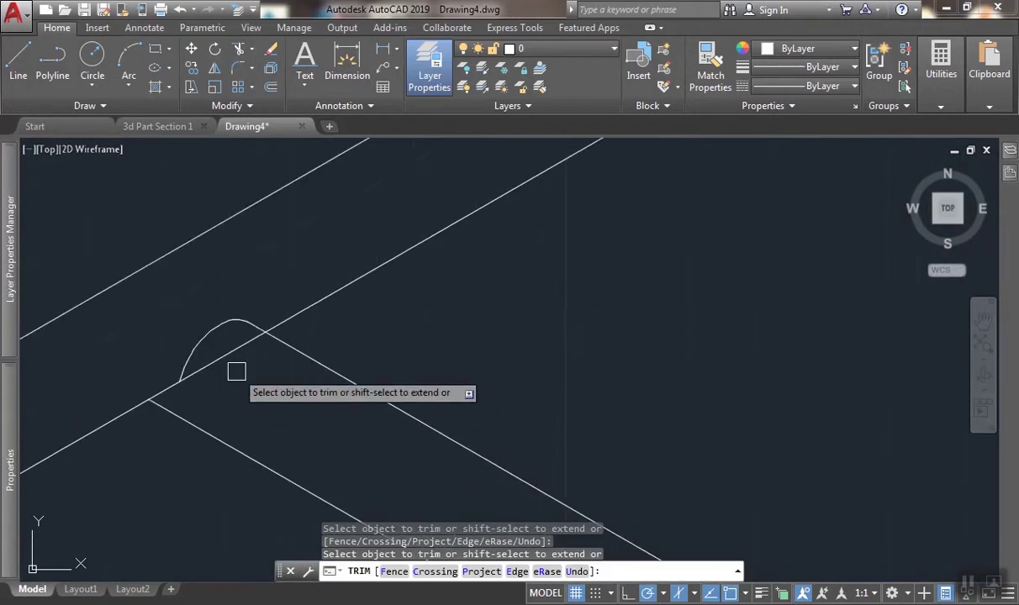
left_click(225, 356)
Trim the long bar's lower edge beneath the overlap arcs of the next two copied bars, working back towards the original crossing.
scroll(370, 413, "down", 6)
middle_click_drag(370, 412, 789, 265)
scroll(428, 482, "down", 1)
middle_click_drag(428, 481, 517, 402)
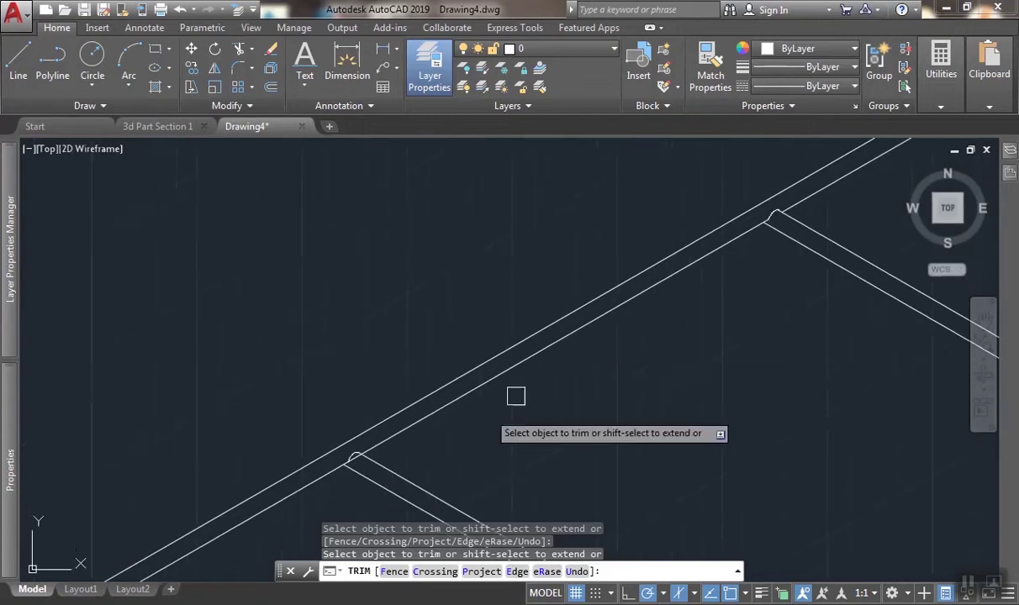
scroll(350, 484, "up", 1)
middle_click_drag(350, 484, 421, 391)
scroll(416, 325, "down", 5)
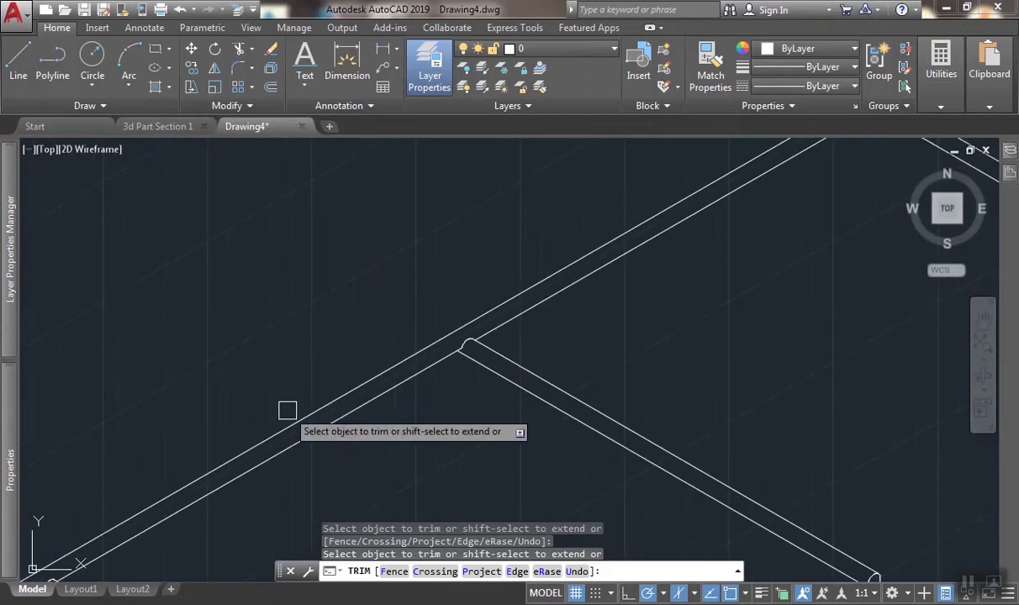
middle_click_drag(528, 389, 628, 306)
scroll(679, 331, "down", 2)
scroll(542, 359, "up", 2)
scroll(555, 345, "up", 5)
left_click(643, 362)
scroll(643, 362, "down", 3)
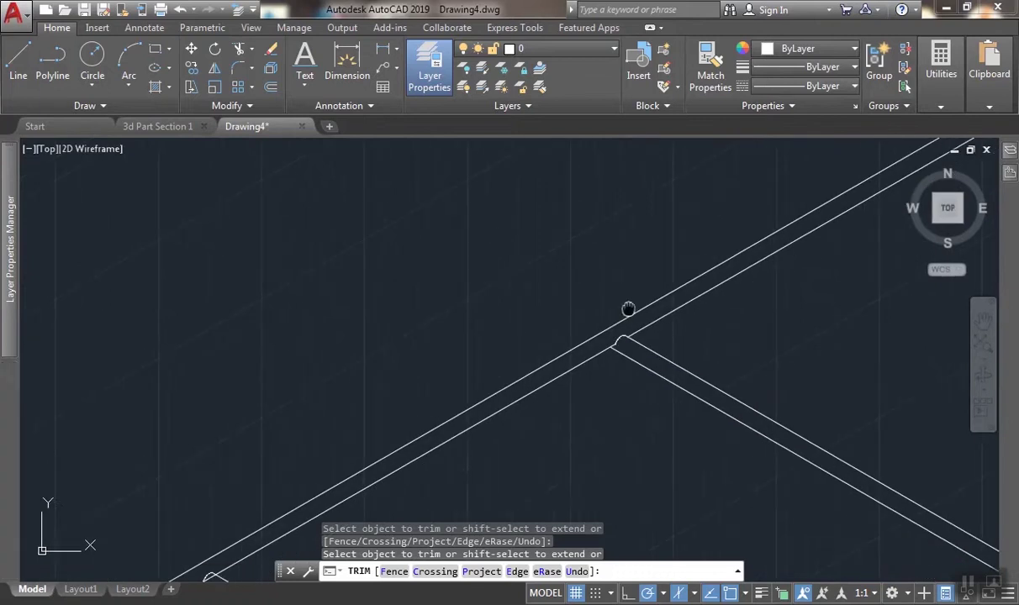
Trim the long bar's lower edge beneath the overlap arc of the copied bar nearest the original crossing and finish trimming.
scroll(408, 424, "up", 5)
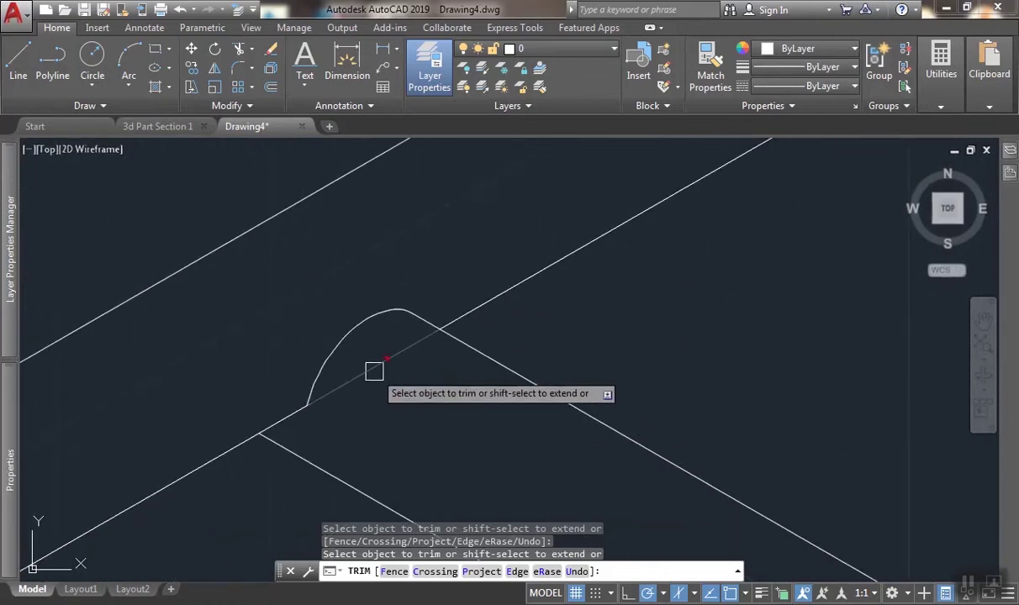
middle_click_drag(375, 368, 422, 372)
scroll(421, 372, "down", 8)
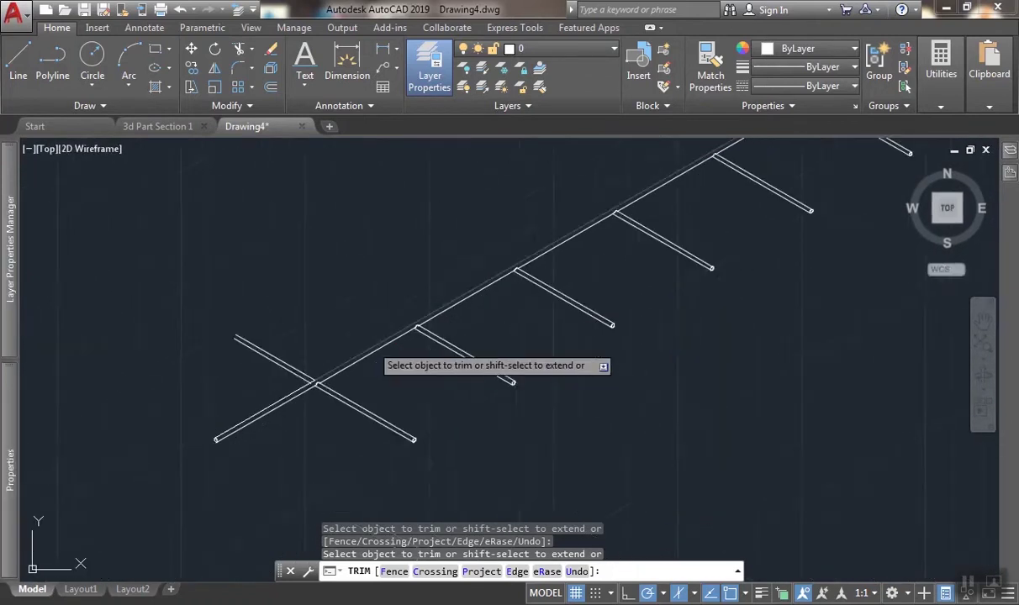
key("Return")
middle_click_drag(632, 246, 578, 269)
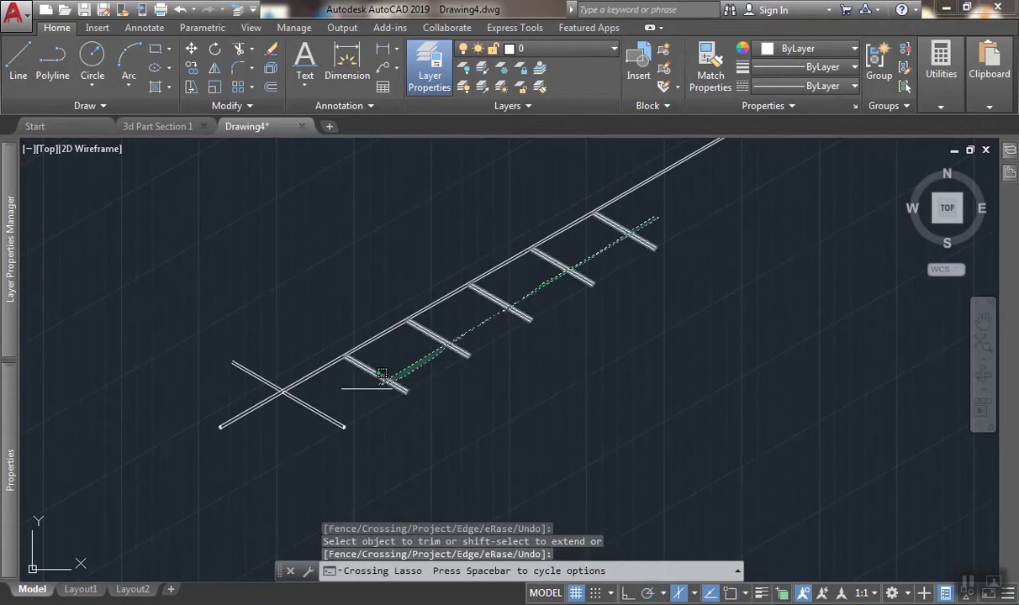
left_click_drag(382, 374, 291, 425)
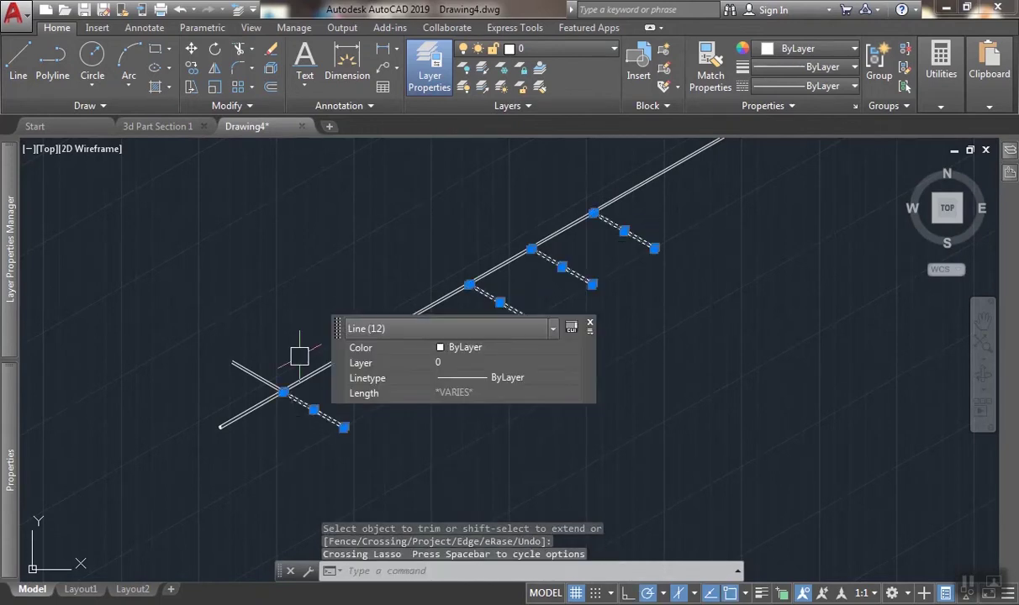
scroll(277, 375, "up", 2)
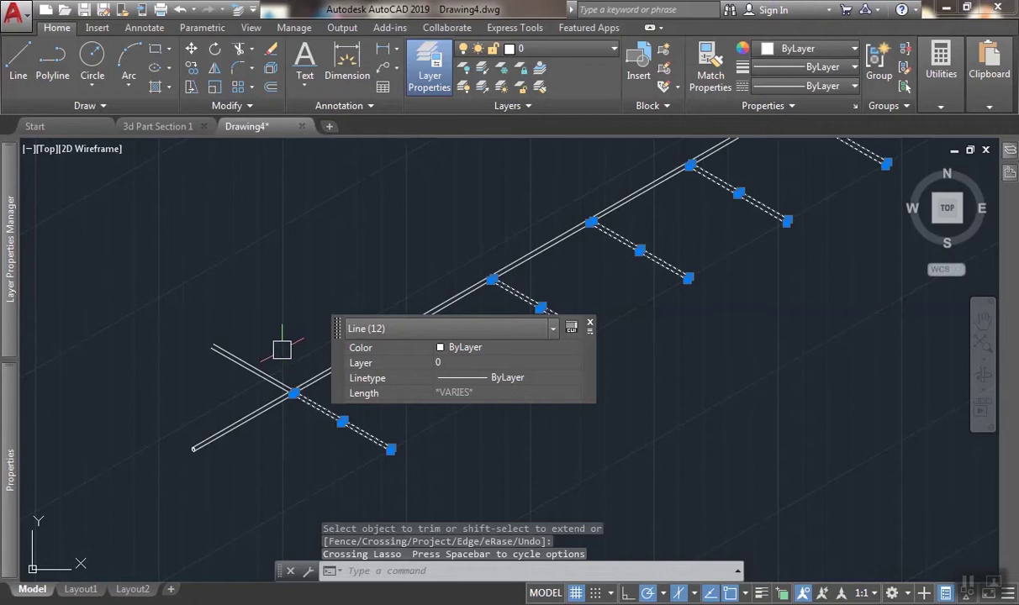
key("Escape")
Erase the two edge lines of the original cross bar that extend beyond the long bar's upper side.
left_click(235, 345)
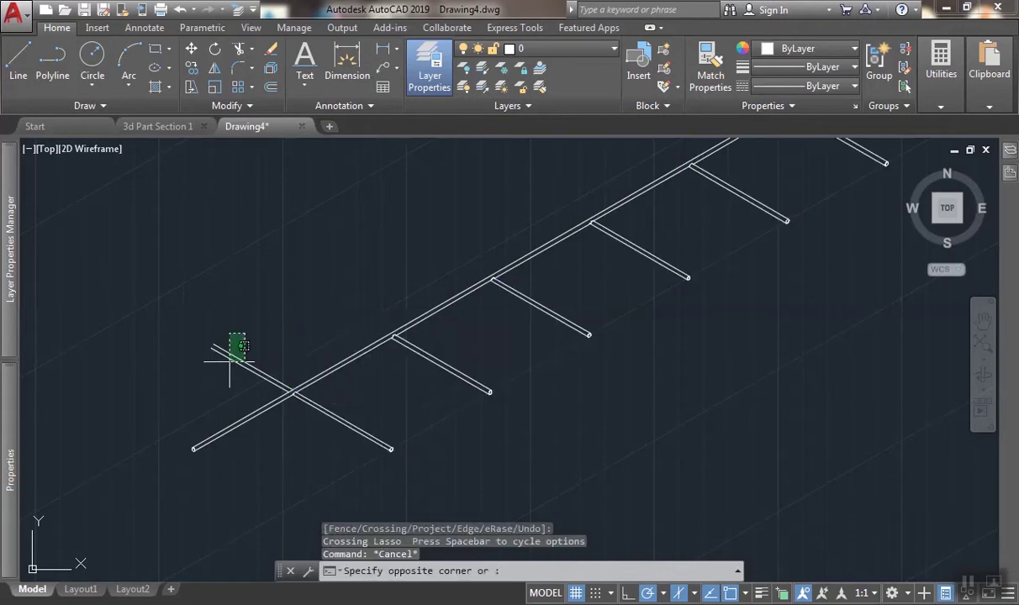
left_click(195, 396)
key("Return")
scroll(471, 348, "down", 4)
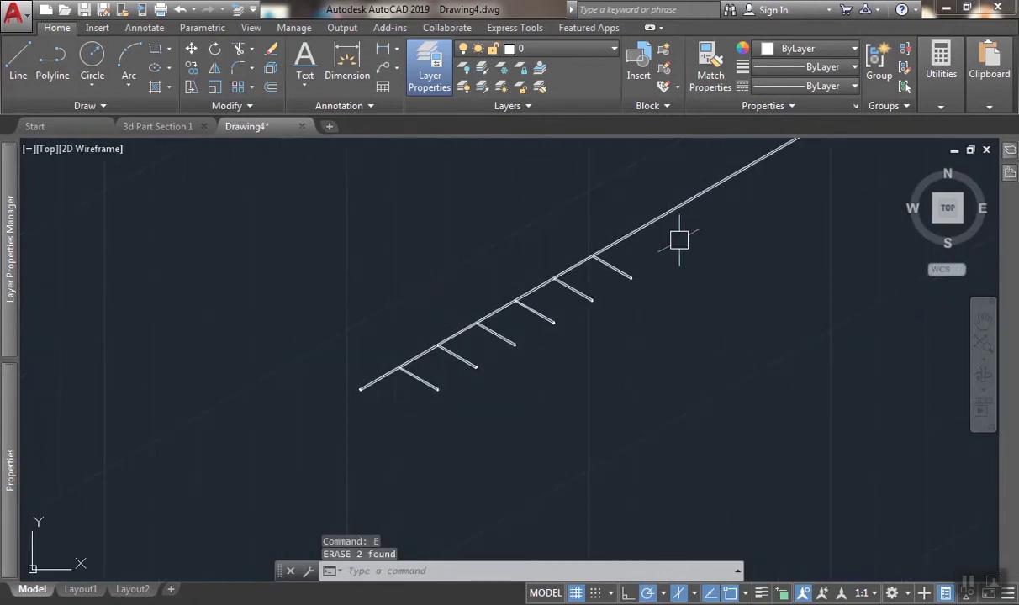
left_click_drag(632, 249, 502, 317)
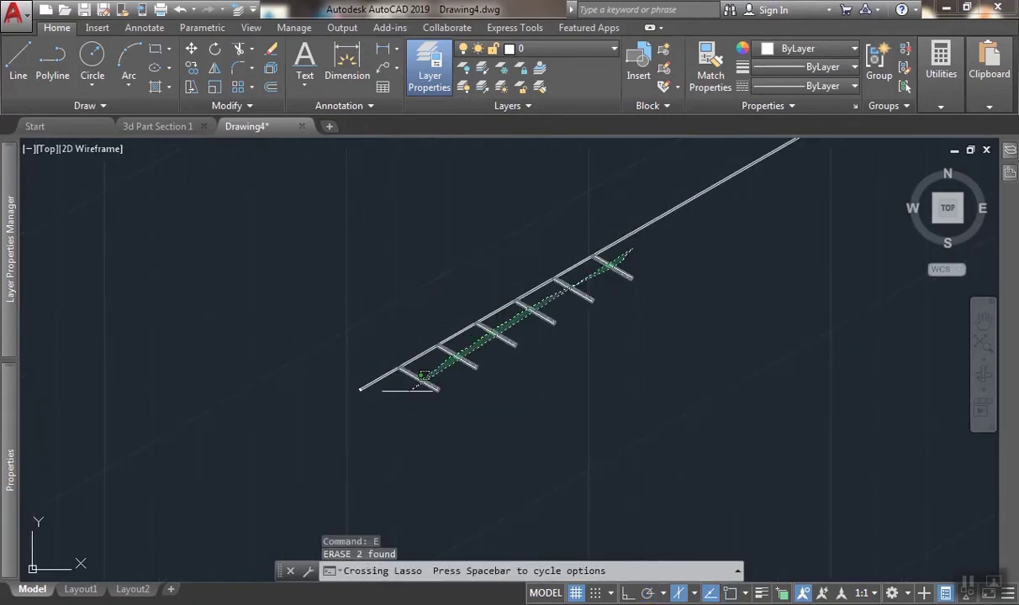
left_click_drag(406, 391, 409, 399)
type("co")
key("Return")
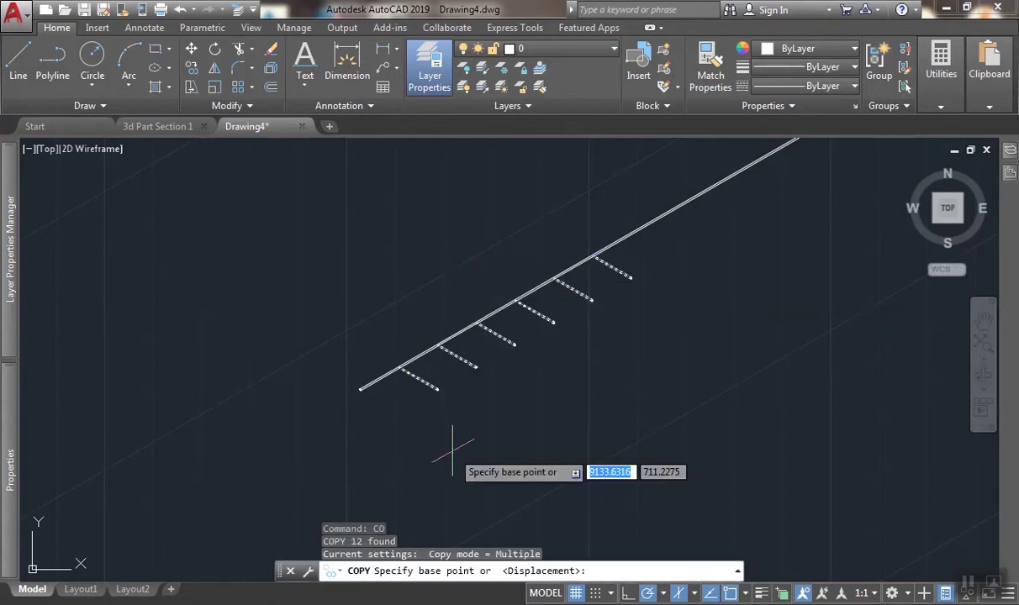
scroll(352, 303, "up", 2)
left_click(419, 354)
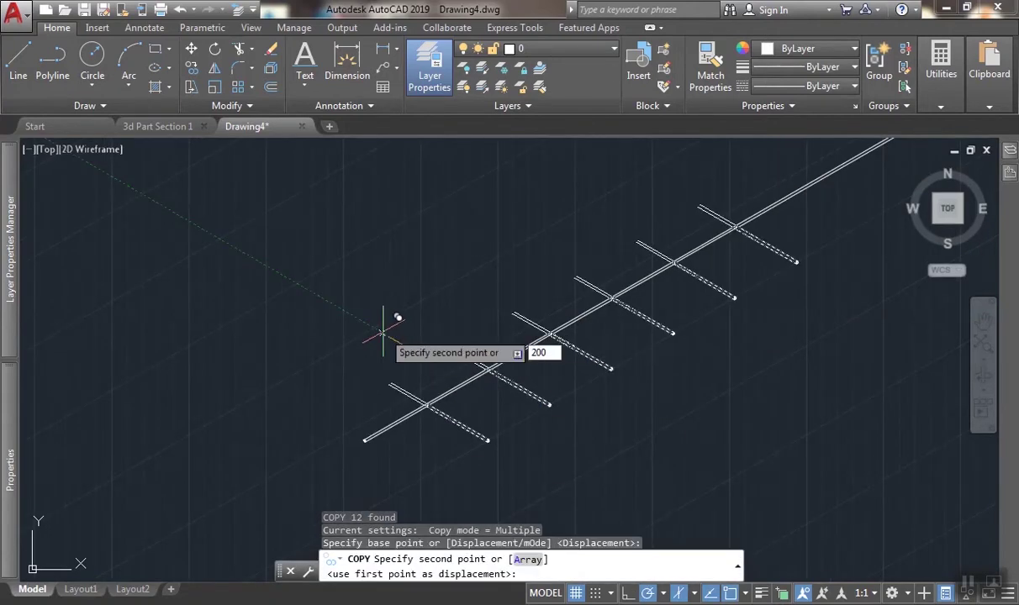
key("Escape")
Select the six half bars with the long bar's lower edge pieces and arcs, then deselect the half bars.
scroll(447, 325, "down", 3)
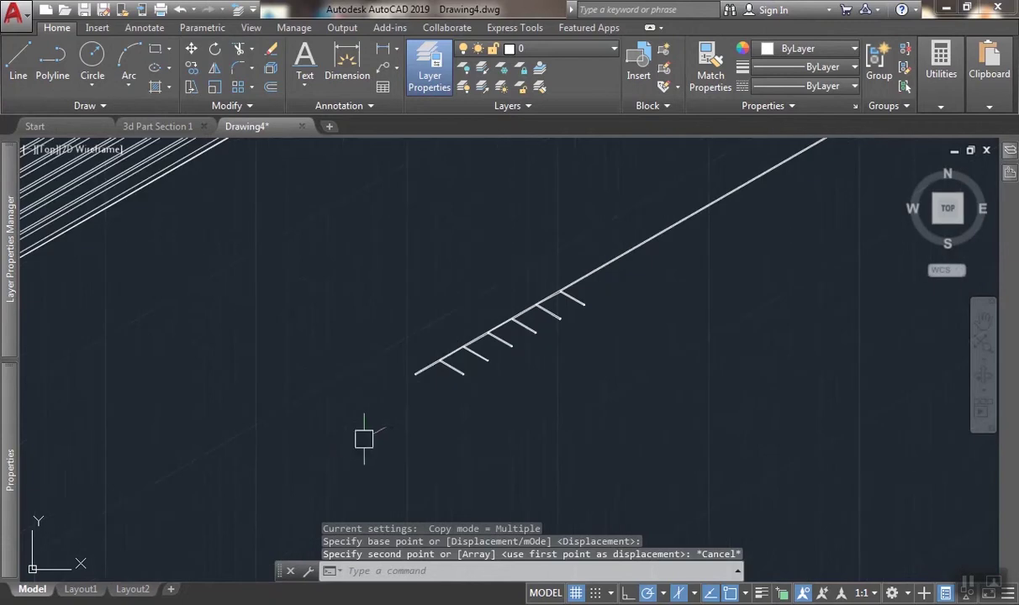
left_click(357, 409)
left_click(636, 245)
scroll(600, 301, "up", 2)
scroll(599, 301, "up", 2)
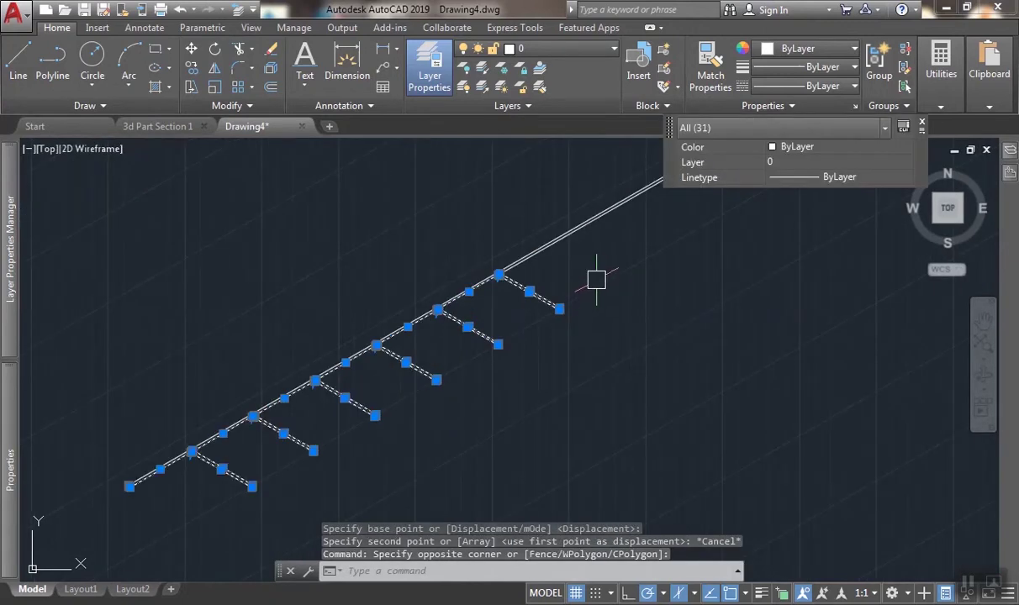
mouse_move(595, 268)
left_mouse_down()
mouse_move(546, 296)
mouse_move(443, 410)
mouse_move(306, 511)
mouse_move(226, 519)
mouse_move(210, 502)
left_mouse_up()
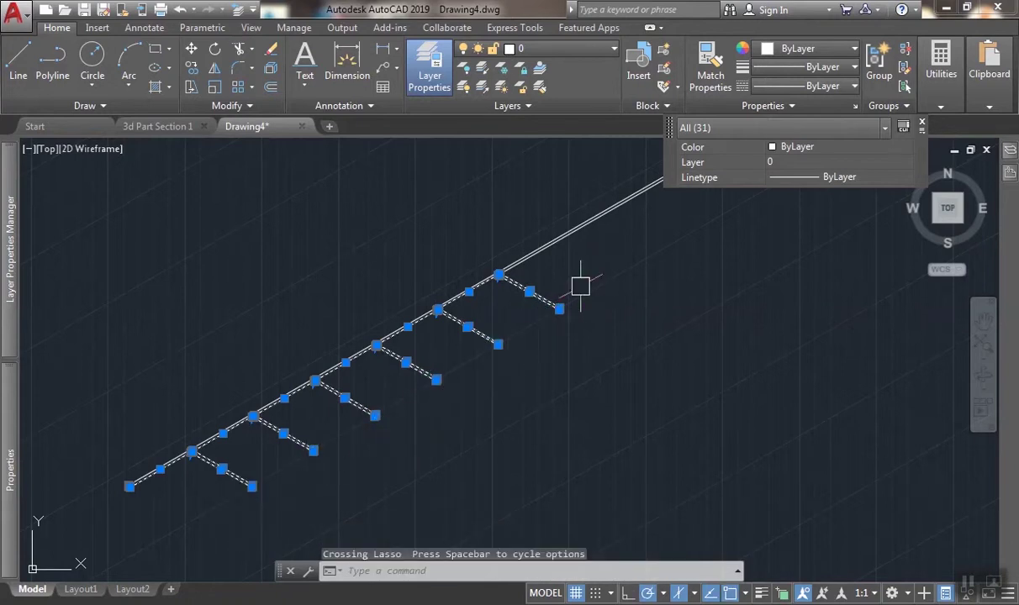
mouse_move(391, 491)
left_mouse_down()
mouse_move(252, 538)
mouse_move(197, 506)
left_mouse_up()
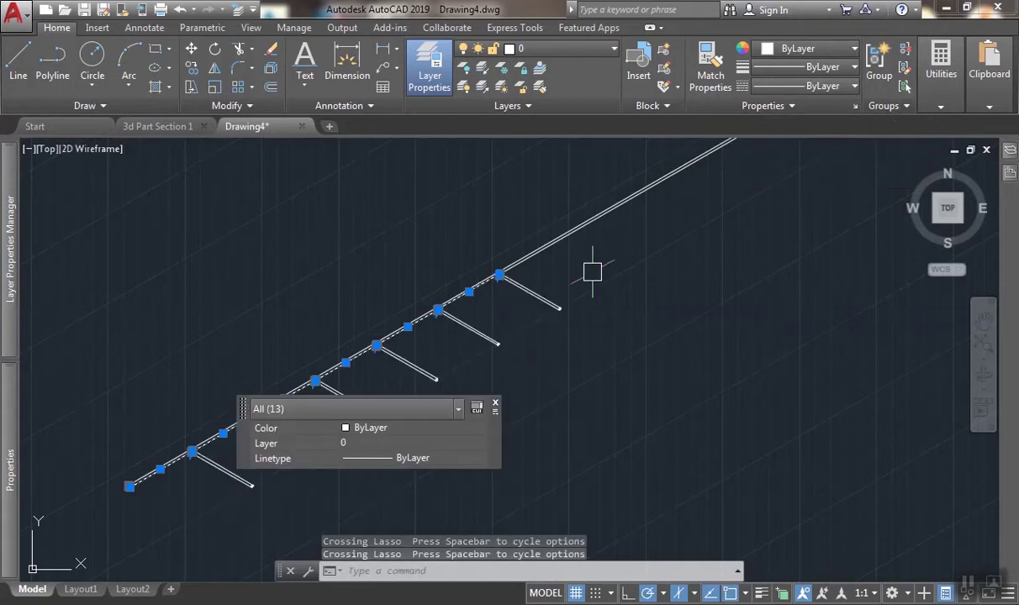
Add the long bar's upper edge and the edge lines of all six half bars to the selection, without their end ellipses.
scroll(541, 214, "up", 6)
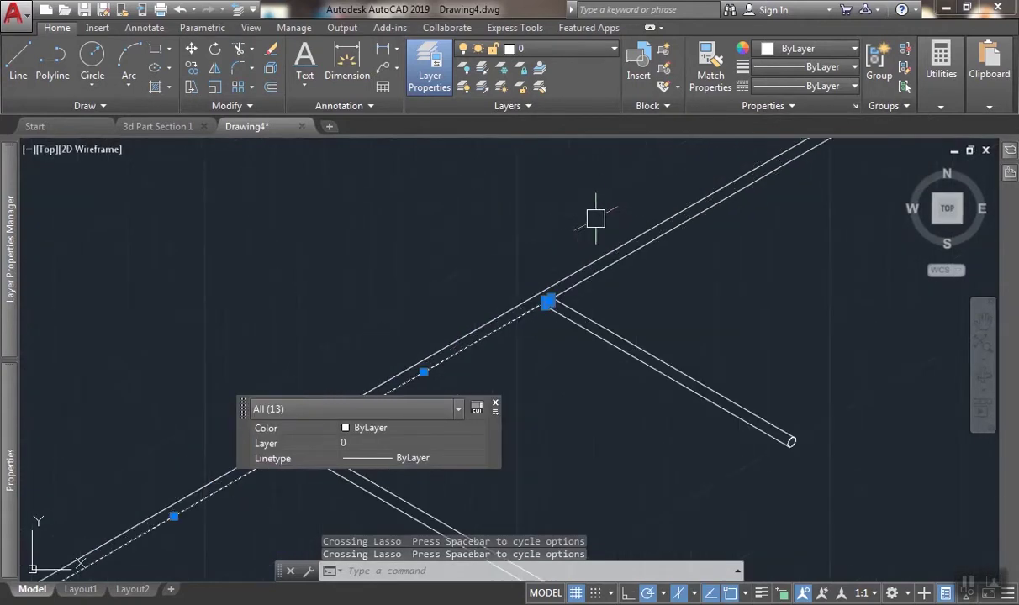
scroll(602, 252, "down", 5)
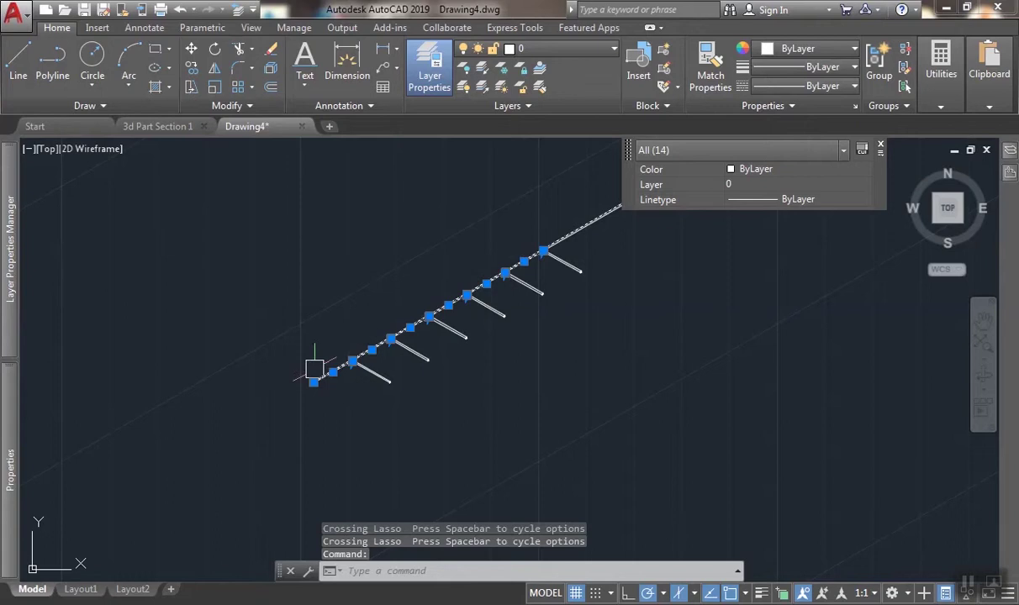
scroll(314, 368, "up", 4)
scroll(456, 302, "down", 4)
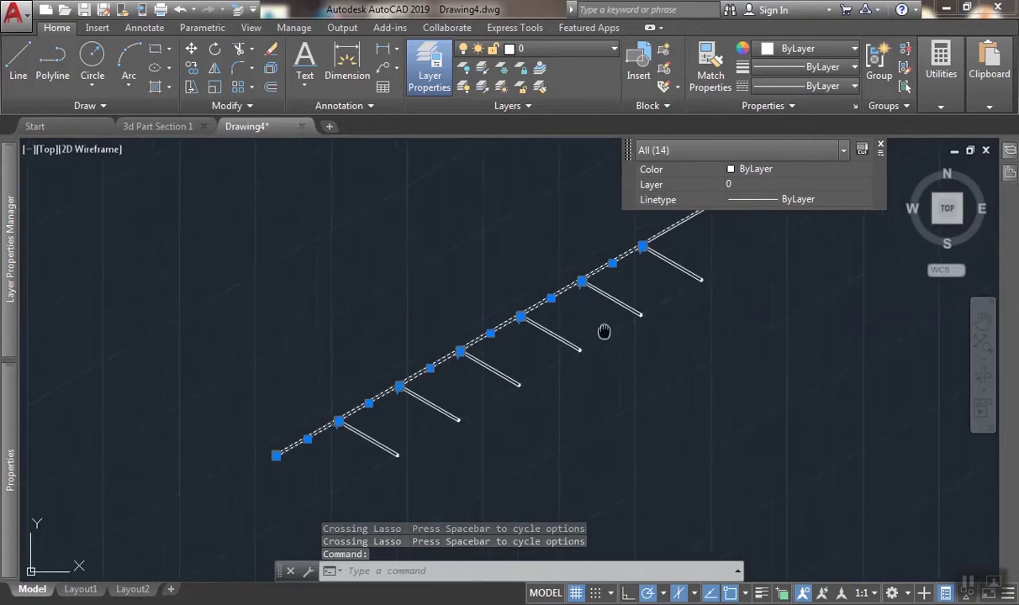
scroll(622, 319, "up", 2)
left_click_drag(673, 278, 570, 345)
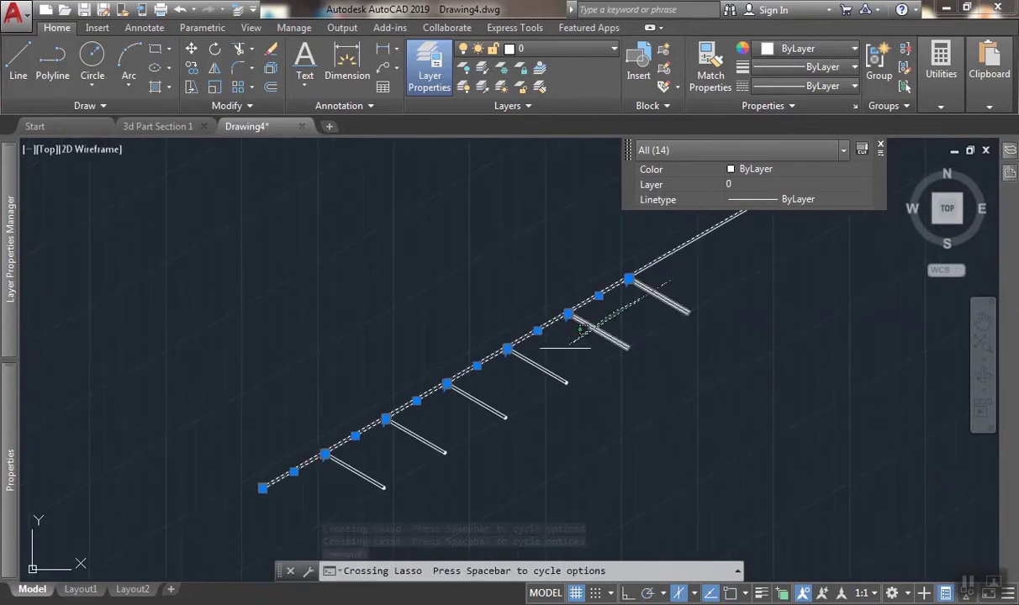
left_click_drag(319, 483, 319, 483)
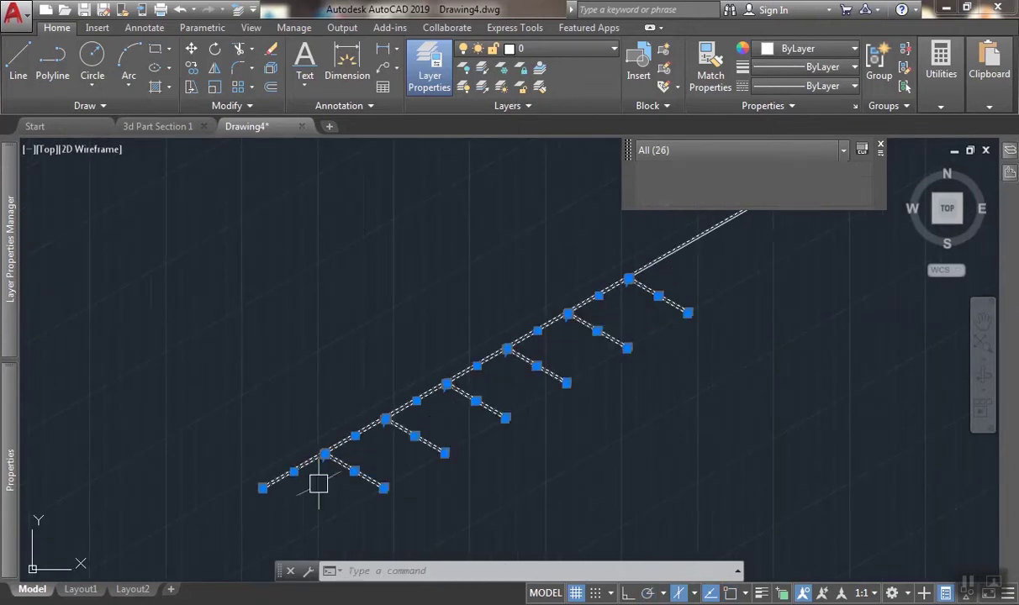
Copy the selected long bar and half bars 200 along the 150° direction and finish copying.
key("Return")
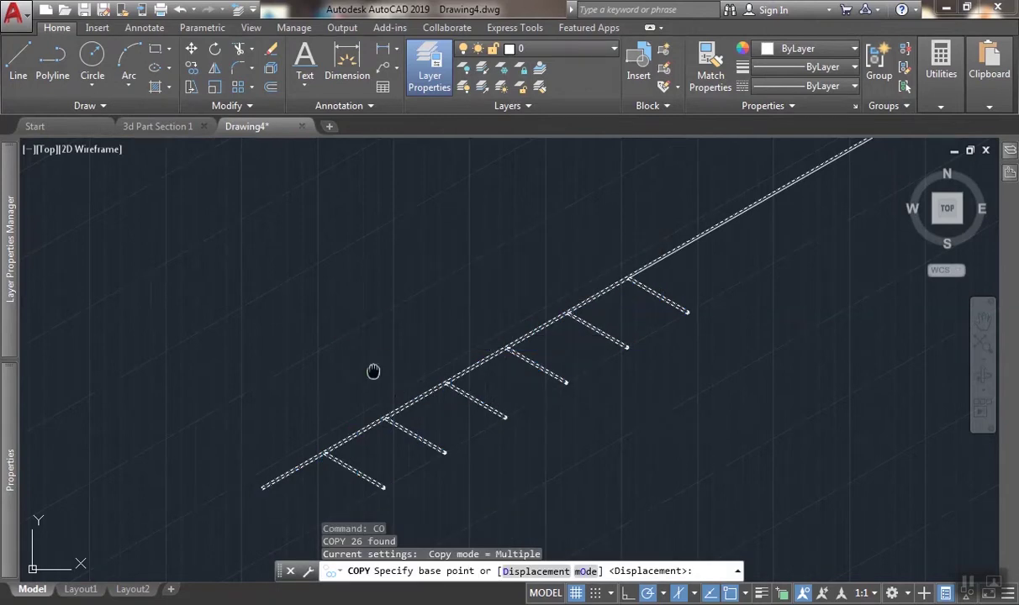
scroll(373, 371, "up", 4)
left_click(438, 351)
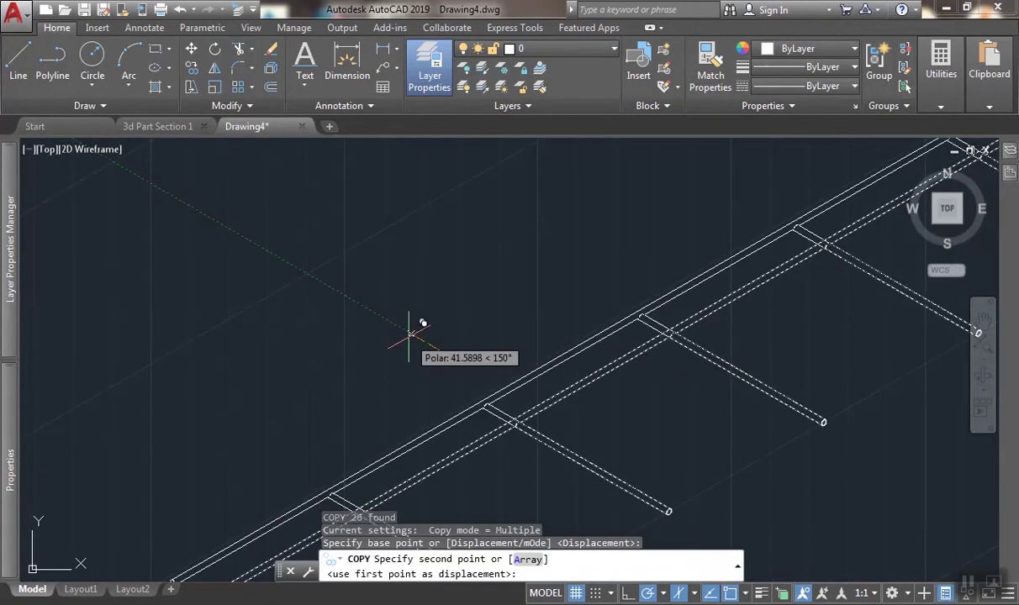
type("200")
key("Return")
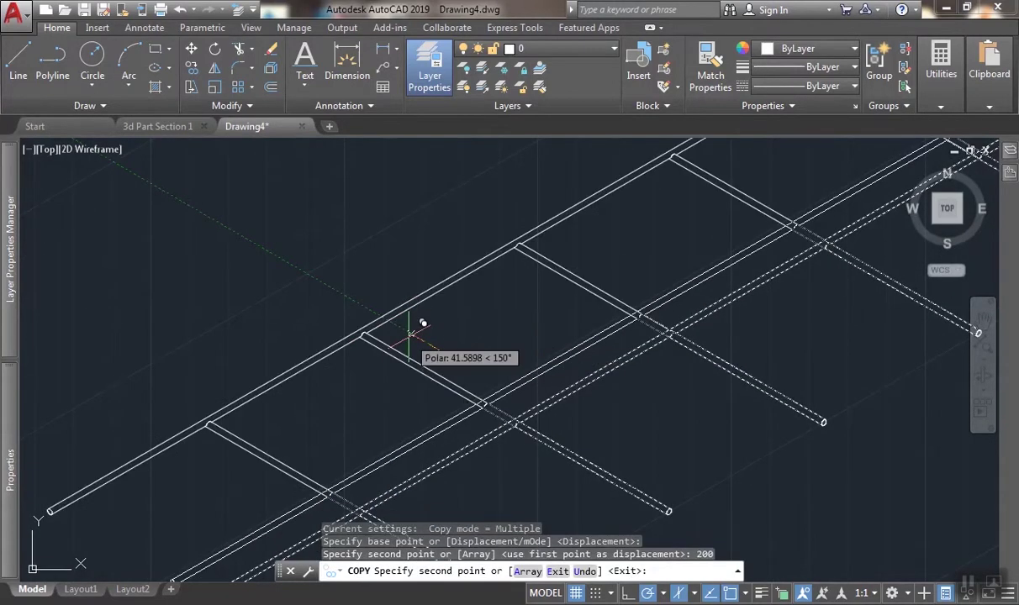
scroll(493, 459, "up", 2)
middle_click_drag(451, 397, 509, 328)
scroll(510, 328, "down", 1)
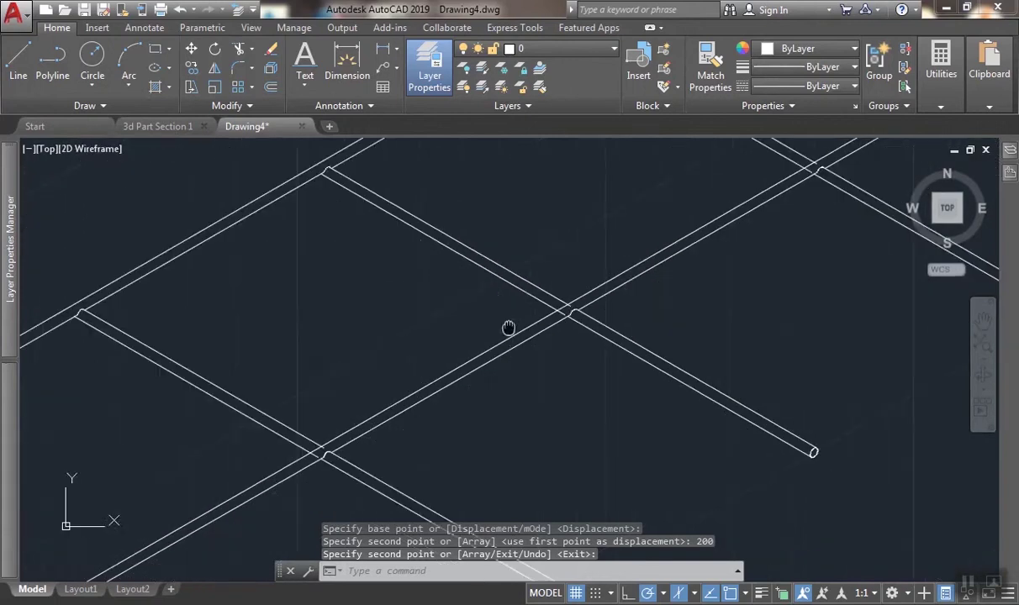
Start trimming the copied cross bar's overrunning edges back to the original long bar's upper edge at the first crossing.
middle_click_drag(435, 353, 519, 354)
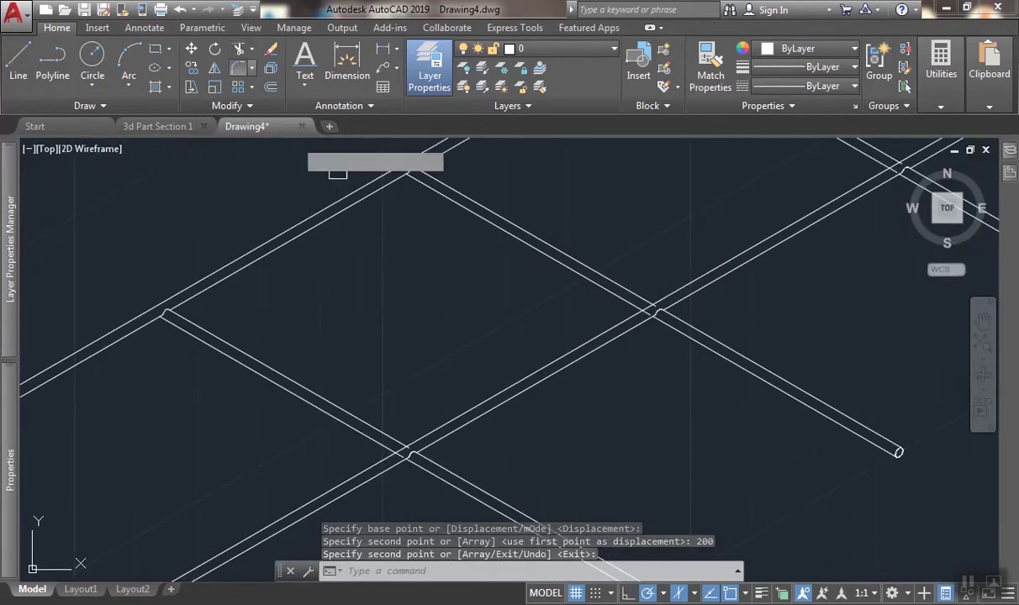
key("Return")
type("tr")
key("Return")
scroll(400, 448, "up", 3)
key("Return")
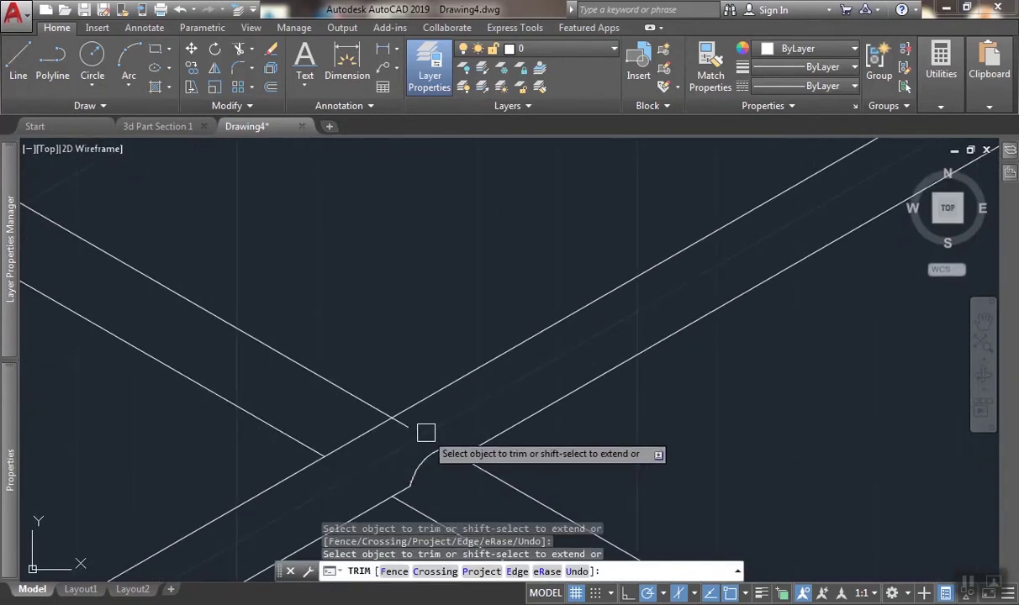
Trim the overrunning cross bar edges back to the original long bar's upper edge at the next two crossings.
scroll(403, 432, "down", 3)
scroll(618, 309, "up", 2)
scroll(635, 329, "up", 1)
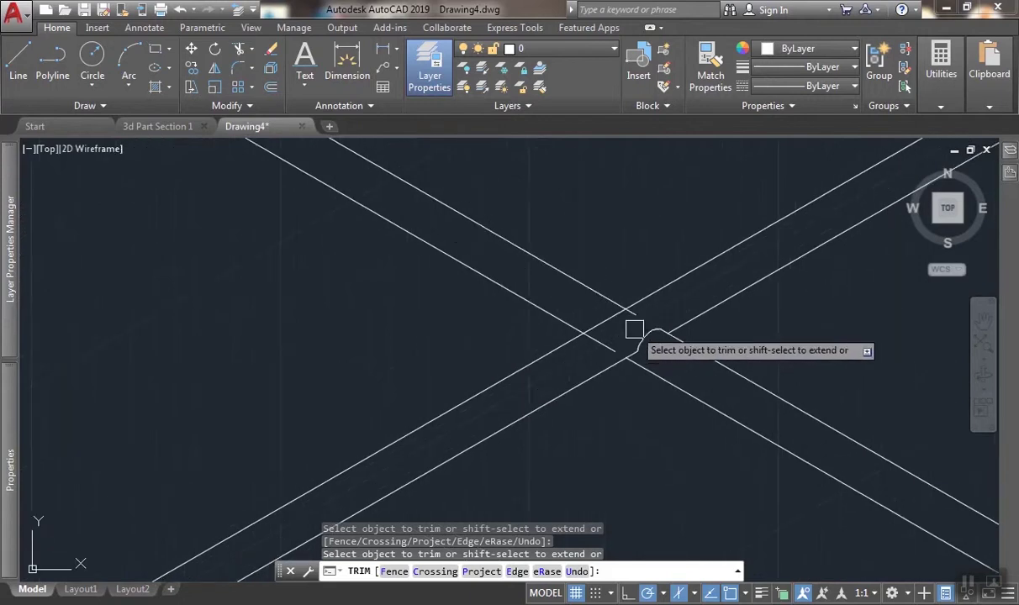
scroll(403, 402, "down", 3)
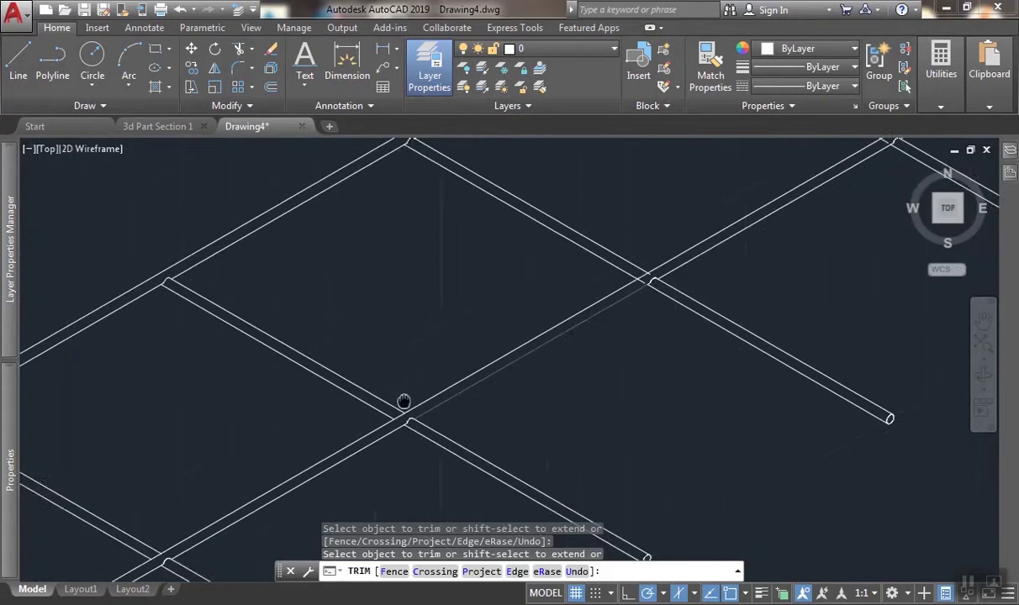
scroll(484, 315, "up", 2)
scroll(484, 318, "up", 2)
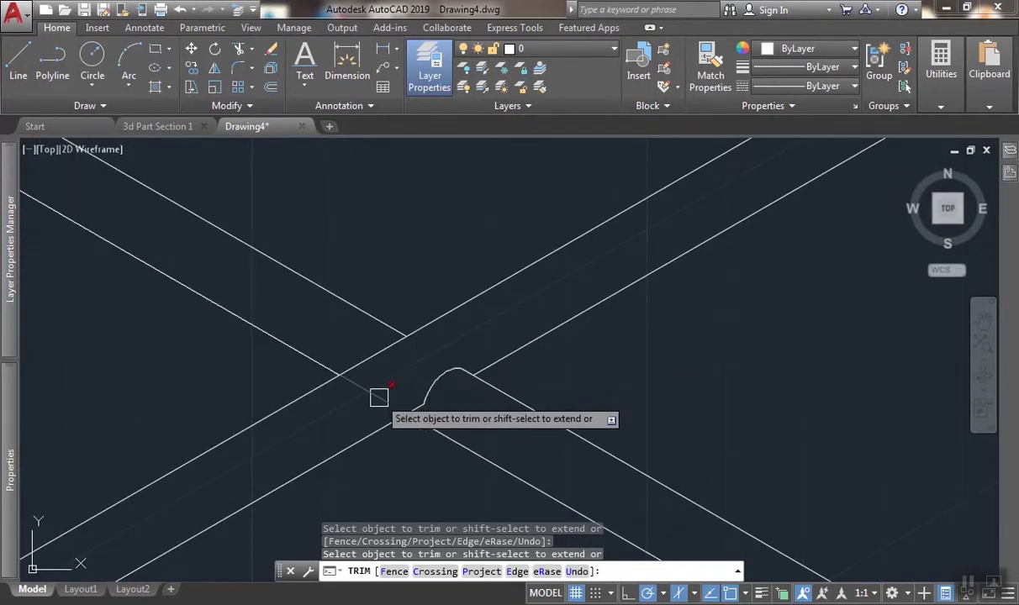
scroll(478, 370, "up", 1)
Trim the overrunning cross bar edges back to the original long bar's upper edge at the fourth and fifth crossings.
scroll(346, 422, "down", 3)
scroll(448, 371, "up", 2)
scroll(473, 369, "up", 1)
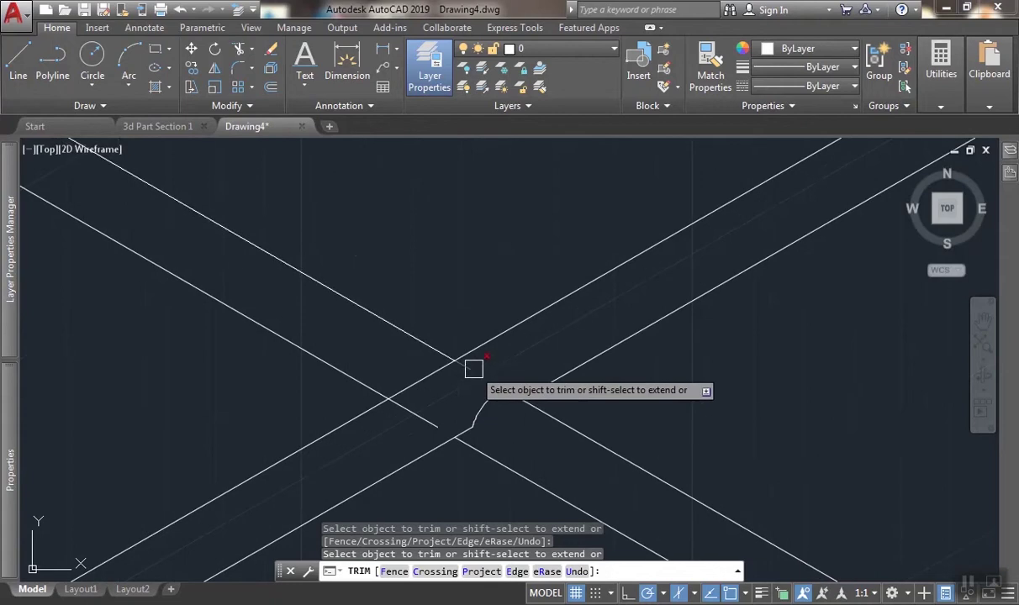
scroll(552, 348, "down", 3)
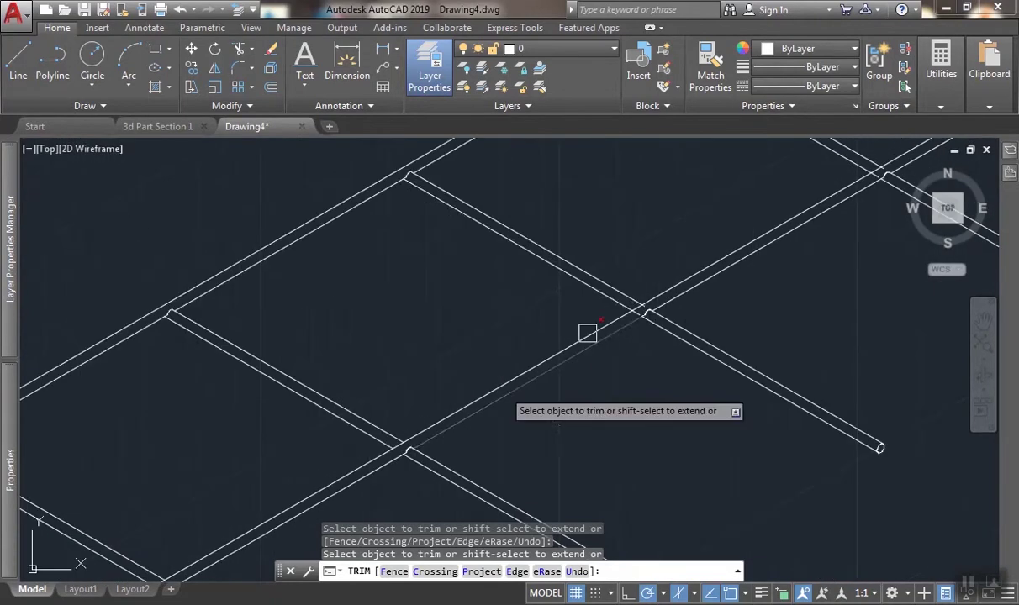
scroll(622, 327, "up", 3)
scroll(643, 322, "down", 1)
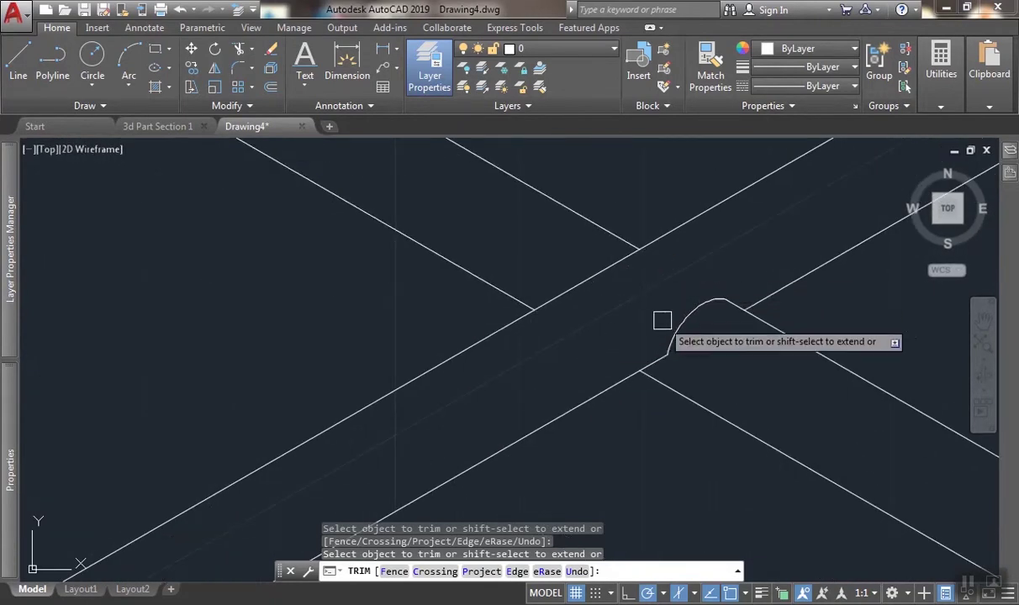
Trim the overrunning cross bar edges at the original long bar's farthest crossing and finish trimming.
middle_click_drag(661, 320, 440, 439)
scroll(628, 318, "down", 2)
scroll(652, 289, "up", 4)
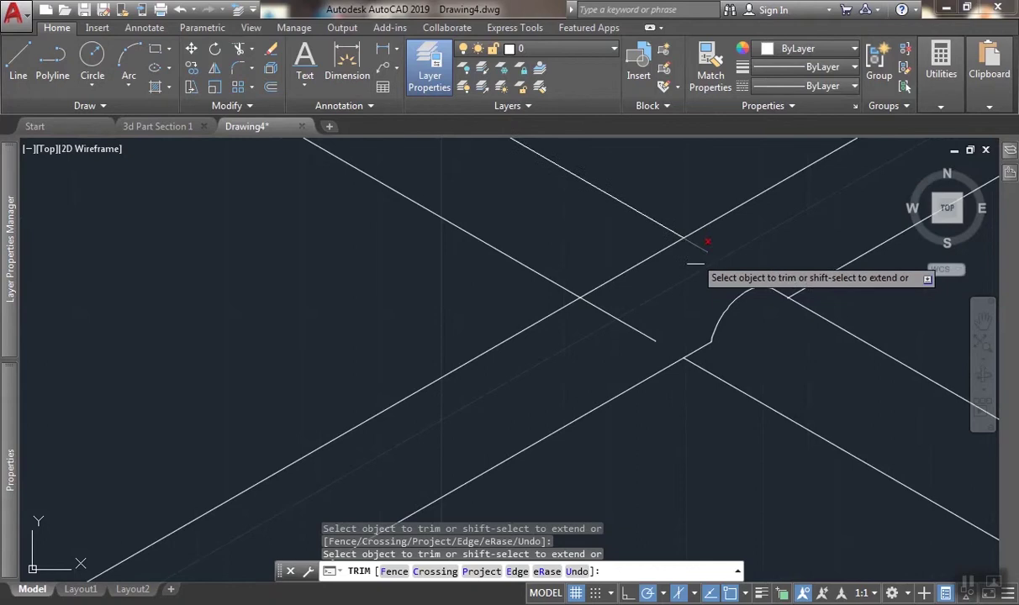
scroll(653, 325, "down", 4)
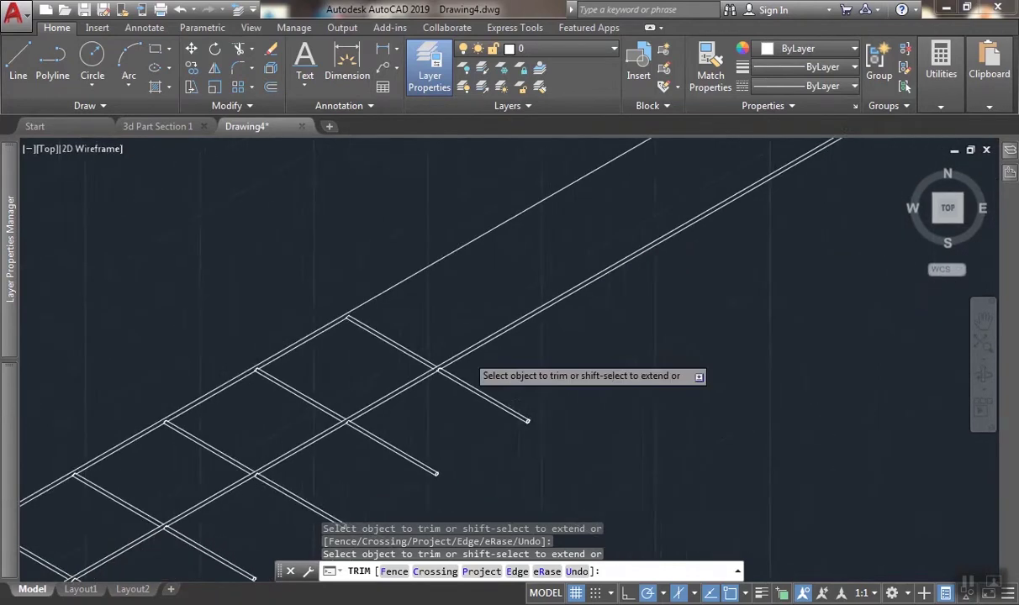
middle_click_drag(437, 429, 628, 288)
scroll(568, 284, "up", 5)
key("Return")
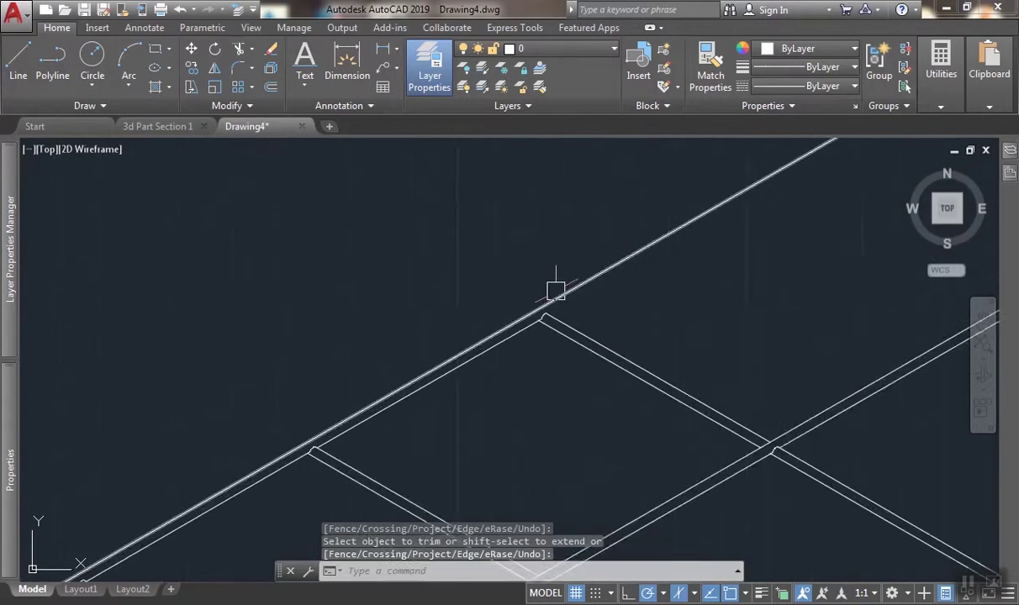
middle_click_drag(555, 291, 485, 274)
scroll(632, 346, "up", 4)
left_click(658, 373)
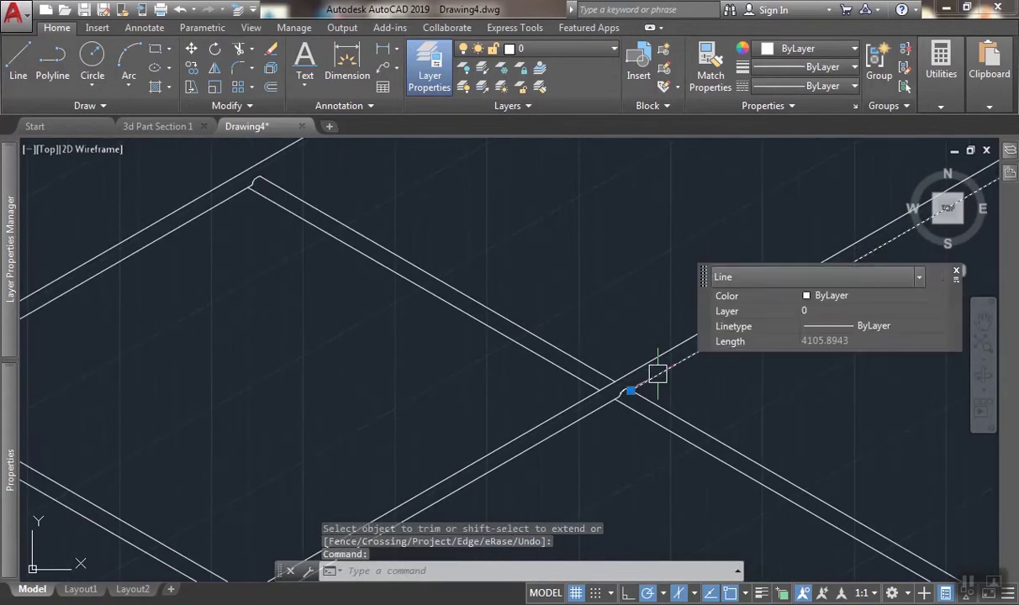
type("co")
key("Return")
left_click(518, 435)
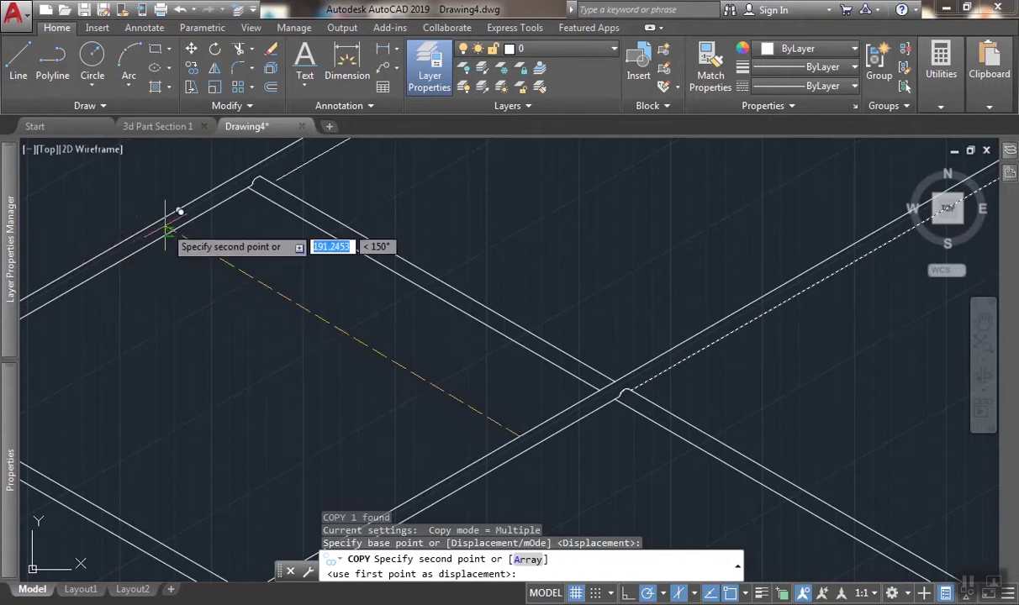
key("Escape")
Copy the original long bar's lower edge line beyond the farthest crossing to the adjacent long bar, using the matching overlap arc ends as reference points.
key("Return")
left_click(657, 369)
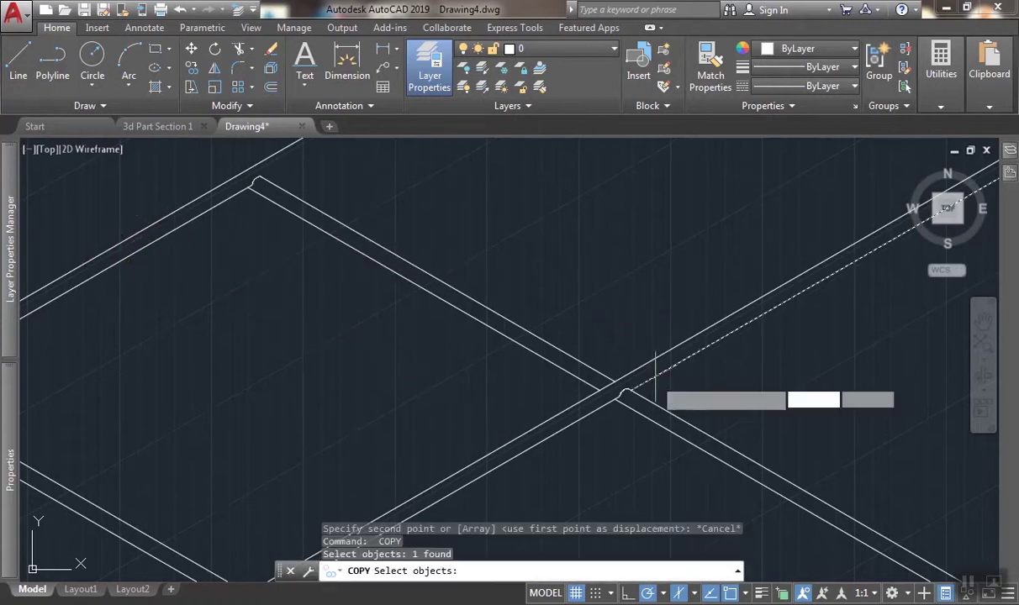
key("Return")
scroll(631, 390, "up", 2)
left_click(595, 400)
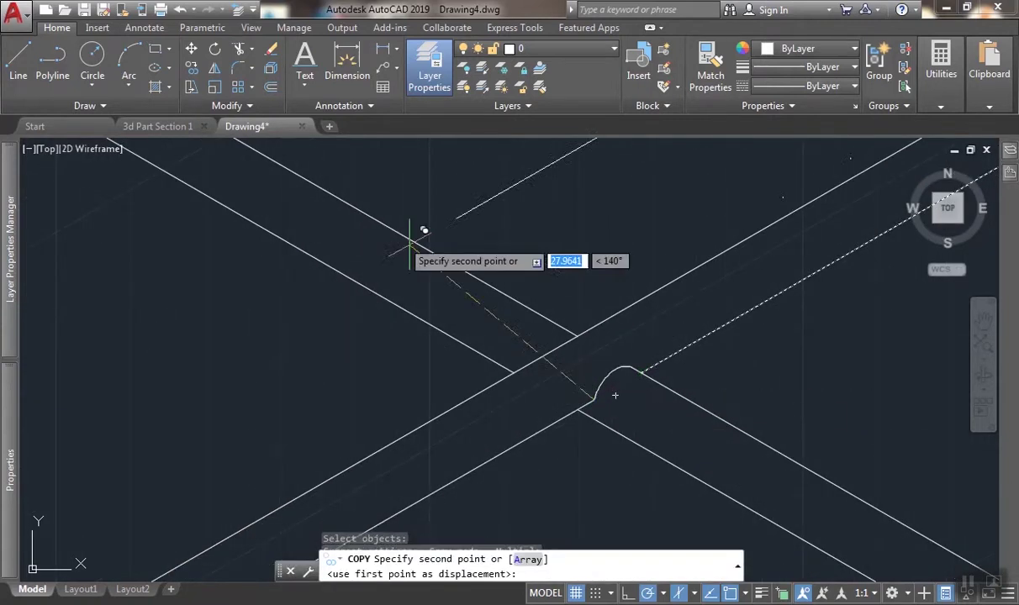
scroll(290, 193, "down", 3)
middle_click_drag(289, 194, 418, 270)
scroll(408, 268, "up", 3)
scroll(293, 274, "up", 3)
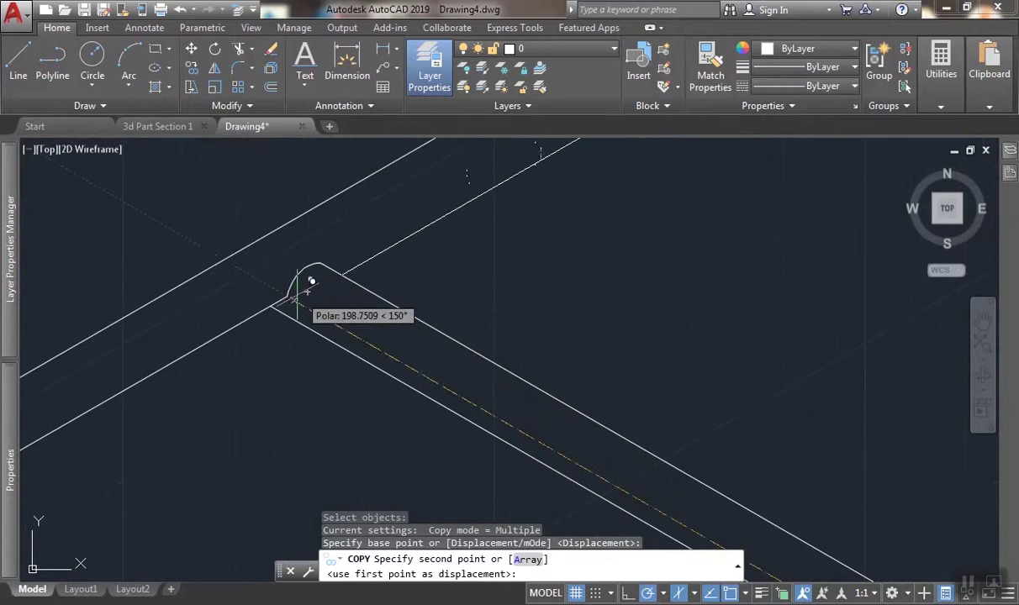
left_click(288, 296)
scroll(432, 278, "down", 5)
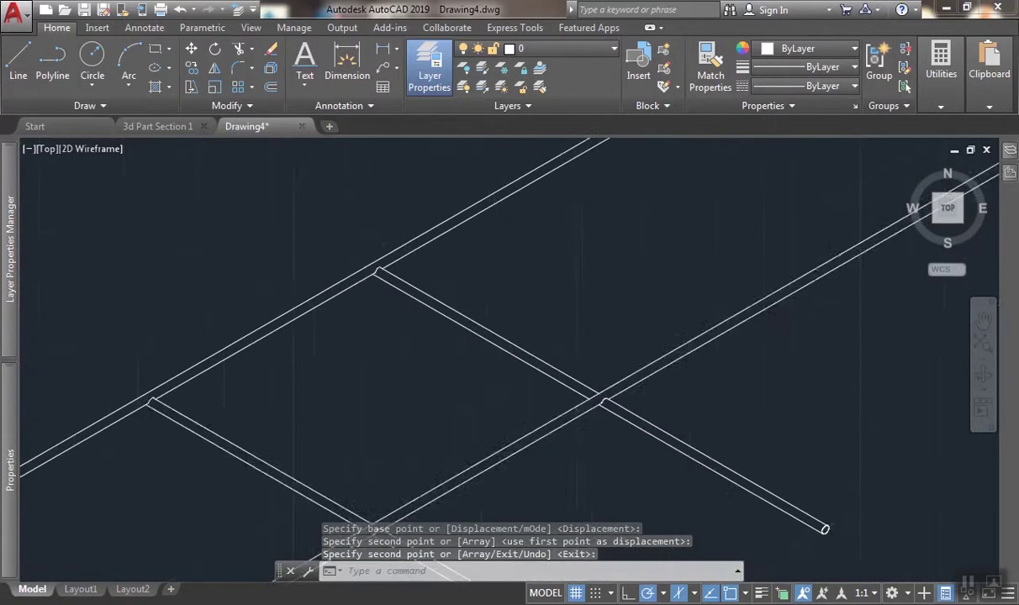
Copy the outer long bar with its overlap arcs and cross bar segments 200 outward along the 150° direction.
scroll(407, 406, "up", 6)
scroll(346, 317, "down", 2)
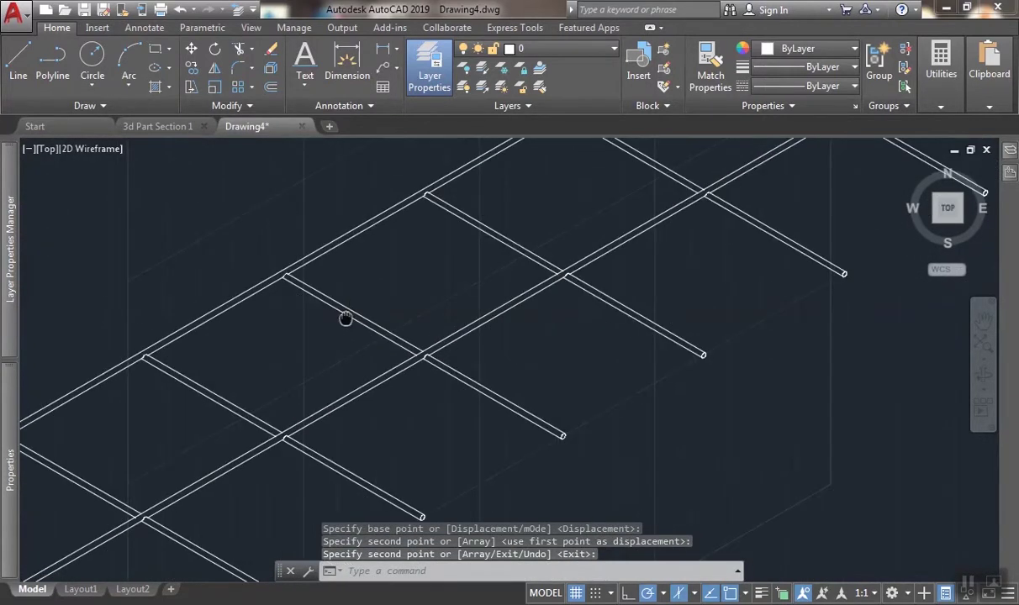
middle_click_drag(347, 318, 426, 327)
scroll(505, 296, "down", 4)
middle_click_drag(504, 296, 565, 316)
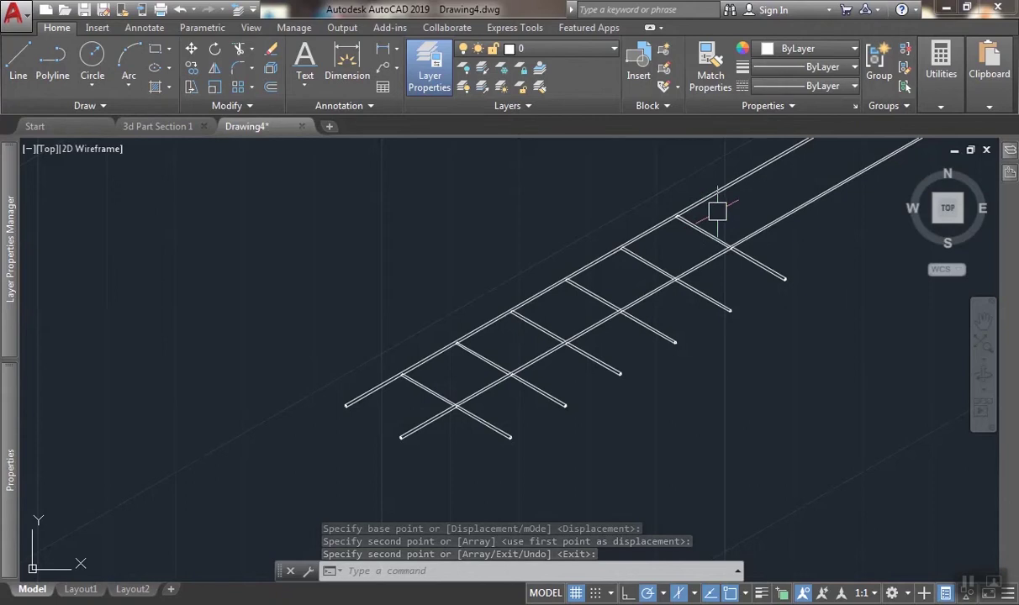
key("Escape")
mouse_move(716, 210)
left_mouse_down()
mouse_move(484, 370)
mouse_move(343, 405)
mouse_move(290, 357)
mouse_move(286, 286)
mouse_move(614, 191)
mouse_move(614, 168)
left_mouse_up()
scroll(442, 300, "up", 3)
scroll(505, 246, "up", 2)
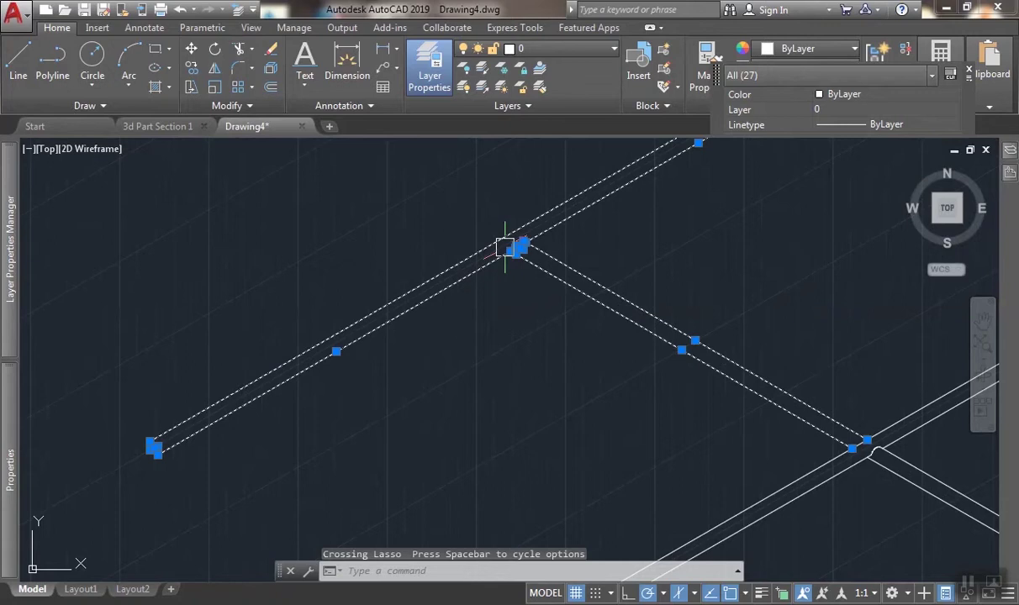
scroll(602, 298, "down", 3)
scroll(567, 268, "up", 2)
scroll(555, 284, "down", 4)
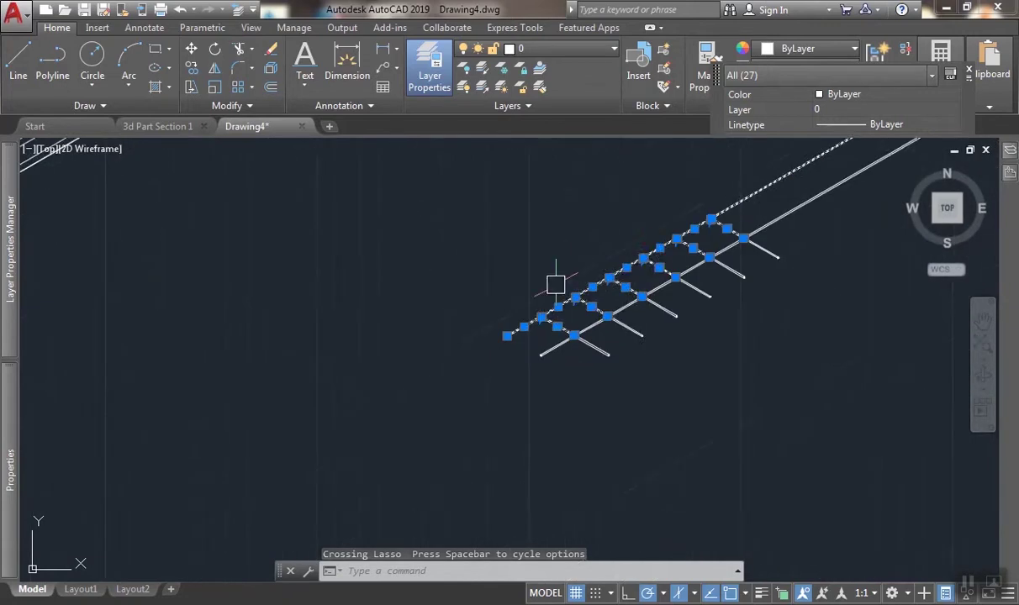
middle_click_drag(554, 284, 557, 328)
scroll(559, 326, "up", 2)
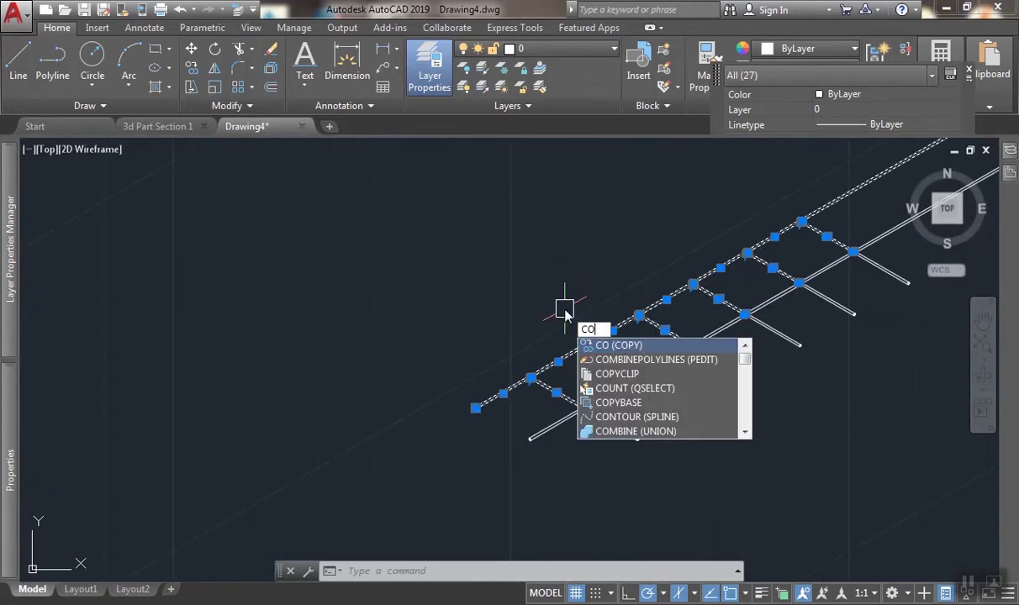
key("Return")
left_click(561, 287)
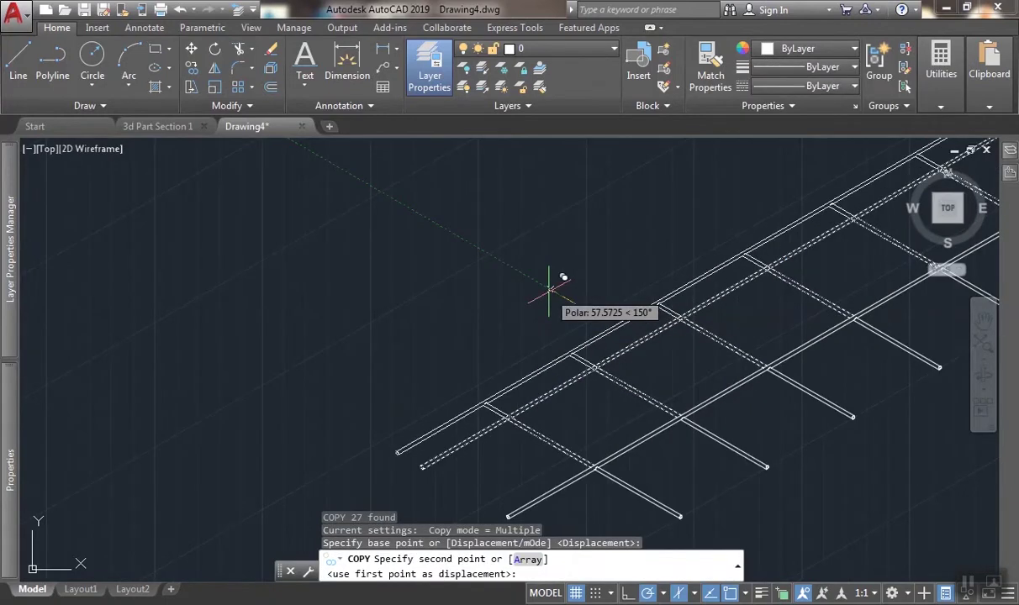
type("200")
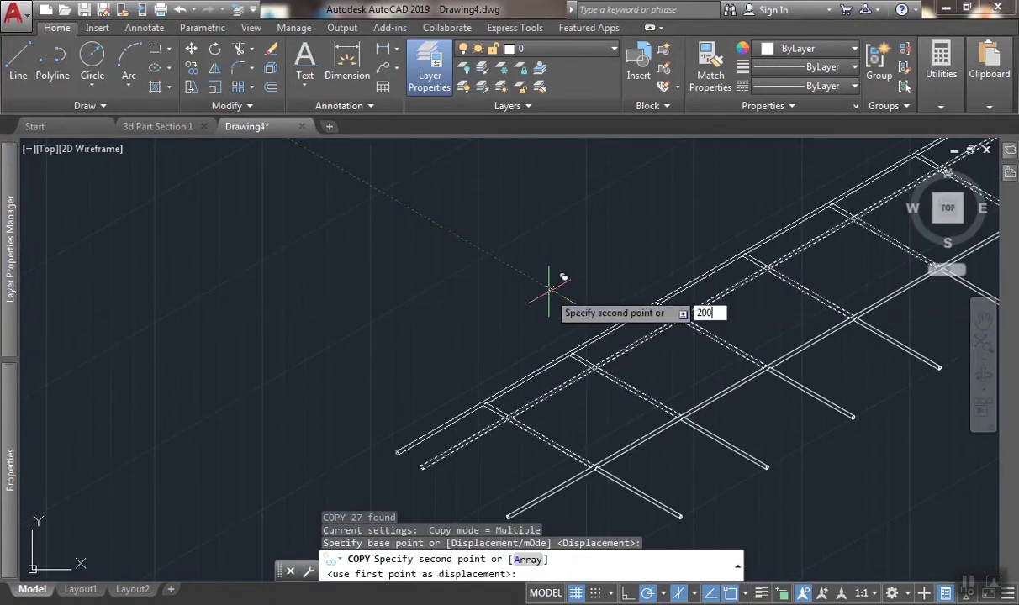
key("Return")
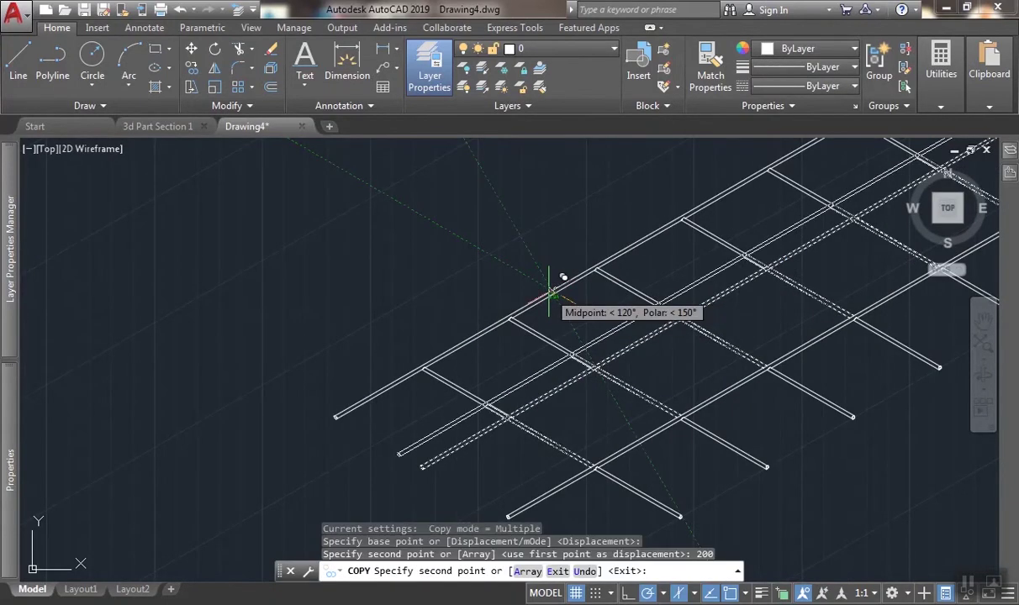
Place further copies of the long bar group at 400, 600, 800, 1000 and 1200, and finish copying.
key("Return")
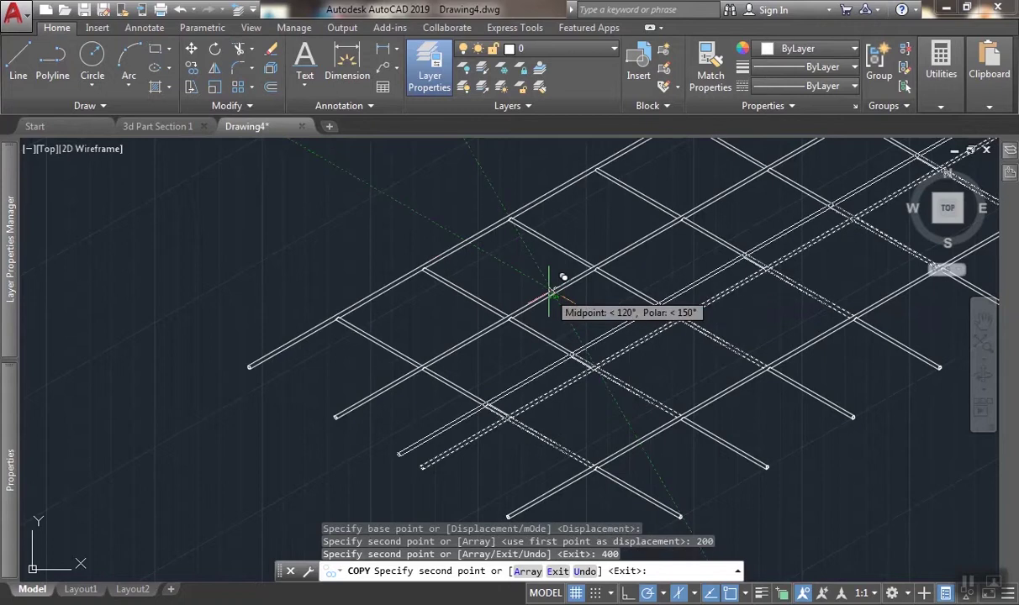
key("Return")
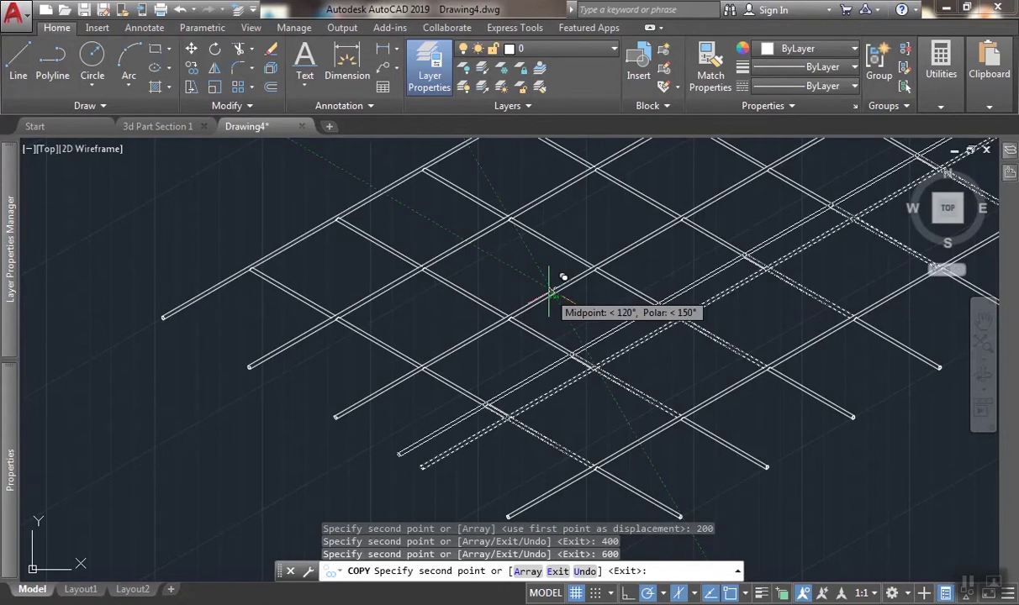
key("Return")
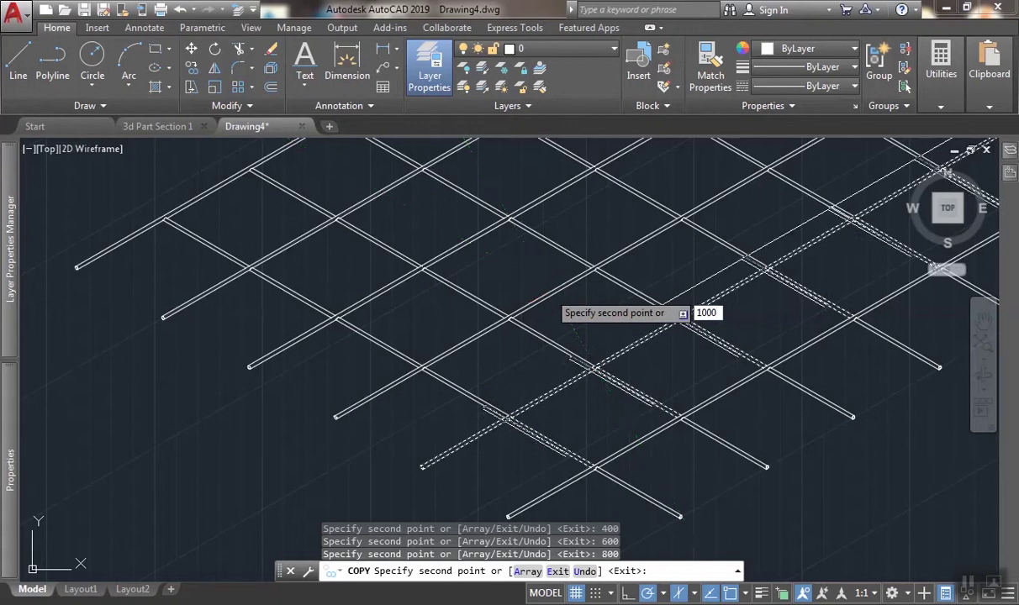
key("Return")
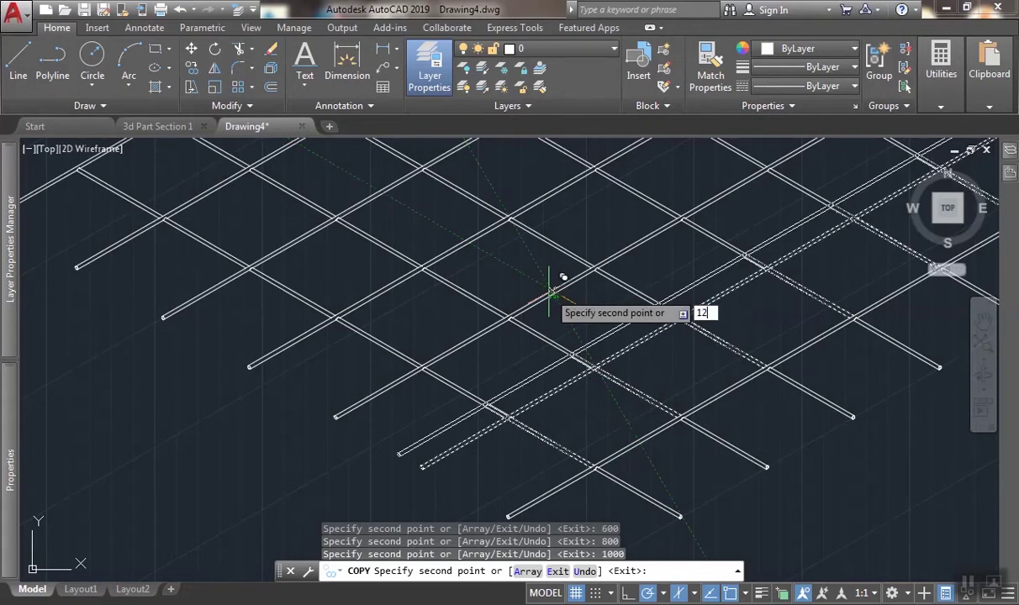
type("1200")
key("Return")
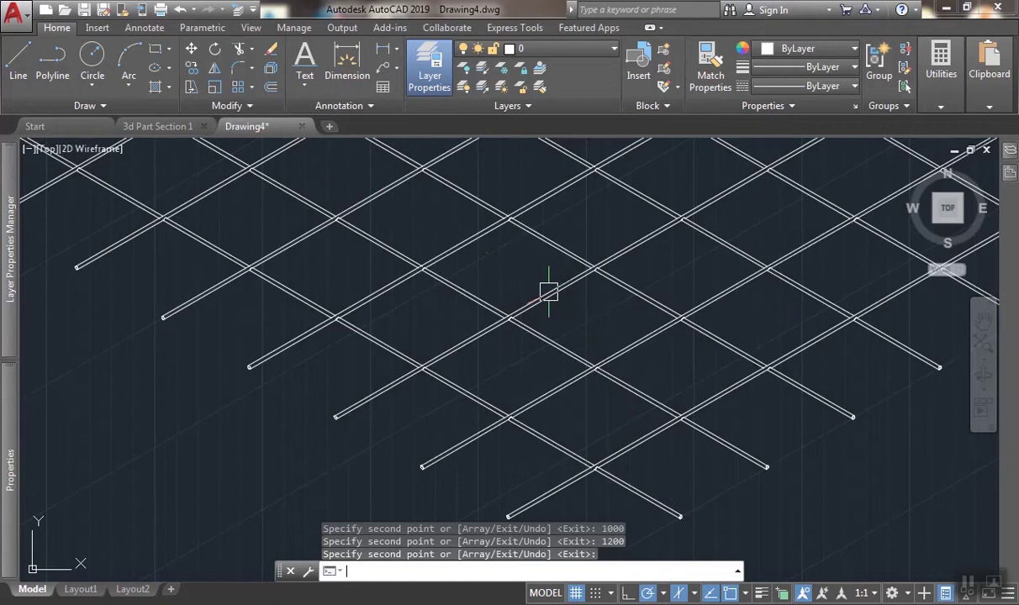
key("Return")
scroll(519, 306, "down", 5)
scroll(589, 242, "up", 2)
scroll(466, 290, "down", 1)
mouse_move(466, 289)
middle_mouse_down()
mouse_move(666, 267)
mouse_move(557, 242)
mouse_move(488, 146)
middle_mouse_up()
scroll(626, 250, "down", 2)
scroll(580, 265, "up", 2)
scroll(667, 371, "down", 3)
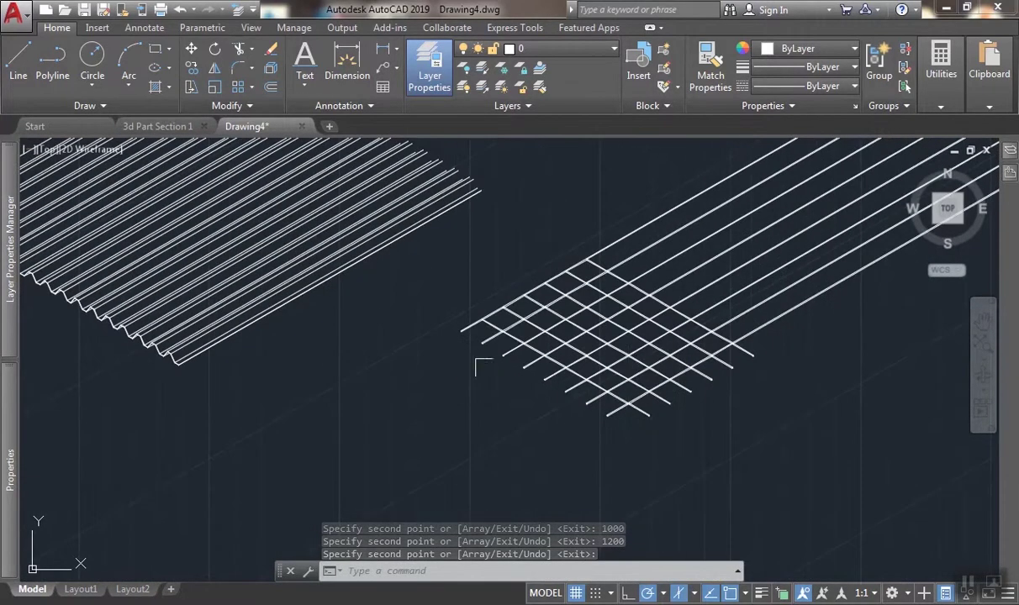
middle_click_drag(269, 336, 345, 336)
scroll(656, 340, "down", 2)
middle_click_drag(741, 322, 559, 353)
middle_click_drag(671, 320, 554, 385)
middle_click_drag(705, 257, 654, 314)
left_click(779, 188)
left_click(544, 464)
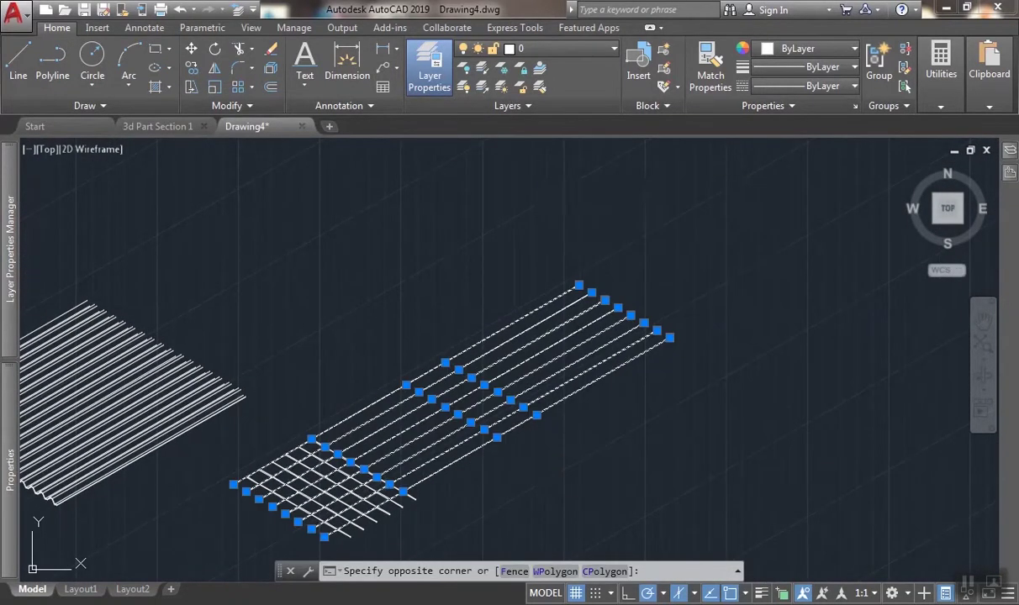
left_click(191, 88)
middle_click_drag(416, 341, 425, 253)
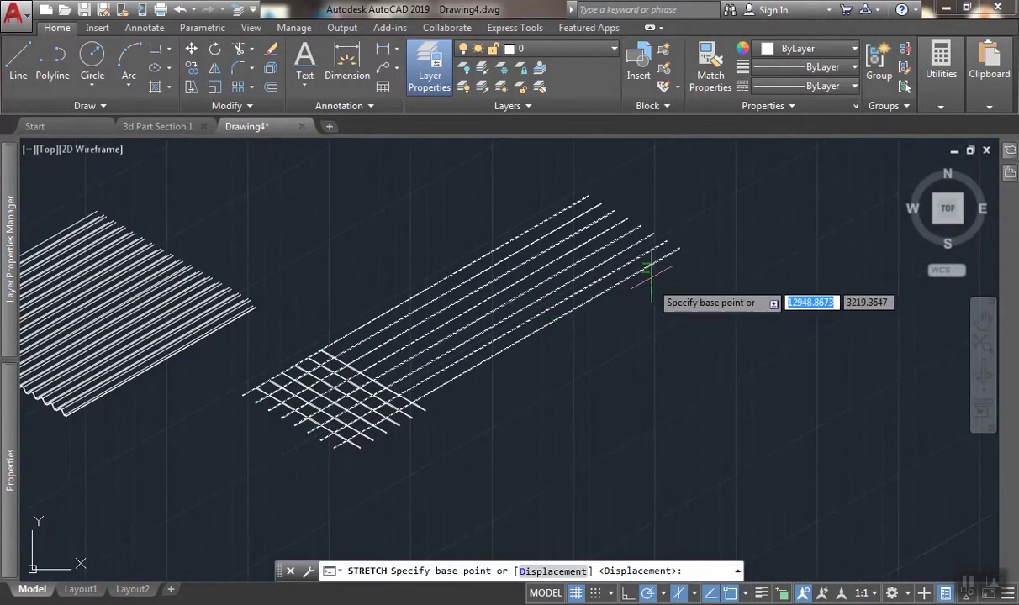
key("Escape")
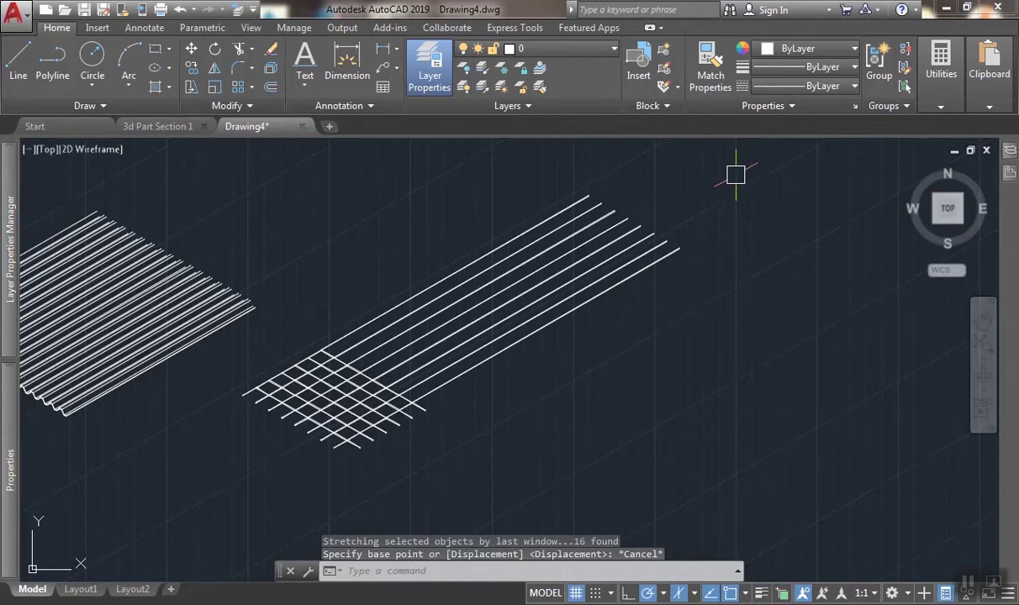
Stretch the far ends of all long bars back to just beyond the last cross bar.
middle_click_drag(736, 175, 660, 193)
left_click(660, 194)
left_click(480, 429)
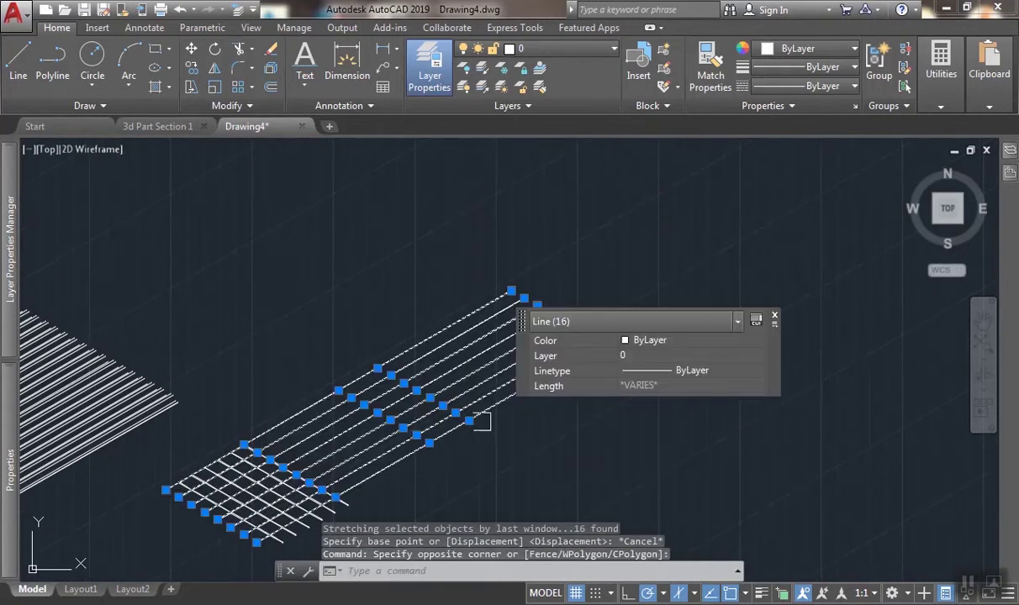
left_click(192, 87)
left_click(580, 381)
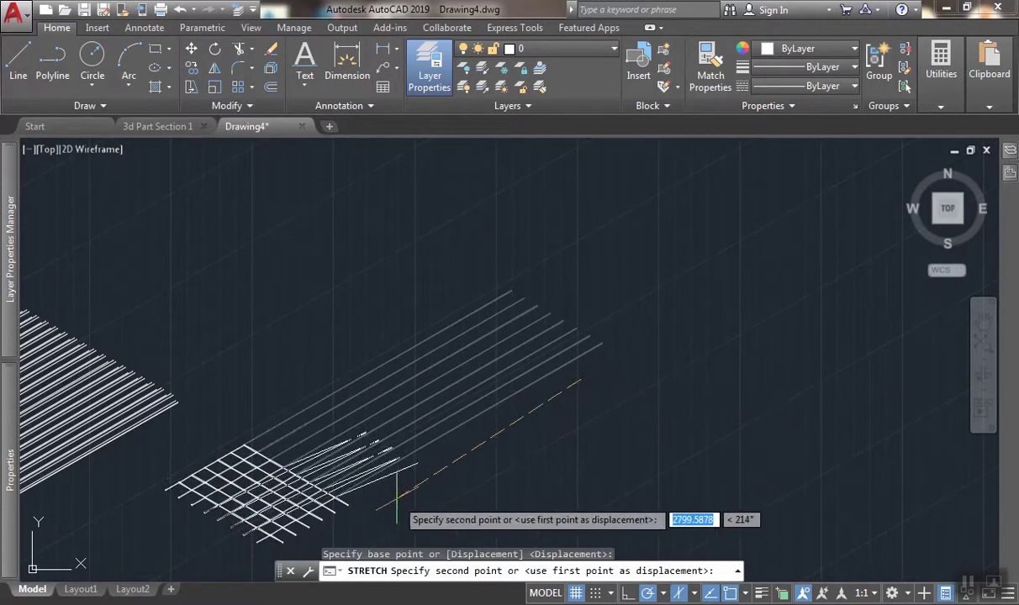
scroll(368, 491, "up", 3)
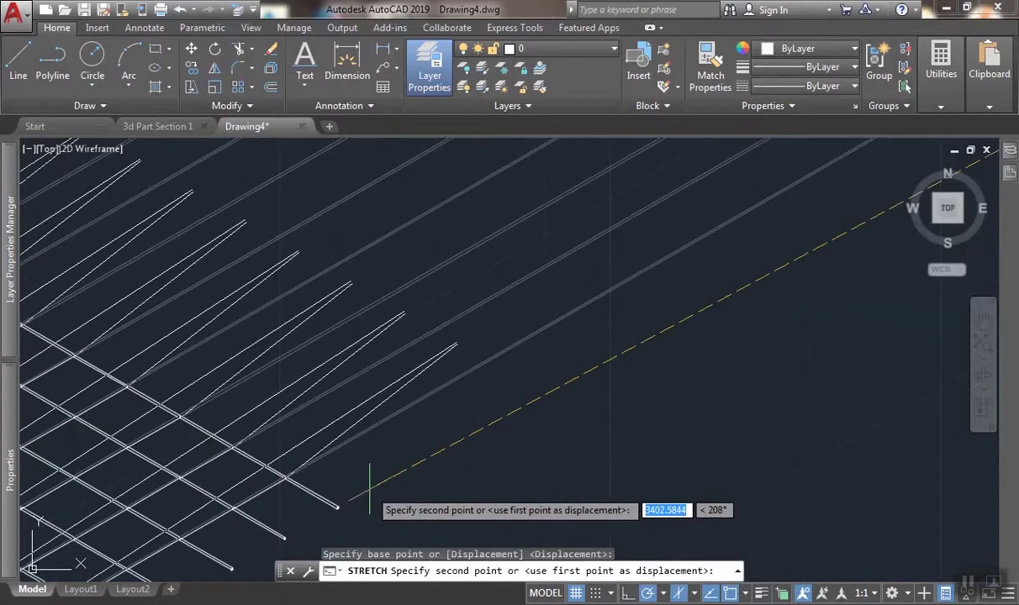
scroll(389, 496, "down", 1)
middle_click_drag(391, 496, 397, 404)
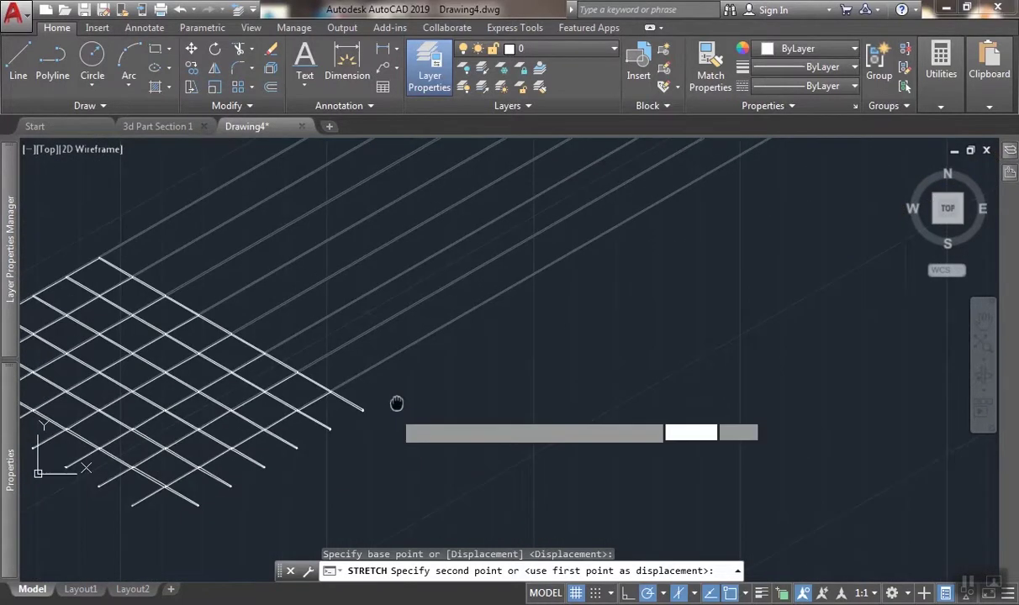
left_click(377, 429)
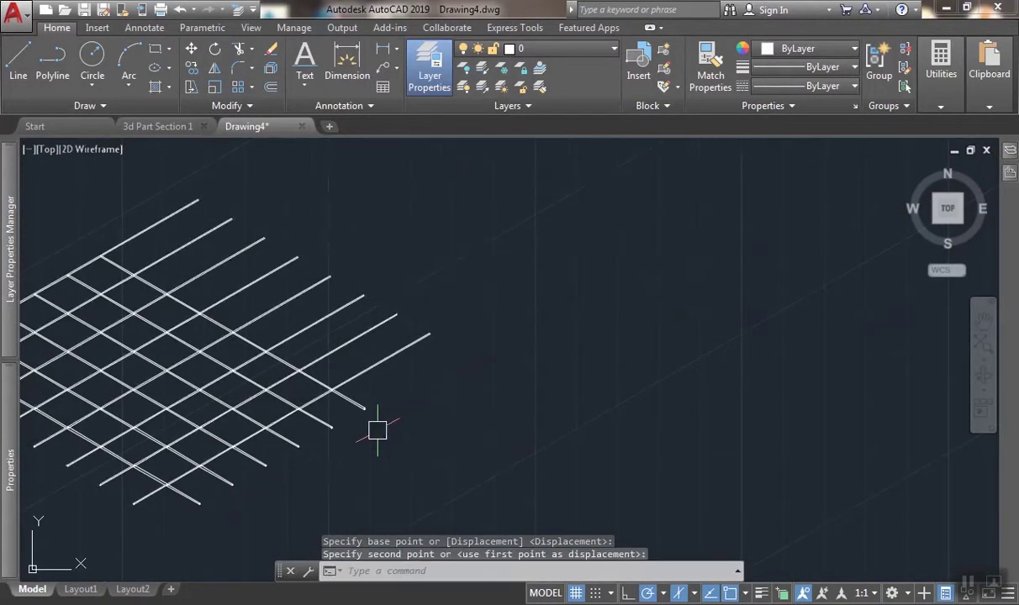
Examine the shortened mesh and its crossings, and compare its extent with the metal deck.
scroll(368, 369, "down", 1)
middle_click_drag(369, 371, 550, 368)
scroll(366, 290, "up", 2)
scroll(367, 290, "down", 3)
scroll(434, 362, "up", 2)
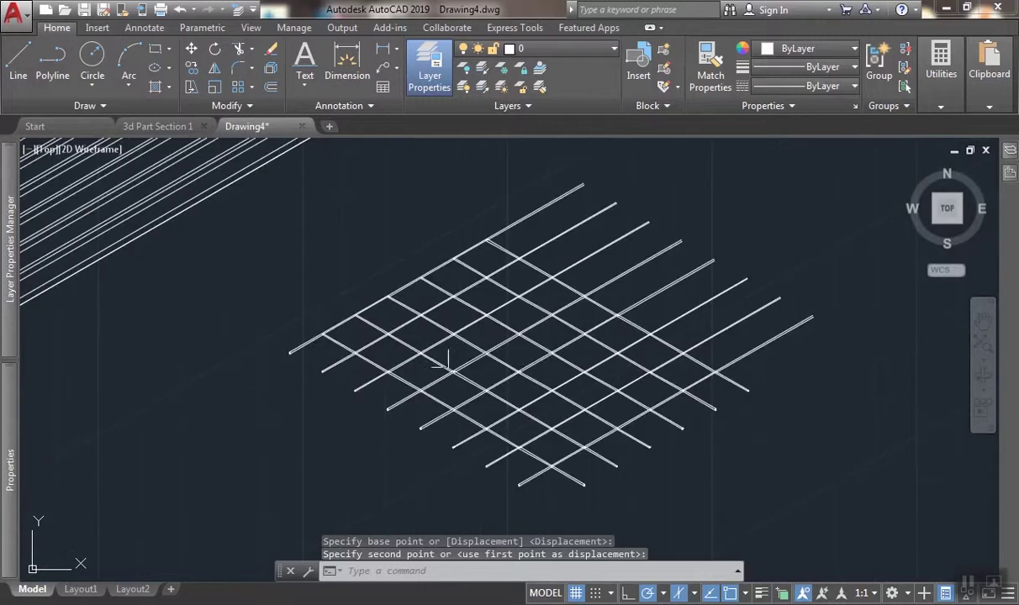
scroll(447, 362, "down", 2)
scroll(448, 345, "up", 7)
scroll(429, 382, "down", 4)
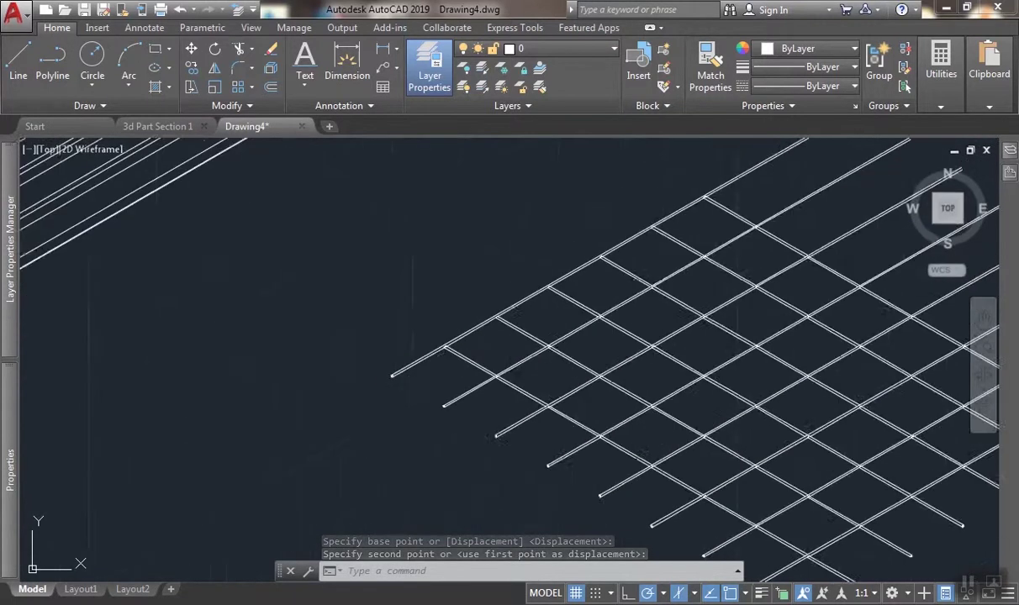
scroll(538, 345, "down", 3)
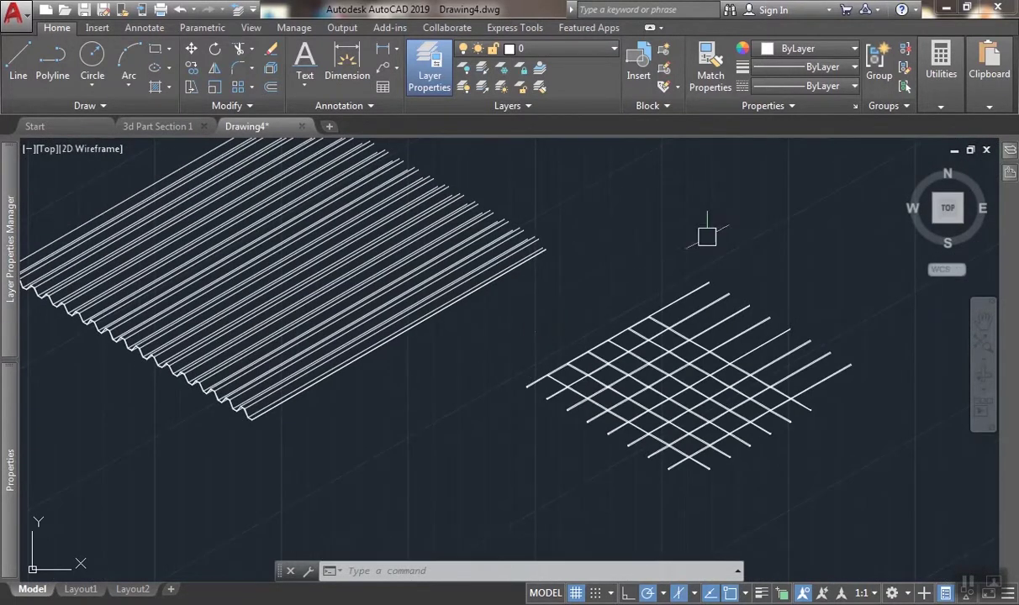
Erase the outermost long bar's two long edge lines and the overlap arc at its second cross bar.
scroll(685, 314, "up", 4)
left_click(643, 304)
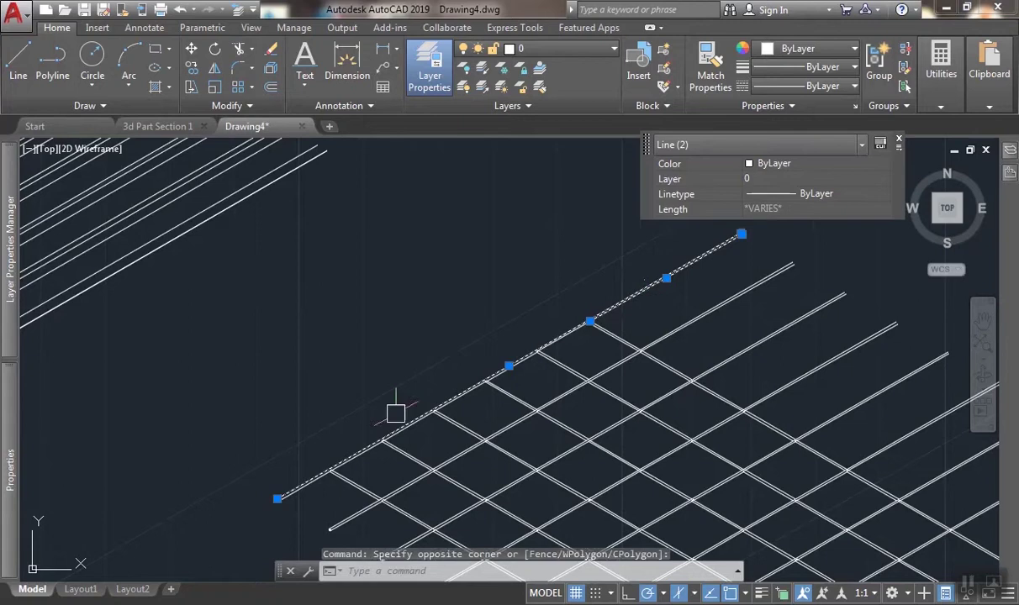
scroll(311, 485, "up", 3)
scroll(250, 513, "down", 2)
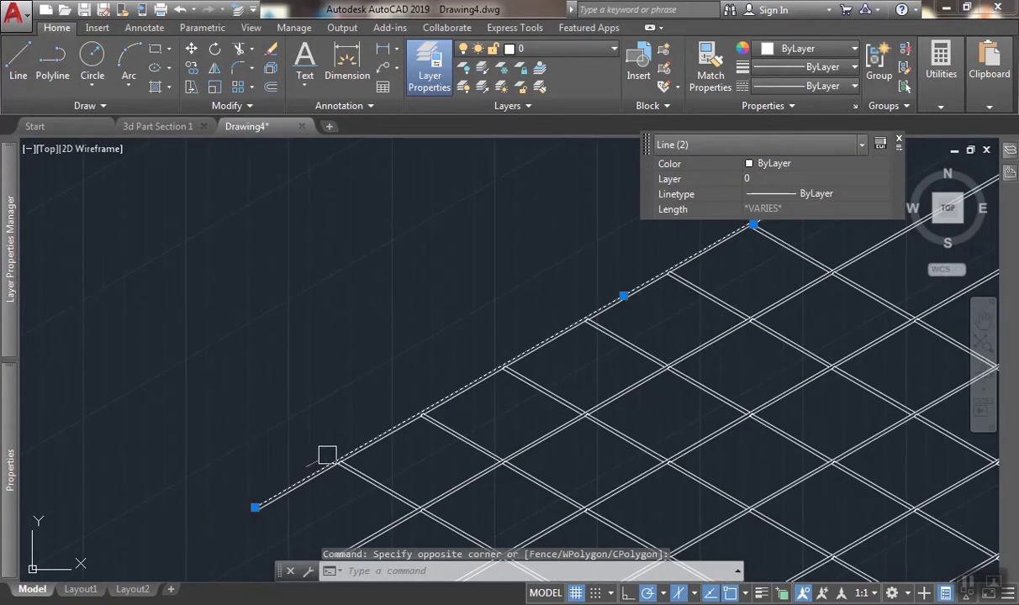
left_click(449, 446)
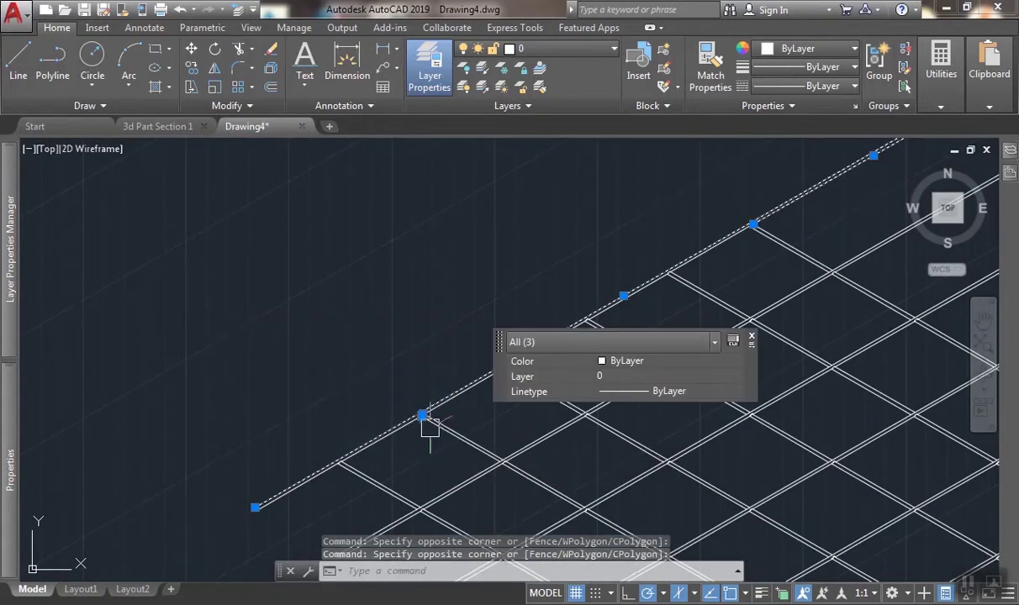
key("Return")
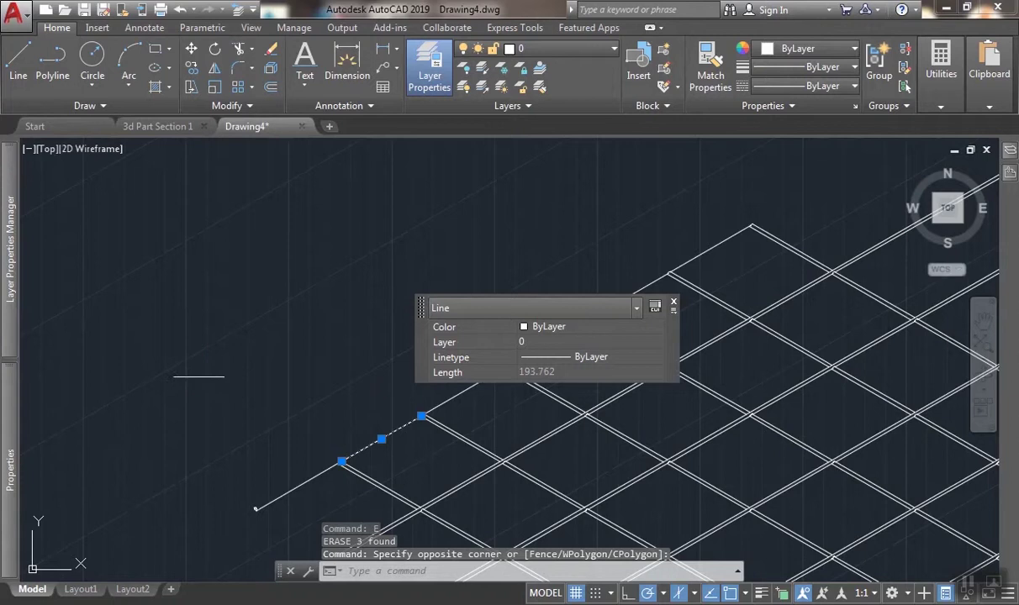
Erase the remaining edge line segments, overlap arcs and bar end of the outermost long bar along the mesh's edge.
left_click(201, 379)
scroll(366, 452, "down", 1)
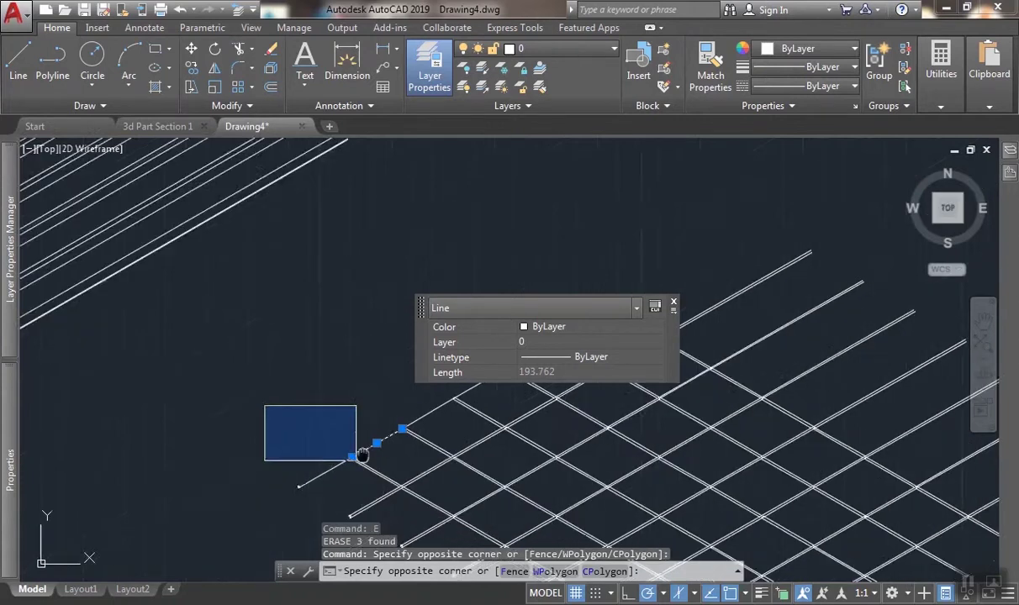
middle_click_drag(360, 457, 437, 382)
scroll(430, 412, "up", 1)
left_click(427, 417)
middle_click_drag(426, 427, 379, 483)
left_click(368, 455)
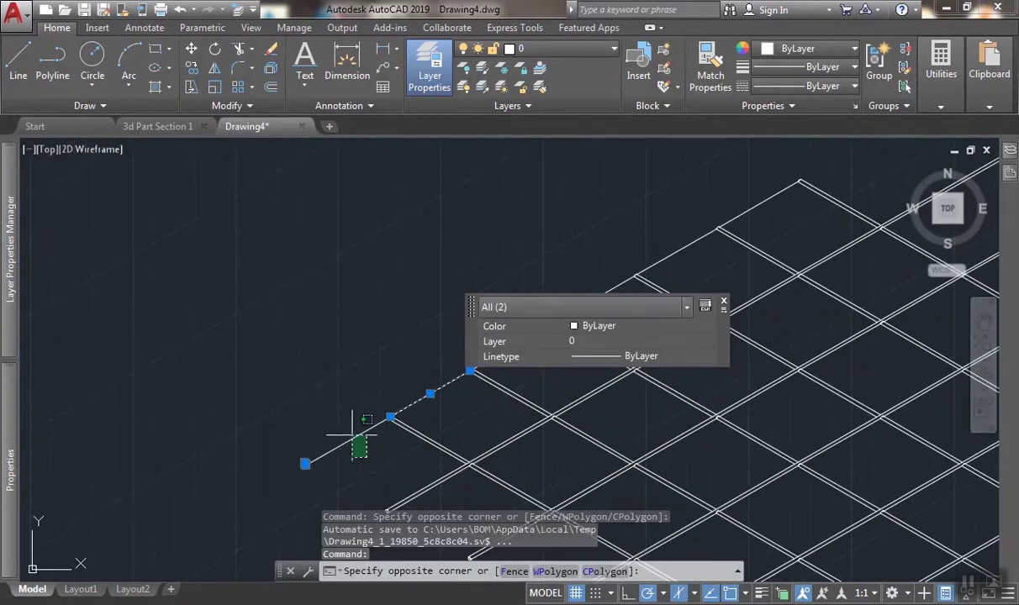
left_click(335, 404)
scroll(335, 412, "down", 2)
middle_click_drag(325, 436, 301, 507)
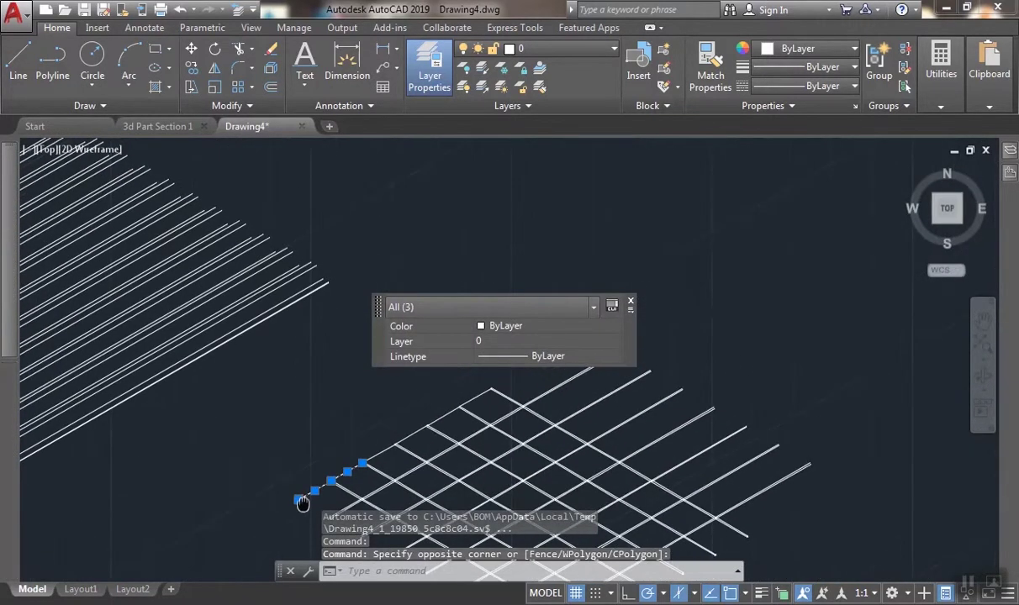
mouse_move(326, 434)
left_mouse_down()
mouse_move(370, 464)
mouse_move(515, 375)
left_mouse_up()
scroll(361, 458, "up", 3)
key("Return")
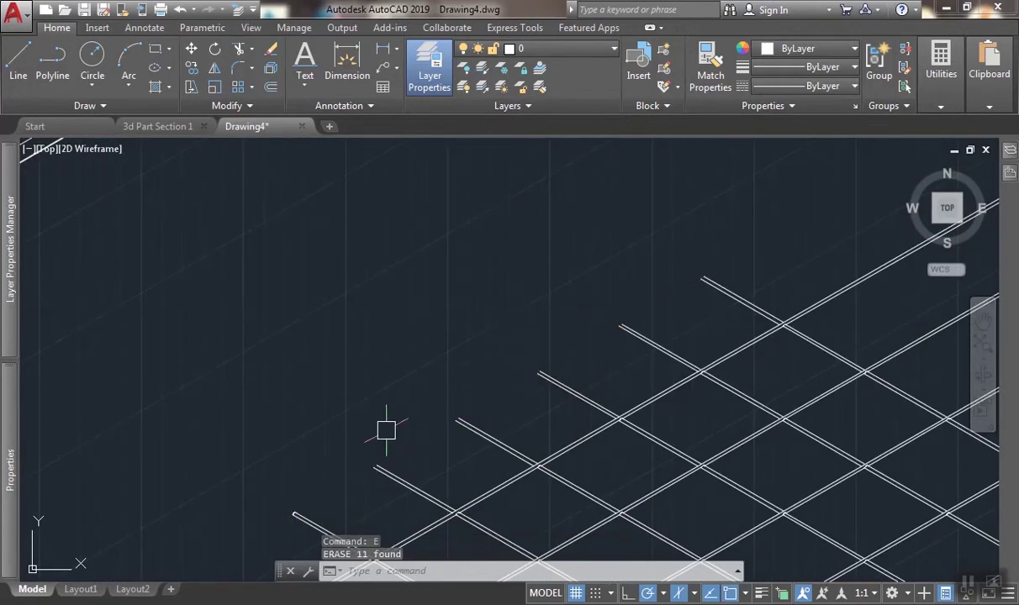
Create two new layers named mesh and deck.
scroll(406, 427, "down", 6)
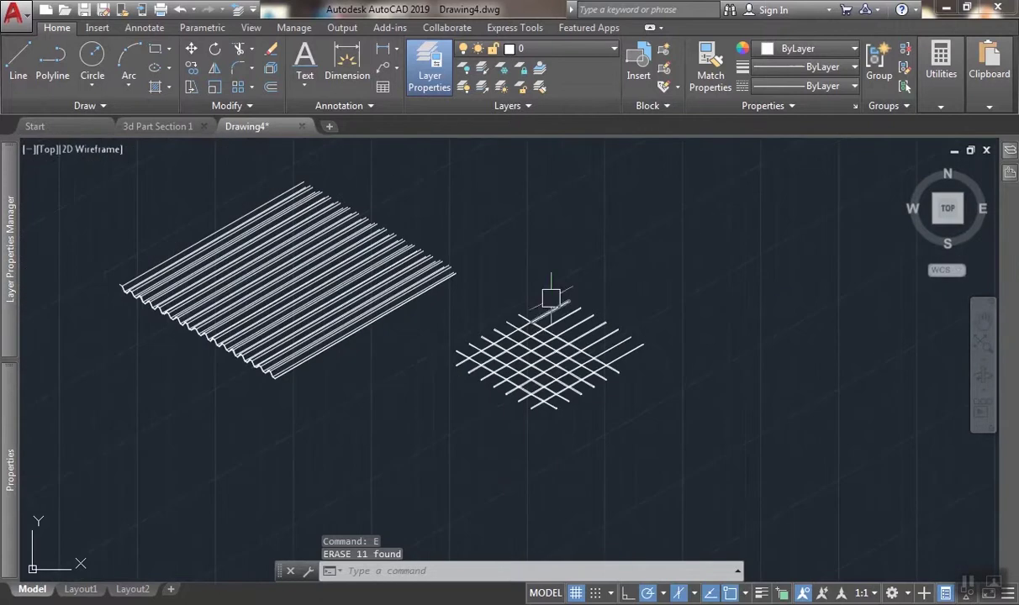
scroll(481, 368, "up", 2)
mouse_move(11, 483)
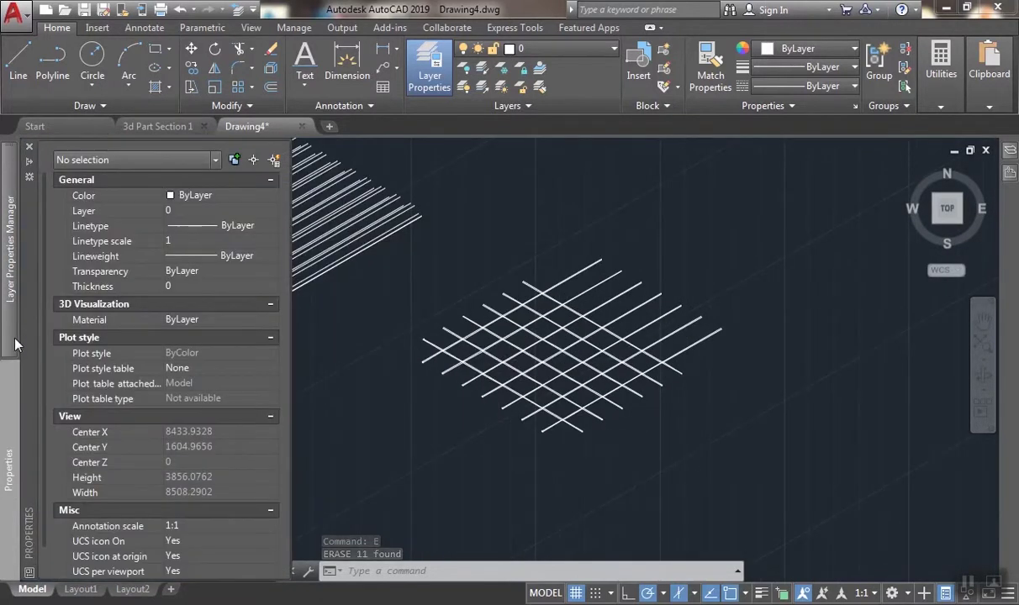
mouse_move(15, 345)
left_click(142, 174)
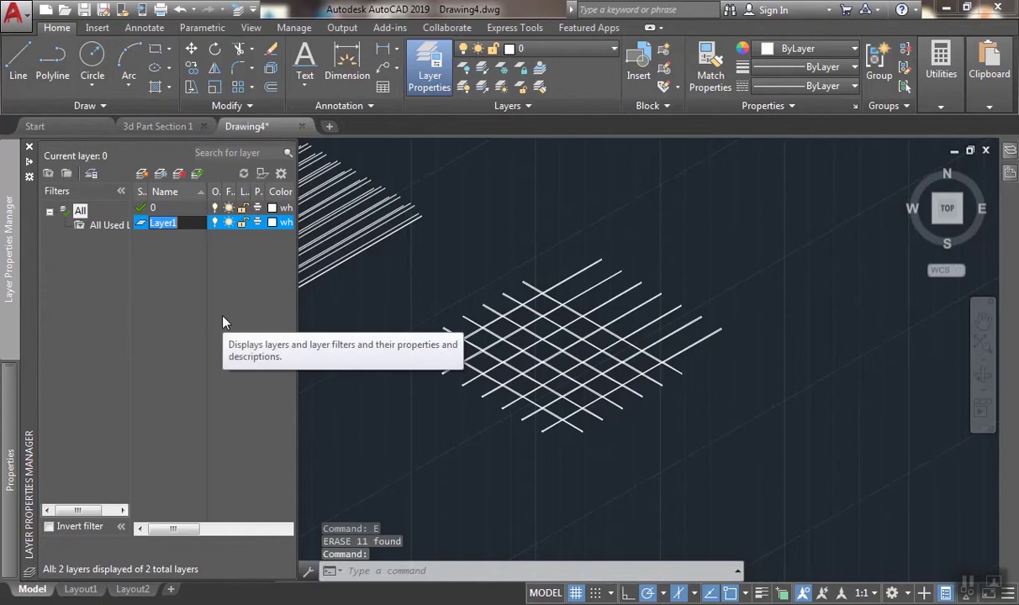
type("mesh")
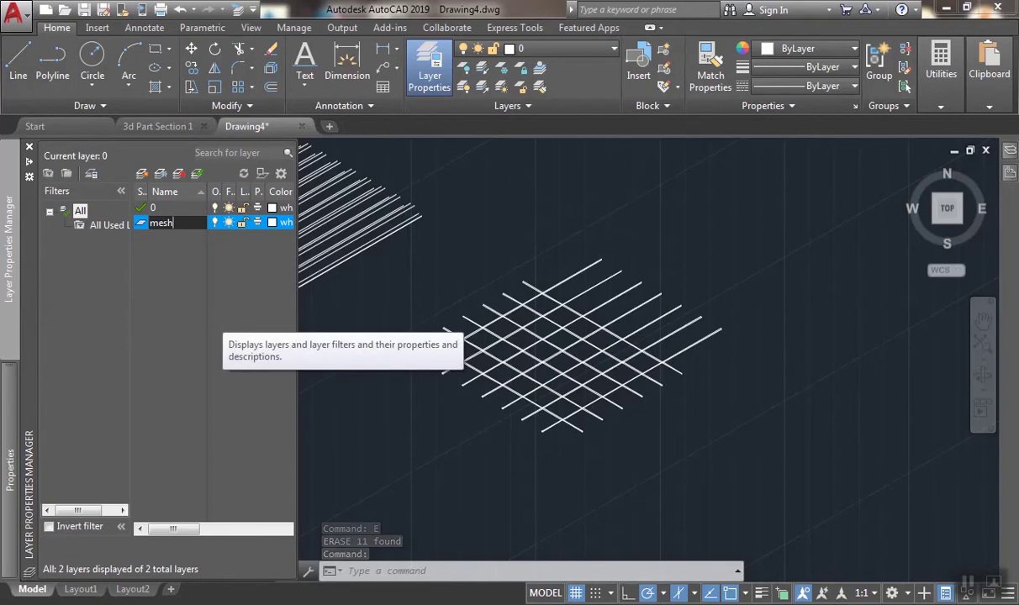
key("ctrl+z")
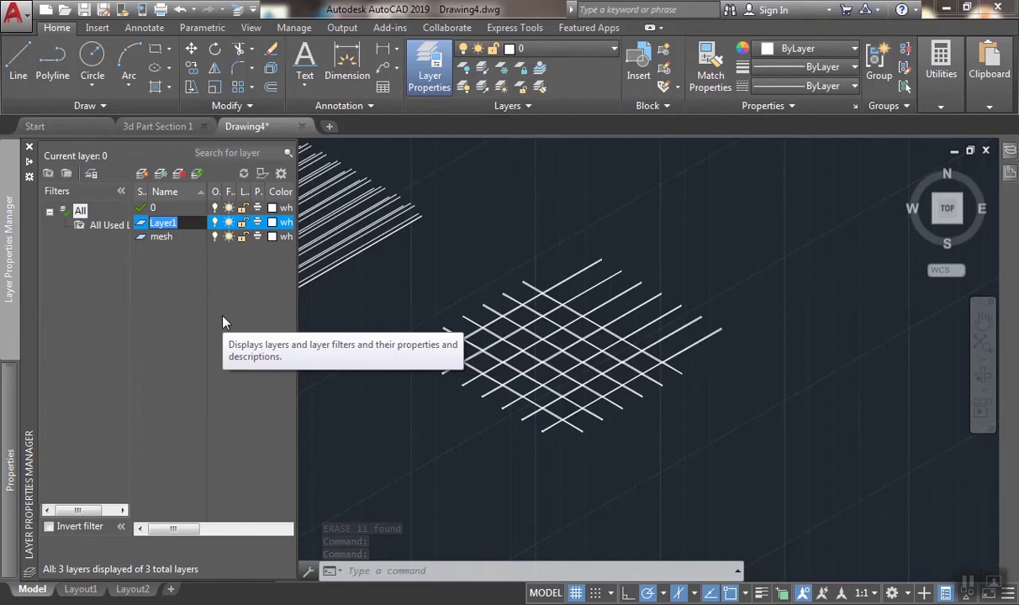
type("deck")
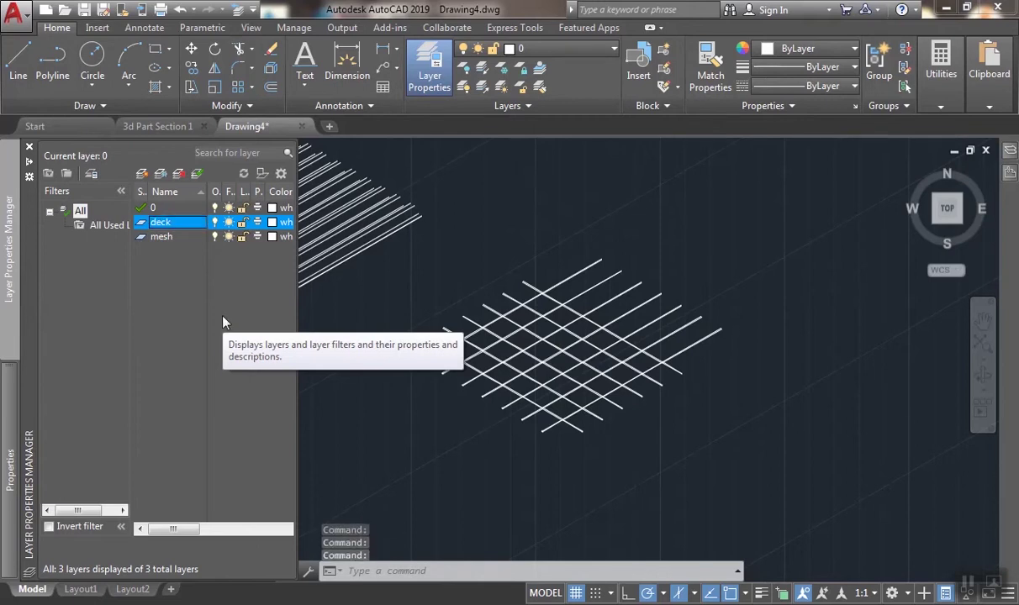
Set the deck layer's colour to blue and the mesh layer's colour to green.
left_click(284, 222)
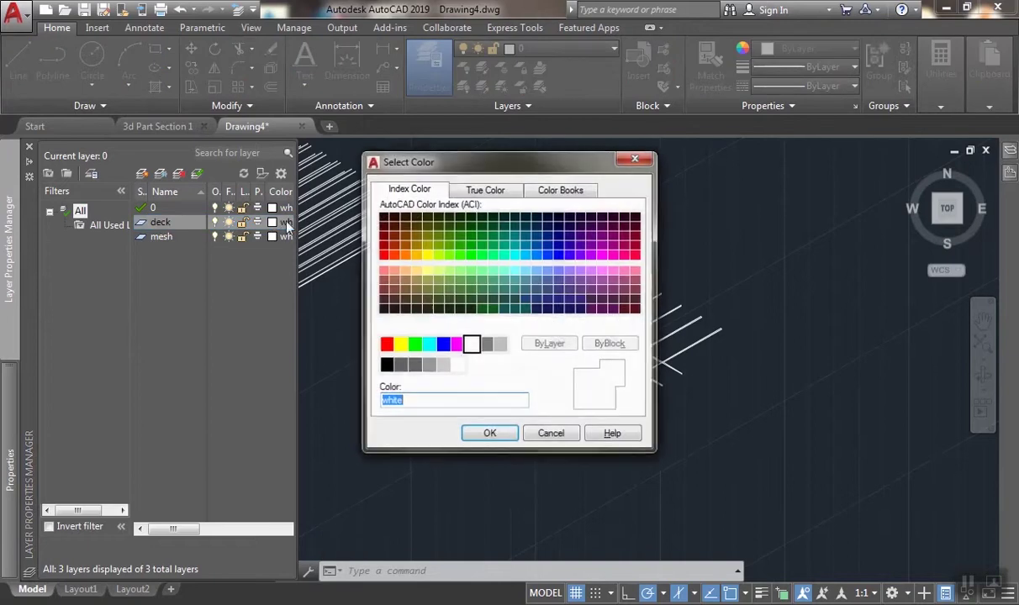
left_click(444, 348)
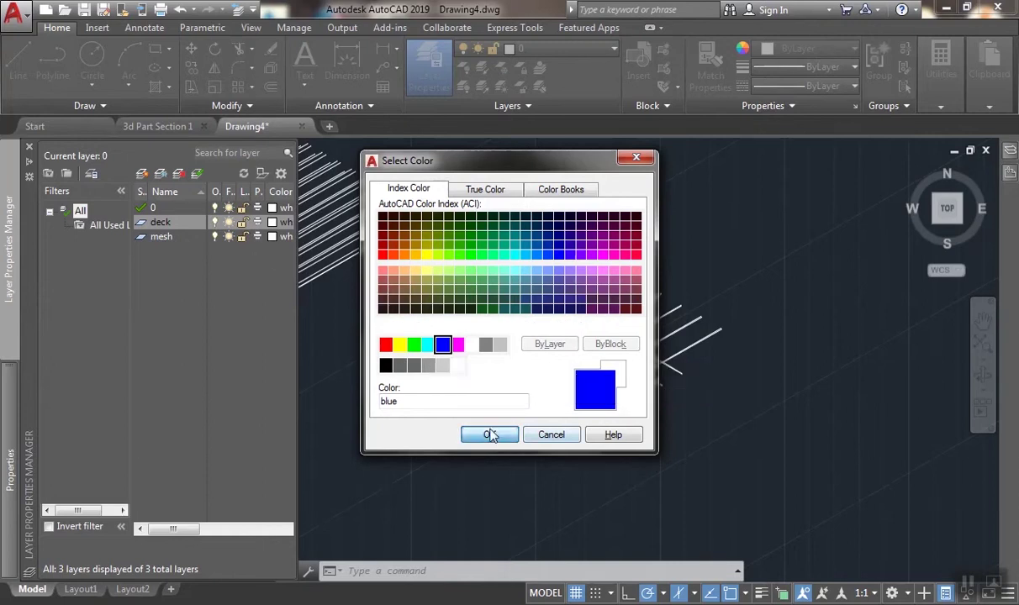
left_click(490, 435)
left_click(275, 235)
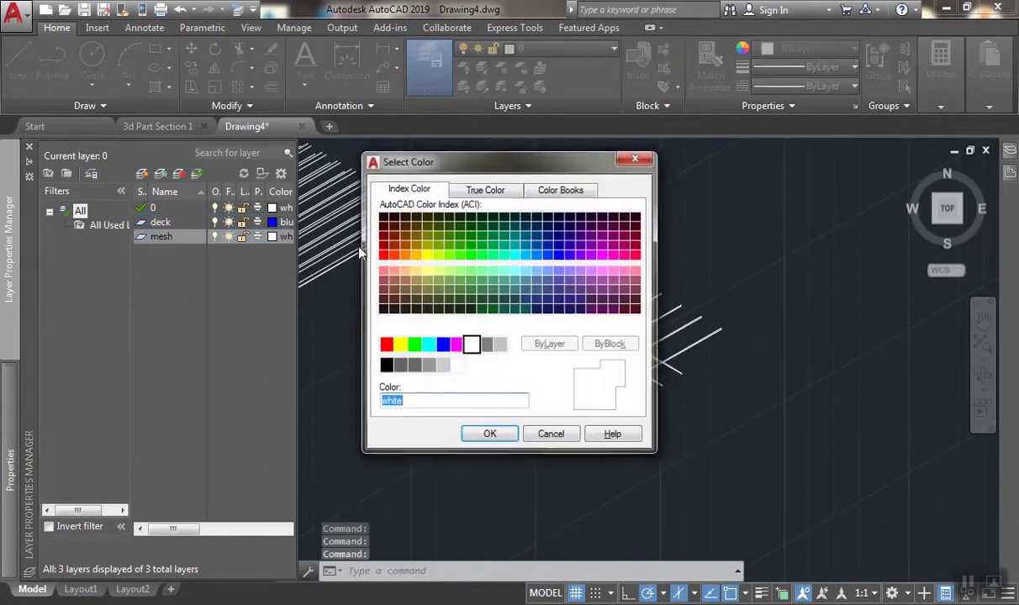
left_click(413, 344)
left_click(490, 435)
Combine all the mesh bars into one group, leaving the metal deck lines out of the selection.
scroll(580, 303, "down", 5)
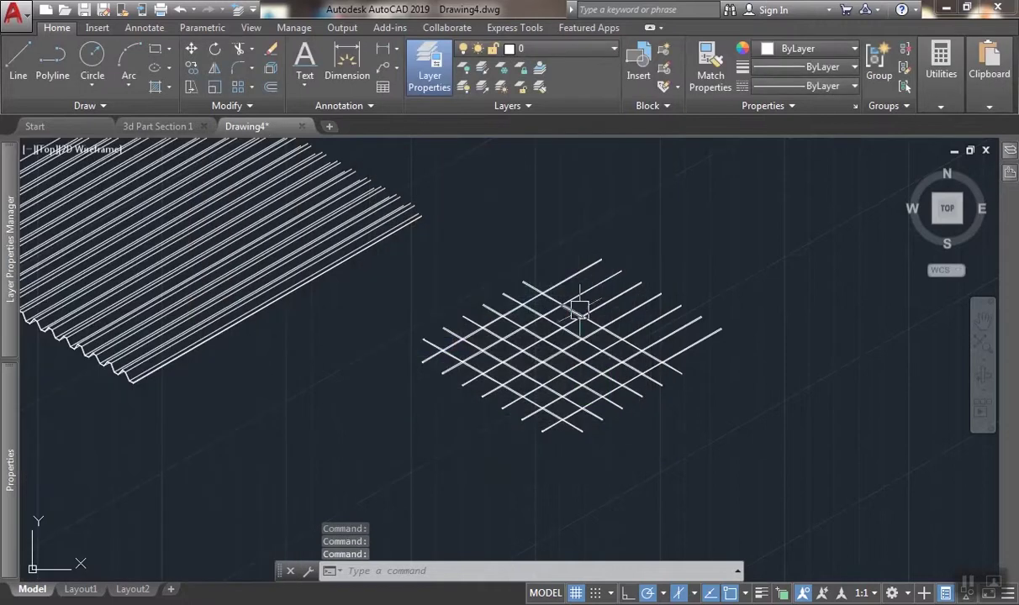
middle_click_drag(750, 267, 678, 266)
left_click(685, 257)
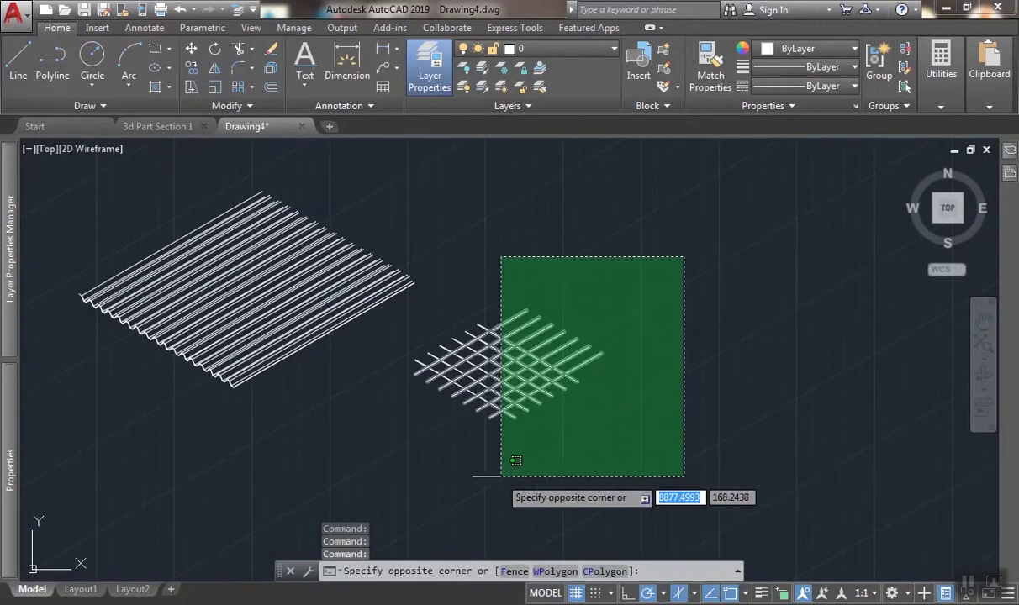
left_click(406, 477)
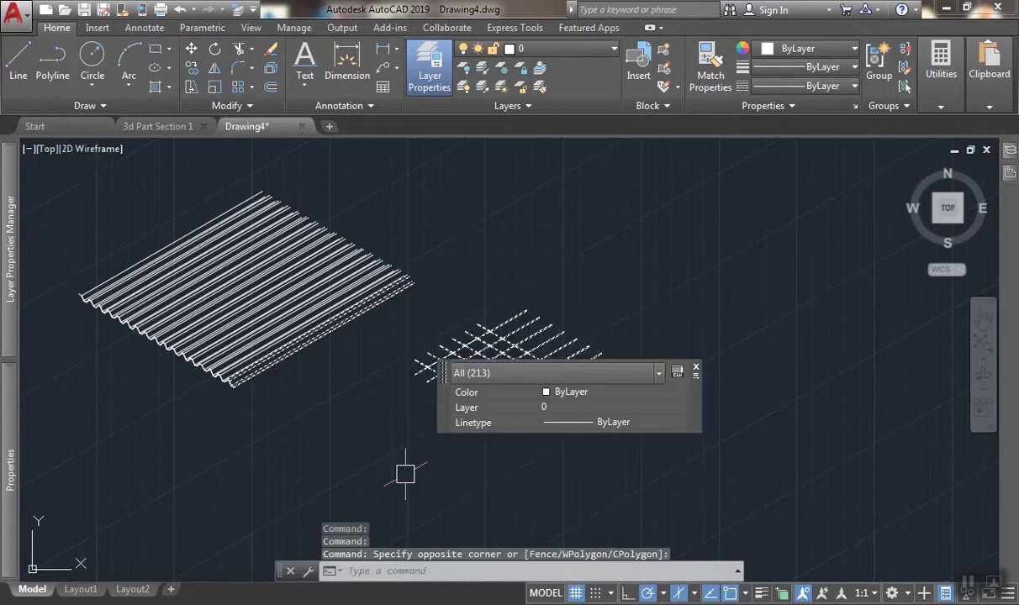
left_click(320, 443, "shift")
left_click(275, 335, "shift")
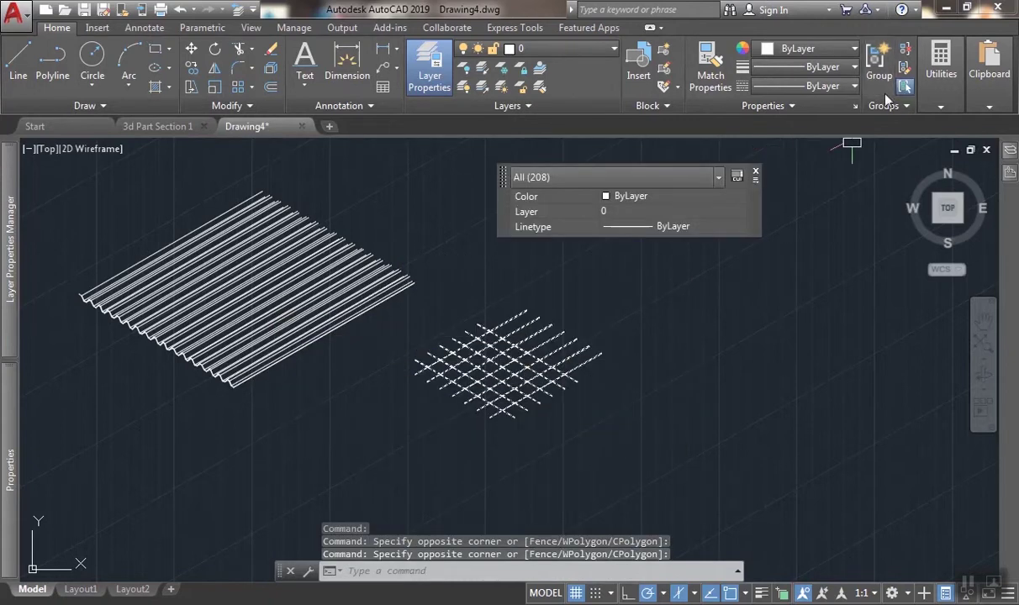
left_click(878, 69)
Assign the grouped mesh to the mesh layer and deselect it.
left_click(507, 360)
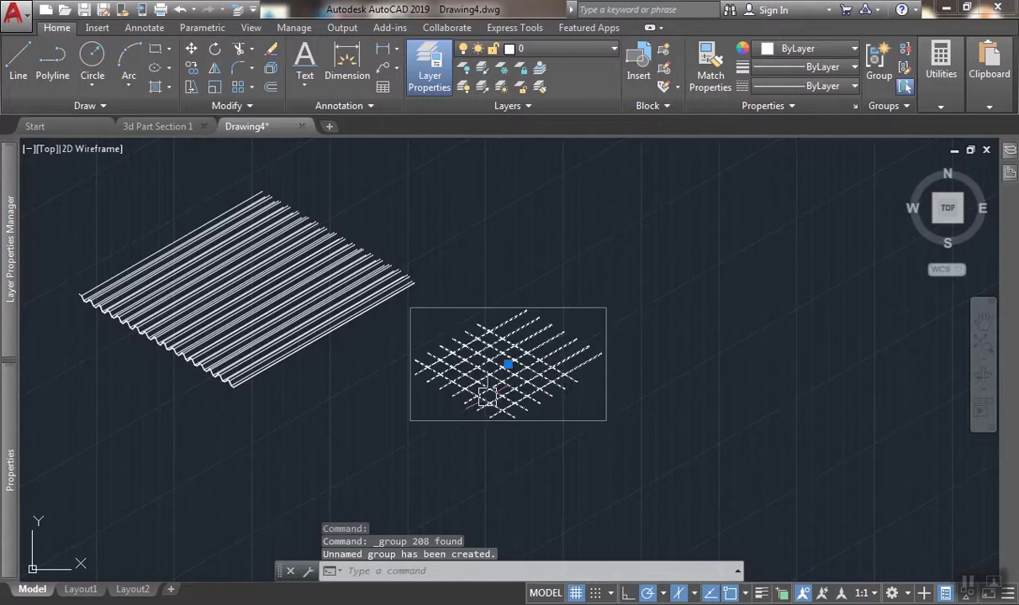
scroll(521, 366, "up", 2)
left_click(904, 87)
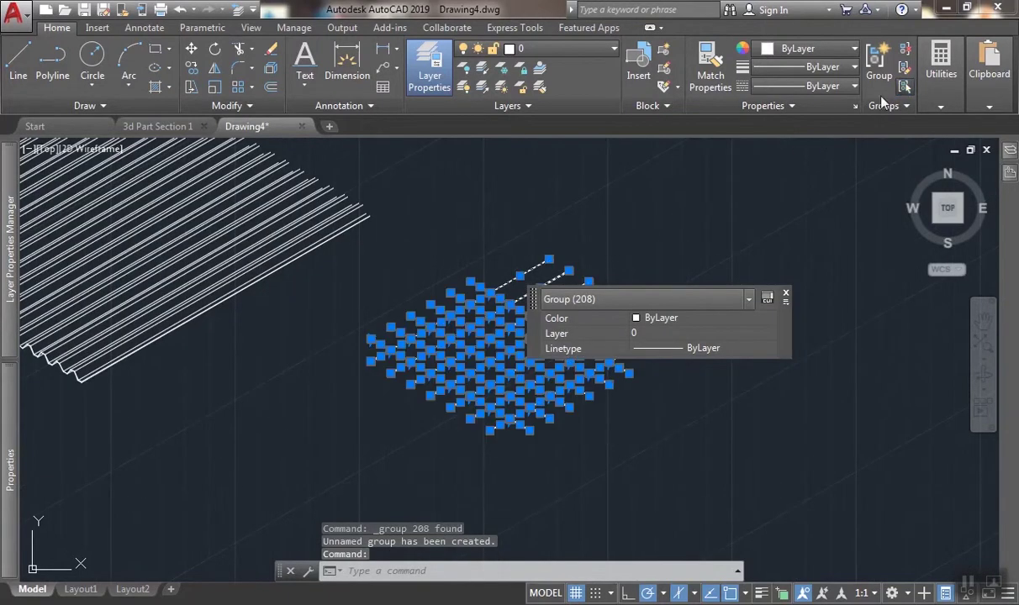
scroll(460, 389, "up", 4)
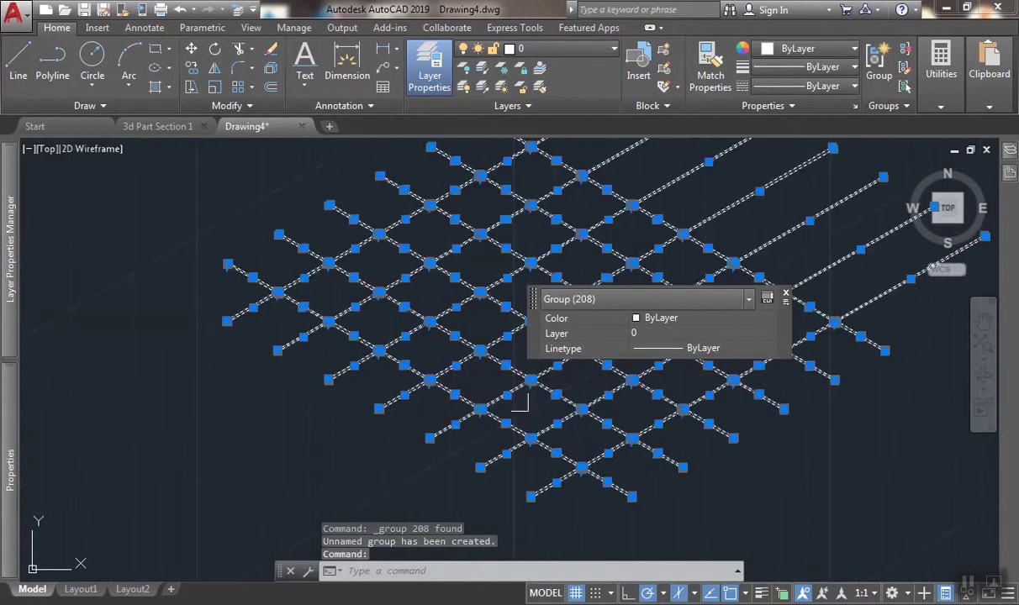
left_click(661, 334)
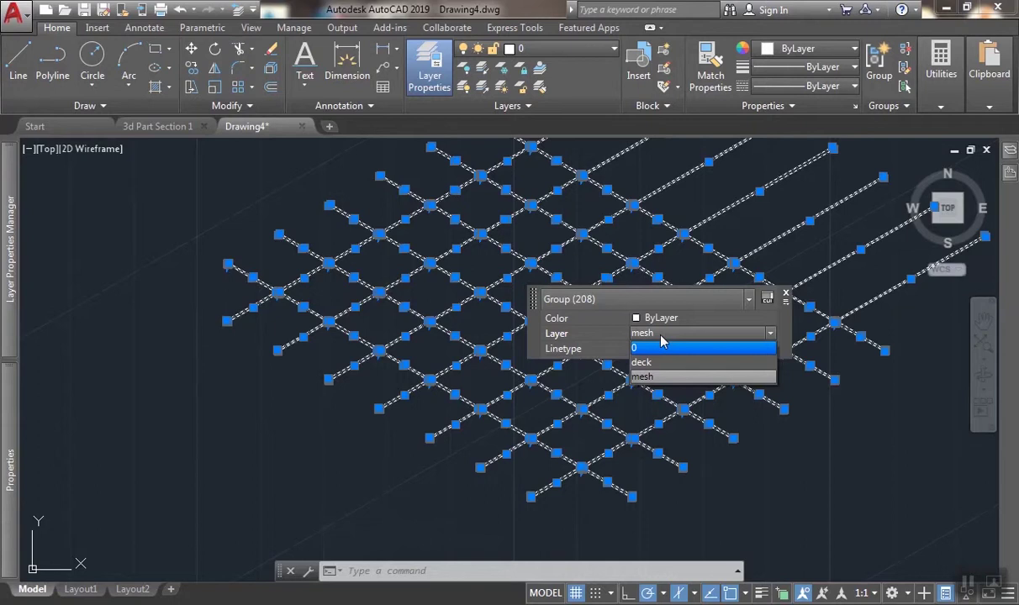
left_click(662, 336)
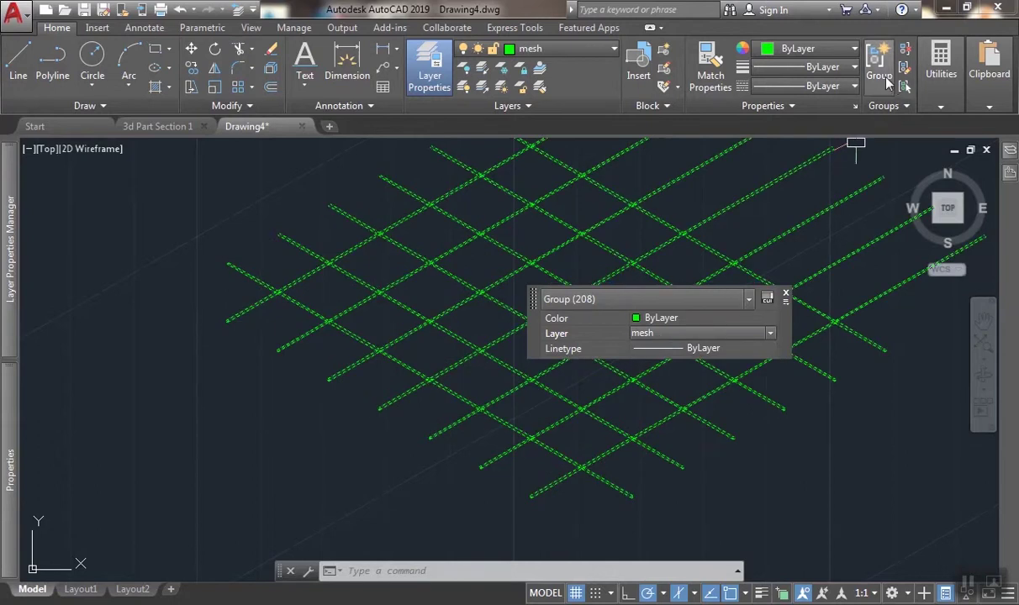
key("Escape")
Move the mesh group from the projected corner between its two nearest bar ends to the upper point of the deck's near corner.
scroll(807, 449, "down", 3)
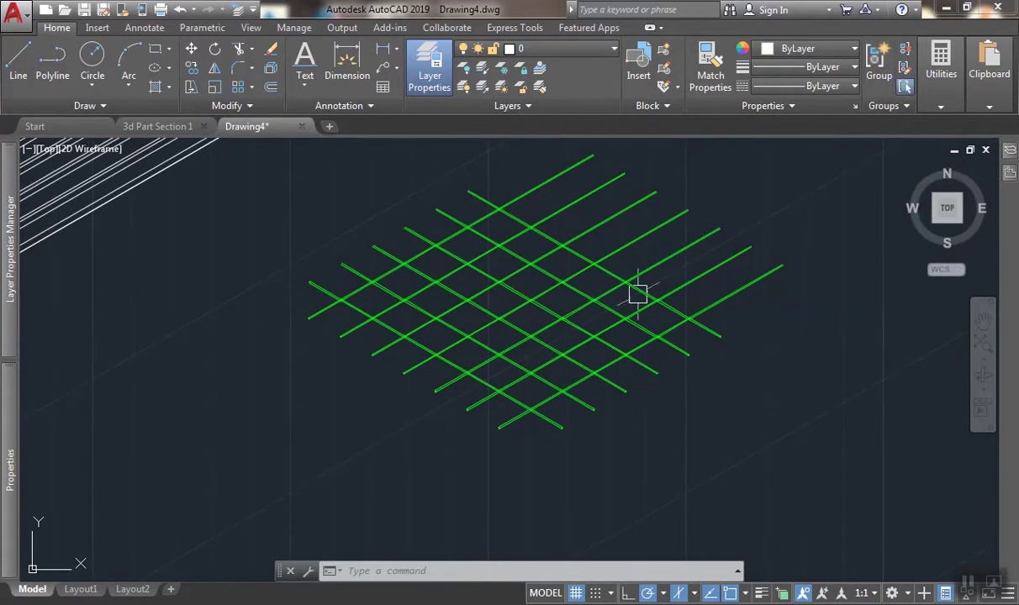
scroll(638, 295, "down", 2)
scroll(701, 332, "up", 1)
left_click(707, 335)
middle_click_drag(706, 334, 658, 330)
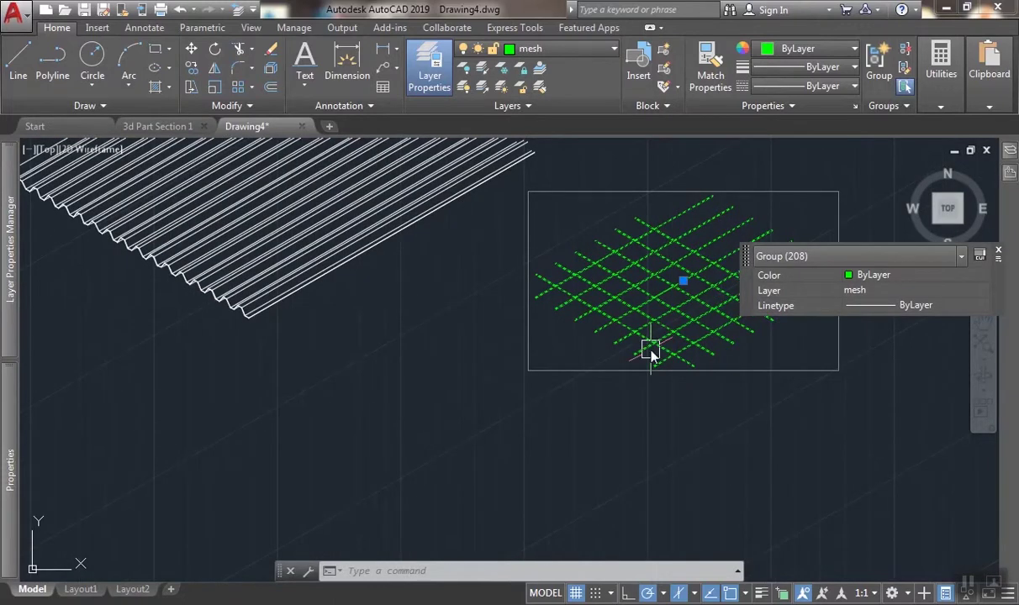
type("m")
key("Return")
scroll(572, 328, "up", 5)
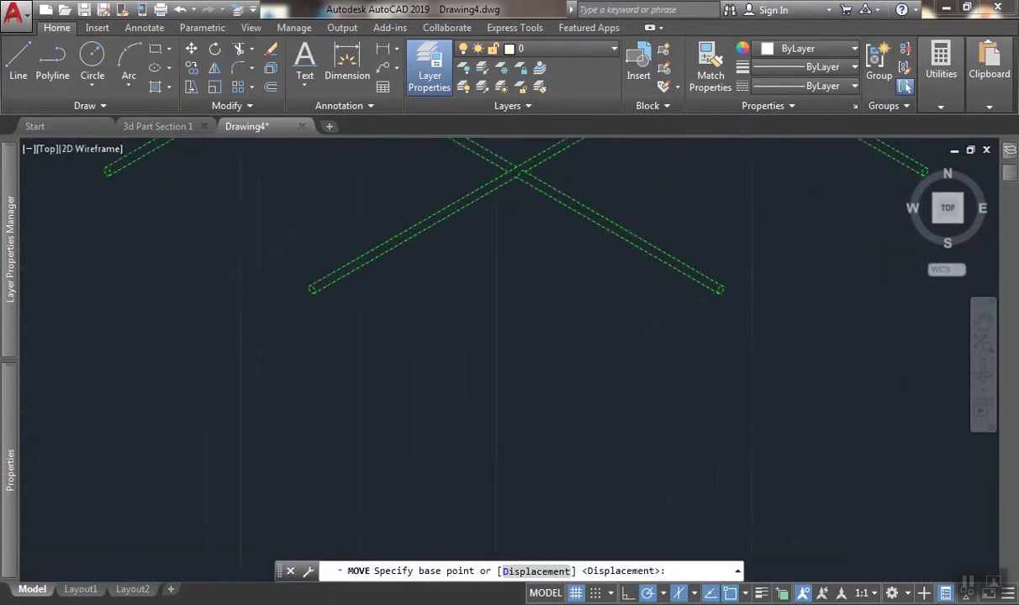
middle_click_drag(436, 341, 343, 356)
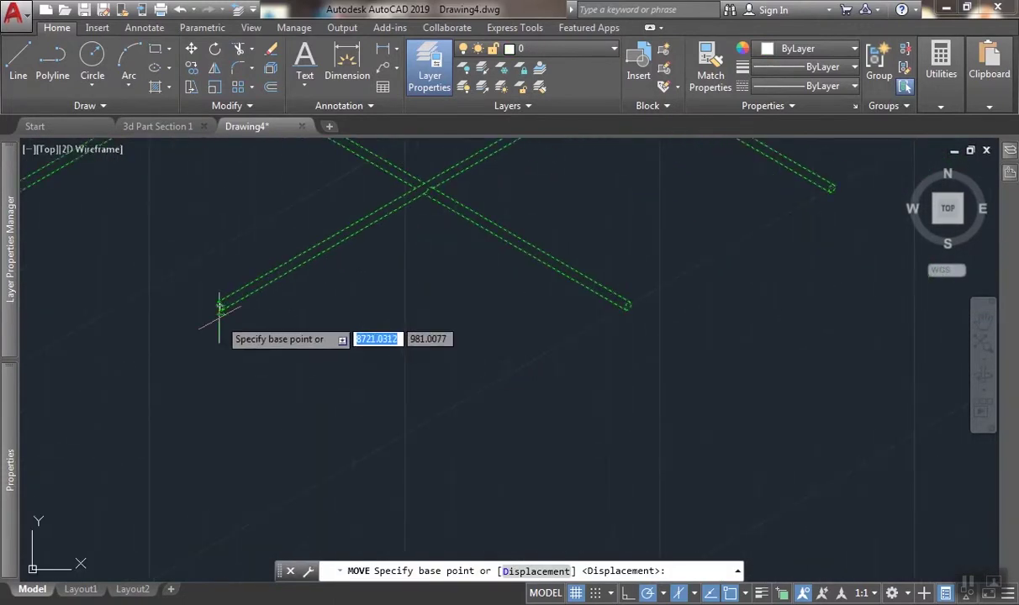
scroll(216, 305, "up", 2)
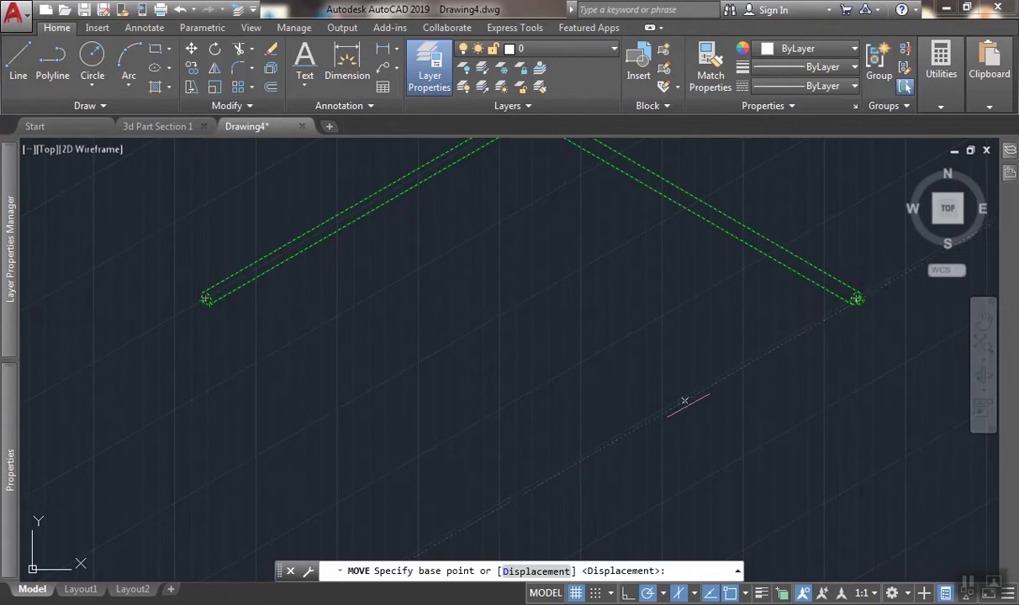
left_click(530, 485)
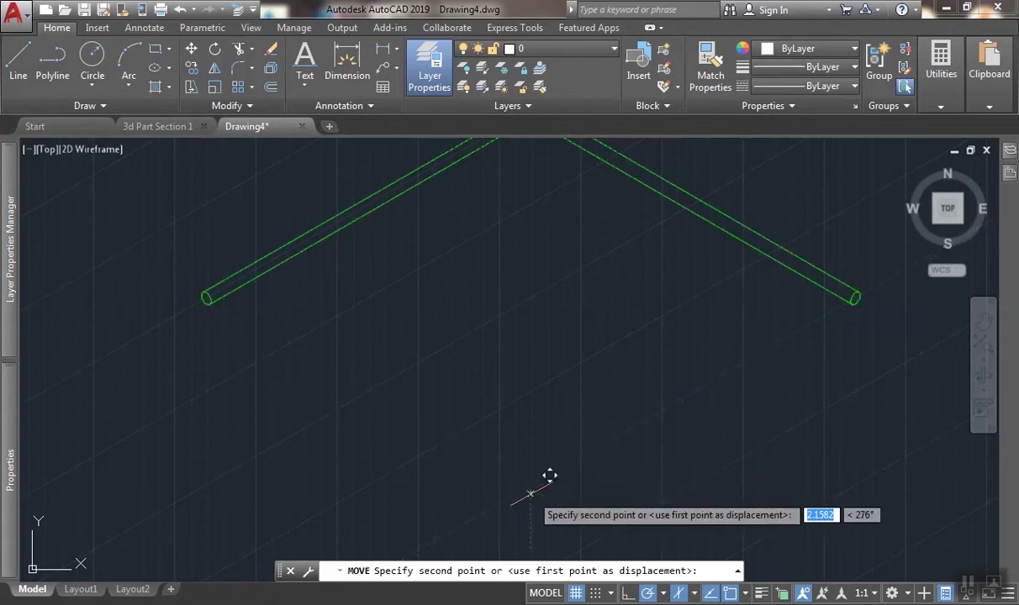
scroll(454, 341, "down", 3)
scroll(660, 429, "up", 8)
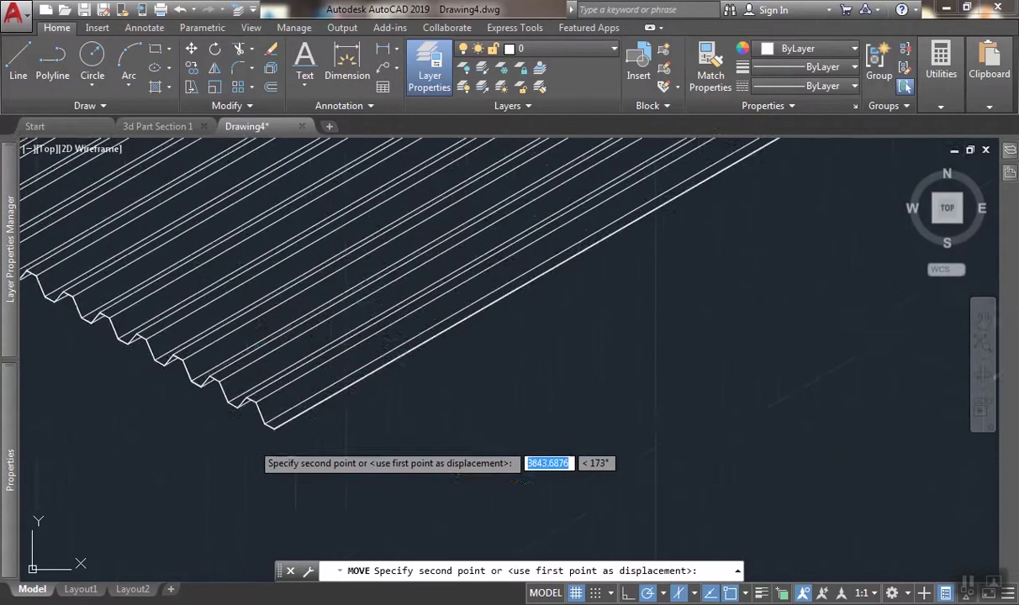
scroll(409, 417, "up", 3)
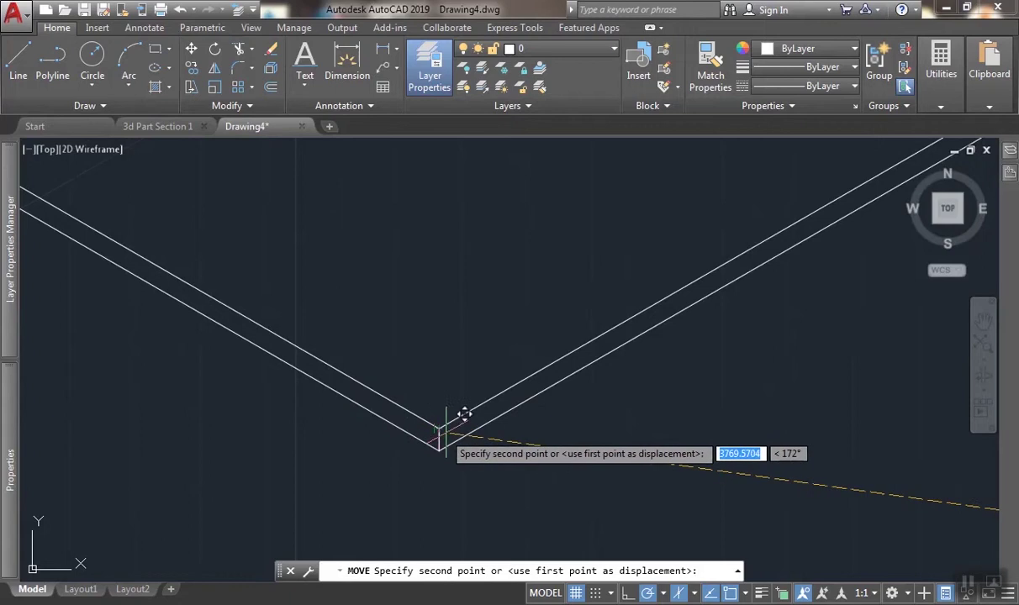
left_click(439, 430)
Draw a 125 long vertical line upward from the upper point of the deck's near corner.
scroll(439, 430, "down", 5)
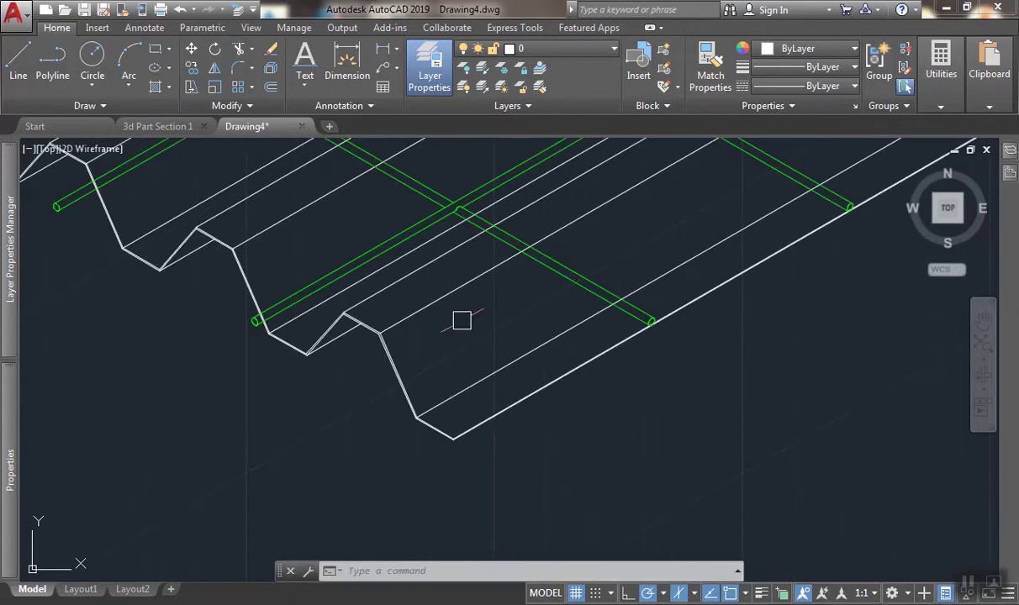
left_click(17, 56)
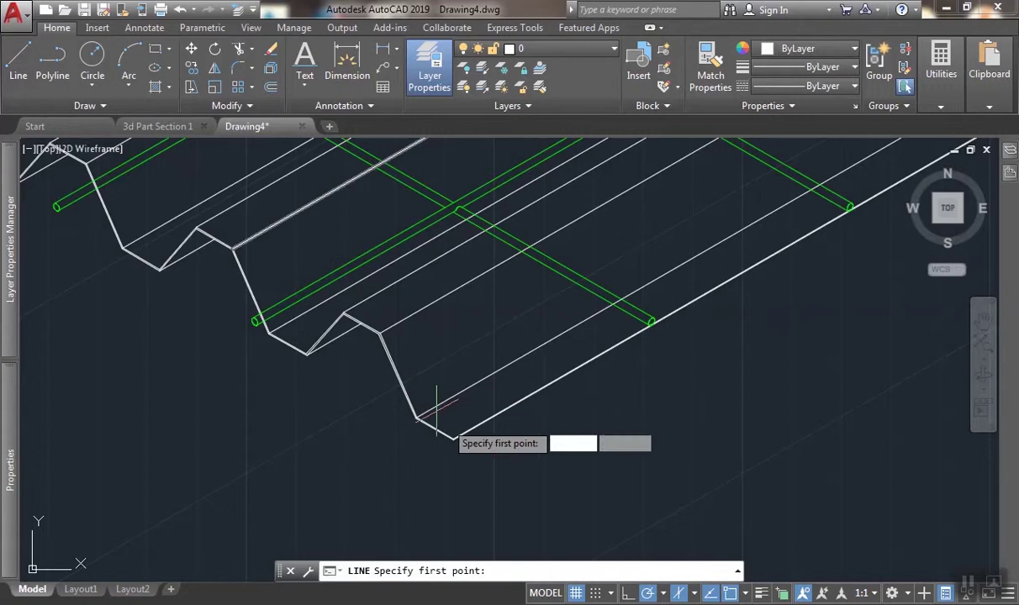
scroll(432, 412, "up", 5)
left_click(345, 478)
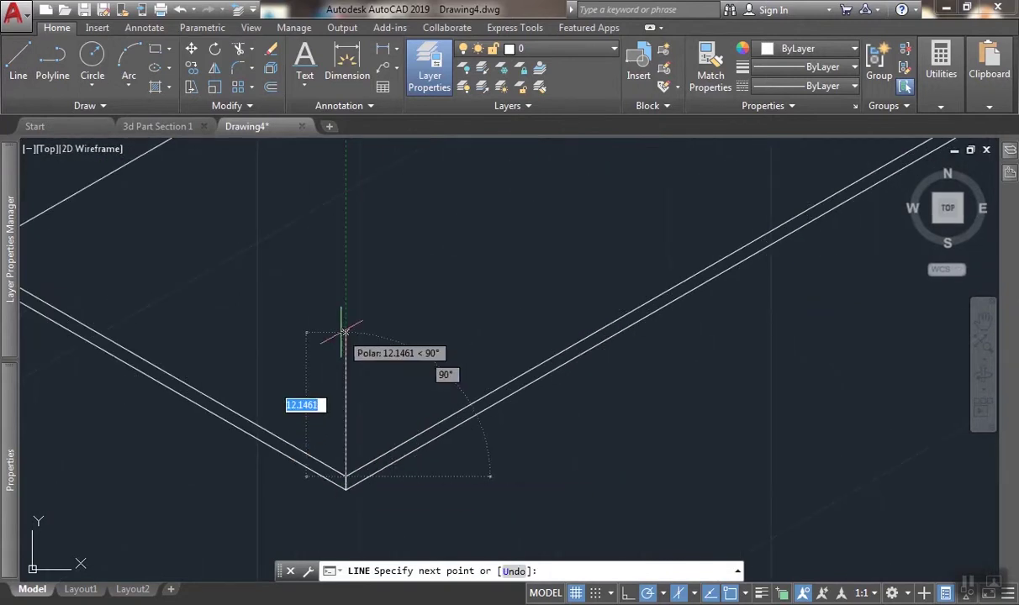
type("125")
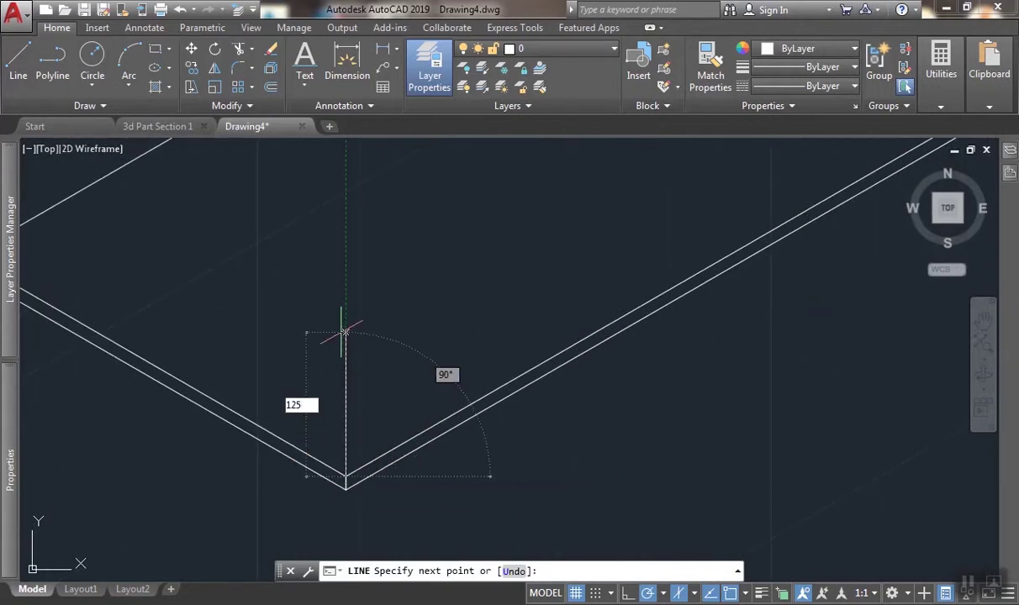
key("Return")
key("Return")
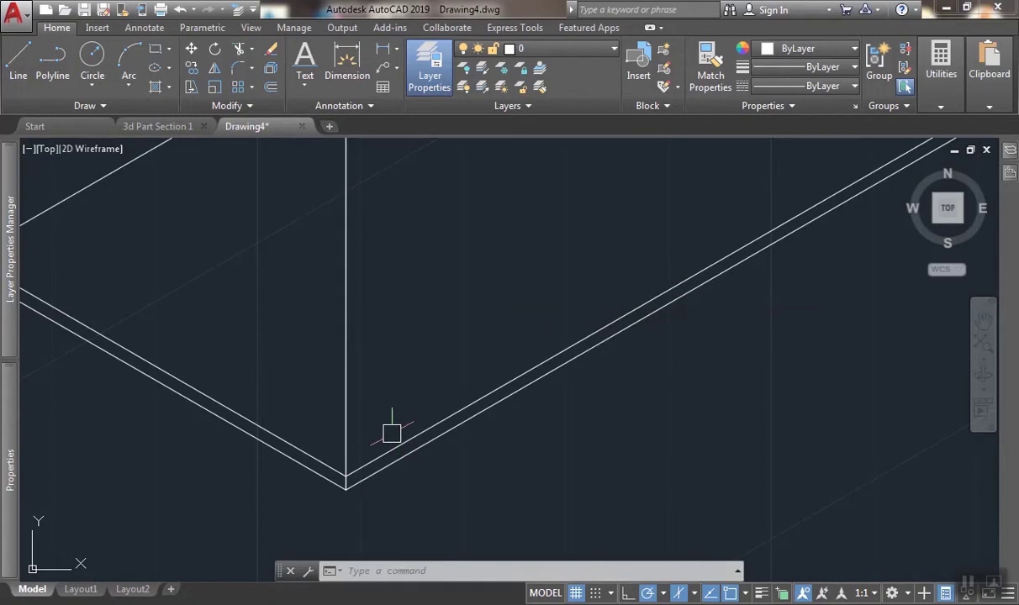
Copy the two upper deck edge lines meeting at the near corner to the upper end of the 125 vertical line.
left_click(390, 437)
left_click(296, 446)
type("c")
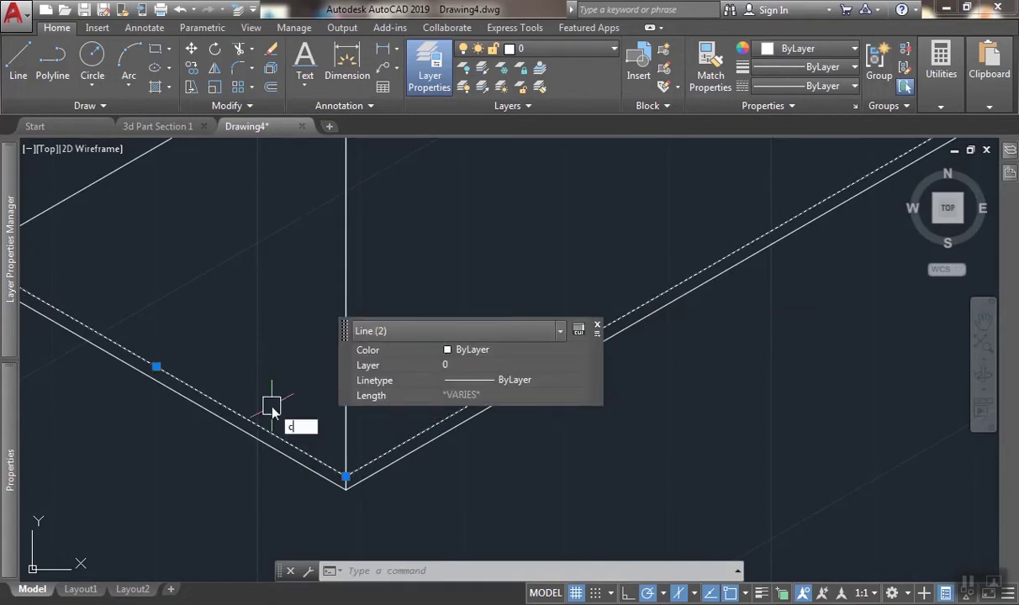
type("o")
key("Return")
left_click(346, 476)
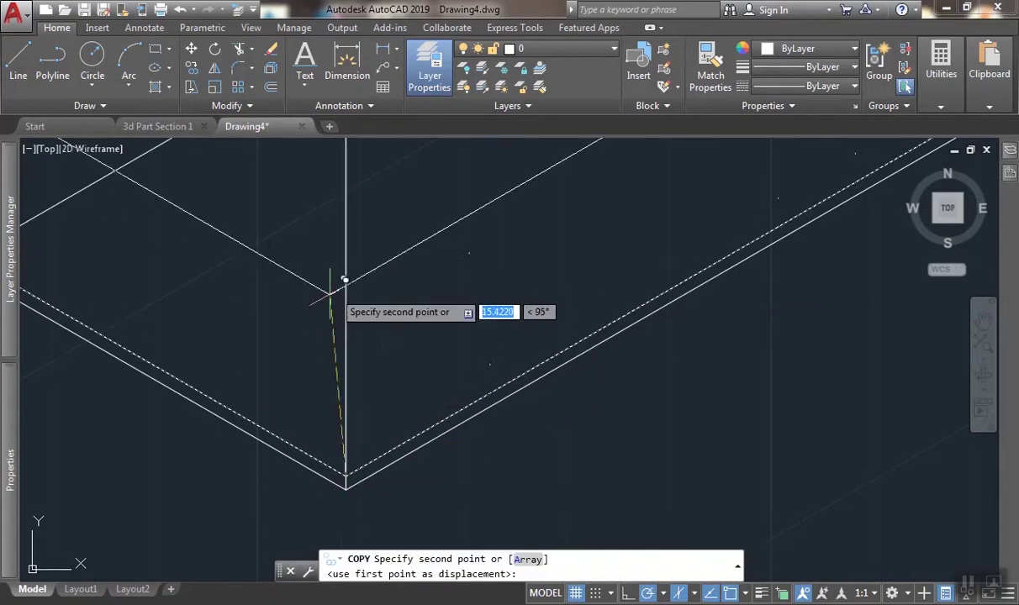
scroll(330, 294, "down", 6)
middle_click_drag(357, 270, 395, 481)
scroll(374, 308, "up", 5)
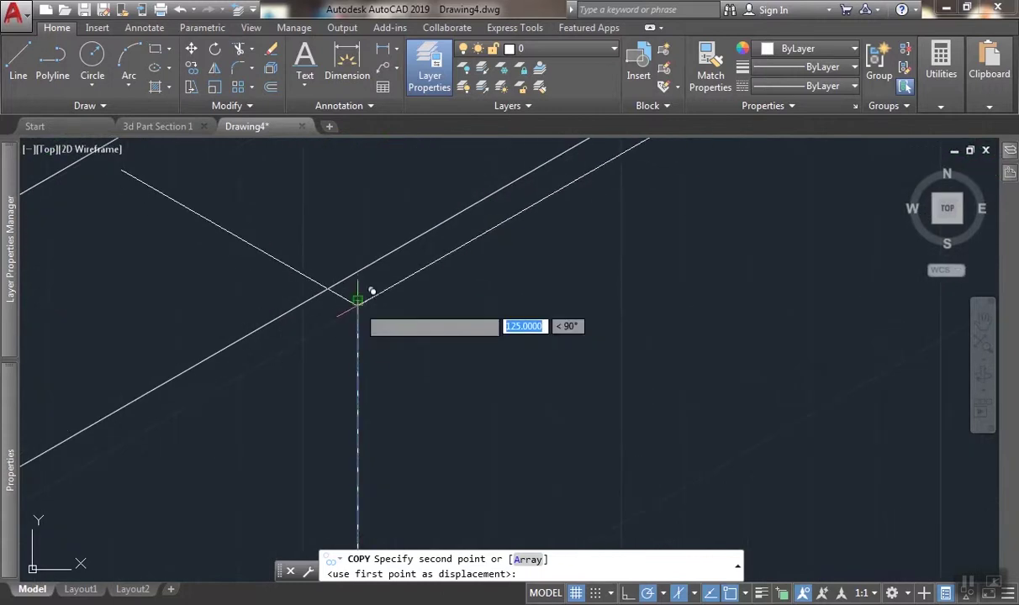
left_click(372, 291)
scroll(414, 314, "down", 3)
key("Return")
Draw a near-vertical boundary line about 1529 long just beyond the deck profile's far end, clear of the deck.
scroll(422, 352, "up", 4)
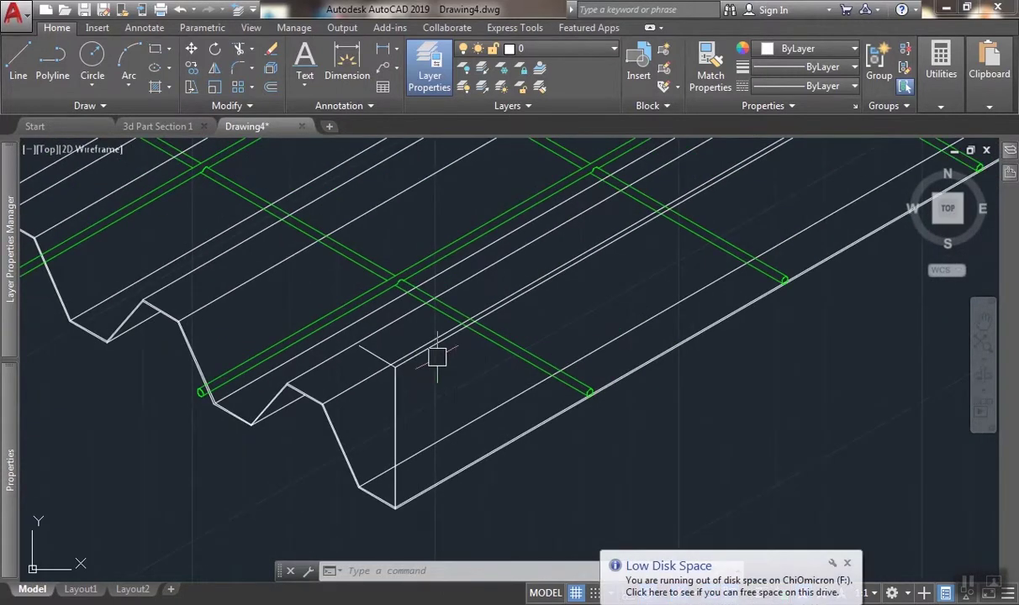
scroll(422, 357, "down", 3)
scroll(412, 374, "up", 4)
scroll(469, 395, "down", 3)
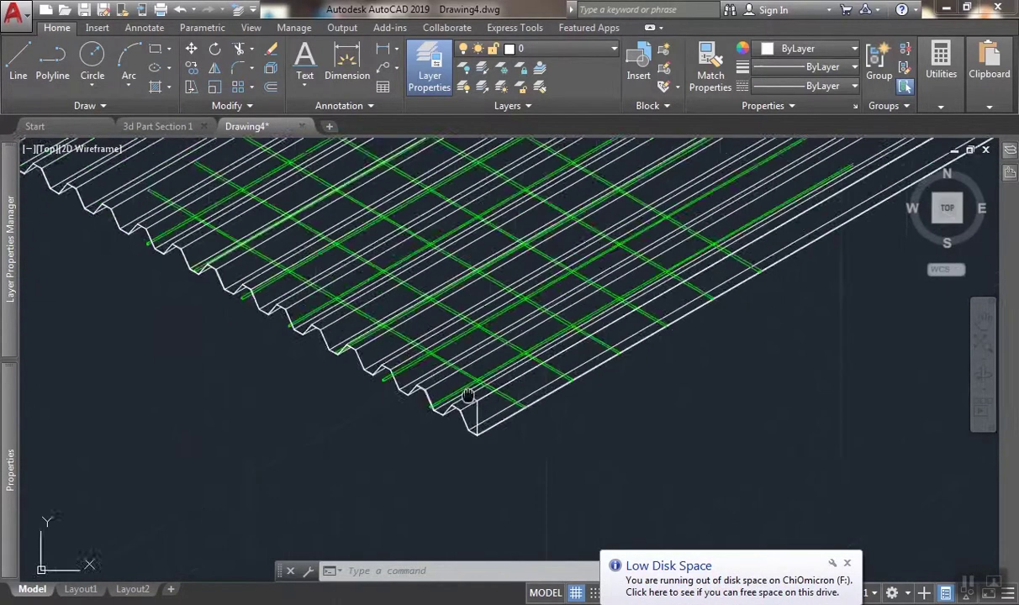
scroll(379, 344, "down", 3)
left_click(18, 63)
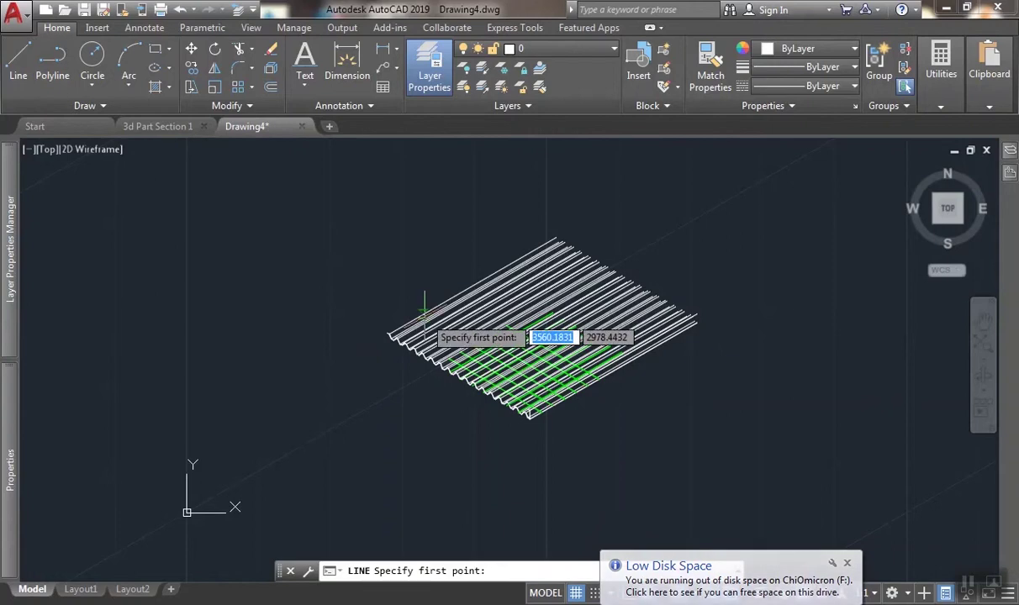
scroll(369, 315, "up", 3)
left_click(342, 277)
left_click(350, 444)
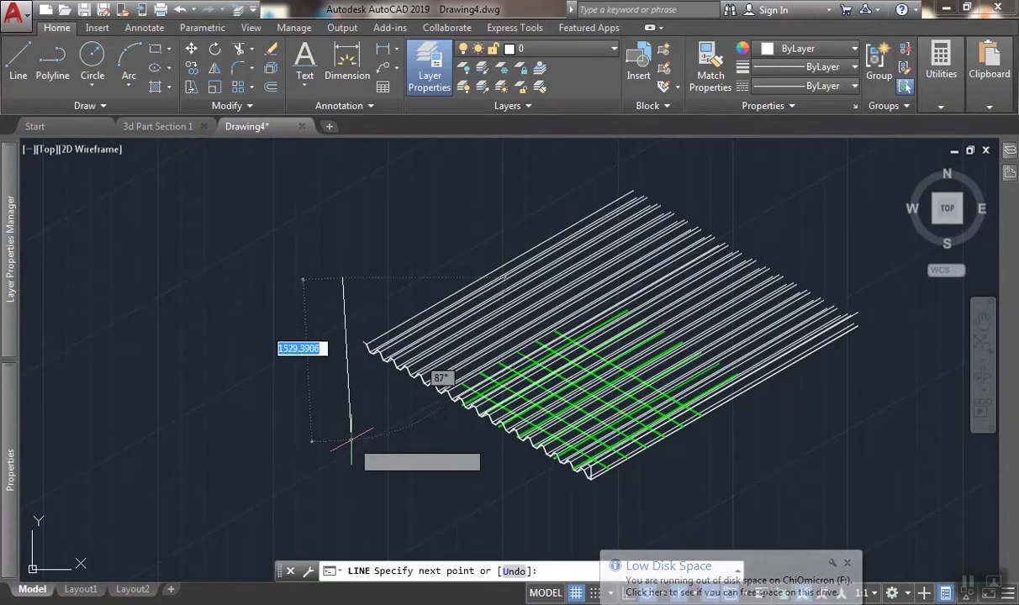
key("Return")
key("Return")
key("Escape")
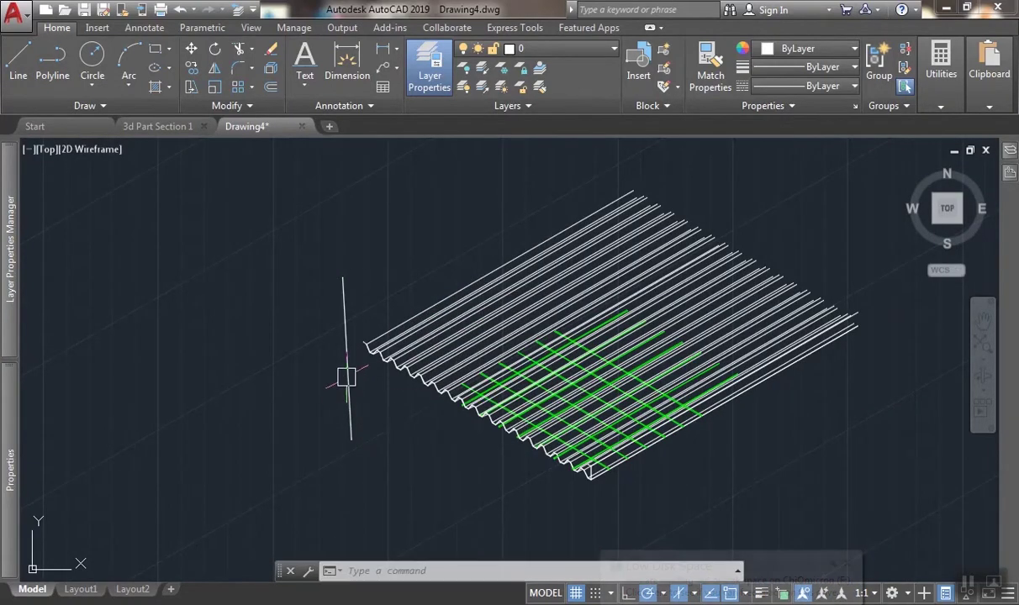
Extend the short copied slab edge to the boundary line beyond the deck profile's far end.
type("ex")
key("Return")
left_click(343, 318)
key("Return")
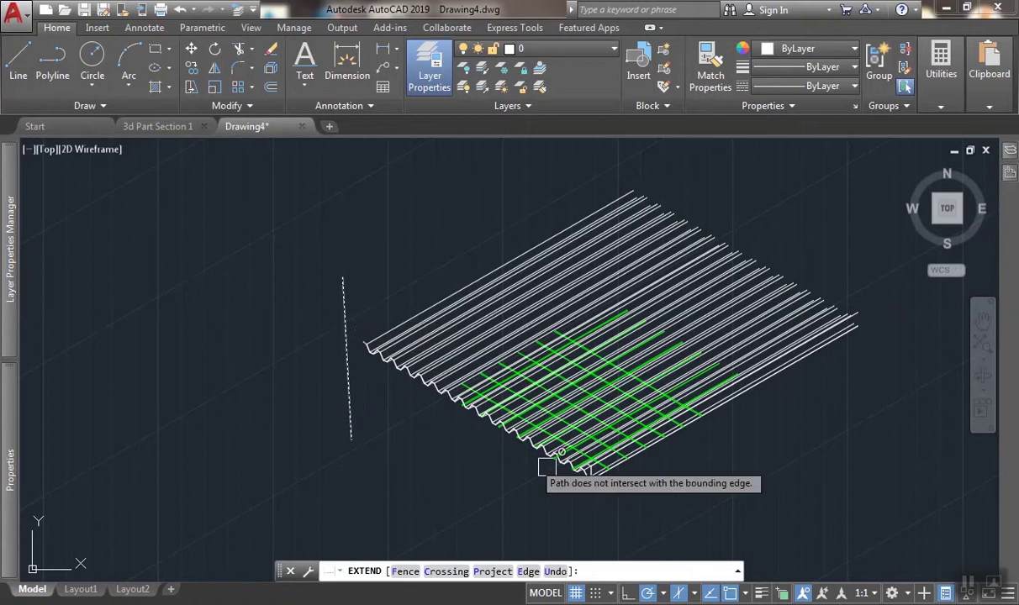
scroll(602, 444, "up", 10)
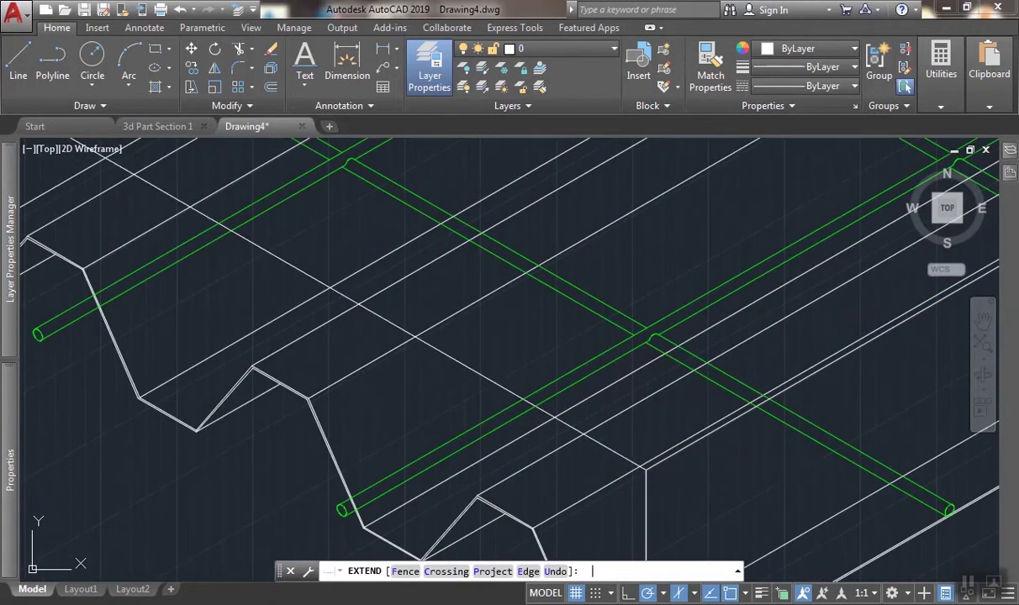
key("Escape")
Move the mesh group 25 along the 30° isometric direction, inward from the deck's profiled edge.
scroll(519, 398, "down", 4)
left_click(497, 377)
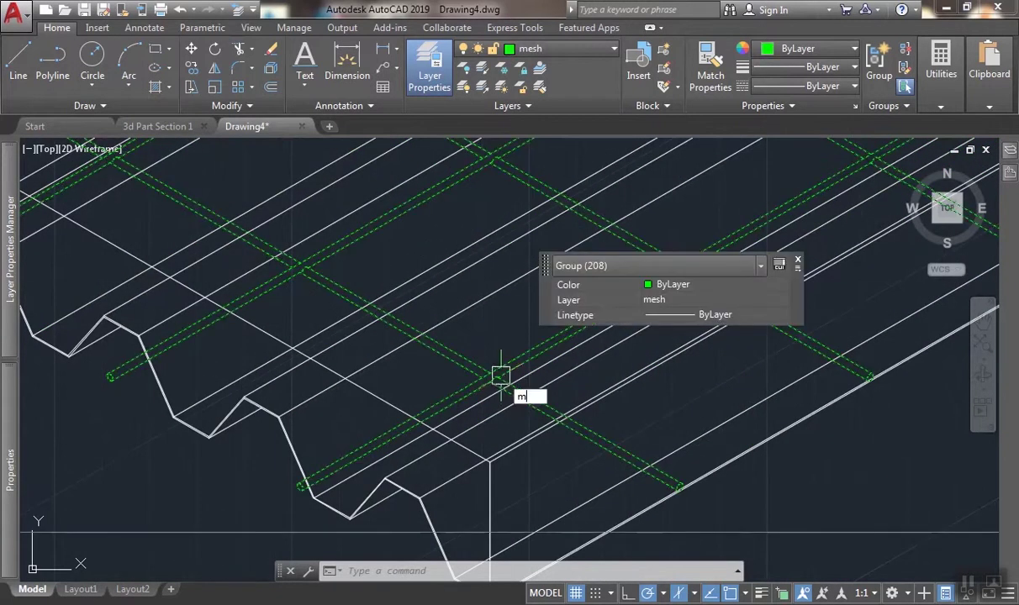
type("m")
key("Return")
scroll(487, 354, "up", 4)
left_click(478, 339)
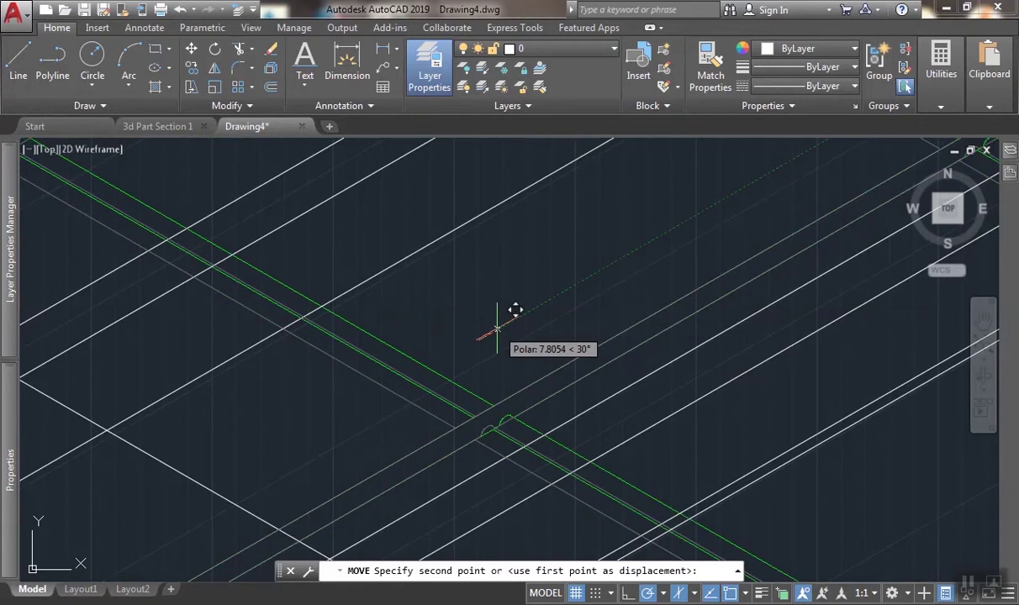
type("25")
key("Return")
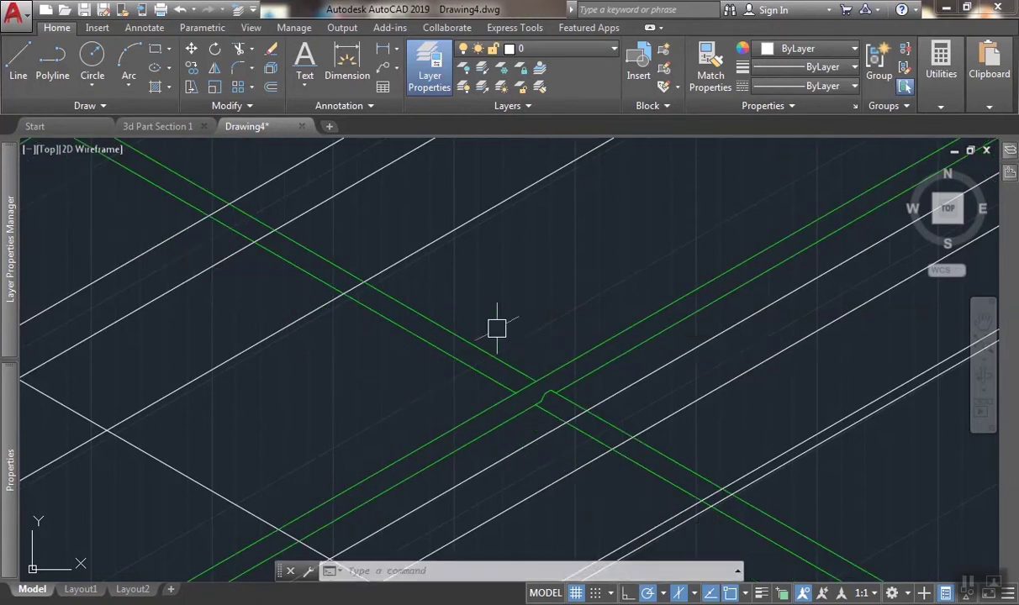
Move the mesh group along the 150° isometric direction, inward from the deck's long edge.
key("Return")
left_click(484, 343)
key("Return")
left_click(504, 299)
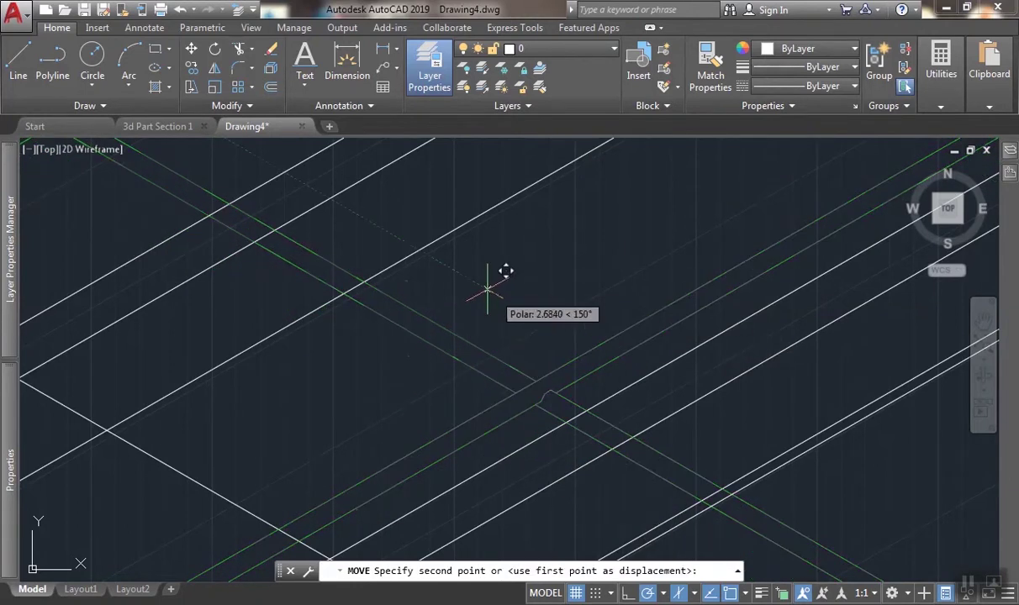
Move the green mesh 20 units along the 150° direction.
type("20")
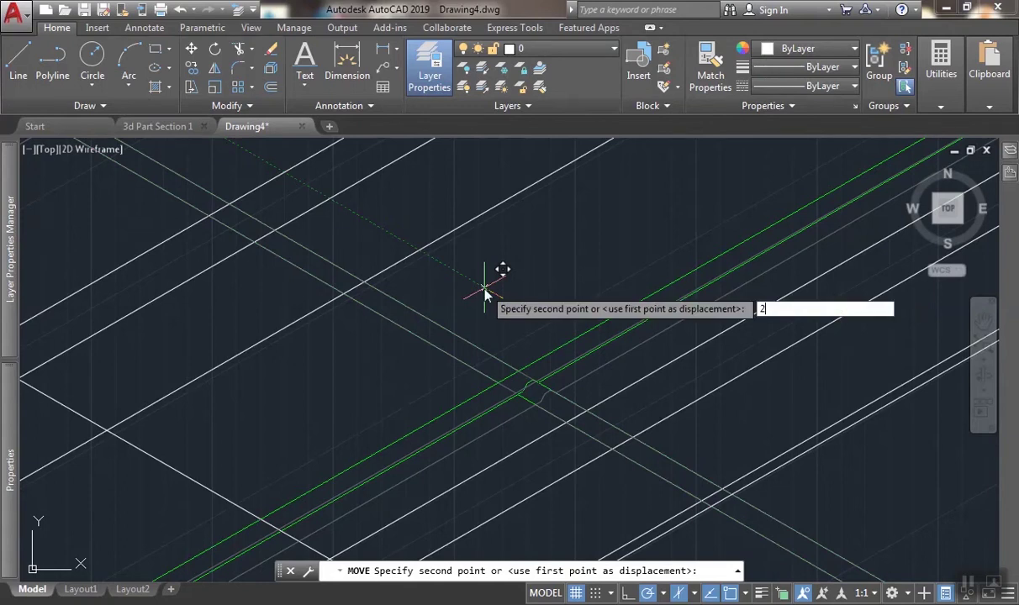
key("Return")
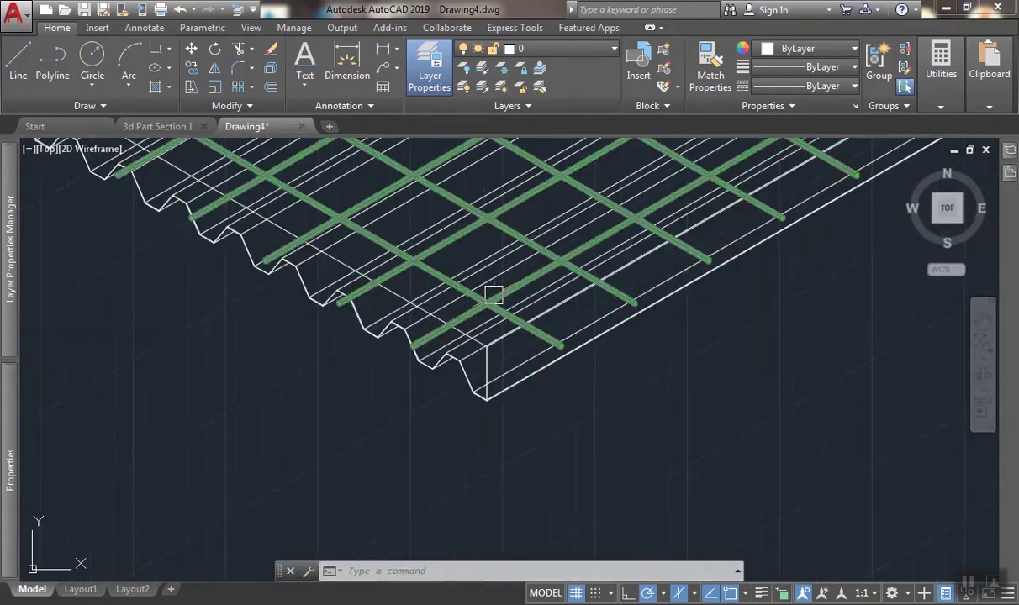
scroll(494, 294, "up", 5)
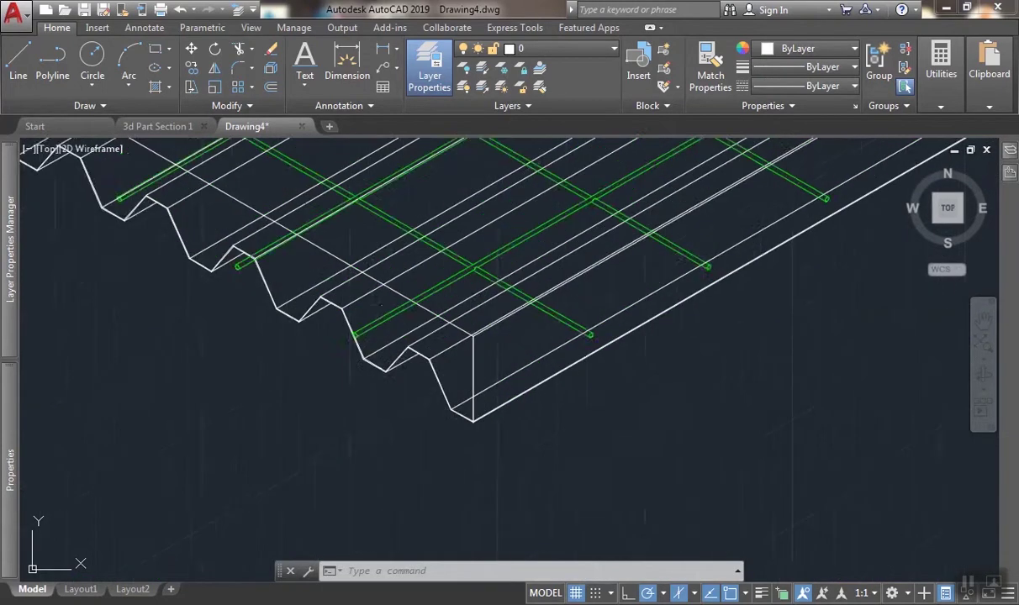
scroll(400, 302, "down", 4)
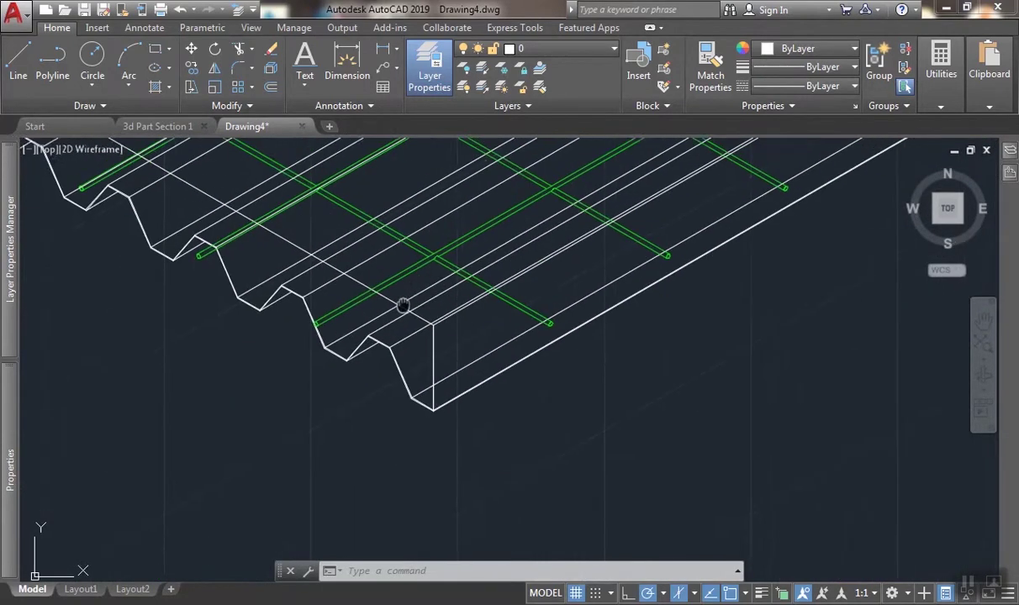
scroll(246, 255, "up", 3)
scroll(304, 301, "down", 3)
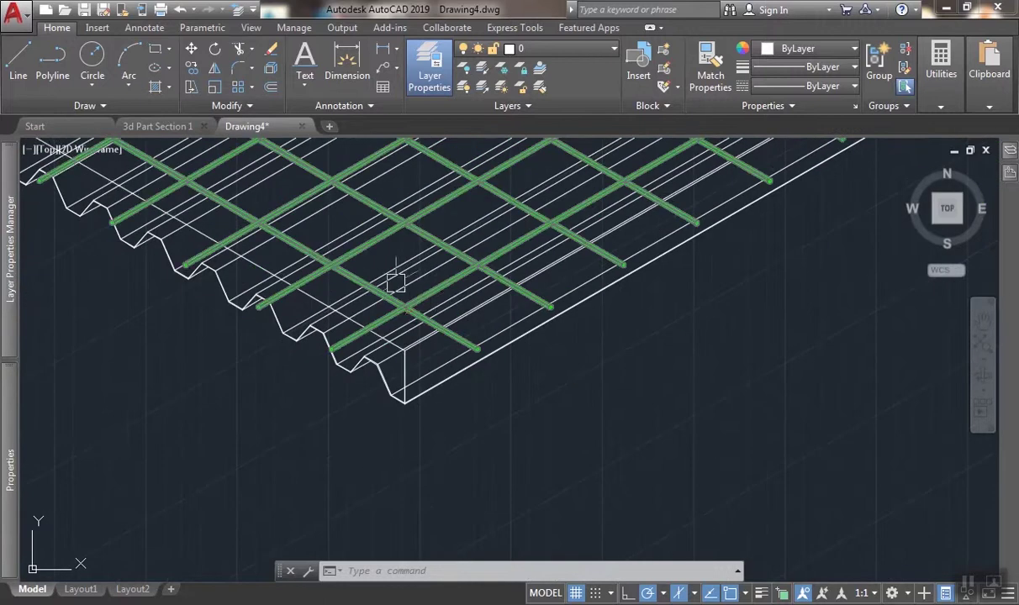
Move the green mesh group 100 units straight up (90°).
scroll(396, 286, "up", 1)
left_click(330, 271)
scroll(425, 336, "down", 1)
middle_click_drag(426, 336, 399, 344)
type("m")
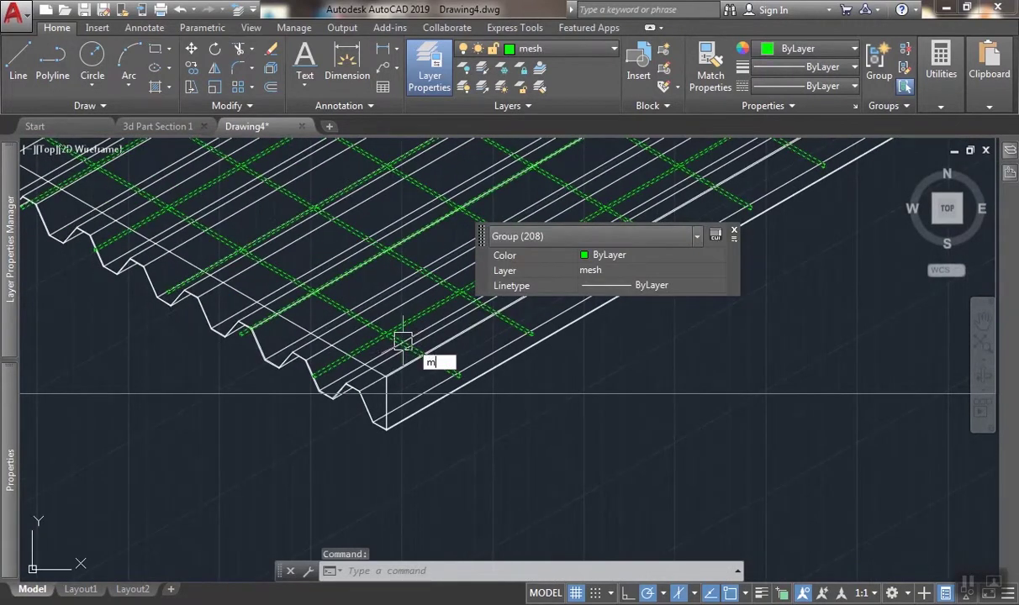
key("Return")
left_click(526, 489)
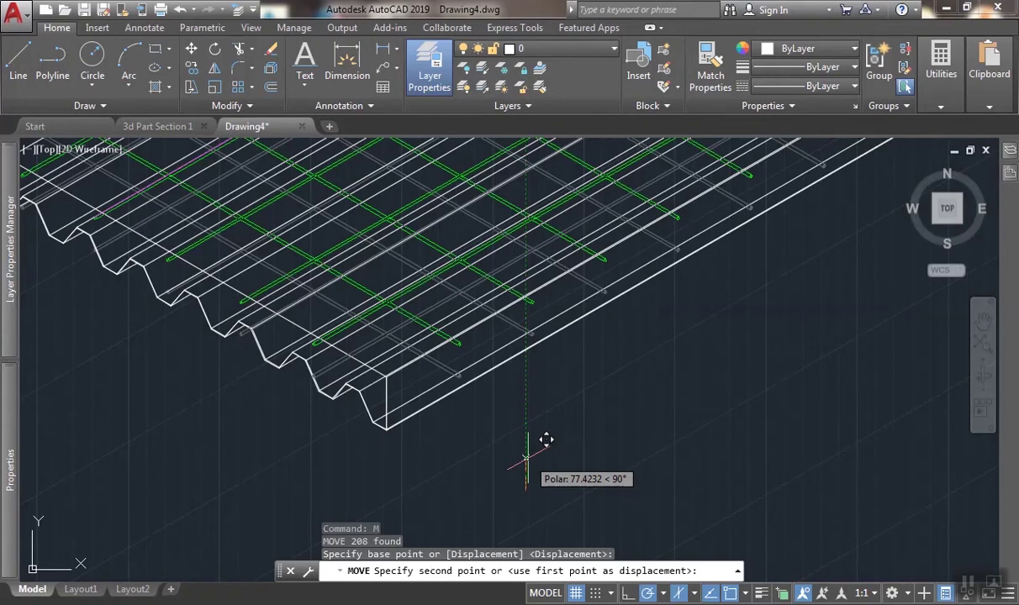
type("2")
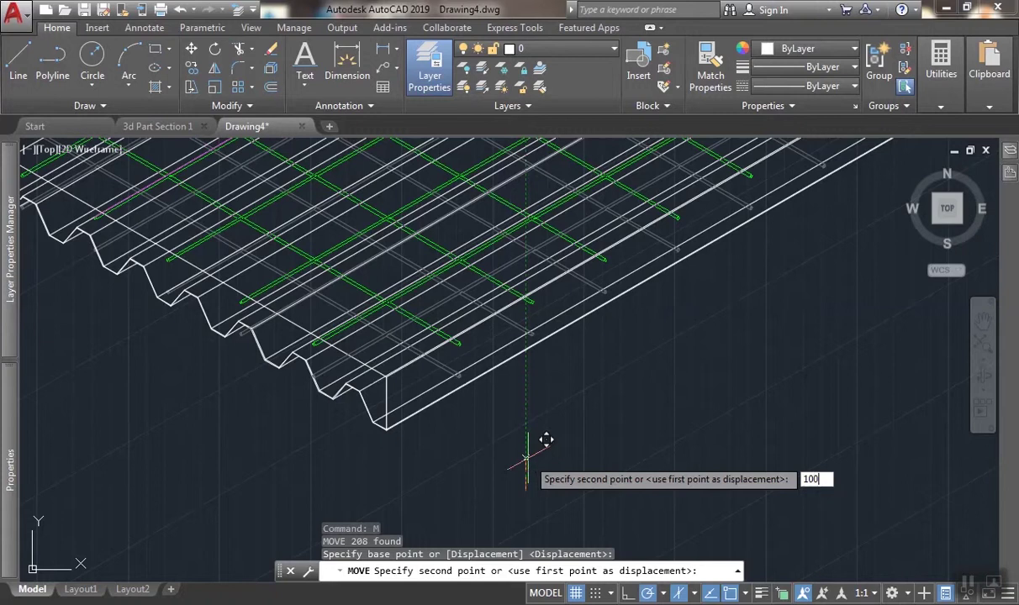
key("Return")
Examine how the mesh bar ends sit against the slab's top edges near the front corner.
scroll(322, 256, "down", 1)
middle_click_drag(322, 256, 352, 387)
scroll(334, 340, "down", 1)
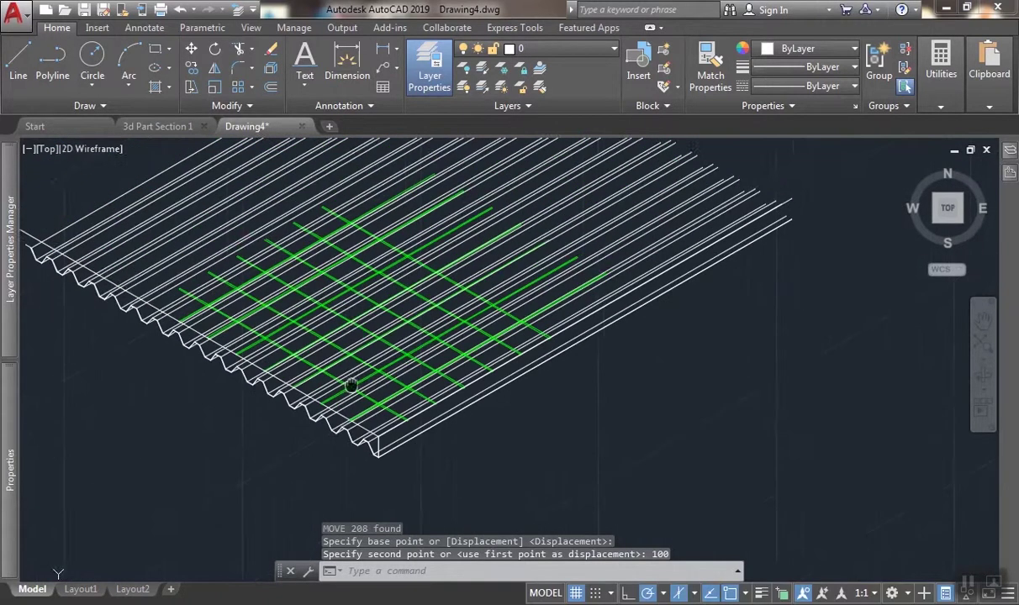
scroll(324, 382, "up", 1)
scroll(377, 421, "up", 1)
middle_click_drag(381, 421, 375, 320)
scroll(448, 376, "up", 3)
scroll(529, 336, "up", 2)
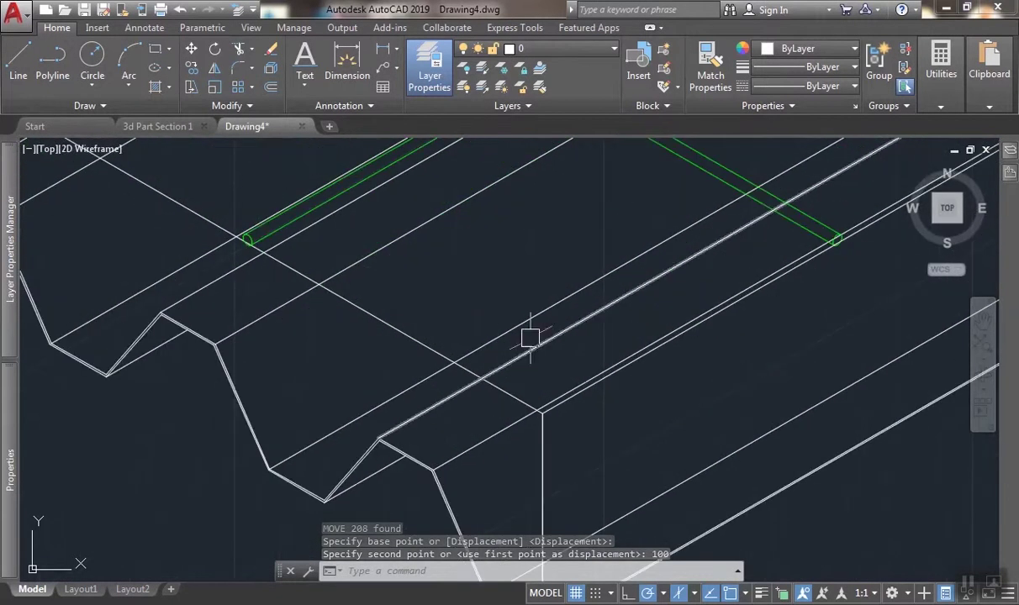
scroll(619, 436, "down", 2)
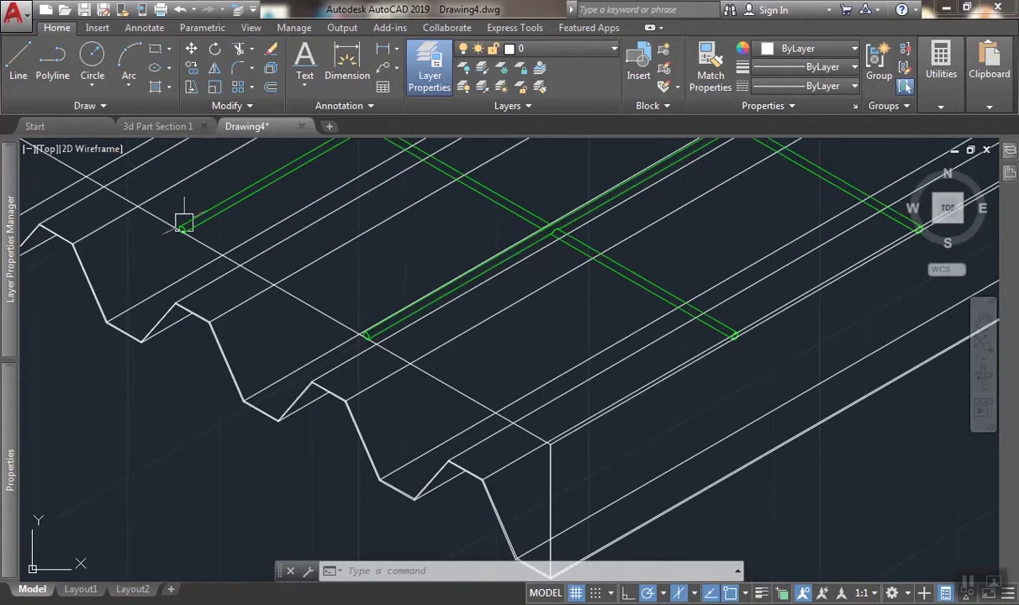
scroll(183, 225, "up", 3)
scroll(194, 224, "down", 5)
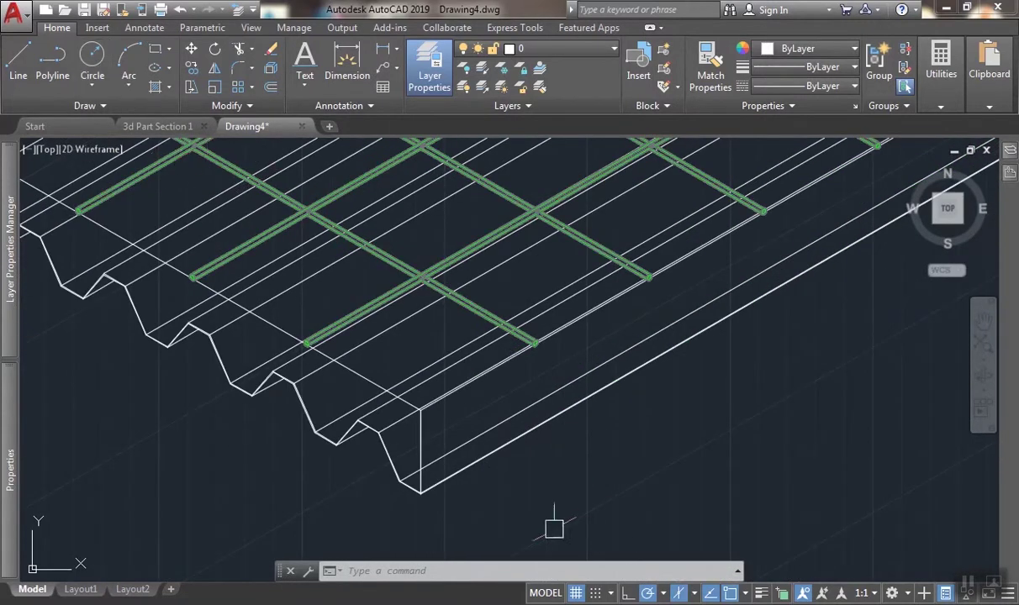
Draw an isocircle of radius 1100 on the top isoplane, centred on the slab's front top corner.
mouse_move(552, 528)
middle_mouse_down()
mouse_move(468, 480)
mouse_move(469, 467)
middle_mouse_up()
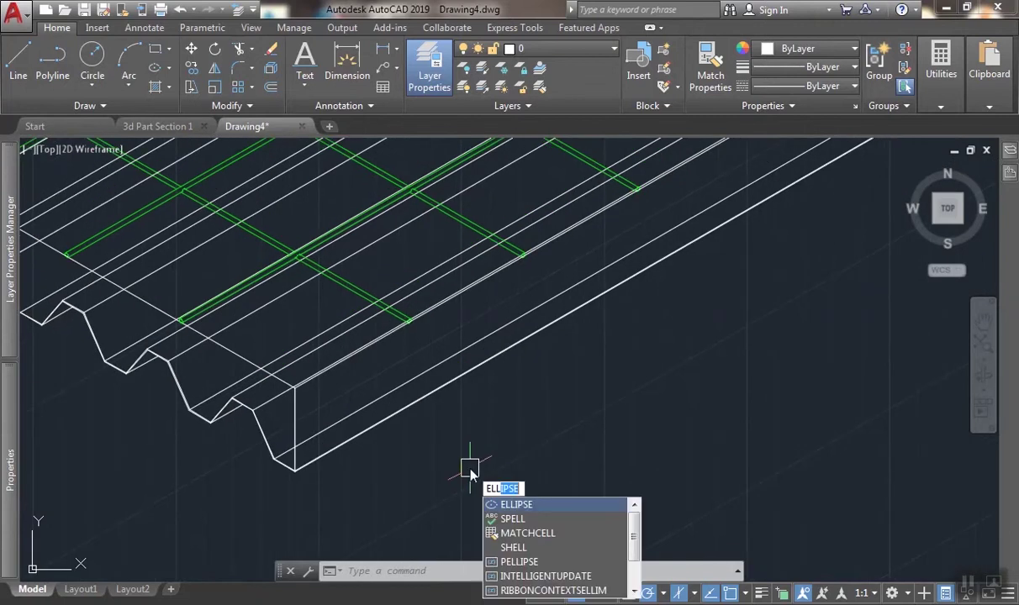
key("Return")
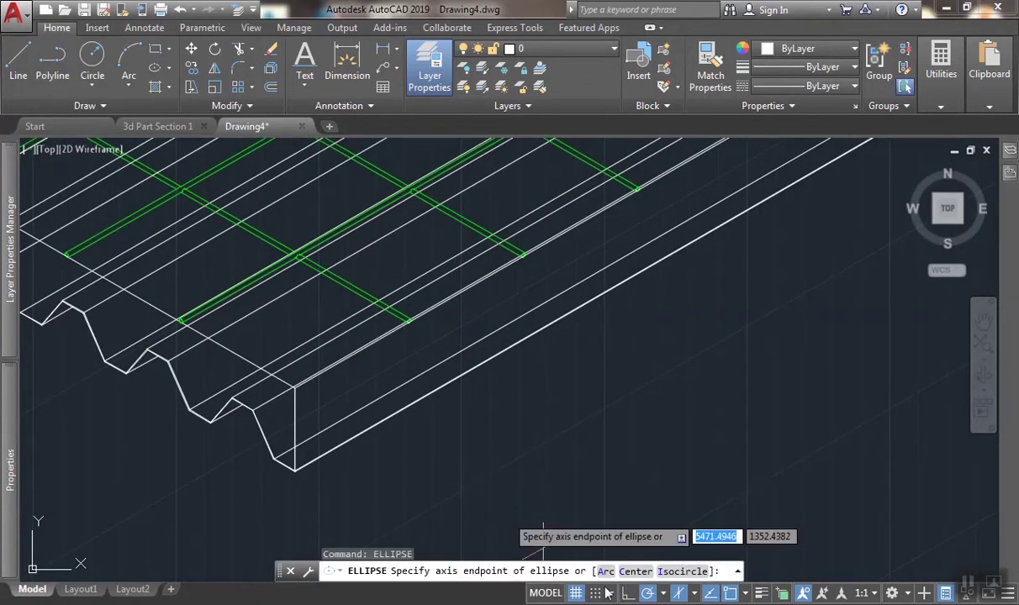
left_click(681, 571)
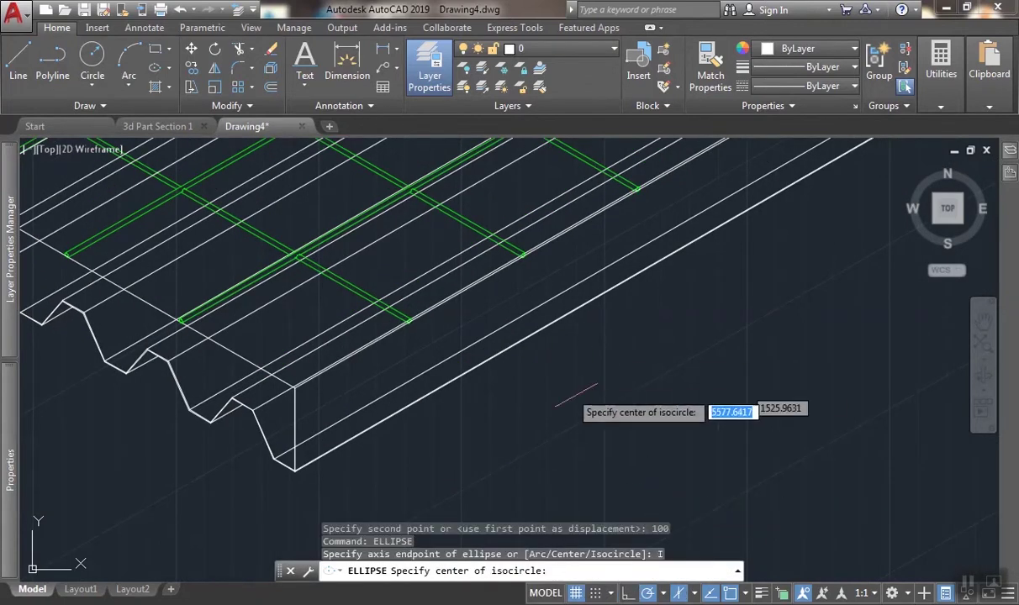
scroll(521, 429, "down", 3)
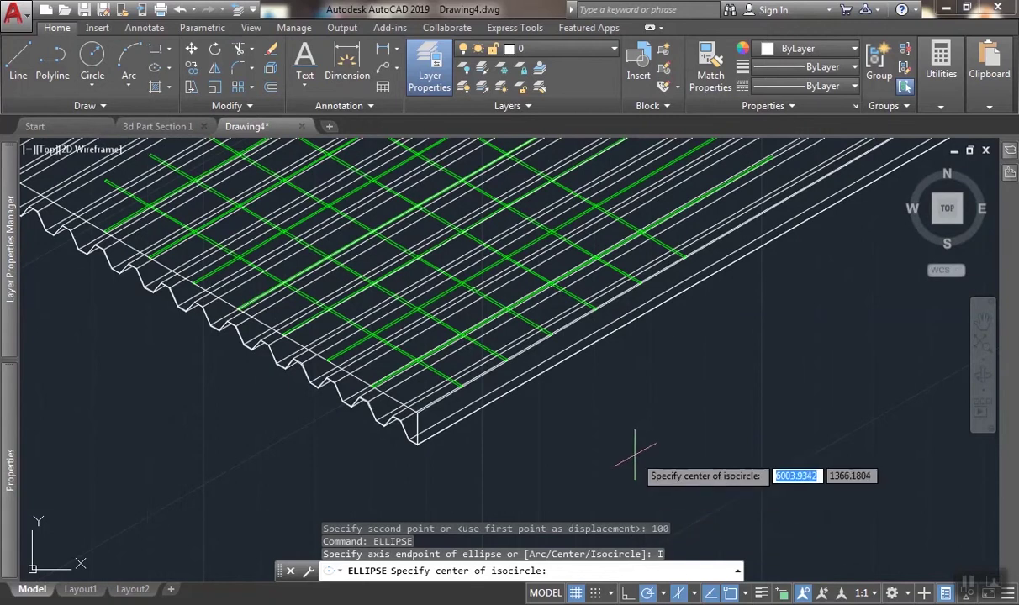
key("F5")
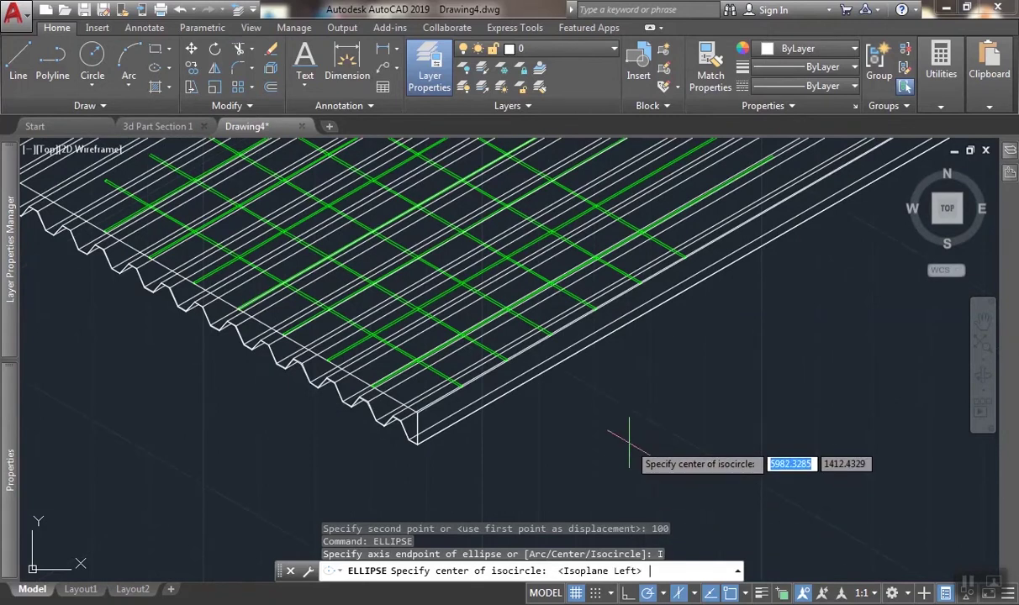
key("F5")
scroll(425, 430, "up", 5)
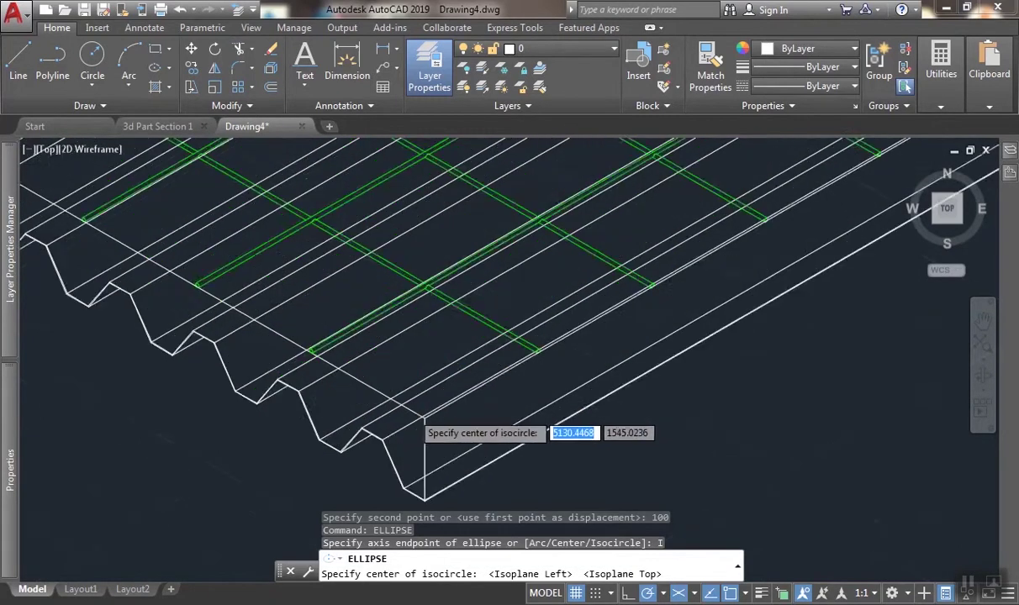
left_click(438, 424)
scroll(395, 369, "down", 8)
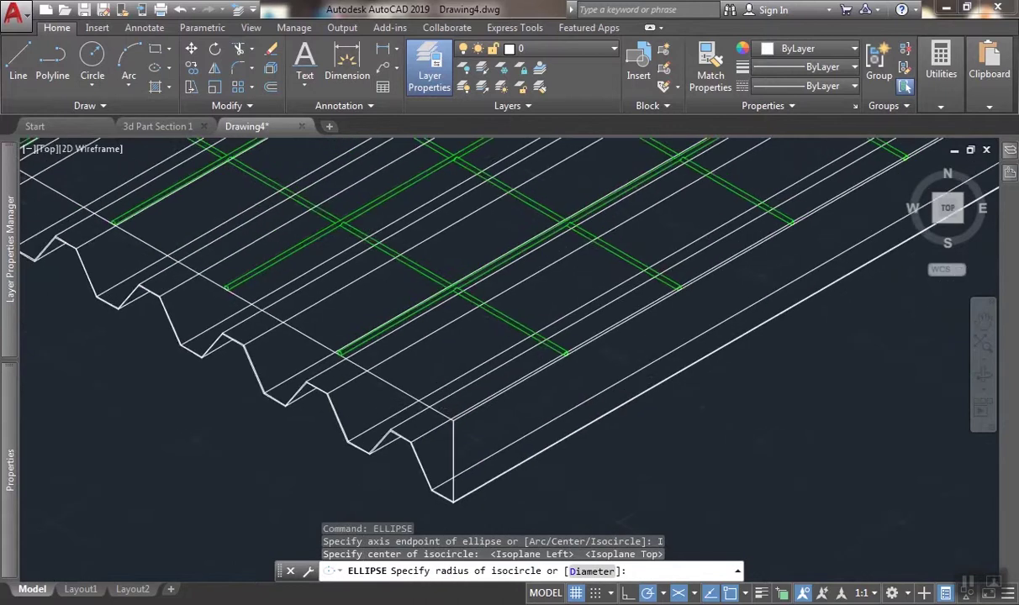
scroll(412, 402, "up", 1)
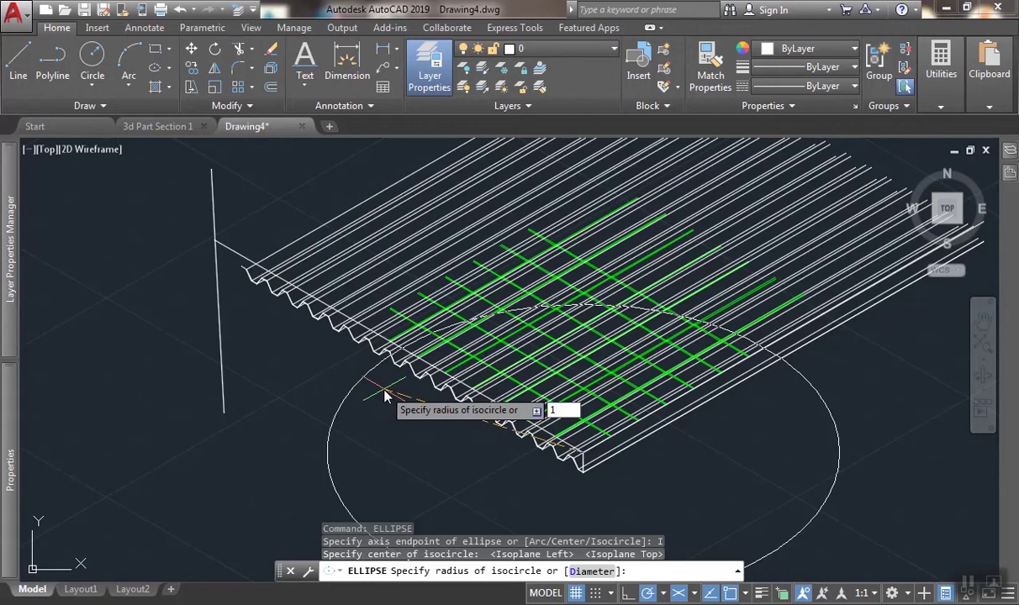
key("Return")
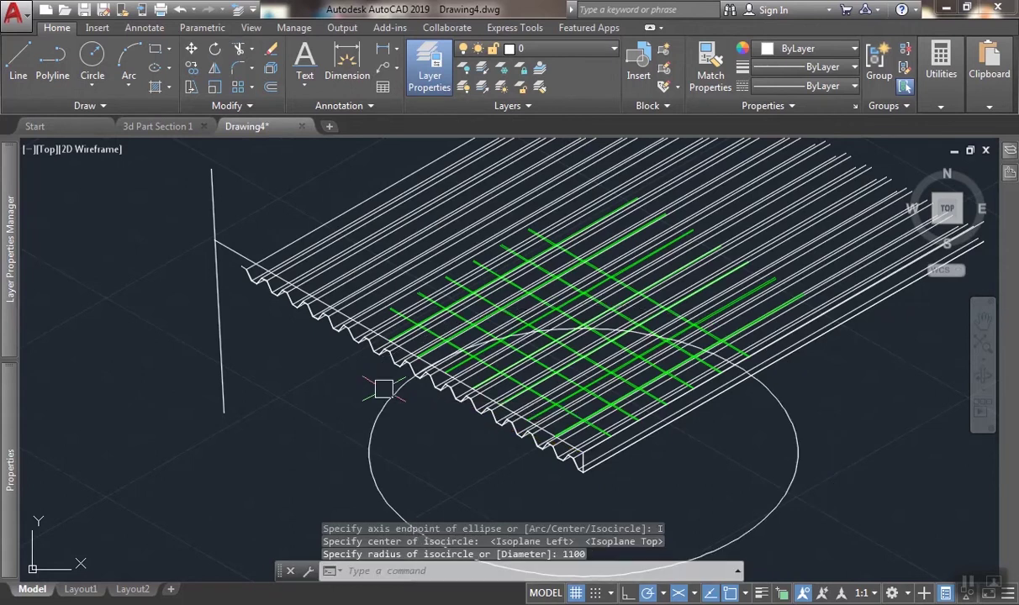
Check the isocircle's properties and erase it.
key("Return")
scroll(386, 395, "up", 3)
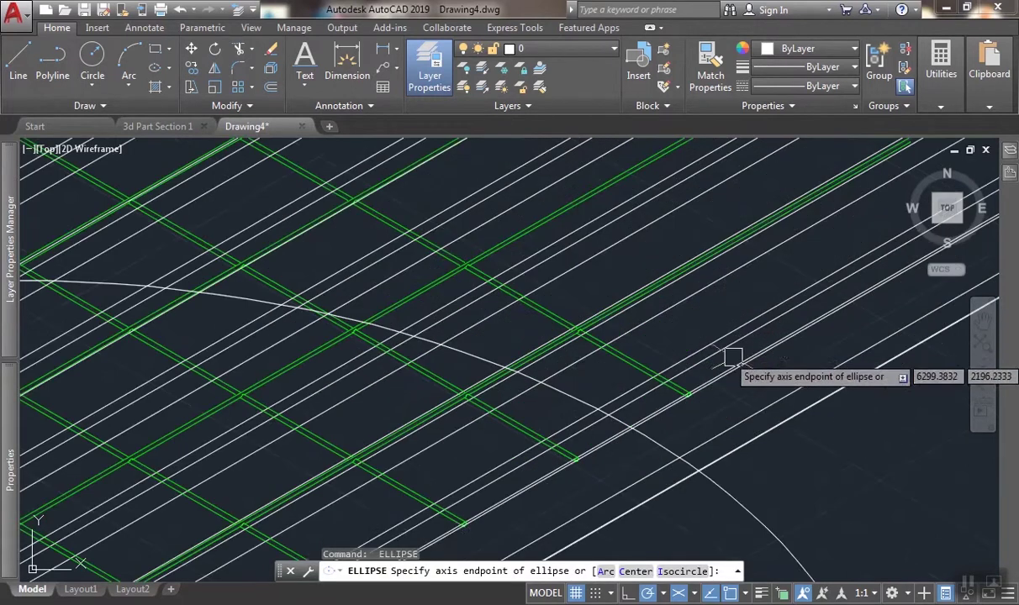
key("Escape")
left_click(574, 389)
scroll(489, 421, "down", 5)
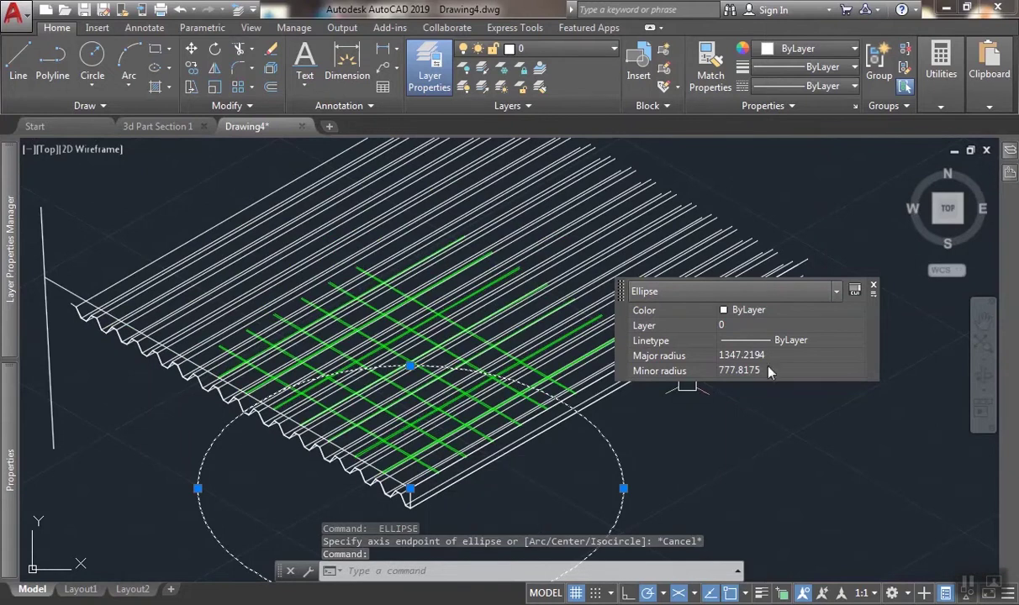
mouse_move(4, 504)
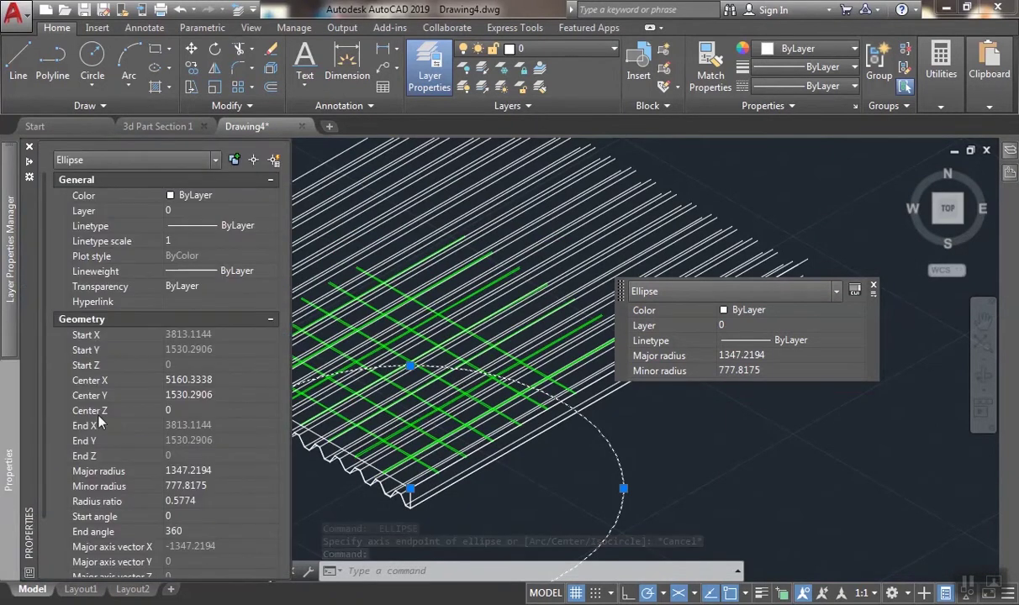
middle_click_drag(548, 509, 609, 514)
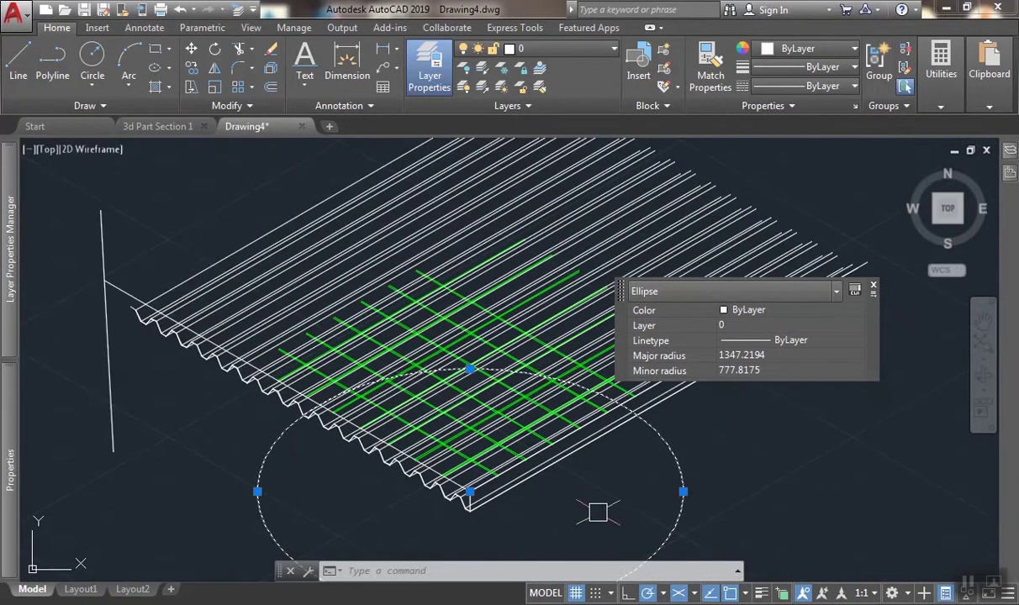
type("e")
key("Return")
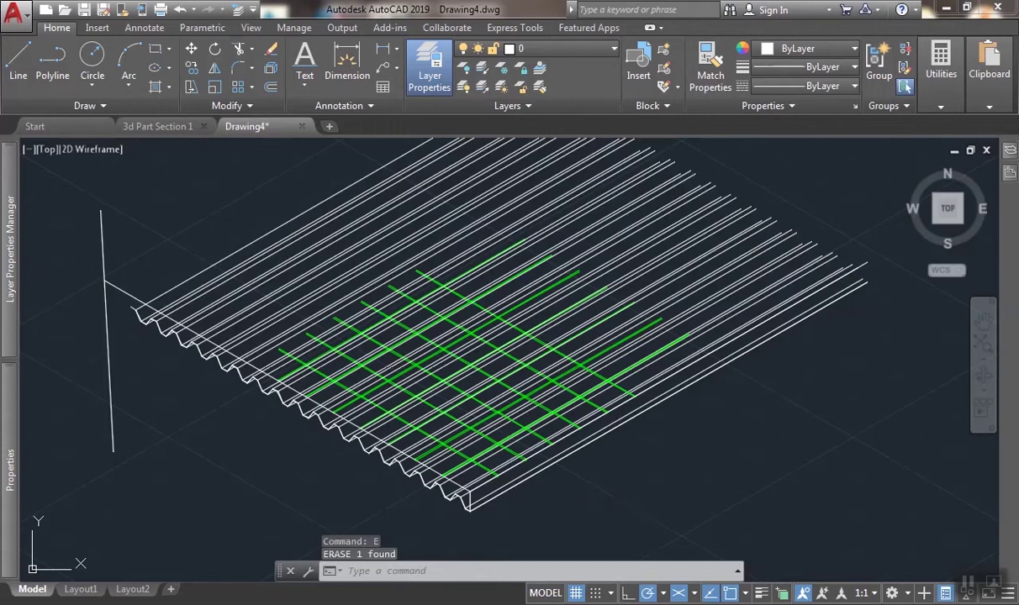
Draw an isocircle of radius 1200 on the top isoplane, centred on the slab's front top corner.
type("el")
key("Return")
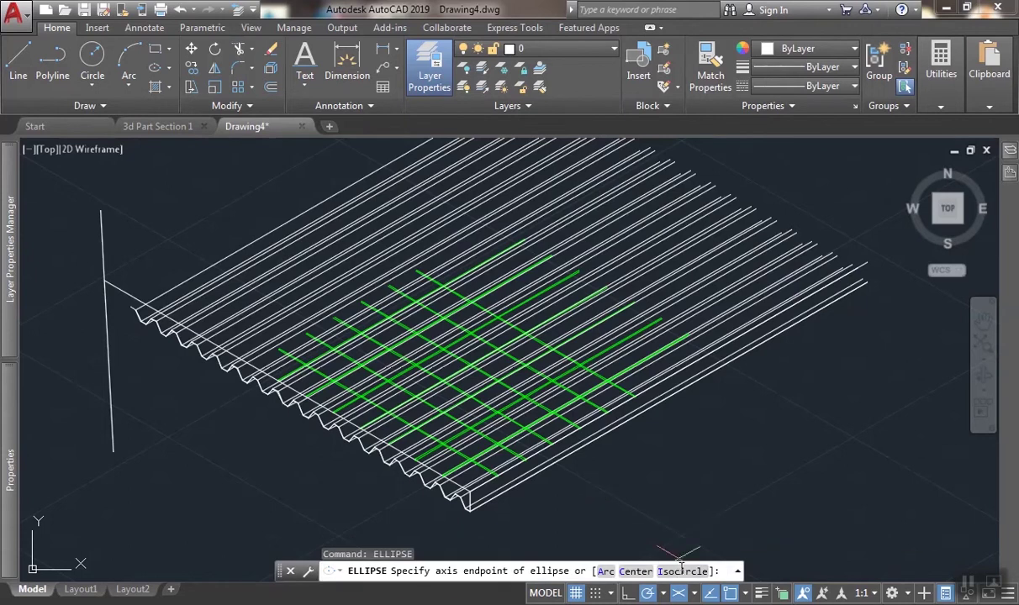
type("i")
key("Return")
scroll(500, 437, "up", 6)
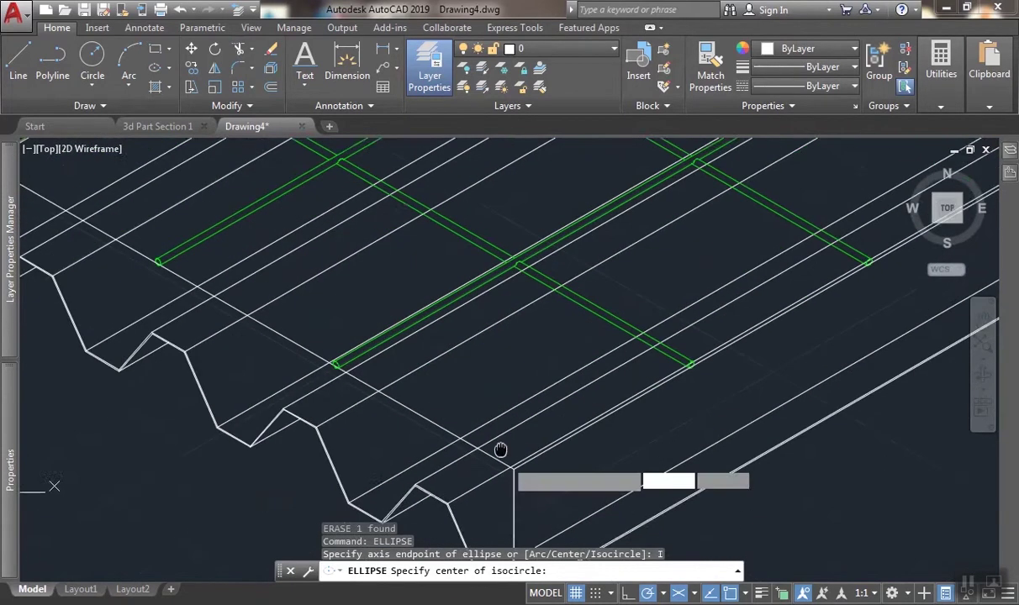
scroll(501, 449, "up", 2)
left_click(513, 459)
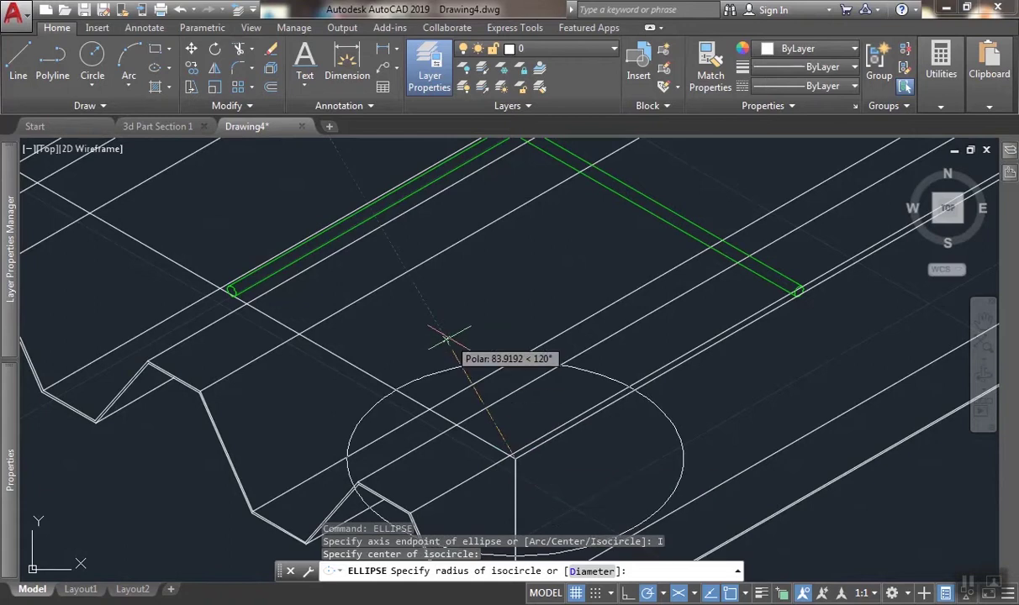
type("12")
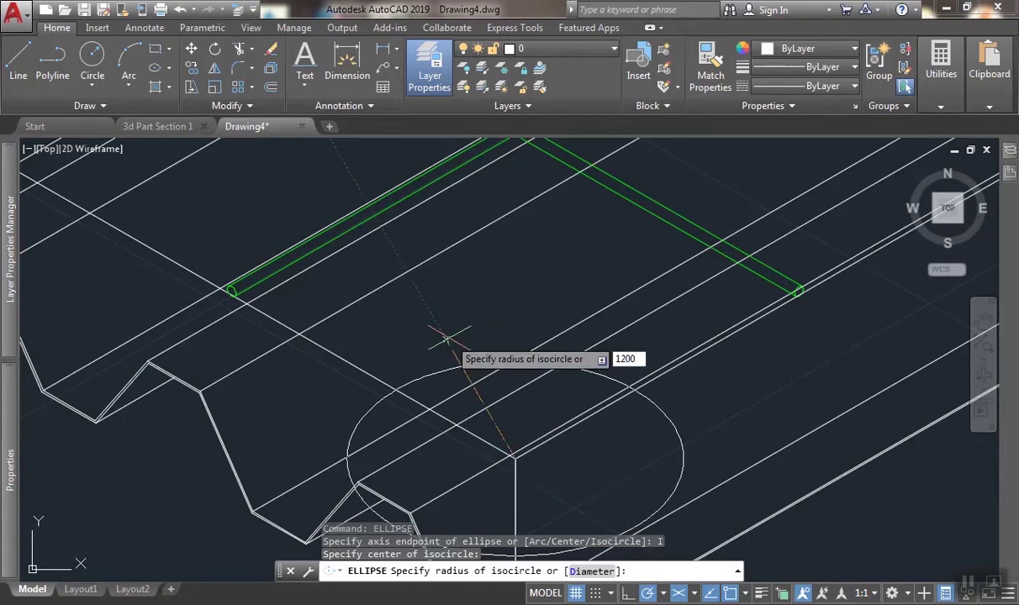
type("00")
key("Return")
scroll(455, 341, "down", 5)
scroll(672, 271, "up", 8)
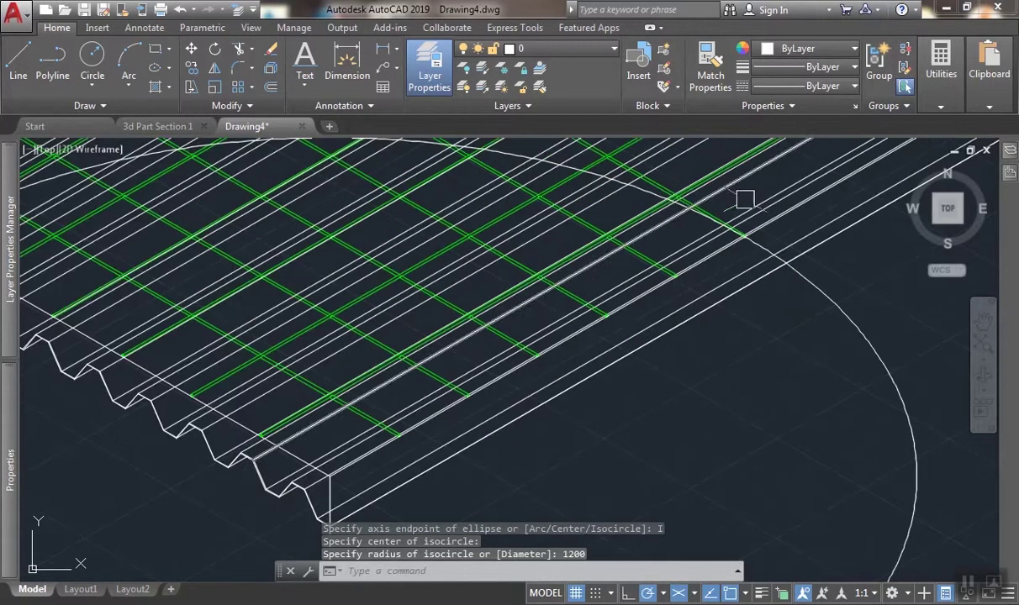
Trim away the part of the isocircle outside the slab, using the two top edges meeting at the front corner as cutting edges.
scroll(730, 277, "down", 6)
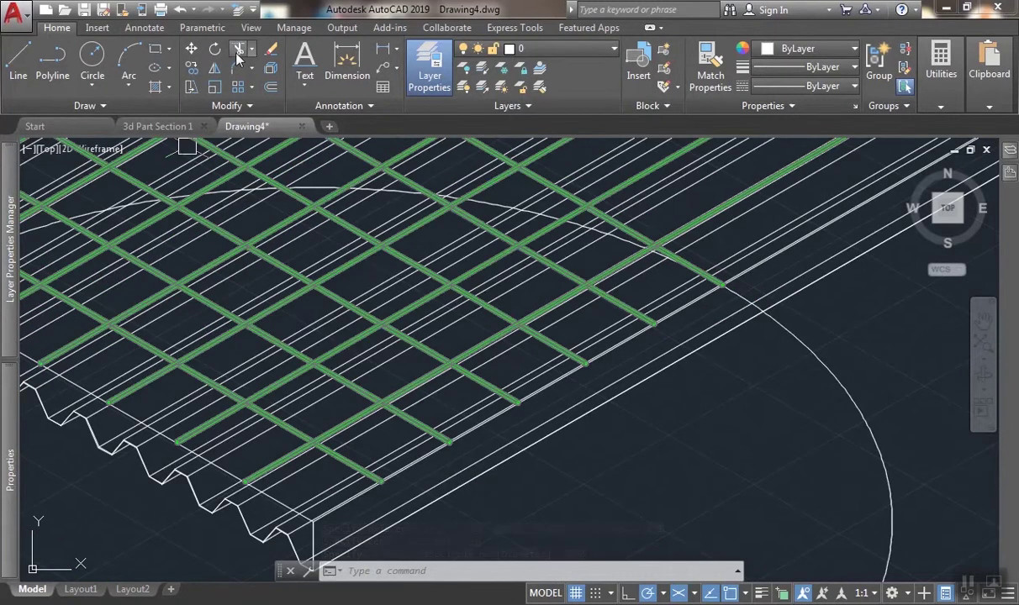
left_click(240, 48)
scroll(320, 526, "up", 5)
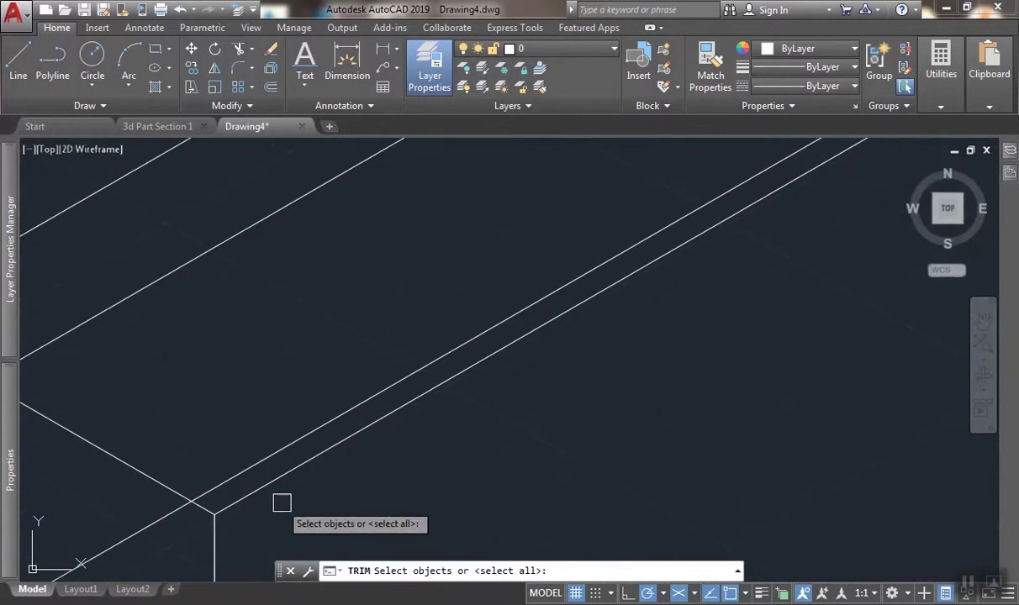
left_click(251, 492)
left_click(159, 473)
scroll(216, 478, "down", 6)
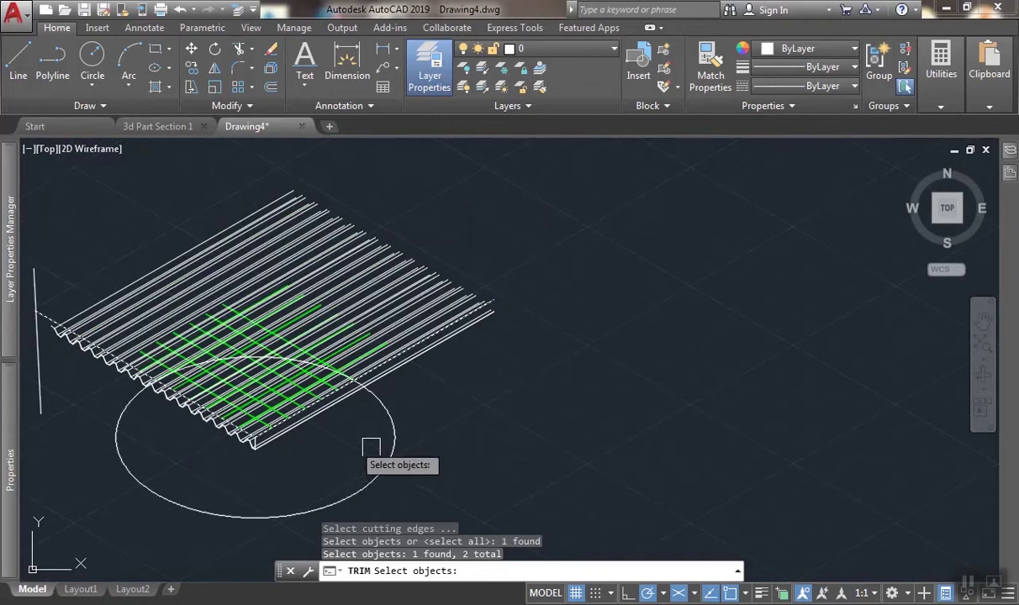
key("Return")
scroll(228, 348, "up", 5)
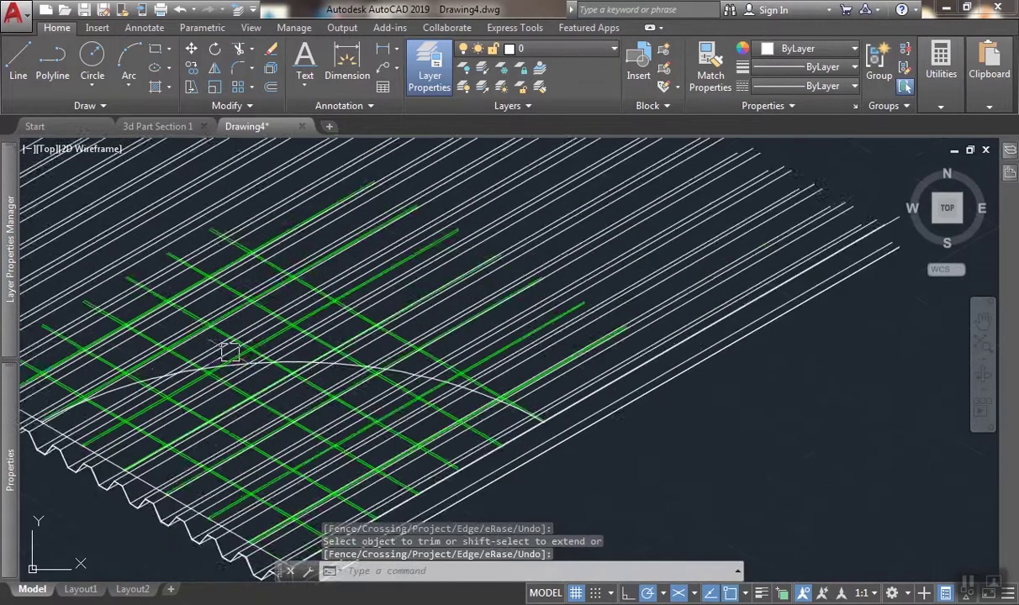
Examine the trimmed isocircle arc and where its ends meet the slab's two top edges.
middle_click_drag(477, 392, 368, 351)
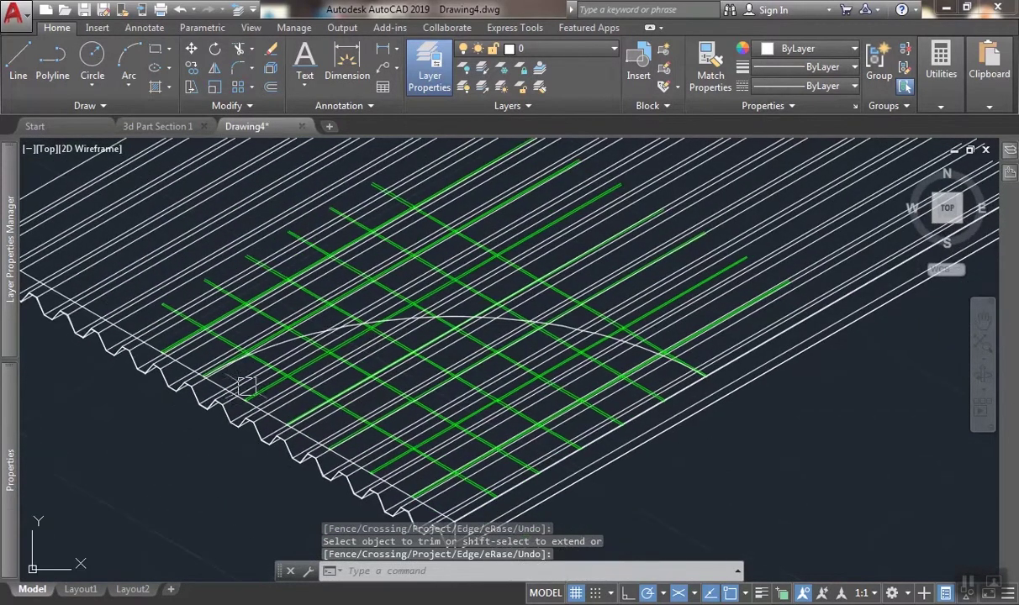
scroll(589, 323, "down", 4)
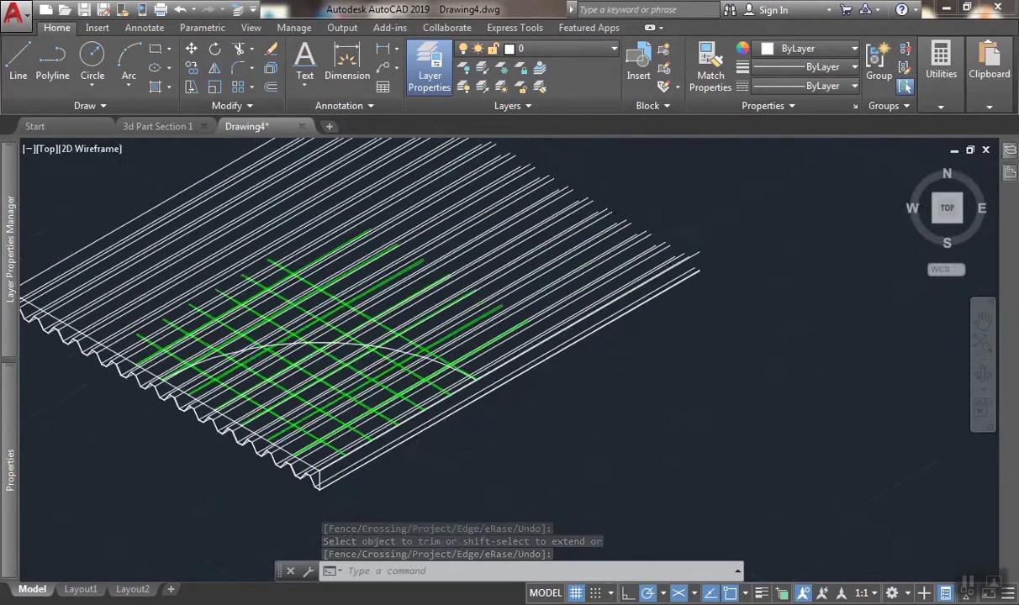
scroll(510, 279, "up", 7)
scroll(510, 279, "down", 6)
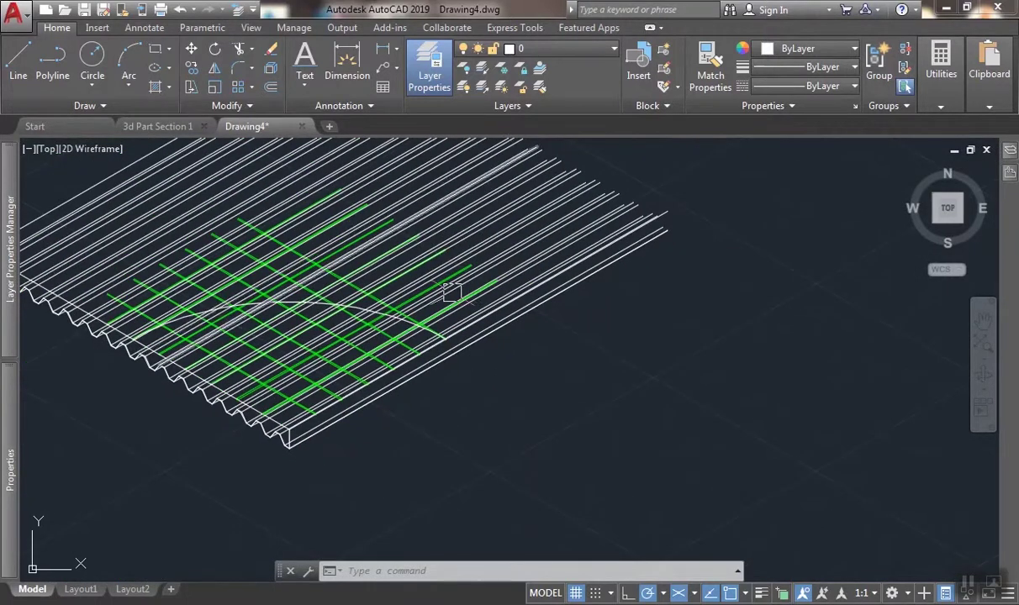
scroll(332, 312, "up", 6)
middle_click_drag(348, 305, 834, 370)
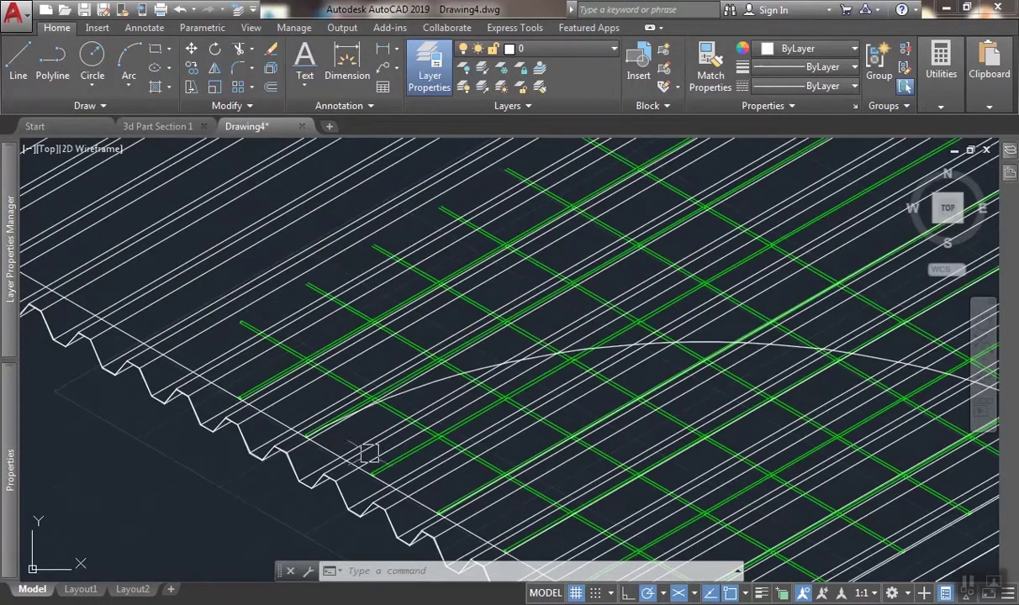
scroll(232, 412, "up", 4)
scroll(431, 348, "down", 3)
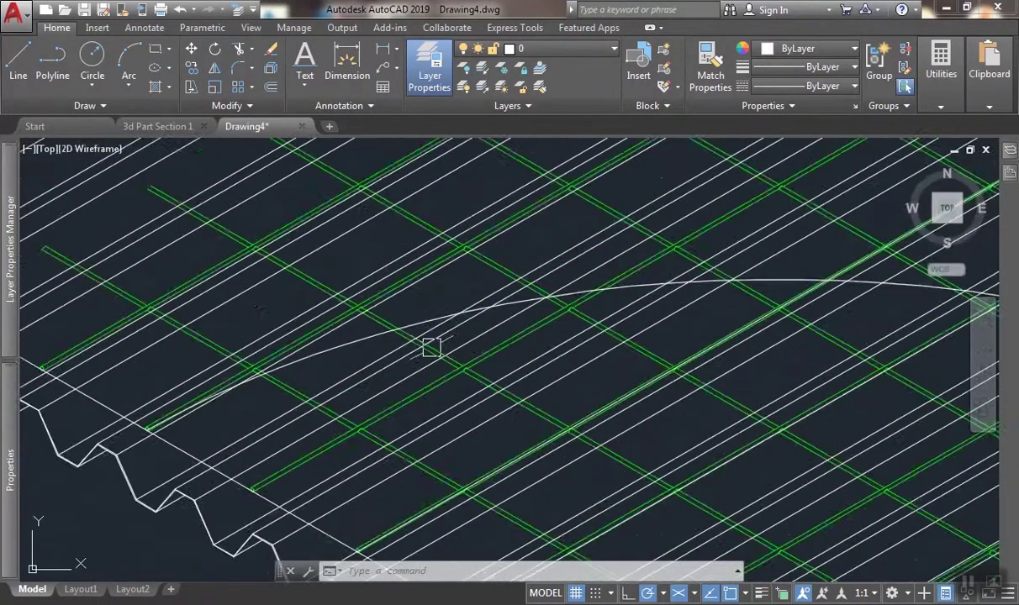
scroll(432, 347, "down", 1)
scroll(312, 337, "down", 1)
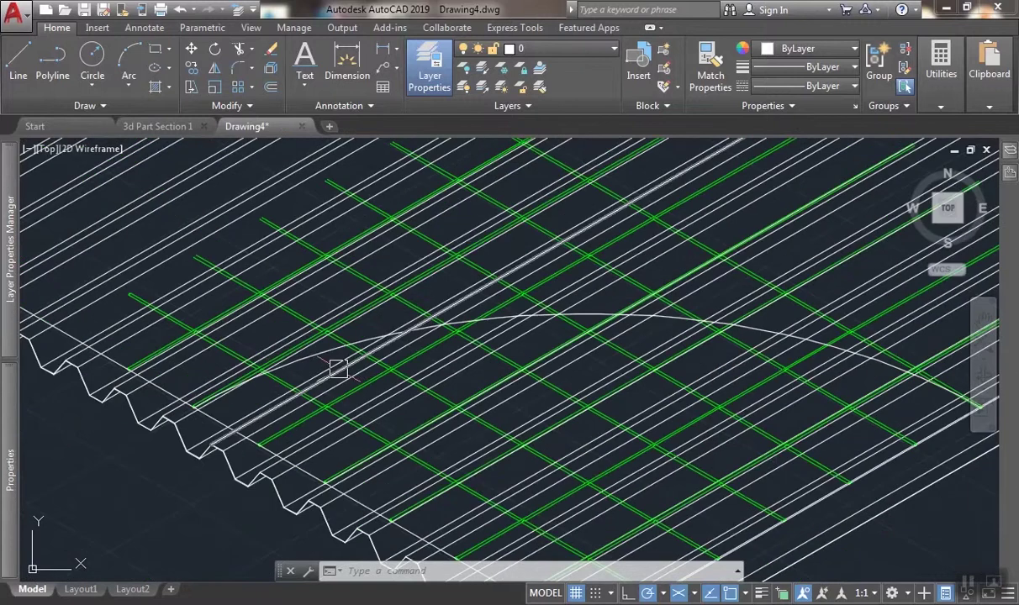
Convert the trimmed isocircle arc into a revision cloud with arc lengths of 100 minimum and 300 maximum, without reversing its direction.
type("ev")
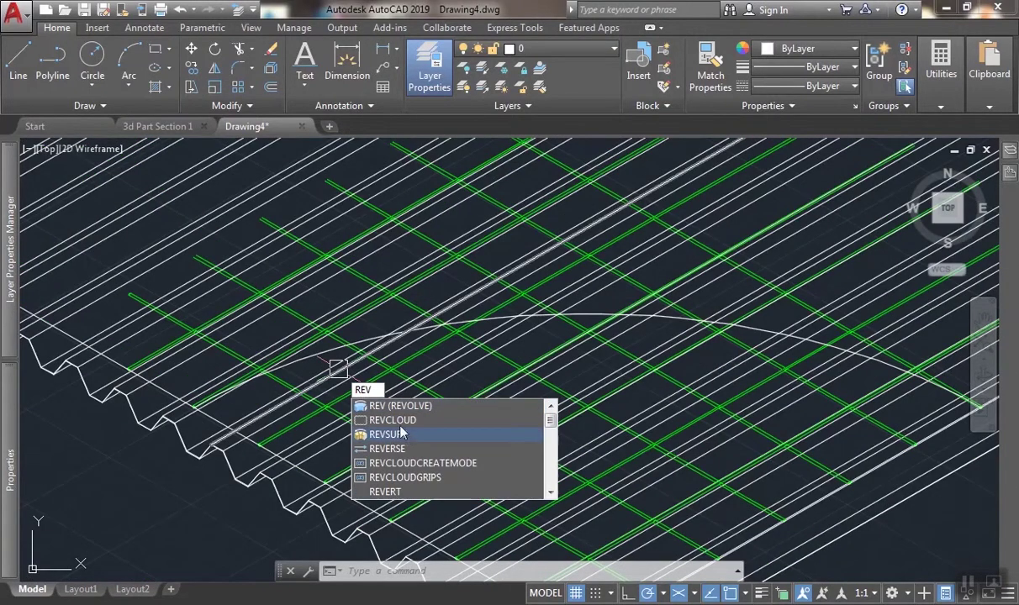
left_click(392, 419)
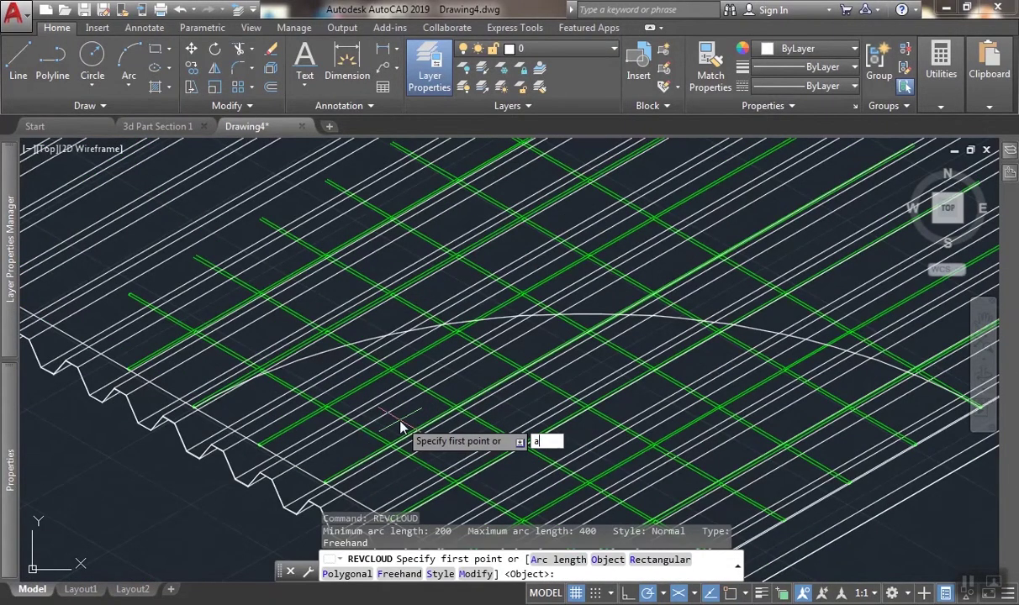
type("a")
key("Return")
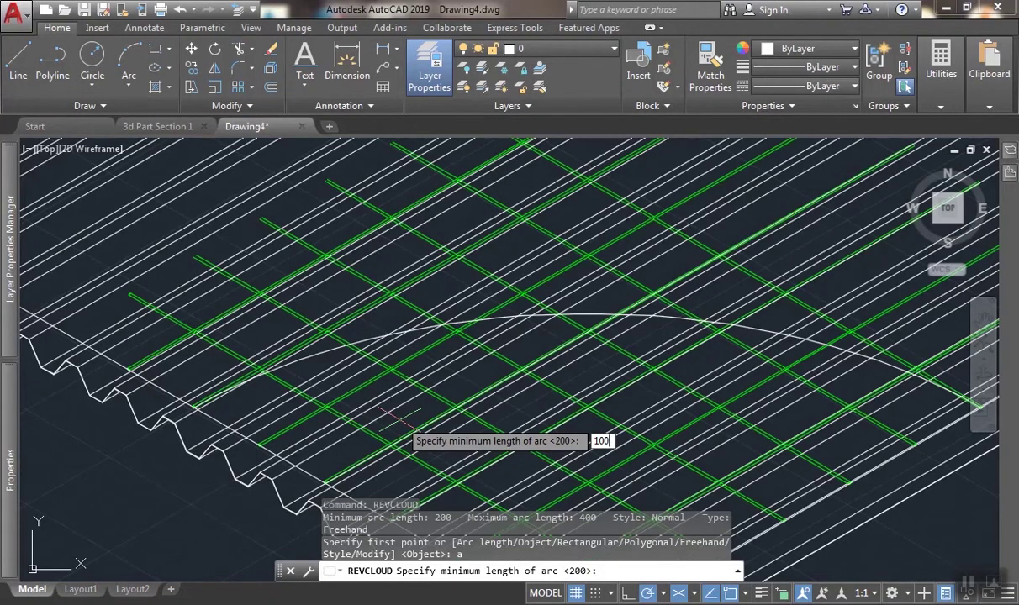
key("Return")
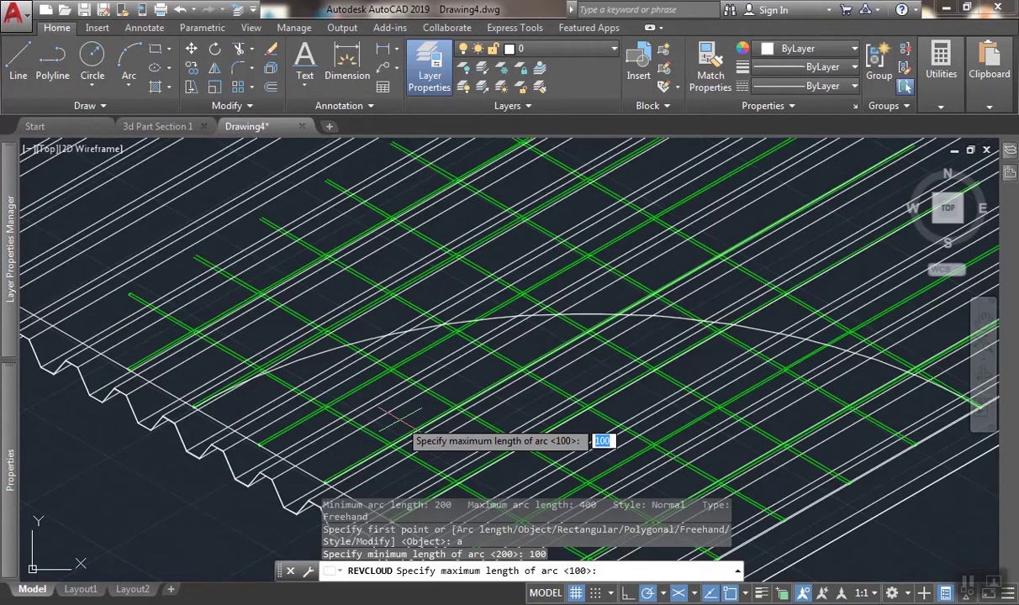
key("Return")
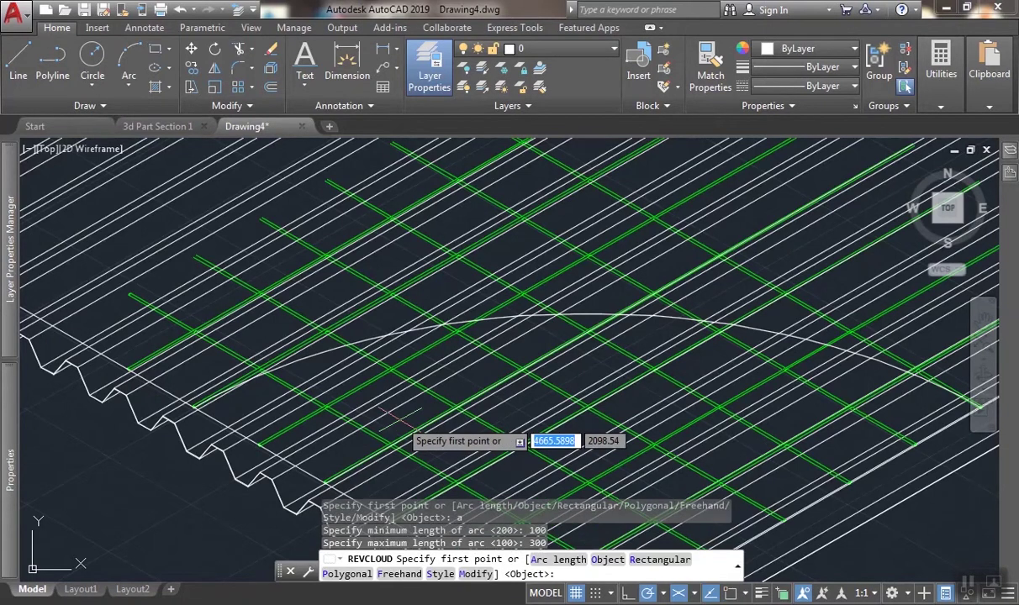
left_click(609, 570)
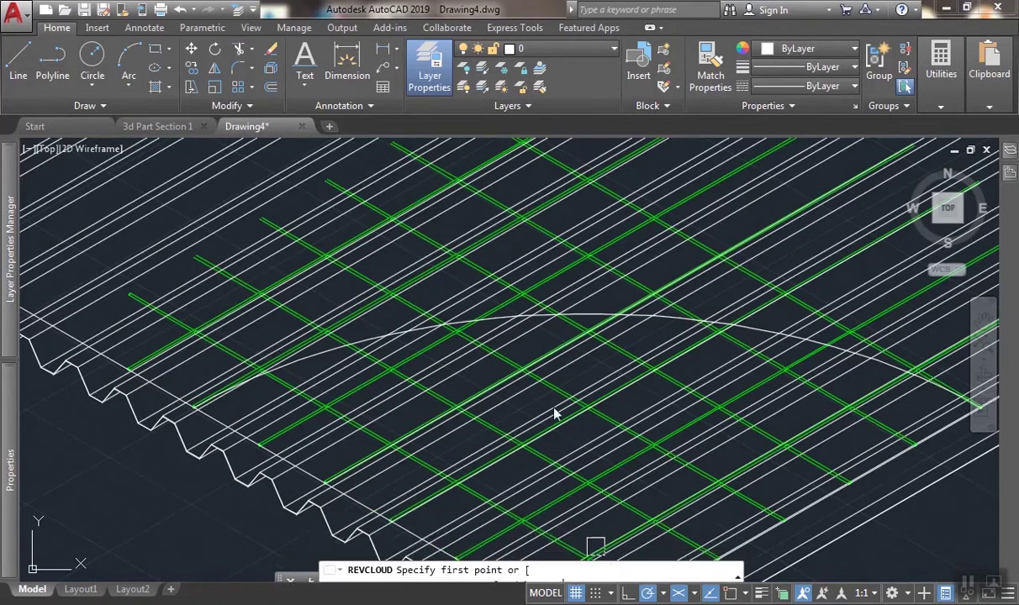
scroll(485, 311, "up", 3)
left_click(490, 323)
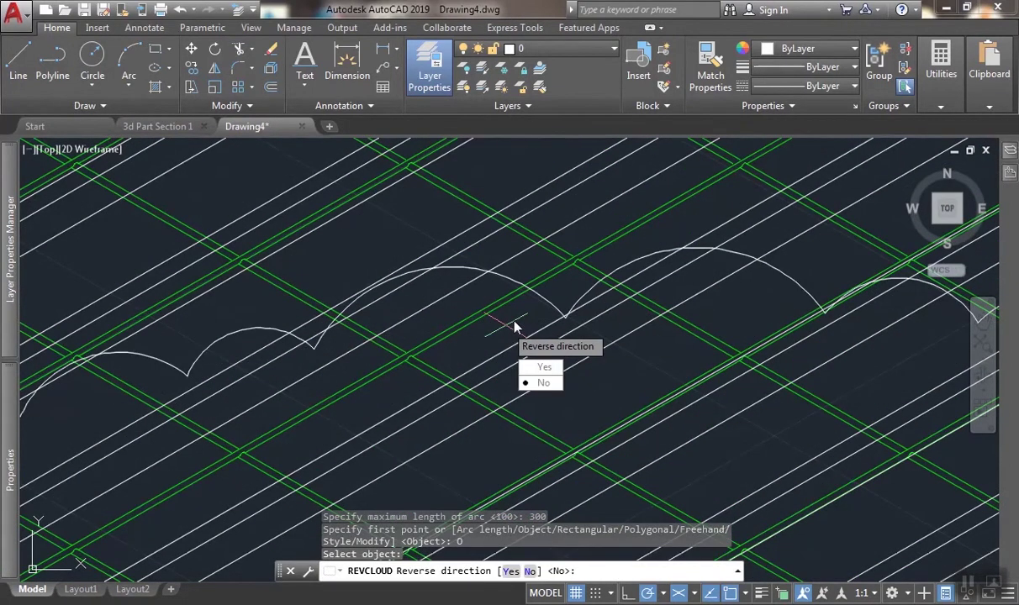
left_click(543, 385)
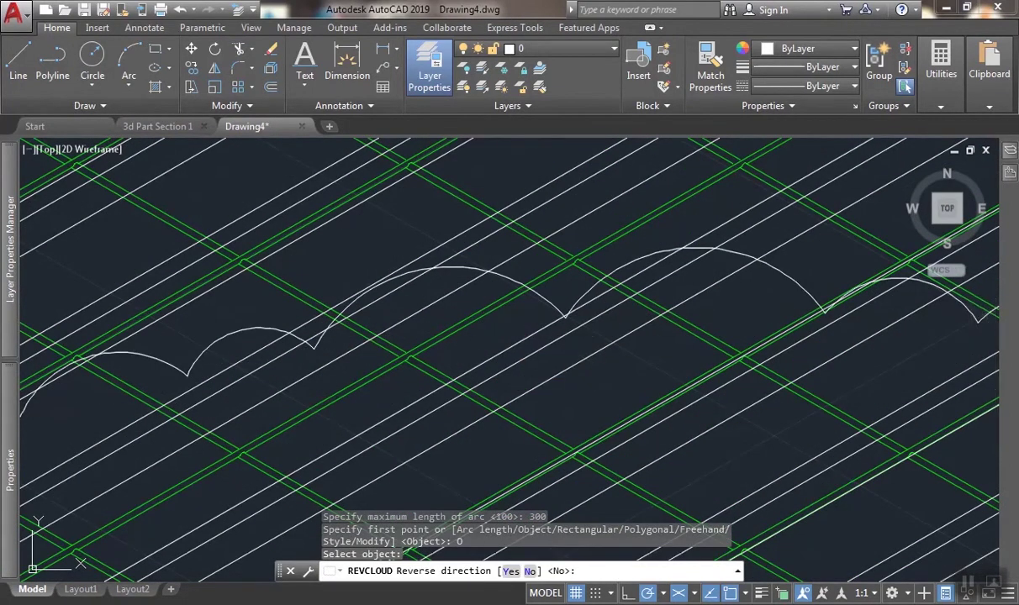
Copy the revision cloud vertically downward twice, at distances of 125 and 25.
scroll(602, 257, "down", 3)
scroll(669, 322, "up", 4)
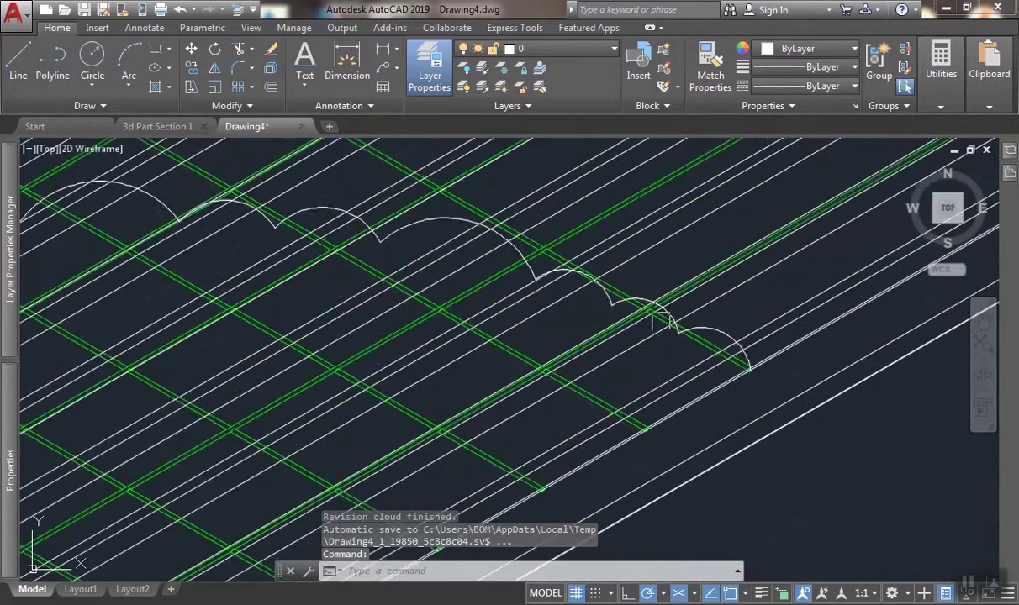
middle_click_drag(652, 309, 863, 327)
scroll(701, 304, "down", 4)
middle_click_drag(698, 307, 702, 304)
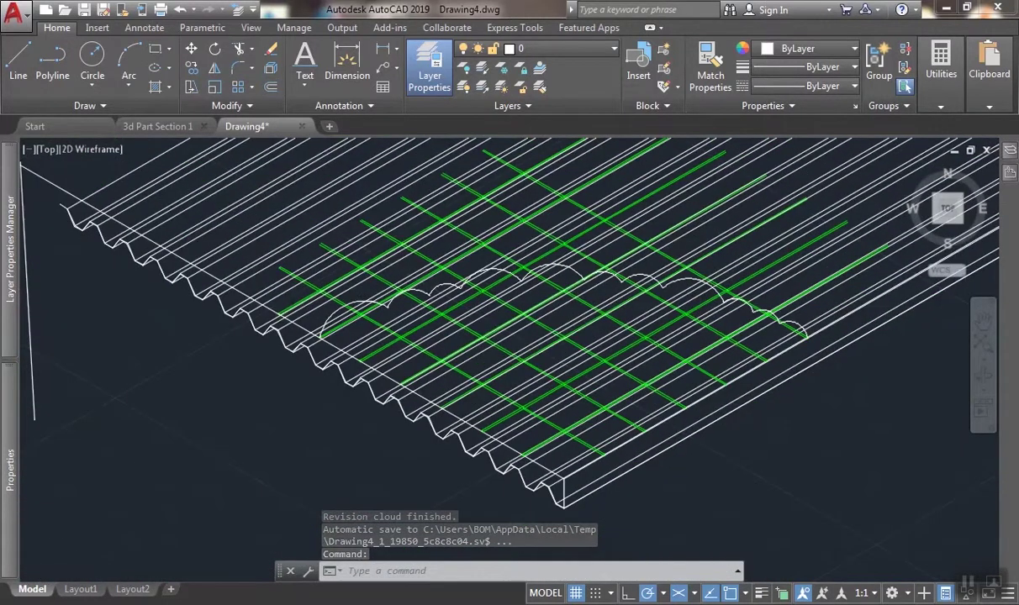
scroll(353, 328, "up", 5)
left_click(488, 261)
scroll(400, 329, "down", 2)
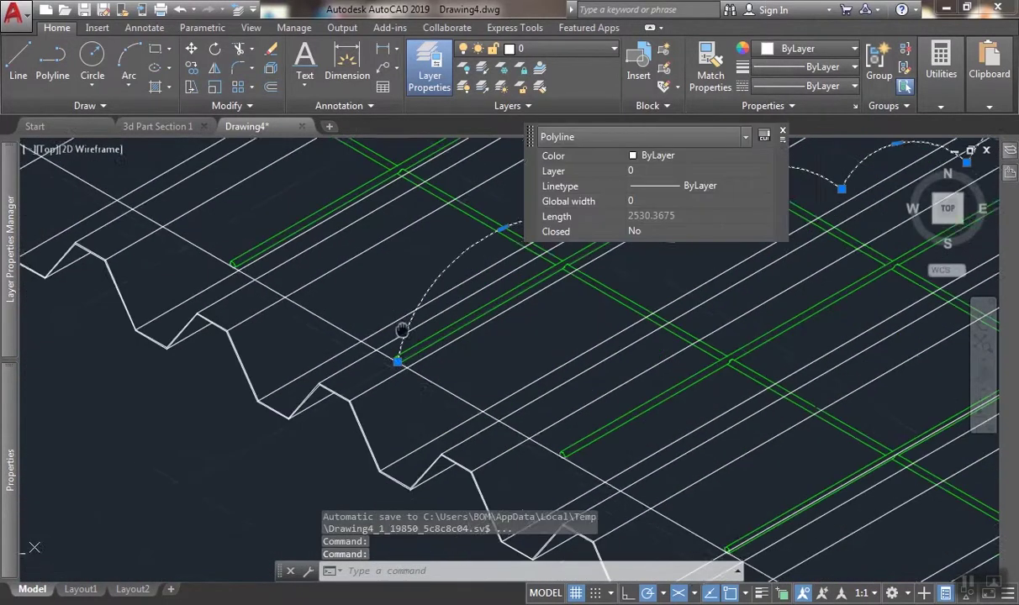
key("Return")
scroll(412, 374, "up", 2)
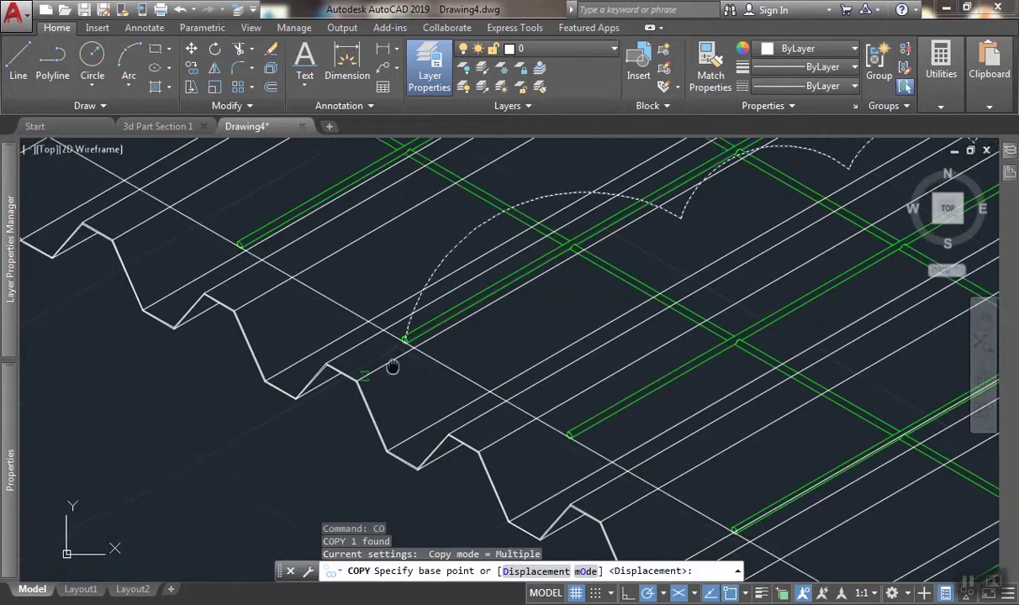
left_click(324, 412)
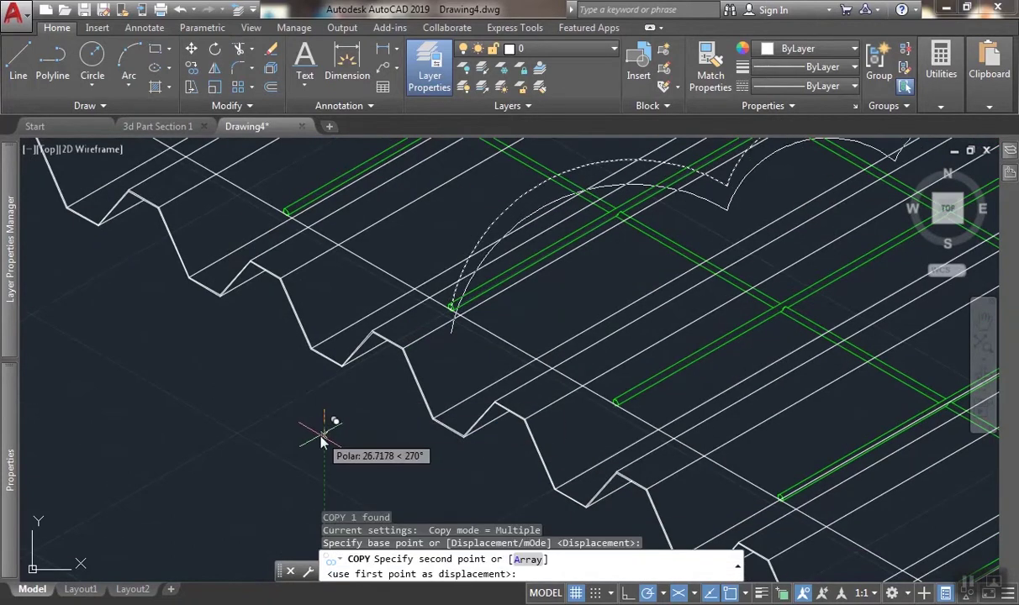
type("125")
key("Return")
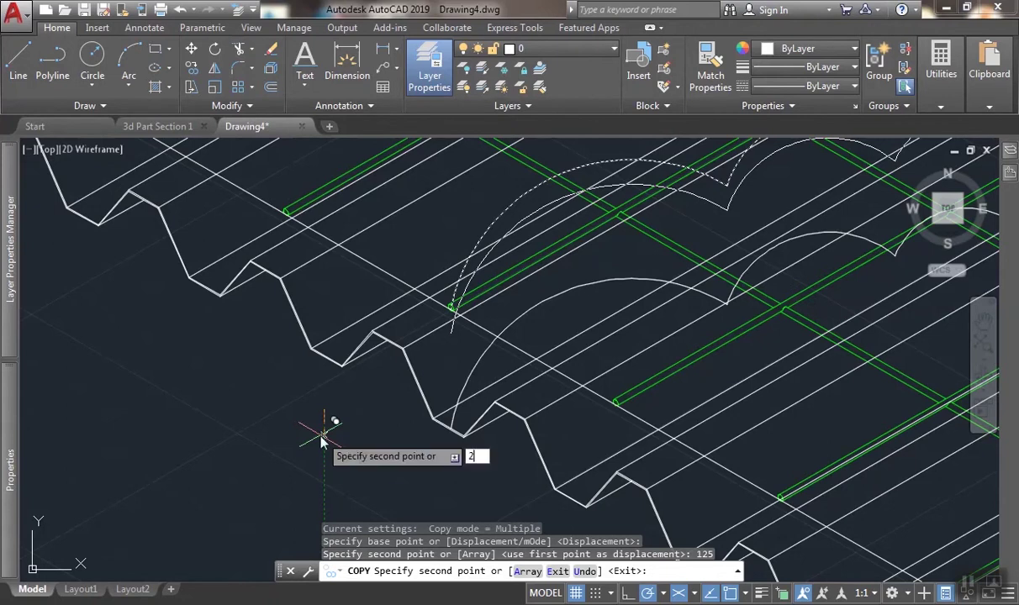
key("Return")
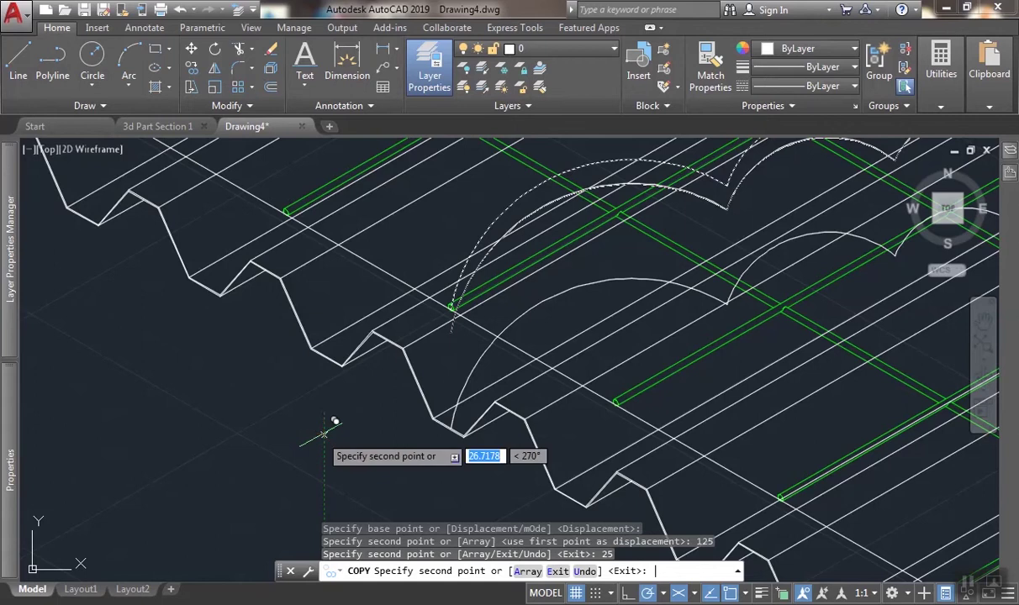
key("Return")
Draw a vertical line joining the right-hand ends of the original revision cloud and its lowest copy.
scroll(544, 453, "down", 2)
middle_click_drag(668, 443, 480, 445)
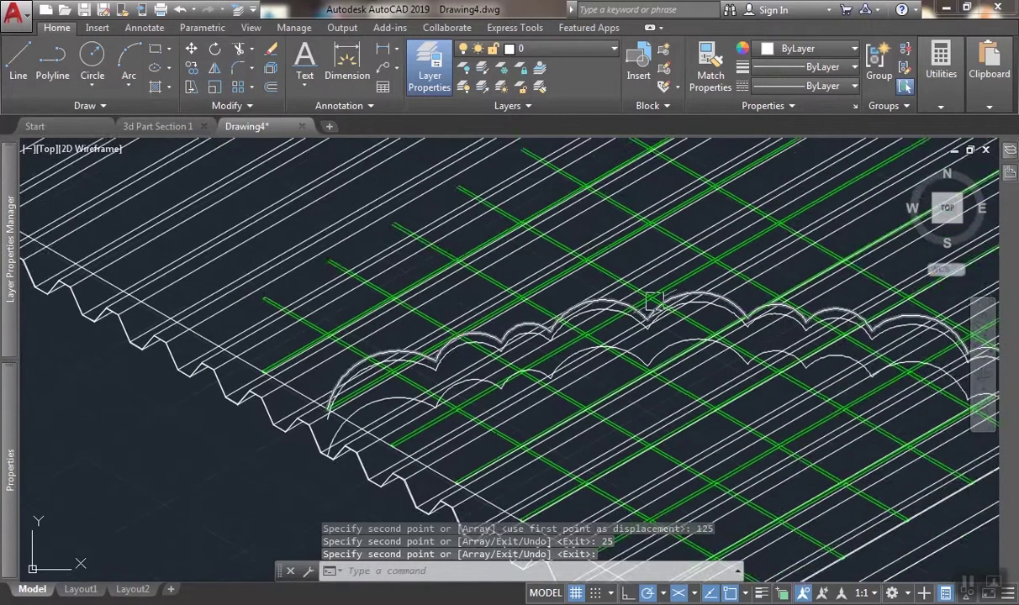
scroll(652, 298, "down", 1)
middle_click_drag(652, 298, 510, 245)
scroll(793, 287, "up", 2)
scroll(593, 246, "up", 5)
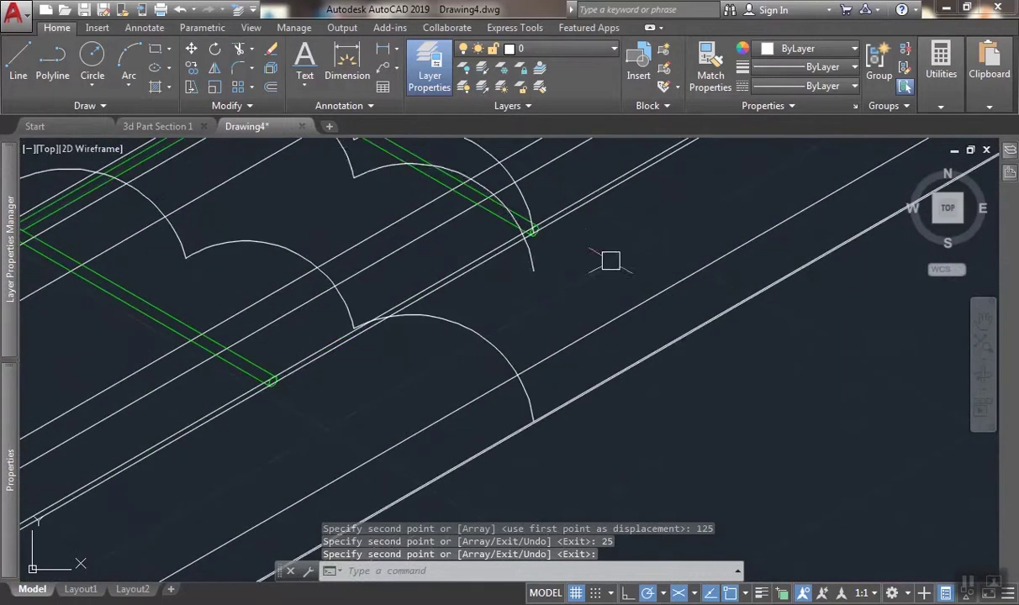
left_click(17, 59)
scroll(521, 226, "up", 6)
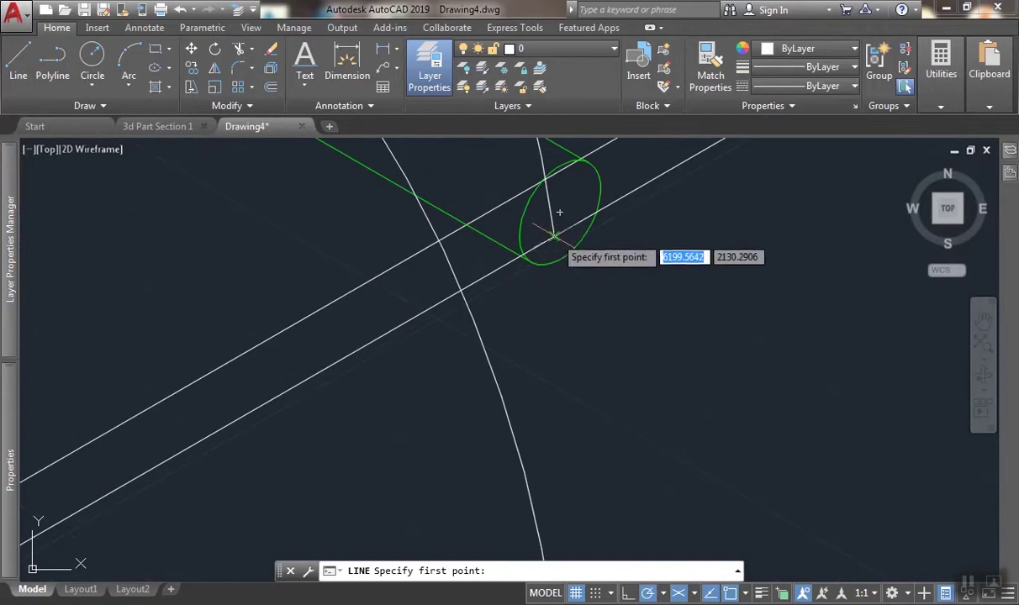
left_click(553, 235)
scroll(651, 322, "down", 8)
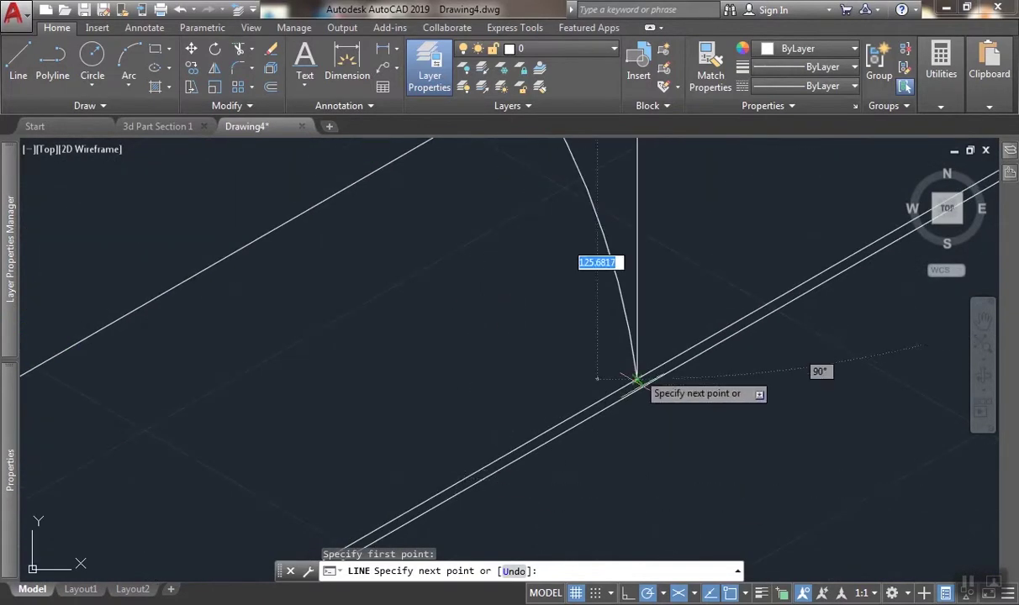
left_click(636, 378)
key("Return")
Draw a vertical line joining the left-hand ends of the original revision cloud and its lowest copy, at the corrugated deck edge.
scroll(622, 379, "down", 5)
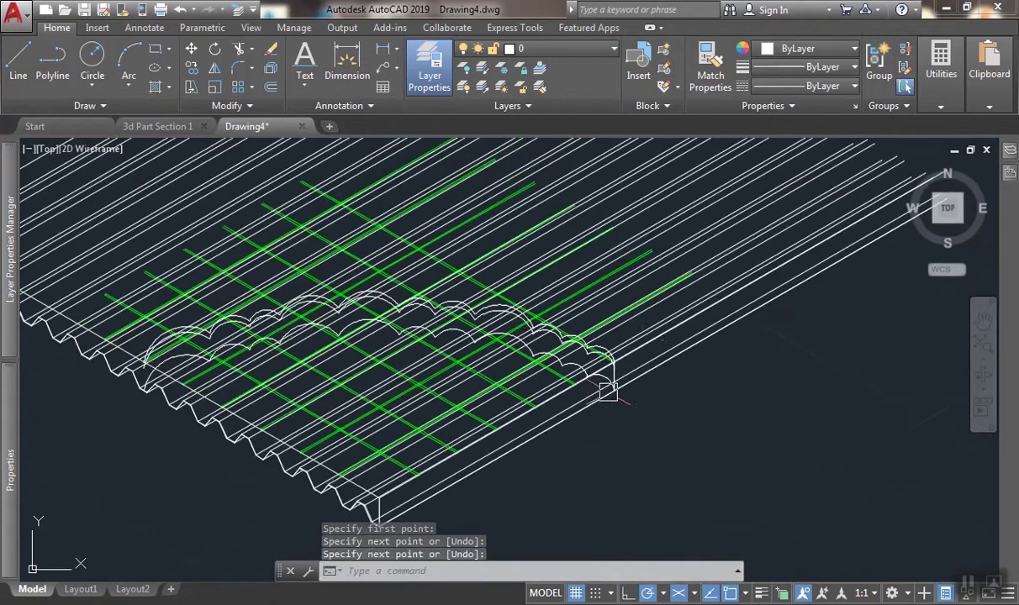
scroll(244, 349, "up", 8)
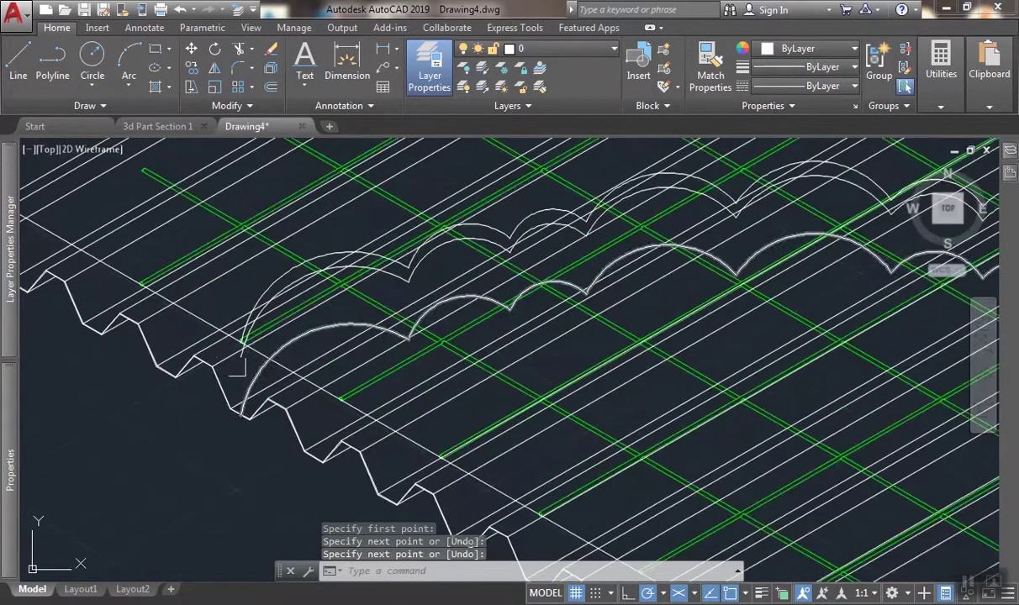
key("Return")
scroll(252, 300, "up", 3)
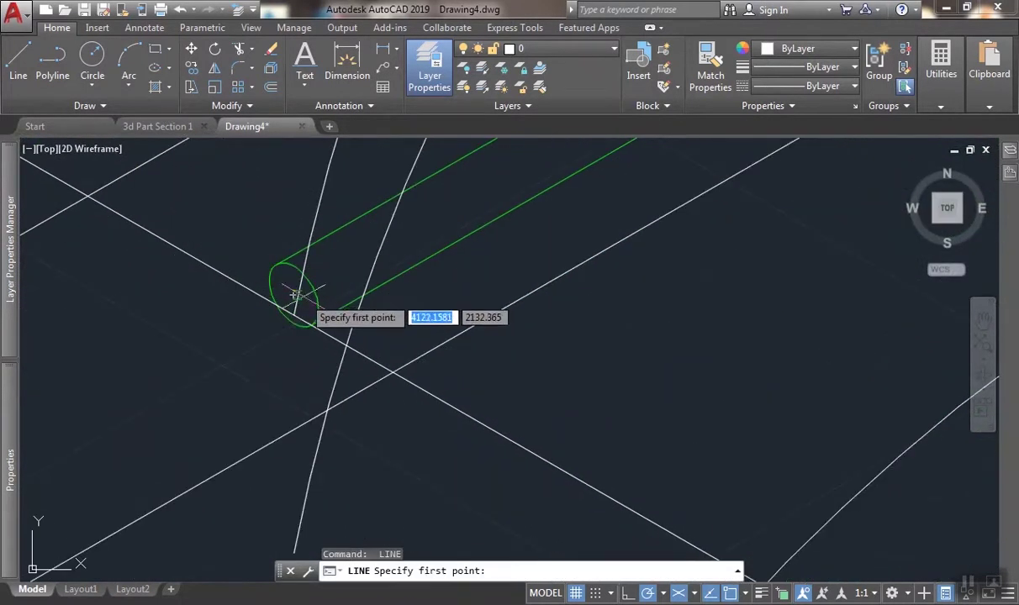
left_click(296, 316)
scroll(392, 340, "down", 2)
middle_click_drag(395, 337, 335, 243)
scroll(335, 243, "down", 2)
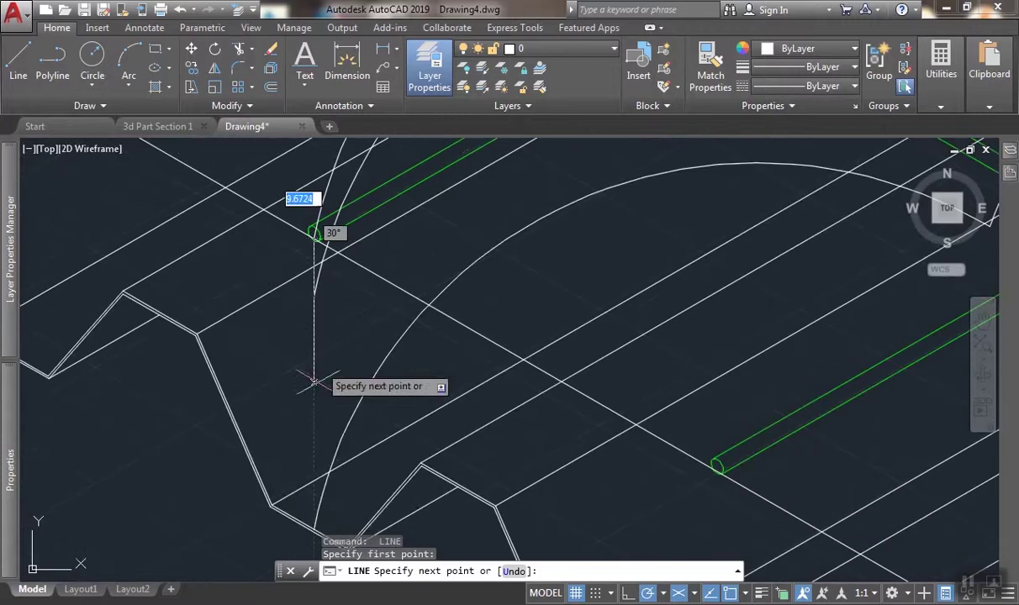
left_click(314, 517)
key("Return")
Trim the deck lines at the right side of the slab back to the uppermost revision cloud, using that cloud as the cutting edge.
scroll(546, 354, "down", 5)
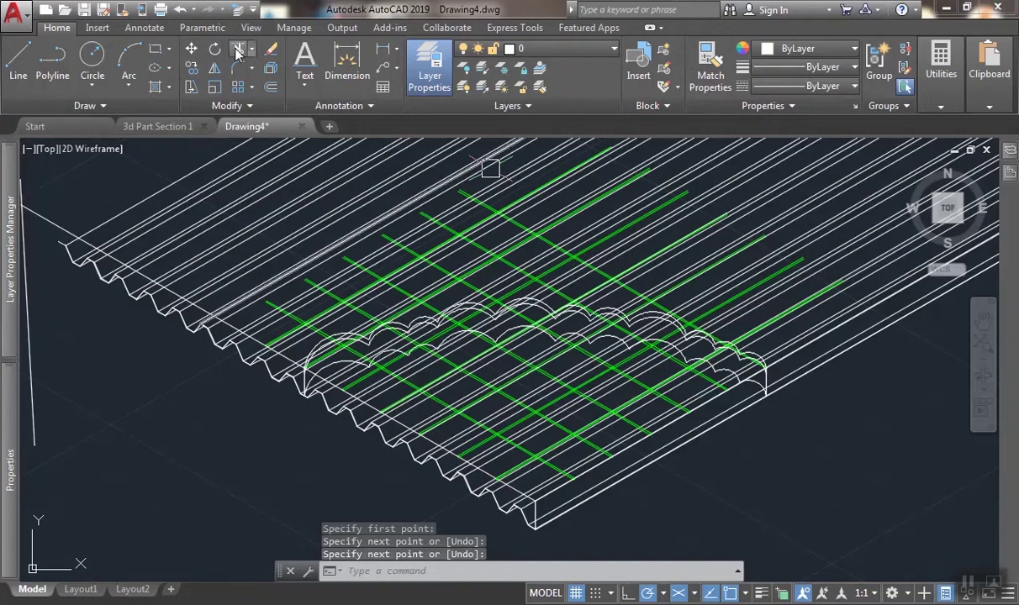
left_click(238, 53)
scroll(364, 322, "up", 3)
left_click(330, 266)
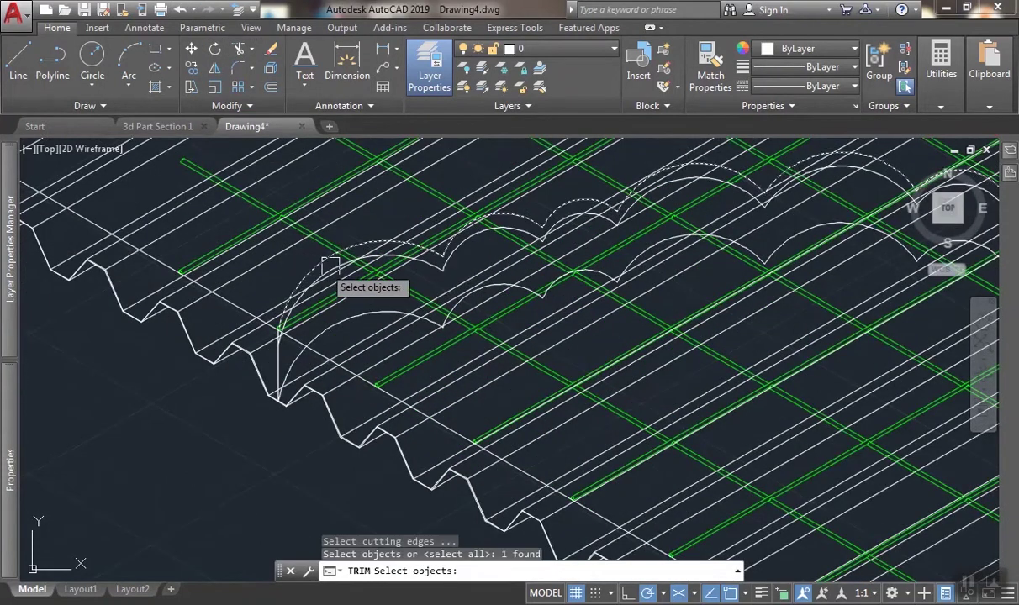
scroll(395, 294, "down", 5)
scroll(474, 204, "up", 3)
left_click(505, 233)
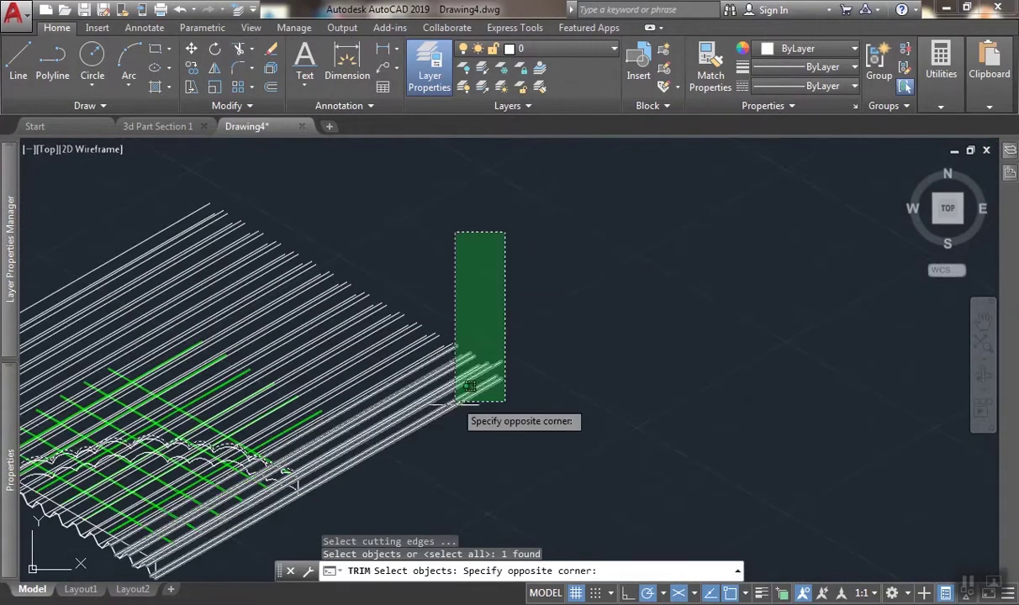
left_click(505, 234)
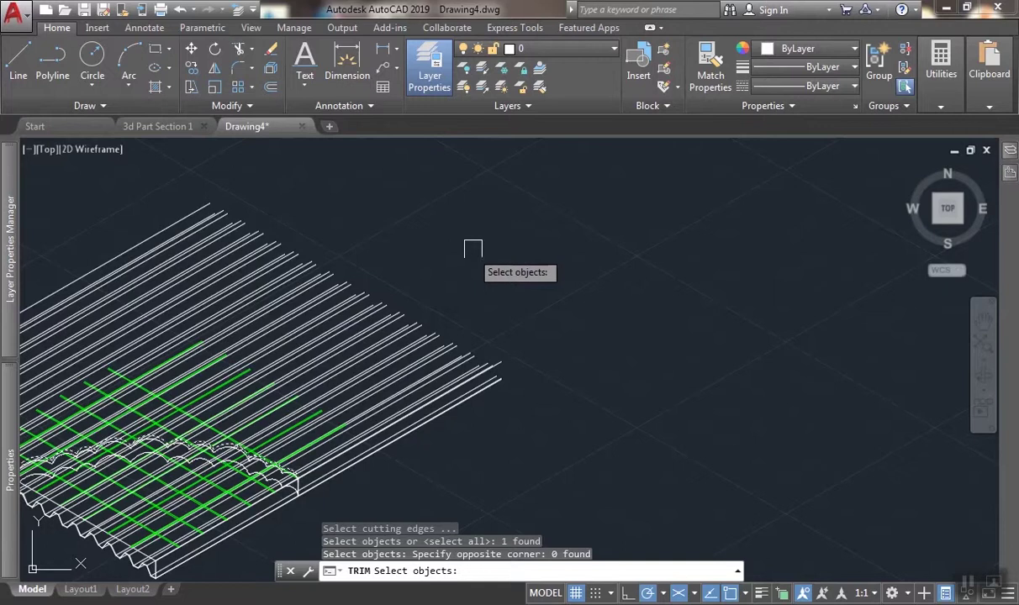
key("Return")
left_click(495, 202)
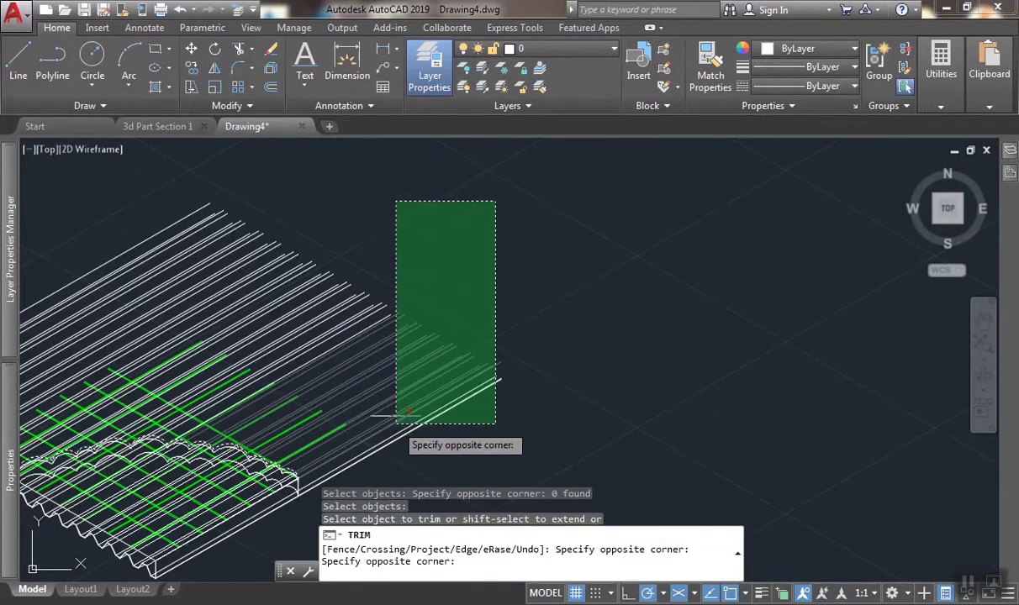
left_click(388, 405)
Trim the next group of deck lines further left back to the uppermost revision cloud.
scroll(320, 345, "up", 2)
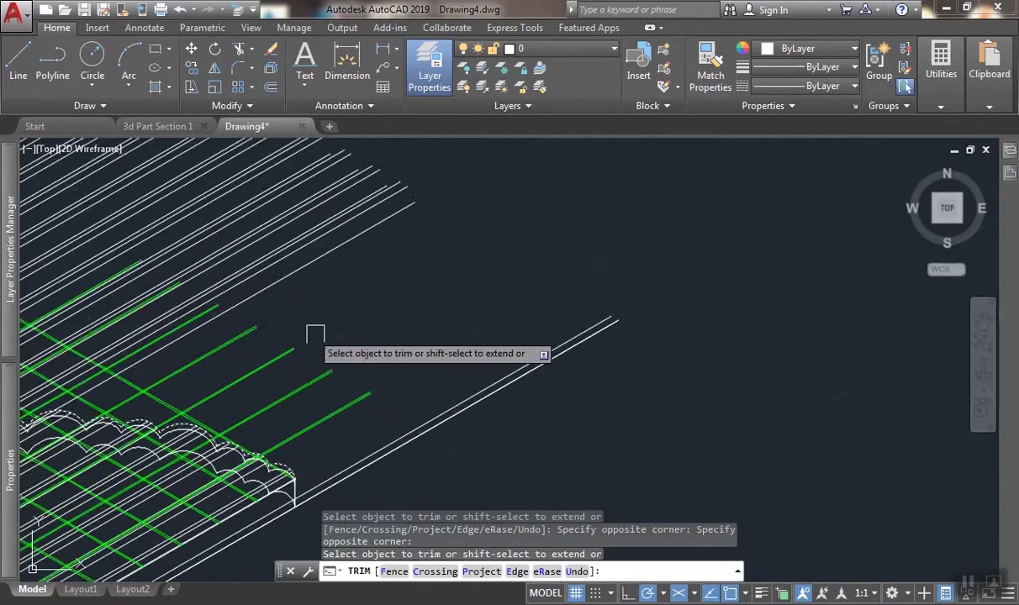
scroll(315, 334, "down", 2)
left_click(512, 190)
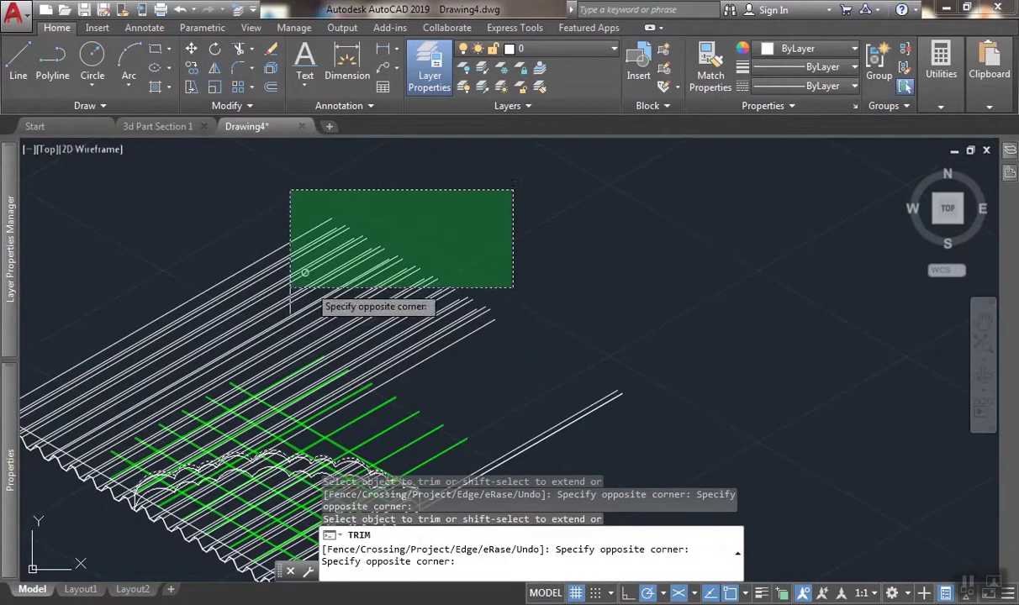
left_click(169, 335)
Erase the leftover deck lines that extend up behind the mesh beyond the revision cloud.
middle_click_drag(169, 335, 308, 304)
scroll(427, 345, "up", 1)
scroll(427, 345, "down", 2)
middle_click_drag(427, 345, 424, 402)
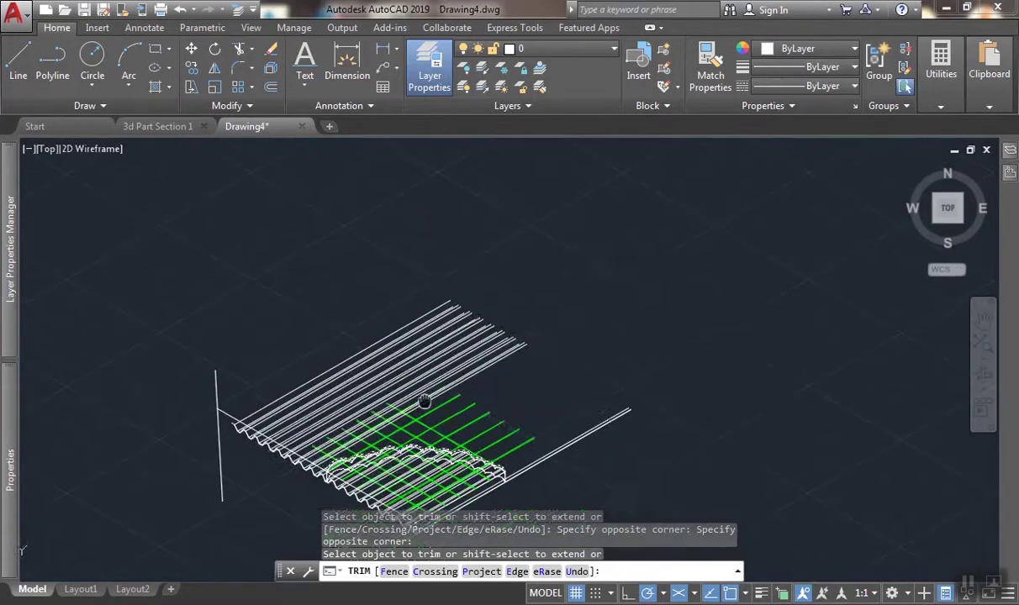
left_click(551, 370)
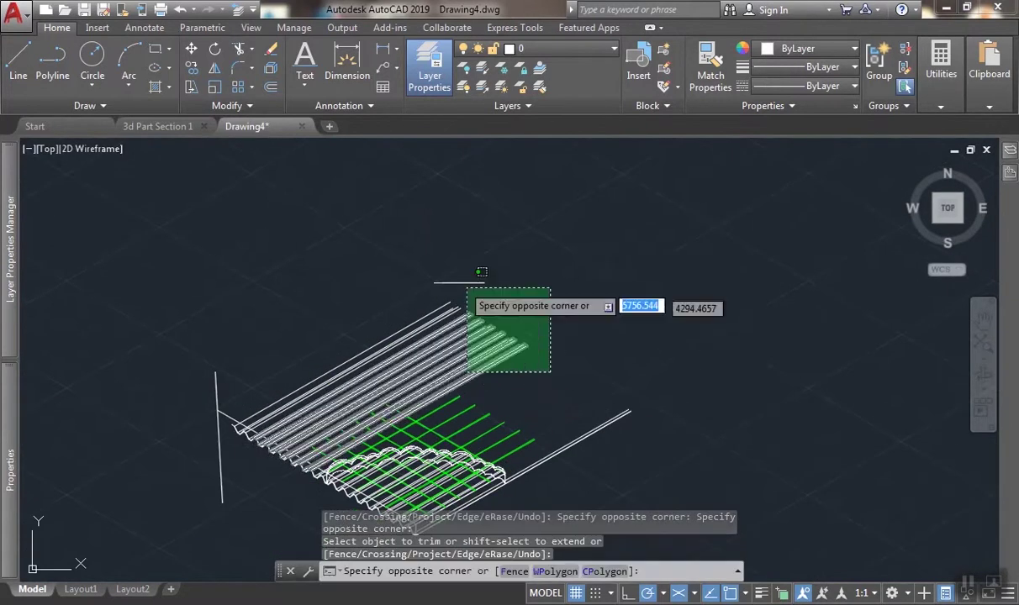
left_click(417, 250)
type("E")
key("Return")
scroll(339, 518, "up", 6)
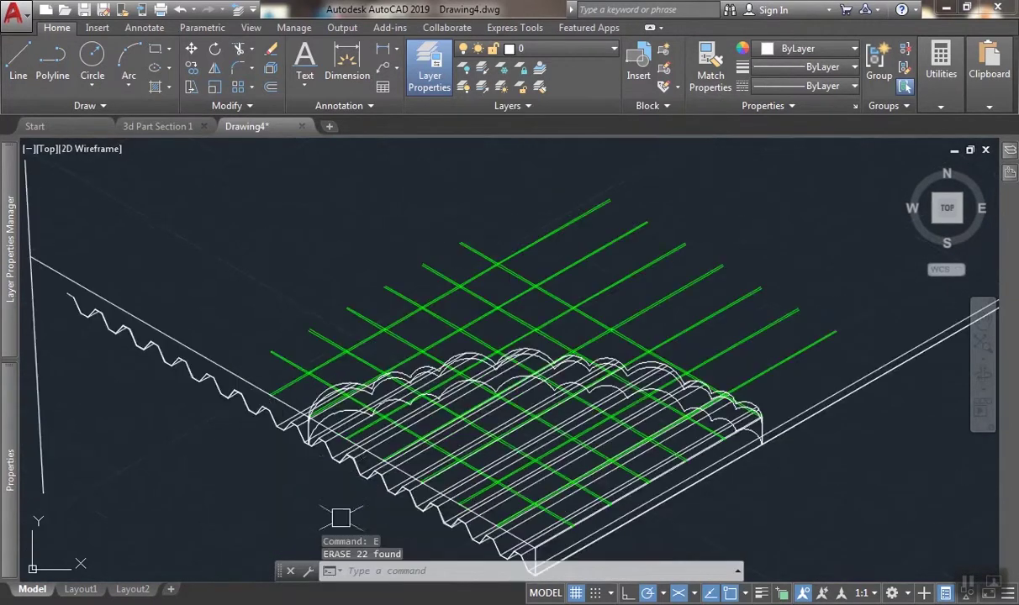
scroll(359, 439, "up", 3)
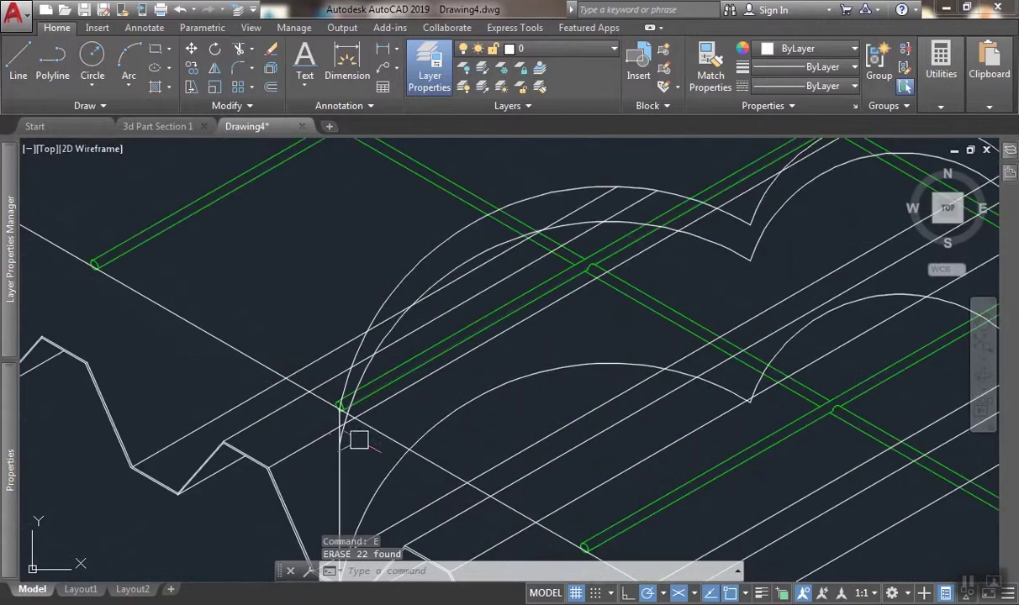
type("tr")
key("Return")
scroll(357, 336, "up", 2)
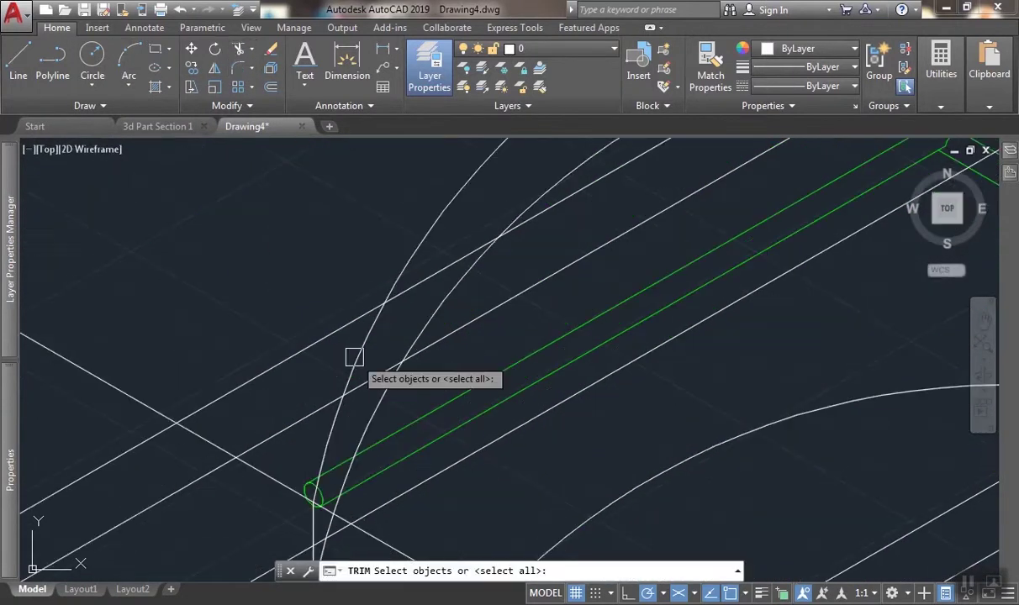
left_click(361, 354)
middle_click_drag(361, 354, 352, 246)
key("Return")
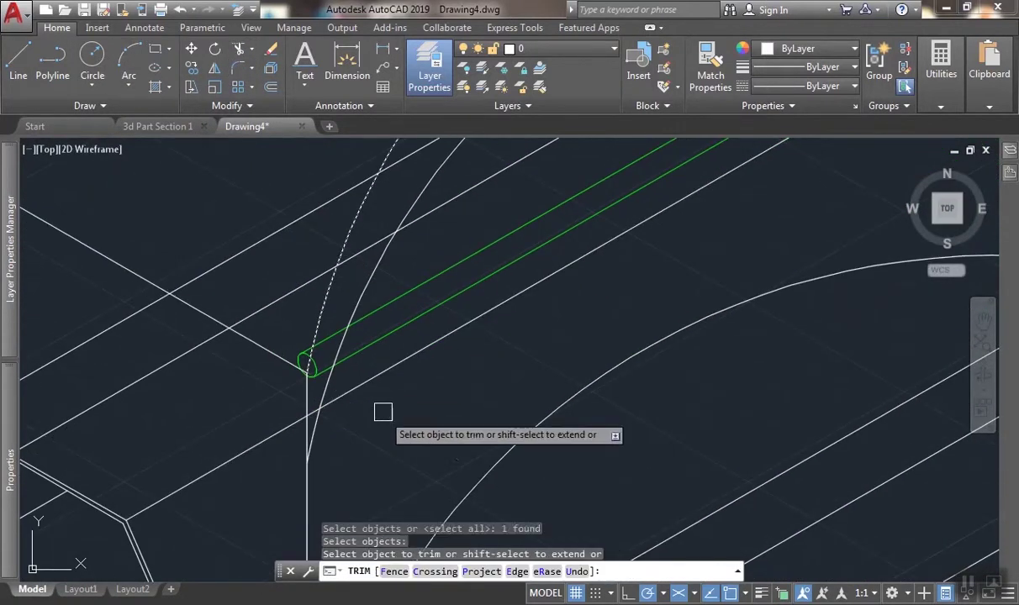
scroll(329, 295, "up", 1)
key("Return")
scroll(330, 435, "down", 1)
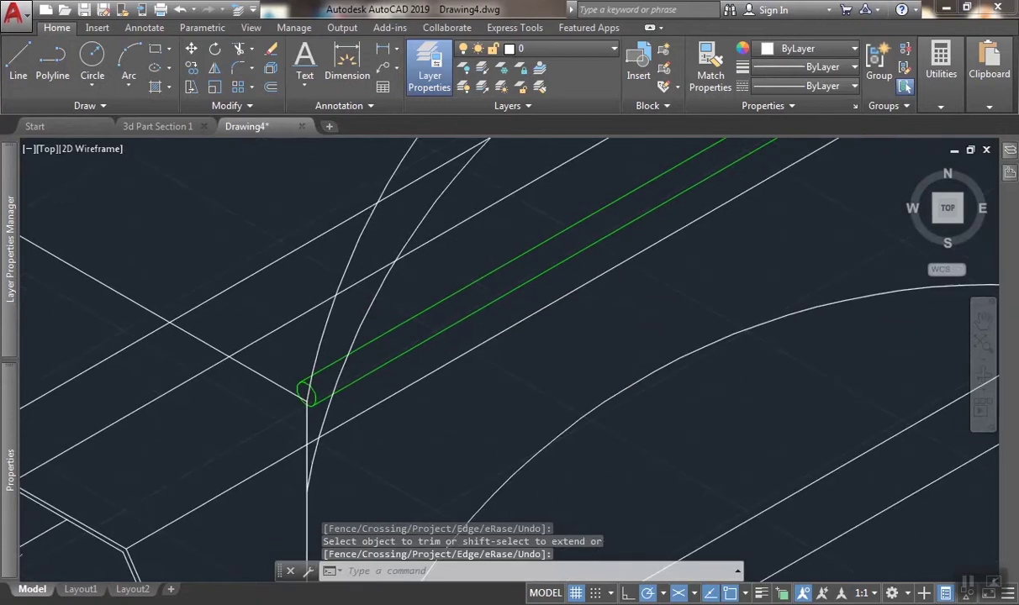
Move the middle revision cloud onto the deck layer.
scroll(386, 324, "down", 5)
scroll(420, 320, "up", 3)
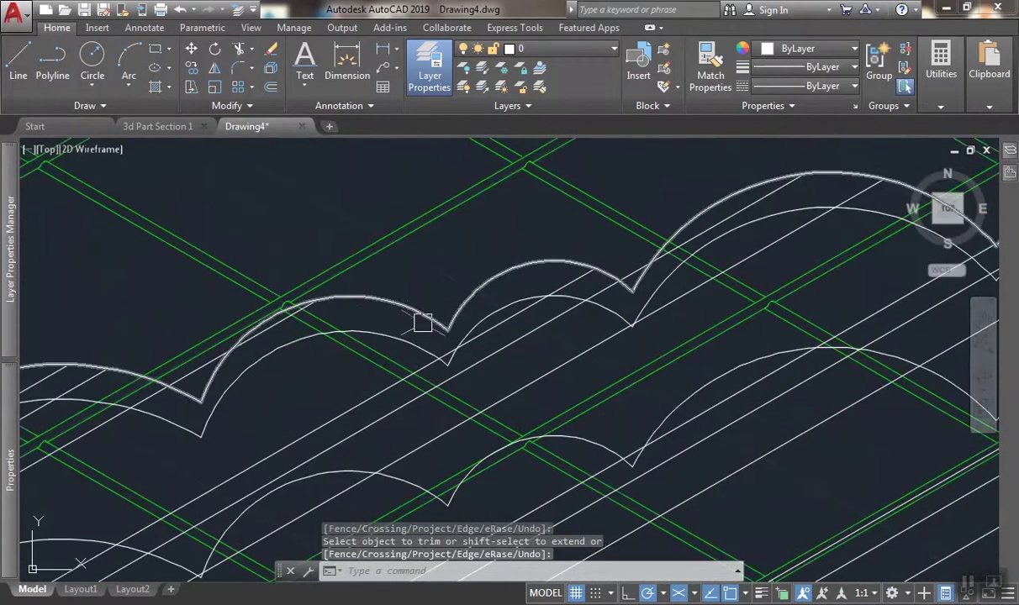
left_click(413, 338)
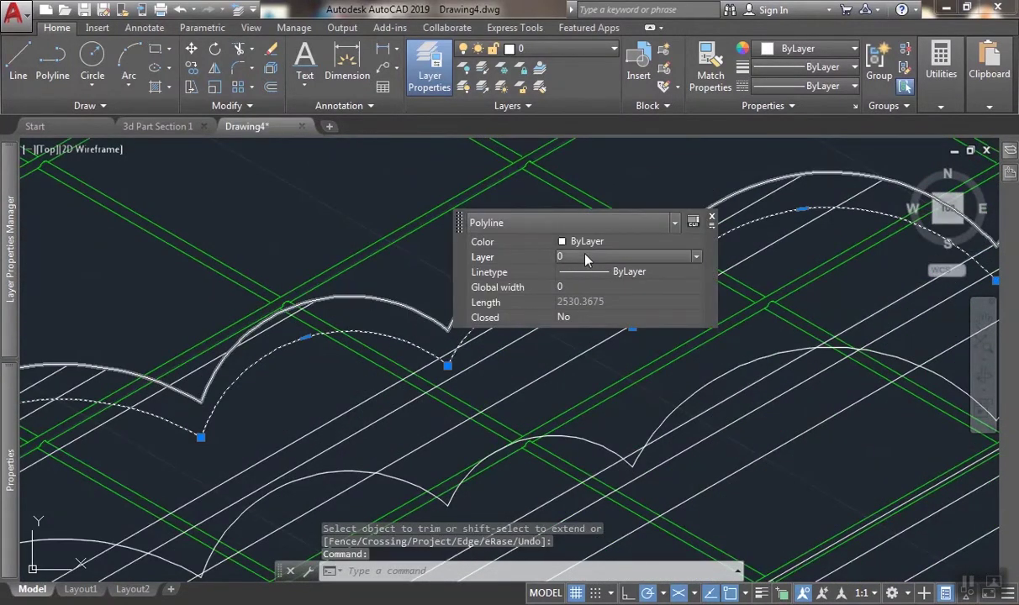
left_click(585, 256)
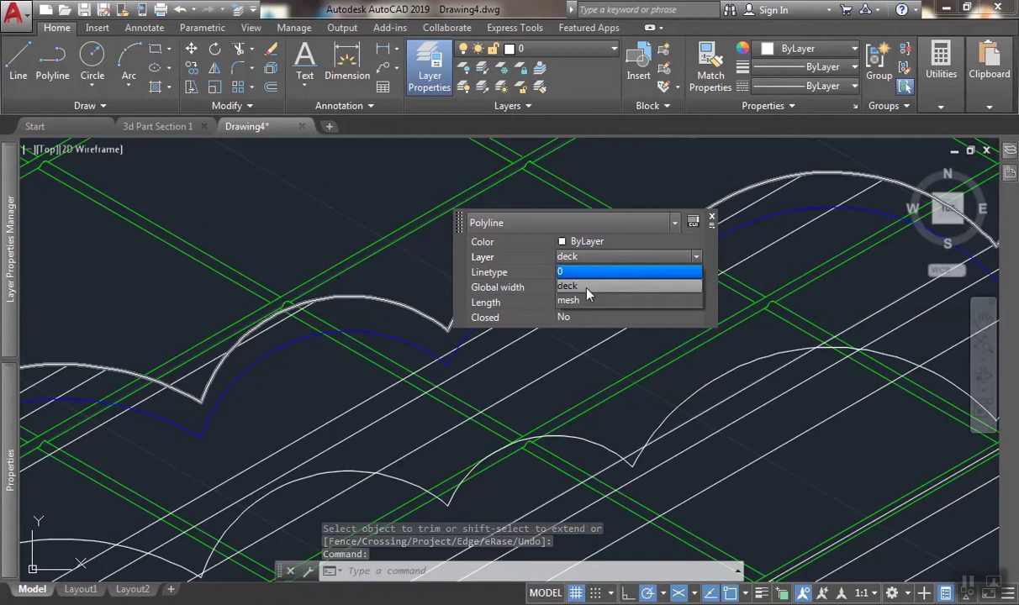
left_click(587, 287)
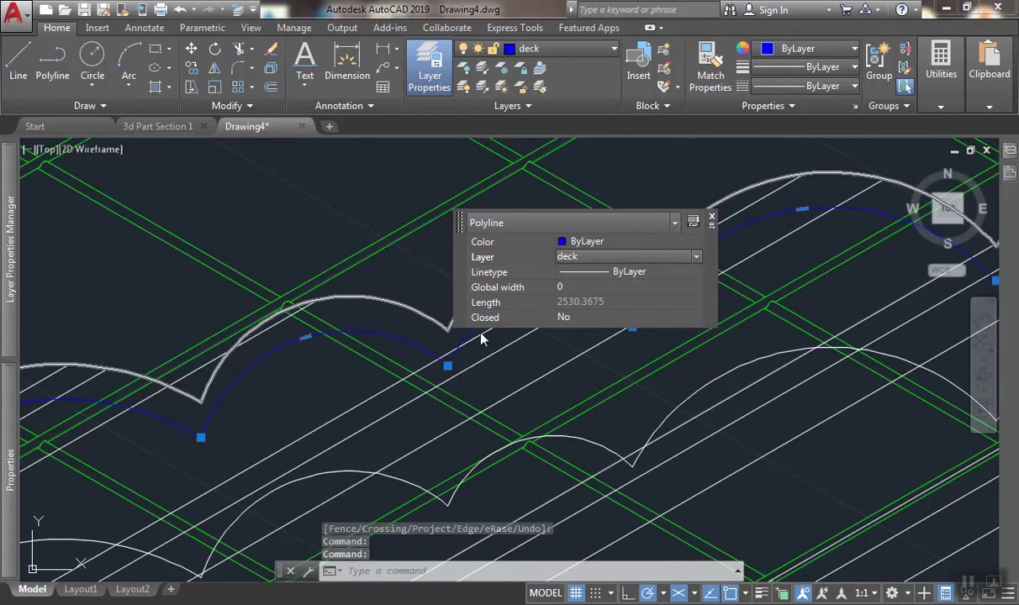
key("Escape")
key("Escape")
key("Escape")
scroll(436, 309, "down", 3)
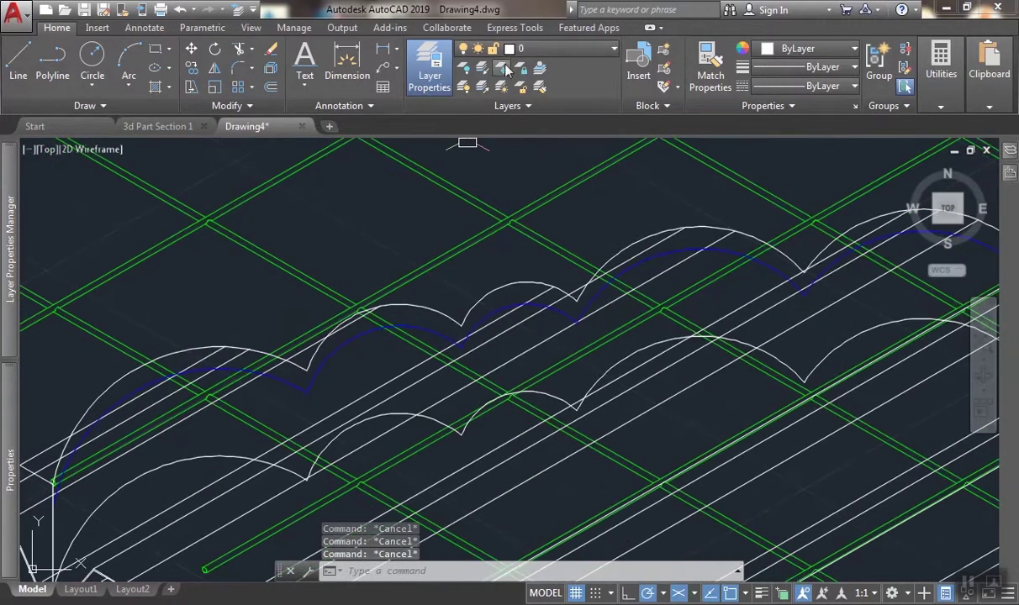
Isolate the mesh and deck layers by picking the mesh and the middle revision cloud.
left_click(485, 74)
scroll(438, 339, "up", 5)
left_click(375, 299)
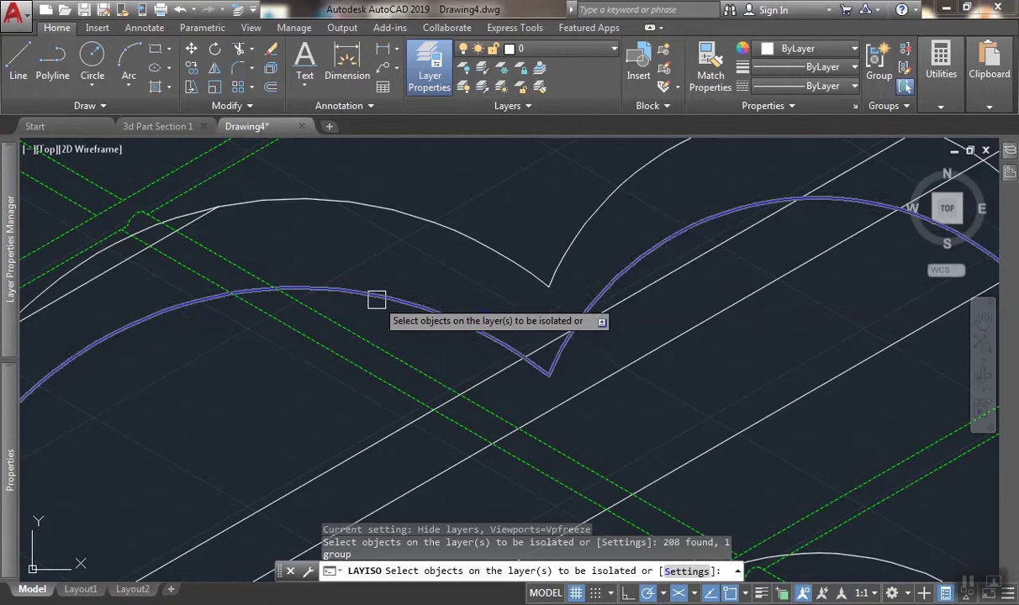
left_click(378, 292)
key("Return")
scroll(391, 291, "down", 3)
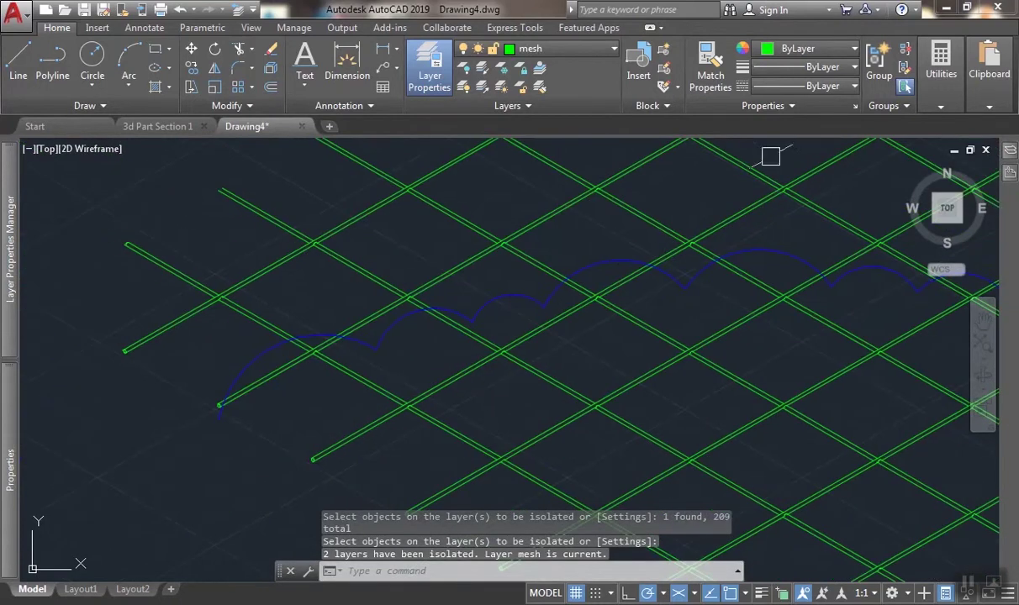
Trim the mesh bars at the left end of the blue revision cloud, using all visible objects as cutting edges.
scroll(306, 364, "up", 3)
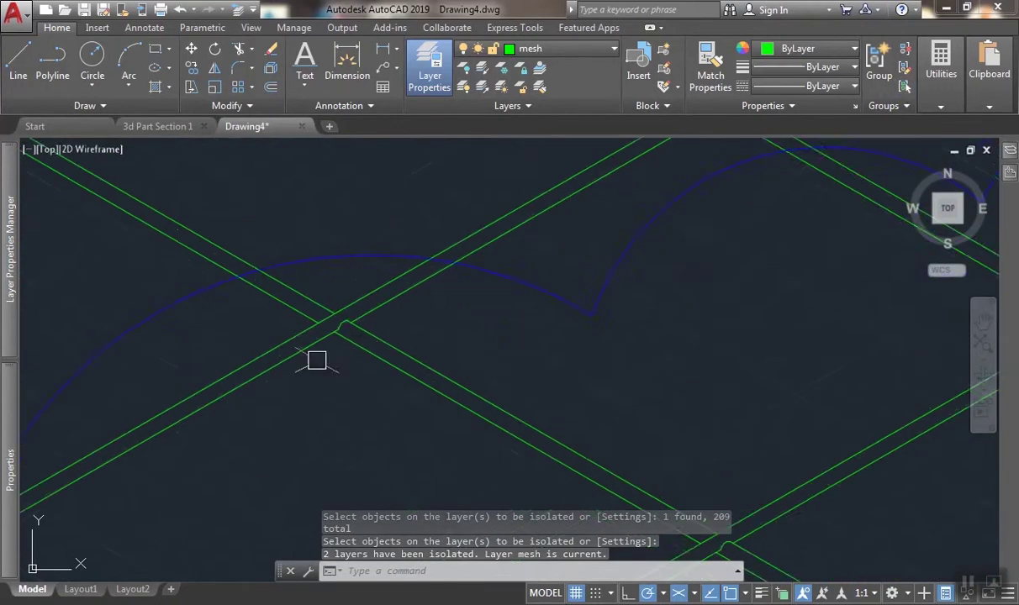
scroll(341, 412, "down", 1)
middle_click_drag(384, 278, 375, 330)
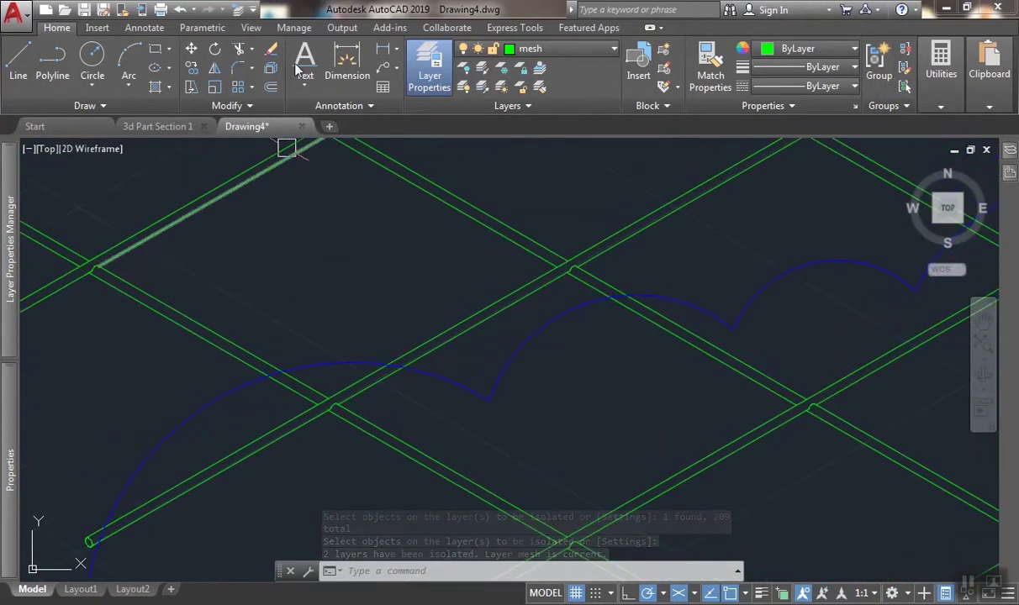
left_click(241, 49)
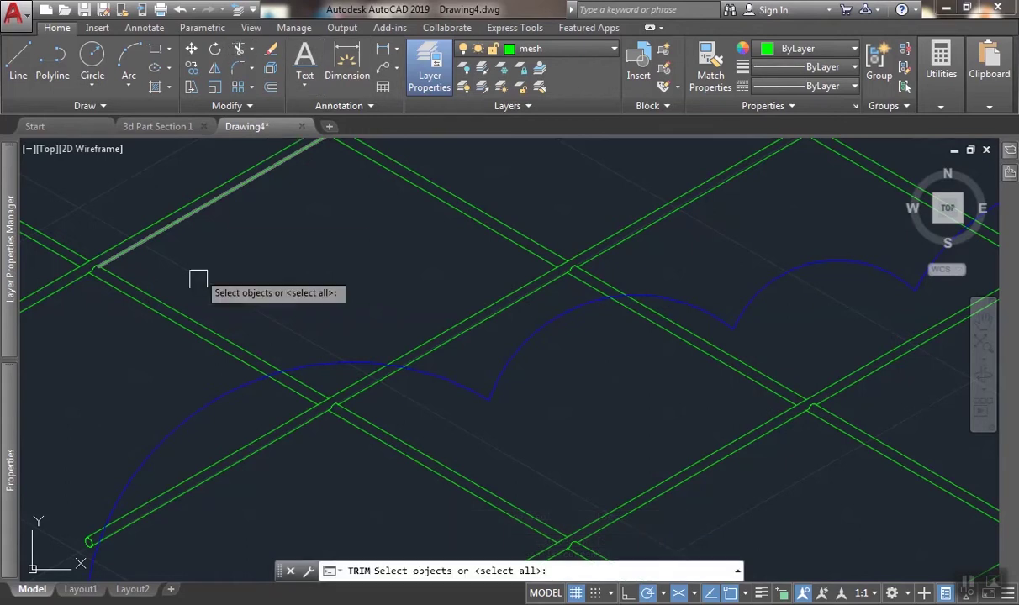
key("Return")
left_click(181, 303)
left_click(148, 352)
scroll(193, 471, "up", 3)
scroll(202, 462, "up", 4)
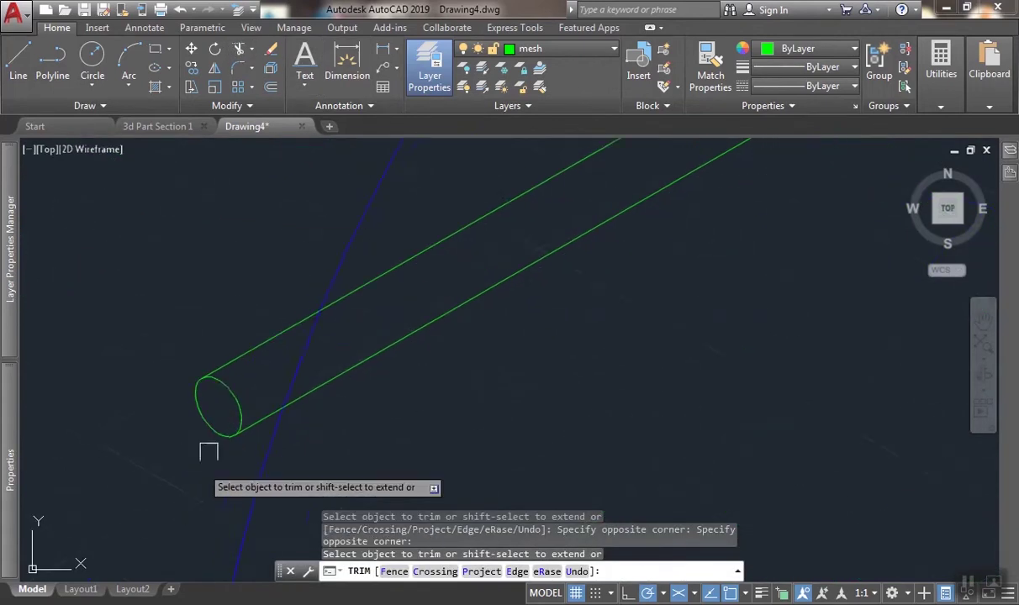
left_click(281, 254)
left_click(239, 207)
scroll(237, 271, "down", 6)
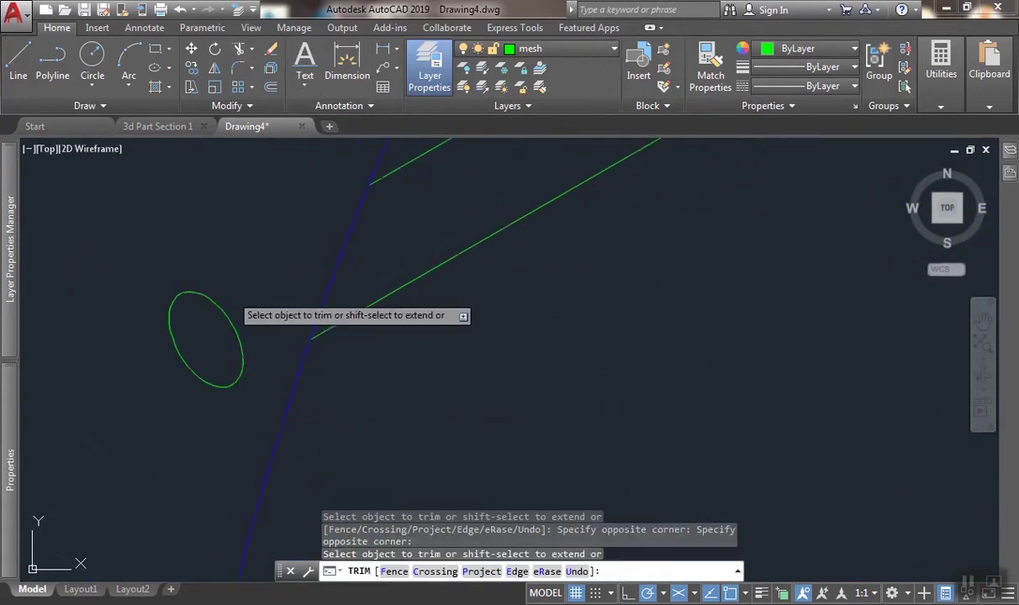
Trim the rising mesh bar that passes beyond the cloud's first large arc, including its line past the next crossing.
middle_click_drag(412, 218, 408, 248)
scroll(418, 262, "up", 2)
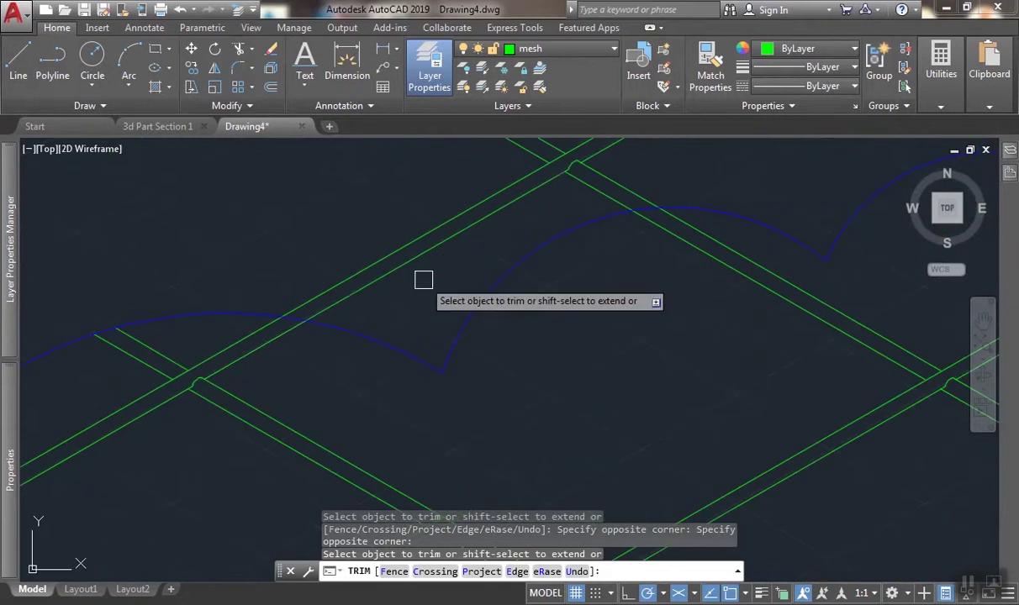
left_click(417, 277)
left_click(384, 202)
scroll(384, 202, "down", 2)
middle_click_drag(506, 178, 425, 268)
scroll(460, 255, "up", 4)
left_click(513, 254)
left_click(326, 320)
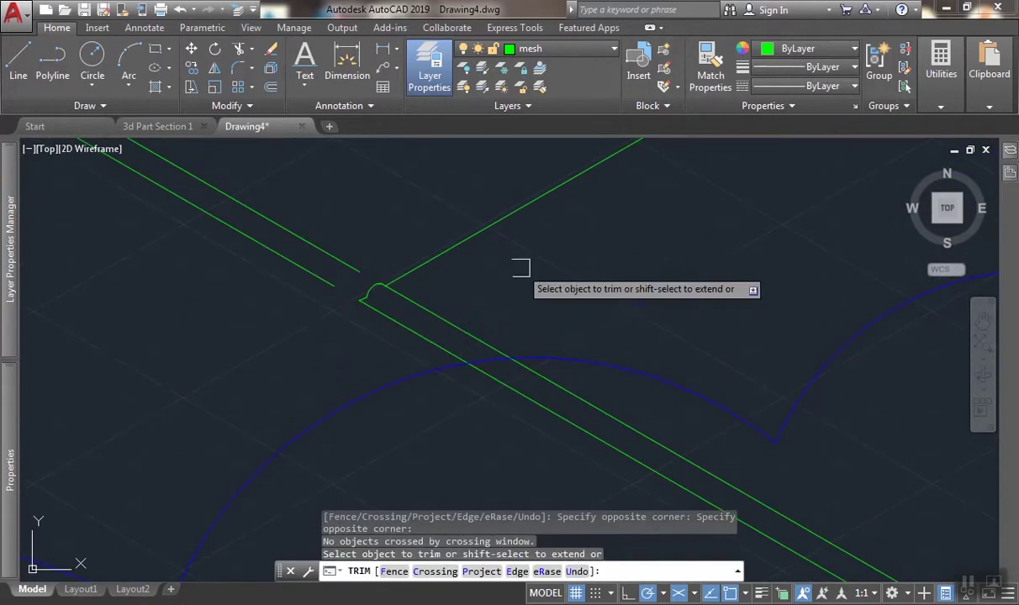
scroll(360, 295, "down", 4)
scroll(410, 309, "up", 2)
left_click(339, 287)
Trim the next descending mesh bar and the next rising mesh bar back to the blue revision cloud.
middle_click_drag(520, 258, 199, 348)
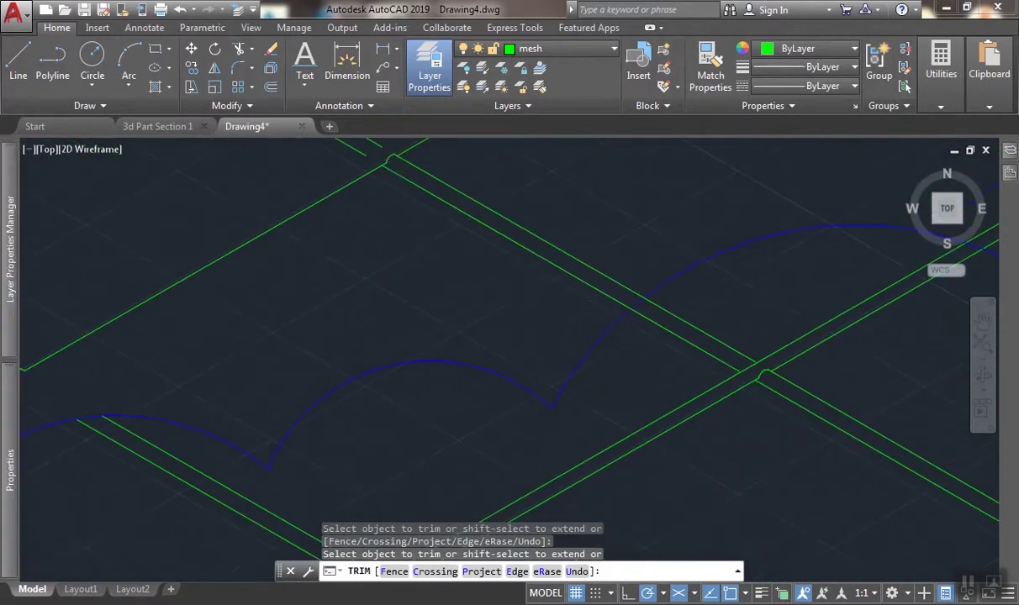
left_click(589, 245)
left_click(507, 298)
scroll(166, 316, "down", 4)
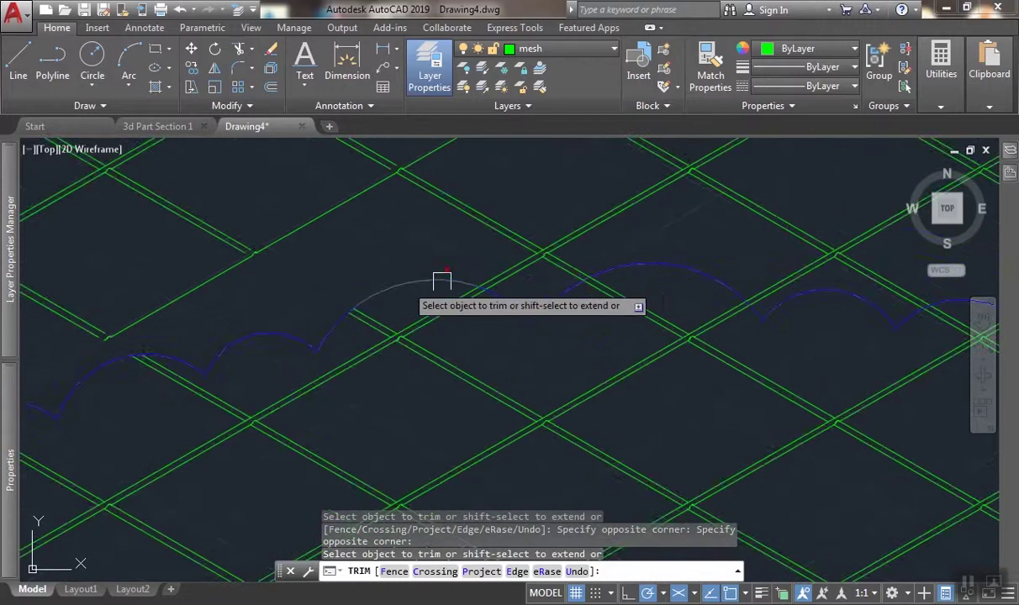
scroll(442, 281, "up", 3)
scroll(426, 212, "down", 3)
scroll(432, 278, "up", 4)
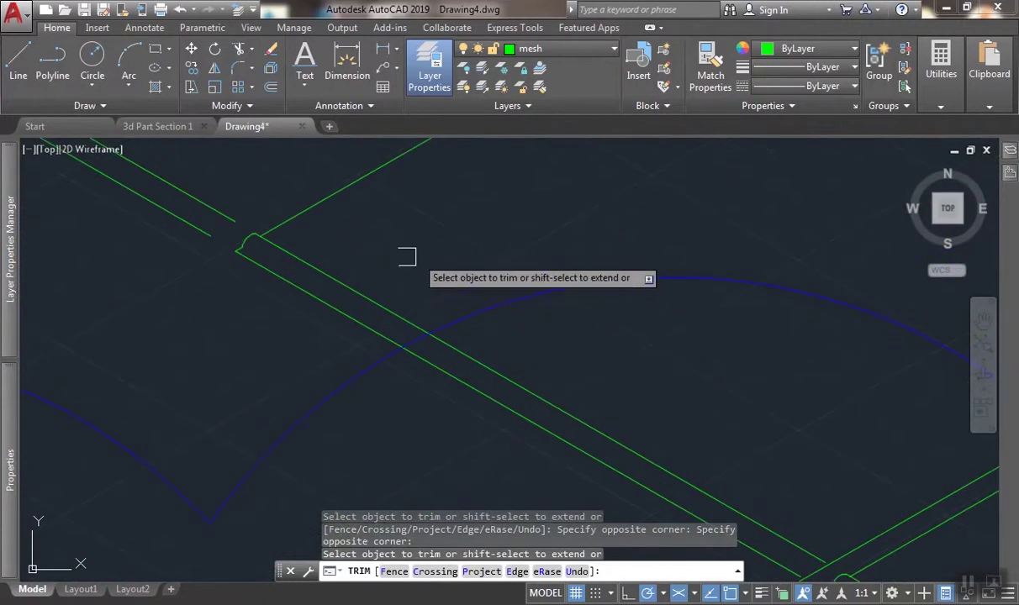
scroll(225, 287, "down", 3)
scroll(509, 297, "up", 5)
left_click(484, 280)
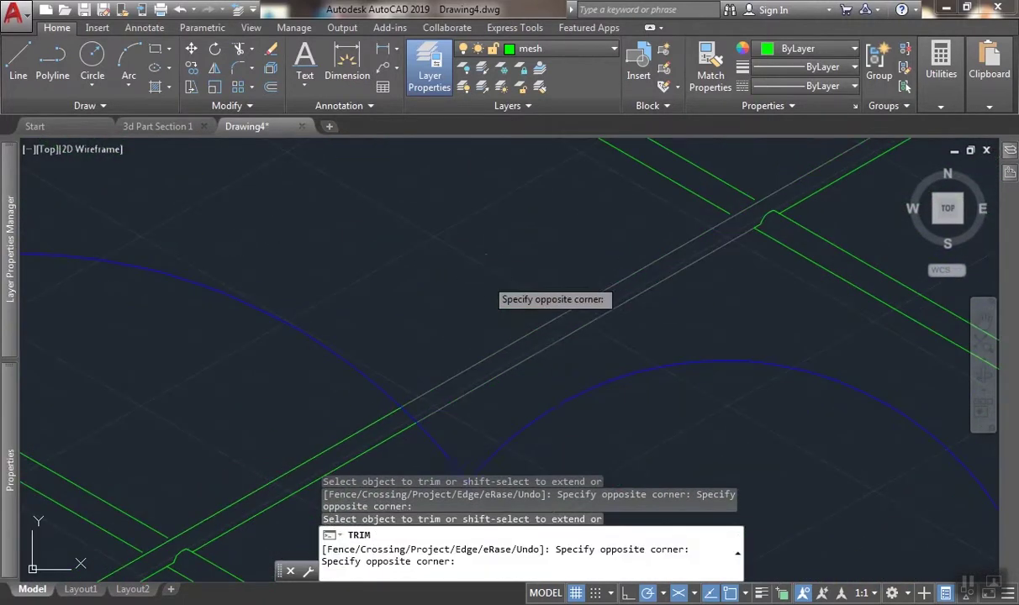
left_click(486, 285)
Trim the next descending mesh bar where it passes above the blue revision cloud, back to the cloud line.
scroll(471, 279, "down", 4)
scroll(617, 269, "down", 3)
scroll(220, 231, "up", 3)
scroll(368, 265, "up", 2)
left_click(361, 245)
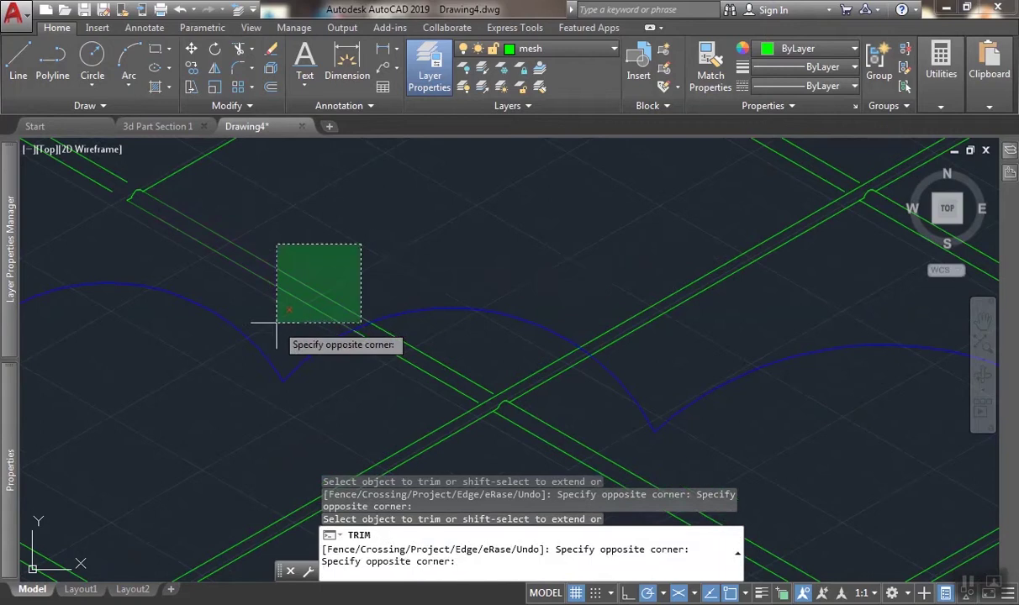
left_click(276, 322)
Trim the next two rising mesh bars beyond the blue revision cloud, up to their crossings with the descending bars.
scroll(228, 258, "down", 3)
scroll(329, 283, "up", 3)
left_click(276, 190)
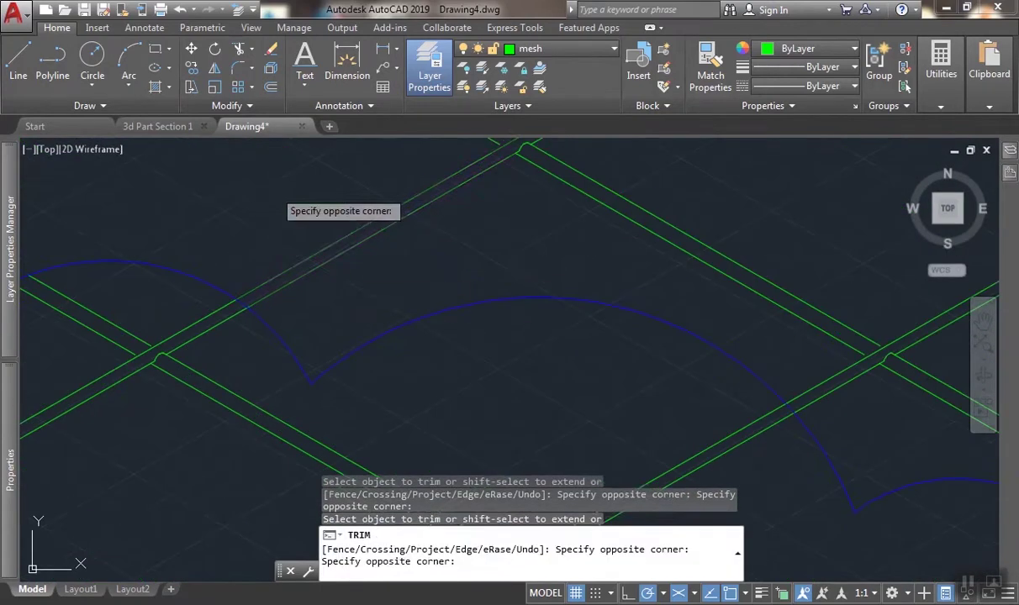
left_click(345, 229)
scroll(213, 263, "down", 4)
scroll(418, 323, "up", 5)
scroll(305, 281, "down", 1)
left_click(350, 369)
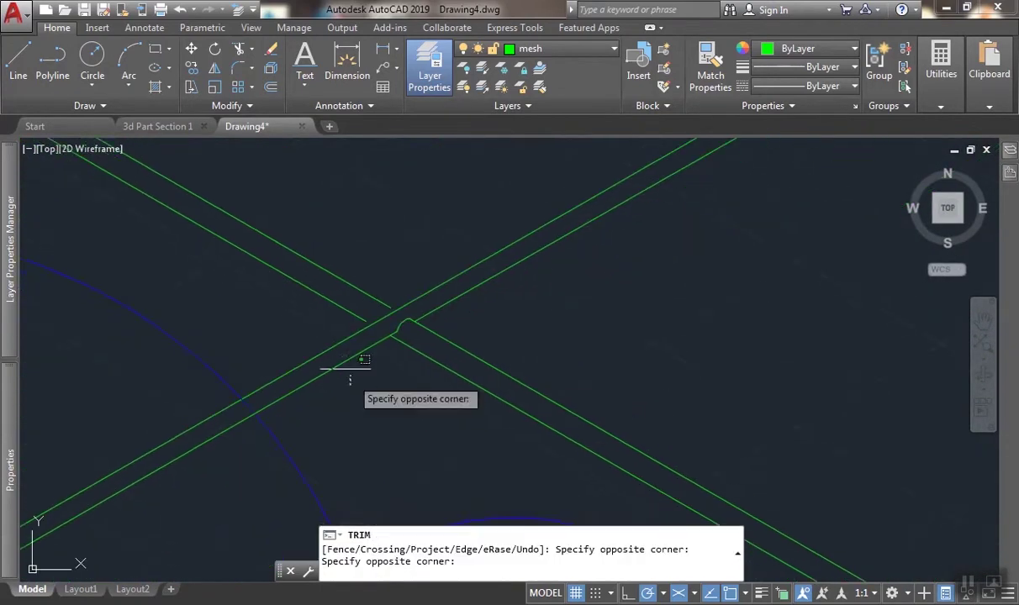
left_click(350, 370)
Try to trim the last rising and descending mesh bars around the crossing just above the cloud.
scroll(427, 341, "down", 3)
scroll(393, 326, "up", 3)
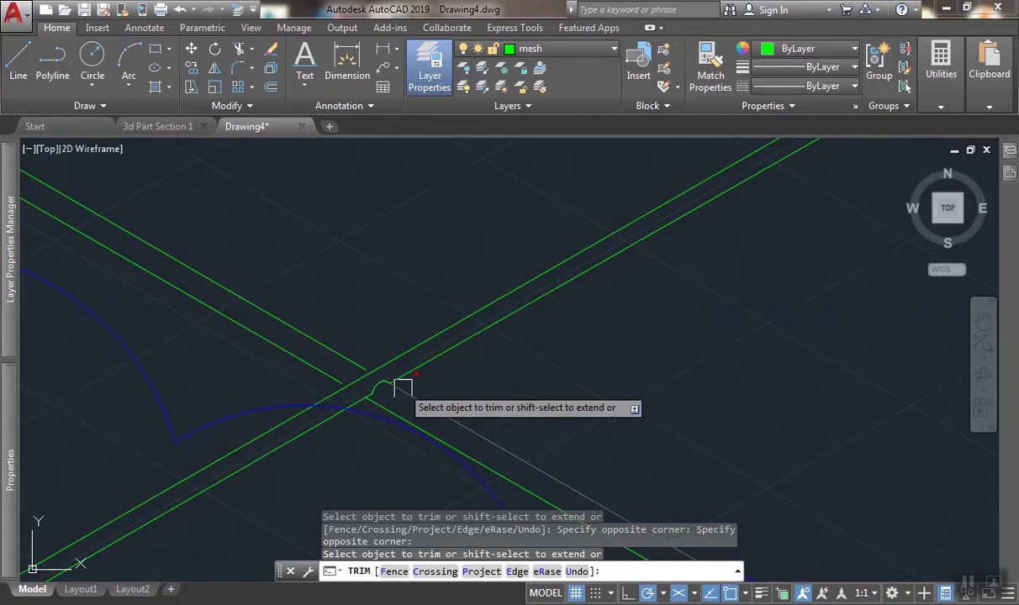
scroll(402, 387, "up", 3)
left_click(409, 212)
left_click(194, 426)
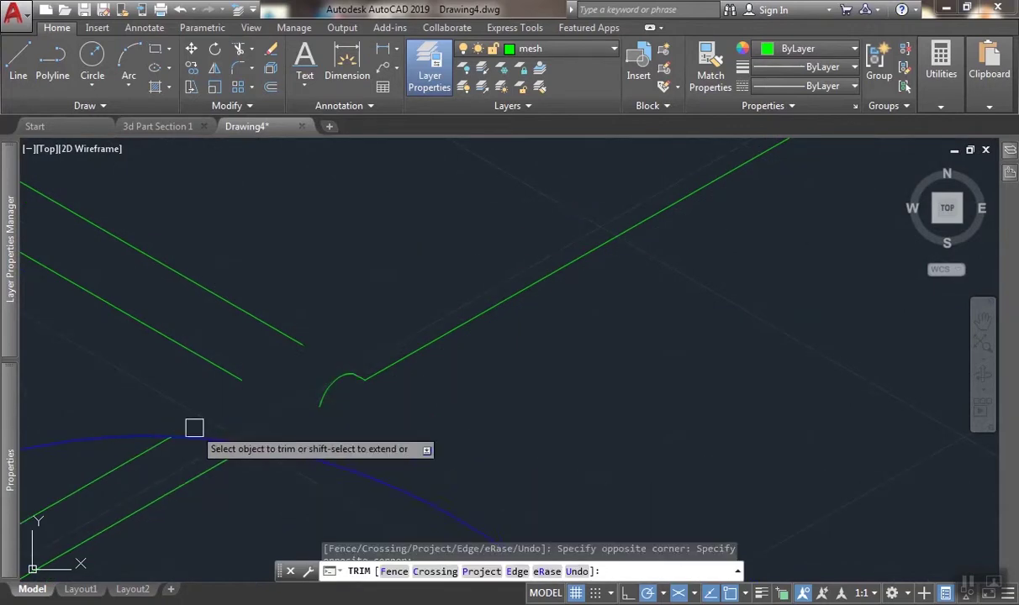
scroll(376, 323, "down", 8)
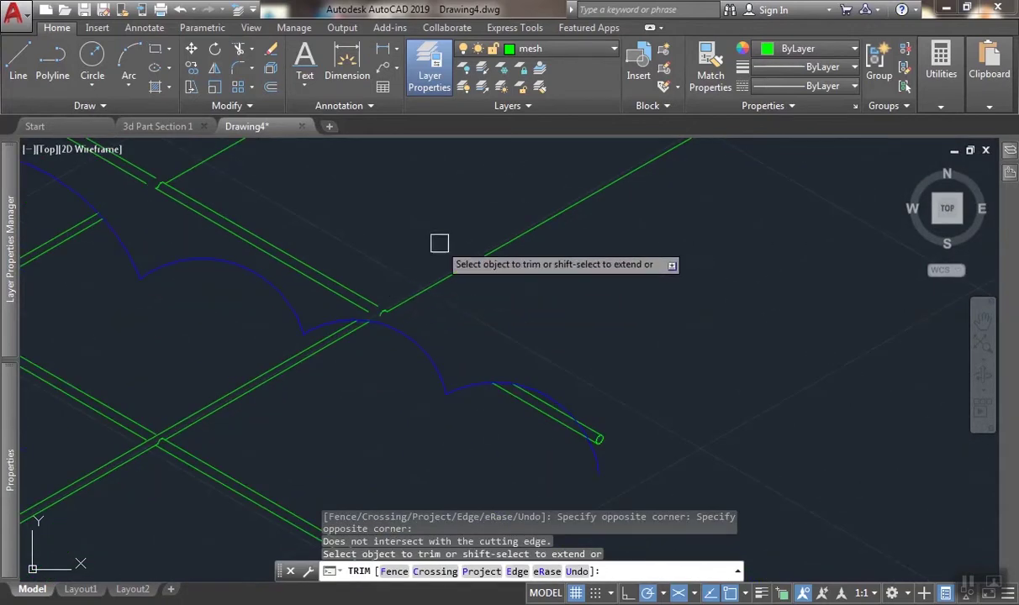
key("ctrl+z")
Trim both lines of the last descending mesh bar between its crossing and the cloud's final arc.
scroll(432, 259, "down", 4)
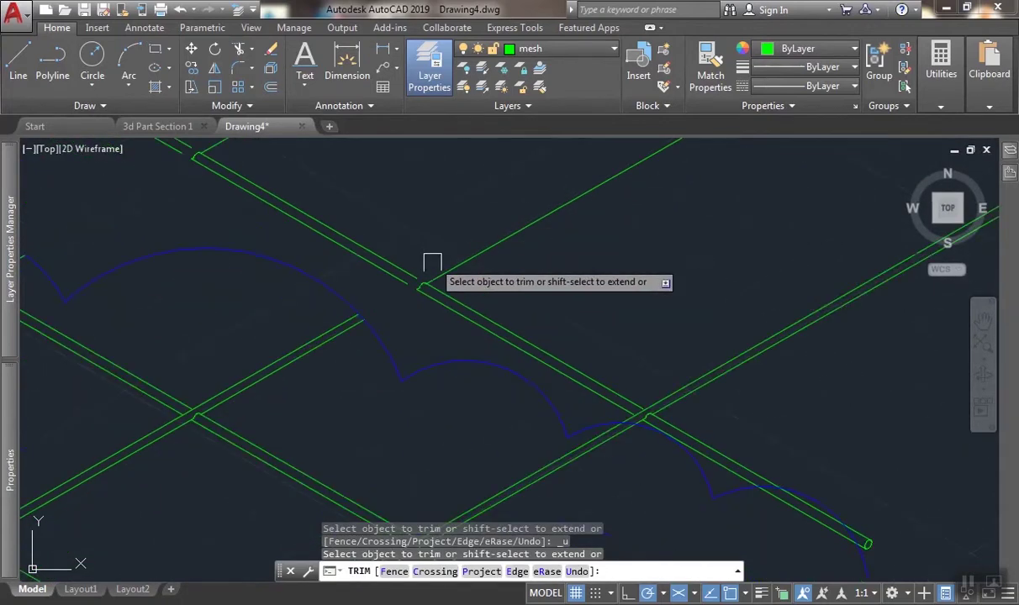
middle_click_drag(654, 312, 426, 241)
scroll(601, 433, "up", 2)
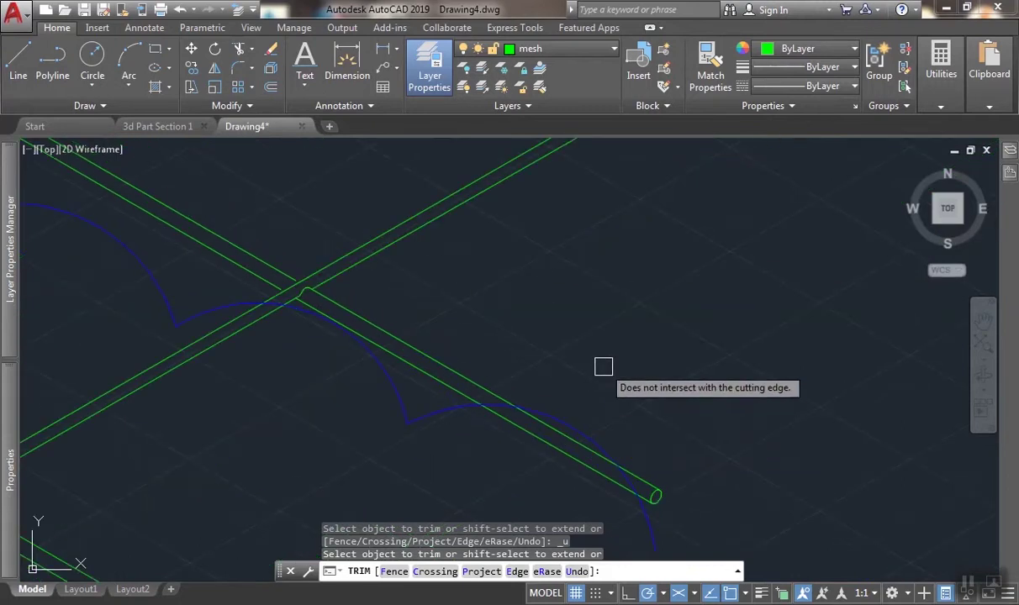
scroll(435, 333, "up", 2)
middle_click_drag(411, 328, 512, 361)
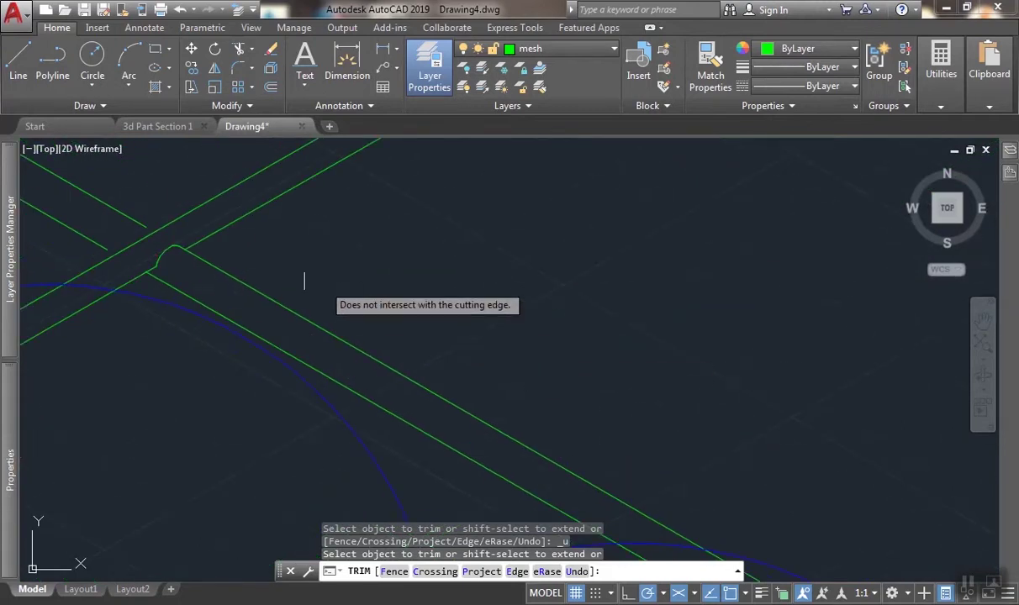
scroll(369, 312, "up", 2)
scroll(413, 287, "down", 1)
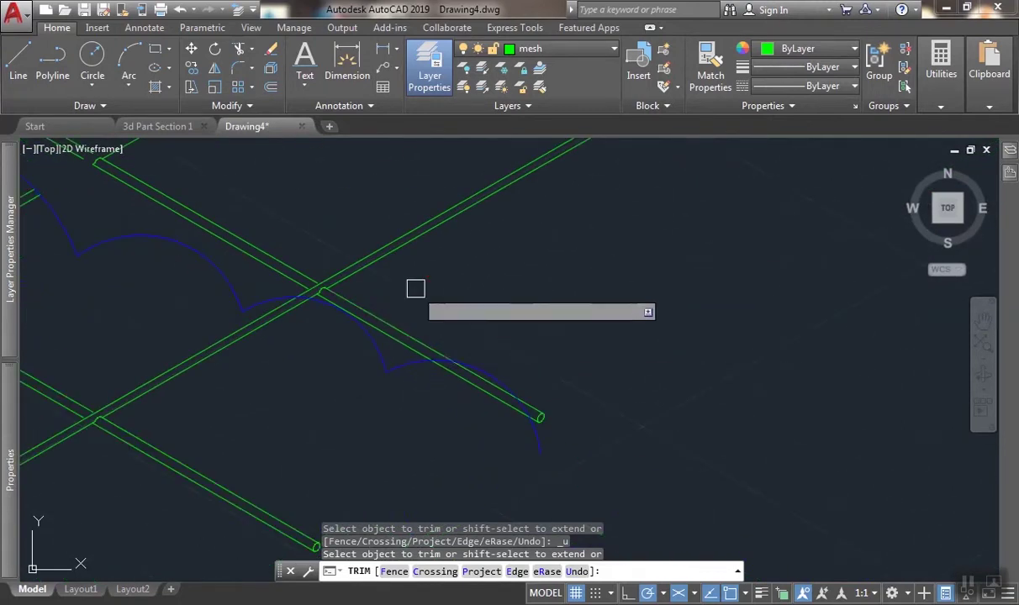
left_click(418, 289)
left_click(398, 346)
Trim the two lines of the last rising mesh bar between the blue cloud and the crossing above it.
scroll(319, 292, "up", 5)
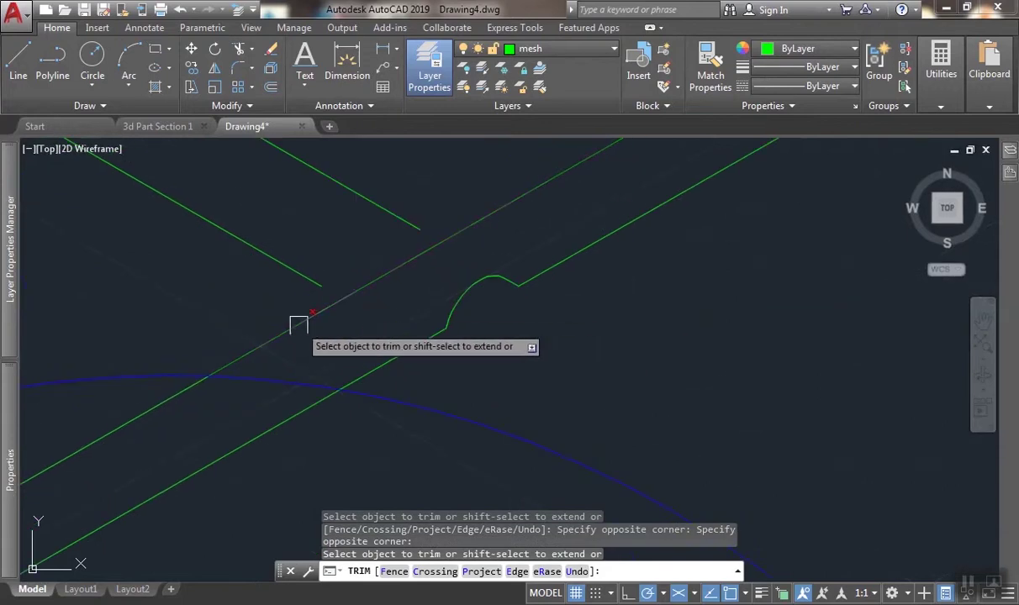
left_click(297, 325)
left_click(397, 355)
scroll(424, 311, "down", 4)
Trim the last descending bar's lines between the cloud's right end arc and the bar's end ellipse.
middle_click_drag(452, 278, 376, 237)
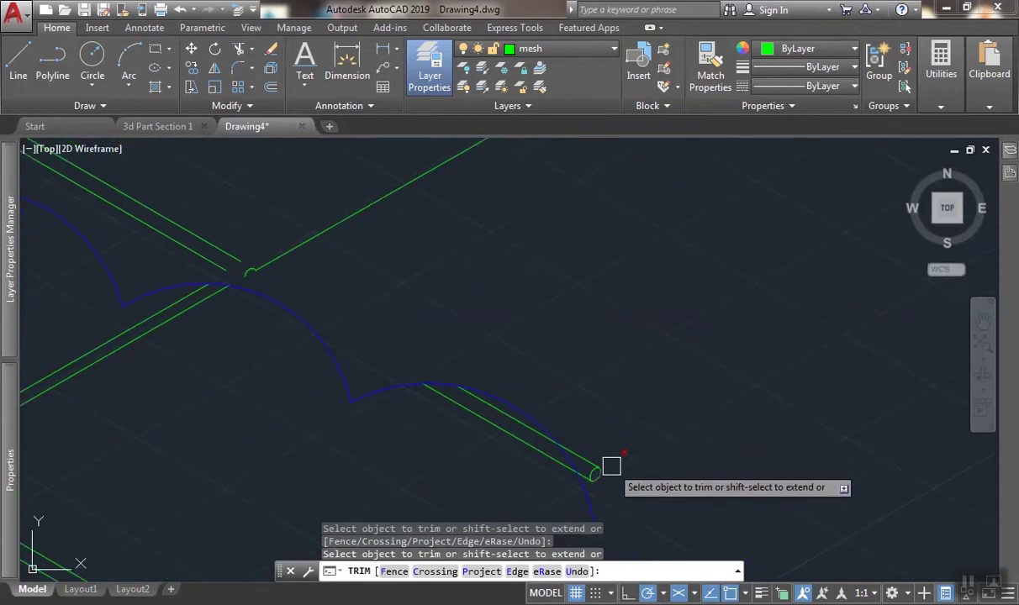
scroll(611, 466, "up", 1)
middle_click_drag(611, 467, 428, 380)
scroll(428, 379, "up", 1)
left_click(370, 375)
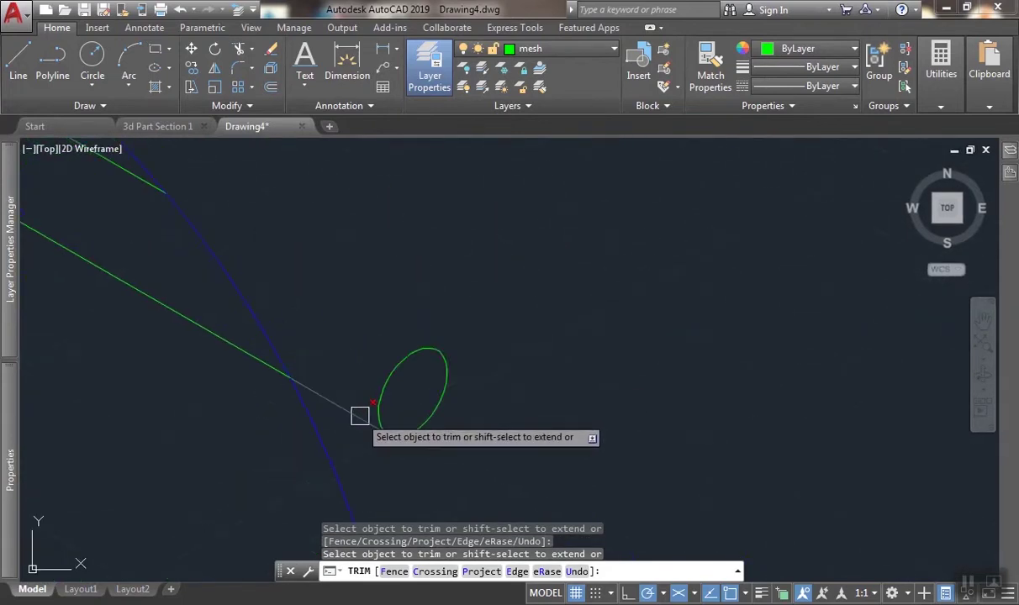
Finish trimming and erase the leftover bar-end outlines just outside the left tip of the blue revision cloud.
scroll(360, 415, "down", 2)
scroll(395, 353, "down", 3)
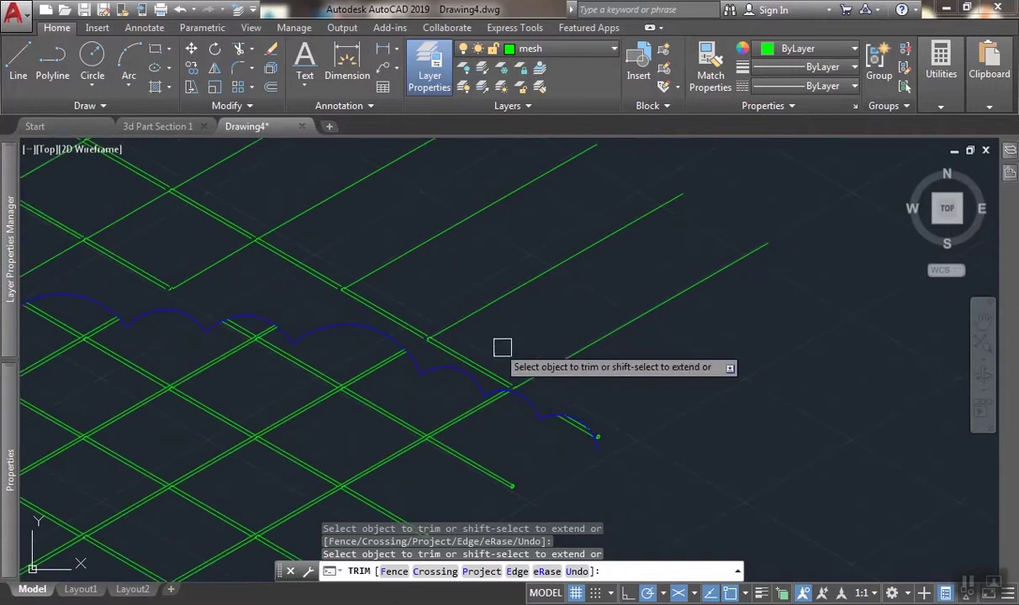
middle_click_drag(421, 318, 666, 353)
scroll(348, 259, "down", 5)
middle_click_drag(366, 262, 600, 271)
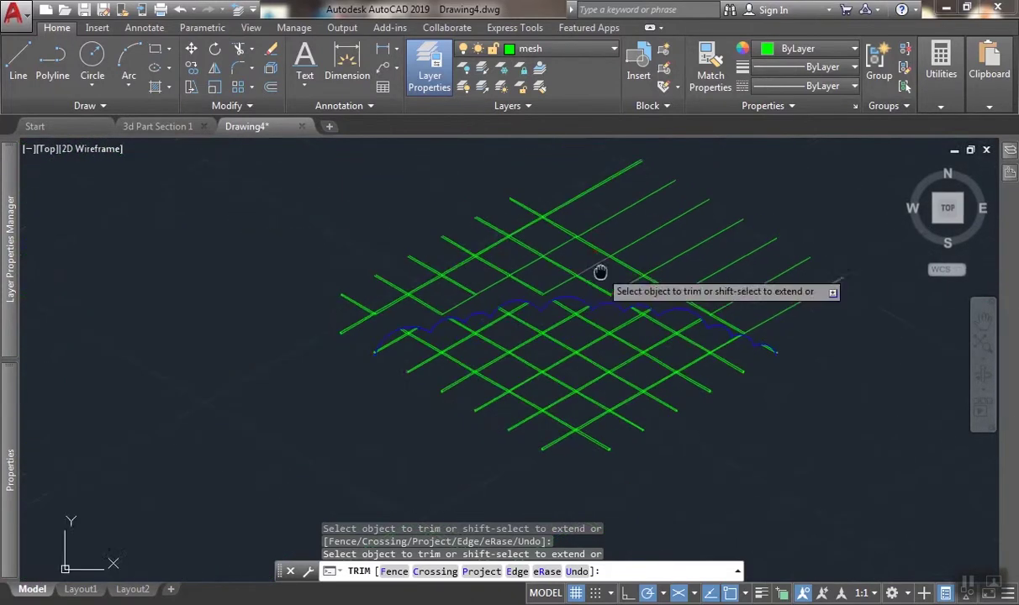
scroll(428, 255, "up", 4)
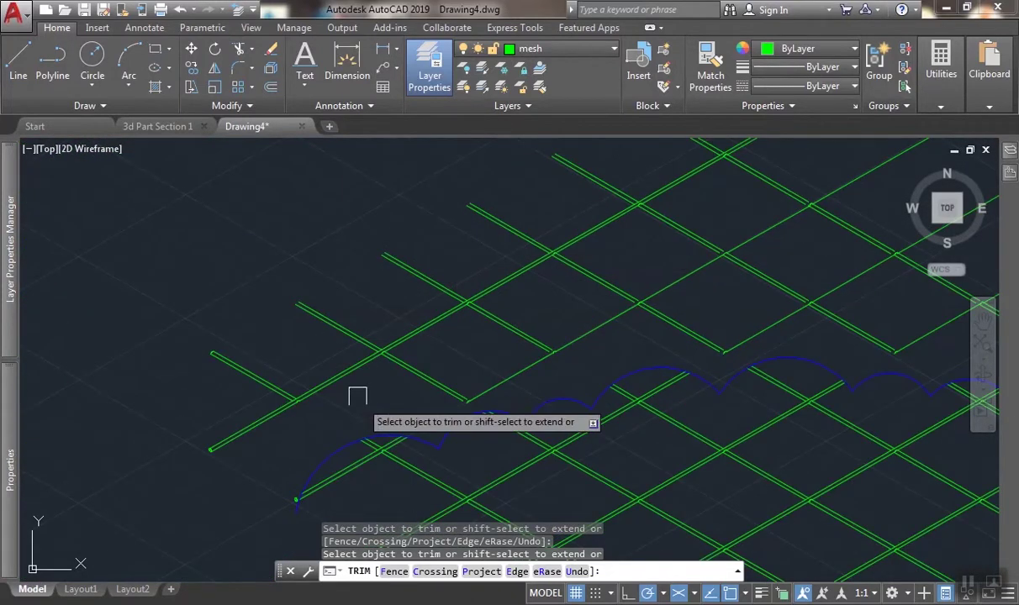
middle_click_drag(302, 506, 309, 393)
key("Return")
scroll(291, 378, "up", 2)
left_click(252, 357)
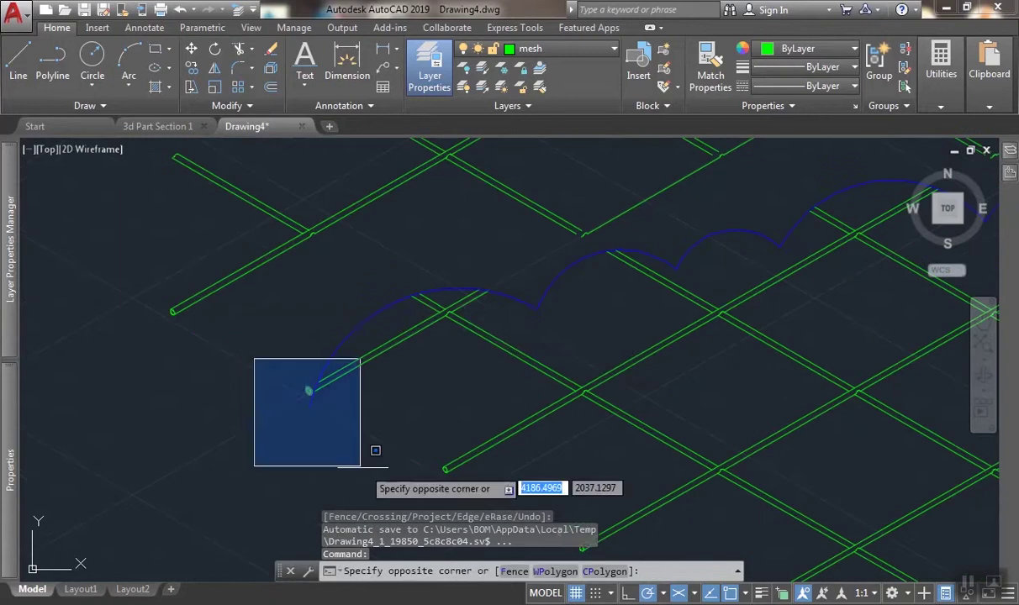
left_click(362, 465)
key("Return")
Erase the cut-off mesh bars meeting at the far left corner above the revision cloud.
scroll(277, 374, "down", 2)
left_click(116, 430)
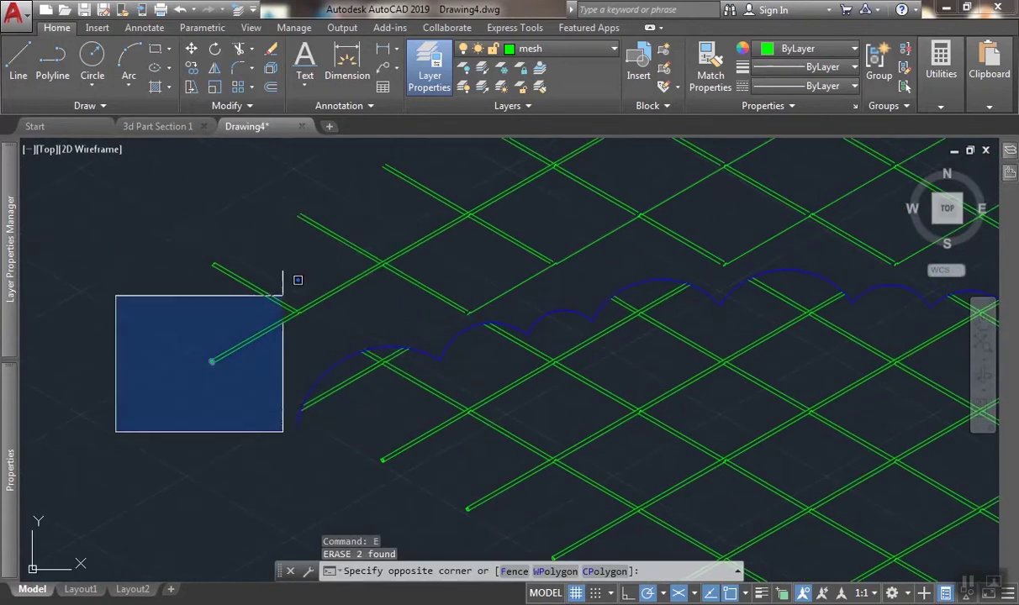
left_click(302, 189)
scroll(296, 314, "up", 2)
left_click(307, 363)
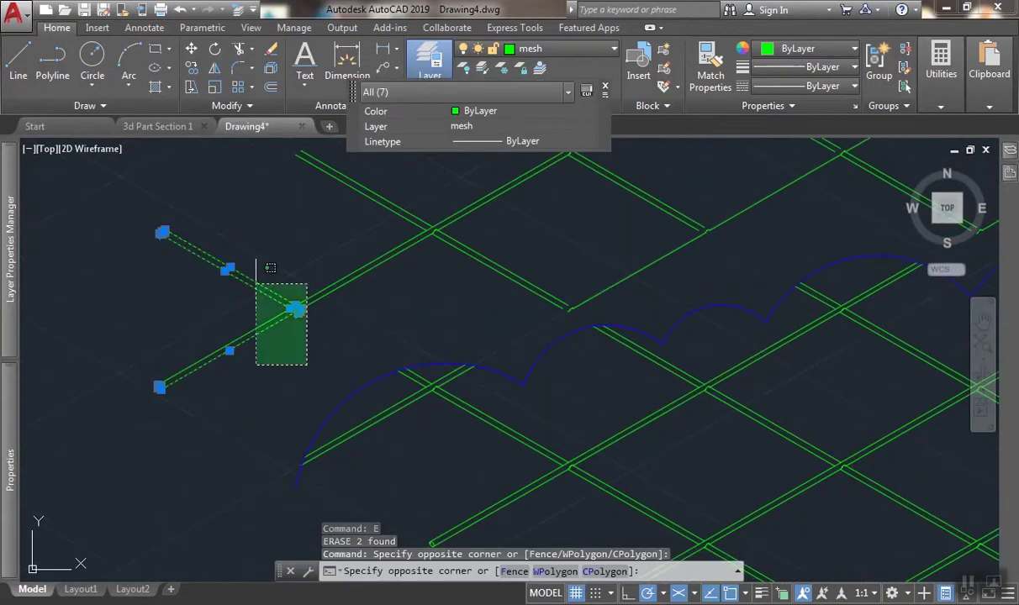
left_click(255, 278)
scroll(248, 347, "down", 4)
type("e")
key("Return")
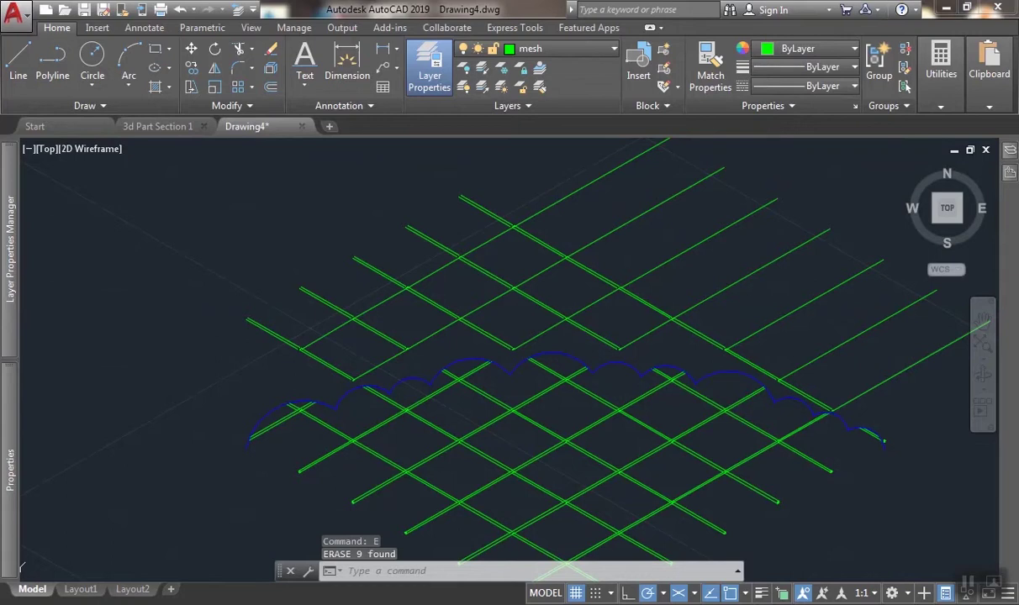
Erase the large block of cut-off mesh bars above the left and middle parts of the revision cloud.
left_click(609, 206)
left_click(249, 333)
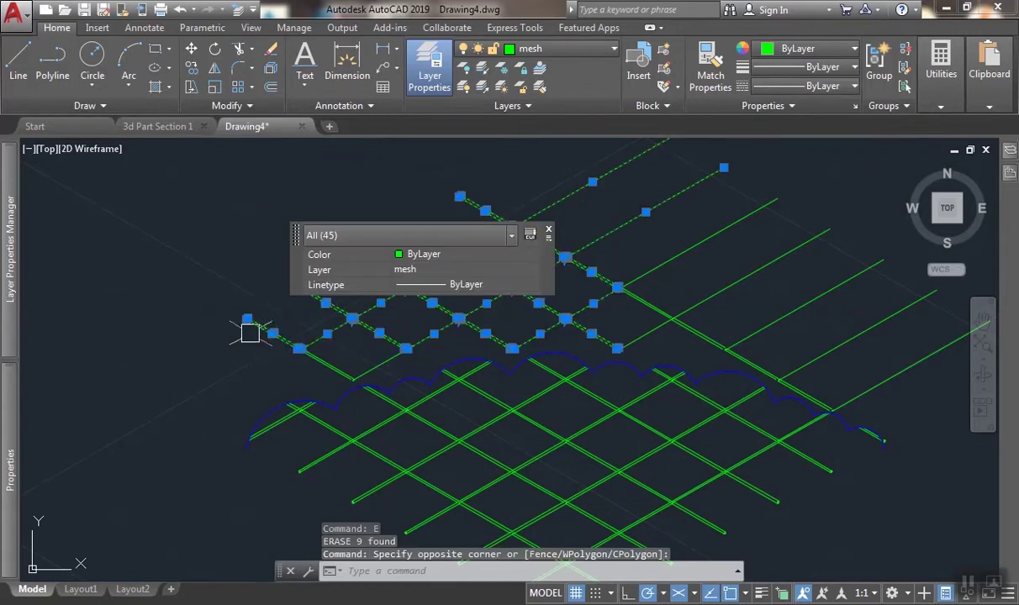
type("e")
key("Return")
Erase the remaining V-shaped bar pieces above the cloud's left arcs.
scroll(307, 326, "up", 2)
left_click(480, 257)
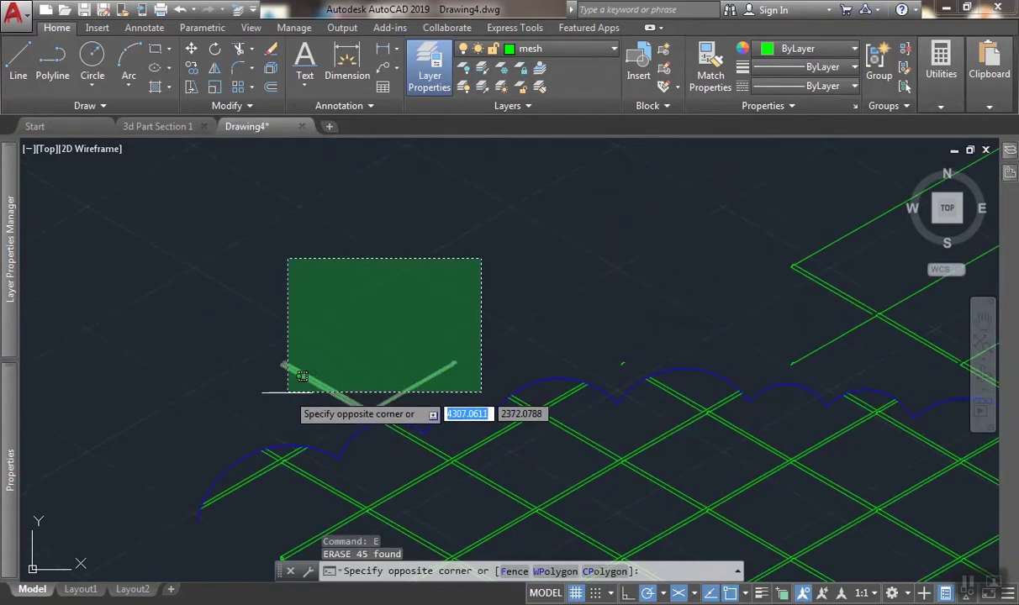
left_click(285, 400)
type("e")
key("Return")
Erase the small leftover crossing arcs above the cloud together with the upper cut-off mesh bars on the right side.
left_click(353, 398)
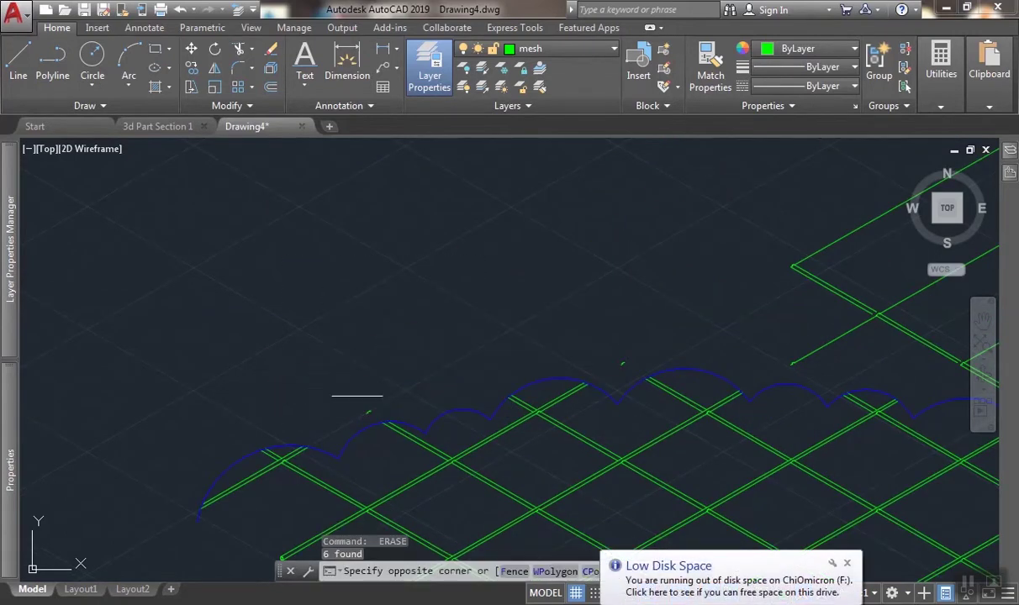
middle_click_drag(376, 371, 150, 412)
left_click(328, 365)
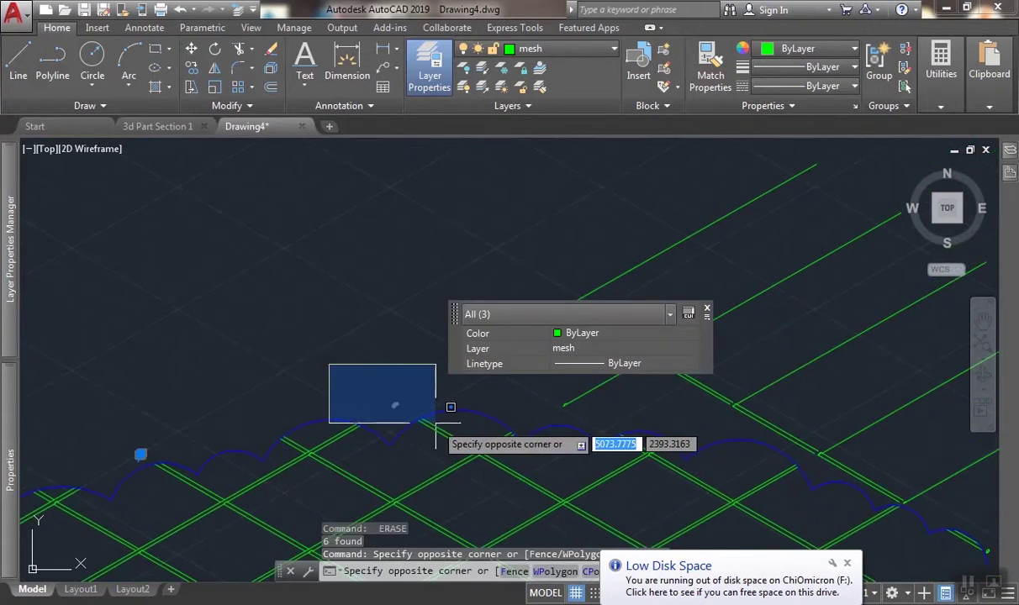
left_click(435, 423)
middle_click_drag(799, 244, 382, 257)
scroll(383, 257, "down", 1)
scroll(382, 235, "up", 1)
left_click(399, 197)
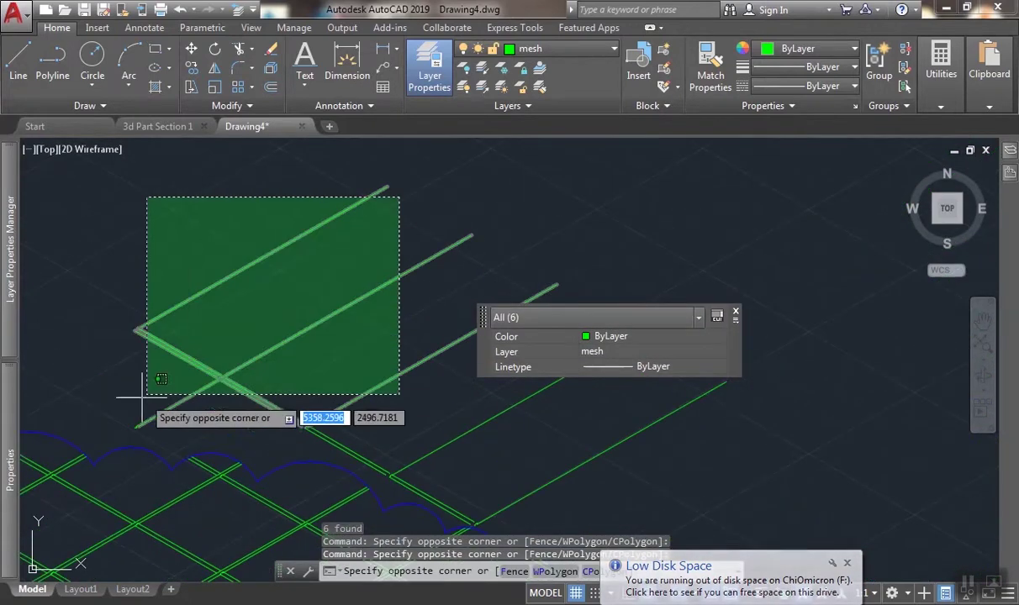
left_click(124, 420)
type("e")
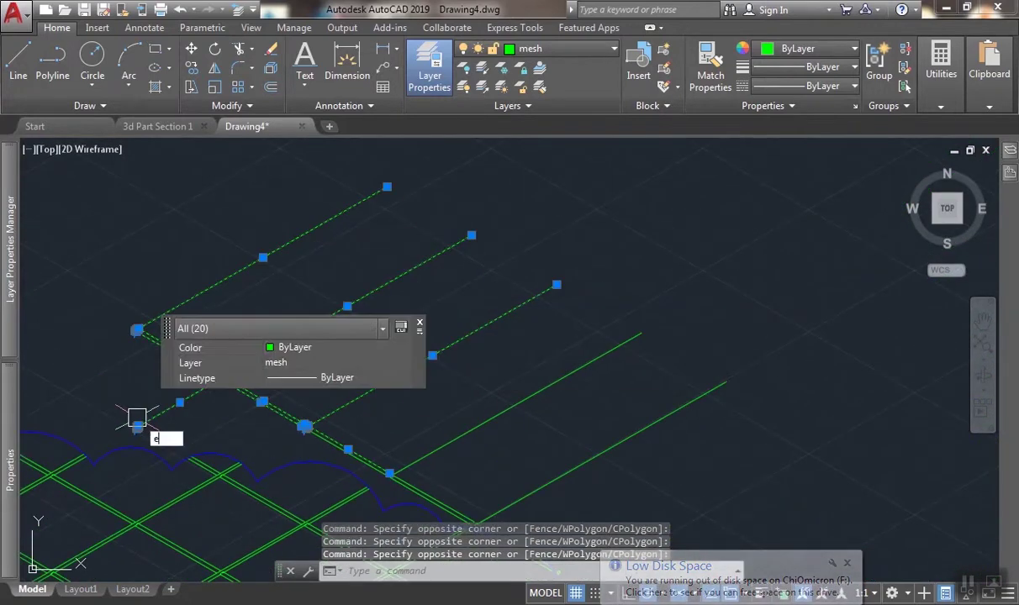
key("Return")
Erase the leftover bar-end ellipse just outside the right tip of the blue revision cloud.
middle_click_drag(367, 401, 422, 333)
scroll(483, 416, "up", 4)
middle_click_drag(489, 416, 380, 274)
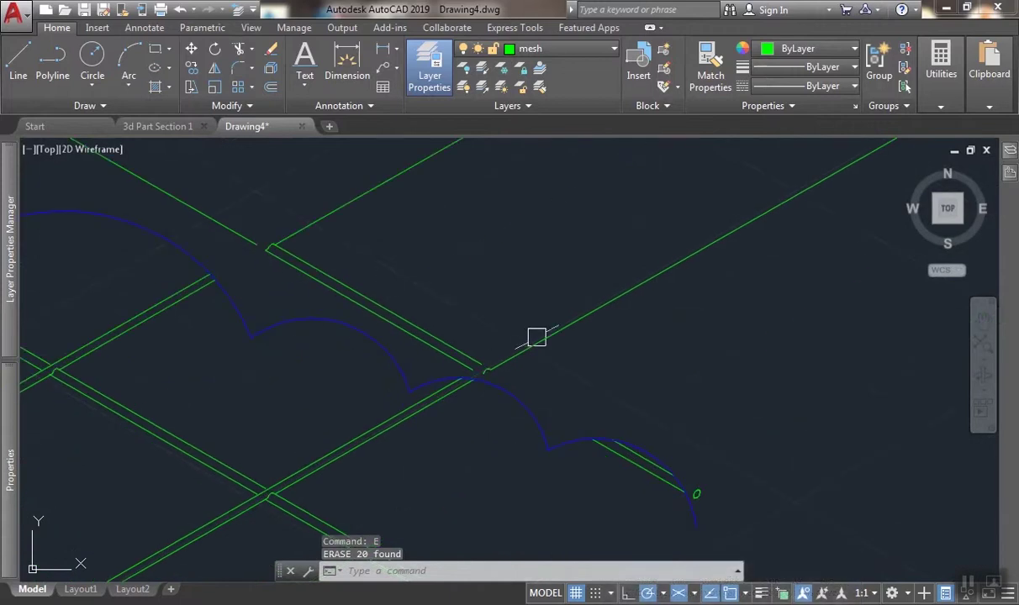
middle_click_drag(650, 436, 420, 341)
left_click(378, 469)
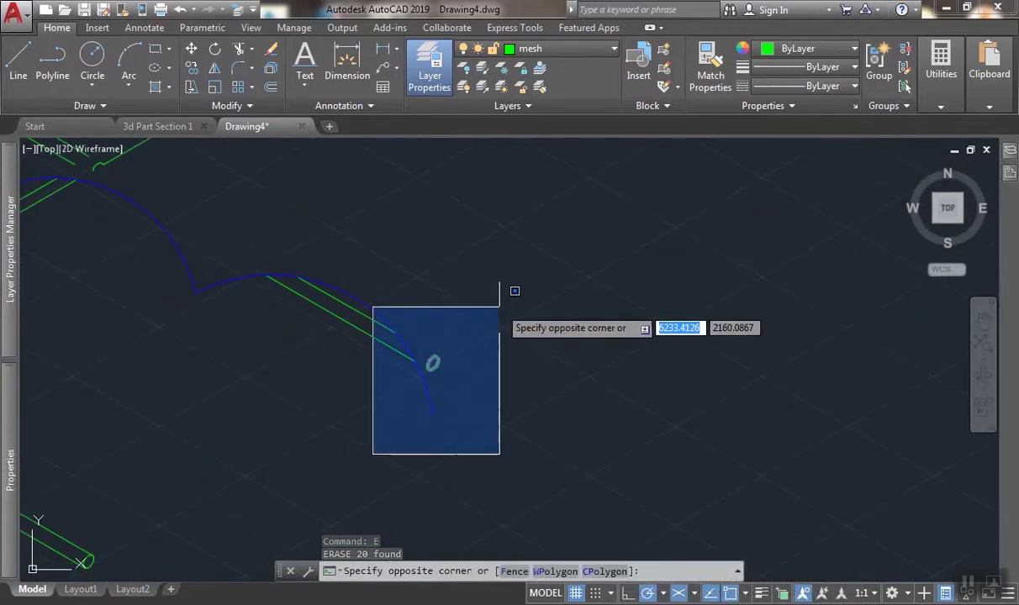
left_click(509, 294)
key("Return")
Erase the last cut-off mesh lines above the right end of the revision cloud.
scroll(362, 268, "down", 1)
middle_click_drag(362, 268, 420, 391)
scroll(296, 173, "down", 1)
mouse_move(296, 173)
middle_mouse_down()
mouse_move(311, 305)
mouse_move(360, 312)
middle_mouse_up()
left_click(198, 217)
left_click(126, 324)
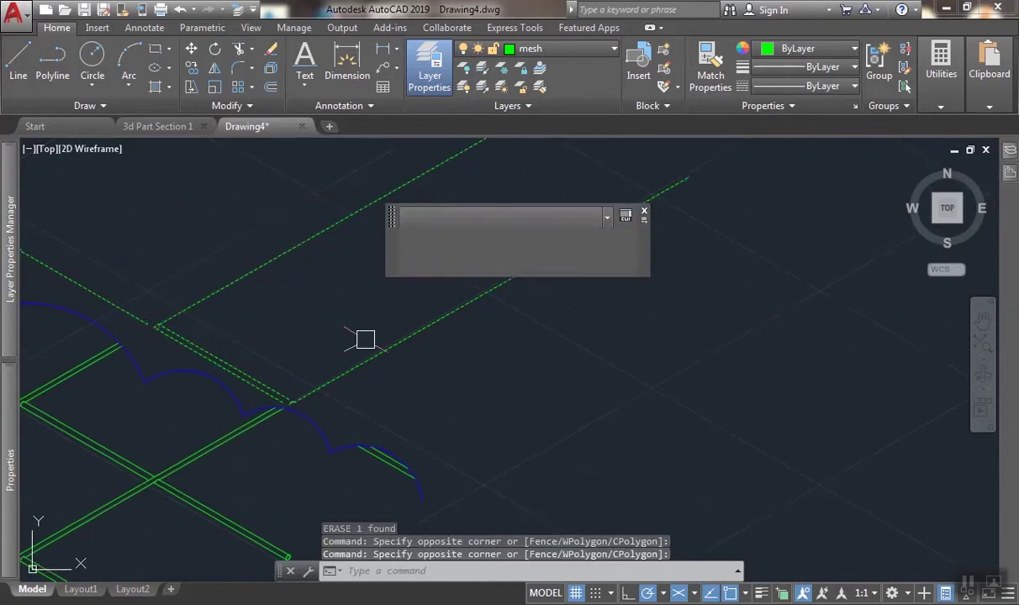
type("E")
key("Return")
Erase the small crossing arc left above the trimmed end of the last rising mesh bar.
scroll(341, 325, "down", 2)
scroll(382, 322, "up", 5)
left_click(386, 300)
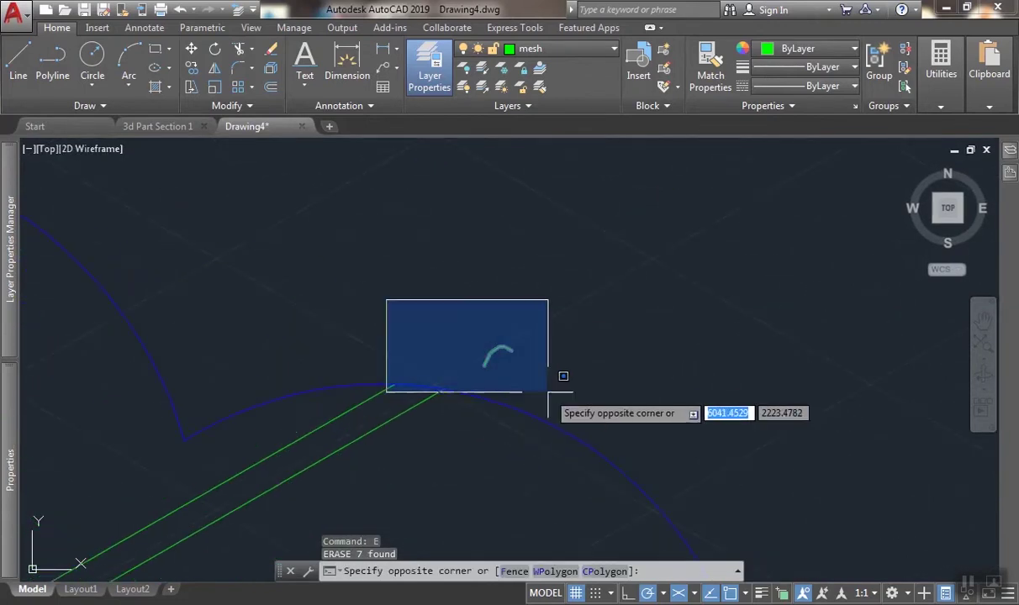
left_click(548, 392)
scroll(527, 382, "down", 2)
key("Return")
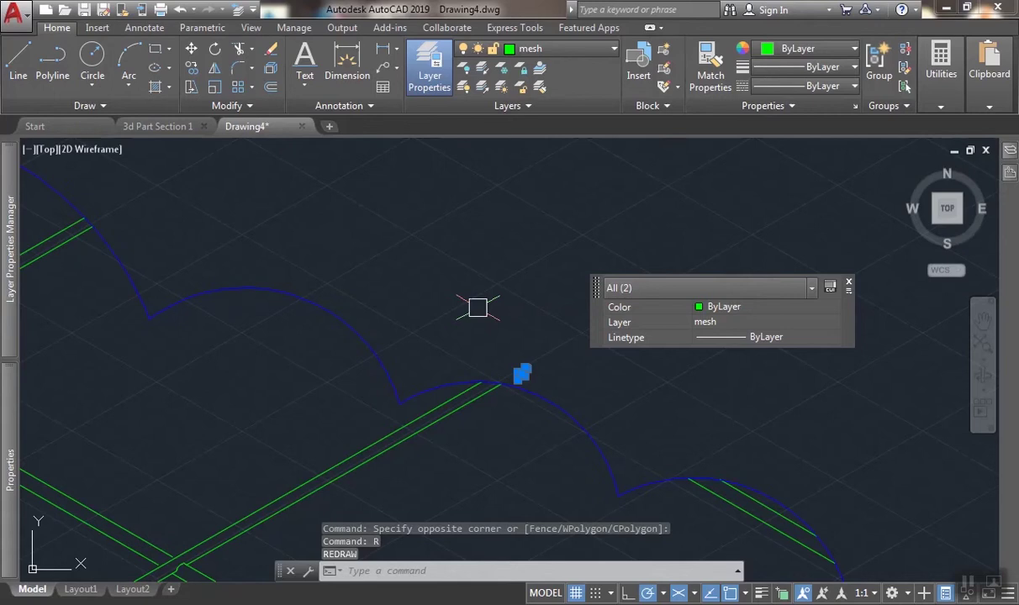
type("E")
key("Return")
Trim the blue cloud arcs between the bars at its right end, keeping only the short pieces capping each bar, with all objects as cutting edges.
scroll(607, 368, "down", 3)
scroll(638, 398, "up", 3)
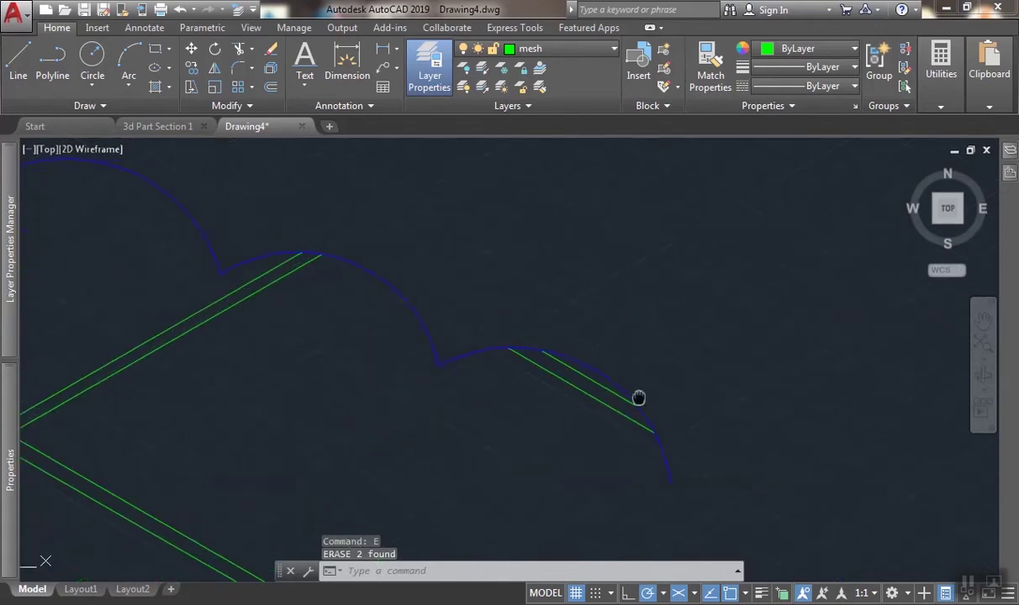
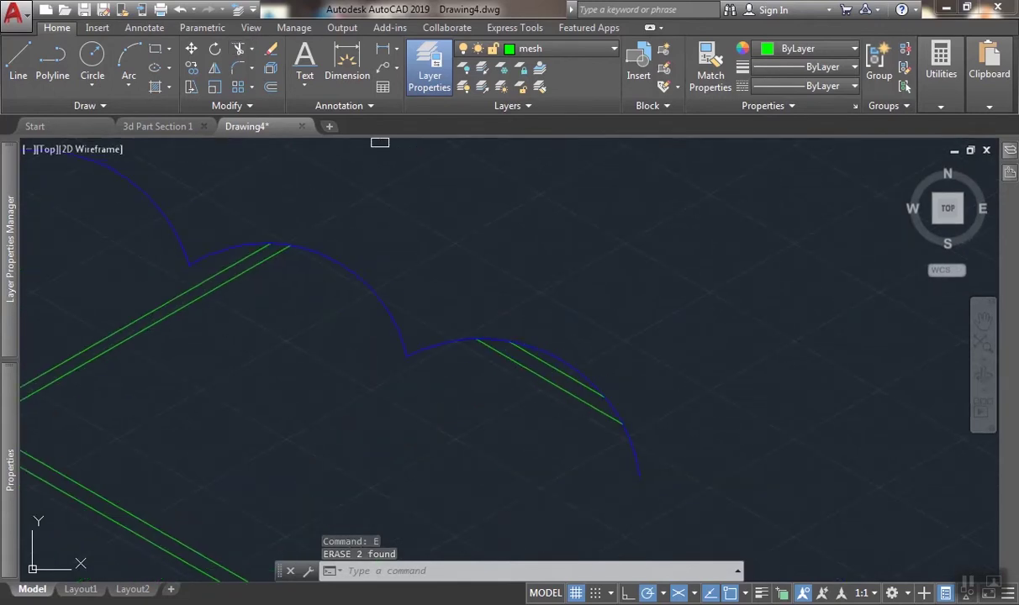
type("tr")
key("Return")
key("Return")
left_click(637, 454)
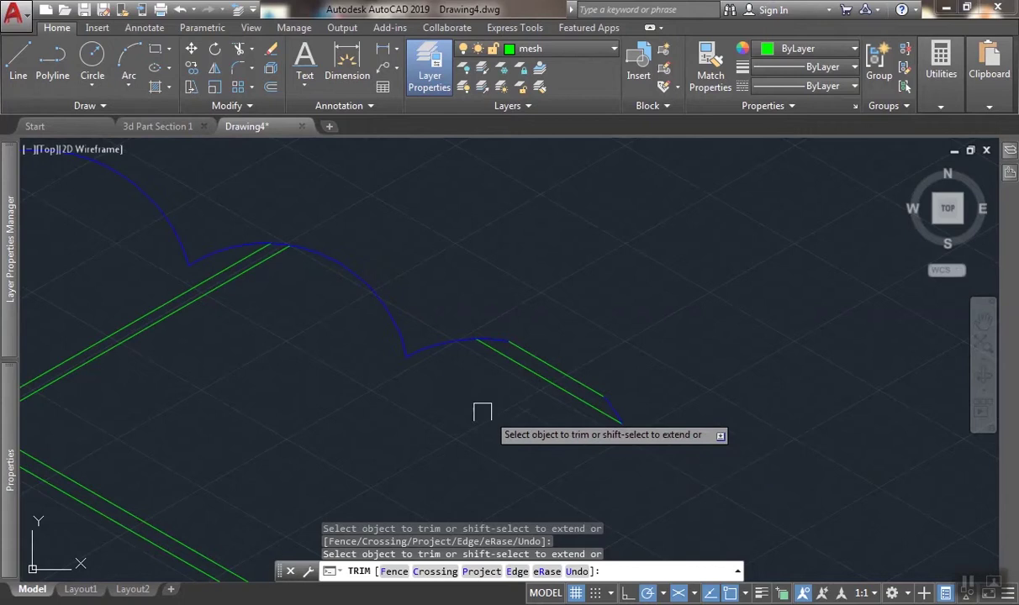
left_click(365, 310)
left_click(329, 236)
middle_click_drag(342, 261, 550, 358)
left_click(414, 351)
left_click(364, 309)
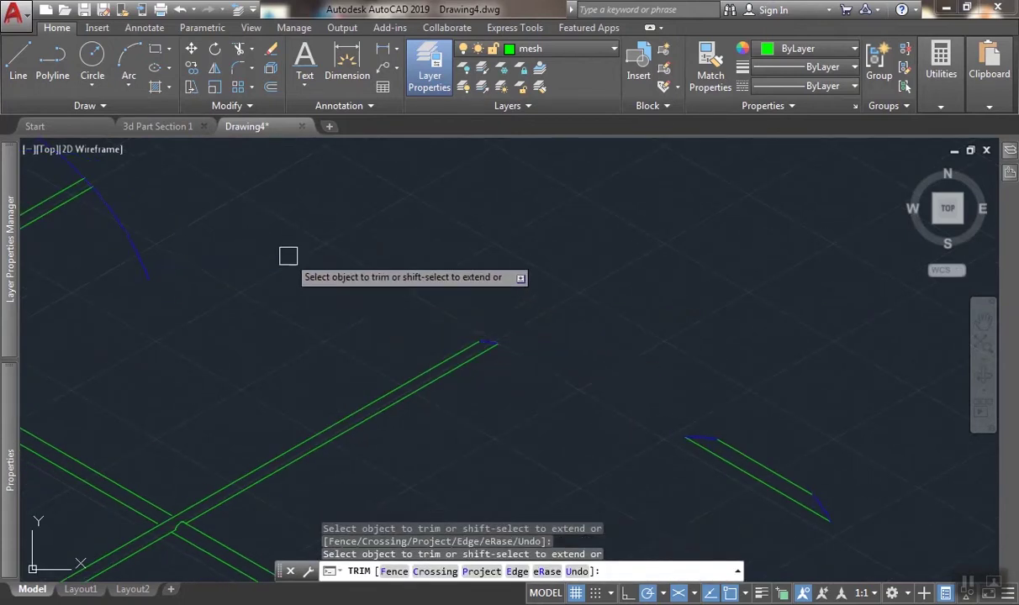
Trim the blue cloud arcs between the bar ends along the right half of the mesh, keeping the short end caps.
scroll(215, 253, "down", 1)
middle_click_drag(215, 253, 431, 346)
left_click(274, 250)
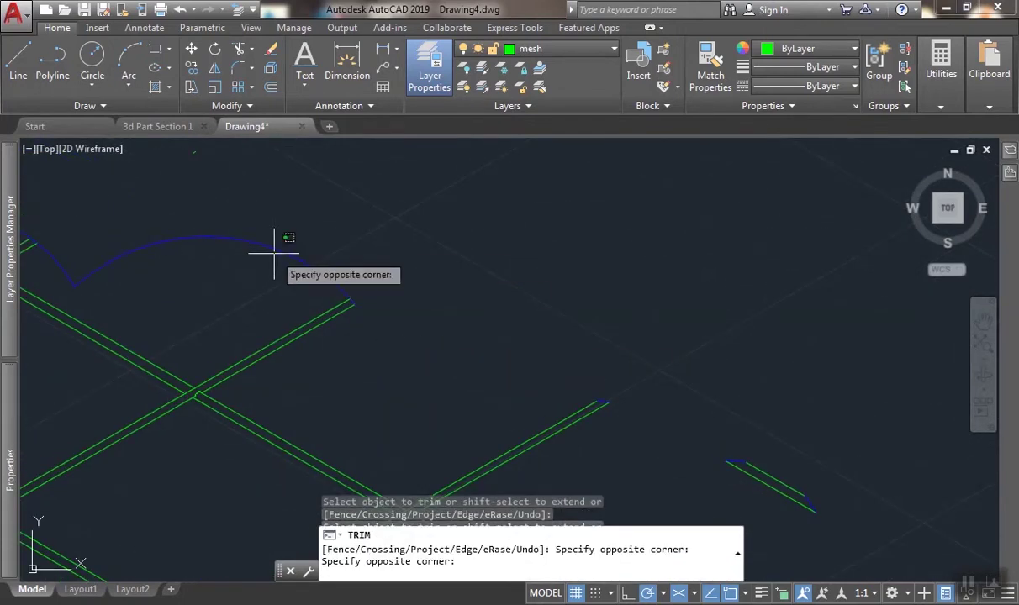
left_click(179, 200)
middle_click_drag(168, 231, 362, 293)
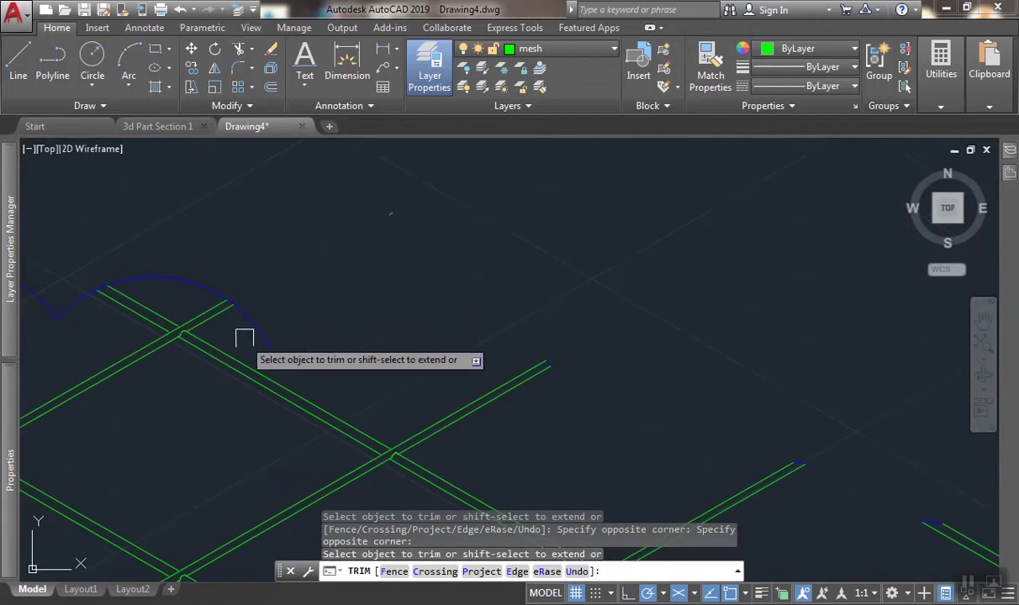
left_click(241, 312)
left_click(164, 280)
middle_click_drag(159, 282, 724, 358)
scroll(643, 380, "up", 3)
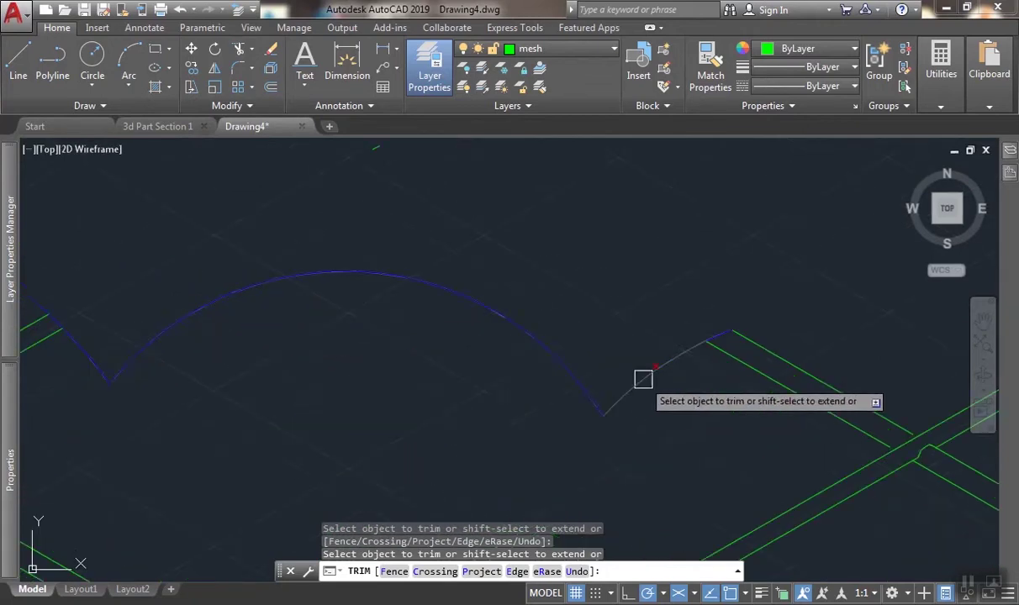
scroll(547, 366, "down", 2)
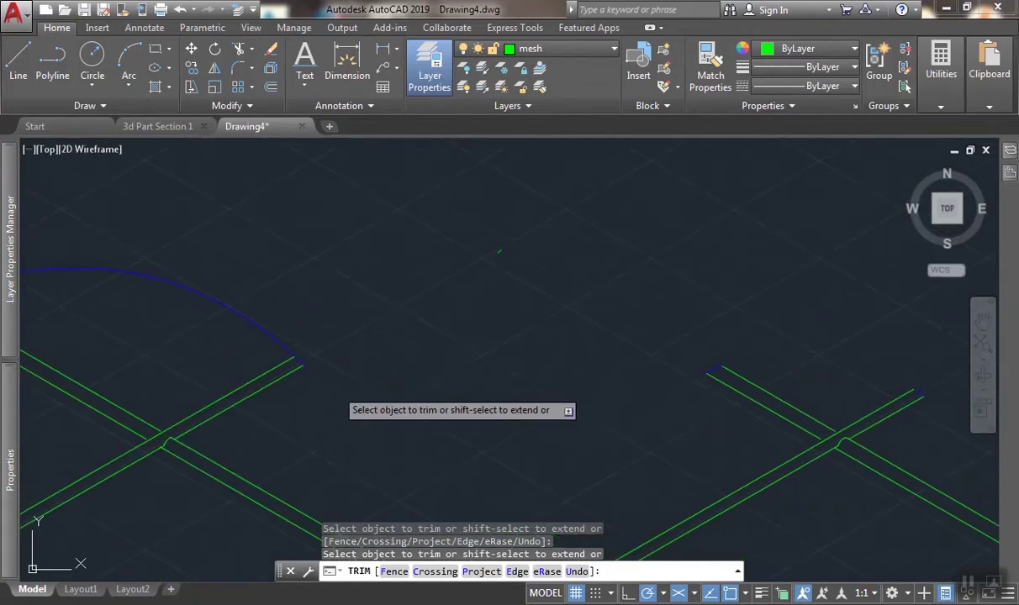
left_click(234, 310)
scroll(390, 310, "down", 1)
Trim the remaining blue cloud arcs between the bars toward the mesh's left end, leaving only the pieces capping each bar.
middle_click_drag(390, 309, 818, 384)
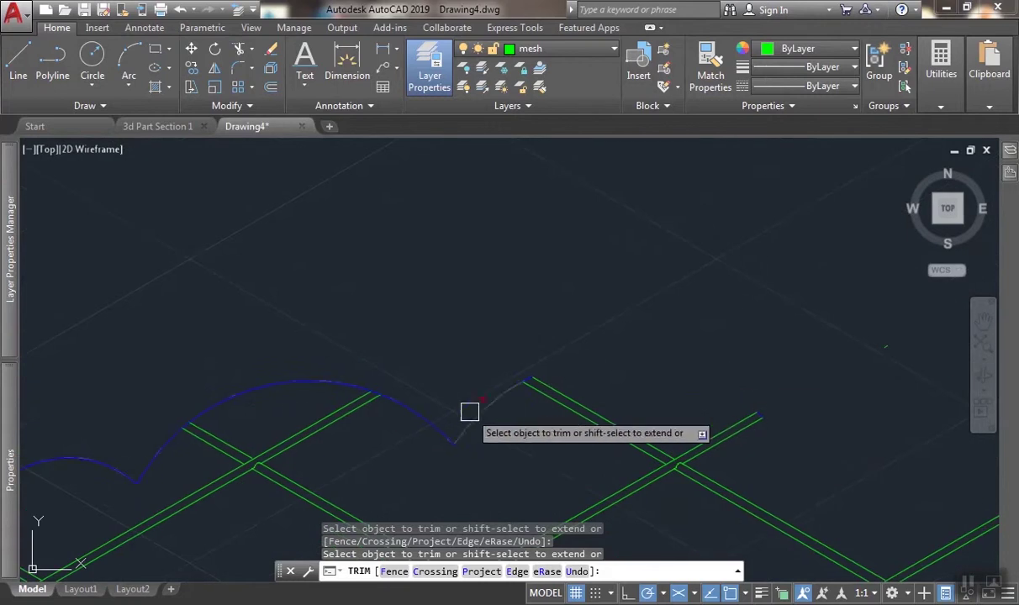
left_click(424, 419)
left_click(311, 381)
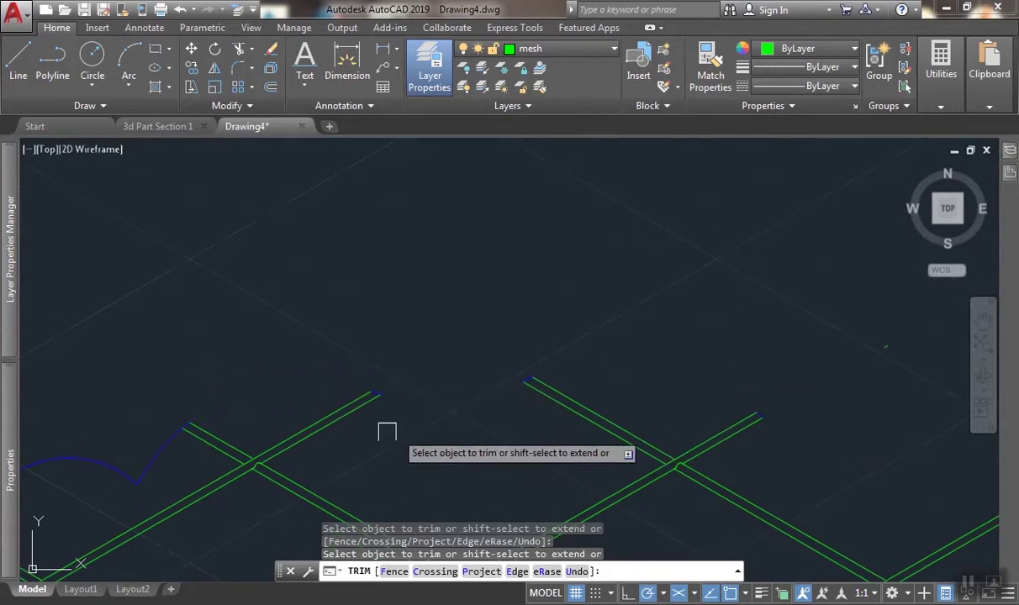
middle_click_drag(168, 439, 608, 338)
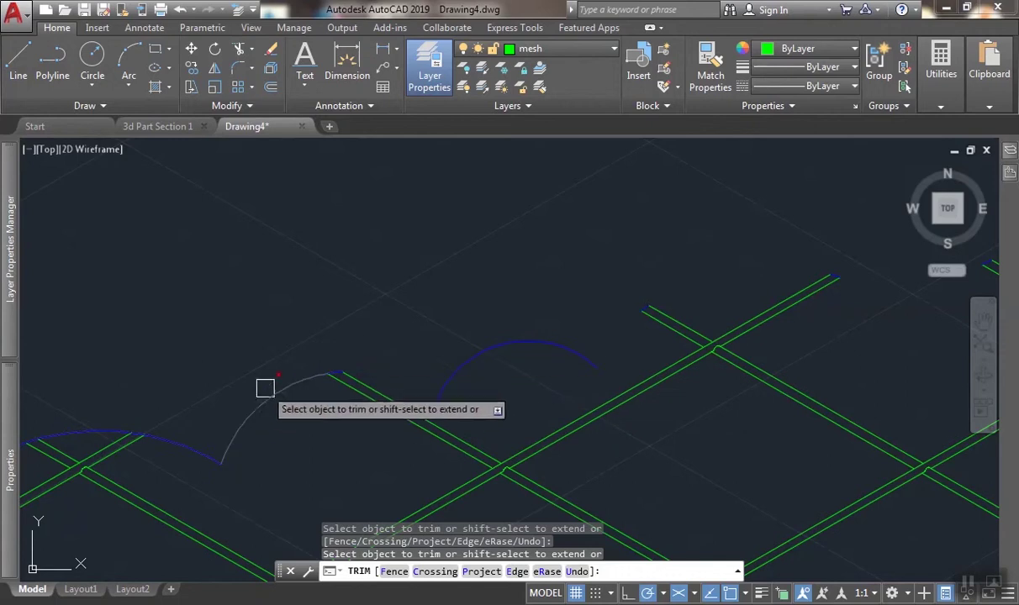
left_click(175, 448)
middle_click_drag(196, 412, 555, 338)
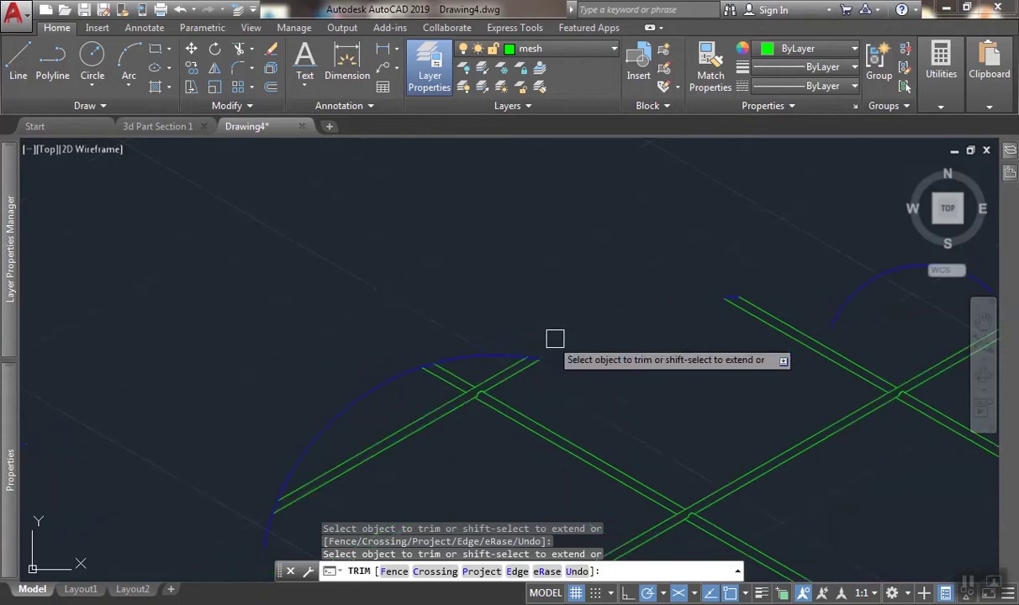
left_click(484, 356)
left_click(361, 390)
middle_click_drag(189, 467, 271, 309)
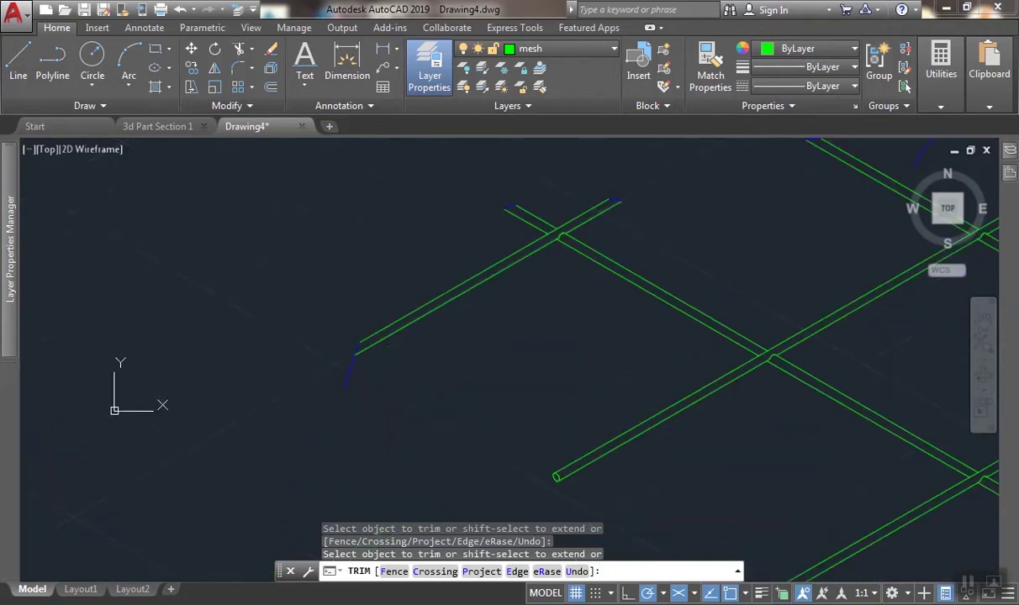
scroll(502, 353, "down", 1)
middle_click_drag(502, 353, 407, 375)
key("Return")
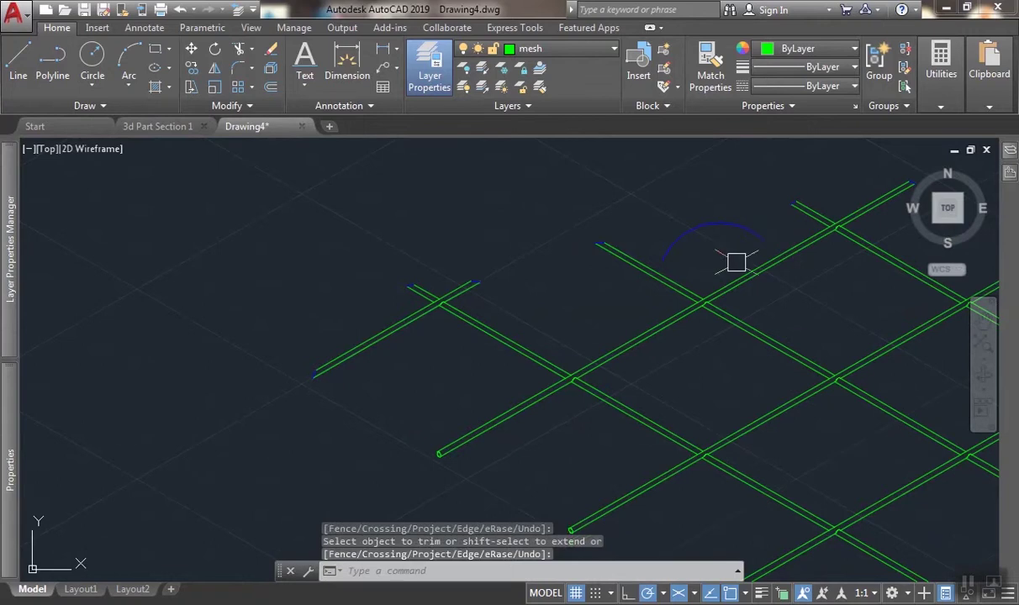
Erase the leftover blue cloud arc floating between two bar ends in the left part of the mesh.
left_click(719, 223)
mouse_move(718, 223)
middle_mouse_down()
mouse_move(631, 267)
mouse_move(401, 339)
middle_mouse_up()
type("e")
key("Return")
scroll(674, 284, "down", 2)
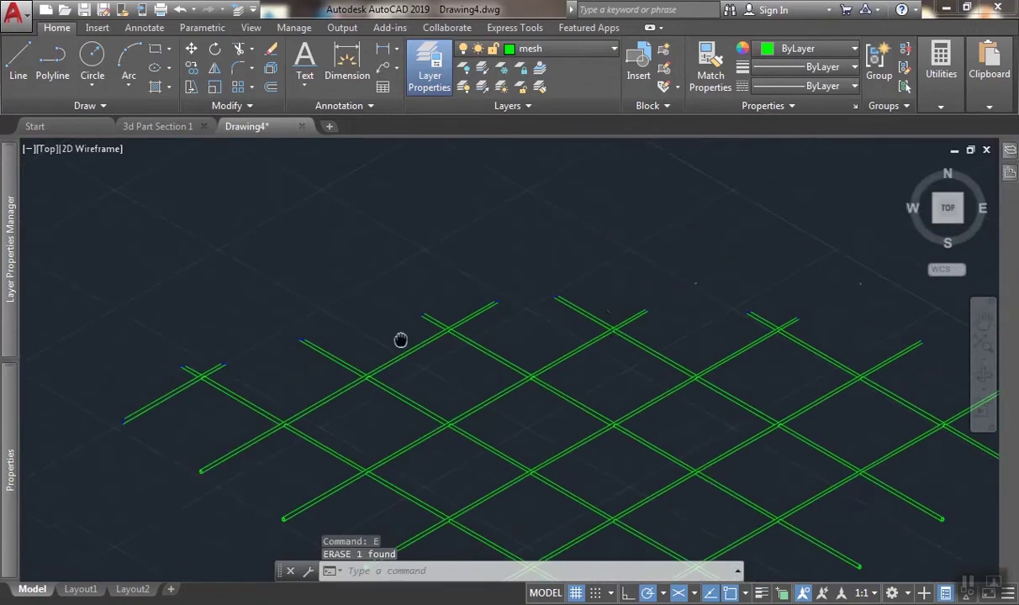
Match the properties of a green mesh line onto the whole mesh, including the blue bar-end caps.
middle_click_drag(672, 328, 552, 310)
type("ma")
key("Return")
scroll(549, 328, "up", 2)
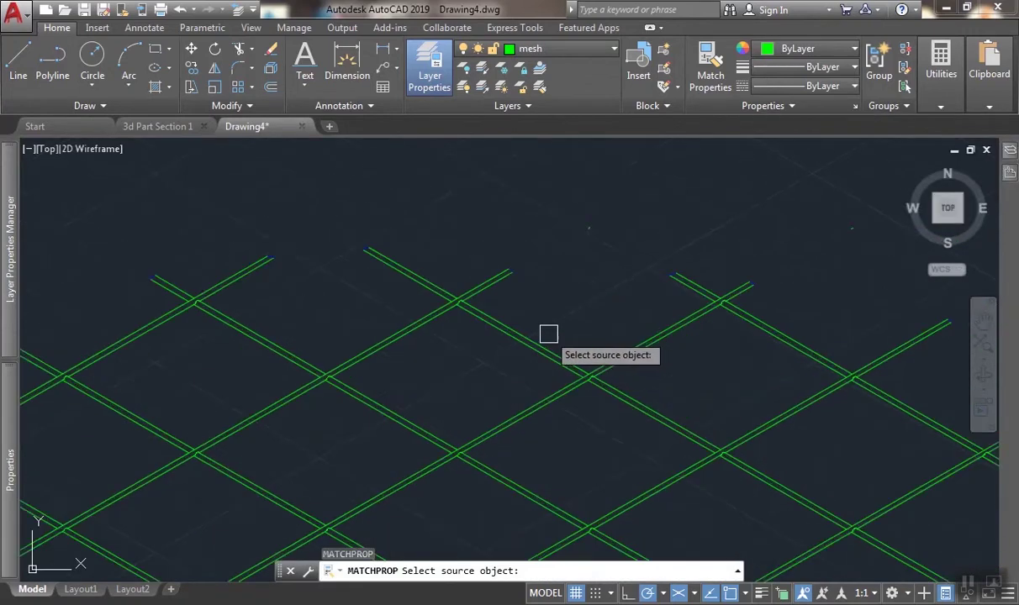
left_click(551, 354)
scroll(505, 336, "down", 3)
left_click(222, 283)
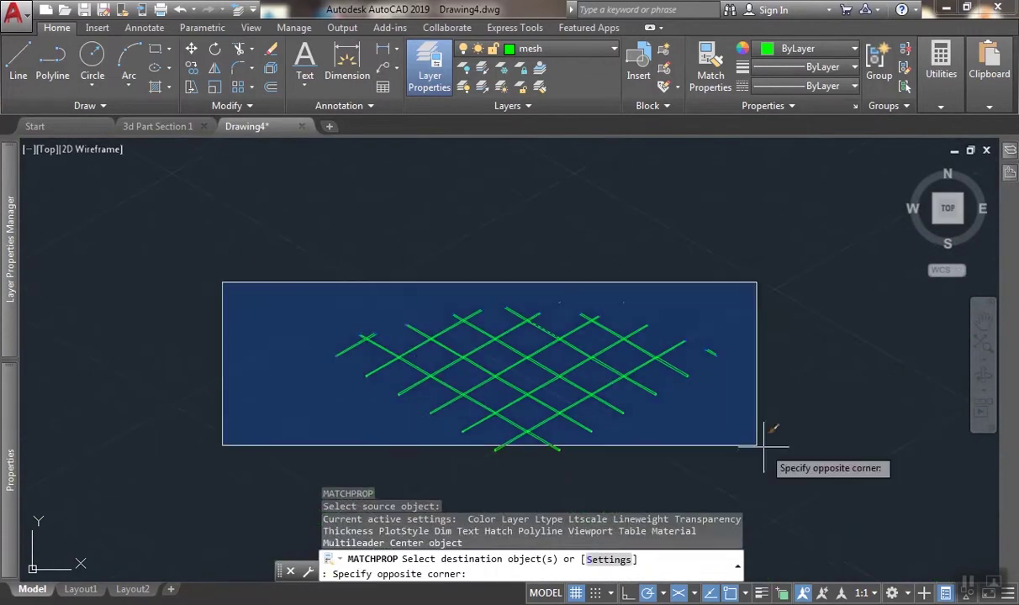
left_click(794, 491)
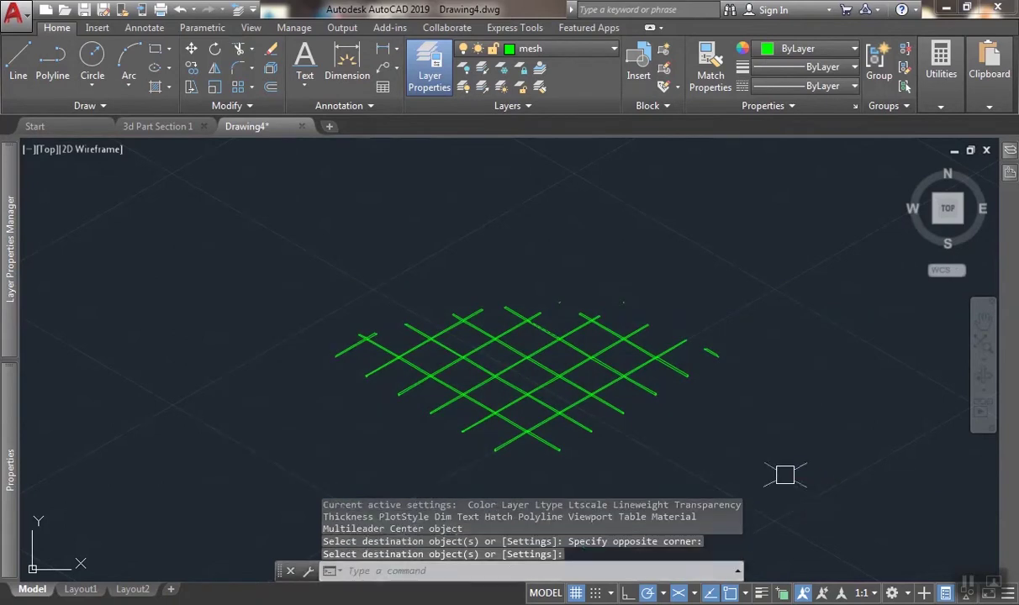
Erase the two tiny stray mesh pieces floating above the cut ends of the bars.
scroll(642, 307, "up", 2)
left_click(510, 202)
left_click(668, 297)
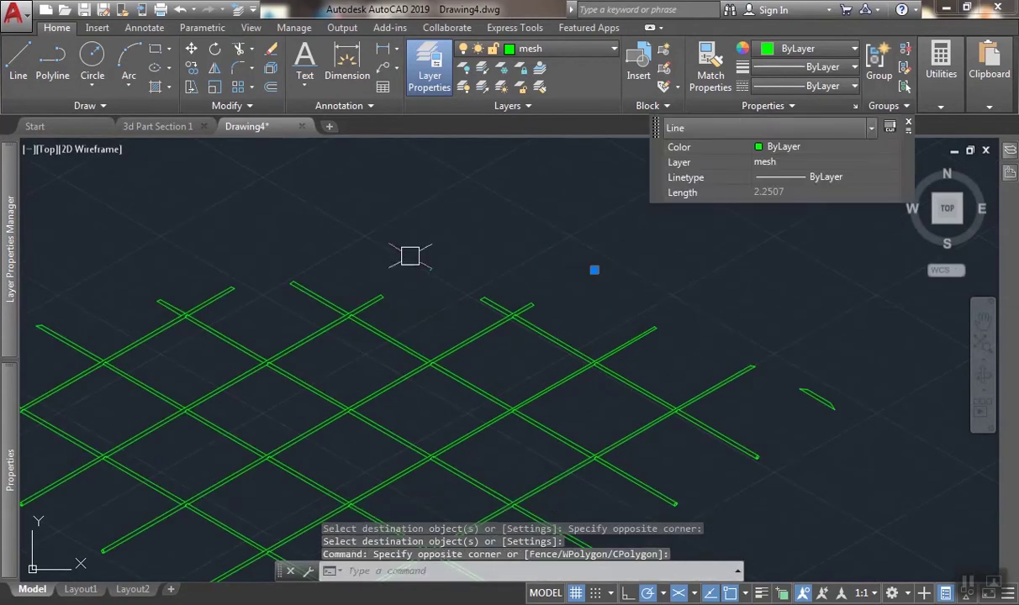
left_click(468, 298)
type("e")
key("Return")
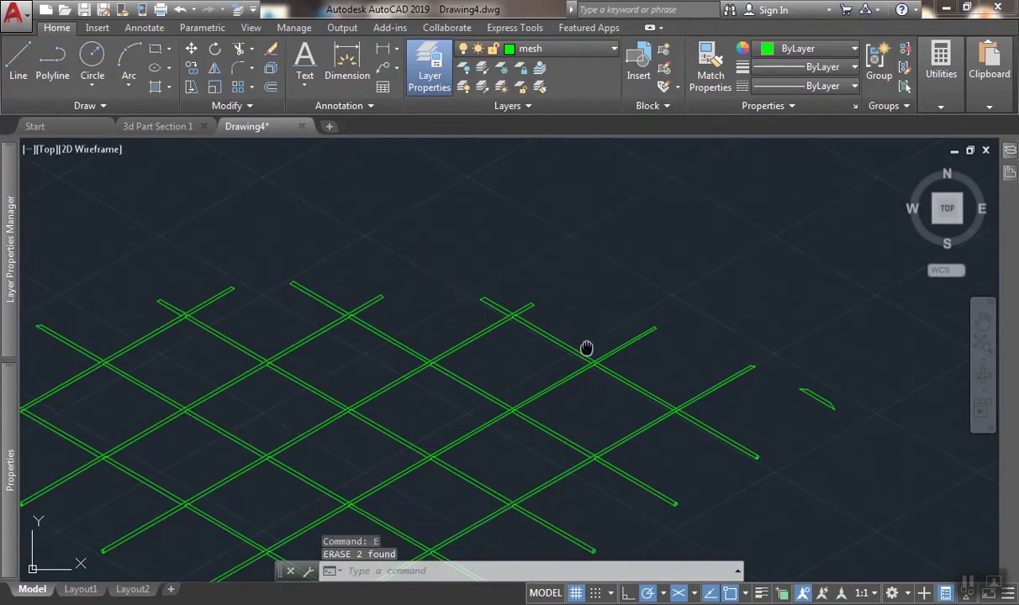
scroll(587, 348, "down", 2)
scroll(552, 400, "up", 2)
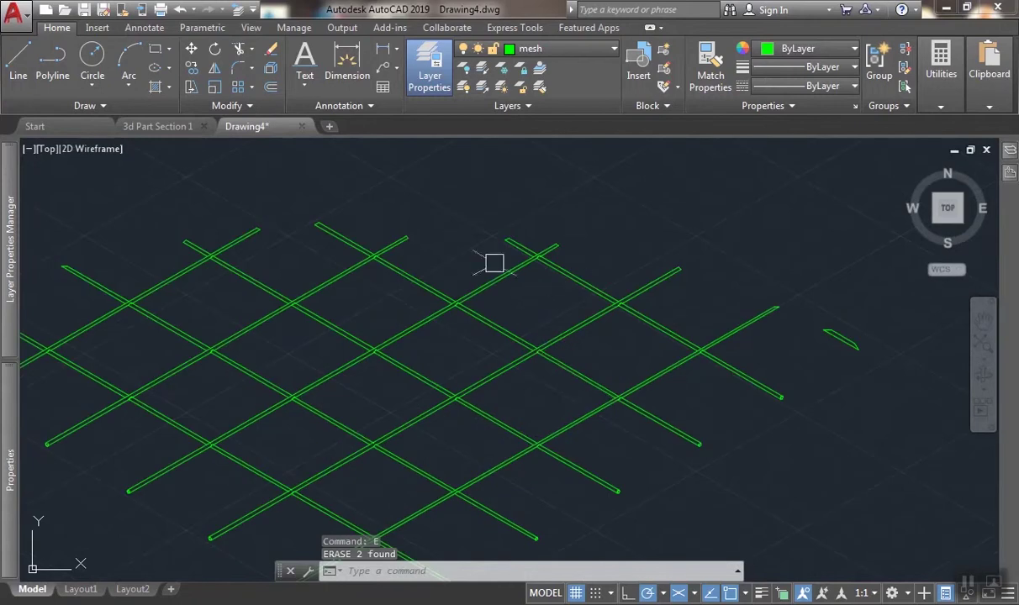
Turn all layers on and inspect the trimmed mesh against the left end of the cloud break edge.
left_click(463, 87)
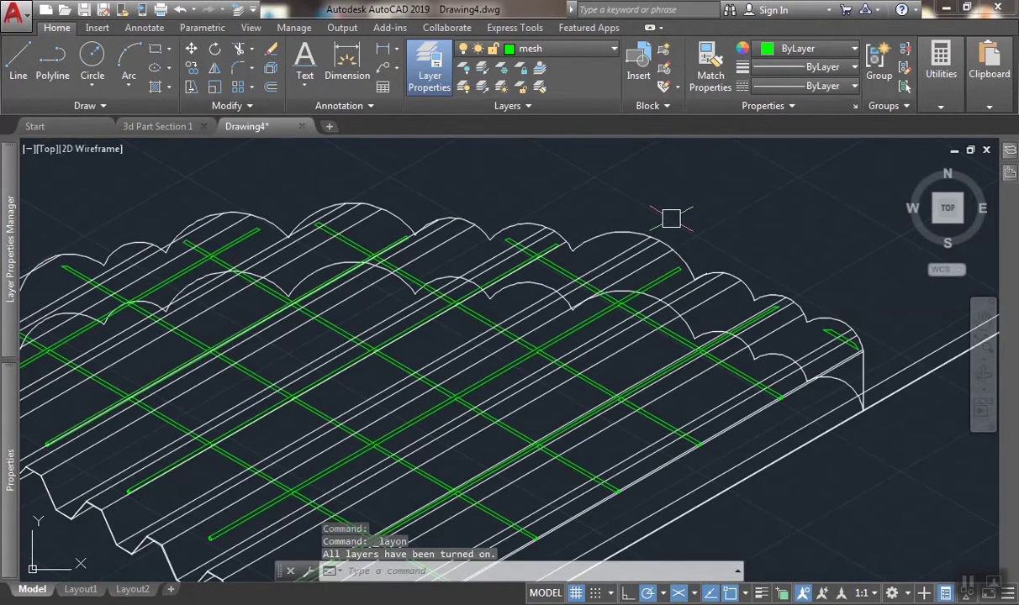
scroll(303, 282, "up", 5)
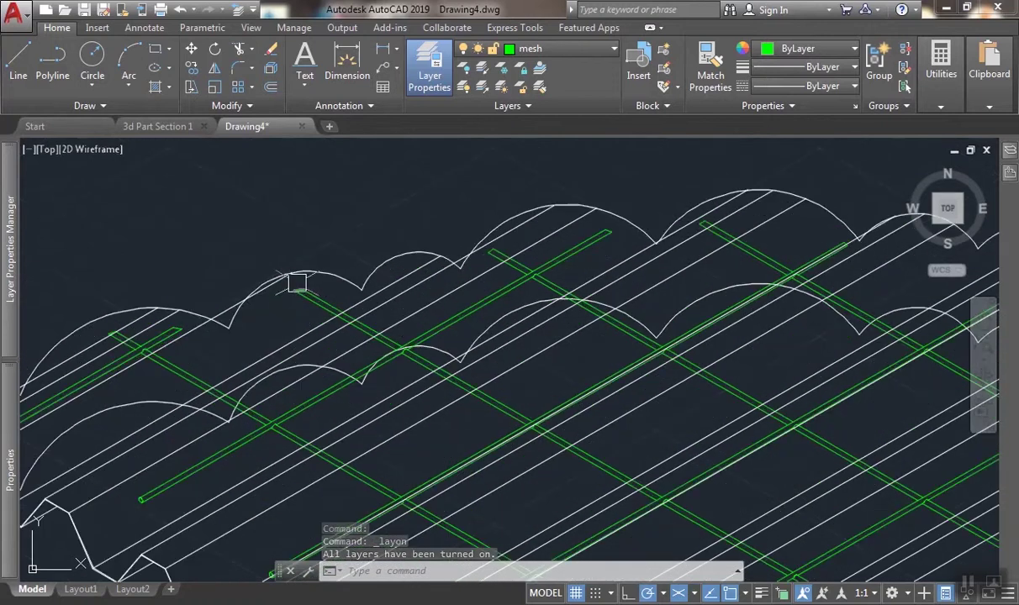
middle_click_drag(299, 374, 395, 355)
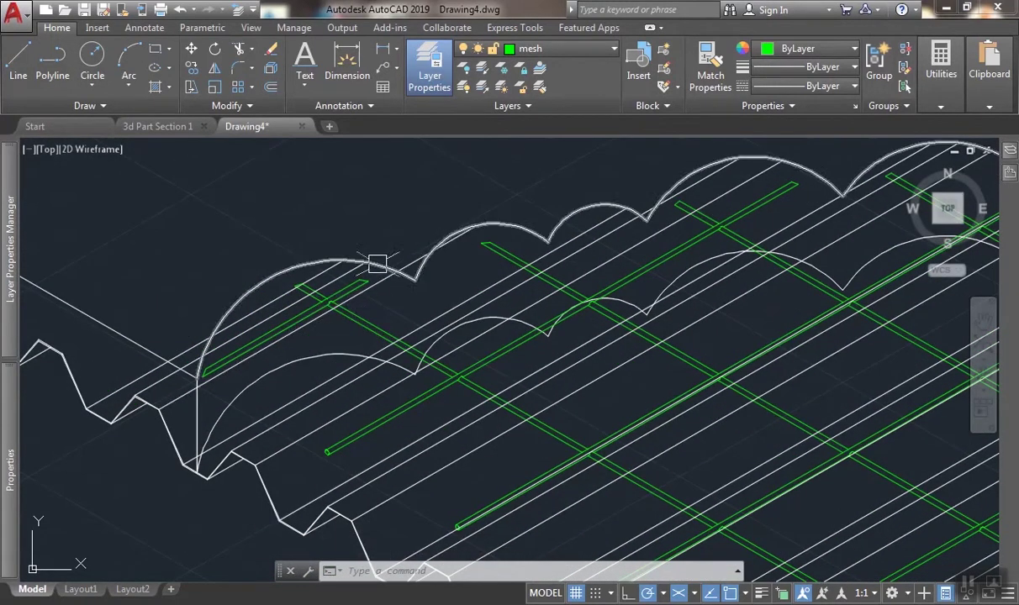
mouse_move(377, 264)
middle_mouse_down()
mouse_move(275, 316)
mouse_move(338, 302)
middle_mouse_up()
scroll(251, 297, "up", 2)
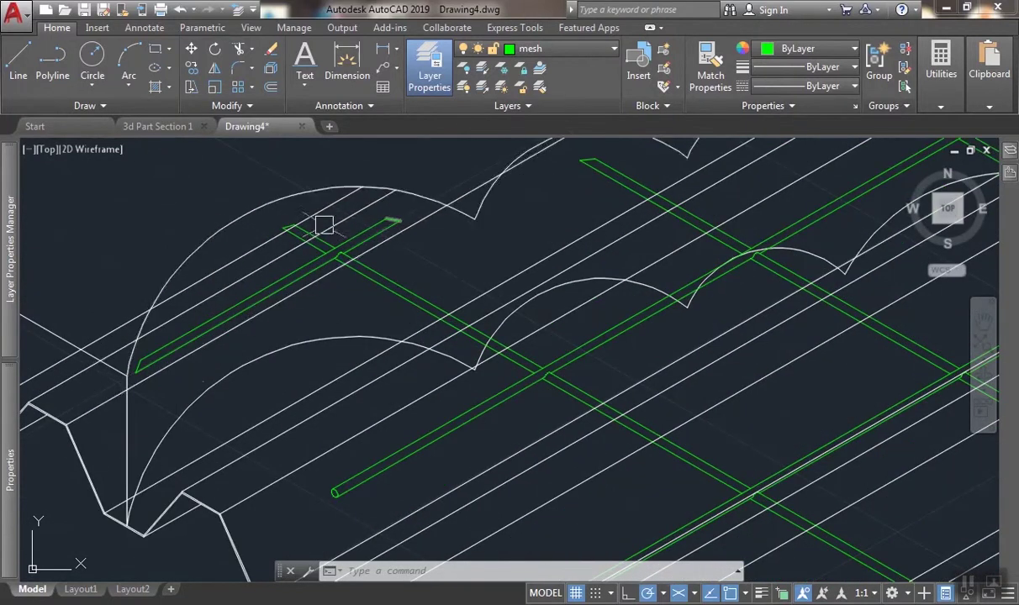
middle_click_drag(323, 225, 455, 251)
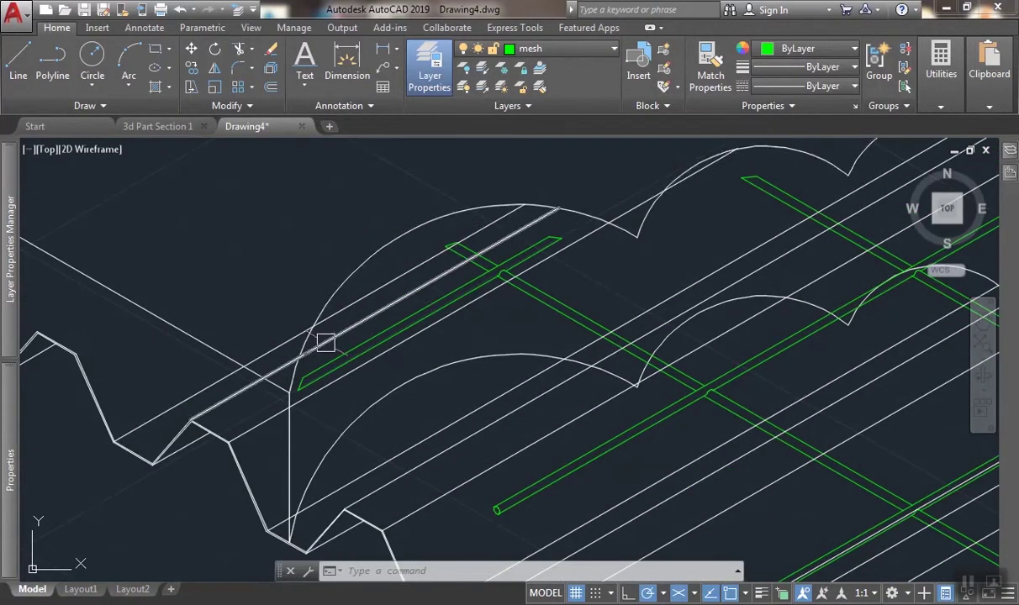
Erase the three leftover deck rib lines crossing the first cloud arc at the left end of the slab.
scroll(367, 311, "up", 2)
left_click(348, 254)
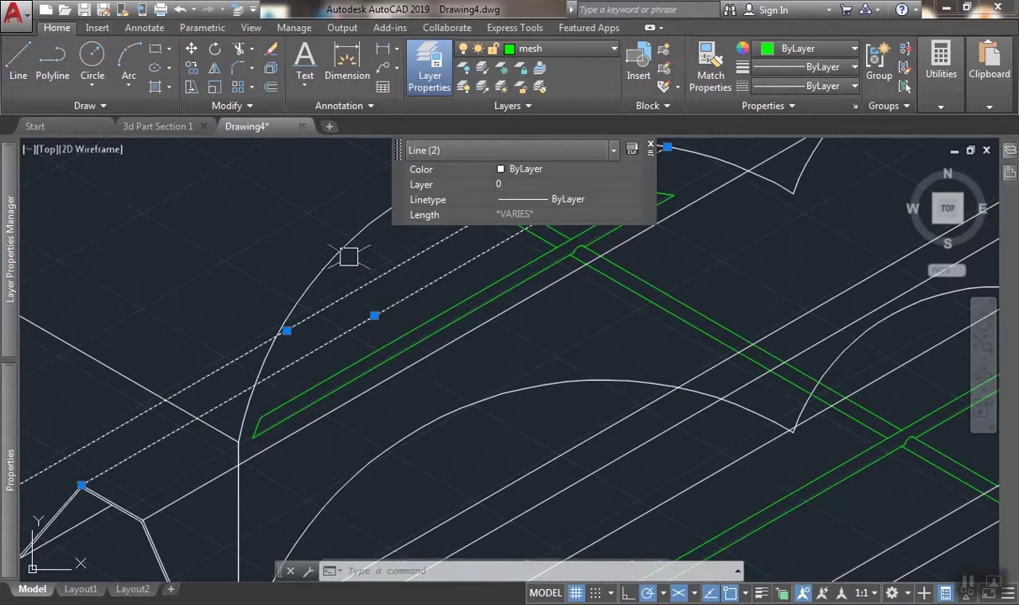
scroll(375, 319, "down", 2)
type("E")
key("Return")
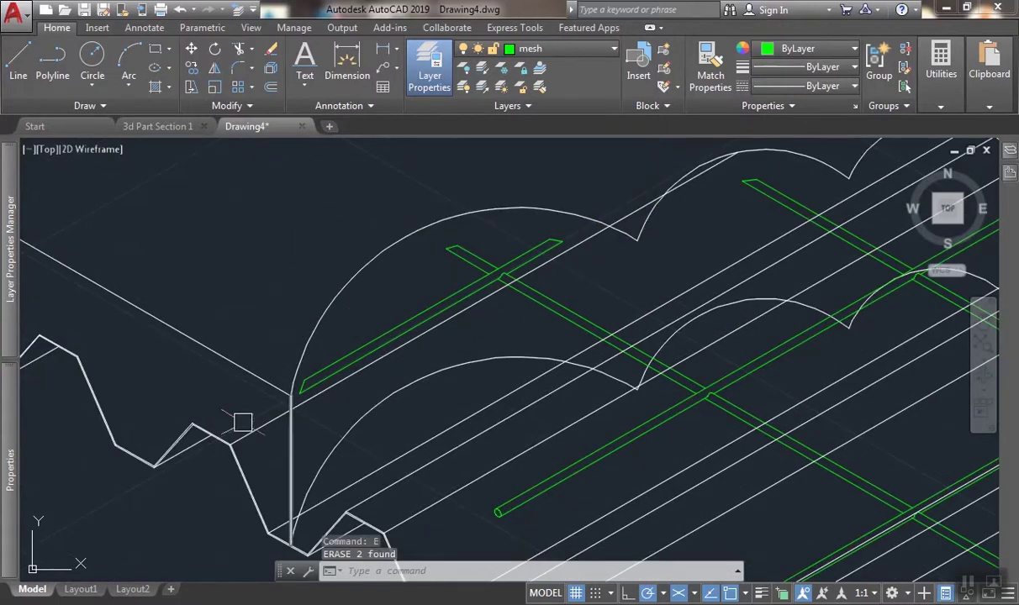
scroll(253, 424, "up", 1)
left_click(261, 426)
key("Delete")
scroll(269, 383, "down", 4)
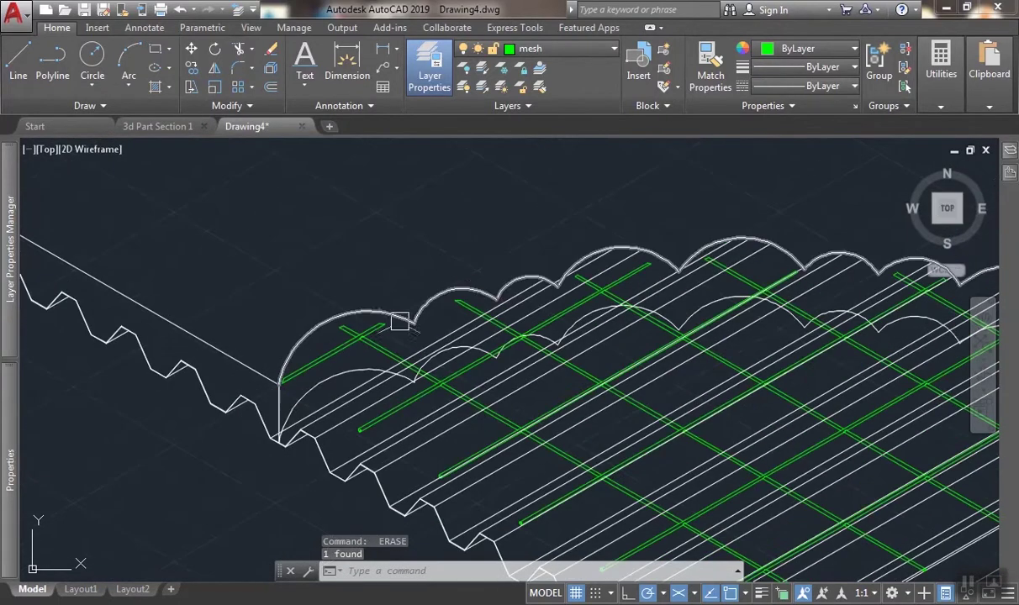
Trim the deck rib lines extending past the lower cloud outline in the middle of the break edge, using that outline as cutting edge.
scroll(388, 372, "up", 2)
scroll(423, 371, "up", 3)
scroll(510, 245, "down", 2)
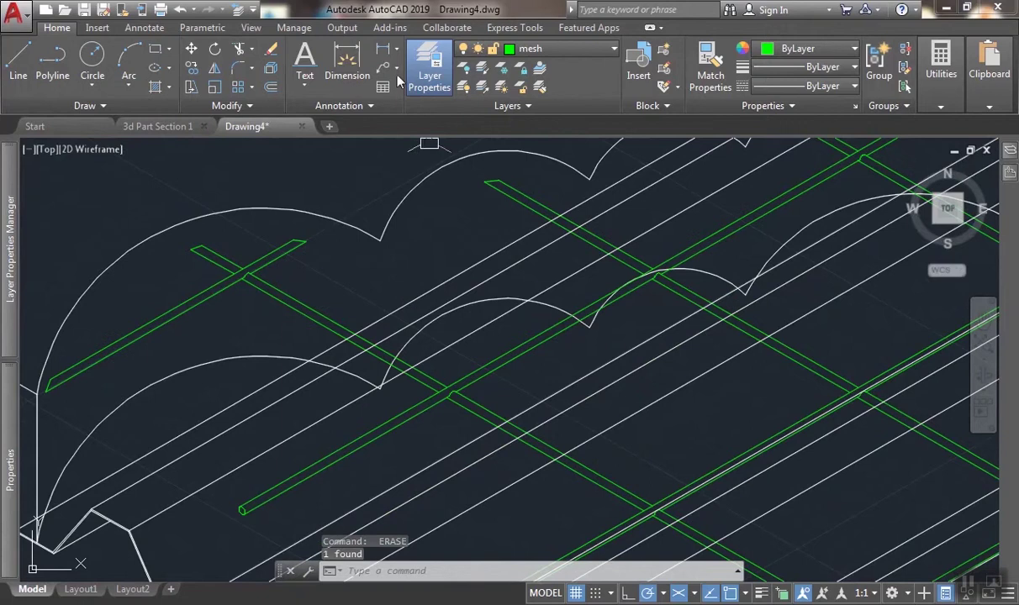
left_click(239, 49)
left_click(490, 297)
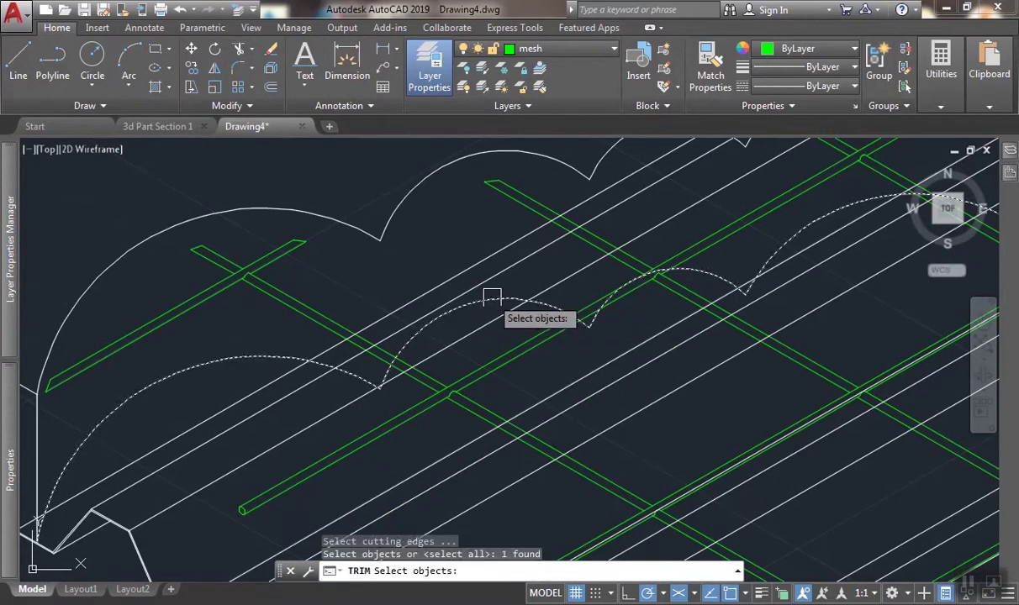
scroll(443, 296, "down", 4)
scroll(443, 296, "up", 5)
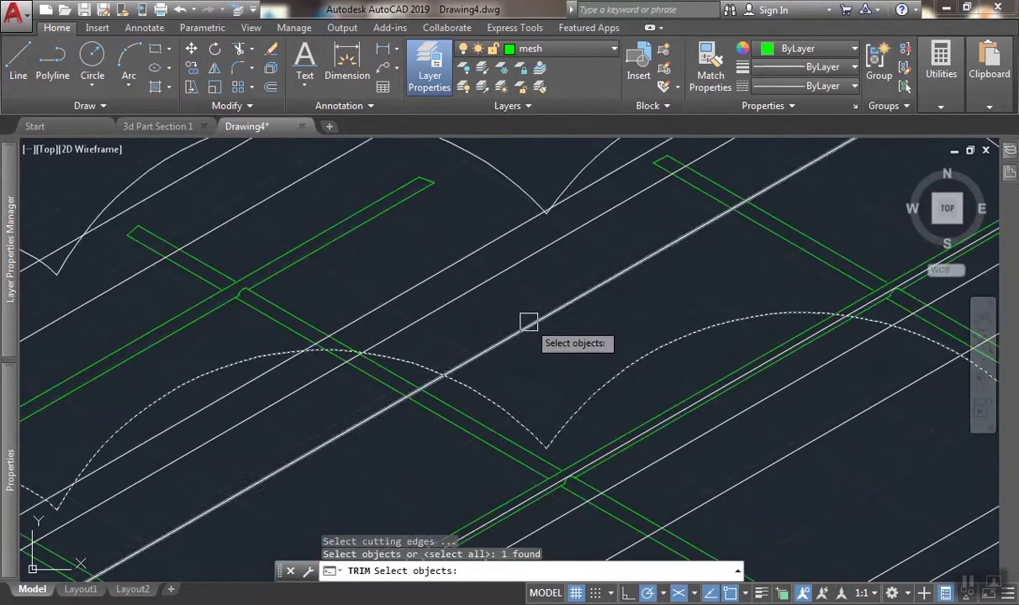
key("Return")
middle_click_drag(309, 227, 685, 311)
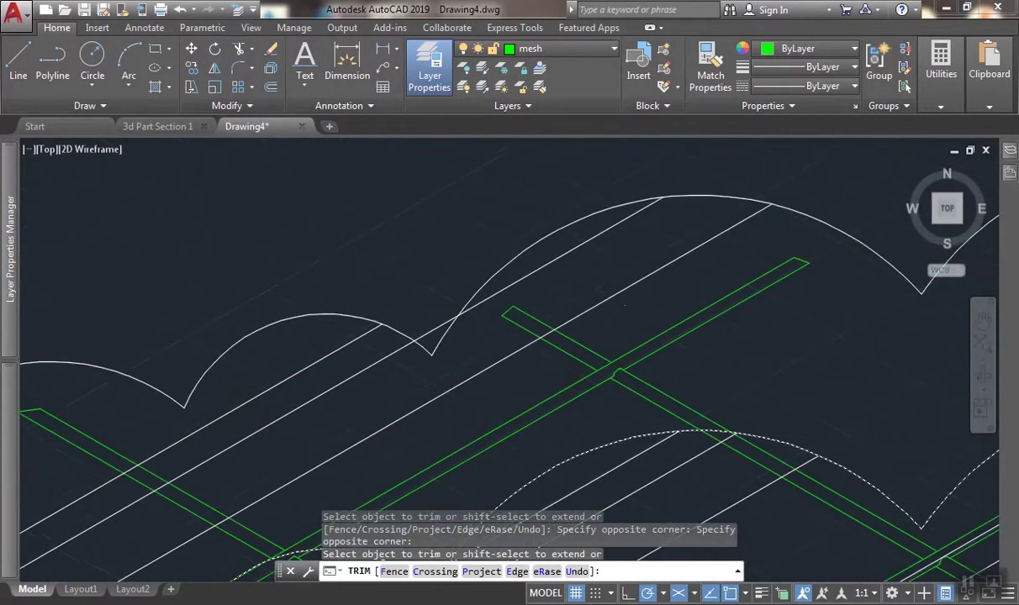
middle_click_drag(391, 345, 545, 207)
Trim the leftover deck rib segments extending above the first arcs at the left end of the lower cloud outline.
scroll(334, 406, "down", 5)
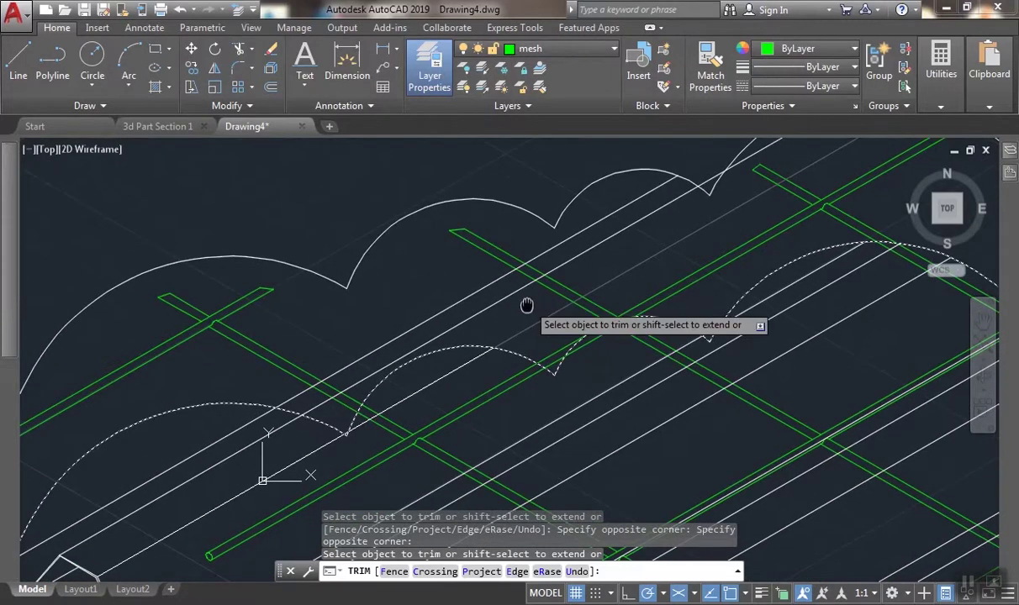
scroll(421, 274, "up", 4)
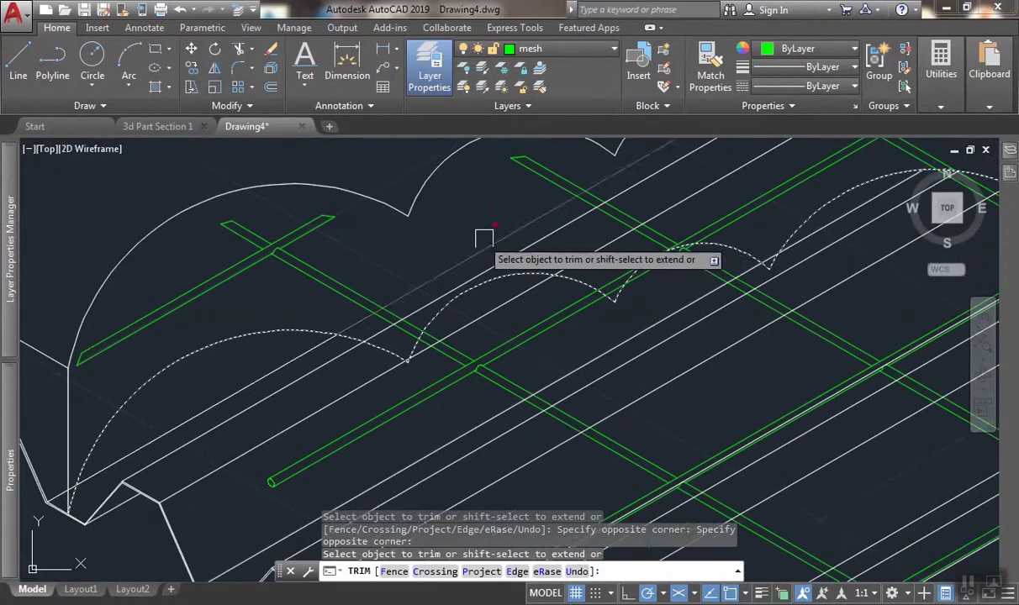
left_click(532, 240)
middle_click_drag(547, 232, 397, 254)
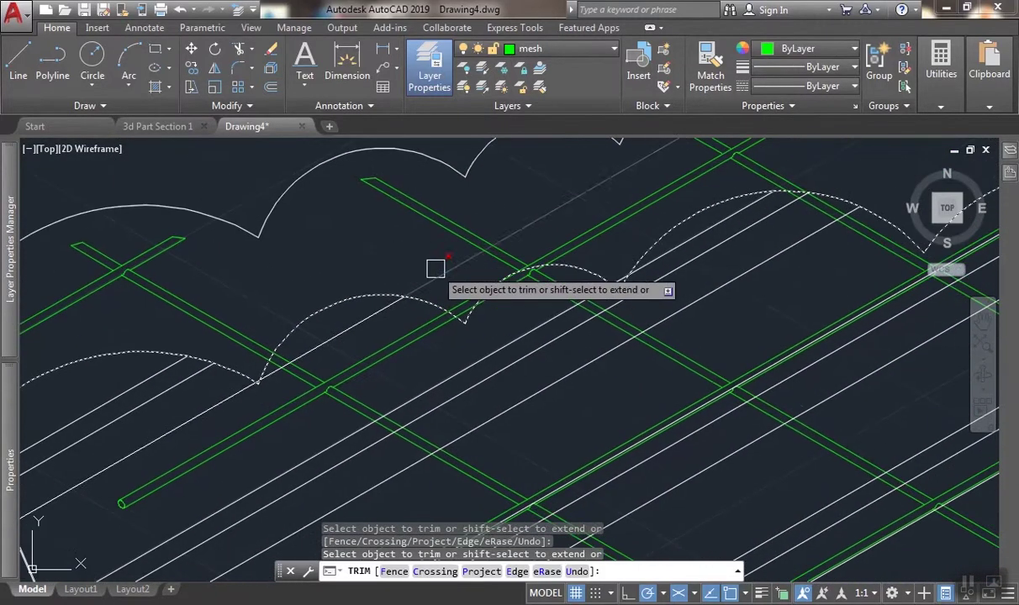
scroll(309, 306, "up", 5)
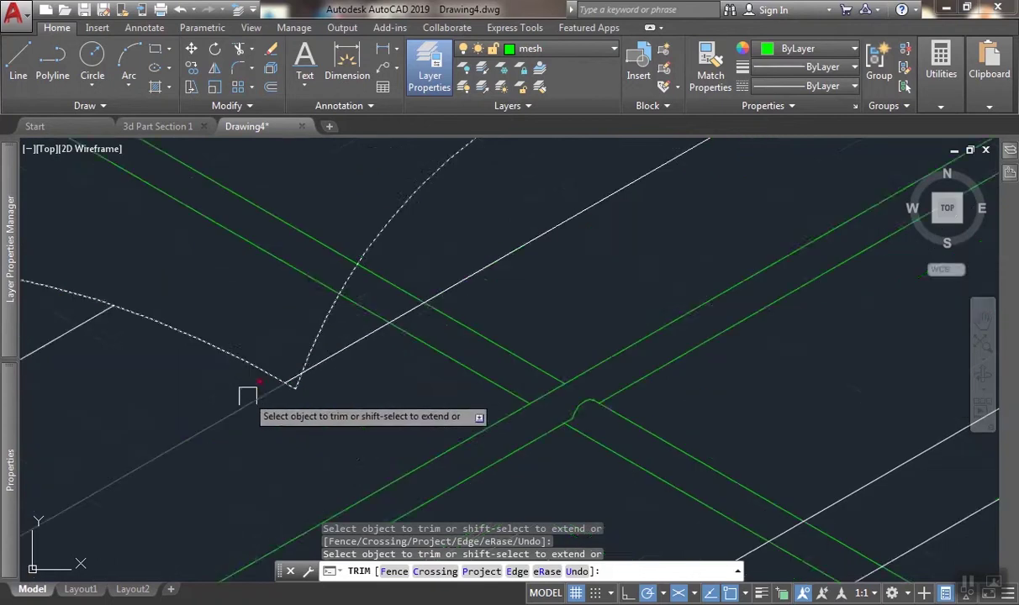
scroll(314, 291, "down", 3)
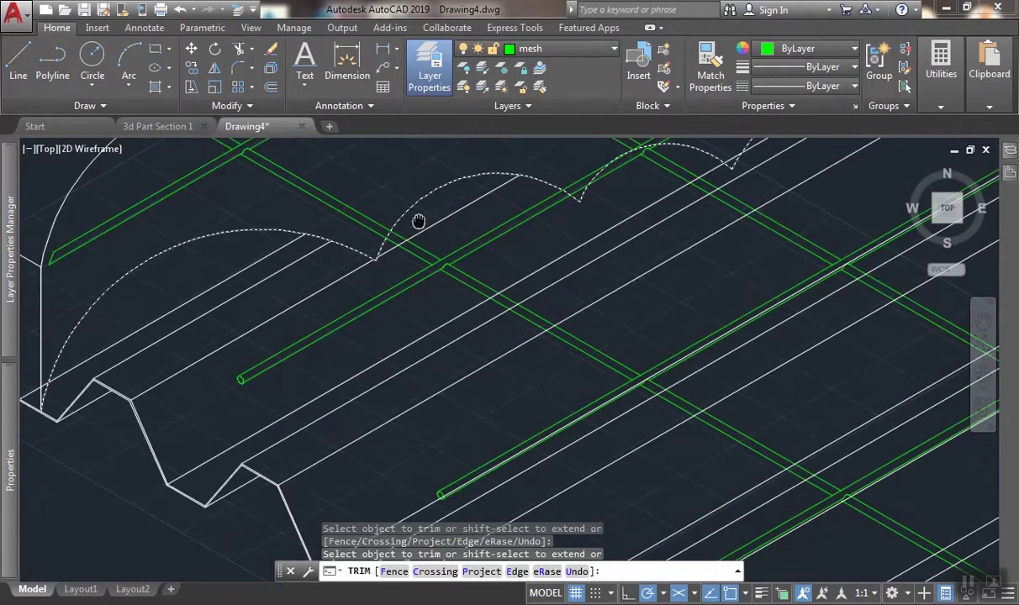
scroll(425, 200, "up", 2)
scroll(460, 157, "down", 2)
middle_click_drag(438, 165, 180, 314)
scroll(245, 402, "up", 2)
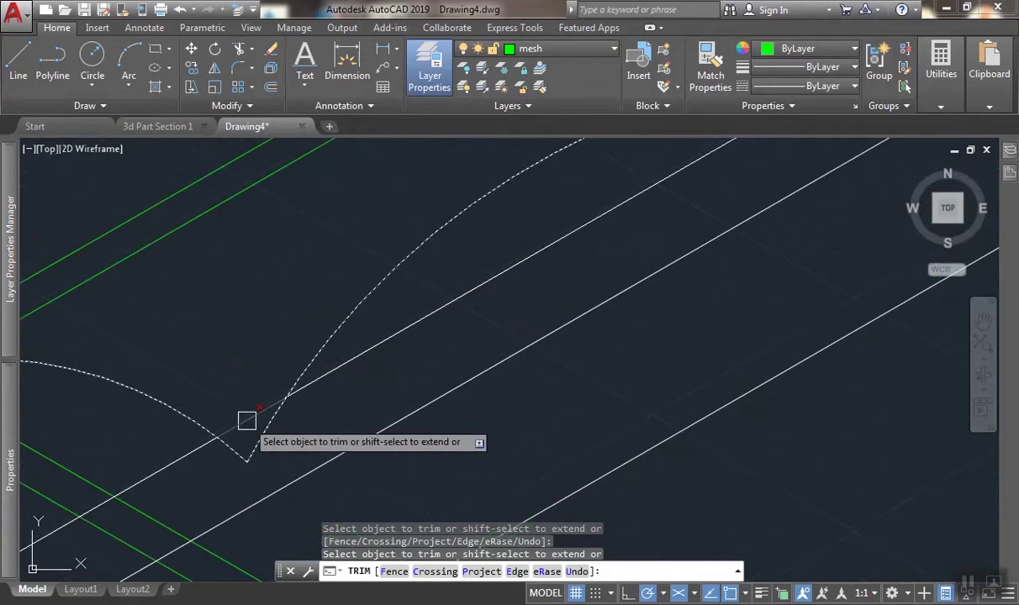
scroll(264, 378, "down", 5)
middle_click_drag(632, 240, 386, 243)
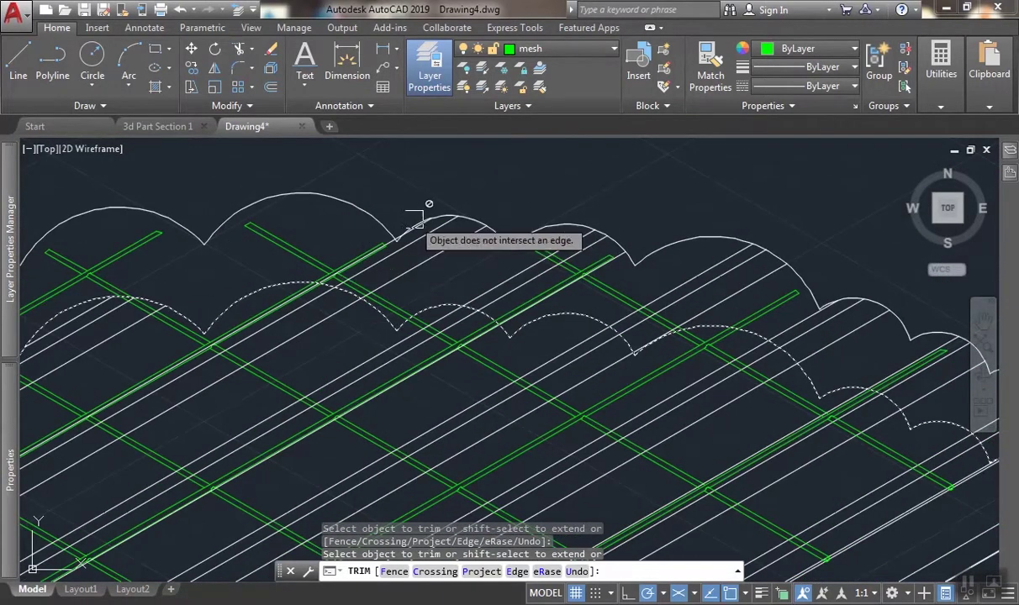
Trim the pair of deck rib lines extending past the large central arc of the lower cloud outline.
scroll(413, 266, "up", 2)
left_click(441, 276)
left_click(396, 221)
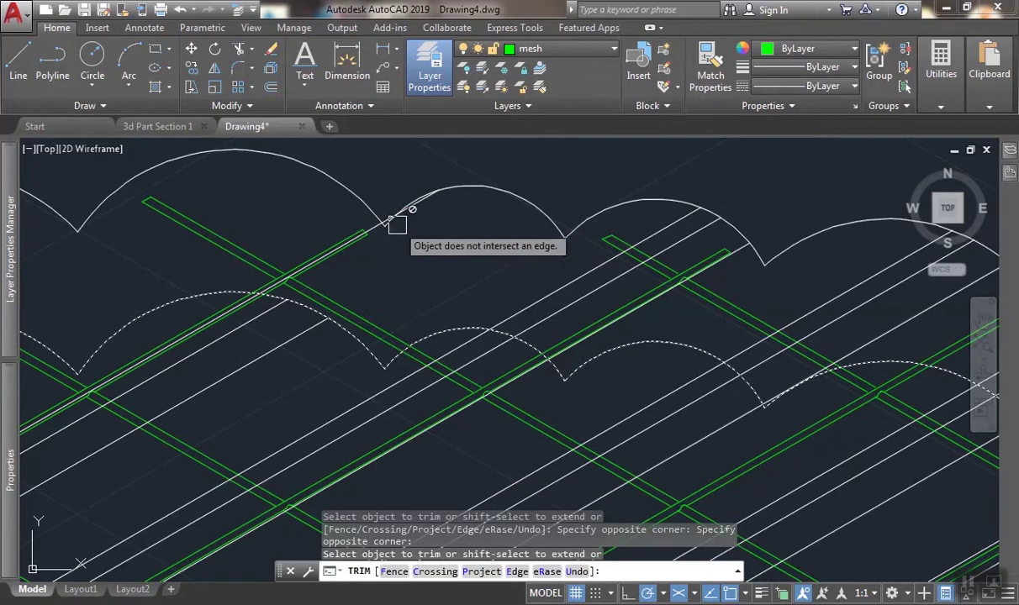
scroll(370, 227, "up", 3)
scroll(427, 285, "down", 6)
middle_click_drag(577, 228, 374, 268)
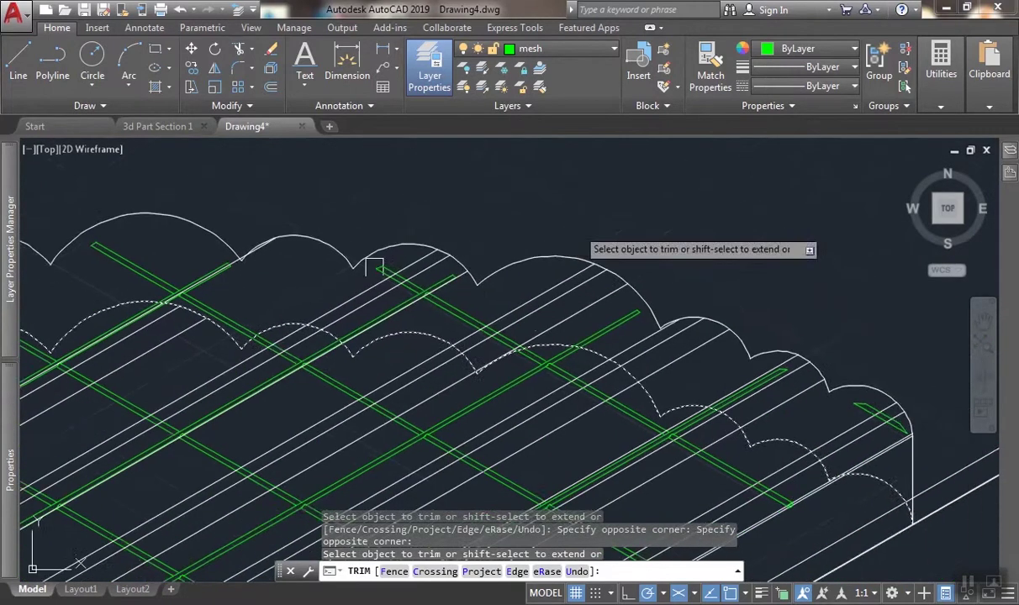
Trim the deck rib lines extending past the two smaller arcs just right of the large central arc of the lower cloud.
scroll(370, 294, "up", 7)
left_click(371, 338)
left_click(255, 221)
scroll(341, 252, "down", 3)
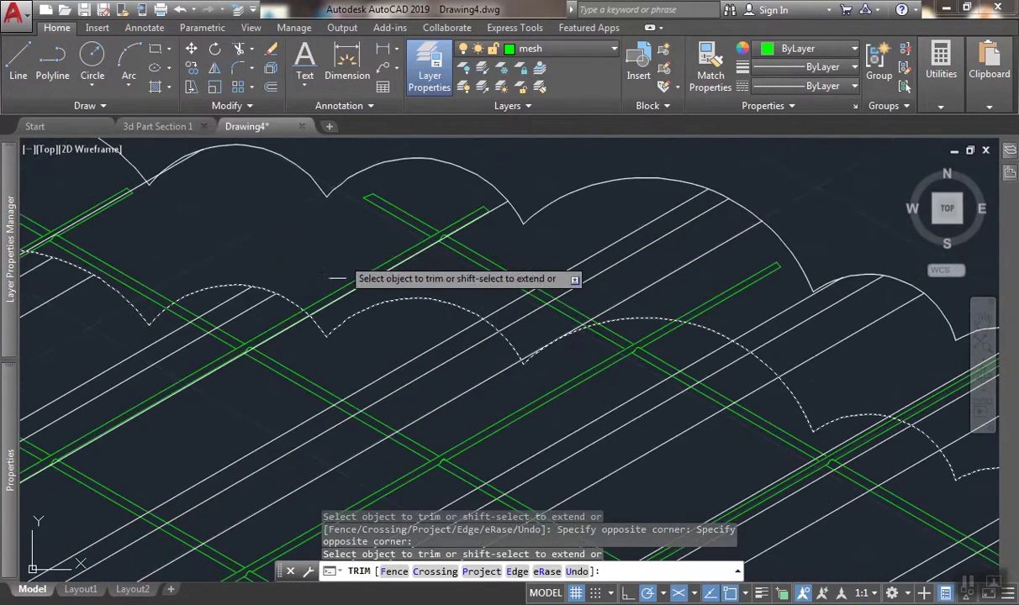
scroll(336, 360, "up", 5)
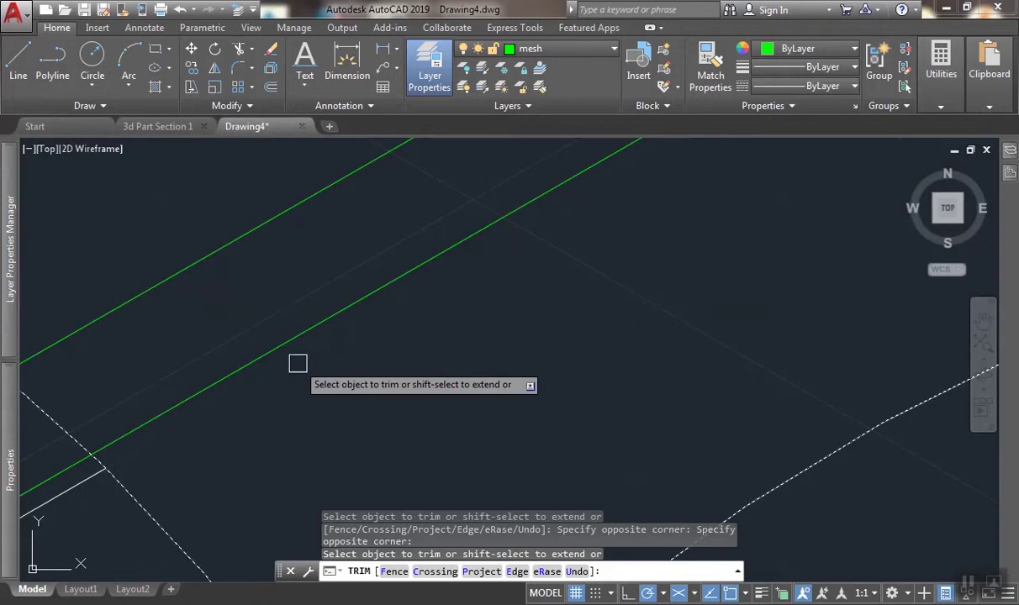
scroll(357, 289, "down", 3)
scroll(568, 245, "up", 5)
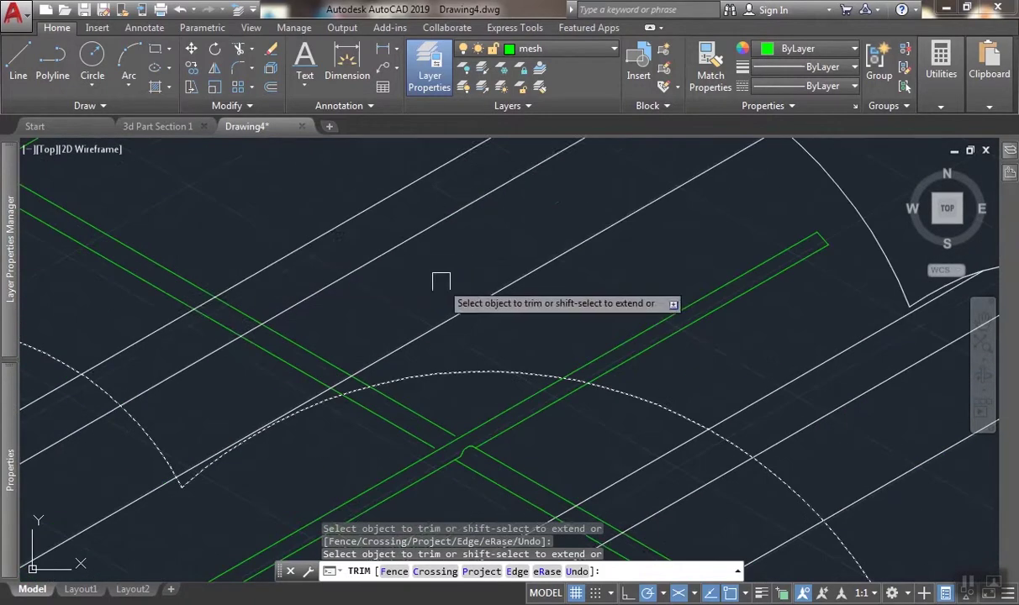
left_click(440, 281)
left_click(316, 186)
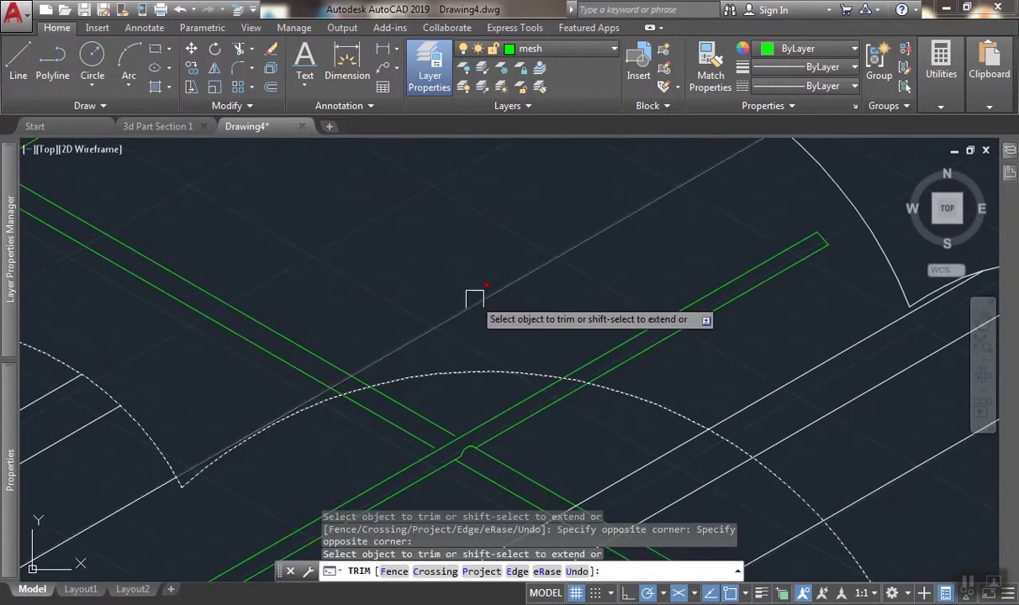
Trim the deck rib lines extending past the wide arc in the right half of the lower cloud outline.
scroll(473, 295, "down", 5)
scroll(393, 263, "up", 3)
left_click(393, 263)
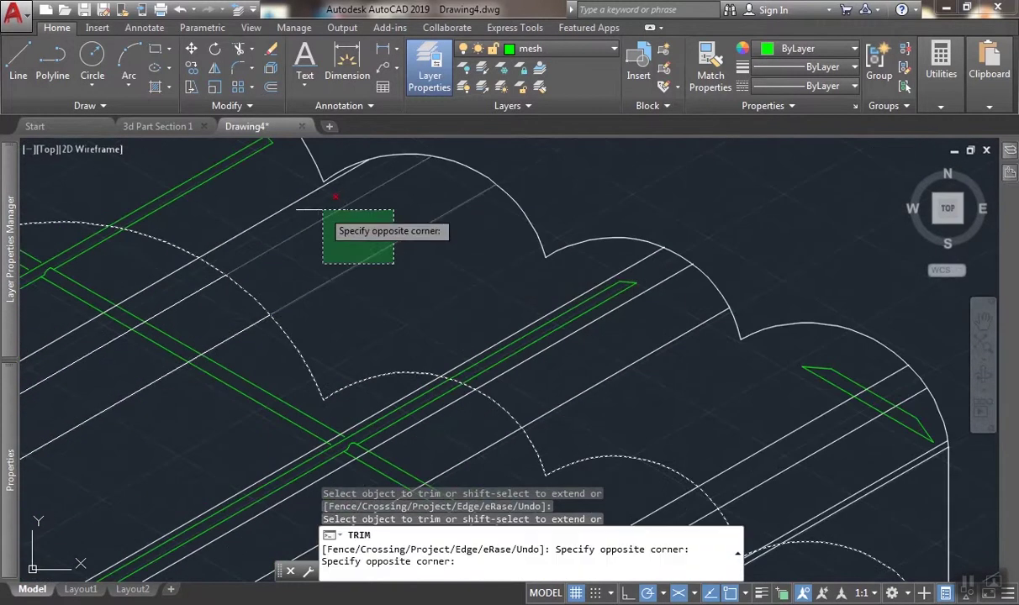
left_click(282, 210)
left_click(263, 214)
left_click(422, 264)
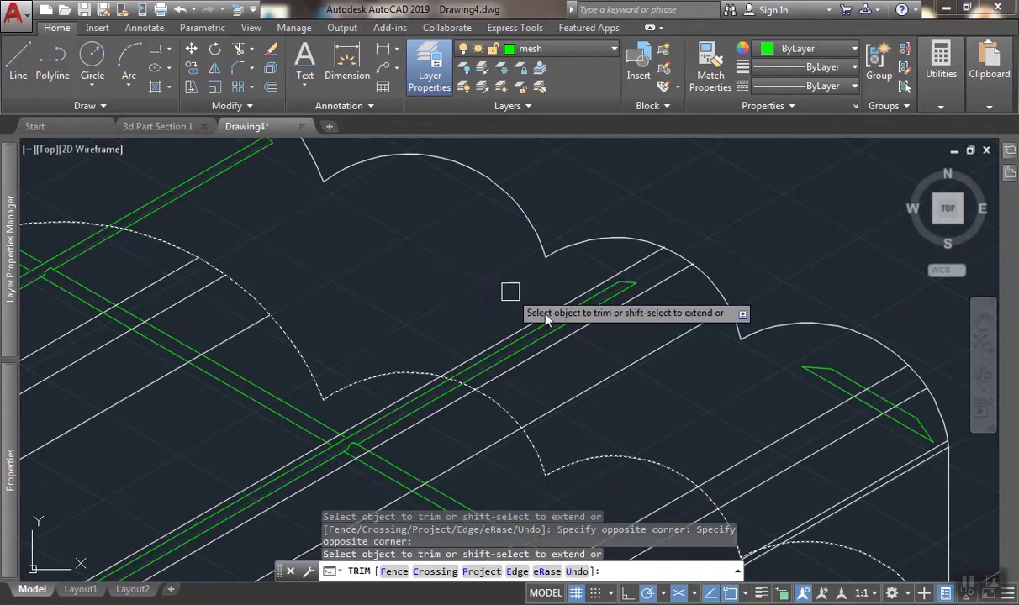
Trim the deck rib lines extending past the small arcs near the right end of the lower cloud outline.
scroll(582, 359, "up", 2)
left_click(713, 378)
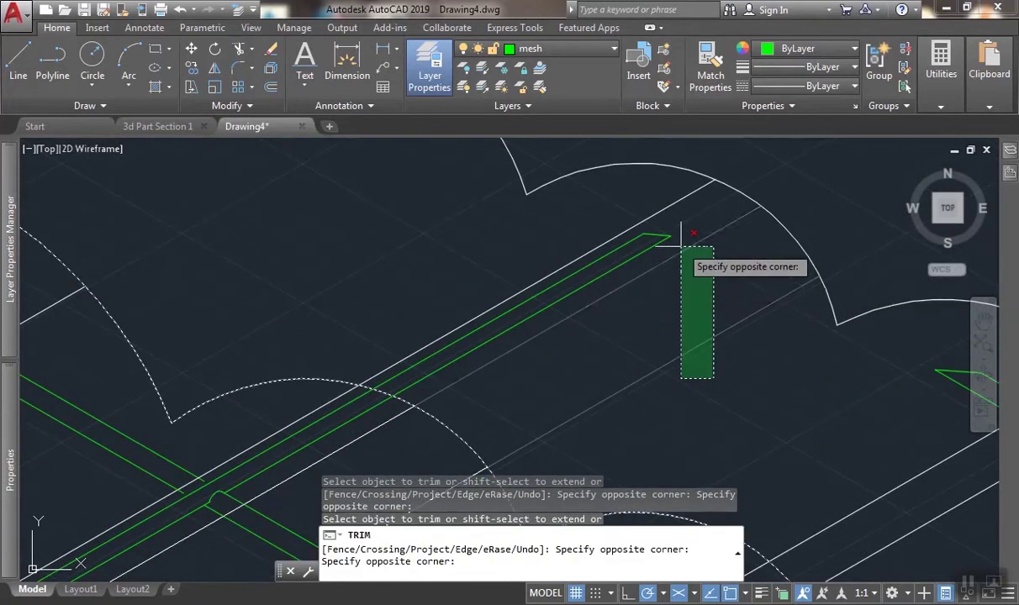
left_click(677, 240)
scroll(653, 238, "down", 2)
scroll(652, 238, "down", 1)
middle_click_drag(652, 238, 466, 222)
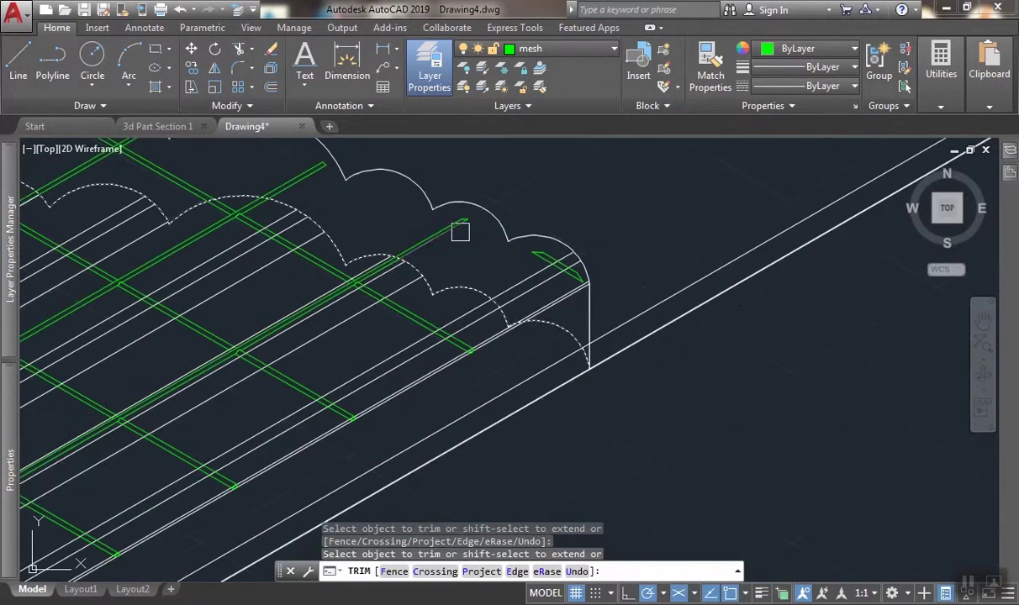
scroll(516, 302, "up", 4)
left_click(564, 334)
left_click(497, 199)
Finish trimming and erase the vertical corner line and the slab top edge line starting at the front right corner.
scroll(500, 202, "down", 5)
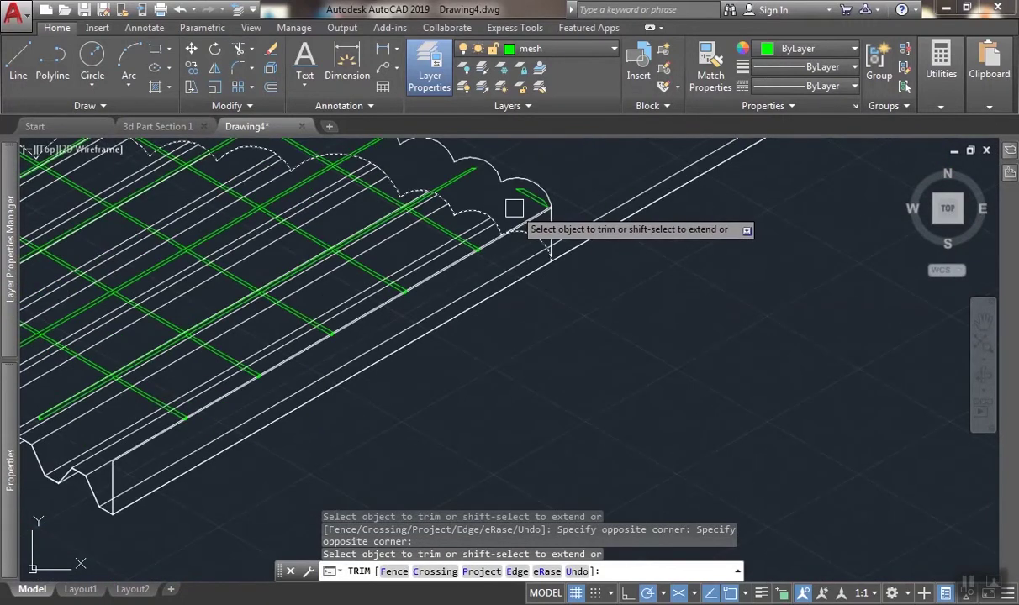
scroll(546, 192, "up", 5)
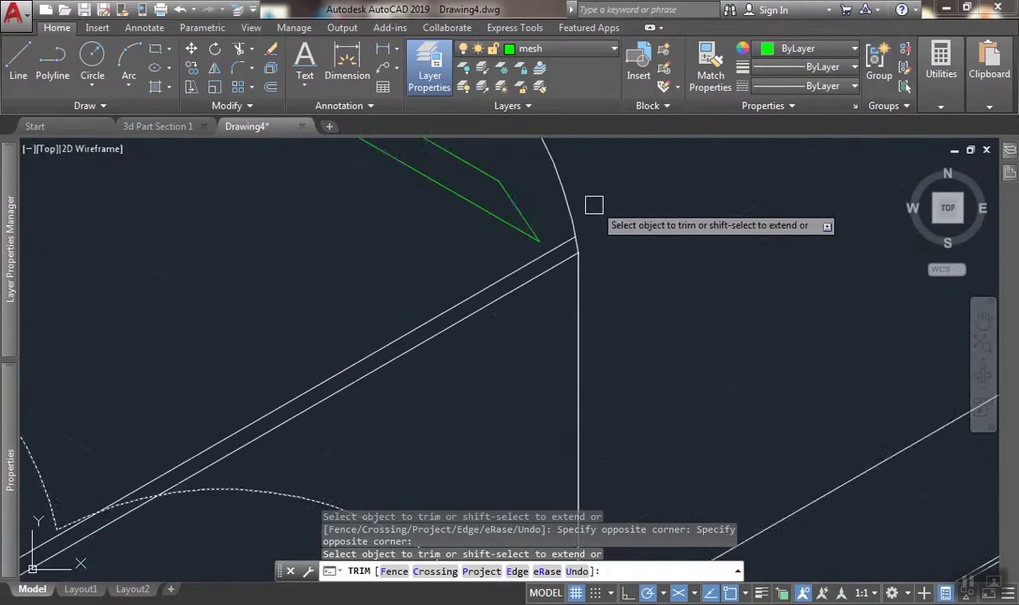
scroll(602, 194, "down", 6)
middle_click_drag(504, 322, 770, 194)
scroll(655, 307, "down", 2)
scroll(386, 402, "up", 5)
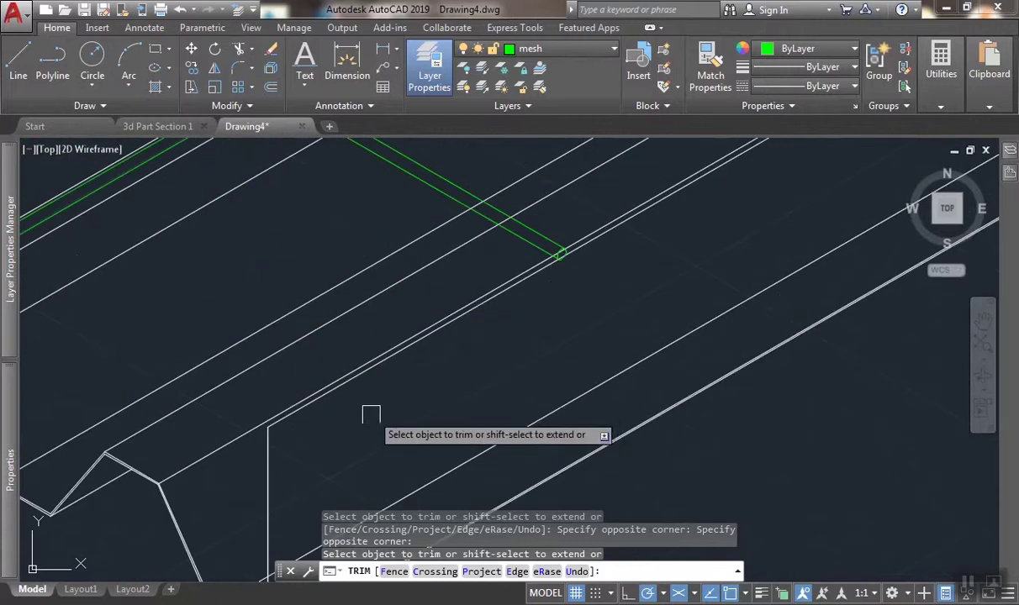
key("Return")
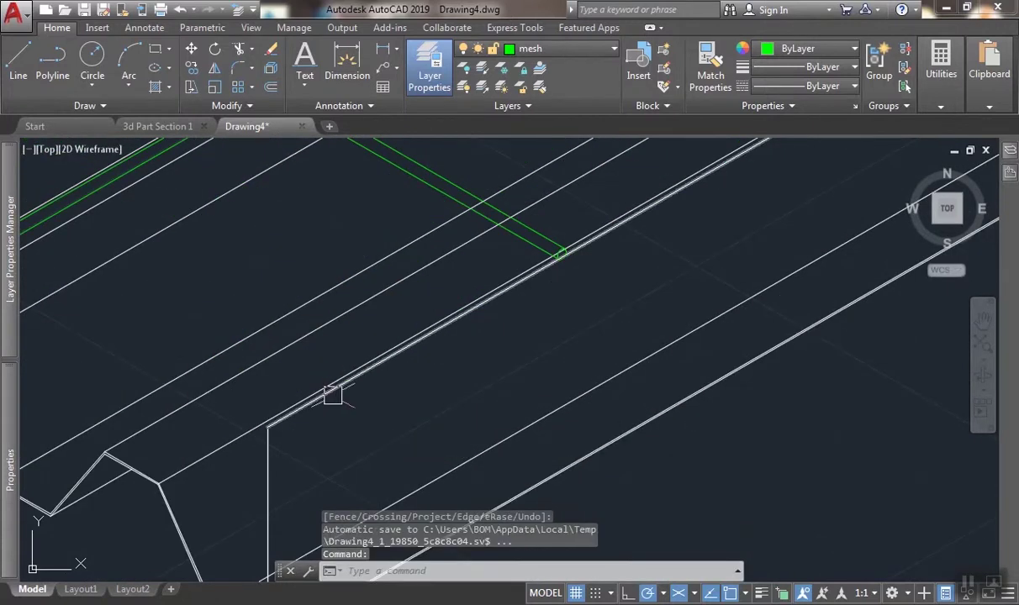
left_click(304, 450)
left_click(258, 481)
scroll(235, 427, "down", 1)
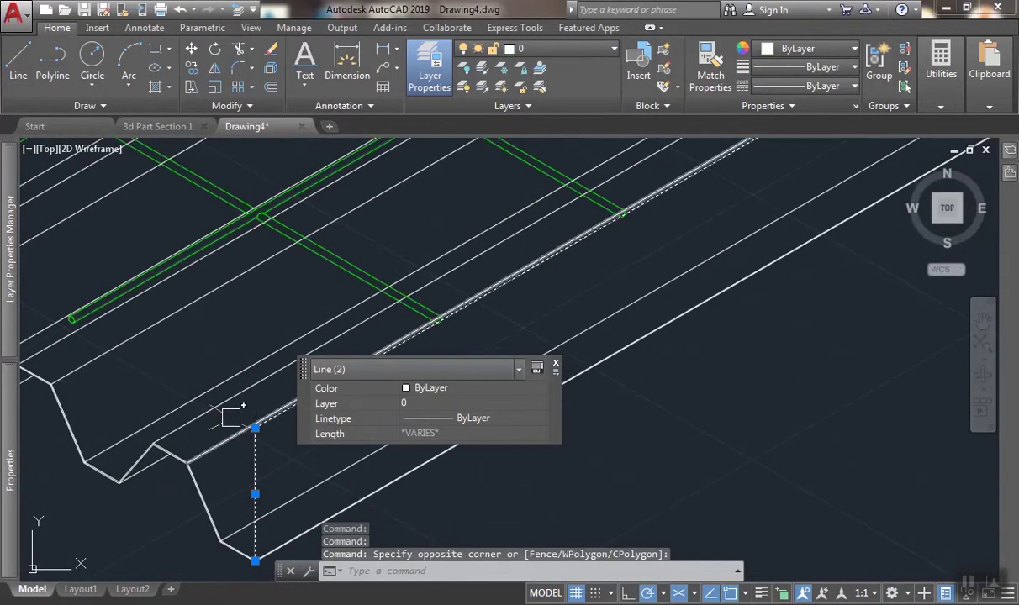
type("e")
key("Return")
key("Return")
Copy the long deck line beside the front right edge from the lower to the upper corner of the cloud's right end.
scroll(261, 346, "down", 2)
scroll(603, 204, "up", 4)
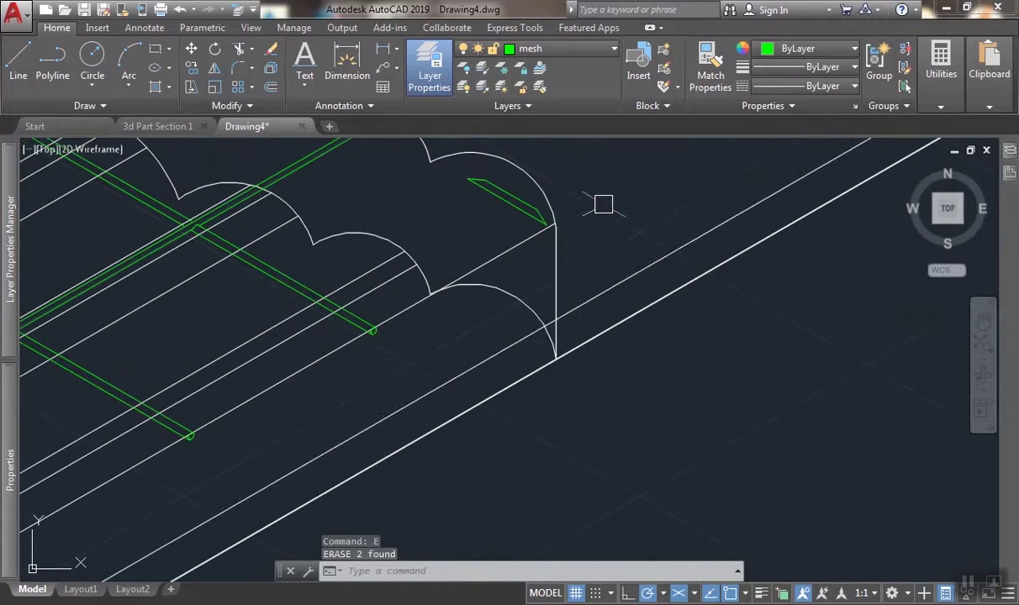
left_click(584, 302)
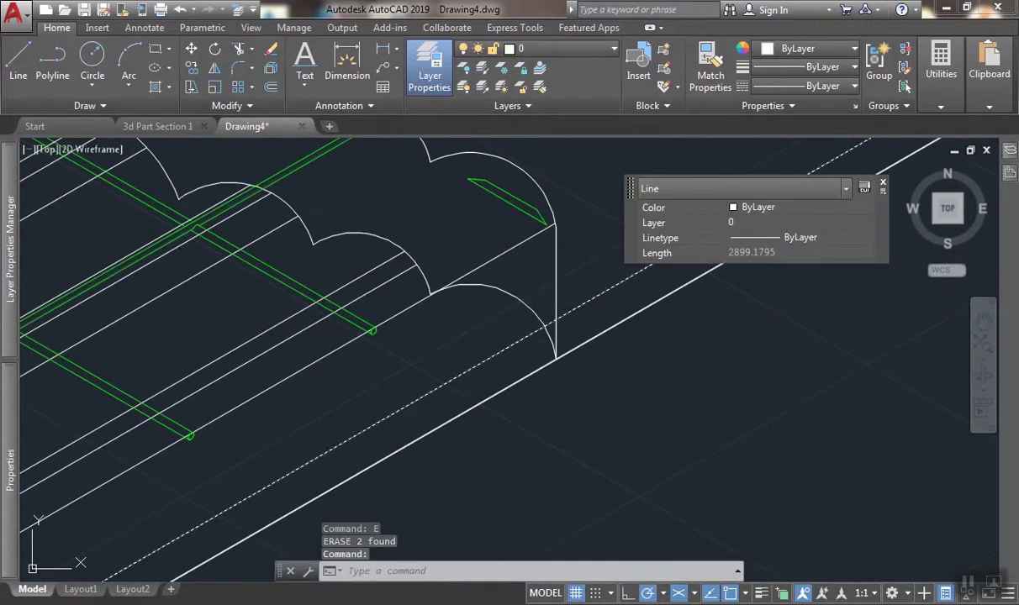
type("CO")
key("Return")
scroll(603, 227, "up", 3)
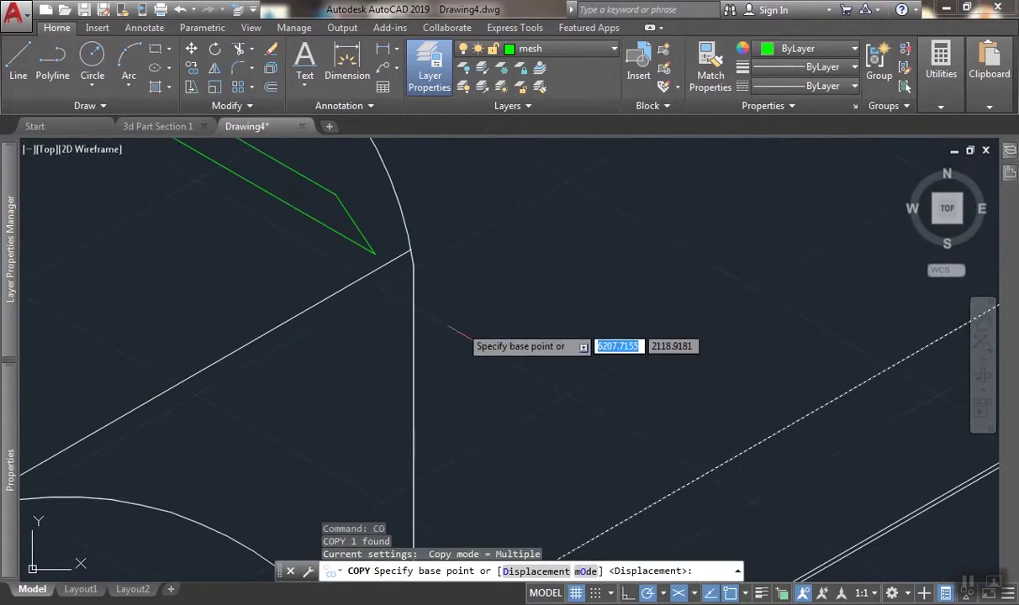
scroll(463, 335, "down", 3)
left_click(469, 521)
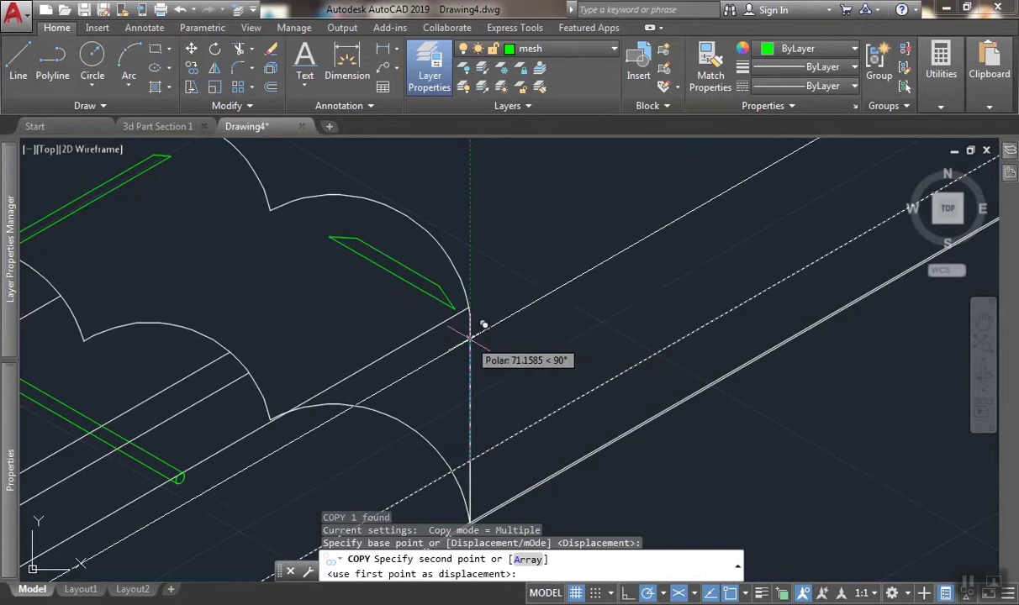
left_click(469, 313)
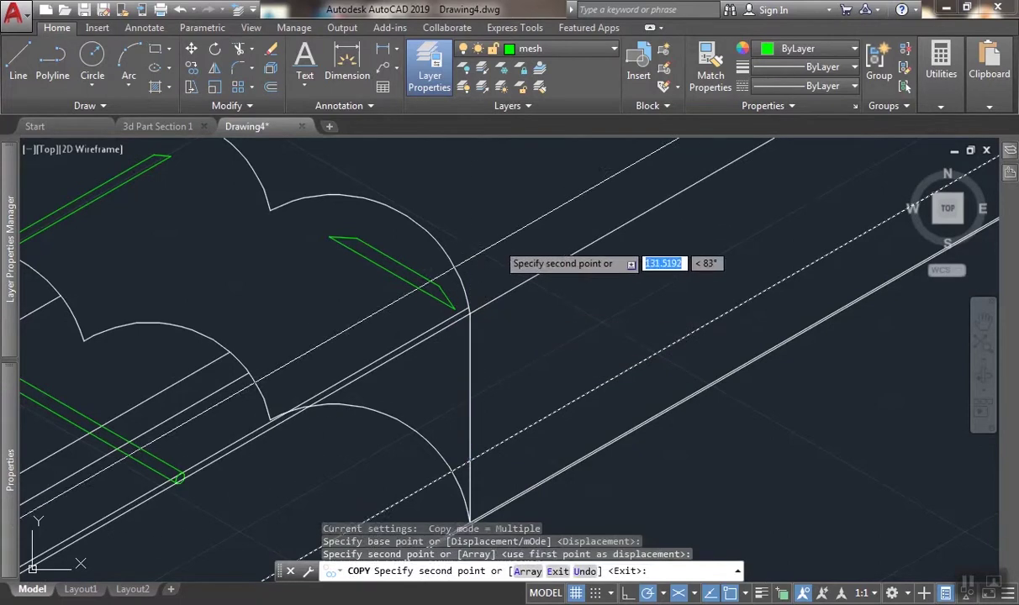
key("Return")
Trim the copied edge line inside the slab, using the upper cloud outline as cutting edge.
left_click(236, 50)
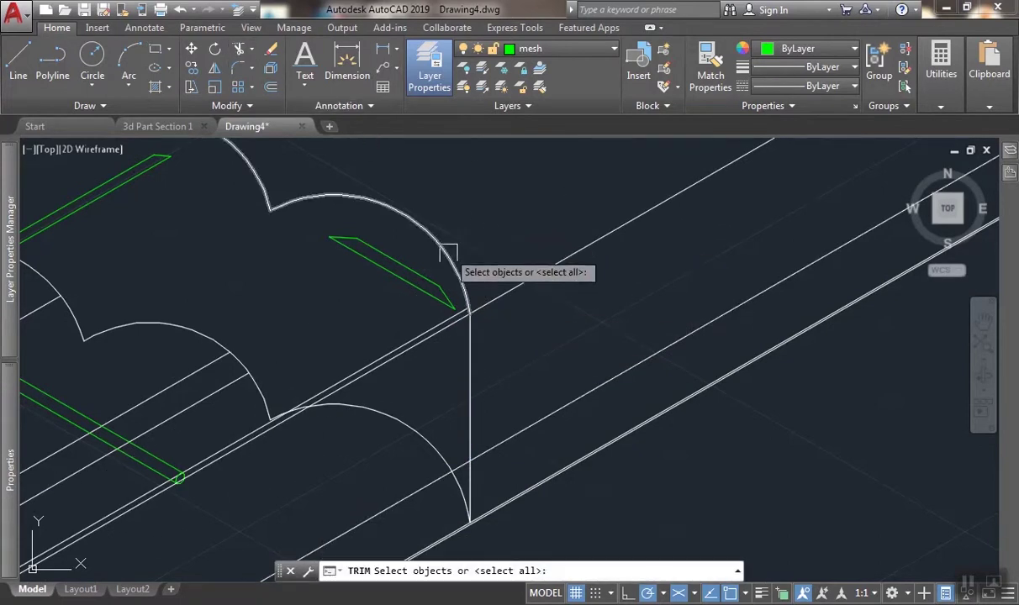
left_click(448, 255)
key("Return")
left_click(475, 292)
scroll(513, 248, "down", 5)
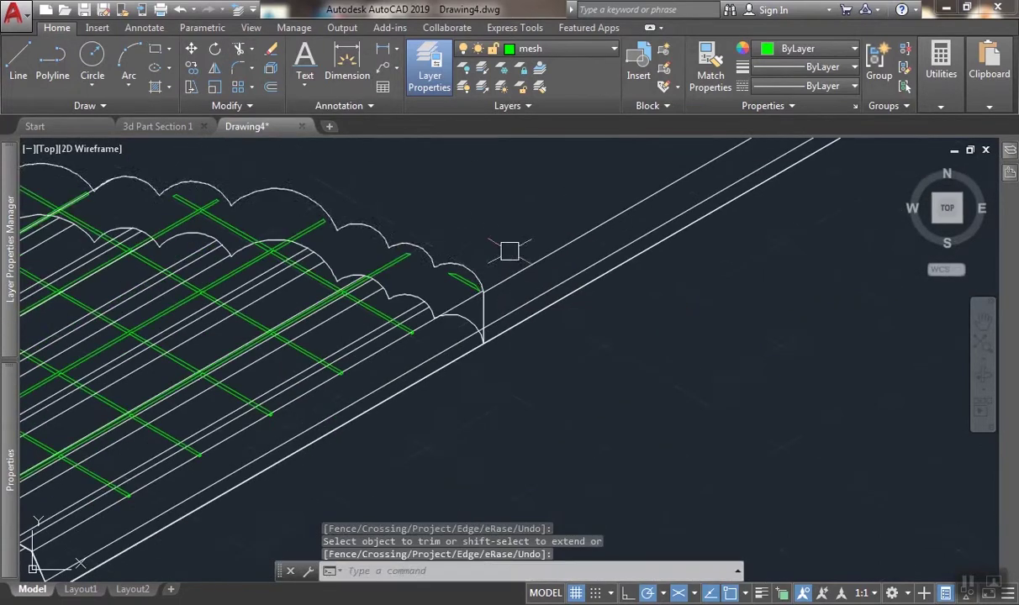
Trim the outermost deck rib line beyond the last arc at the right end, using the lower cloud outline as cutting edge.
middle_click_drag(544, 283, 689, 219)
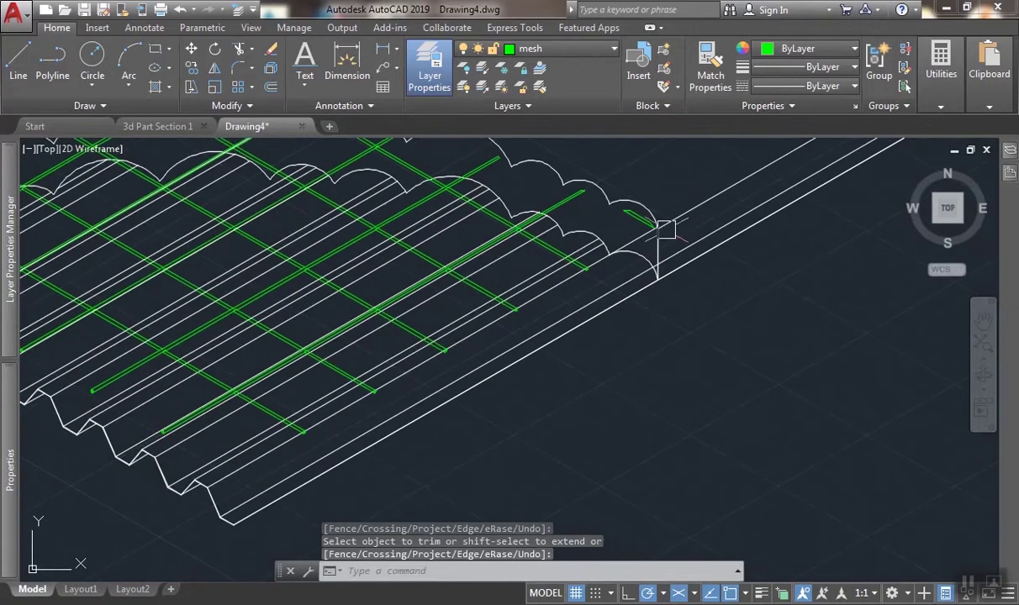
scroll(714, 206, "up", 5)
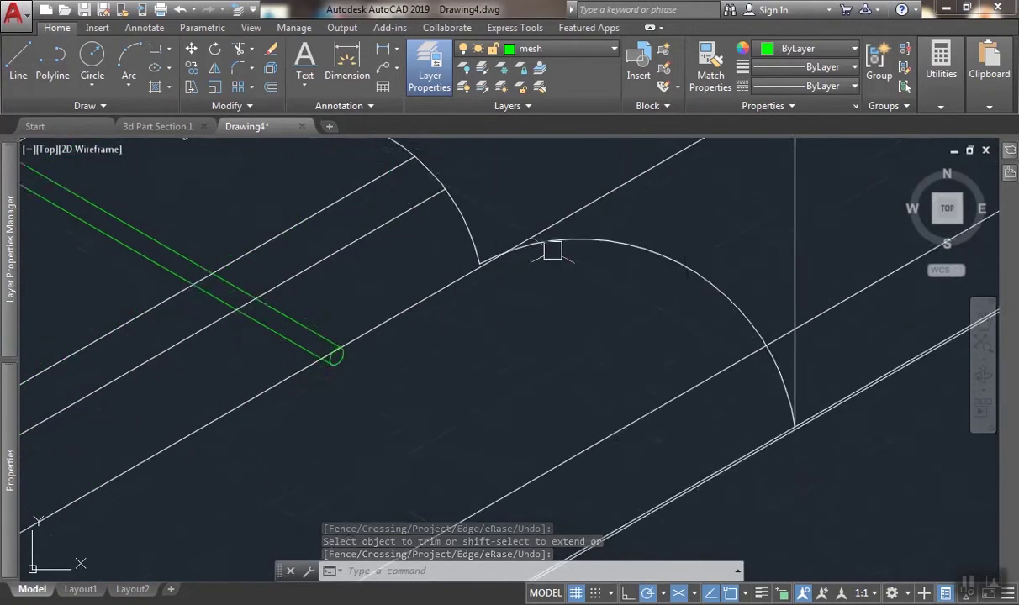
left_click(240, 49)
left_click(730, 223)
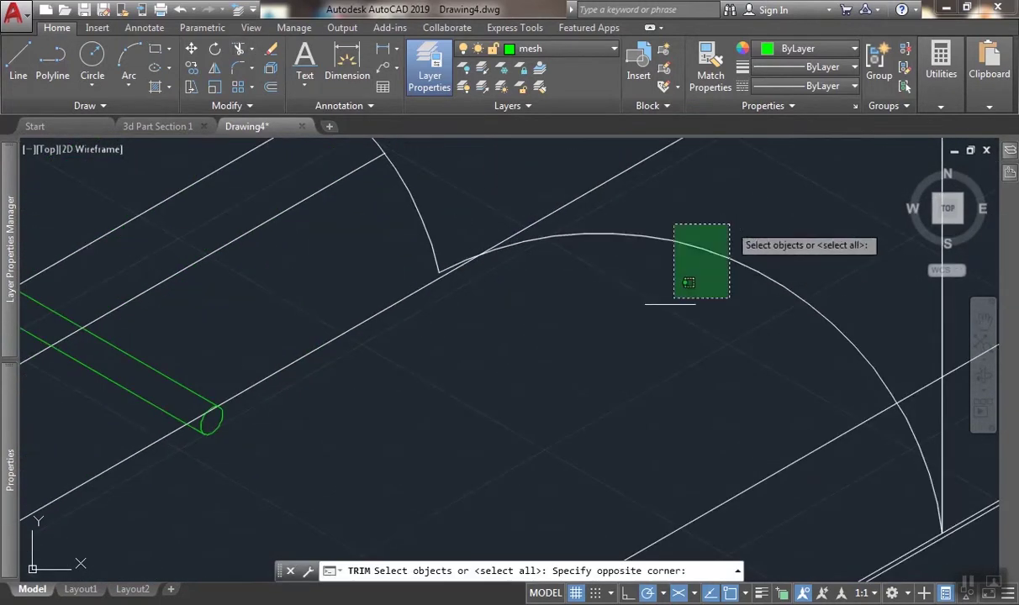
left_click(670, 295)
key("Return")
left_click(591, 195)
scroll(591, 212, "down", 5)
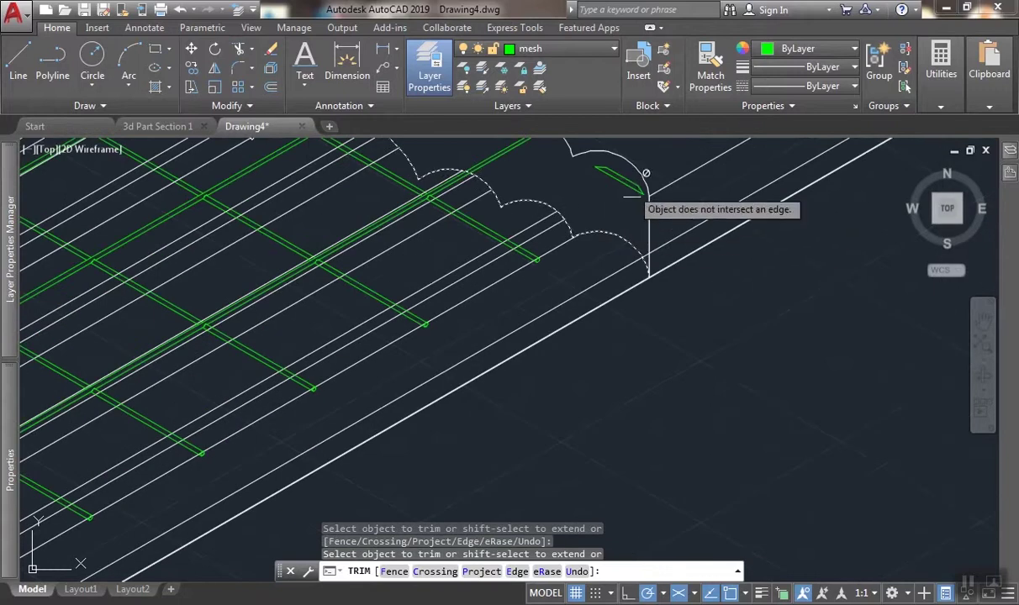
key("Return")
scroll(655, 278, "down", 2)
middle_click_drag(680, 247, 724, 331)
scroll(725, 331, "down", 3)
scroll(756, 262, "up", 4)
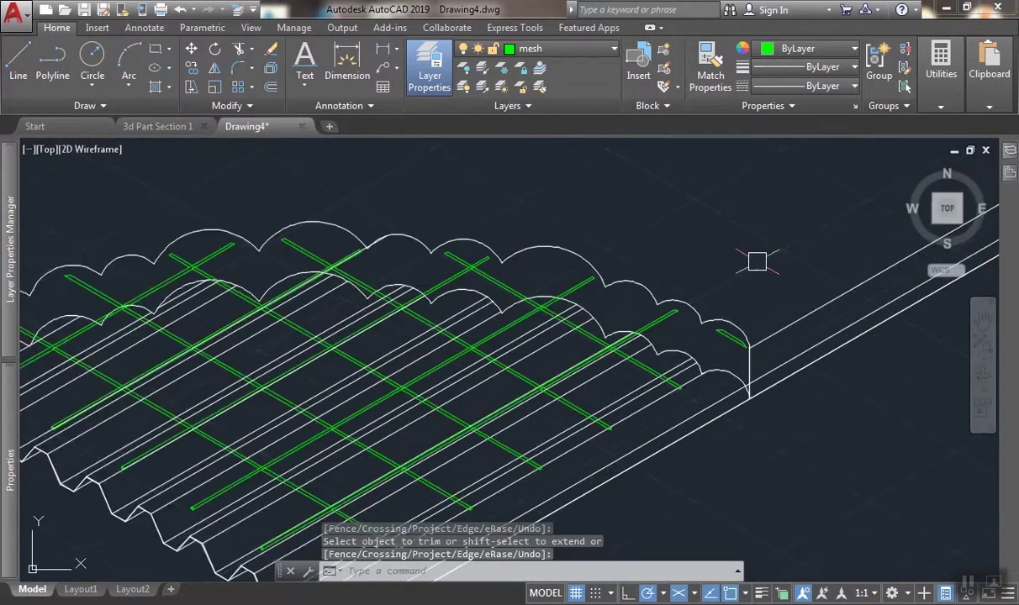
scroll(623, 275, "down", 2)
middle_click_drag(637, 286, 781, 289)
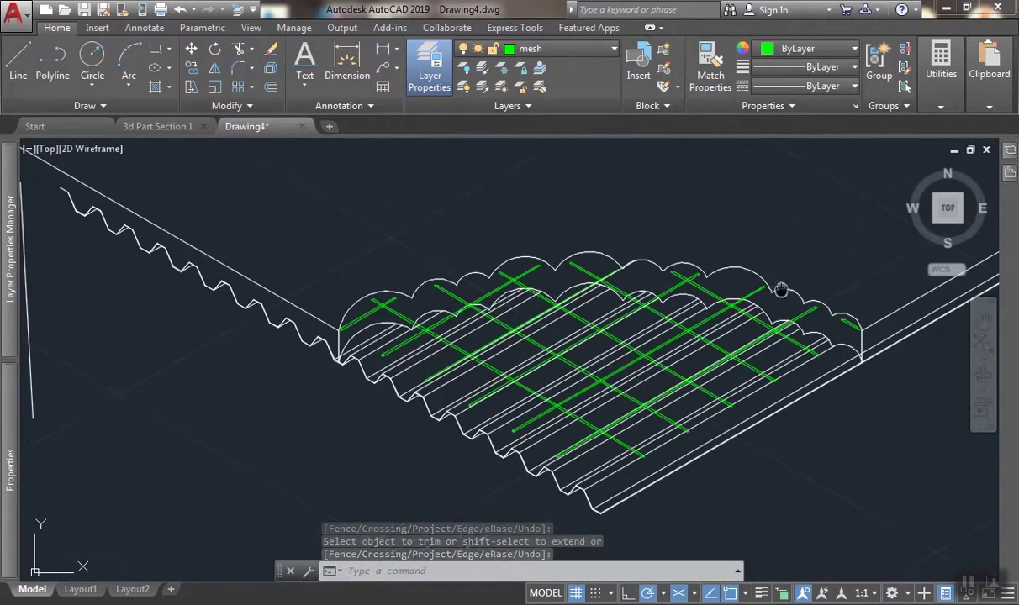
Inspect the composite slab's cloud outlines, mesh, deck ribs and long edge lines from close up and as a whole.
scroll(625, 269, "up", 1)
middle_click_drag(470, 269, 521, 269)
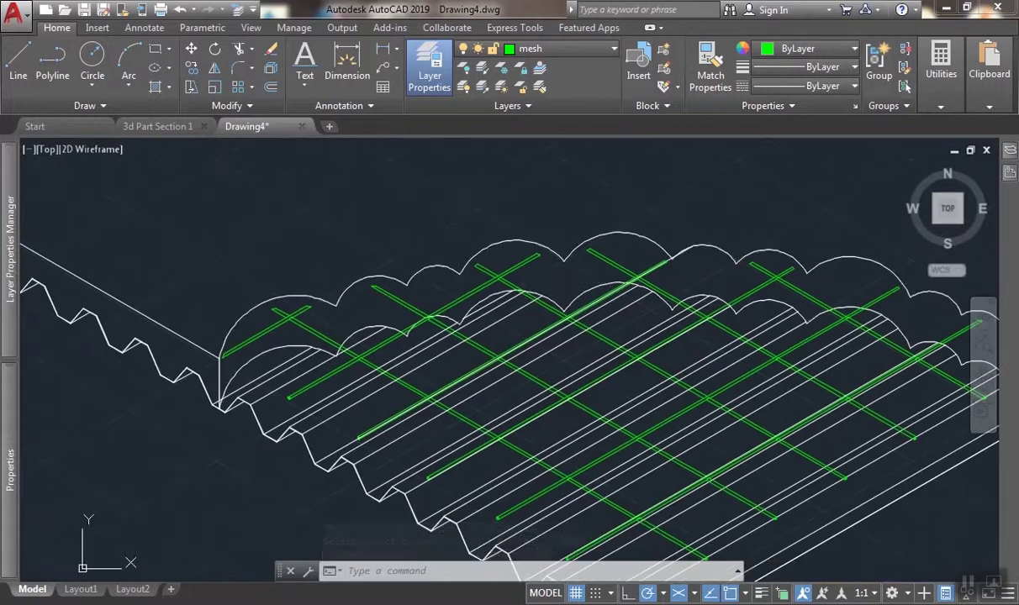
scroll(477, 300, "down", 1)
middle_click_drag(477, 301, 562, 294)
scroll(561, 294, "down", 1)
scroll(497, 260, "up", 2)
scroll(555, 353, "down", 5)
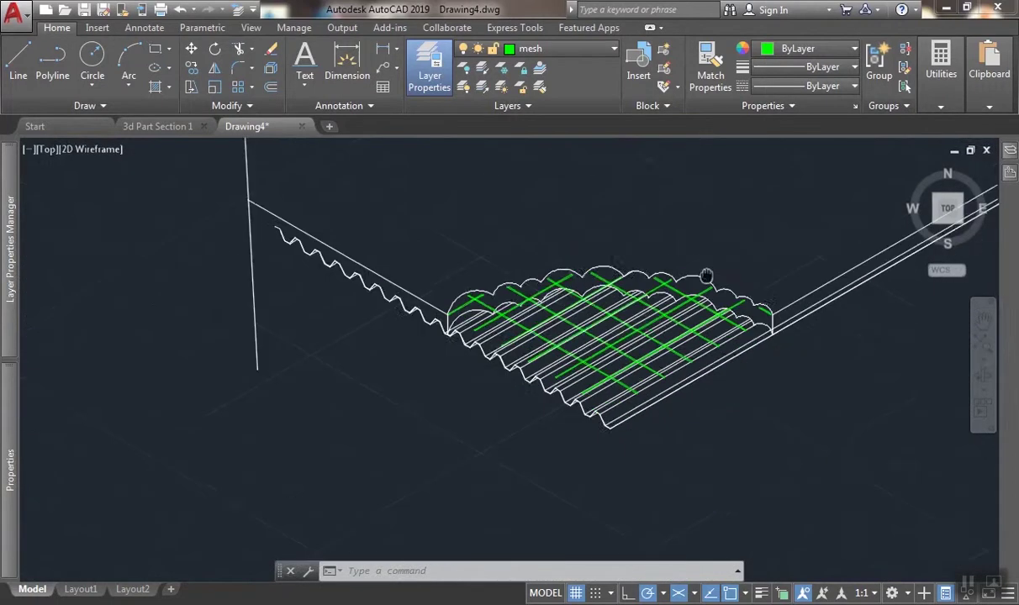
scroll(650, 322, "up", 5)
scroll(651, 322, "down", 1)
middle_click_drag(650, 322, 461, 402)
scroll(495, 333, "down", 1)
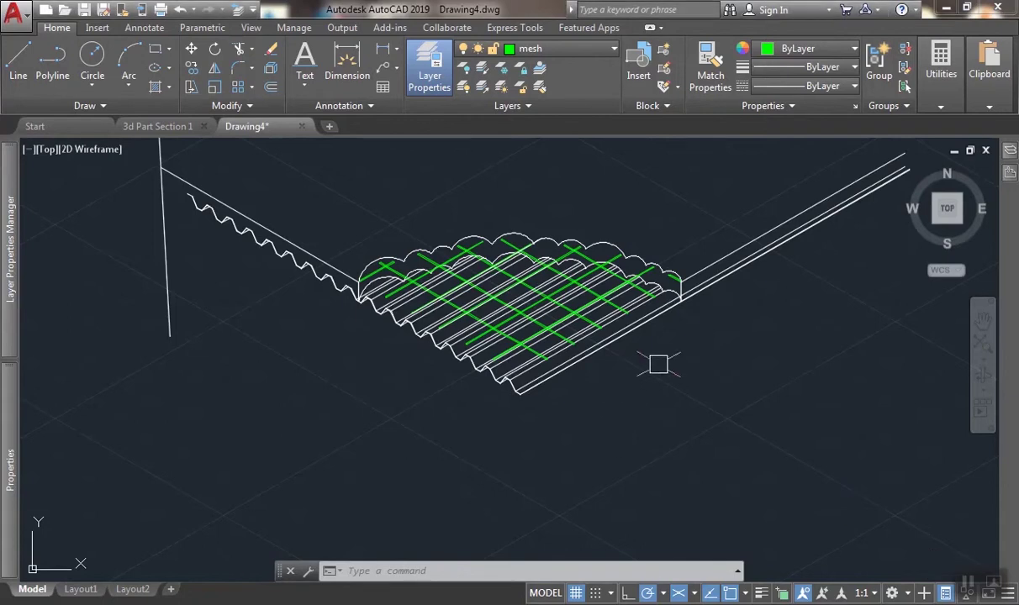
middle_click_drag(630, 244, 493, 281)
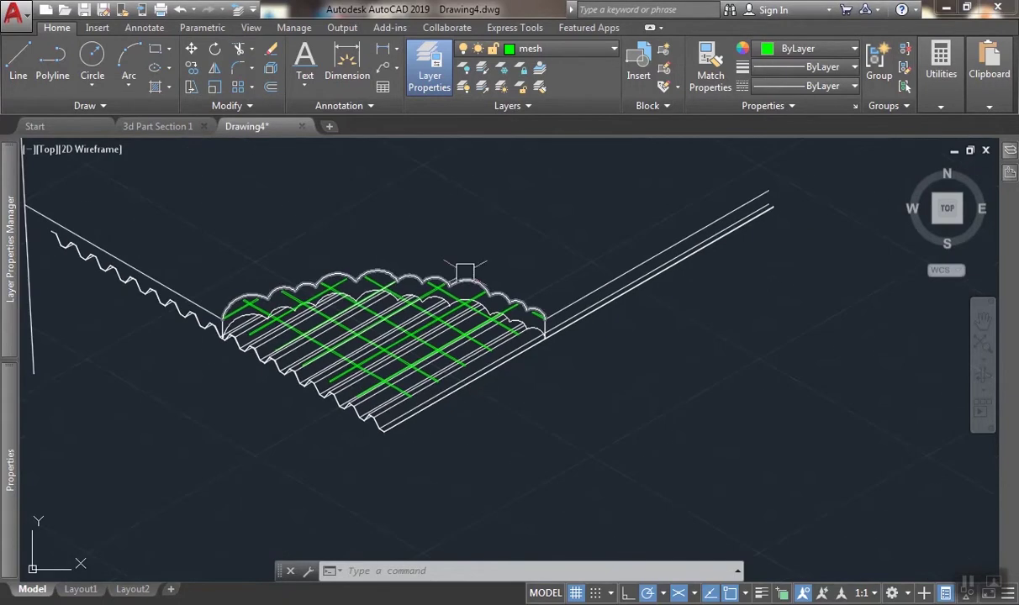
Draw a line 203.6 long at 30° in the empty area below the slab's front corner.
scroll(403, 325, "up", 5)
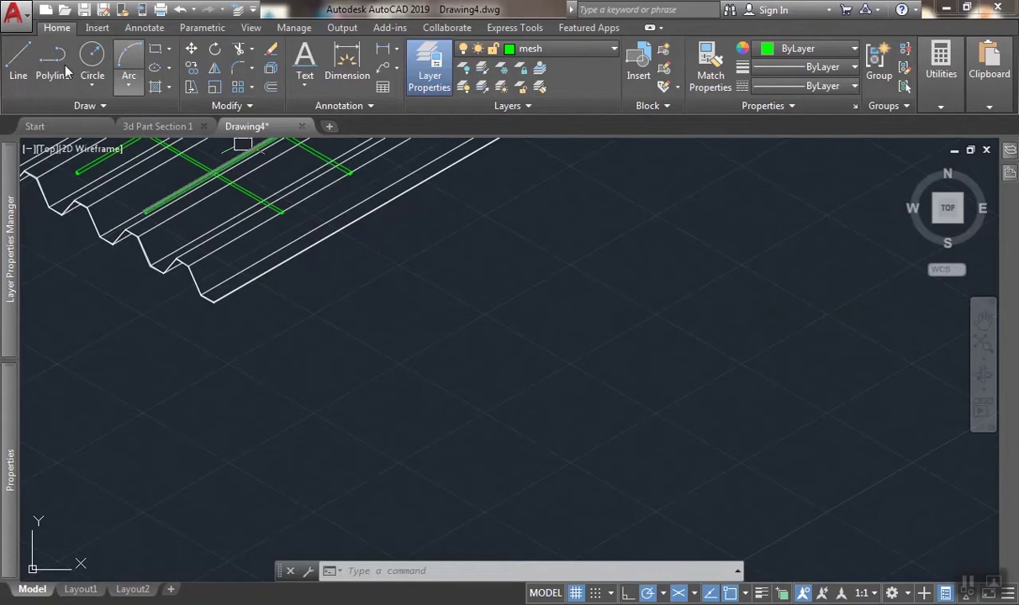
left_click(17, 66)
left_click(303, 371)
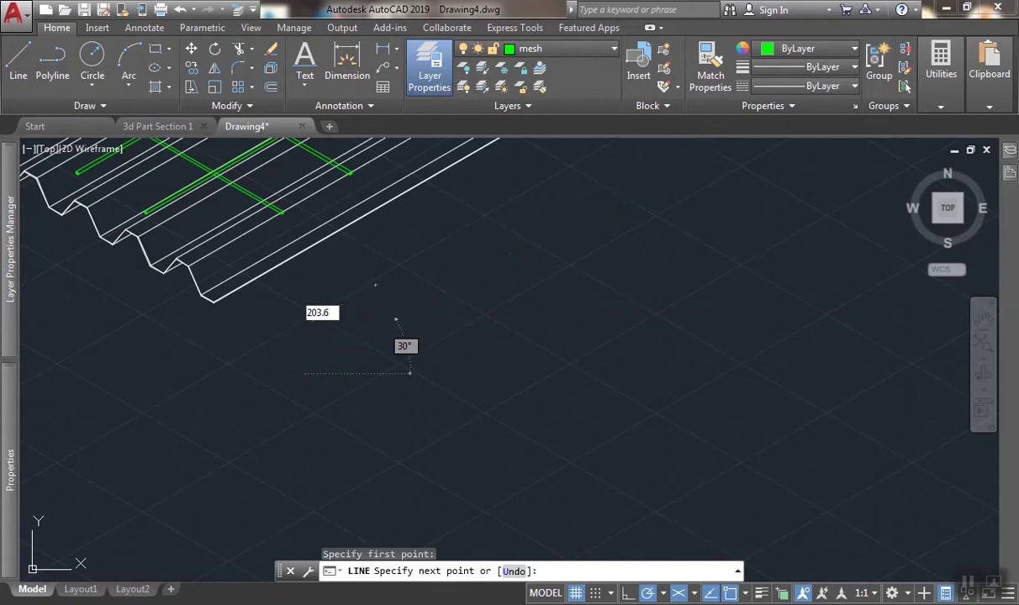
key("Return")
key("Return")
Copy the new 30° line 203.2 straight down to form the opposite flange line.
type("co")
key("Return")
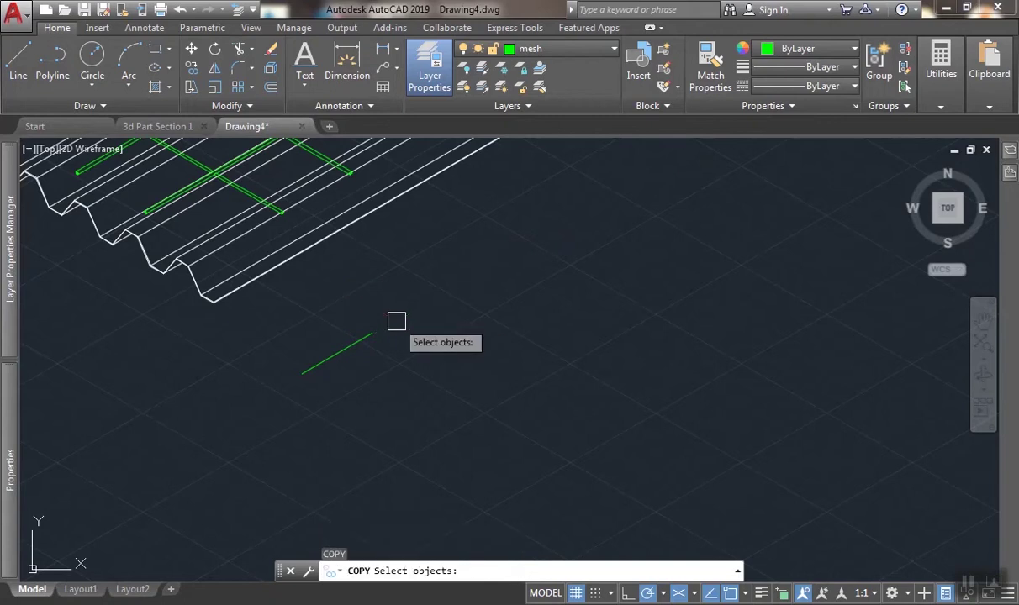
left_click(341, 346)
key("Return")
scroll(353, 353, "up", 4)
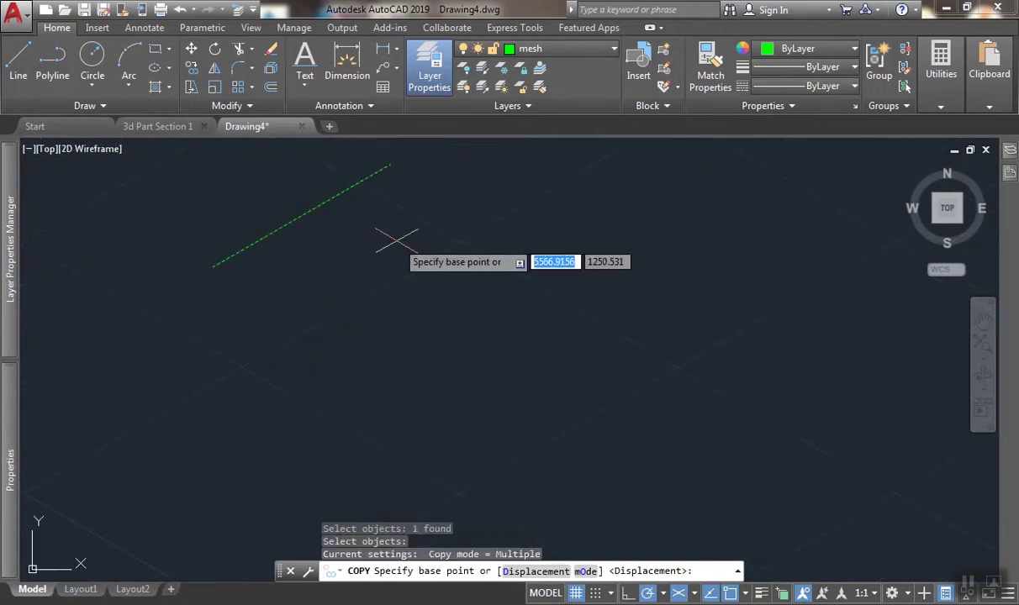
left_click(397, 242)
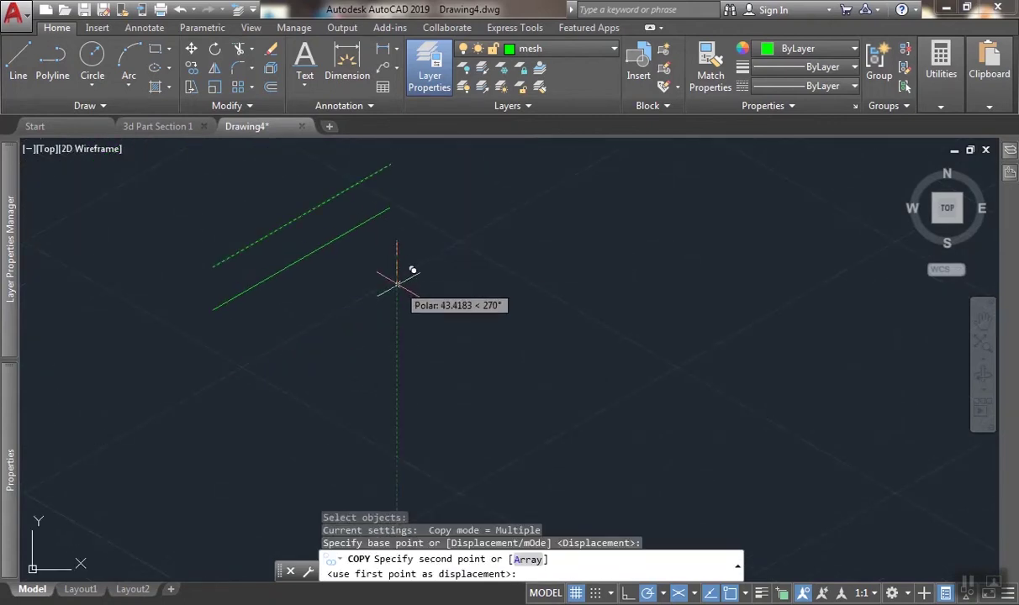
type("203.2")
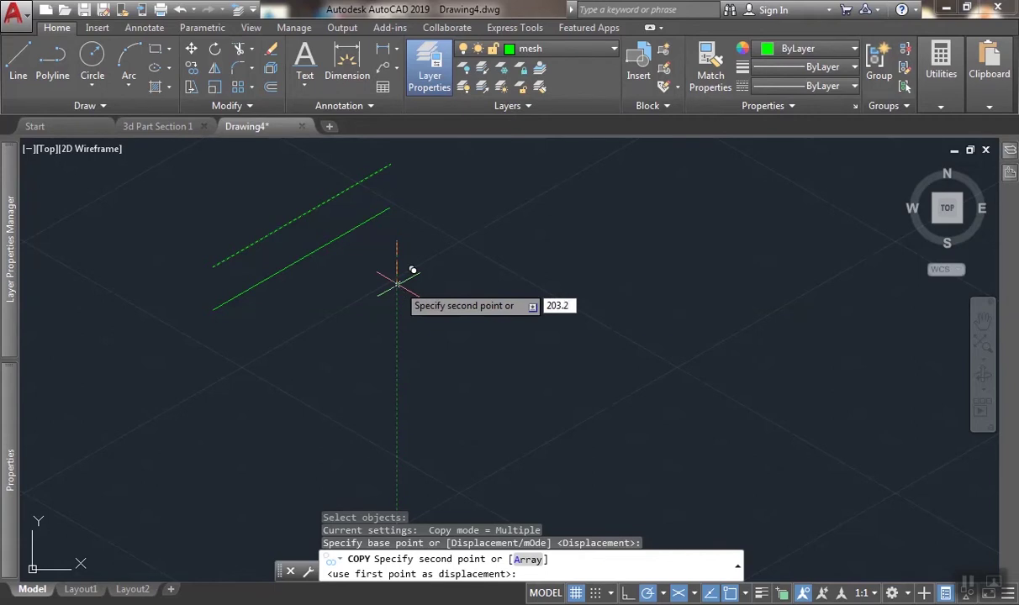
key("Return")
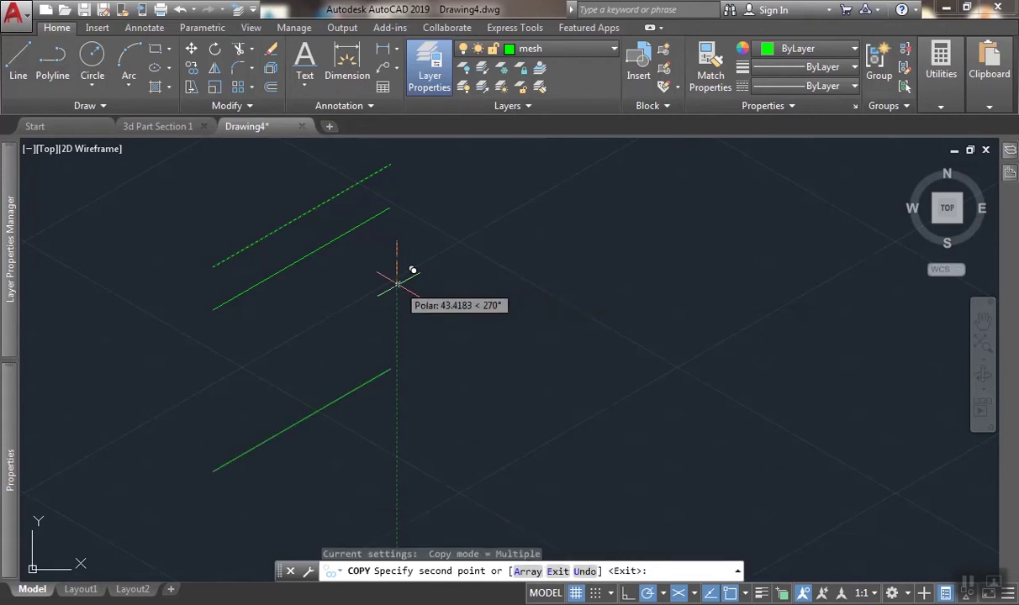
type("o")
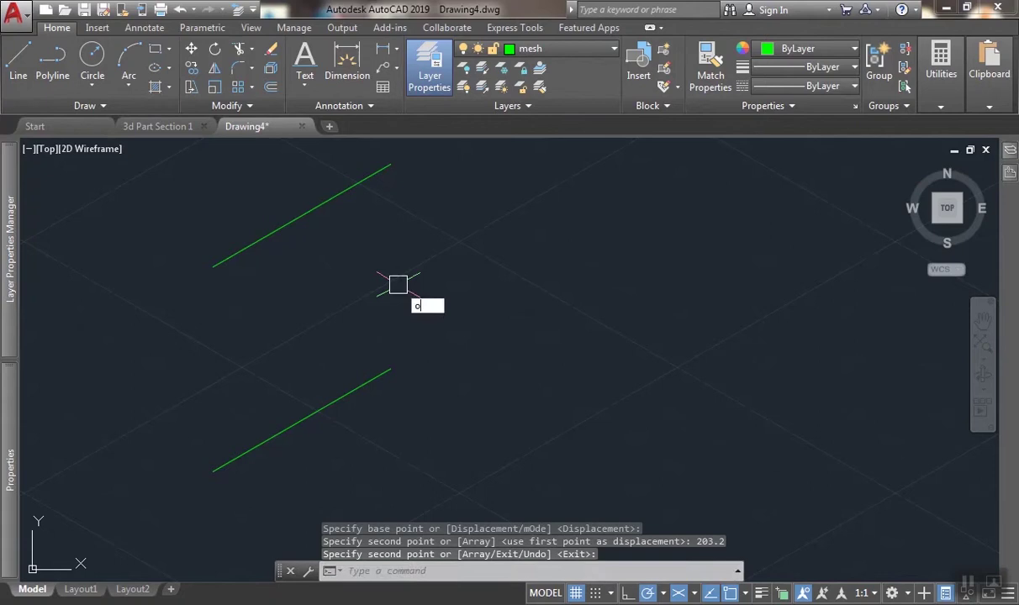
key("Return")
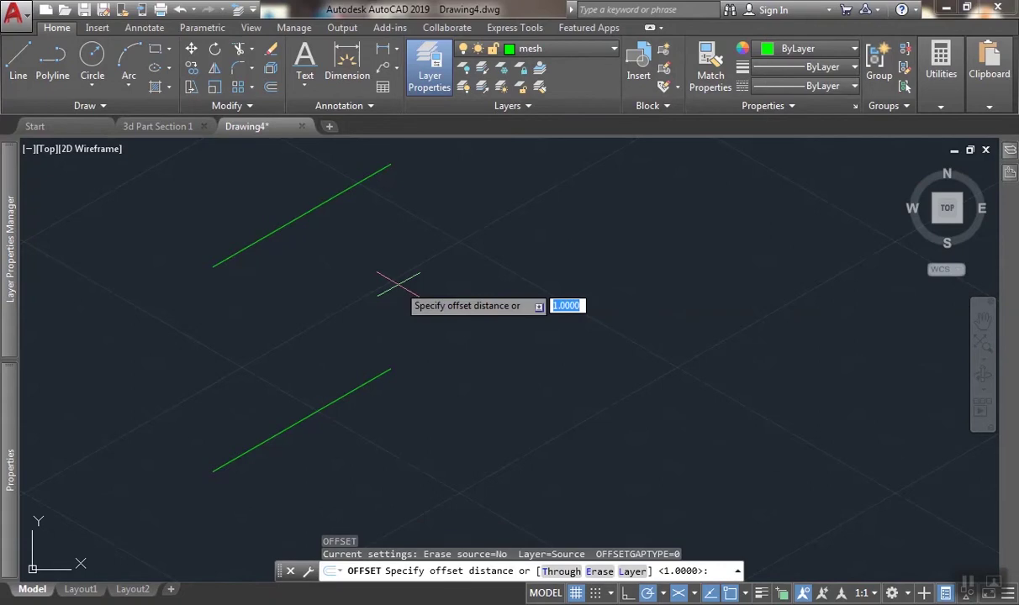
type("11")
key("Return")
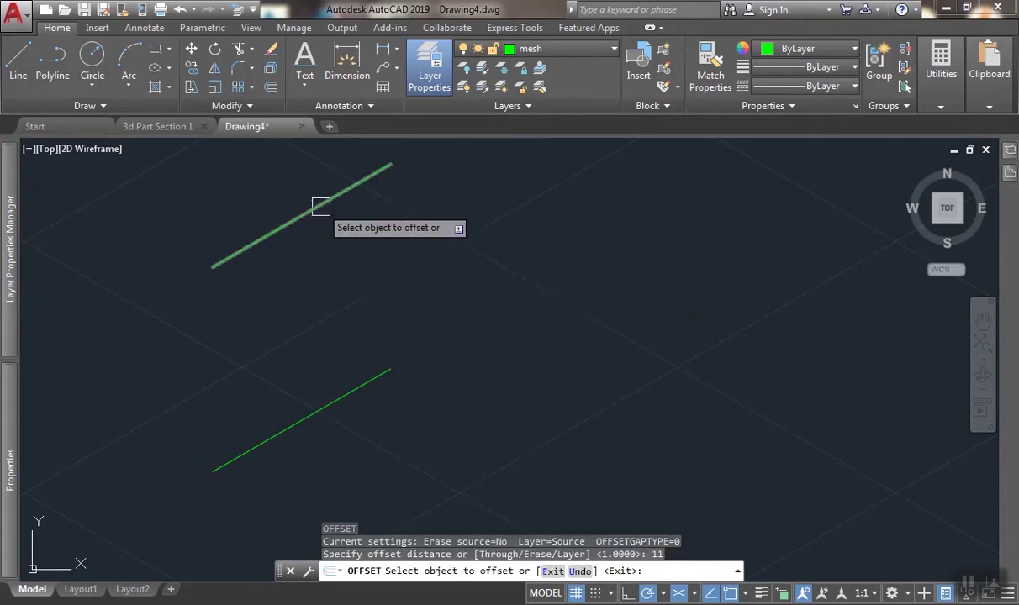
left_click(321, 205)
key("Escape")
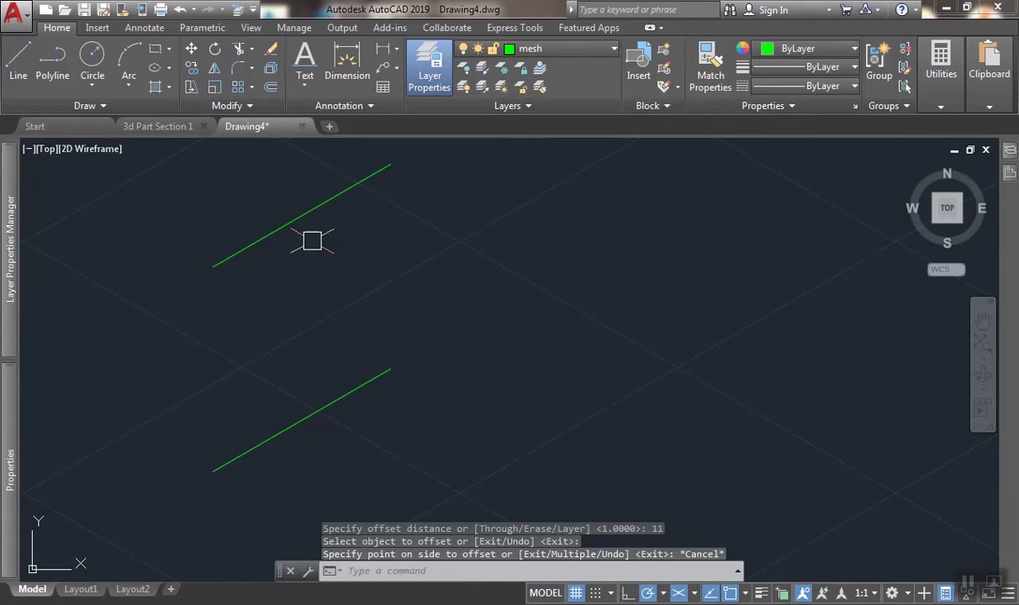
Copy the upper flange line 11 straight down to give the top flange its thickness.
type("co")
key("Return")
left_click(298, 223)
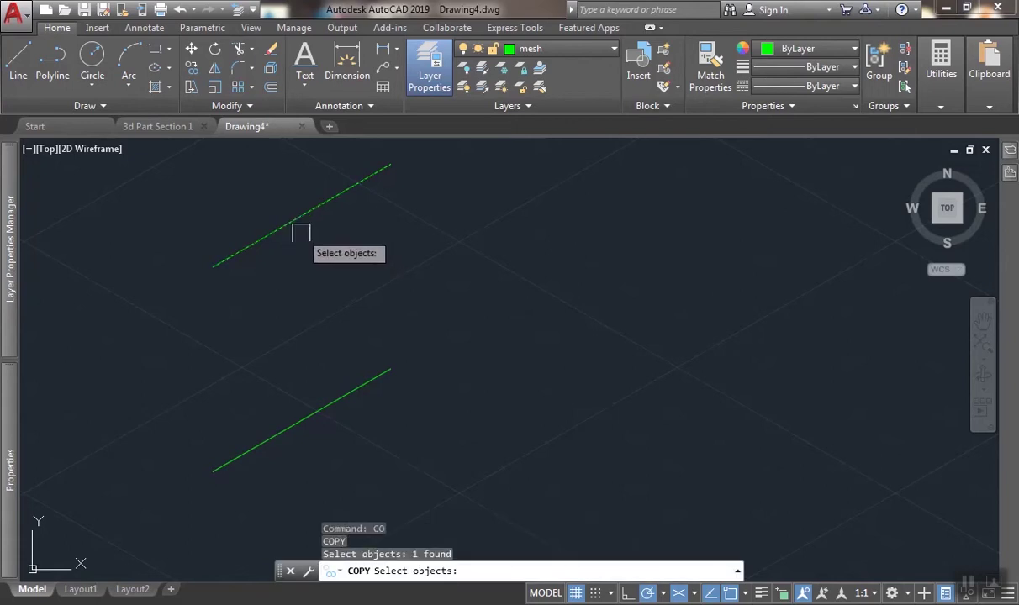
key("Return")
left_click(311, 240)
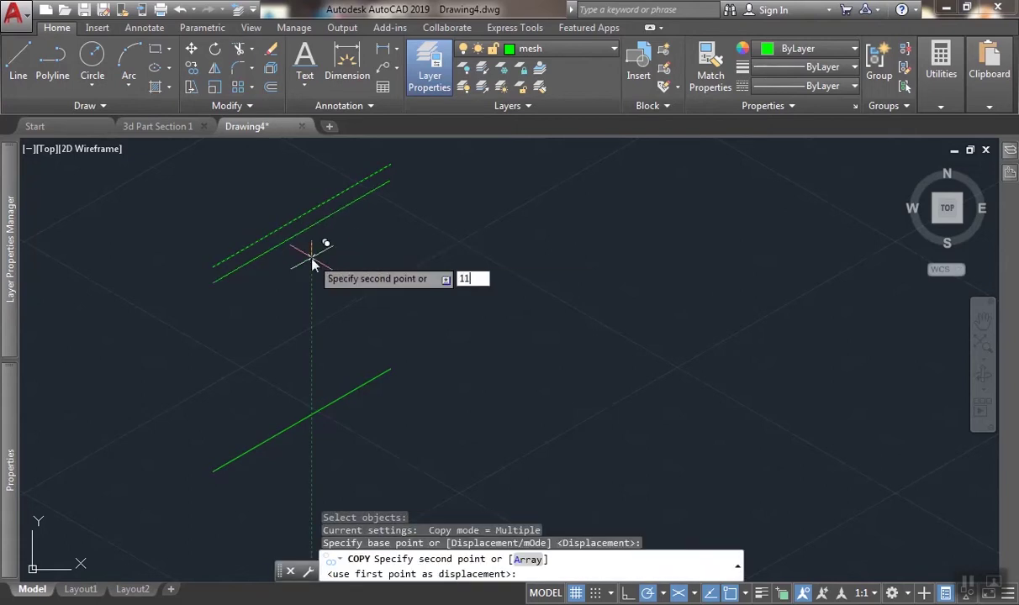
type("11")
key("Return")
key("Return")
Copy the lowest flange line upward by the top flange's thickness, using the ends of the top flange lines as reference points.
key("Return")
left_click(344, 390)
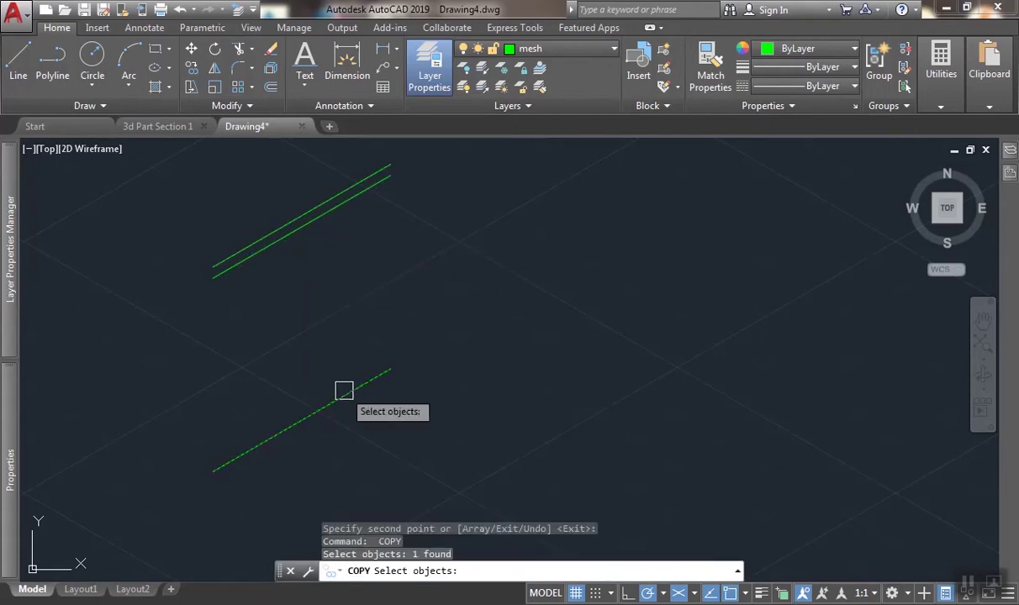
key("Return")
scroll(210, 269, "up", 2)
left_click(218, 267)
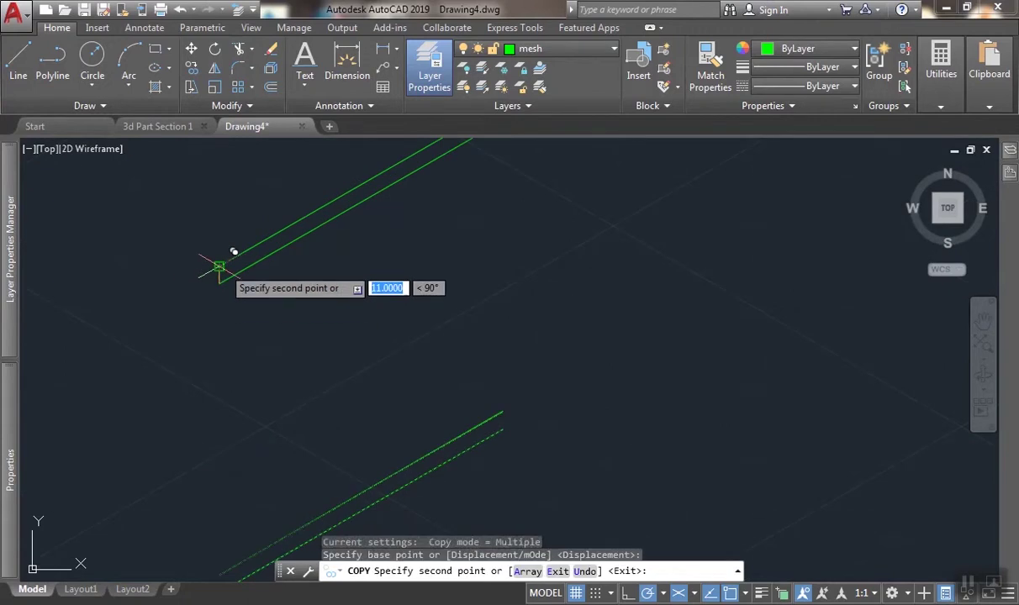
key("Return")
scroll(328, 282, "down", 2)
Draw a vertical line about 258 long from the midpoint of the uppermost flange line down past the bottom flange.
left_click(18, 59)
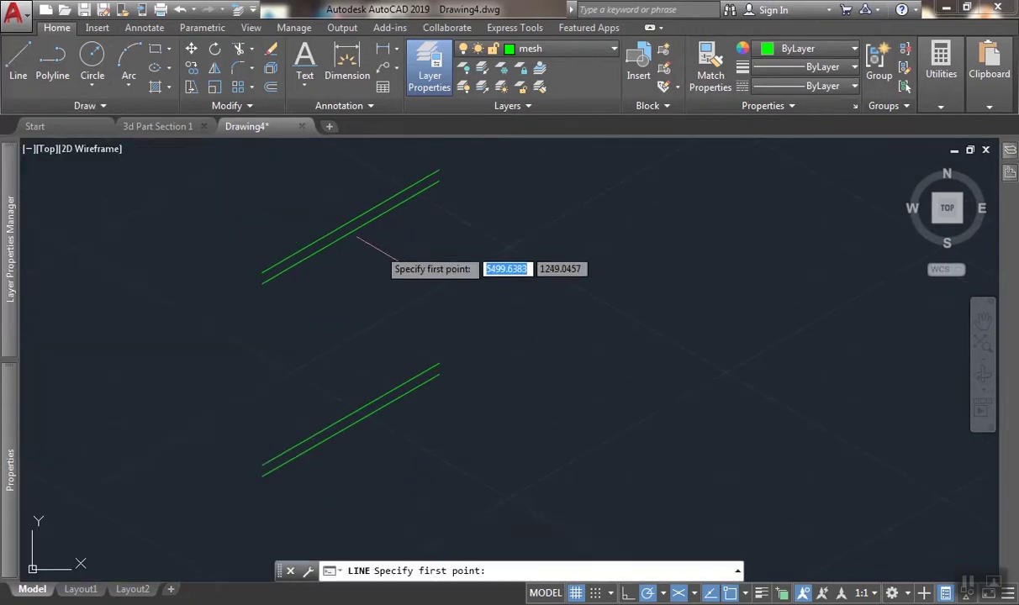
scroll(376, 248, "down", 2)
left_click(322, 233)
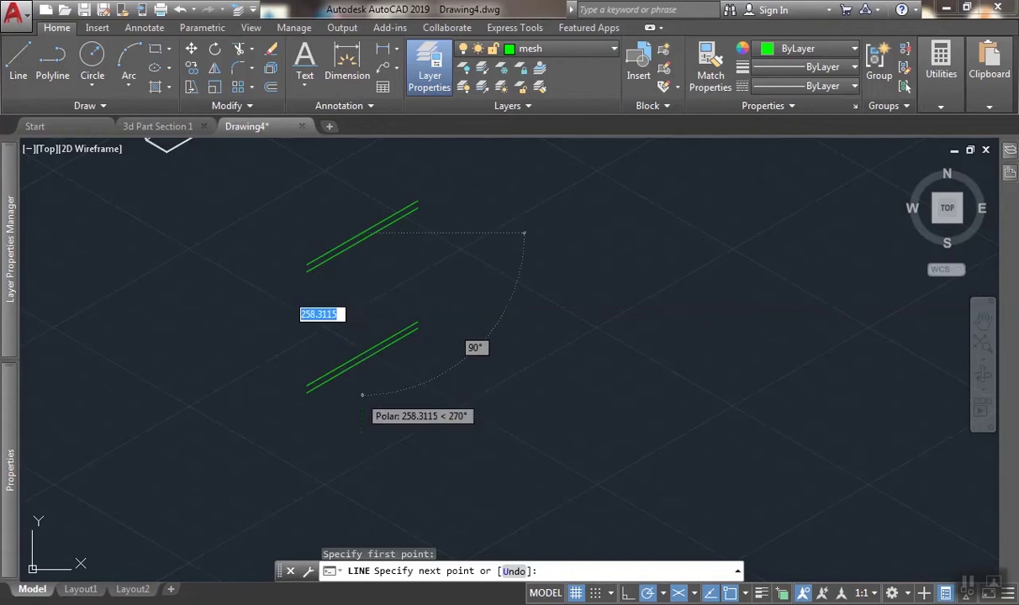
left_click(363, 394)
key("Return")
Trim the part of the vertical web line that extends below the bottom flange's lowest line.
type("tr")
key("Return")
key("Return")
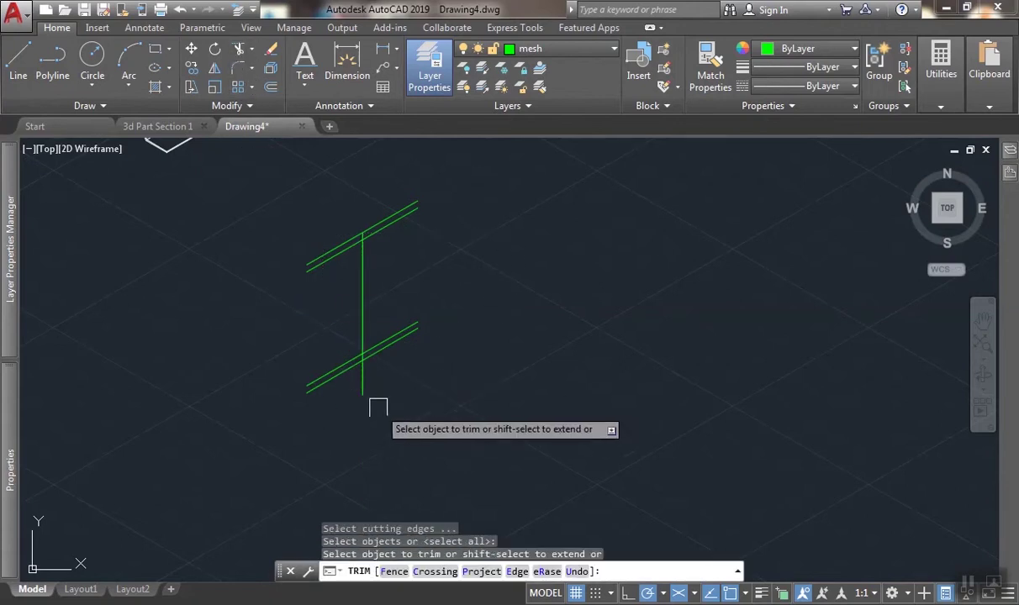
left_click(364, 384)
key("Return")
Copy the vertical web line 3.6 up along the 30° flange direction.
scroll(367, 327, "up", 2)
left_click(380, 303)
left_click(300, 321)
type("c")
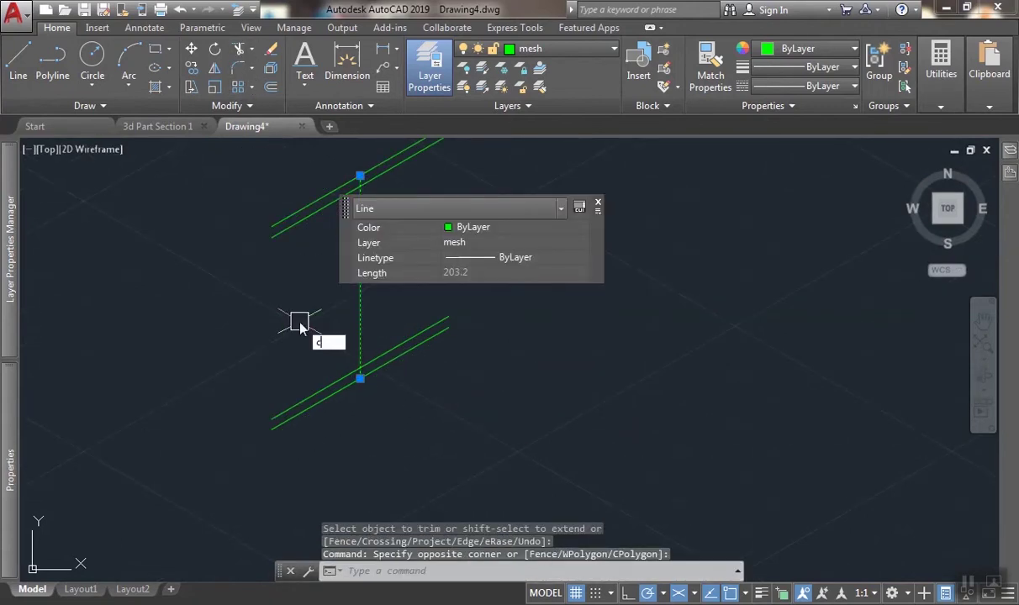
type("o")
key("Return")
scroll(311, 370, "up", 2)
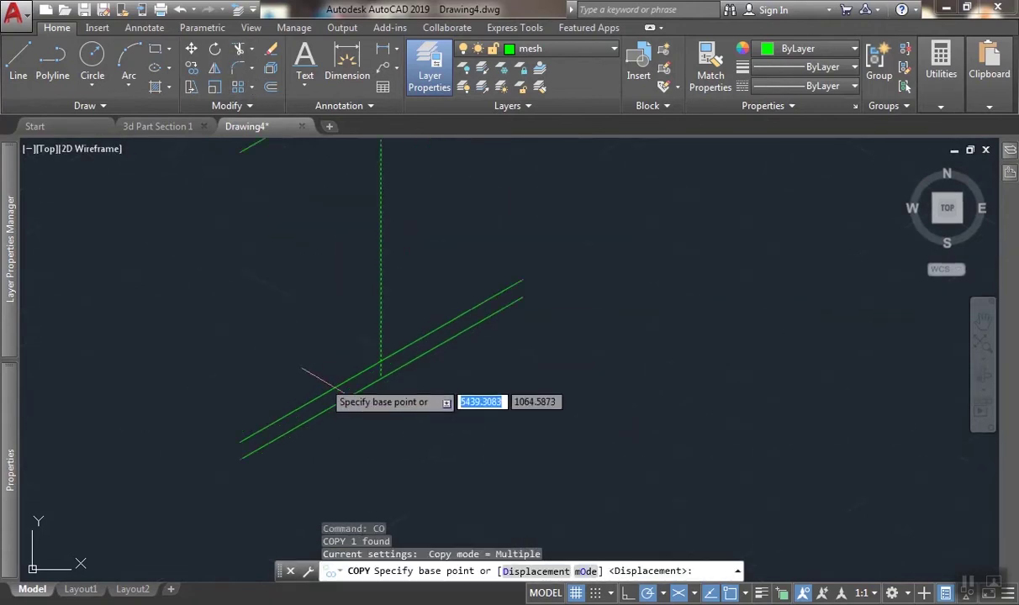
left_click(281, 417)
type("3")
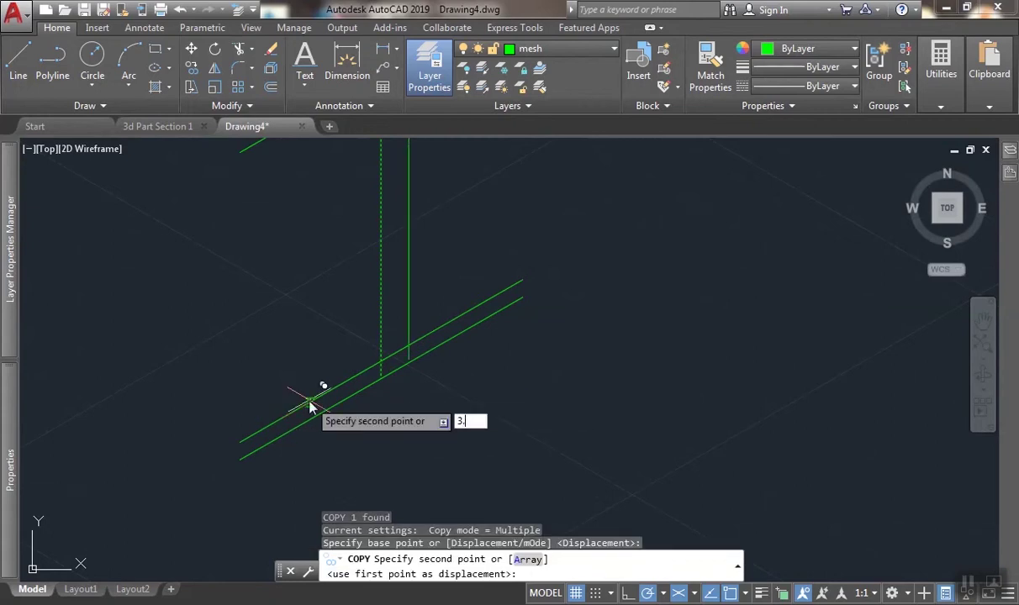
type(".6")
key("Return")
key("Return")
Copy the centre web line by the same spacing to its other side, along the flange direction.
key("Return")
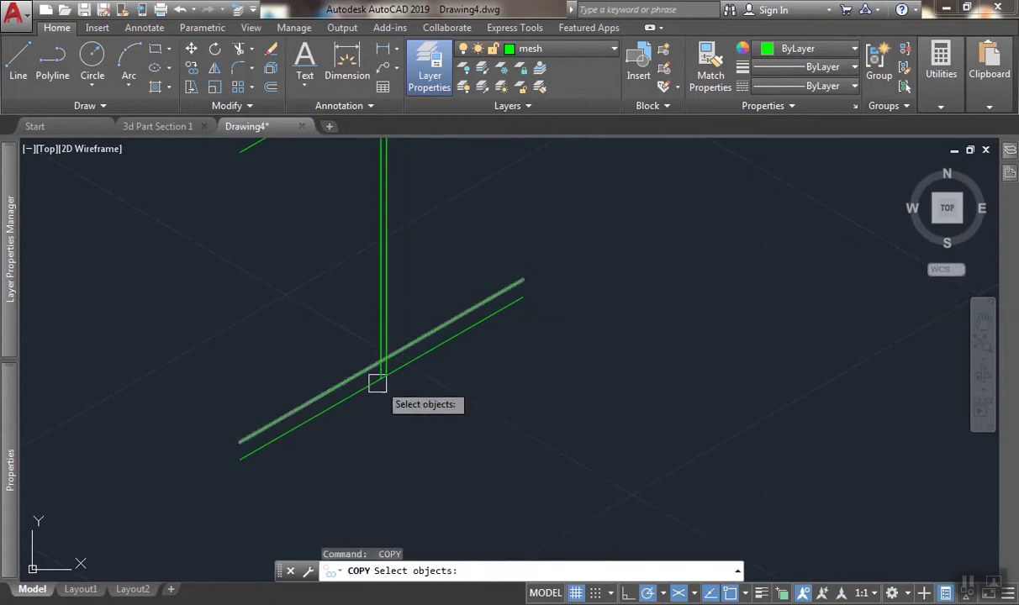
scroll(385, 336, "up", 2)
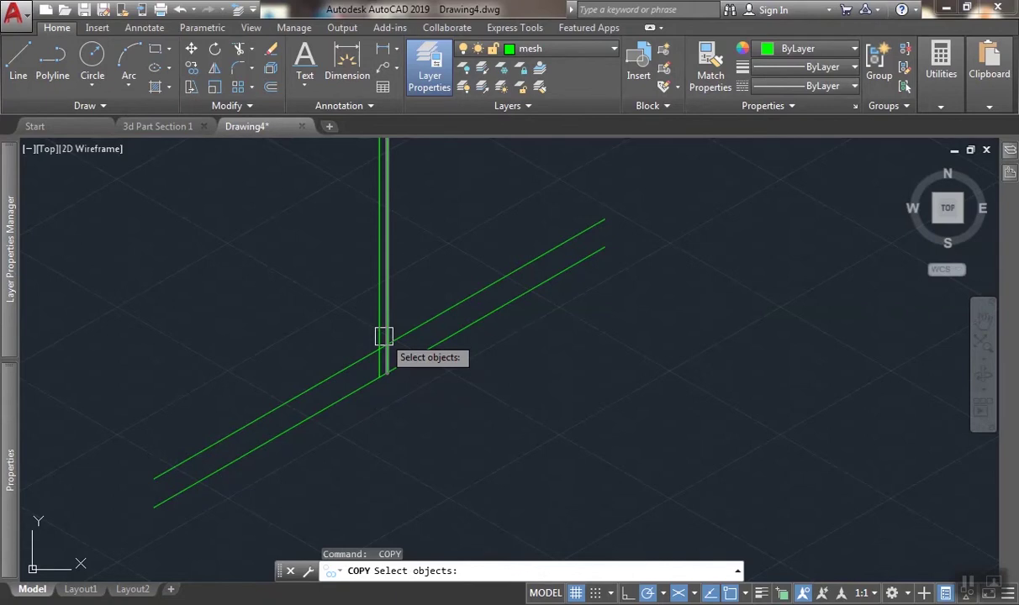
scroll(383, 337, "down", 1)
left_click(374, 320)
key("Return")
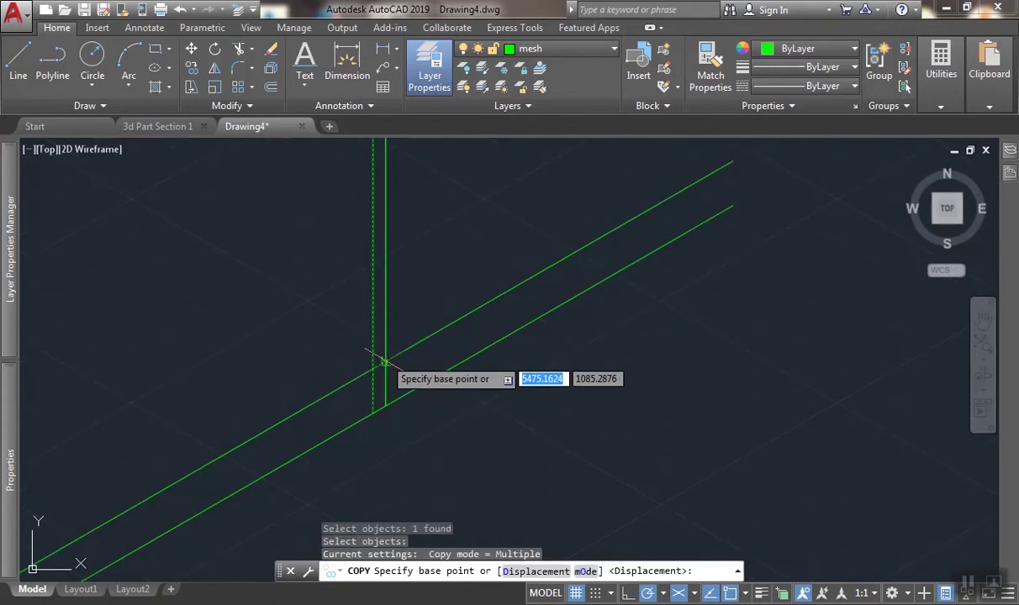
left_click(385, 361)
left_click(372, 369)
key("Return")
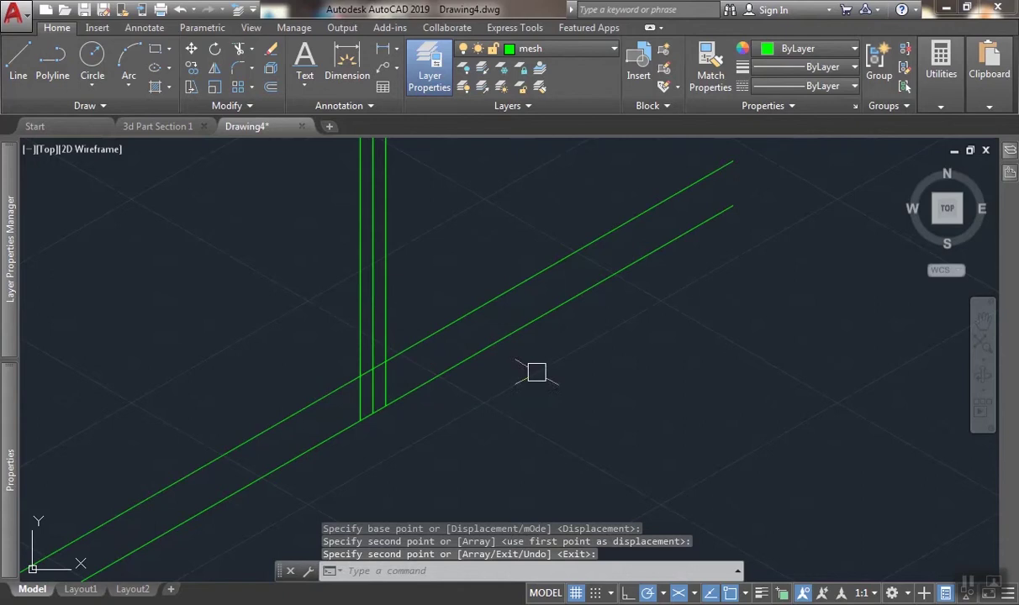
Draw a vertical line about 228 long from the top flange's lower-left end down past the bottom flange's end.
scroll(588, 416, "down", 4)
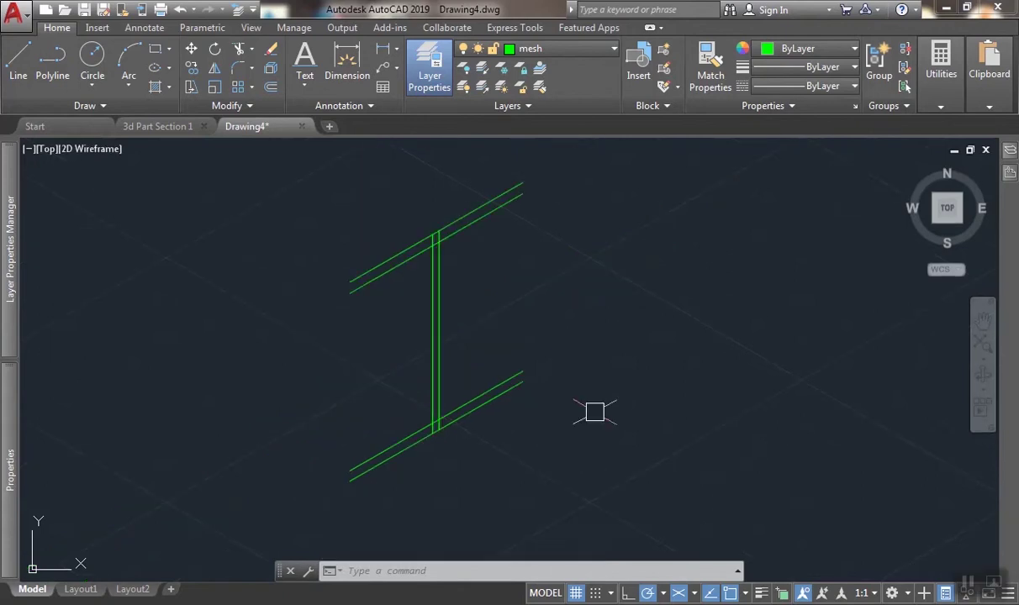
middle_click_drag(420, 307, 431, 285)
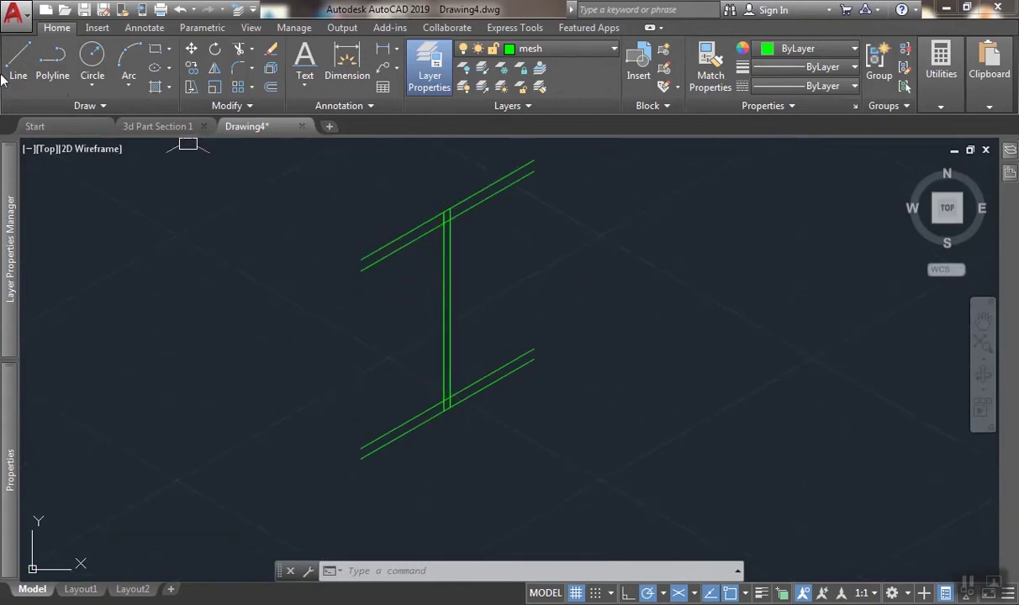
key("l")
key("Return")
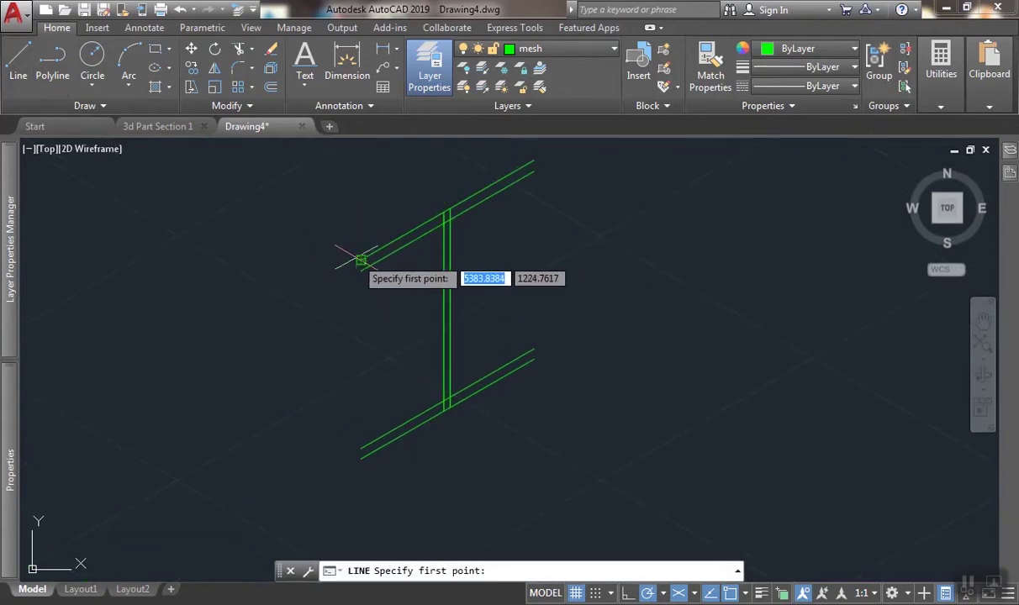
left_click(361, 261)
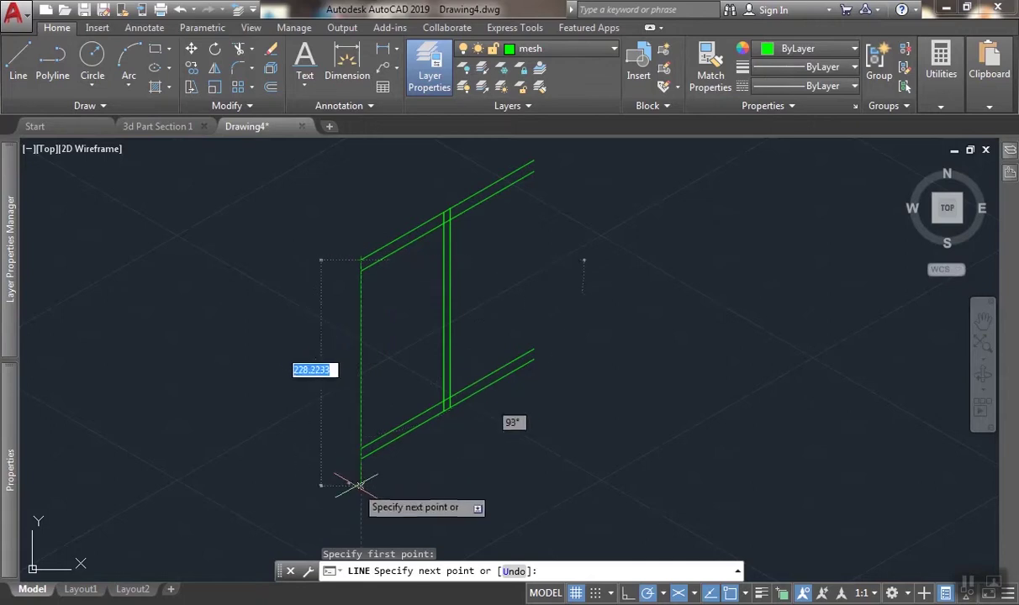
left_click(361, 488)
key("Return")
Draw a vertical line from the top flange's upper-right end down past the bottom flange's right end.
key("Return")
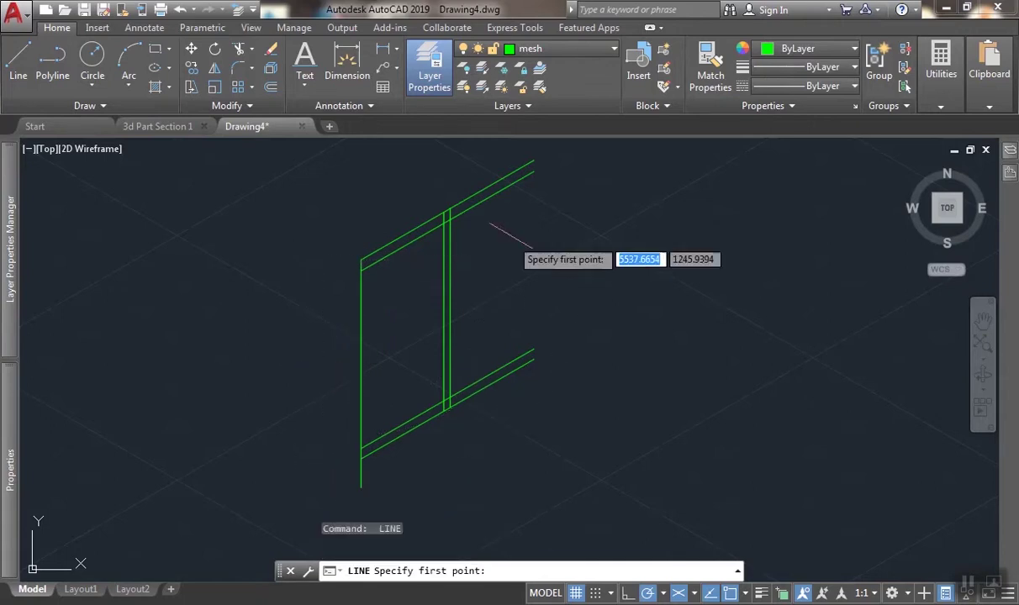
middle_click_drag(509, 201, 481, 216)
left_click(504, 175)
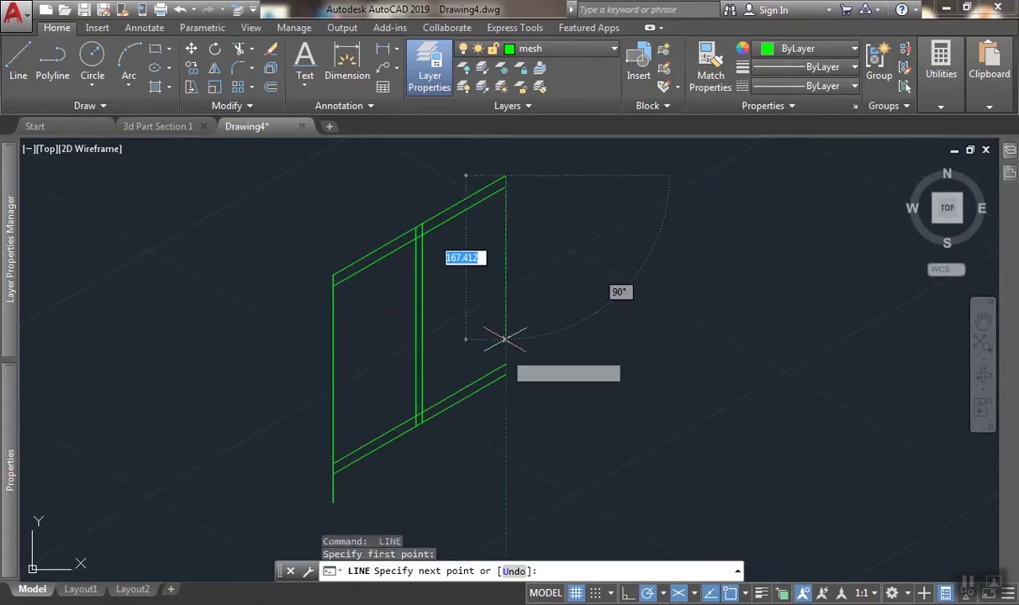
left_click(505, 427)
key("Return")
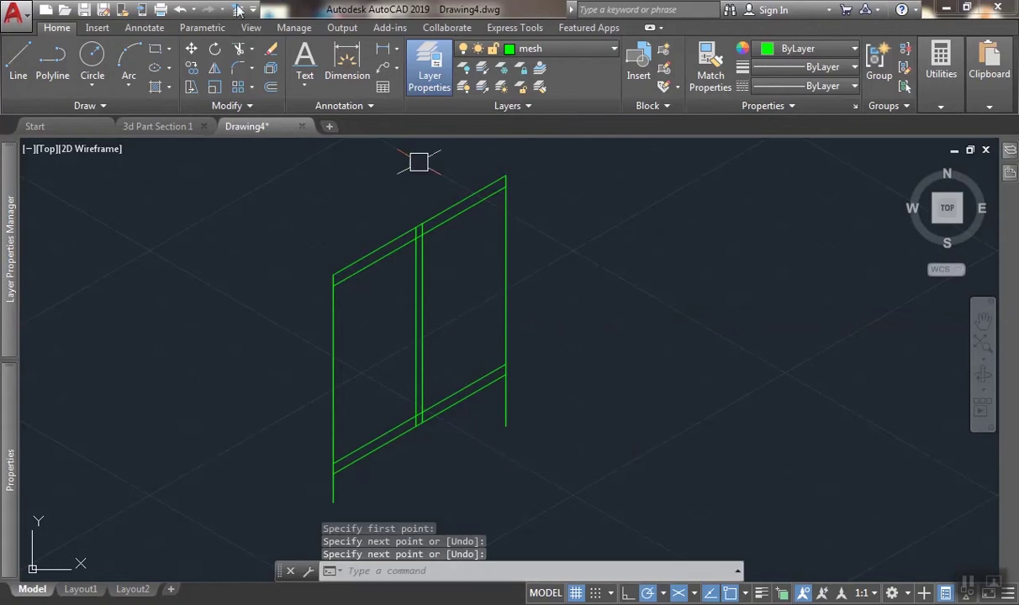
Trim the two vertical end lines between the undersides of the top flange and the top of the bottom flange.
left_click(241, 50)
key("Return")
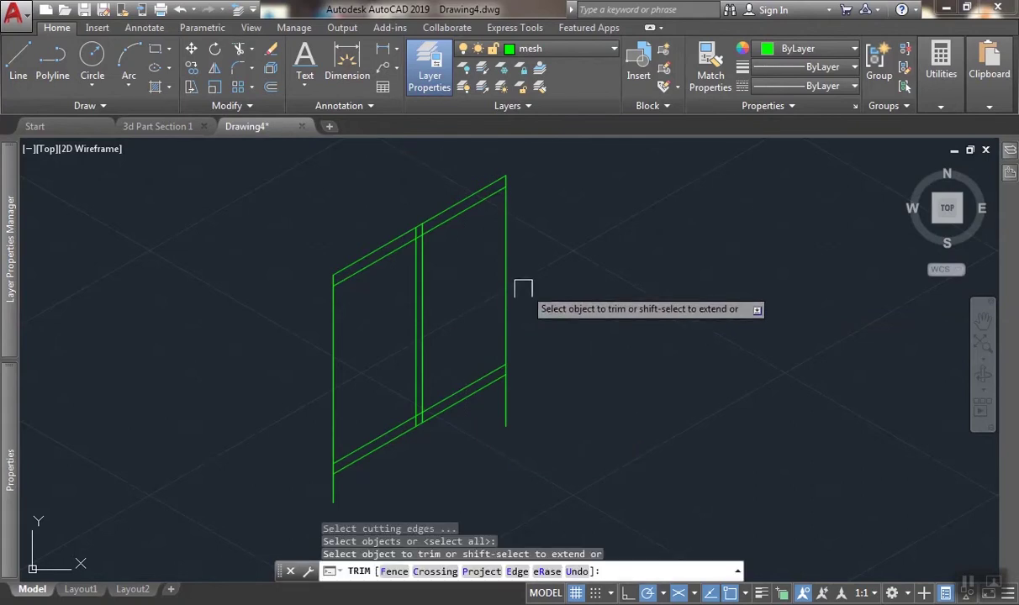
left_click(514, 295)
left_click(469, 311)
left_click(331, 368)
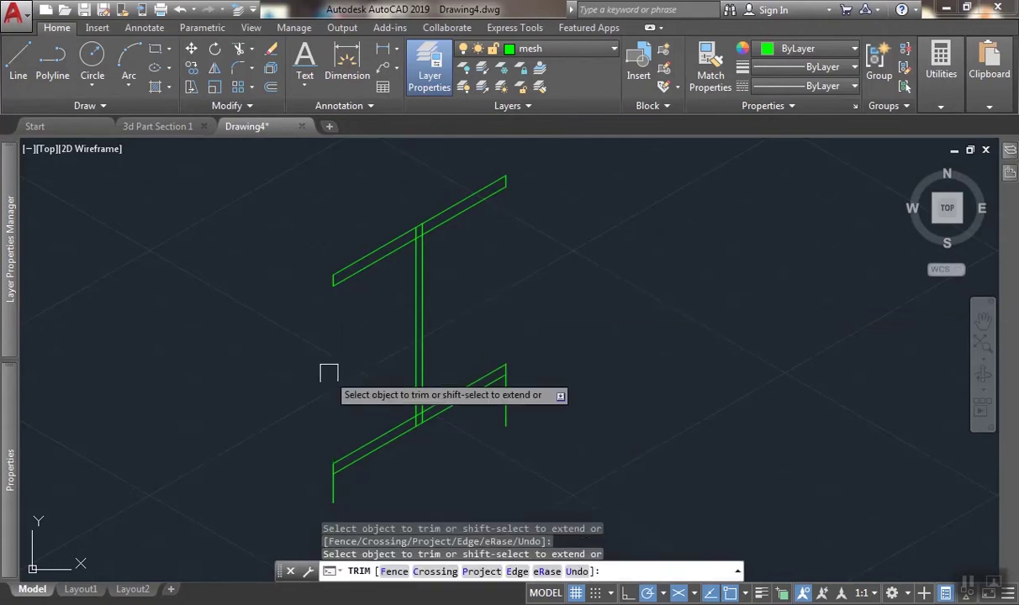
Trim the leftover pieces of both vertical end lines that hang below the bottom flange.
middle_click_drag(328, 368, 312, 303)
left_click(332, 438)
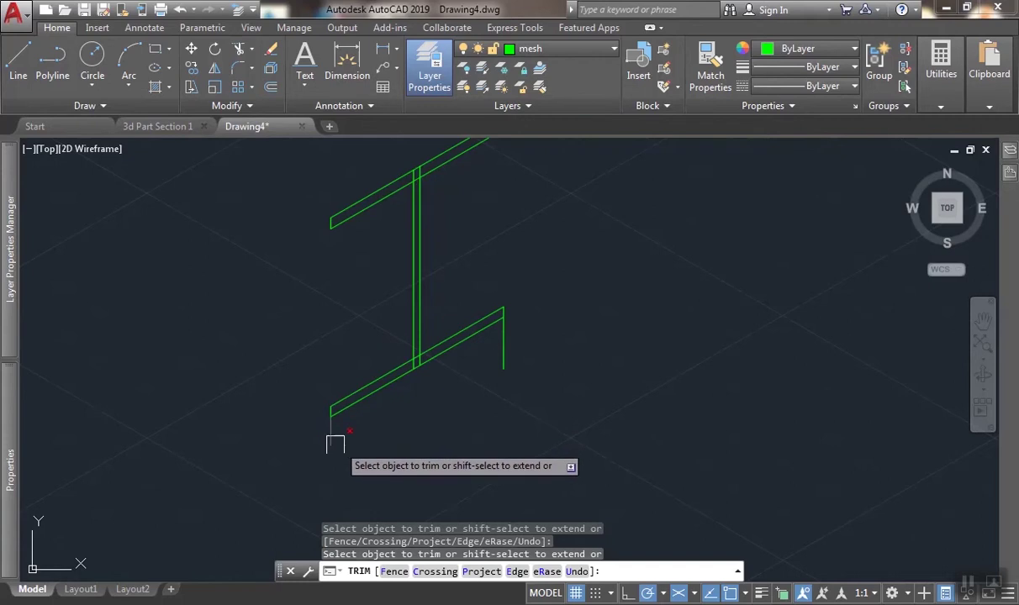
left_click(512, 364)
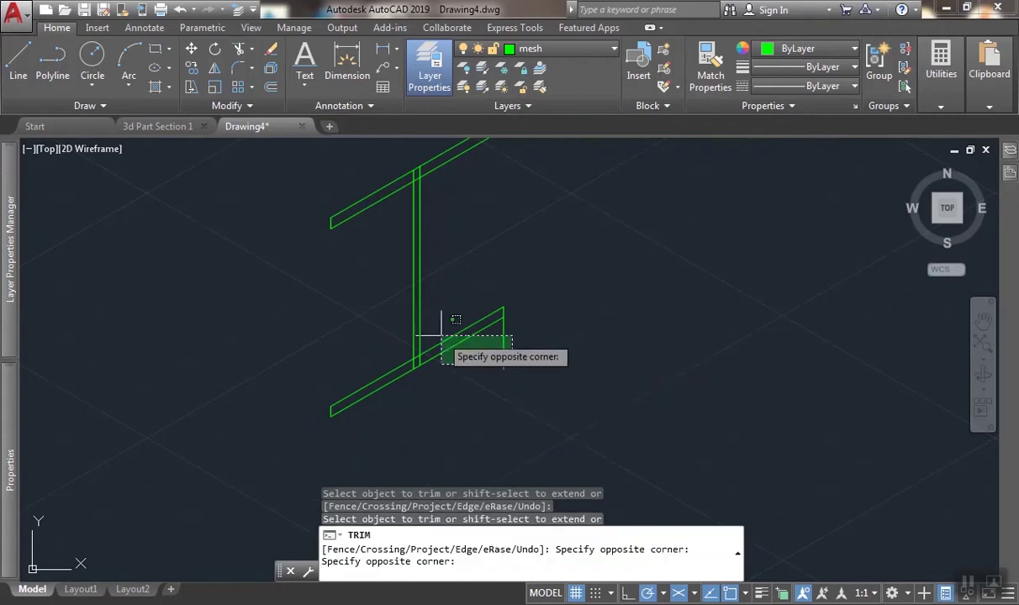
left_click(496, 341)
Trim the web lines inside the bottom flange and the flange's upper line between them.
scroll(416, 339, "up", 8)
left_click(402, 420)
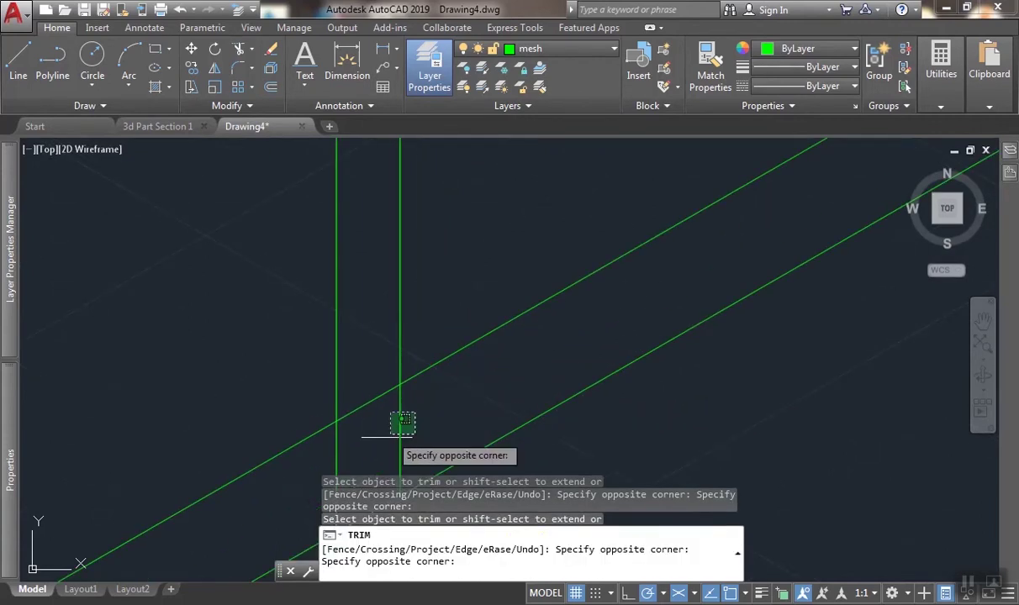
left_click(364, 443)
left_click(371, 409)
left_click(336, 464)
Trim the web lines inside the top flange and the flange's lower line between them.
scroll(360, 419, "down", 10)
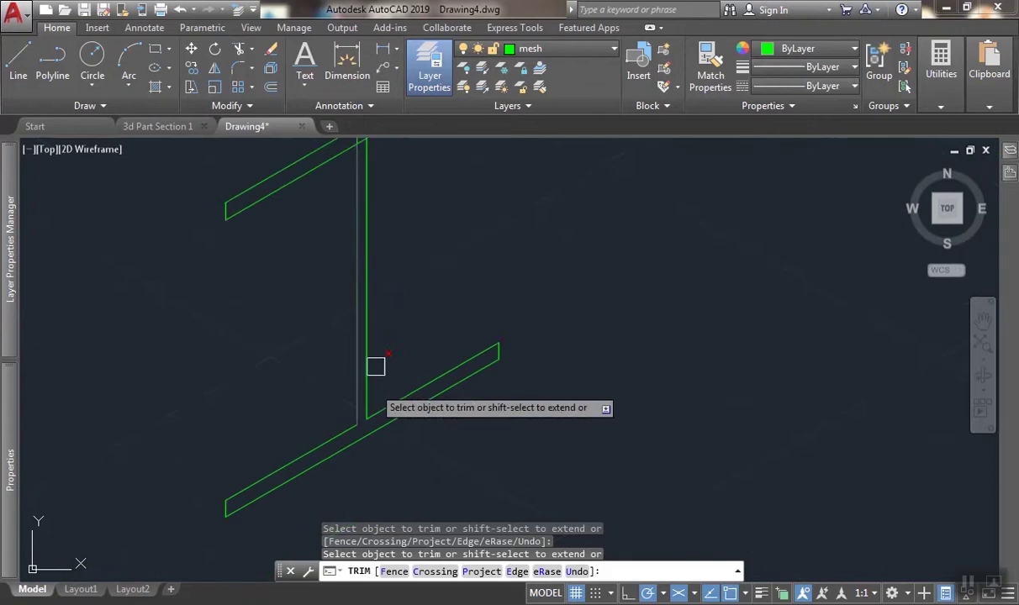
scroll(383, 251, "up", 6)
scroll(385, 266, "up", 2)
left_click(440, 237)
left_click(392, 265)
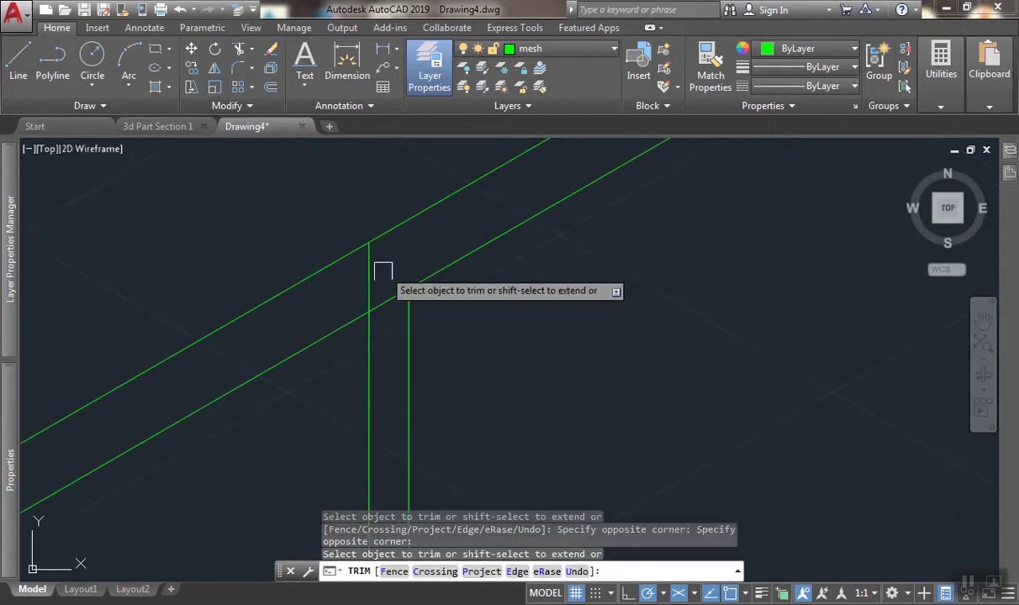
left_click(371, 282)
left_click(387, 300)
key("Return")
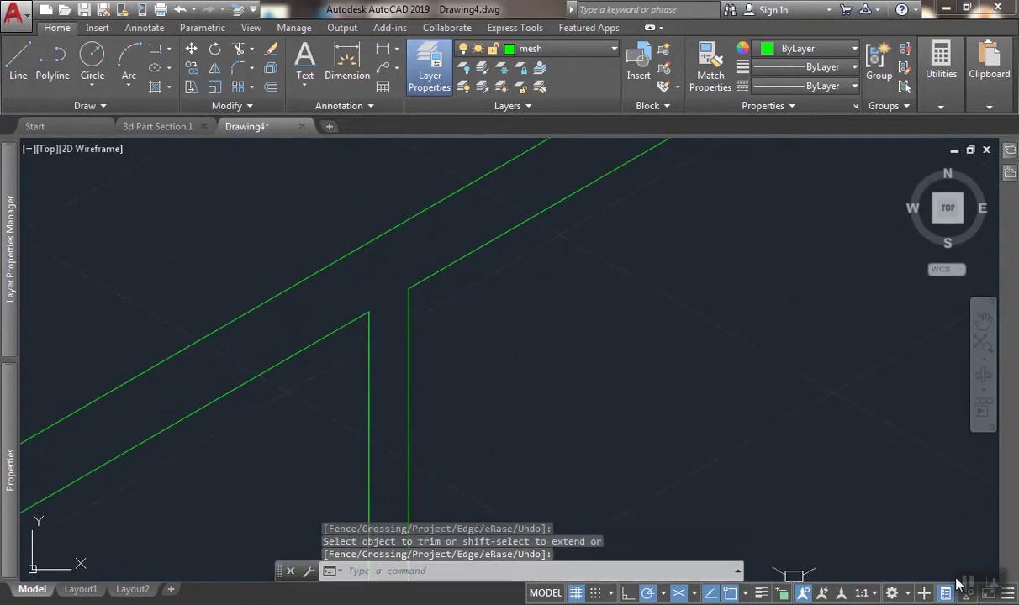
Copy the complete I-beam section to empty space diagonally down and left of the original.
scroll(430, 328, "down", 10)
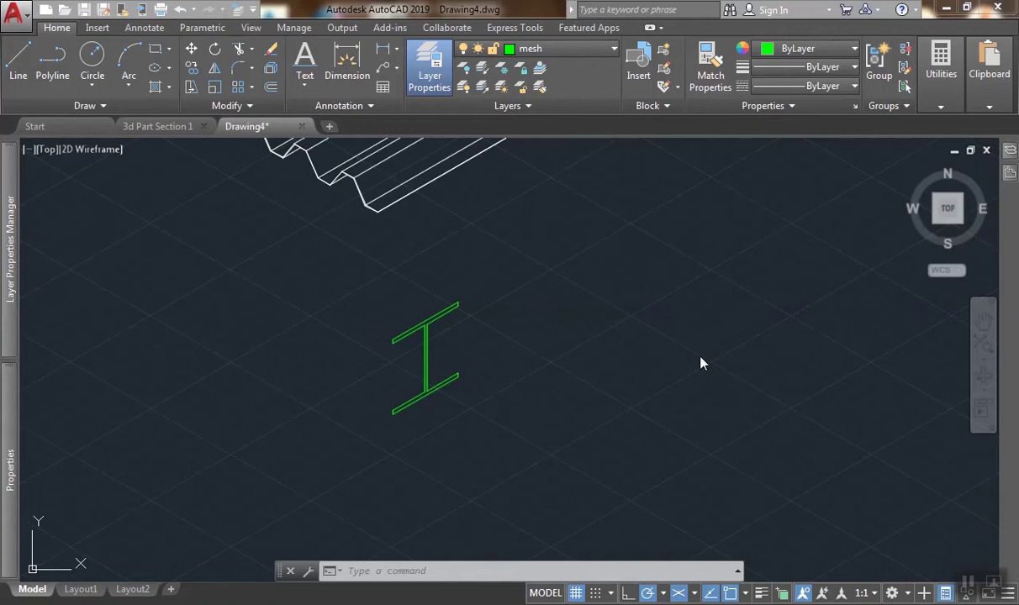
scroll(437, 296, "up", 2)
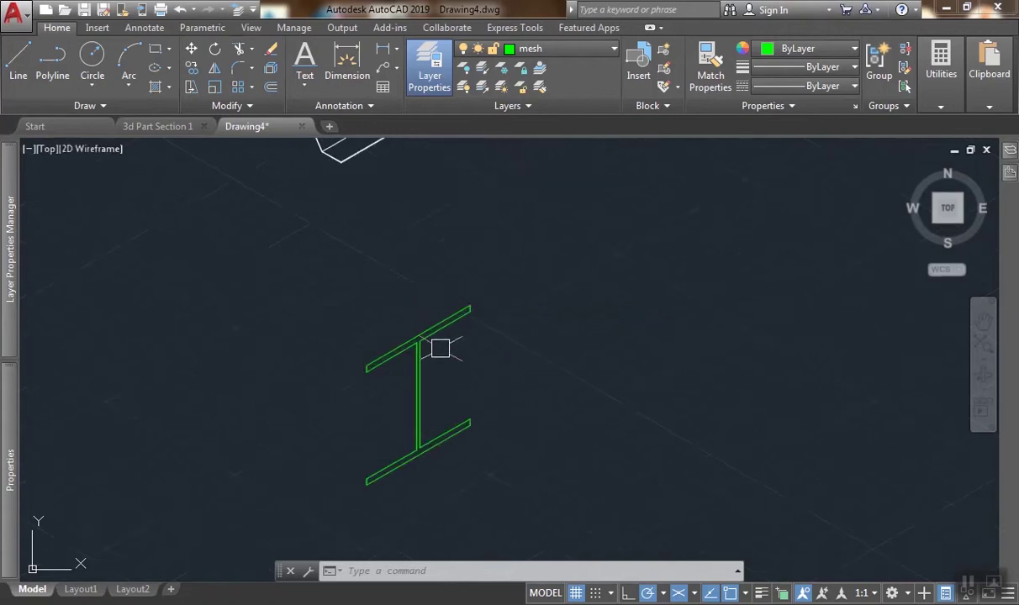
middle_click_drag(440, 348, 444, 259)
left_click(532, 438)
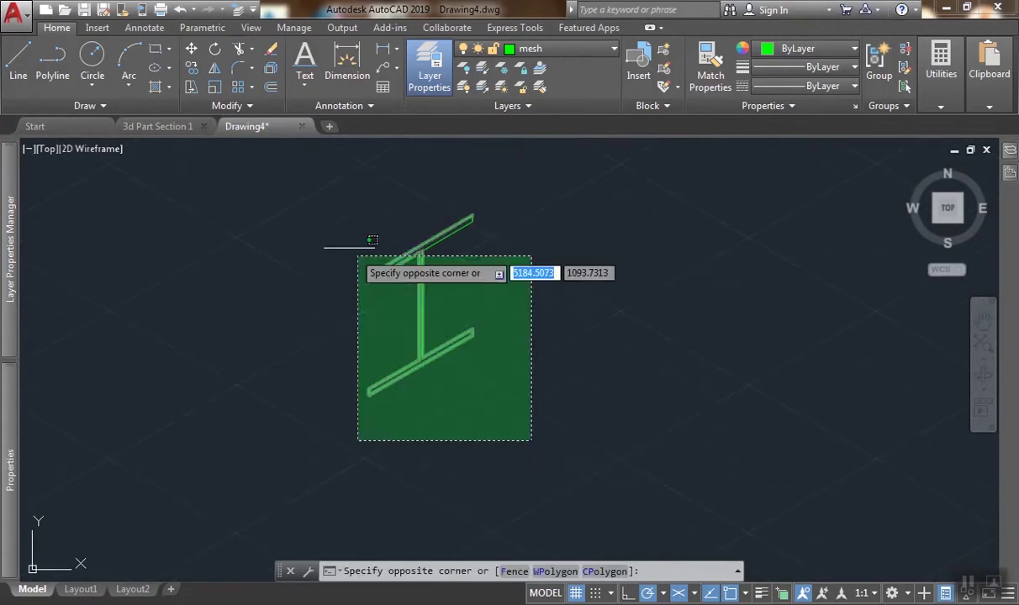
left_click(357, 255)
scroll(437, 375, "down", 3)
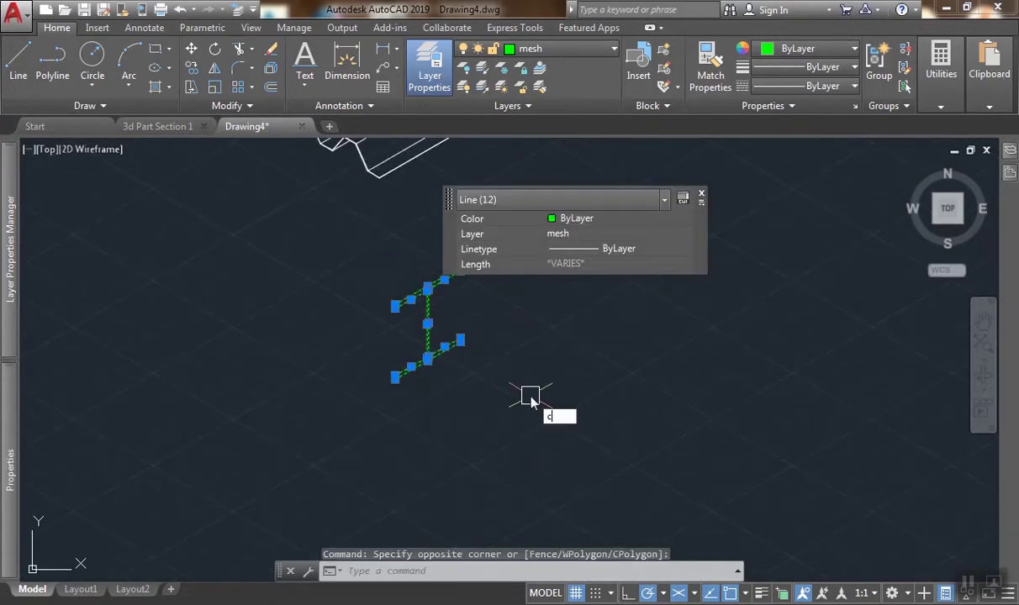
type("o")
key("Return")
scroll(454, 390, "down", 2)
scroll(466, 364, "up", 4)
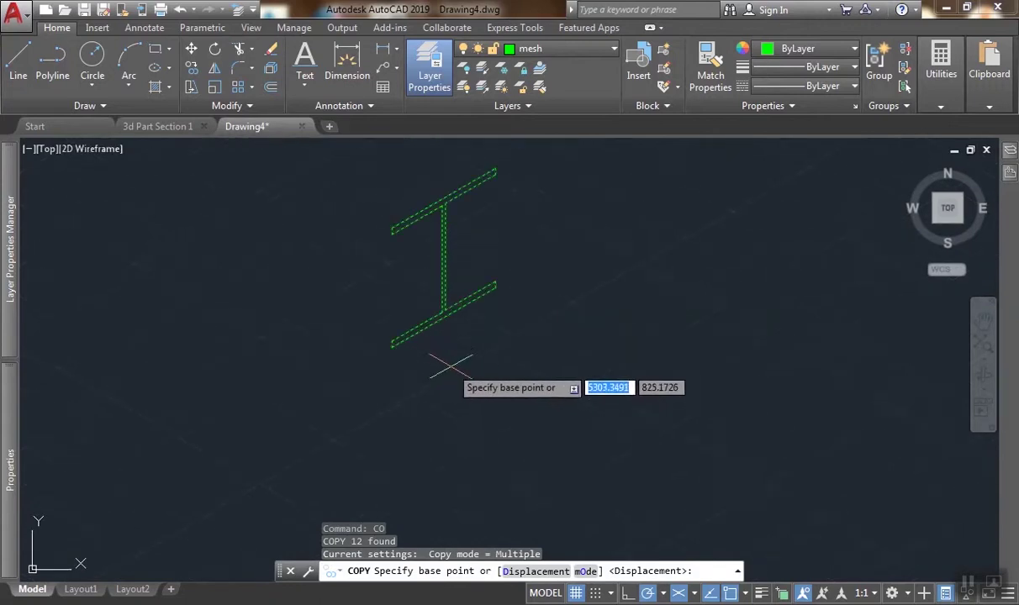
left_click(542, 332)
scroll(454, 420, "down", 2)
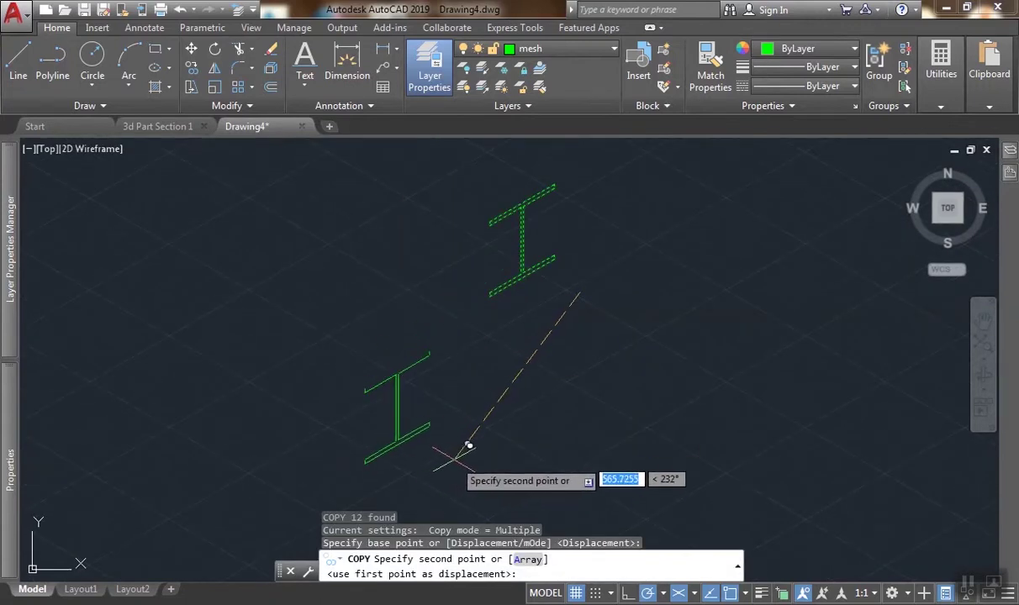
left_click(479, 458)
scroll(442, 429, "up", 4)
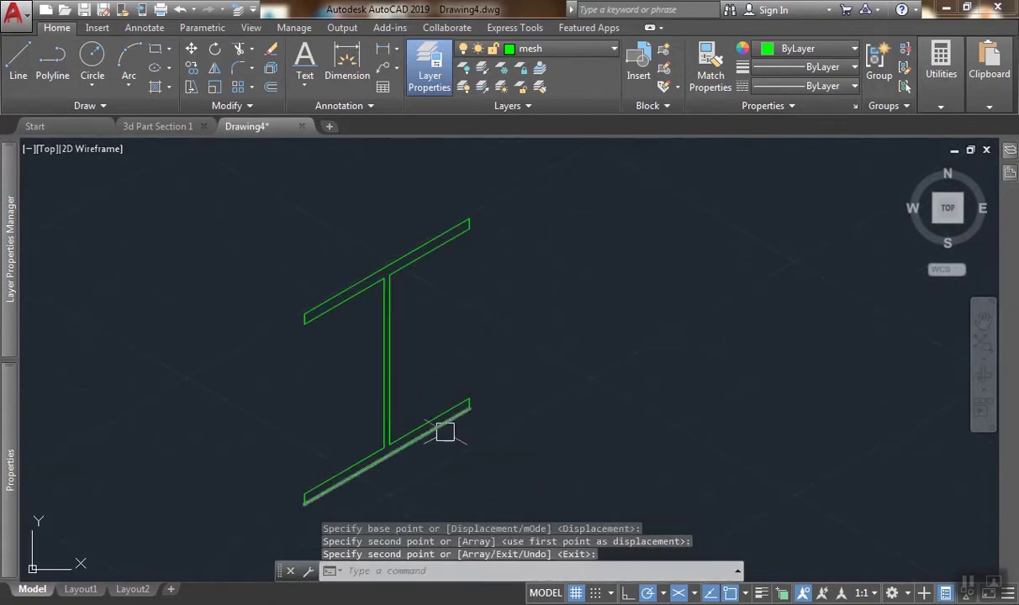
scroll(433, 392, "down", 4)
scroll(519, 306, "down", 2)
scroll(446, 297, "up", 2)
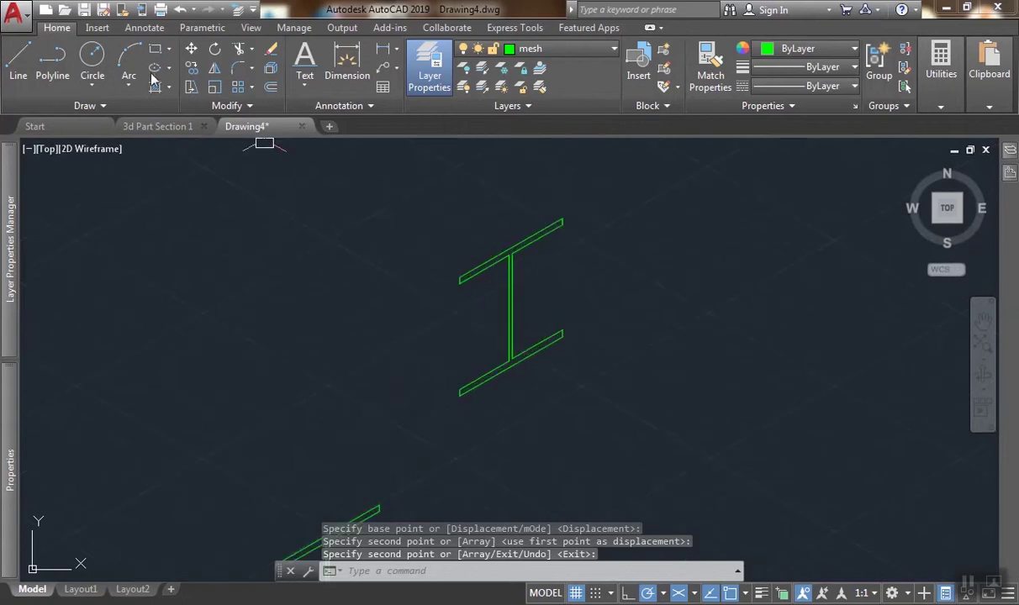
left_click(18, 59)
scroll(482, 236, "down", 1)
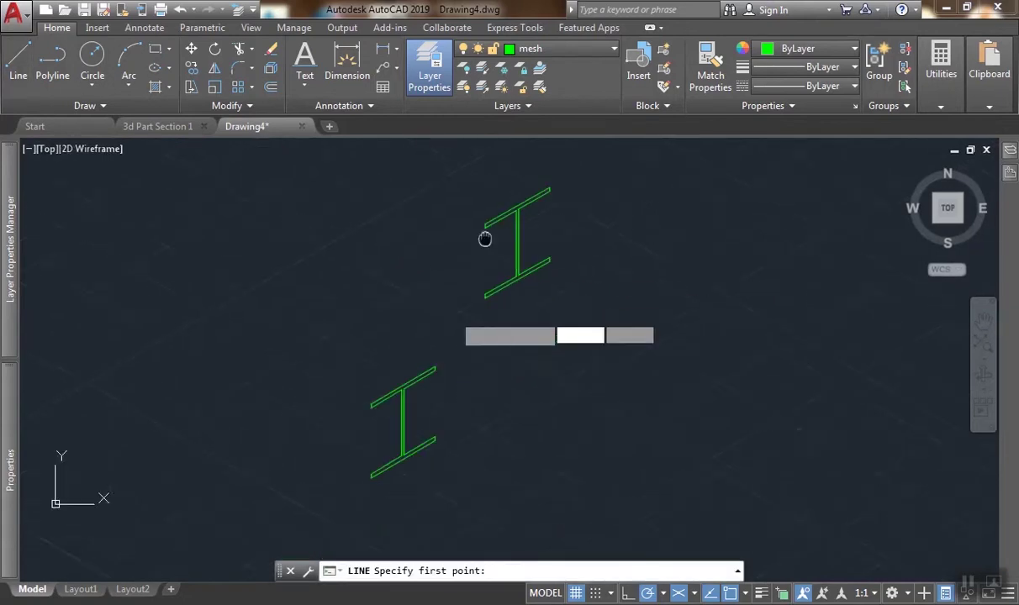
scroll(437, 369, "up", 5)
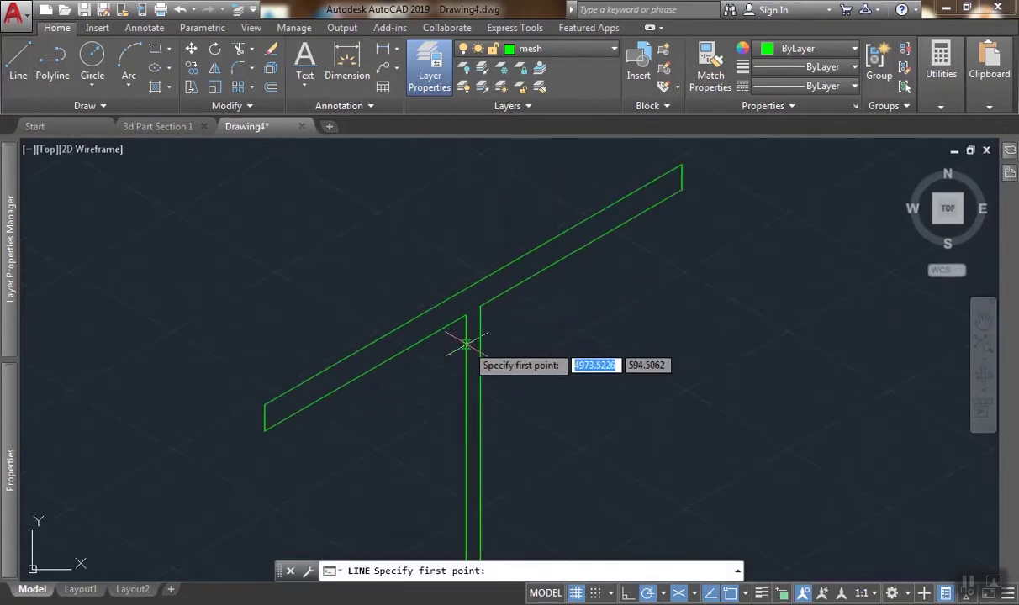
key("Escape")
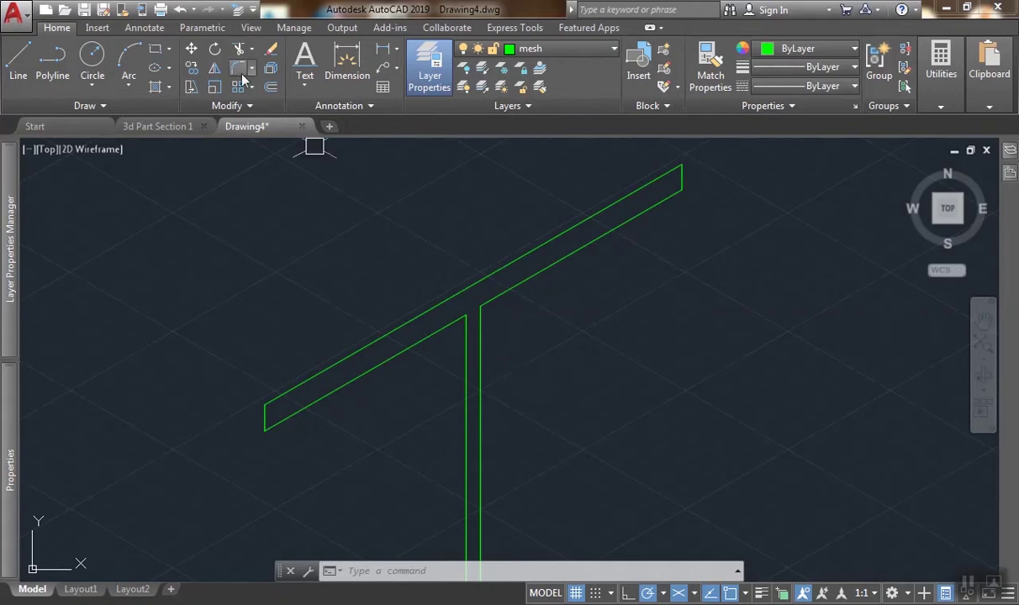
scroll(426, 269, "down", 4)
scroll(425, 375, "down", 2)
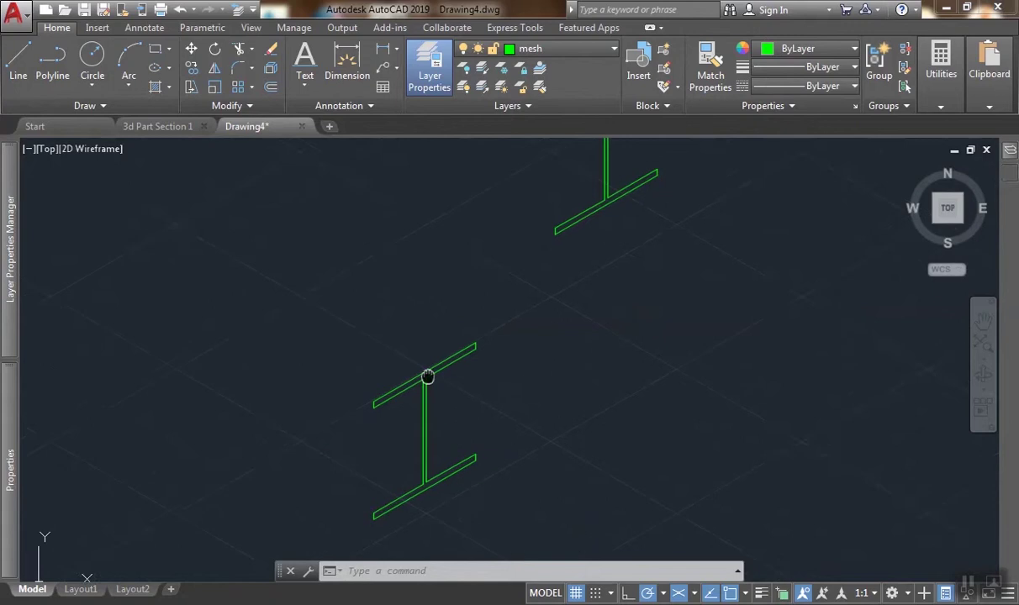
scroll(426, 435, "up", 2)
middle_click_drag(425, 435, 314, 392)
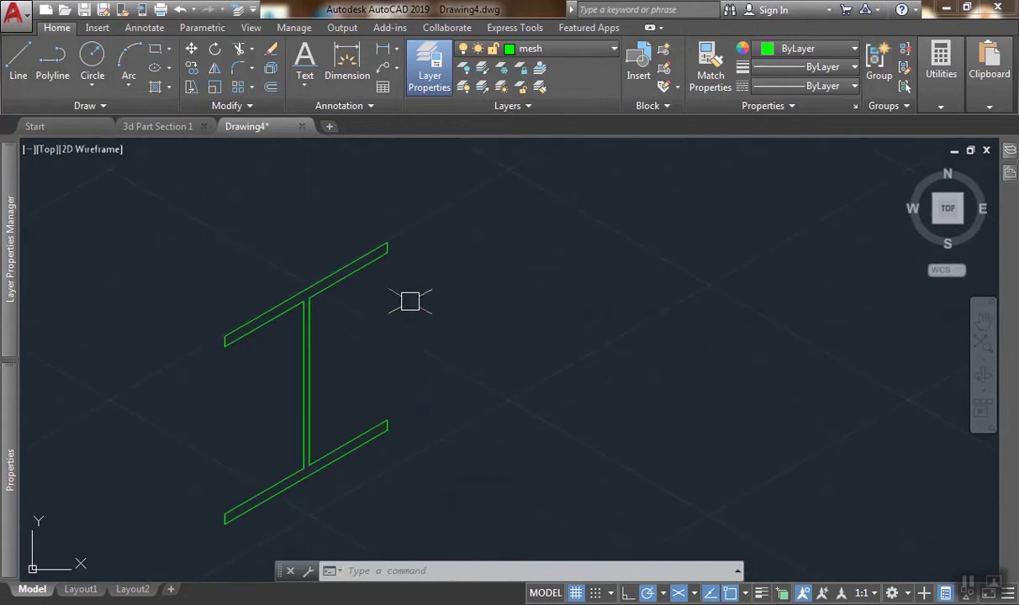
scroll(403, 353, "down", 4)
middle_click_drag(443, 312, 409, 424)
scroll(462, 281, "up", 4)
scroll(437, 323, "down", 2)
middle_click_drag(442, 321, 494, 288)
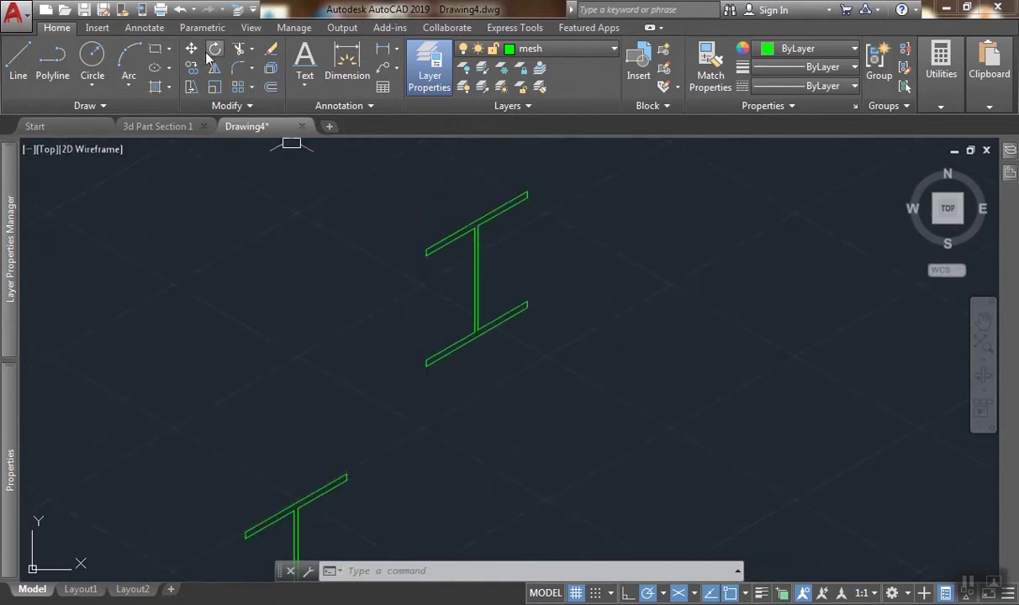
middle_click_drag(377, 415, 365, 417)
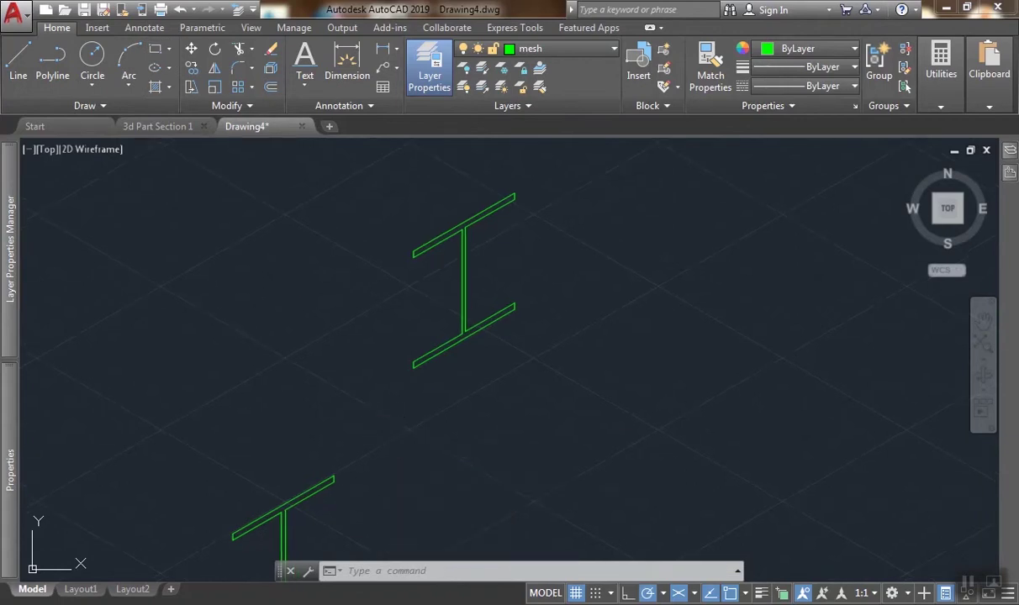
Draw an isocircle of radius 12.7 on the right isoplane, centred where the copied section's left web line meets the top flange's underside.
type("el")
key("Return")
left_click(684, 573)
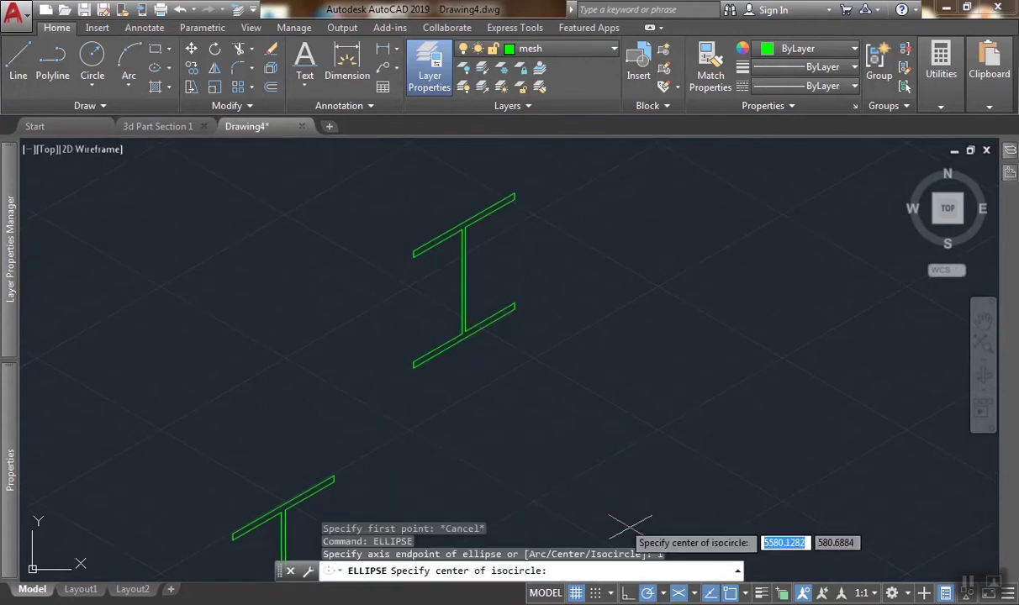
scroll(253, 425, "up", 8)
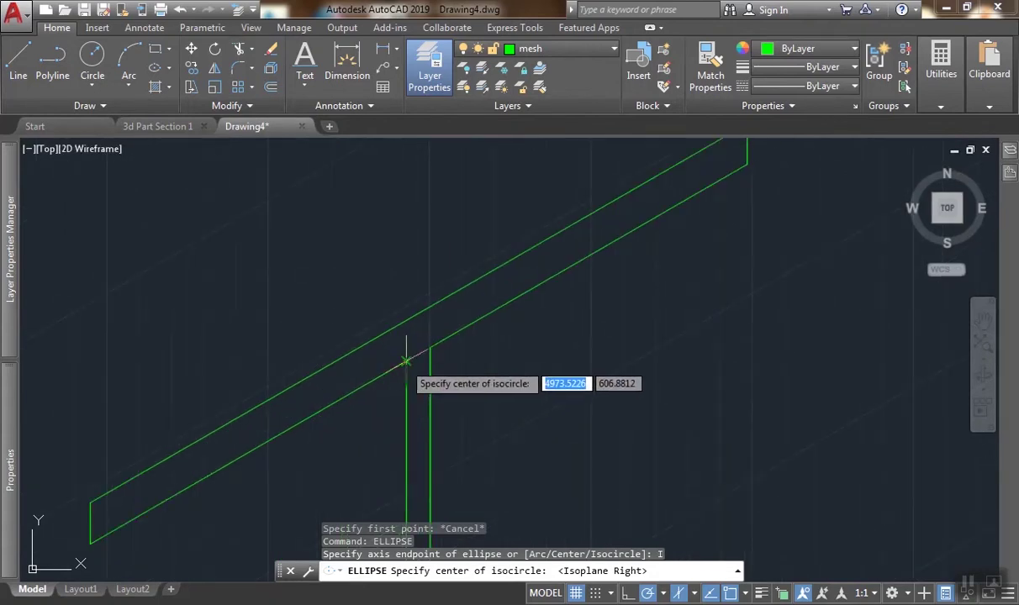
left_click(406, 366)
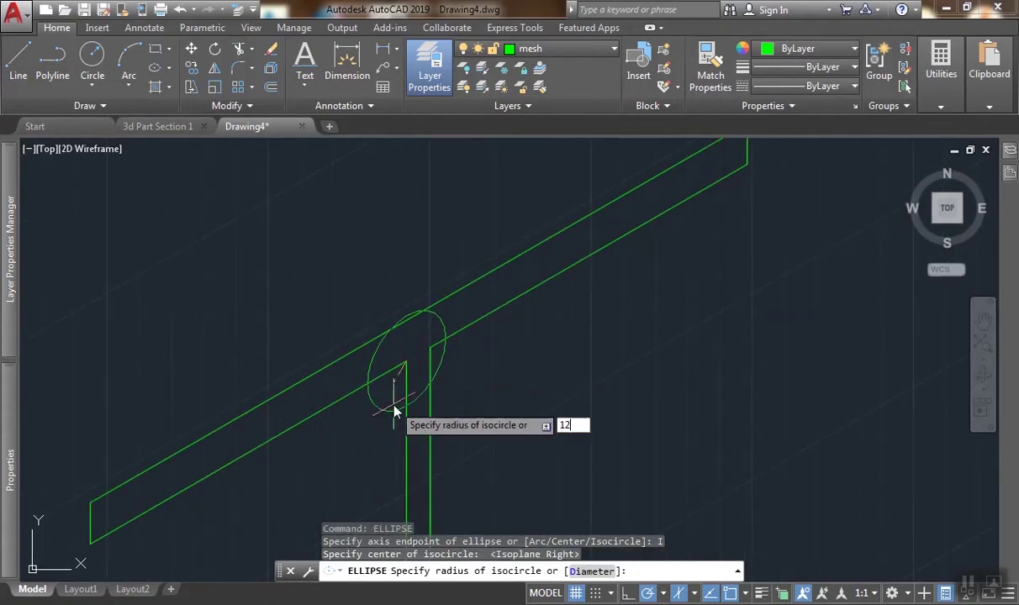
key("Return")
Move the isocircle 12.7 along the flange at 210°, away from the web.
left_click(394, 404)
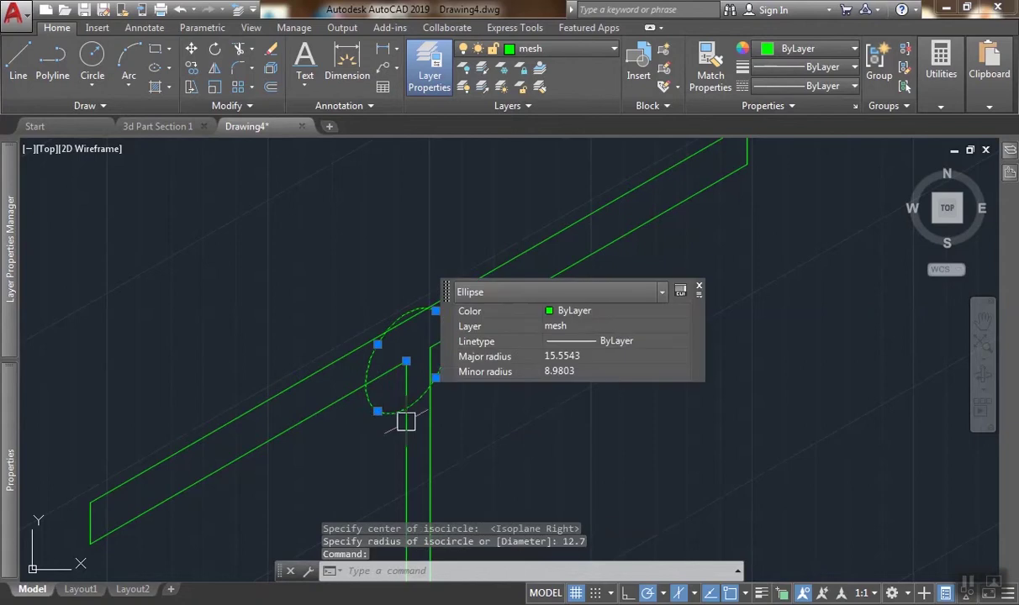
middle_click_drag(389, 477, 403, 467)
type("m")
key("Return")
left_click(392, 463)
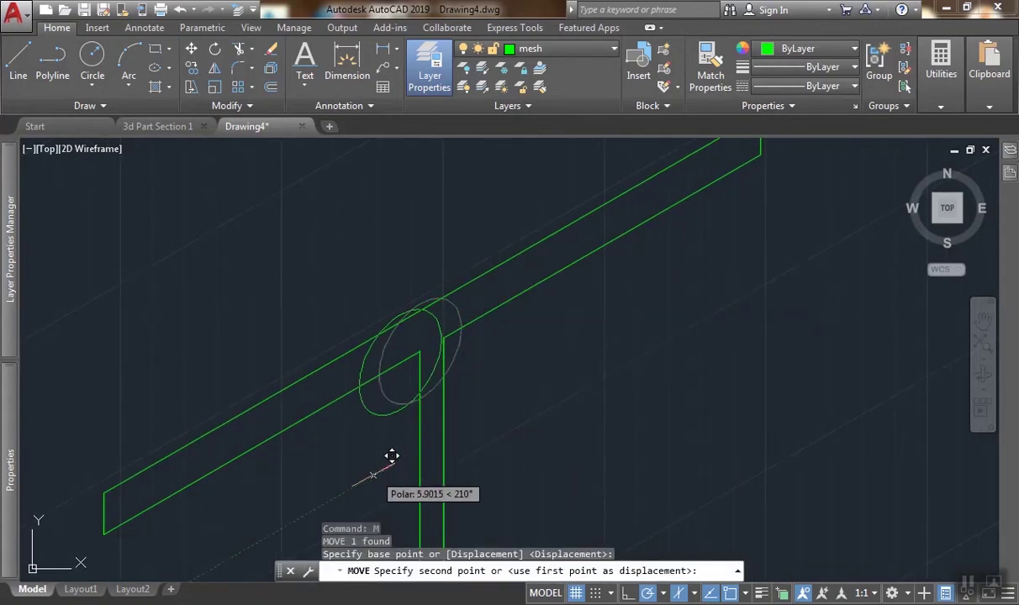
type("12.")
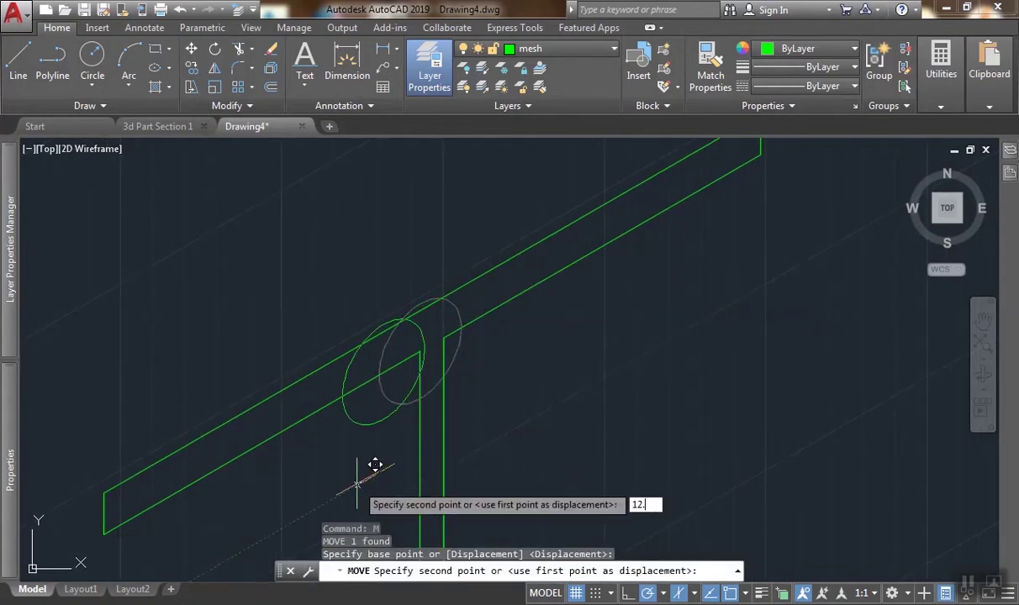
type("7")
key("Return")
Move the isocircle 12.7 straight down so it sits below the flange beside the web.
key("Return")
left_click(377, 419)
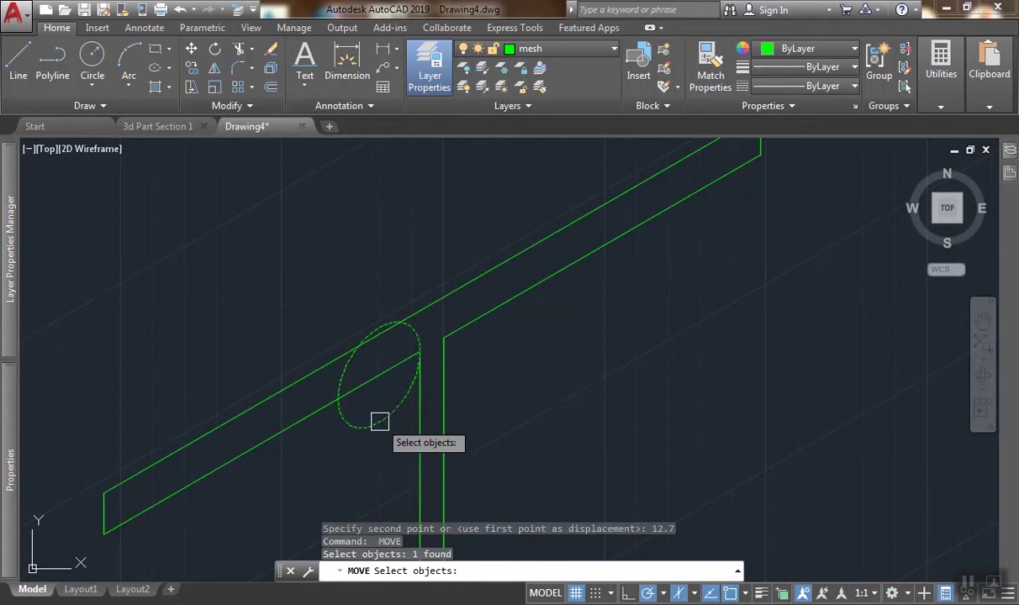
key("Return")
left_click(370, 471)
type("12.7")
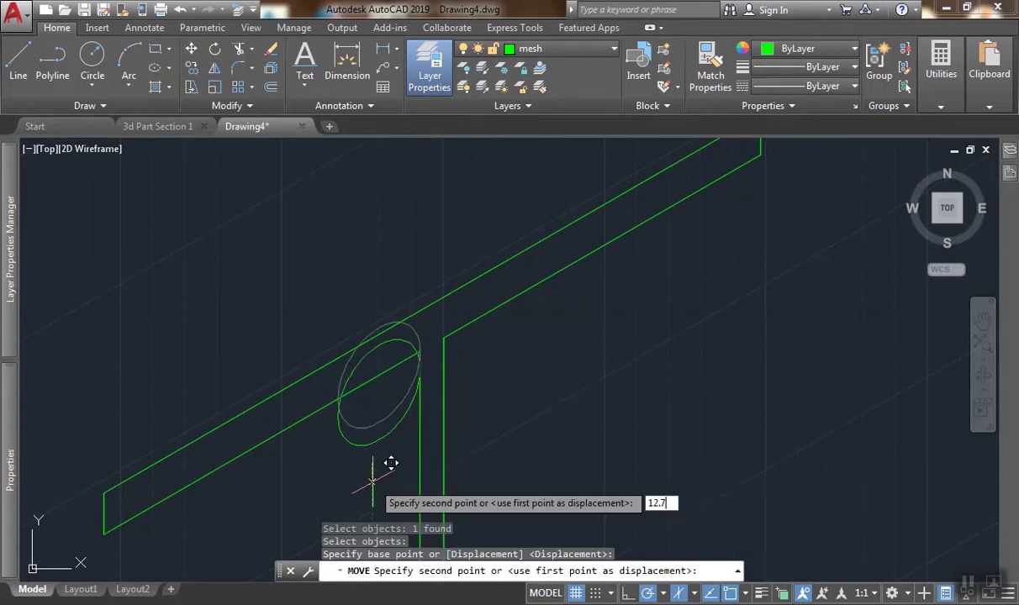
key("Return")
scroll(303, 364, "up", 3)
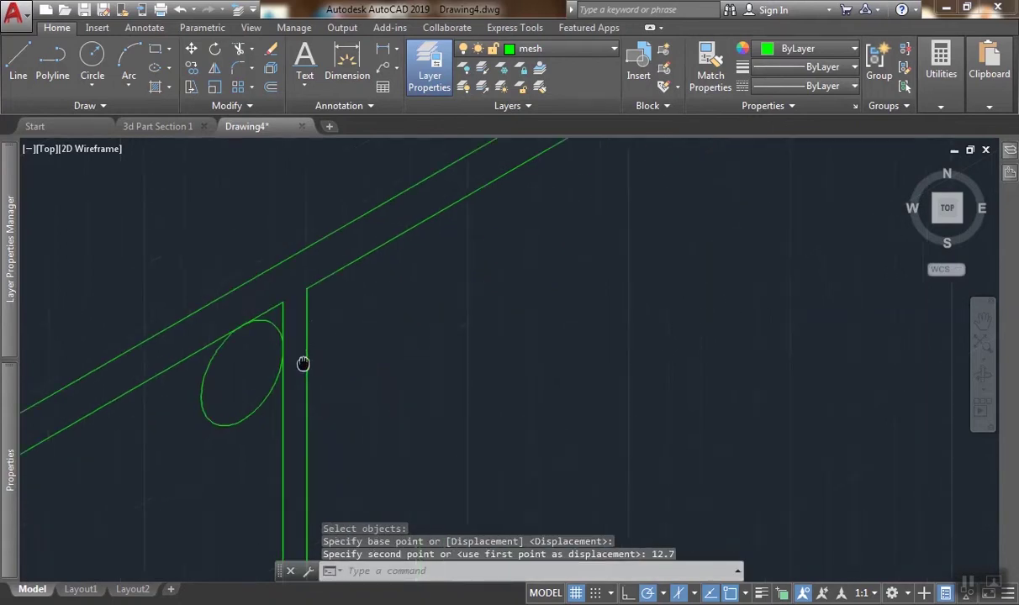
Copy the isocircle 25.4 along the flange at 30°, towards the other side of the web.
left_click(259, 300)
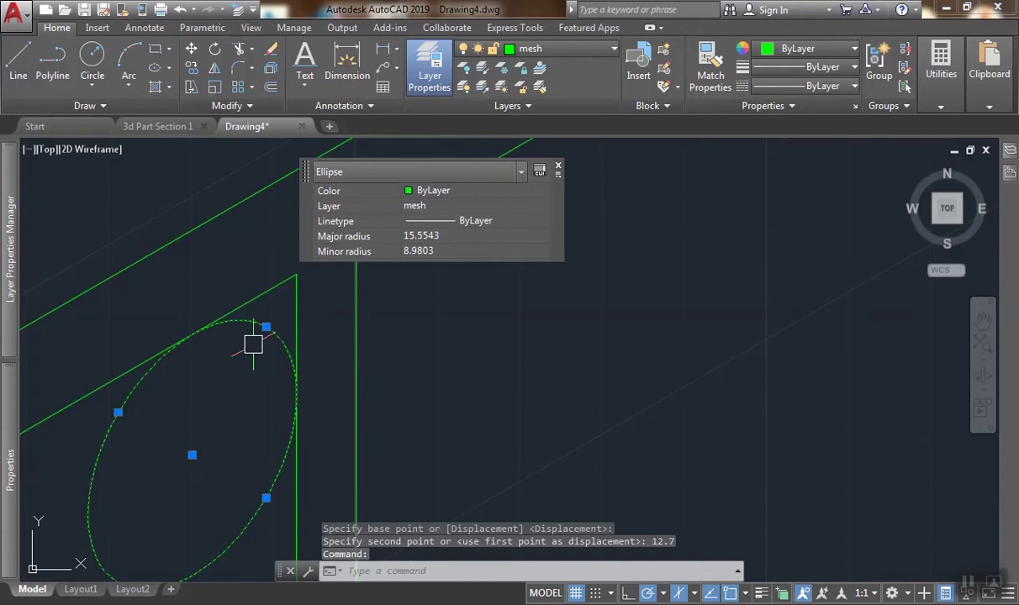
type("co")
key("Return")
scroll(439, 375, "down", 2)
middle_click_drag(432, 376, 279, 382)
left_click(299, 398)
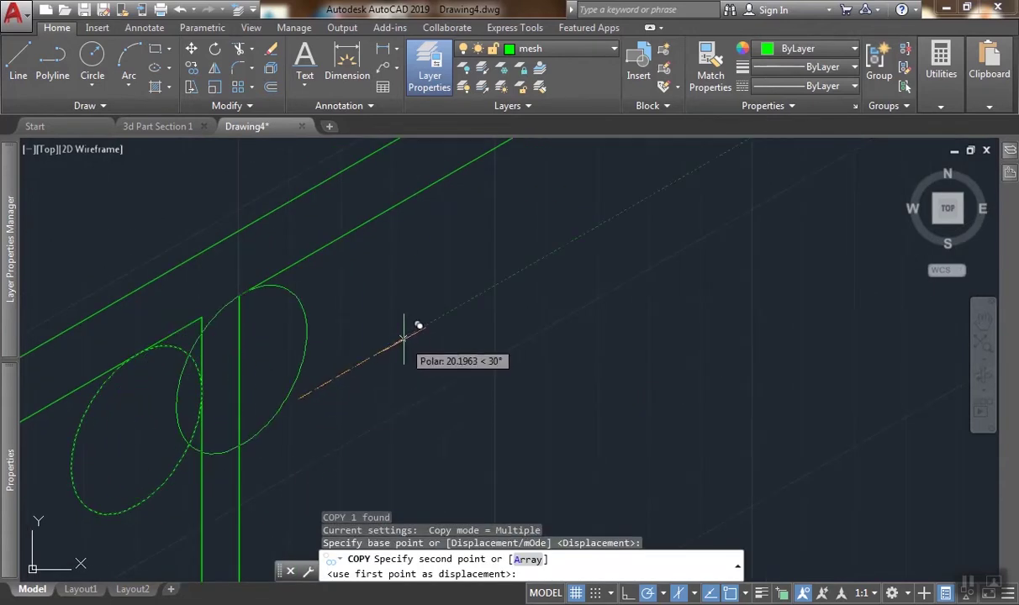
type("25.")
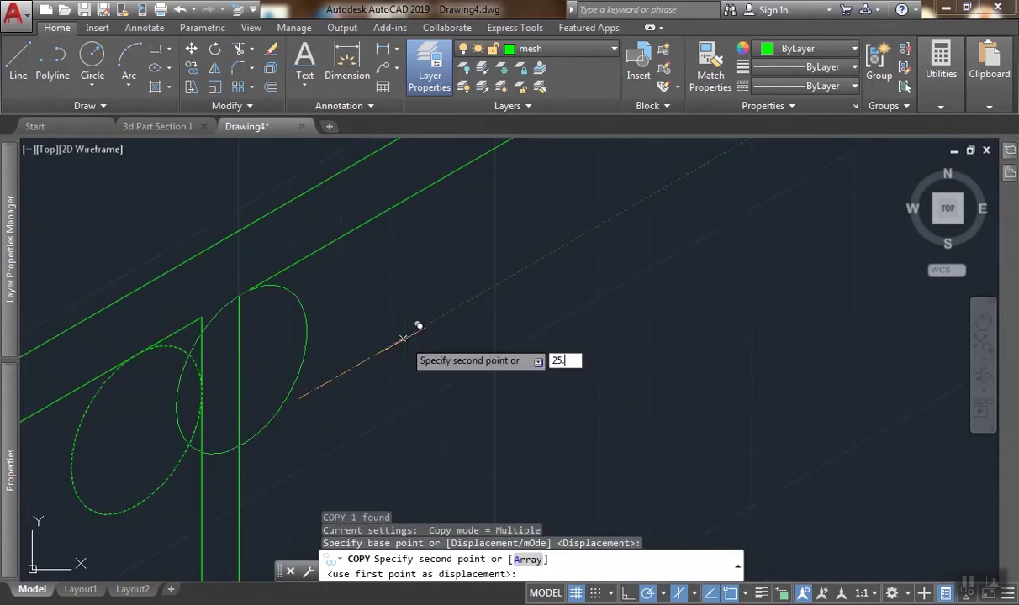
type("4")
key("Return")
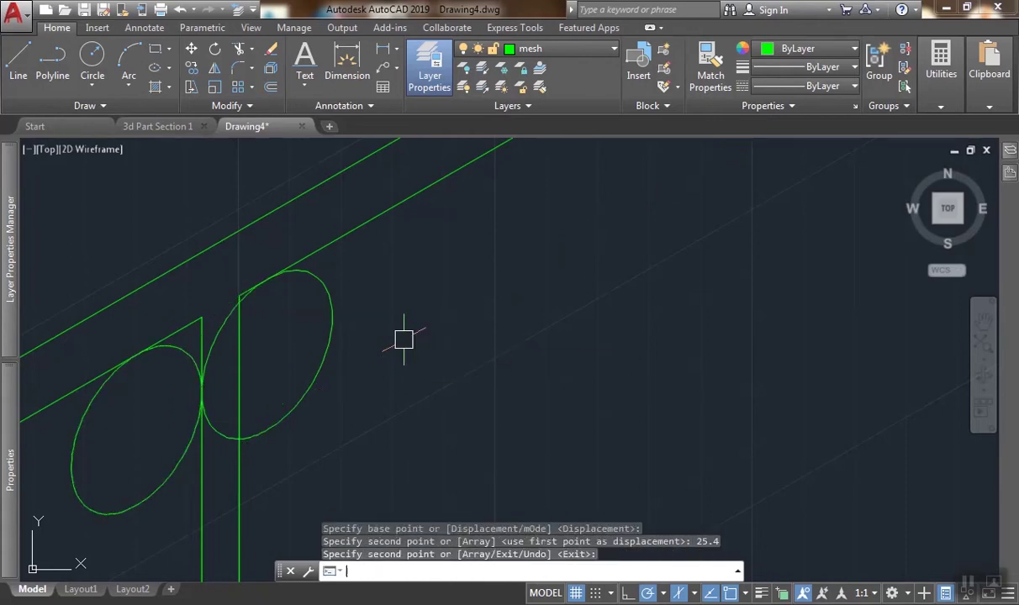
key("Return")
Copy that new isocircle across the web thickness, from the left web line's top corner to the right web line's top corner.
key("Return")
left_click(333, 371)
key("Return")
scroll(205, 319, "up", 2)
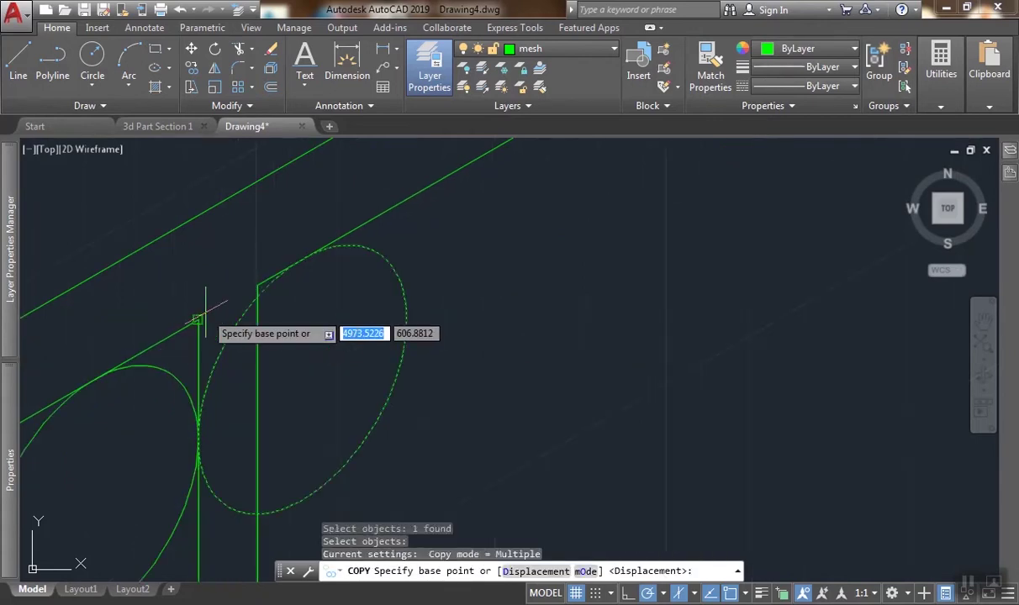
left_click(197, 320)
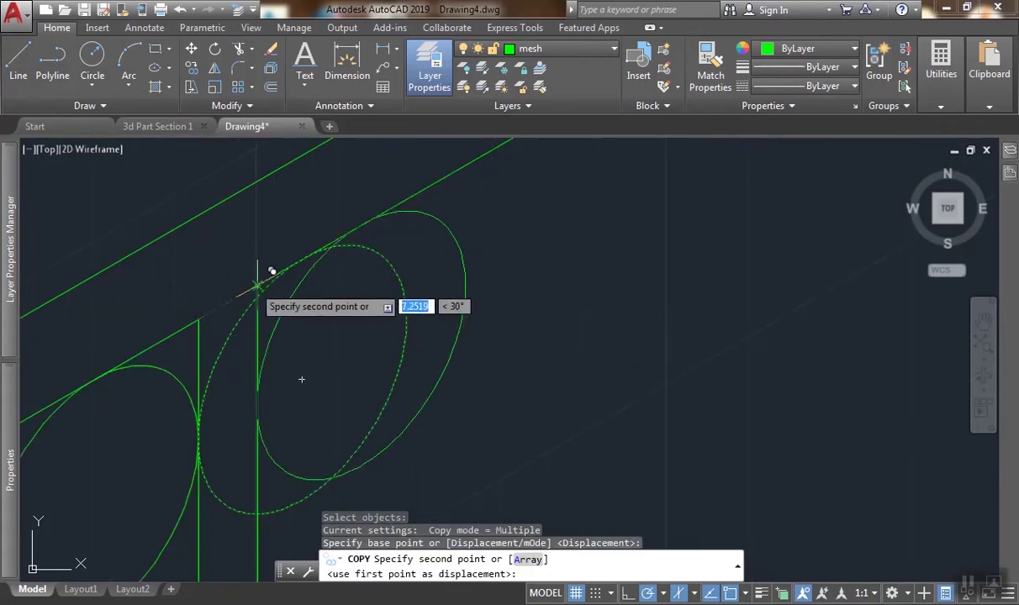
left_click(257, 285)
key("Escape")
Erase the intermediate isocircle that overlaps the web, keeping the one tangent to the right web line.
left_click(229, 323)
middle_click_drag(231, 337, 232, 348)
type("e")
key("Return")
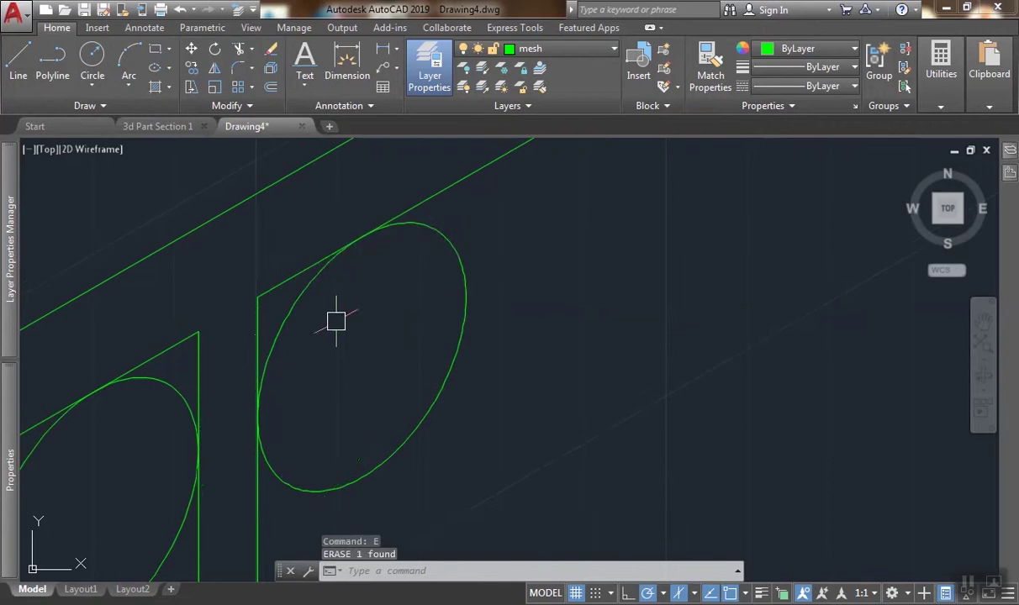
Copy both isocircles below the top flange 25.4 straight up.
scroll(336, 320, "down", 4)
left_click(364, 388)
left_click(260, 450)
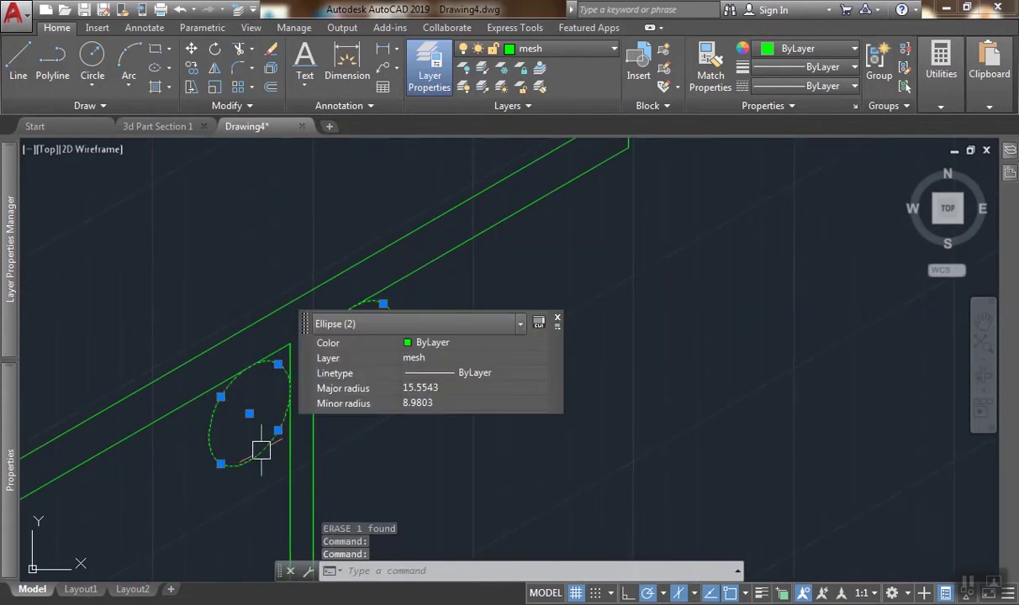
key("Return")
middle_click_drag(216, 360, 280, 408)
left_click(223, 342)
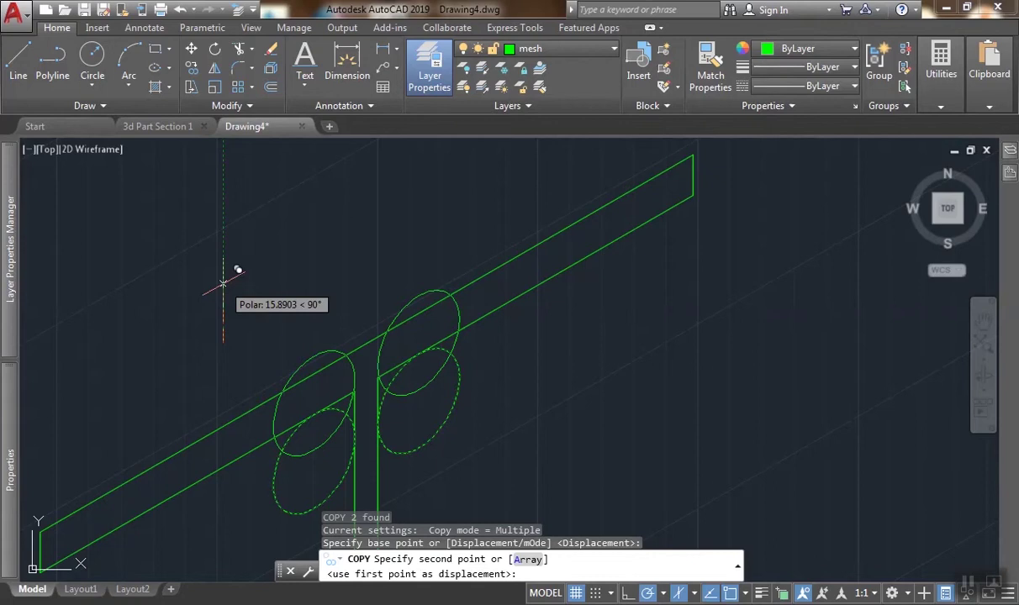
type("25.")
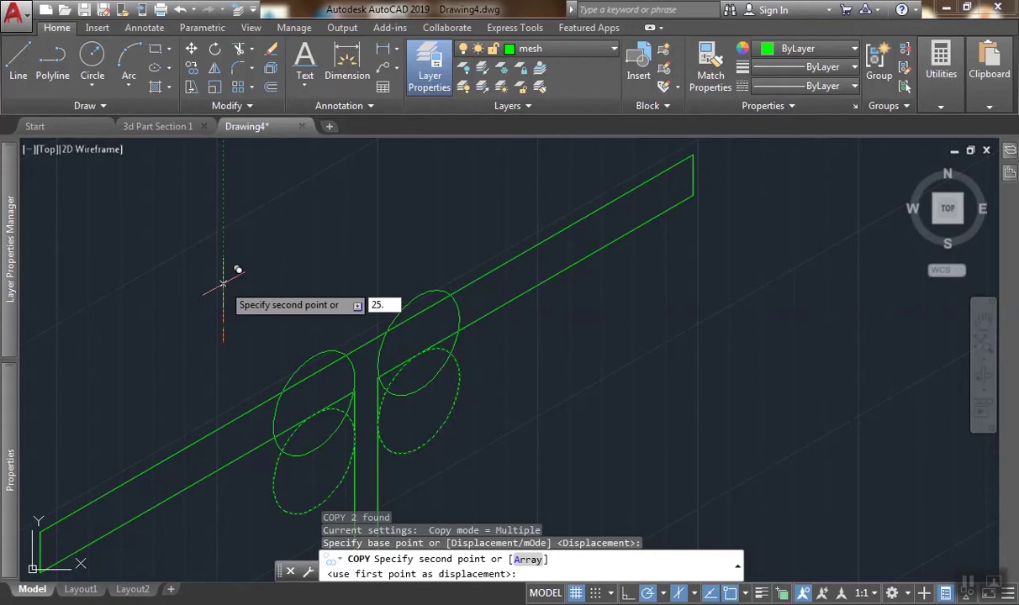
type("4")
key("Return")
key("Return")
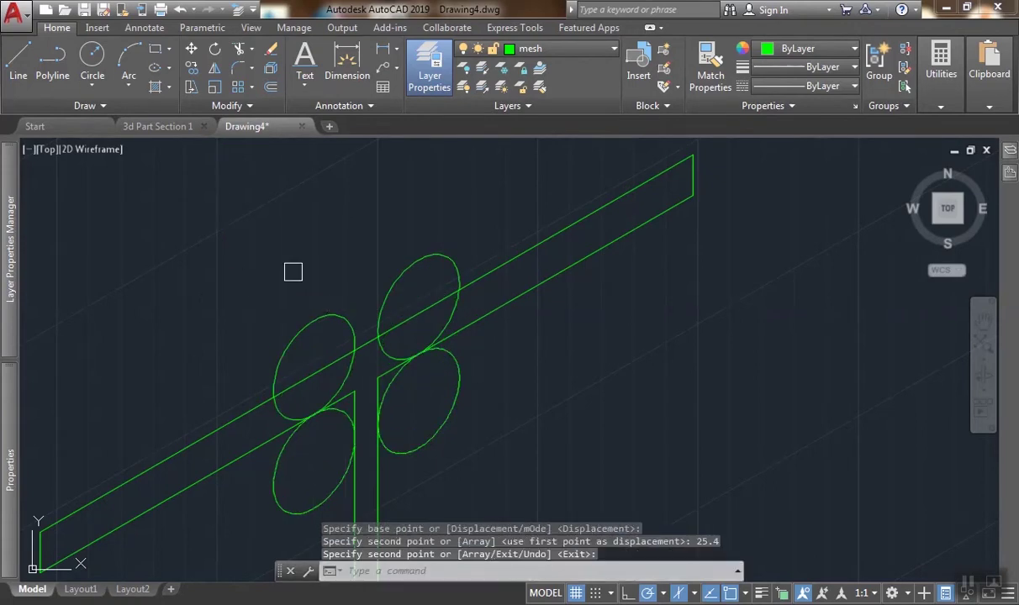
Move the two upper isocircles onto the bottom flange, from the top flange's lower left end corner to the bottom flange's upper left end corner.
left_click(393, 285)
scroll(315, 319, "down", 3)
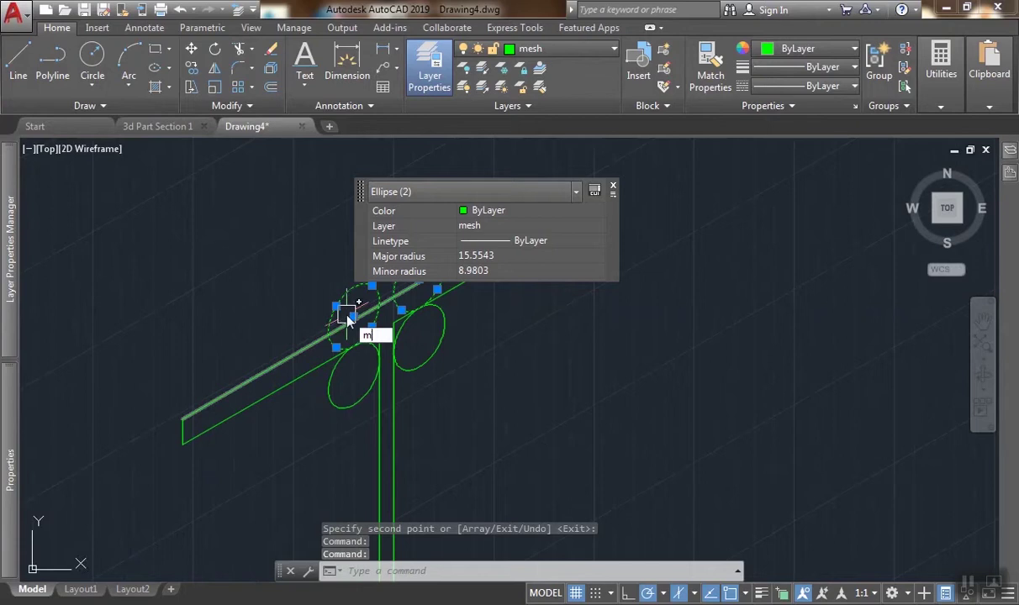
type("m")
key("Return")
middle_click_drag(246, 390, 245, 285)
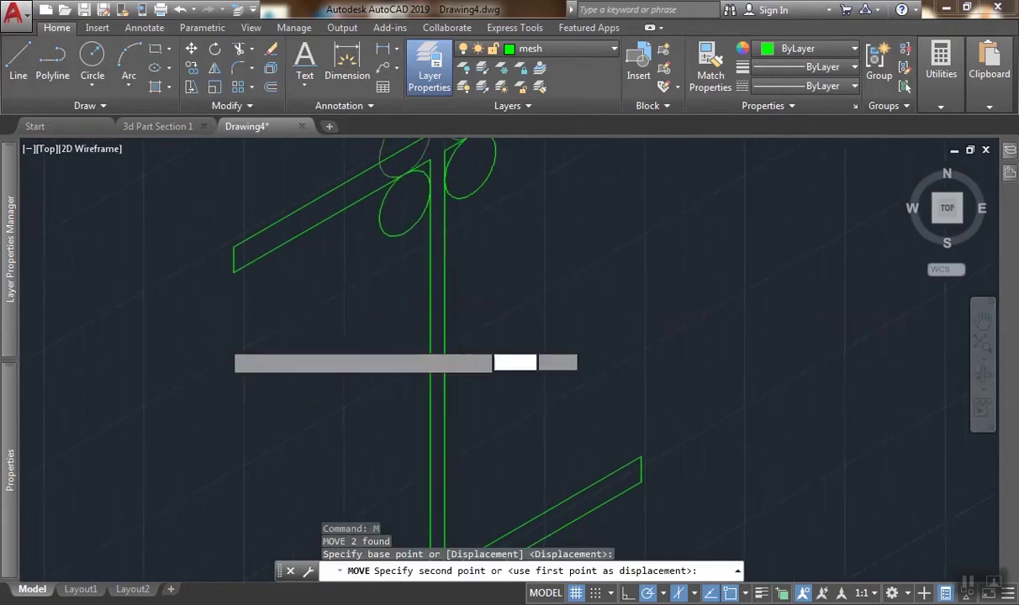
middle_click_drag(220, 334, 234, 241)
scroll(233, 241, "down", 2)
left_click(242, 464)
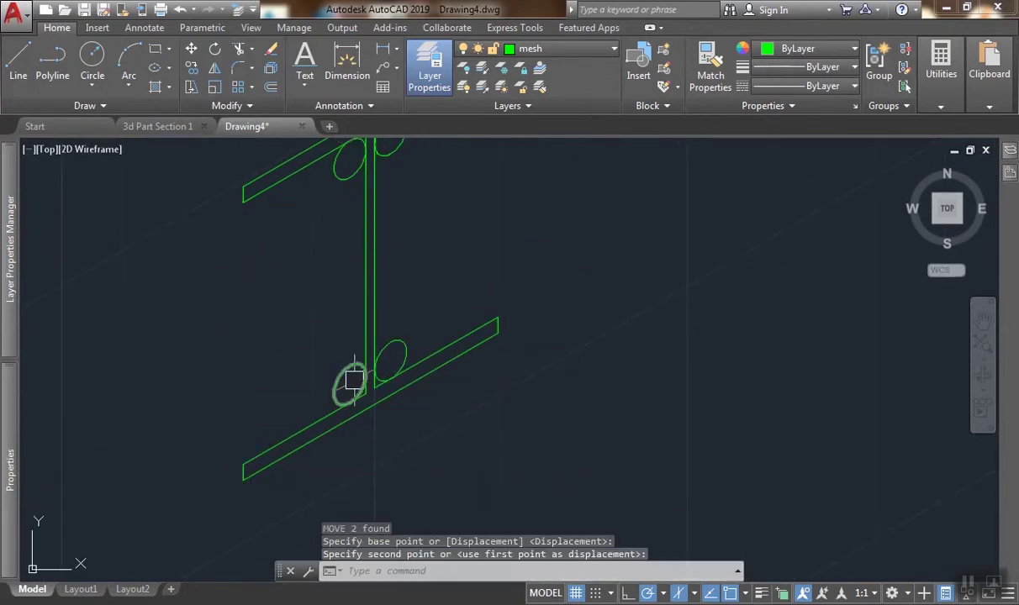
left_click(353, 380)
key("Return")
key("Escape")
key("Escape")
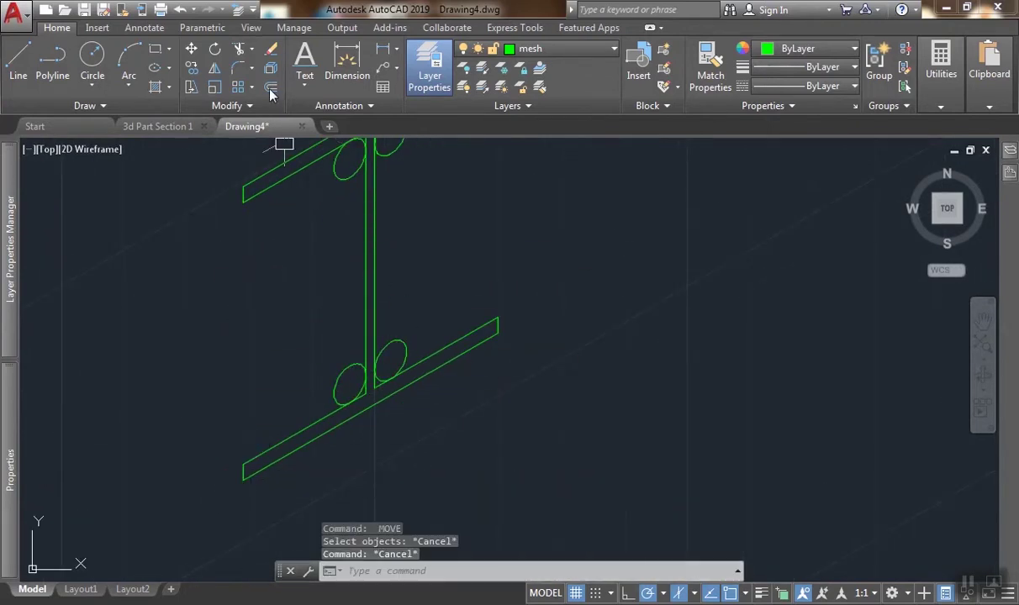
Trim the sharp bottom web-to-flange corners and the surplus isocircle parts, leaving only the rounded arcs on both sides.
left_click(238, 50)
scroll(382, 363, "up", 3)
key("Return")
scroll(382, 361, "up", 3)
left_click(375, 379)
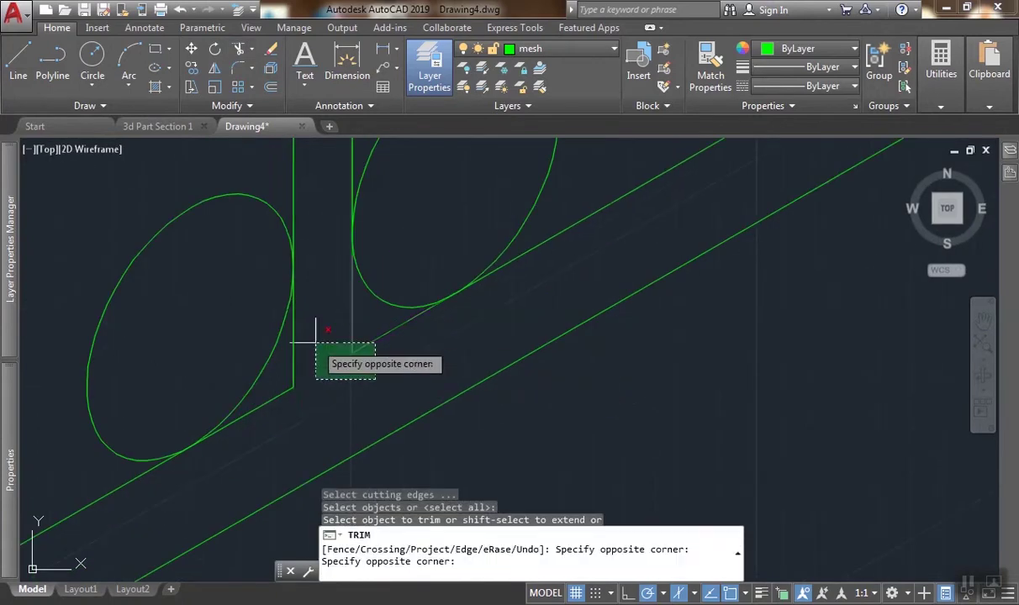
left_click(316, 342)
left_click(293, 368)
left_click(285, 395)
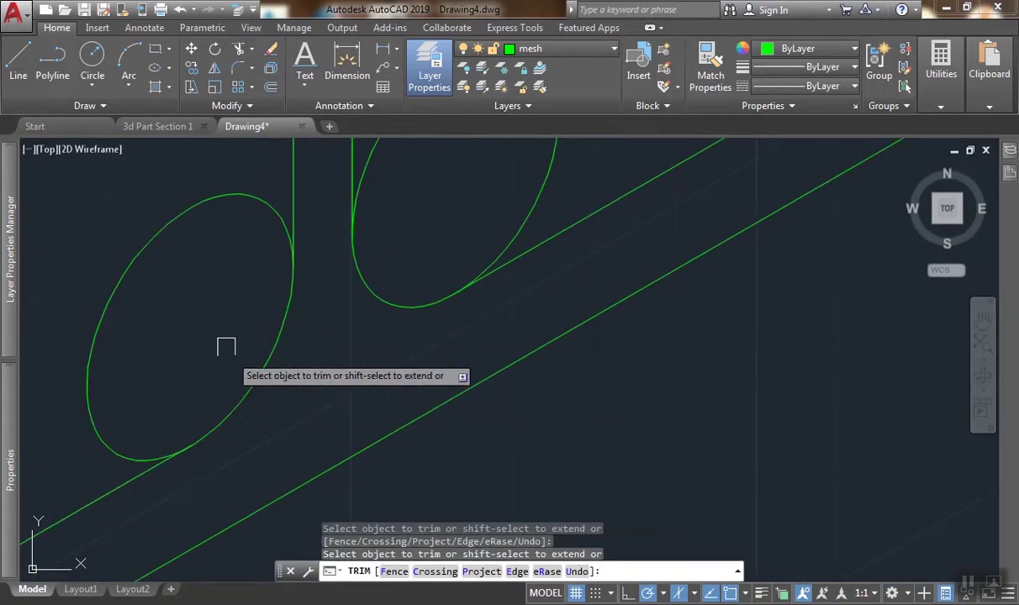
left_click(195, 212)
scroll(223, 303, "down", 2)
left_click(380, 193)
scroll(422, 237, "down", 4)
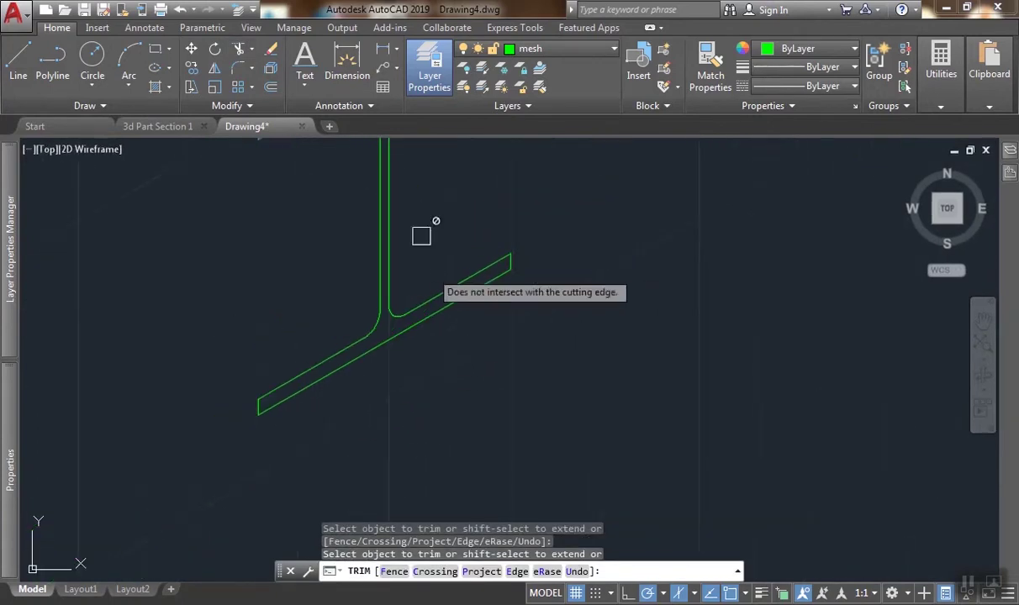
Trim the sharp top web-to-flange corners and the surplus isocircle parts, leaving only the rounded arcs on both sides.
scroll(357, 273, "up", 6)
left_click(263, 273)
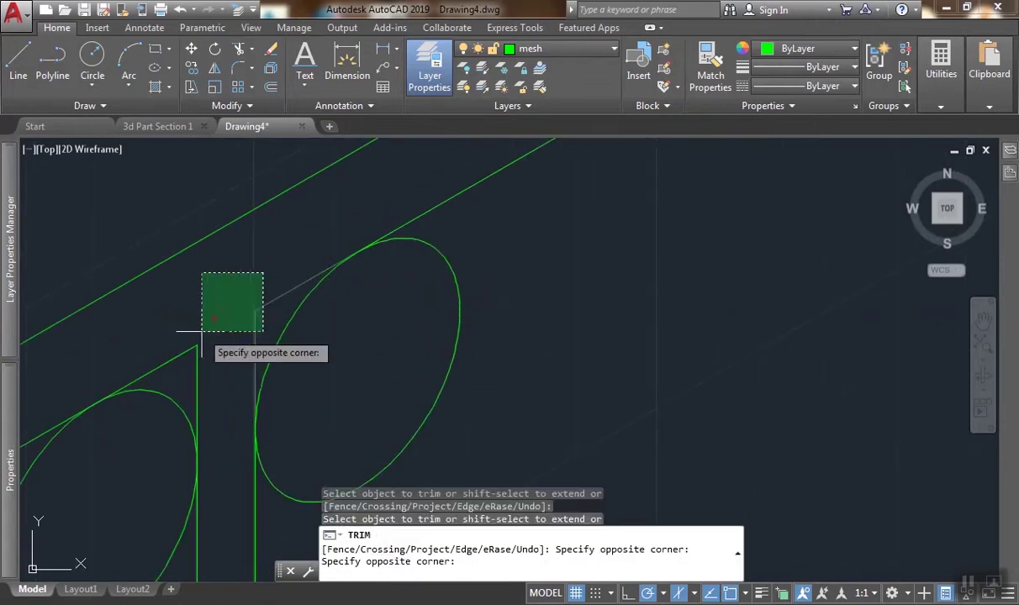
left_click(203, 343)
scroll(423, 329, "down", 2)
left_click(414, 347)
left_click(176, 435)
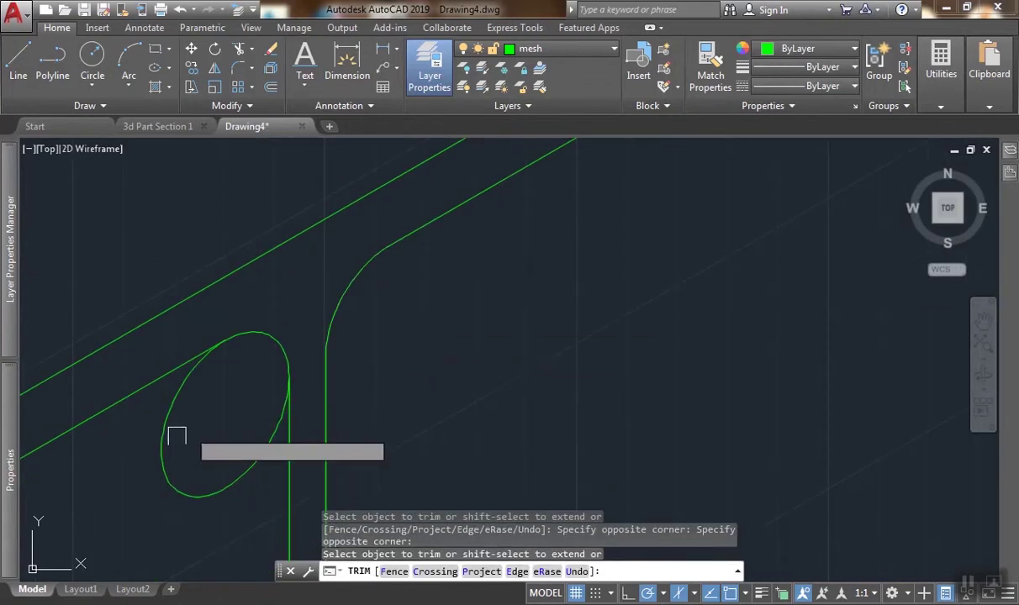
left_click(171, 462)
scroll(217, 453, "down", 4)
key("Return")
Draw a long isometric line up and to the left from the upper left end corner of the rounded section's top flange.
scroll(356, 380, "down", 1)
middle_click_drag(288, 469, 332, 420)
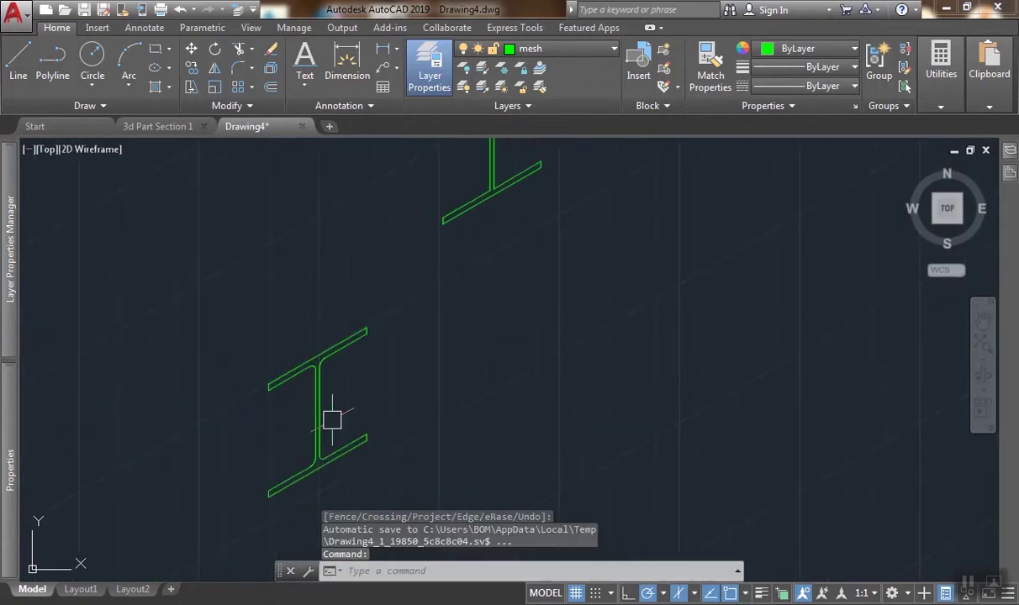
scroll(399, 484, "down", 5)
scroll(364, 423, "up", 3)
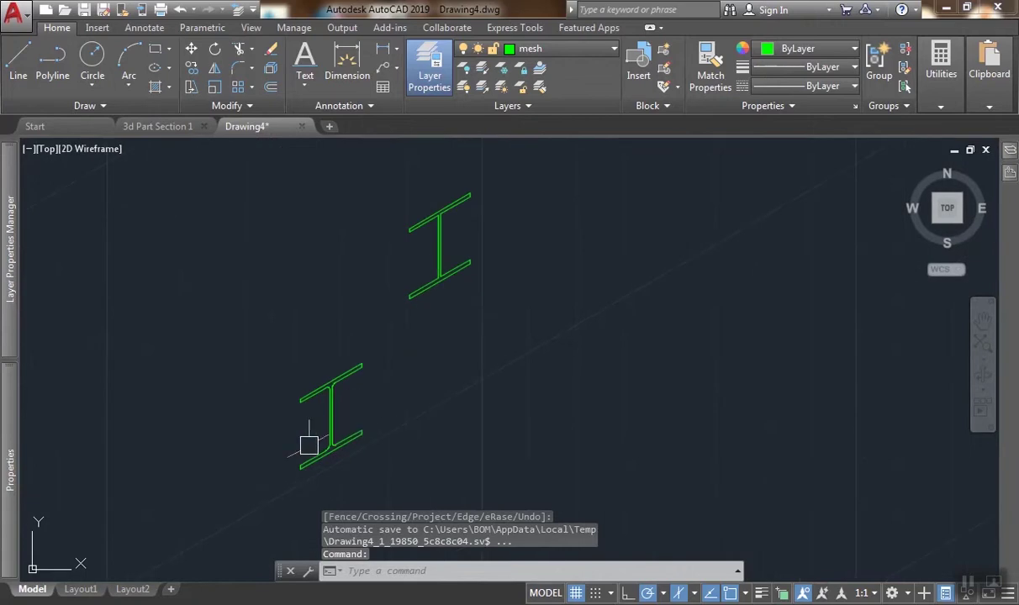
type("l")
key("Return")
scroll(341, 375, "down", 2)
scroll(300, 368, "up", 3)
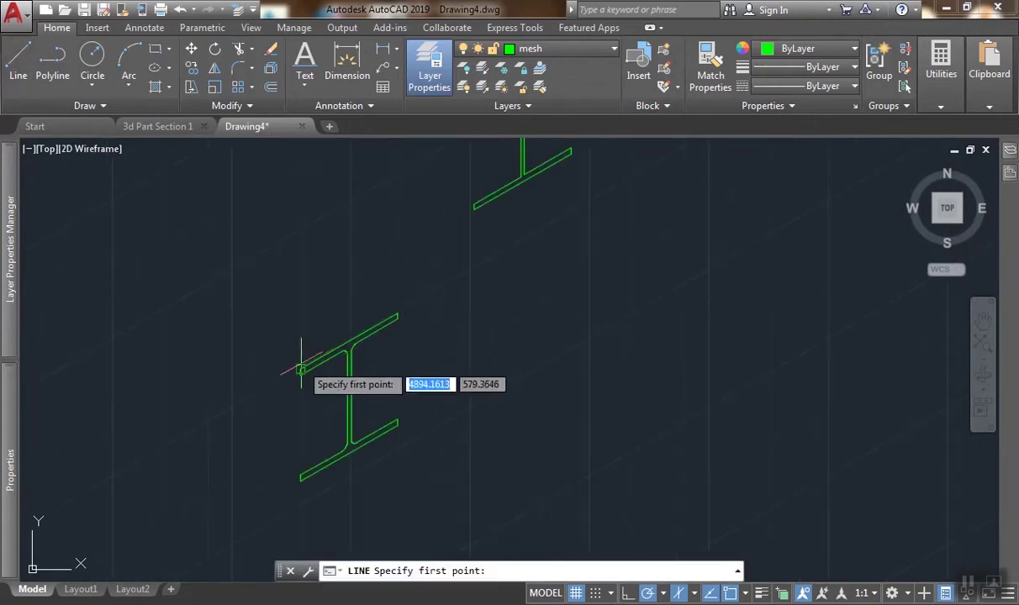
left_click(301, 368)
scroll(300, 368, "down", 3)
scroll(269, 336, "down", 2)
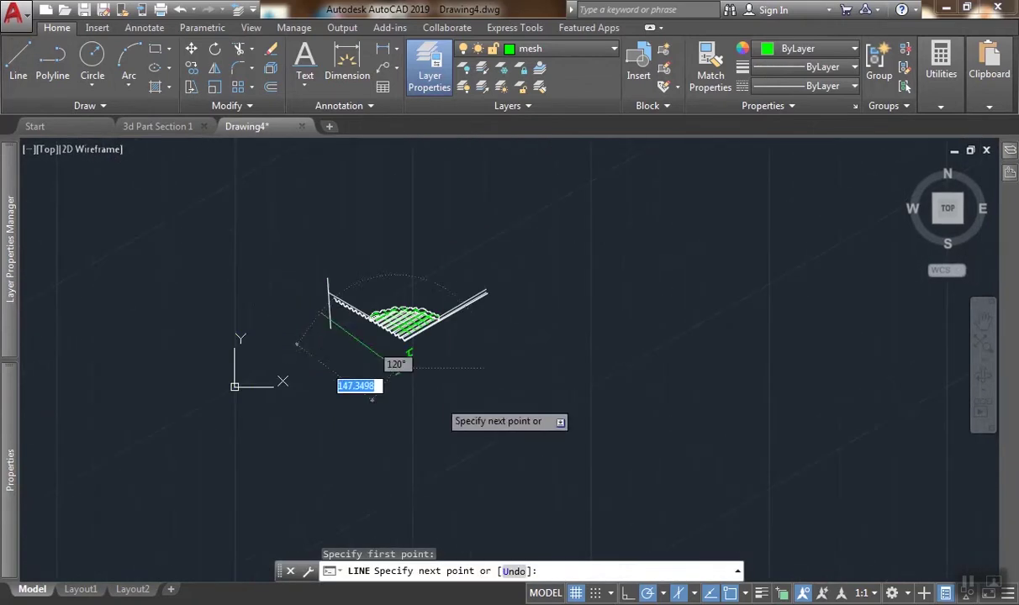
left_click(270, 296)
key("Return")
scroll(380, 376, "up", 6)
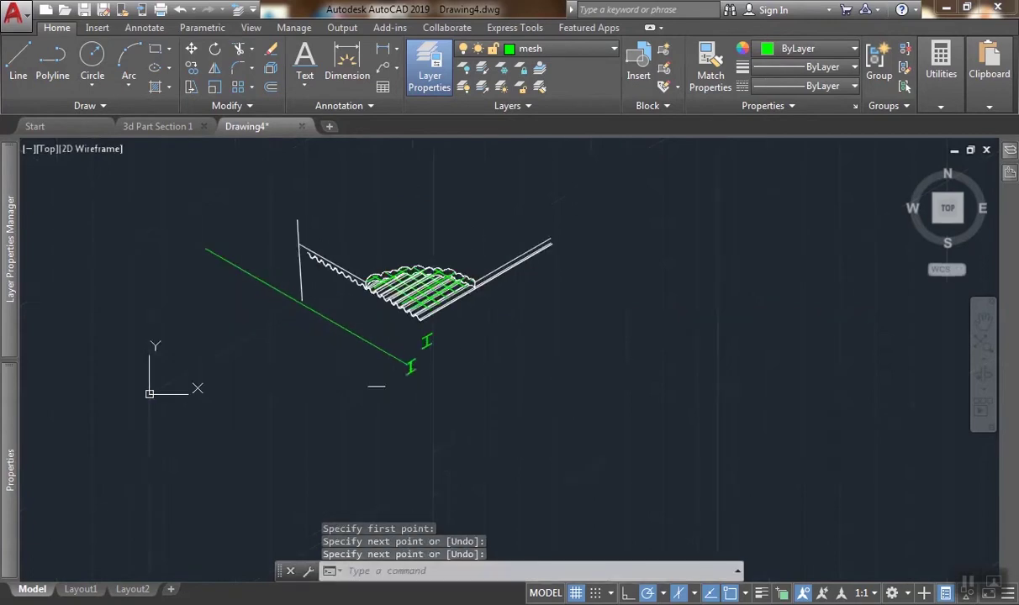
left_click(407, 262)
left_click(320, 331)
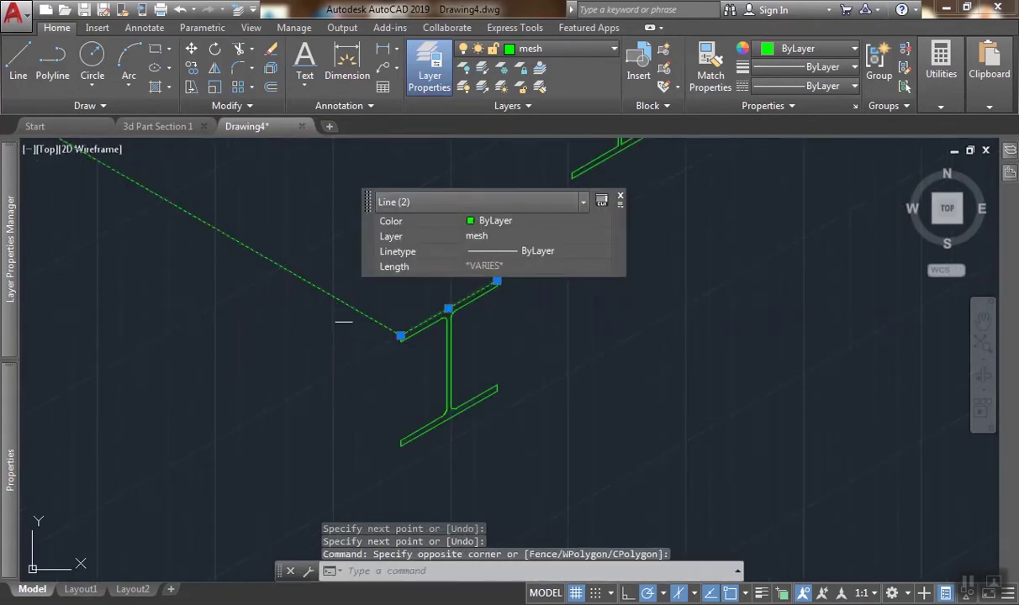
key("Escape")
Copy the long line from its flange corner to the top flange's lower left end corner and the web end of the upper left fillet.
scroll(344, 312, "up", 1)
left_click(360, 282)
left_click(314, 351)
type("co")
key("Return")
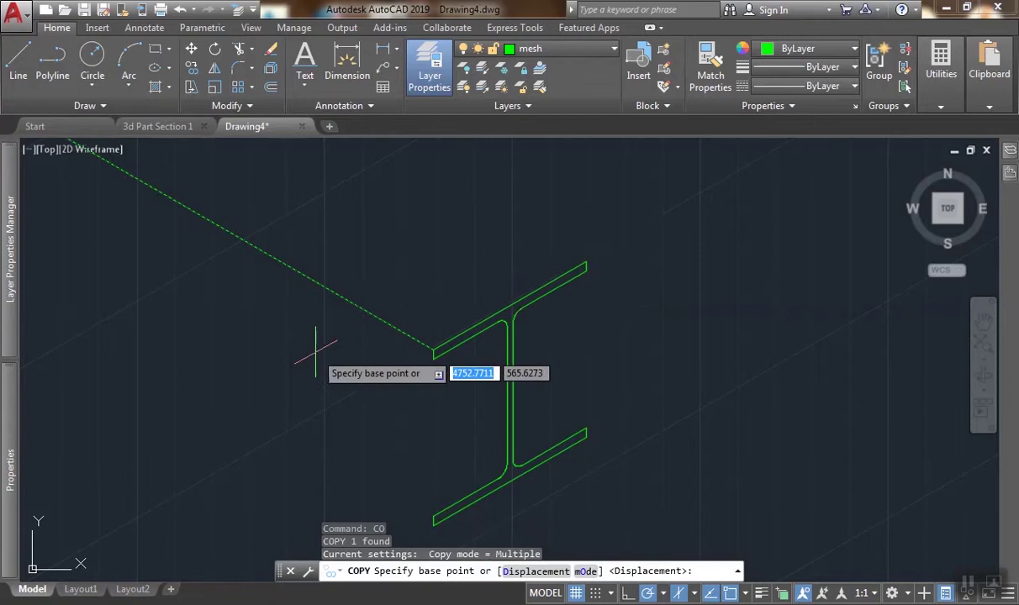
scroll(546, 351, "up", 2)
left_click(357, 349)
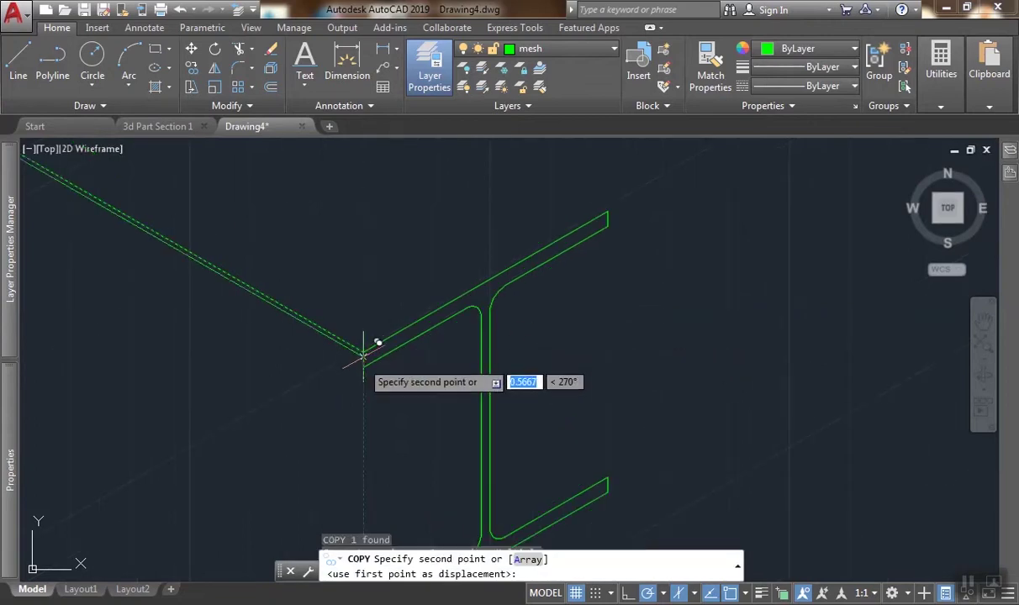
scroll(488, 328, "up", 2)
left_click(476, 303)
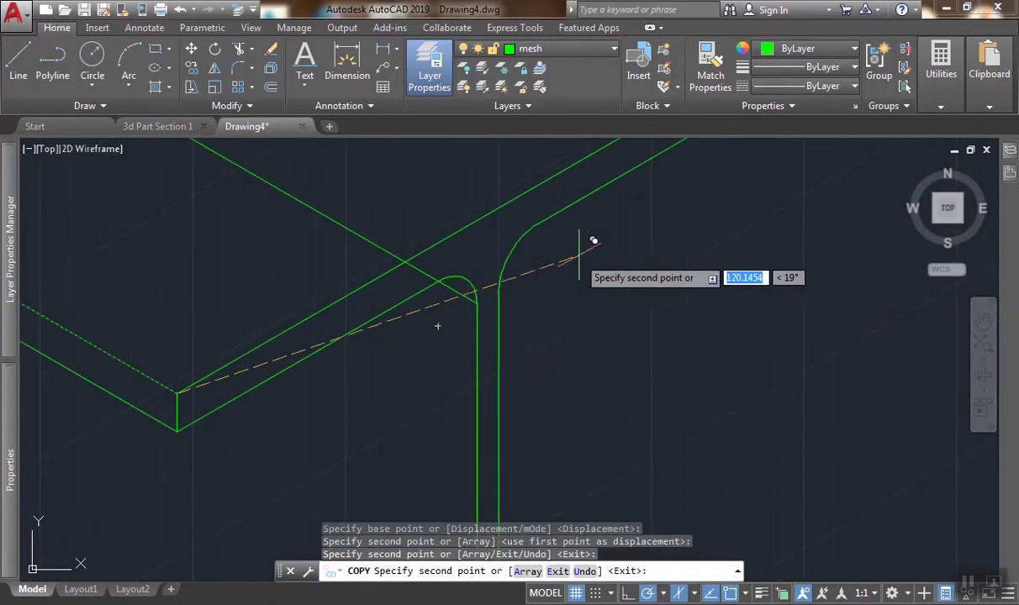
Place further copies of the line at the bottom flange's two left end corners and both ends of the lower left fillet.
scroll(535, 262, "down", 3)
scroll(610, 207, "up", 1)
scroll(568, 223, "down", 5)
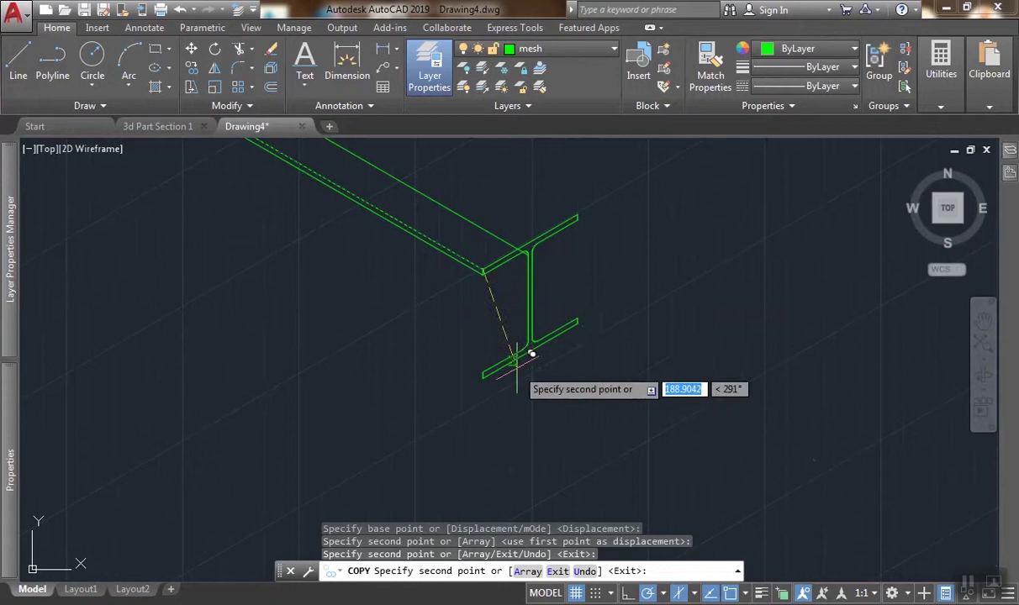
scroll(516, 368, "up", 5)
left_click(430, 382)
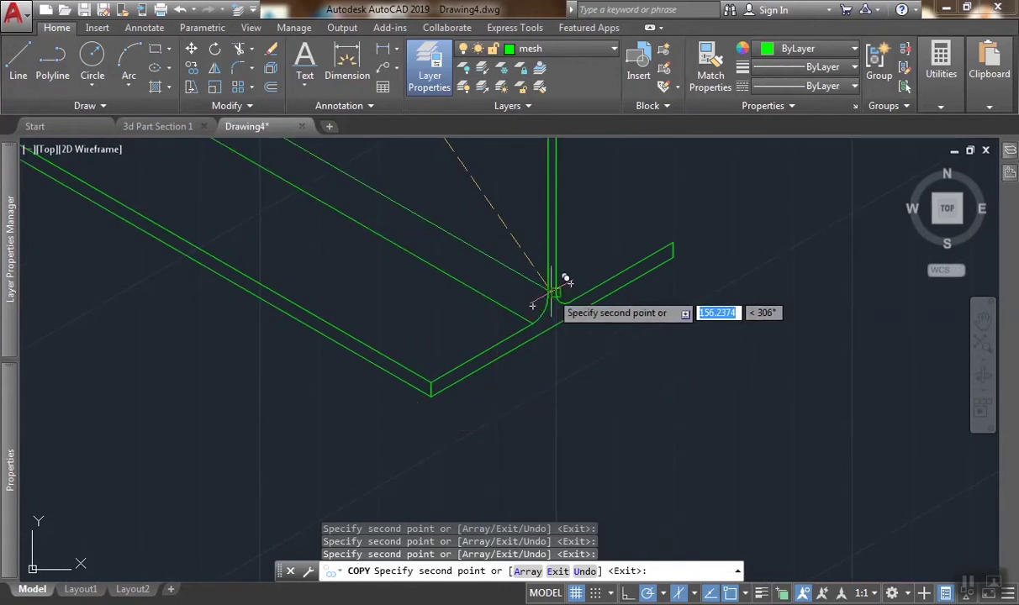
scroll(556, 297, "up", 3)
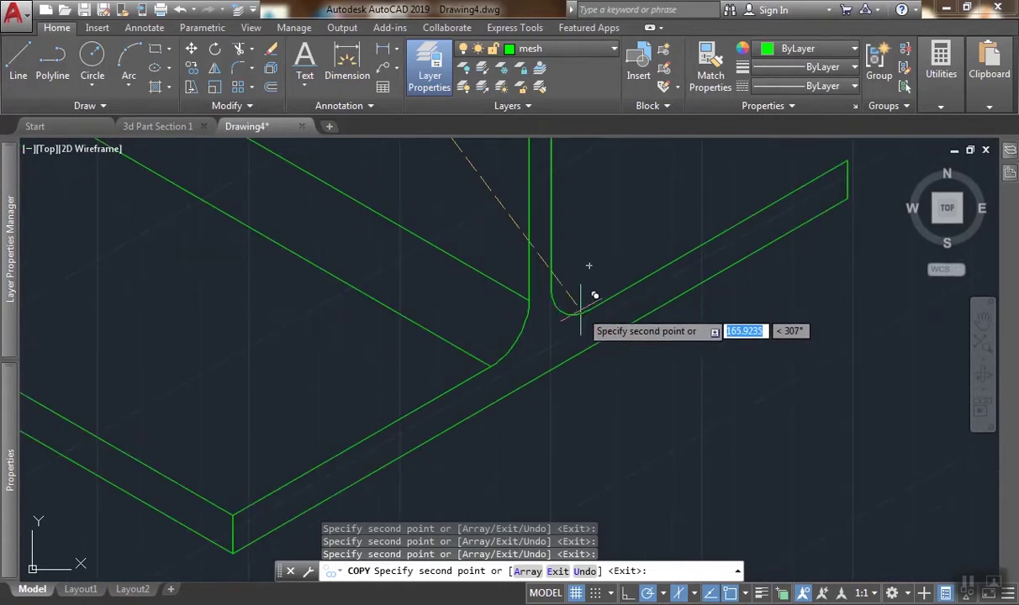
Place copies of the line at the flange end of the lower right fillet and the bottom flange's upper right corner, then finish copying.
left_click(590, 309)
middle_click_drag(590, 310, 441, 374)
scroll(440, 374, "down", 1)
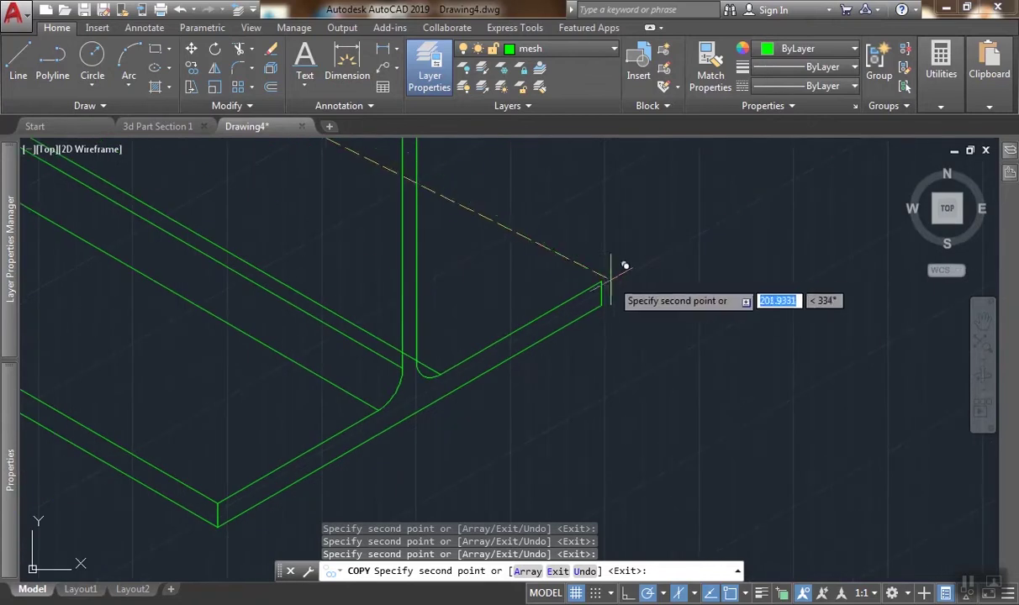
left_click(601, 281)
scroll(639, 291, "down", 1)
middle_click_drag(639, 282, 639, 299)
key("Return")
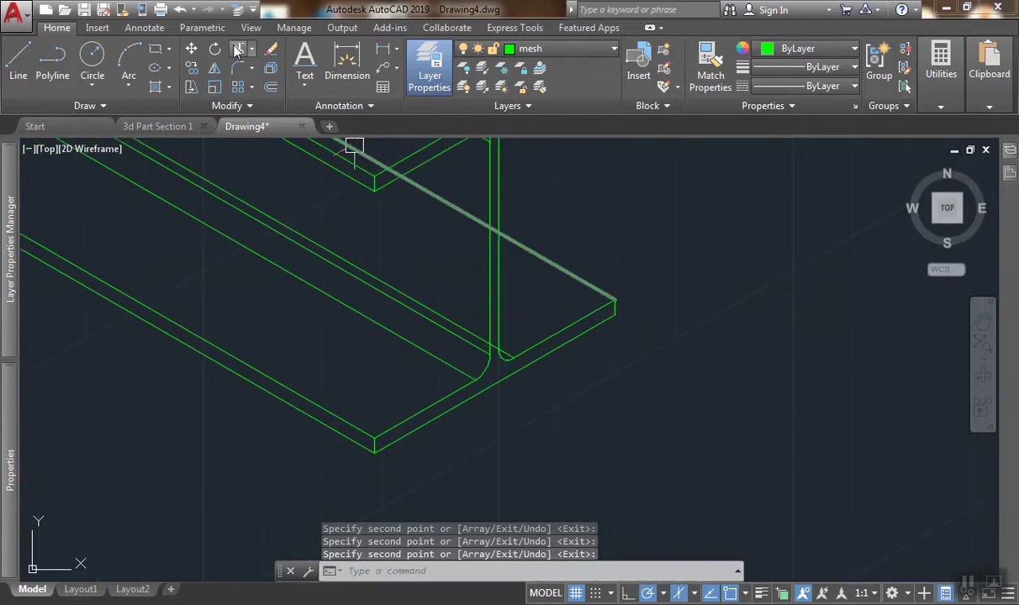
Trim the lower right fillet's long line and the bottom flange's rear edge line at the web's right face.
left_click(242, 50)
scroll(488, 243, "up", 2)
left_click(484, 283)
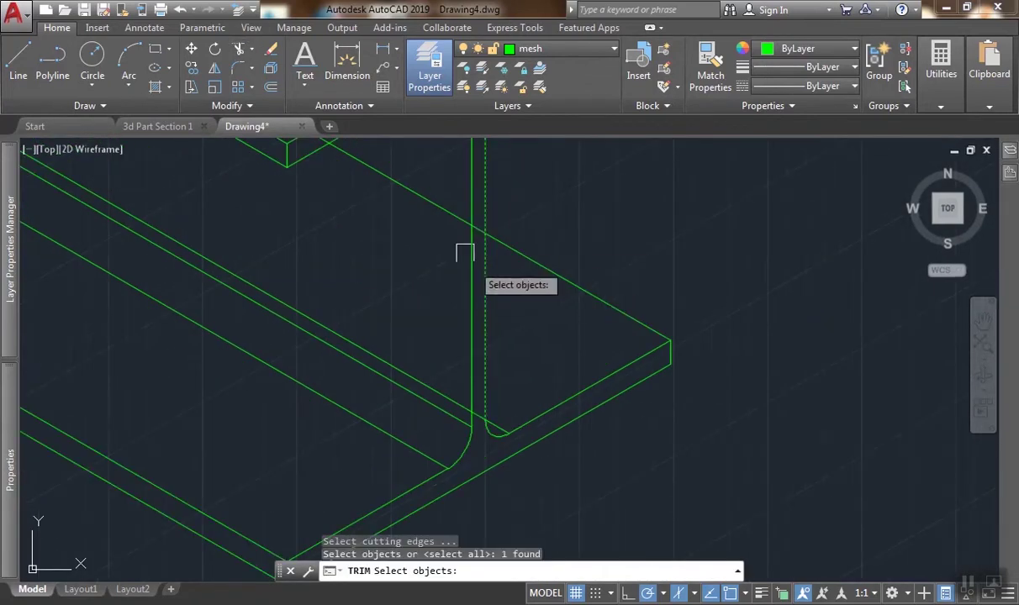
key("Return")
scroll(485, 422, "up", 3)
left_click(480, 425)
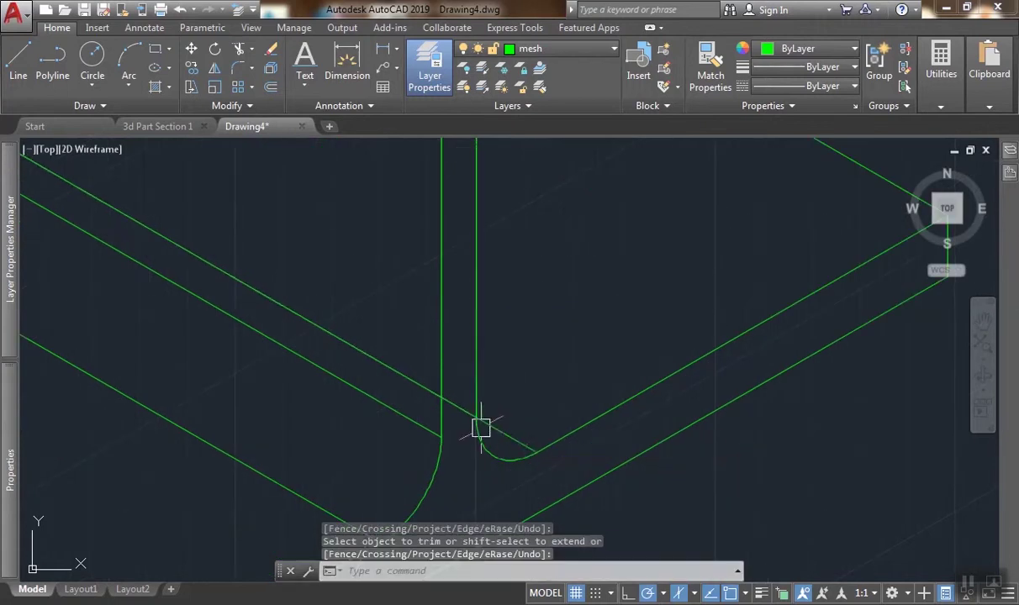
key("Return")
left_click(468, 362)
key("Return")
left_click(448, 396)
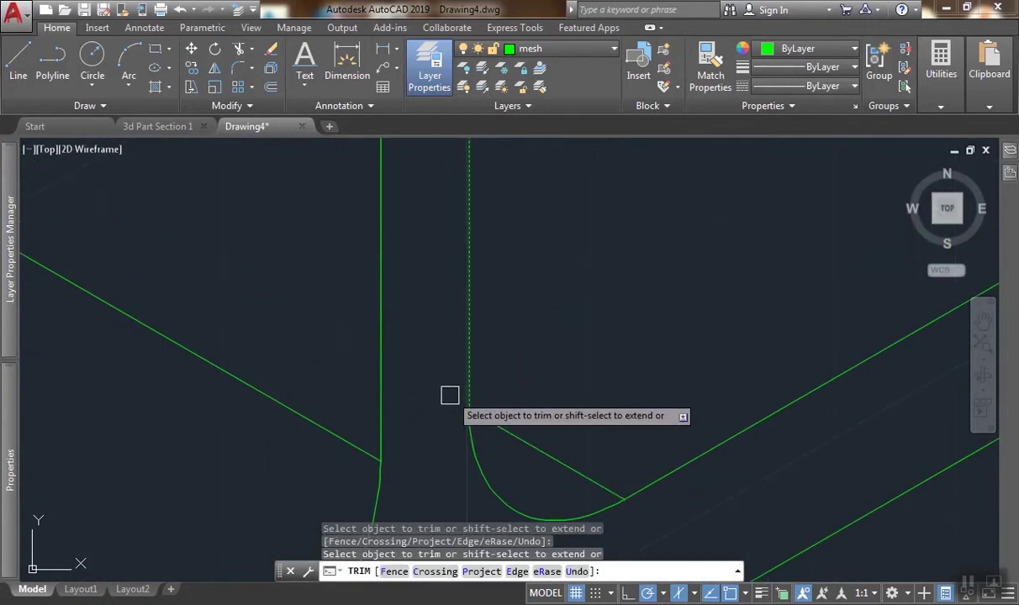
scroll(467, 372, "down", 6)
middle_click_drag(467, 372, 474, 425)
scroll(448, 395, "down", 6)
scroll(474, 425, "down", 2)
Trim the long line from the upper left fillet at the top flange and erase the leftover piece above the flange.
key("Return")
key("Return")
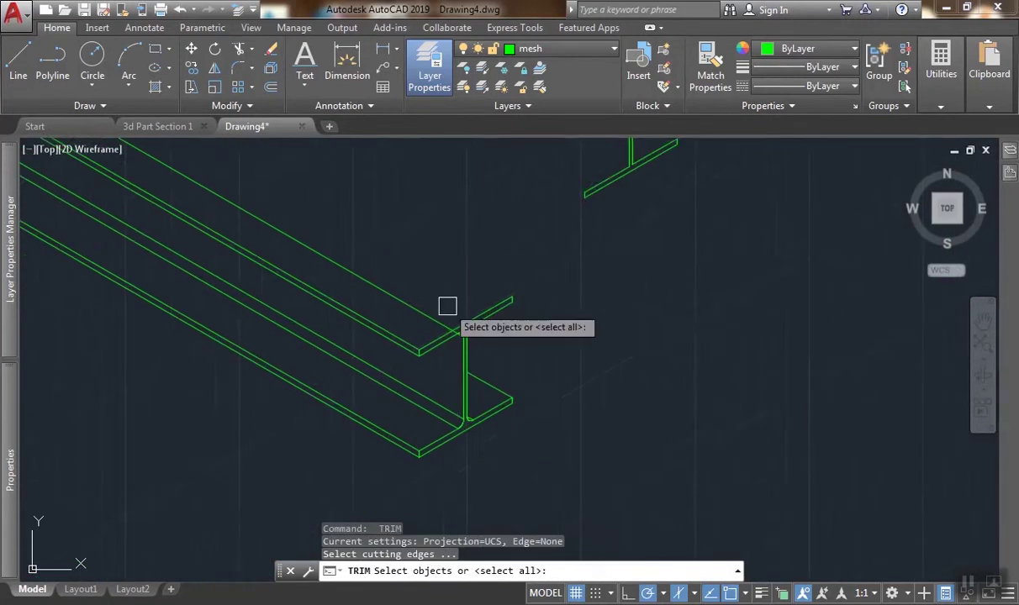
scroll(457, 319, "up", 4)
scroll(468, 366, "up", 4)
key("Return")
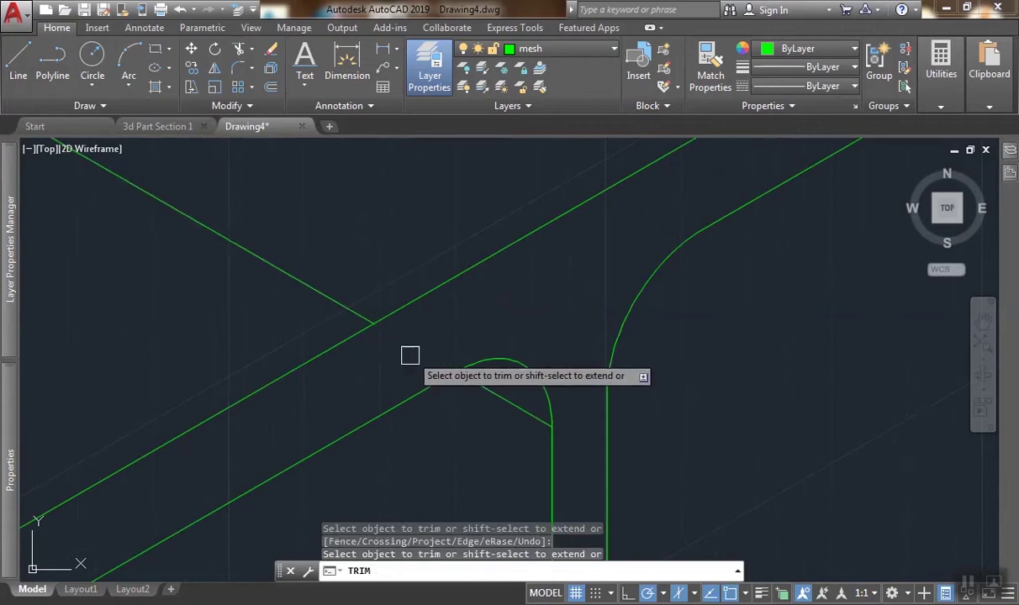
key("Escape")
left_click(357, 336)
type("e")
key("Return")
scroll(400, 412, "down", 3)
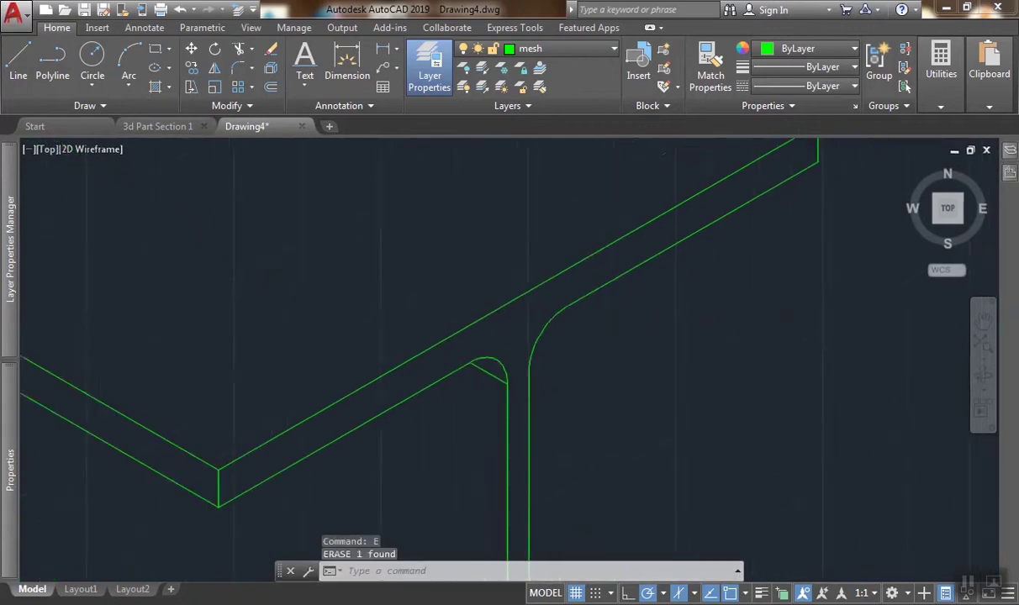
scroll(404, 387, "down", 4)
middle_click_drag(399, 389, 420, 380)
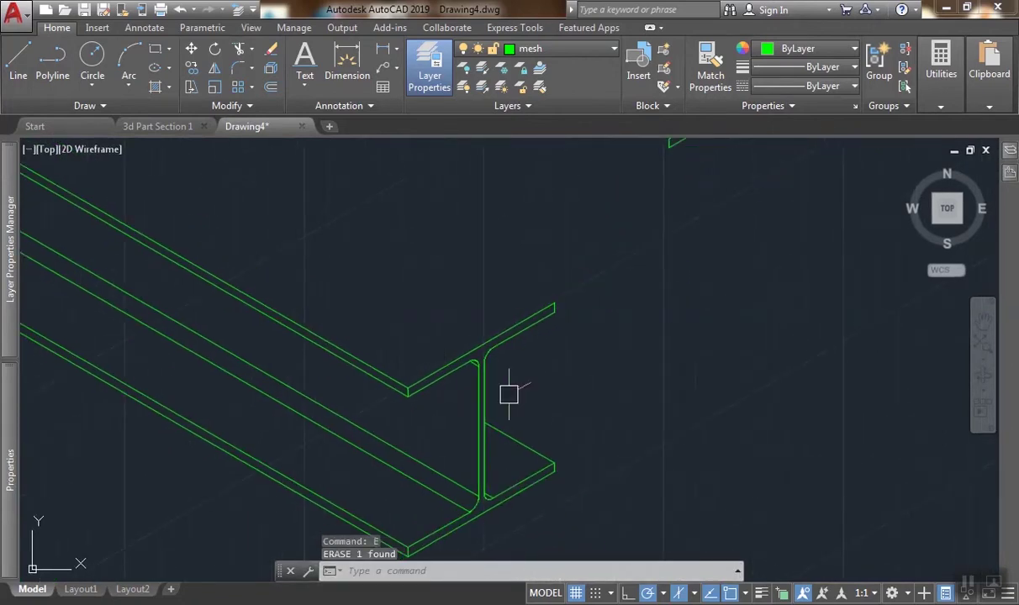
Move the whole extended I-beam from its top flange's upper left end corner to the deck's lower front corner.
scroll(535, 412, "down", 2)
middle_click_drag(543, 438, 537, 384)
left_click(581, 485)
left_click(367, 292)
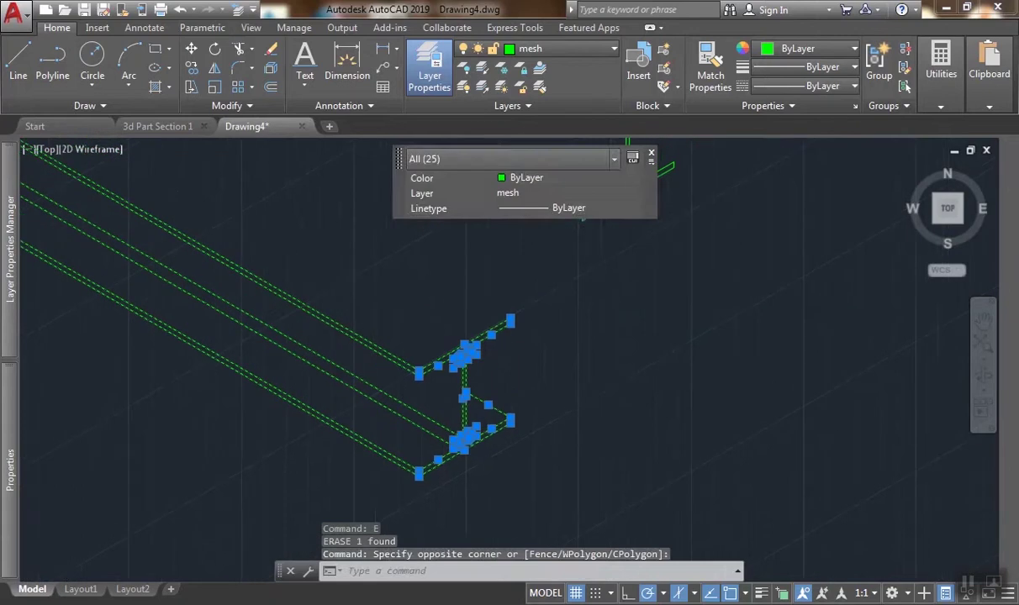
type("m")
key("Return")
scroll(405, 361, "up", 5)
left_click(439, 391)
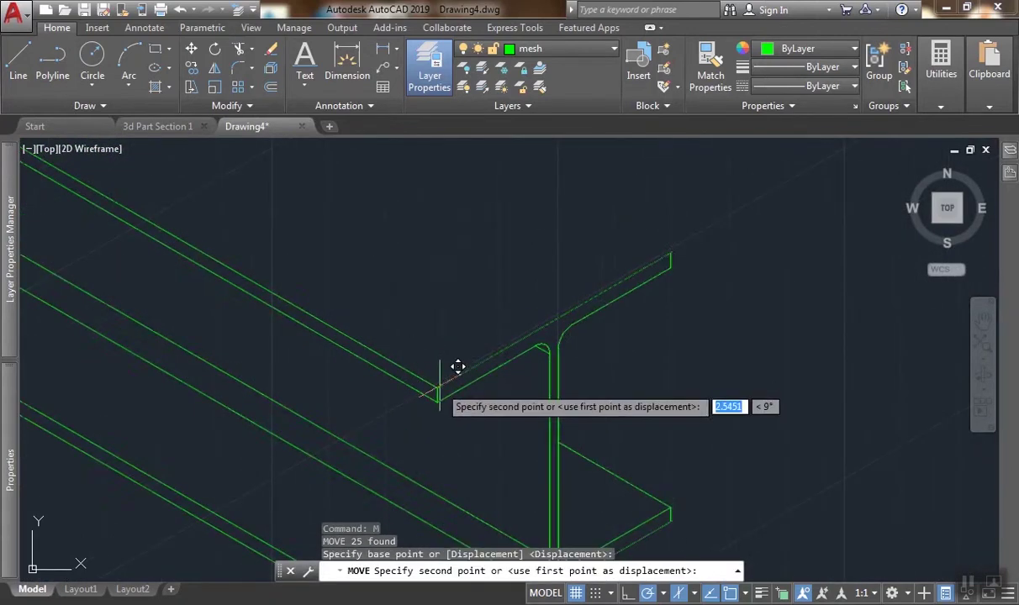
scroll(440, 392, "down", 7)
middle_click_drag(407, 427, 343, 497)
scroll(343, 497, "down", 2)
middle_click_drag(410, 307, 382, 425)
scroll(386, 424, "up", 14)
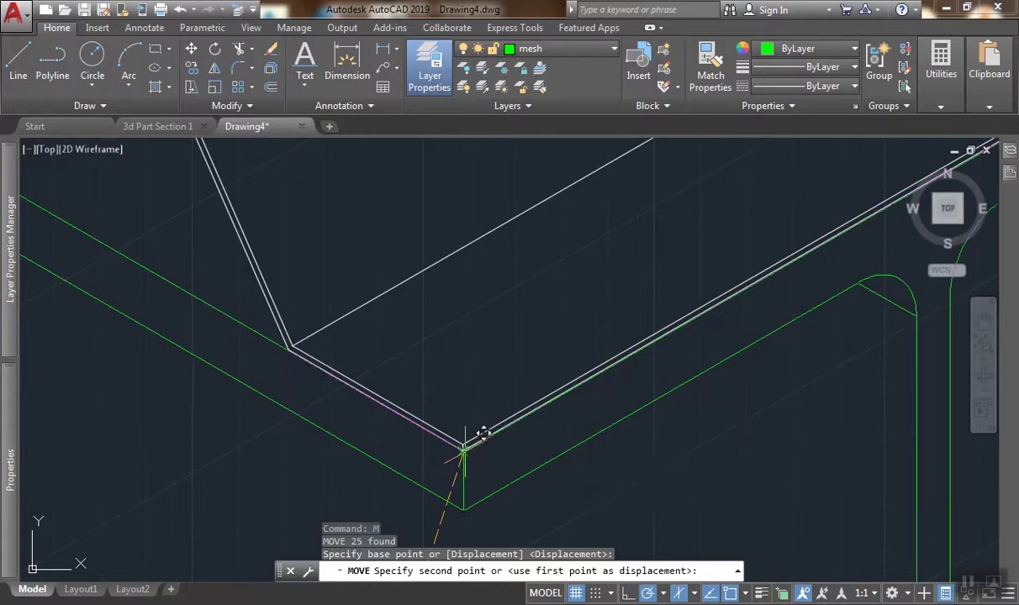
left_click(465, 452)
scroll(584, 328, "down", 14)
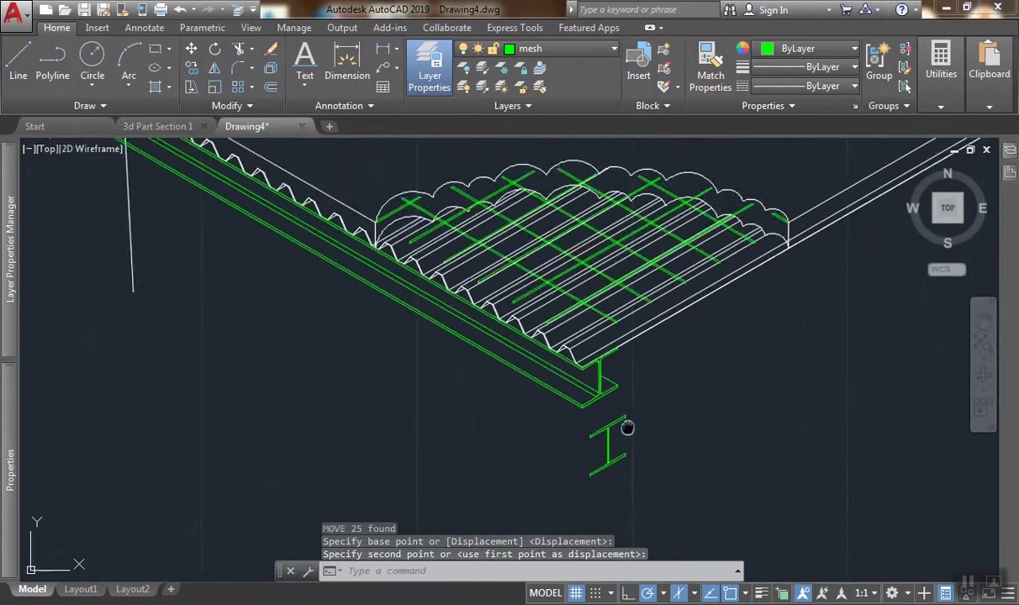
Move the spare unextended I-section further down, clear of the beam under the deck.
middle_click_drag(627, 427, 503, 305)
scroll(502, 305, "up", 2)
scroll(478, 417, "up", 2)
left_click(566, 458)
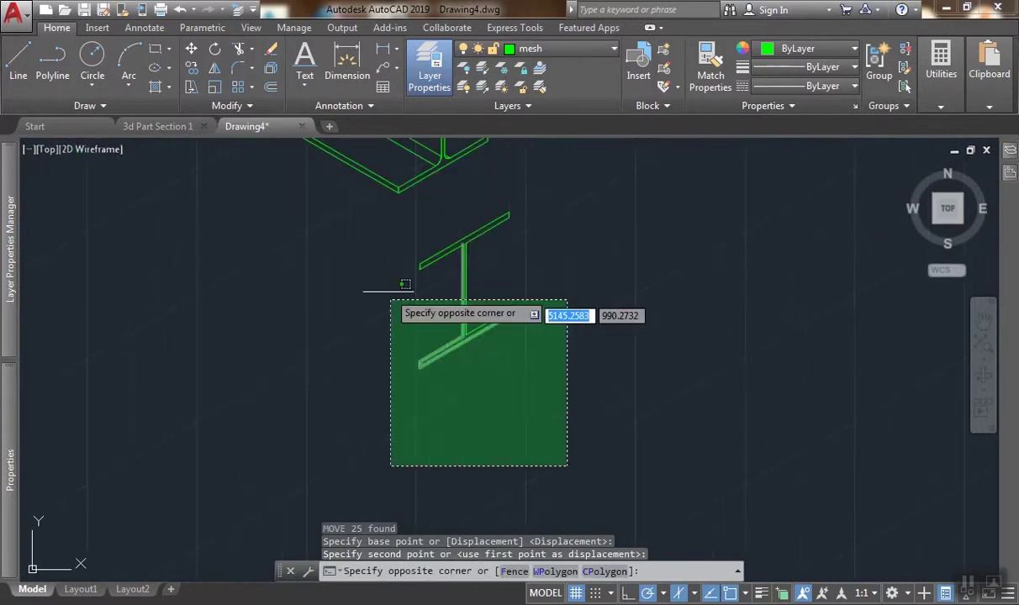
left_click(371, 205)
middle_click_drag(472, 273, 503, 331)
type("m")
key("Return")
middle_click_drag(568, 334, 500, 392)
scroll(500, 392, "down", 2)
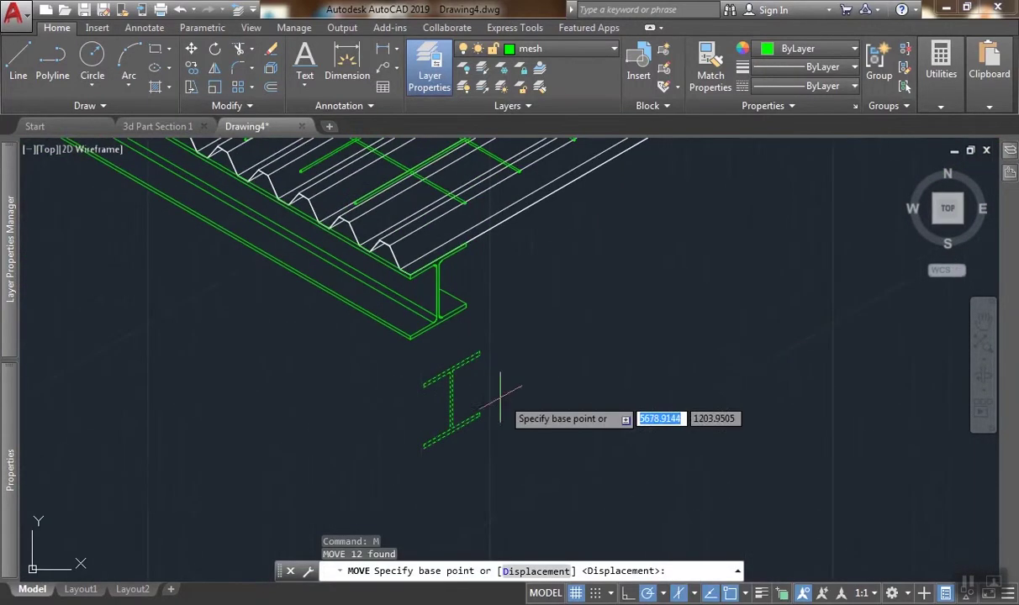
scroll(458, 336, "up", 2)
scroll(449, 360, "up", 2)
scroll(444, 373, "down", 2)
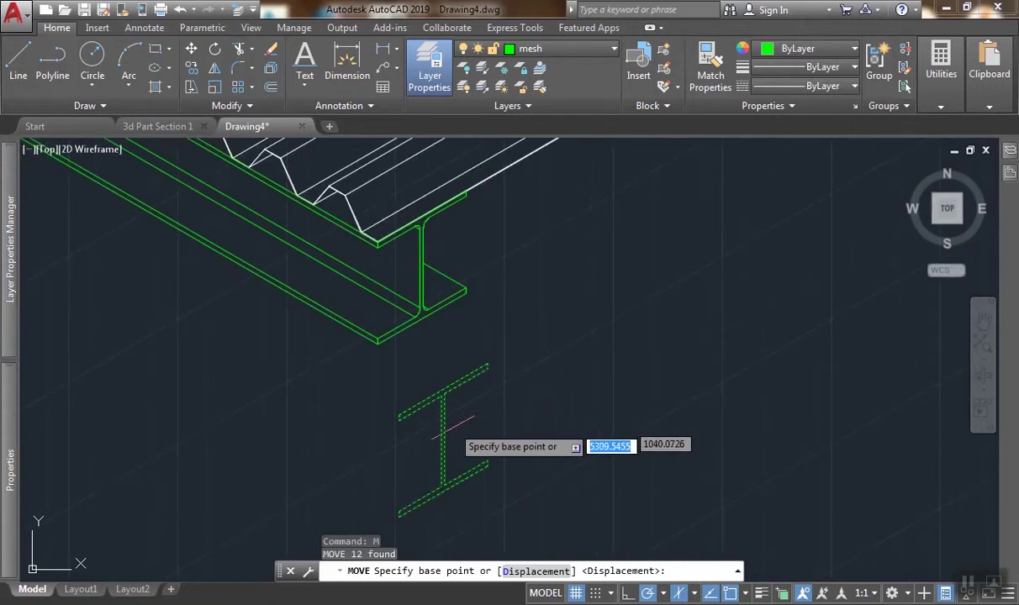
middle_click_drag(495, 408, 431, 257)
middle_click_drag(534, 350, 551, 288)
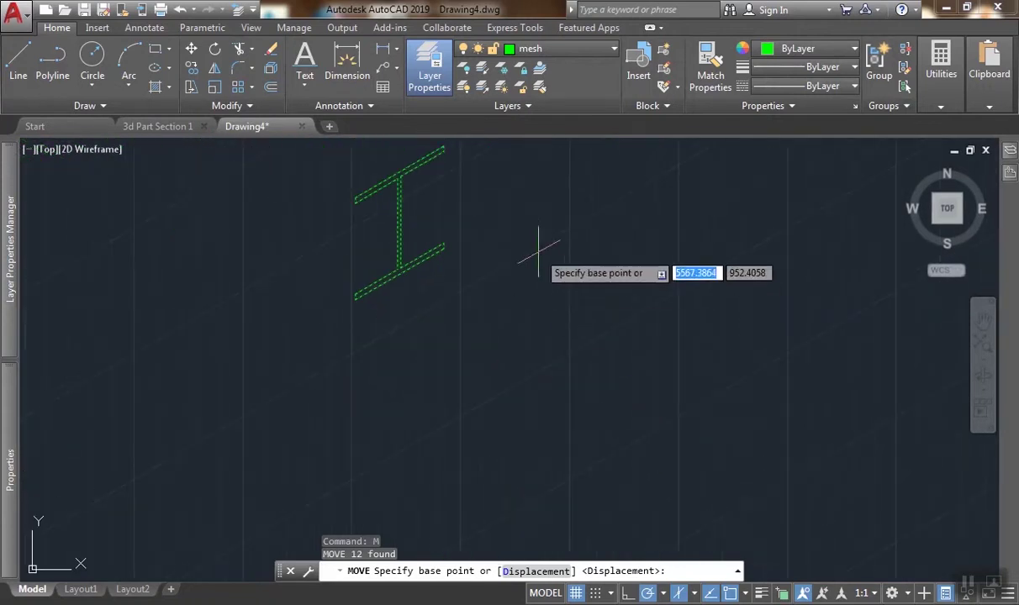
left_click(538, 251)
left_click(469, 458)
scroll(421, 337, "down", 2)
scroll(340, 410, "up", 3)
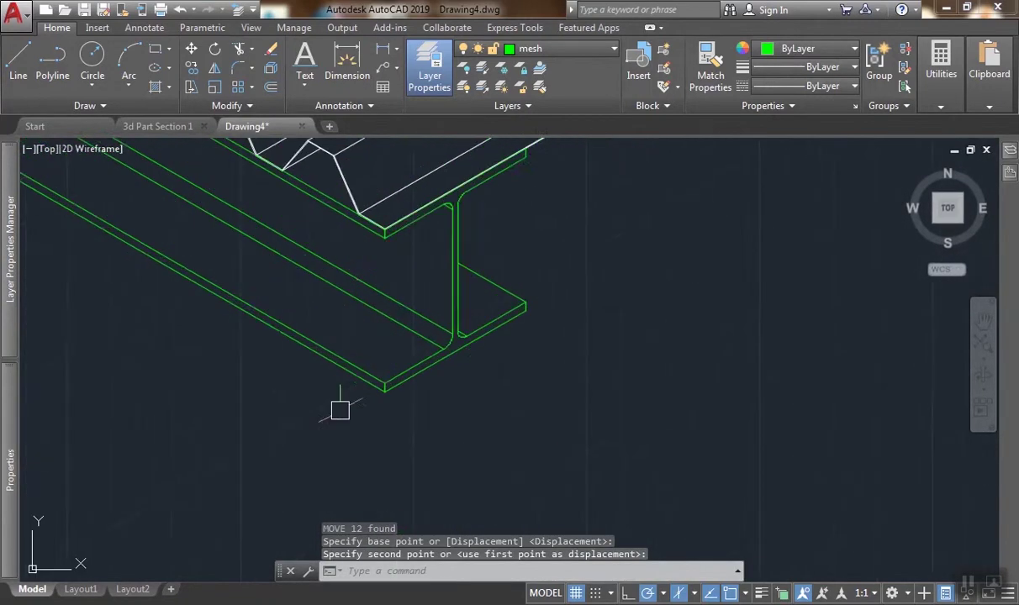
Copy the complete extended I-beam, without the deck lines, 1500 up and to the right along the isometric axis.
scroll(339, 410, "up", 1)
left_click(330, 458)
scroll(480, 324, "down", 1)
middle_click_drag(480, 324, 312, 406)
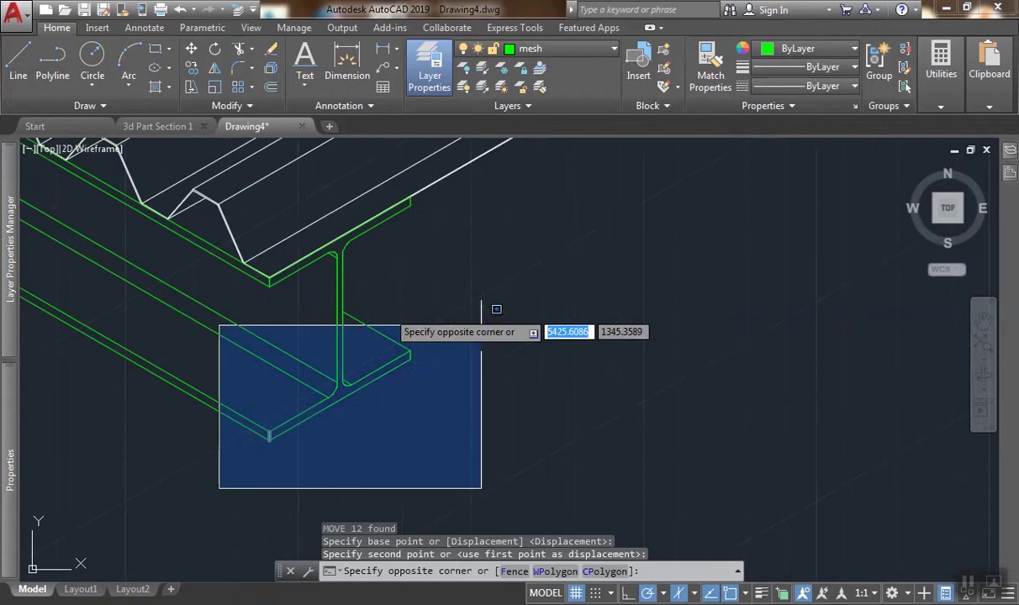
left_click(470, 180)
scroll(470, 180, "up", 3)
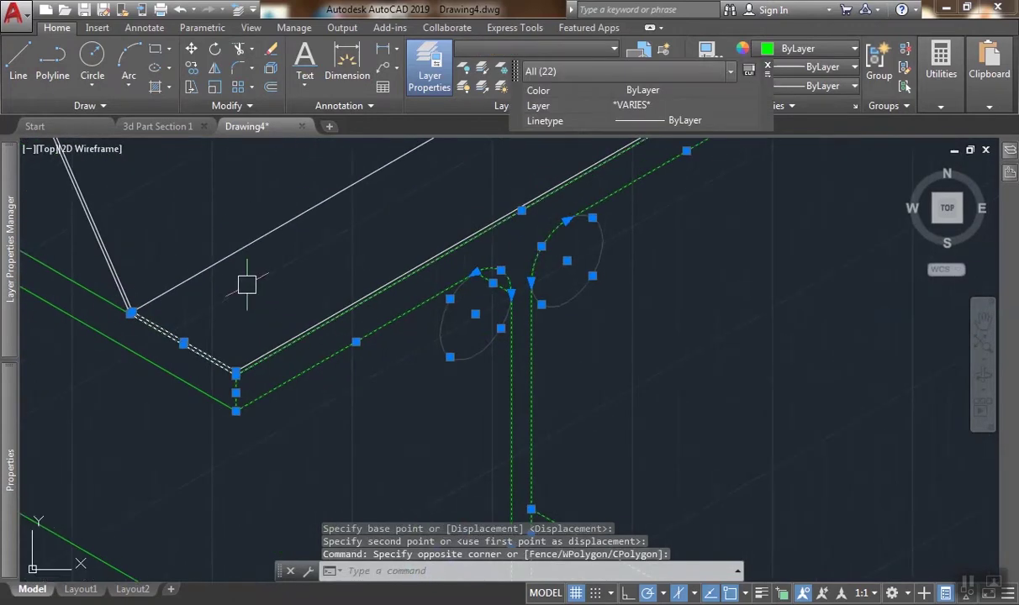
left_click(69, 247, "shift")
left_click(291, 431, "shift")
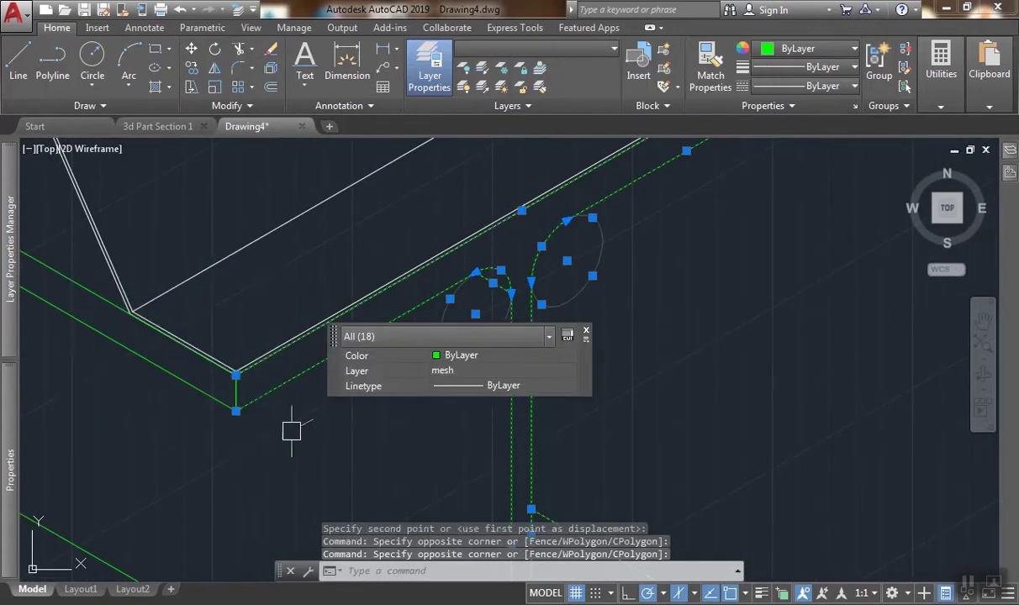
scroll(248, 423, "up", 2)
left_click(250, 424)
left_click(171, 359)
scroll(231, 408, "down", 4)
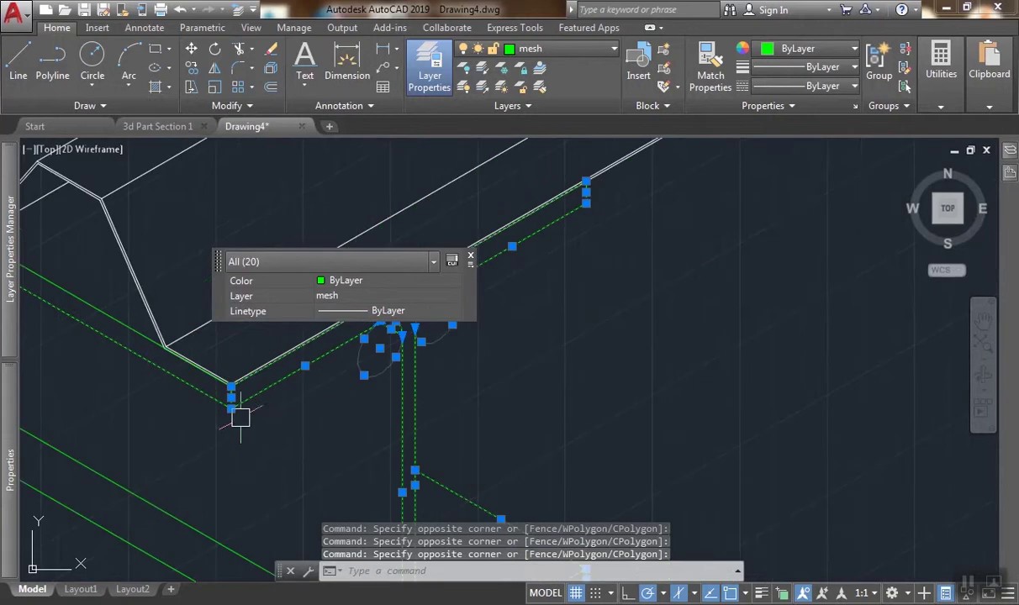
scroll(288, 430, "down", 2)
middle_click_drag(288, 430, 667, 303)
scroll(513, 321, "down", 1)
scroll(545, 420, "up", 2)
scroll(666, 303, "down", 2)
left_click(728, 473)
left_click(595, 312)
scroll(621, 416, "down", 2)
middle_click_drag(621, 416, 644, 390)
scroll(643, 390, "down", 1)
middle_click_drag(732, 414, 525, 454)
type("co")
key("Return")
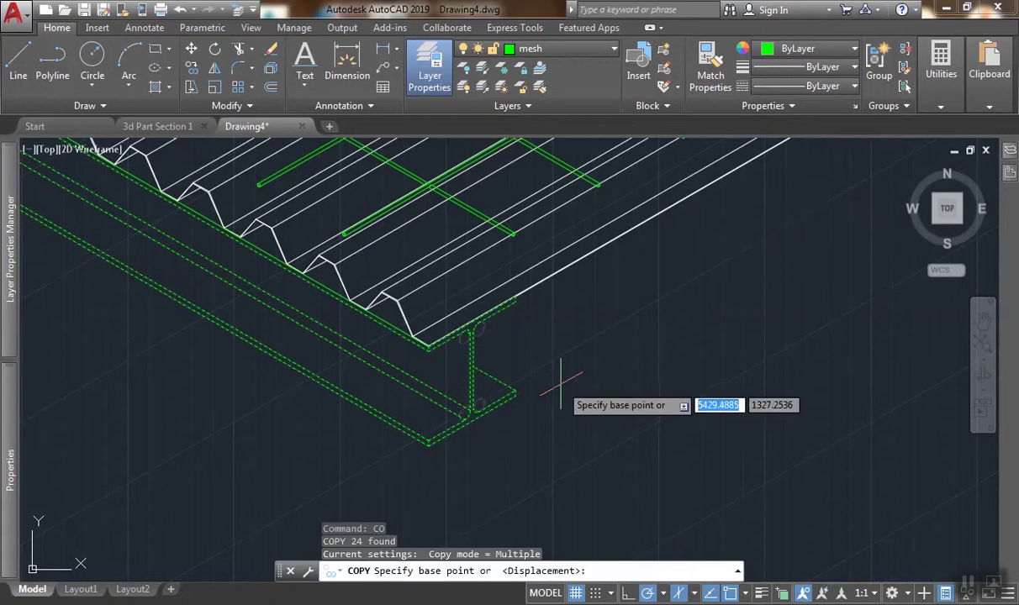
middle_click_drag(561, 383, 369, 457)
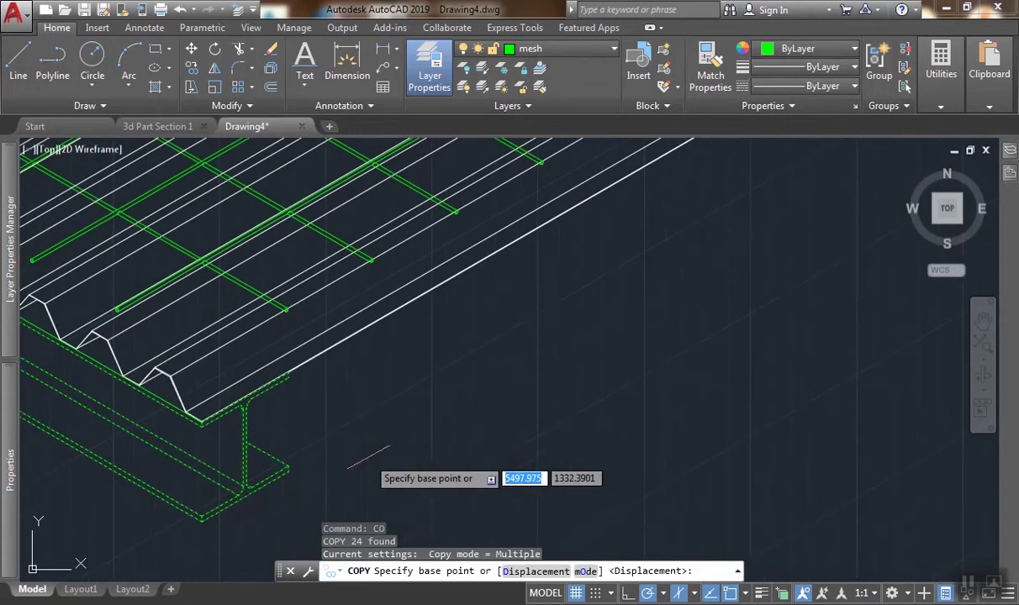
left_click(370, 457)
type("1")
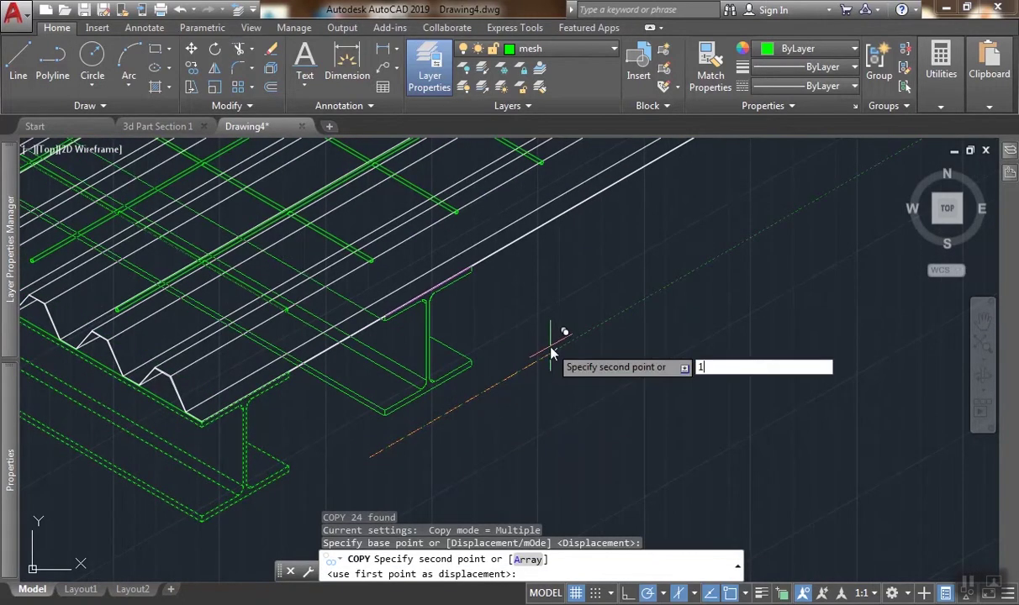
type("500")
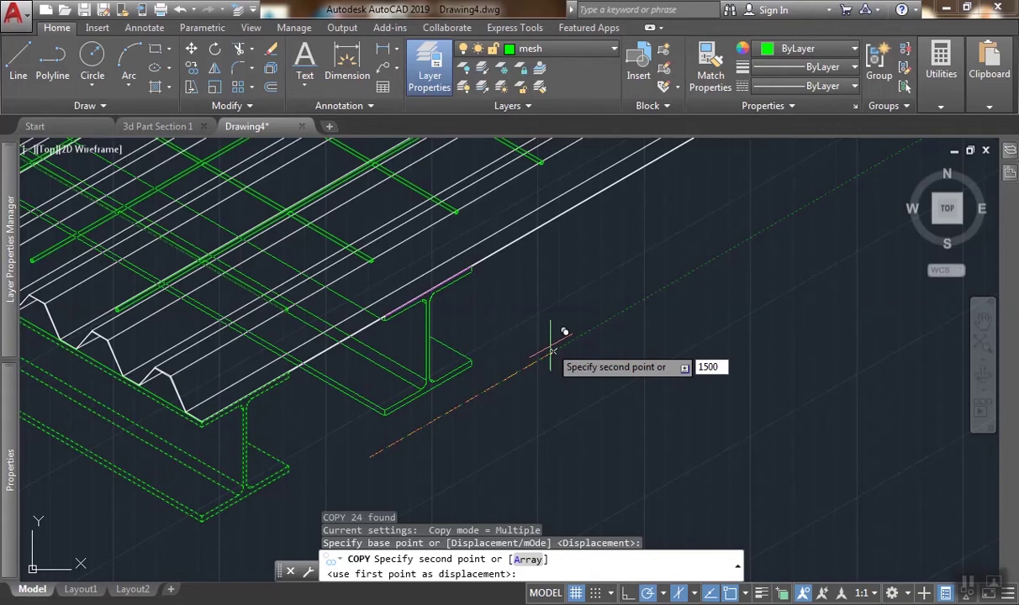
key("Return")
middle_click_drag(561, 336, 709, 223)
middle_click_drag(565, 282, 336, 420)
scroll(432, 351, "up", 2)
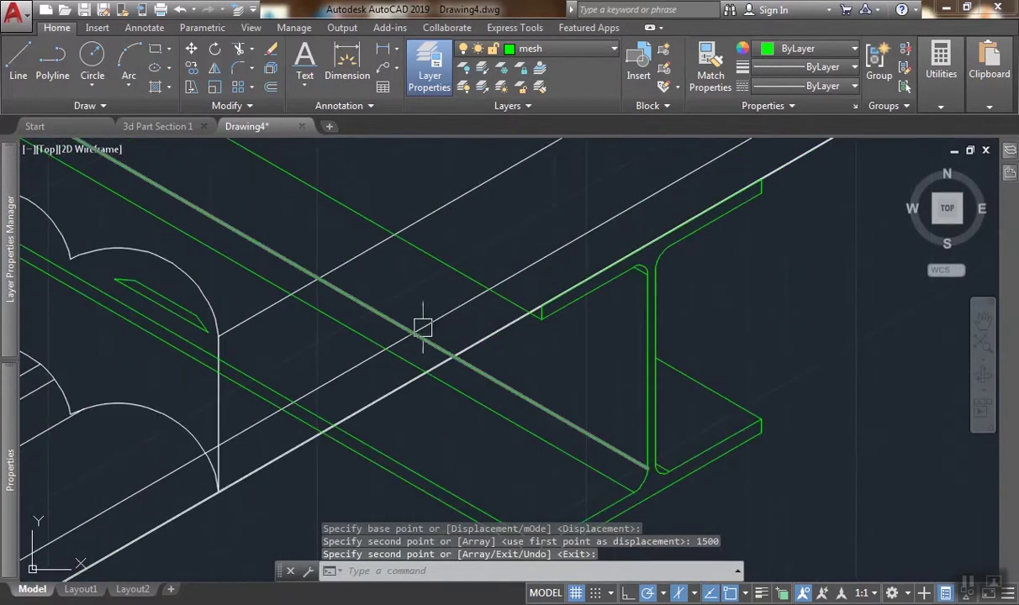
Trim the copied beam's long flange and web lines at the deck's lower right edge, removing the parts crossing the deck.
left_click(240, 51)
scroll(433, 357, "up", 5)
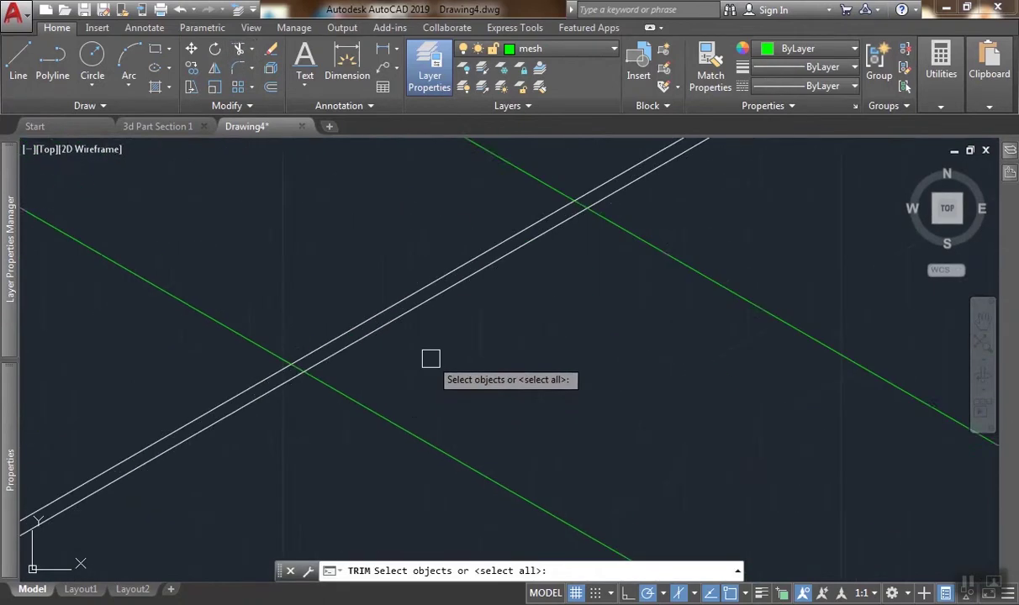
left_click(409, 314)
key("Return")
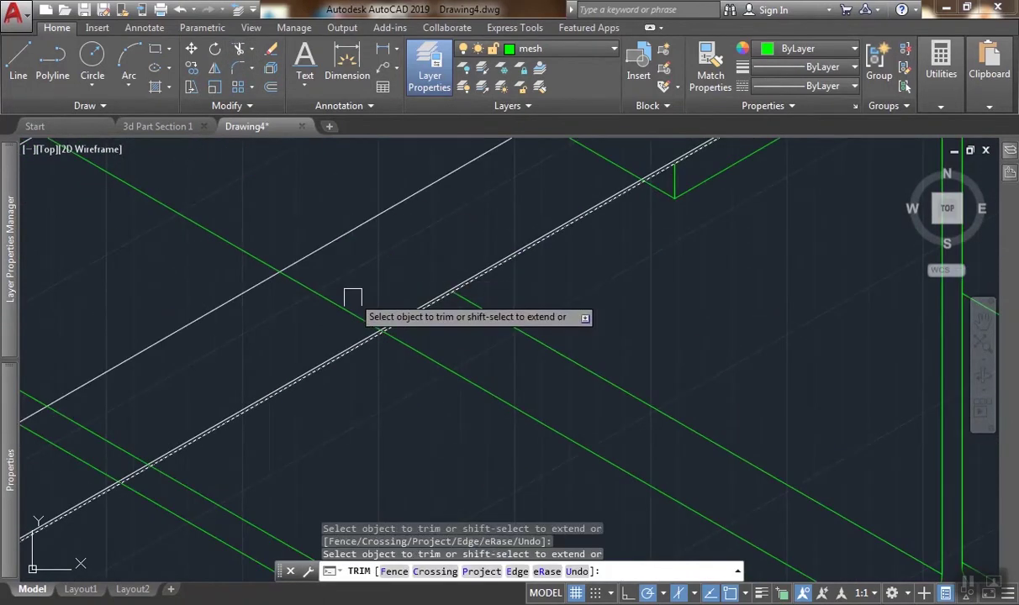
scroll(259, 398, "down", 3)
scroll(259, 397, "up", 2)
left_click(317, 377)
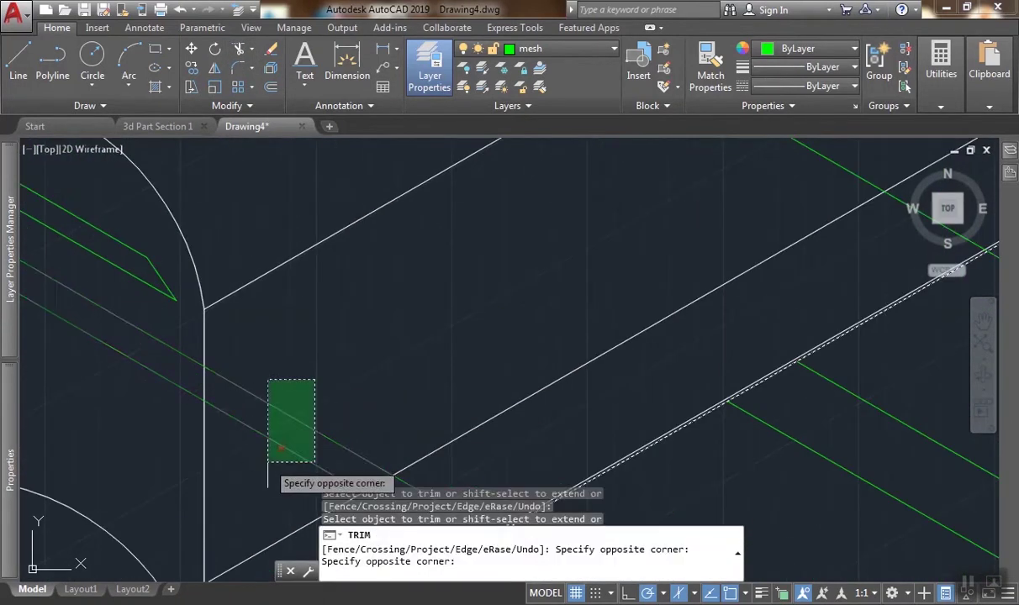
left_click(268, 463)
scroll(371, 374, "down", 3)
scroll(488, 300, "up", 1)
scroll(518, 343, "up", 2)
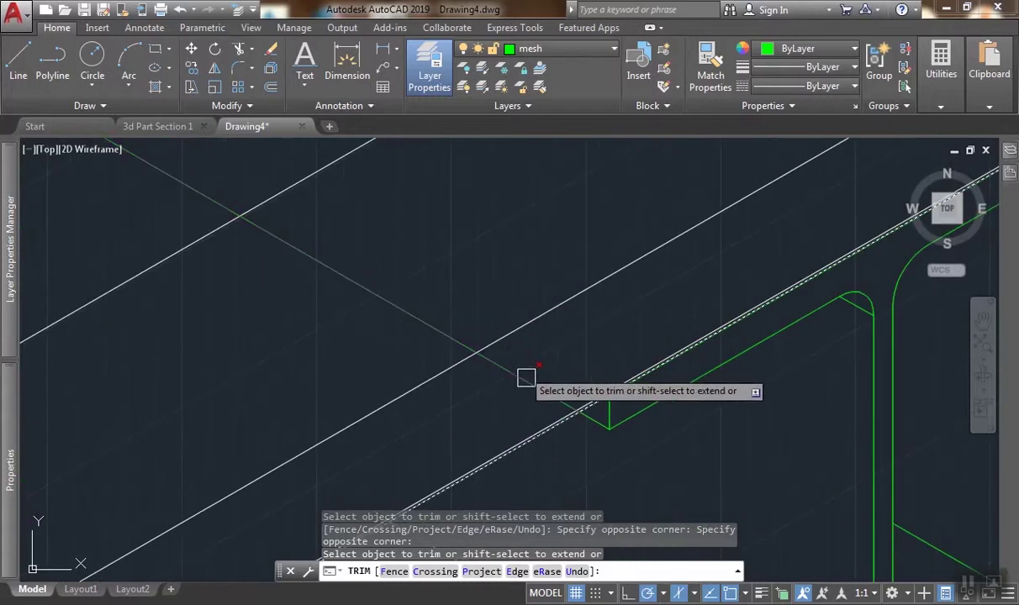
left_click(523, 376)
scroll(509, 304, "down", 2)
scroll(597, 254, "up", 1)
key("Return")
scroll(649, 304, "down", 5)
middle_click_drag(639, 296, 594, 322)
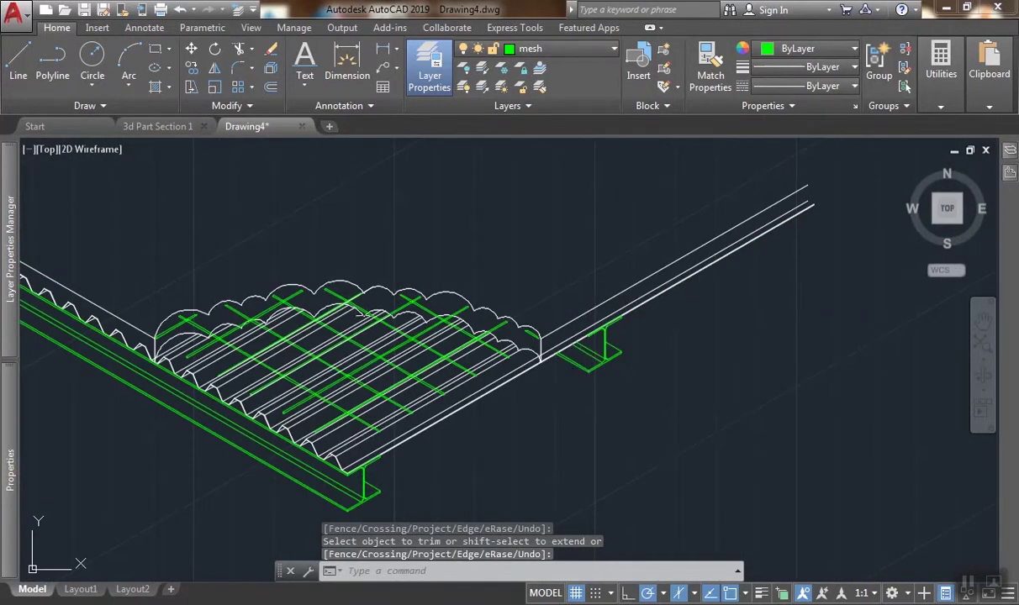
Copy the deck's long rib line beside its lower right edge 1800 up and to the left along the isometric axis.
scroll(505, 353, "down", 3)
scroll(397, 323, "up", 3)
scroll(398, 323, "down", 2)
scroll(466, 364, "up", 1)
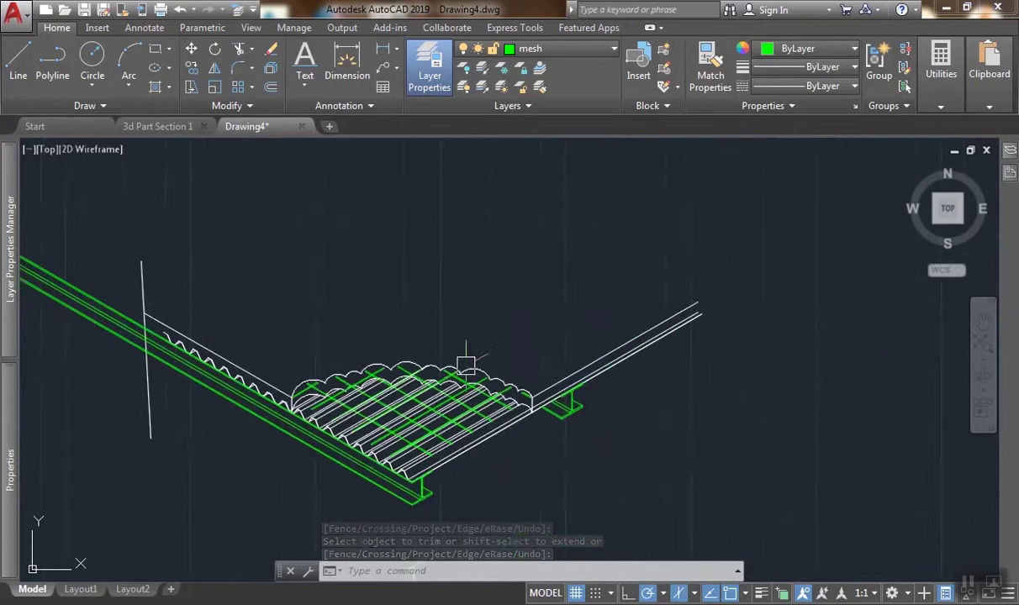
scroll(511, 358, "up", 2)
type("ct o")
key("Return")
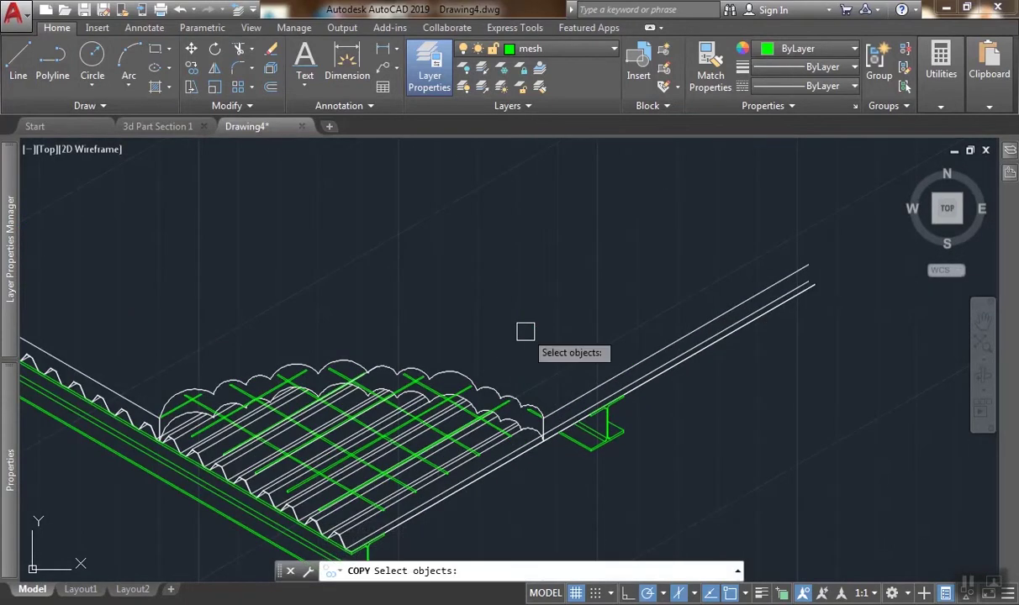
scroll(503, 484, "up", 2)
left_click(387, 481)
scroll(410, 456, "down", 2)
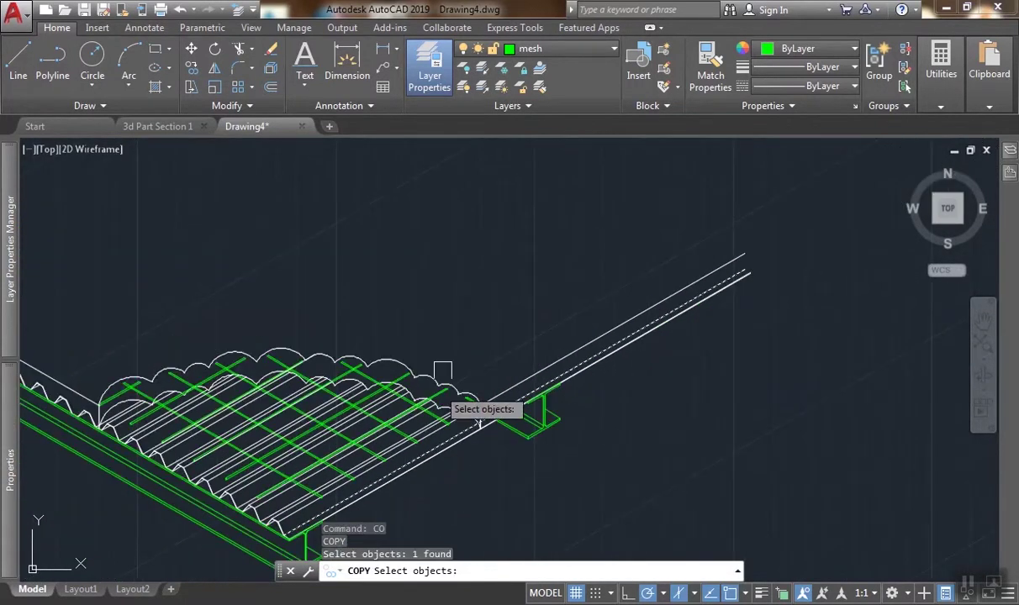
scroll(460, 281, "down", 1)
key("Return")
left_click(502, 311)
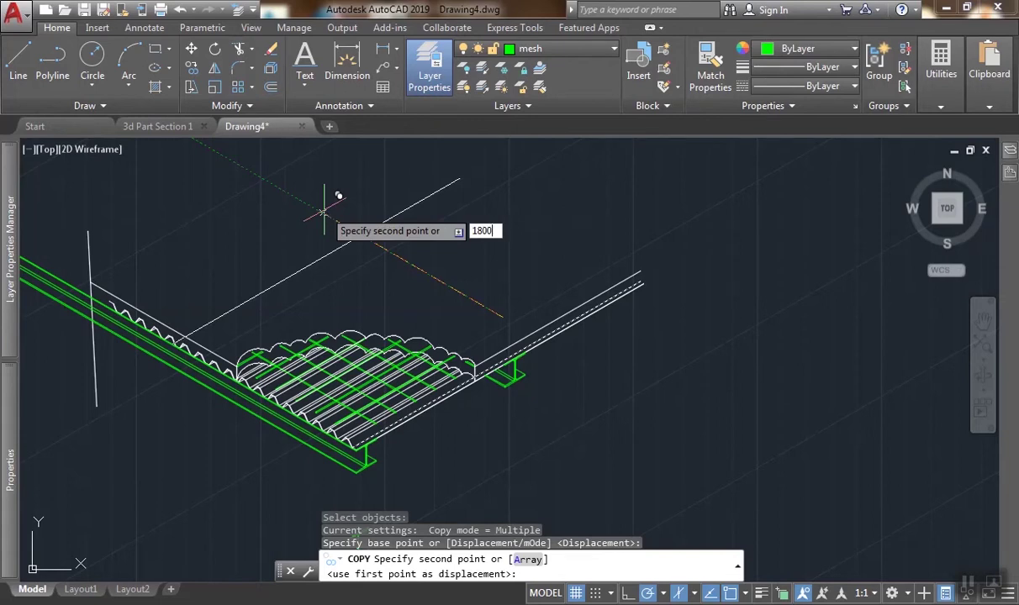
key("Return")
key("Return")
key("Return")
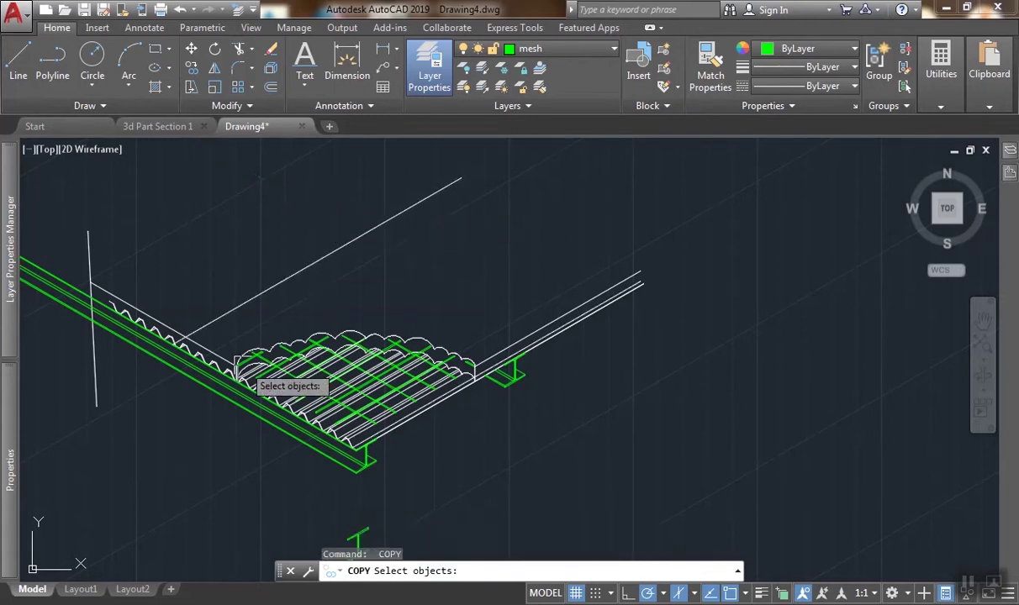
Copy the beam's top flange line along the deck's lower left edge 1800 up and to the right along the isometric axis.
scroll(241, 366, "up", 3)
scroll(181, 349, "up", 3)
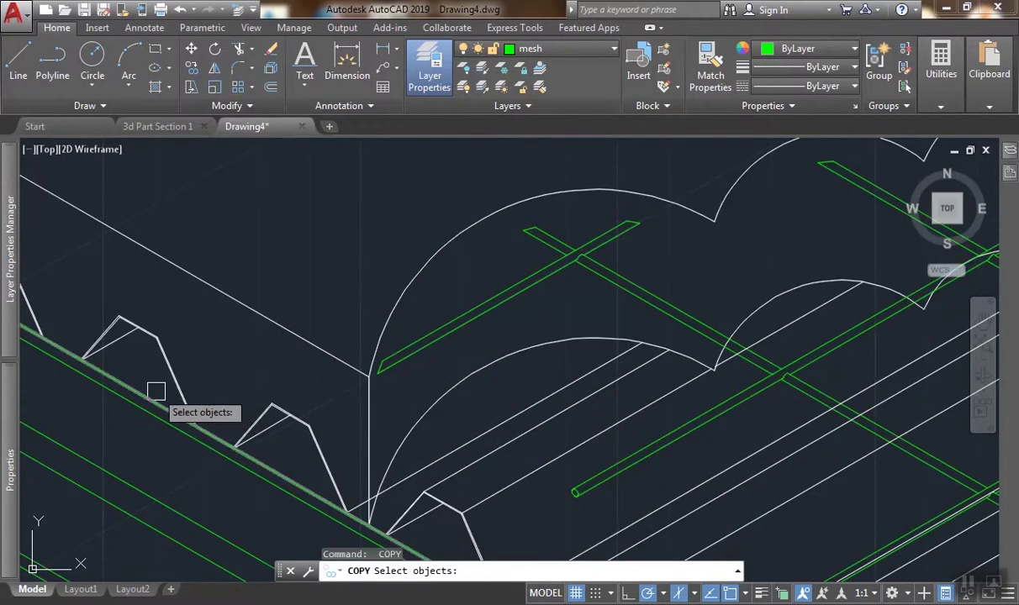
left_click(156, 391)
scroll(156, 391, "down", 5)
key("Return")
left_click(259, 334)
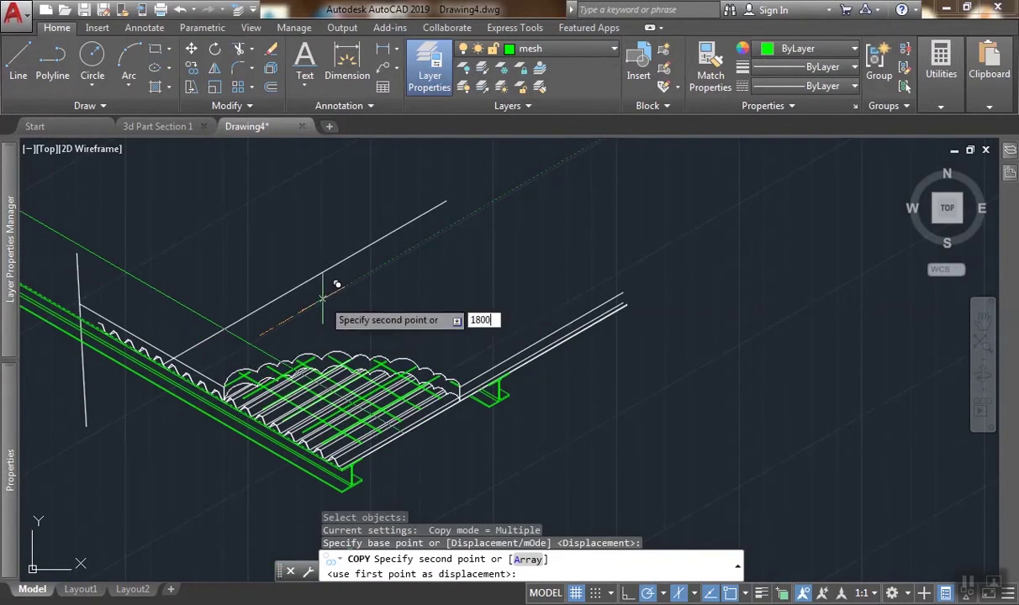
type("1800")
key("Return")
key("Return")
Move the copied flange line 200 further up and to the right along the 30° axis.
scroll(566, 324, "up", 4)
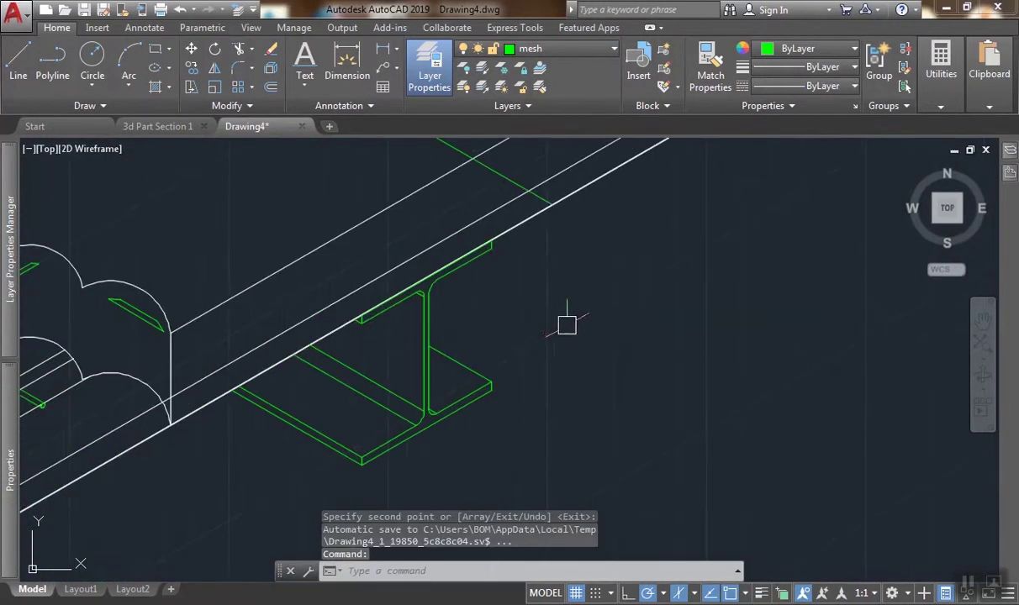
scroll(499, 338, "down", 5)
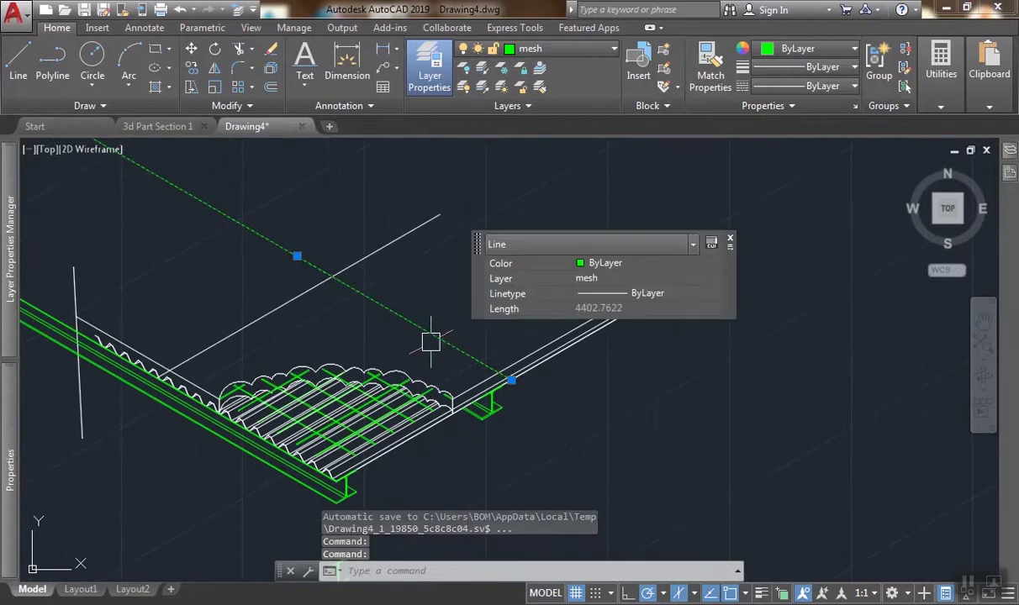
type("m")
key("Return")
scroll(453, 319, "up", 3)
left_click(463, 312)
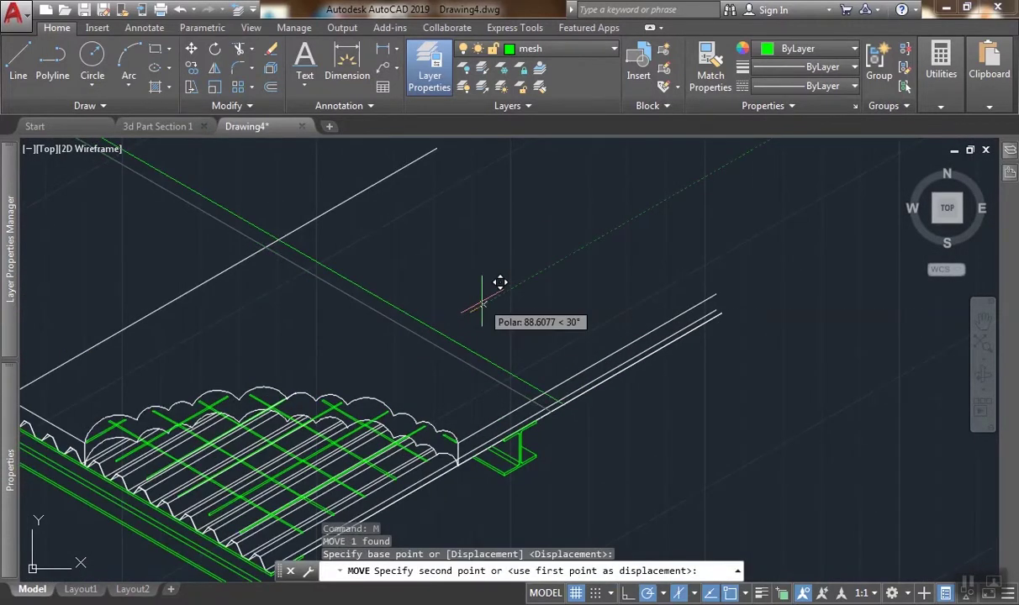
type("200")
key("Return")
scroll(481, 323, "down", 4)
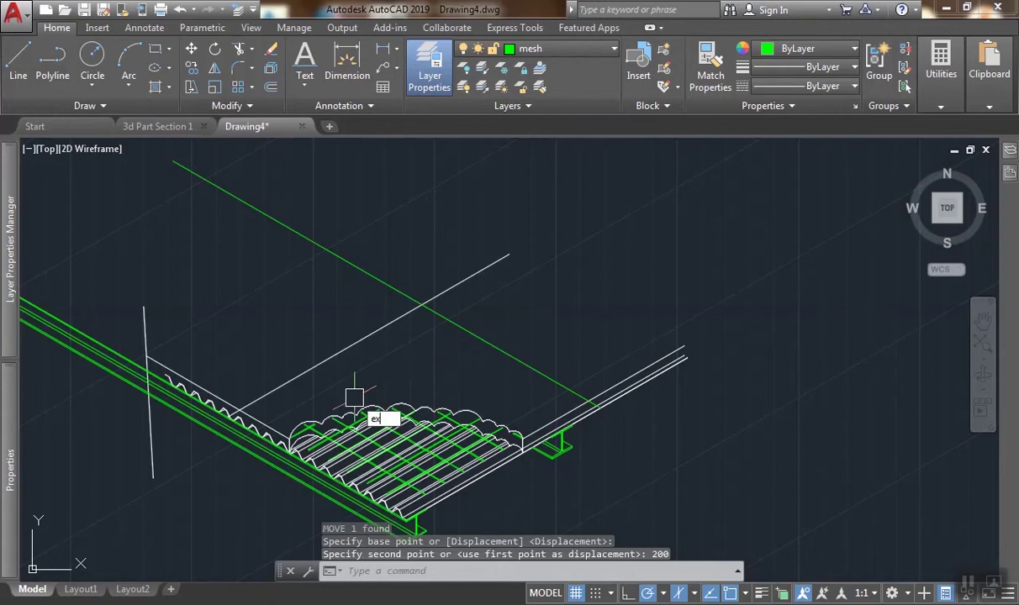
Extend the deck's upper left edge line down to the outermost bottom flange line of the lower left beam.
type("ex")
key("Return")
scroll(639, 404, "up", 6)
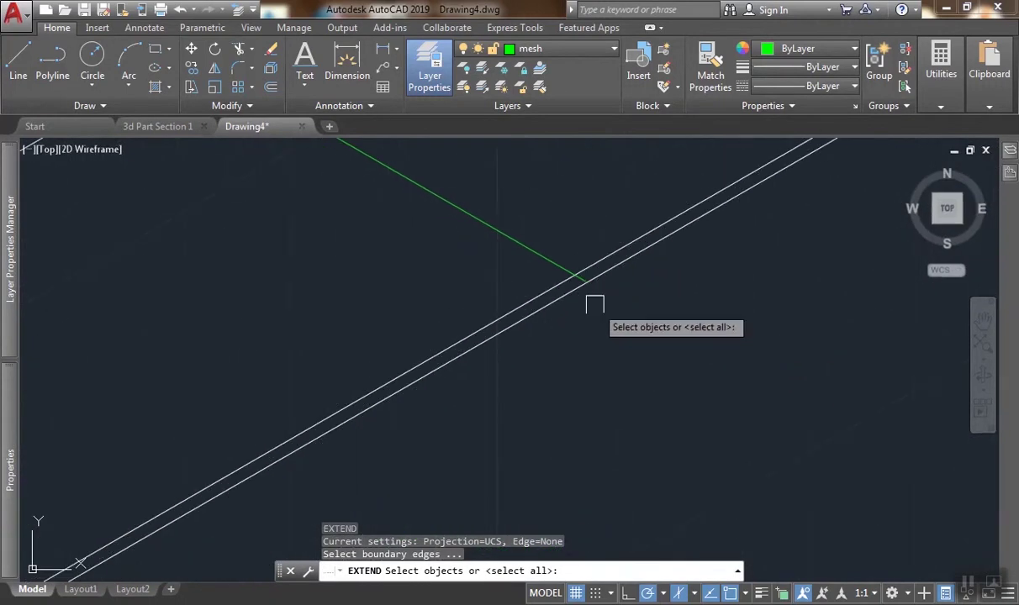
scroll(551, 335, "down", 8)
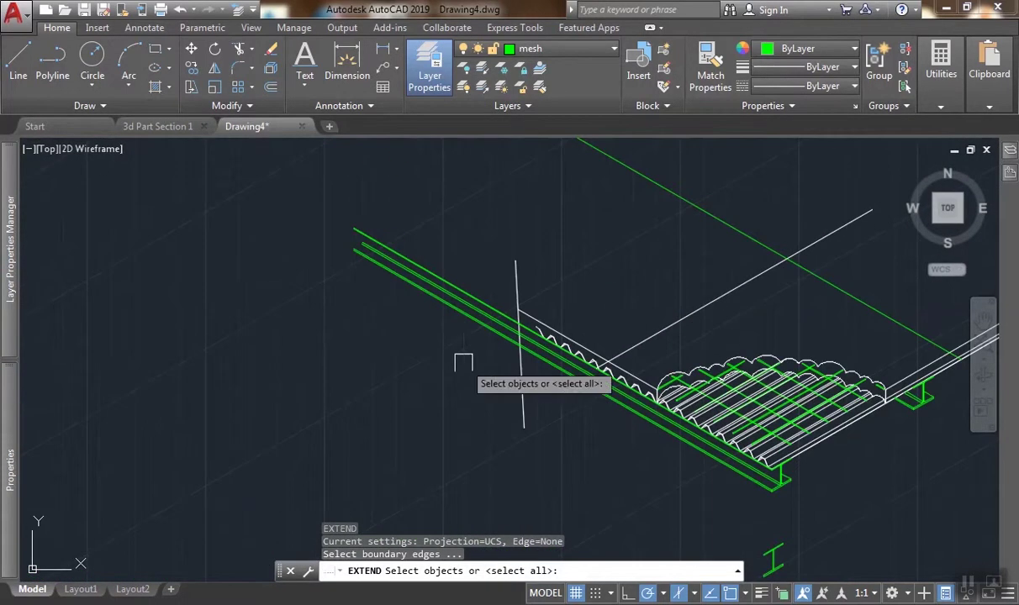
scroll(593, 375, "up", 4)
left_click(576, 509)
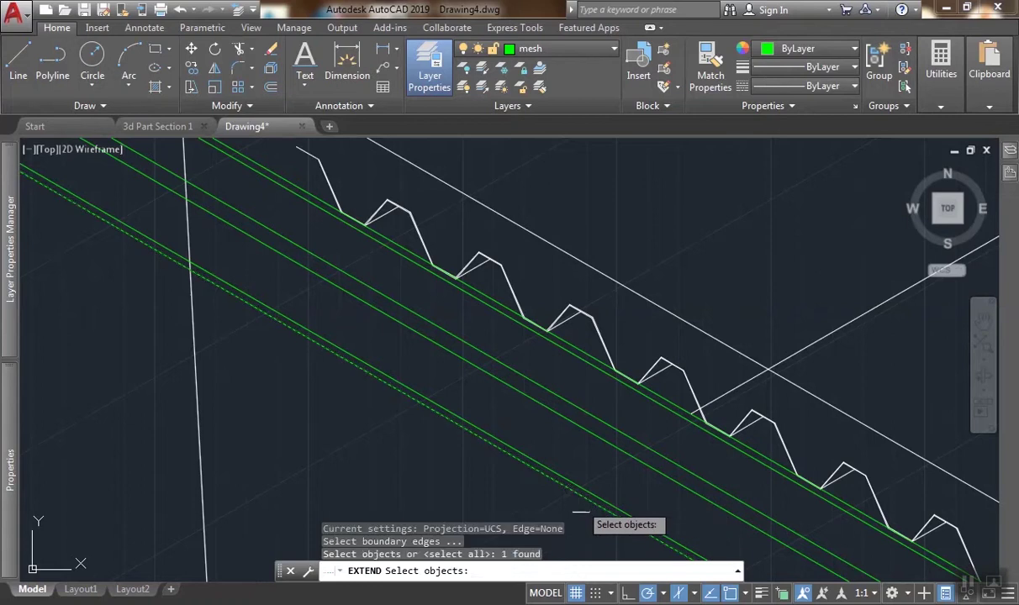
key("Return")
scroll(725, 390, "down", 8)
key("Return")
Use EXTRIM with the deck's upper left edge line as cutting edge to remove the deck and beam lines beyond it.
middle_click_drag(724, 388, 529, 416)
type("extrim")
key("Return")
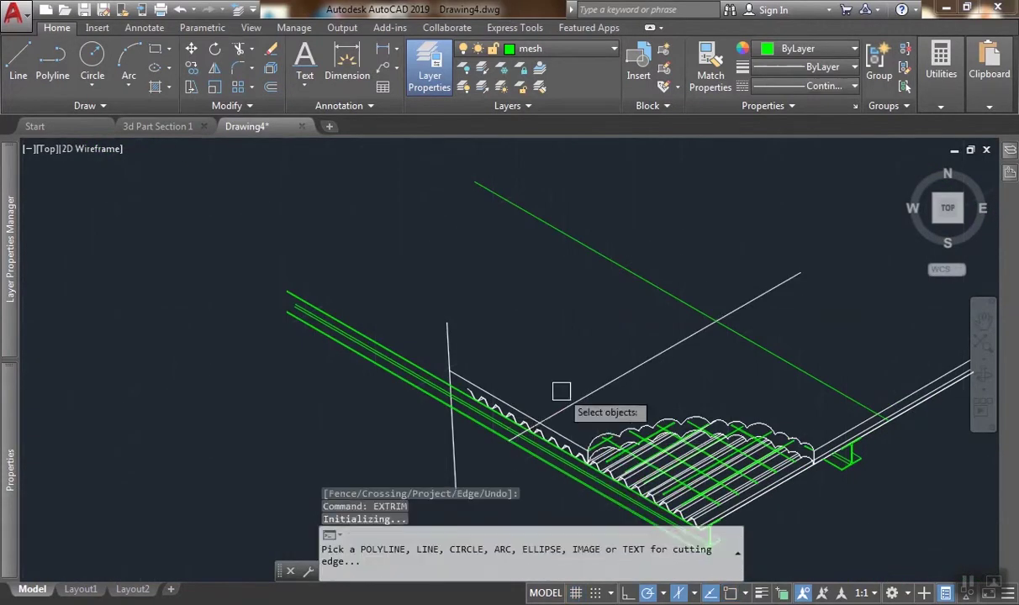
left_click(573, 398)
left_click(572, 333)
Use EXTRIM with the green upper right edge line as cutting edge to remove the deck lines projecting beyond it.
key("Return")
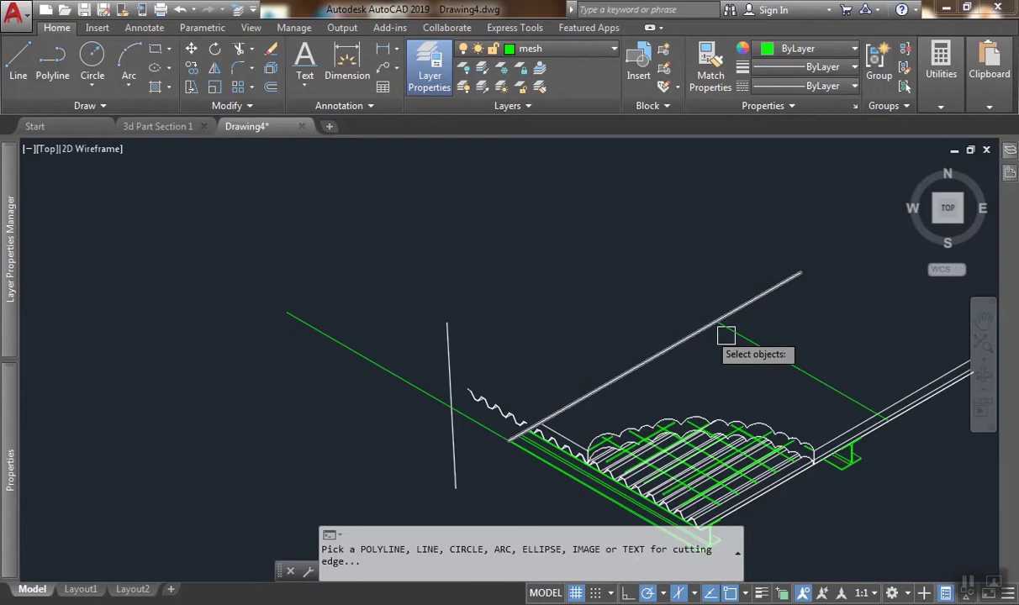
left_click(725, 334)
left_click(847, 322)
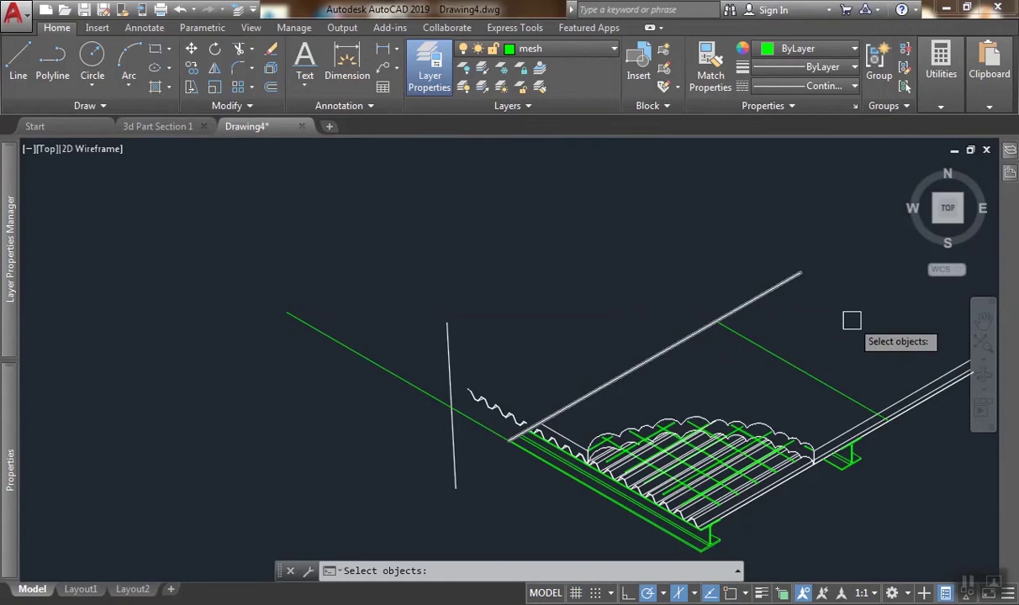
left_click(796, 366)
Trim the remaining long deck edge line that projects past the lower end of the green upper right edge line.
scroll(814, 390, "up", 5)
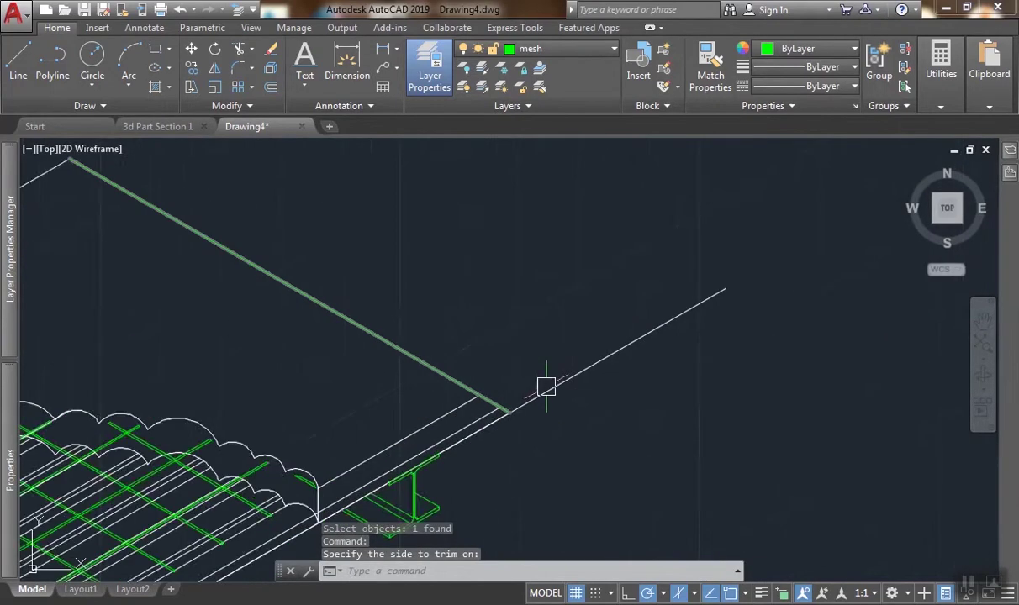
scroll(546, 387, "up", 8)
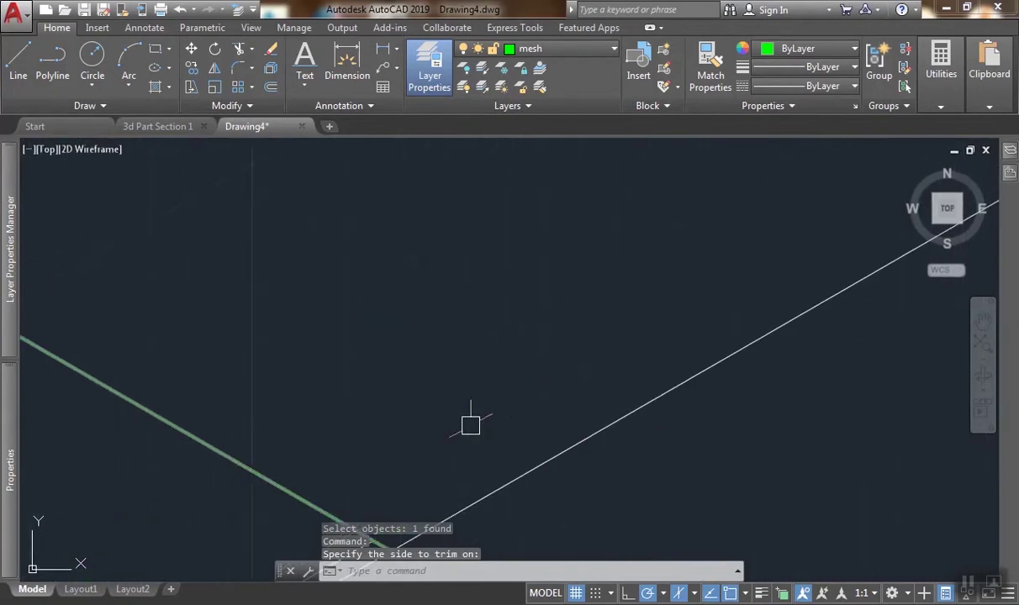
scroll(487, 370, "down", 3)
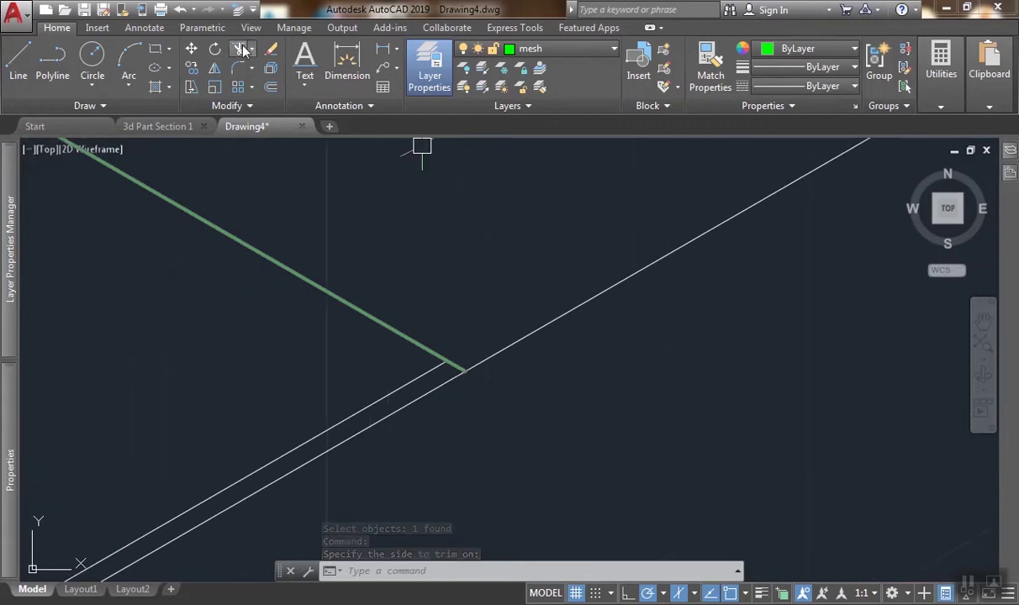
left_click(242, 51)
left_click(430, 353)
key("Return")
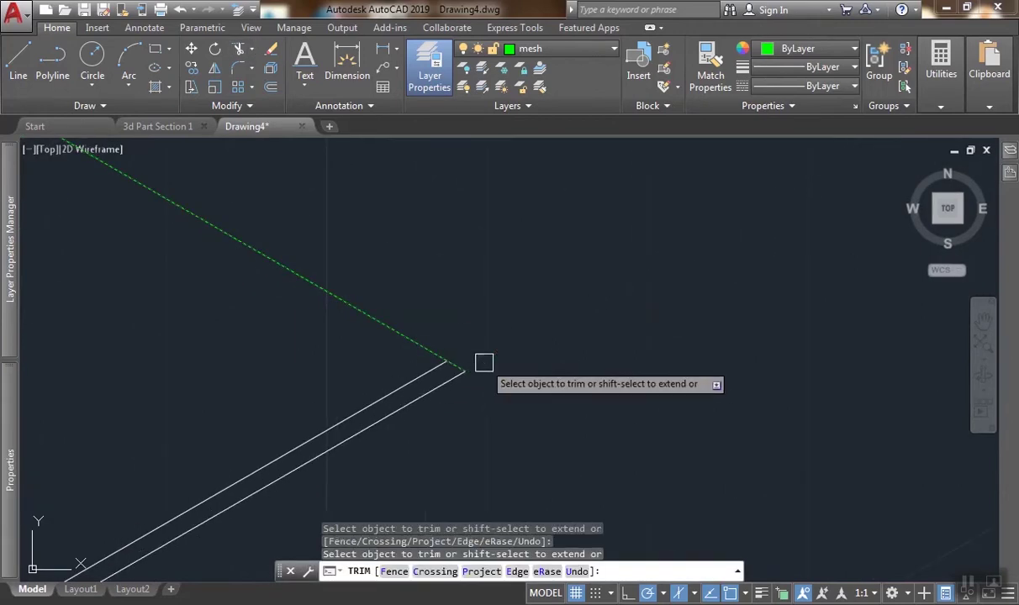
scroll(483, 362, "down", 6)
key("Return")
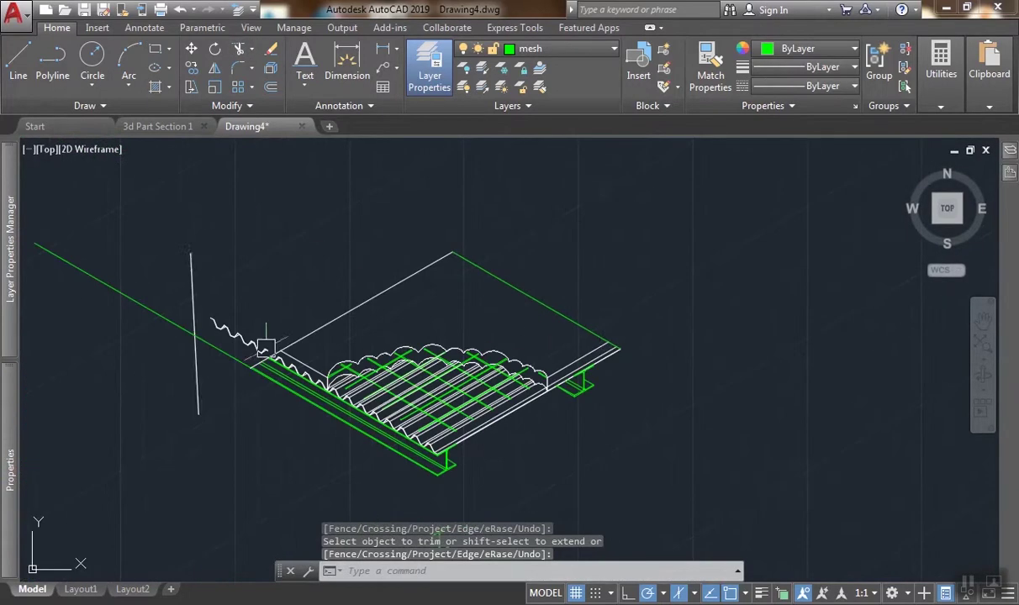
Trim the leftover bottom flange line of the lower left beam beyond the deck's upper left edge line.
scroll(266, 347, "up", 5)
left_click(239, 49)
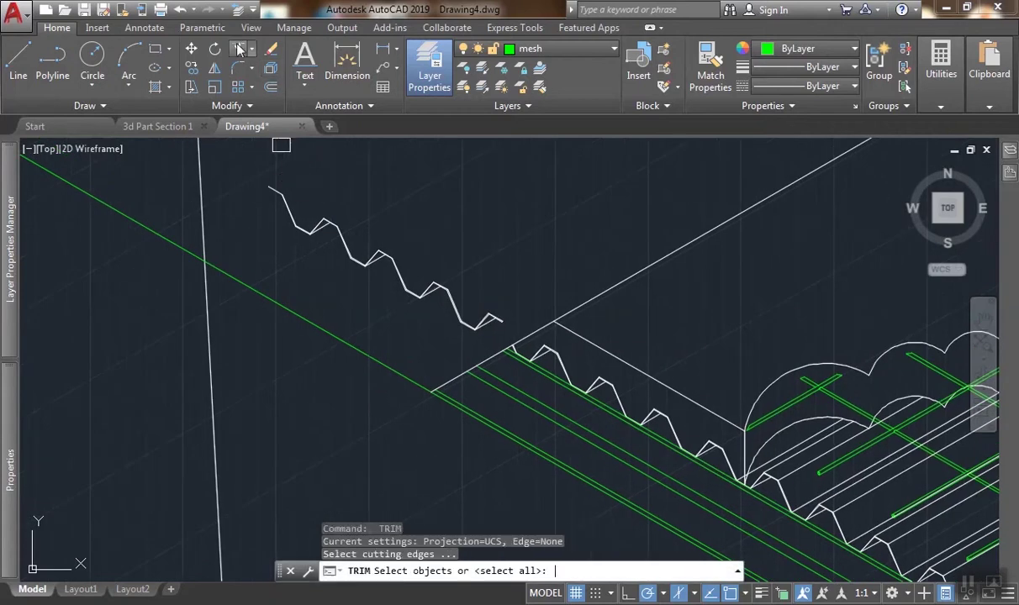
scroll(453, 395, "up", 1)
left_click(454, 364)
key("Return")
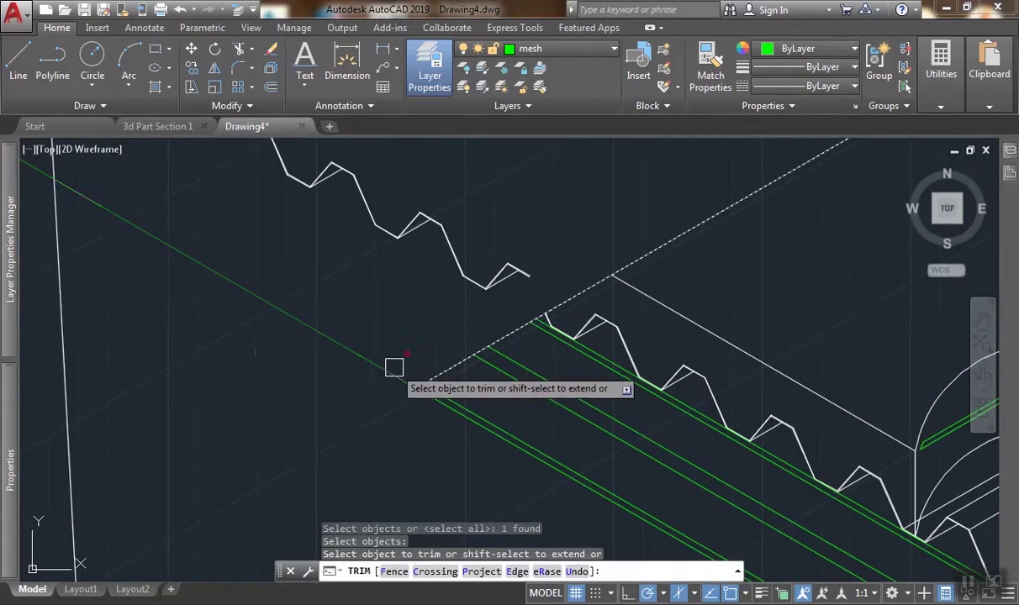
left_click(393, 367)
scroll(405, 372, "down", 2)
key("Return")
Erase the leftover rib profile lines outside the deck's upper left edge.
left_click(180, 203)
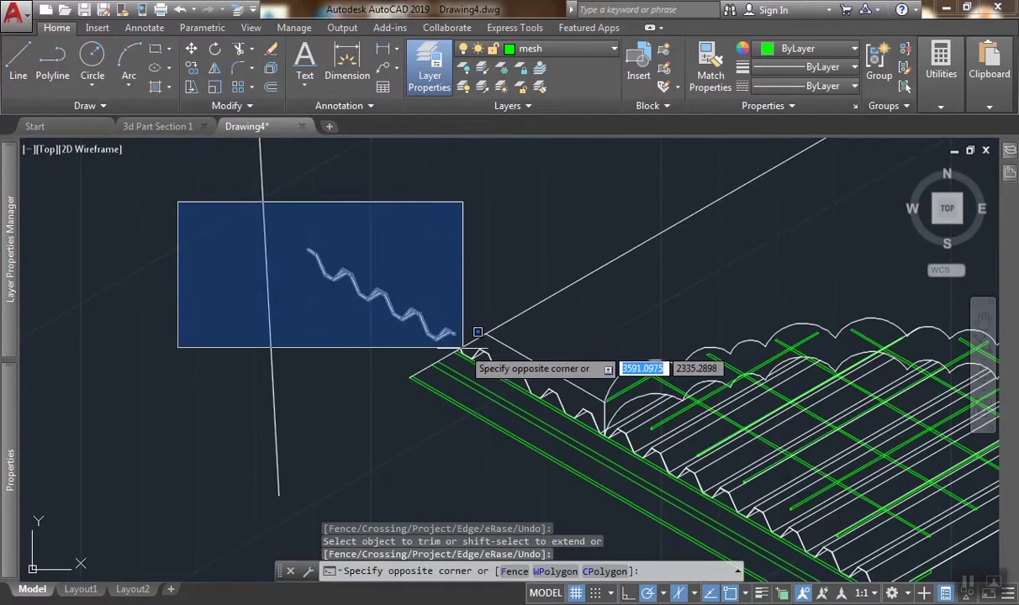
left_click(461, 348)
left_click(322, 166)
left_click(278, 200)
scroll(276, 308, "down", 1)
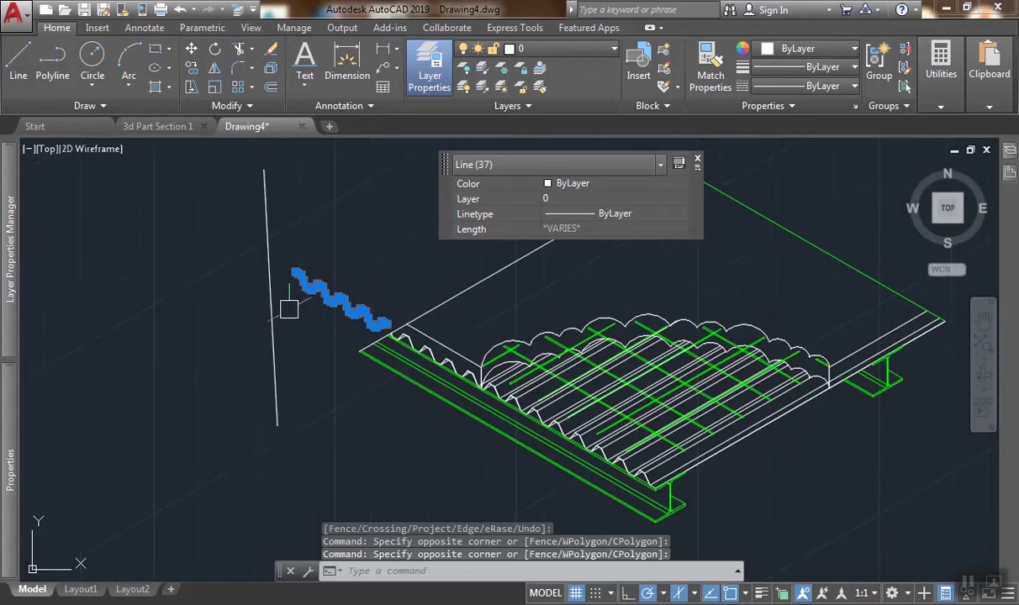
left_click(279, 320)
type("e")
key("Return")
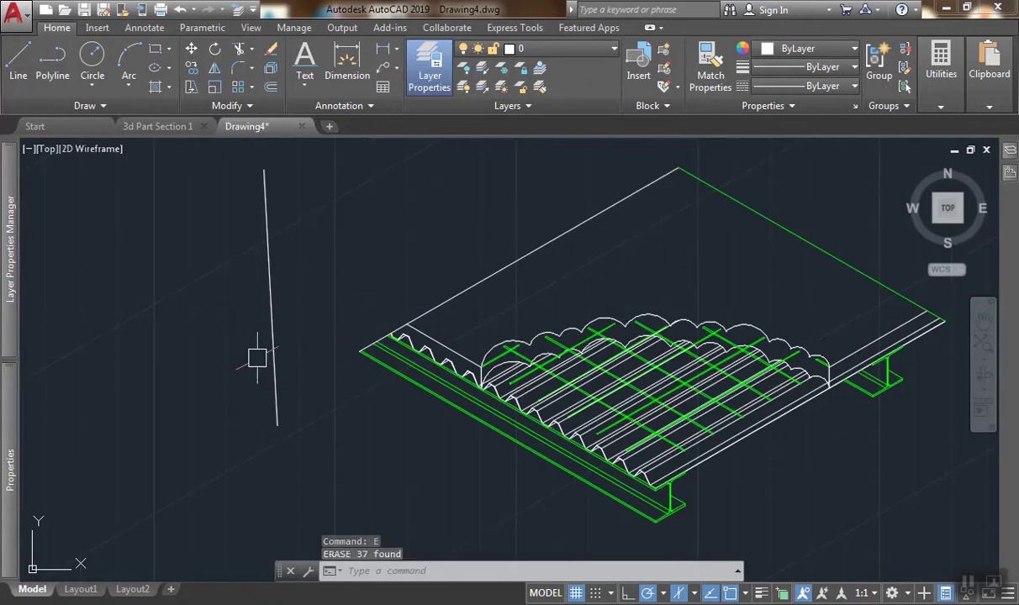
Regenerate the drawing and erase the stray near-vertical line to the left of the deck.
scroll(412, 297, "up", 2)
left_click(257, 303)
left_click(61, 378)
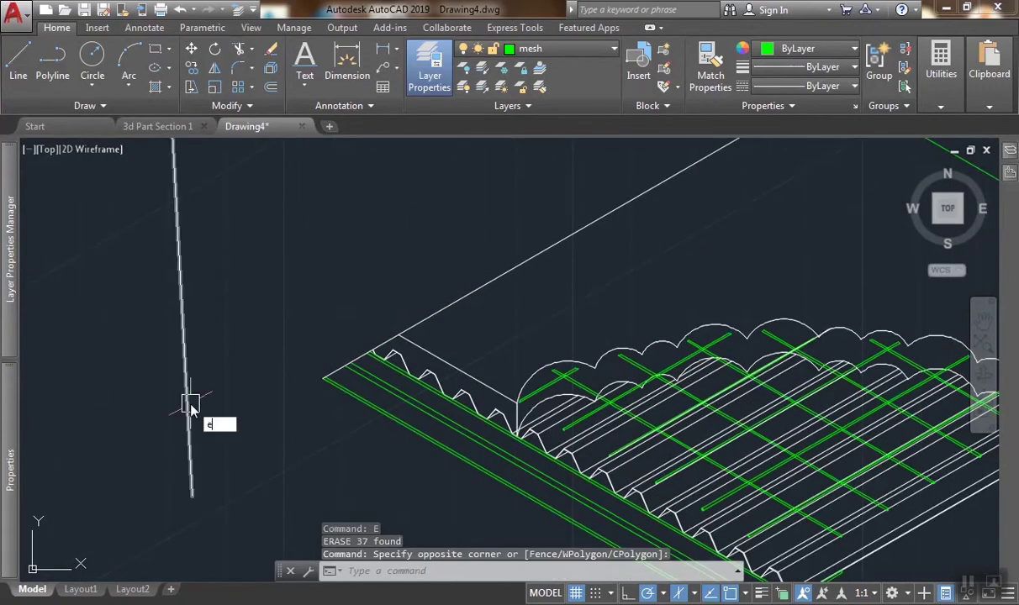
key("Return")
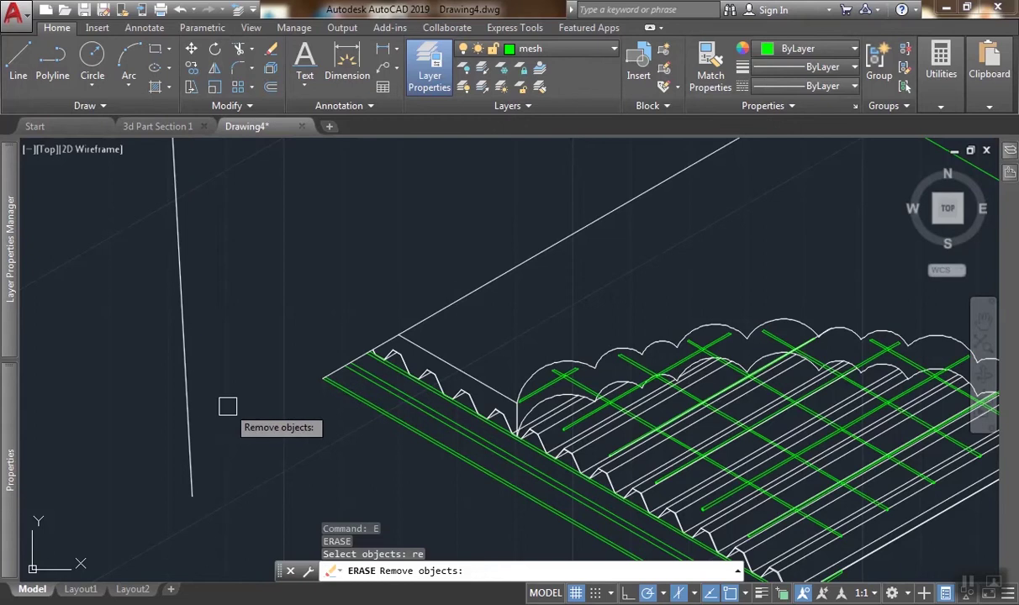
key("Escape")
scroll(227, 410, "down", 2)
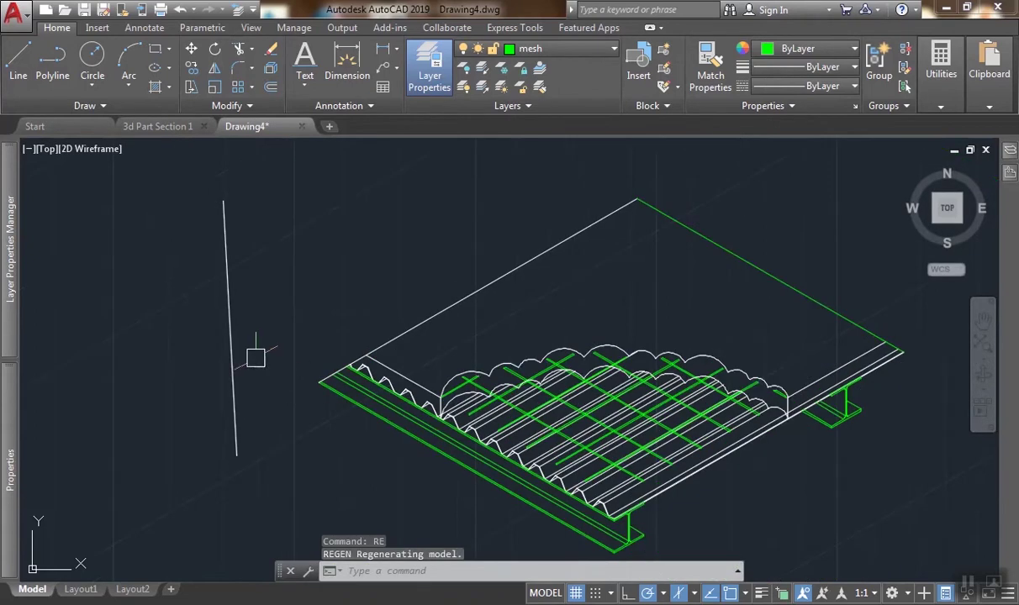
type("e")
key("Return")
scroll(471, 294, "down", 1)
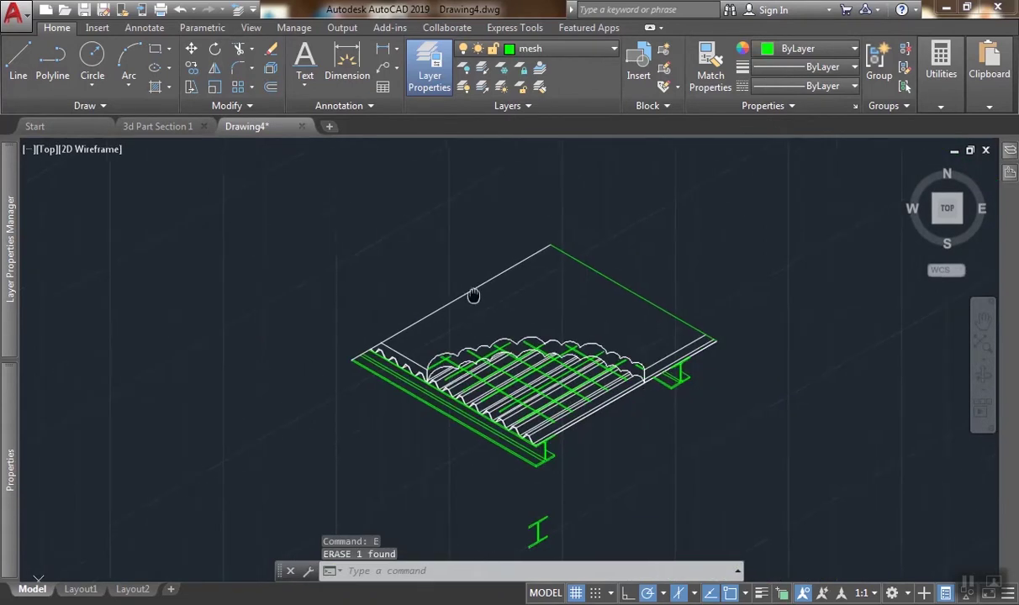
Erase the spare unextended I-section below the deck.
scroll(548, 345, "up", 2)
middle_click_drag(547, 344, 489, 228)
scroll(490, 229, "down", 2)
scroll(471, 377, "up", 2)
left_click(410, 377)
left_click(571, 255)
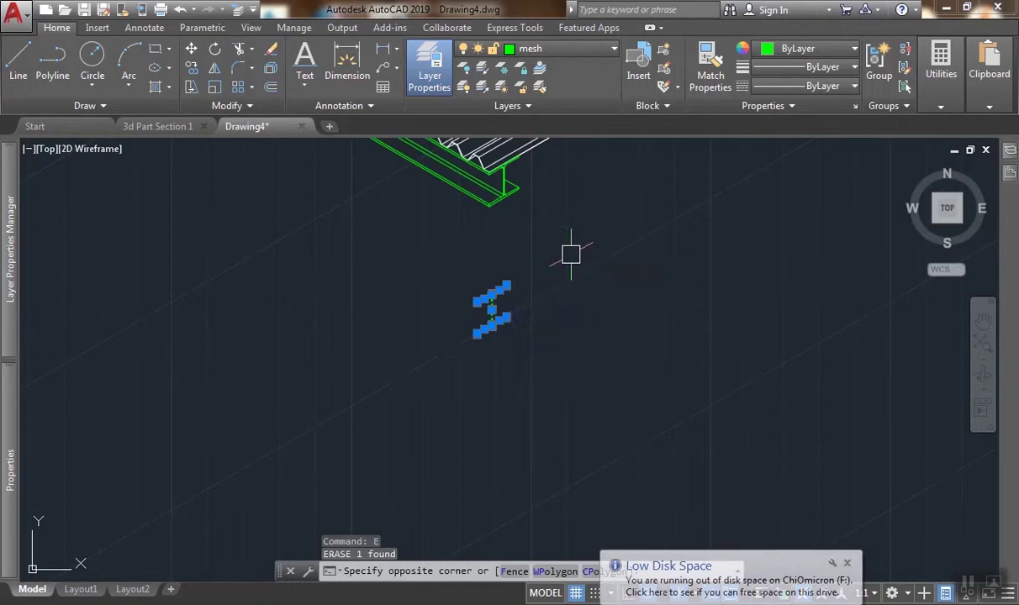
middle_click_drag(571, 255, 496, 321)
type("e")
key("Return")
scroll(466, 421, "down", 1)
Trim the lower cloud edge where it passes through the diagonal mesh bar in the left part of the slab opening.
scroll(461, 348, "up", 3)
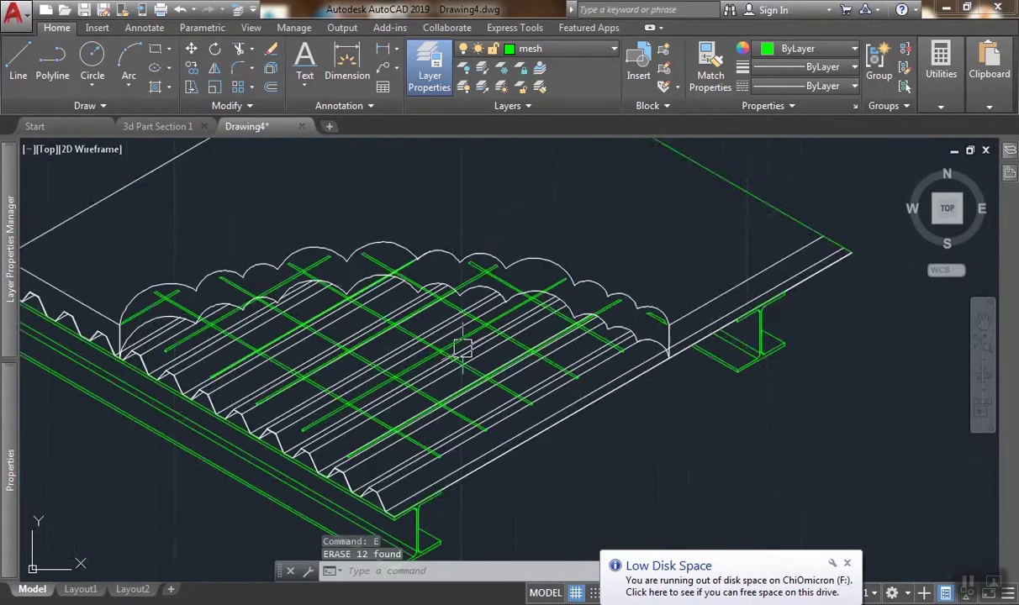
middle_click_drag(418, 256, 510, 283)
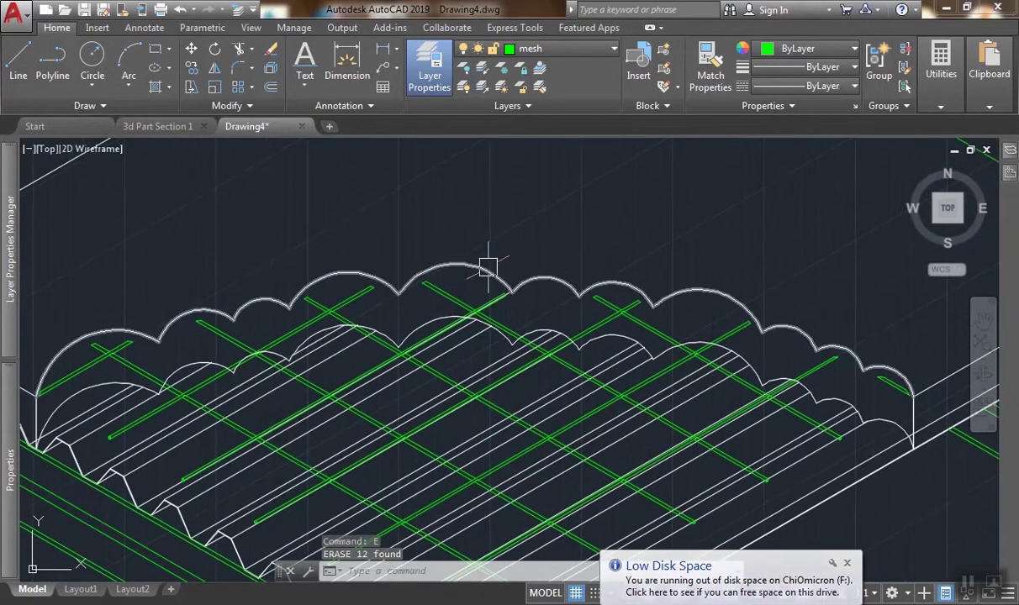
scroll(488, 267, "up", 6)
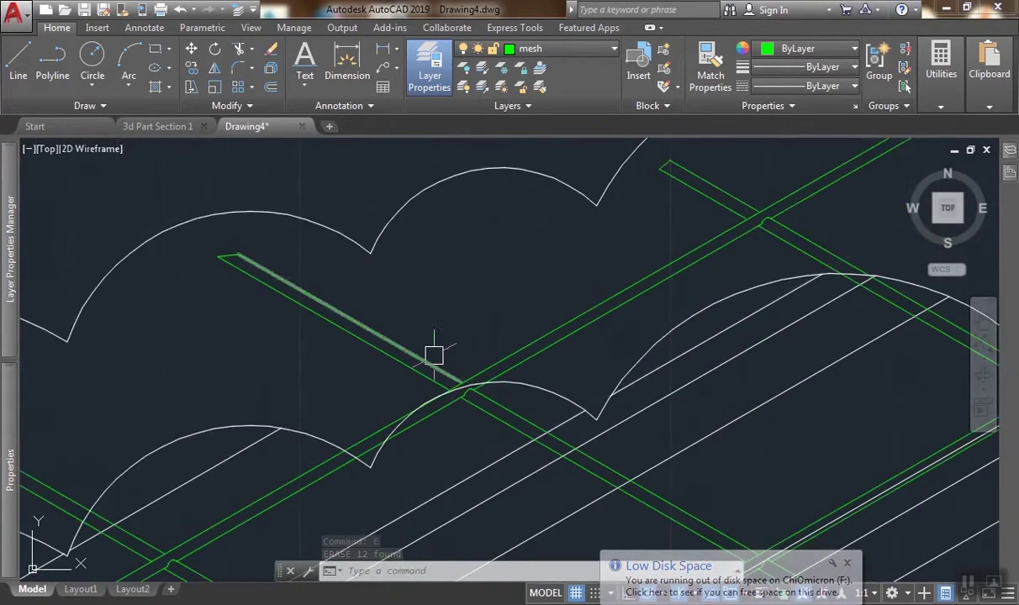
middle_click_drag(434, 356, 458, 351)
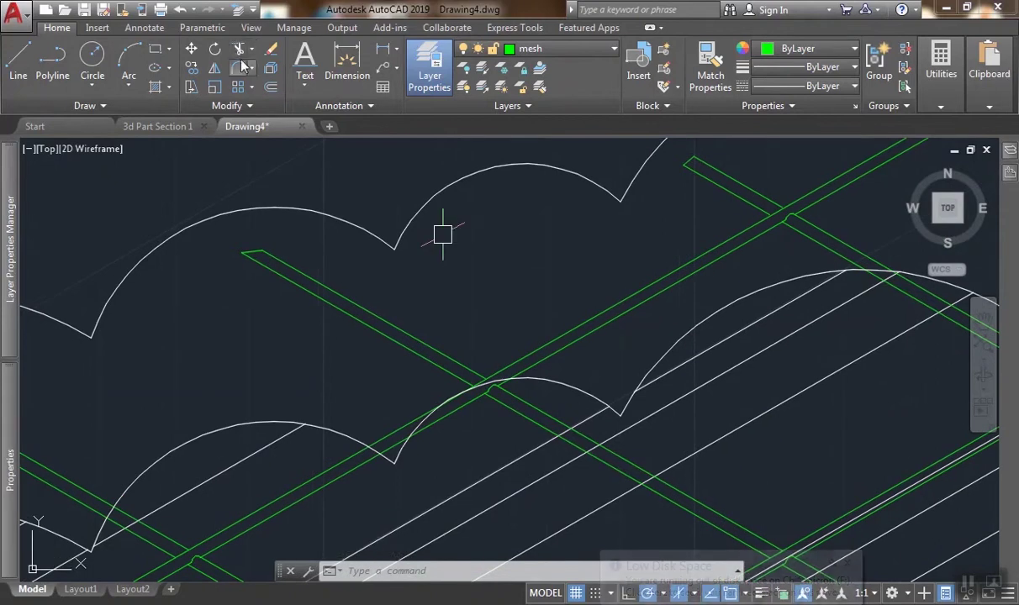
left_click(237, 52)
key("Return")
scroll(418, 370, "up", 4)
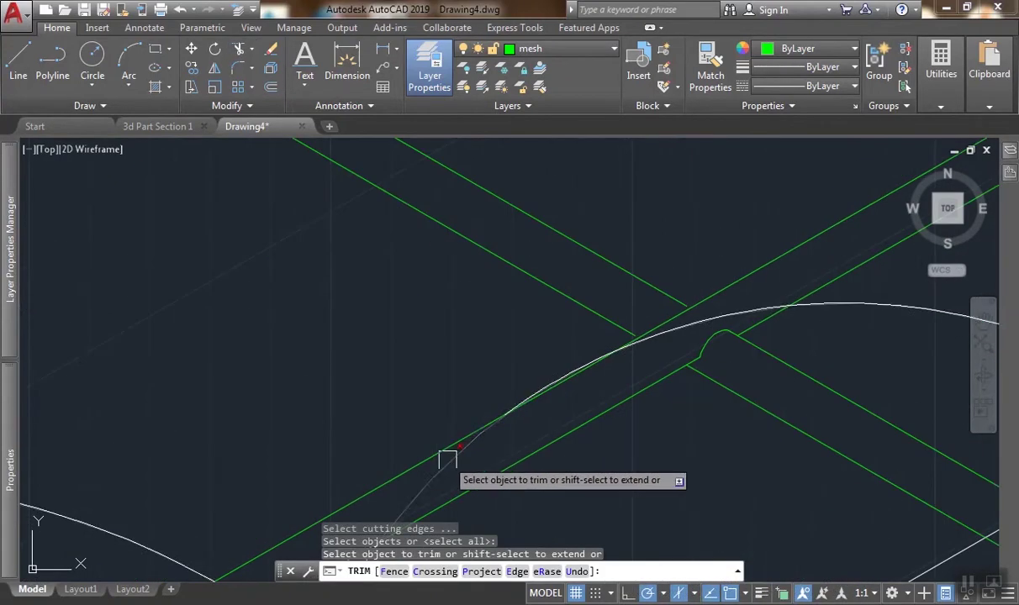
left_click(452, 465)
scroll(698, 323, "down", 3)
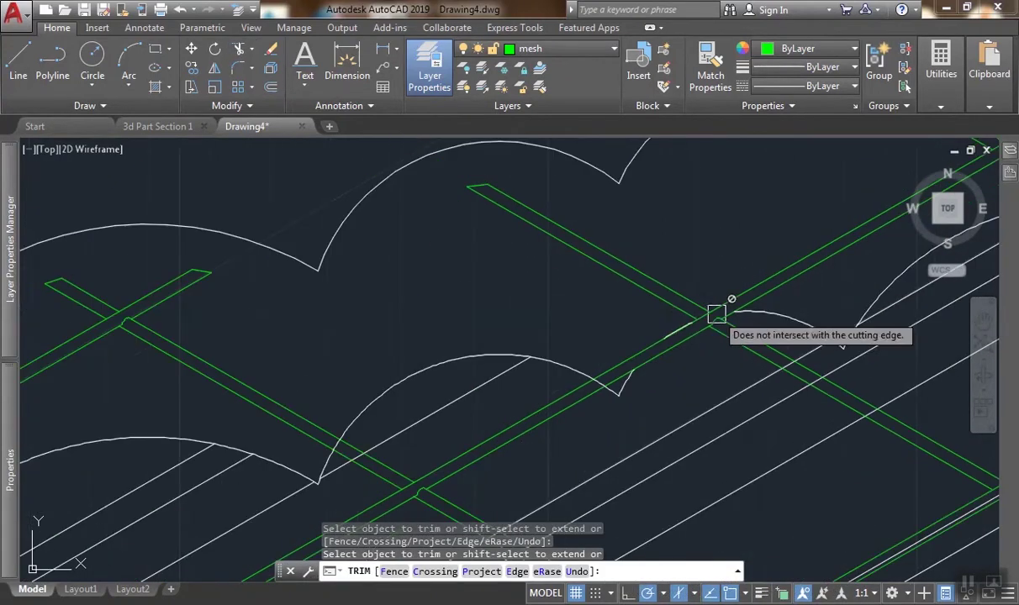
Trim the lower cloud arcs and rib lines lying between the edges of the crossing mesh bars on the left half.
scroll(429, 353, "down", 2)
scroll(412, 395, "up", 4)
scroll(330, 412, "up", 2)
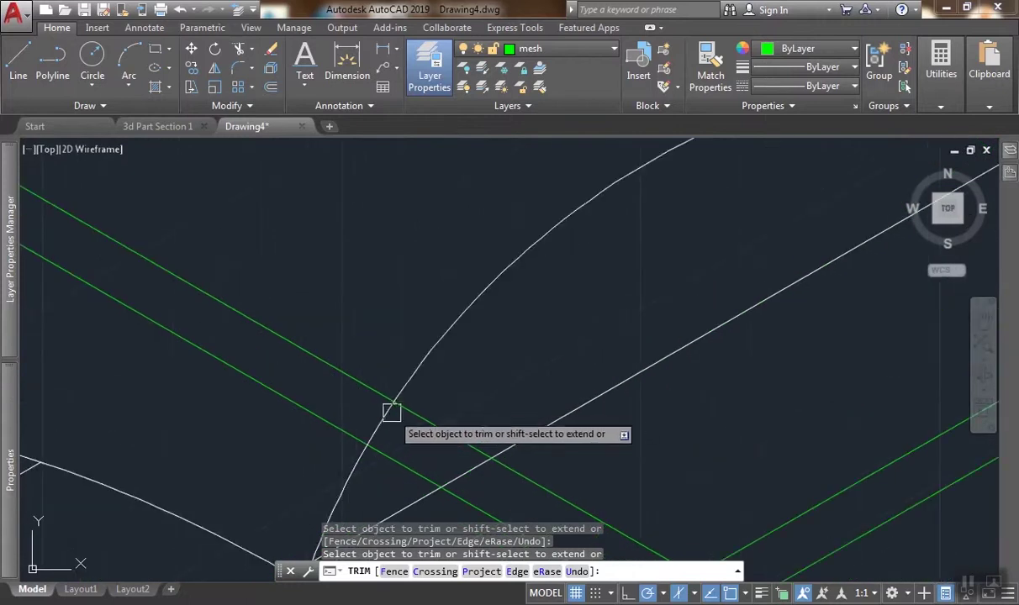
scroll(459, 471, "down", 3)
scroll(603, 341, "down", 3)
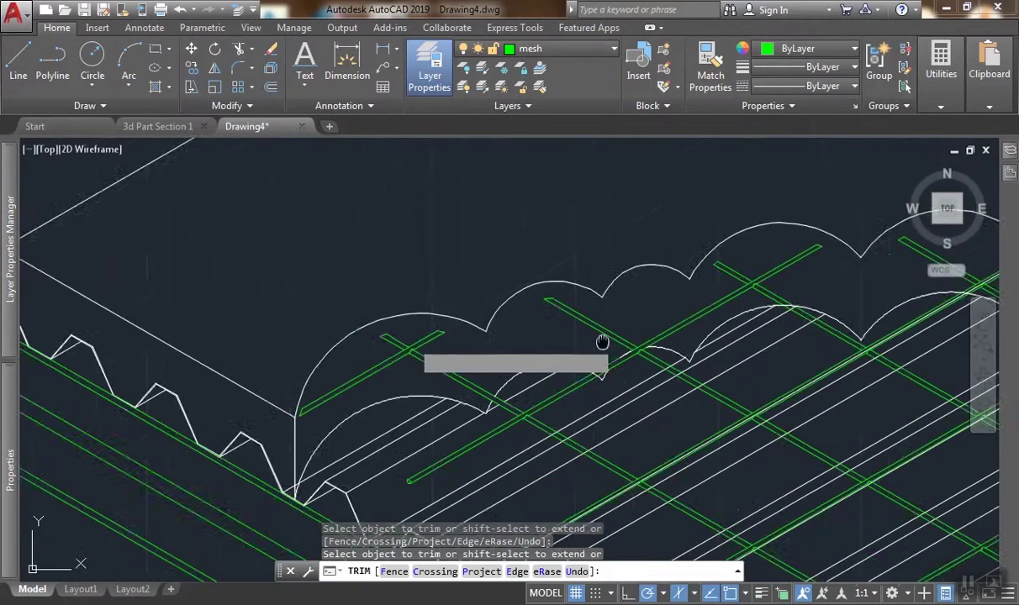
scroll(588, 353, "up", 4)
scroll(458, 290, "up", 5)
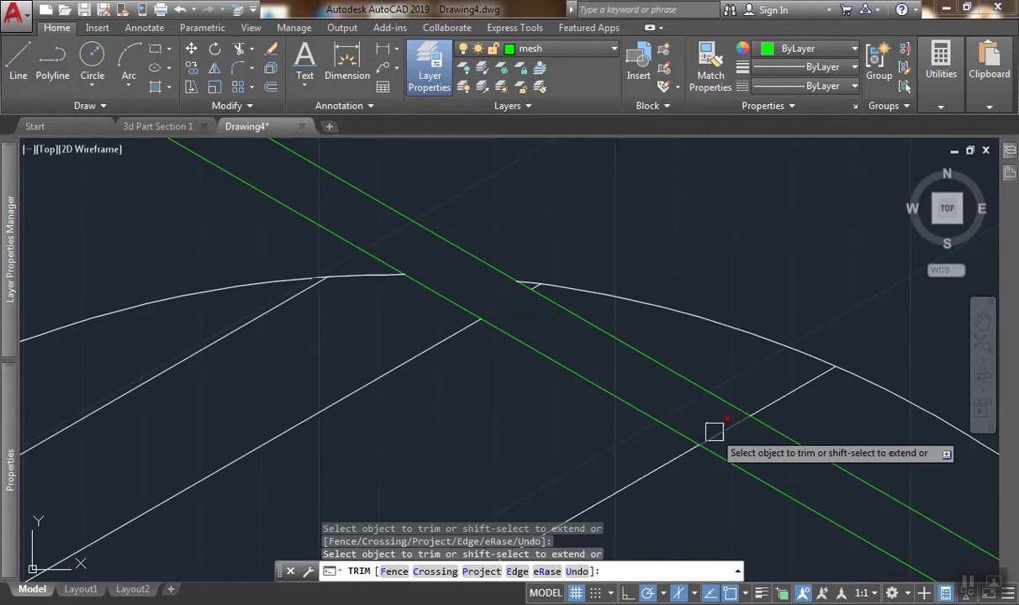
scroll(732, 401, "down", 3)
scroll(535, 359, "up", 3)
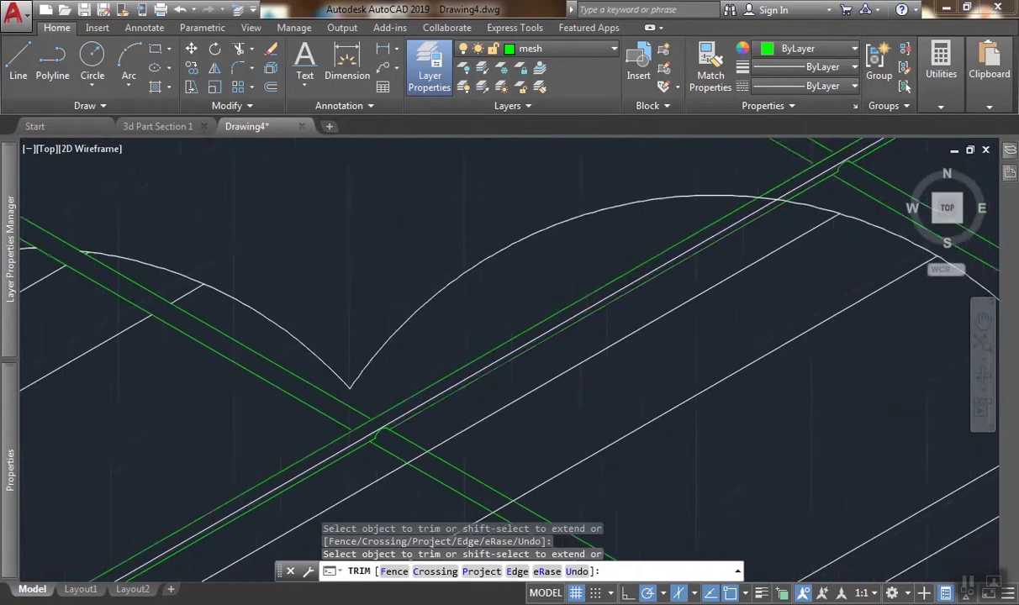
Trim the lower cloud arcs where they run inside the mesh bars around the middle of the opening.
scroll(498, 303, "down", 3)
scroll(504, 286, "up", 5)
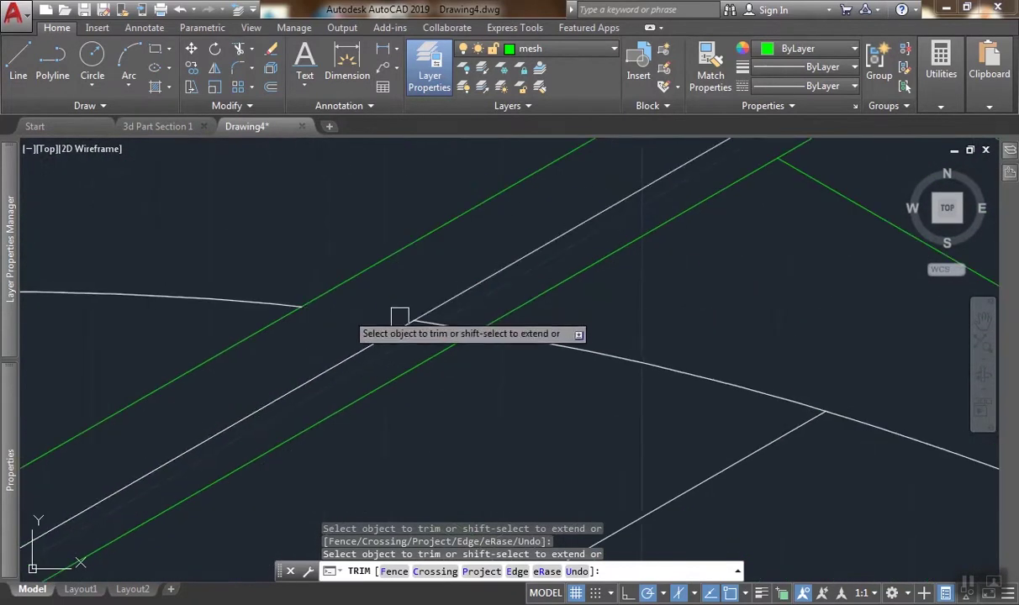
scroll(452, 330, "down", 5)
scroll(382, 288, "down", 3)
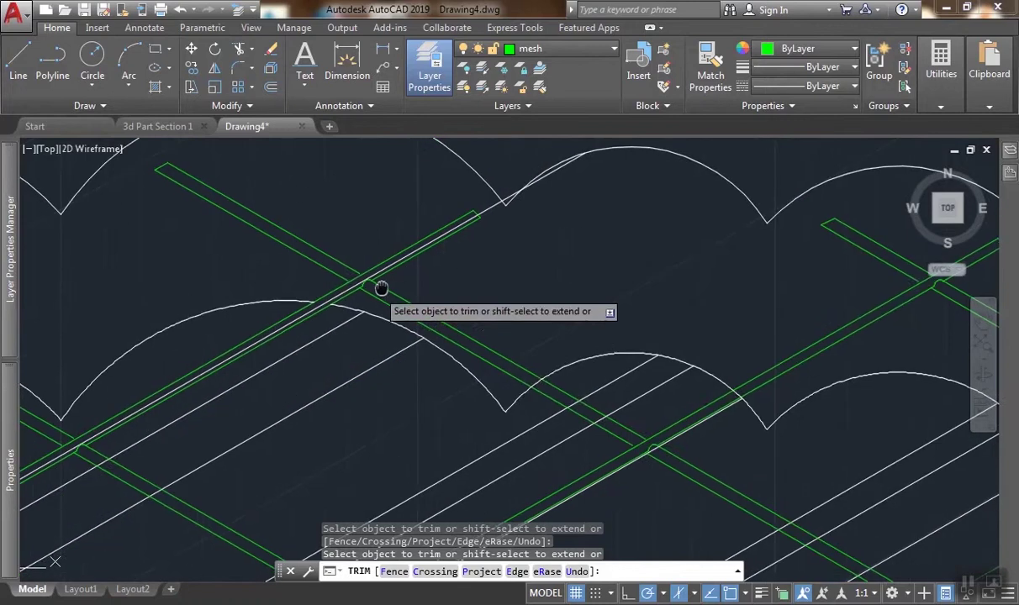
scroll(515, 370, "up", 2)
scroll(514, 370, "up", 3)
scroll(616, 374, "down", 3)
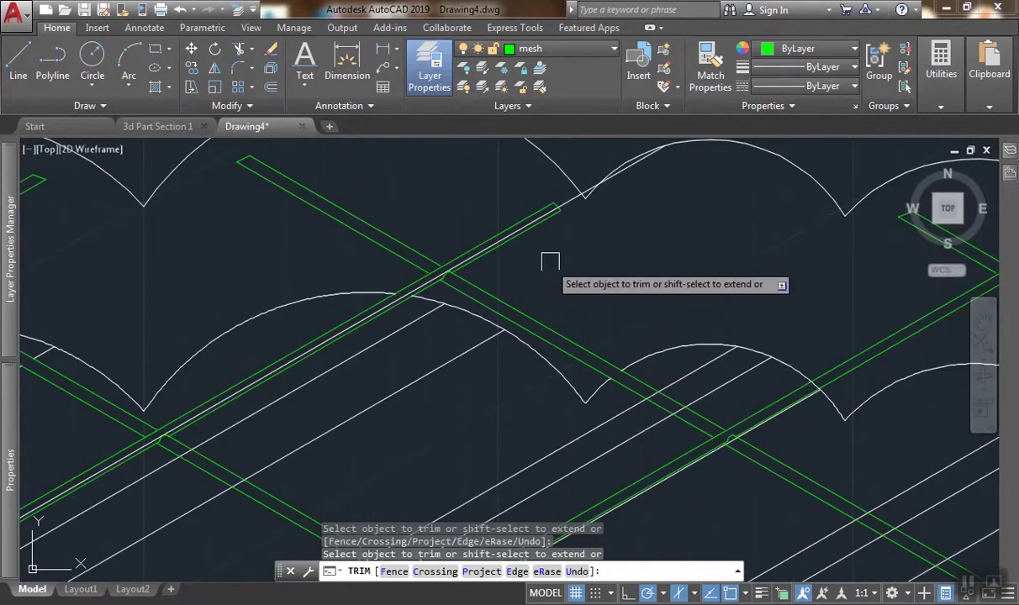
scroll(330, 182, "down", 2)
scroll(443, 291, "up", 5)
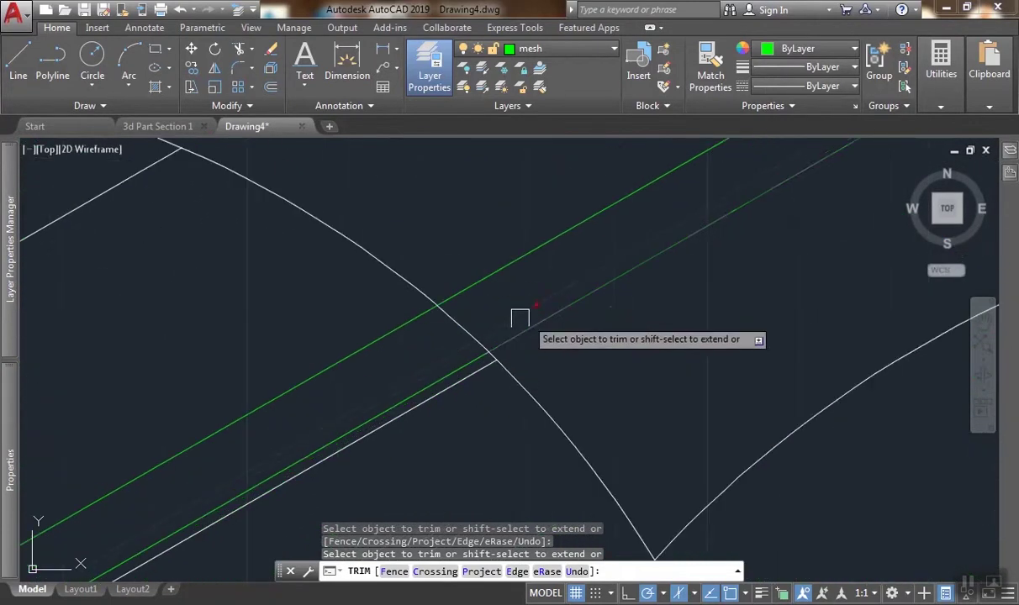
Trim the wide lower cloud arc right of the middle where the two crossing mesh bars cover it.
scroll(491, 303, "down", 3)
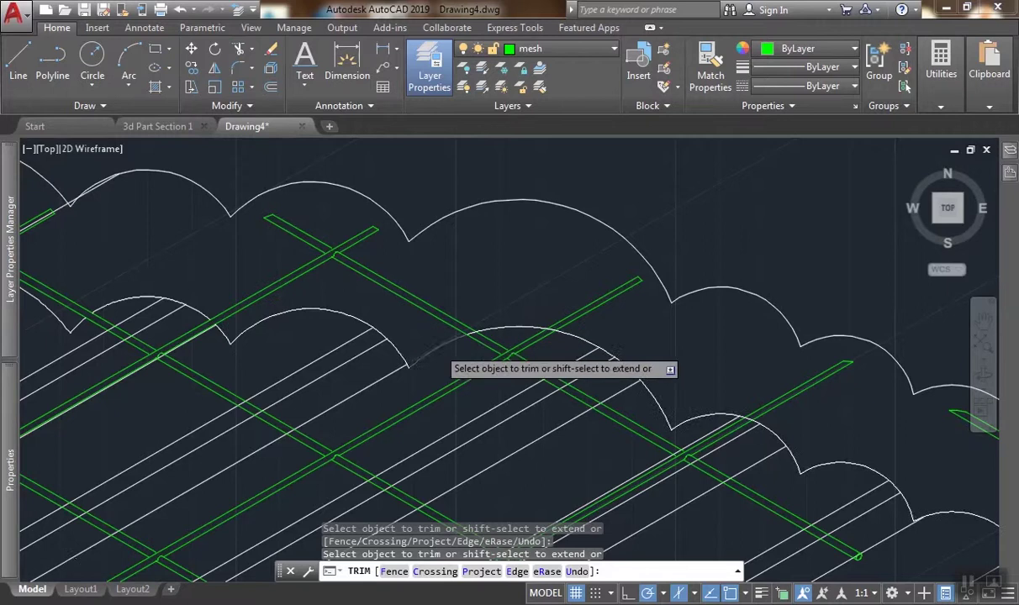
scroll(444, 353, "up", 5)
scroll(538, 278, "down", 3)
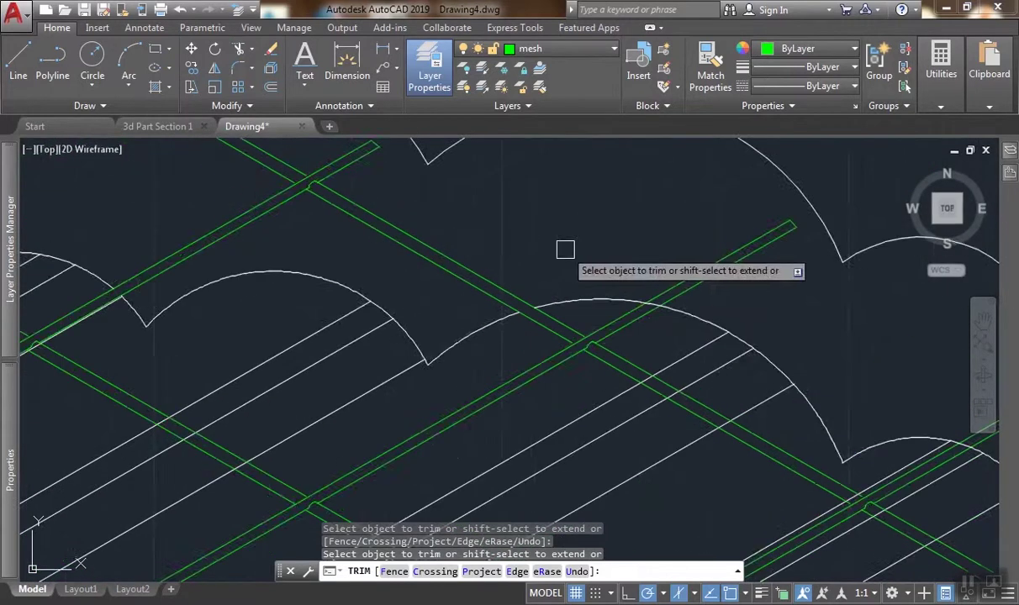
scroll(371, 287, "up", 4)
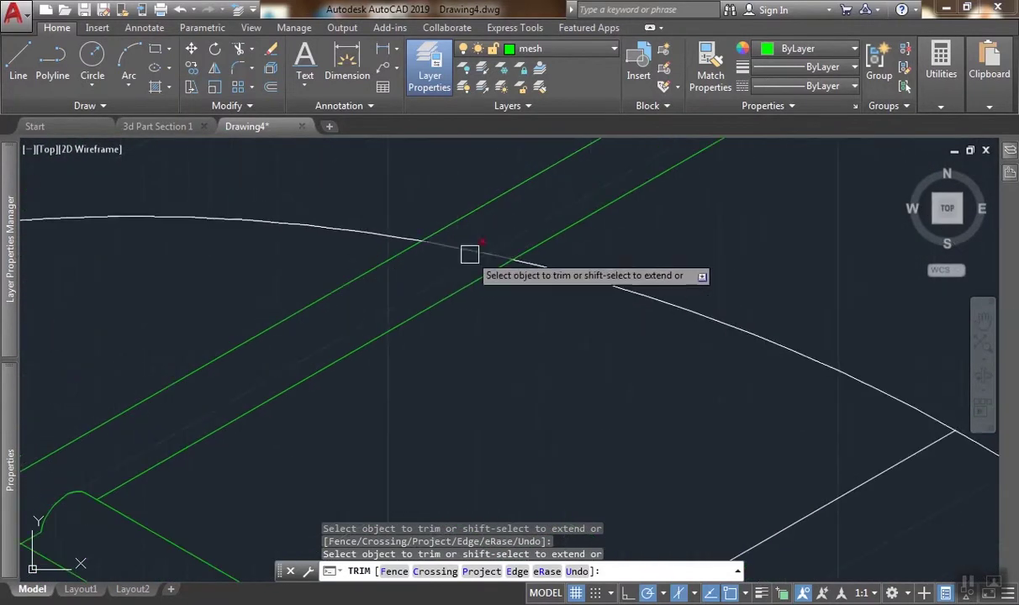
scroll(548, 223, "down", 4)
scroll(588, 302, "up", 1)
Trim the lower cloud arc inside the rightmost long mesh bar and end the trimming.
scroll(493, 340, "up", 2)
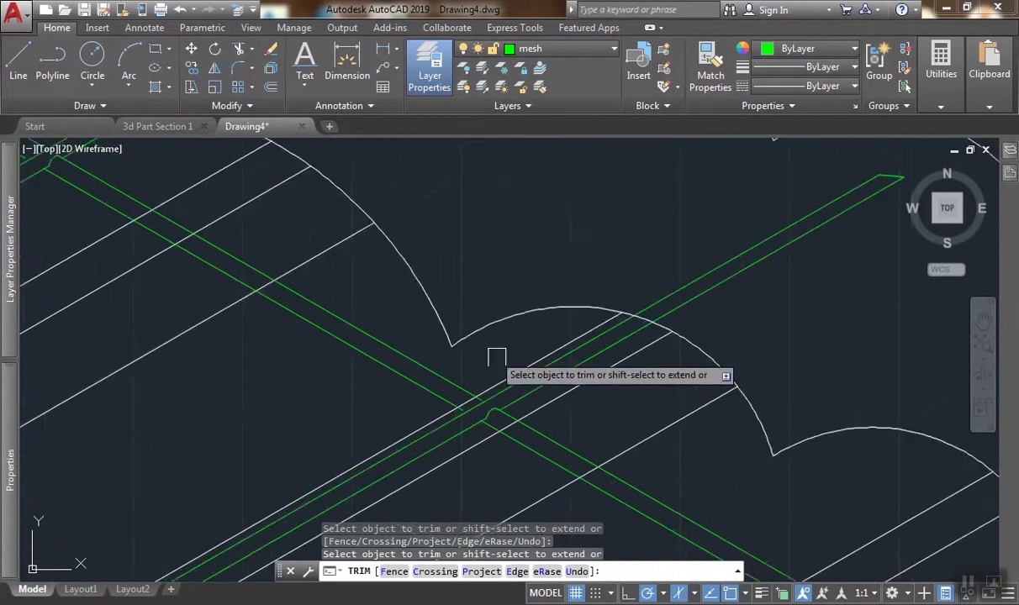
scroll(721, 294, "up", 3)
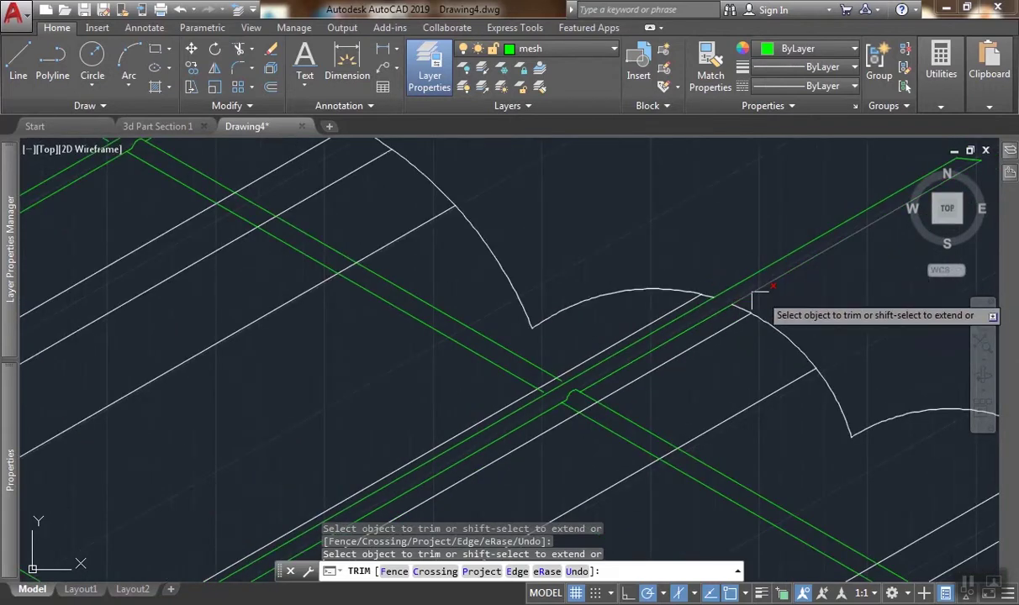
scroll(571, 317, "down", 2)
scroll(628, 353, "down", 2)
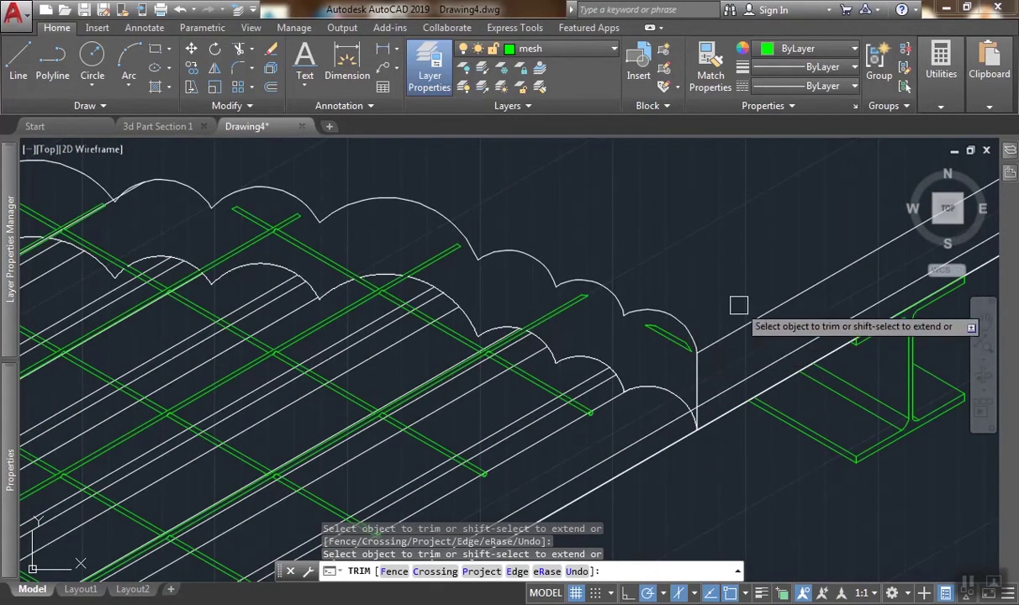
scroll(575, 330, "up", 3)
scroll(386, 359, "up", 2)
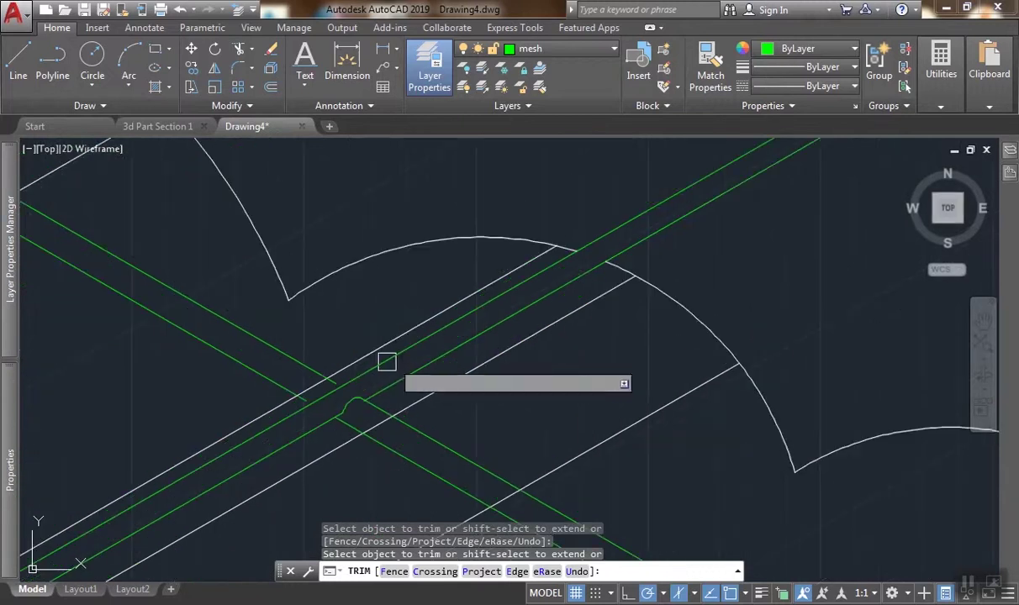
scroll(558, 316, "down", 6)
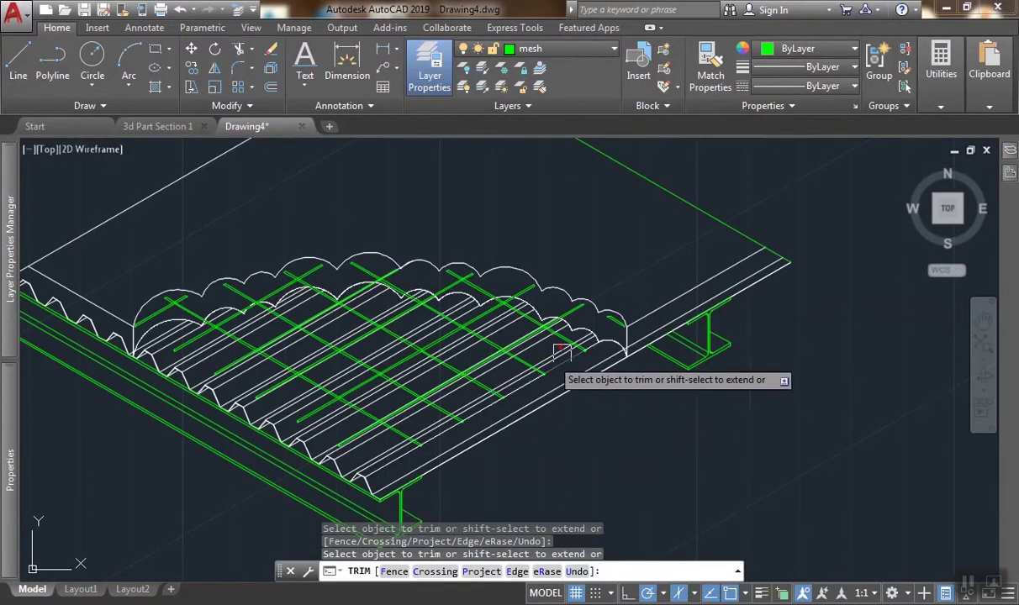
scroll(580, 341, "up", 5)
key("Return")
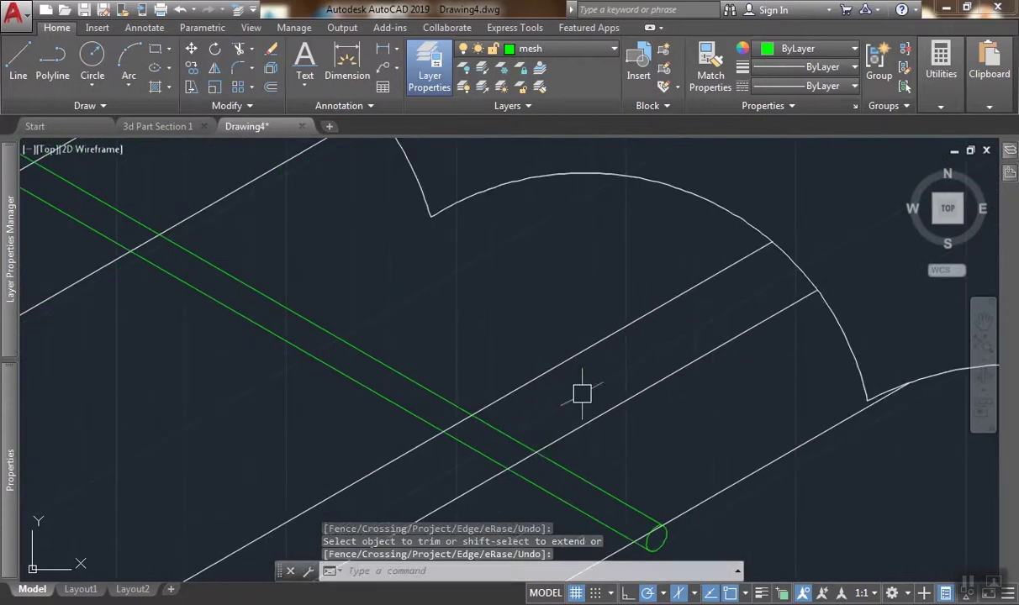
Trim the rib lines running between the edges of the mesh bar that ends nearest the right side of the deck.
key("Return")
key("Return")
left_click(528, 464)
scroll(474, 419, "up", 1)
left_click(449, 426)
scroll(429, 423, "down", 1)
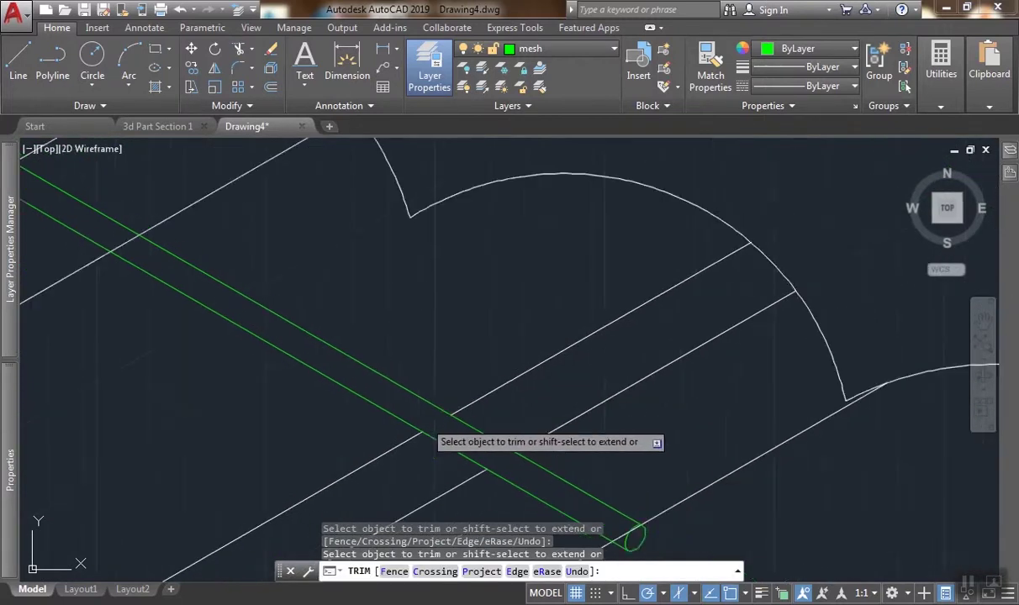
scroll(589, 450, "down", 3)
scroll(461, 397, "up", 3)
scroll(618, 427, "up", 2)
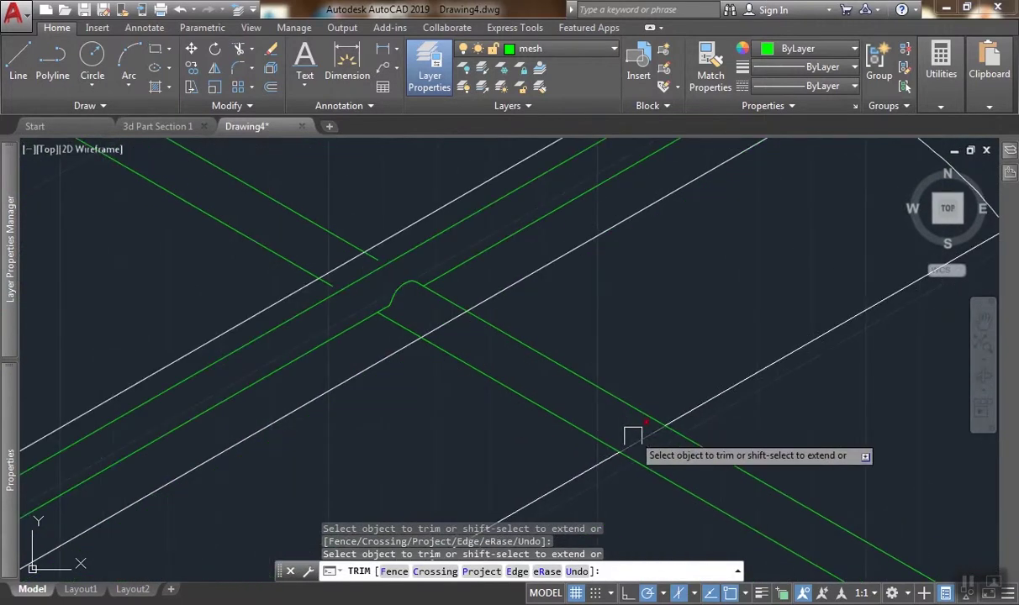
left_click(333, 265)
scroll(388, 284, "down", 3)
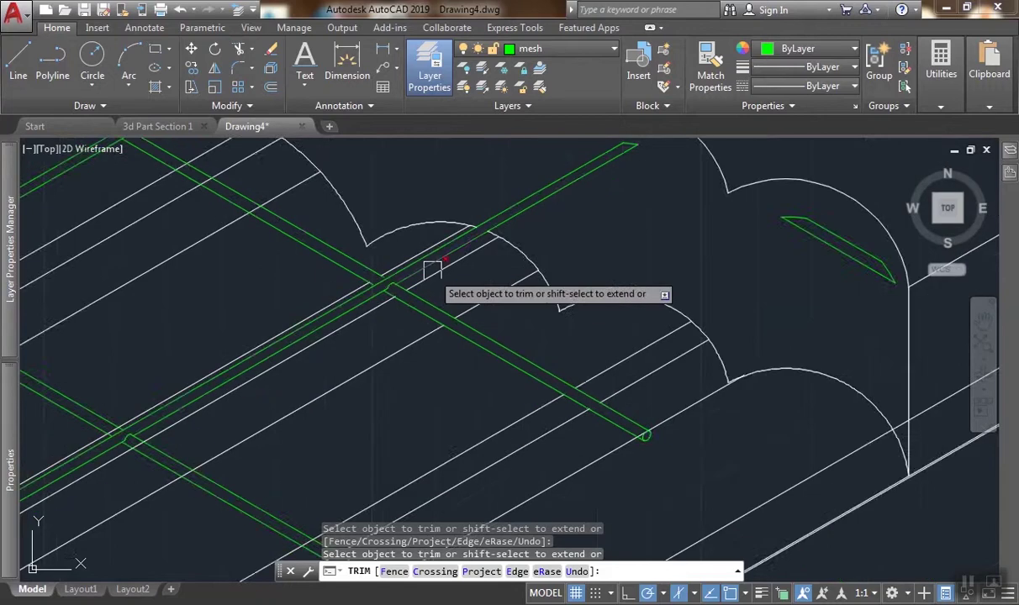
Trim the rib lines crossing the same mesh bar farther up, between the next two bar intersections.
scroll(397, 266, "up", 3)
scroll(436, 235, "down", 3)
middle_click_drag(495, 256, 485, 289)
scroll(500, 294, "down", 2)
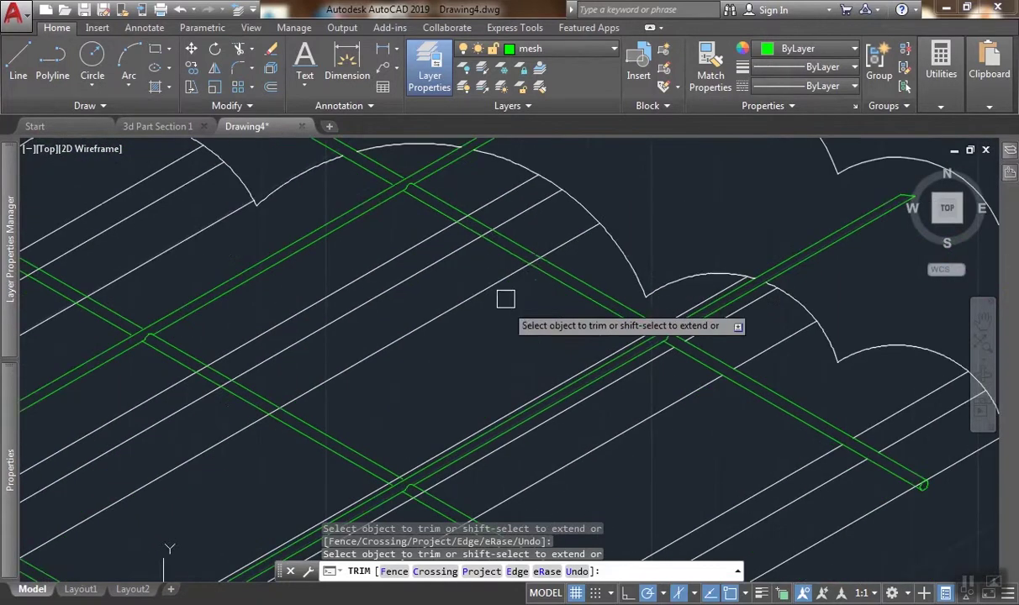
scroll(538, 277, "up", 6)
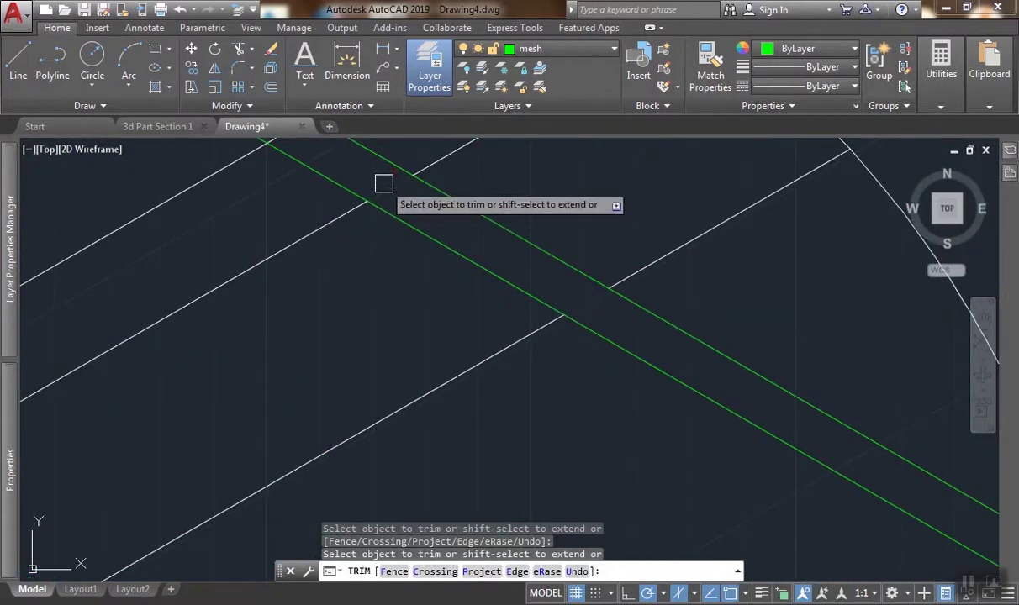
scroll(536, 302, "down", 4)
scroll(461, 258, "up", 4)
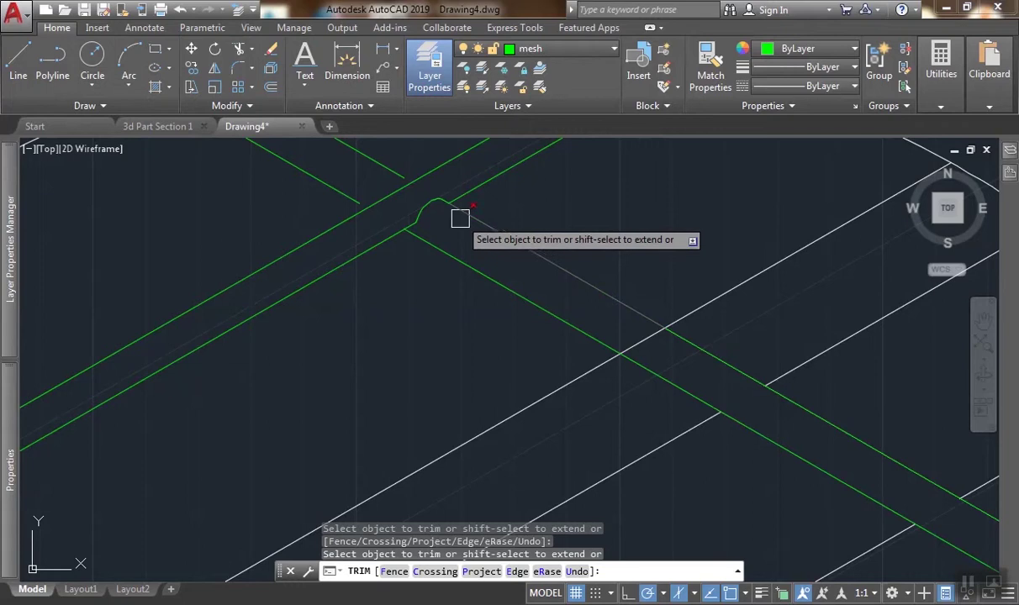
Try to trim the remaining rib line below the upper bar intersection, and undo the last Trim command.
left_click(639, 335)
scroll(728, 380, "down", 3)
scroll(731, 385, "up", 5)
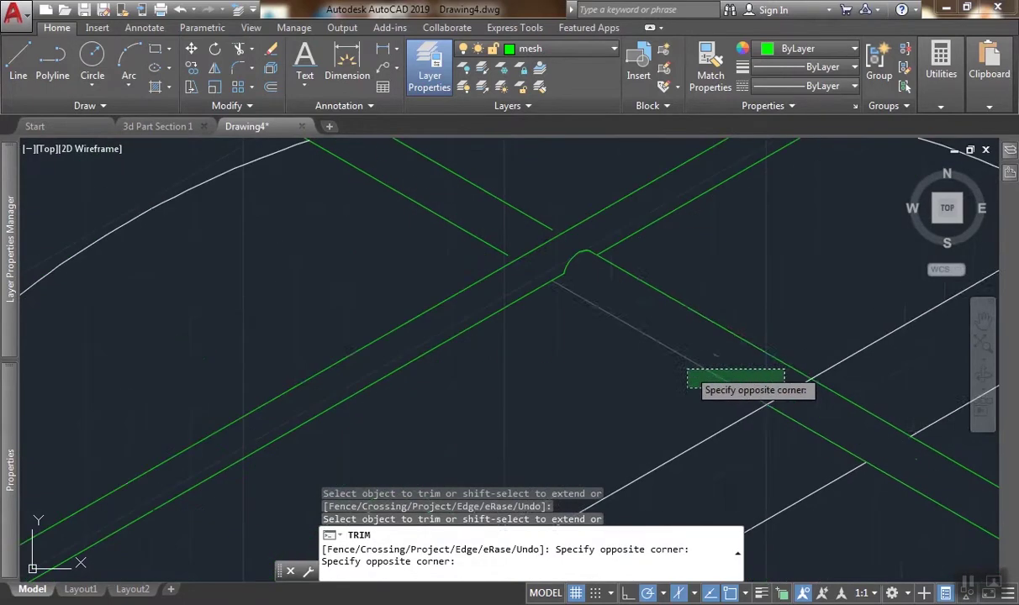
left_click(777, 378)
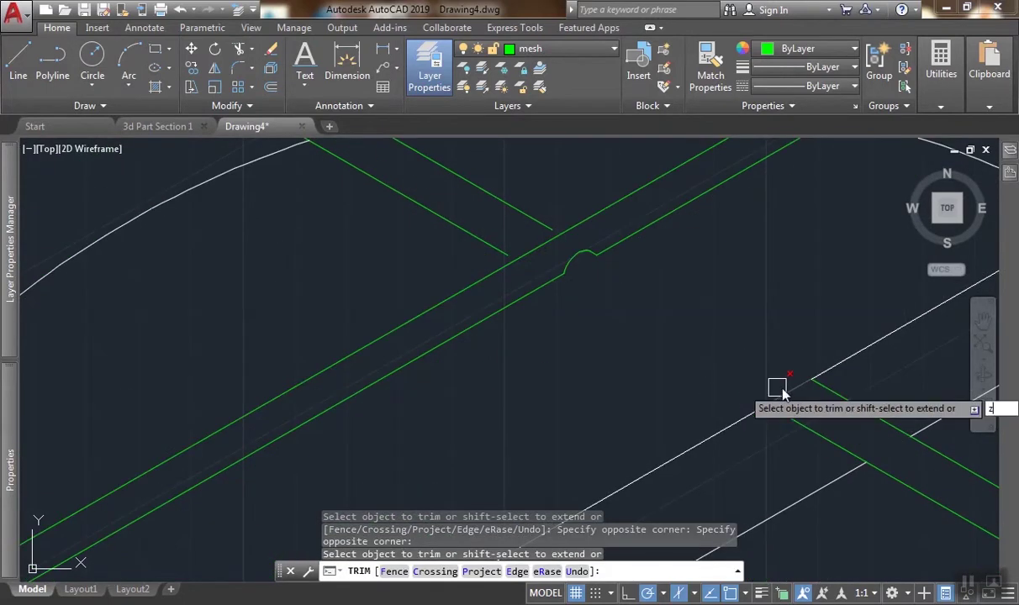
key("Escape")
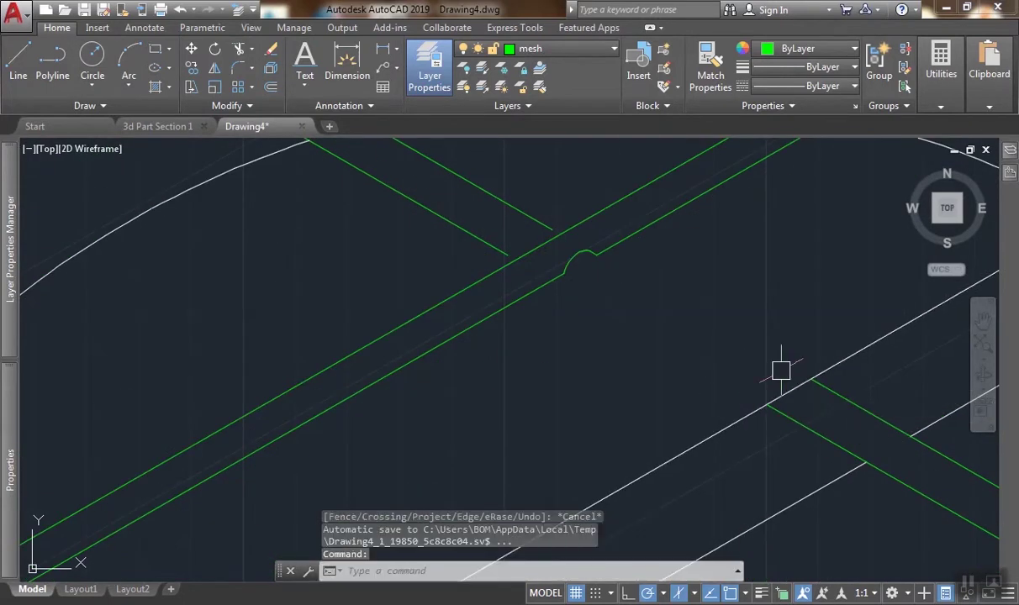
key("ctrl+z")
Restart Trim to cut the rib lines hidden behind the right-hand mesh bar.
scroll(613, 372, "down", 4)
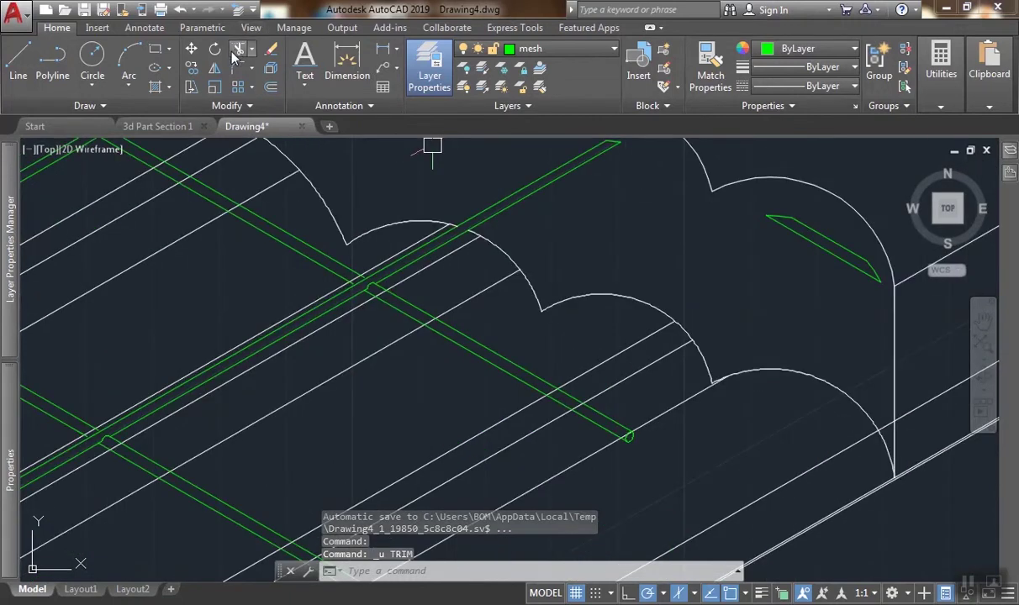
left_click(239, 50)
scroll(118, 429, "up", 2)
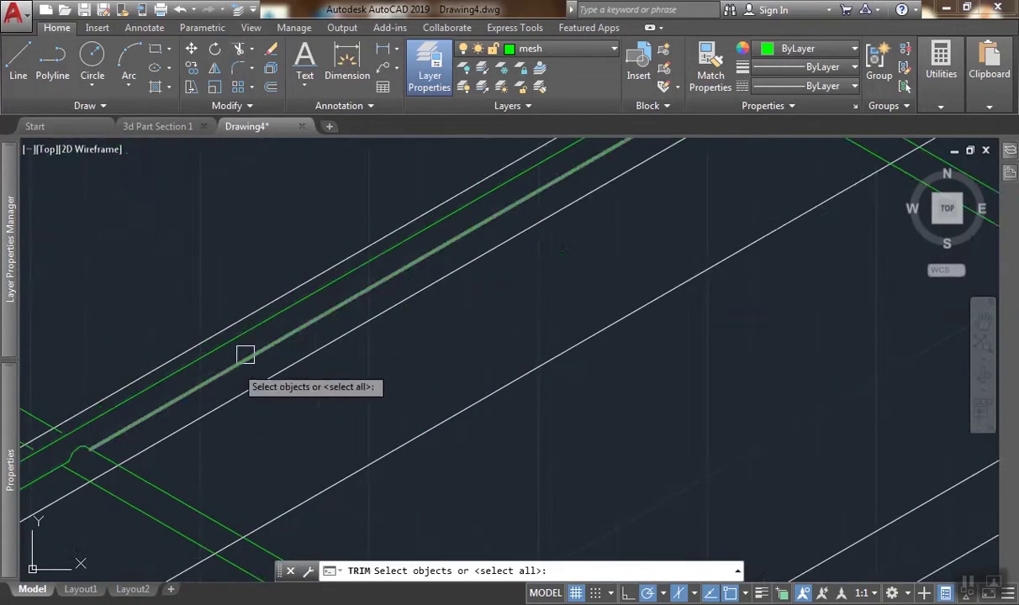
Using all objects as cutting edges, trim the deck lines that pass through the mesh bar near its open circular end.
scroll(592, 408, "down", 2)
middle_click_drag(592, 407, 402, 388)
scroll(717, 393, "up", 5)
key("Return")
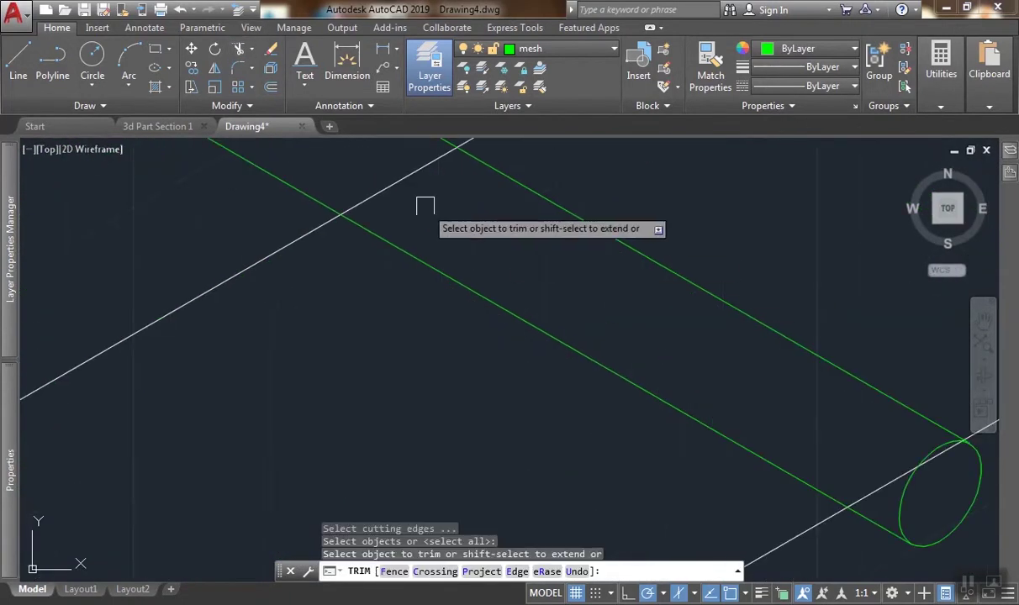
left_click(406, 180)
middle_click_drag(371, 182, 480, 307)
scroll(480, 307, "down", 1)
left_click(329, 210)
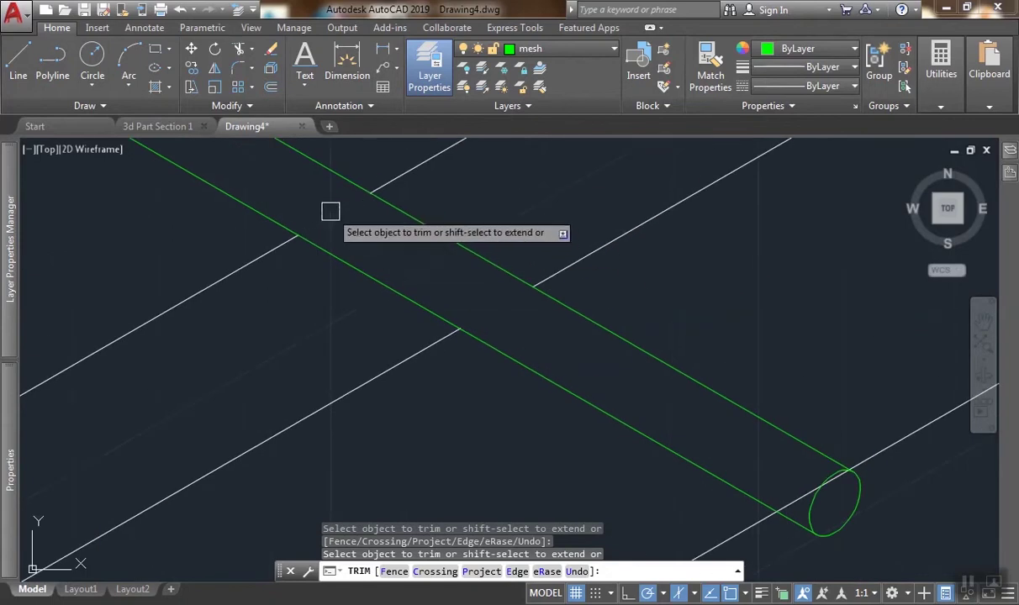
Continue along the same mesh bar and trim the deck lines passing through the bars around the next bar crossing.
scroll(372, 241, "down", 4)
middle_click_drag(336, 219, 447, 300)
scroll(378, 264, "up", 3)
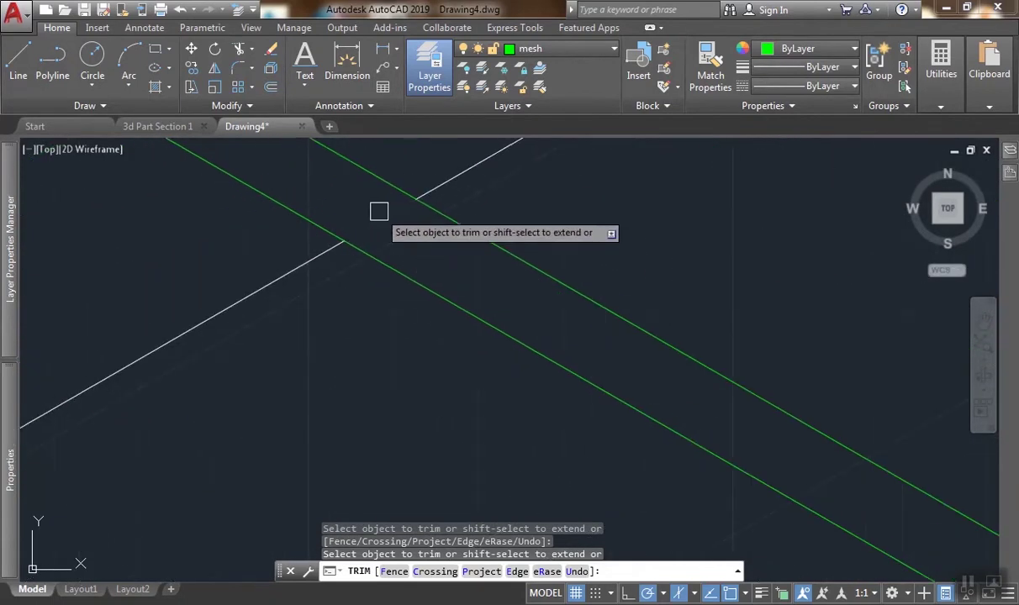
scroll(378, 212, "down", 1)
scroll(277, 185, "down", 2)
left_click(313, 245)
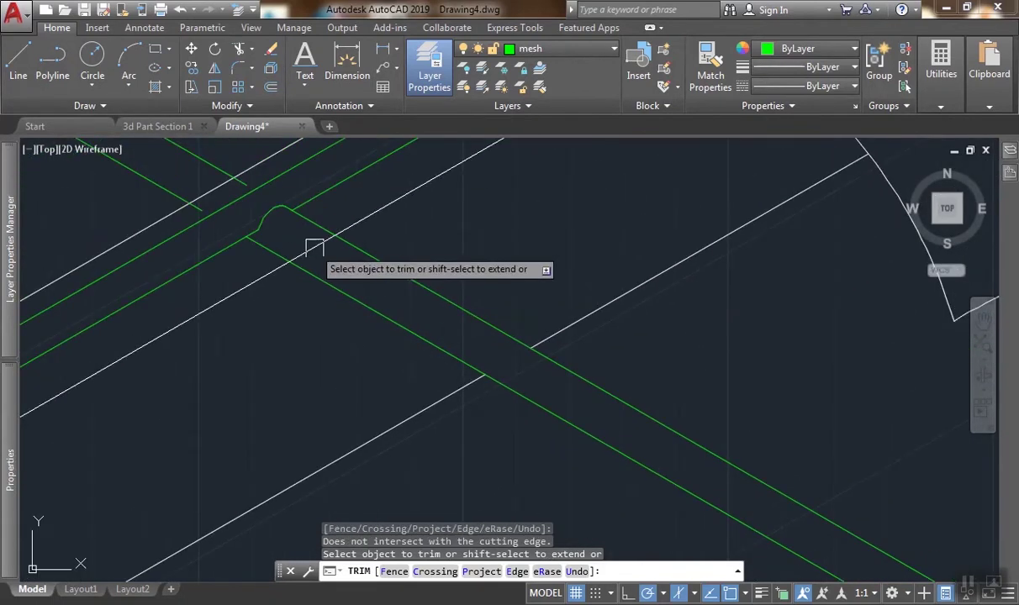
left_click(217, 193)
Examine the mesh crossings over the corrugated deck for deck lines that still pass through the bars.
scroll(216, 193, "down", 2)
middle_click_drag(220, 201, 441, 233)
scroll(442, 233, "down", 2)
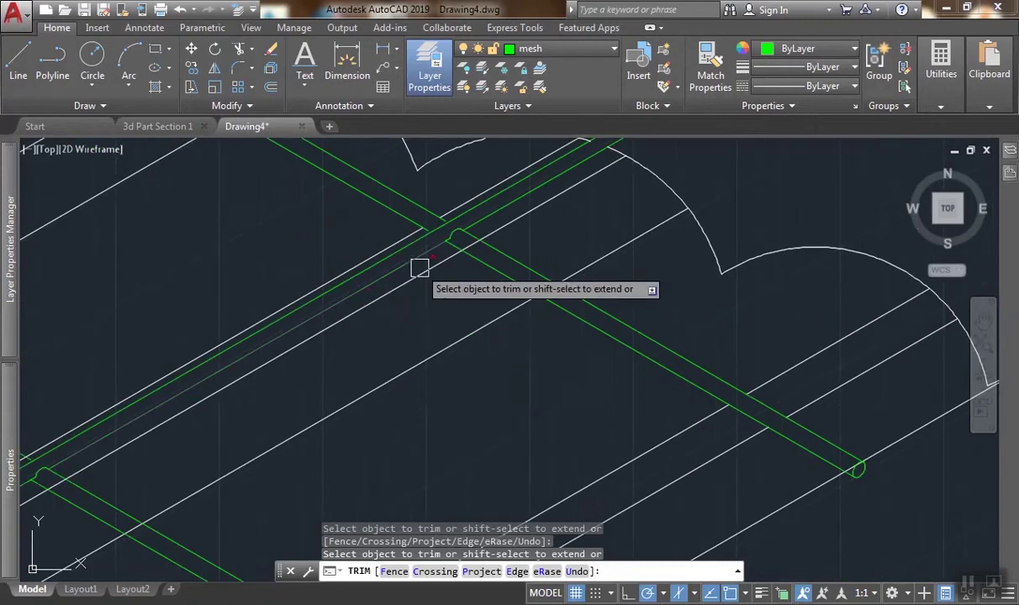
middle_click_drag(354, 300, 503, 261)
scroll(502, 261, "down", 2)
scroll(311, 370, "up", 2)
scroll(316, 375, "up", 1)
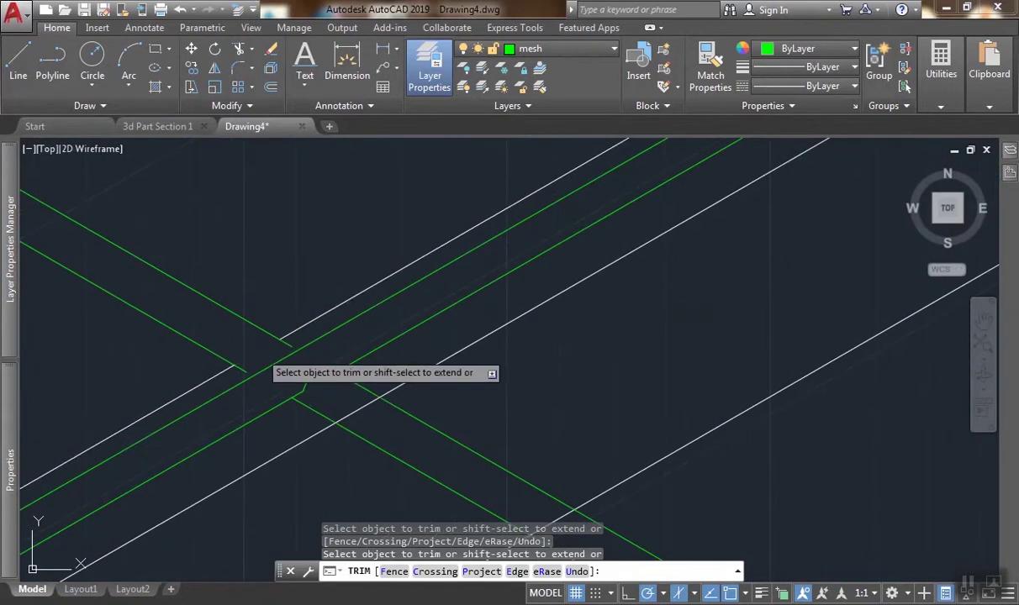
scroll(357, 373, "down", 1)
scroll(606, 390, "down", 2)
scroll(471, 454, "up", 1)
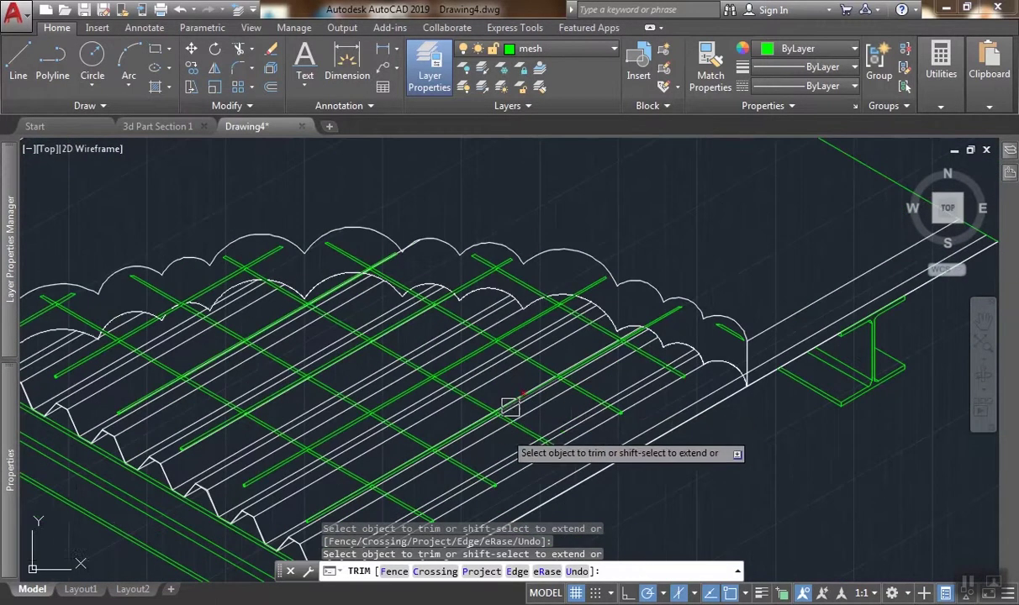
scroll(356, 410, "up", 2)
scroll(334, 445, "up", 1)
scroll(457, 443, "down", 1)
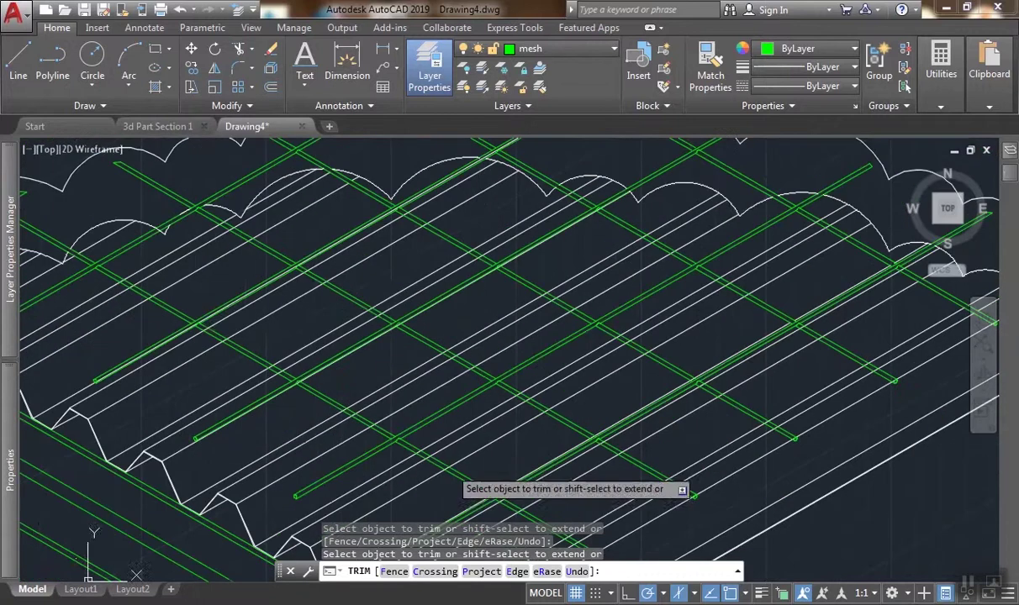
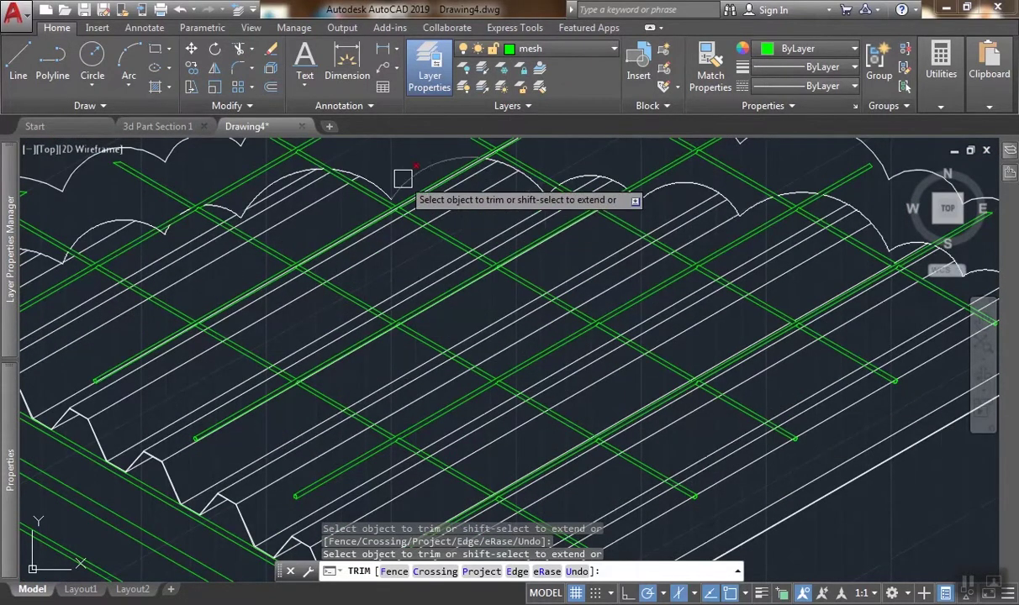
End the trim and erase the white layer 0 line running lengthwise inside the mesh bar near the deck's front edge.
scroll(319, 370, "up", 2)
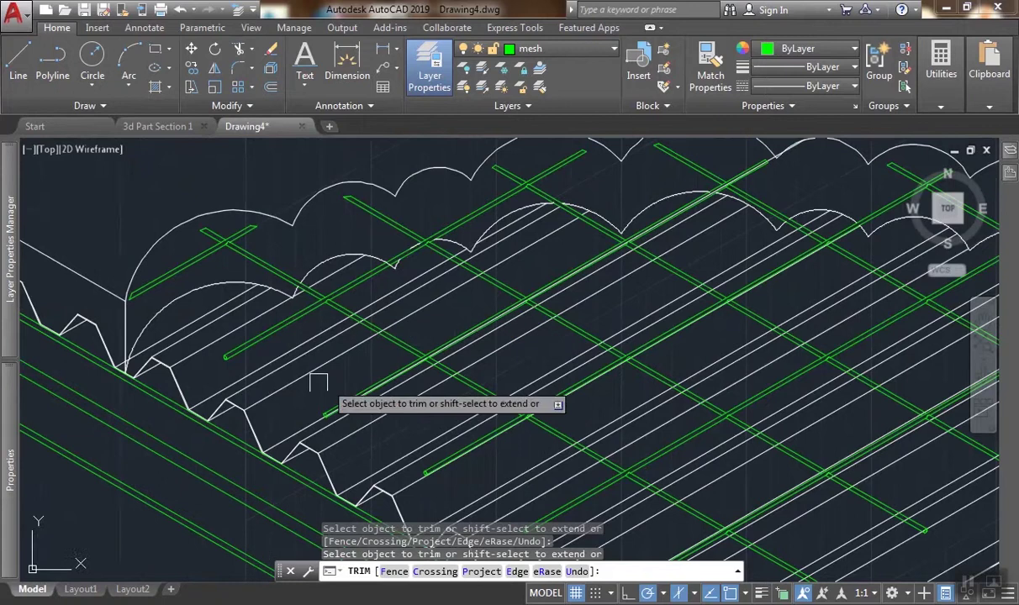
scroll(317, 382, "up", 6)
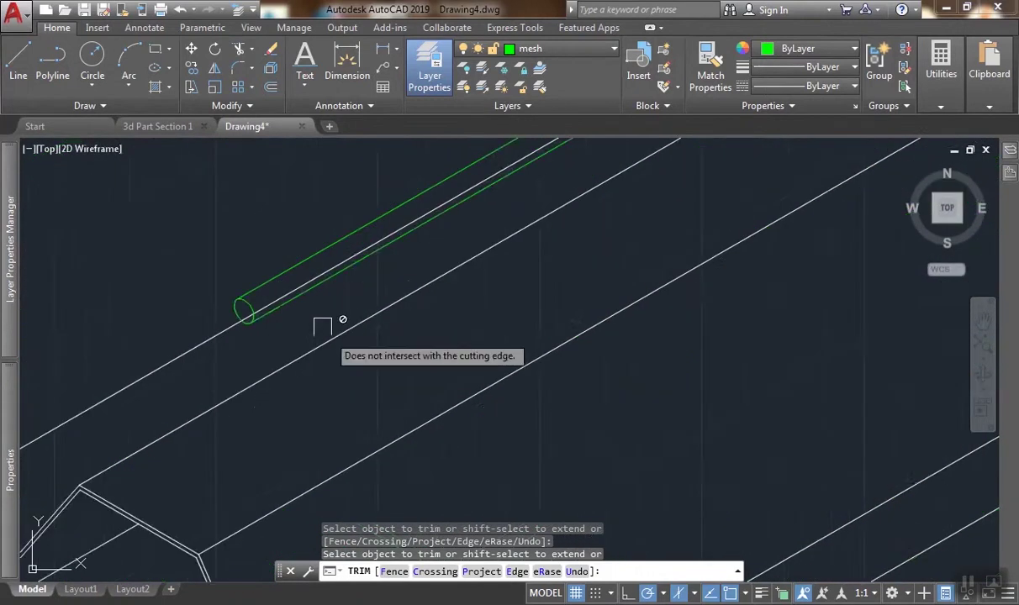
scroll(242, 313, "up", 3)
scroll(313, 281, "down", 6)
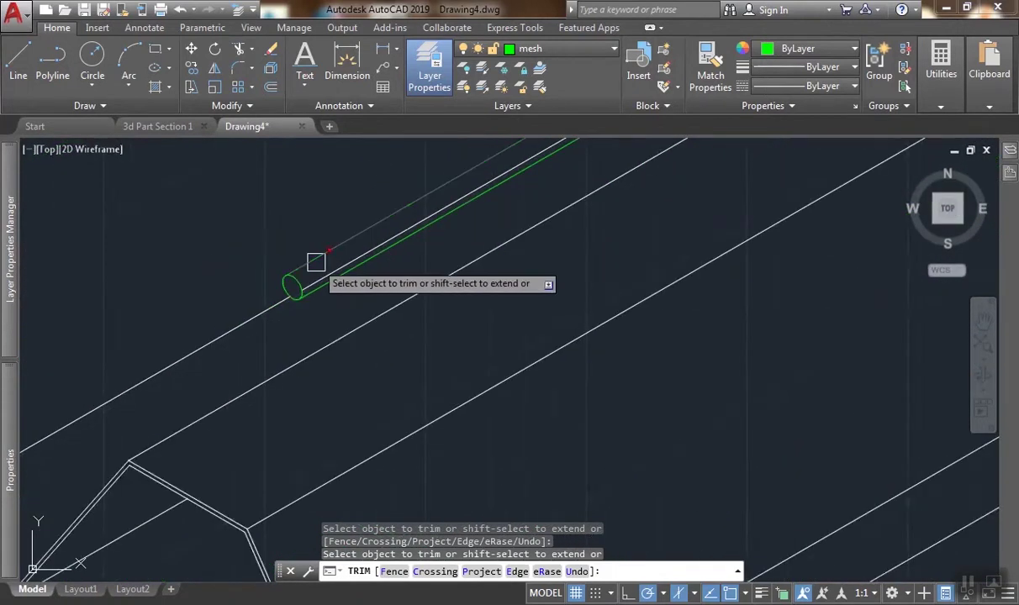
scroll(316, 261, "up", 2)
key("Return")
left_click(316, 286)
key("Escape")
scroll(315, 290, "down", 2)
left_click(311, 304)
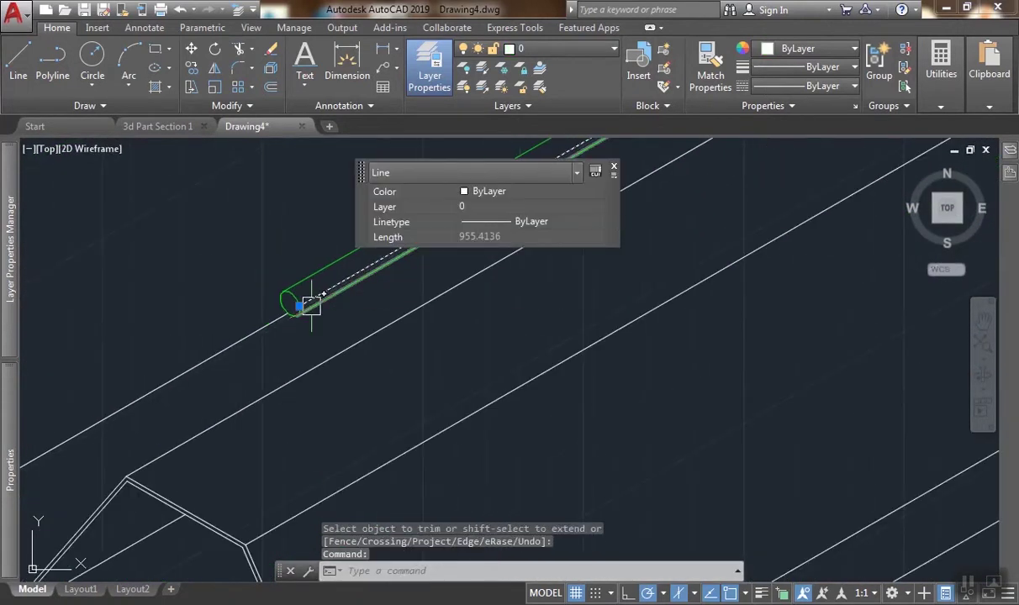
type("e")
key("Return")
Examine the mesh bar ends and crossings along the deck's front edge for leftover deck lines.
scroll(313, 297, "down", 4)
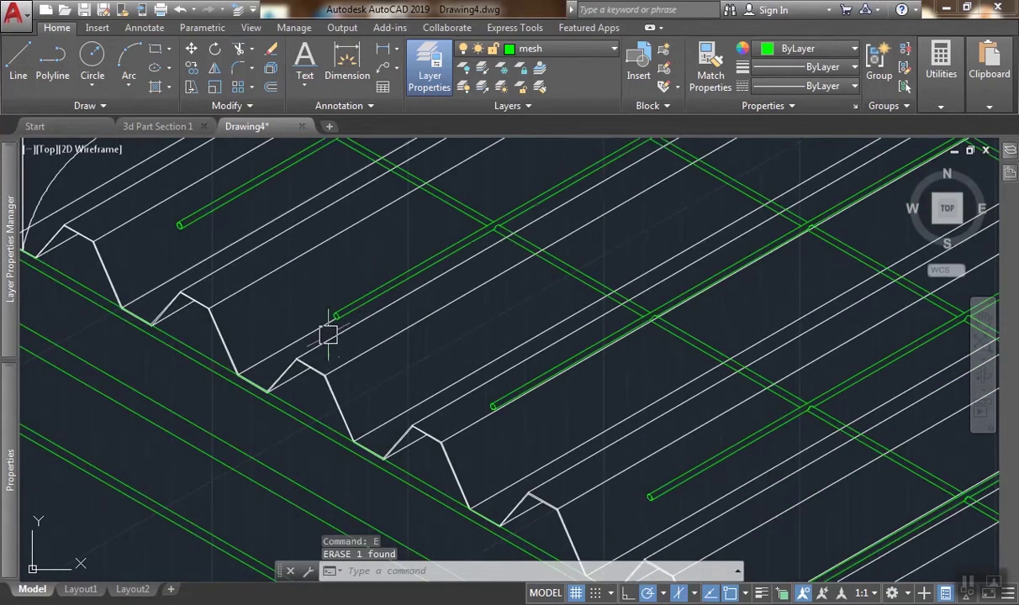
scroll(358, 291, "up", 2)
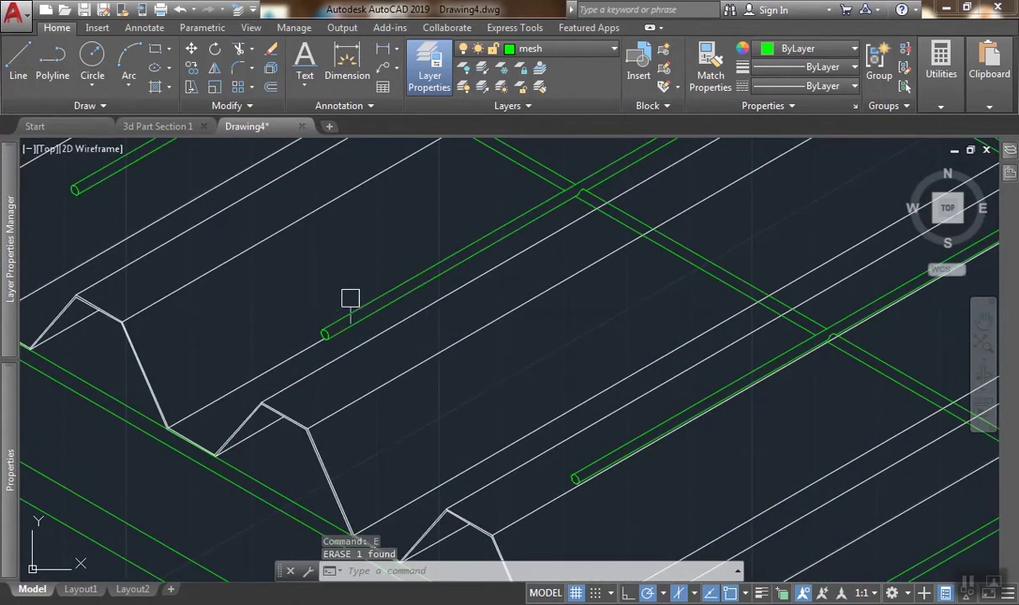
scroll(336, 323, "down", 3)
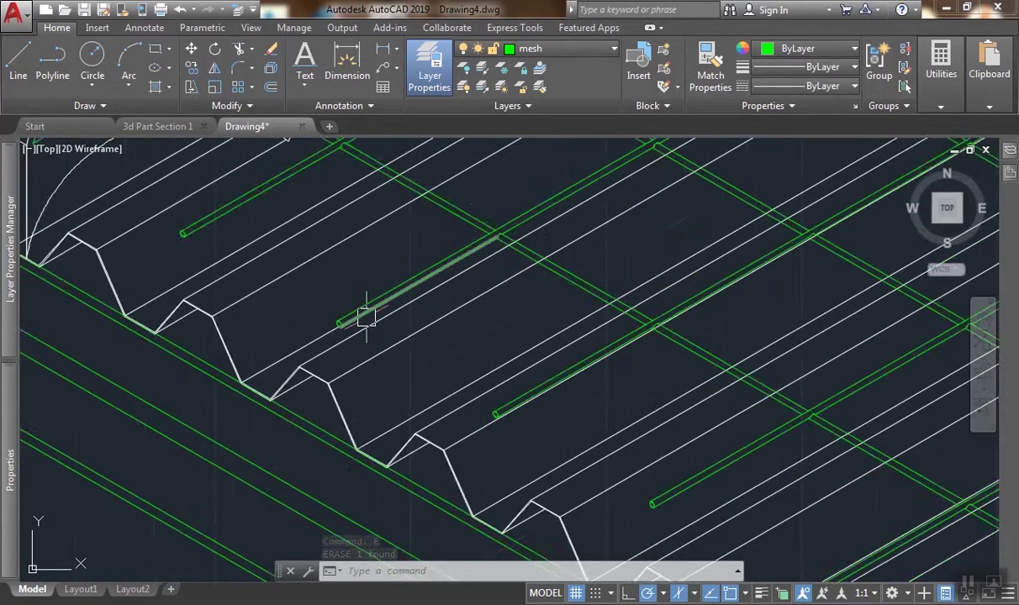
scroll(321, 325, "up", 4)
scroll(295, 337, "up", 2)
middle_click_drag(288, 349, 370, 318)
scroll(371, 317, "down", 2)
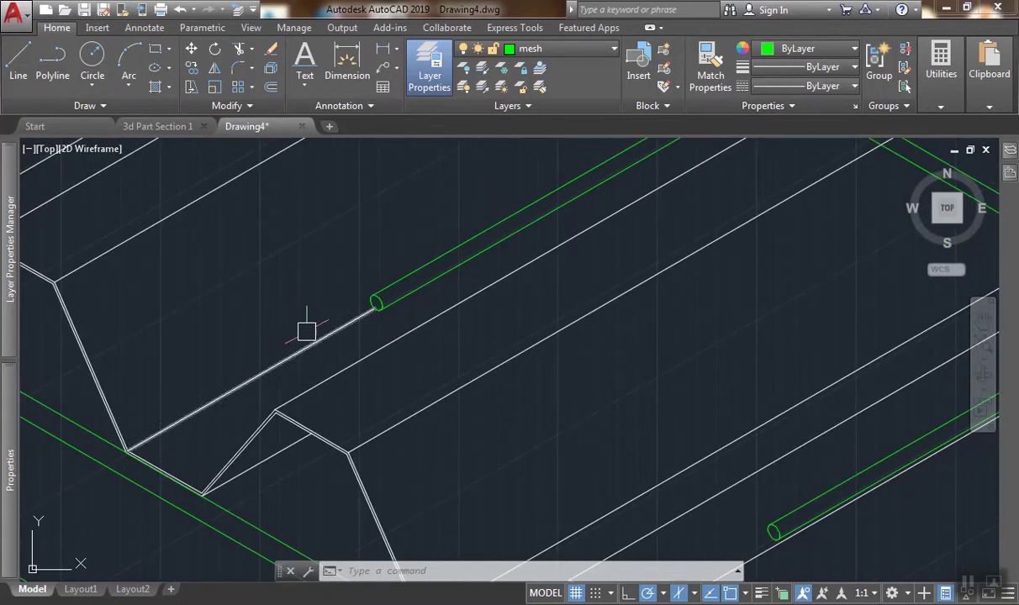
scroll(336, 283, "down", 4)
scroll(434, 310, "up", 2)
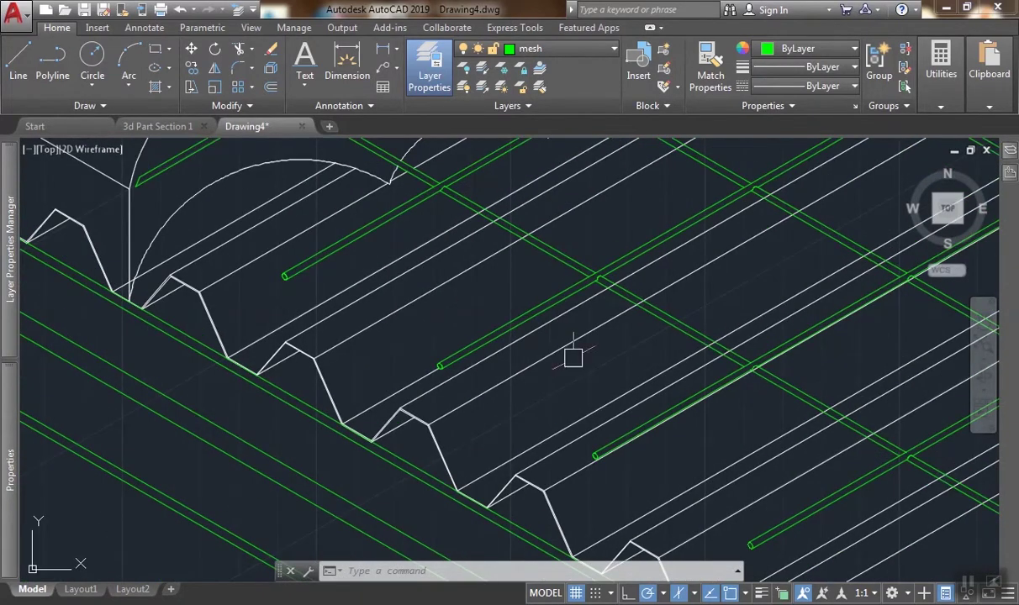
middle_click_drag(546, 336, 439, 306)
scroll(336, 187, "down", 1)
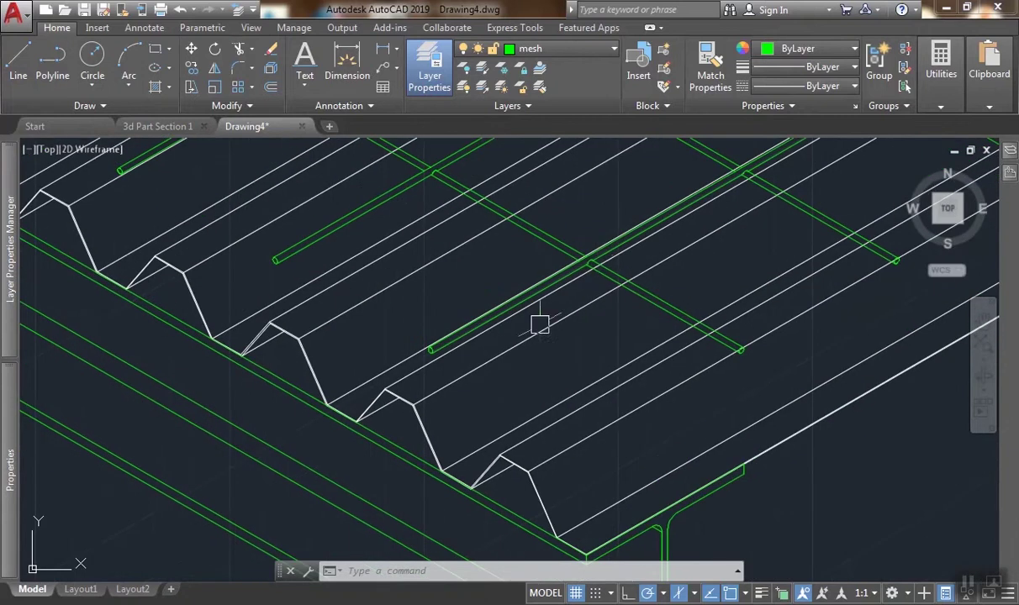
scroll(588, 219, "up", 4)
scroll(550, 261, "down", 5)
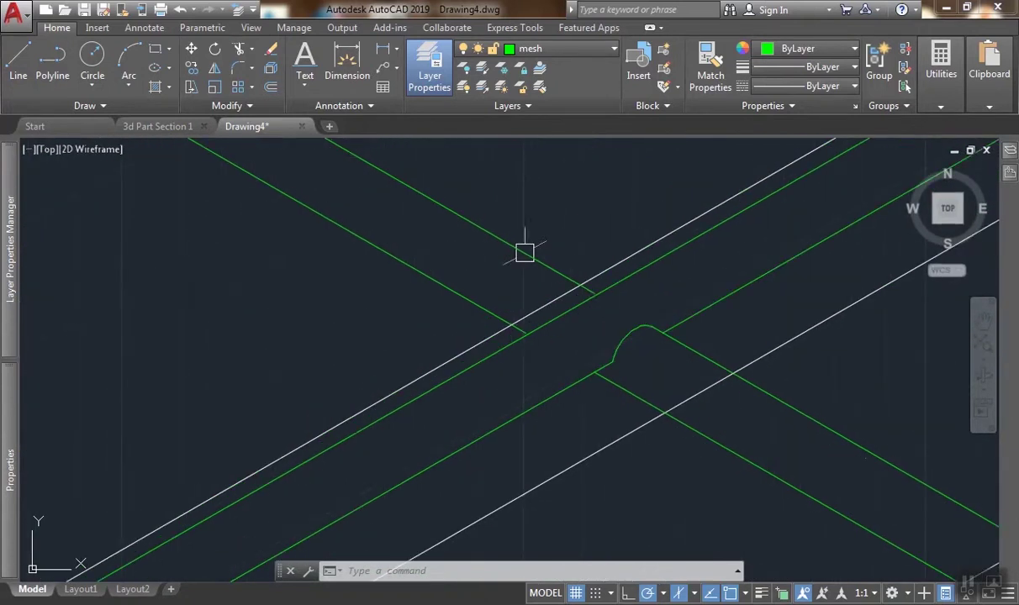
scroll(697, 312, "down", 4)
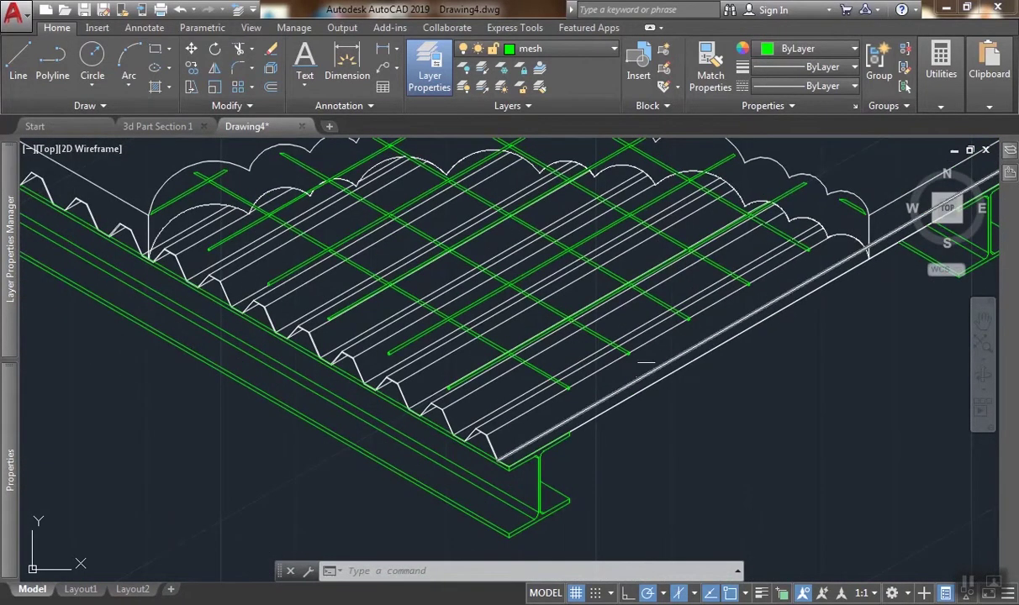
scroll(653, 329, "up", 4)
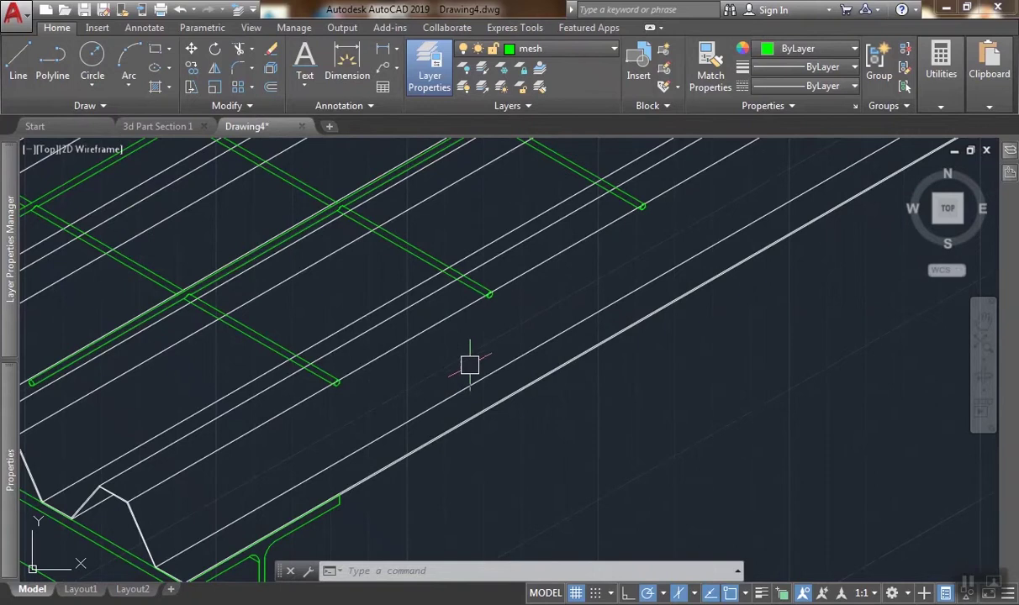
Examine the whole mesh over the corrugated deck, from the overview down to individual bar crossings and ends.
scroll(418, 409, "down", 2)
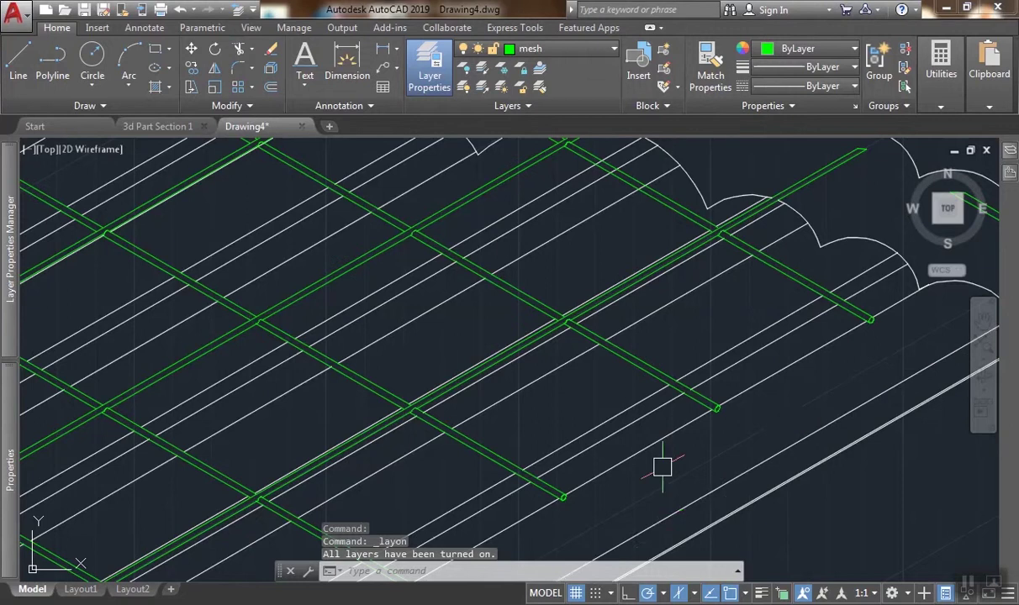
scroll(578, 387, "down", 5)
scroll(387, 348, "up", 2)
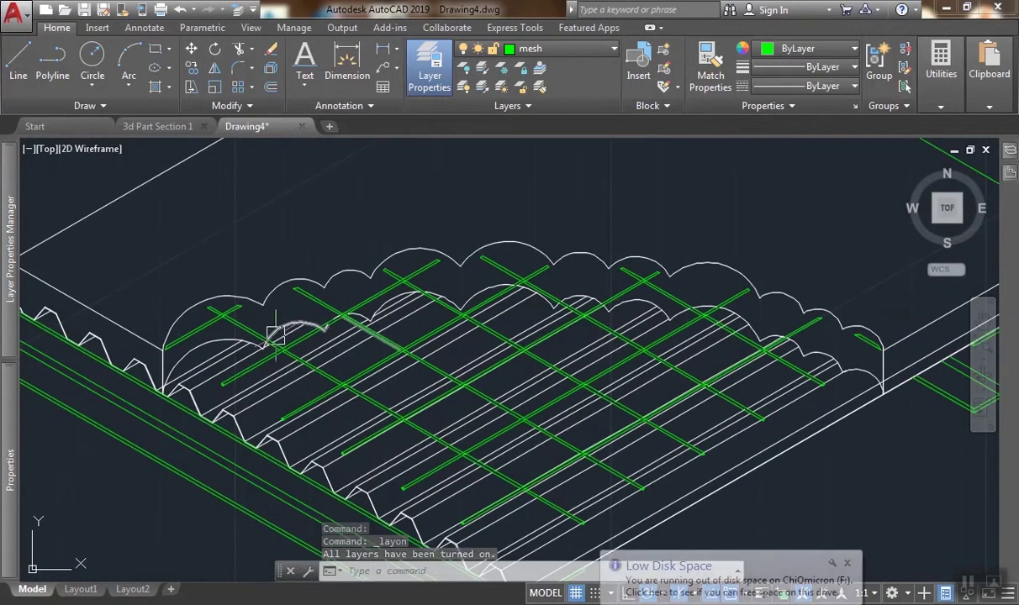
scroll(277, 310, "up", 2)
middle_click_drag(410, 456, 435, 413)
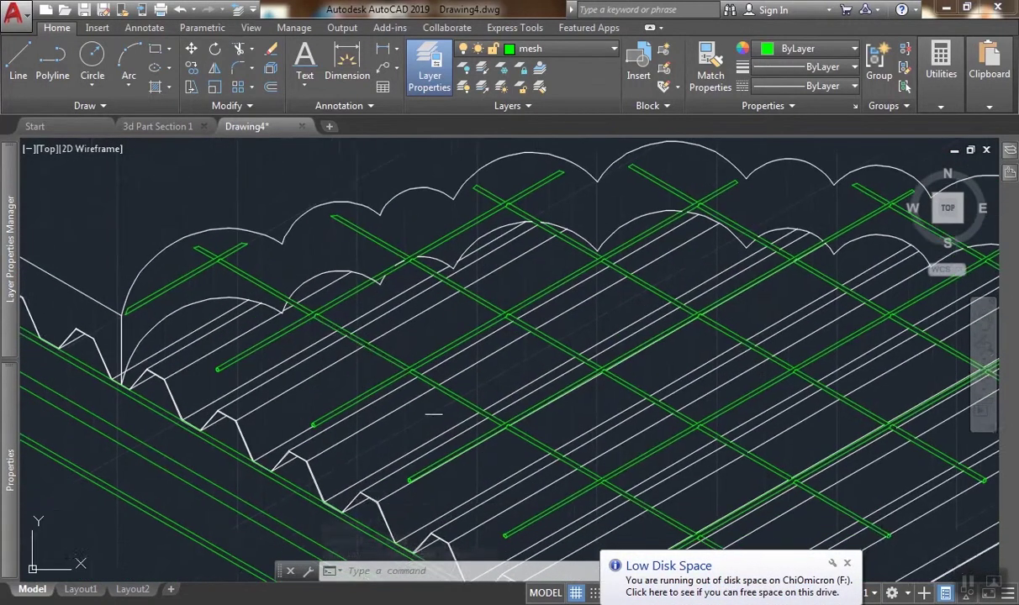
scroll(436, 416, "up", 2)
middle_click_drag(613, 442, 470, 388)
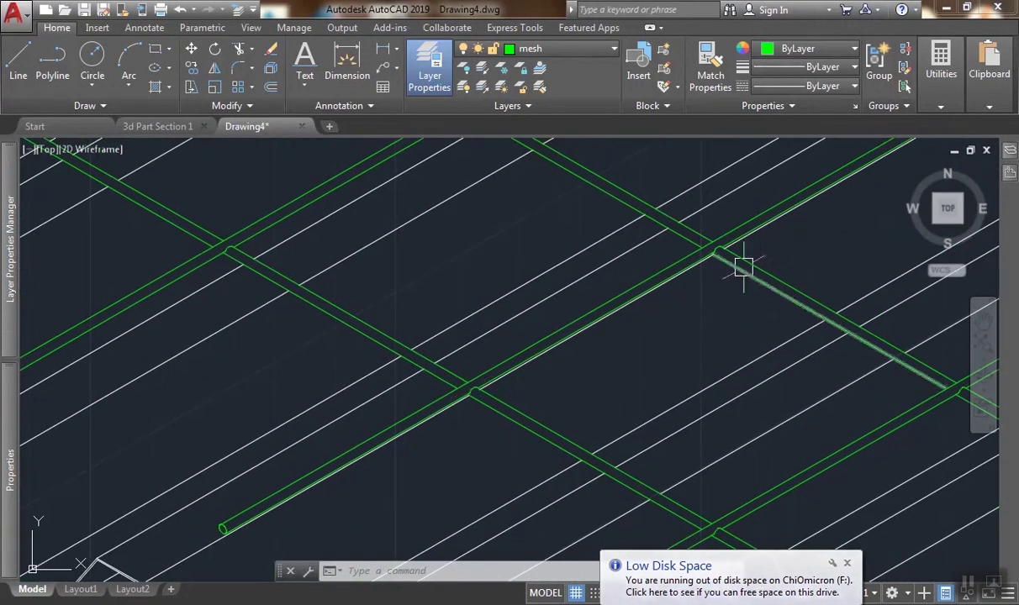
scroll(673, 262, "down", 4)
scroll(606, 221, "up", 2)
scroll(551, 290, "down", 4)
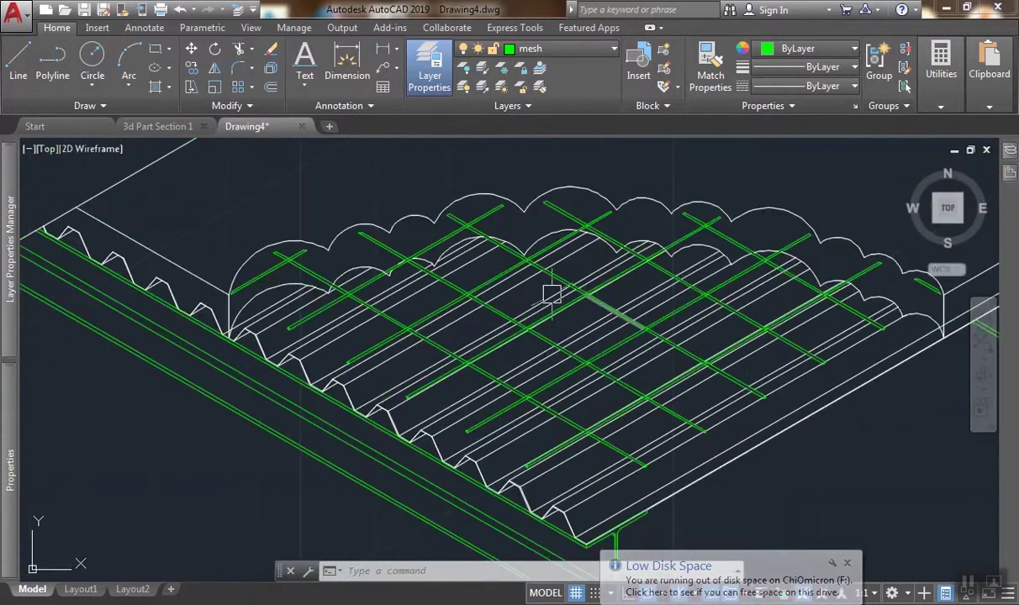
scroll(311, 275, "up", 3)
scroll(283, 291, "down", 3)
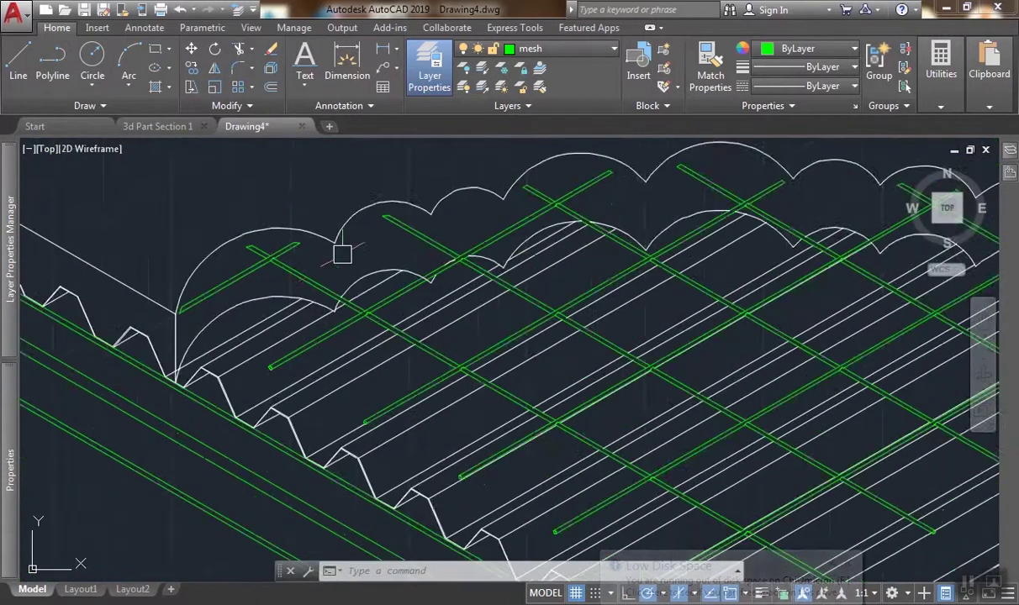
scroll(550, 322, "up", 5)
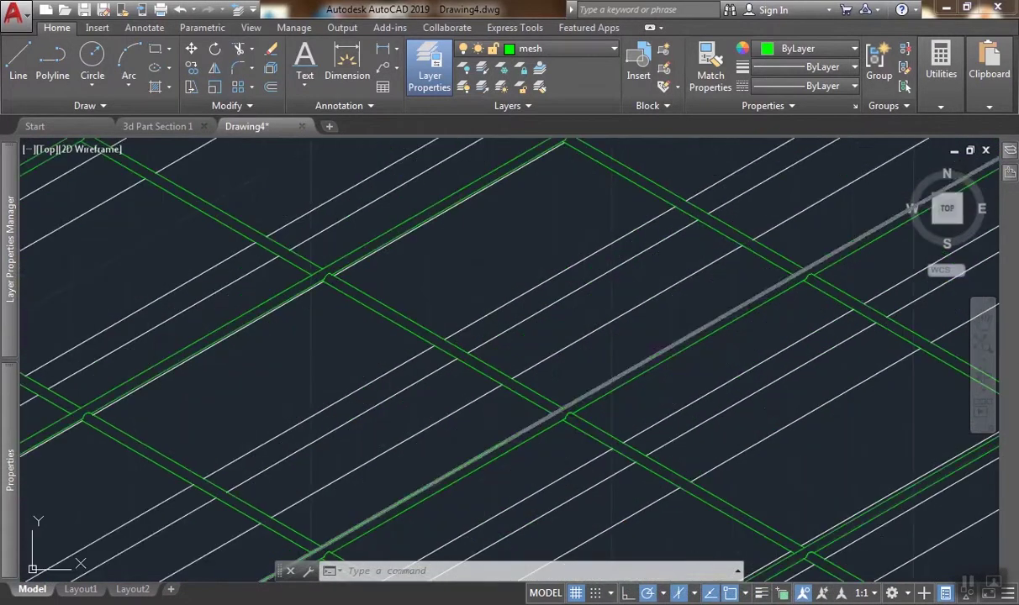
scroll(296, 264, "down", 2)
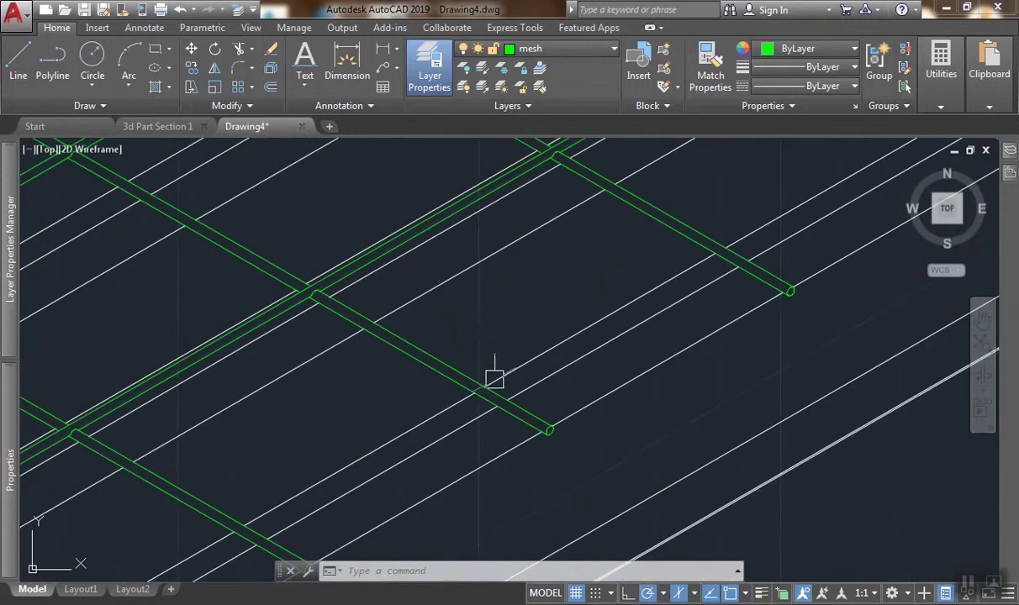
scroll(563, 357, "up", 4)
scroll(280, 212, "up", 2)
scroll(280, 212, "down", 6)
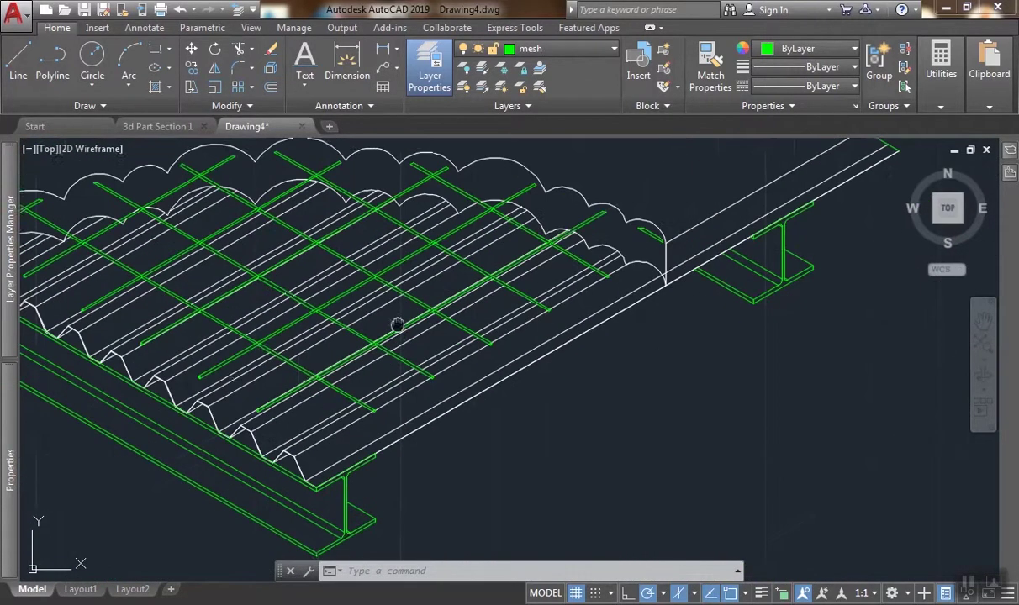
scroll(391, 326, "up", 4)
scroll(349, 357, "down", 3)
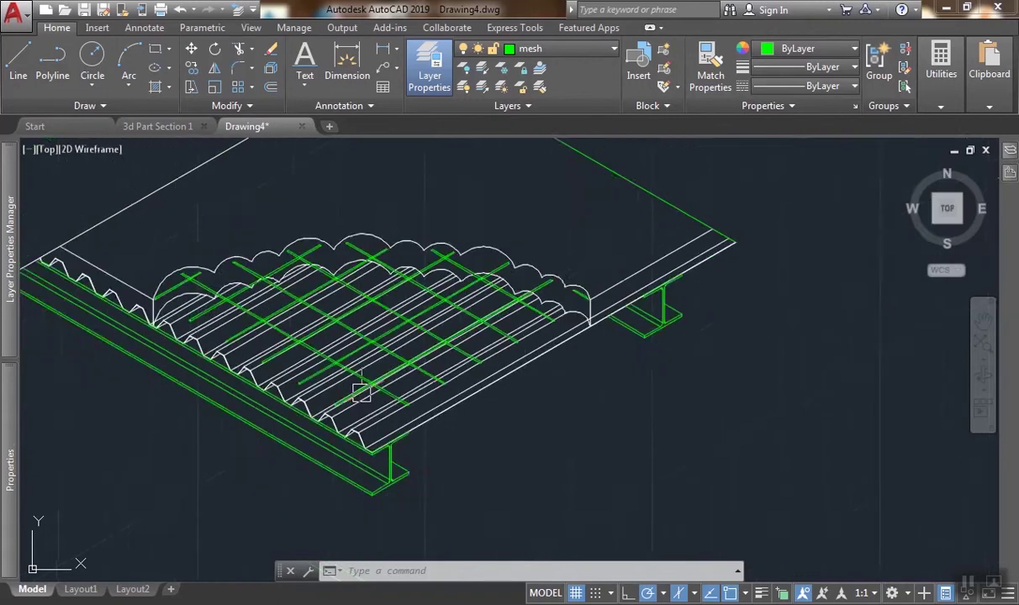
scroll(357, 391, "up", 6)
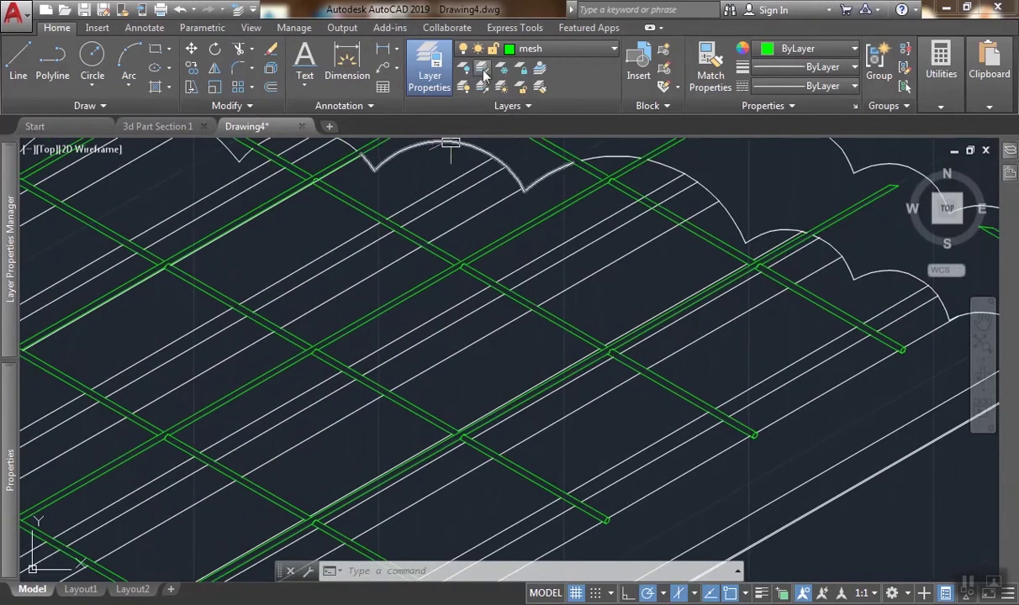
Isolate the mesh layer by picking one of the mesh bars as the reference object.
left_click(484, 76)
scroll(439, 284, "up", 5)
left_click(448, 220)
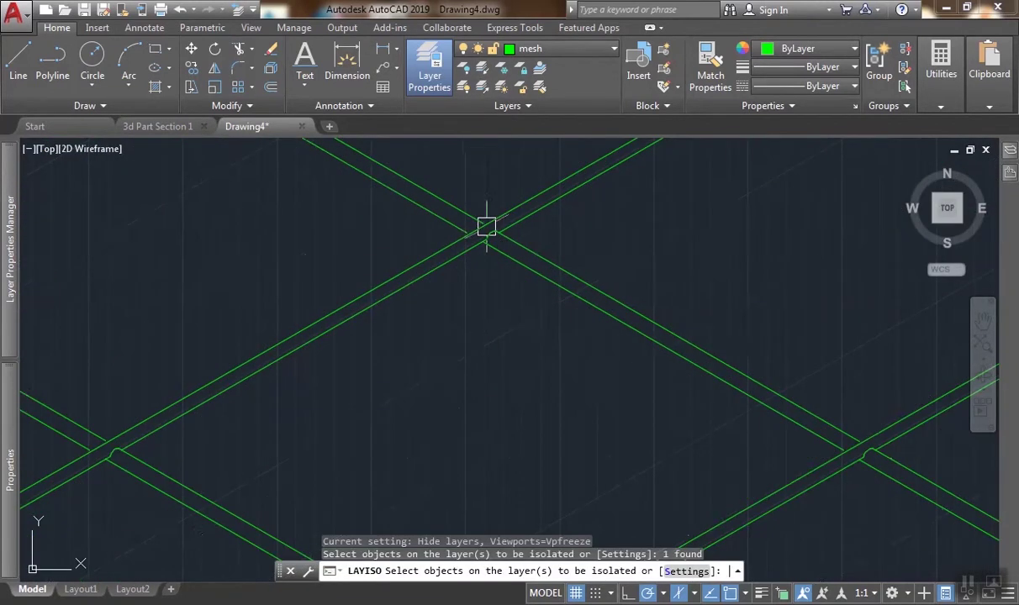
key("Return")
scroll(479, 252, "up", 6)
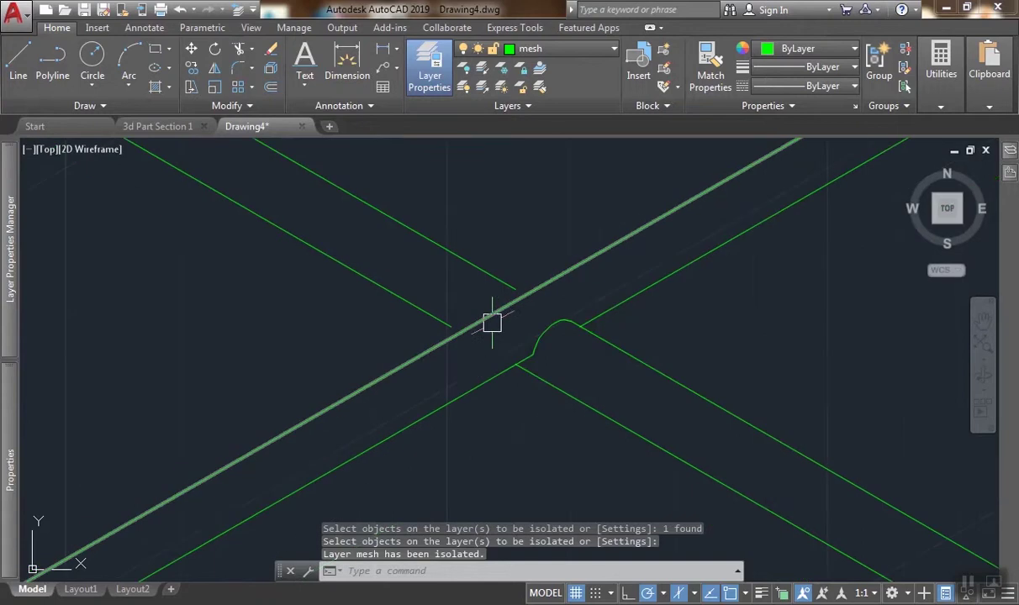
Extend both lines of the mesh bar that stops short of the bar crossing over it, using all objects as boundaries.
type("ex")
key("Return")
key("Return")
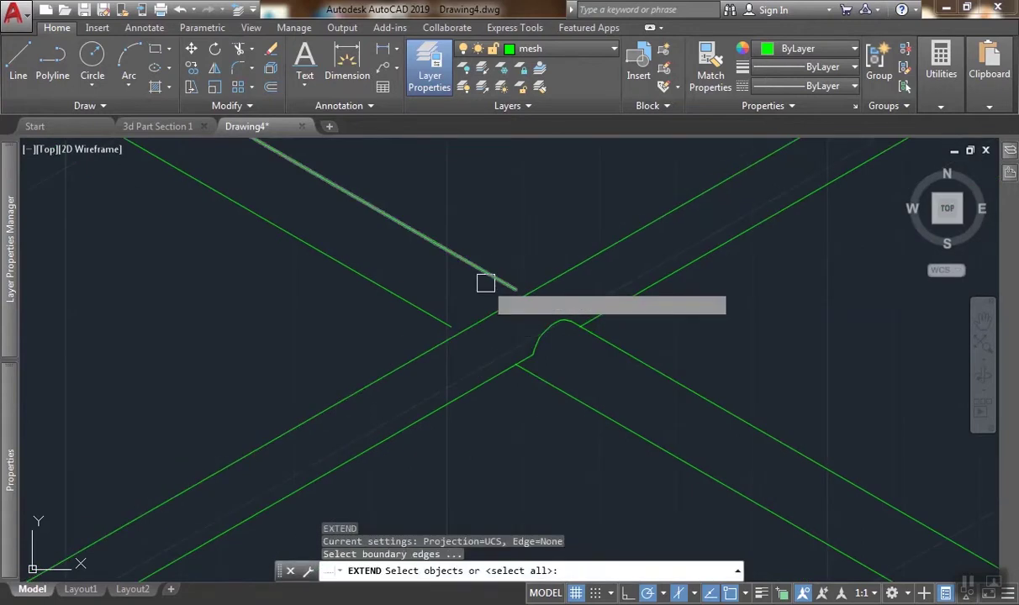
left_click(488, 223)
left_click(375, 294)
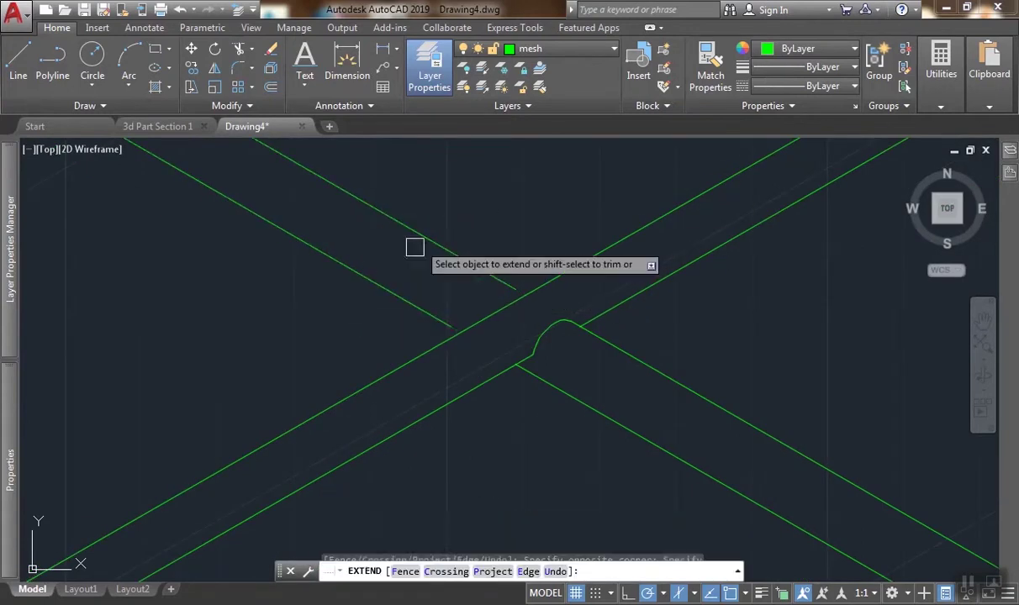
scroll(503, 187, "down", 3)
left_click(432, 241)
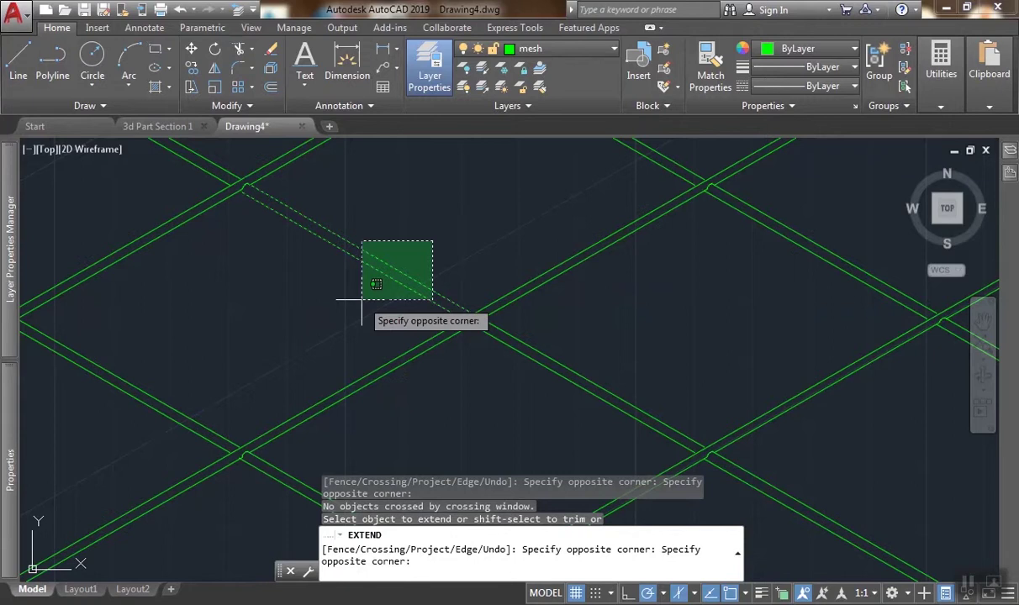
left_click(367, 293)
Extend both lines of the interrupted bars to the crossing bars at the next crossings up towards the mesh's back edge.
scroll(561, 207, "up", 4)
scroll(559, 208, "down", 2)
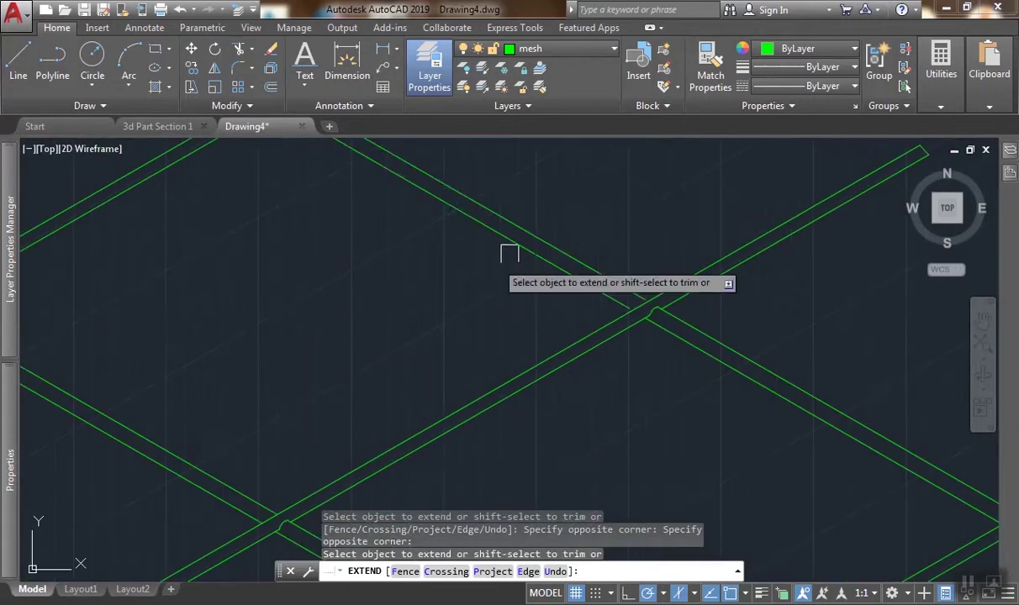
left_click(614, 184)
left_click(479, 287)
scroll(504, 264, "down", 2)
middle_click_drag(513, 264, 595, 371)
scroll(432, 238, "up", 4)
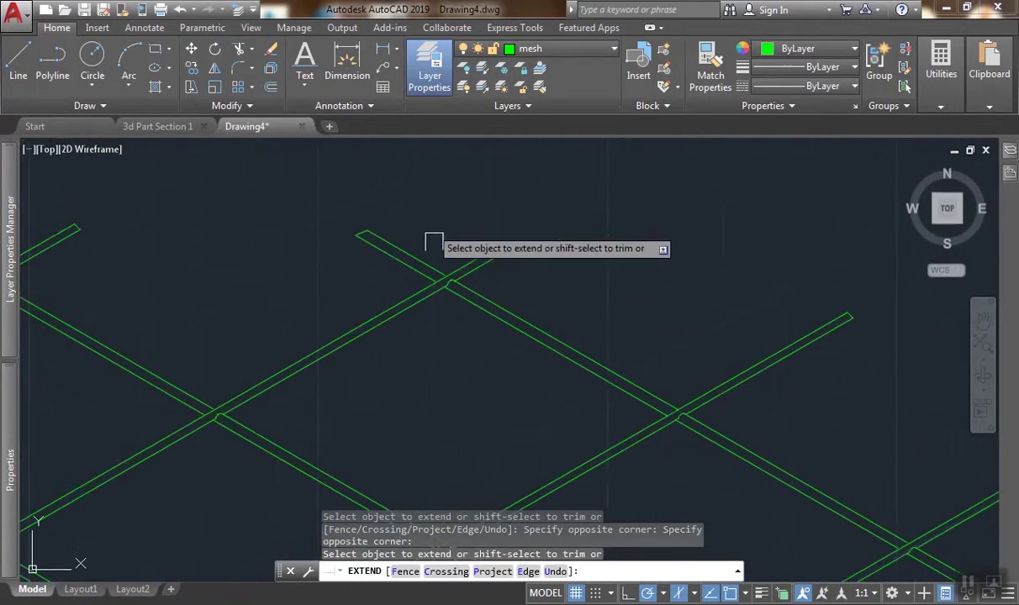
left_click(445, 252)
left_click(283, 290)
Extend the neighbouring interrupted bar's two lines to the crossing bar, close to that crossing bar's end on the back edge.
scroll(286, 290, "down", 4)
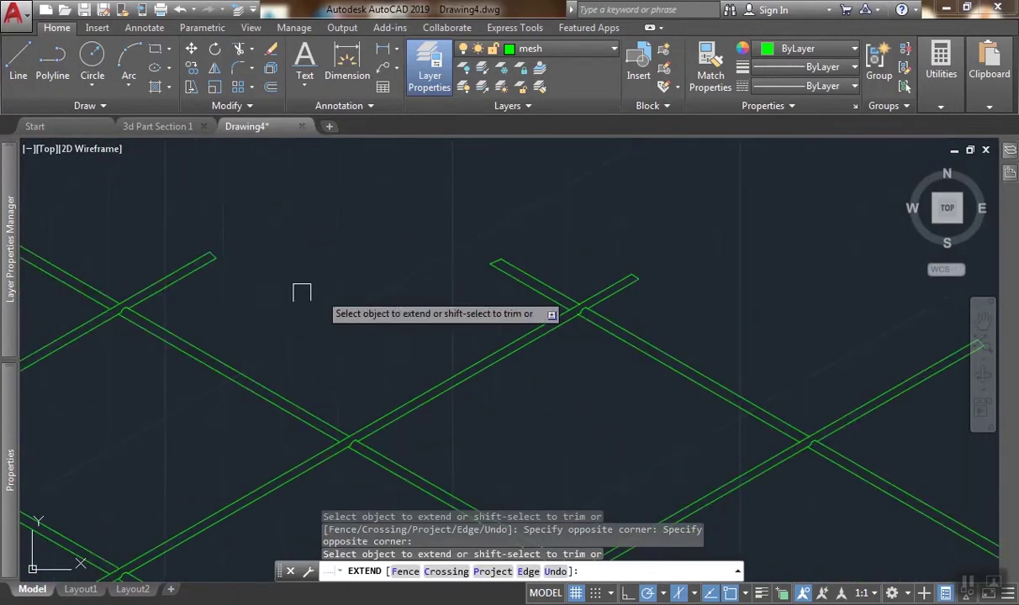
middle_click_drag(248, 306, 564, 332)
scroll(414, 295, "up", 4)
left_click(464, 268)
left_click(366, 377)
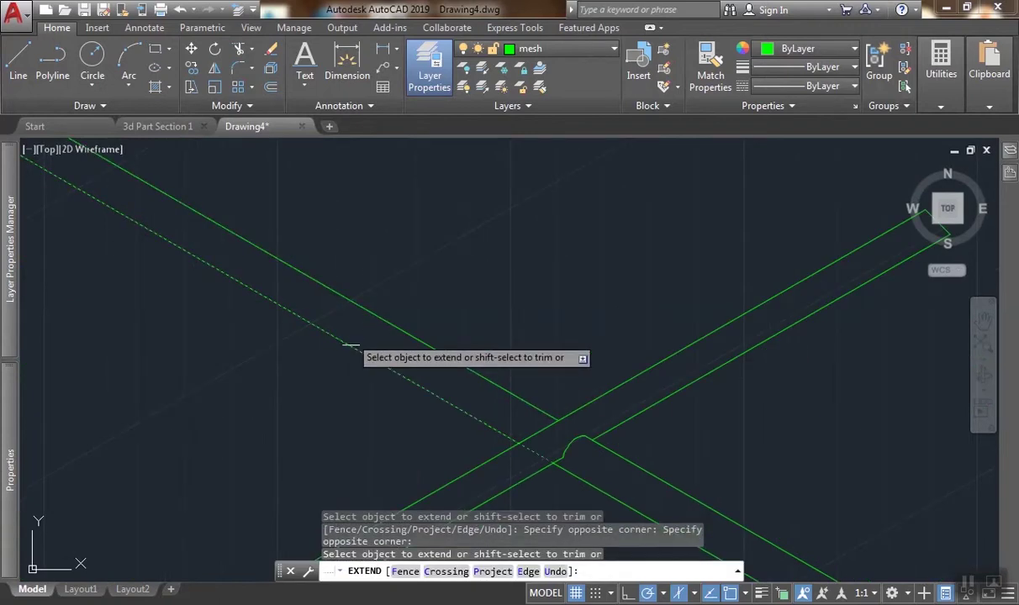
Extend both lines of the interrupted bars at two further crossings, working towards the mesh's left corner.
scroll(302, 245, "down", 3)
scroll(220, 304, "up", 3)
left_click(217, 308)
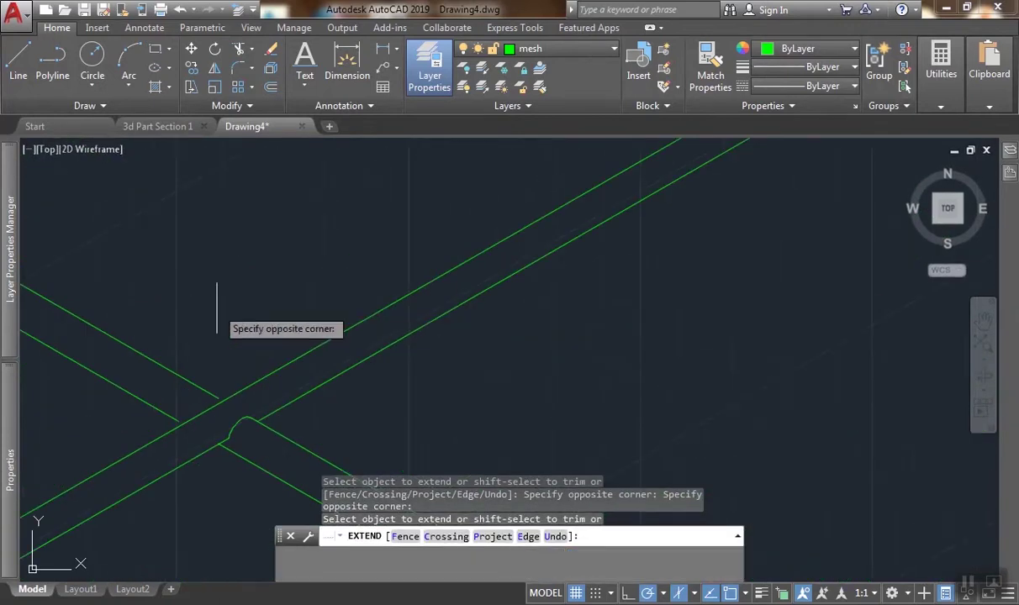
left_click(107, 390)
scroll(166, 336, "down", 4)
scroll(568, 228, "up", 4)
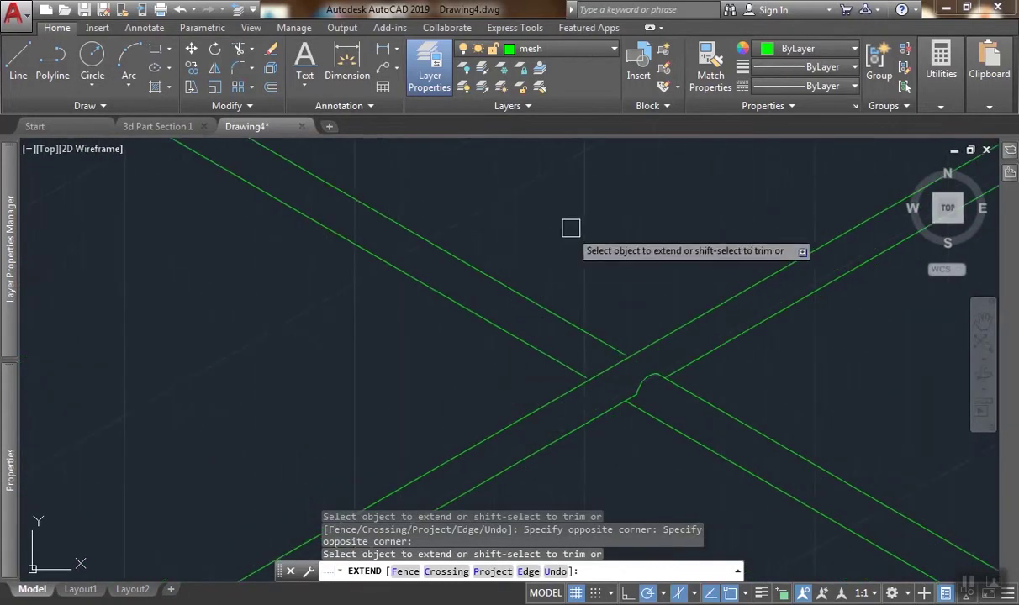
left_click(543, 227)
left_click(464, 343)
Extend both interrupted bar lines to the crossing bar one bay in from the mesh's left corner.
scroll(408, 394, "down", 4)
scroll(408, 394, "up", 3)
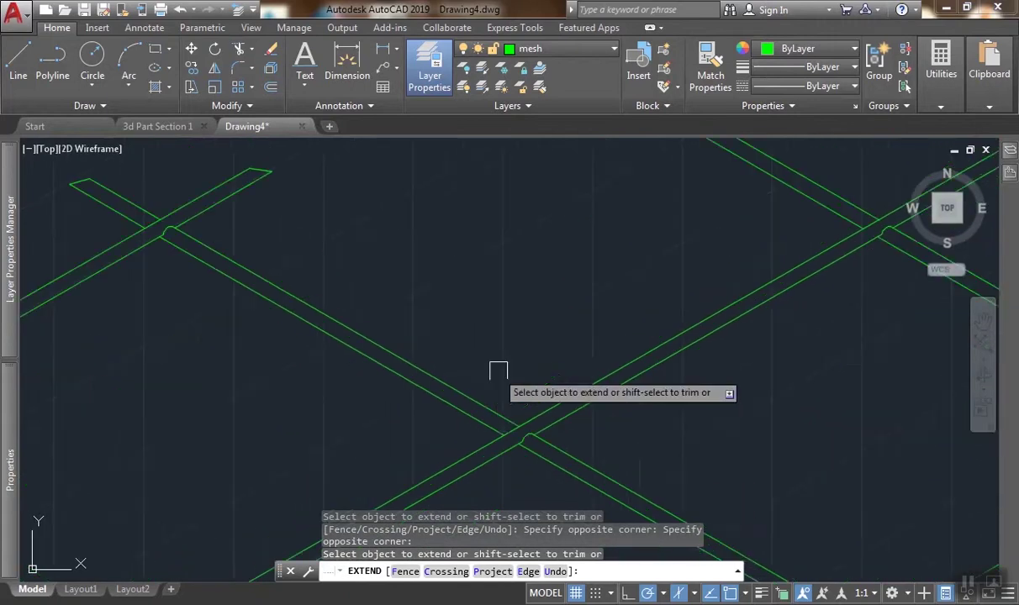
left_click(511, 350)
scroll(425, 411, "up", 3)
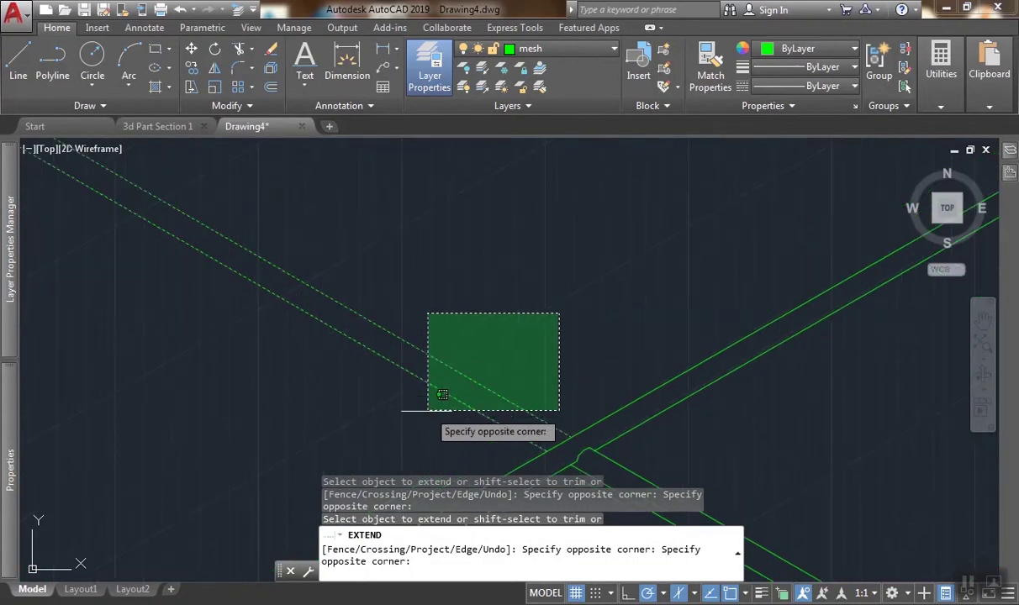
left_click(425, 410)
Extend single short bar lines to the crossing bars at the next crossings inward from the mesh's left corner.
scroll(471, 341, "down", 3)
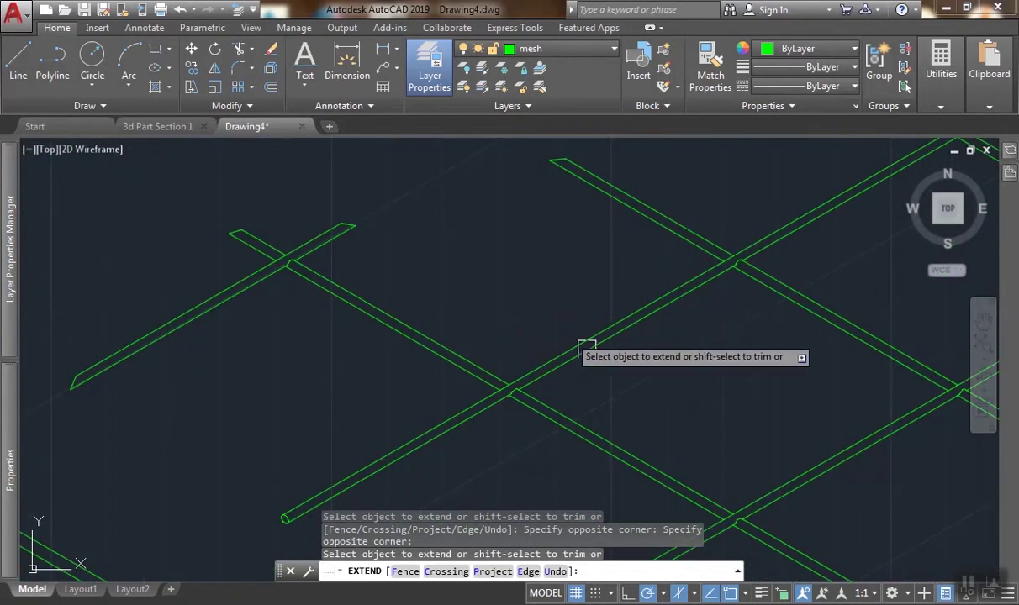
scroll(654, 380, "up", 4)
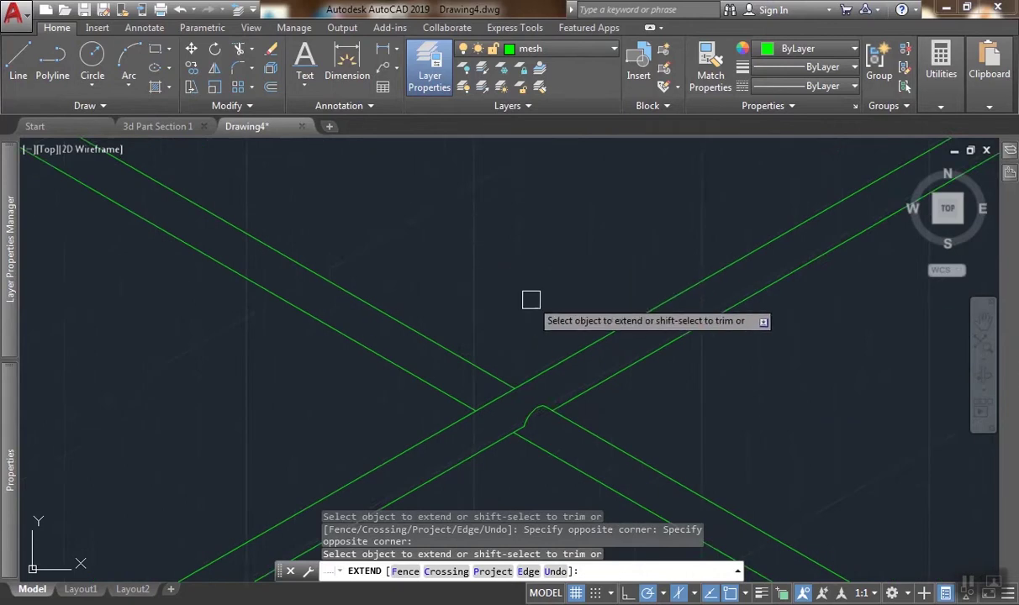
scroll(471, 341, "down", 2)
left_click(463, 333)
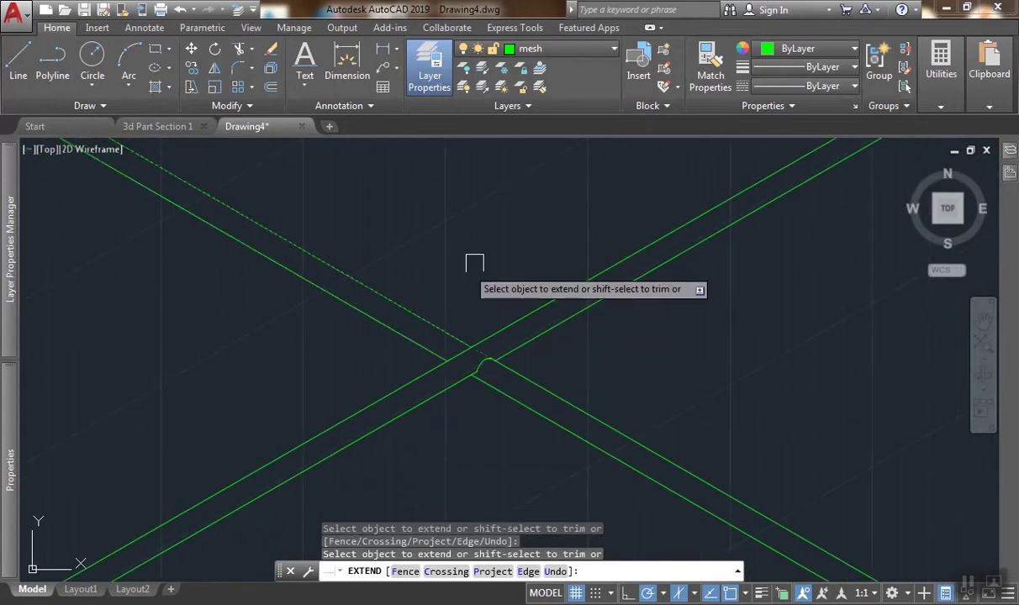
scroll(597, 364, "down", 2)
scroll(416, 338, "down", 2)
scroll(369, 363, "up", 2)
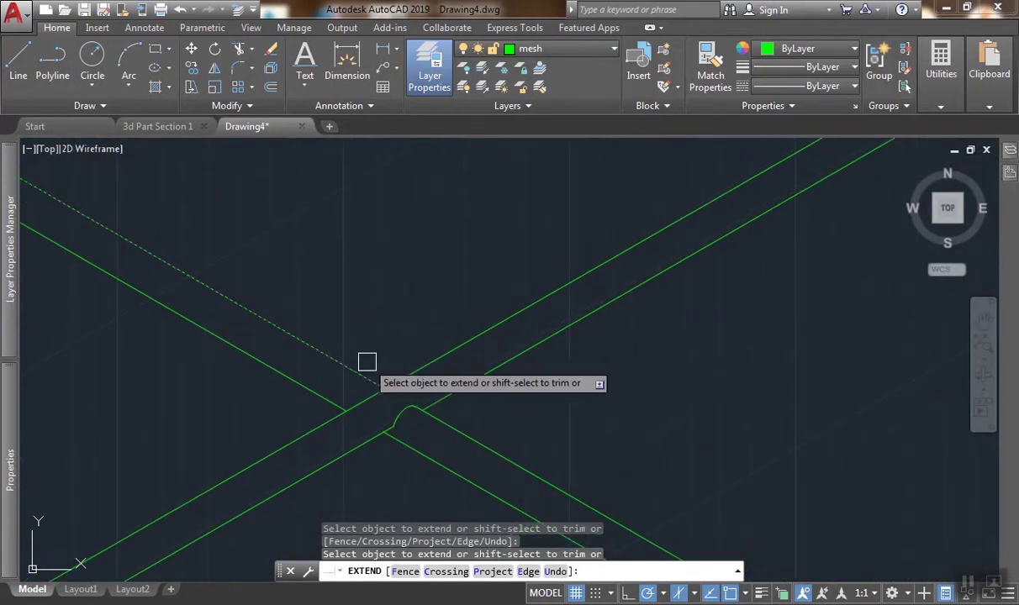
left_click(366, 370)
scroll(448, 348, "down", 2)
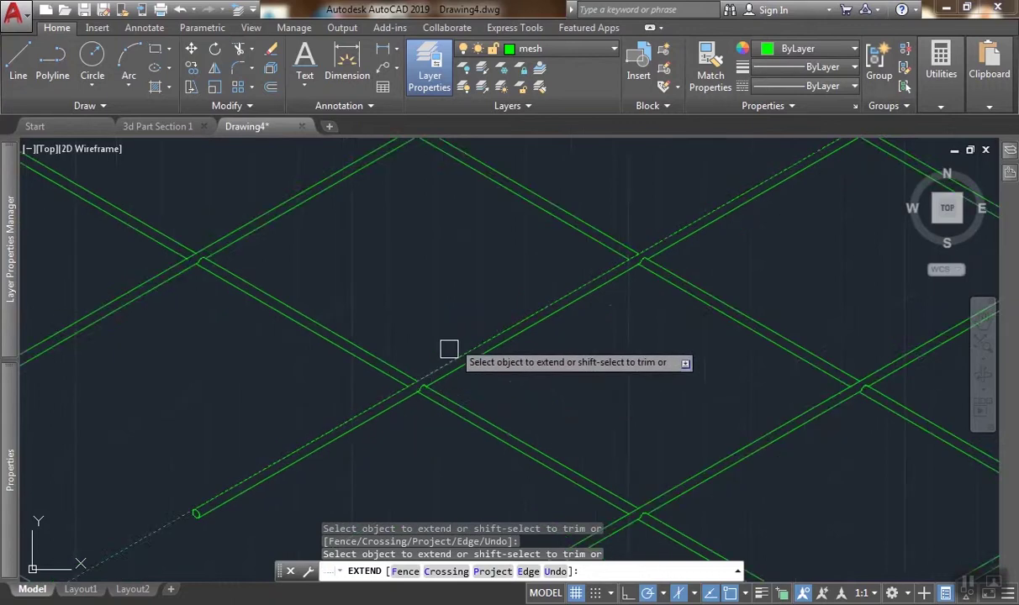
scroll(646, 189, "up", 1)
left_click(575, 347)
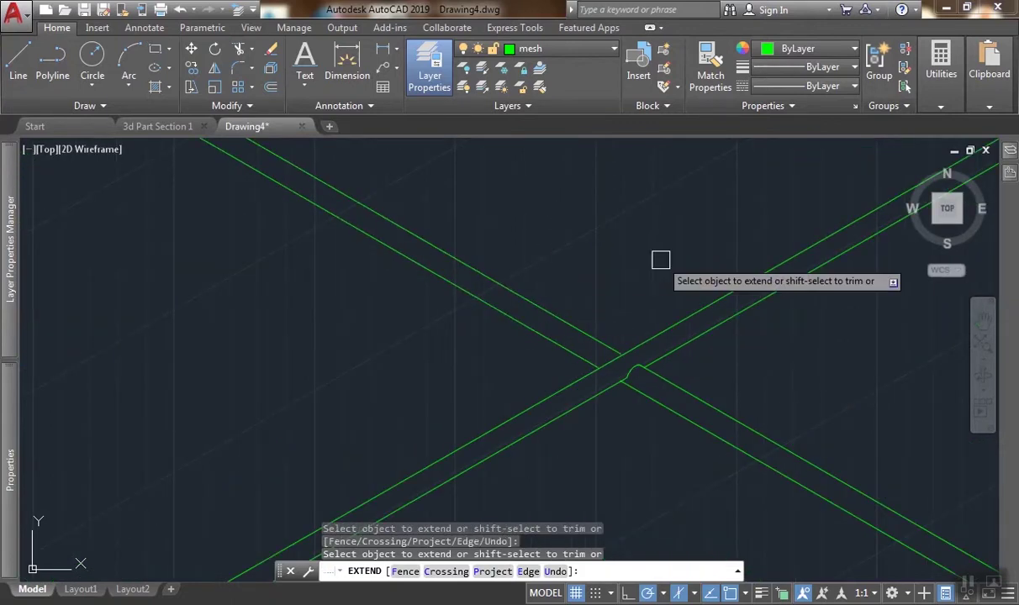
Extend the individual bar lines that still leave a gap to the crossing bar at the following interior crossings.
scroll(649, 291, "up", 3)
scroll(570, 419, "up", 3)
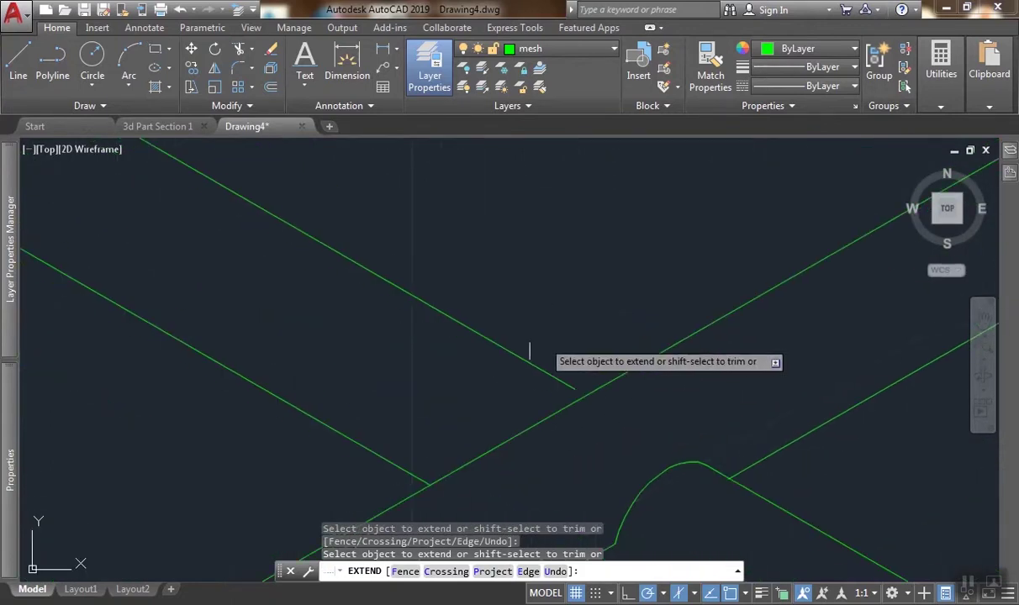
scroll(605, 230, "down", 3)
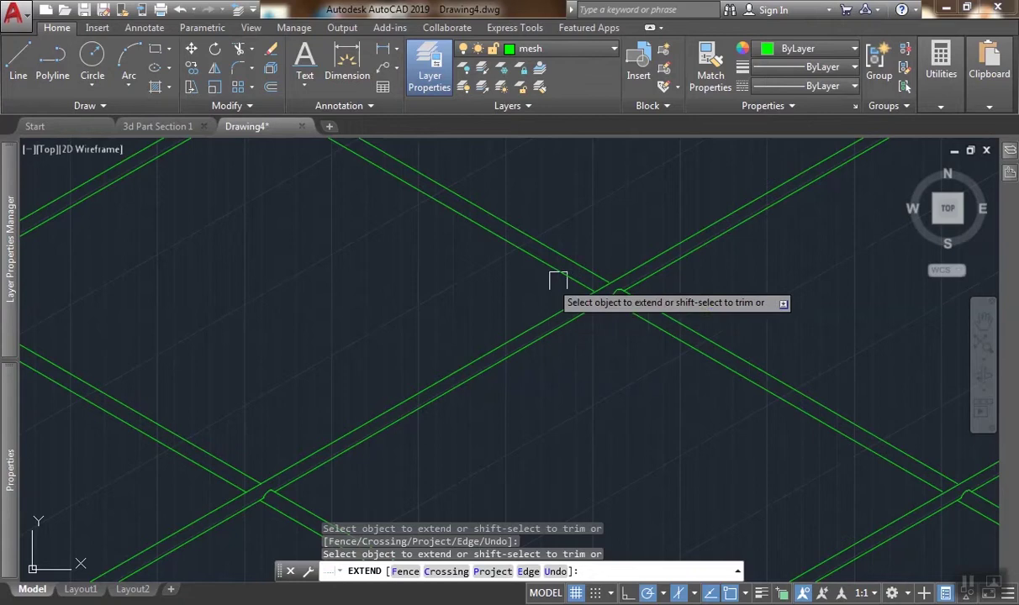
scroll(657, 275, "up", 3)
left_click(653, 275)
scroll(587, 297, "up", 3)
left_click(628, 281)
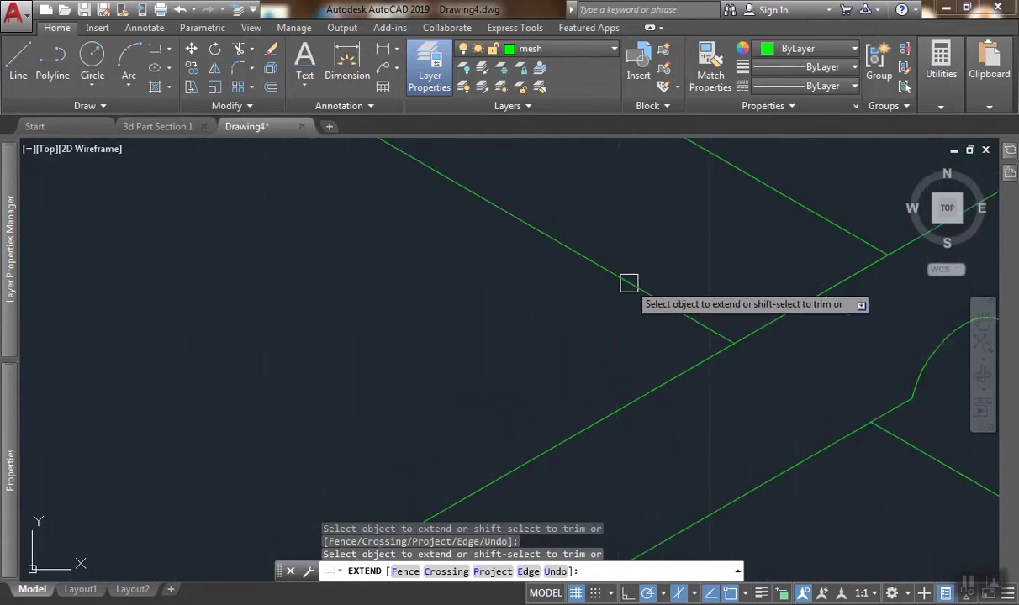
scroll(631, 281, "down", 5)
middle_click_drag(656, 163, 680, 211)
scroll(689, 290, "up", 2)
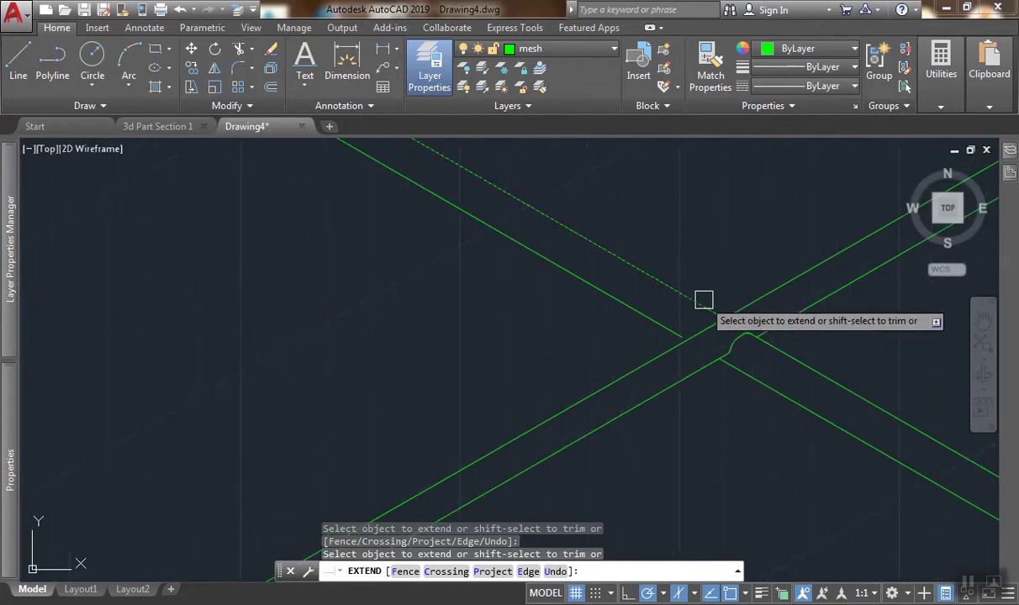
Close the gaps between the interrupted bar lines and the crossing bars in the middle of the mesh with Extend.
scroll(450, 408, "down", 3)
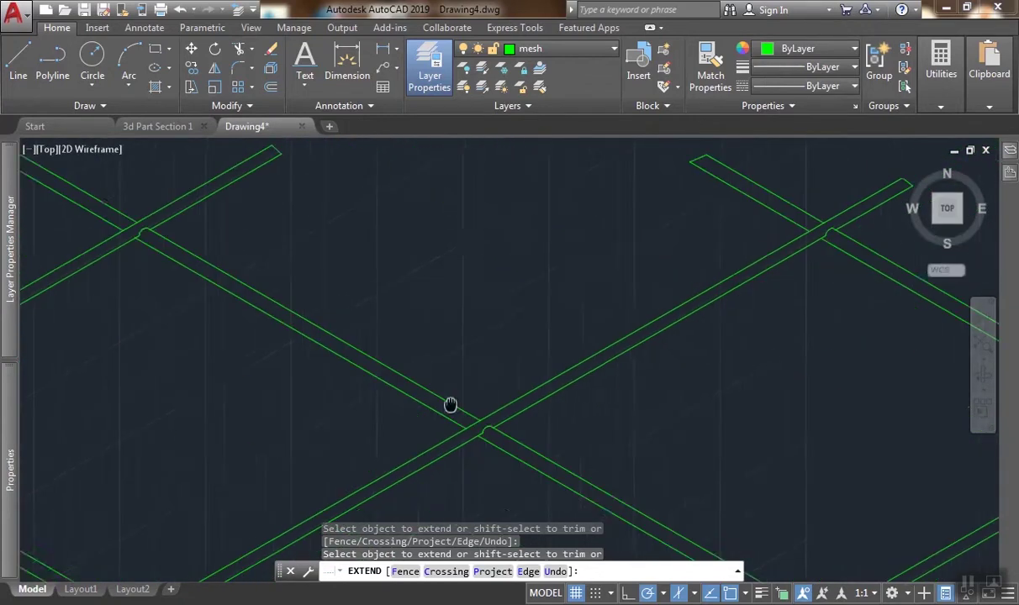
scroll(721, 259, "up", 4)
scroll(657, 257, "down", 3)
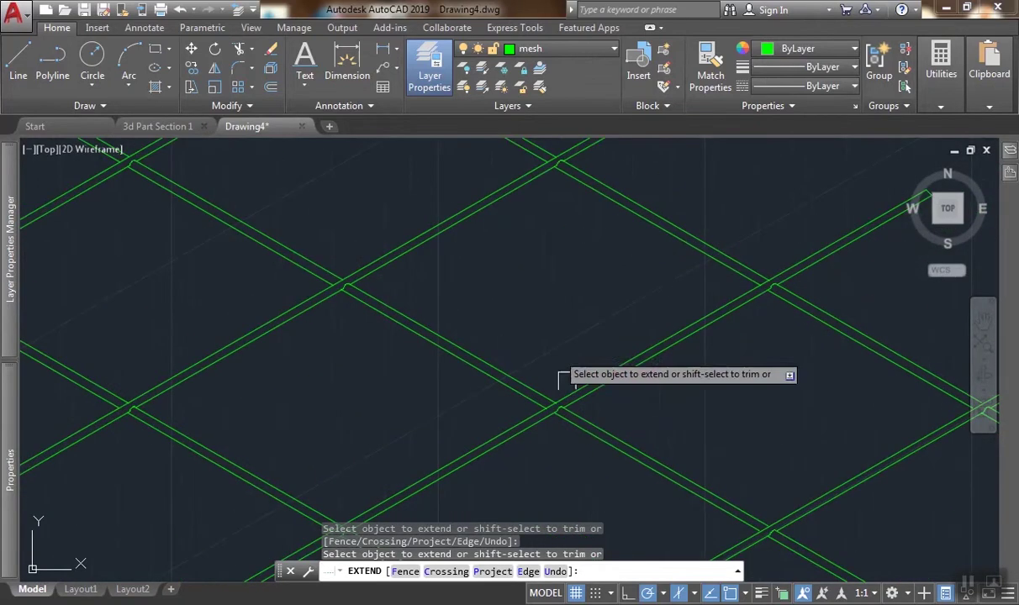
scroll(552, 355, "up", 3)
scroll(640, 326, "down", 3)
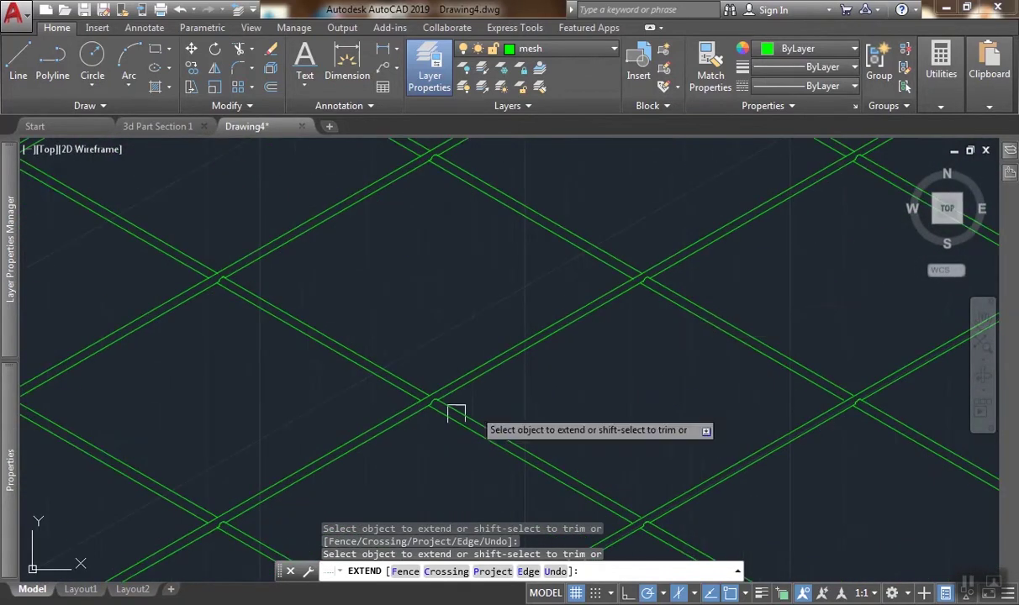
scroll(359, 484, "up", 3)
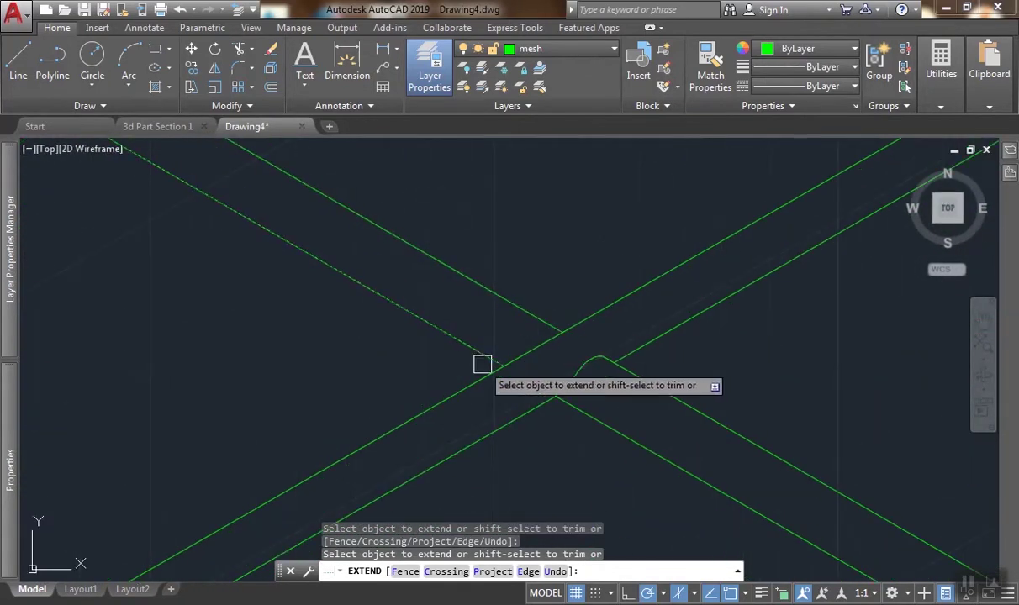
middle_click_drag(496, 277, 503, 324)
scroll(390, 428, "down", 3)
scroll(426, 458, "up", 3)
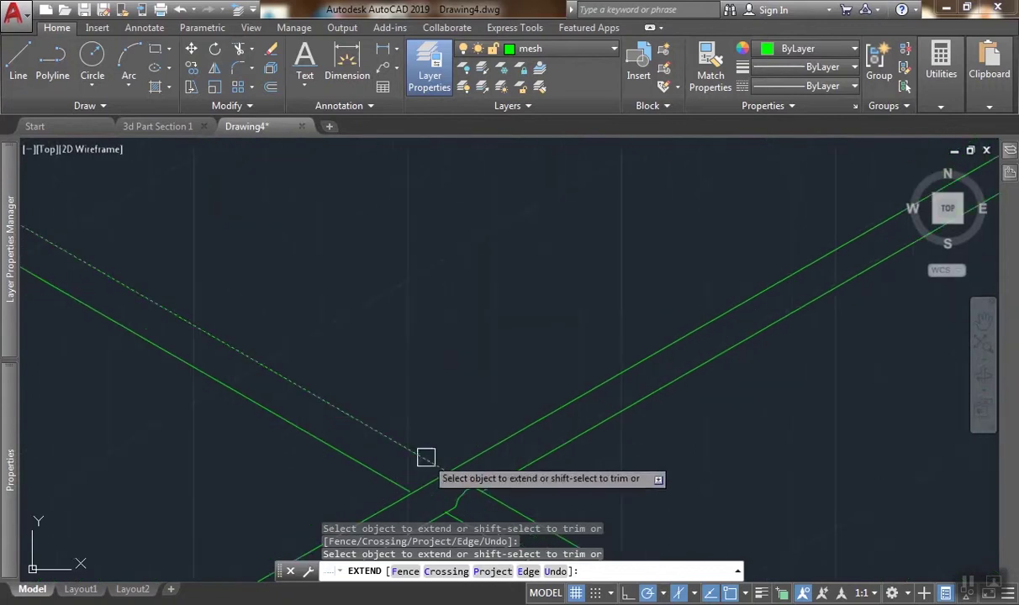
Extend the short bar lines to the crossing bars at the crossings along the mesh's front edge.
scroll(439, 346, "down", 4)
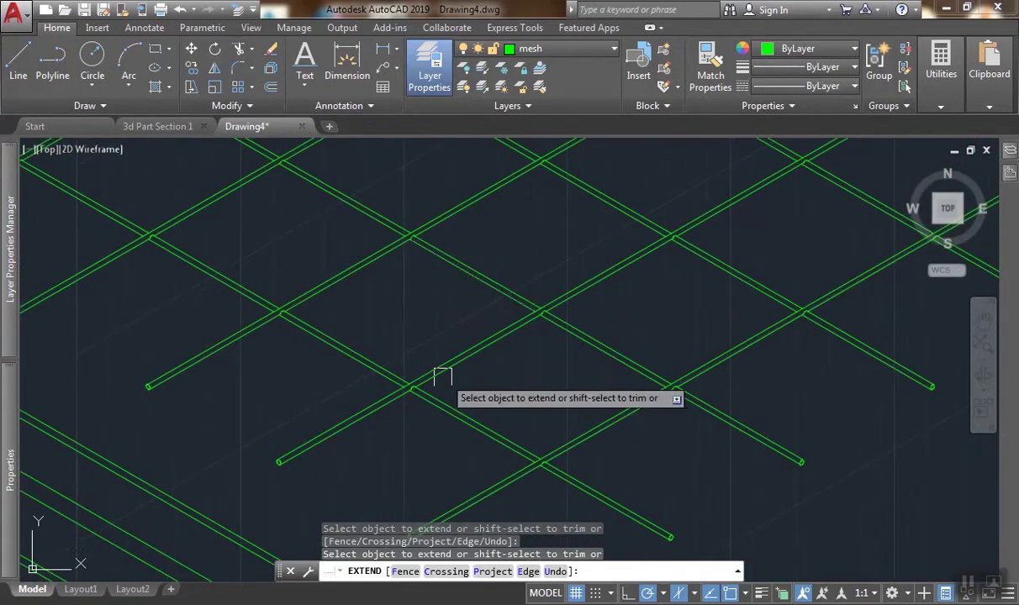
scroll(418, 346, "up", 4)
scroll(420, 345, "up", 2)
scroll(462, 303, "up", 1)
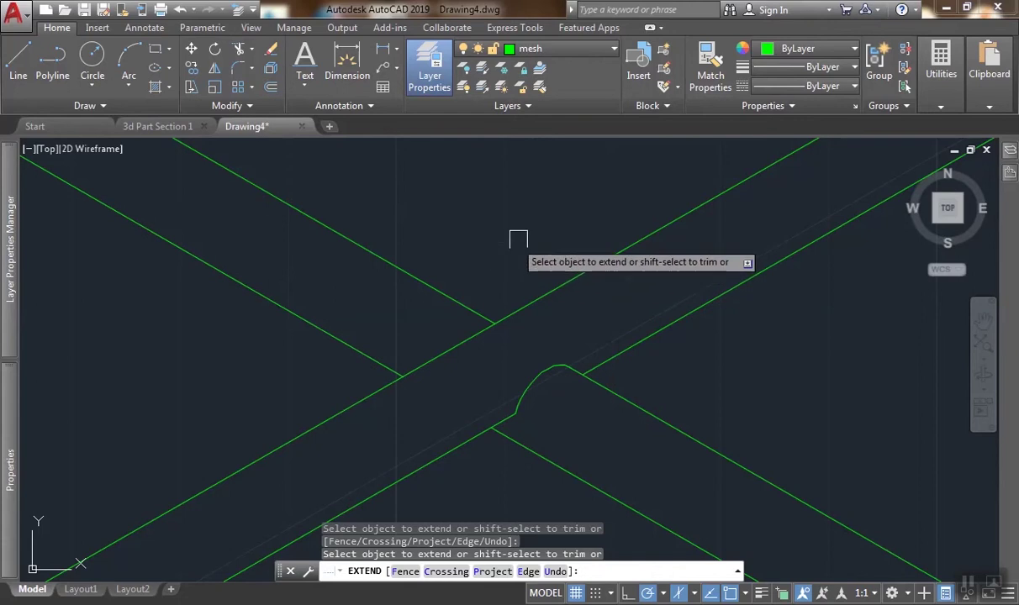
scroll(586, 271, "down", 5)
middle_click_drag(451, 240, 267, 231)
scroll(411, 396, "up", 2)
scroll(610, 311, "up", 2)
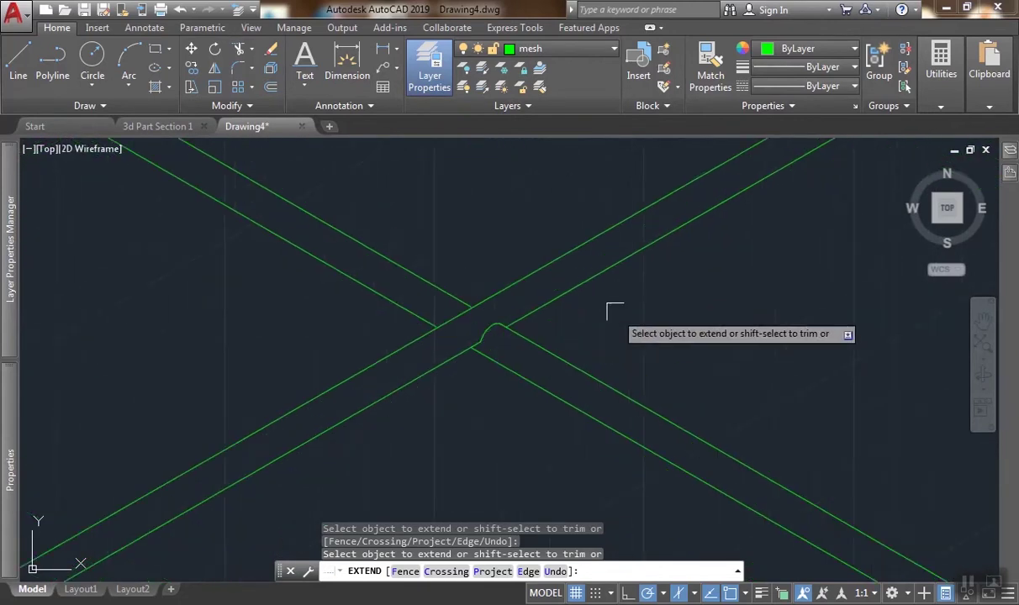
scroll(492, 283, "up", 2)
left_click(303, 284)
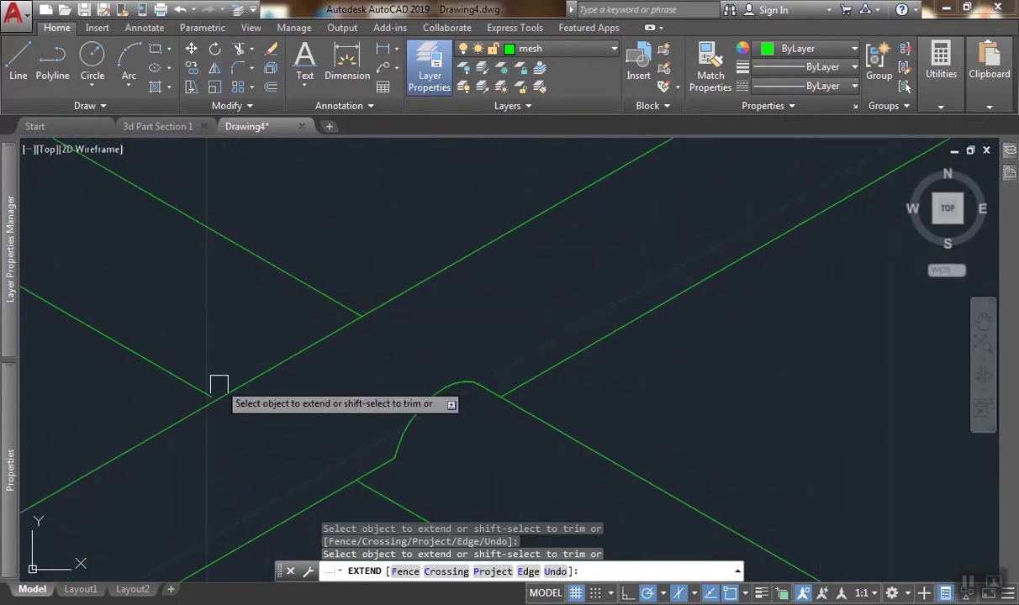
scroll(323, 275, "down", 4)
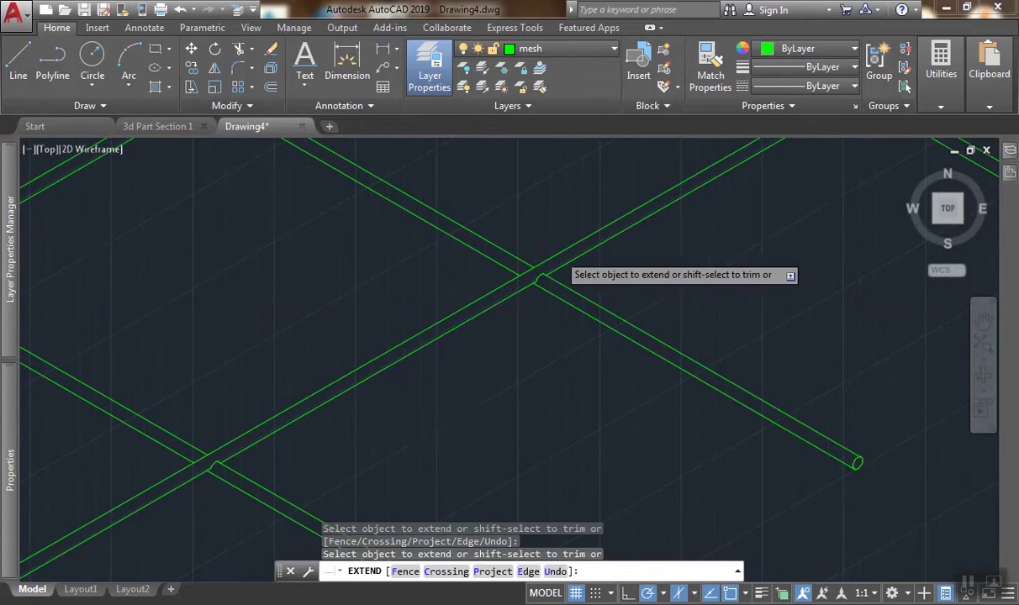
Extend the short bar lines to the crossing bars at the crossings along the outermost bar toward the mesh's right corner.
scroll(422, 294, "up", 4)
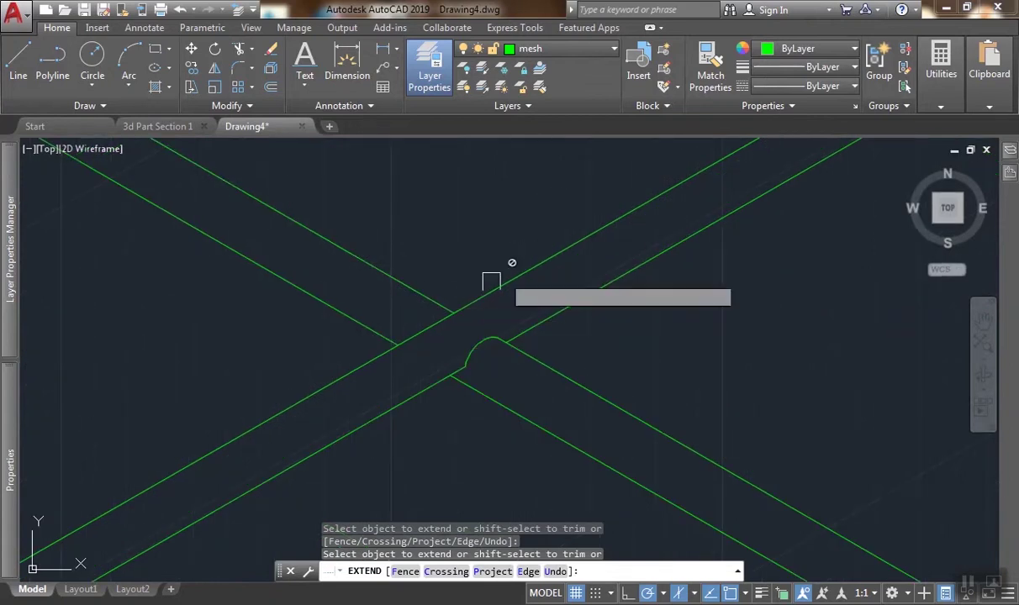
scroll(503, 264, "down", 3)
scroll(432, 314, "up", 3)
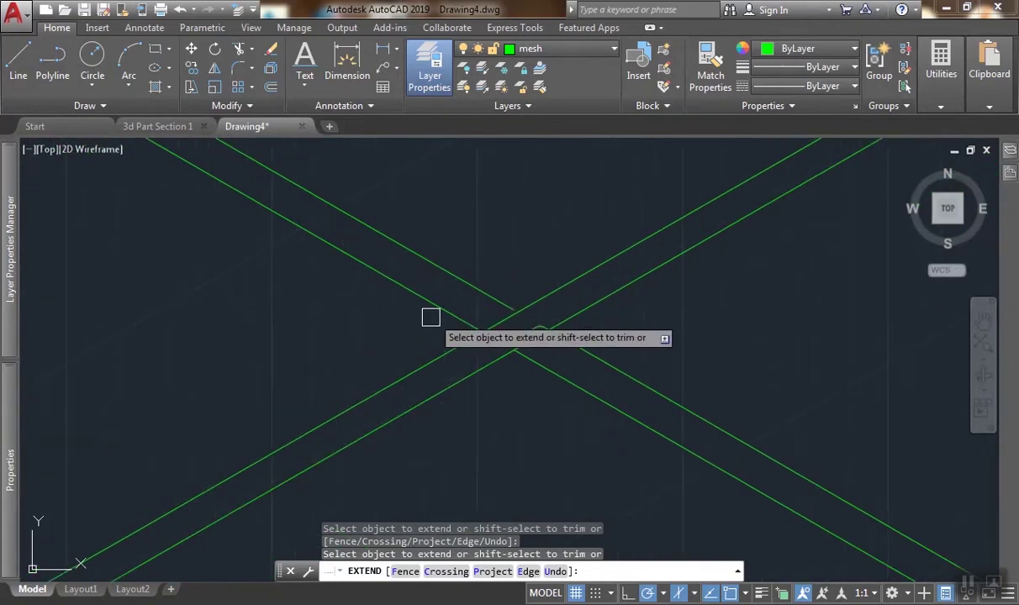
middle_click_drag(537, 311, 141, 539)
scroll(141, 538, "down", 3)
scroll(494, 332, "up", 3)
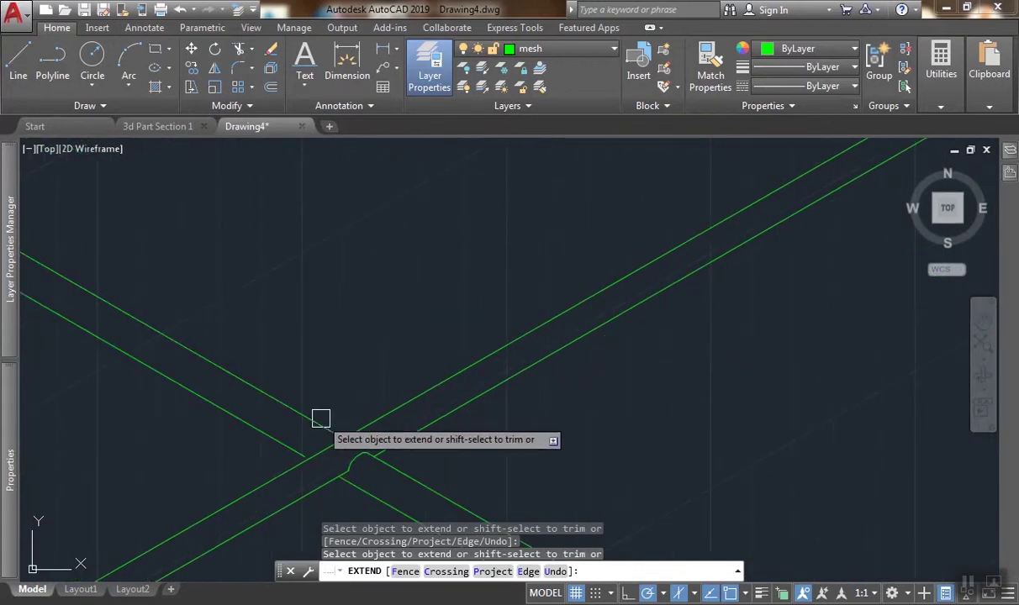
scroll(424, 370, "down", 2)
middle_click_drag(424, 371, 341, 450)
scroll(515, 292, "down", 2)
middle_click_drag(515, 292, 234, 375)
scroll(420, 309, "up", 6)
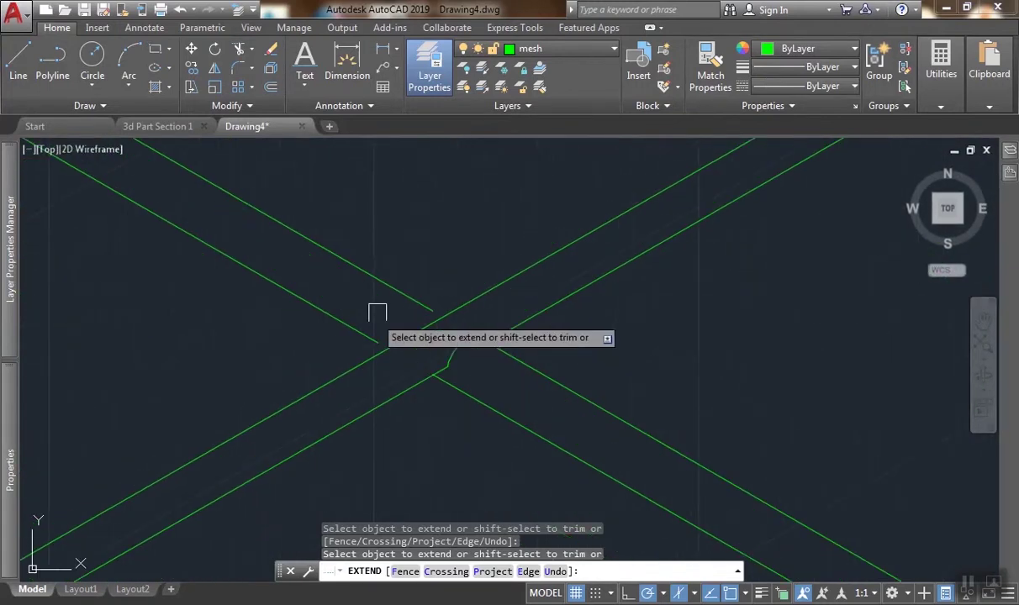
Close the last gaps at the crossings near the mesh's right corner and finish Extend.
scroll(521, 250, "down", 4)
middle_click_drag(546, 214, 395, 403)
scroll(549, 345, "up", 2)
scroll(647, 292, "down", 4)
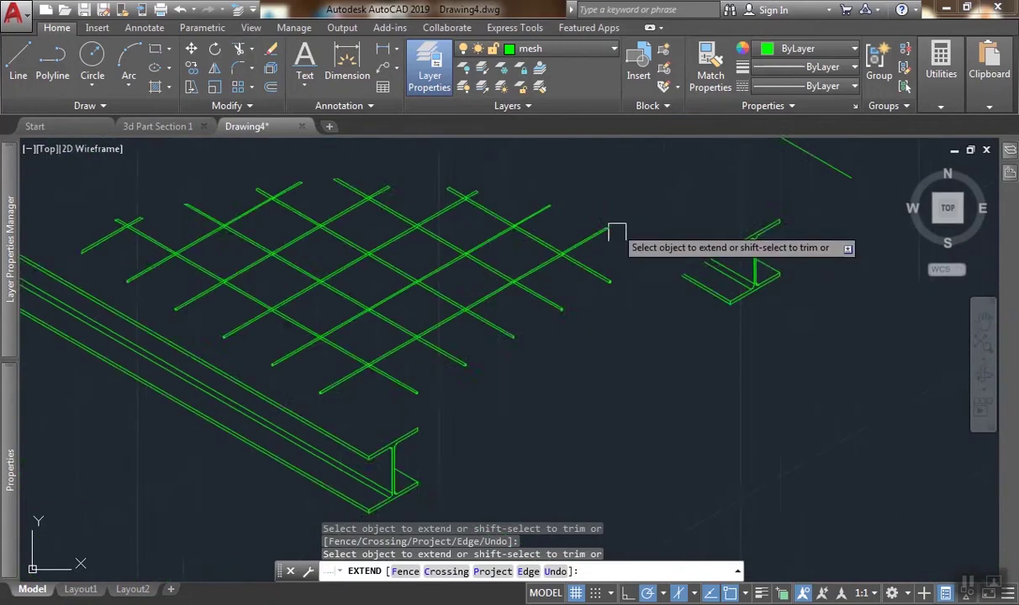
scroll(580, 298, "up", 3)
scroll(542, 323, "down", 3)
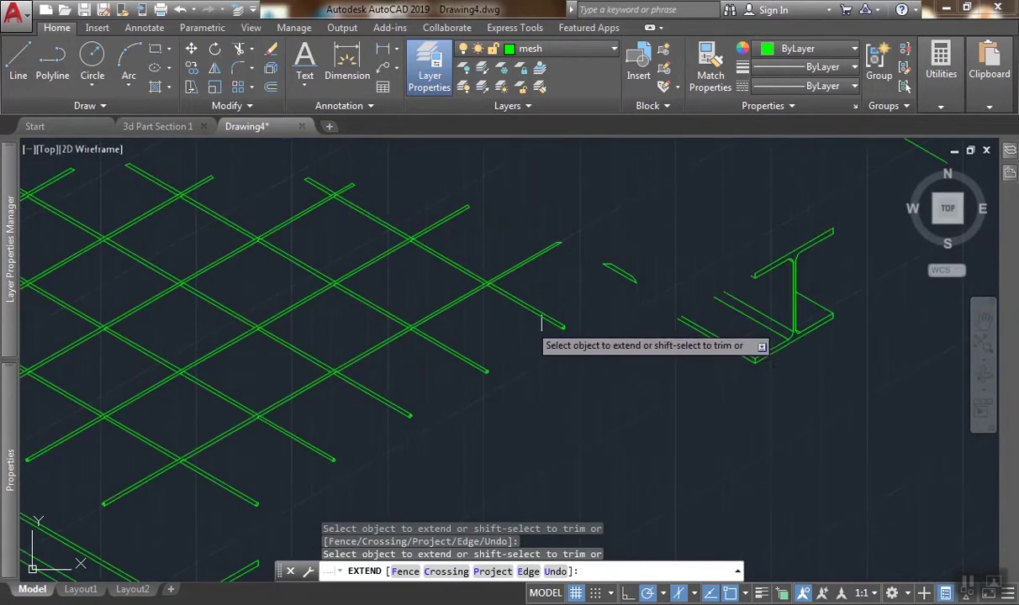
key("Return")
Try to hatch the loose bar piece beside the mesh and the bars near the right corner with the ANGLE pattern.
mouse_move(612, 282)
middle_mouse_down()
mouse_move(631, 345)
mouse_move(693, 357)
middle_mouse_up()
type("h")
key("Return")
scroll(704, 346, "up", 2)
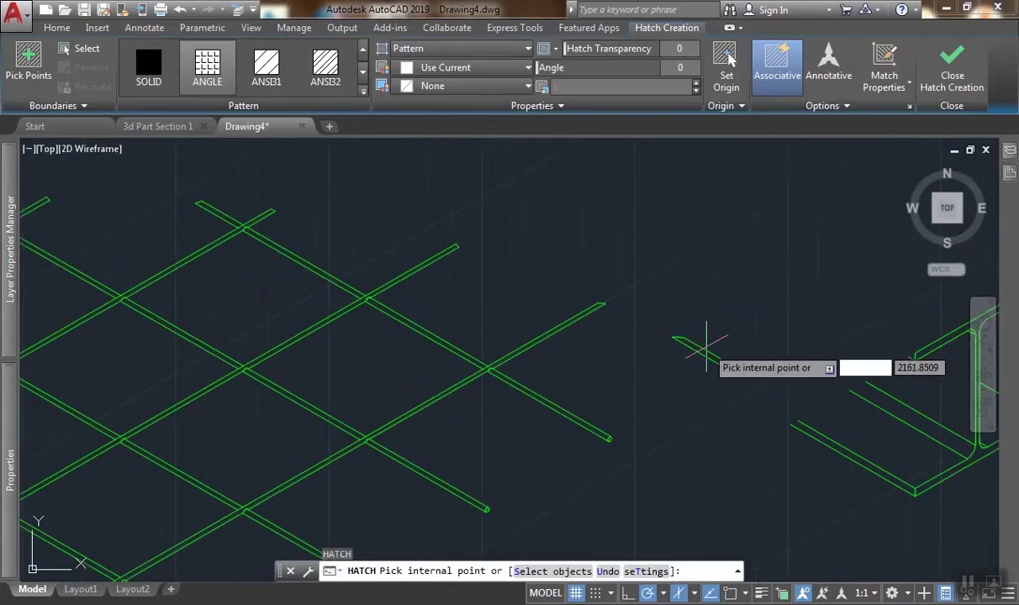
left_click(700, 348)
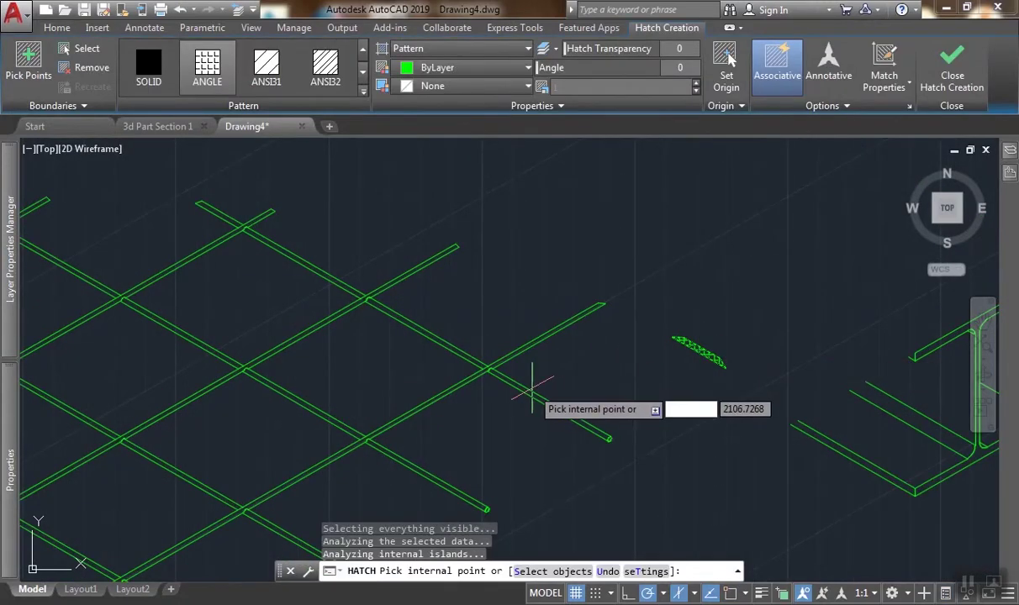
left_click(527, 389)
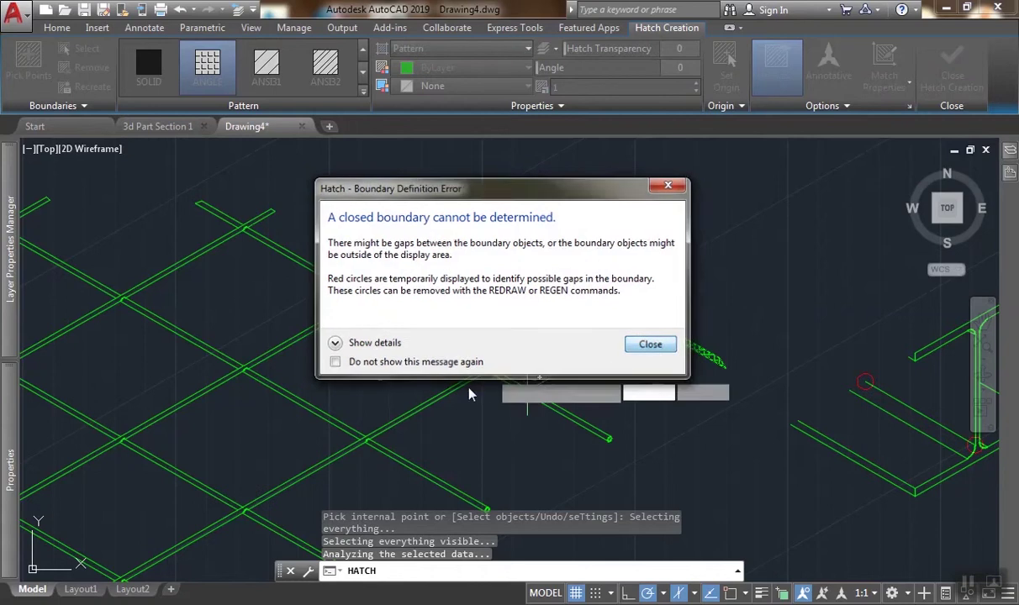
left_click(651, 346)
scroll(605, 387, "down", 5)
scroll(504, 383, "up", 3)
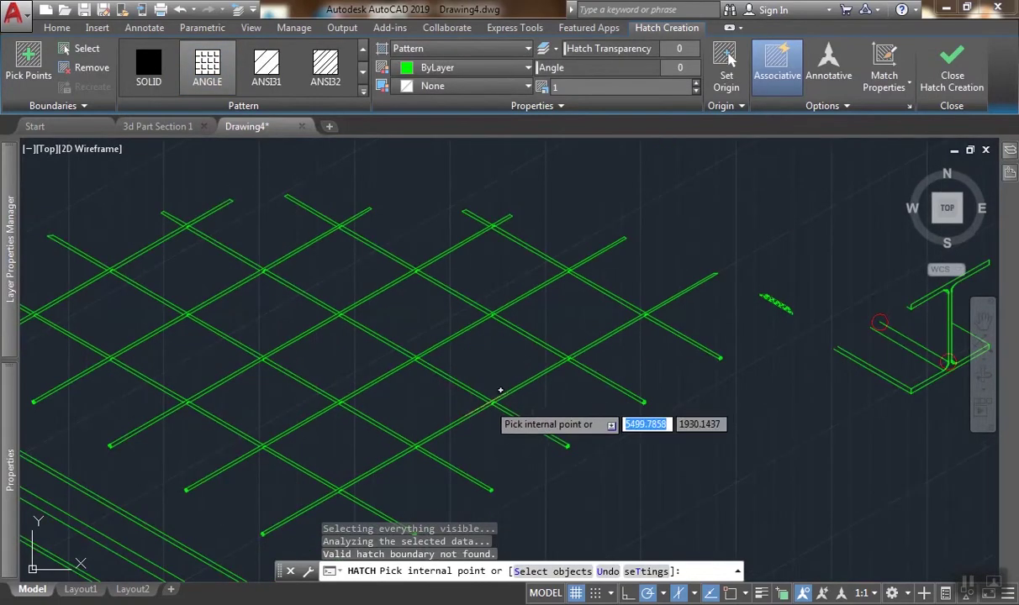
left_click(483, 401)
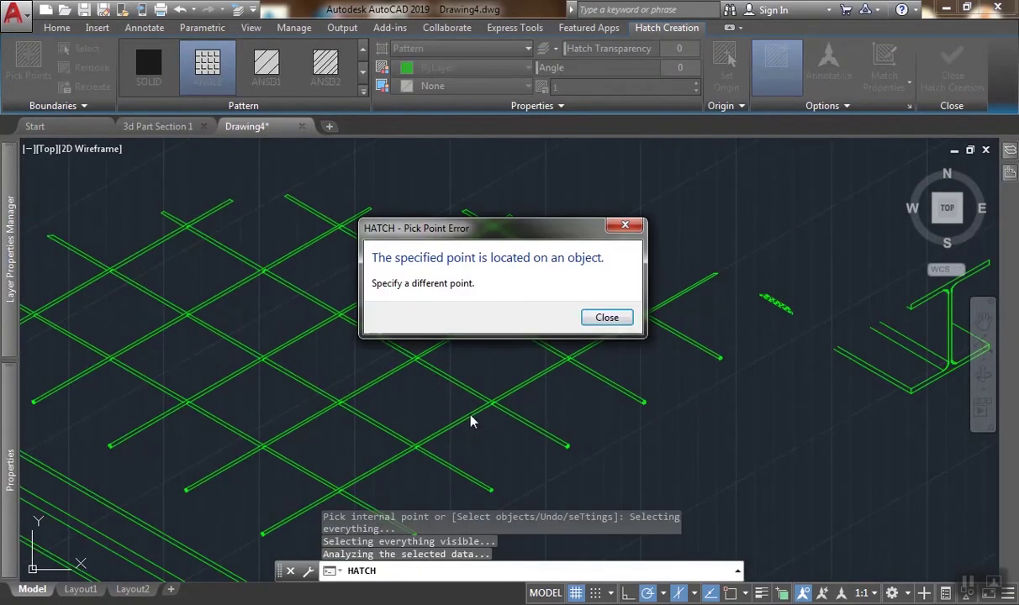
left_click(605, 318)
scroll(504, 389, "down", 2)
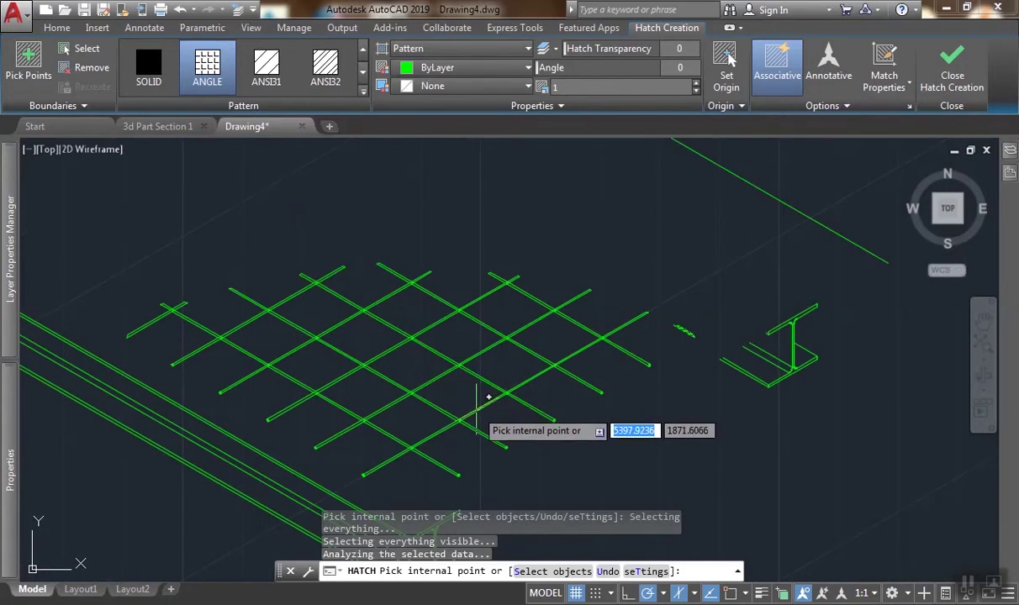
Try to hatch the long front bar and the parallel bars behind it with the ANGLE pattern by picking inside them.
left_click(475, 412)
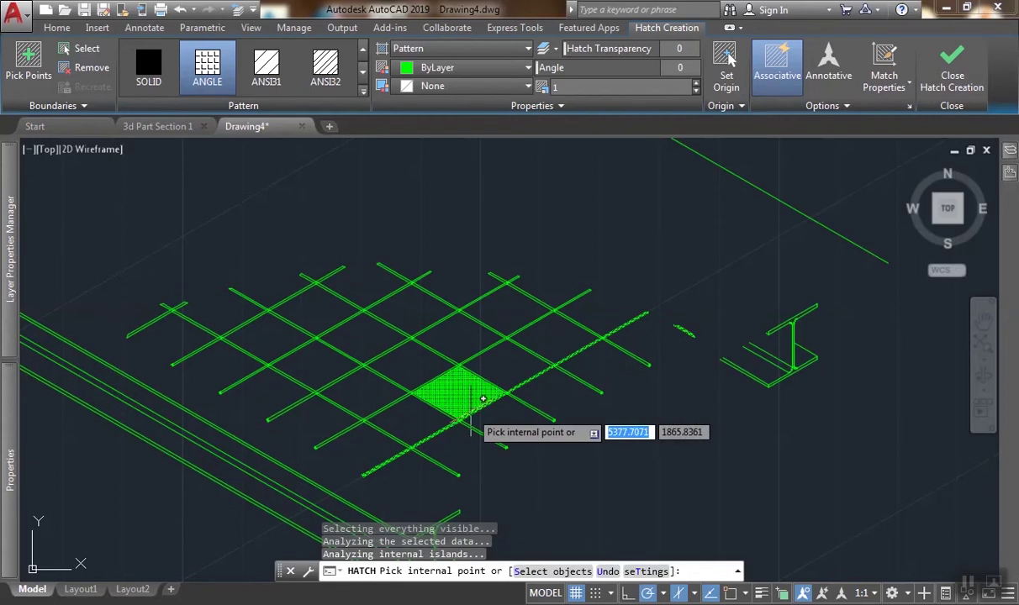
left_click(407, 389)
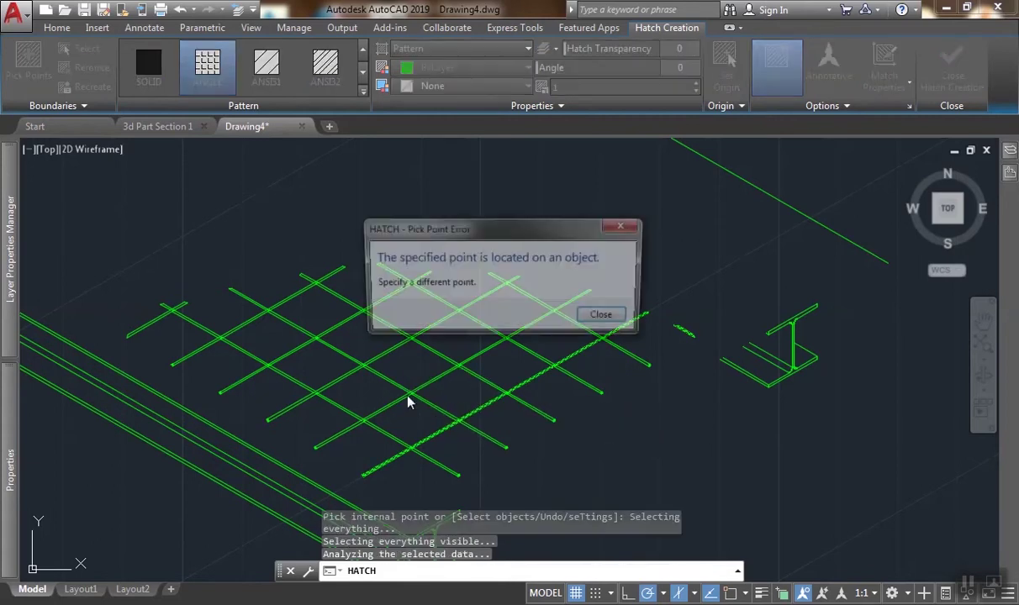
key("Return")
scroll(457, 367, "up", 2)
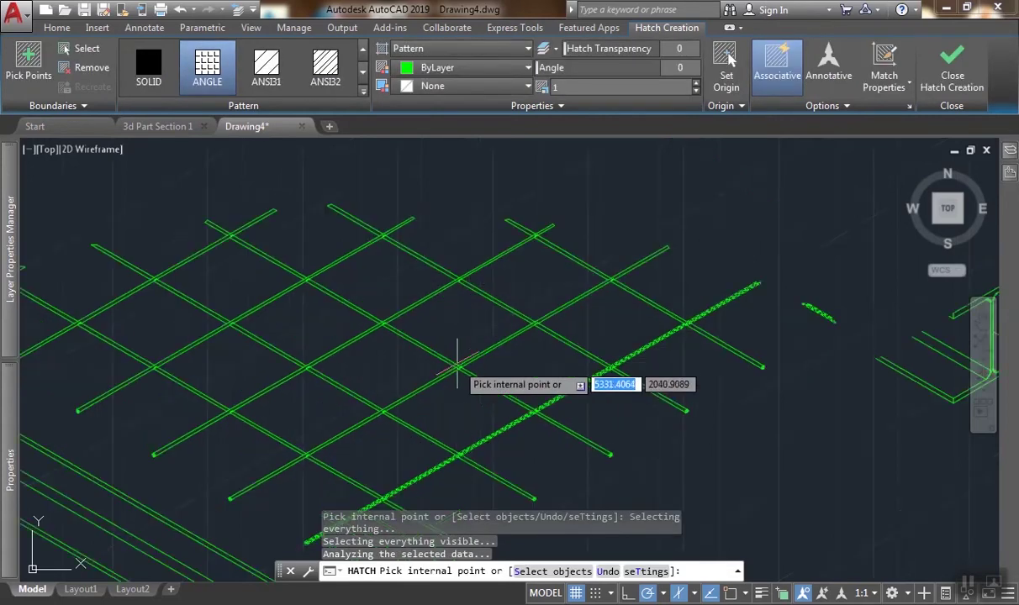
left_click(438, 379)
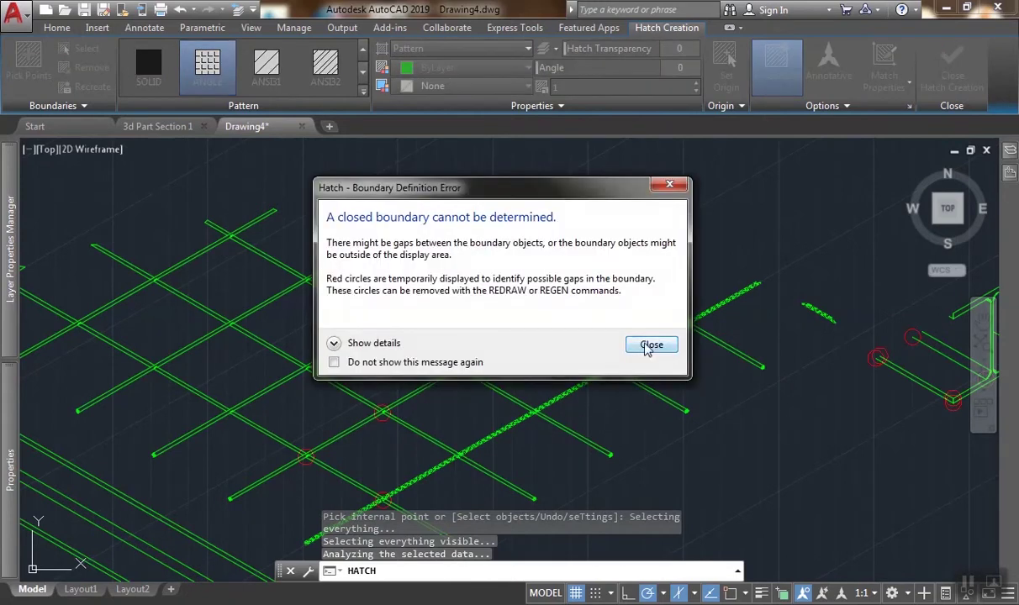
left_click(649, 345)
scroll(290, 382, "up", 2)
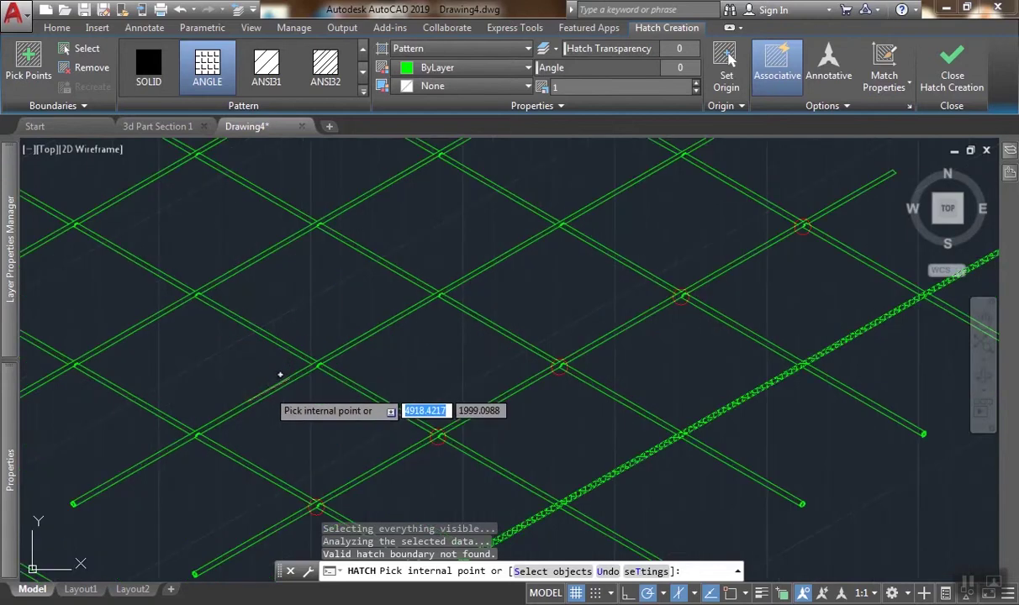
left_click(266, 393)
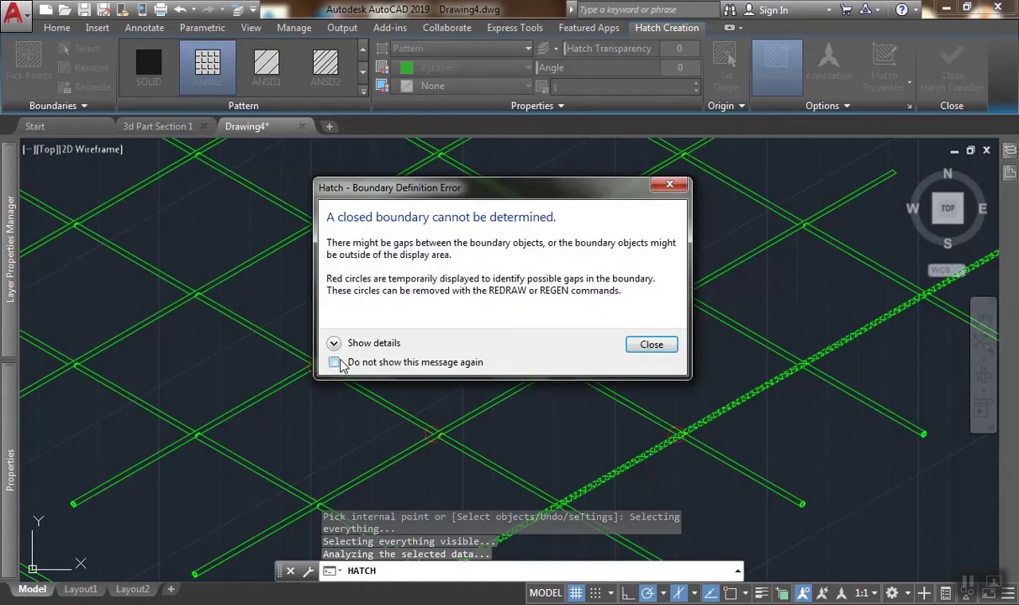
left_click(649, 345)
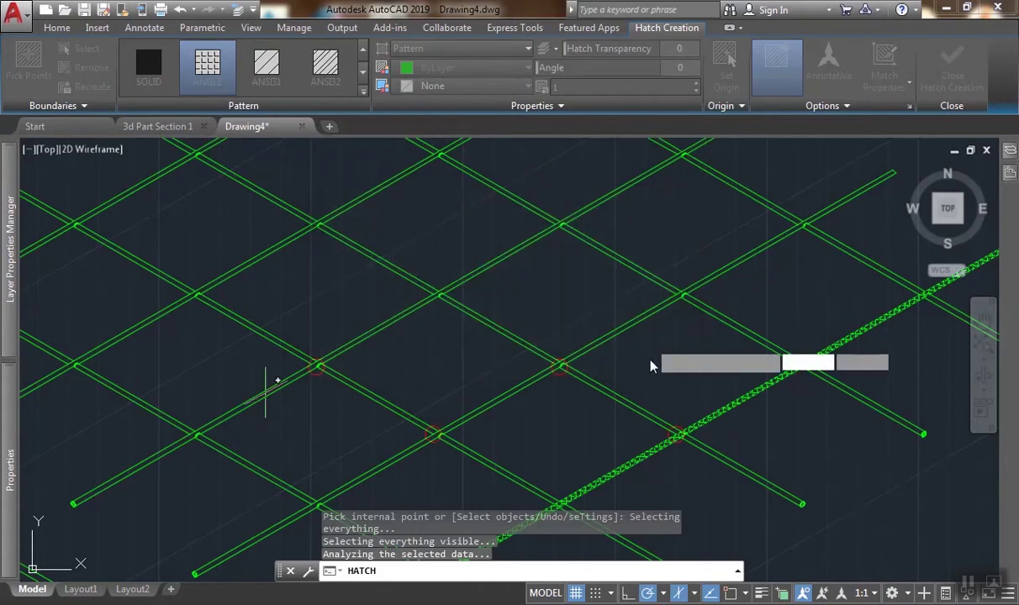
left_click(656, 370)
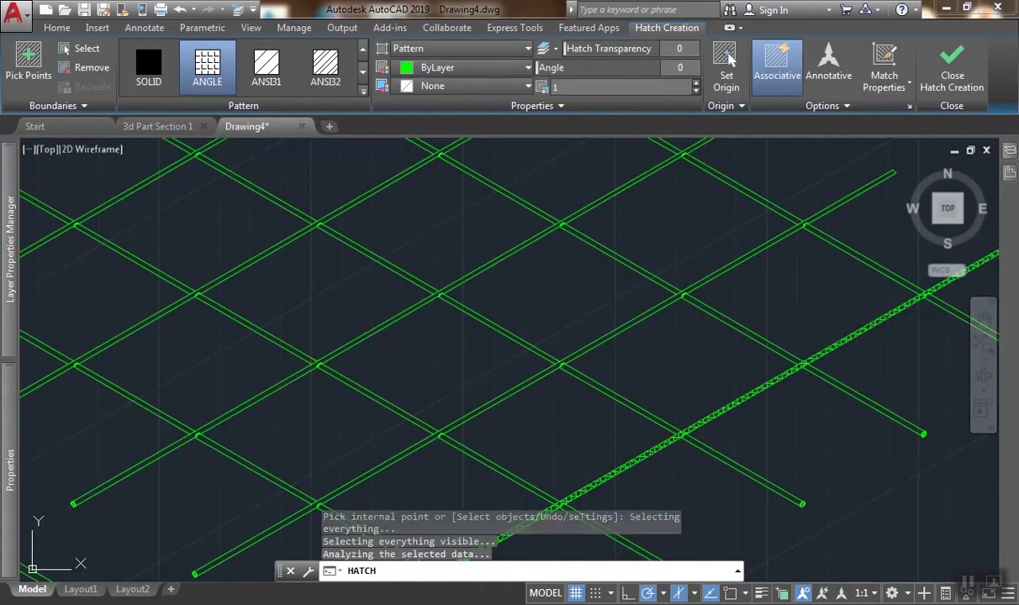
End the Hatch command and erase the two trial hatches from the mesh.
key("Escape")
scroll(655, 359, "down", 2)
middle_click_drag(655, 359, 582, 339)
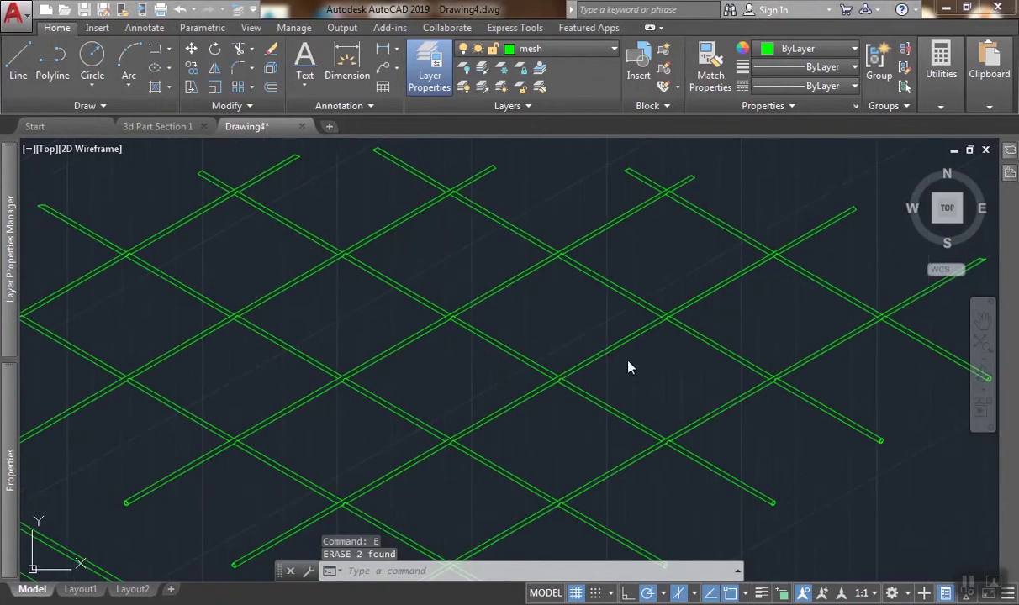
scroll(562, 317, "down", 2)
scroll(457, 256, "up", 2)
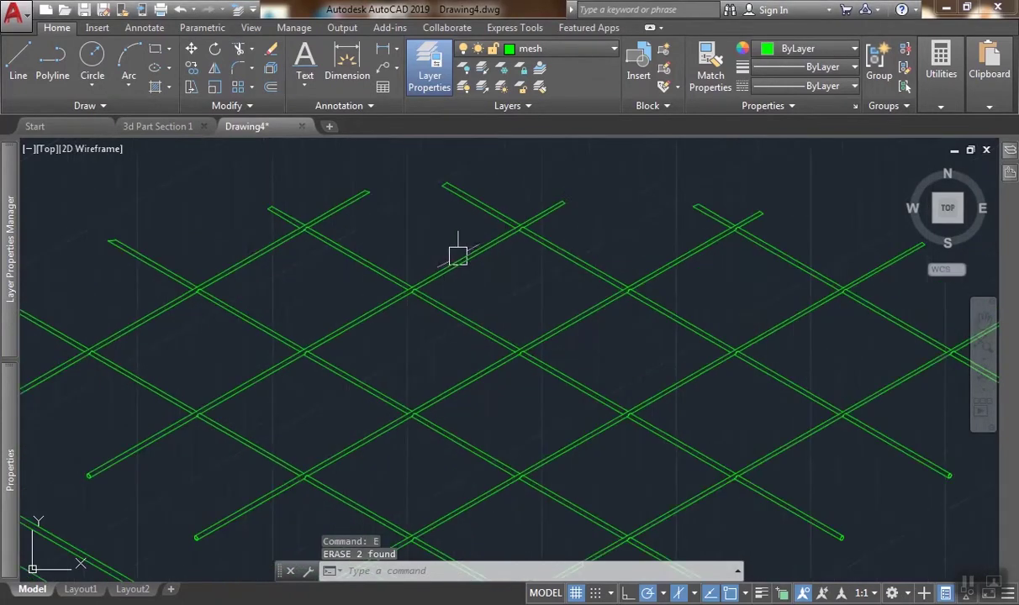
Draw a rectangle across the left part of the mesh to divide its long bars into closed hatch areas.
left_click(157, 49)
middle_click_drag(261, 239, 332, 222)
scroll(332, 221, "down", 1)
left_click(256, 192)
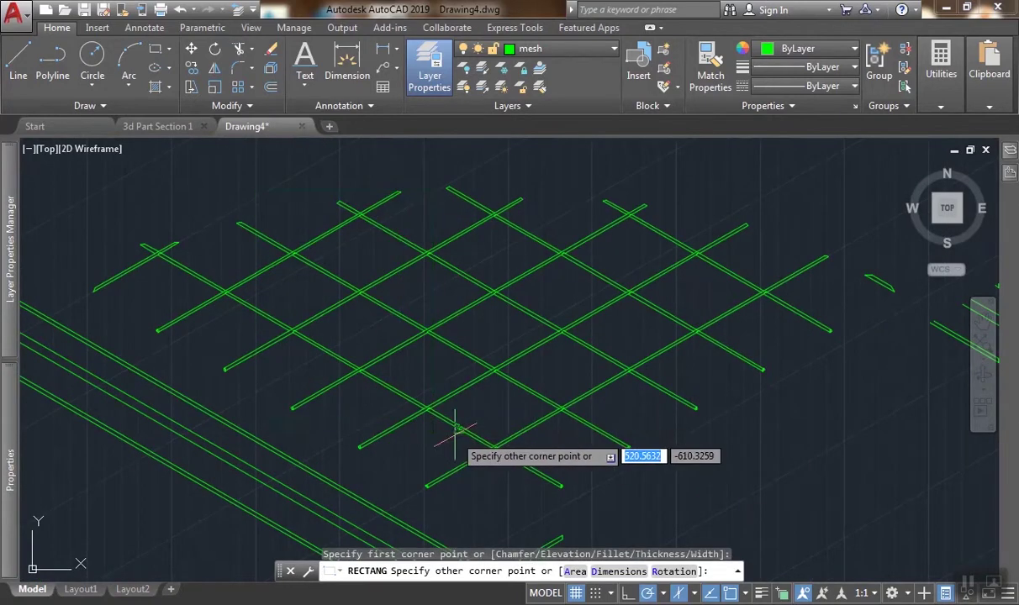
scroll(432, 430, "up", 2)
left_click(428, 433)
scroll(428, 430, "down", 4)
scroll(491, 280, "up", 2)
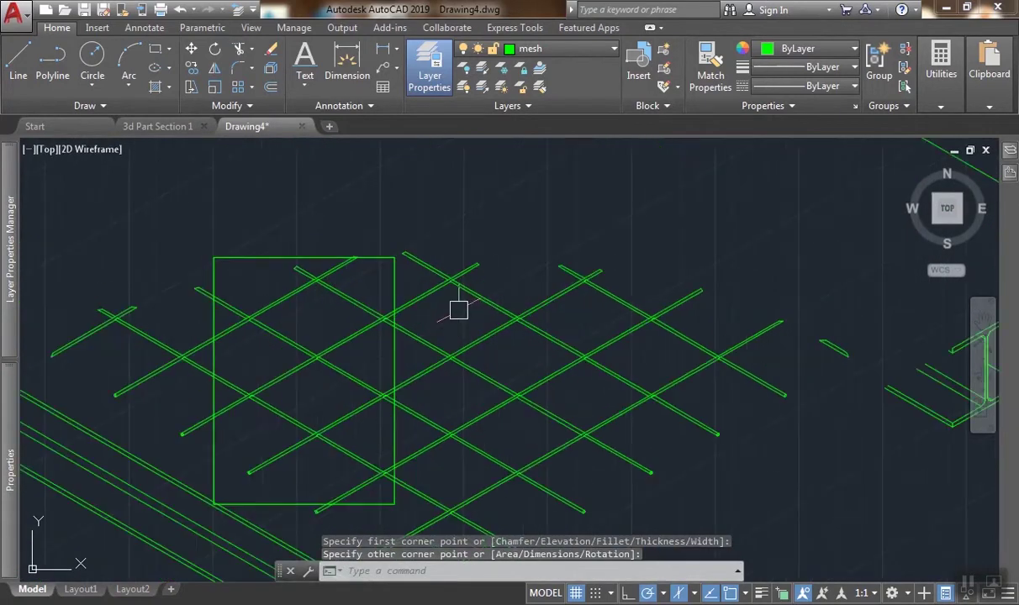
Draw a second rectangle across the right part of the mesh, crossing its long bars.
key("Return")
left_click(490, 306)
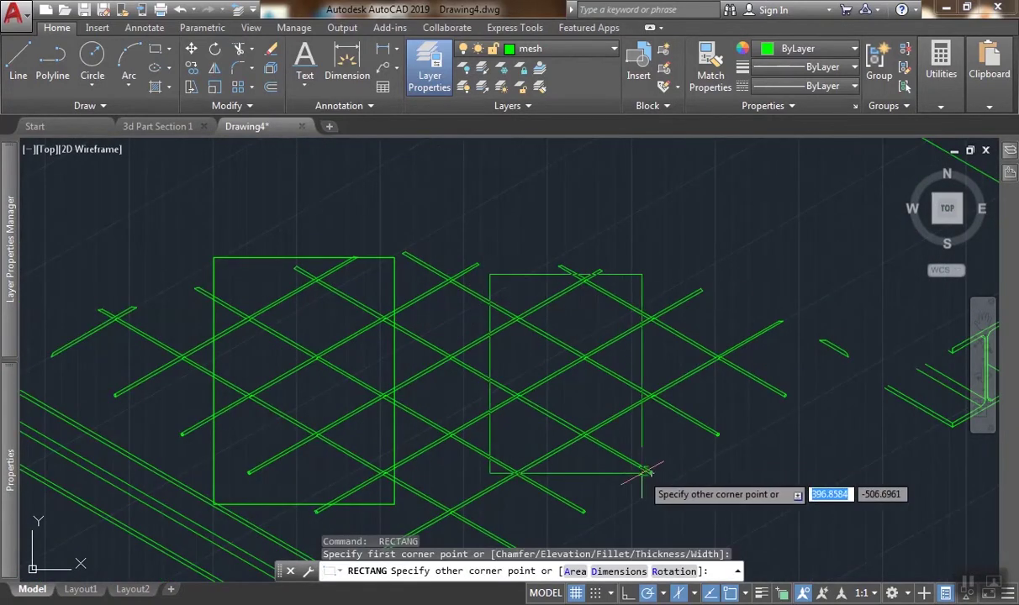
left_click(686, 476)
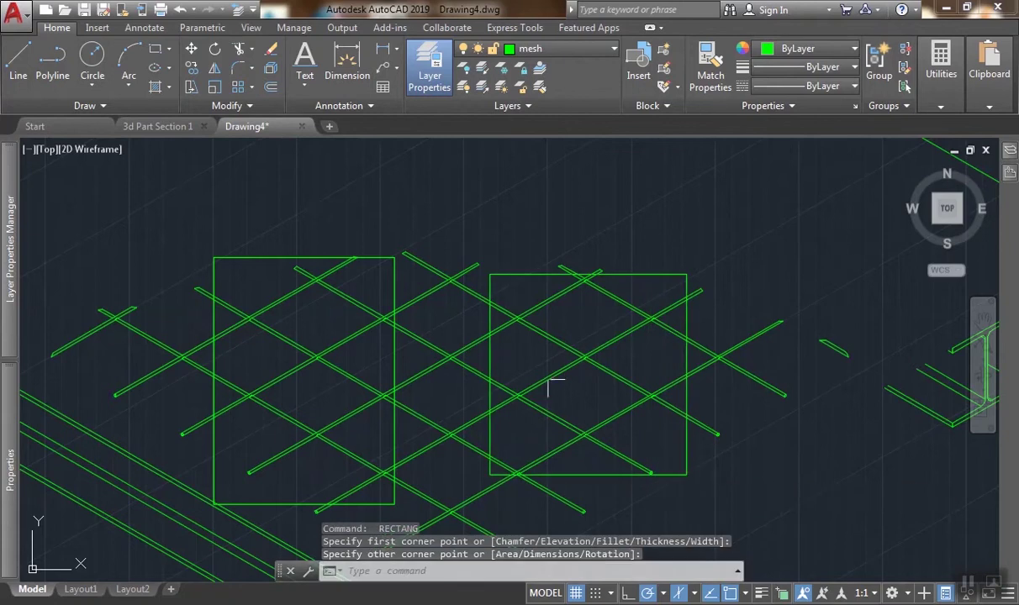
middle_click_drag(535, 408, 509, 294)
scroll(471, 345, "up", 2)
scroll(511, 323, "down", 2)
middle_click_drag(434, 268, 474, 356)
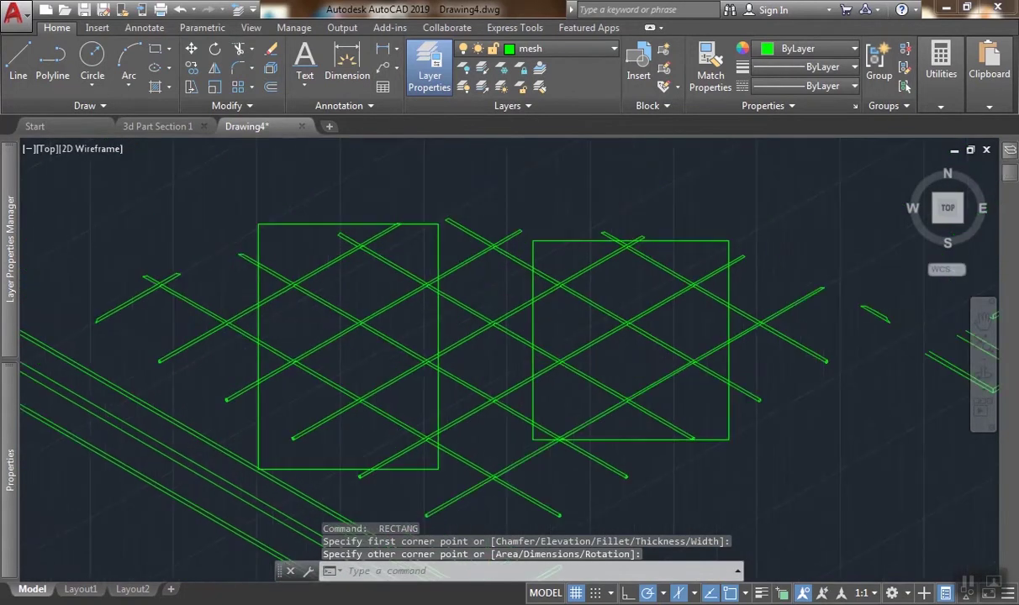
Hatch the first parallel bar sections inside the left rectangle with the ANGLE pattern at scale 1.
type("h")
key("Return")
scroll(277, 291, "up", 2)
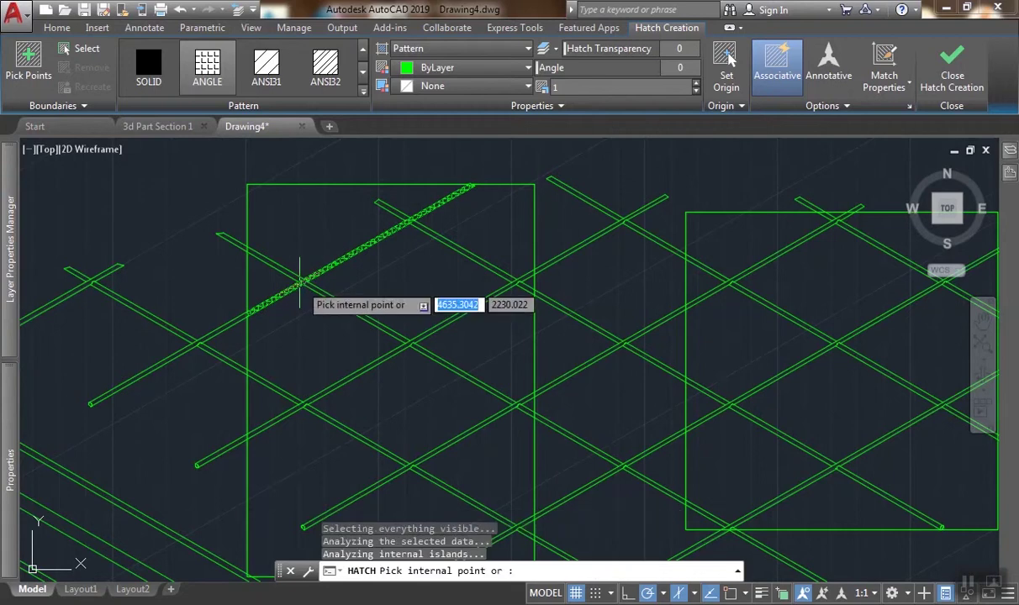
scroll(367, 386, "up", 4)
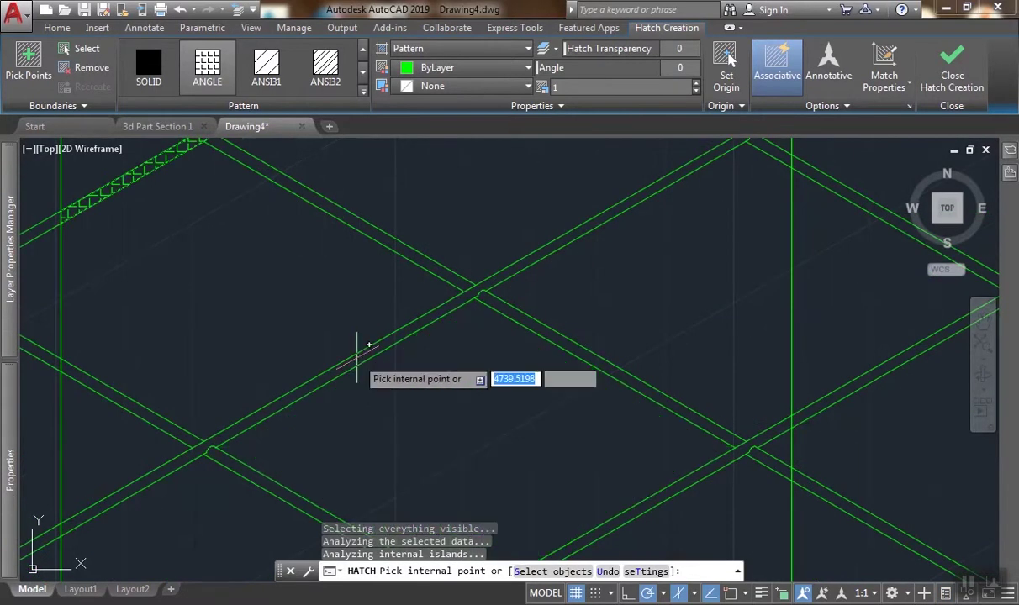
scroll(357, 357, "down", 2)
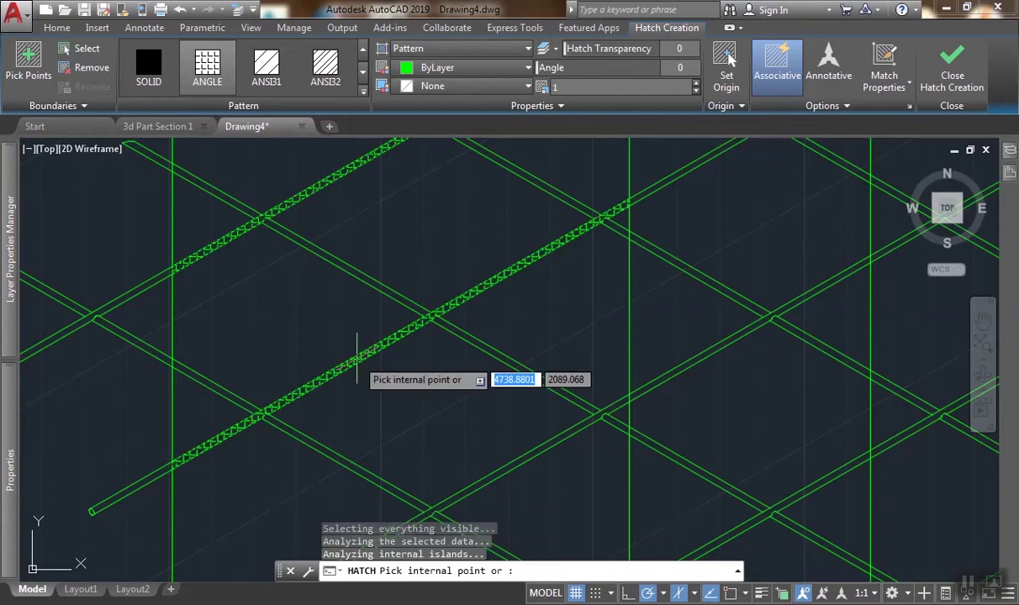
Hatch the remaining bar sections of the mesh with the ANGLE pattern.
scroll(394, 333, "down", 2)
scroll(393, 333, "up", 6)
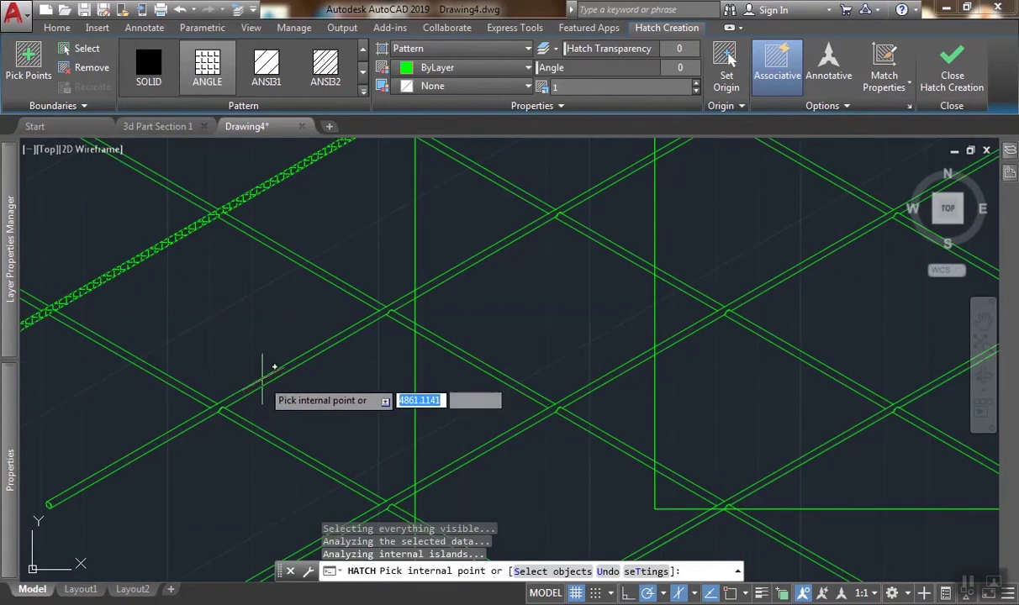
left_click(263, 383)
left_click(602, 326)
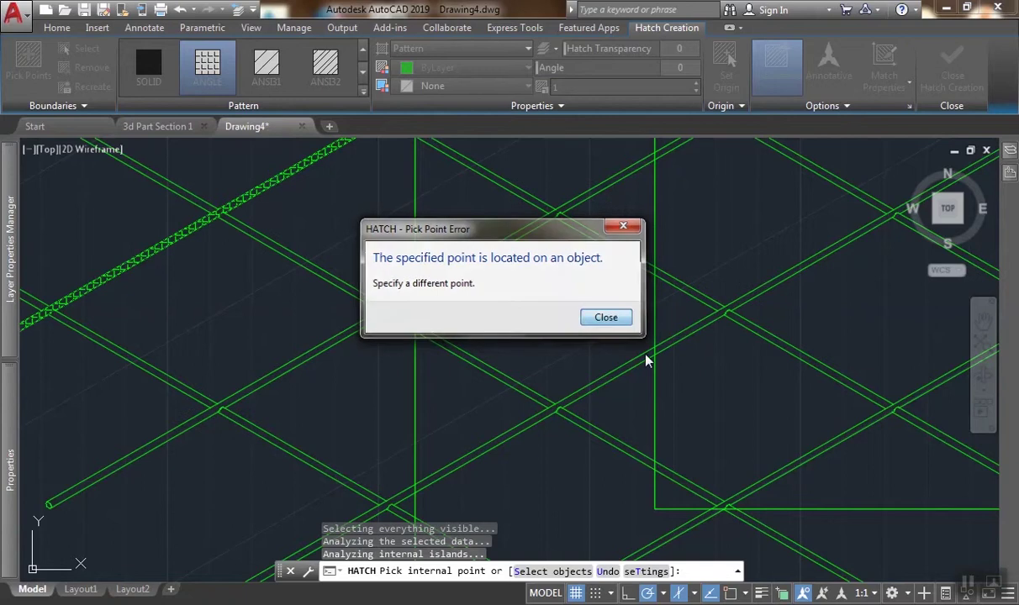
scroll(613, 362, "down", 2)
scroll(458, 302, "up", 2)
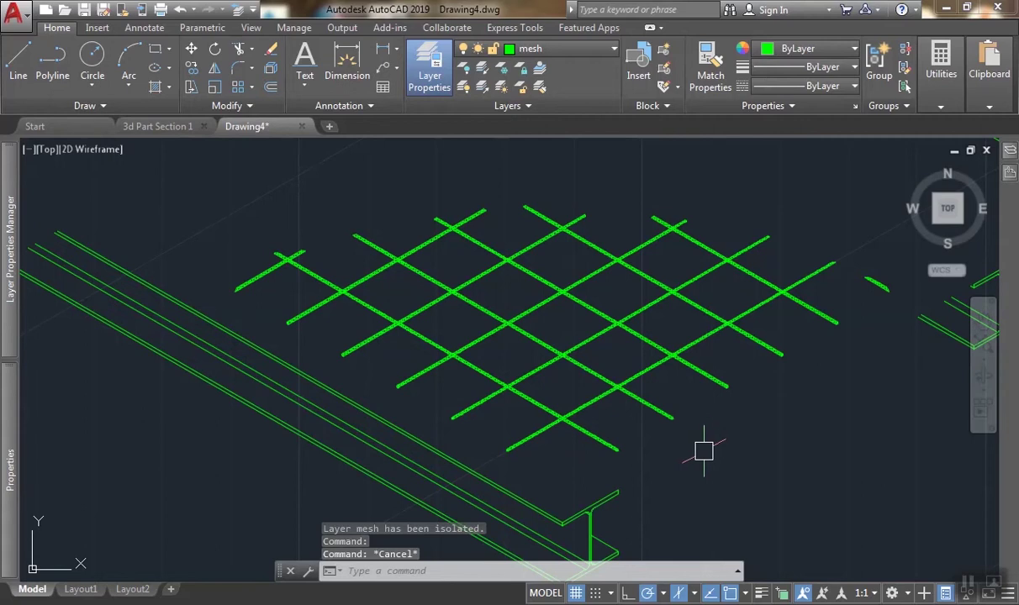
scroll(558, 352, "up", 5)
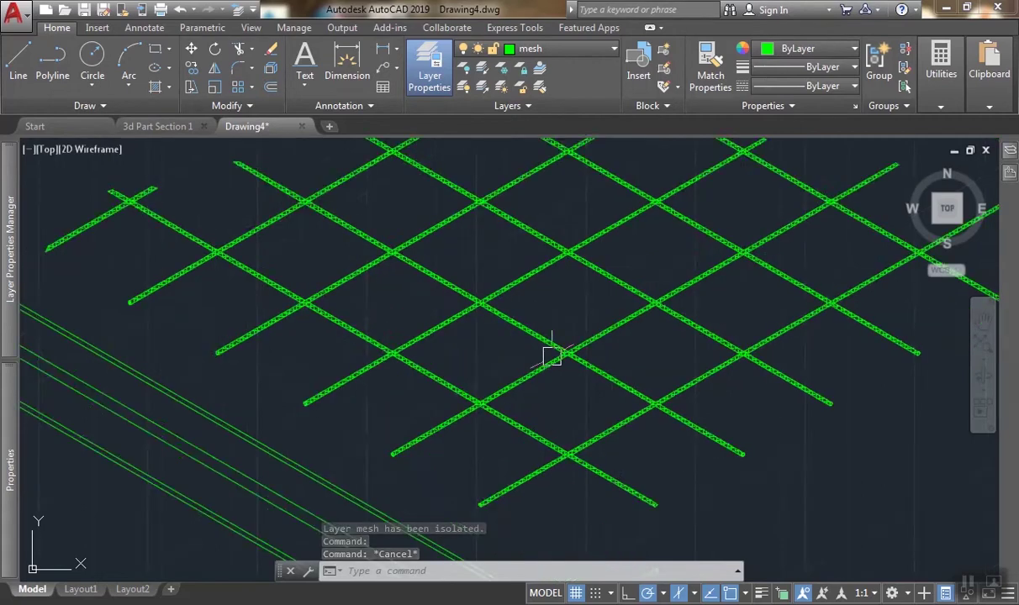
scroll(400, 423, "down", 6)
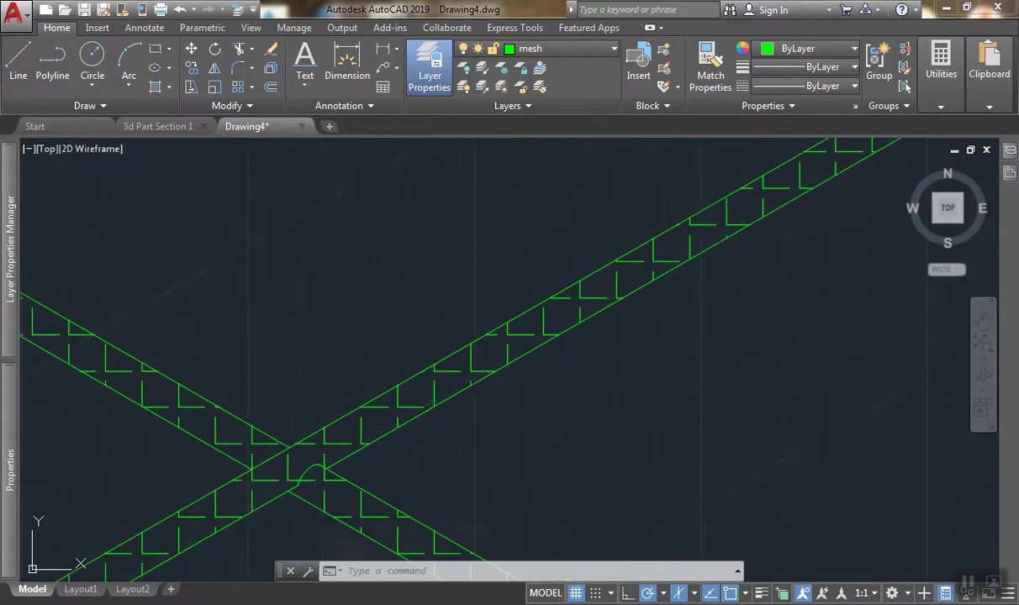
Select all similar ANGLE hatches on the mesh bars and change their pattern to DOTS.
scroll(412, 336, "up", 5)
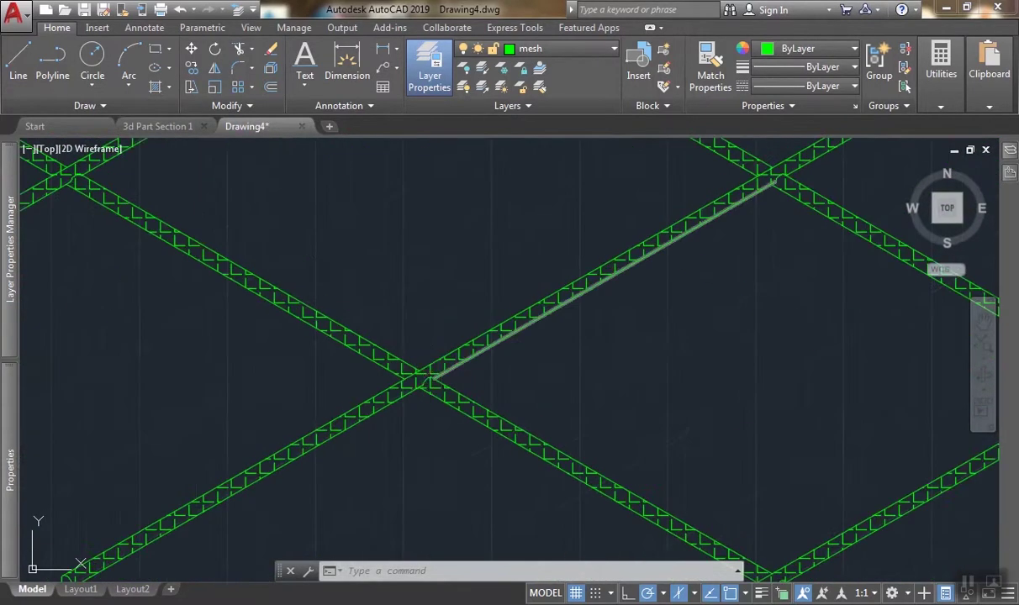
left_click(413, 368)
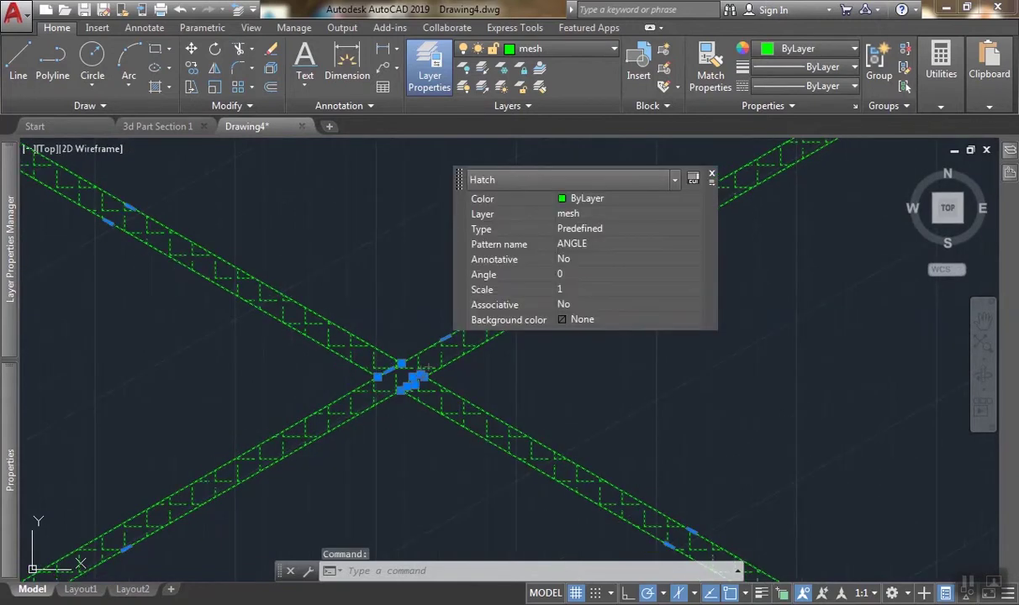
scroll(400, 370, "down", 3)
right_click(402, 370)
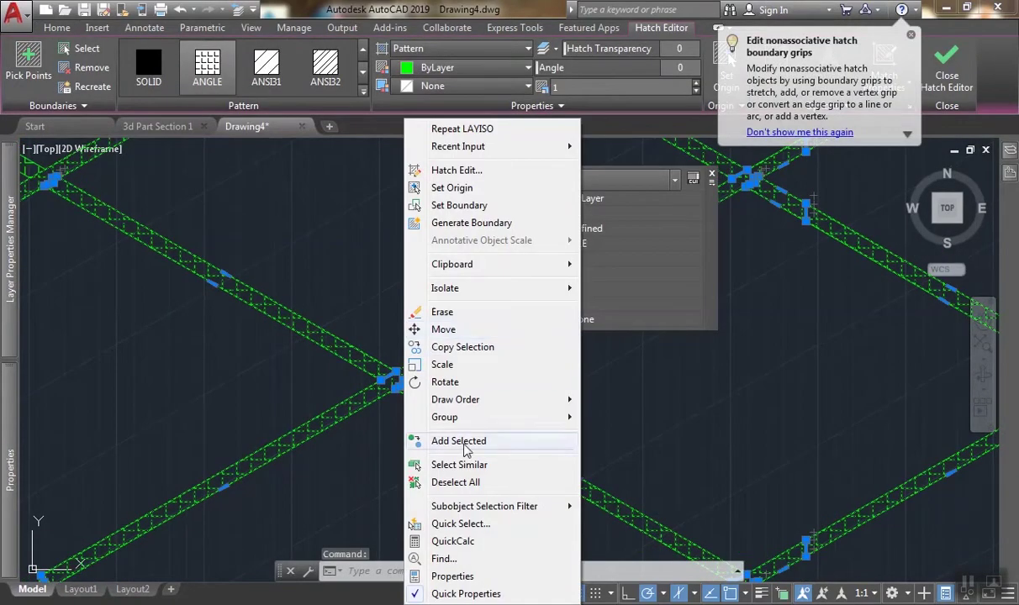
left_click(465, 465)
scroll(334, 287, "down", 3)
middle_click_drag(338, 293, 333, 362)
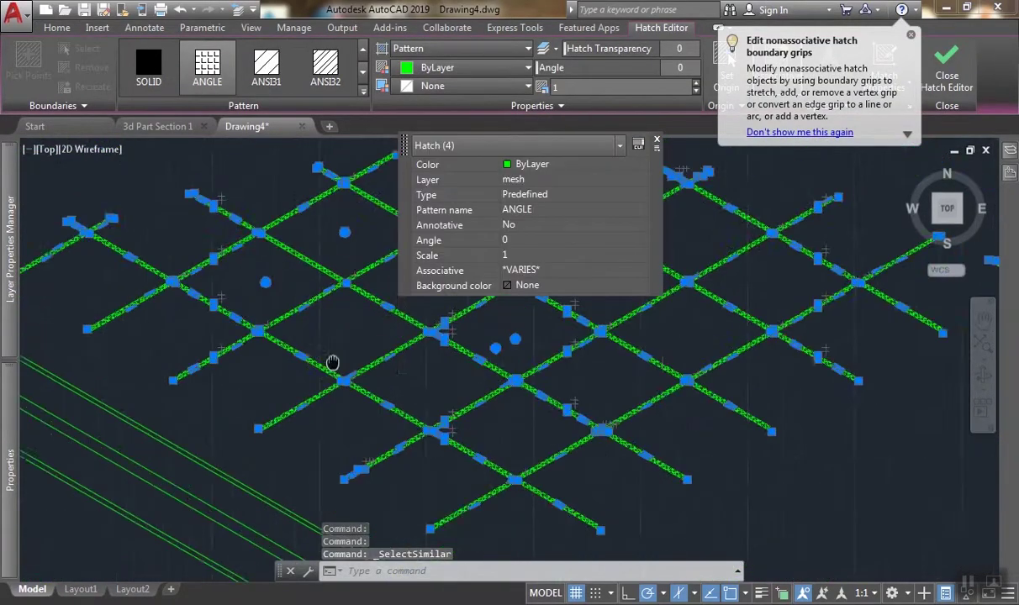
scroll(333, 363, "down", 1)
scroll(338, 271, "up", 3)
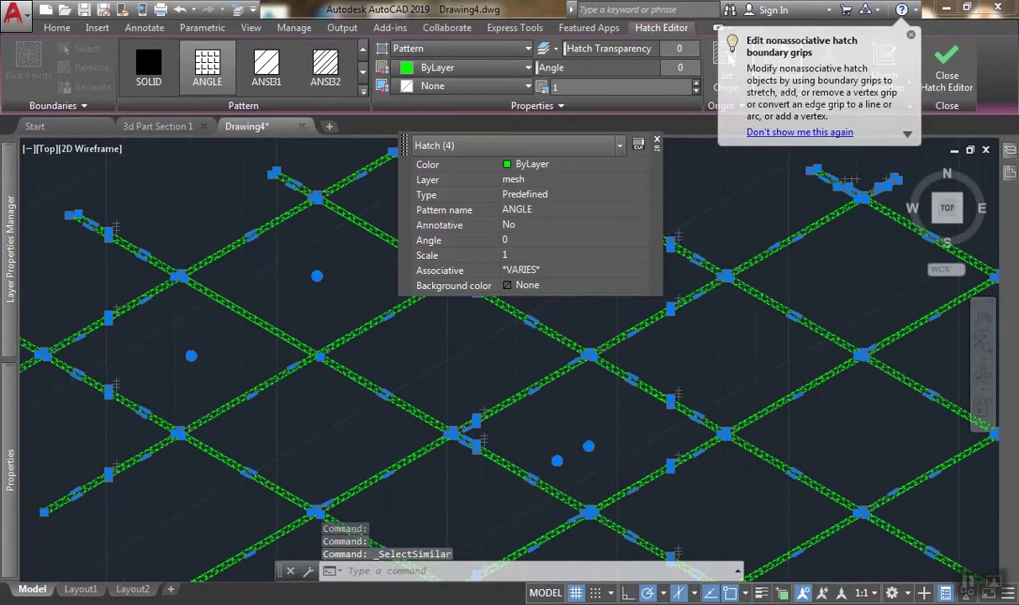
scroll(338, 271, "up", 3)
left_click(364, 91)
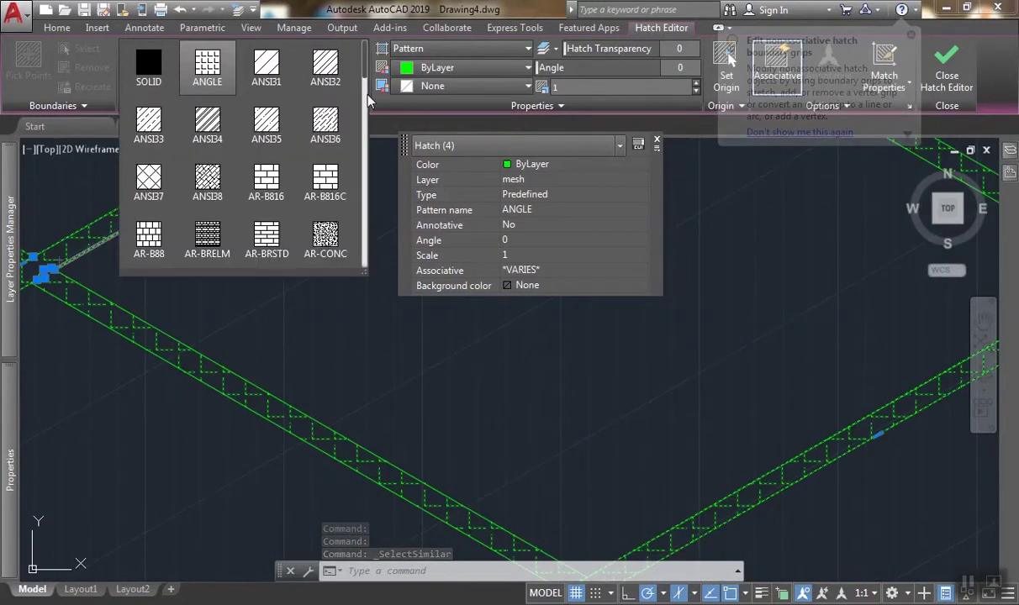
left_click(324, 176)
scroll(324, 193, "down", 7)
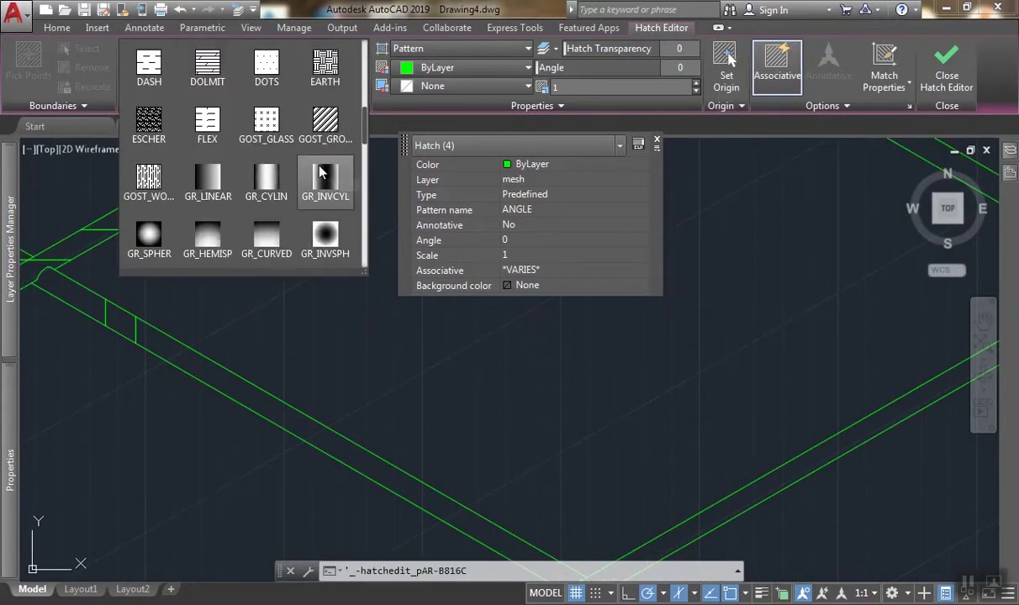
left_click(267, 71)
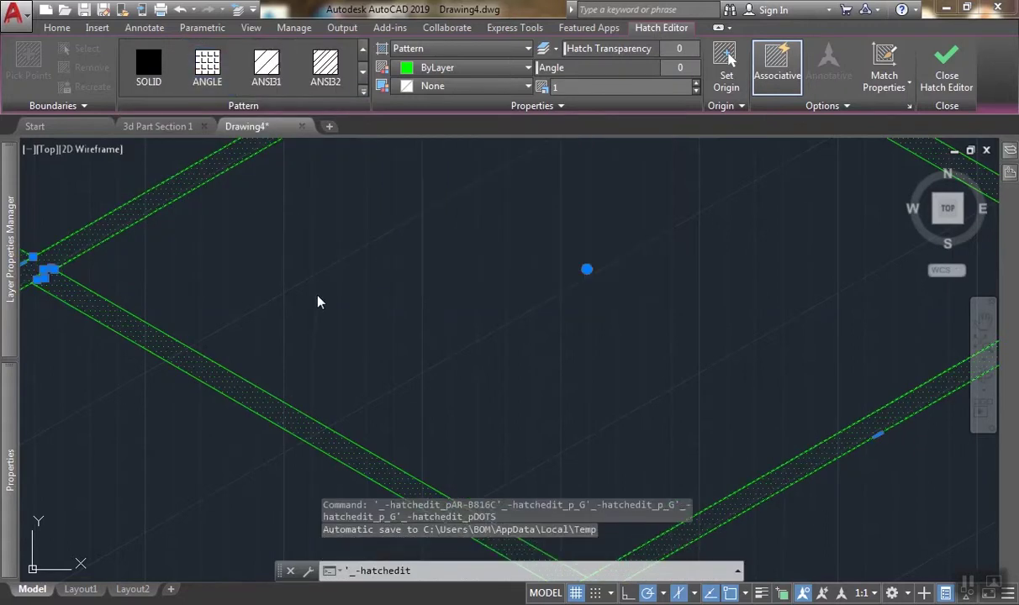
Set the scale of the selected mesh hatches to 3 and end the hatch editing.
scroll(319, 298, "down", 5)
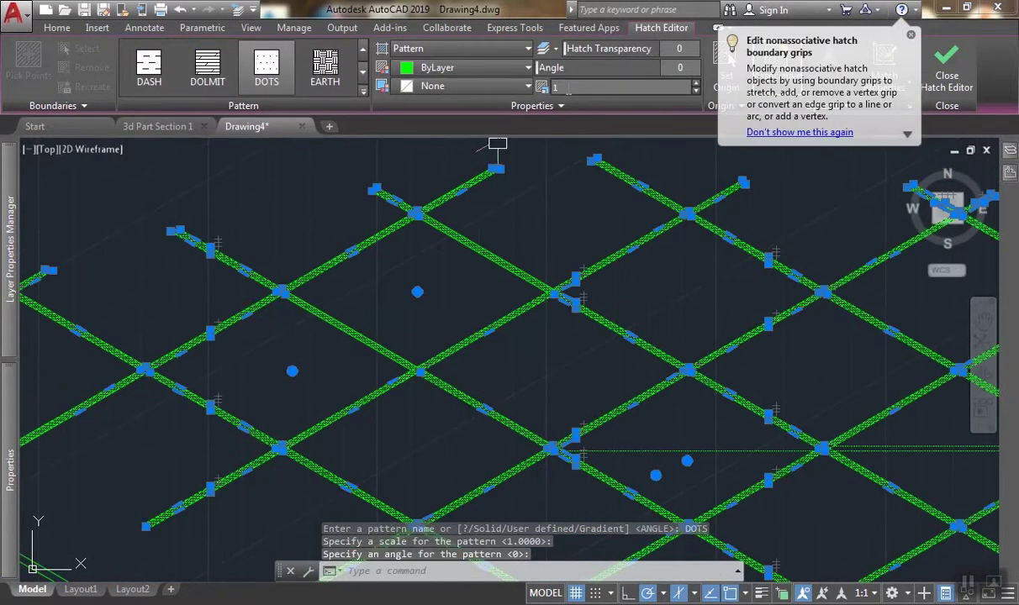
key("Return")
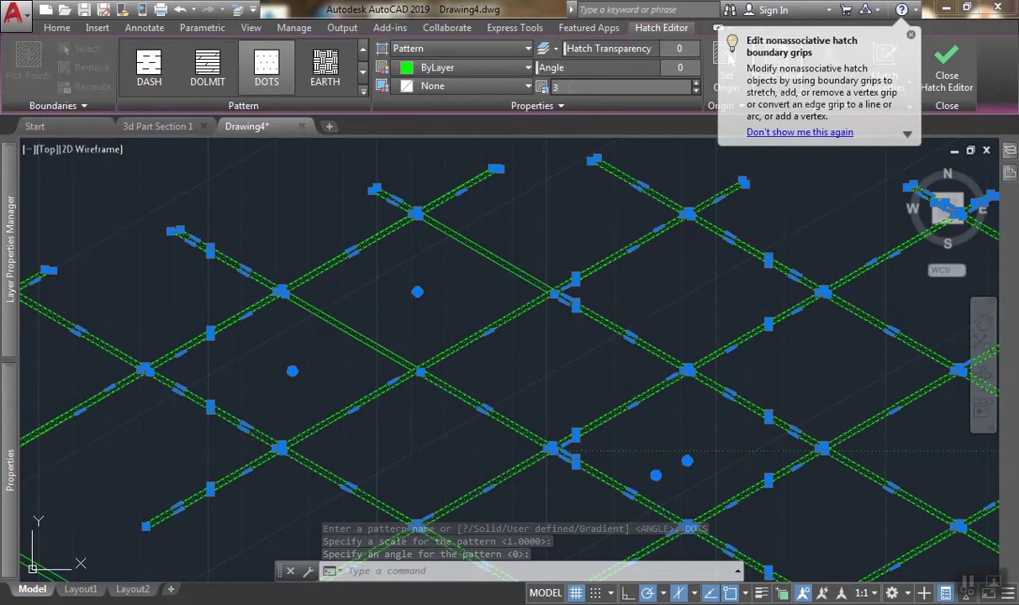
left_click(523, 220)
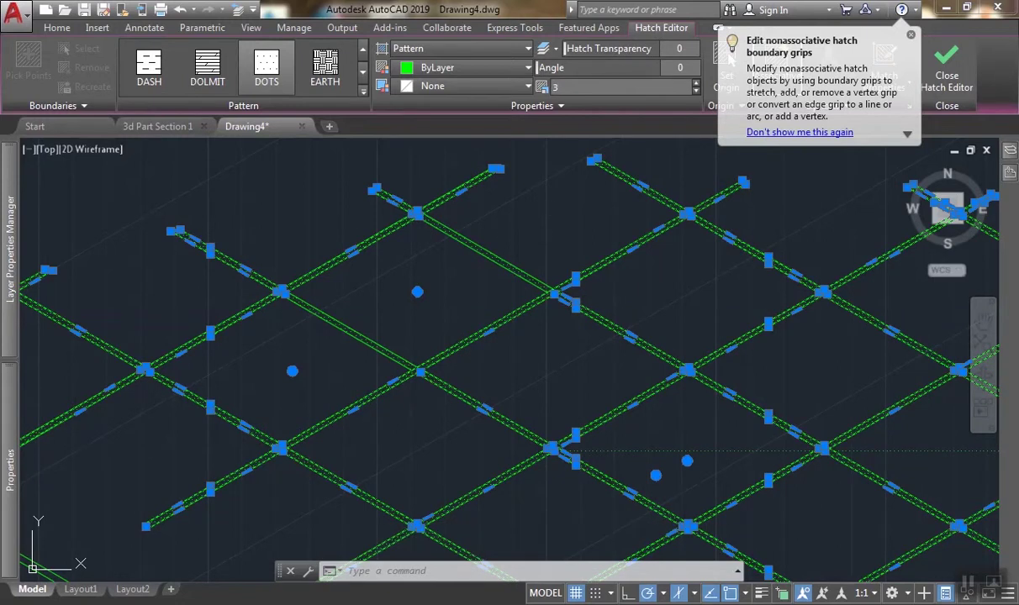
key("Escape")
Select all similar DOTS hatches on the mesh and set their scale to 5.
scroll(443, 266, "down", 3)
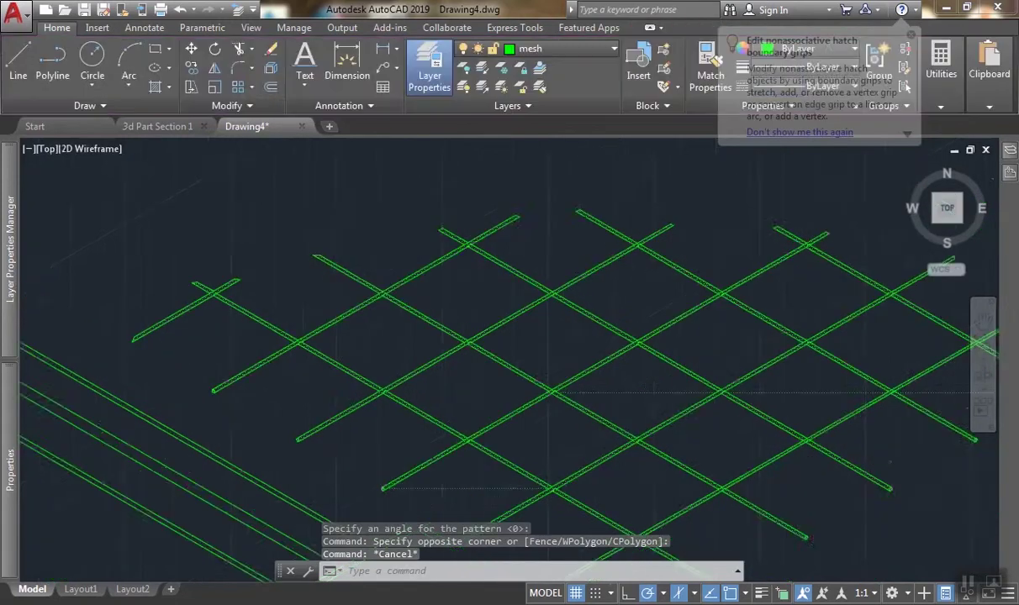
scroll(455, 265, "up", 3)
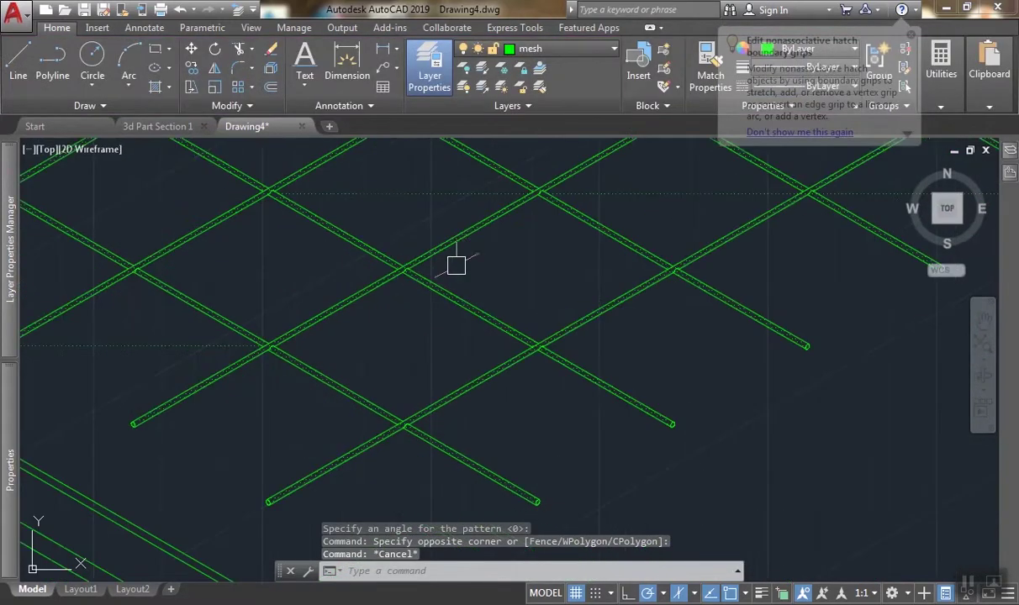
left_click(433, 195)
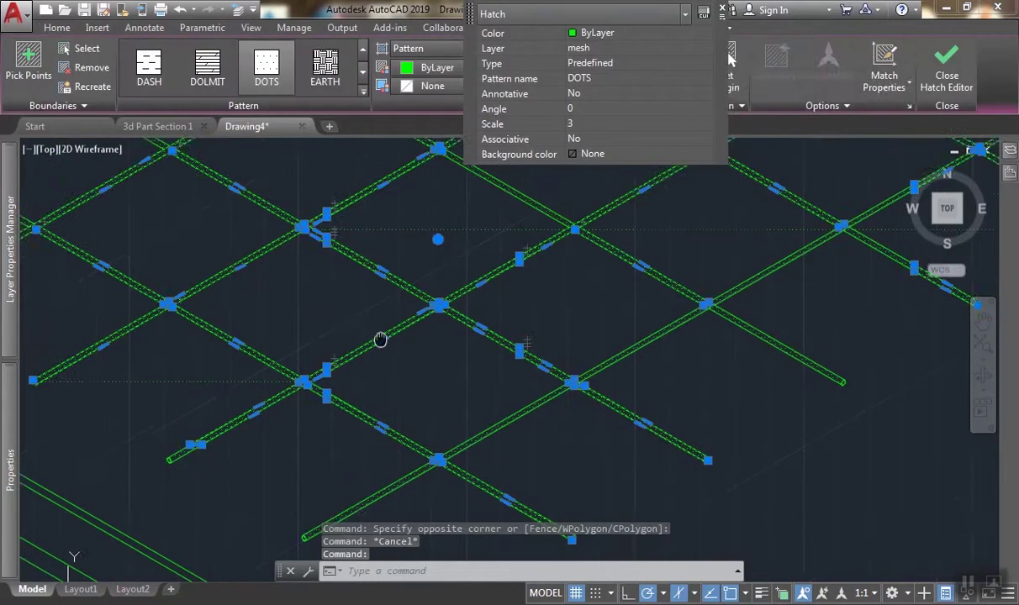
scroll(380, 339, "down", 2)
right_click(391, 346)
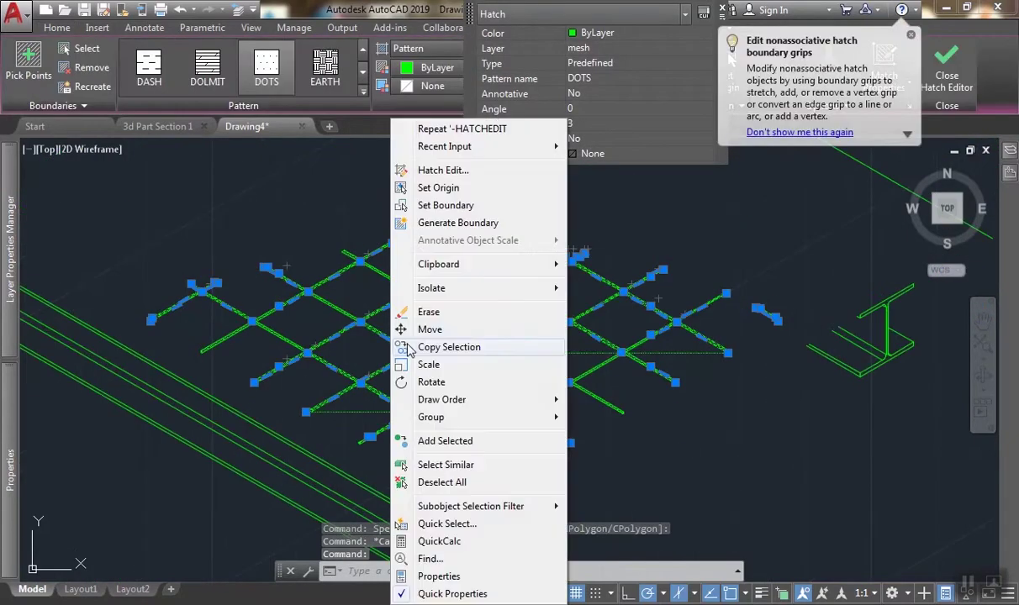
left_click(445, 465)
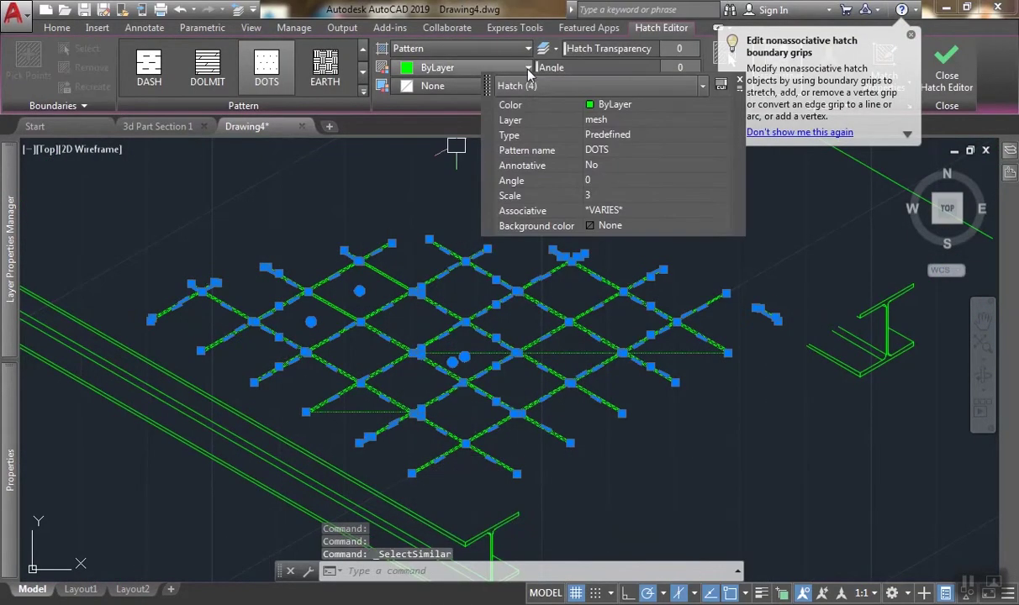
left_click_drag(491, 89, 545, 138)
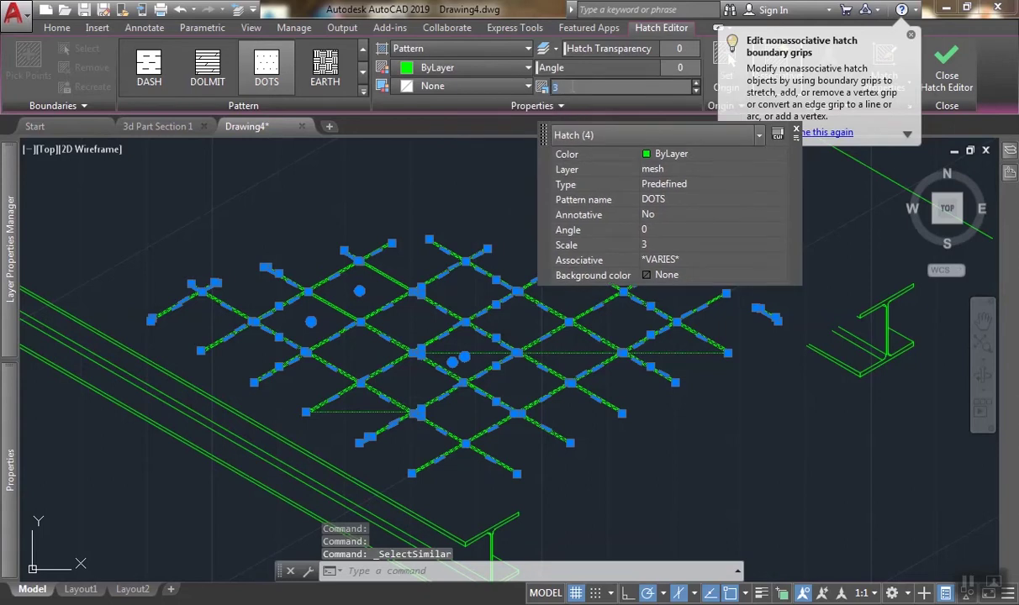
key("BackSpace")
type("5")
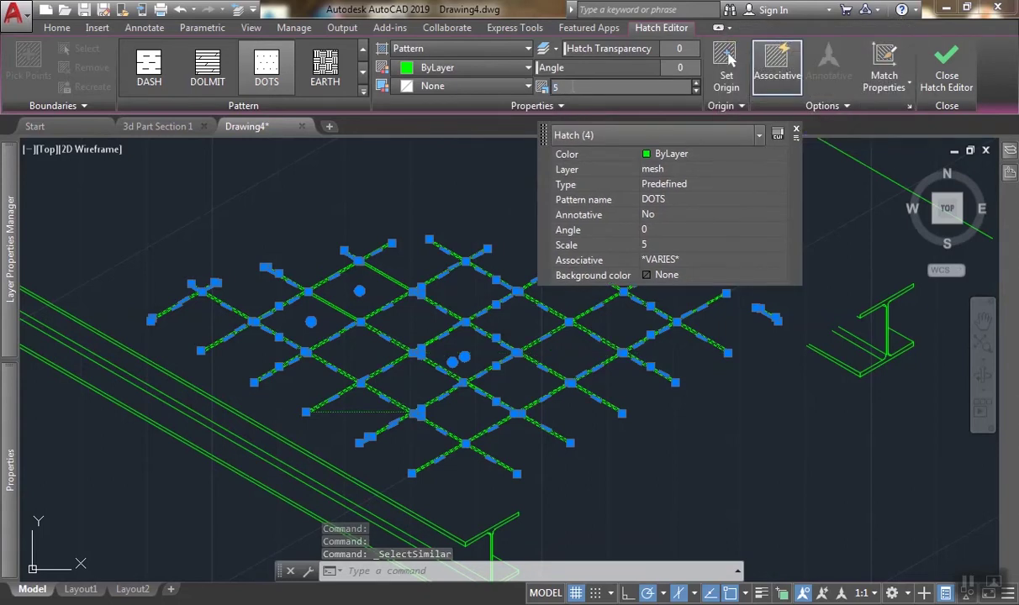
key("Escape")
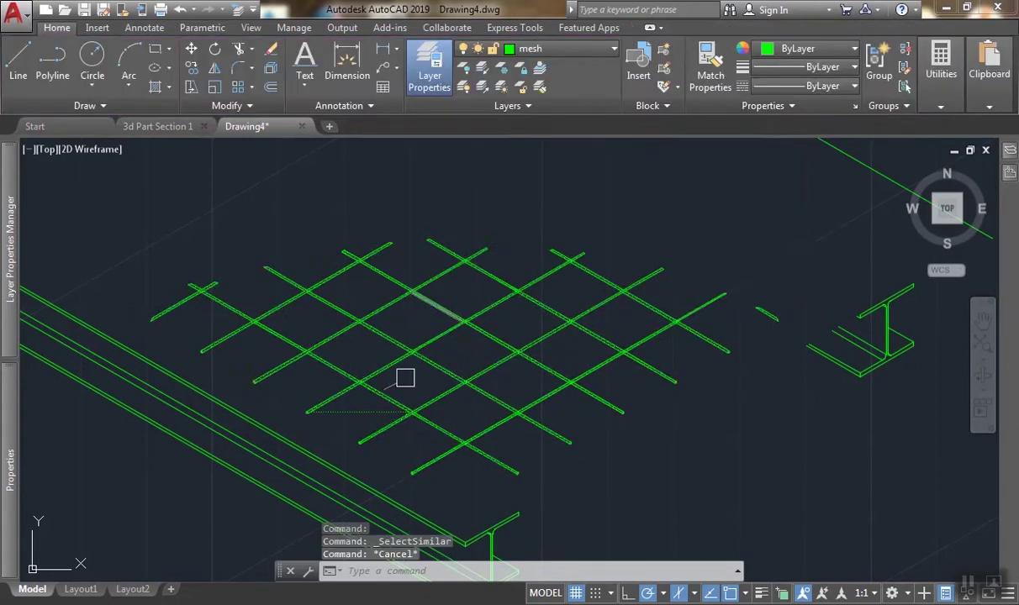
Reselect all the mesh's DOTS hatches, try scale 6, and settle on a scale of 5.5.
scroll(368, 429, "up", 5)
scroll(496, 348, "down", 8)
scroll(610, 358, "up", 8)
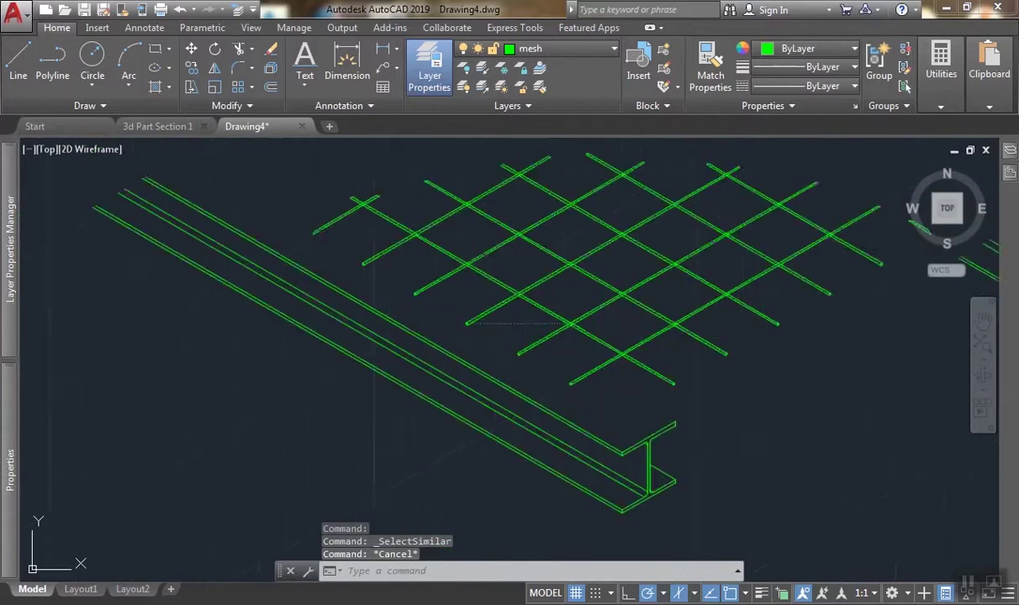
left_click(462, 259)
left_click(430, 277)
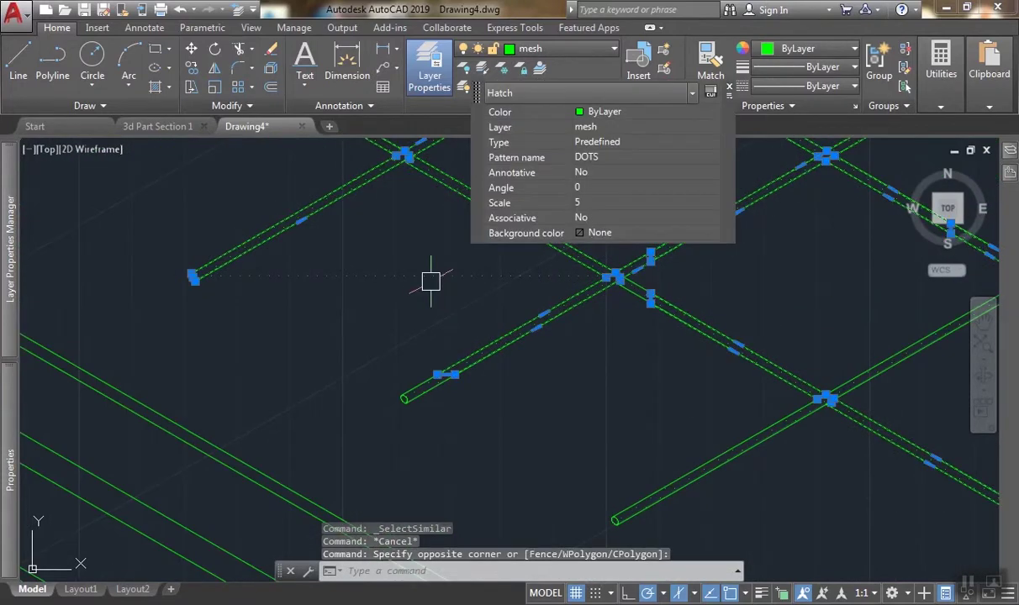
right_click(404, 378)
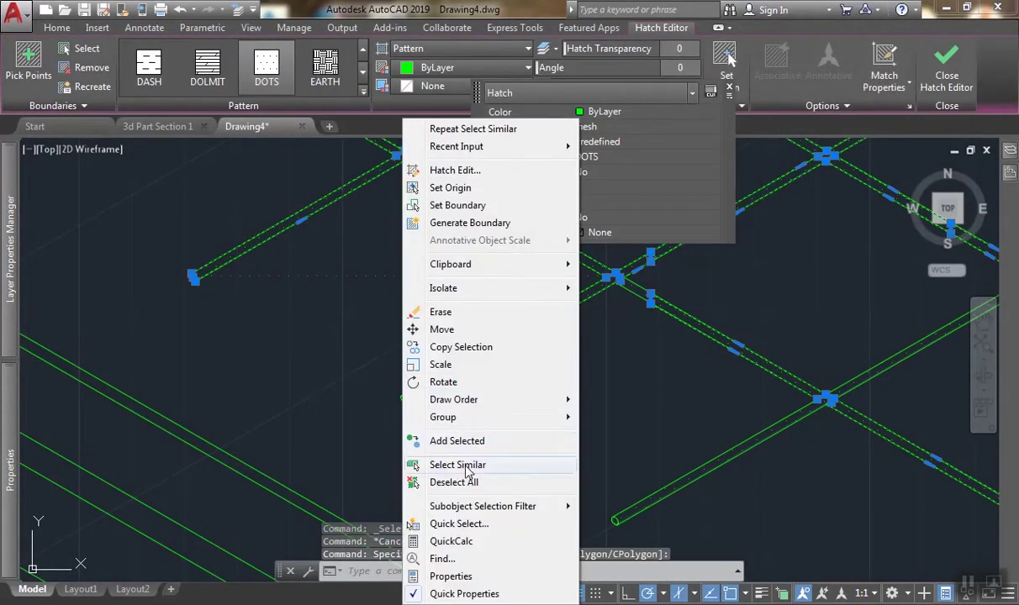
left_click(458, 464)
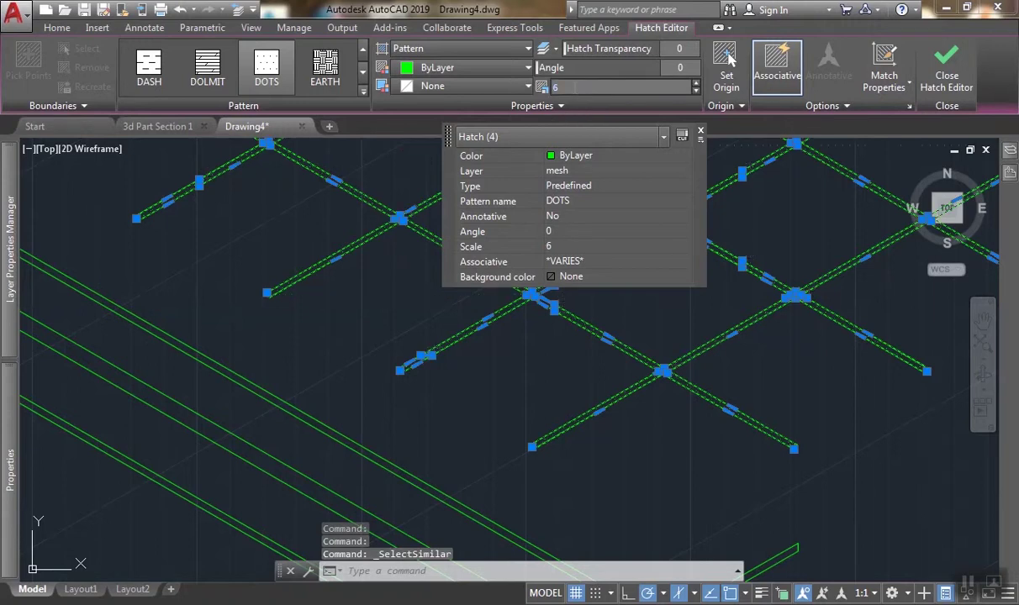
scroll(335, 408, "down", 3)
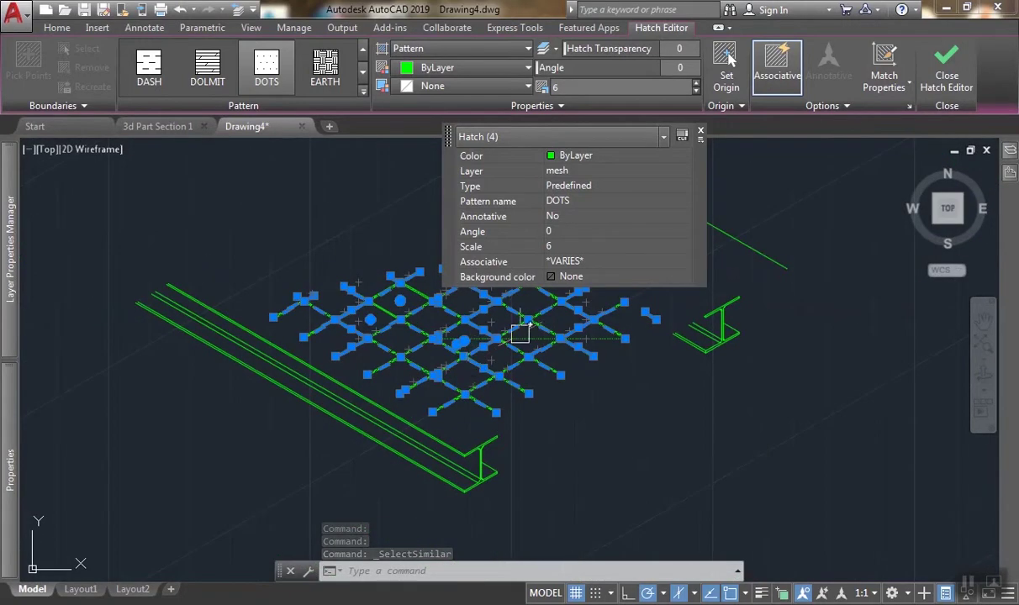
scroll(521, 335, "up", 1)
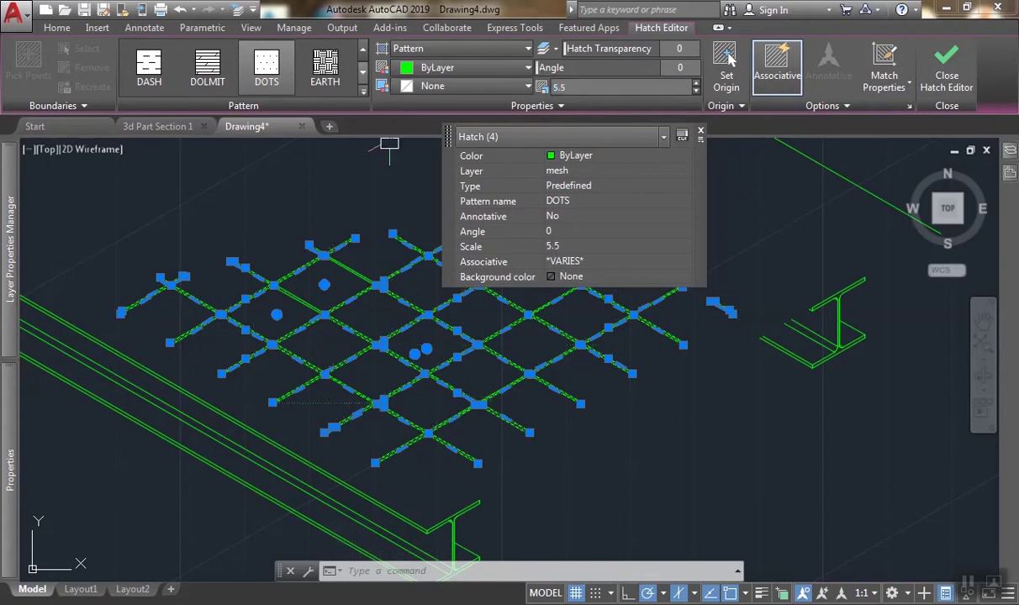
key("Escape")
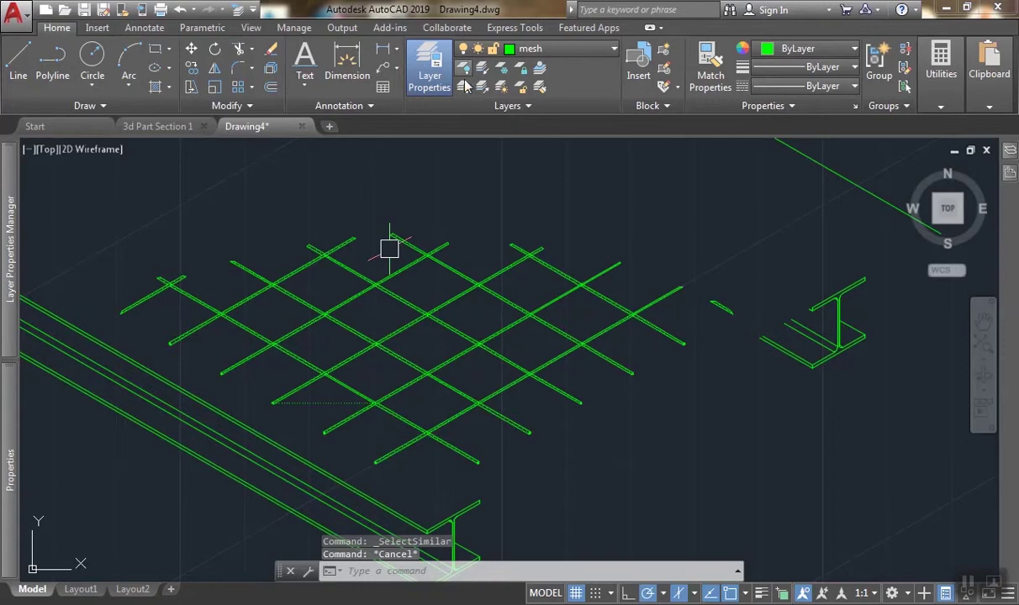
Turn all layers back on and check the dotted mesh against the corrugated steel deck.
left_click(465, 89)
scroll(427, 146, "up", 3)
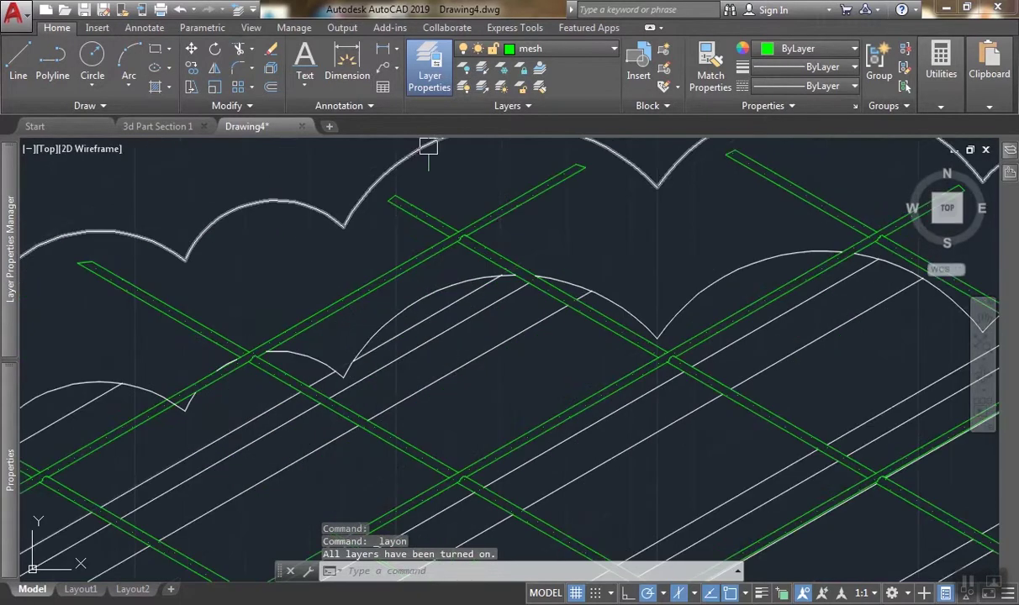
scroll(524, 267, "down", 1)
scroll(557, 317, "down", 3)
scroll(532, 353, "up", 6)
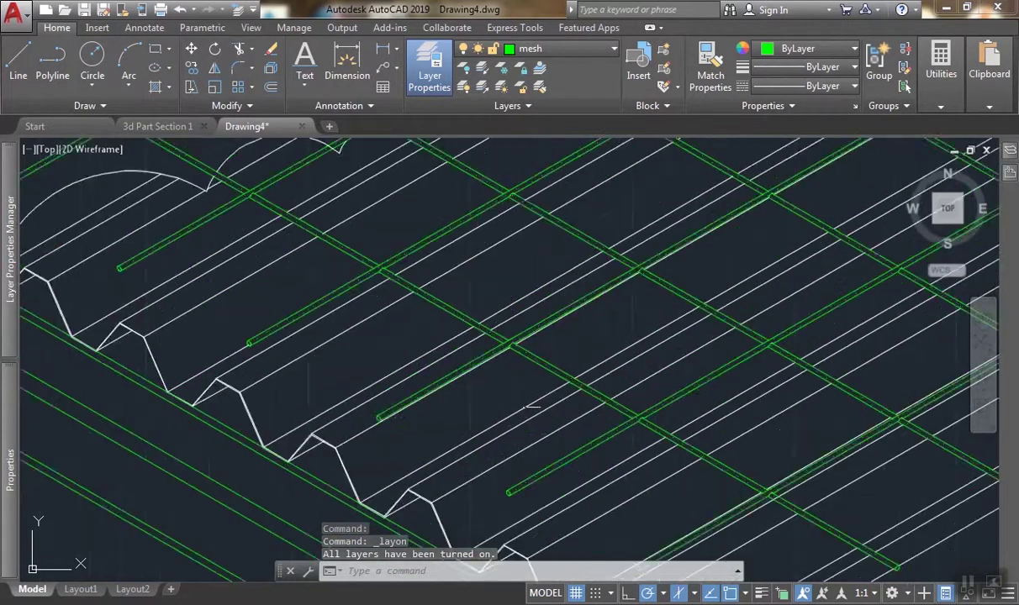
left_click(381, 427)
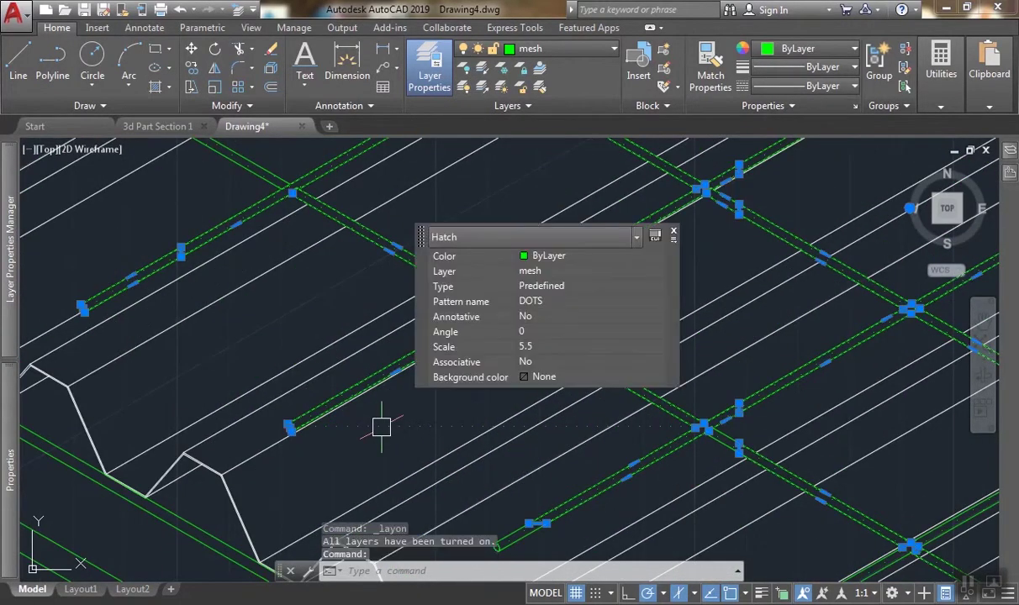
scroll(345, 352, "down", 2)
right_click(307, 353)
left_click(369, 439)
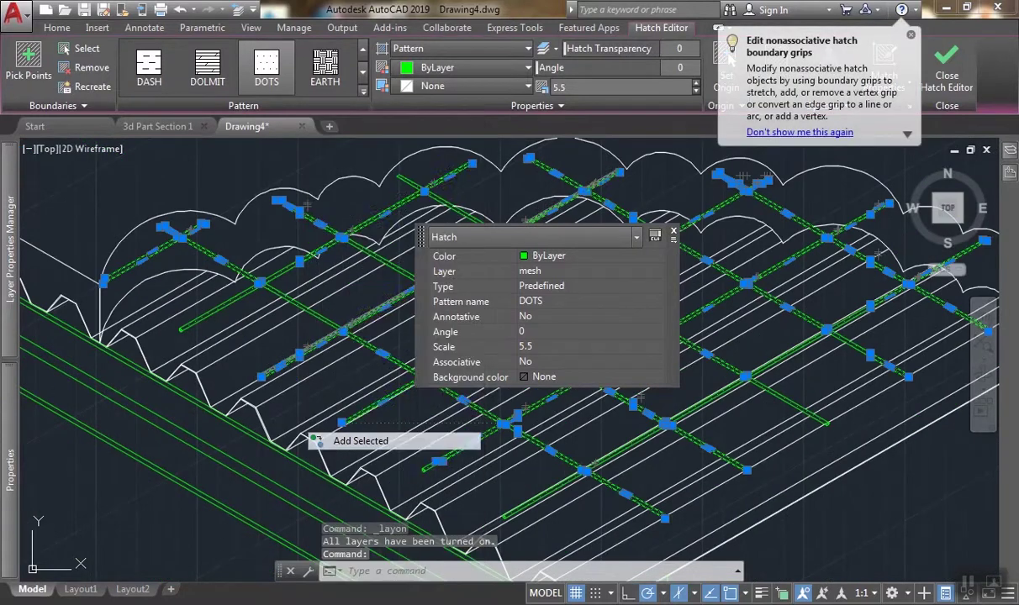
left_click(382, 425)
right_click(383, 425)
left_click(341, 194)
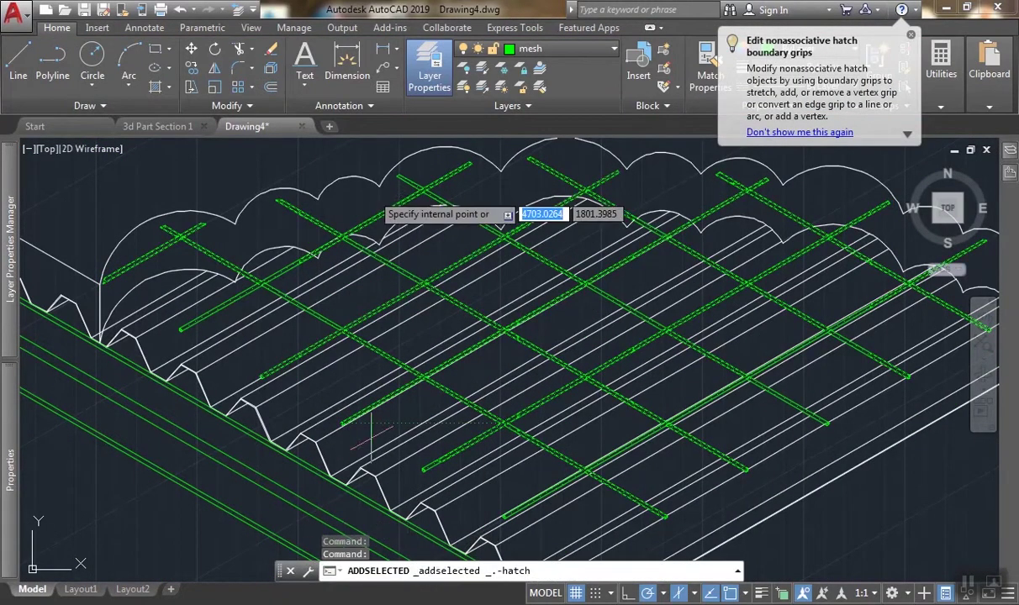
scroll(340, 290, "up", 3)
key("Escape")
Select all similar DOTS hatches on the mesh and change their pattern to ANGLE.
scroll(252, 294, "up", 3)
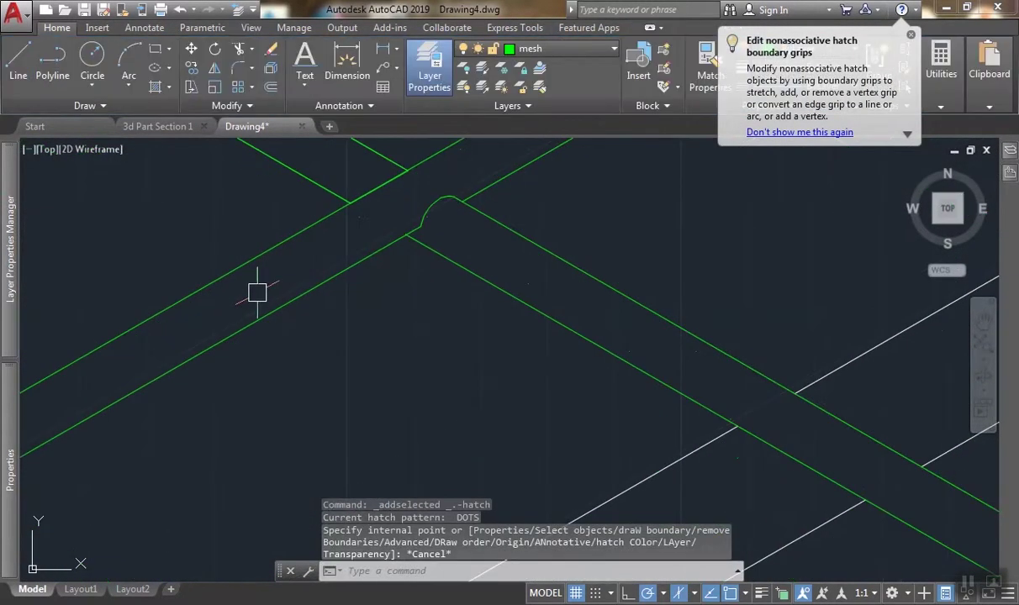
left_click(257, 292)
scroll(258, 292, "down", 5)
right_click(286, 323)
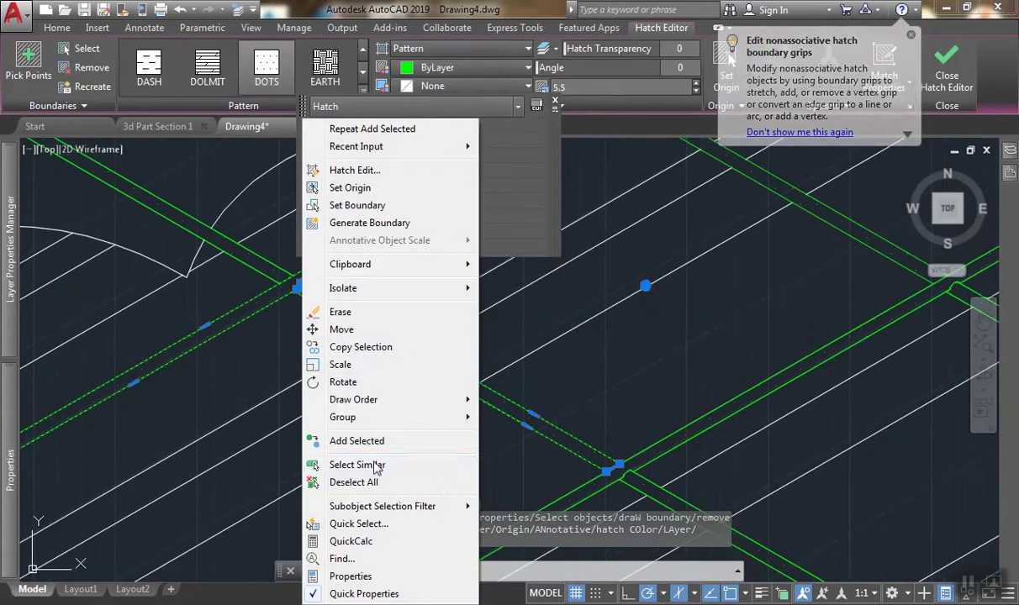
left_click(357, 465)
scroll(379, 353, "down", 5)
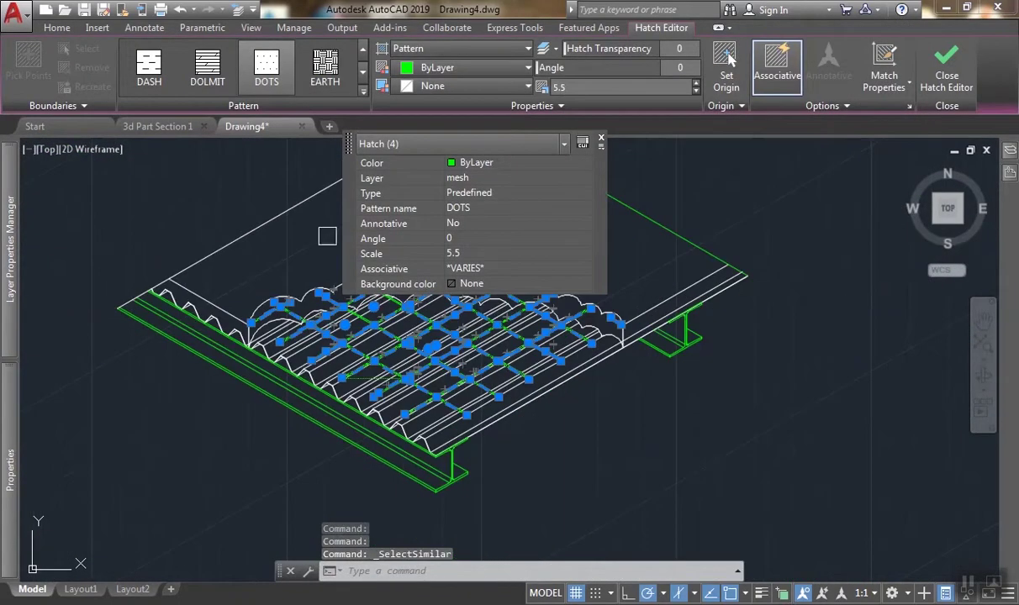
left_click(361, 48)
left_click(361, 48)
left_click(362, 48)
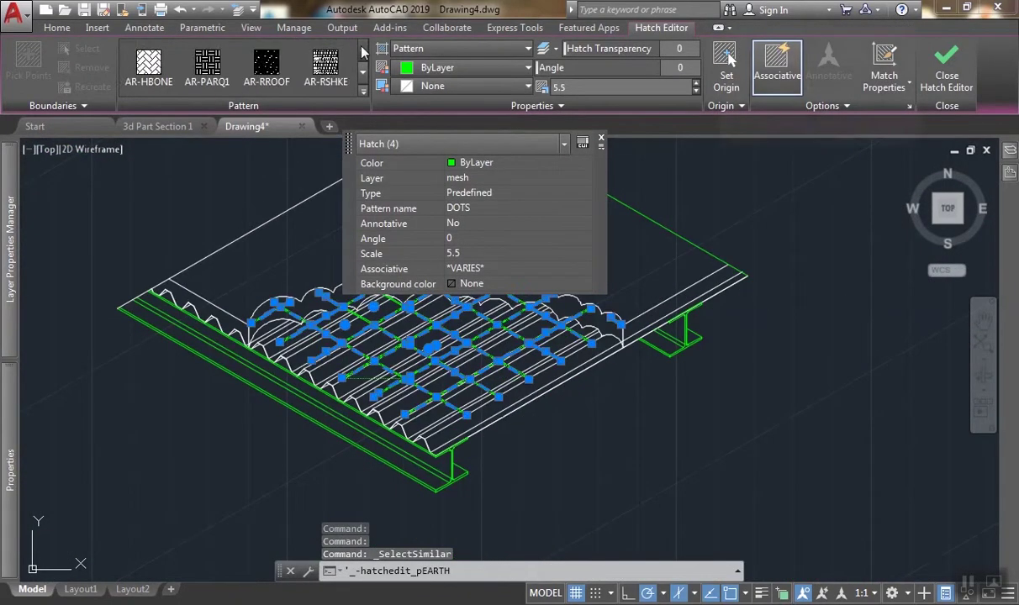
left_click(362, 48)
left_click(362, 48)
left_click(361, 48)
left_click(361, 48)
double_click(207, 67)
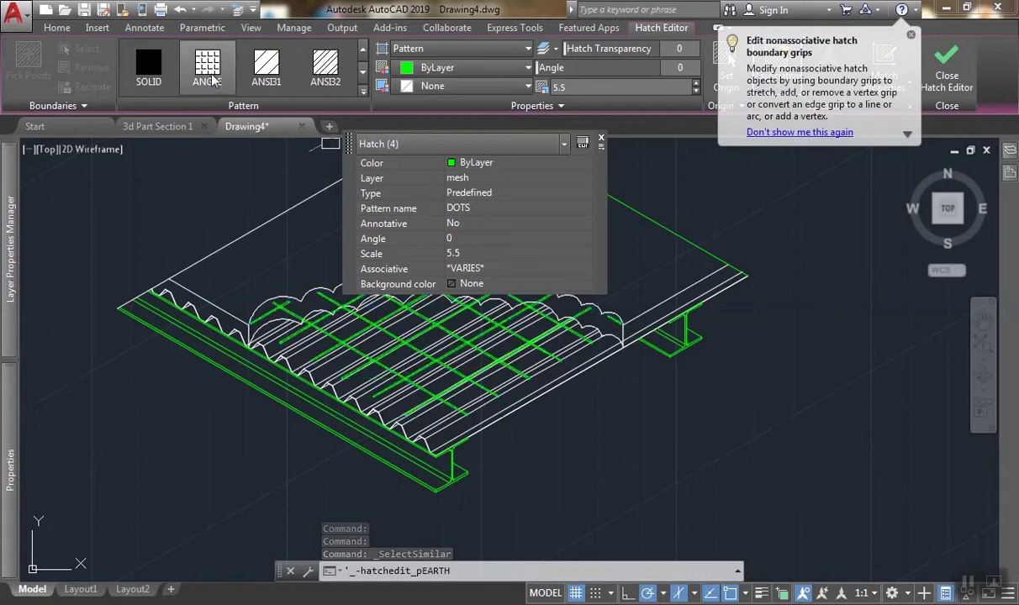
scroll(354, 380, "up", 8)
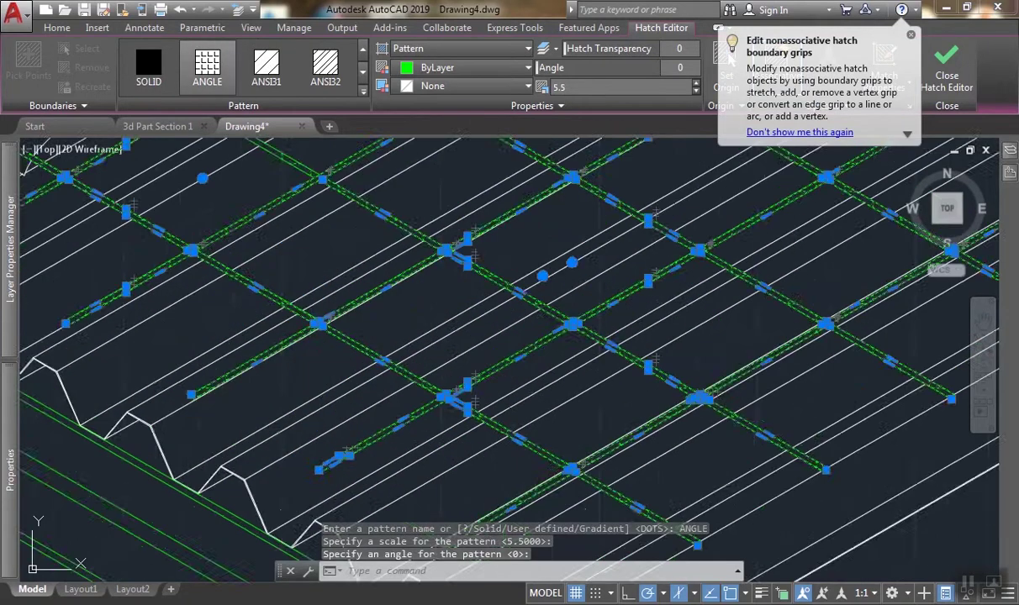
Try a scale of 2 on the mesh's ANGLE hatches.
scroll(446, 333, "down", 3)
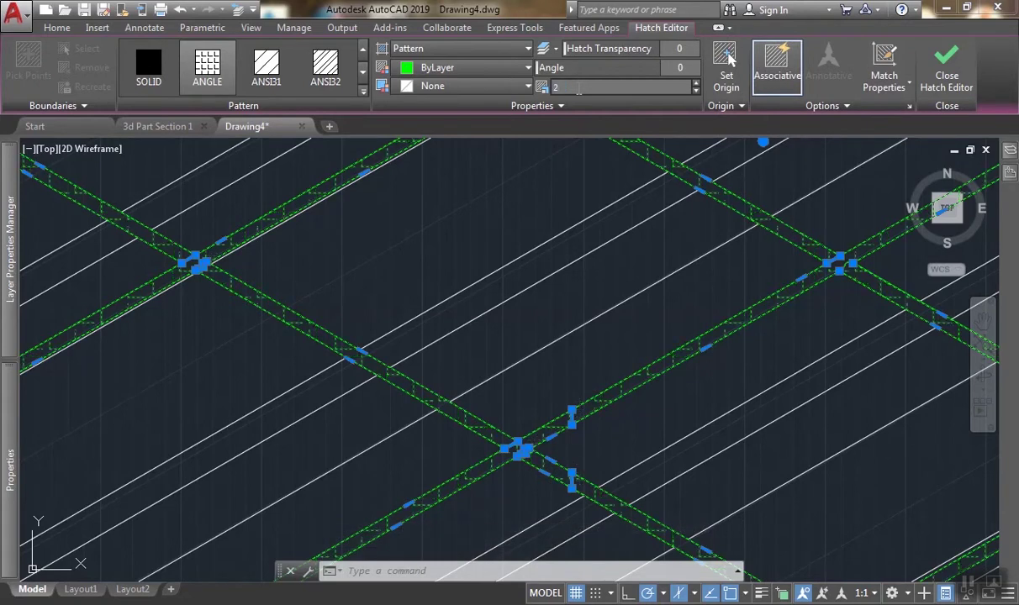
scroll(632, 227, "down", 2)
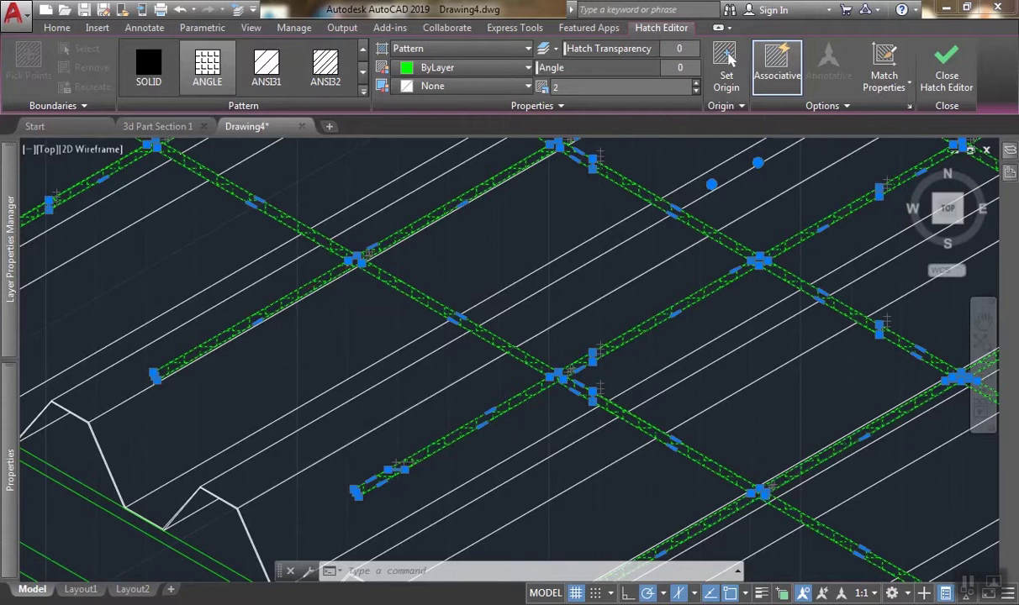
scroll(340, 271, "up", 2)
Preview the ANSI32 and ANSI37 patterns on the mesh hatches and choose ANGLE again.
left_click(325, 71)
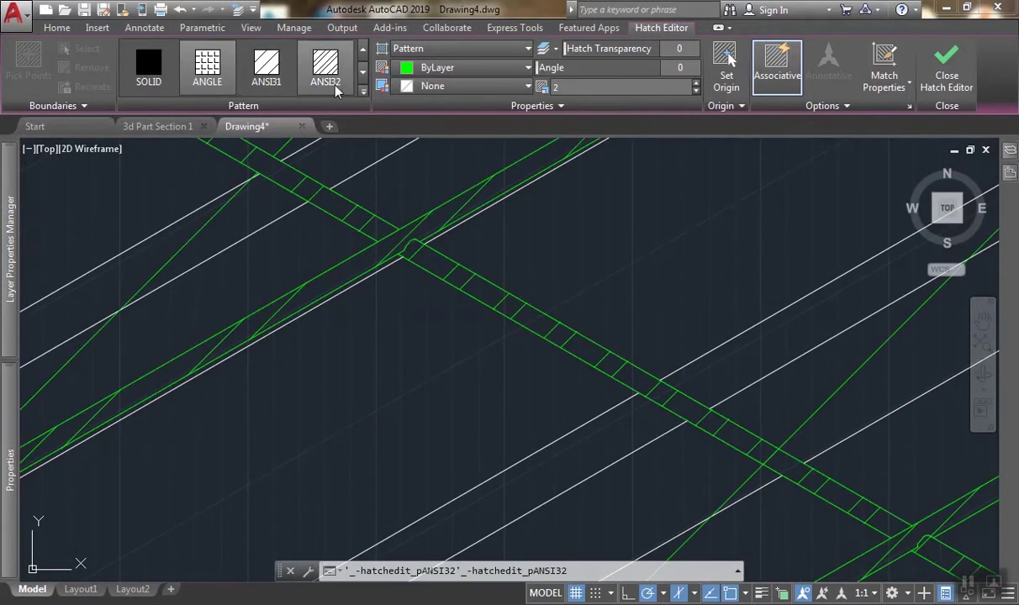
left_click(363, 92)
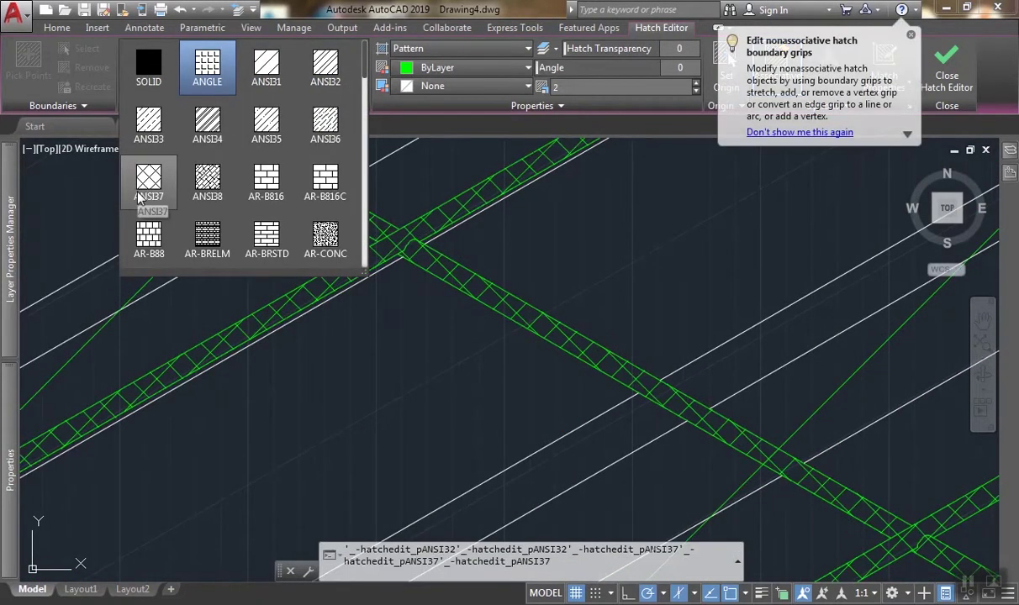
left_click(212, 67)
middle_click_drag(534, 259, 527, 264)
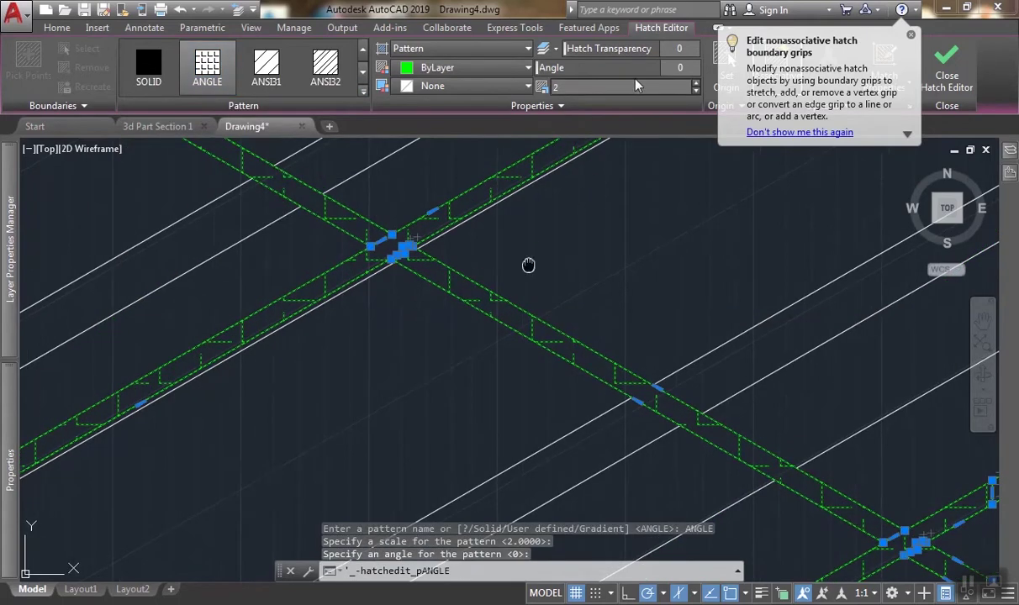
Set the scale of the mesh's ANGLE hatches to 1 and end the hatch editing.
left_click(584, 85)
type("1")
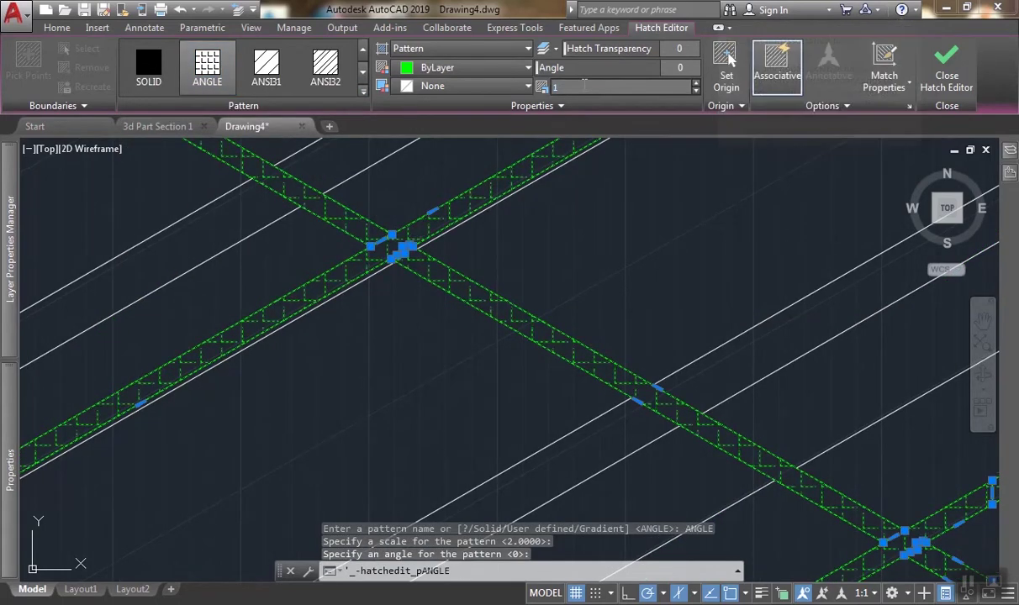
scroll(623, 280, "down", 3)
left_click(618, 275)
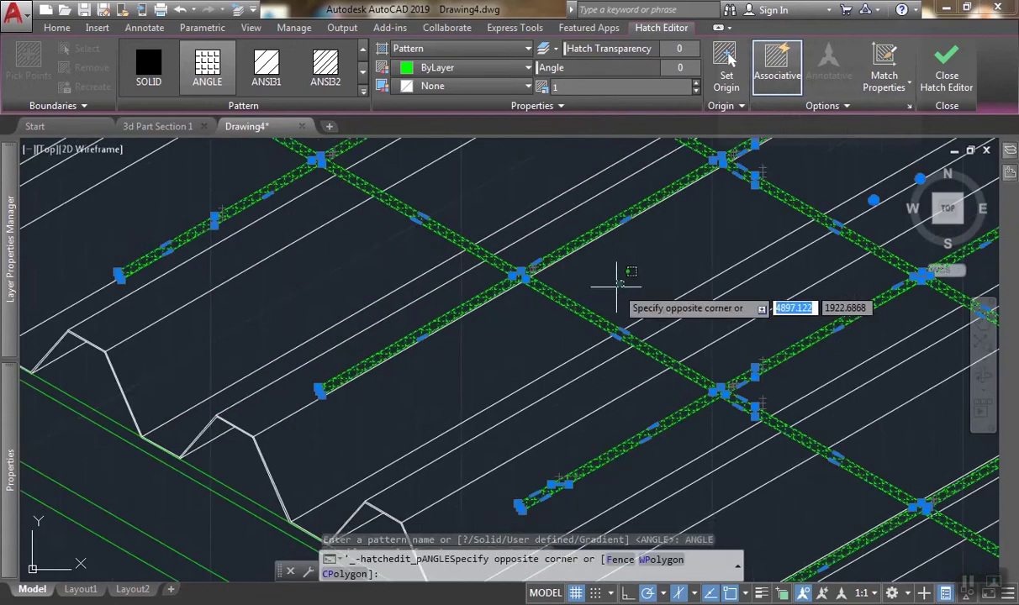
key("Escape")
key("Escape")
Examine the hatched mesh against the corrugated deck, and the deck's front corner where it rests on the I-beam.
scroll(628, 271, "down", 3)
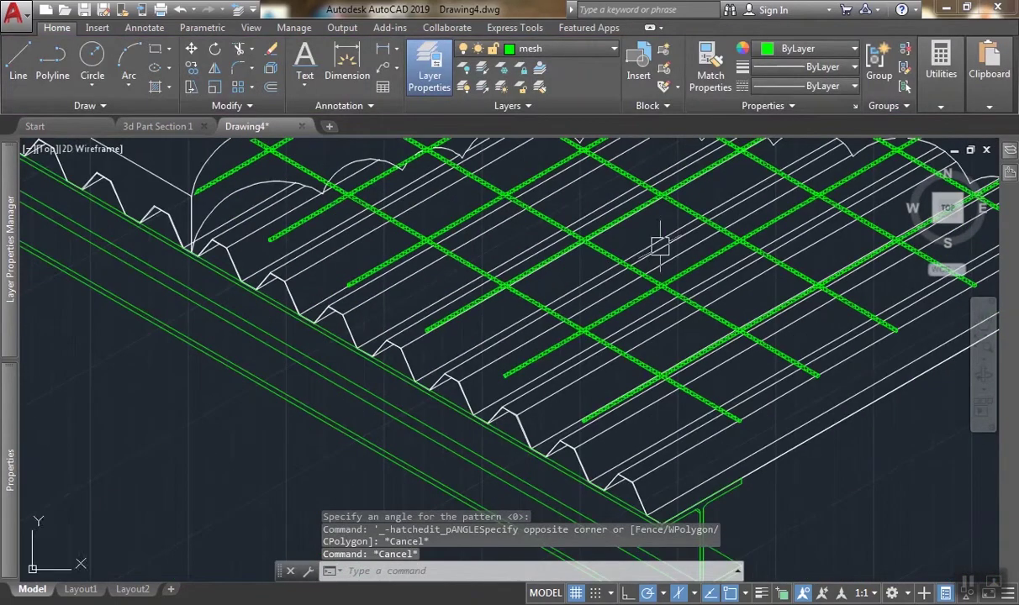
middle_click_drag(662, 246, 576, 411)
scroll(440, 257, "up", 3)
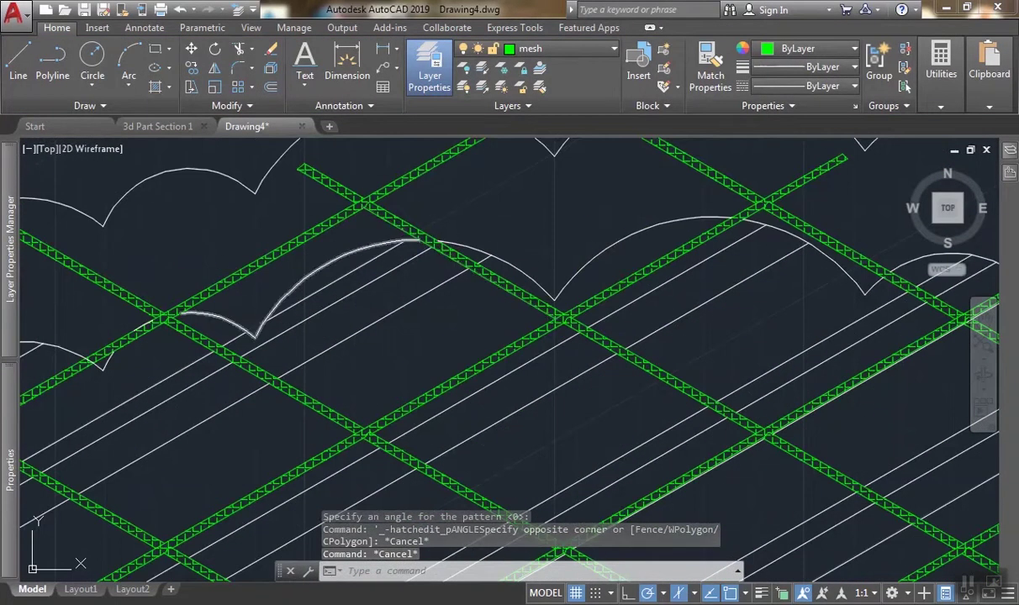
mouse_move(361, 269)
middle_mouse_down("shift")
mouse_move(336, 282)
mouse_move(448, 286)
mouse_move(283, 275)
middle_mouse_up("shift")
scroll(478, 289, "down", 5)
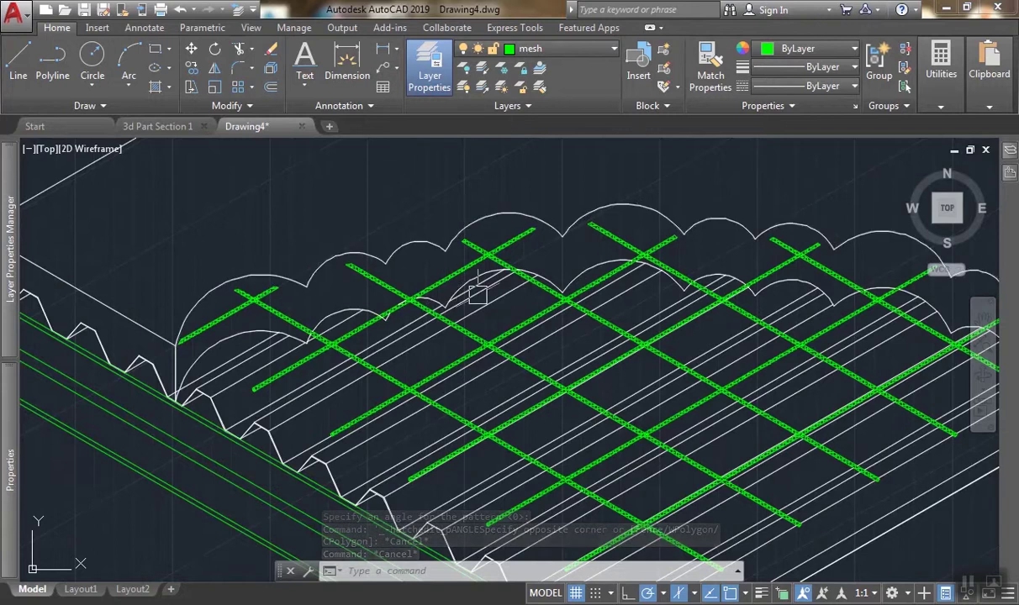
scroll(536, 232, "up", 3)
scroll(599, 306, "down", 2)
scroll(639, 294, "down", 1)
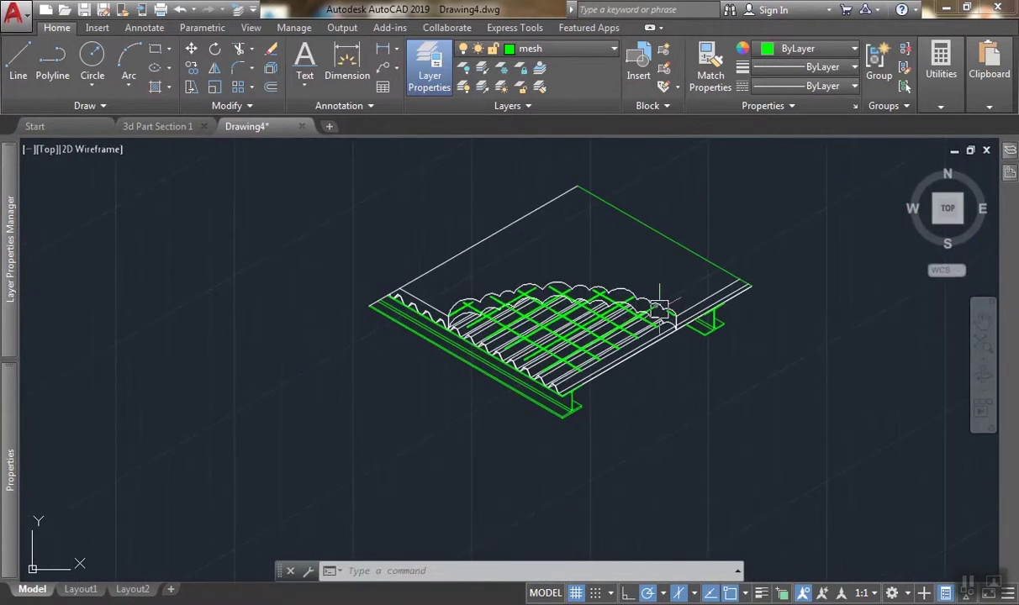
scroll(482, 252, "up", 2)
scroll(322, 328, "up", 2)
scroll(310, 396, "up", 2)
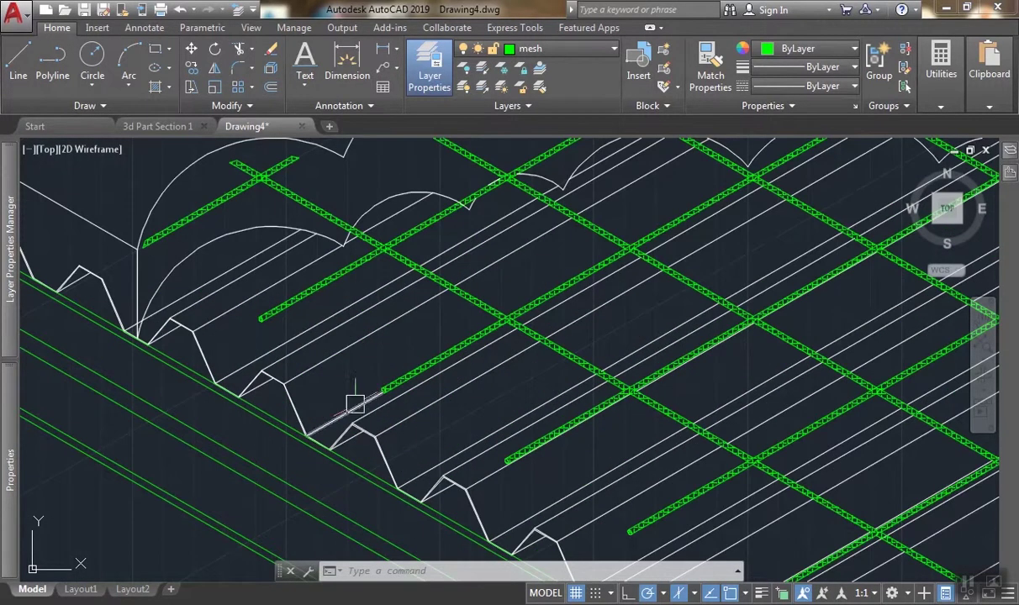
mouse_move(483, 467)
middle_mouse_down()
mouse_move(428, 360)
mouse_move(471, 339)
mouse_move(351, 239)
middle_mouse_up()
scroll(369, 261, "down", 1)
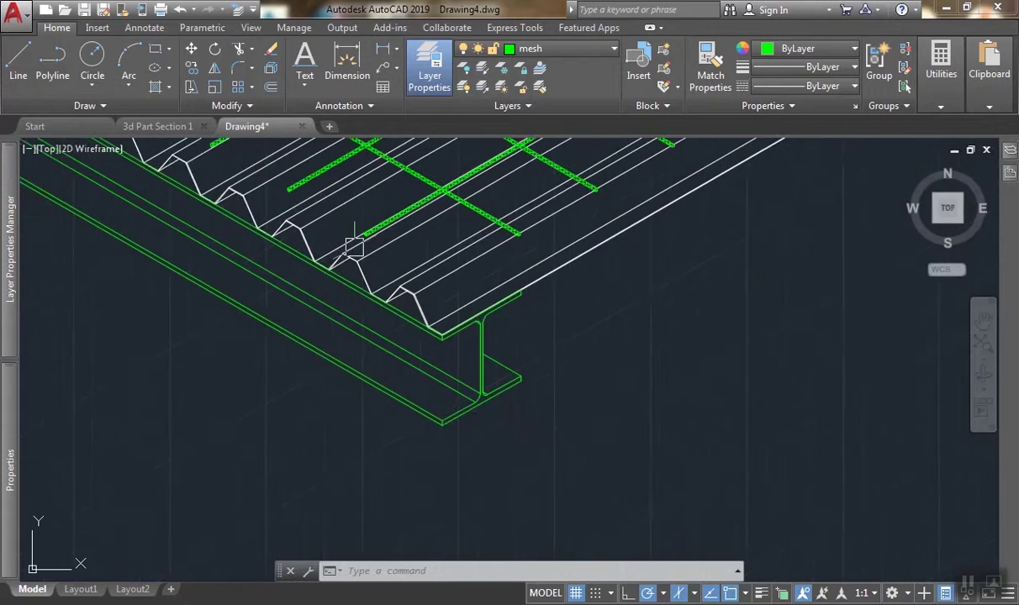
scroll(351, 239, "up", 2)
scroll(352, 273, "up", 2)
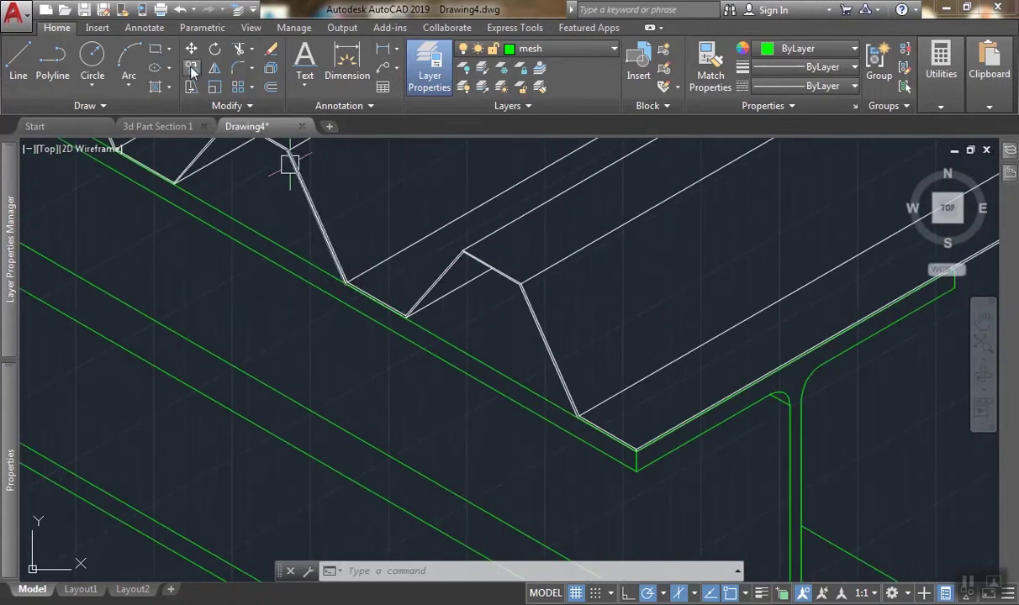
scroll(390, 296, "down", 3)
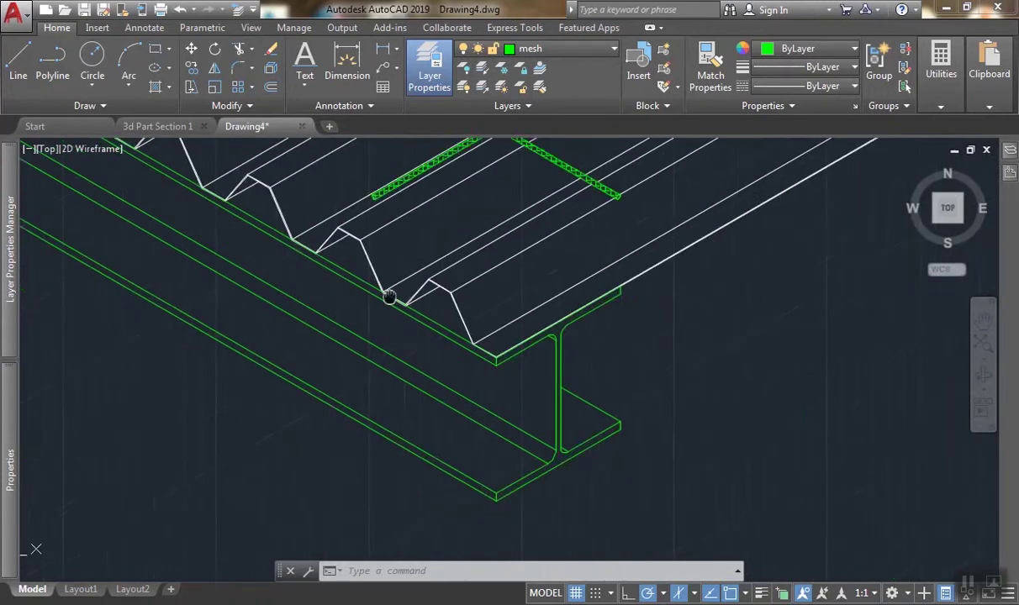
Switch the isometric drafting plane to the top isoplane for drawing in the empty area beside the I-beam.
middle_click_drag(390, 296, 315, 294)
scroll(316, 294, "down", 1)
middle_click_drag(488, 344, 366, 333)
key("F5")
key("F5")
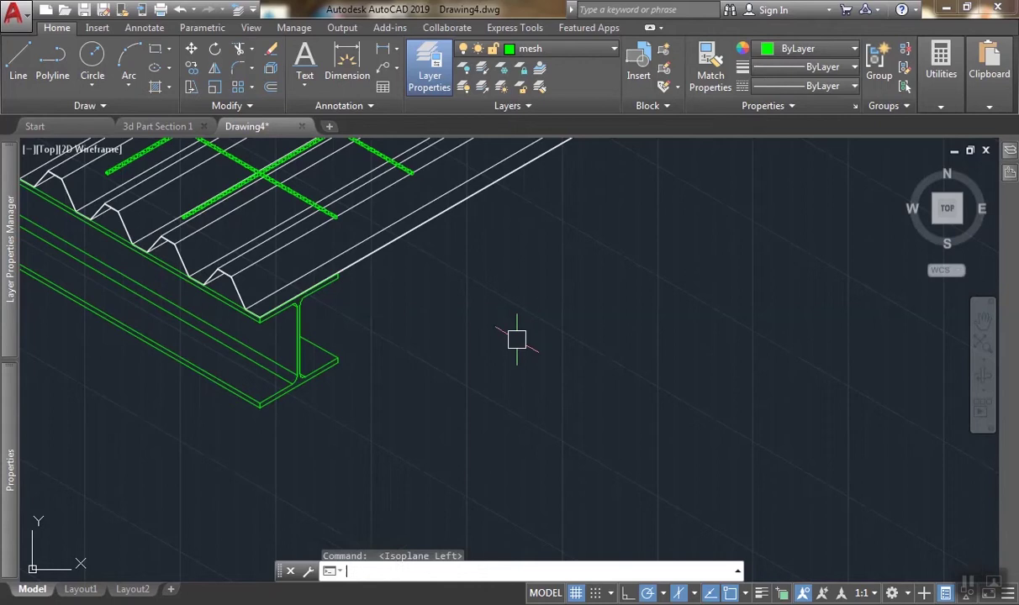
type("ell")
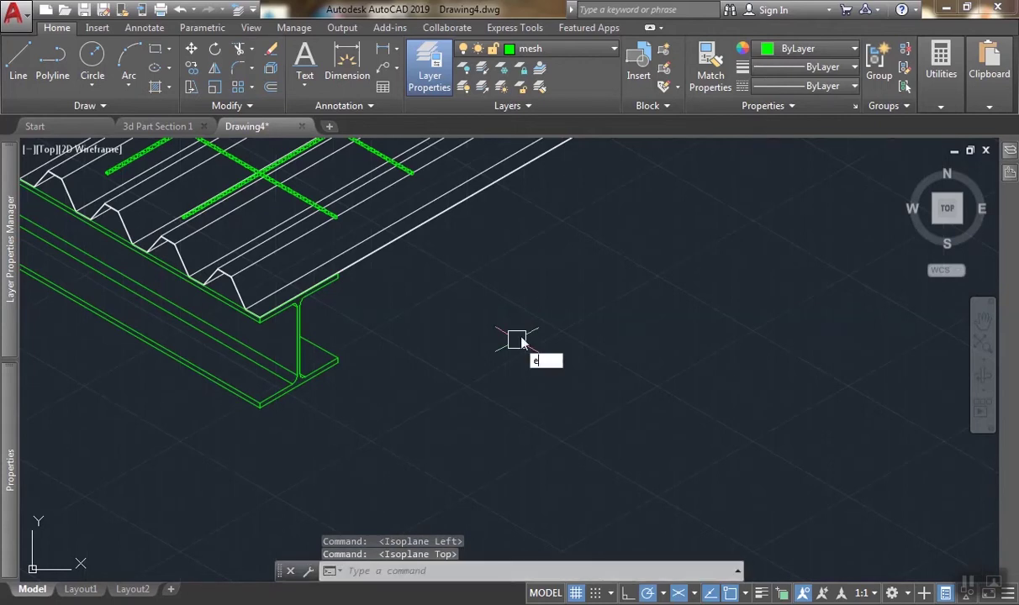
key("Return")
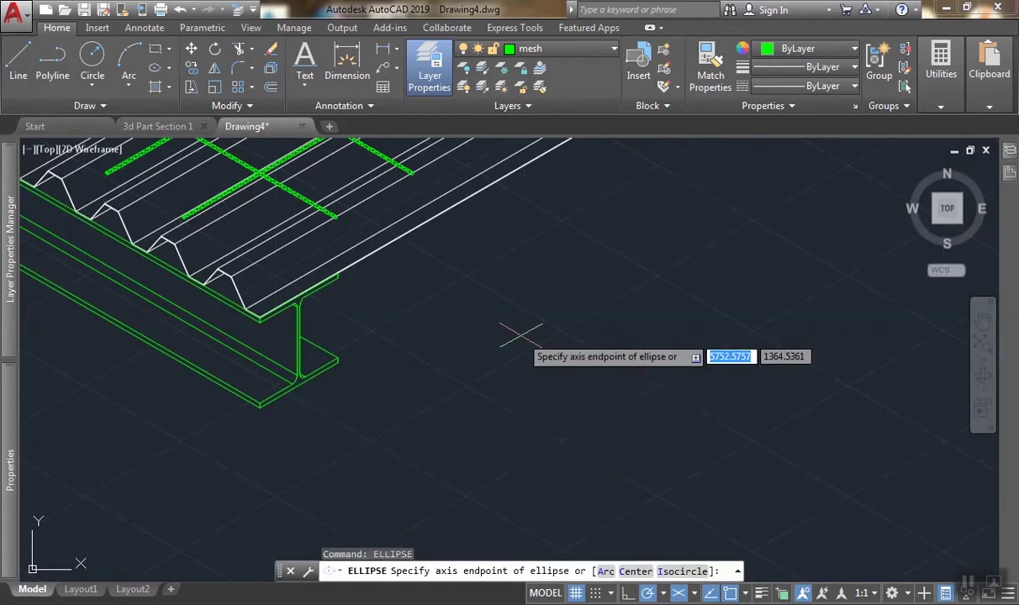
scroll(555, 343, "up", 2)
left_click(570, 346)
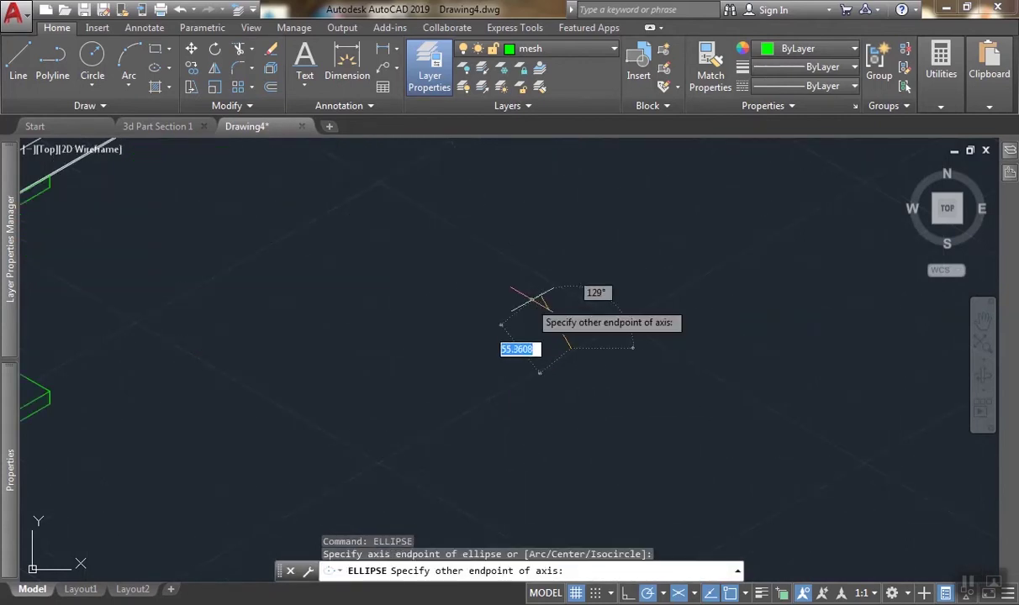
key("Escape")
Draw an isocircle of radius 10 in the empty area beside the I-beam using the Ellipse command.
key("space")
left_click(680, 572)
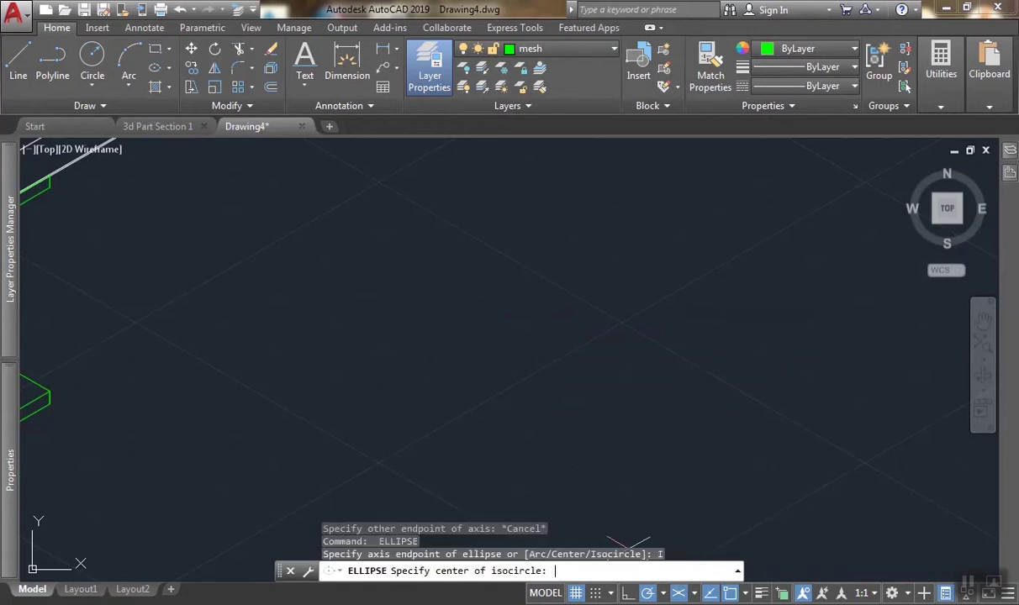
left_click(514, 365)
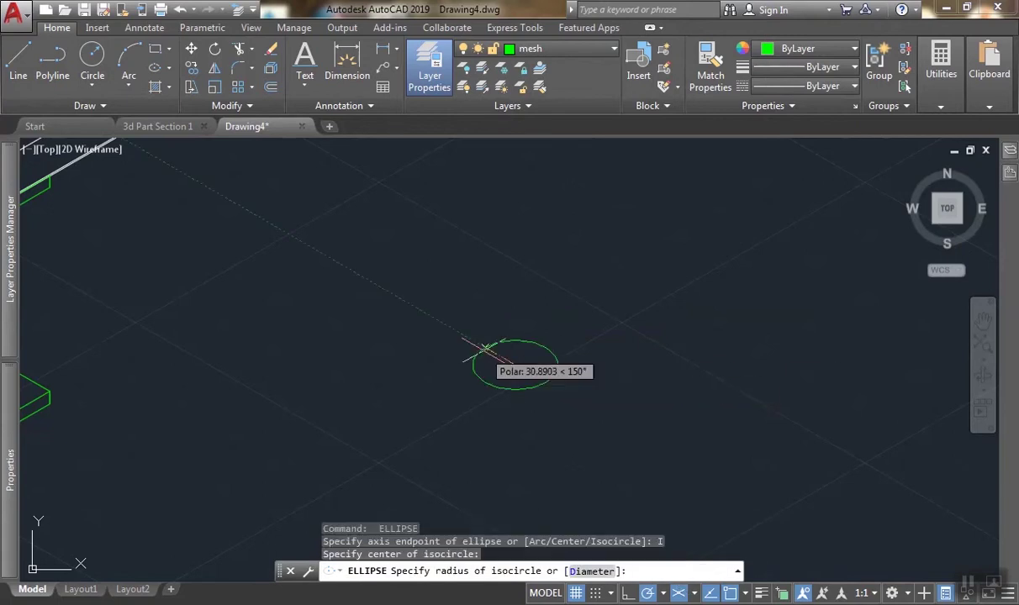
type("10")
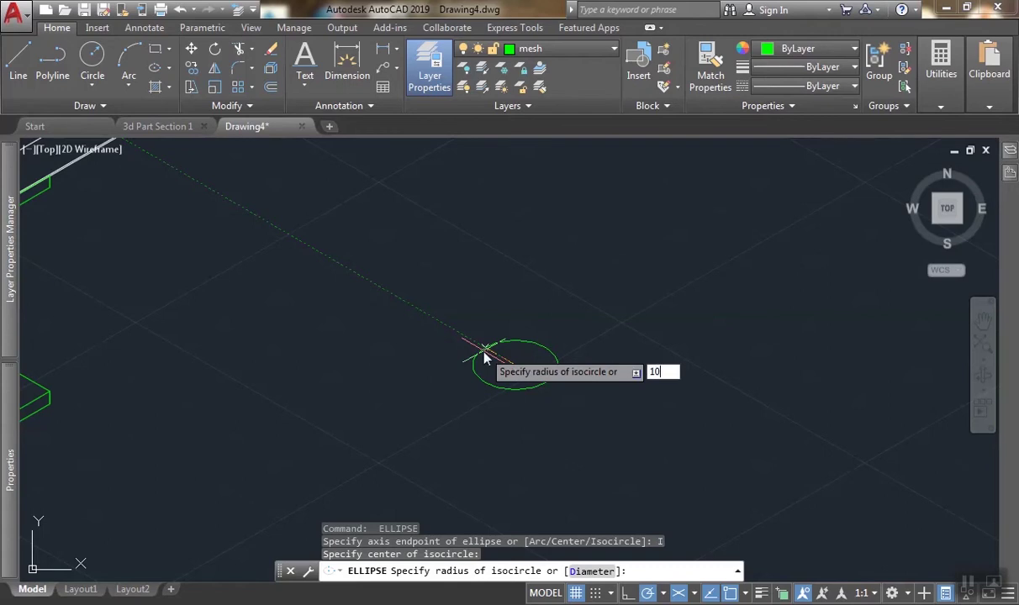
key("Return")
scroll(497, 375, "up", 4)
Copy the isocircle 2.5 straight down.
type("c")
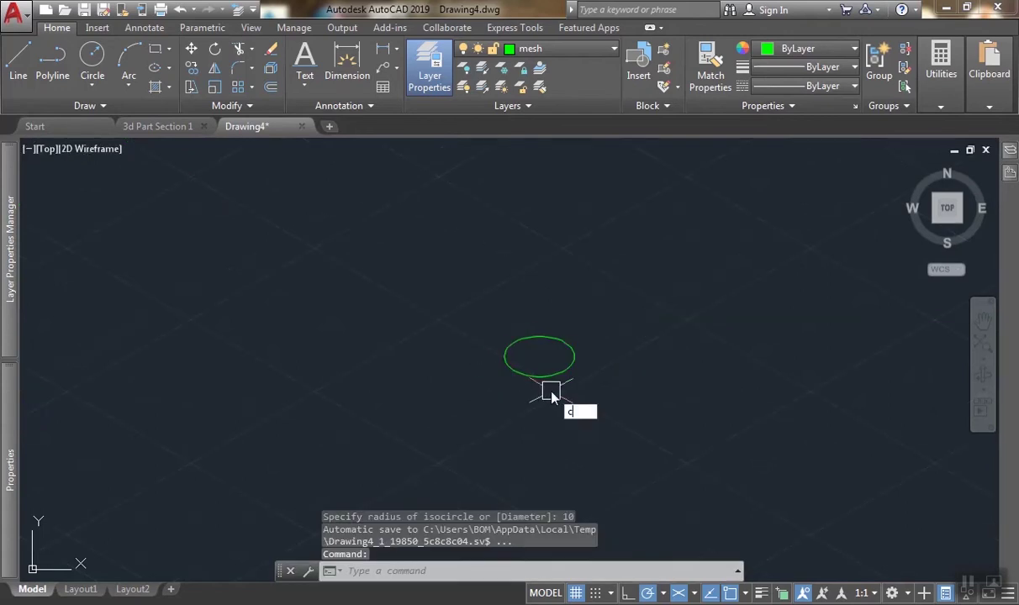
type("o")
key("Return")
left_click(541, 375)
key("Return")
scroll(593, 395, "up", 2)
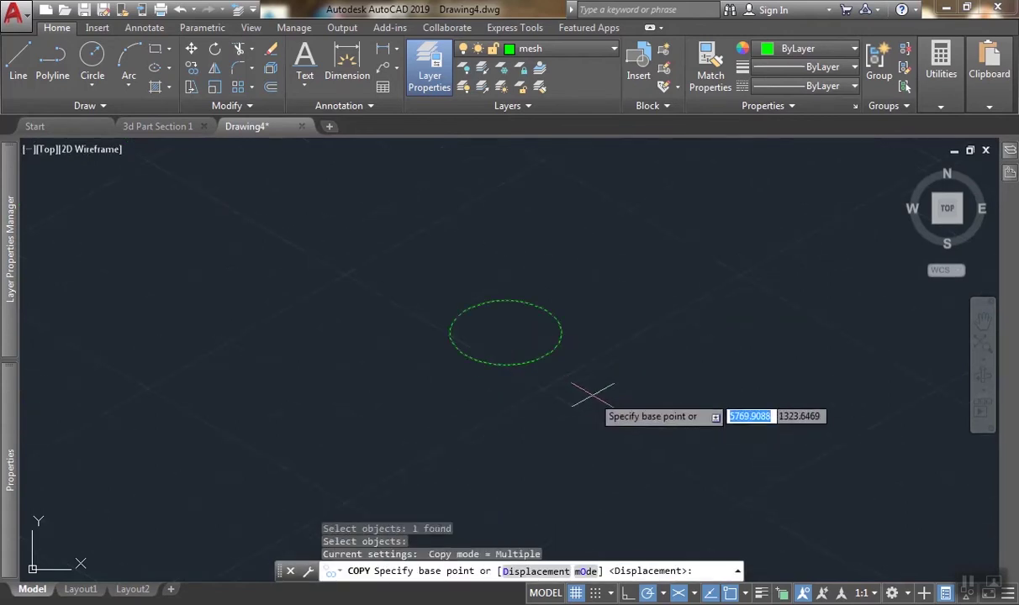
left_click(589, 376)
type("2.5")
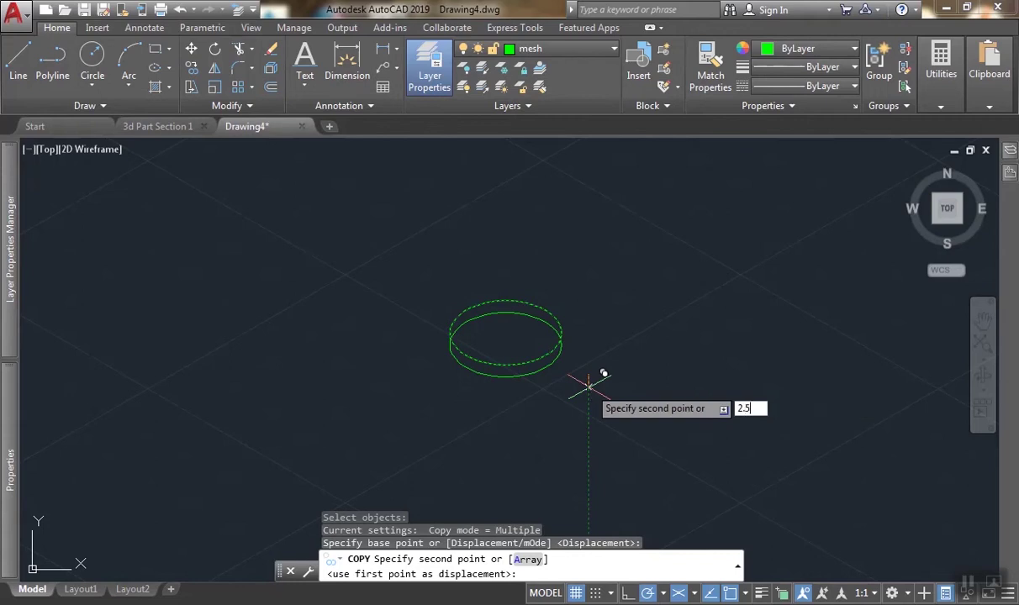
key("Return")
Move the lower isocircle a further 0.5 straight down.
scroll(523, 362, "up", 4)
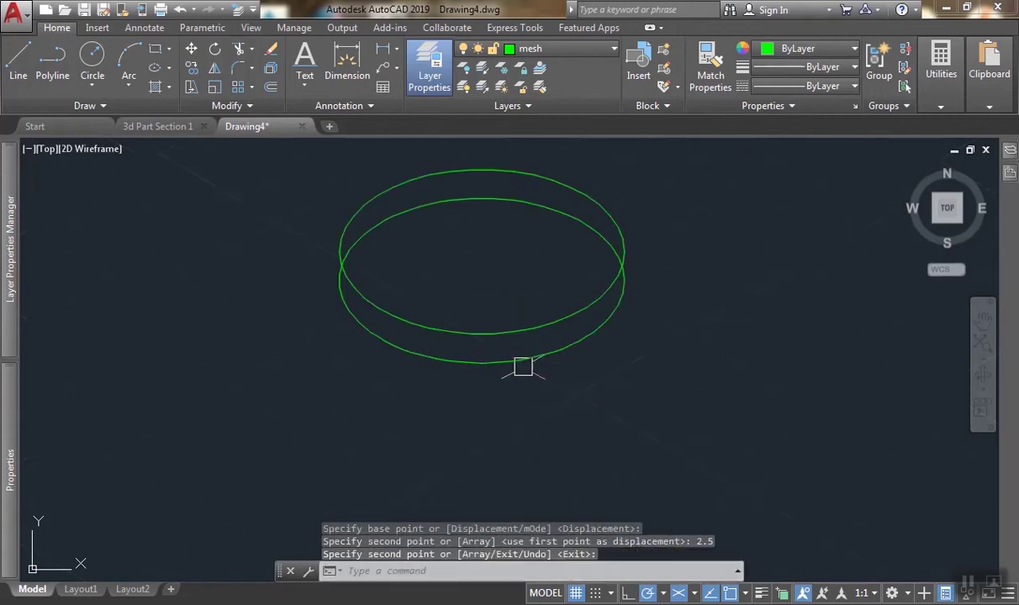
type("m")
key("Return")
left_click(492, 438)
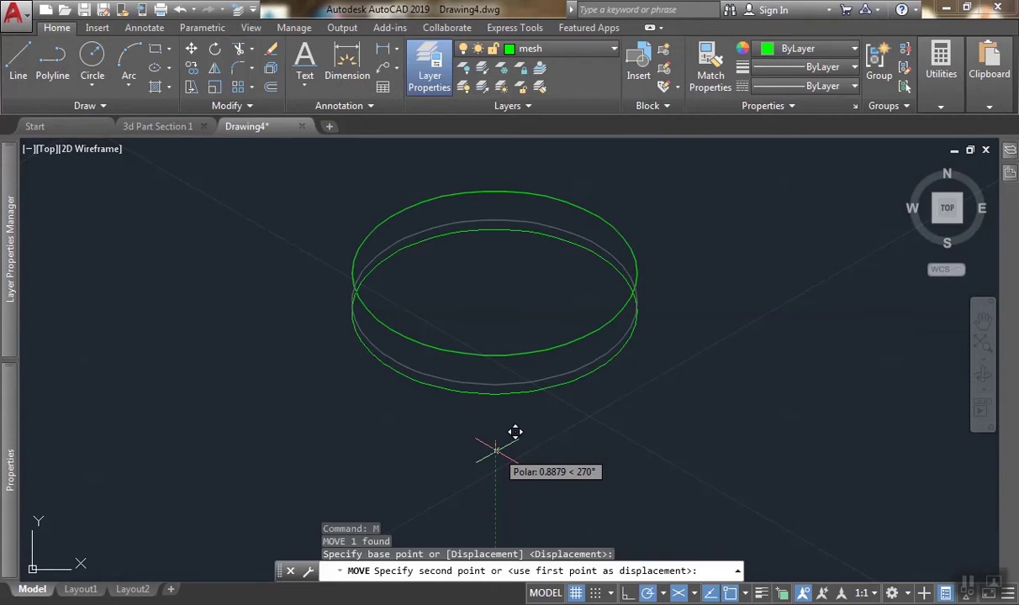
type(".")
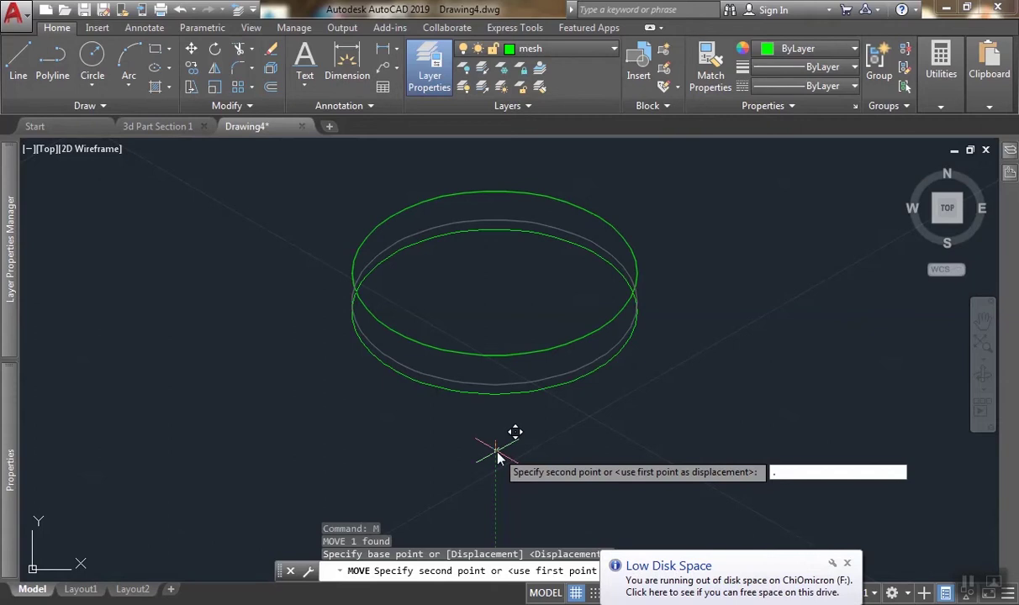
type("5")
key("Return")
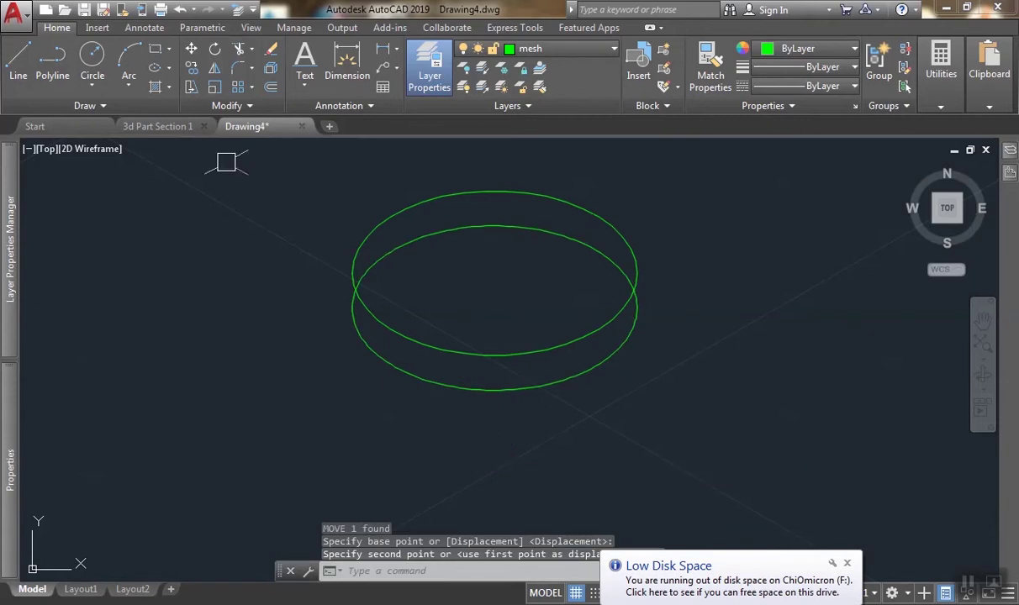
Draw vertical lines upward from the lower isocircle's left quadrant and downward from the upper isocircle's right quadrant.
left_click(18, 57)
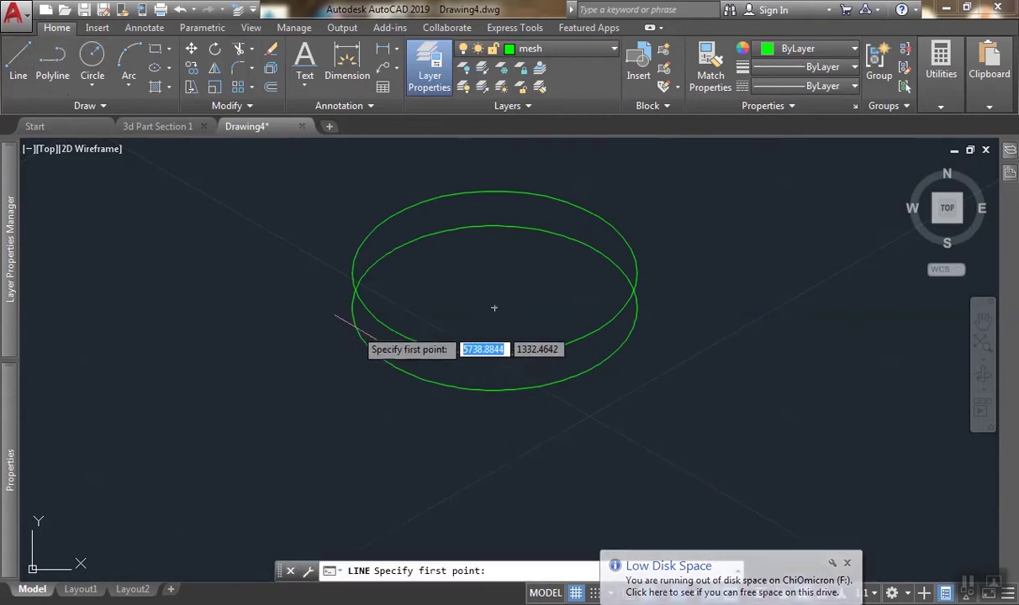
left_click(351, 307)
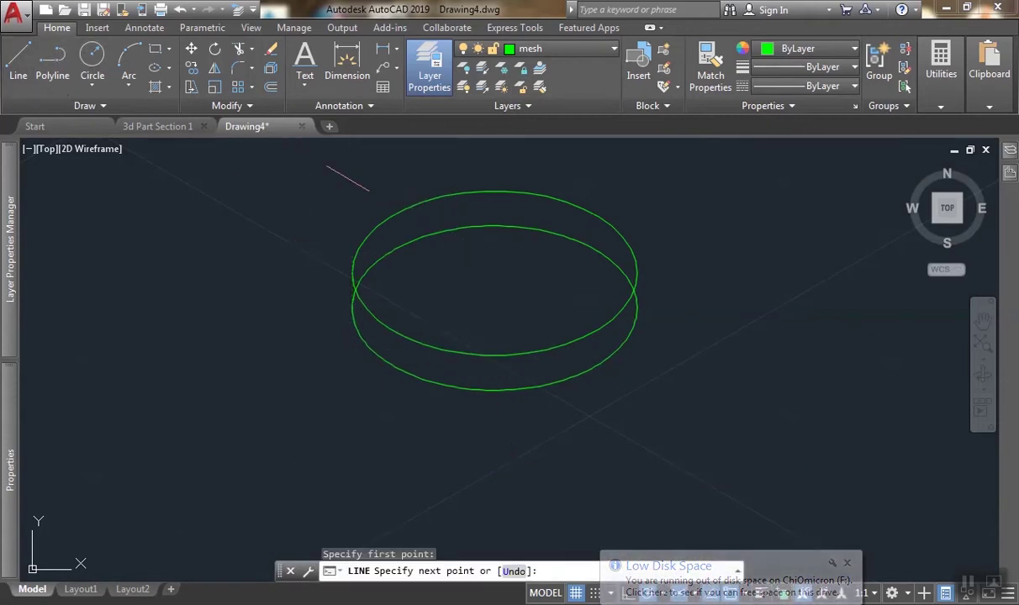
left_click(350, 179)
key("Return")
key("Return")
left_click(636, 272)
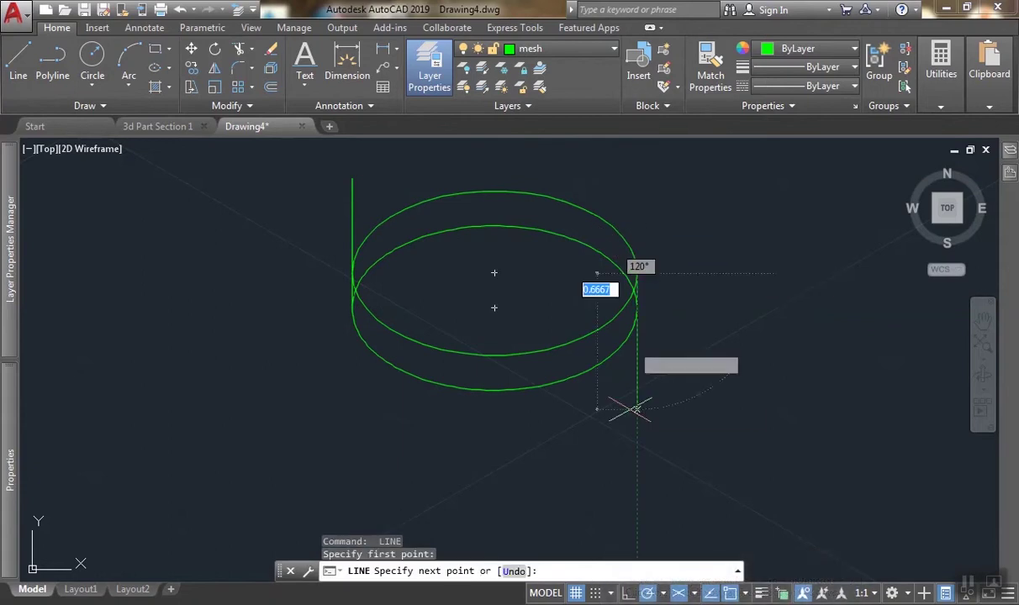
left_click(623, 428)
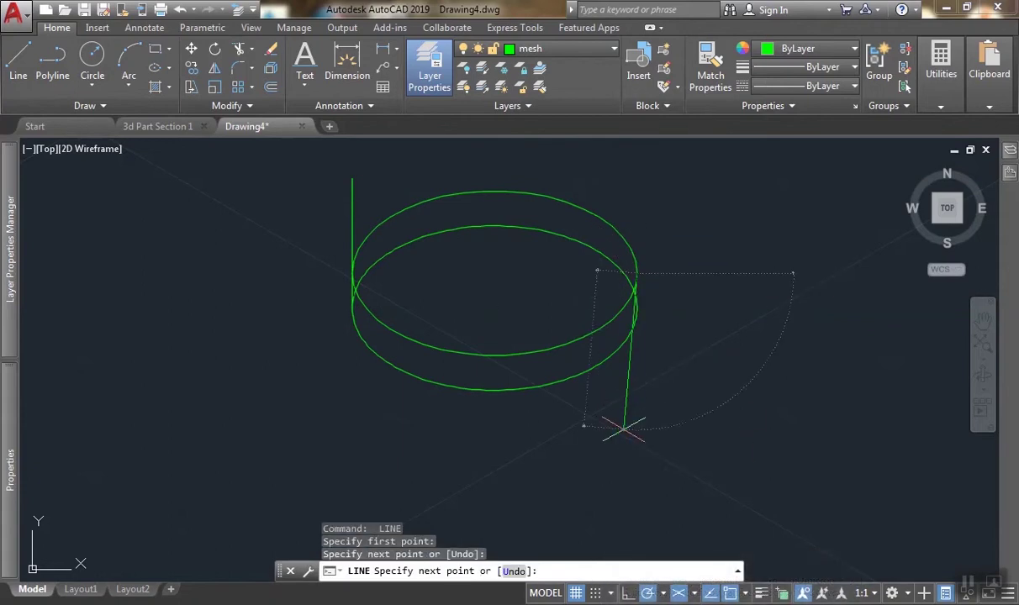
key("ctrl+z")
left_click(637, 427)
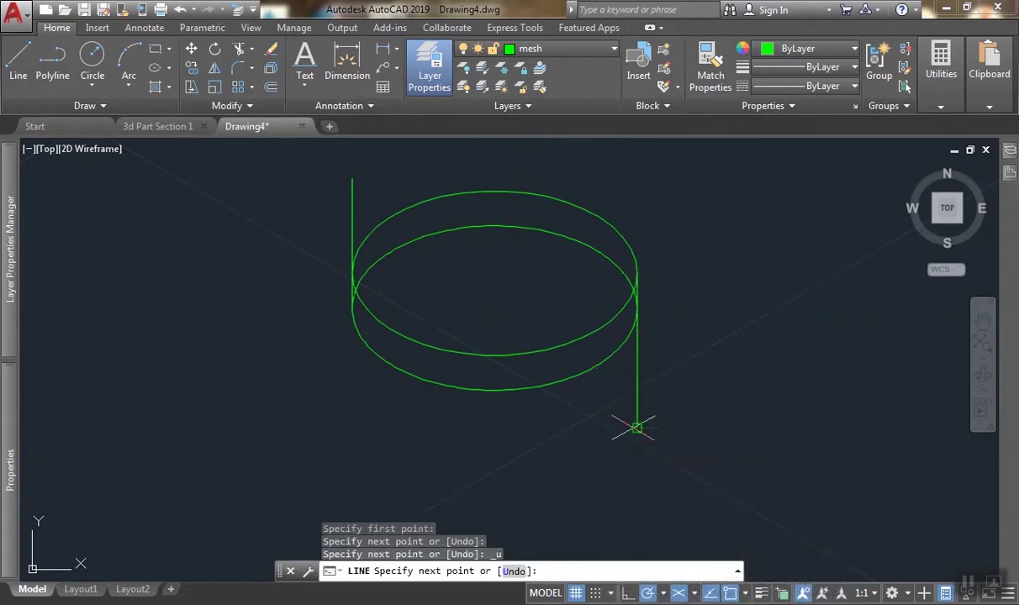
key("Return")
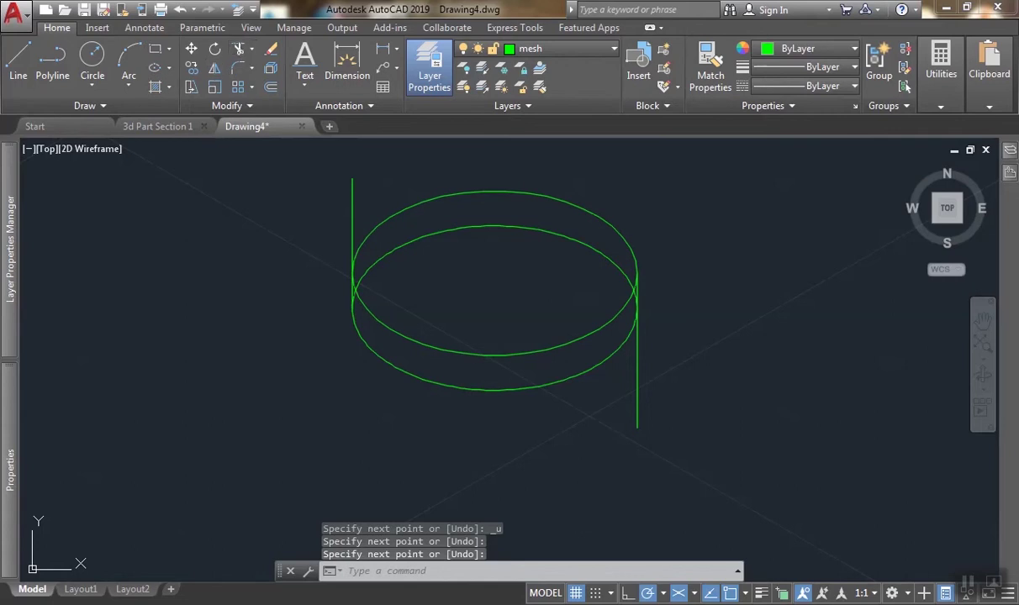
Trim away the lower isocircle's hidden back arc between the two vertical side lines.
type("tr")
key("Return")
left_click_drag(336, 177, 302, 200)
left_click(639, 379)
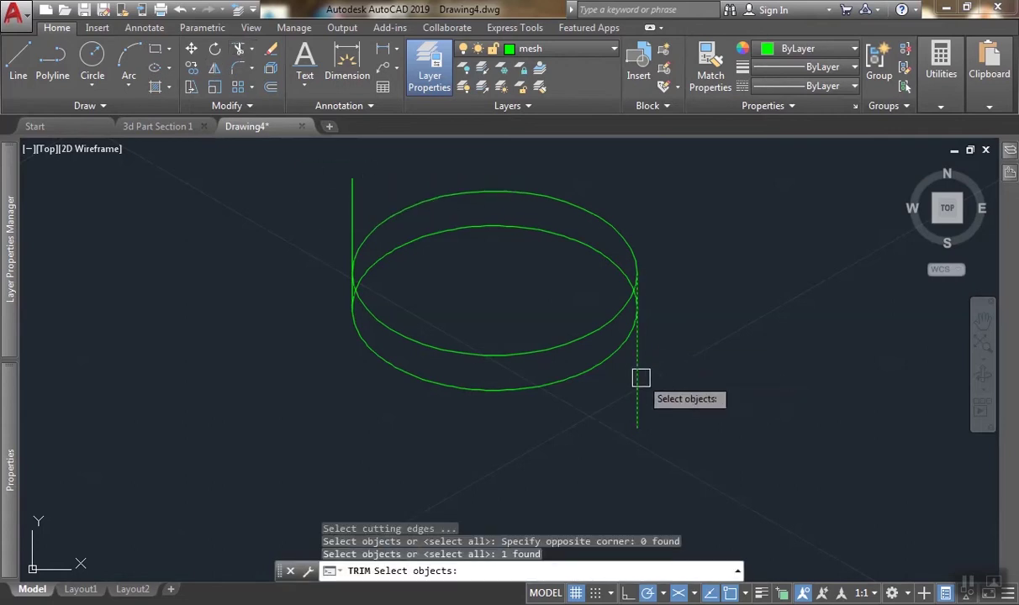
left_click(348, 190)
key("Return")
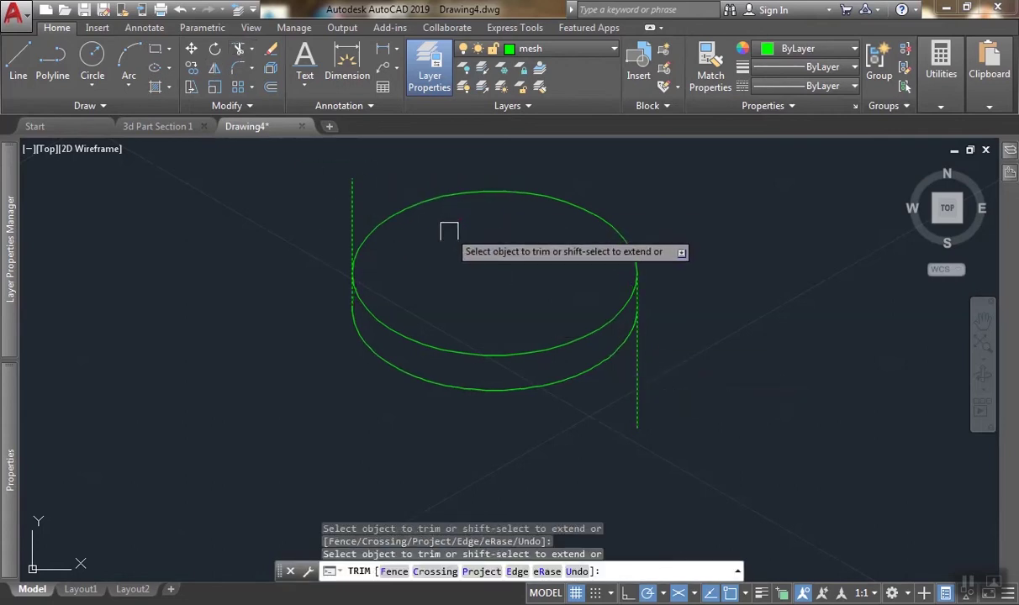
key("Return")
Trim the overhanging ends of both vertical side lines so they stop at the disc outline.
key("Return")
key("Return")
left_click(352, 200)
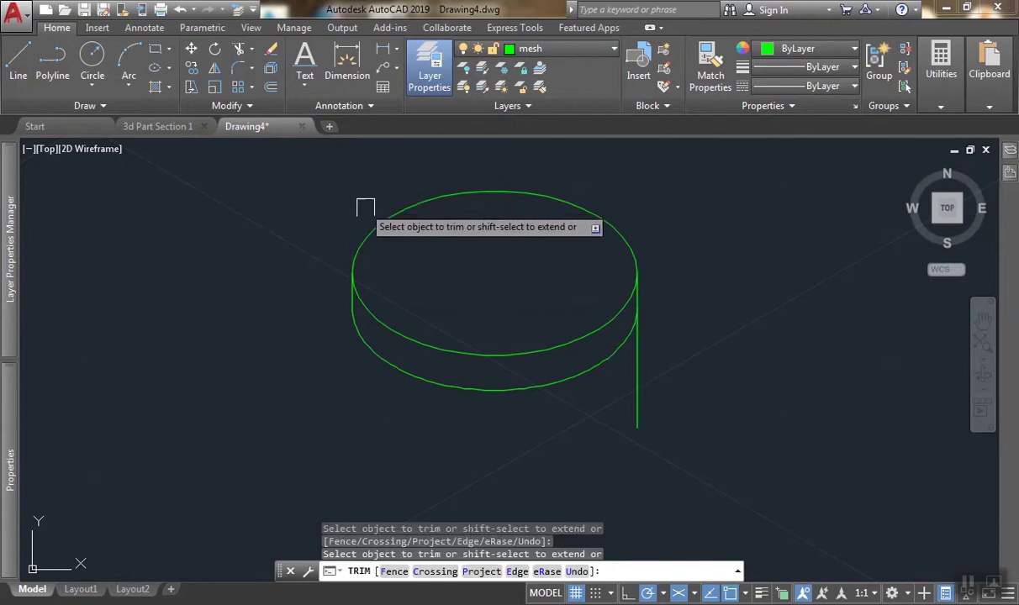
Move the whole disc by its bottom centre onto the midpoint of the deck's short end edge above the I-beam flange corner.
scroll(646, 391, "down", 6)
left_click(668, 412)
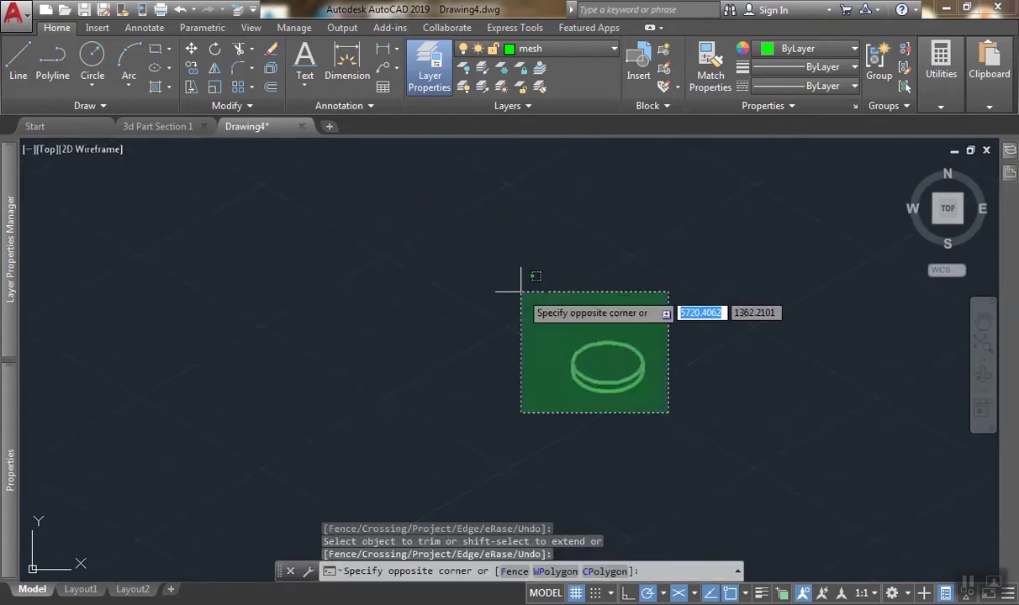
left_click(520, 292)
type("m")
key("Return")
scroll(609, 391, "up", 4)
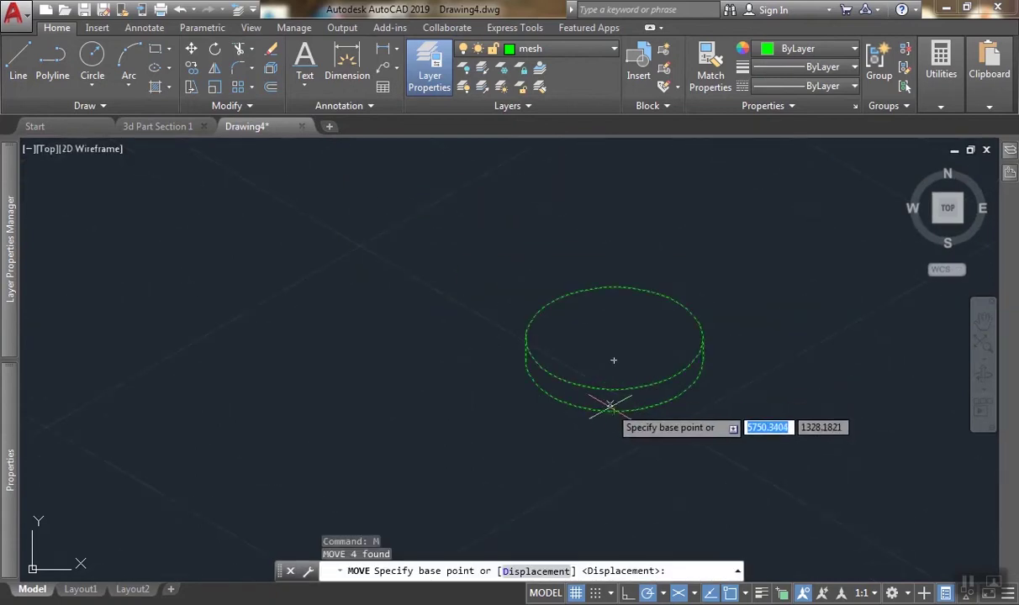
left_click(611, 350)
scroll(364, 342, "down", 5)
middle_click_drag(364, 341, 440, 396)
scroll(391, 370, "up", 8)
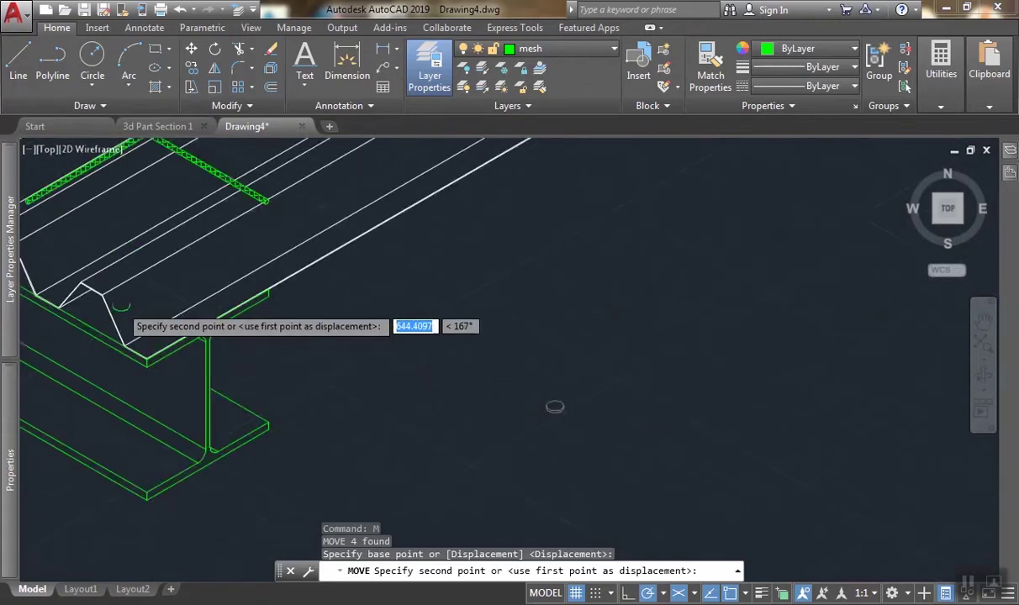
scroll(208, 458, "up", 2)
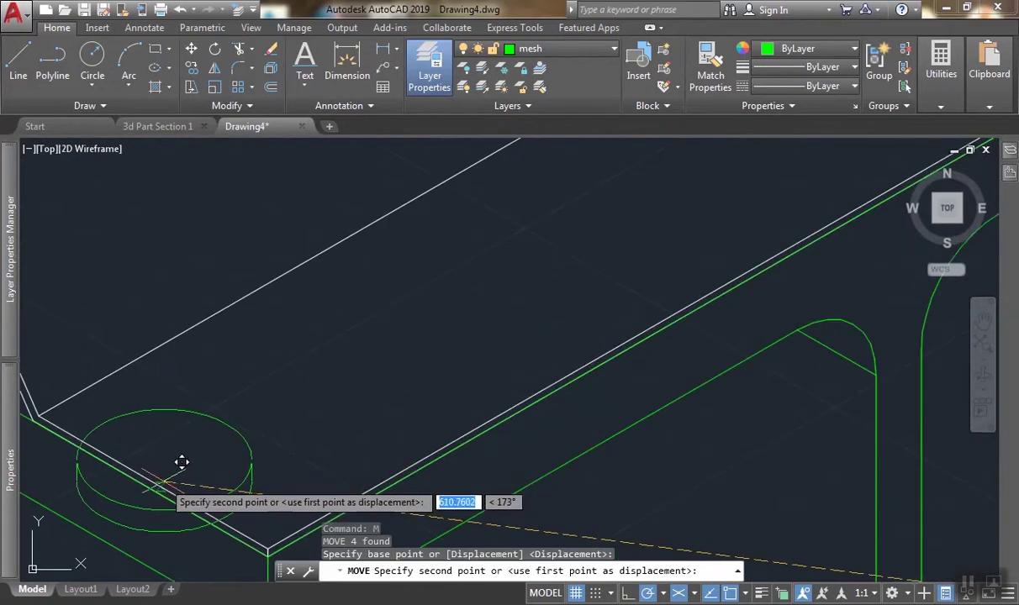
left_click(155, 477)
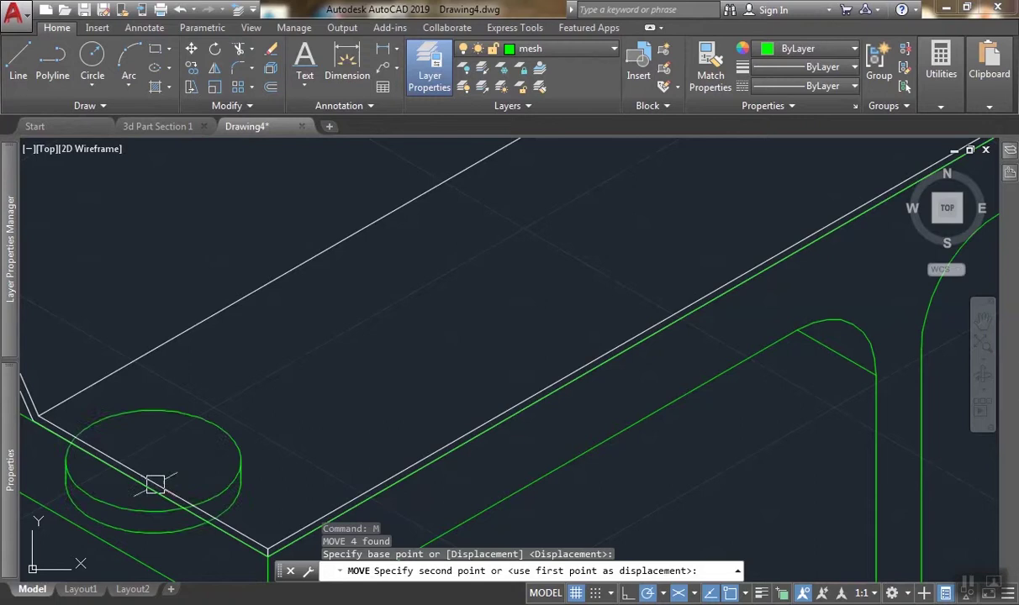
Erase the whole oversized disc, both isocircles and both side lines, from the deck edge.
scroll(252, 416, "down", 5)
scroll(311, 418, "up", 8)
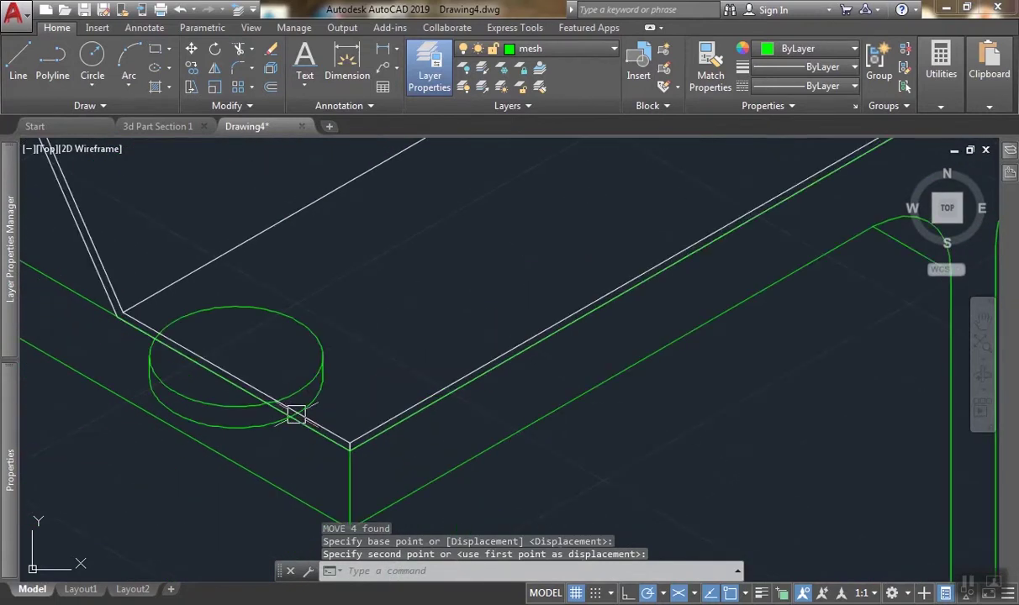
left_click(303, 330)
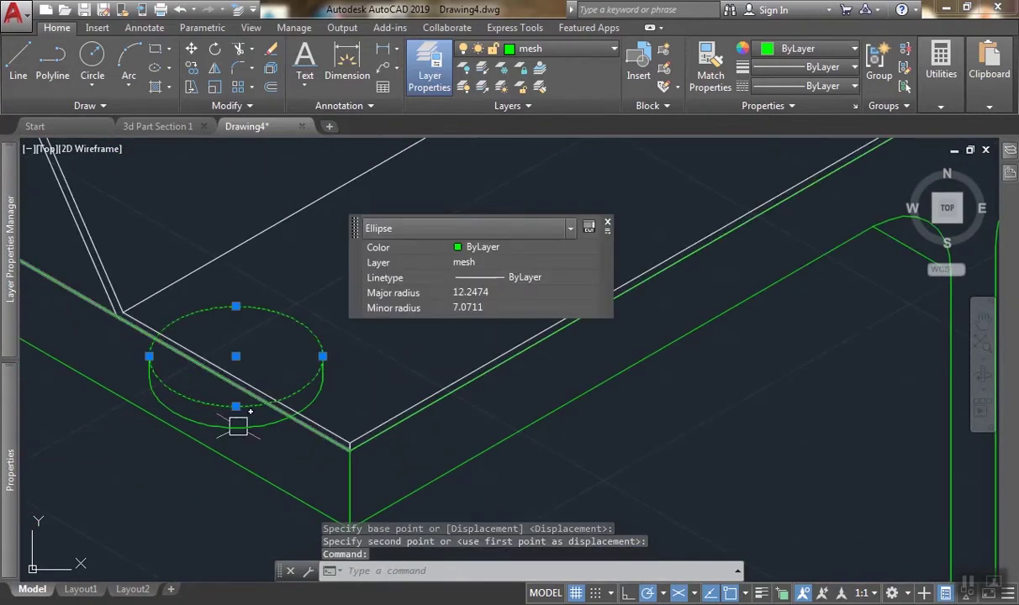
key("Escape")
scroll(235, 438, "up", 2)
left_click(189, 361)
scroll(118, 315, "up", 3)
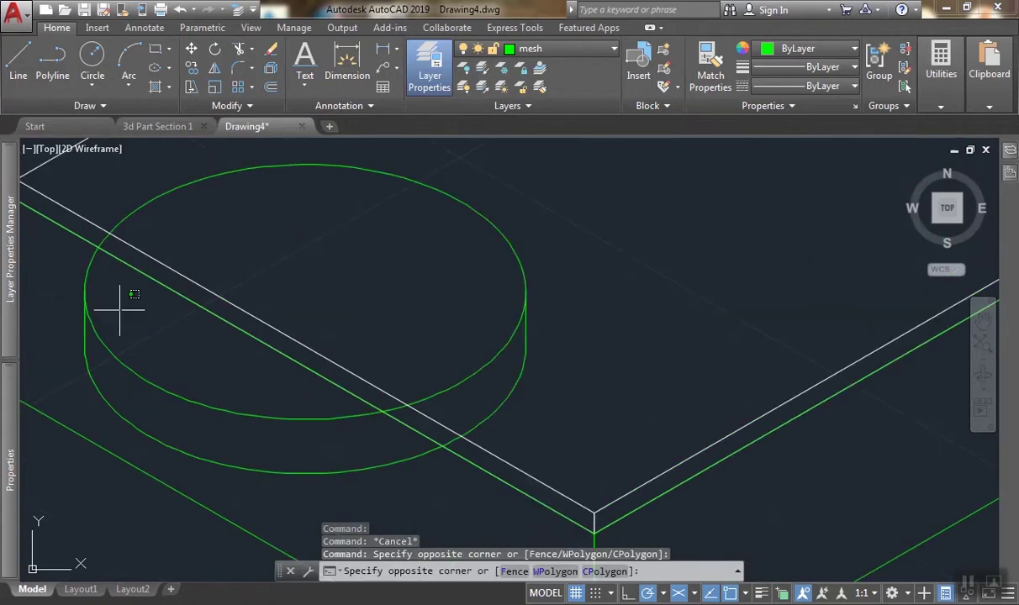
left_click(49, 388)
left_click(546, 379)
left_click(488, 246)
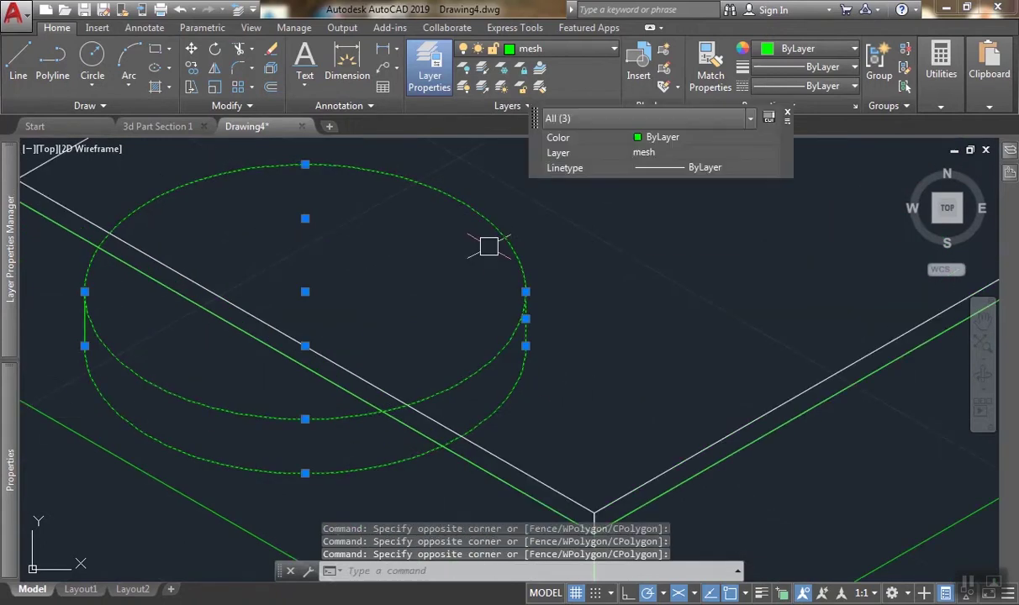
left_click(107, 324)
left_click(75, 335)
key("Return")
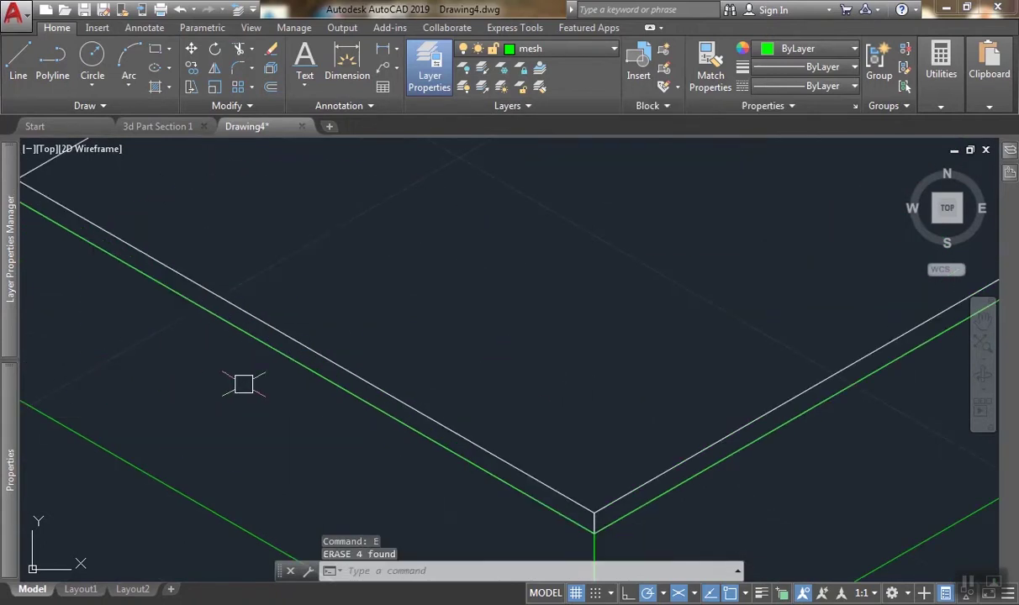
Draw an isocircle of radius 5 centred on the midpoint of the deck's short end edge above the flange corner.
type("el")
key("Return")
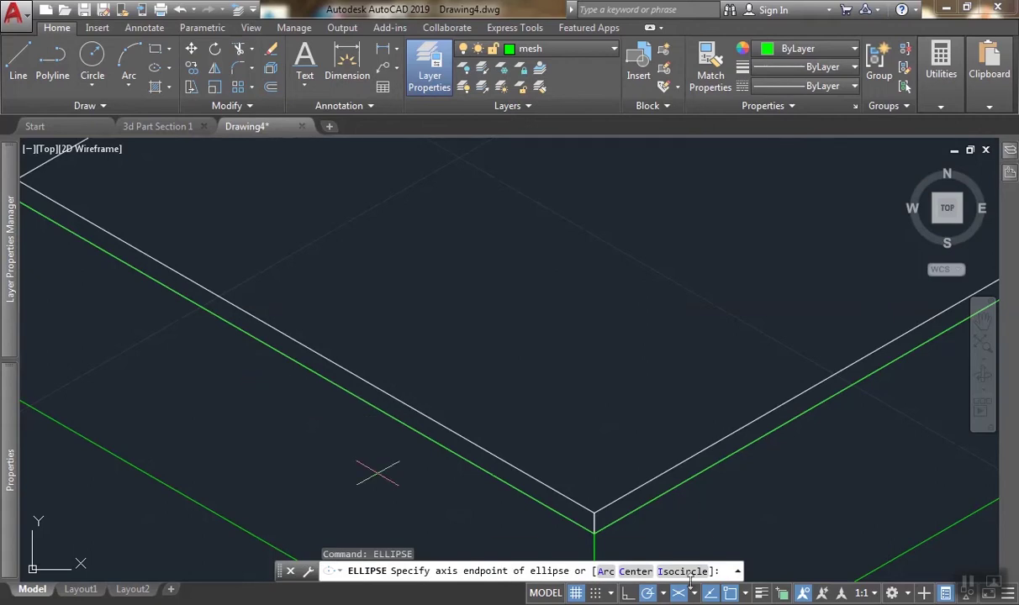
type("i")
key("Return")
scroll(412, 403, "down", 5)
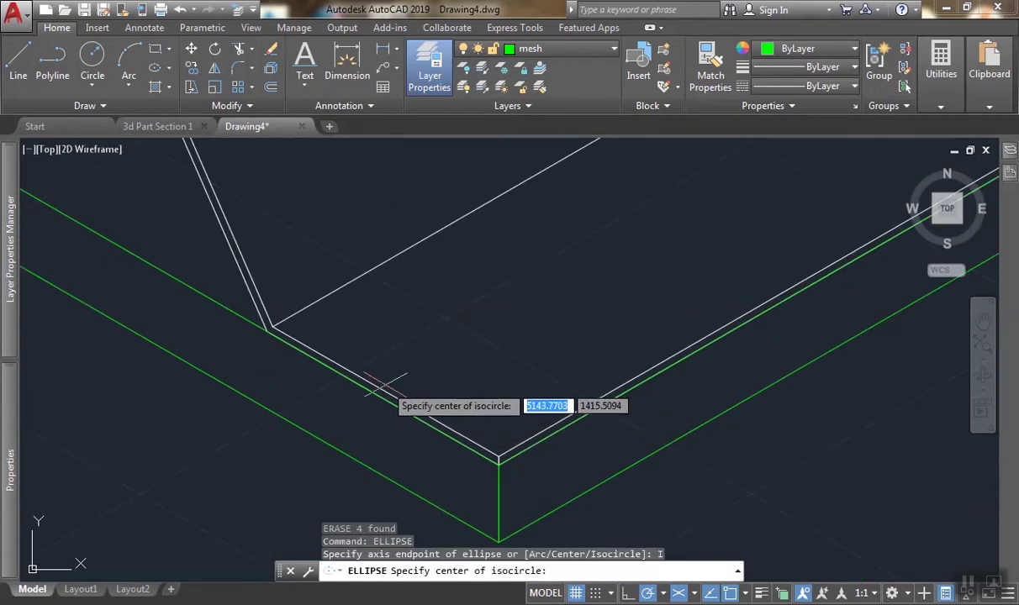
left_click(384, 392)
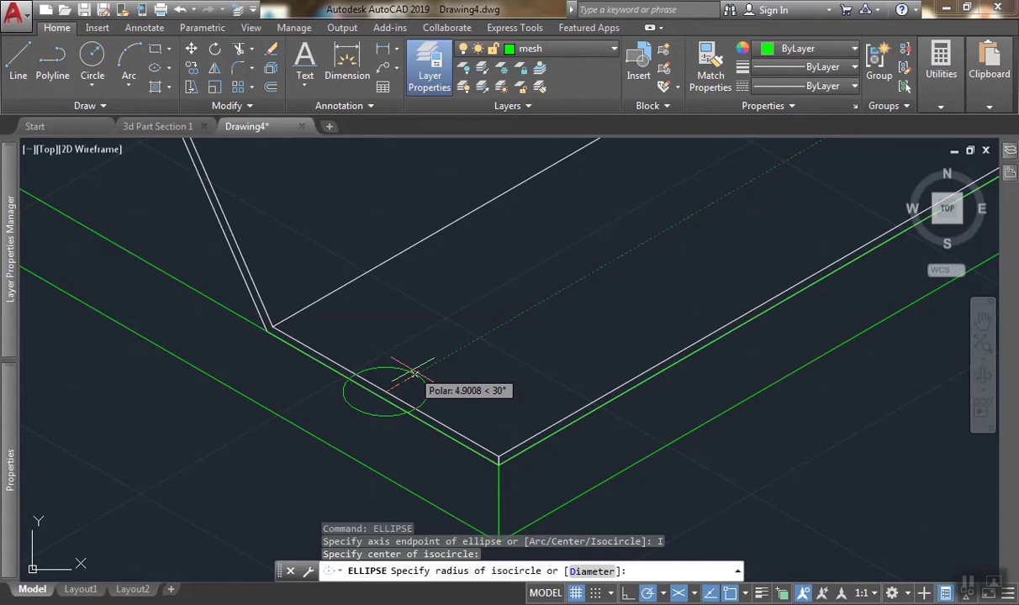
type("5")
key("Return")
Copy the new isocircle 3 straight up.
left_click(412, 370)
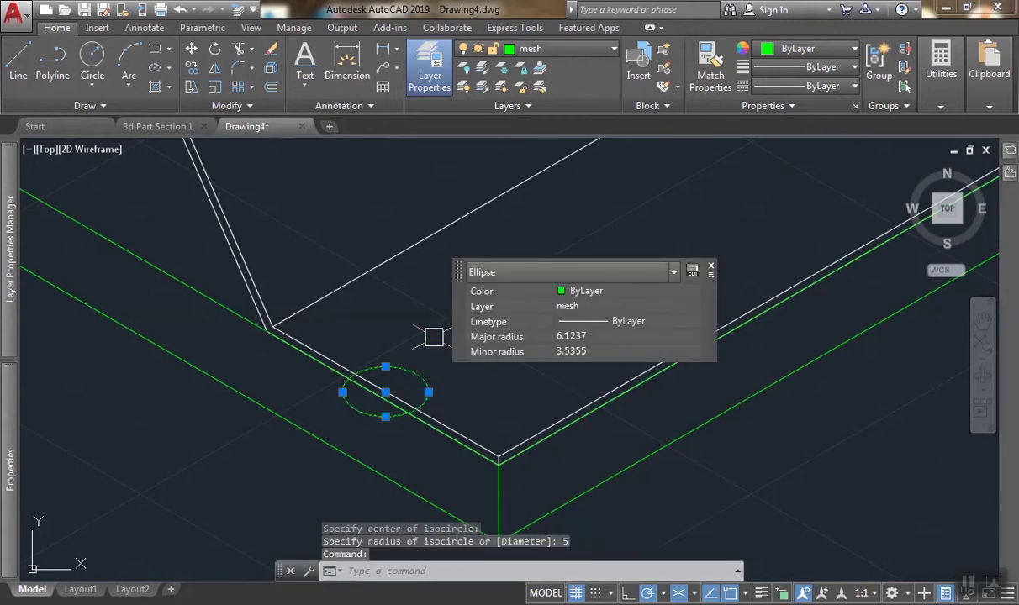
type("co")
key("Return")
scroll(442, 339, "up", 2)
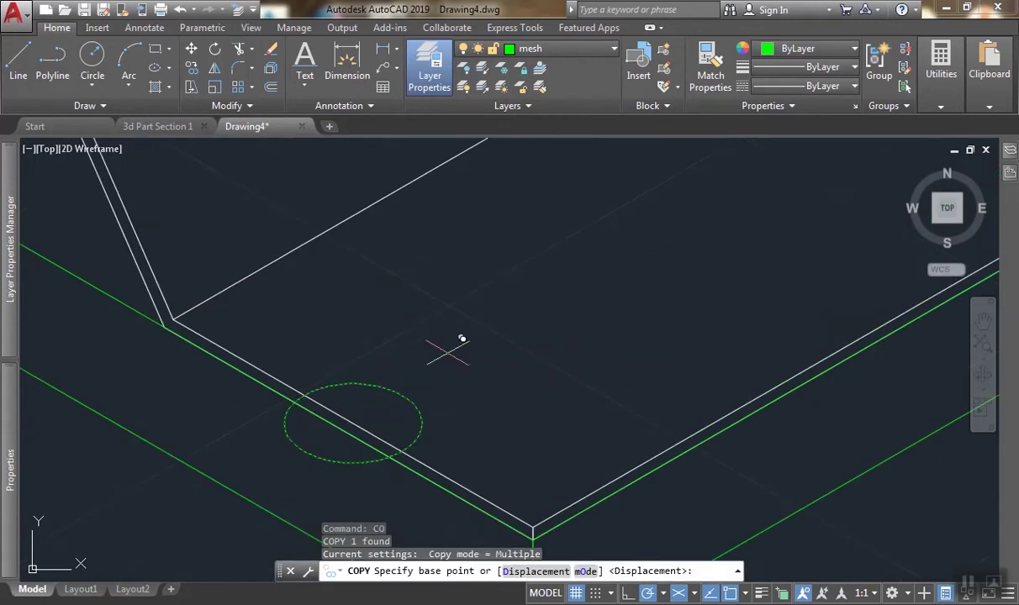
left_click(448, 352)
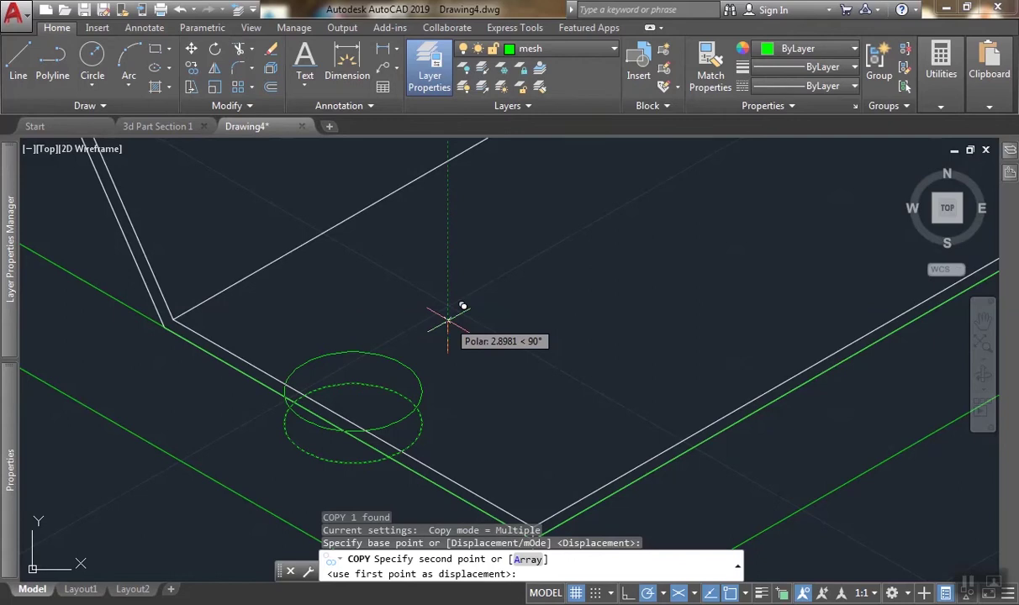
type("3")
key("Return")
key("Return")
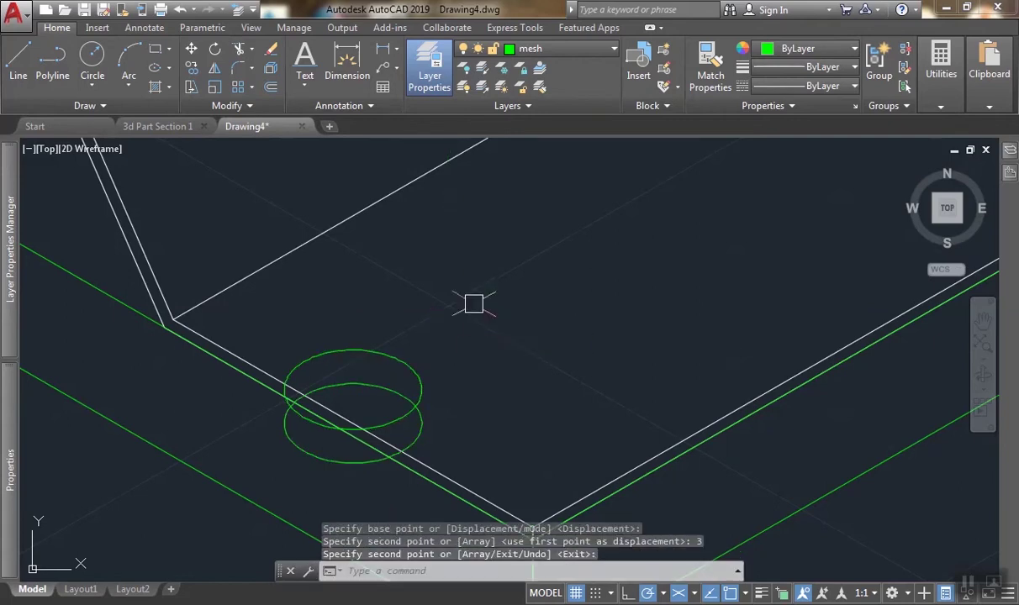
Draw vertical lines upward from the lower isocircle's left quadrant and downward from the upper isocircle's right quadrant on the deck edge.
left_click(19, 61)
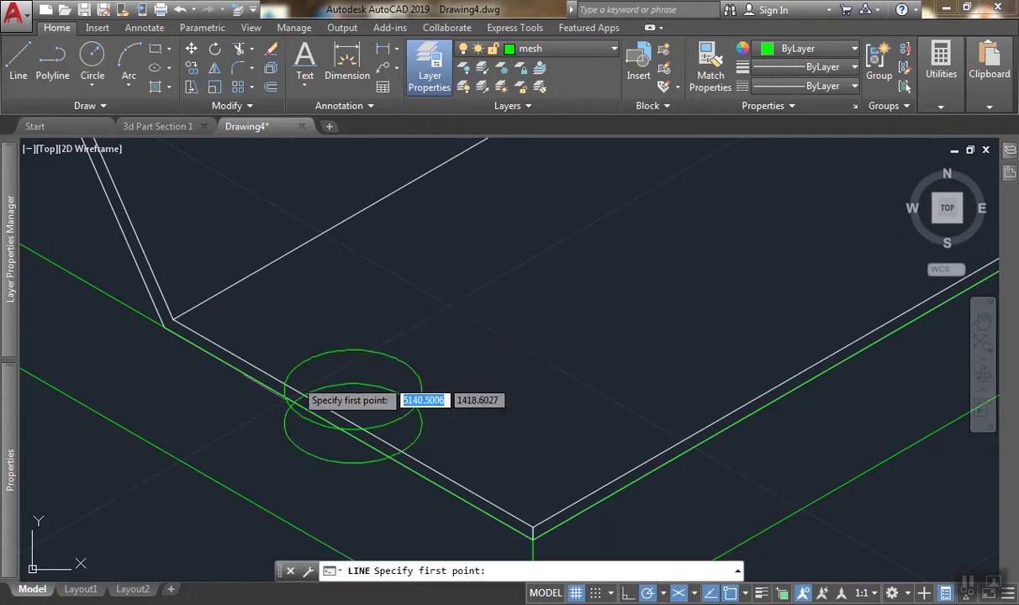
left_click(284, 422)
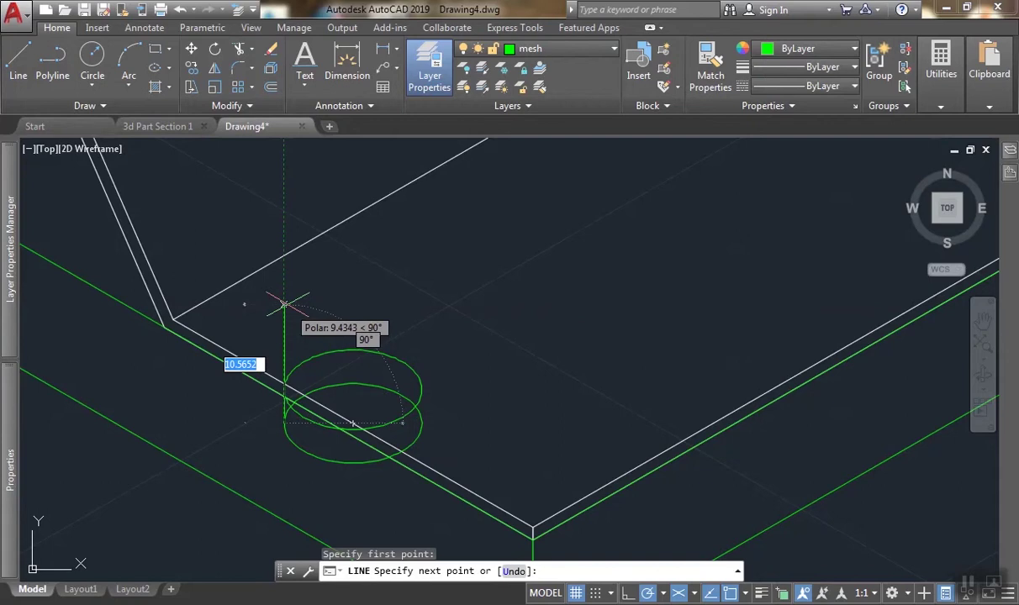
left_click(284, 302)
key("Return")
key("Return")
left_click(421, 389)
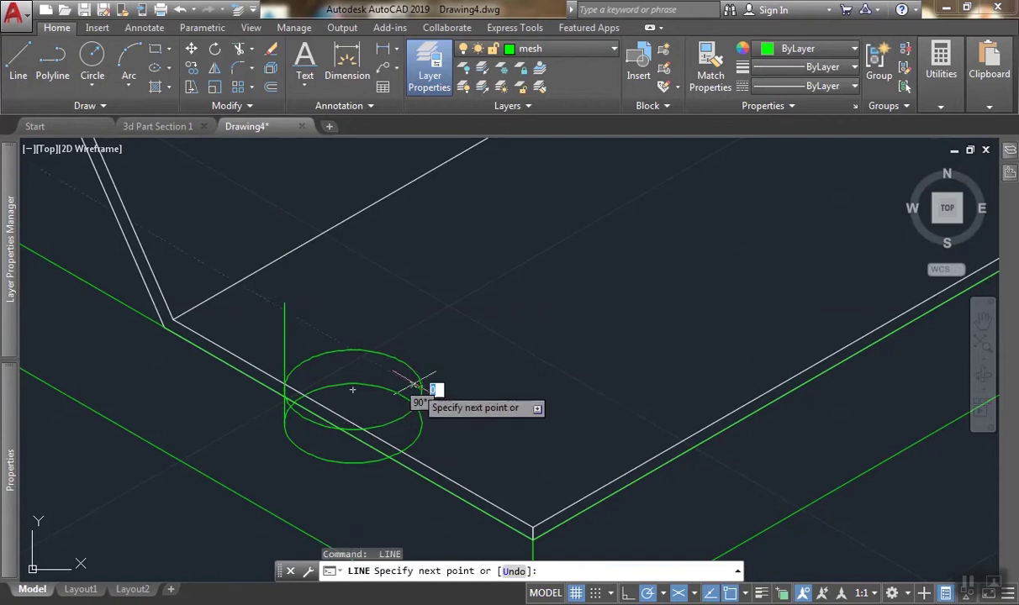
left_click(421, 501)
key("Return")
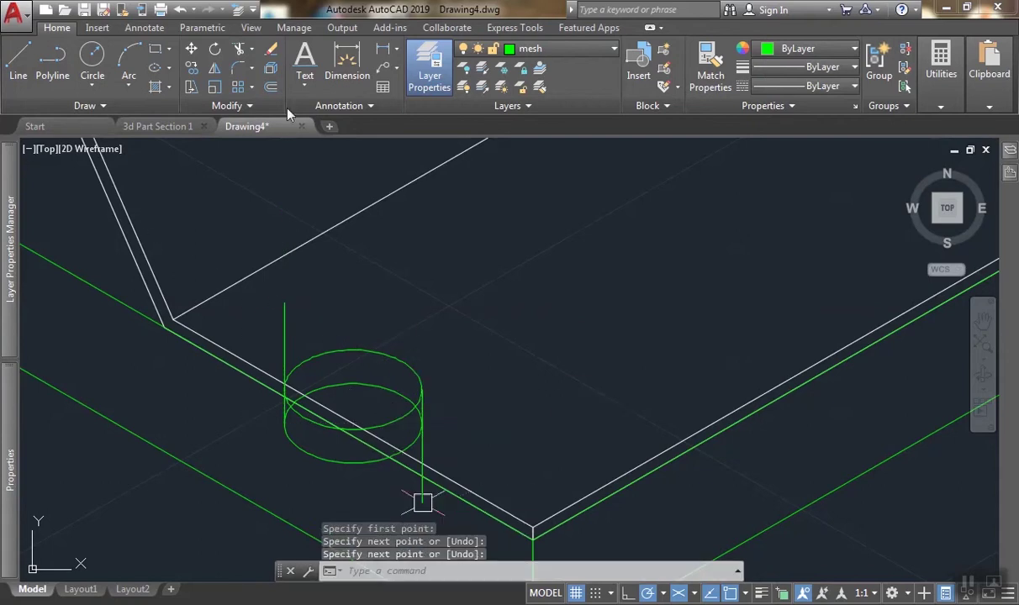
Trim the small lower isocircle's hidden back arc, using the two vertical lines as cutting edges.
left_click(240, 48)
left_click(284, 341)
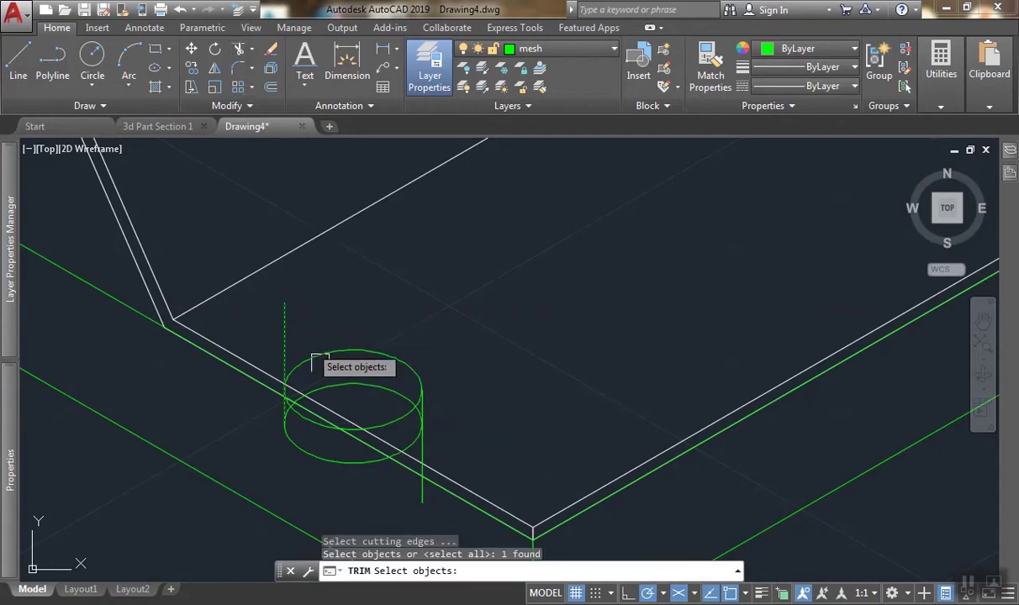
left_click(423, 499)
key("Return")
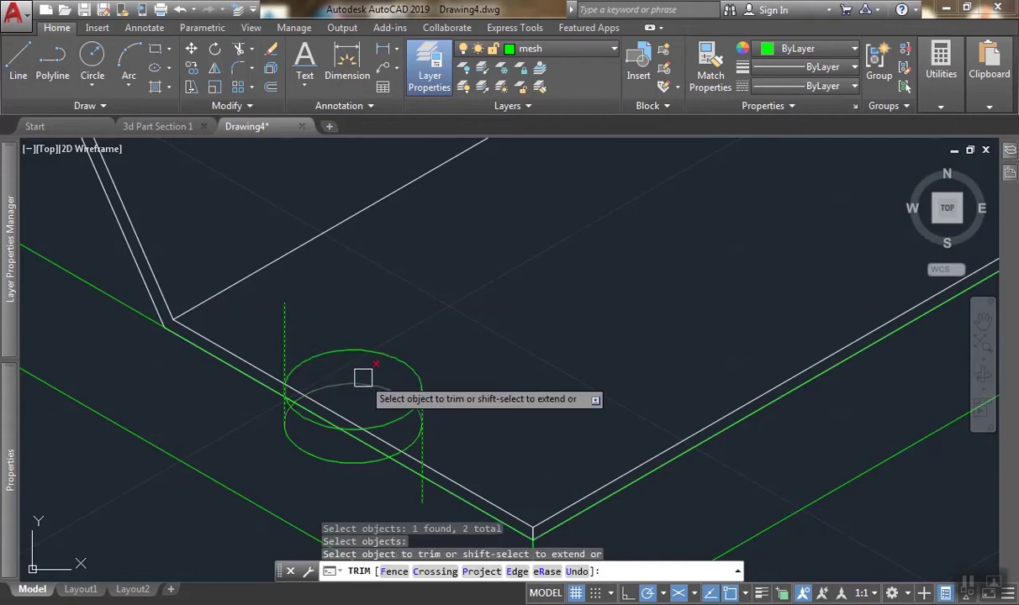
key("Return")
Trim the right vertical line's excess below the lower arc, using that arc as the cutting edge.
key("Return")
scroll(412, 440, "up", 2)
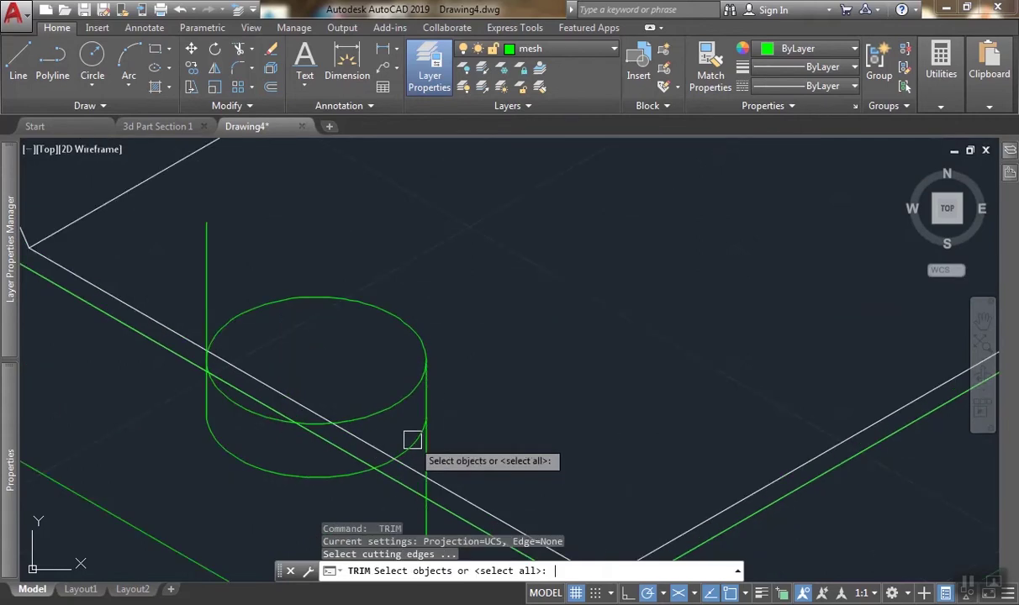
left_click(412, 440)
left_click(405, 424)
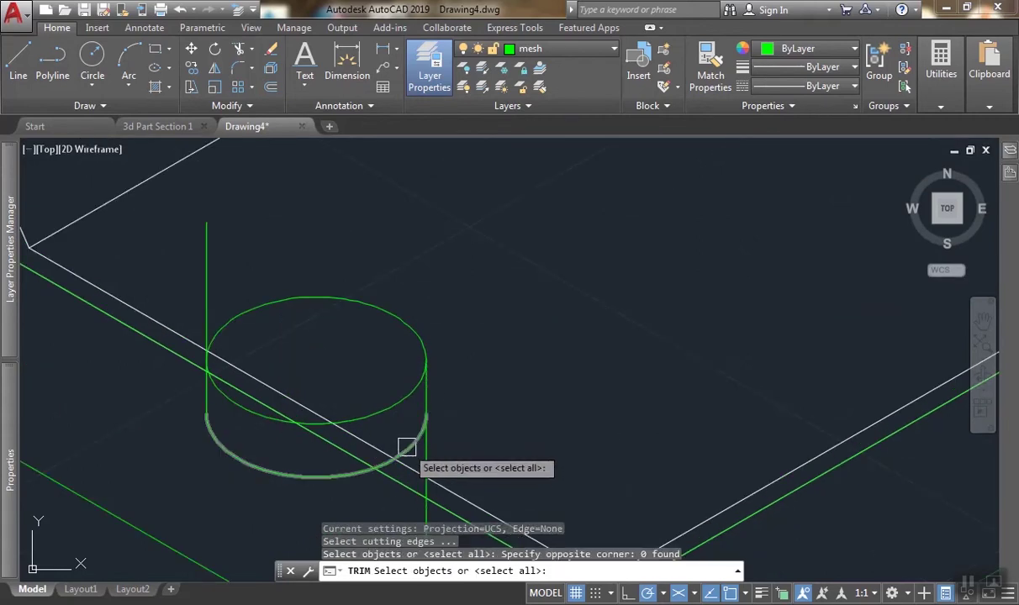
left_click(406, 447)
key("Return")
left_click(428, 447)
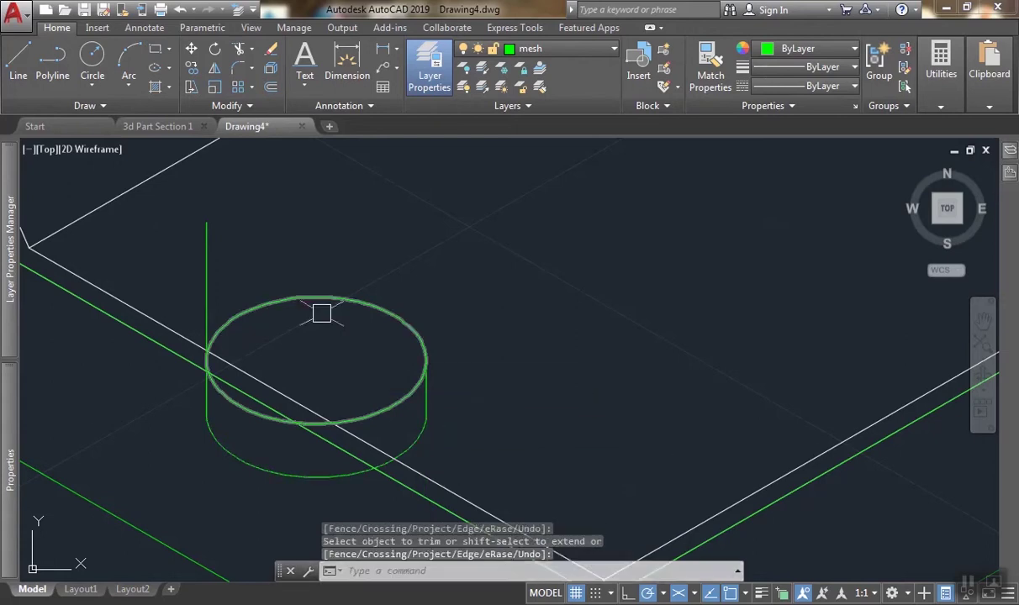
Move the small round part 30 units along the 30° isometric direction, inward from the deck's front edge.
left_click(168, 218)
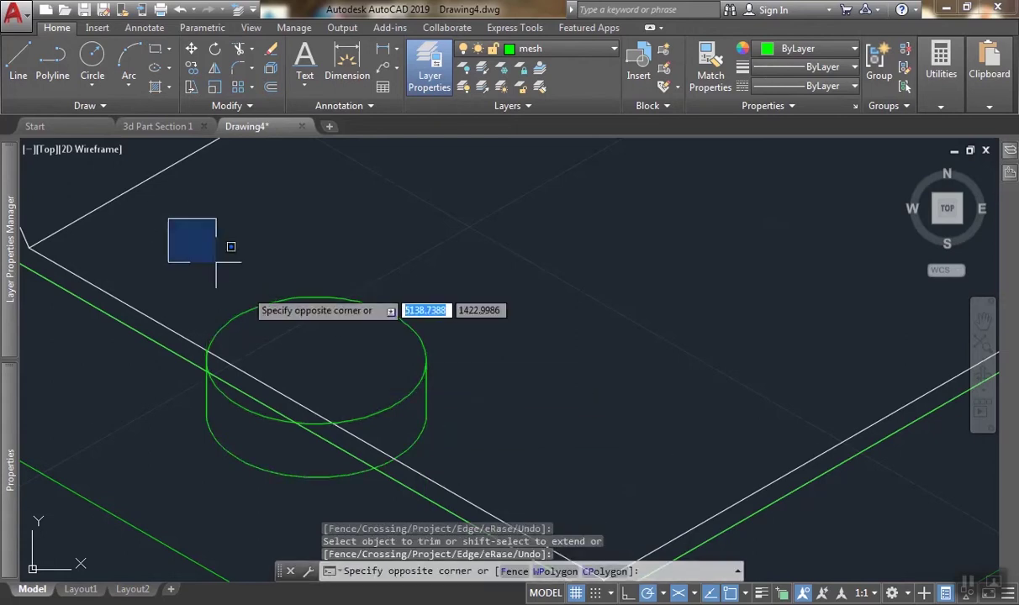
scroll(467, 425, "down", 3)
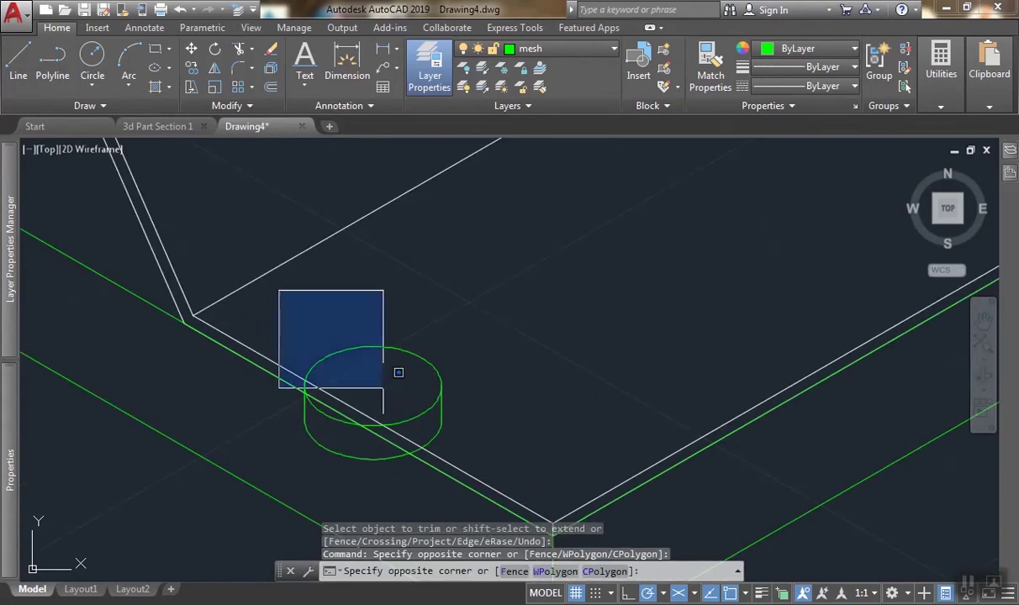
left_click(492, 468)
type("m")
key("Return")
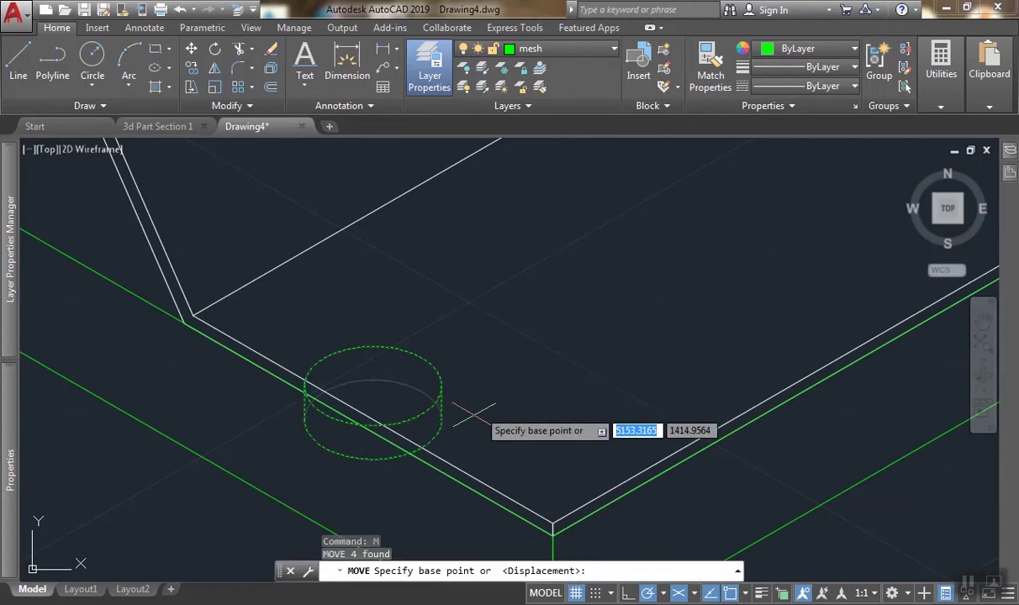
left_click(496, 397)
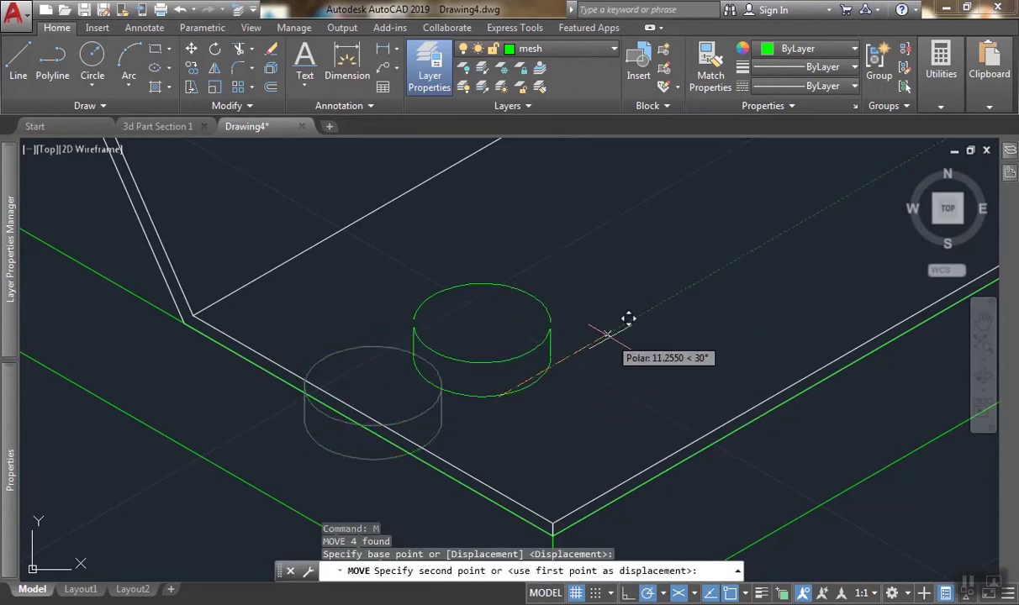
type("30")
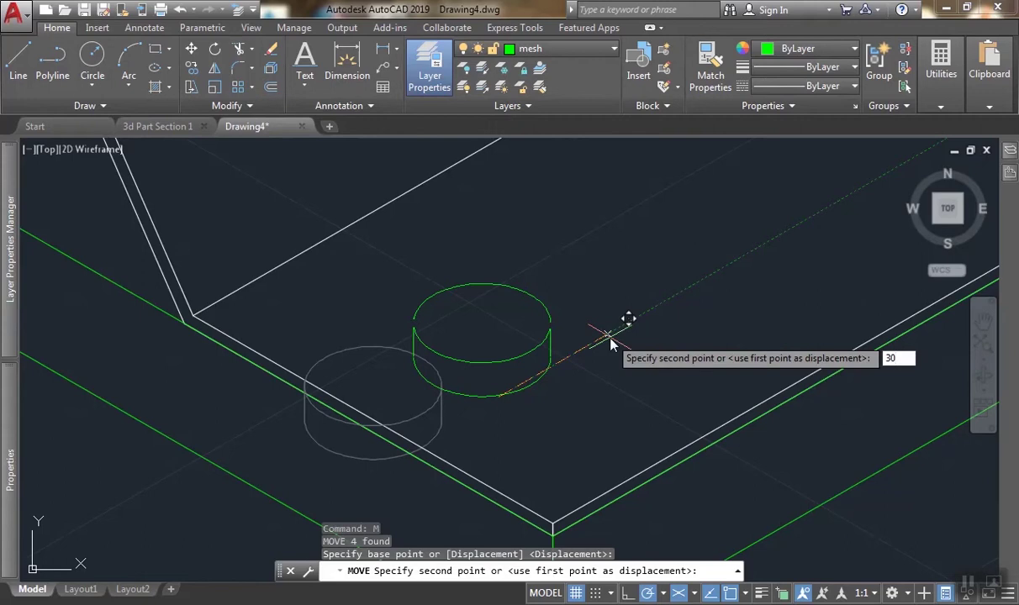
key("Return")
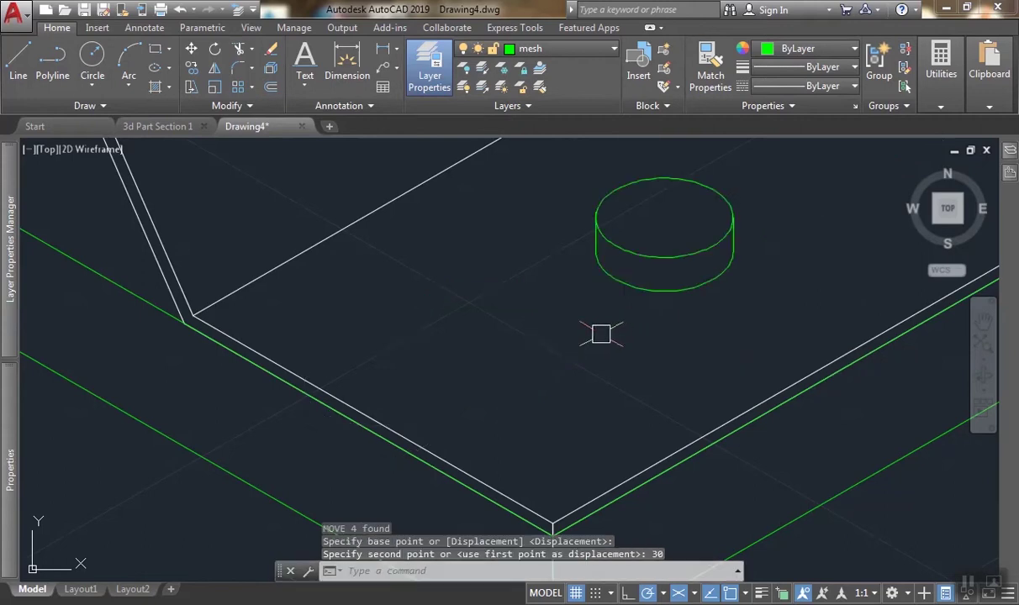
Copy the round part 296 units along the 150° deck edge, from a rib's top corner to the matching corner two ribs away.
scroll(742, 353, "up", 2)
scroll(742, 353, "down", 2)
scroll(739, 341, "up", 2)
left_click(733, 318)
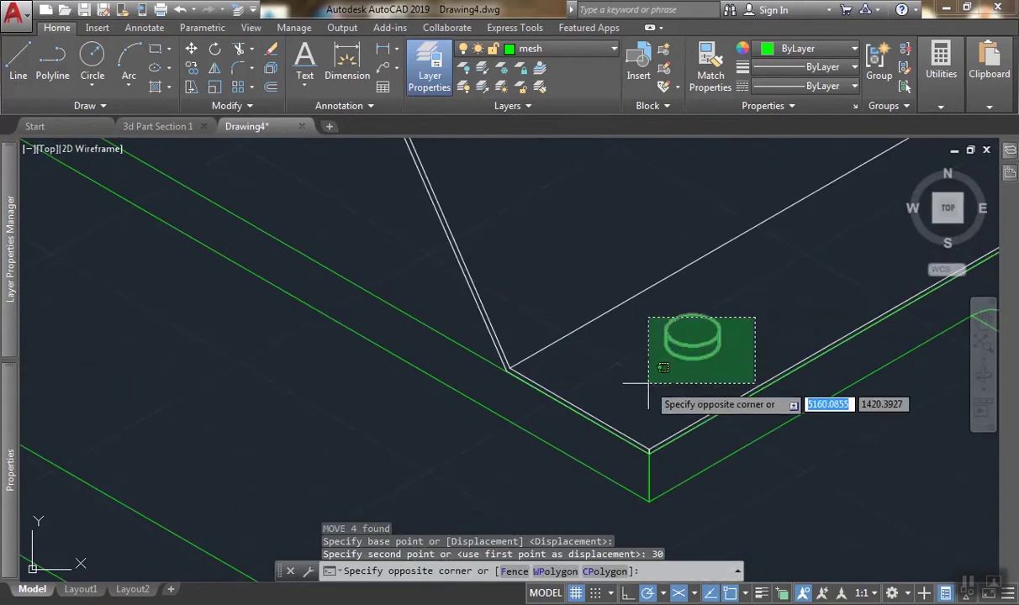
left_click(648, 383)
type("co")
key("Return")
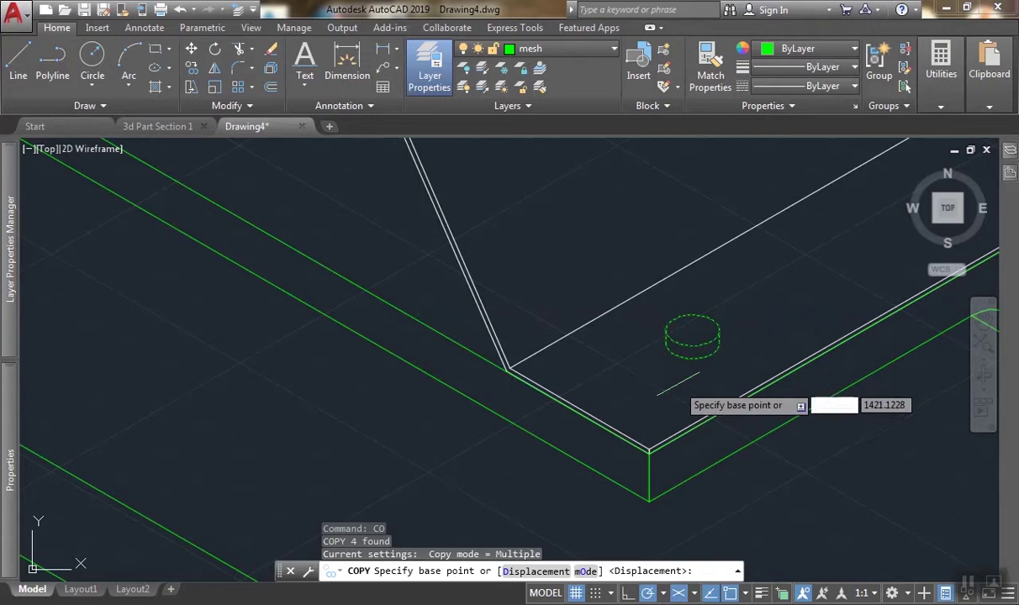
scroll(616, 292, "down", 3)
scroll(607, 288, "up", 2)
scroll(592, 298, "up", 2)
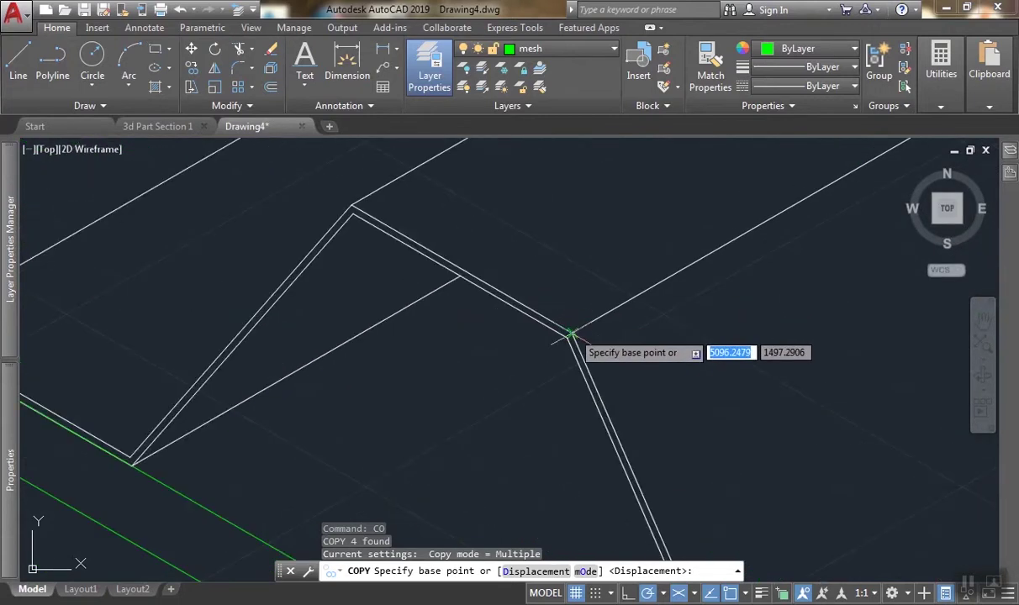
left_click(570, 334)
scroll(516, 247, "down", 3)
middle_click_drag(460, 222, 637, 397)
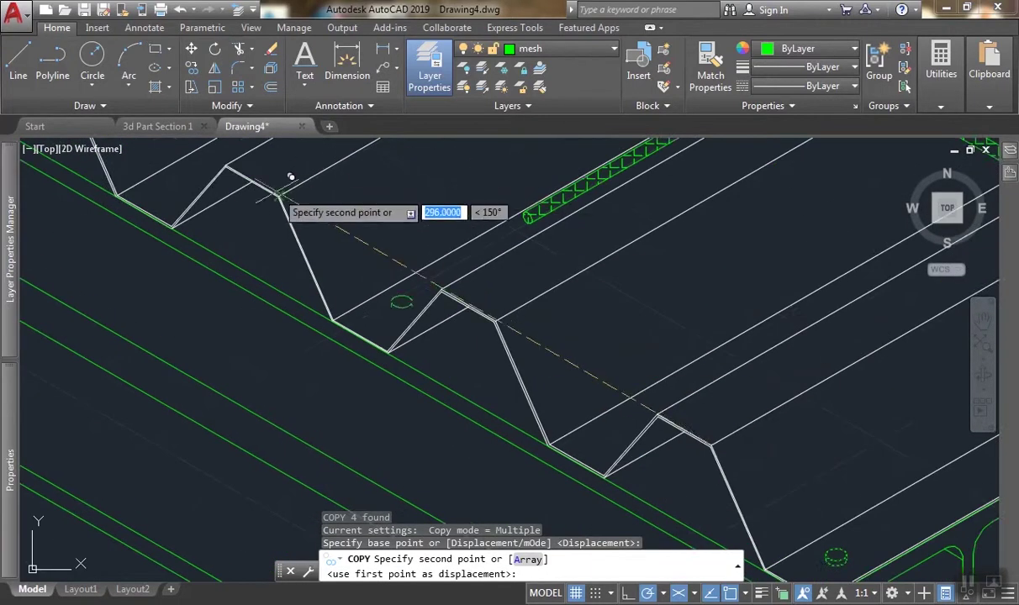
scroll(277, 188, "up", 5)
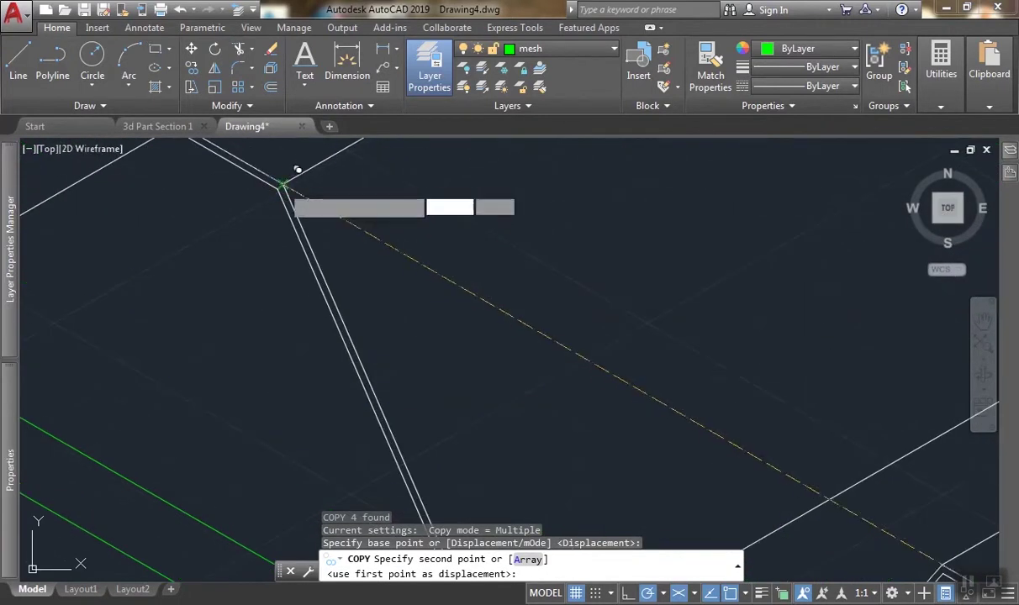
left_click(286, 186)
Place a second copy of the round part at the matching rib corner four ribs from the base point.
scroll(370, 151, "down", 2)
scroll(370, 178, "down", 3)
middle_click_drag(424, 185, 585, 344)
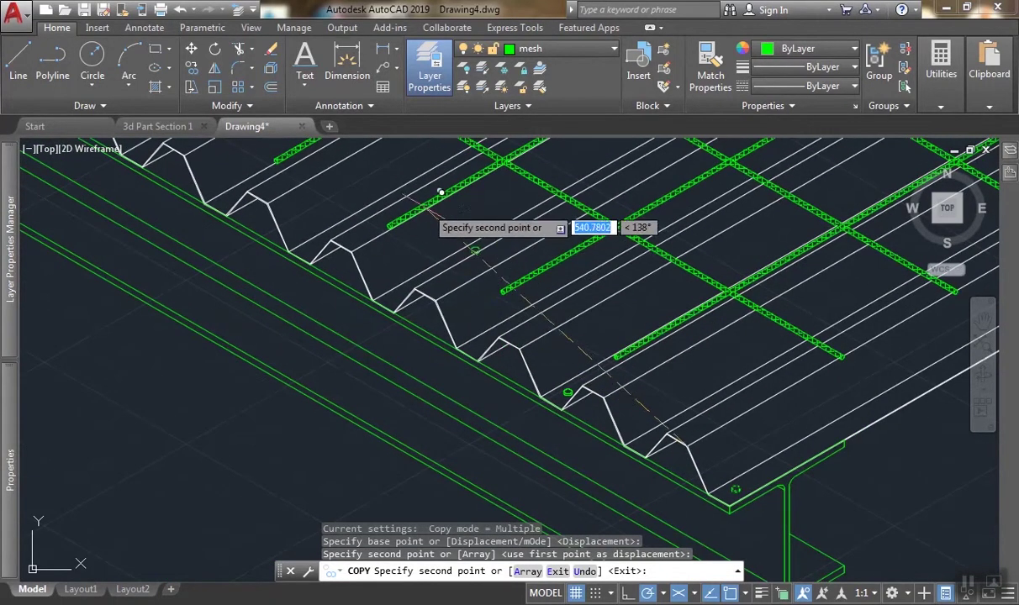
scroll(360, 232, "up", 2)
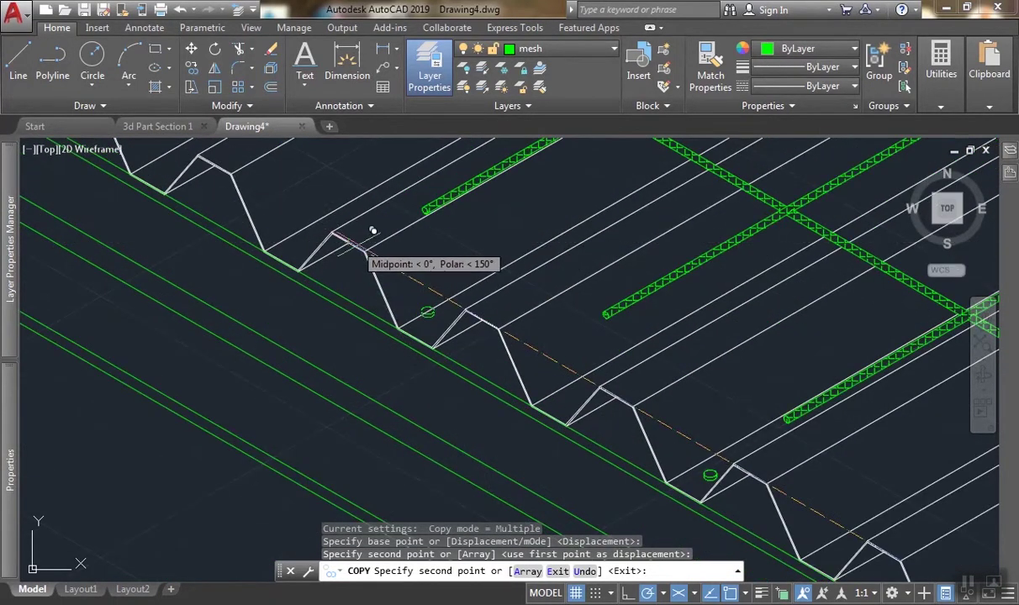
scroll(372, 230, "up", 2)
scroll(366, 253, "up", 1)
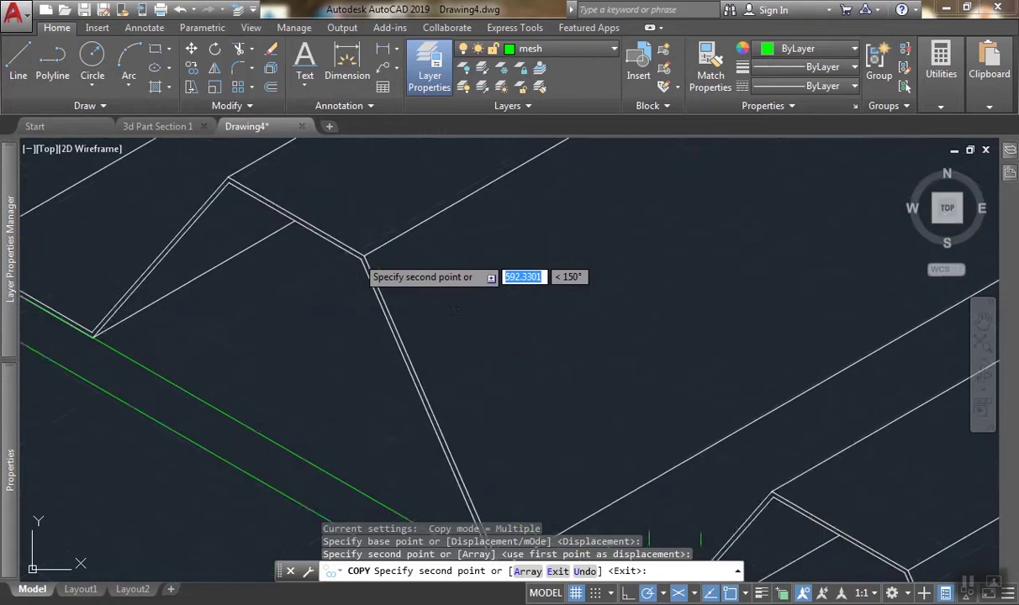
scroll(366, 256, "up", 1)
left_click(370, 256)
Place a third copy of the round part at the matching rib corner six ribs from the base point.
scroll(398, 220, "down", 5)
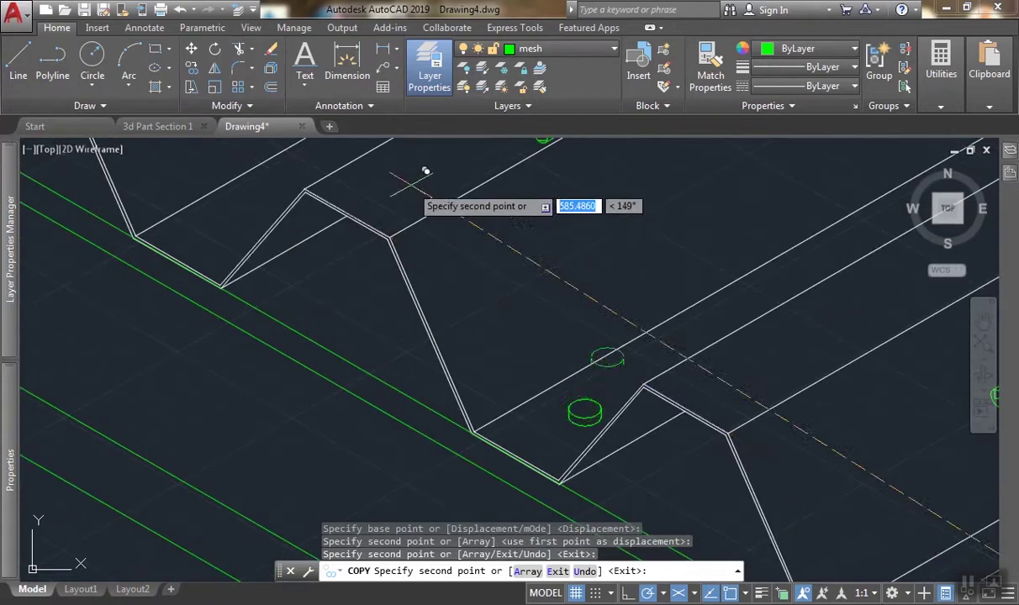
middle_click_drag(402, 215, 503, 315)
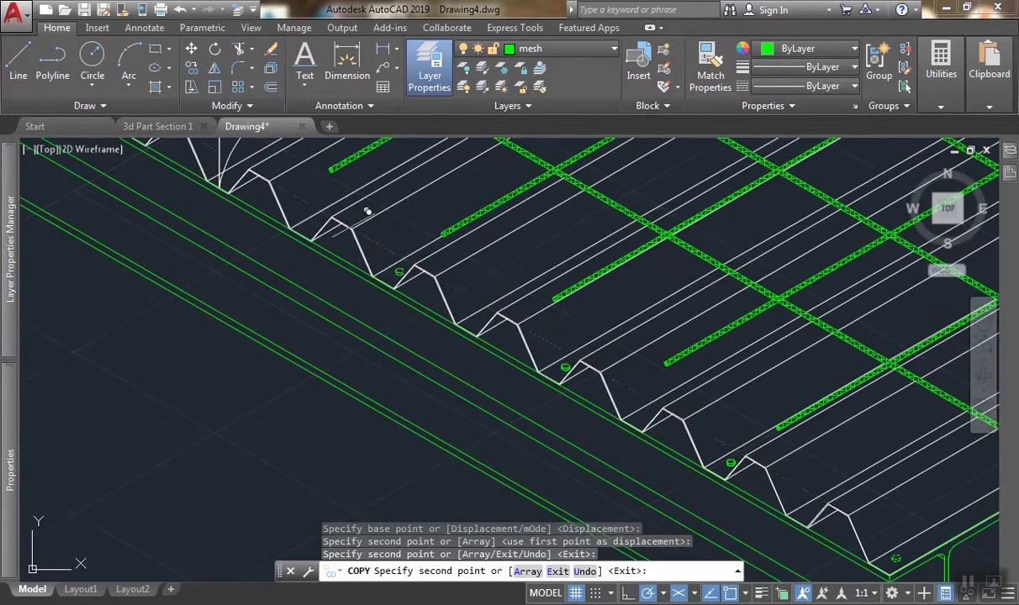
scroll(367, 219, "up", 5)
left_click(351, 223)
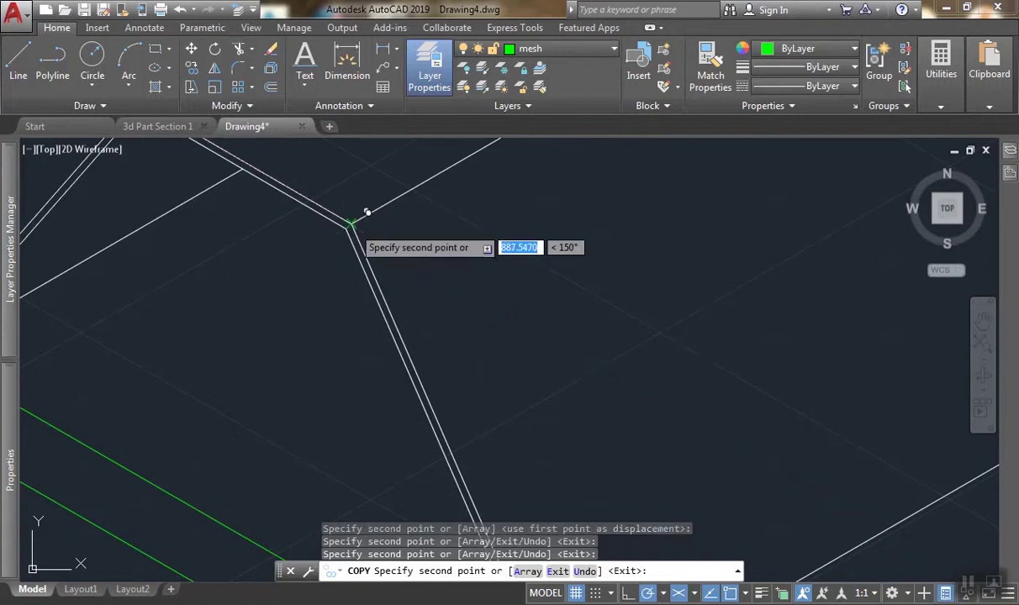
Place the last copy 1184 units from the base point, at the eighth rib's matching corner, and end the copying.
scroll(393, 178, "down", 5)
middle_click_drag(395, 175, 489, 315)
scroll(344, 264, "up", 3)
scroll(285, 195, "up", 5)
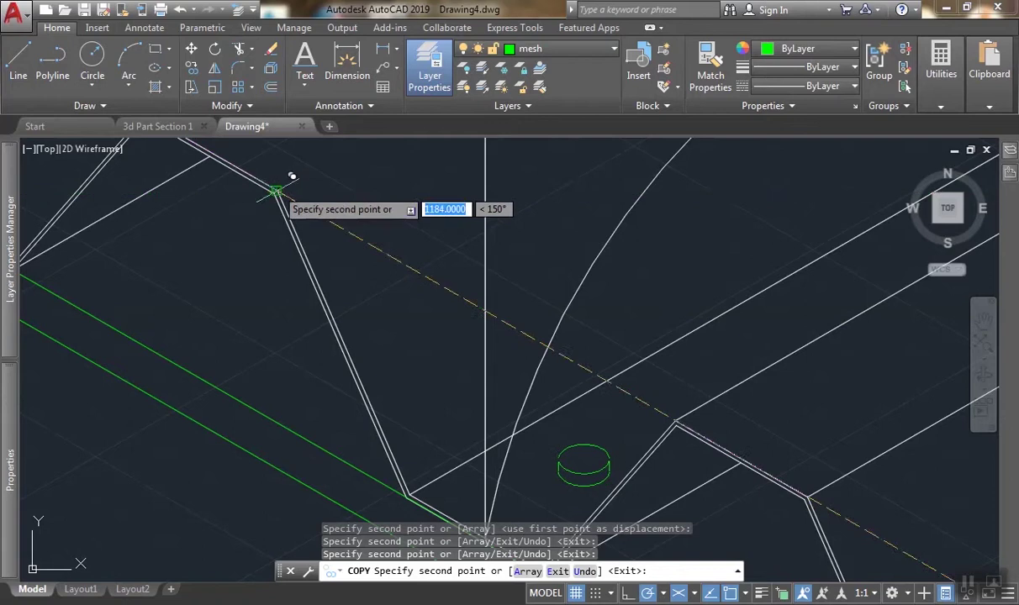
left_click(280, 193)
scroll(380, 175, "down", 4)
key("Return")
scroll(511, 268, "down", 3)
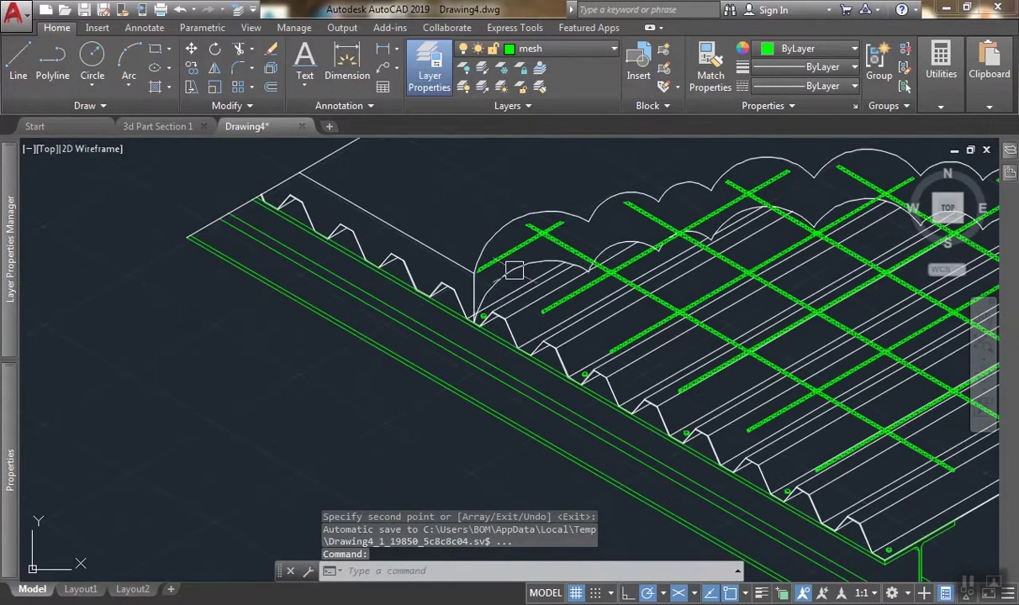
Trim the deck line between the vertical slab edge and the curved break line, beside the last round part.
scroll(471, 325, "up", 6)
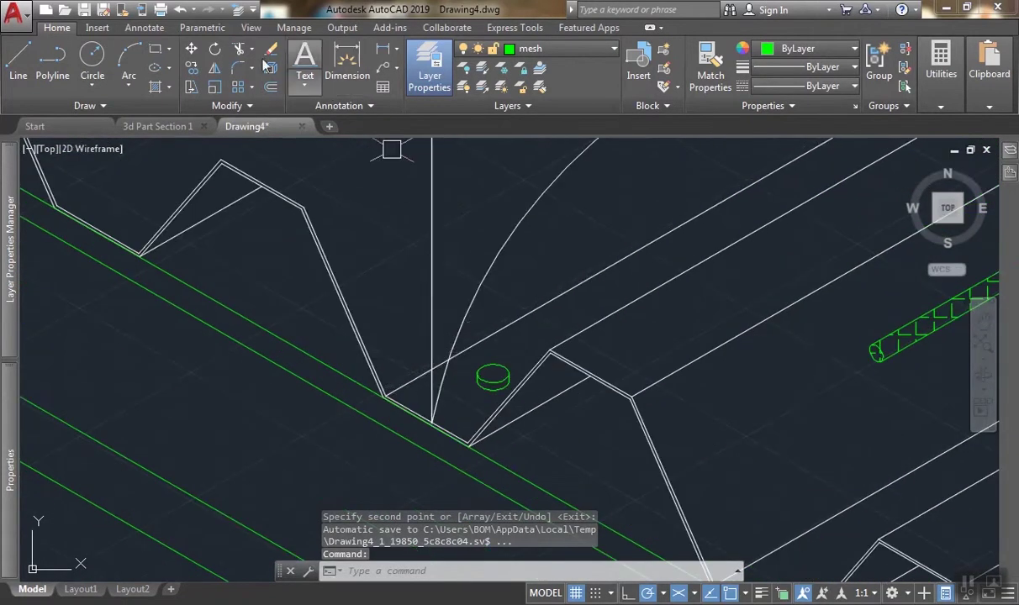
left_click(239, 48)
scroll(463, 353, "up", 3)
scroll(412, 380, "up", 2)
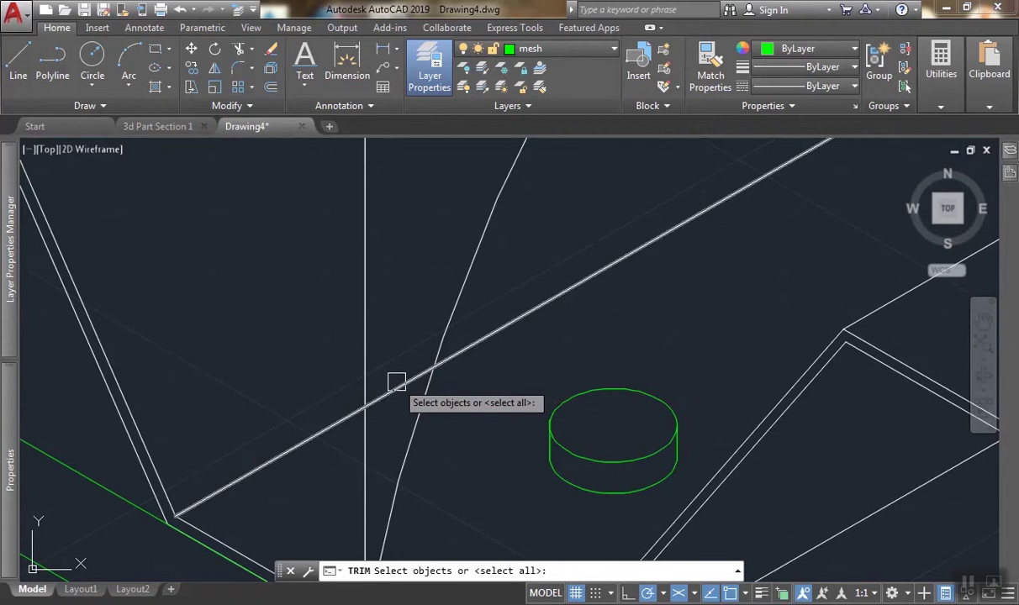
key("Return")
left_click(396, 383)
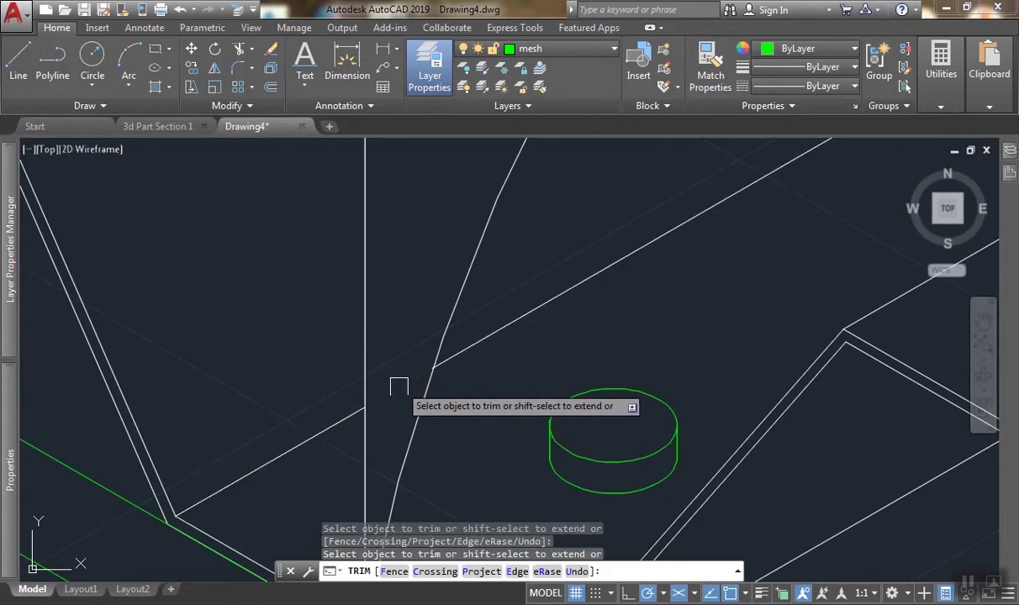
key("Return")
Erase the leftover deck line segment between the rib's foot and the vertical slab edge.
left_click(290, 451)
scroll(283, 420, "down", 2)
type("e")
key("Return")
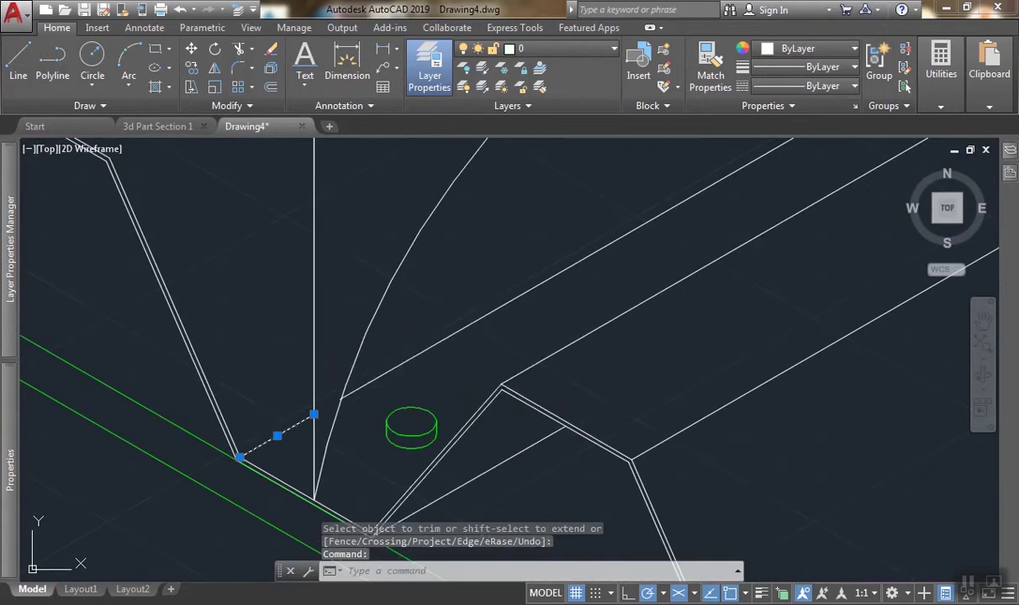
scroll(290, 386, "down", 2)
scroll(618, 200, "down", 1)
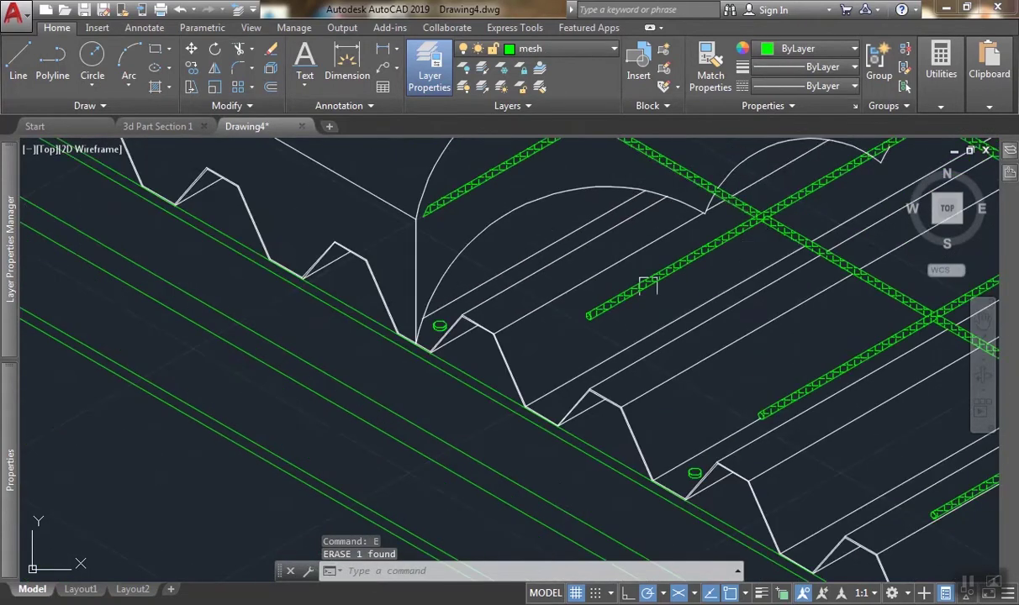
scroll(542, 289, "down", 2)
scroll(655, 273, "up", 4)
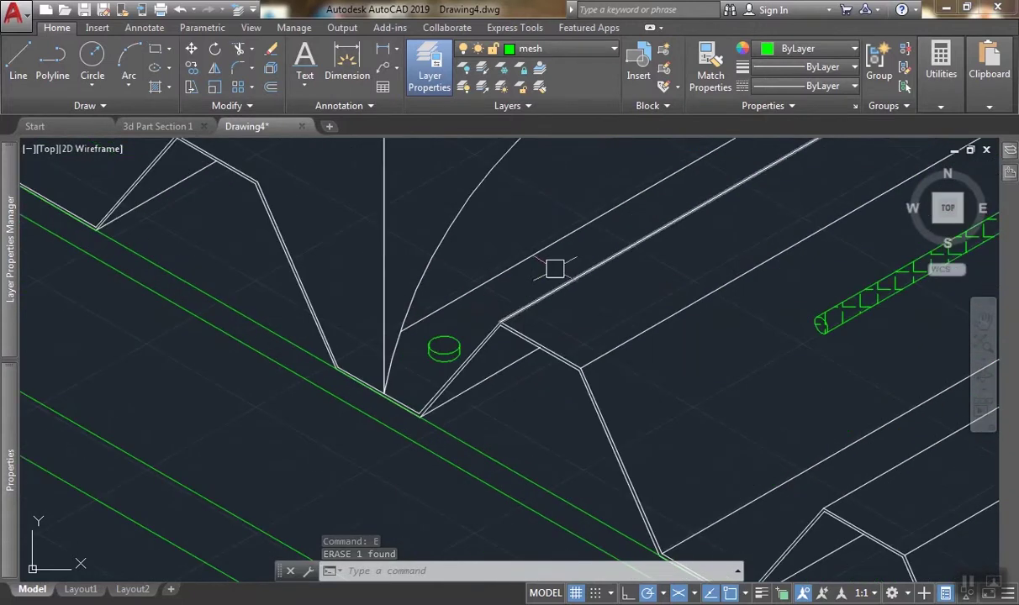
scroll(617, 263, "down", 1)
scroll(484, 318, "up", 4)
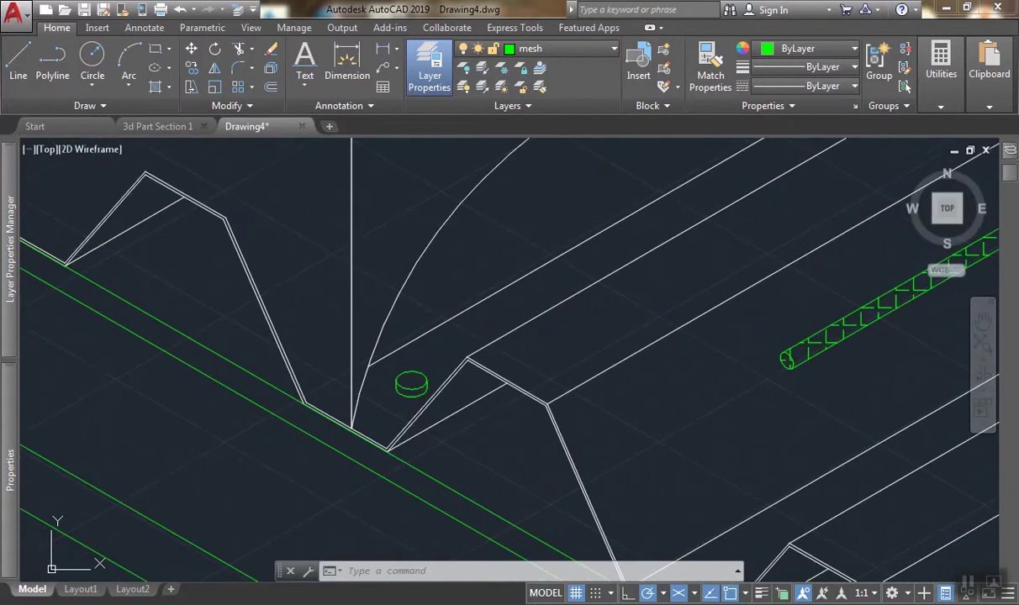
type("x")
key("Return")
key("Escape")
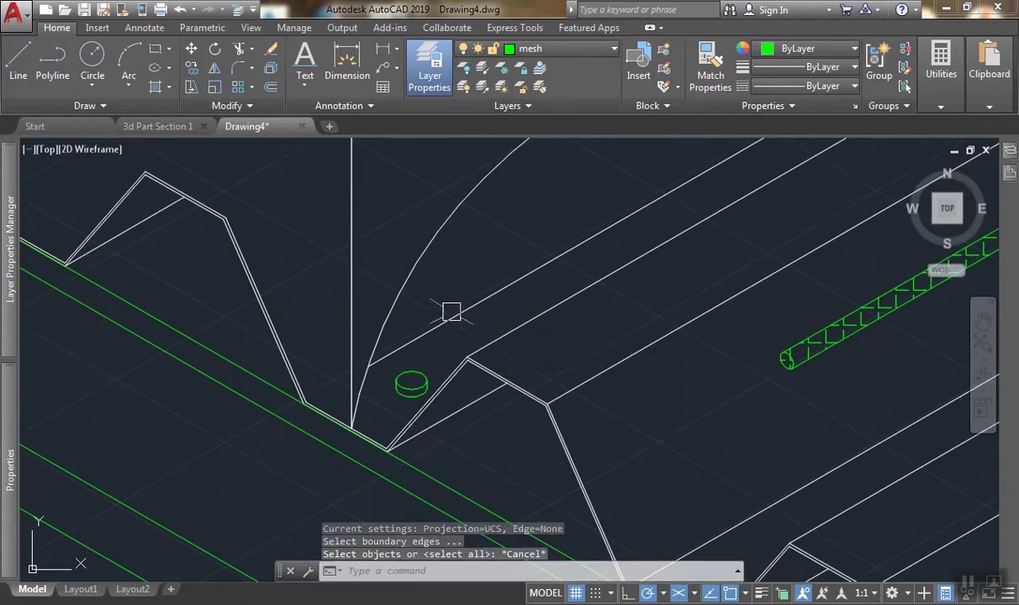
Examine the row of round parts along the deck edge and the overall slab, mesh and beam assembly.
scroll(440, 354, "down", 2)
scroll(442, 352, "up", 1)
scroll(506, 313, "down", 2)
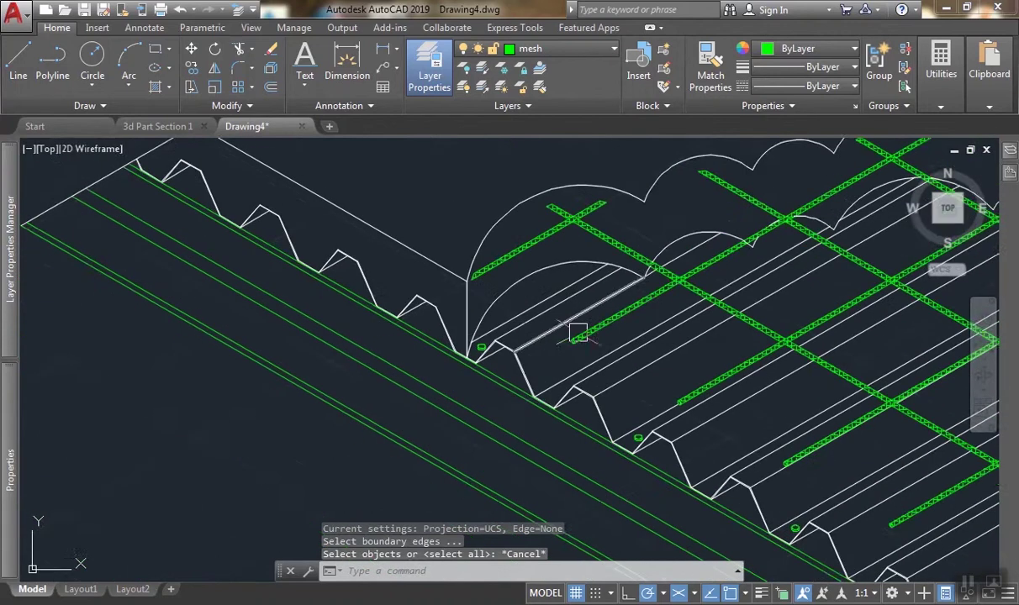
scroll(577, 332, "down", 1)
middle_click_drag(577, 332, 474, 361)
scroll(473, 361, "down", 4)
scroll(795, 210, "up", 5)
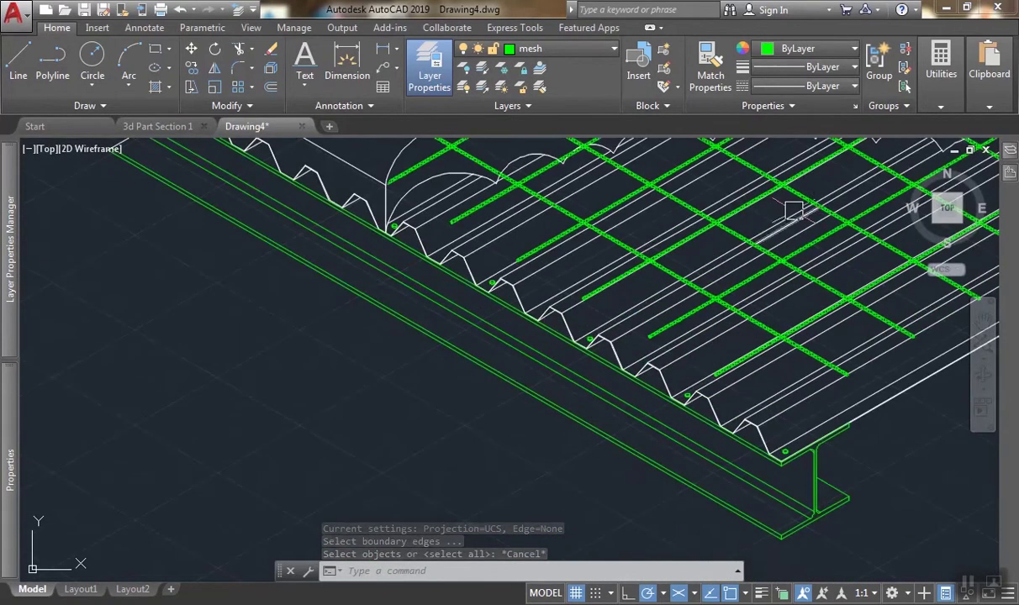
scroll(489, 257, "up", 5)
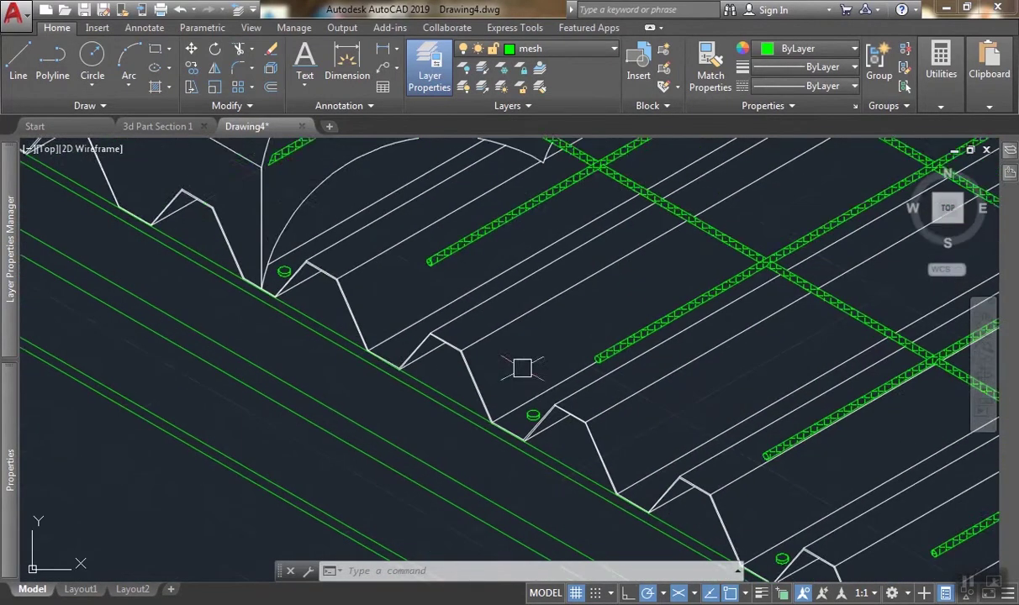
scroll(443, 341, "down", 6)
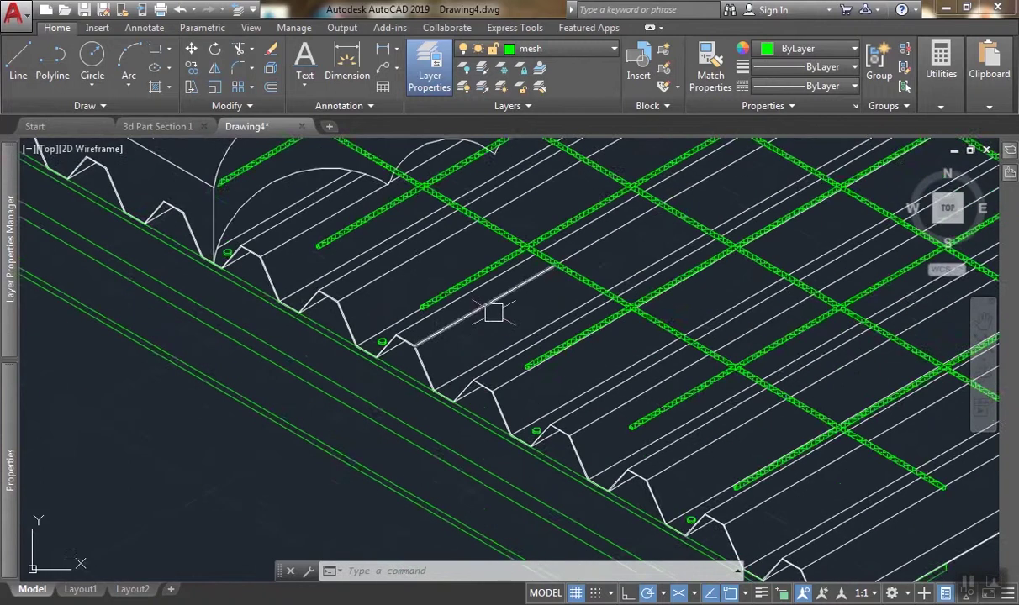
middle_click_drag(629, 308, 515, 315)
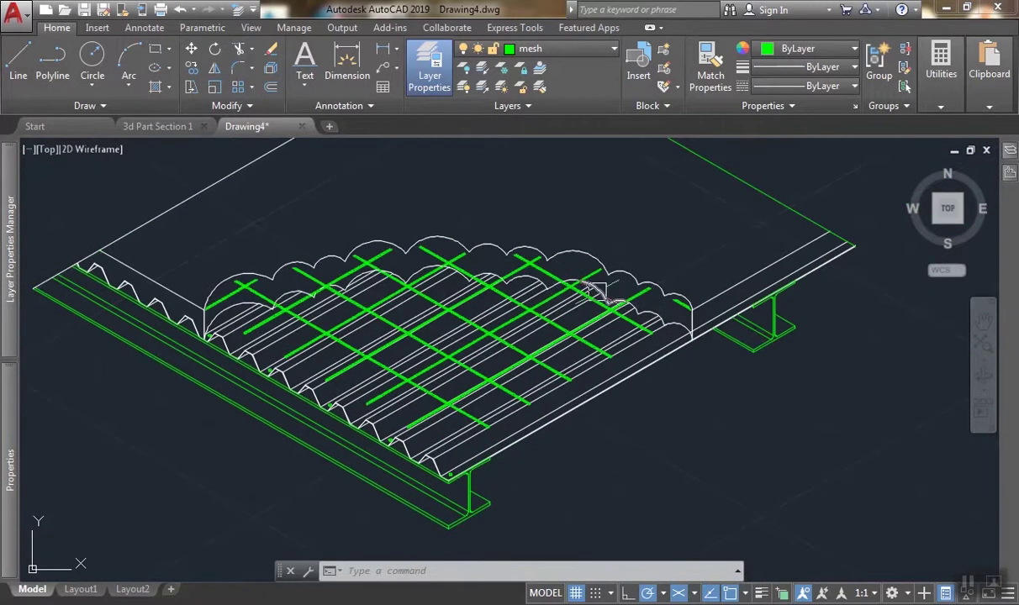
left_click(135, 32)
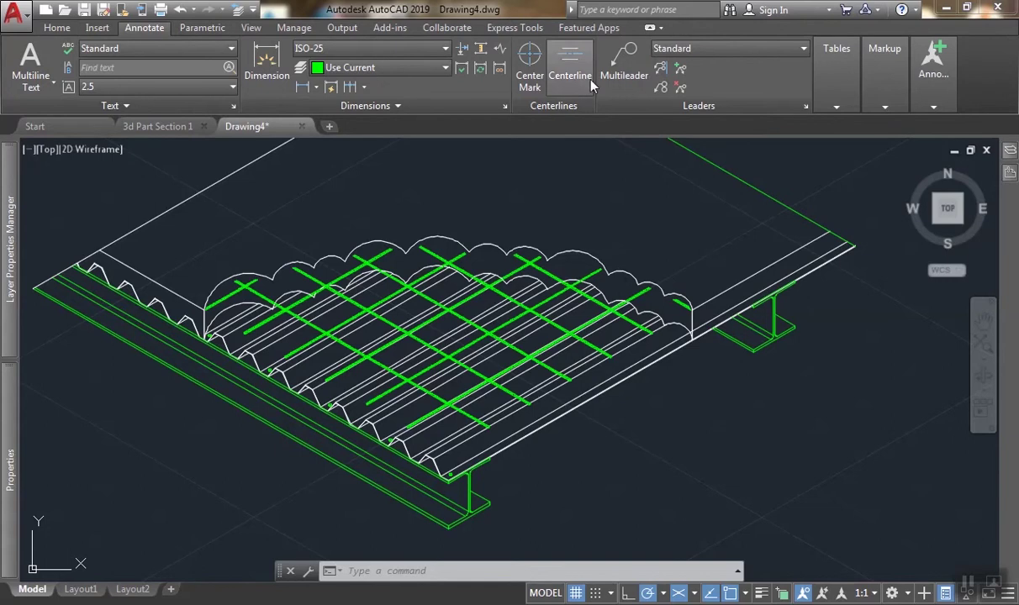
left_click(634, 58)
scroll(311, 316, "up", 4)
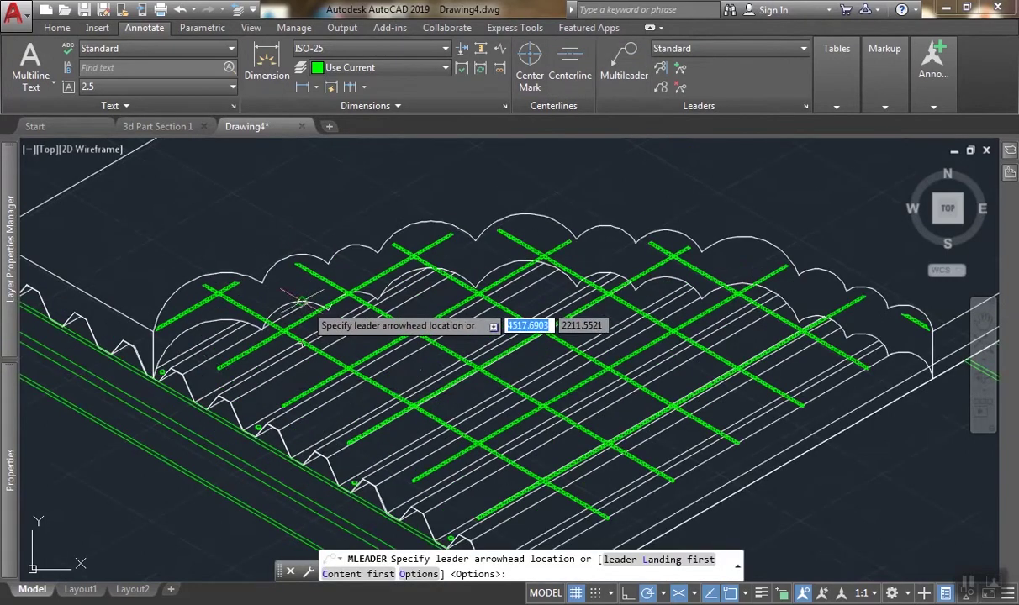
scroll(210, 383, "up", 6)
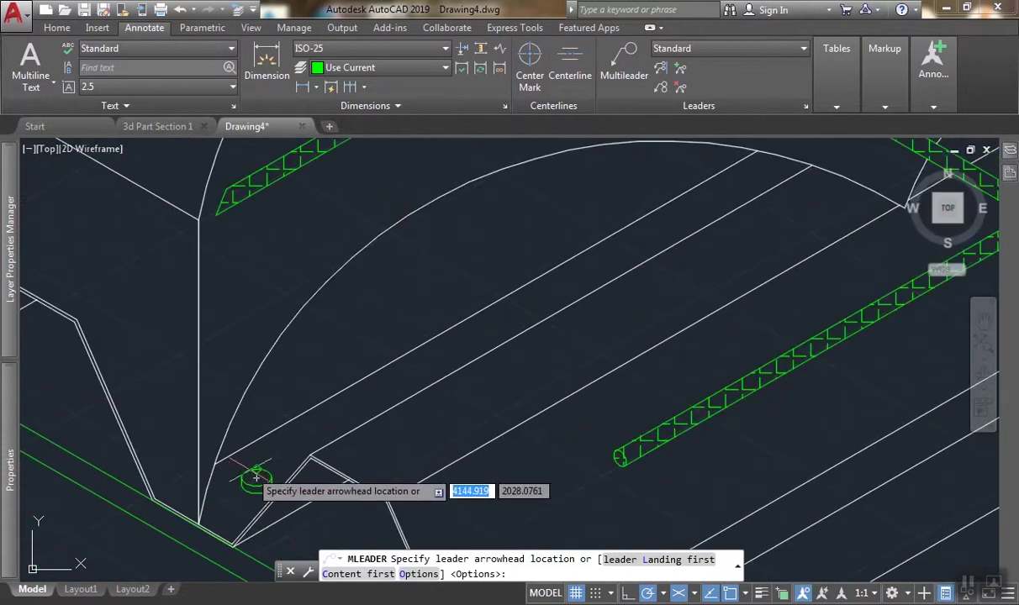
left_click(257, 478)
scroll(379, 420, "down", 4)
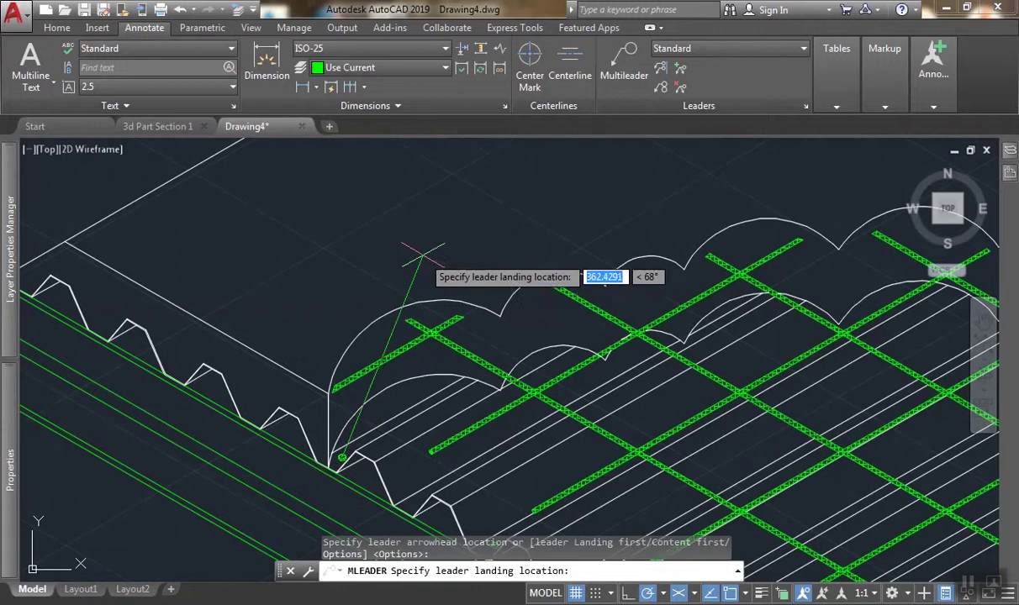
scroll(405, 219, "up", 3)
key("Escape")
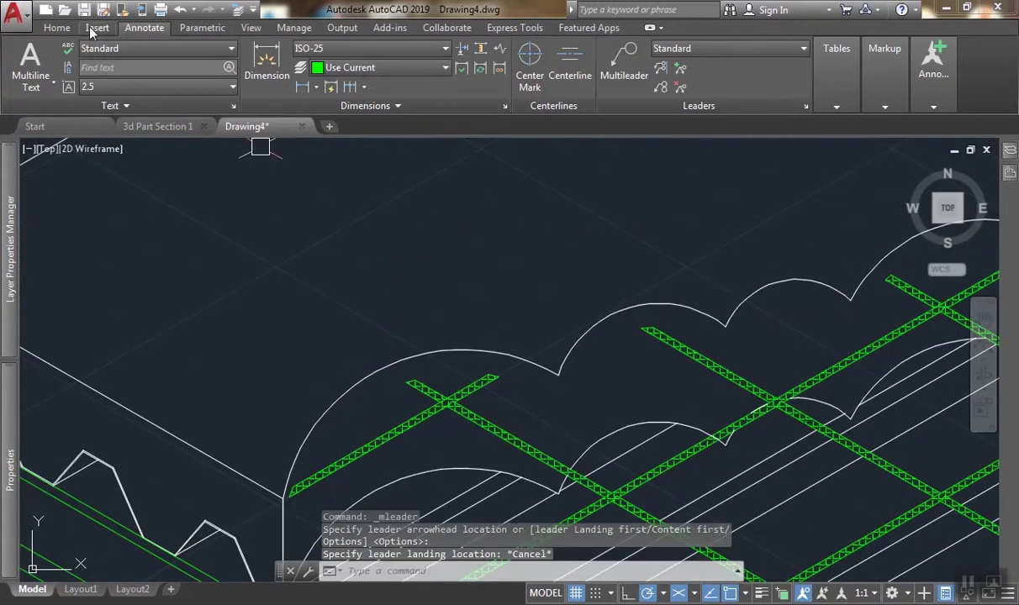
Make layer 0 the current layer.
left_click(57, 28)
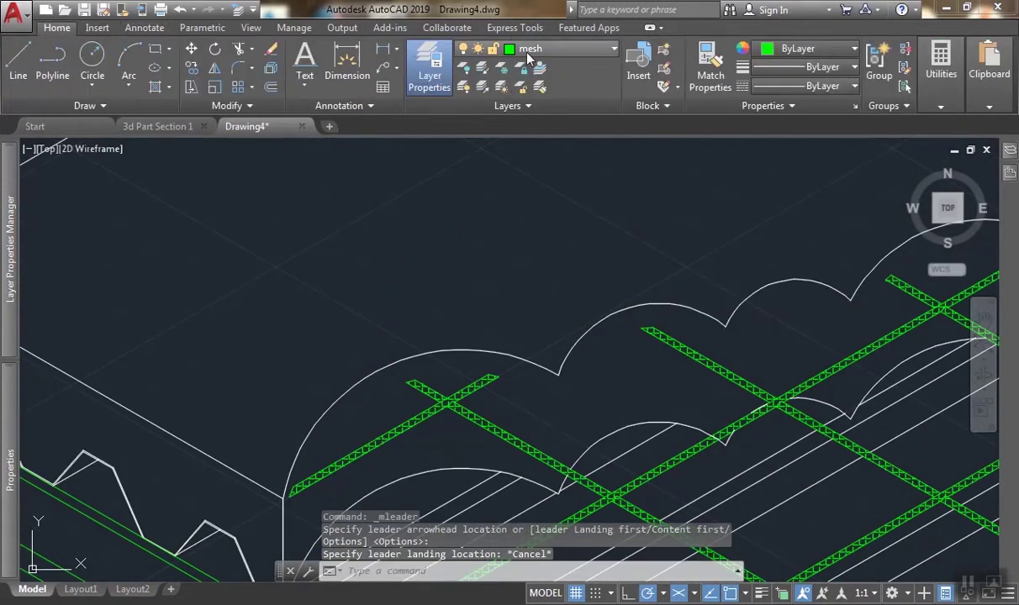
left_click(522, 51)
left_click(502, 67)
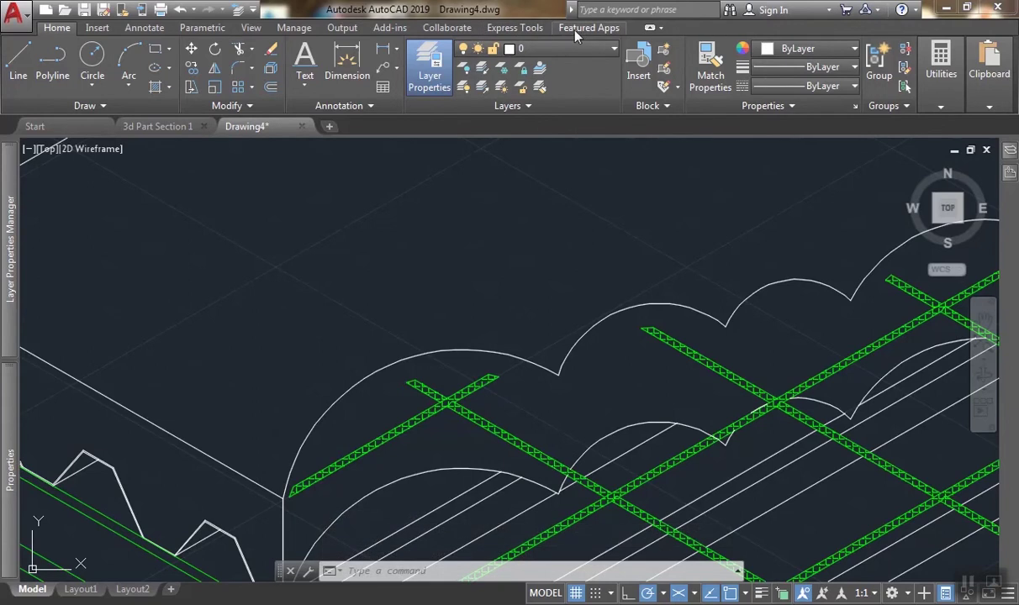
left_click(529, 31)
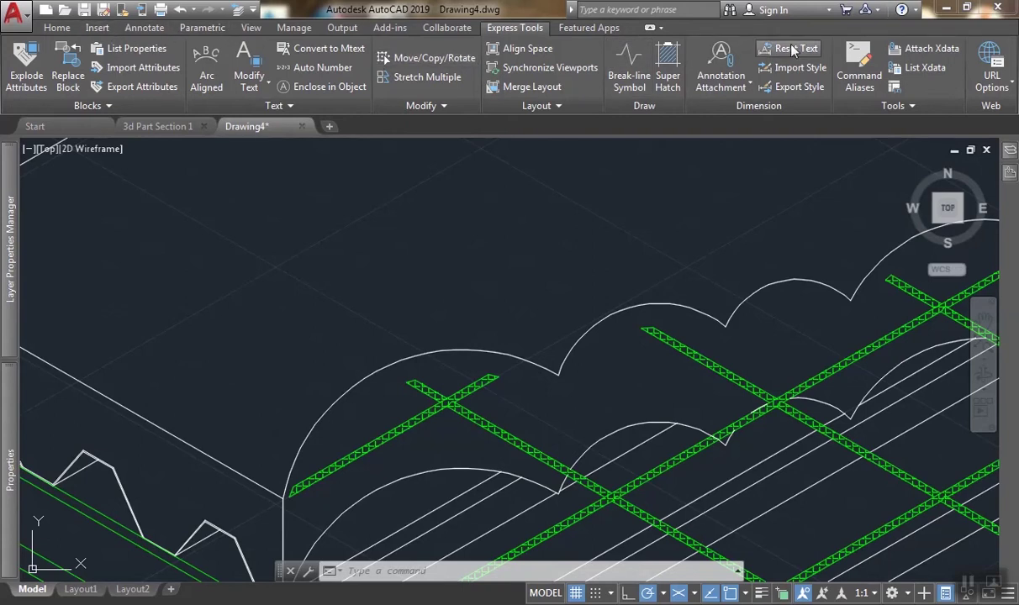
Add a multileader reading "Metal Deck Screws", pointing at the round part beside the vertical slab edge and landing above the break line.
left_click(145, 28)
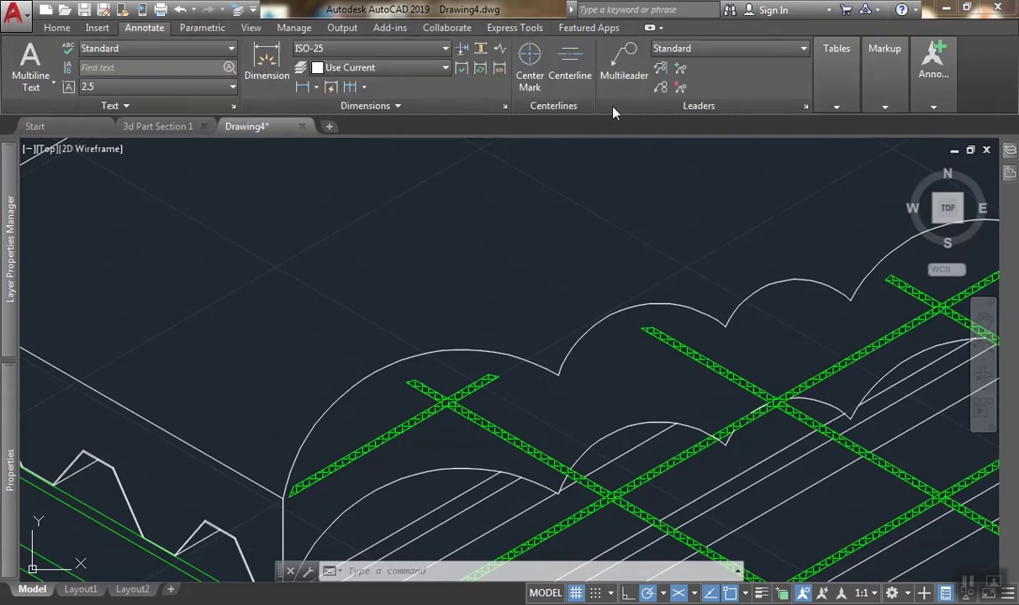
left_click(632, 78)
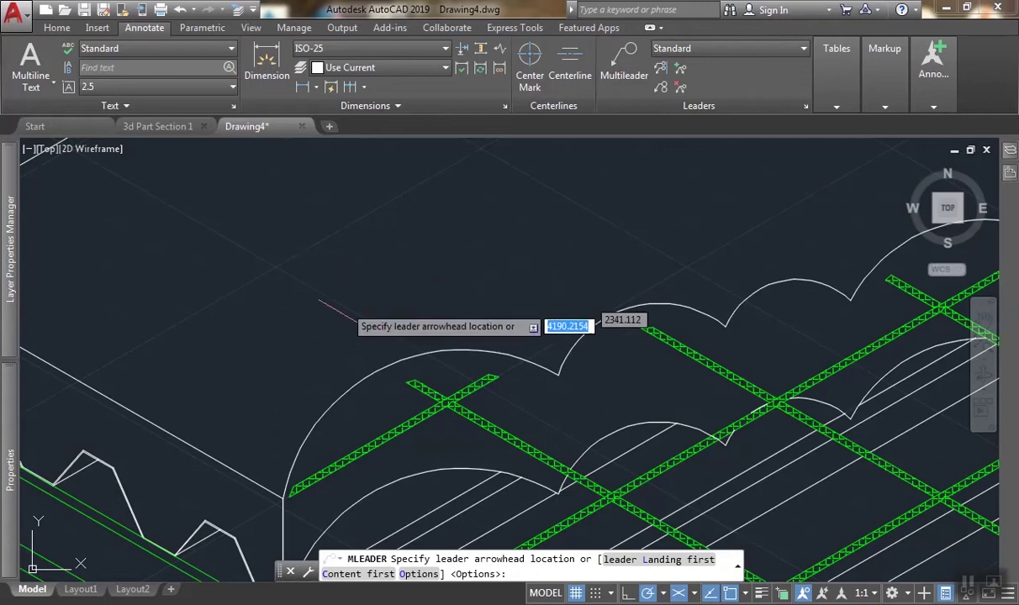
scroll(332, 389, "down", 1)
scroll(328, 387, "up", 5)
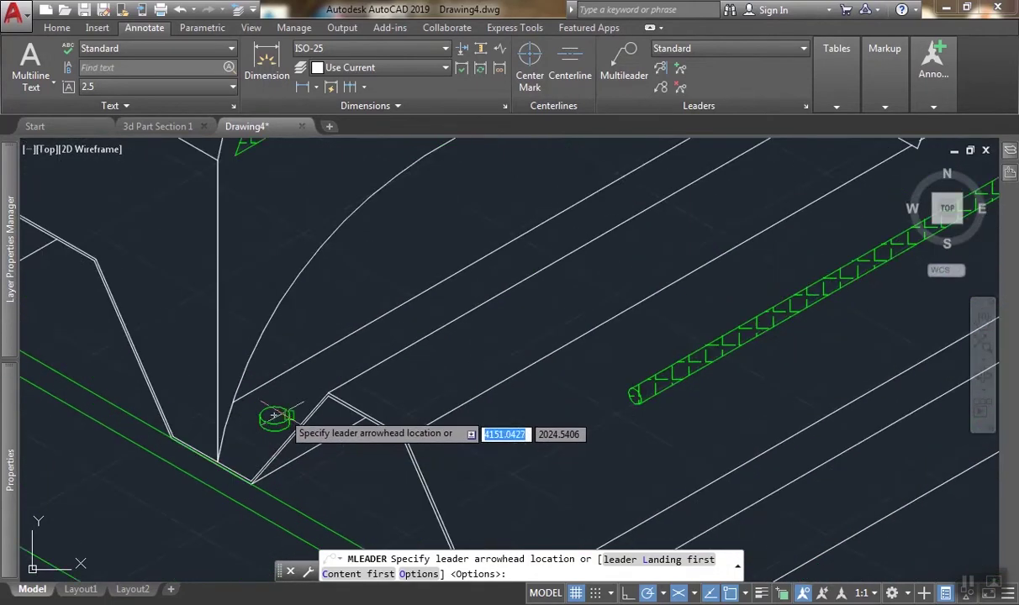
left_click(273, 415)
scroll(371, 309, "down", 4)
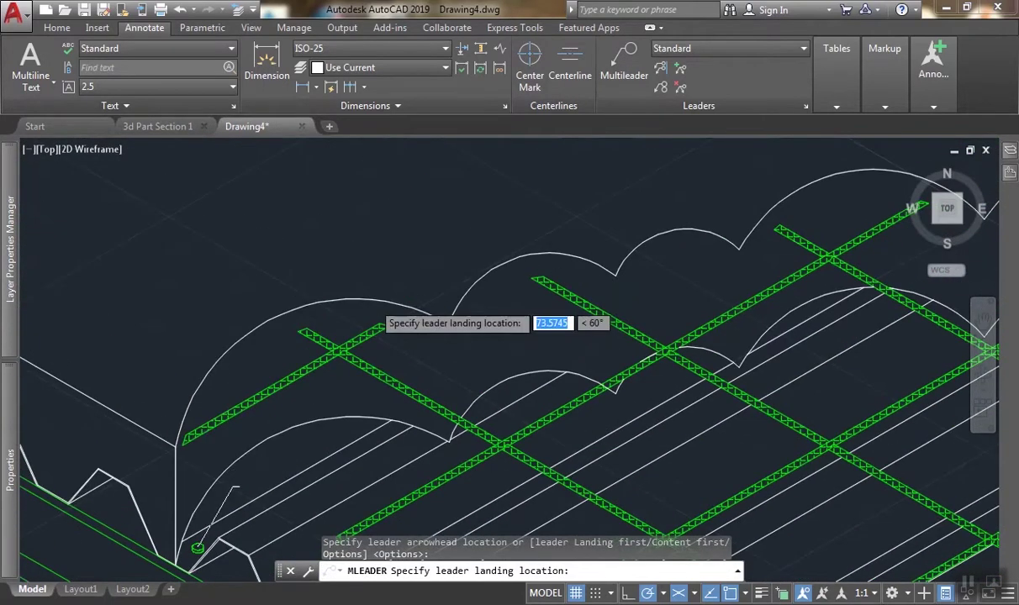
left_click(336, 287)
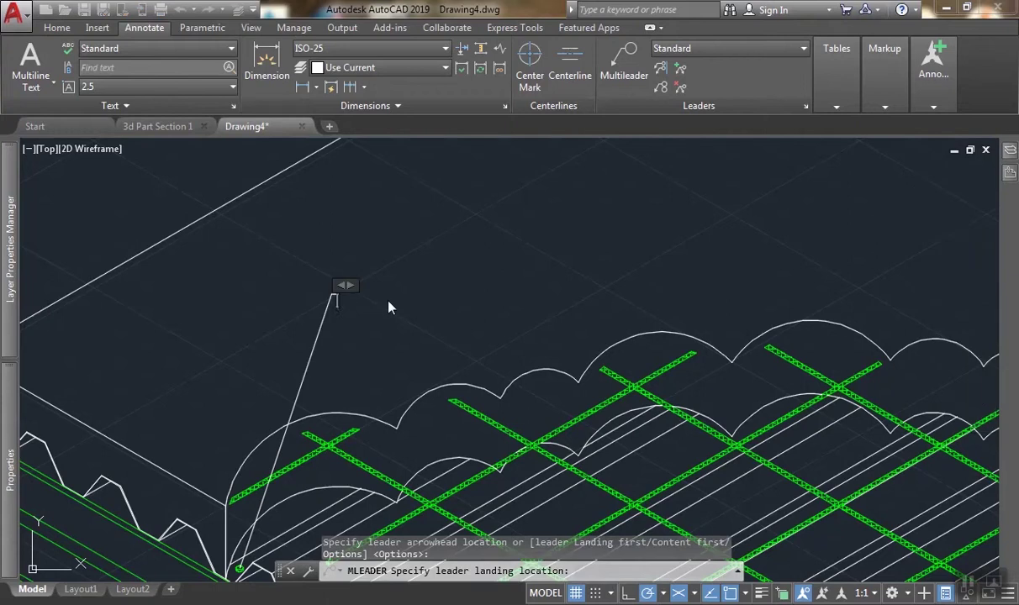
type("M")
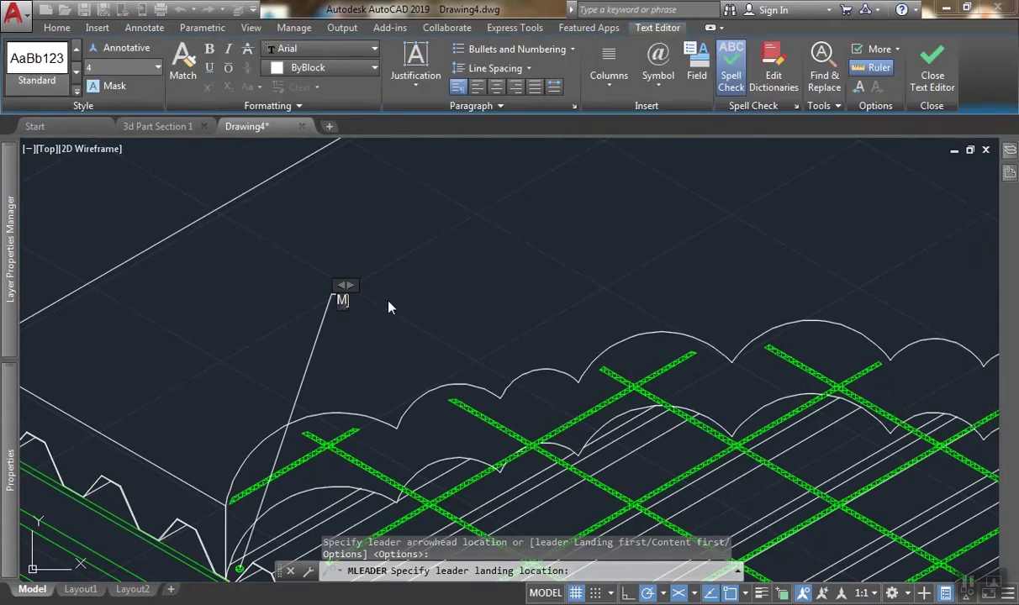
type("etal De")
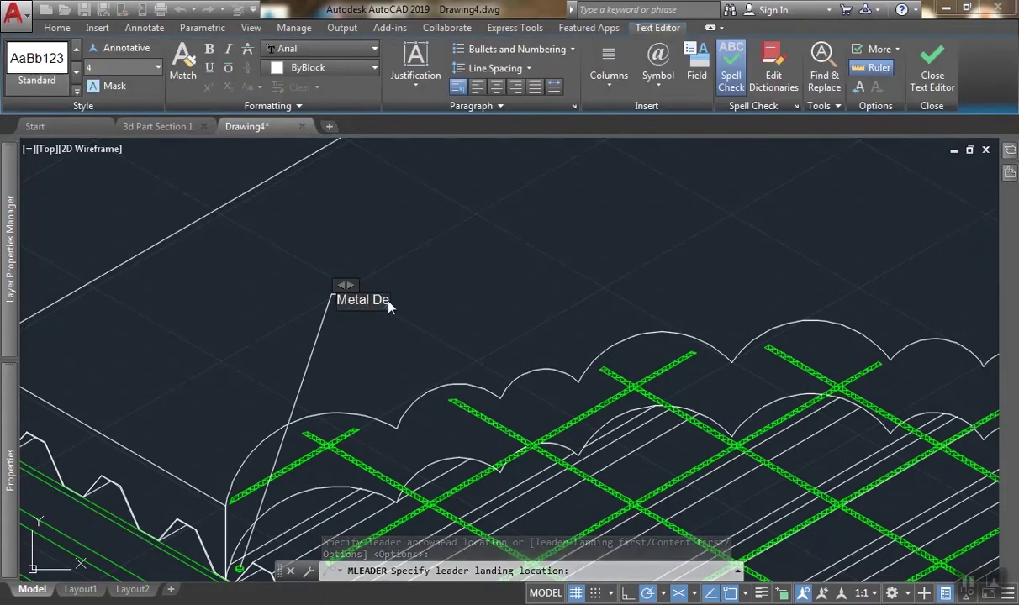
type("ck Scres")
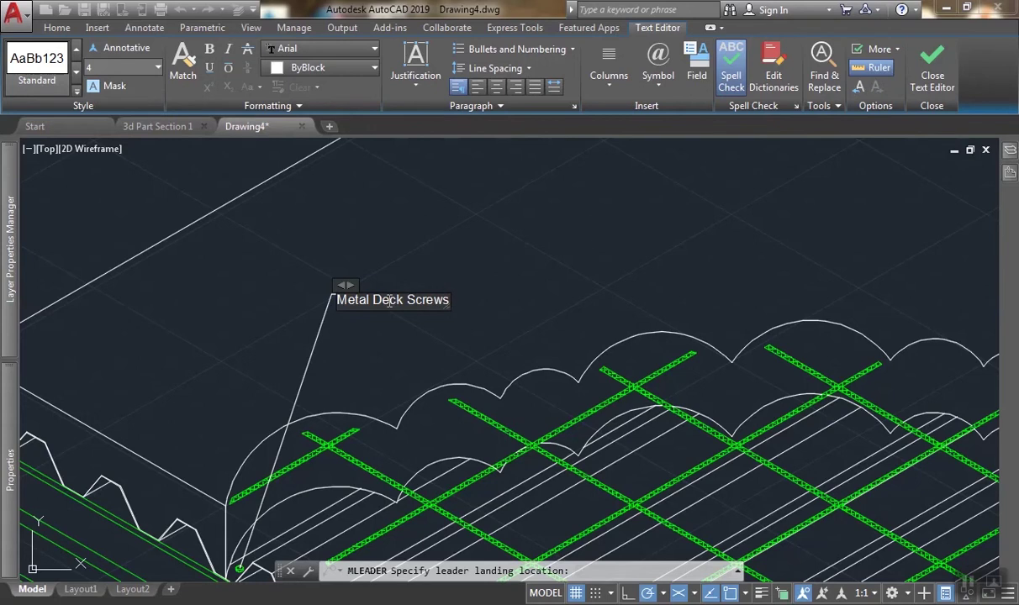
left_click(583, 235)
Set the overall scale of the "Metal Deck Screws" multileader to 10.
scroll(345, 259, "down", 5)
scroll(346, 258, "up", 5)
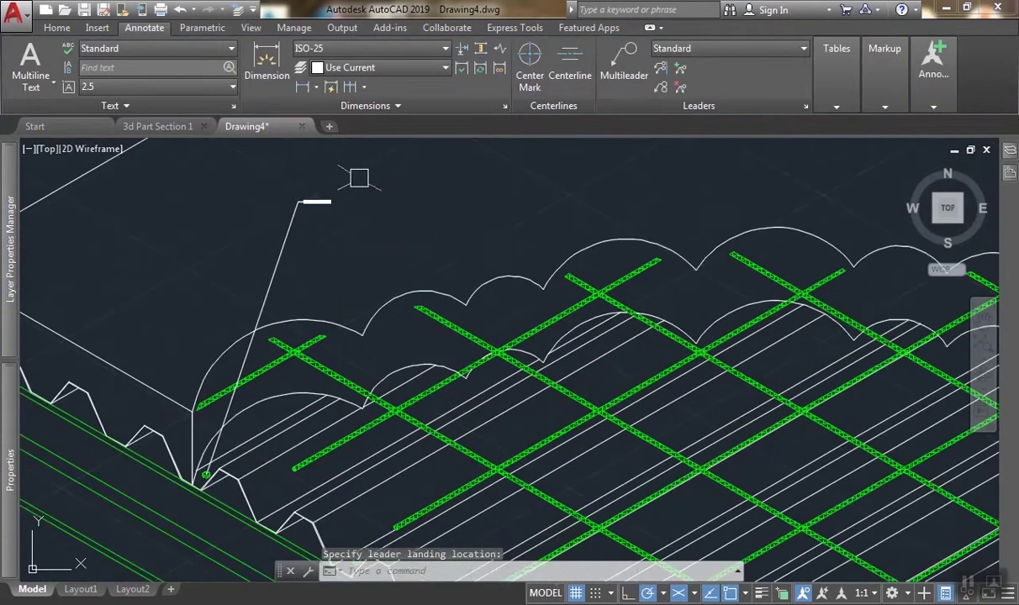
left_click(359, 178)
left_click(243, 237)
mouse_move(10, 479)
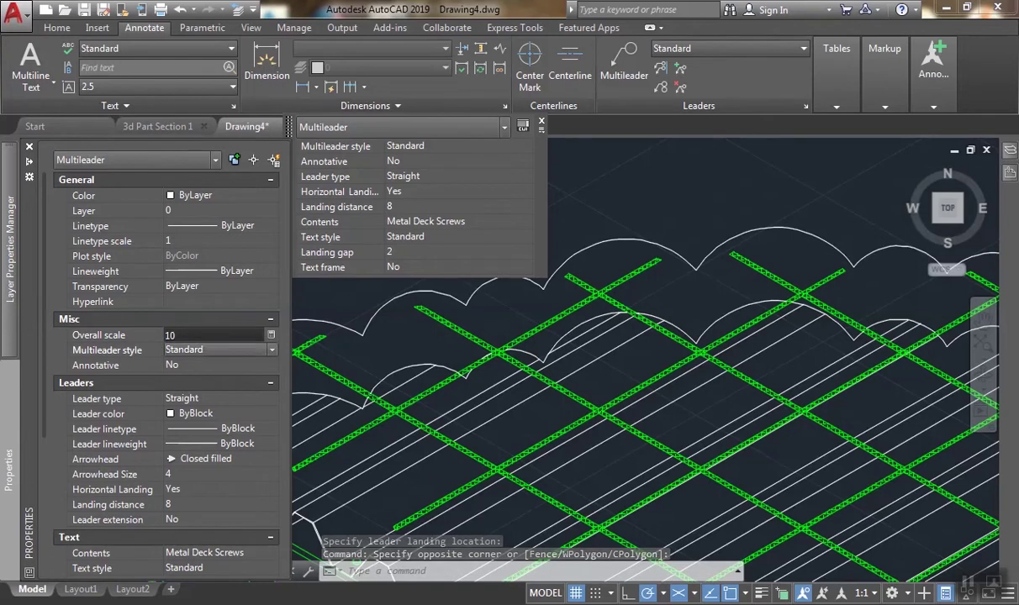
scroll(533, 290, "down", 3)
key("Escape")
scroll(533, 290, "up", 4)
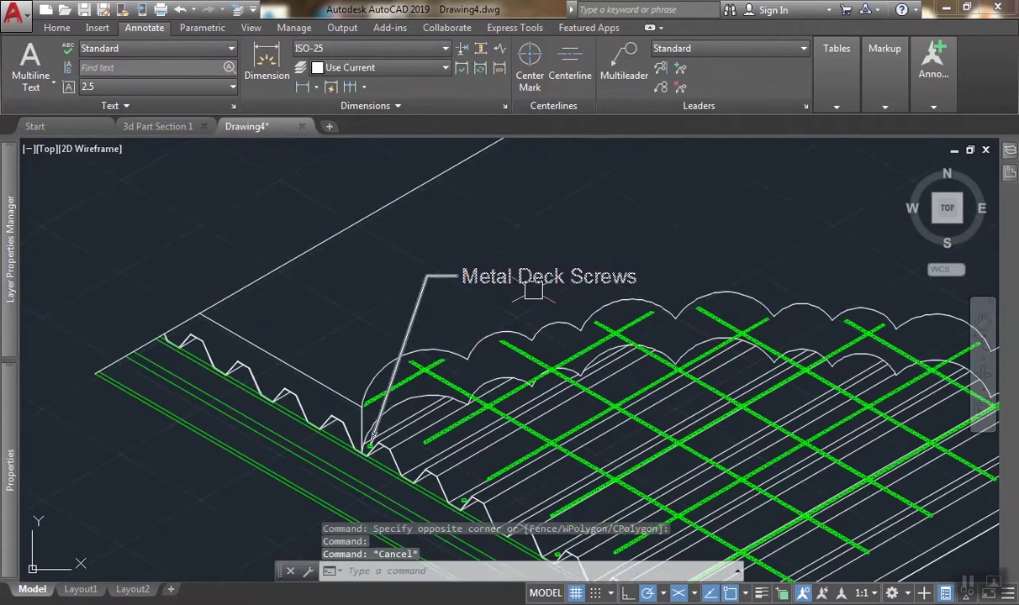
Shift the landing of the "Metal Deck Screws" leader horizontally toward the corrugated deck edge, making the leader line steeper.
left_click(533, 290)
left_click(474, 216)
left_click(424, 259)
scroll(426, 280, "up", 2)
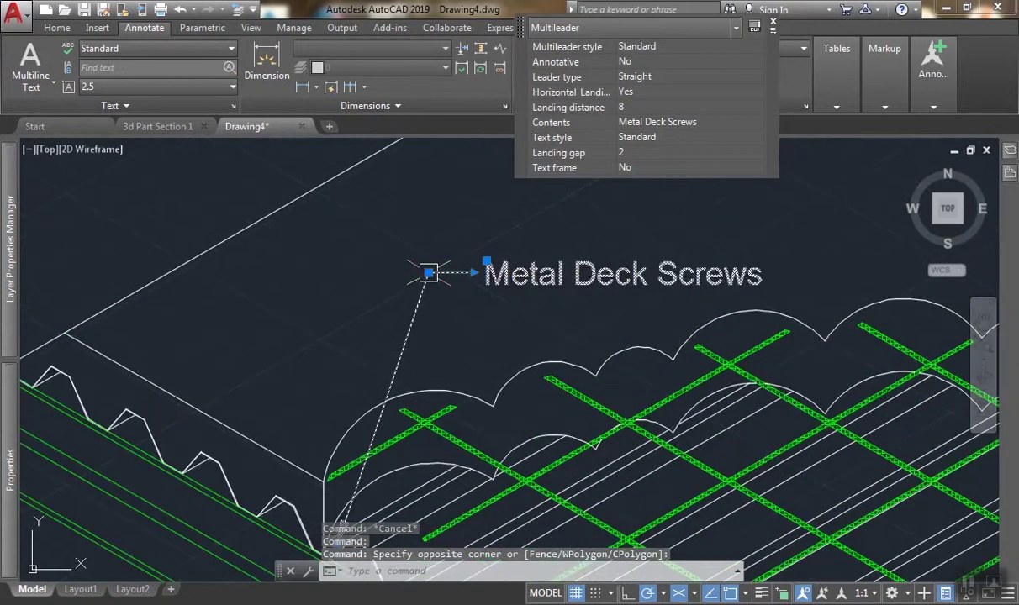
left_click(428, 274)
left_click(373, 273)
scroll(403, 303, "down", 2)
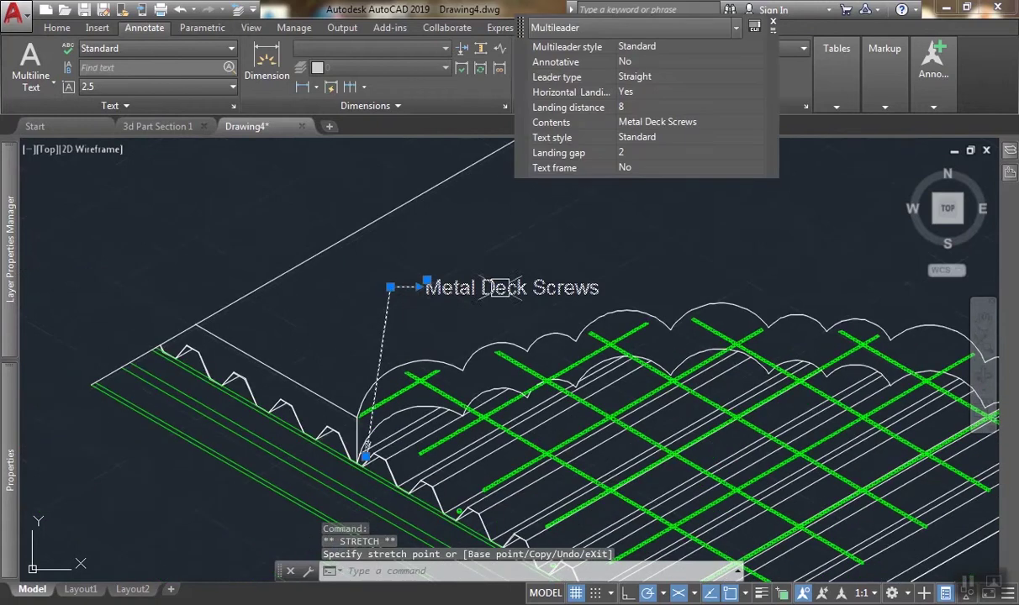
scroll(500, 287, "down", 2)
key("Escape")
scroll(354, 174, "up", 3)
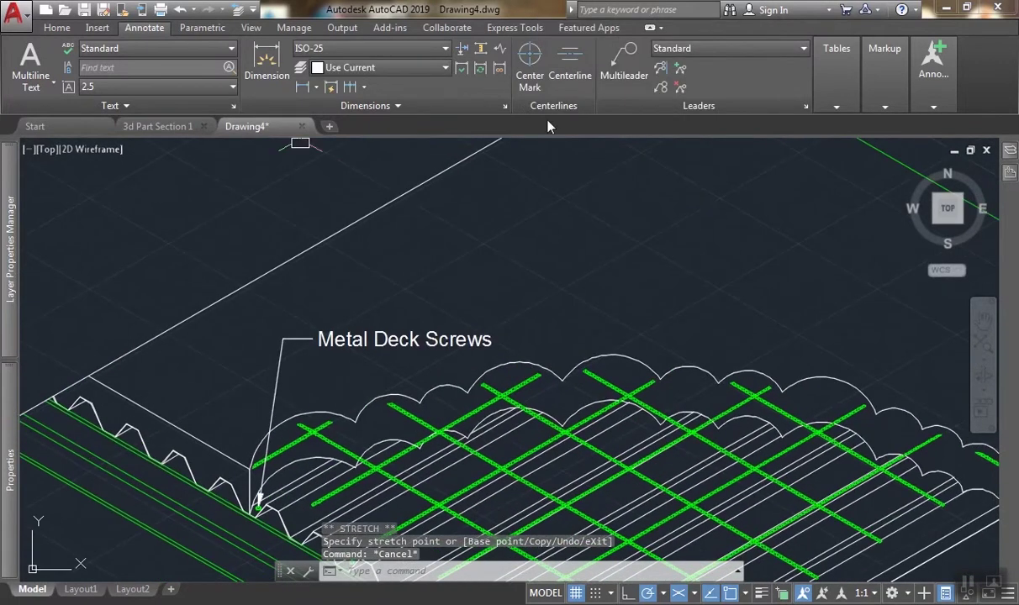
Place a second multileader with its arrowhead on the ribbed deck between the mesh bars and its landing above the break line.
left_click(624, 60)
scroll(551, 445, "up", 3)
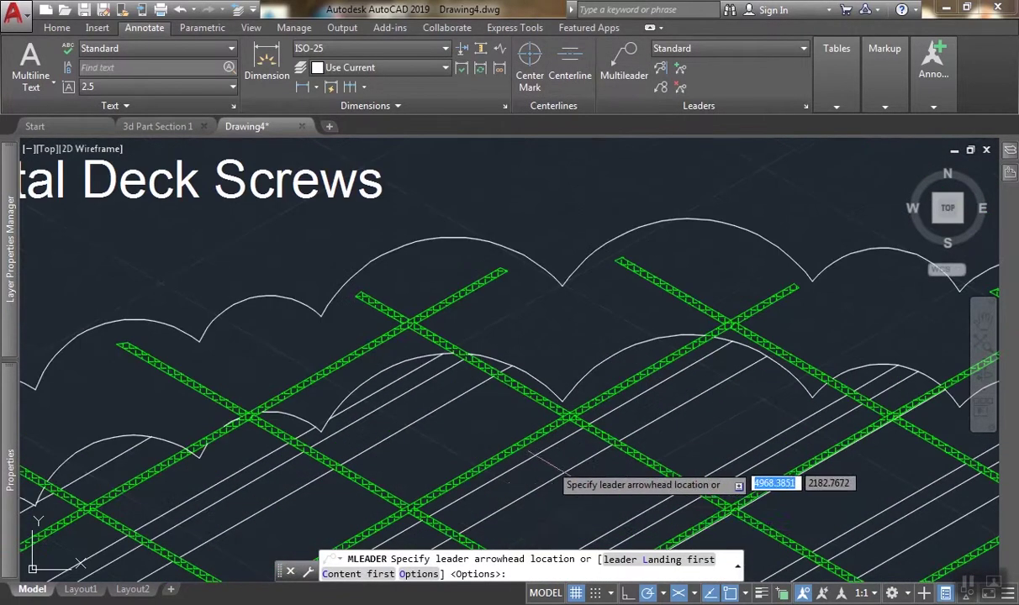
left_click(509, 448)
scroll(529, 337, "down", 3)
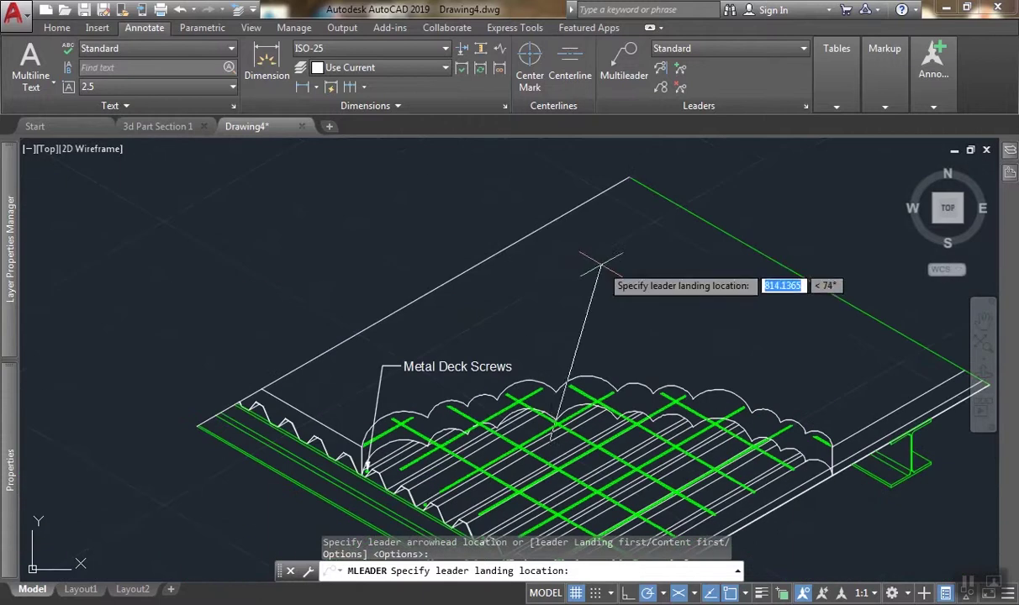
scroll(584, 313, "up", 2)
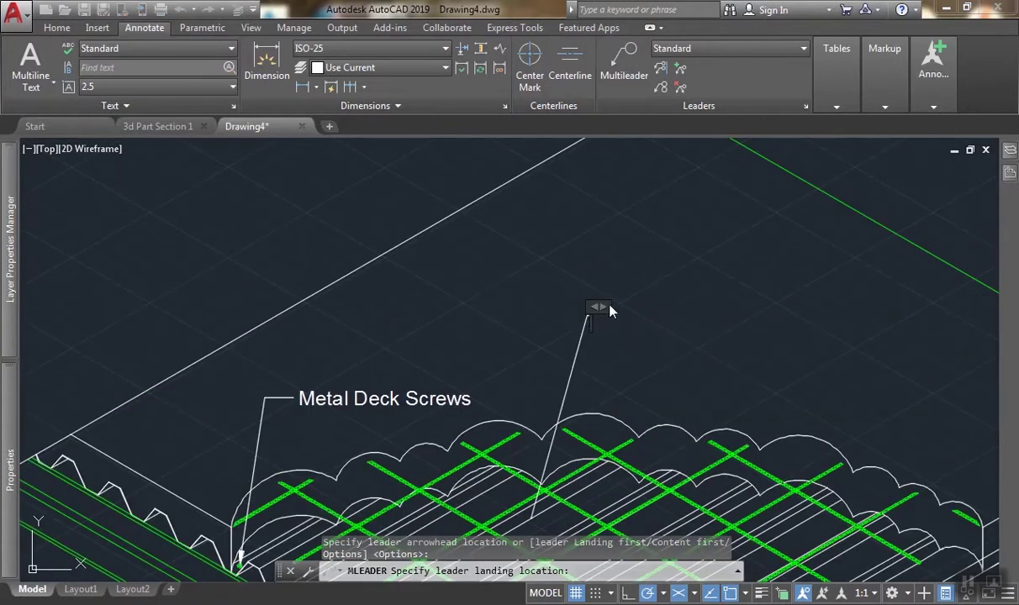
left_click(609, 308)
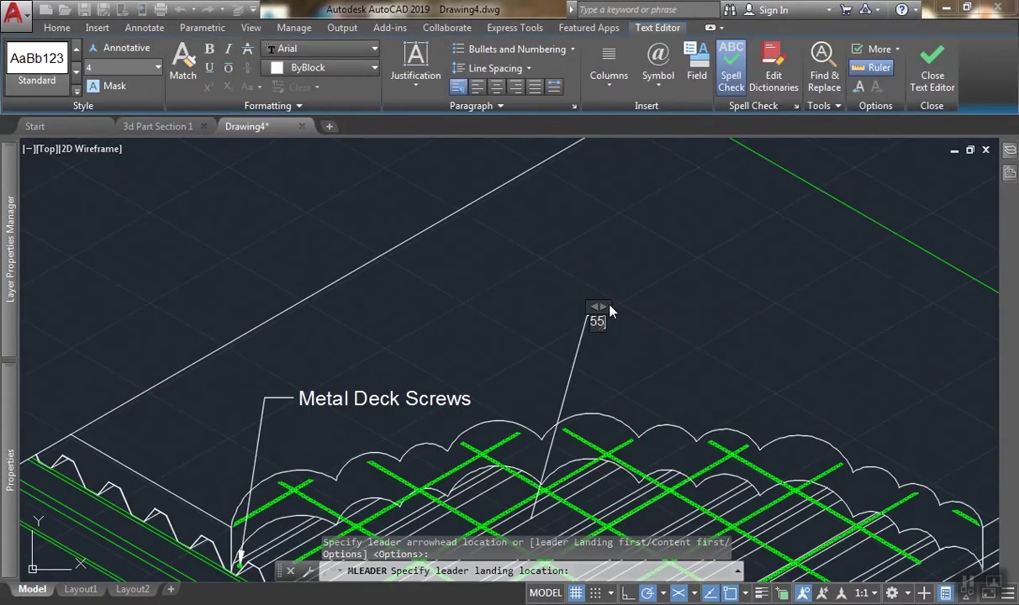
Enter "55/148 Pre-Galvanized Metal Deck" as the second leader's text, unstacking the 55/148 fraction.
type("55/148")
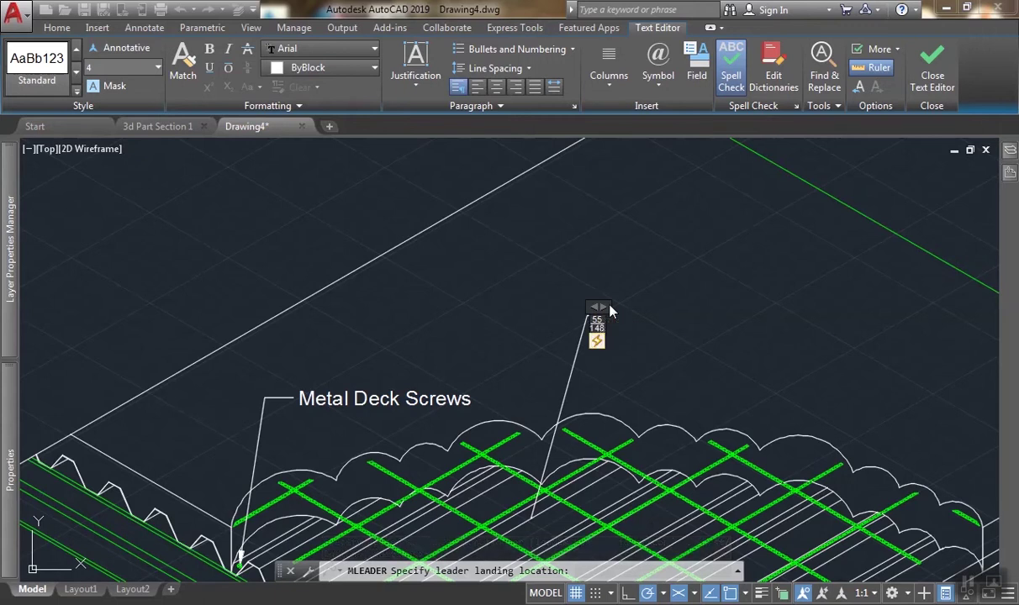
left_click(597, 342)
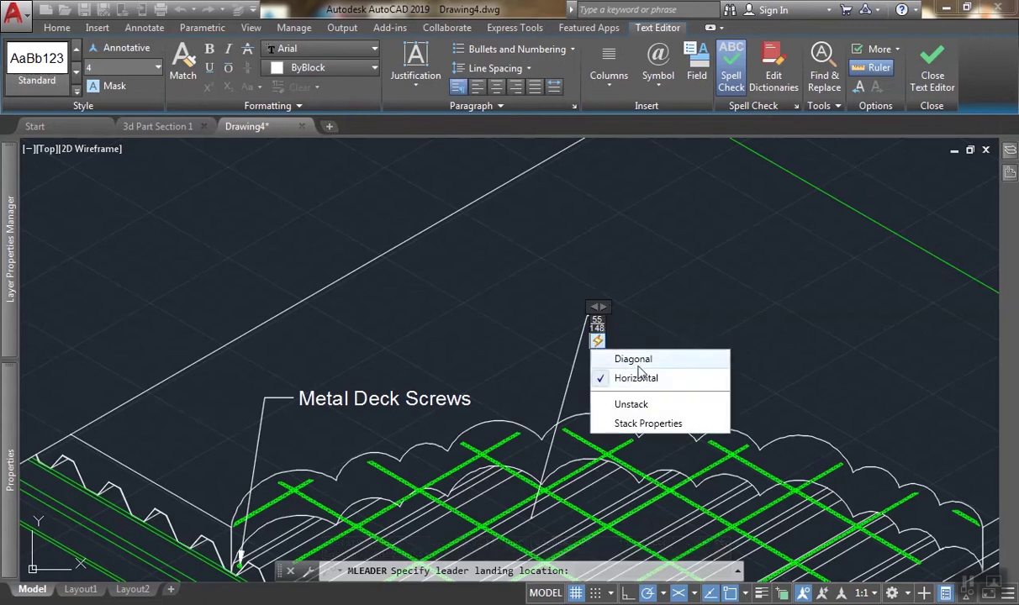
left_click(642, 408)
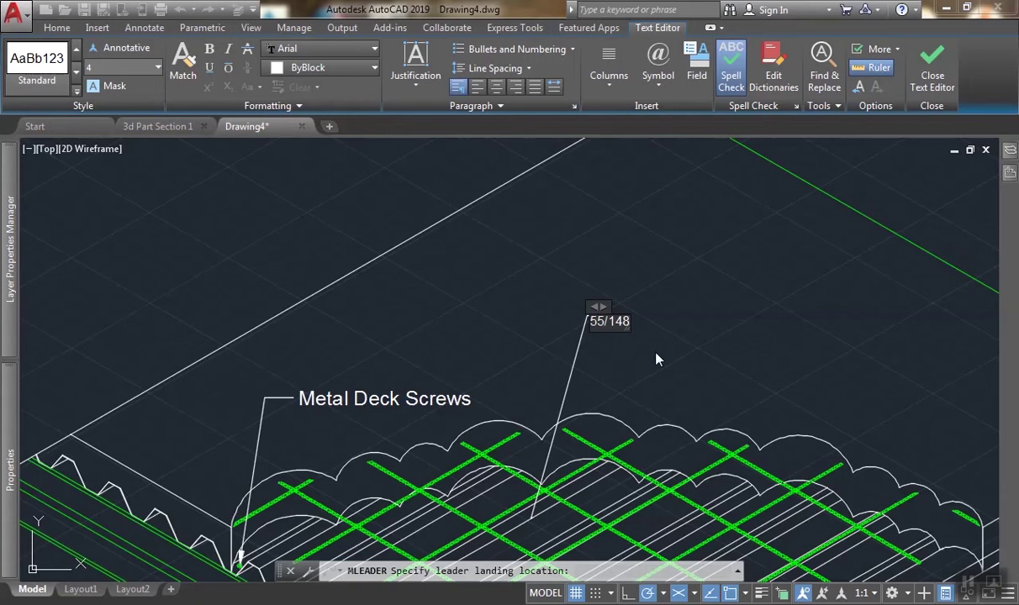
type("Pre-Galva")
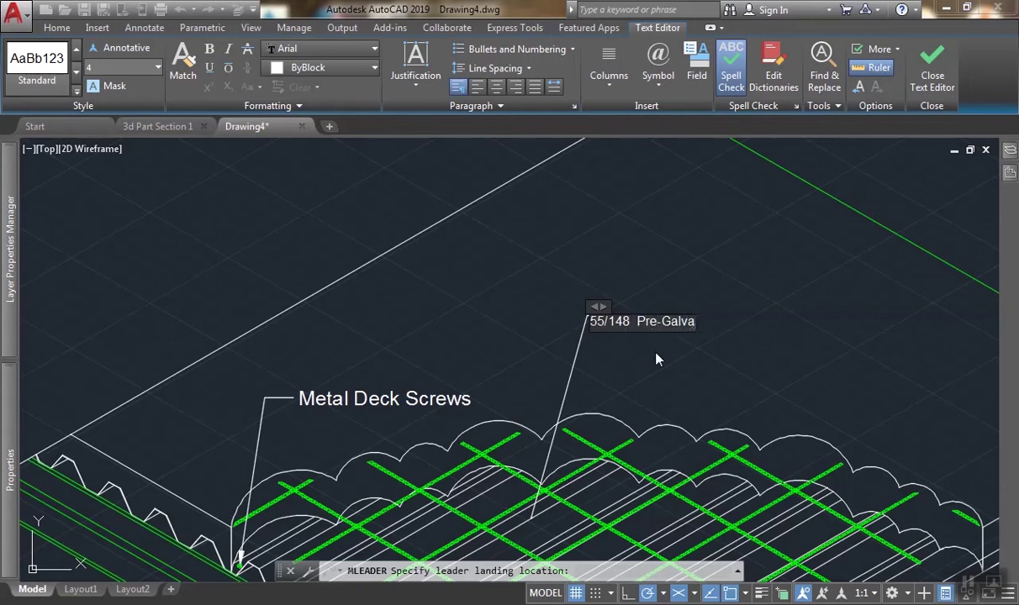
type("nized Metal")
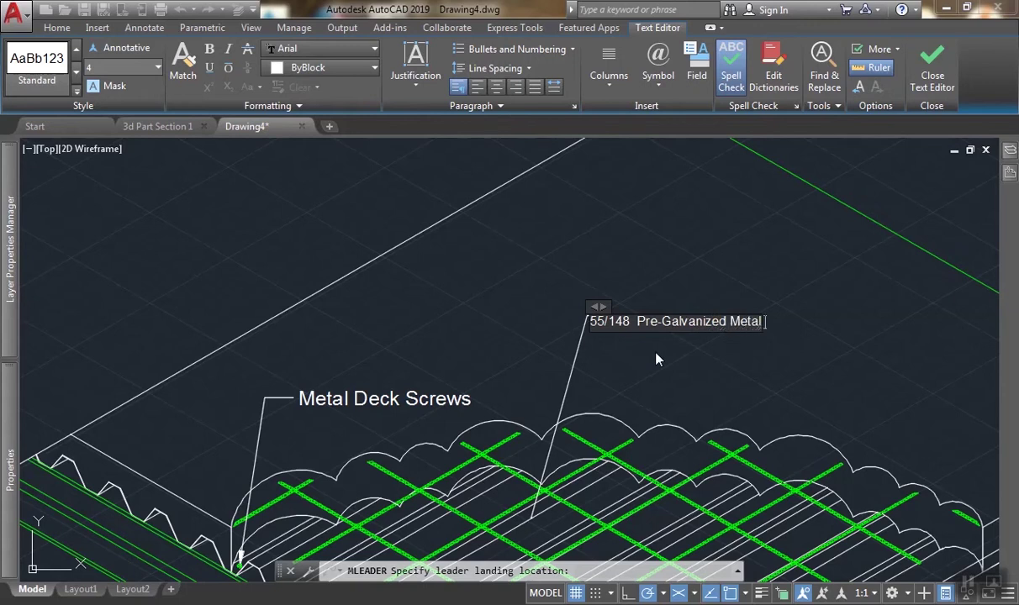
type(" Deck")
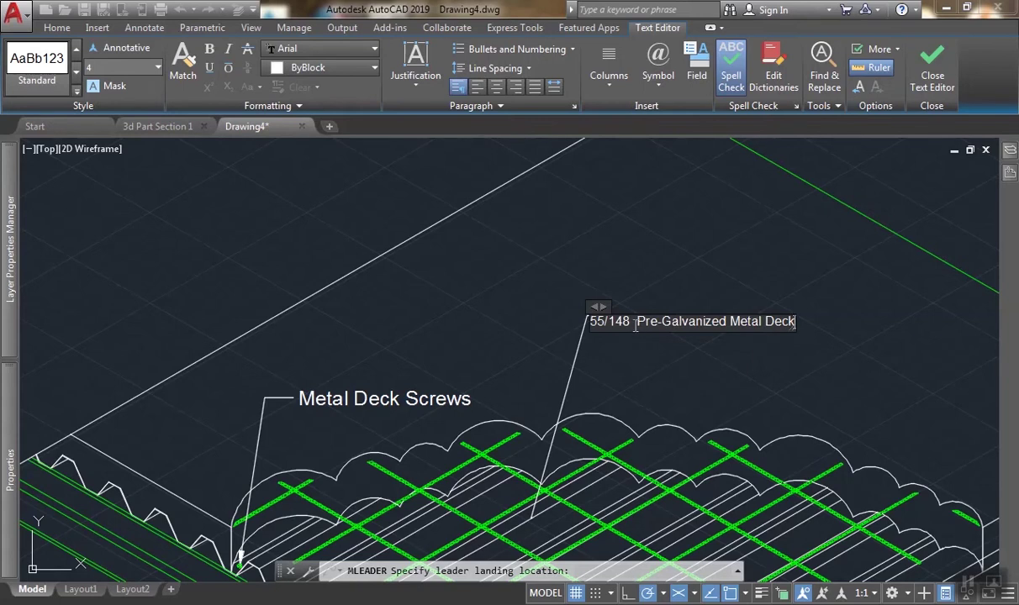
Insert "GI" after 55/148 in the second leader's text.
type("G")
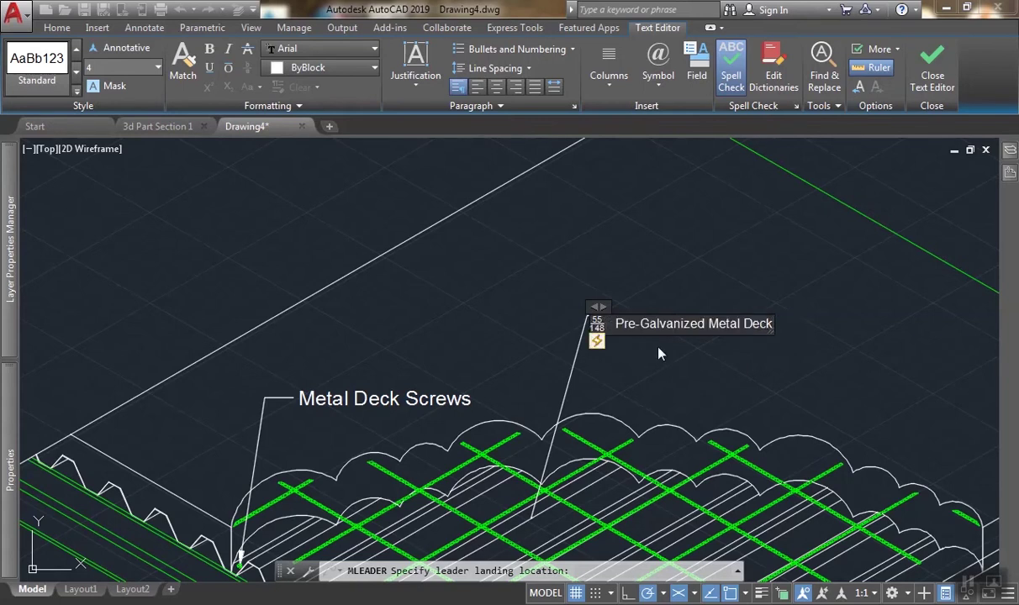
type("i")
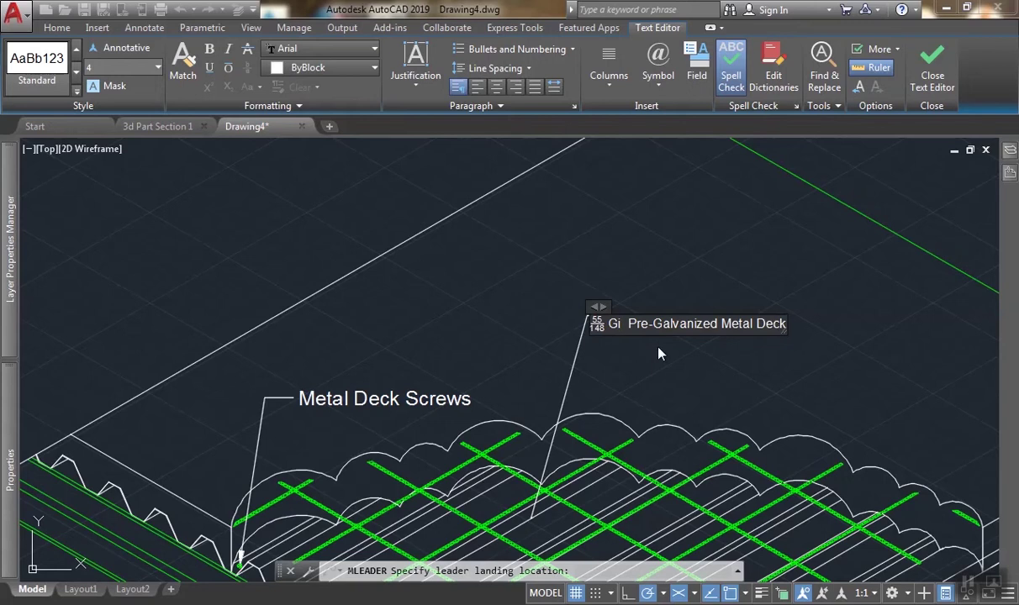
key("BackSpace")
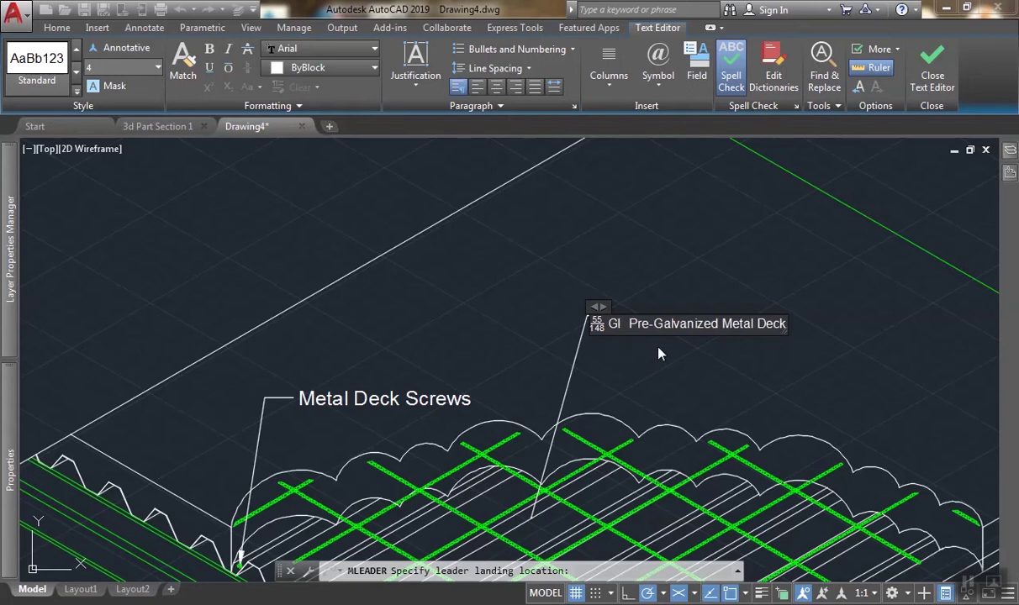
Remove "GI" from the second leader's text, unstack the 55/148 fraction and finish the text.
key("BackSpace")
key("Delete")
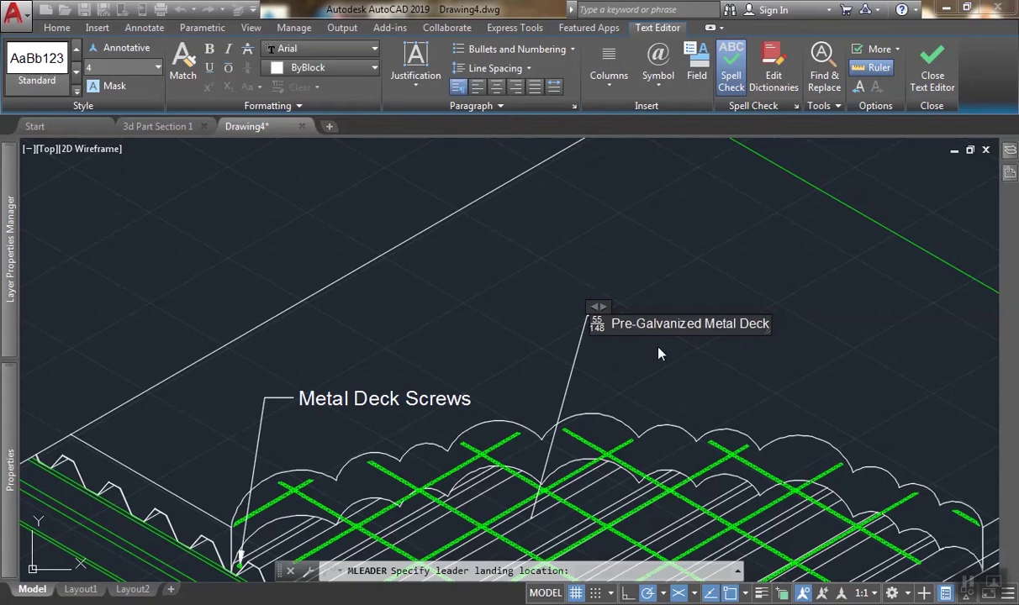
left_click(597, 323)
left_click(596, 340)
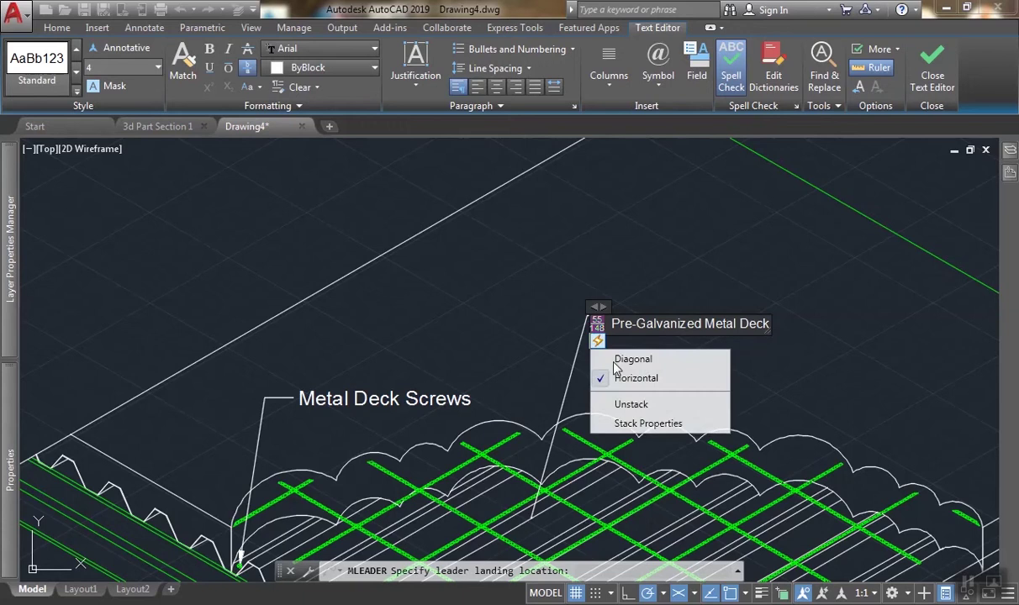
left_click(640, 405)
key("Escape")
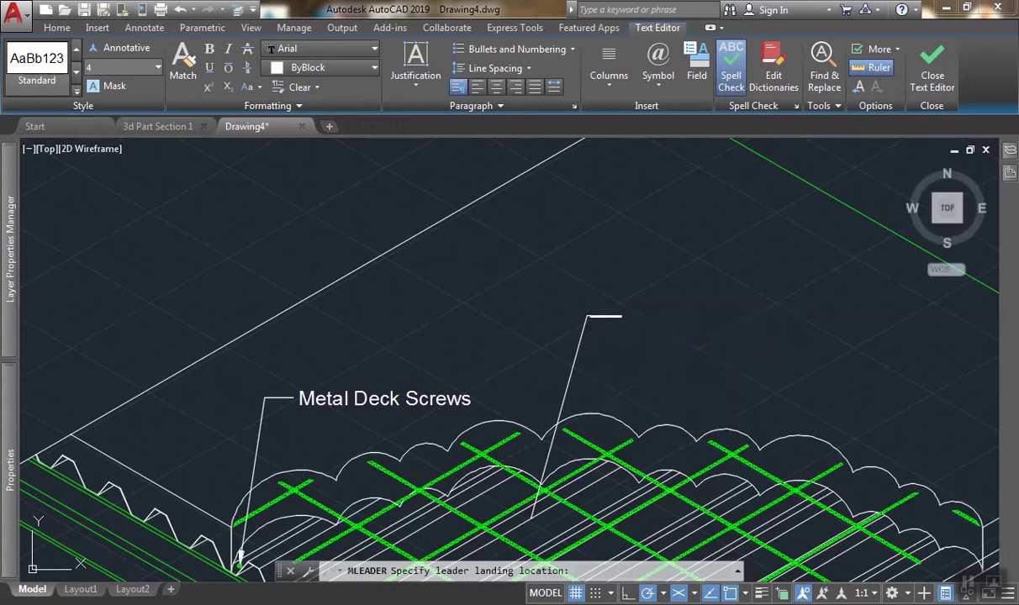
Match the properties of the "Metal Deck Screws" leader onto the pre-galvanized metal deck leader.
middle_click_drag(580, 353, 514, 321)
key("Return")
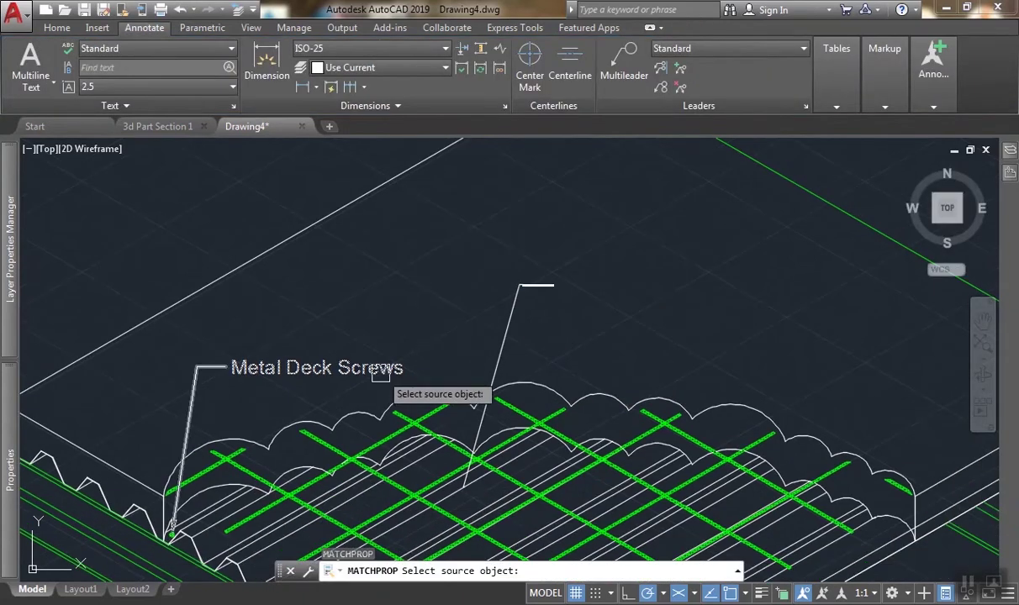
left_click(380, 372)
left_click(552, 286)
scroll(668, 271, "down", 1)
key("Return")
scroll(737, 286, "up", 2)
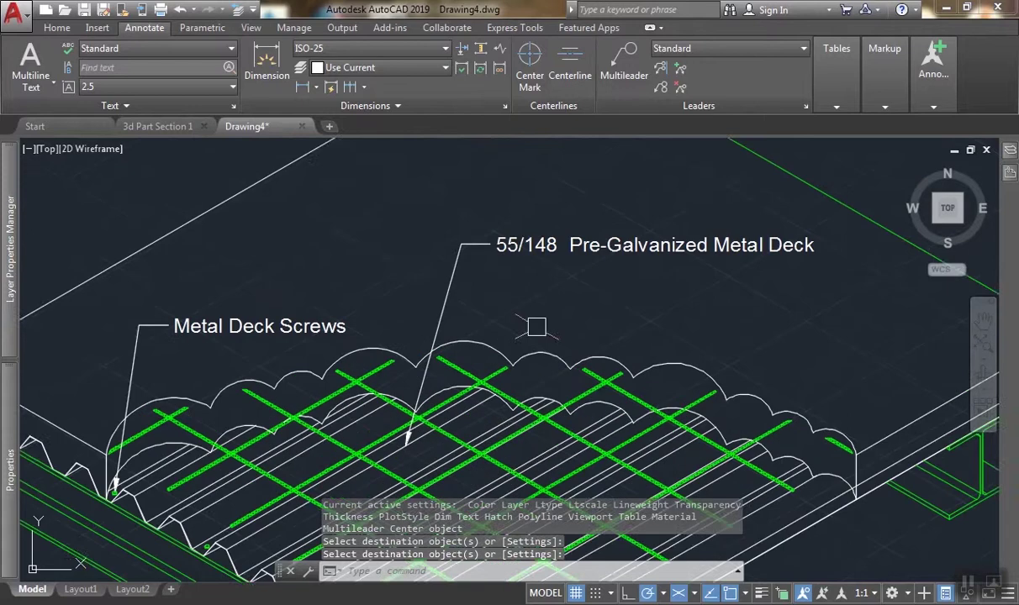
Place a third multileader with its arrowhead on a green mesh bar and its landing above the upper break line.
left_click(624, 60)
scroll(496, 412, "up", 3)
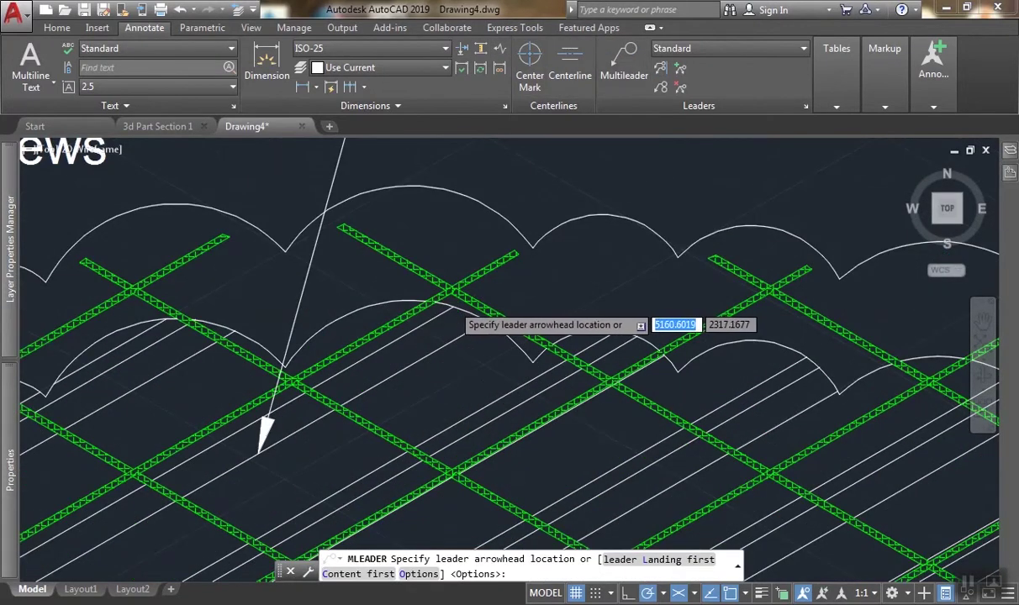
scroll(467, 303, "up", 2)
left_click(480, 299)
scroll(496, 252, "down", 4)
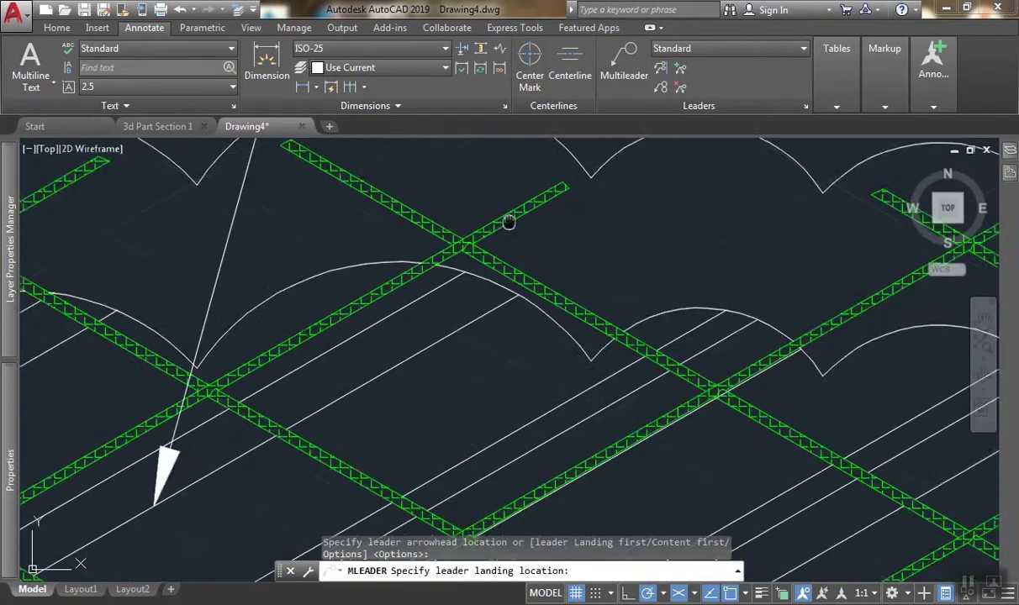
left_click(452, 310)
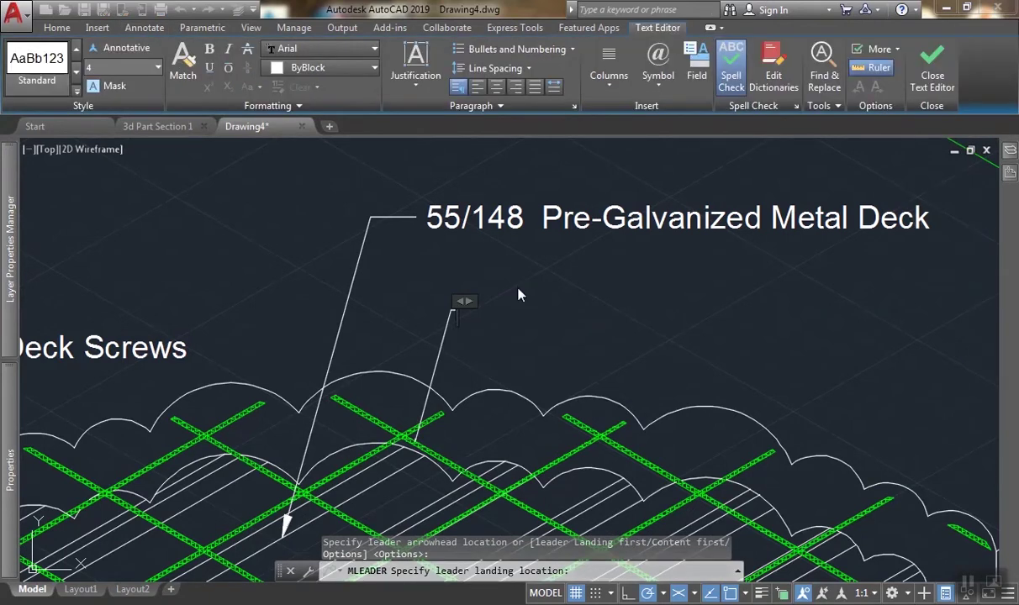
Enter "A98 BRC Mesh" as the third leader's text and finish it.
type("A")
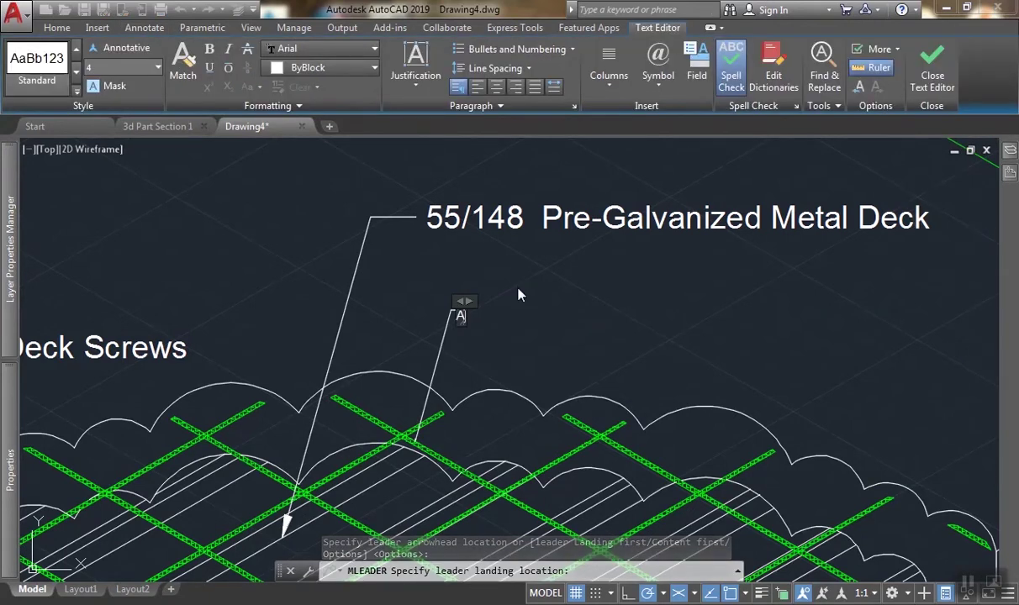
type("98")
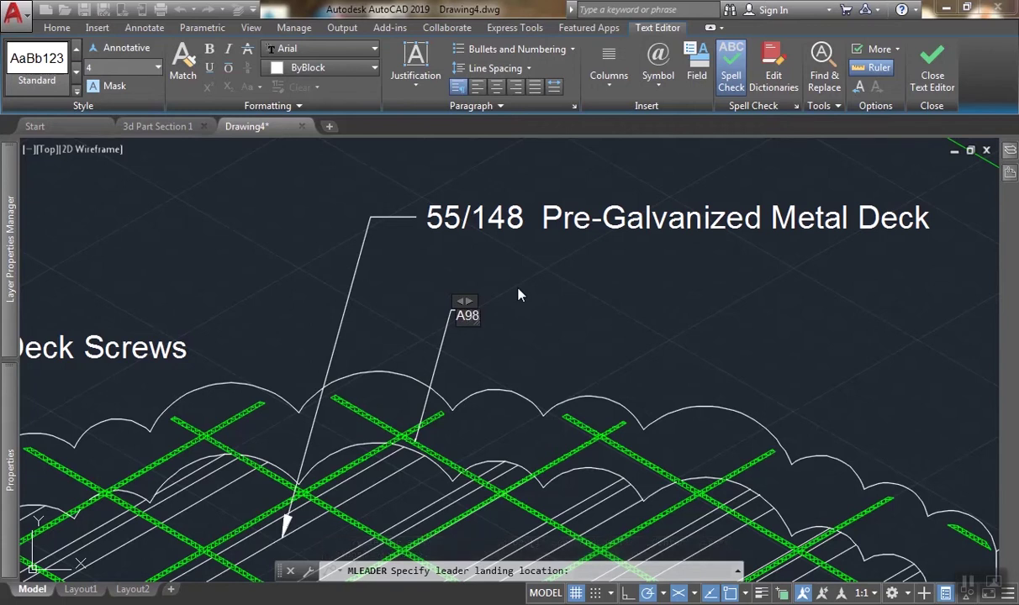
type(" BRC Mesh")
left_click(518, 289)
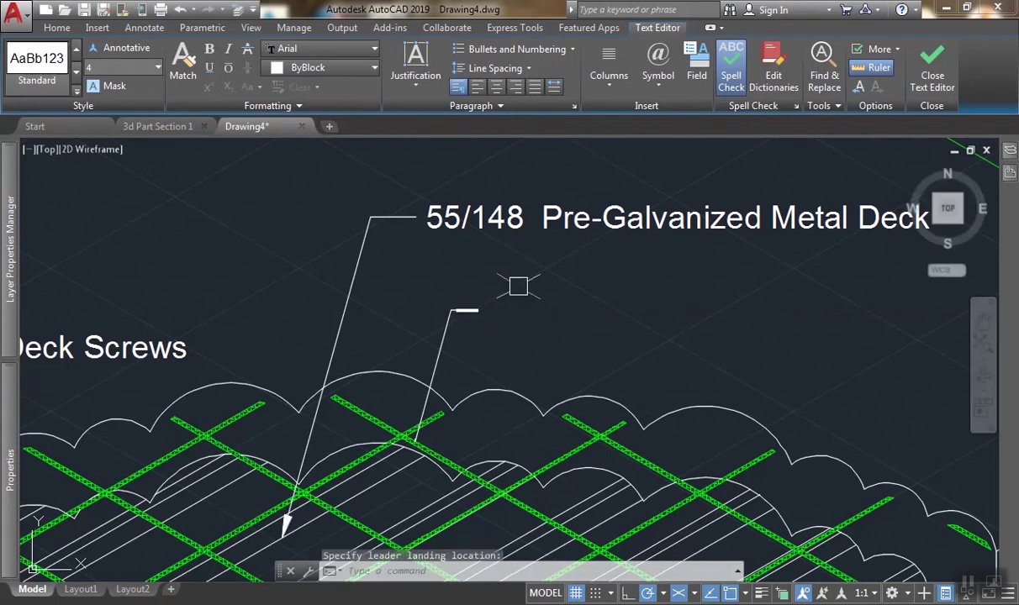
Match the properties of the pre-galvanized metal deck leader onto the new mesh leader.
middle_click_drag(535, 303, 511, 321)
type("ma")
key("Return")
left_click(509, 251)
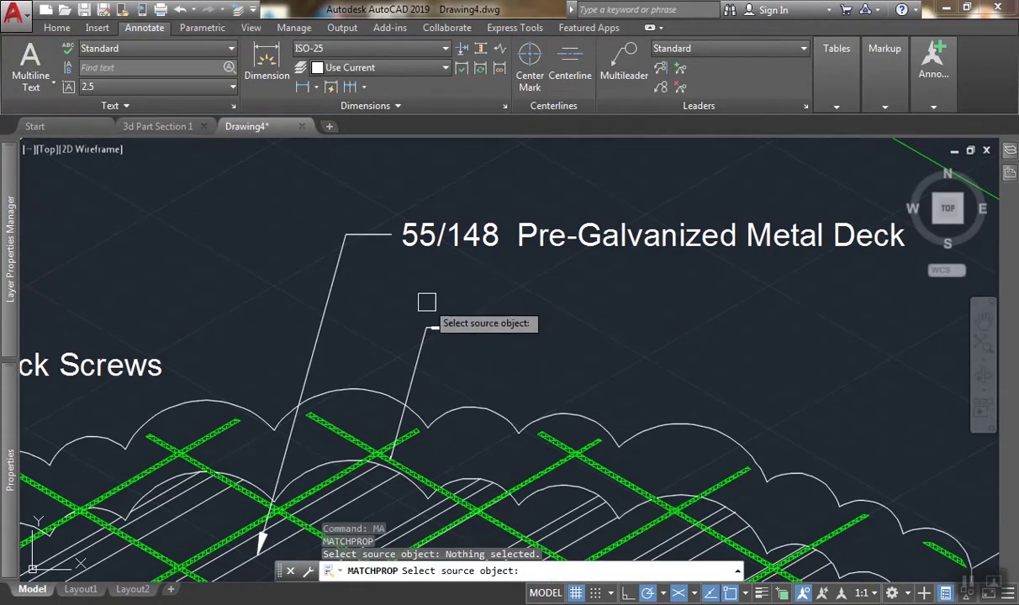
left_click(461, 236)
left_click(445, 328)
scroll(445, 328, "down", 5)
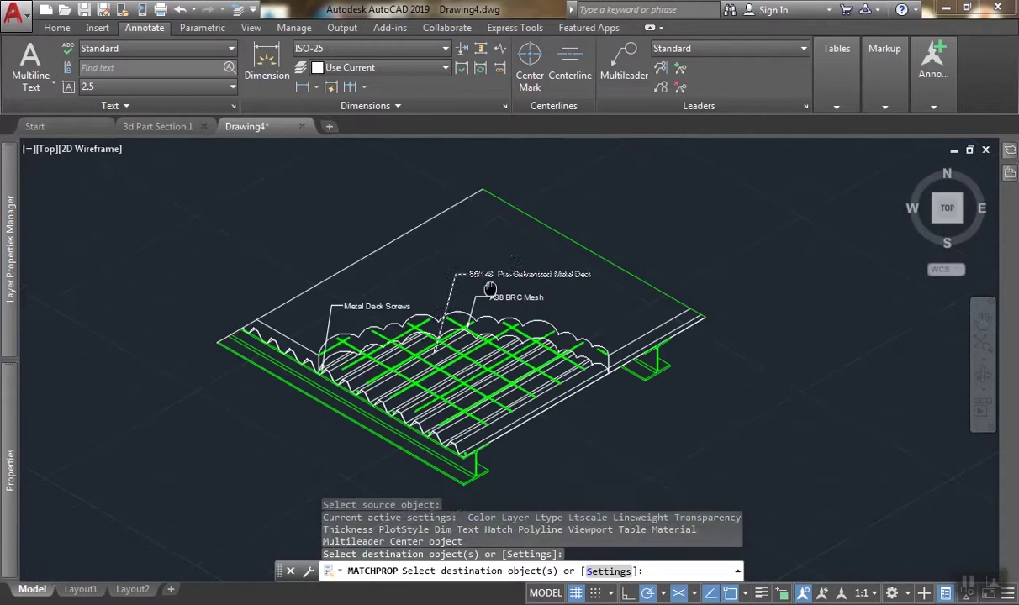
key("Return")
scroll(504, 307, "up", 5)
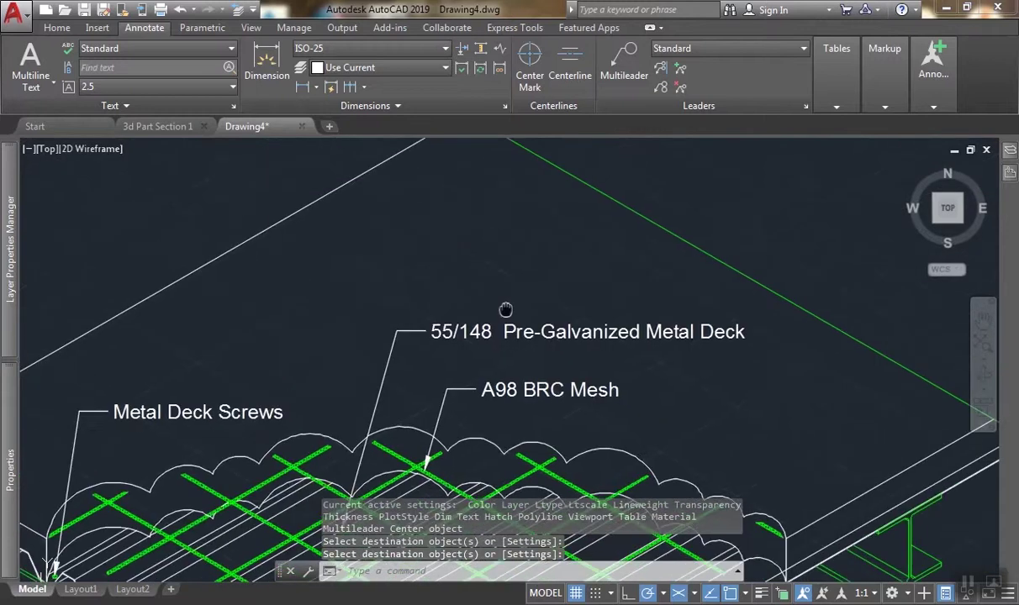
Add a multileader pointing at the plain slab surface behind the break line, with the text "125mm Concrete Deck".
left_click(623, 59)
left_click(318, 359)
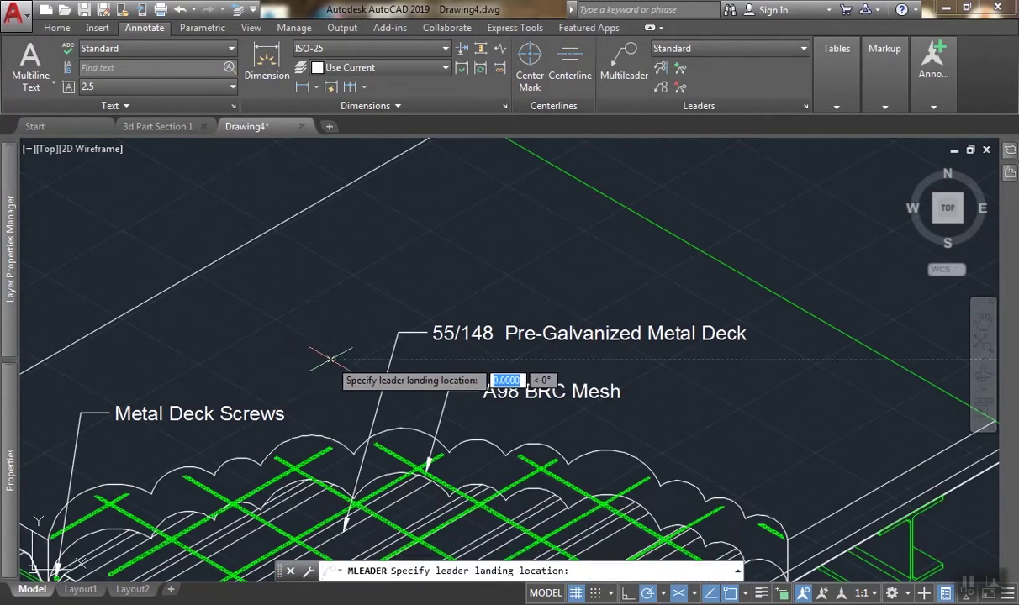
left_click(363, 269)
type("12")
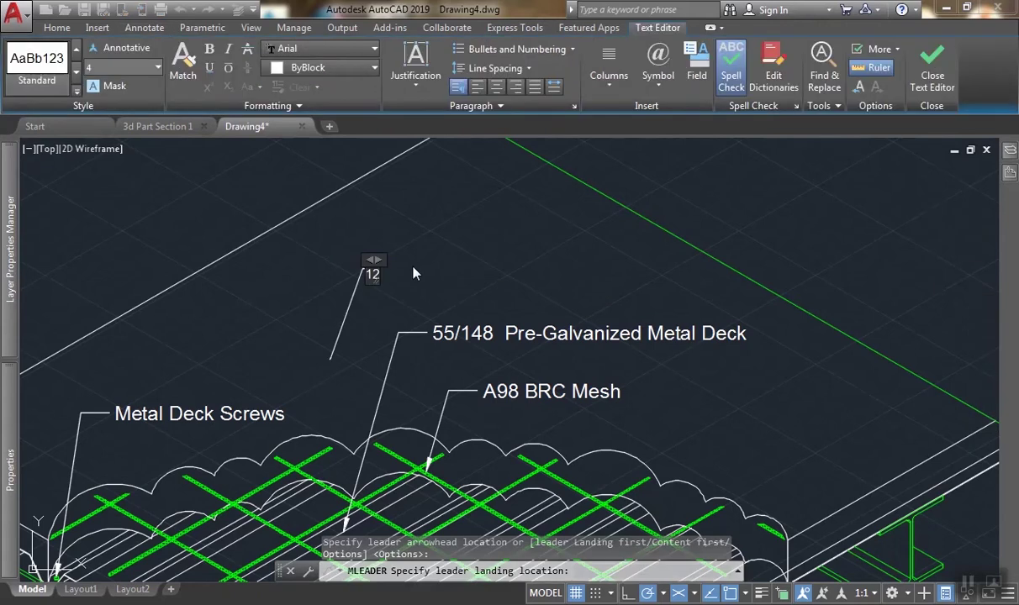
type("5mm")
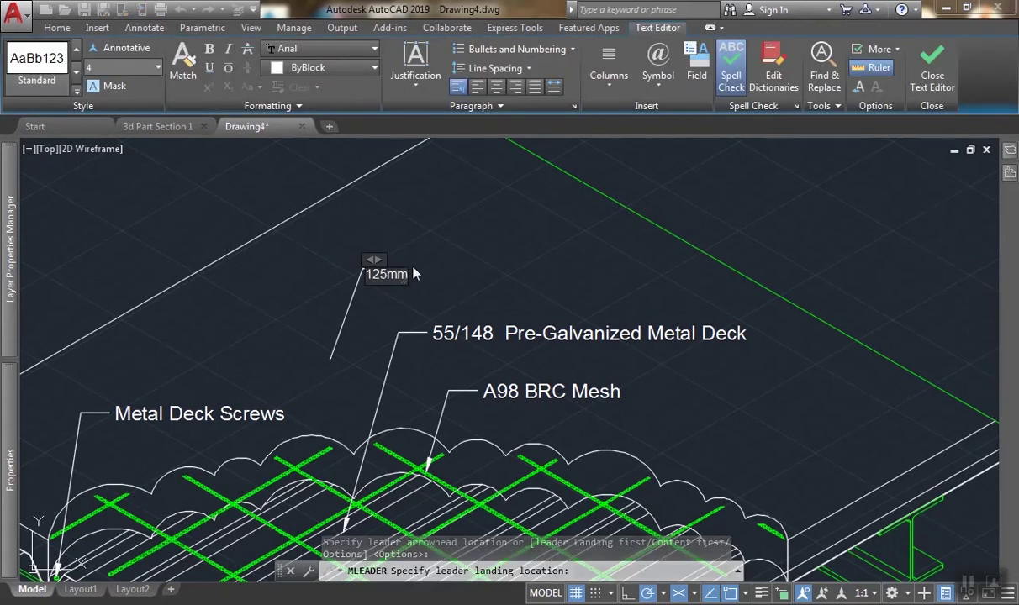
type(" conc")
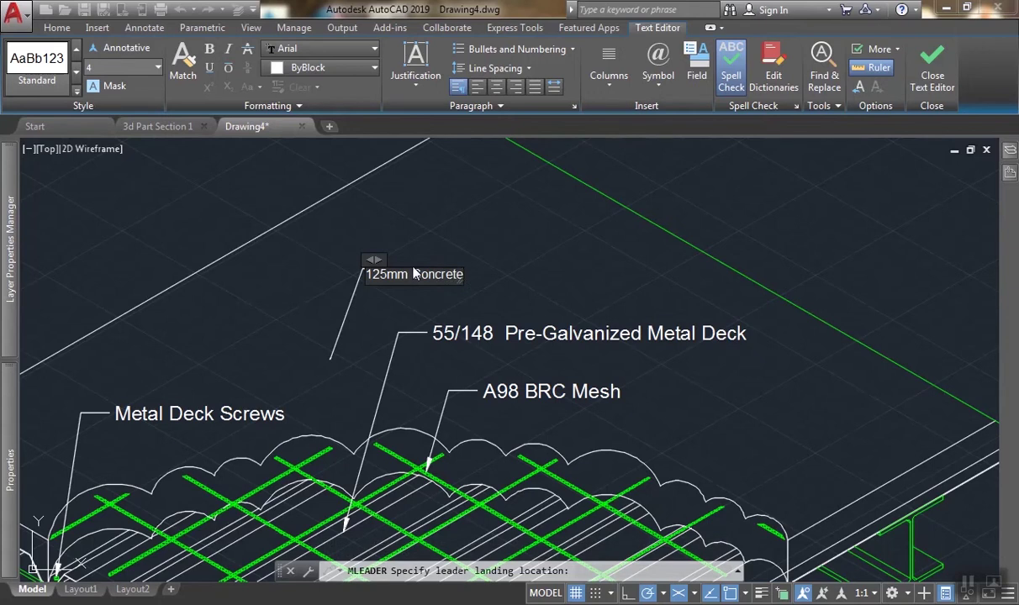
type("rete Decks")
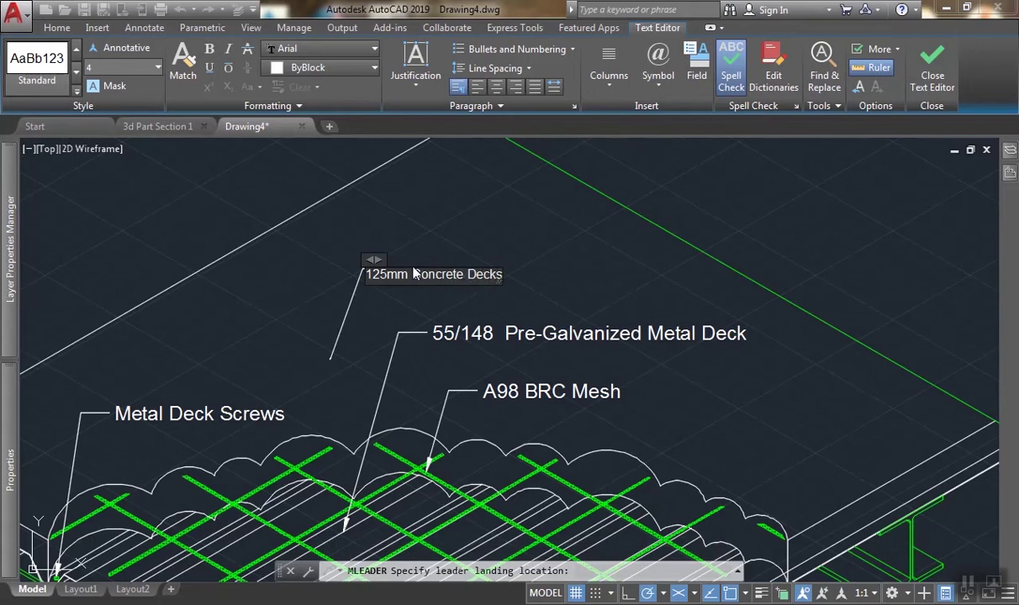
key("BackSpace")
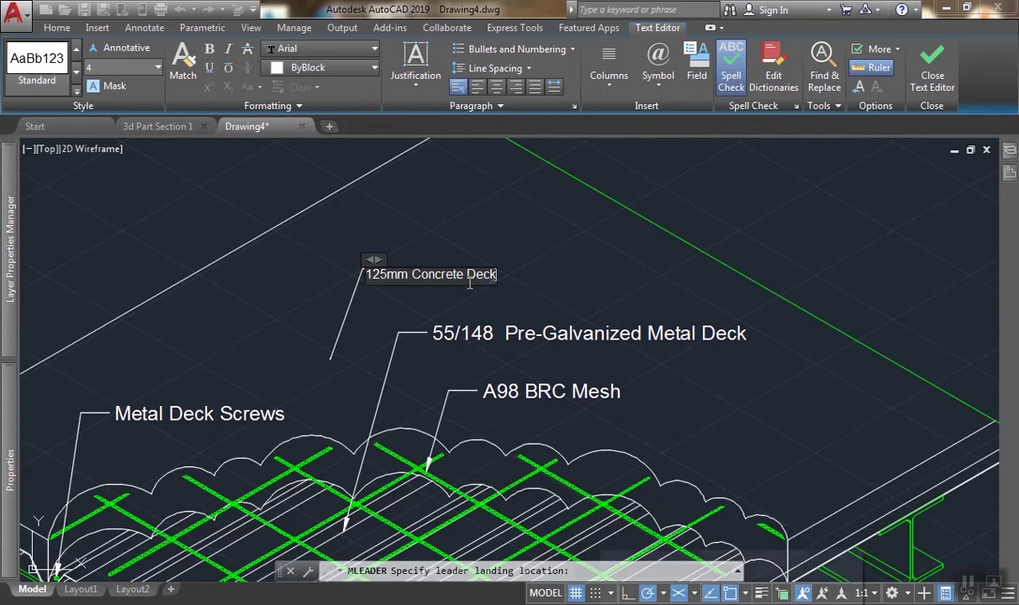
Replace "Deck" with "Slab" in the 125mm Concrete leader's text and finish it.
left_click_drag(468, 281, 540, 287)
key("Delete")
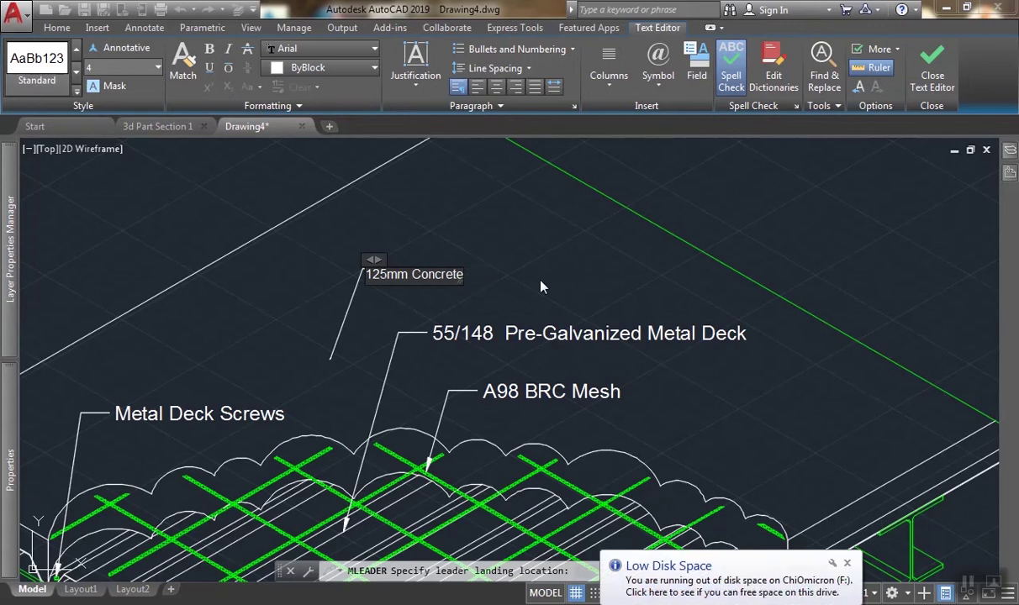
type("S")
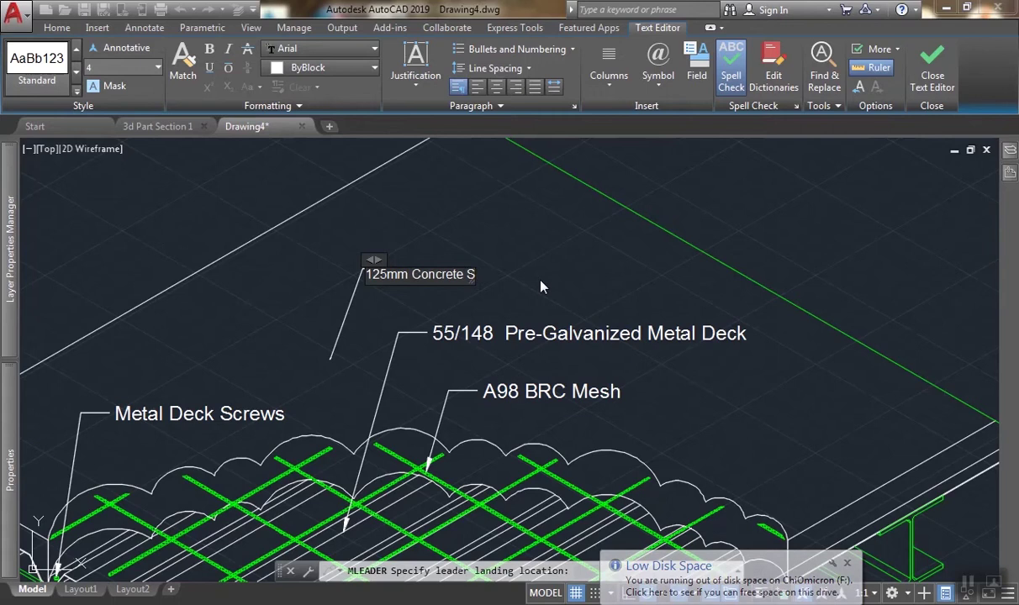
type("lab")
left_click(541, 284)
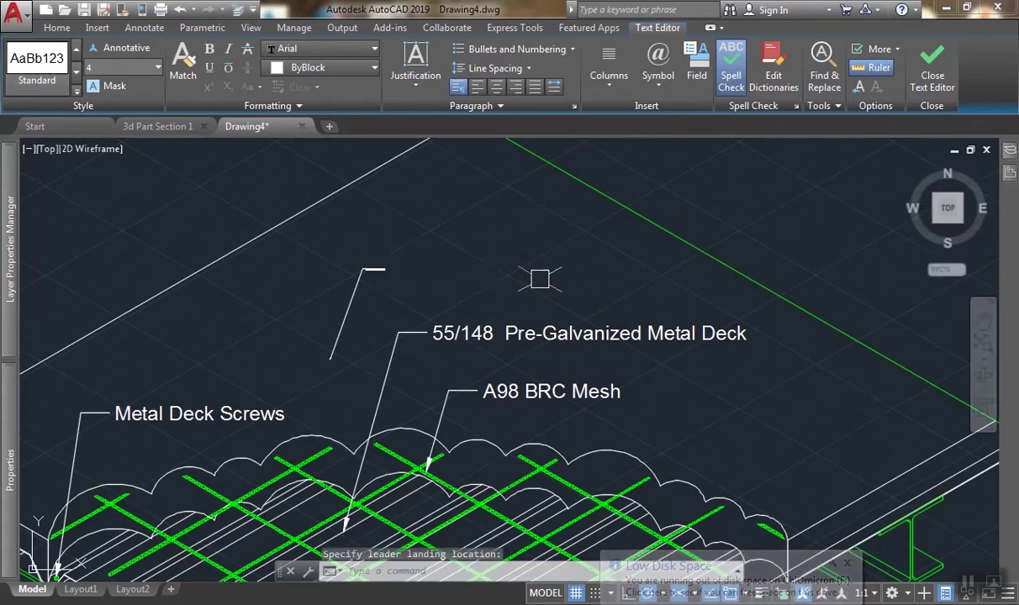
Match the properties of the pre-galvanized metal deck leader onto the concrete slab leader.
type("ma")
key("Return")
left_click(464, 333)
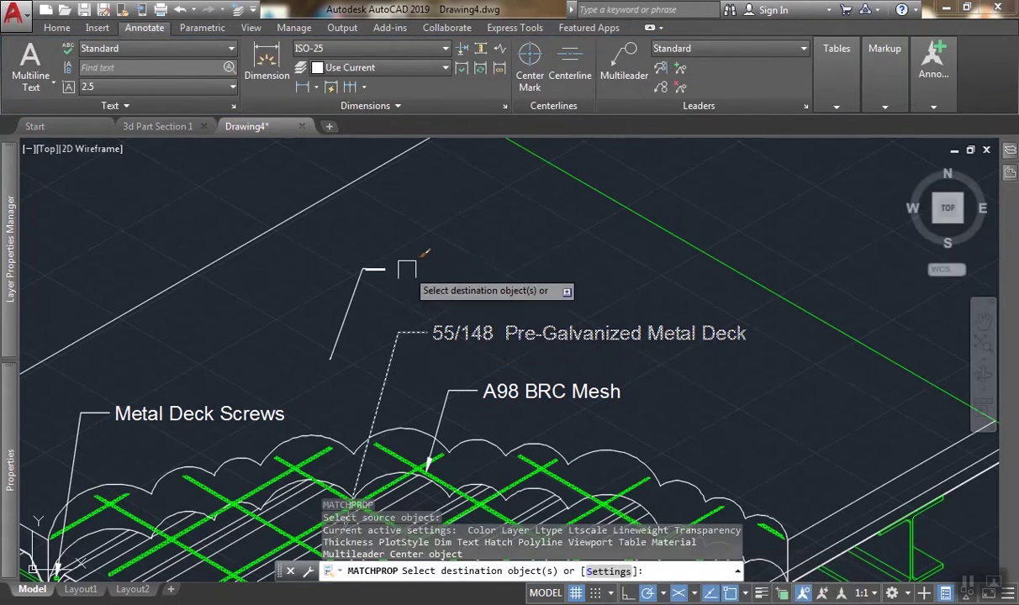
left_click(378, 266)
scroll(498, 230, "down", 2)
key("Return")
Place a multileader with its arrowhead on the front I-beam's web and its landing in the empty space beside the beam.
scroll(496, 264, "down", 5)
middle_click_drag(510, 382, 509, 296)
scroll(511, 297, "up", 4)
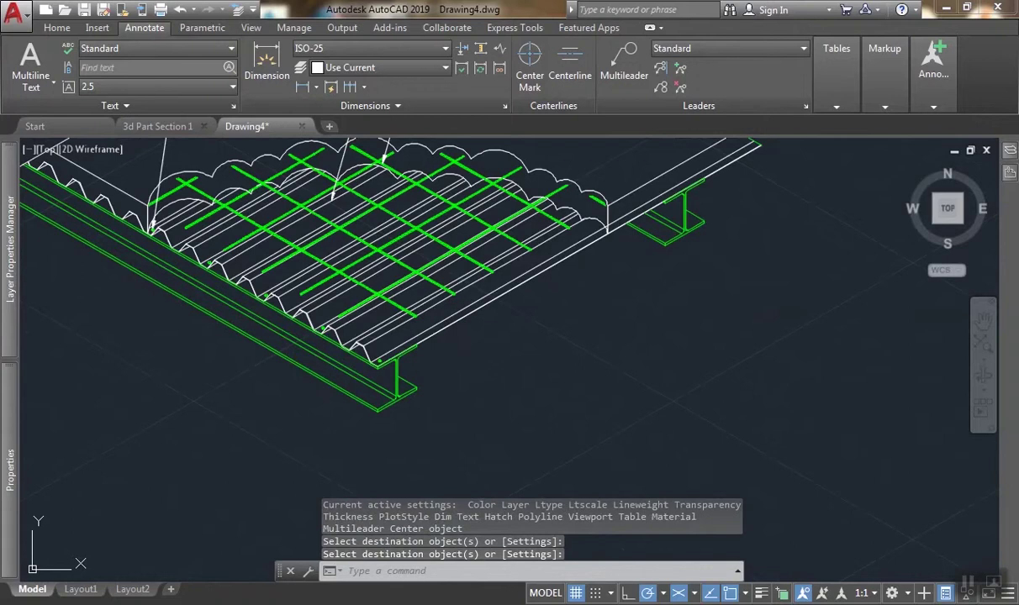
middle_click_drag(539, 141, 530, 157)
left_click(622, 64)
scroll(417, 409, "up", 4)
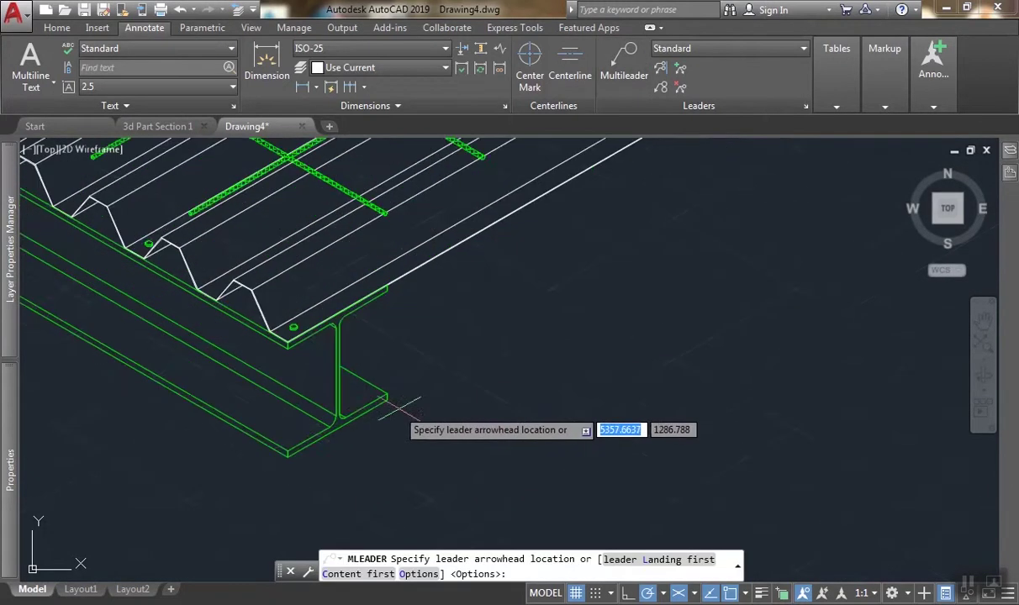
scroll(388, 402, "up", 1)
left_click(314, 332)
scroll(411, 355, "down", 1)
middle_click_drag(411, 355, 345, 402)
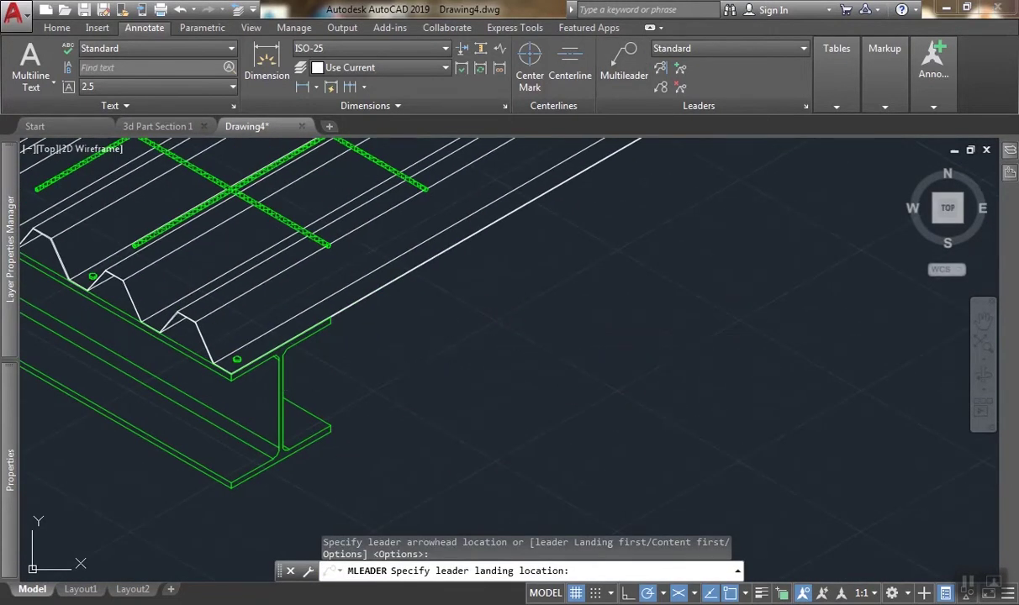
left_click(559, 340)
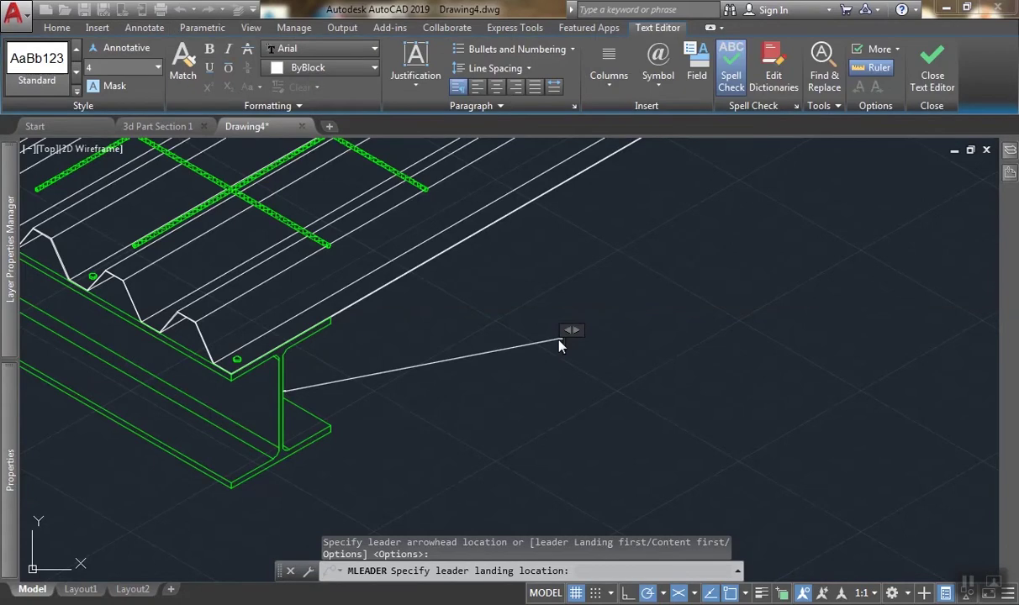
Enter "UBM 203x203x46 kg/m" with "Primary Member" on a second line as the beam leader's text.
type("ub")
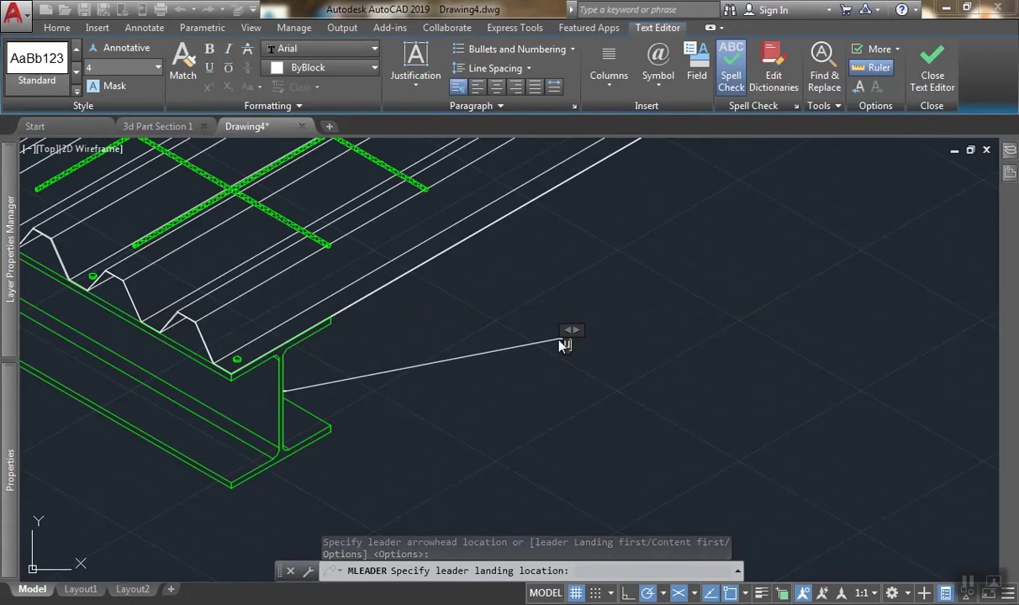
type("M 203x203x46 kg/m")
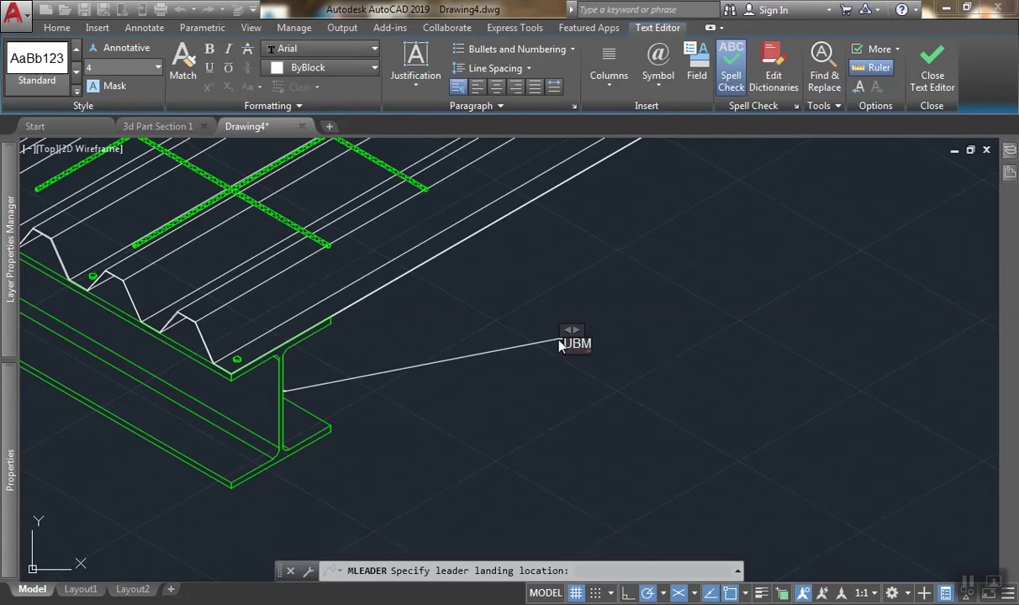
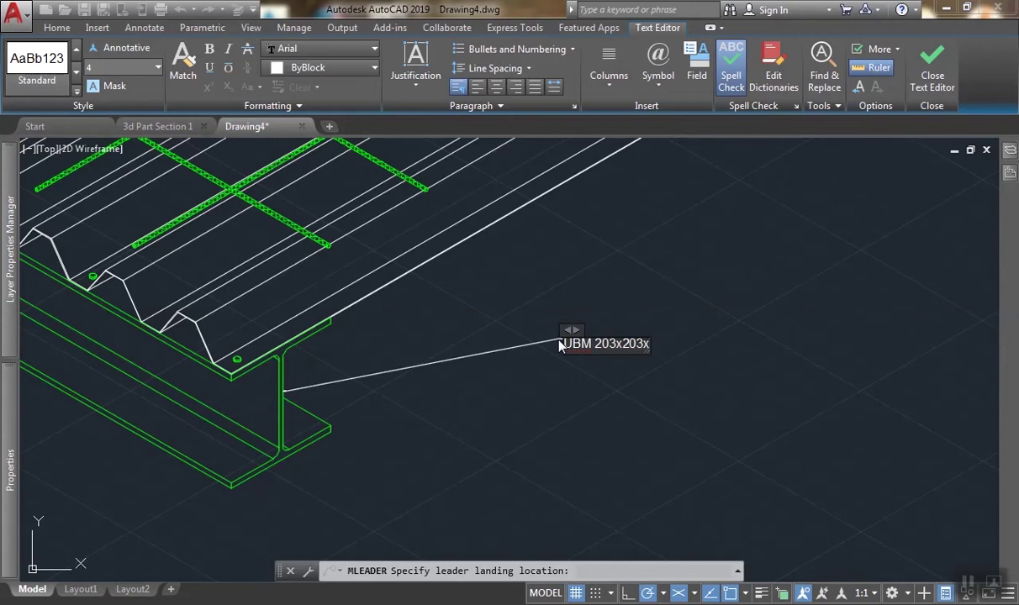
type("kg/m")
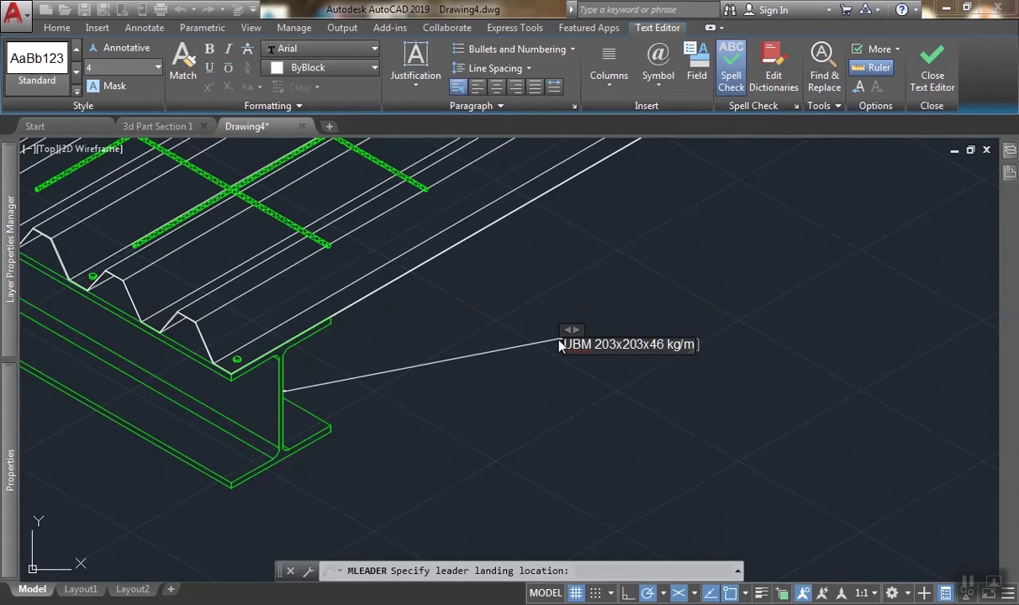
key("Return")
type("P")
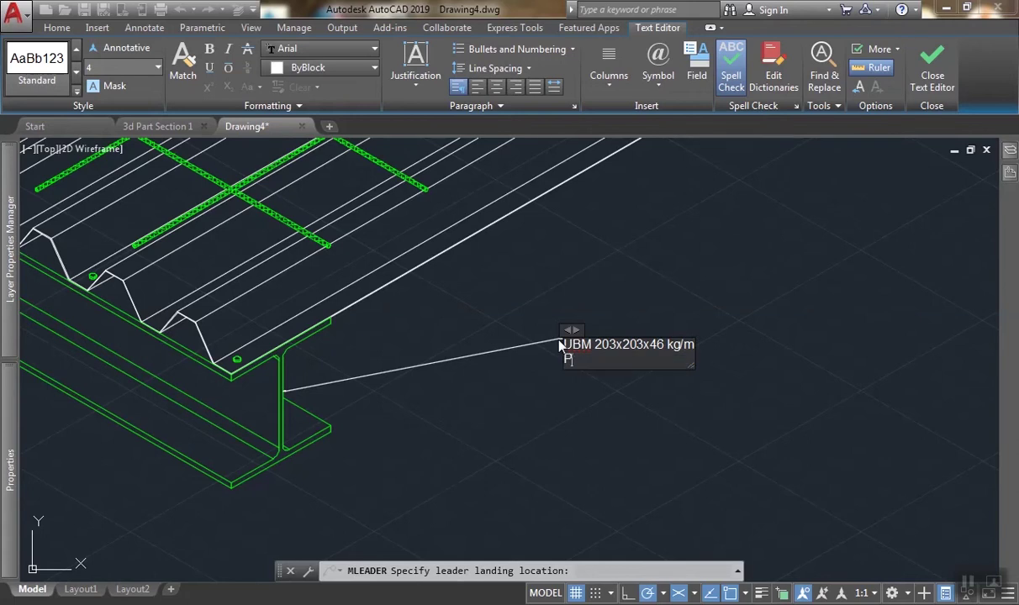
type("rimary mem")
key("BackSpace")
key("BackSpace")
key("BackSpace")
type("Membe")
left_click(551, 310)
Finish the beam leader's text and match the properties of the A98 BRC Mesh leader onto it.
middle_click_drag(578, 379, 556, 417)
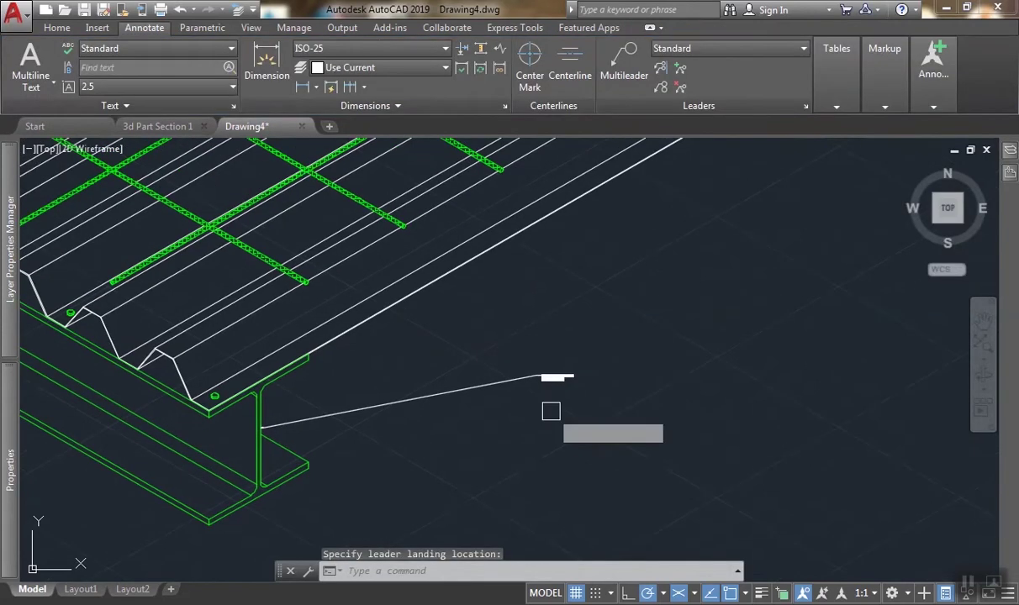
type("ma")
key("Return")
scroll(506, 436, "down", 3)
left_click(499, 245)
scroll(513, 420, "up", 1)
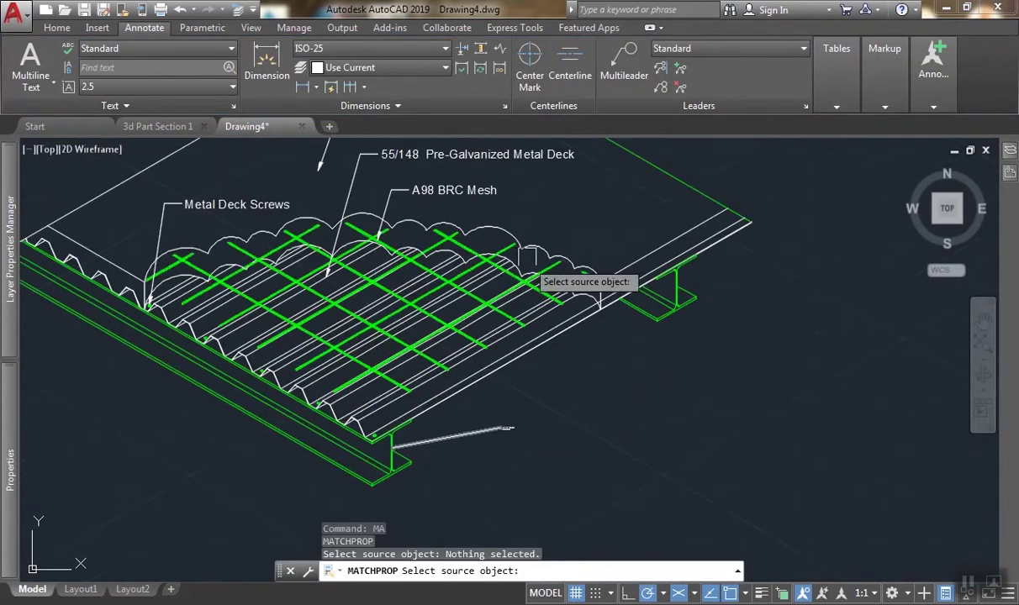
left_click(486, 192)
scroll(557, 409, "up", 3)
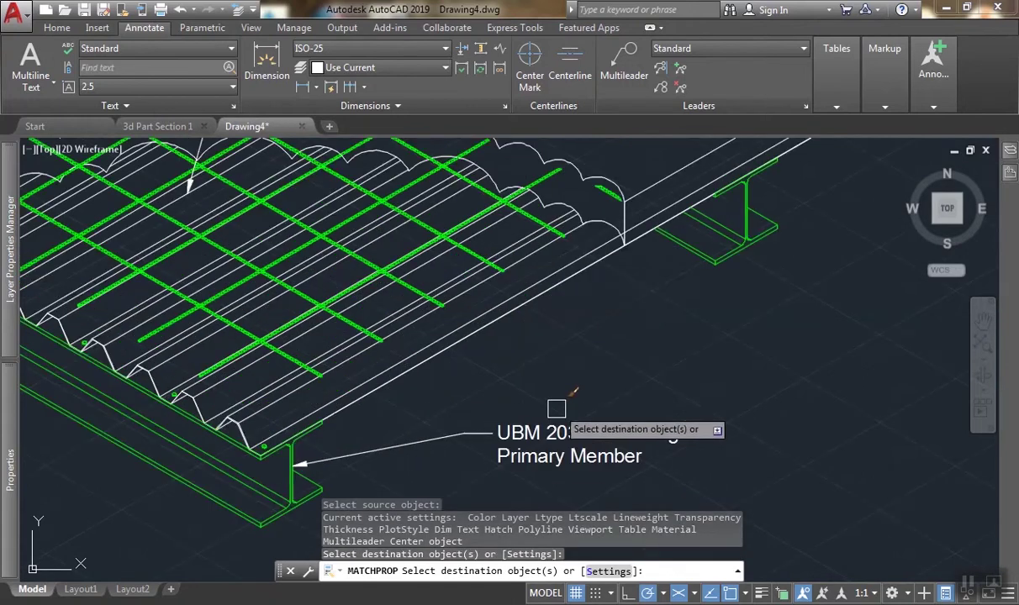
left_click(556, 409)
key("Return")
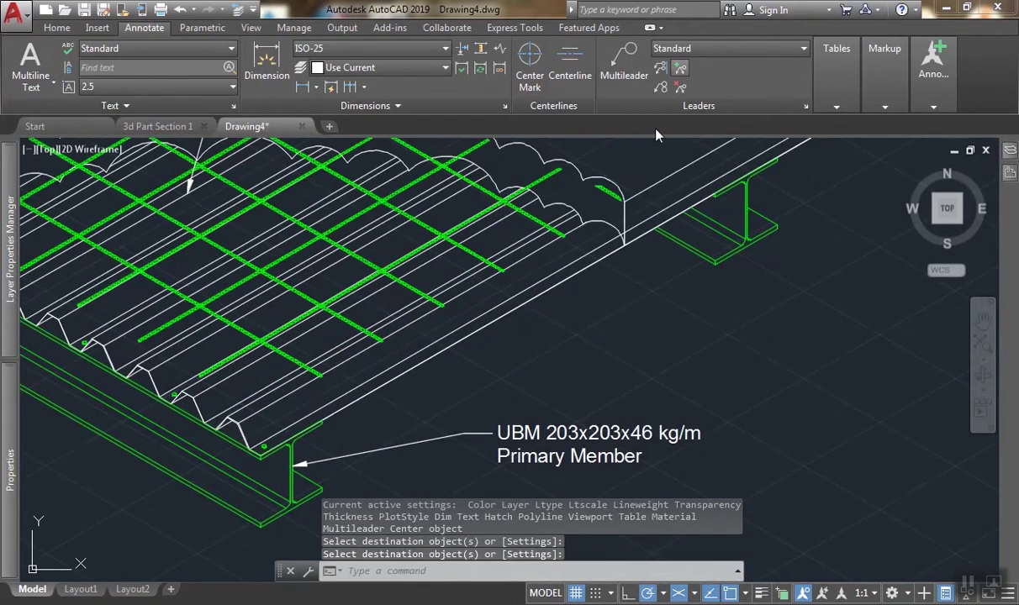
Add a second leader line from the beam label to the bottom flange of the far I-beam.
left_click(659, 68)
left_click(496, 432)
scroll(660, 244, "up", 2)
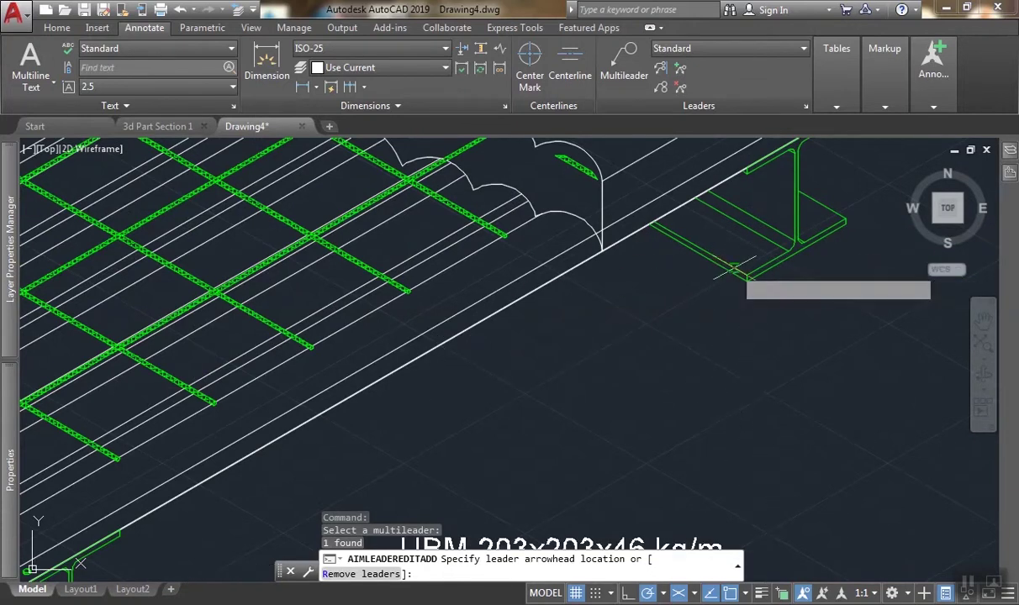
left_click(693, 284)
scroll(694, 283, "down", 3)
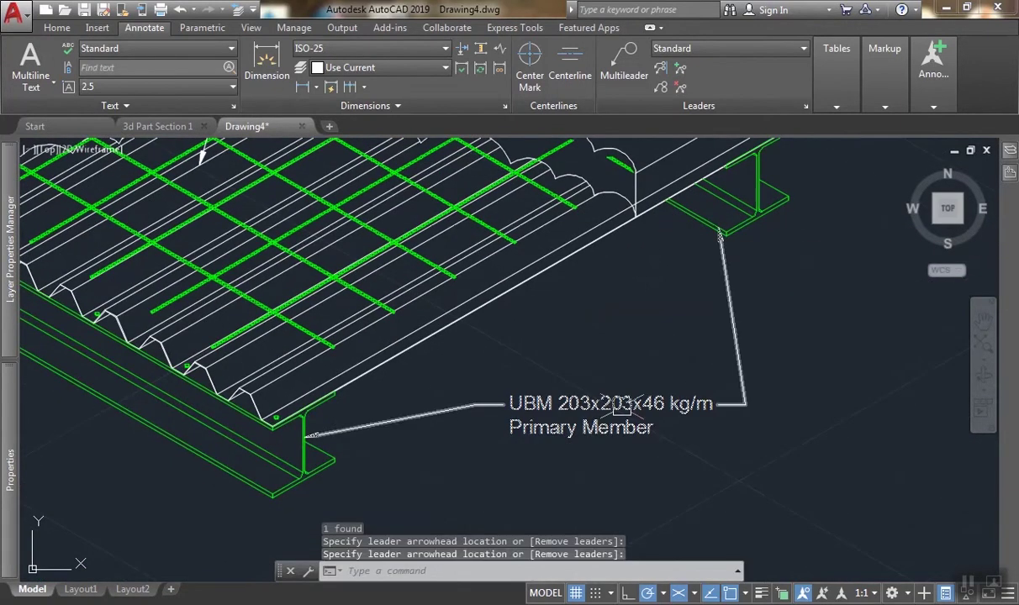
key("Return")
Try to reposition the beam label's leader landings horizontally, farther from the front beam.
left_click(622, 407)
left_click(475, 405)
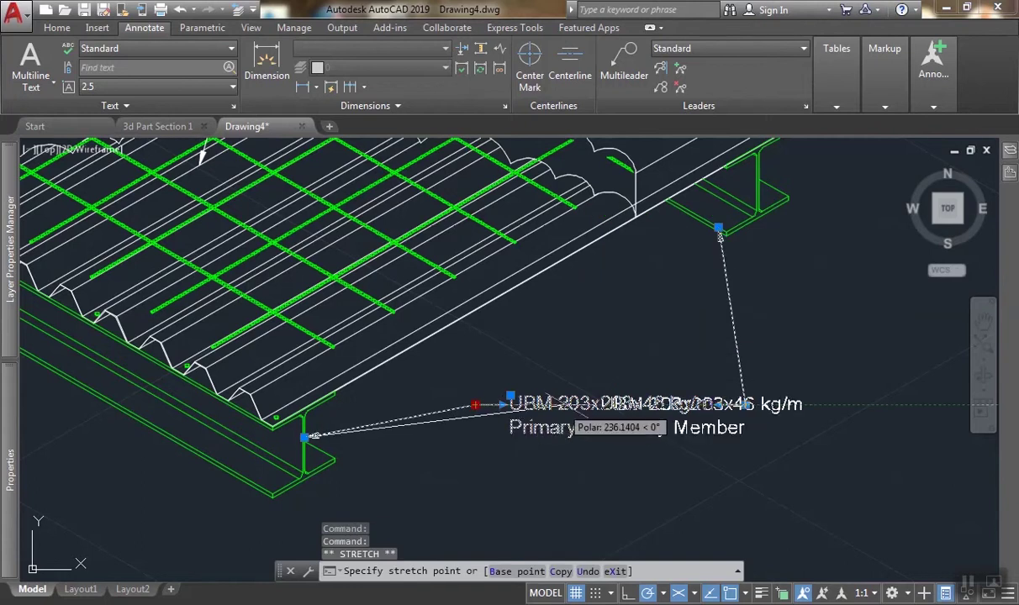
left_click(565, 404)
left_click(838, 405)
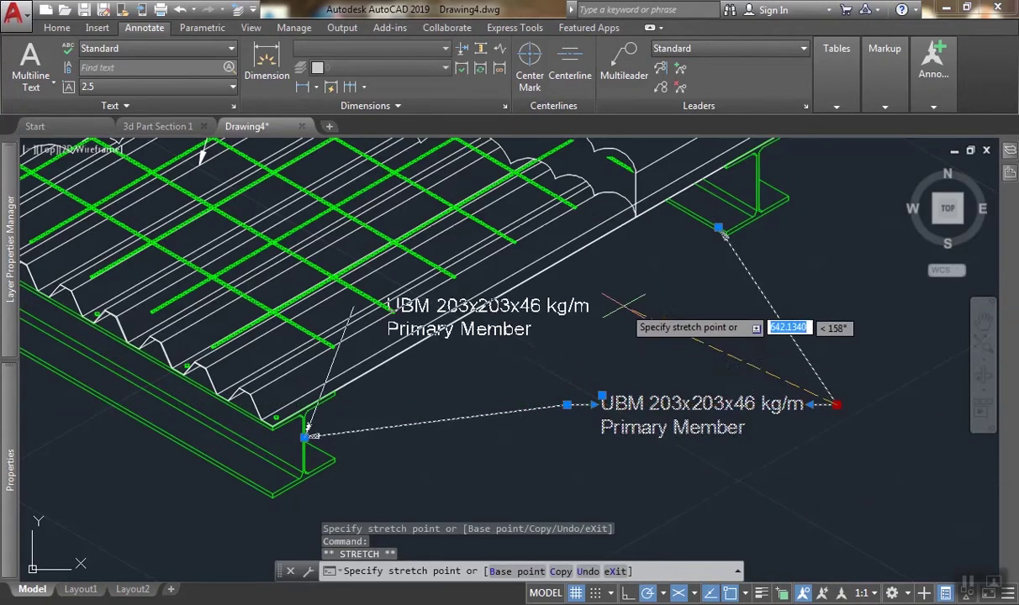
key("Escape")
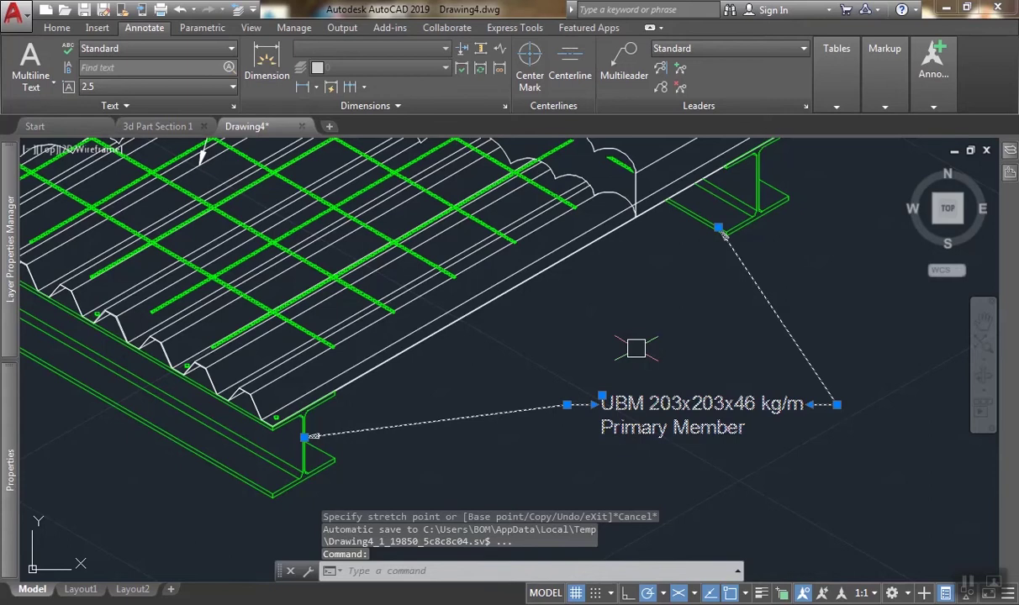
Undo the landing stretch and the added leader line on the beam label.
key("ctrl+z")
key("ctrl+z")
key("ctrl+z")
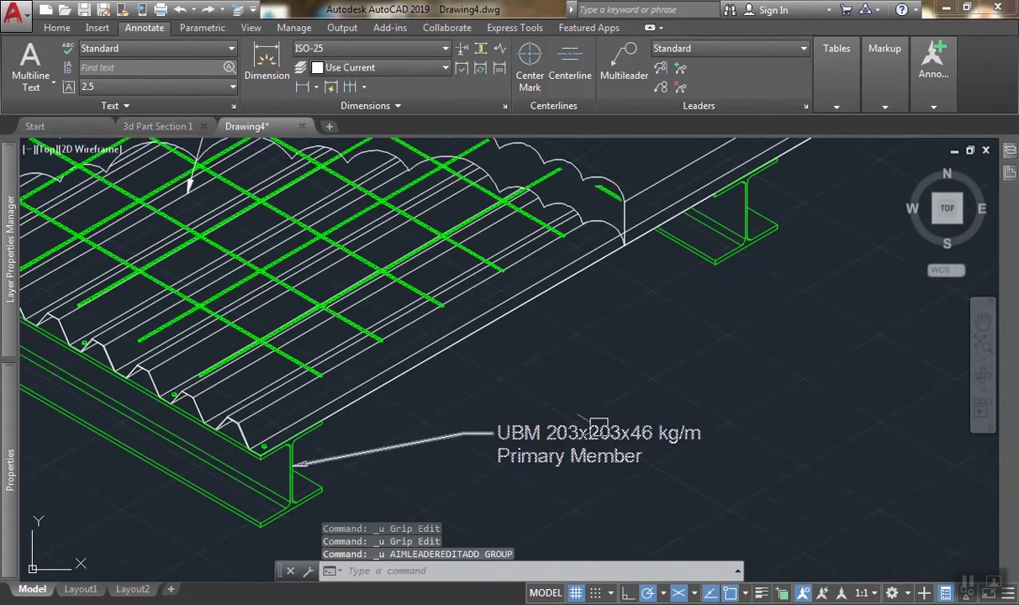
Move the beam label's leader landing diagonally outward into the empty space between the front and far I-beams.
left_click(598, 429)
left_click(464, 428)
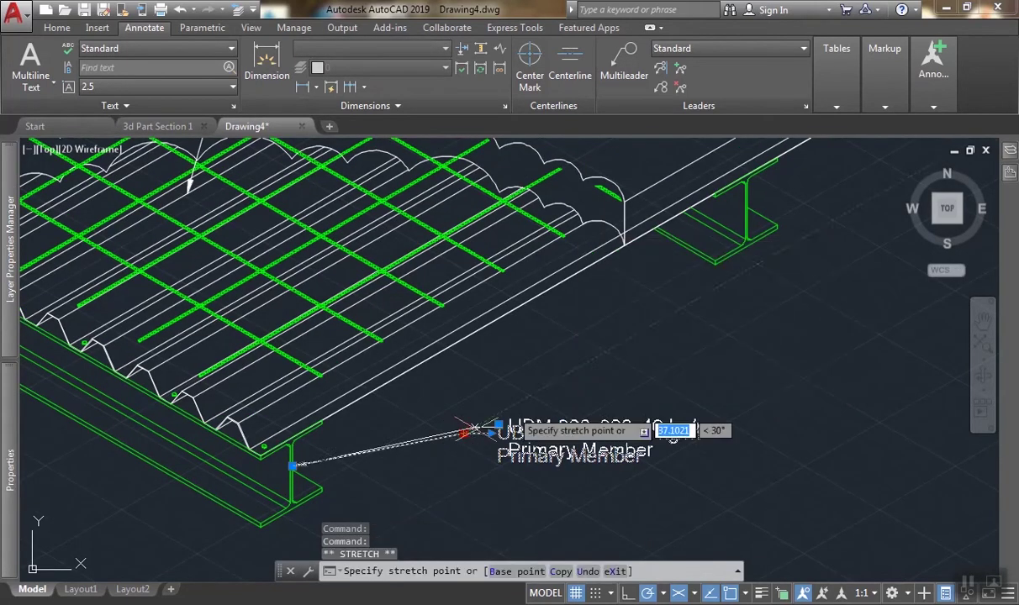
left_click(570, 372)
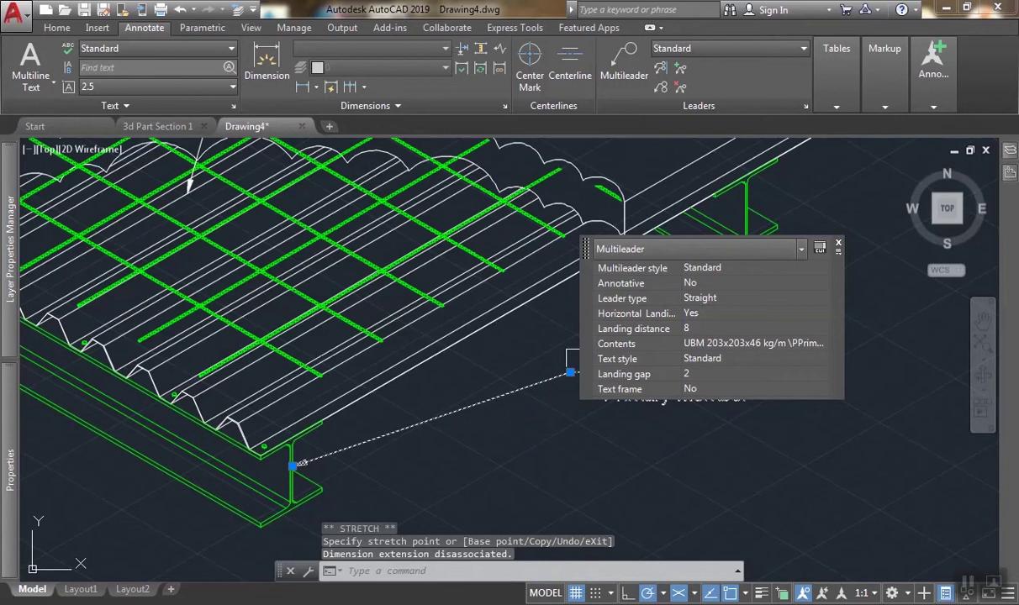
key("Escape")
Add a leader line from the repositioned UBM beam label to the far I-beam's bottom flange.
left_click(660, 68)
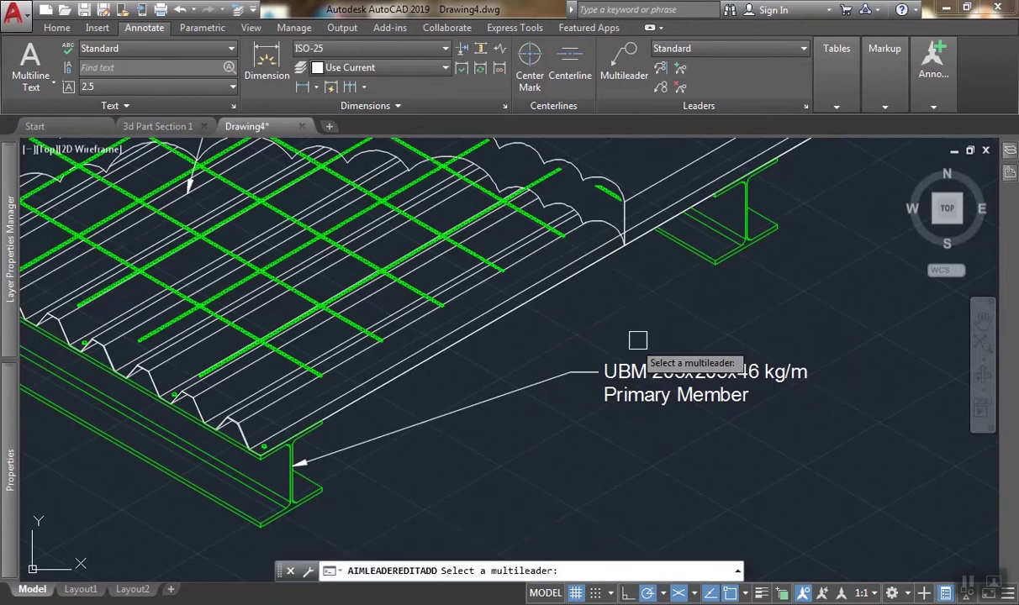
left_click(586, 372)
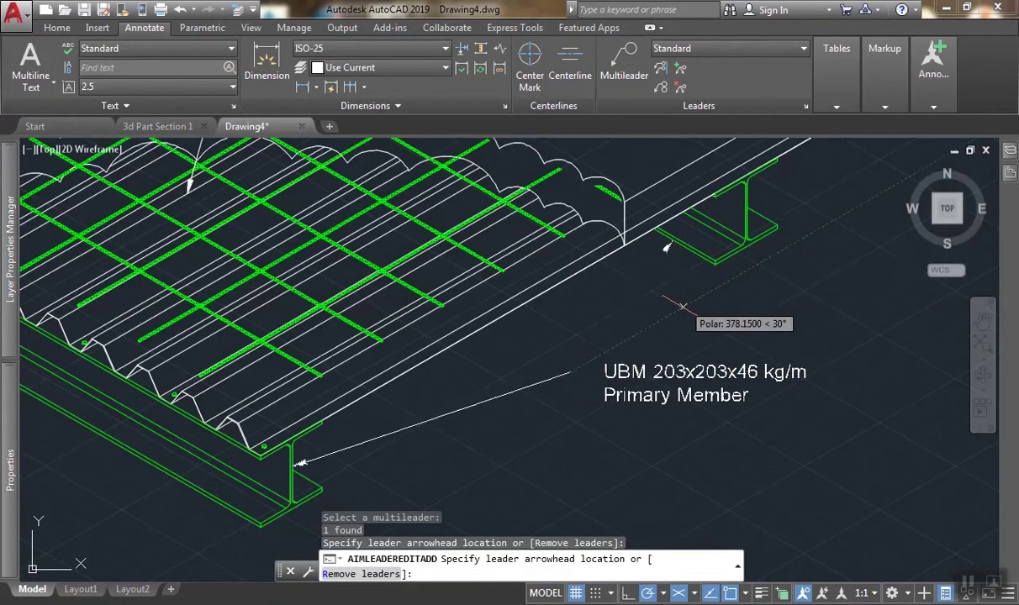
key("Return")
Examine the leader labels across the whole deck drawing, including the Metal Deck Screws callout and both beam arrows.
scroll(711, 353, "down", 2)
scroll(717, 347, "up", 2)
scroll(719, 345, "down", 1)
middle_click_drag(719, 343, 722, 344)
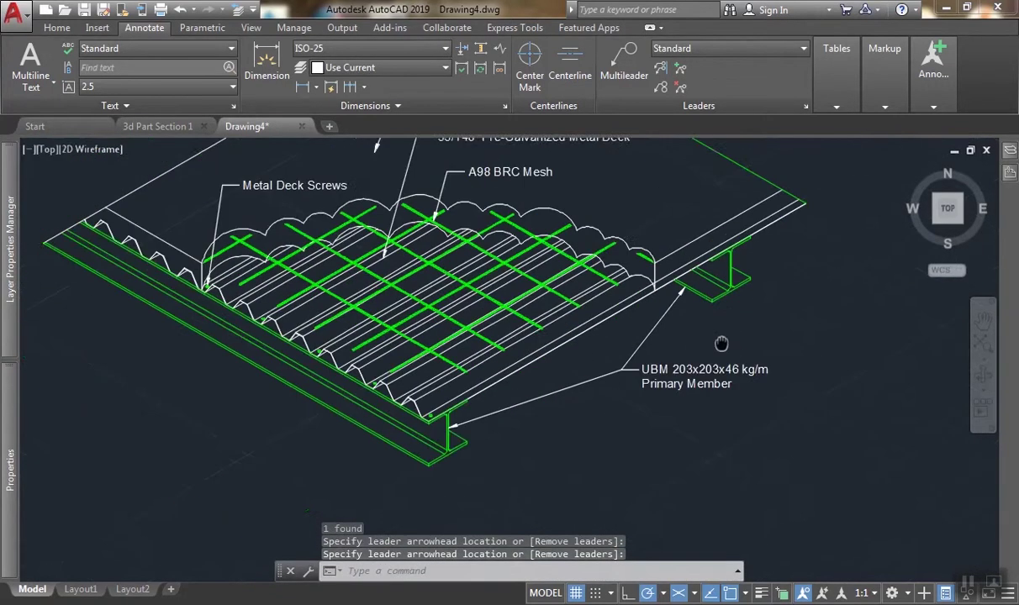
scroll(721, 343, "down", 4)
scroll(701, 340, "up", 2)
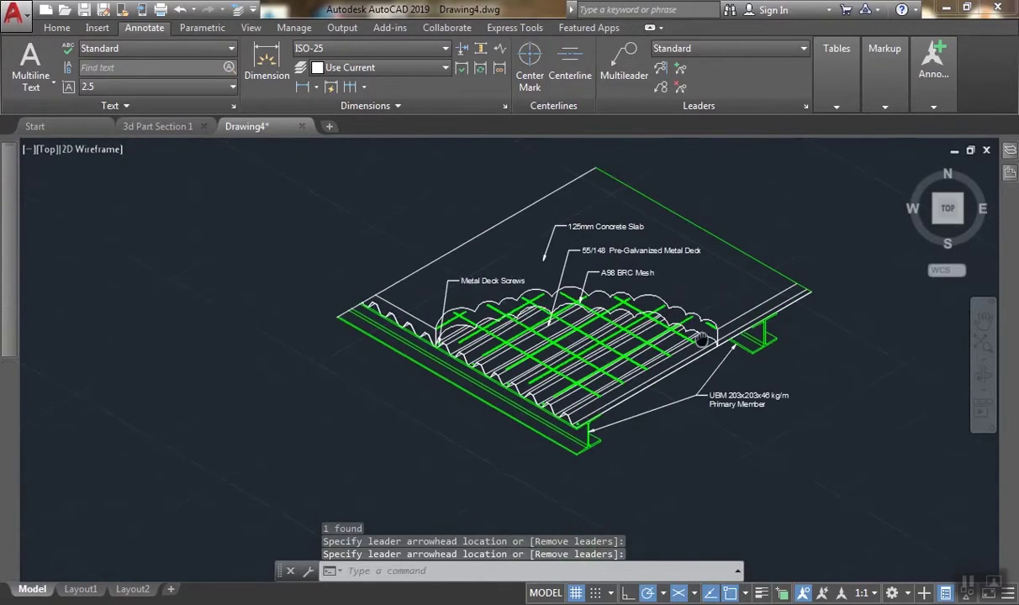
scroll(701, 340, "up", 5)
scroll(522, 330, "down", 1)
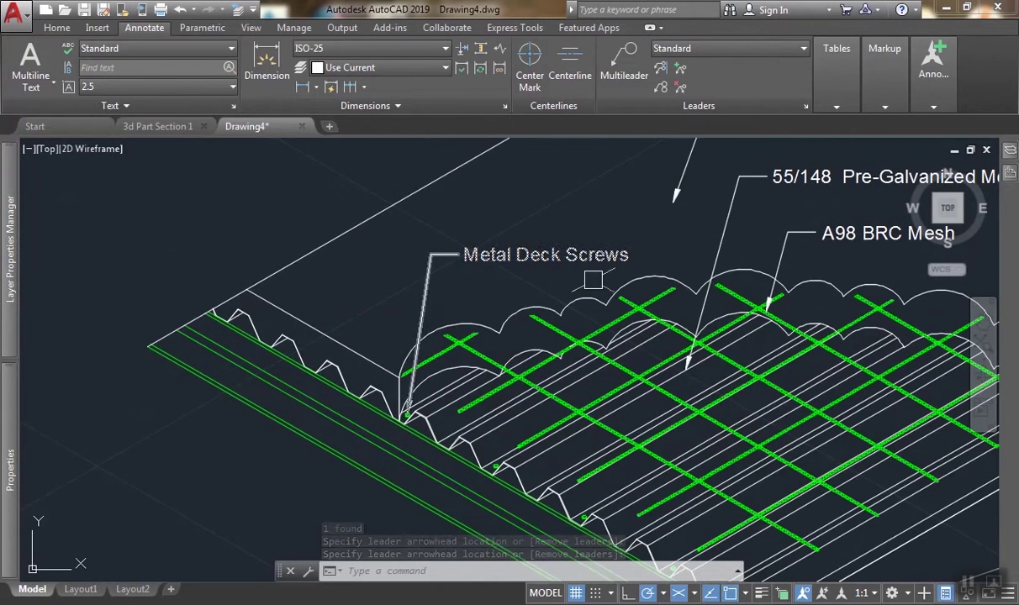
scroll(579, 308, "up", 1)
scroll(529, 284, "up", 2)
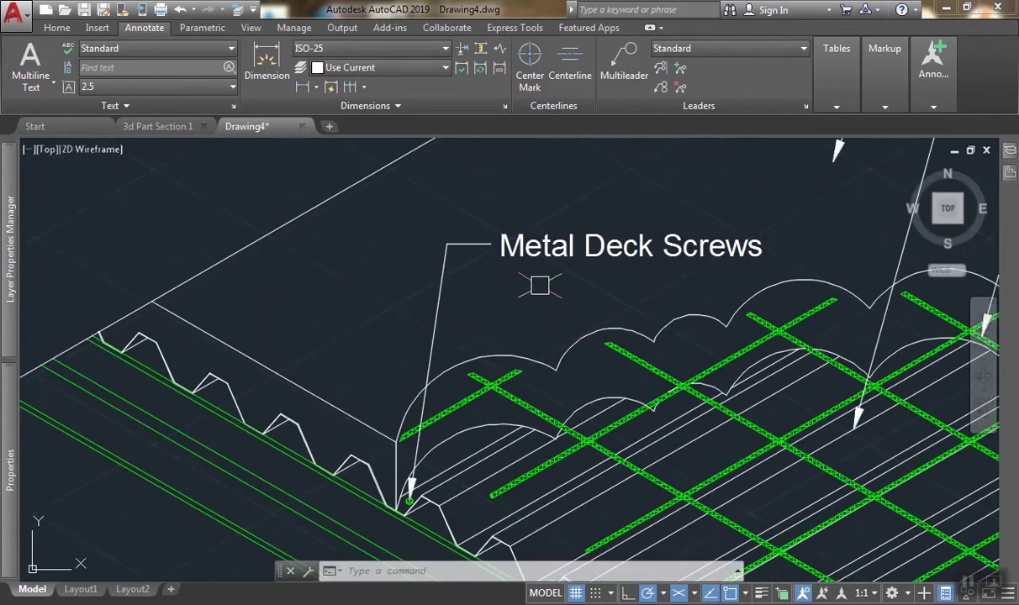
scroll(583, 251, "down", 2)
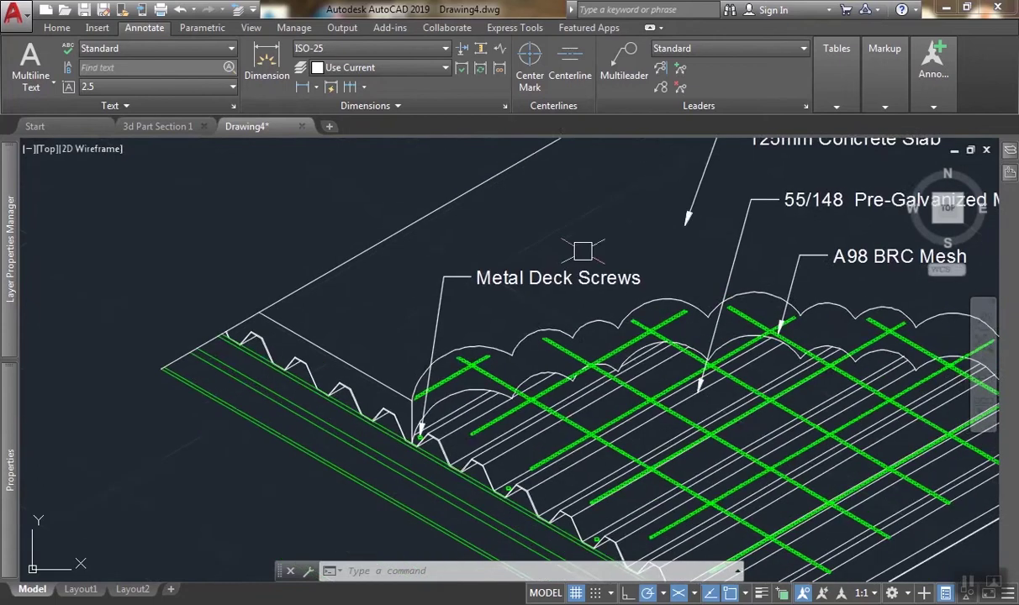
scroll(583, 250, "down", 1)
middle_click_drag(634, 368, 494, 330)
middle_click_drag(580, 189, 580, 193)
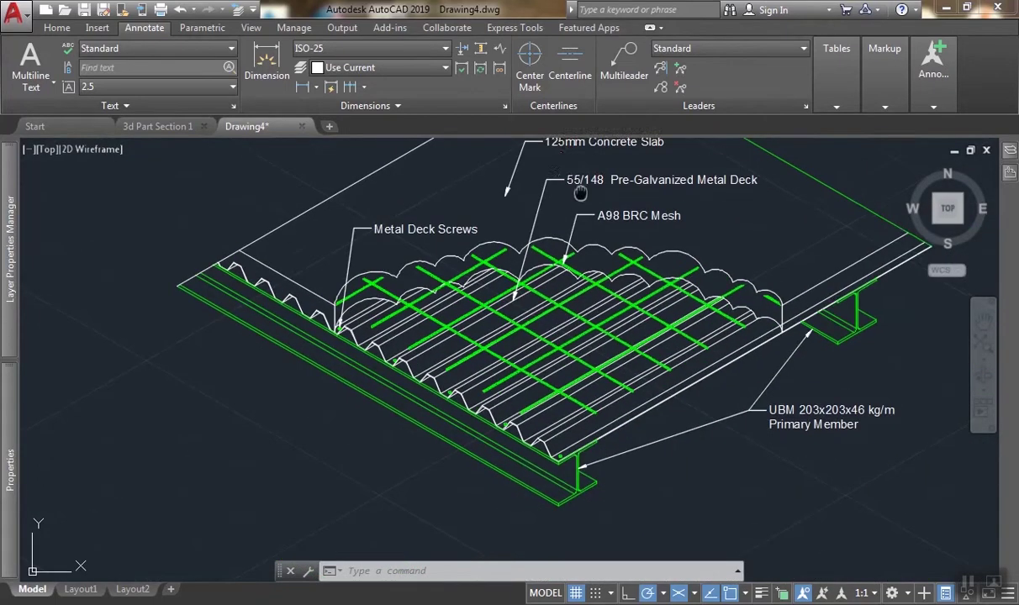
scroll(530, 298, "down", 3)
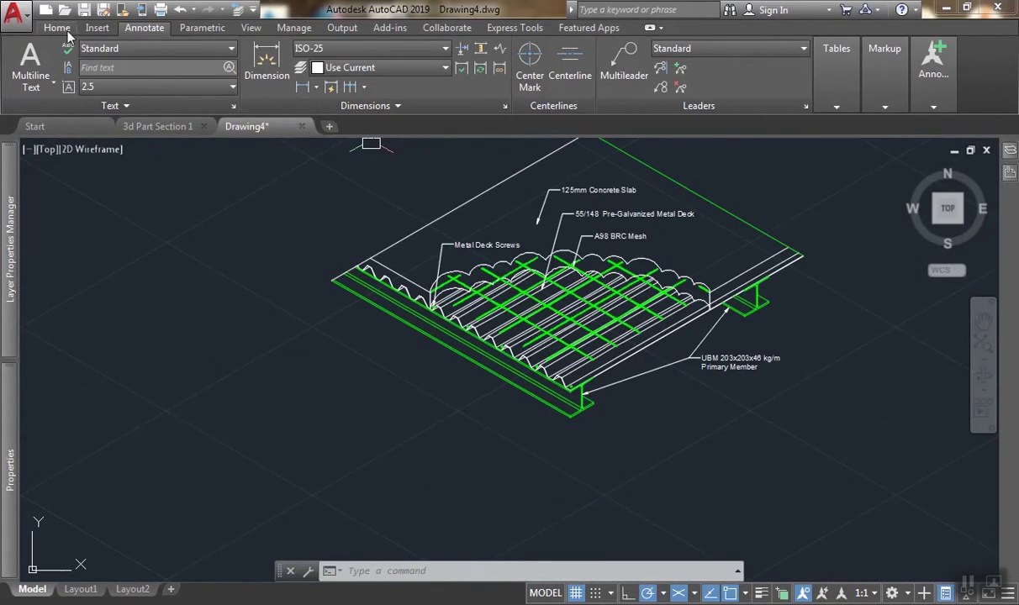
Start a single-line text in the empty space below the front beam with height 50 and rotation 0.
left_click(59, 29)
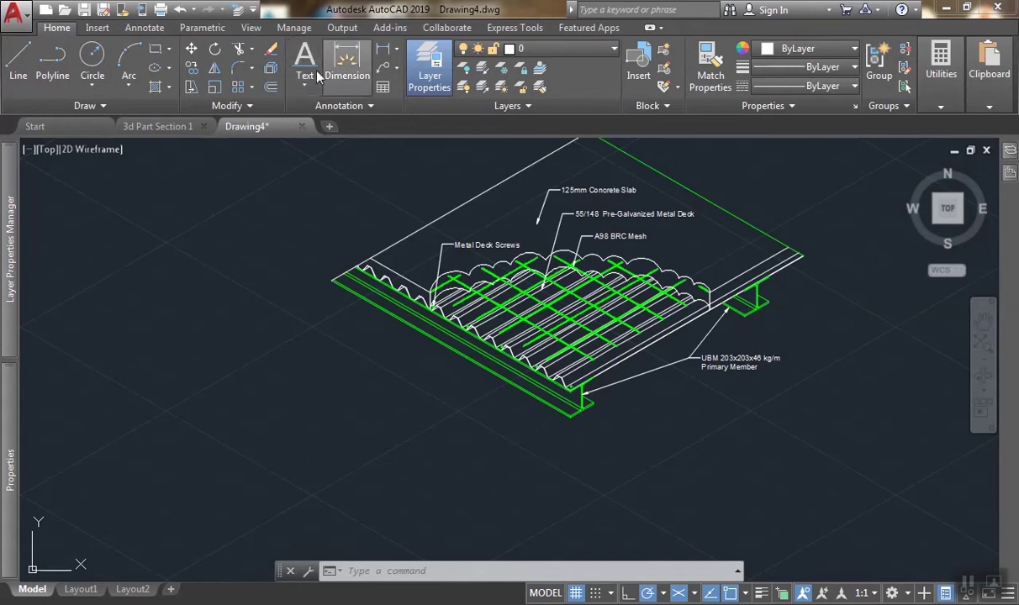
left_click(305, 60)
scroll(461, 438, "up", 2)
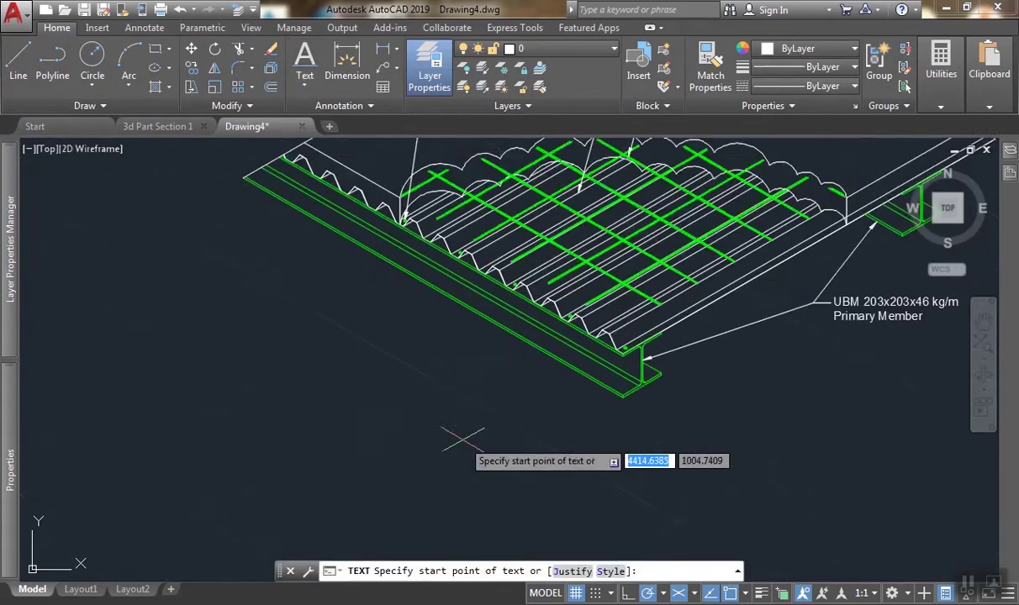
middle_click_drag(461, 437, 416, 354)
left_click(370, 353)
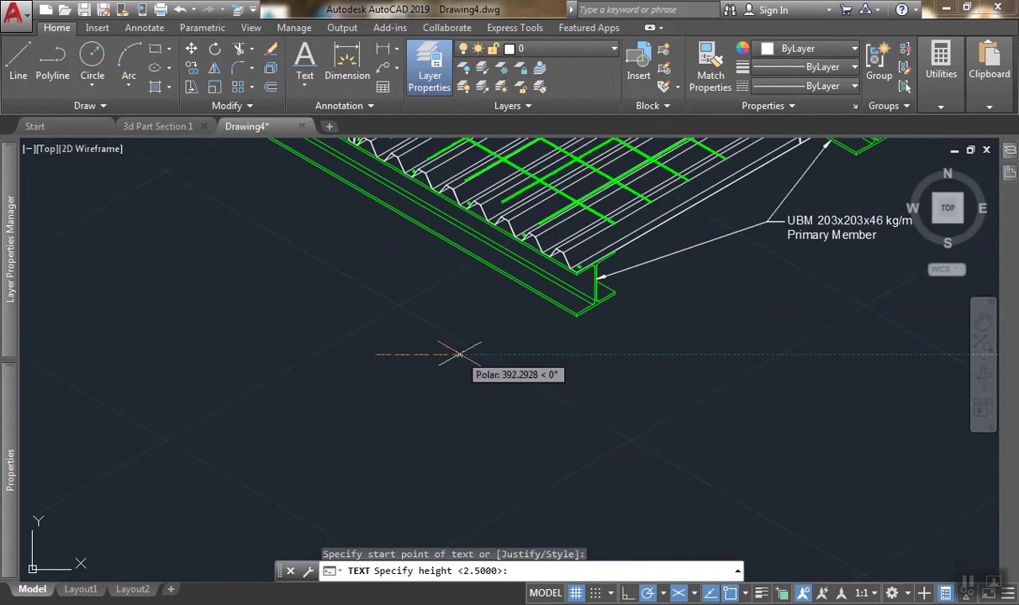
type("50")
key("Return")
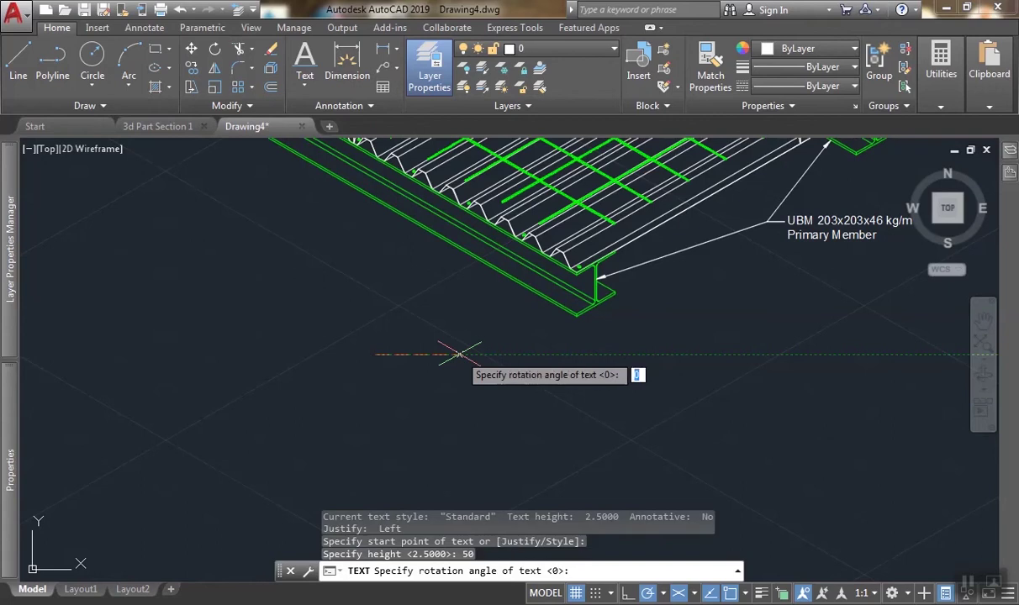
key("Return")
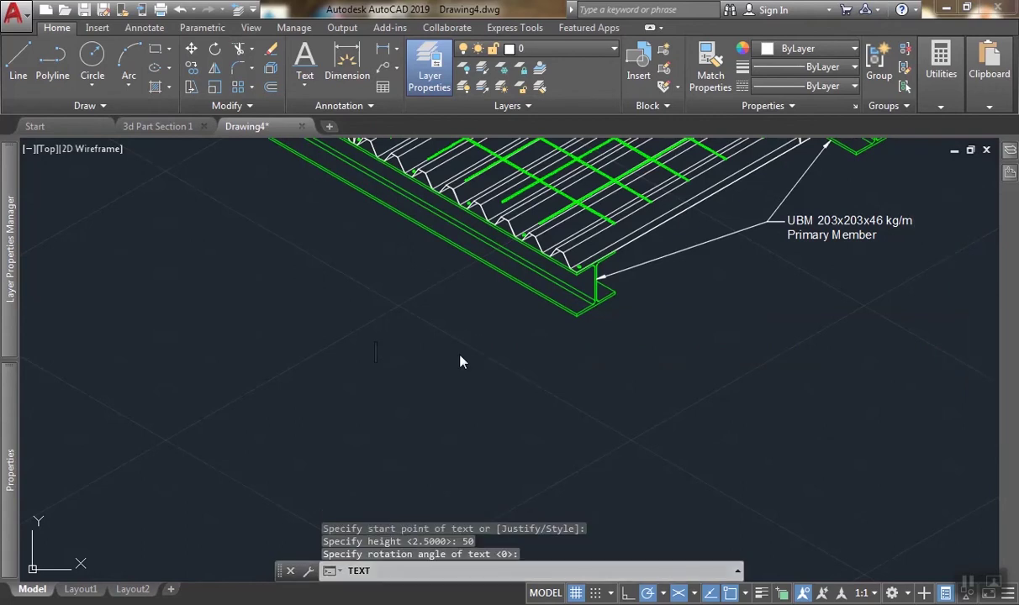
Enter the underlined title "METAL DECK - PART 3D SECTIONAL ELEVATION" and finish the text.
type("%%")
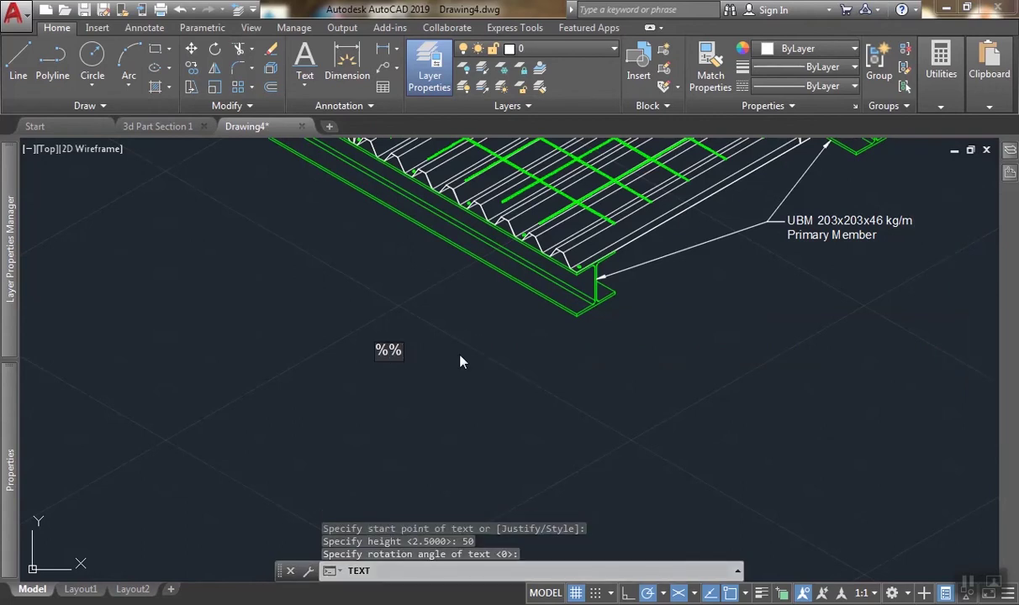
key("BackSpace")
key("BackSpace")
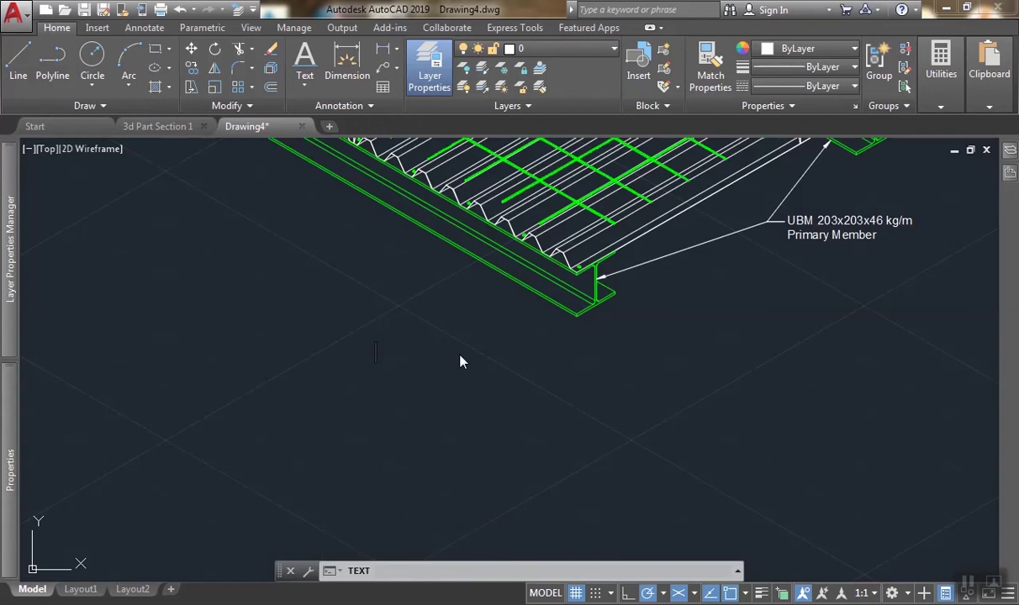
type("meta")
key("BackSpace")
key("BackSpace")
key("BackSpace")
key("BackSpace")
type("META")
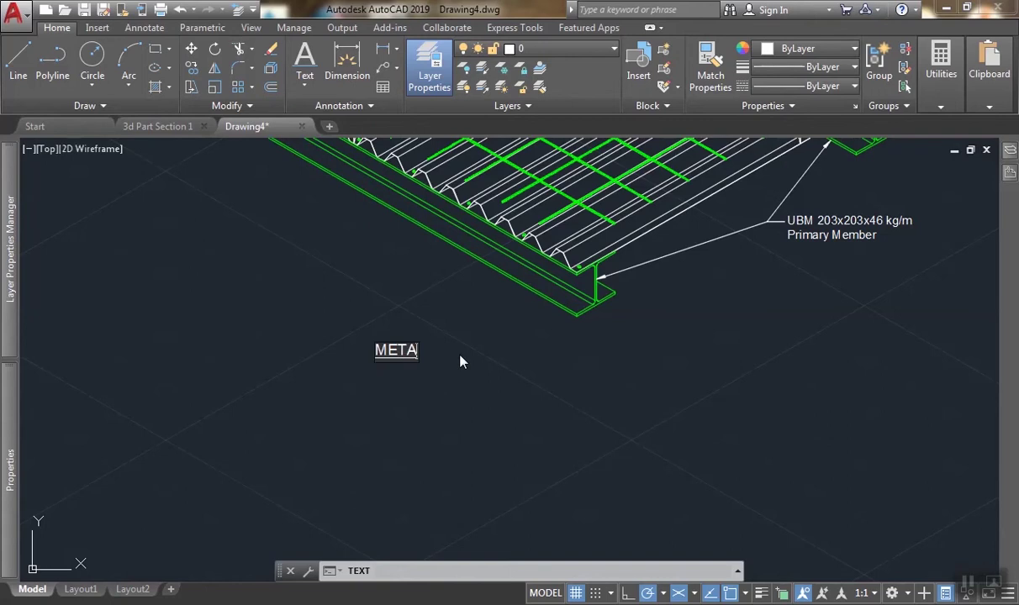
type("L DECK - PARD")
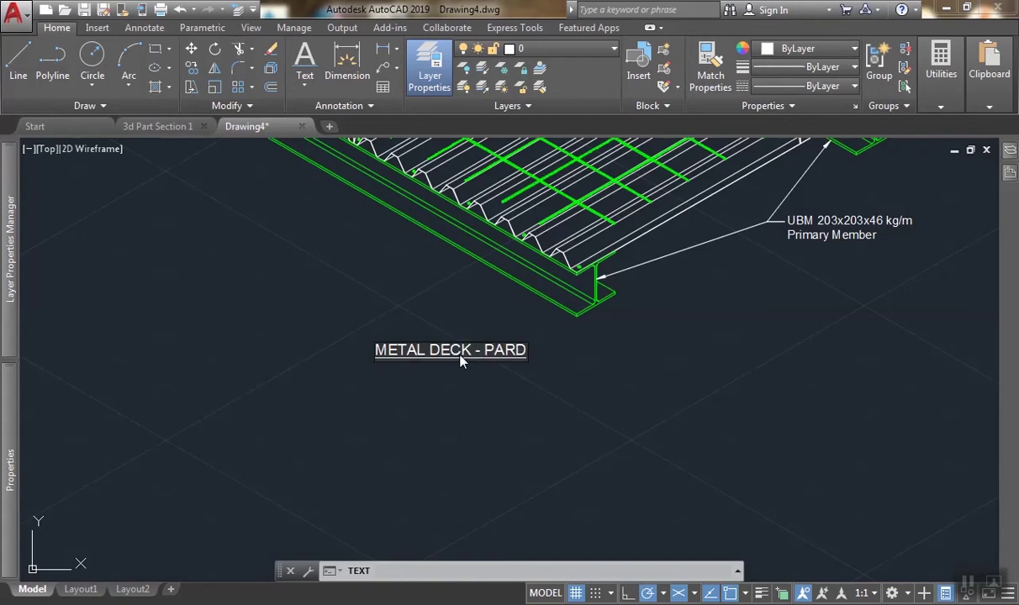
key("BackSpace")
type("T 3D")
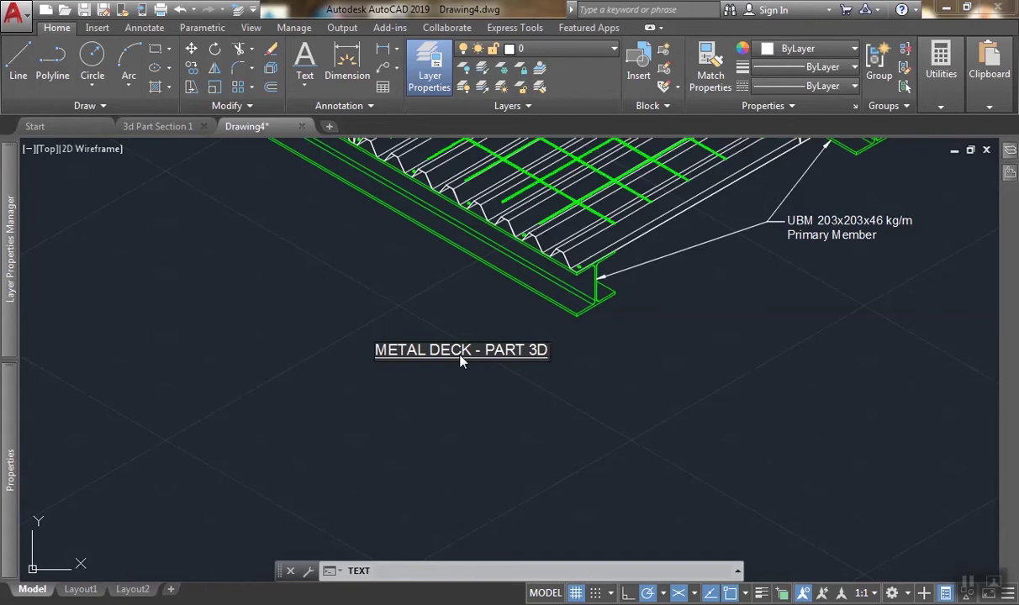
type(" SECTIONAL ELE")
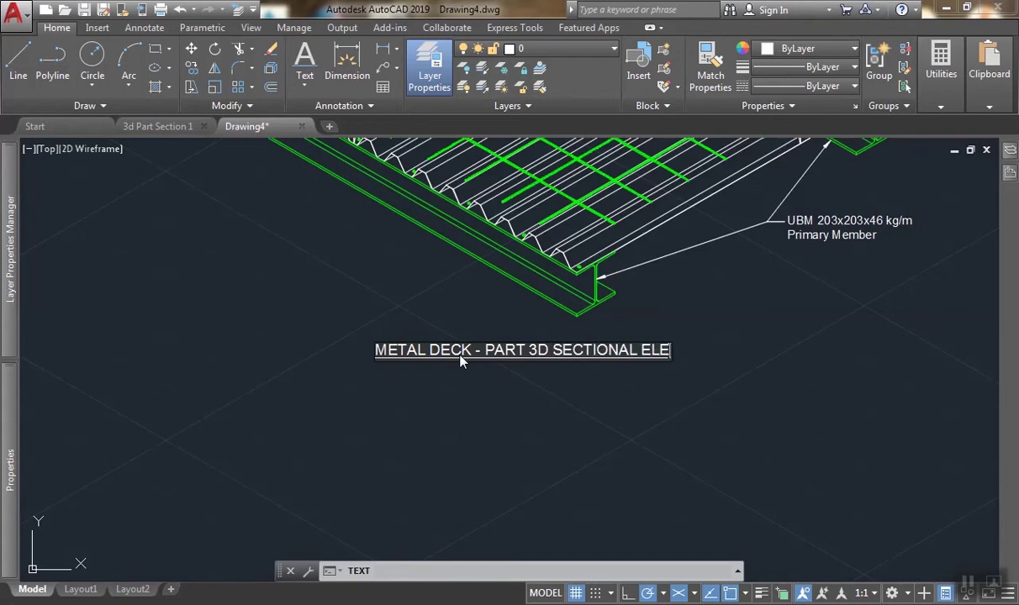
type("VATION")
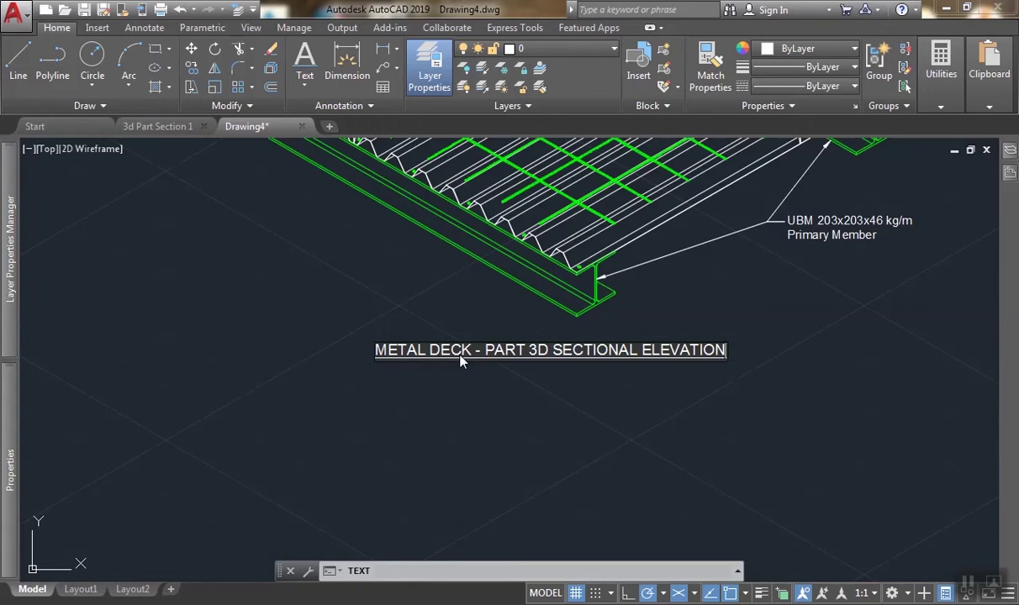
left_click(527, 476)
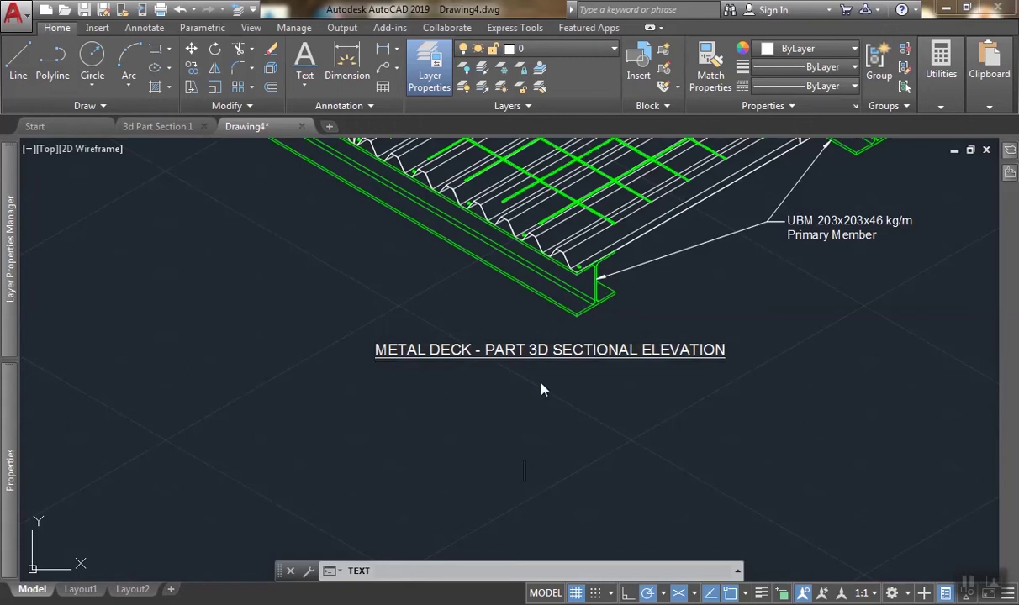
key("Return")
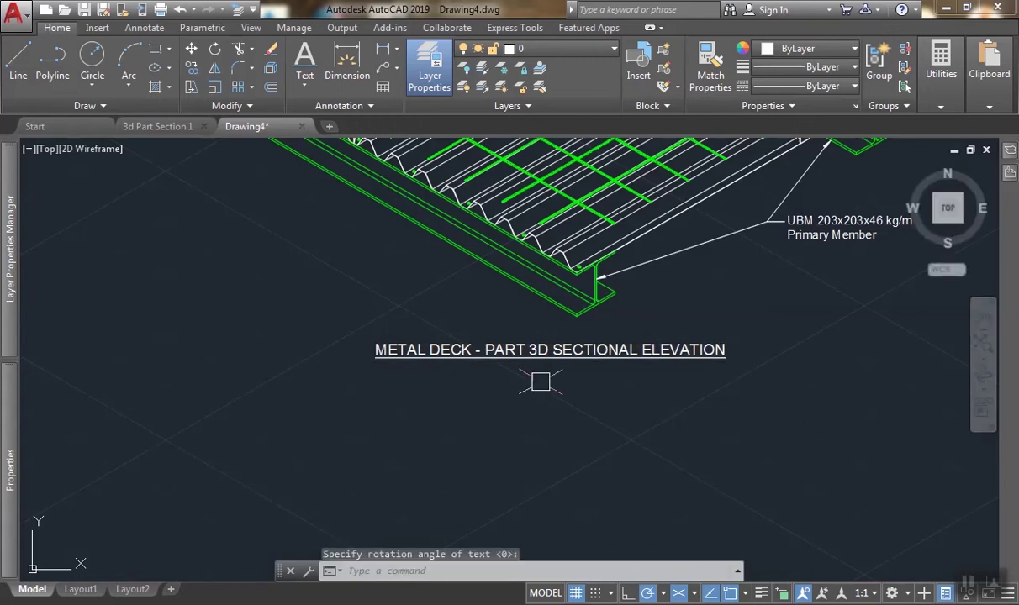
Start a single-line text just below the drawing title with height 25 and rotation 0.
left_click(305, 63)
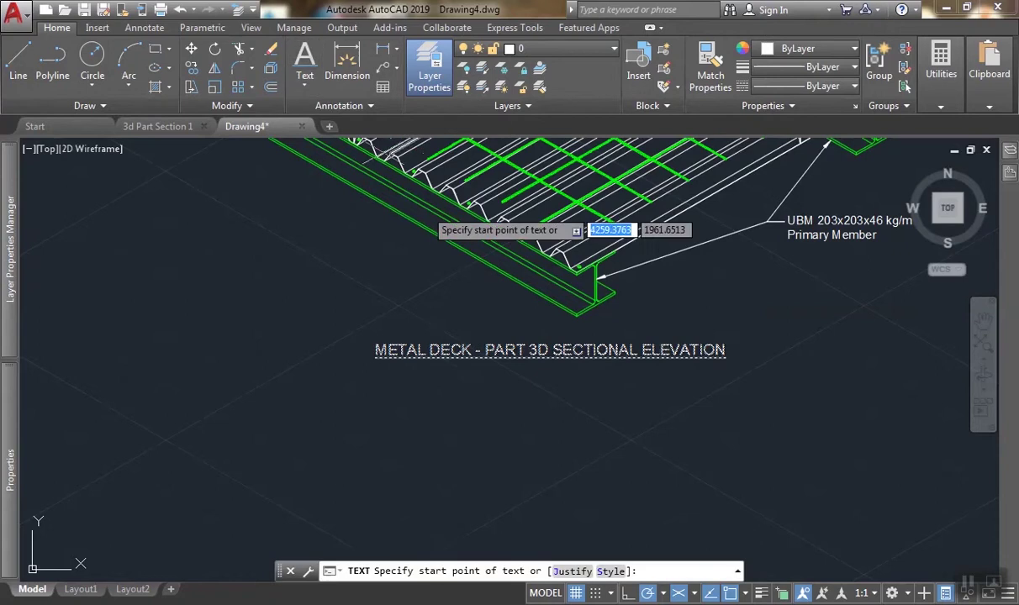
scroll(548, 412, "up", 2)
left_click(508, 370)
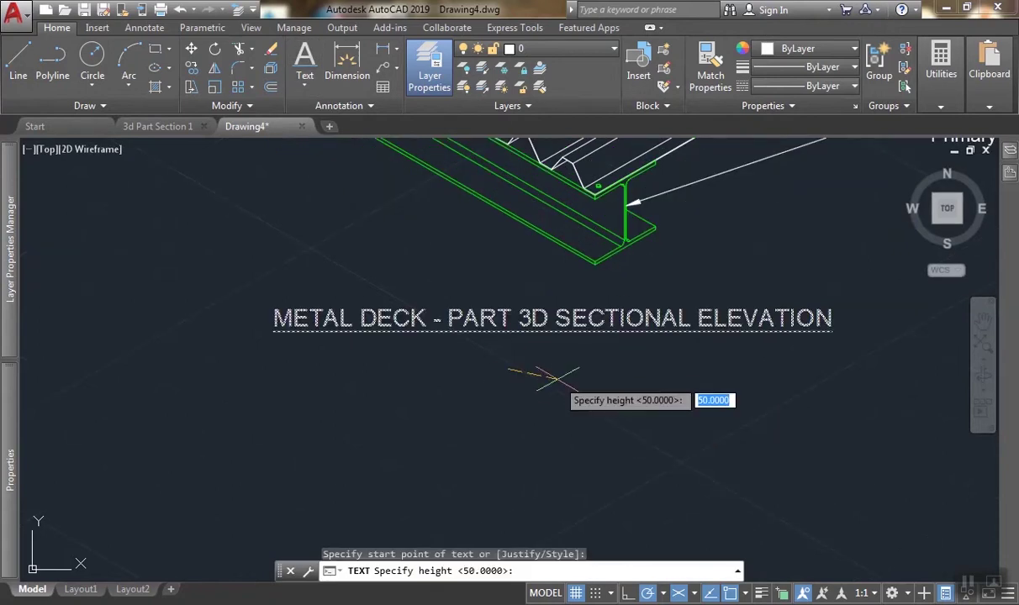
type("25")
key("Return")
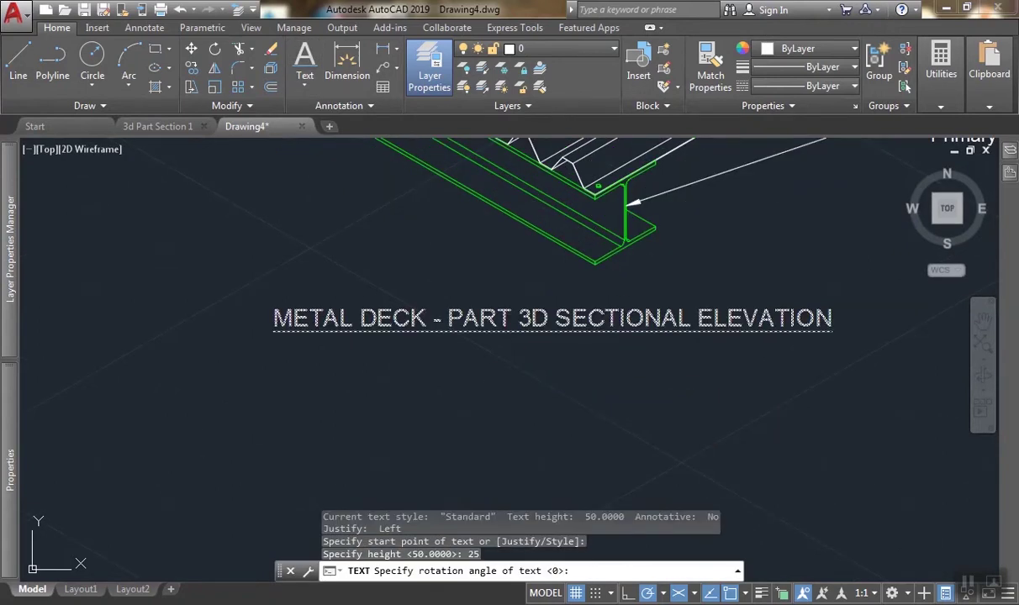
key("Return")
Enter the scale note "SCALE 1:10" and finish the text.
type("S")
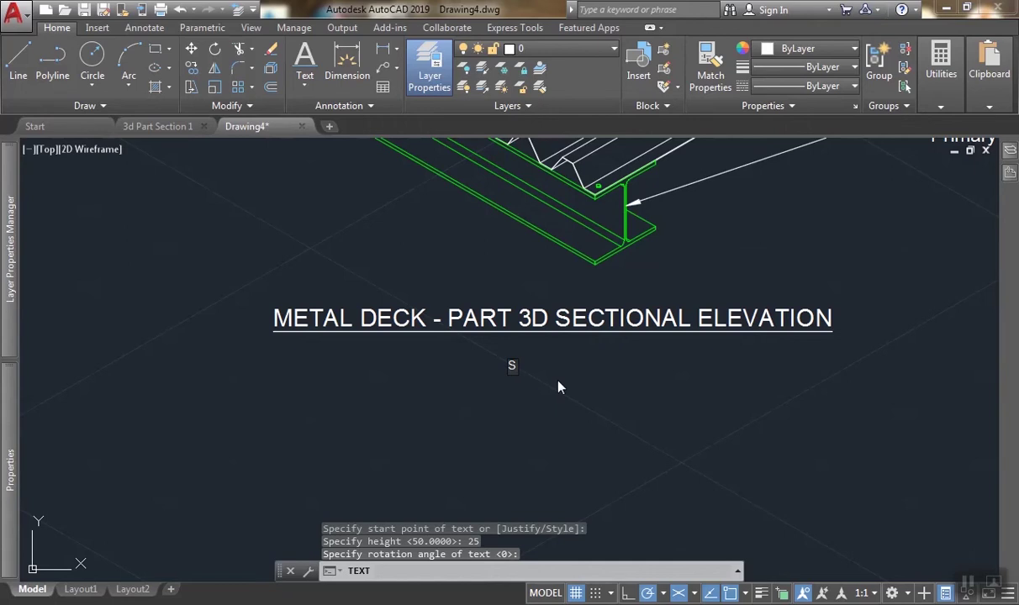
type("CLE")
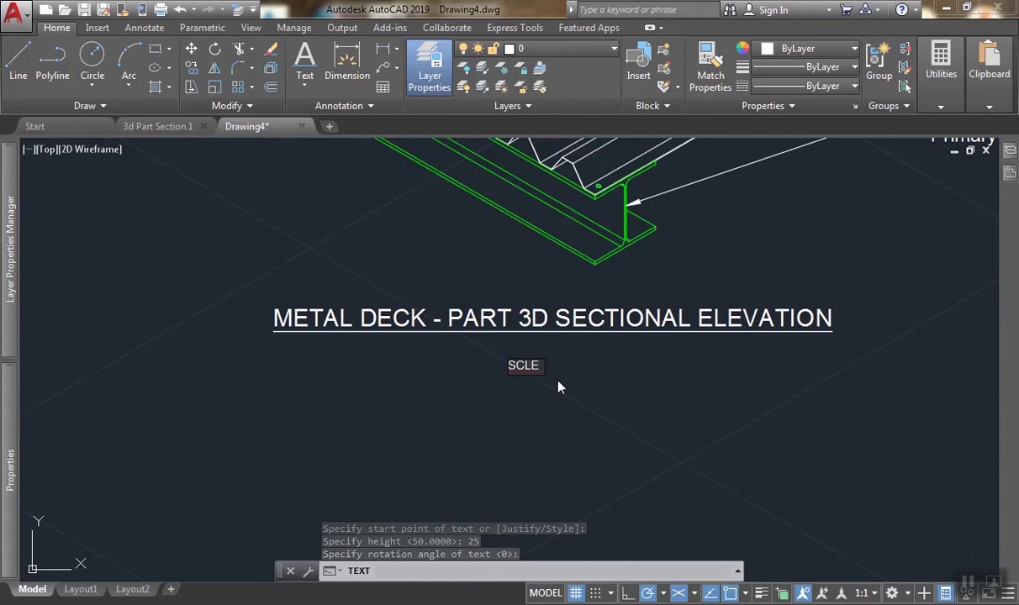
key("BackSpace")
key("BackSpace")
type("ALE 1:1")
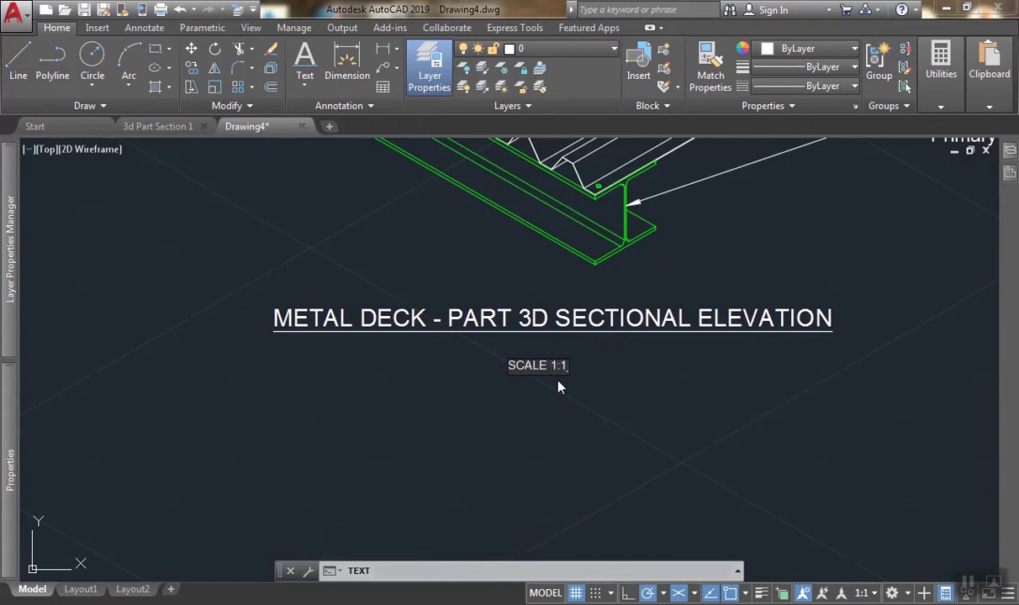
type("0")
key("Return")
key("Return")
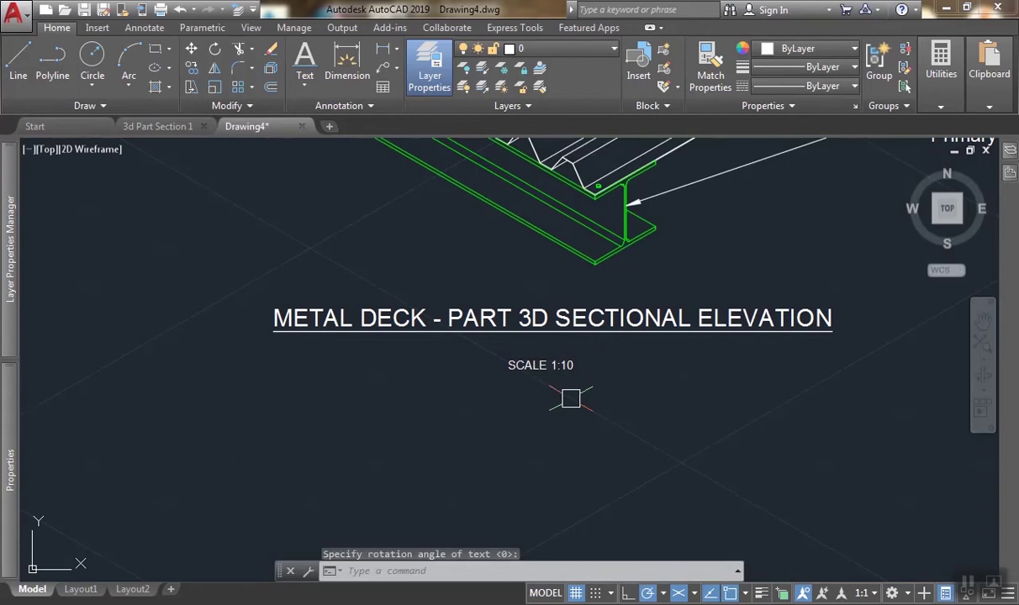
Set the justification of both the drawing title and the scale note to Center.
left_click(571, 398)
left_click(496, 290)
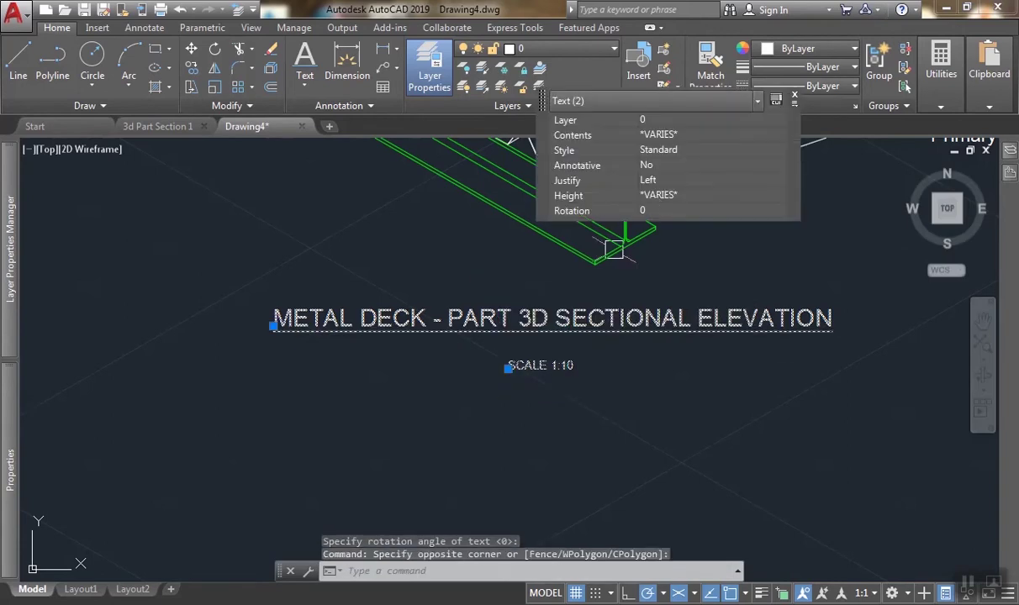
left_click(696, 180)
left_click(701, 180)
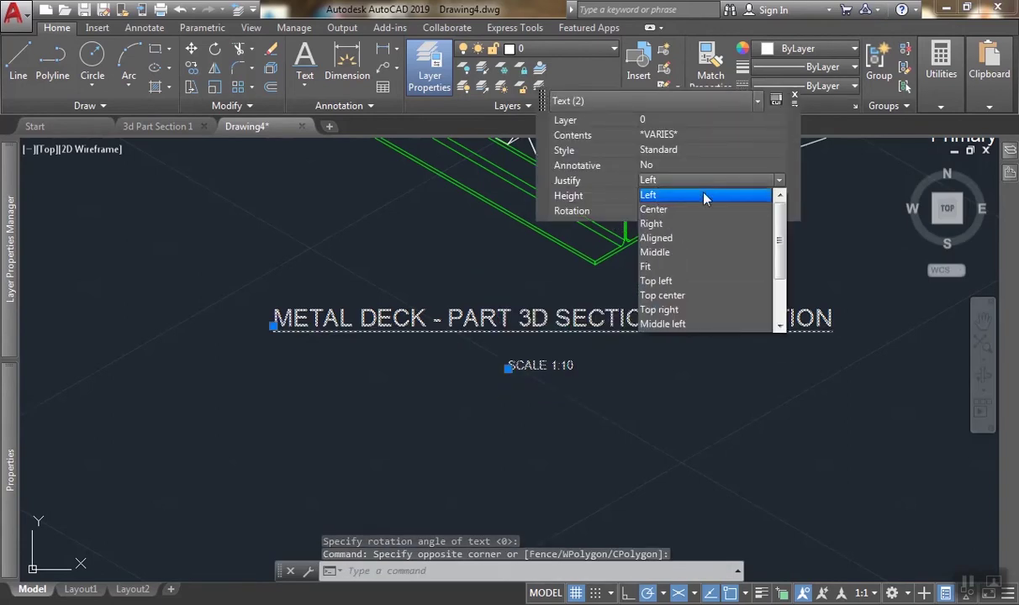
left_click(680, 213)
mouse_move(544, 395)
middle_mouse_down()
mouse_move(815, 409)
mouse_move(739, 413)
middle_mouse_up()
key("Escape")
Move the scale note onto the centre of the drawing title to align the two texts.
left_click(728, 395)
left_click(705, 374)
type("m")
key("Return")
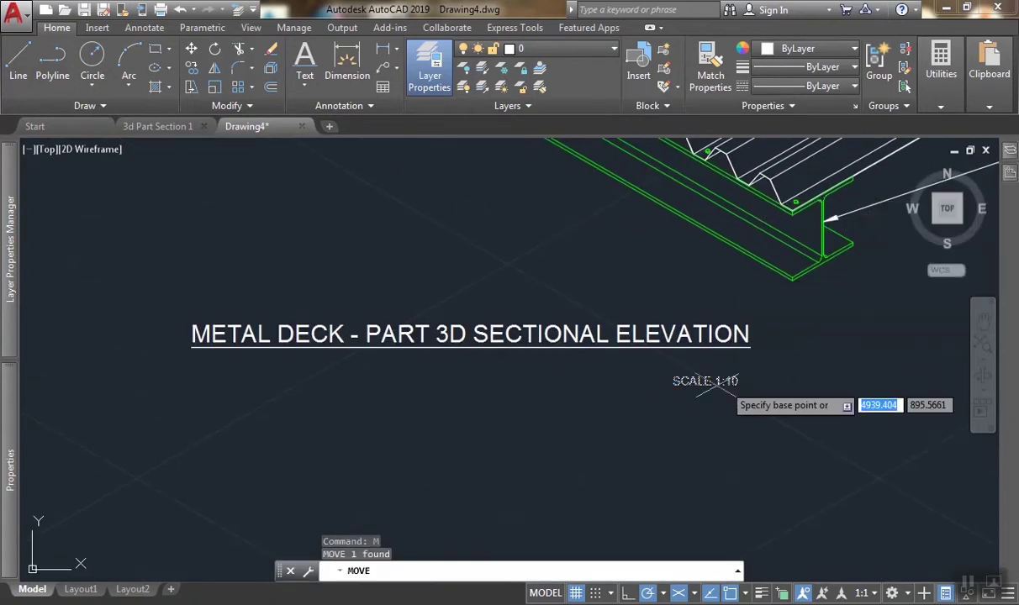
left_click(708, 383)
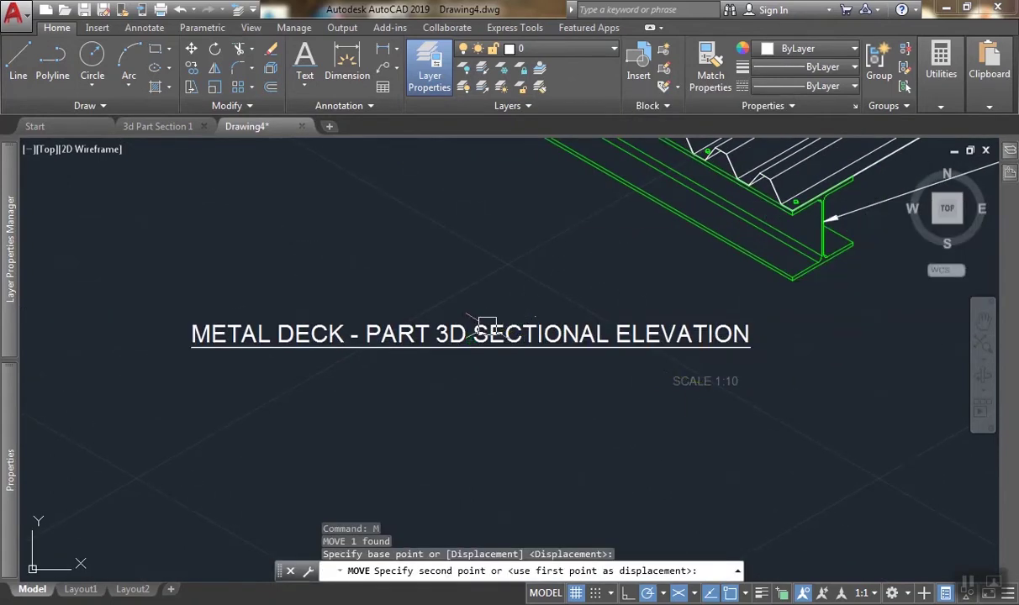
left_click(471, 337)
Move the scale note straight down to sit just under the title's underline.
left_click(361, 284)
left_click(630, 423)
type("m")
key("Return")
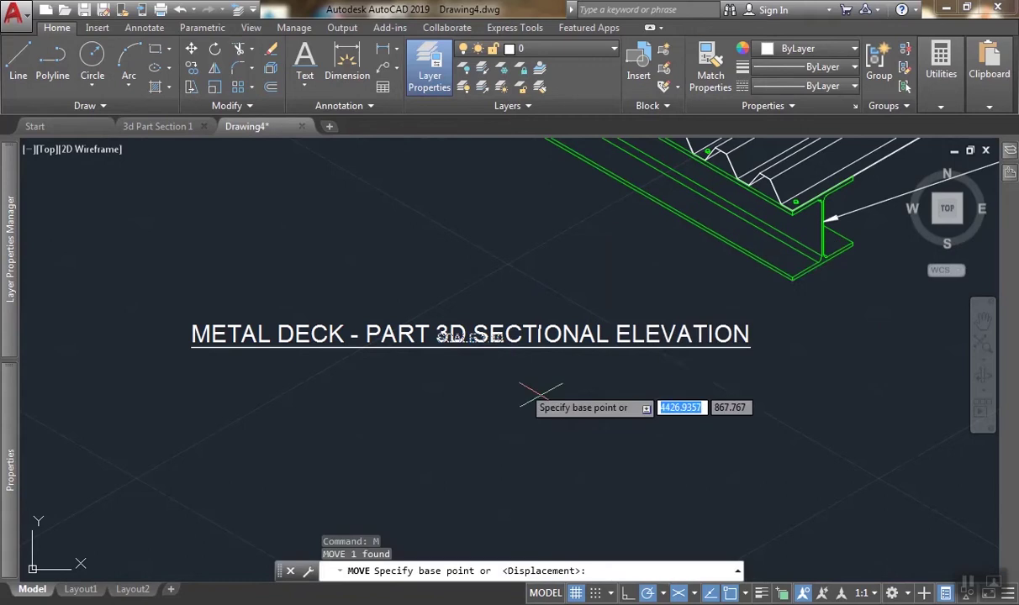
scroll(507, 380, "up", 2)
left_click(516, 375)
left_click(517, 407)
Move the title and scale note together horizontally to the right beneath the deck drawing.
left_click(493, 392)
left_click(448, 272)
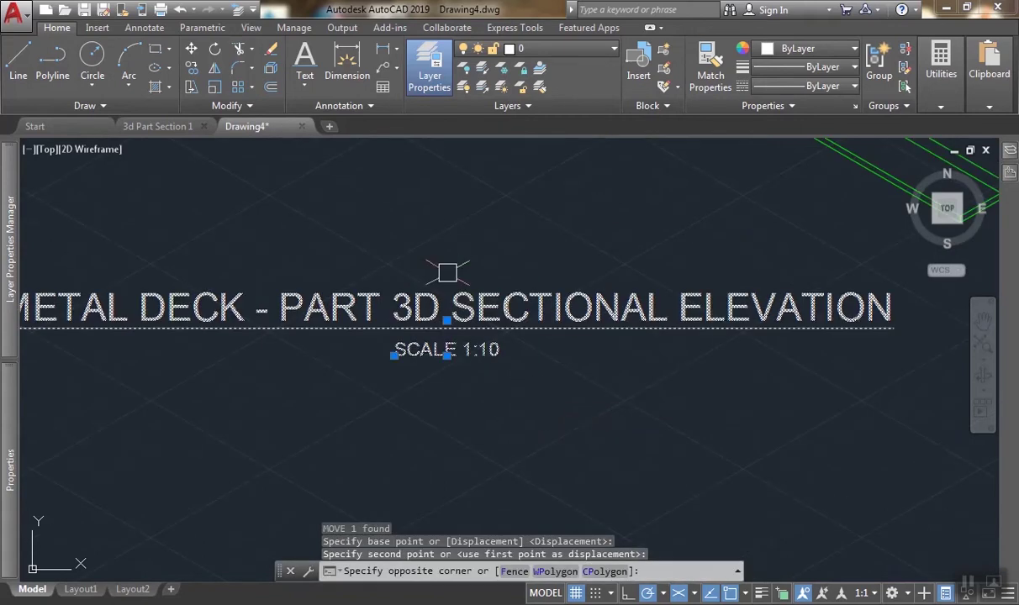
scroll(483, 380, "down", 3)
left_click(483, 378)
type("m")
key("Return")
left_click(500, 439)
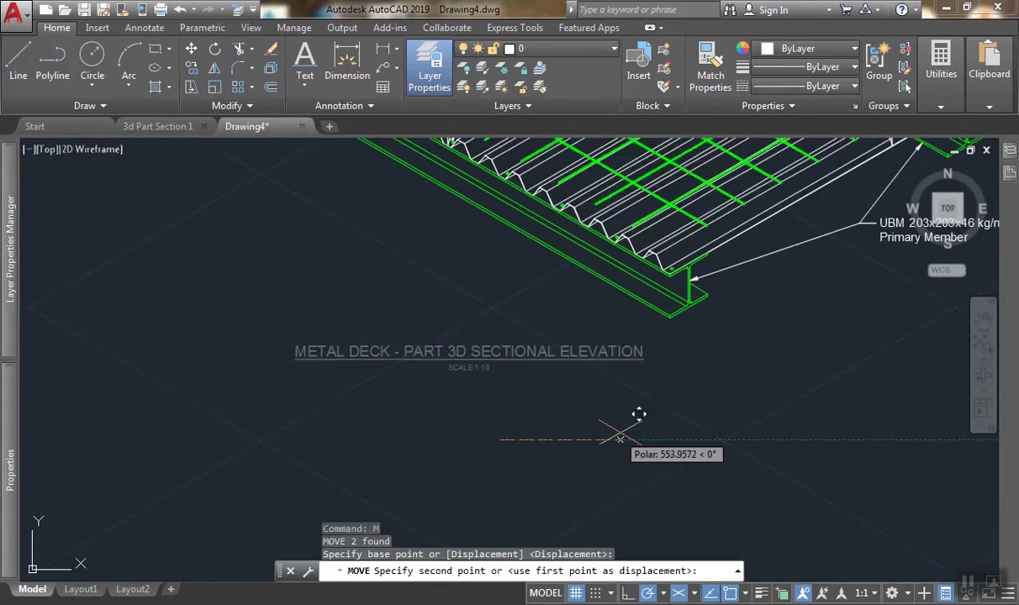
left_click(659, 437)
scroll(559, 412, "down", 3)
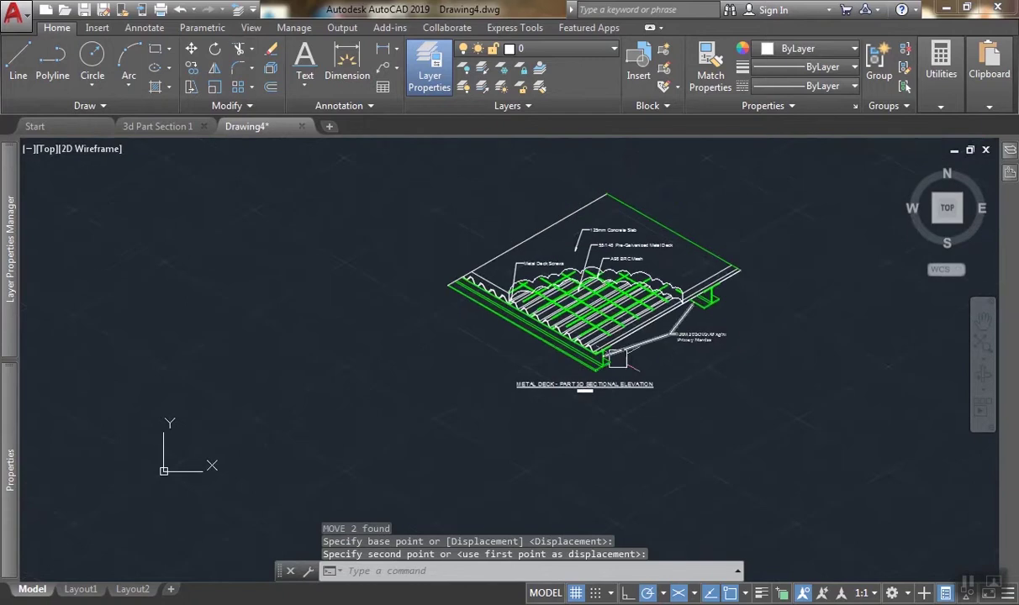
Nudge the title and scale note slightly further right to centre them under the front beam's end.
scroll(618, 359, "up", 4)
left_click(605, 473)
left_click(471, 420)
scroll(454, 459, "down", 1)
type("m")
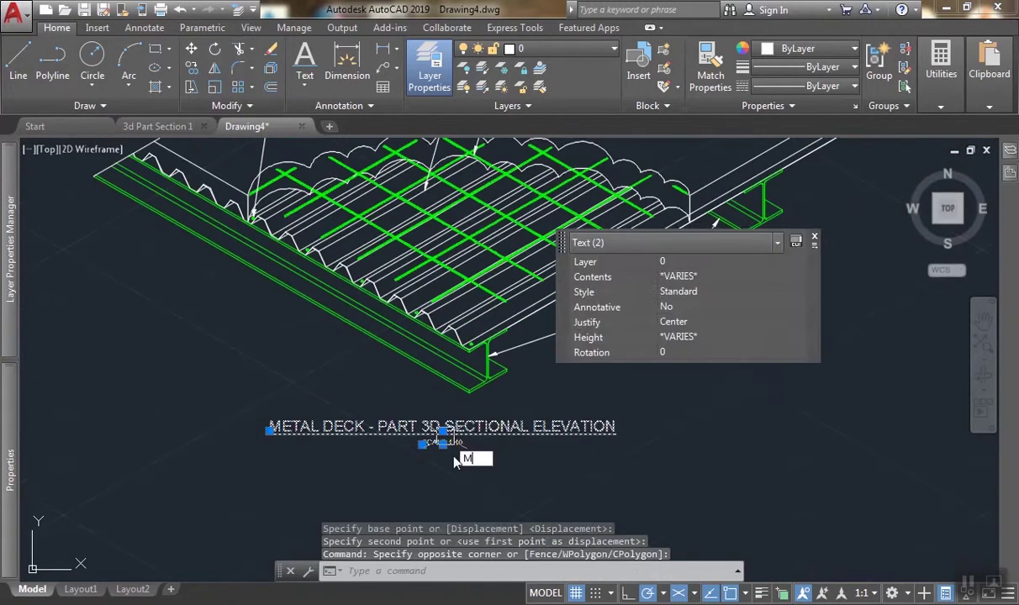
key("Return")
left_click(468, 491)
left_click(482, 491)
Examine the mesh, wavy cut edges and leader labels up close, plus the overall deck drawing with its title.
middle_click_drag(533, 241, 545, 359)
scroll(516, 270, "up", 2)
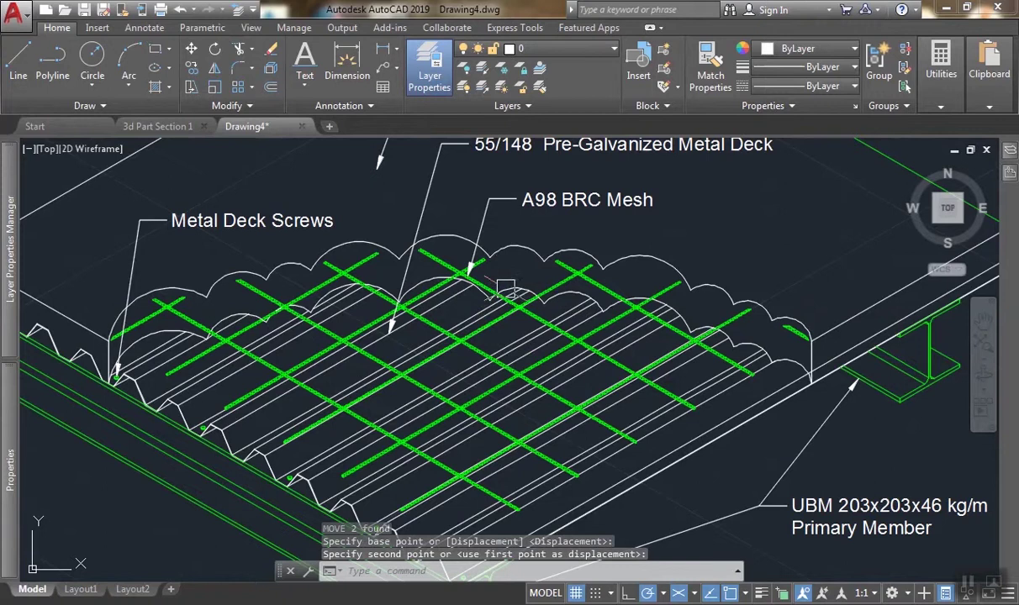
scroll(392, 329, "up", 4)
scroll(441, 320, "down", 4)
middle_click_drag(387, 313, 406, 327)
scroll(330, 289, "up", 2)
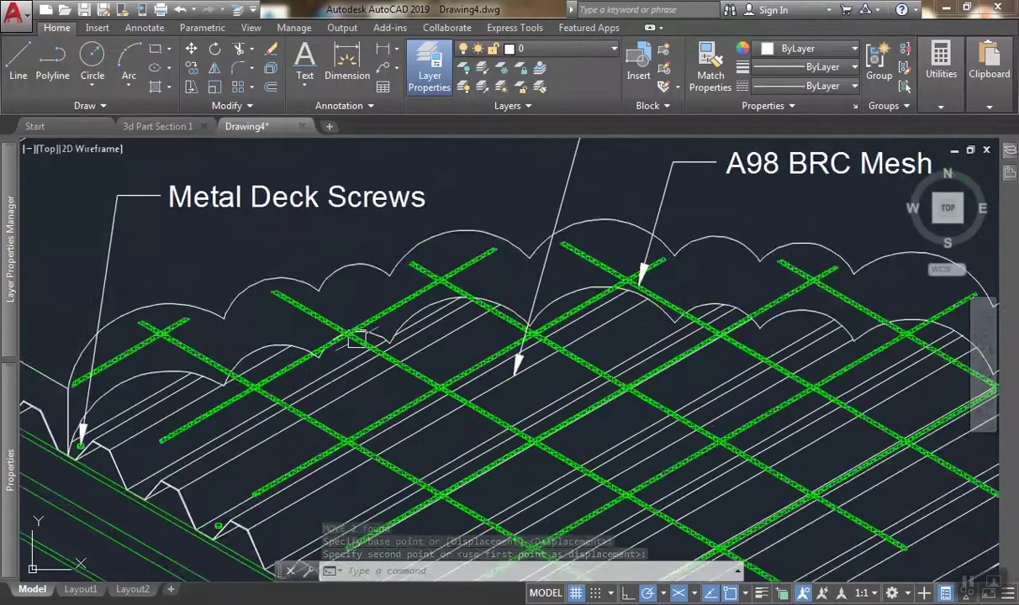
scroll(357, 338, "up", 3)
scroll(391, 297, "up", 1)
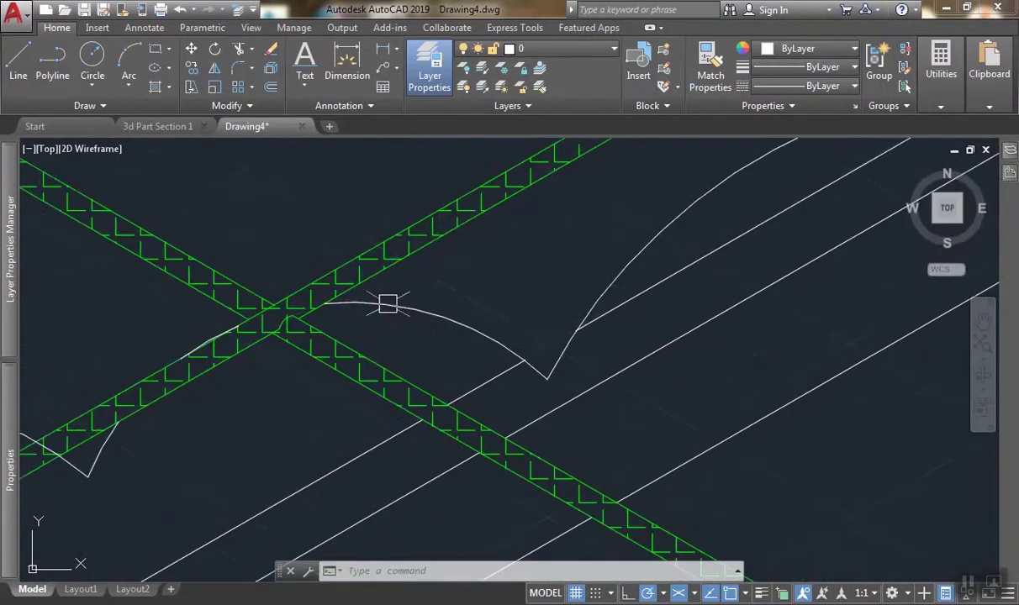
scroll(493, 346, "down", 6)
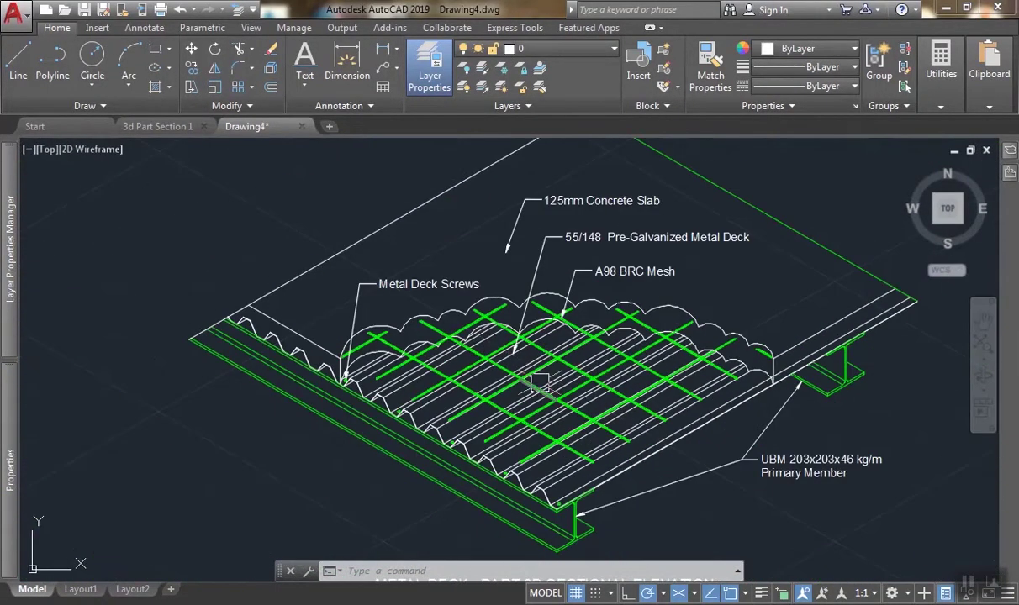
scroll(534, 377, "down", 2)
mouse_move(522, 440)
middle_mouse_down()
mouse_move(469, 412)
mouse_move(475, 444)
middle_mouse_up()
scroll(470, 411, "up", 2)
scroll(491, 410, "down", 1)
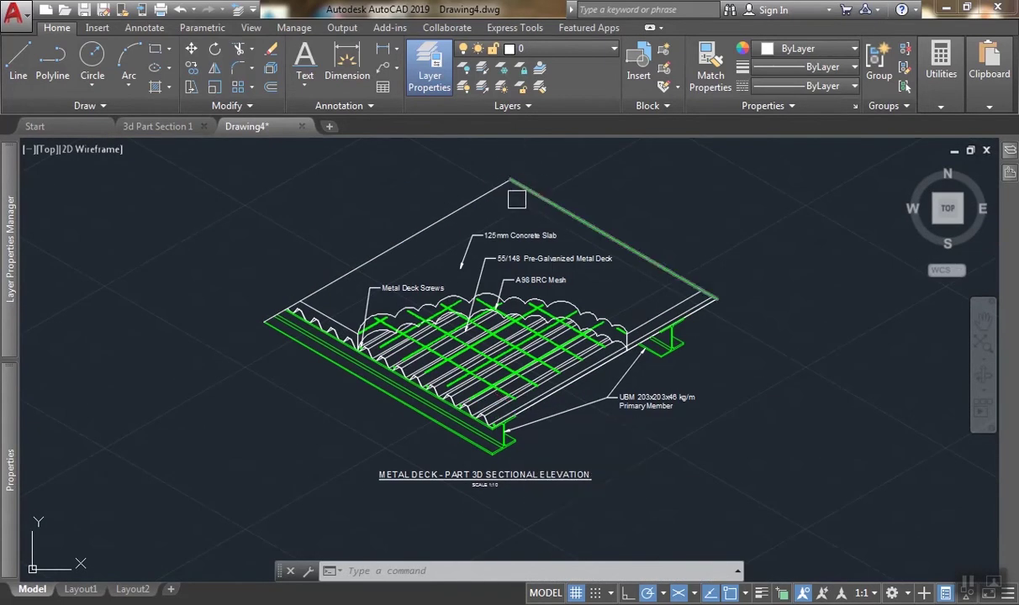
Draw a break line with symbol size 100 along the slab's green back-right edge, placing the symbol at the midpoint.
scroll(516, 199, "up", 2)
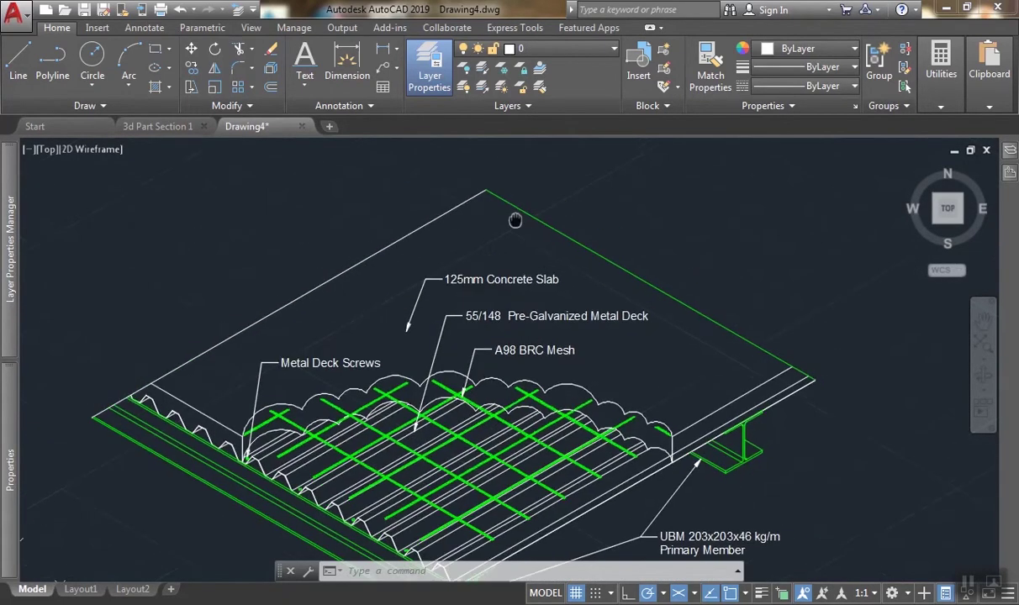
left_click(517, 28)
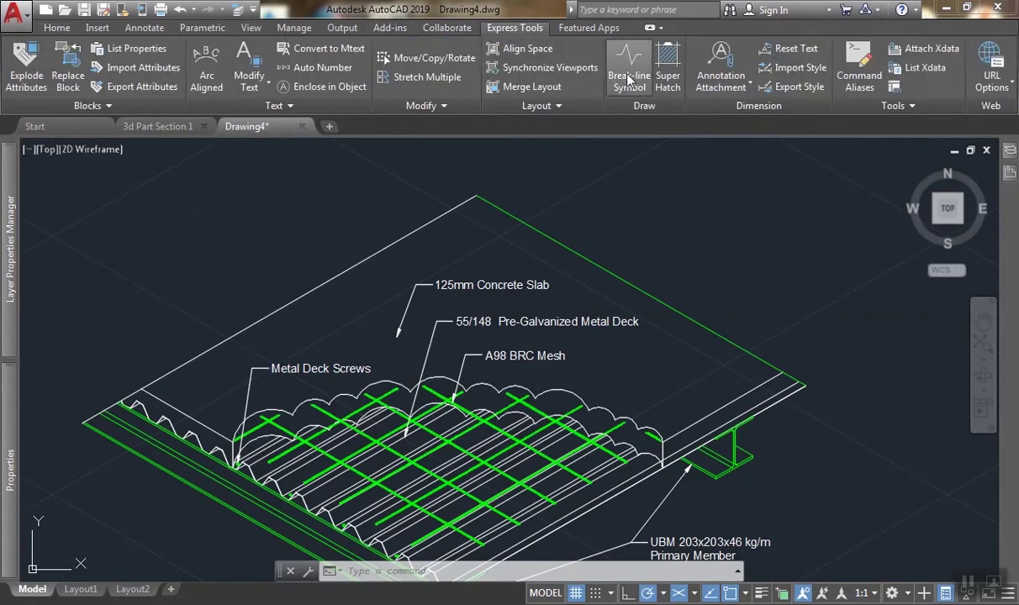
left_click(627, 79)
middle_click_drag(640, 281, 511, 279)
type("S")
key("Return")
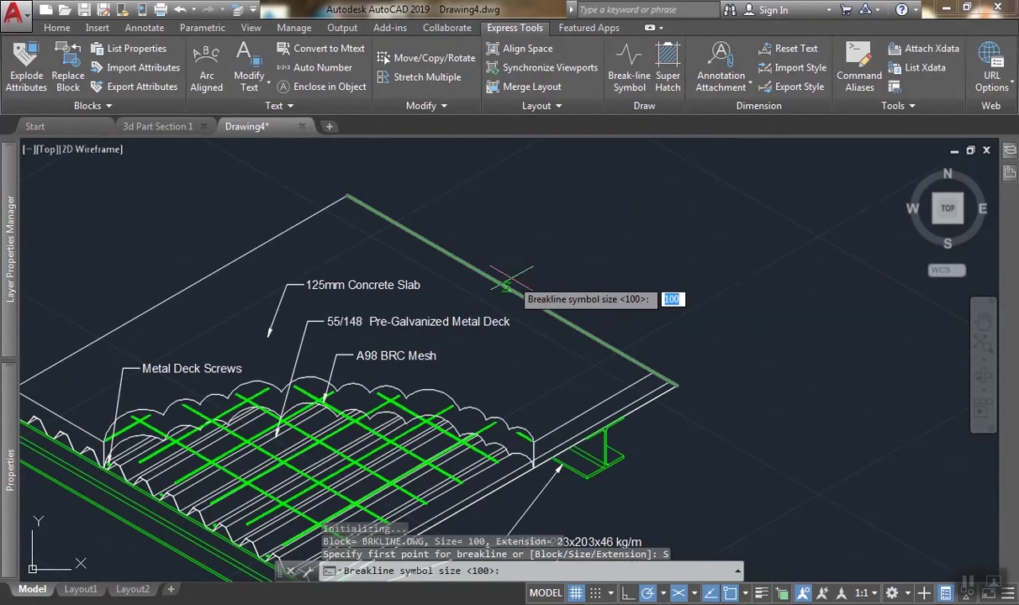
key("Return")
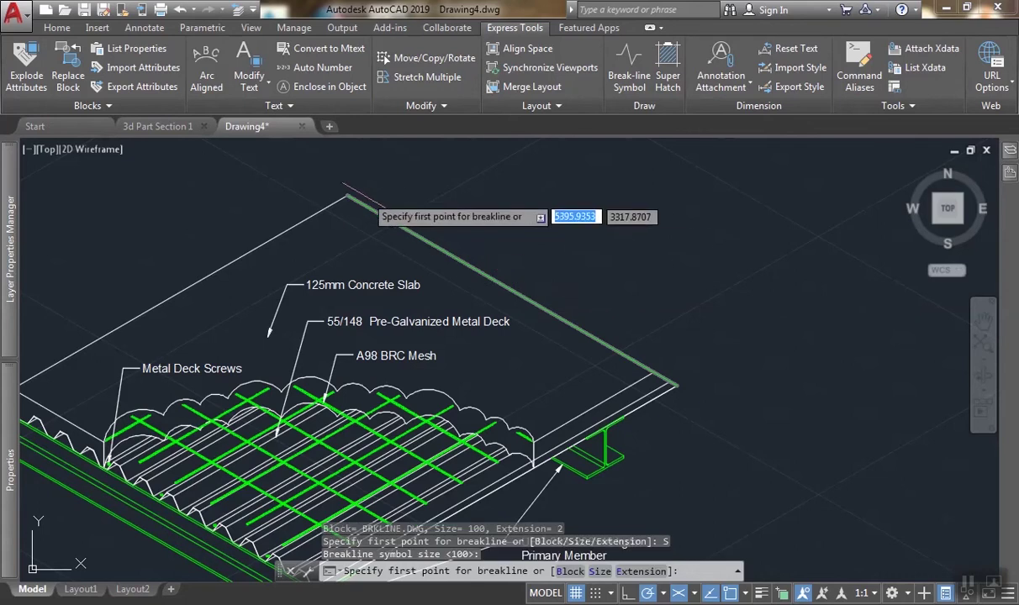
left_click(347, 197)
scroll(677, 385, "up", 2)
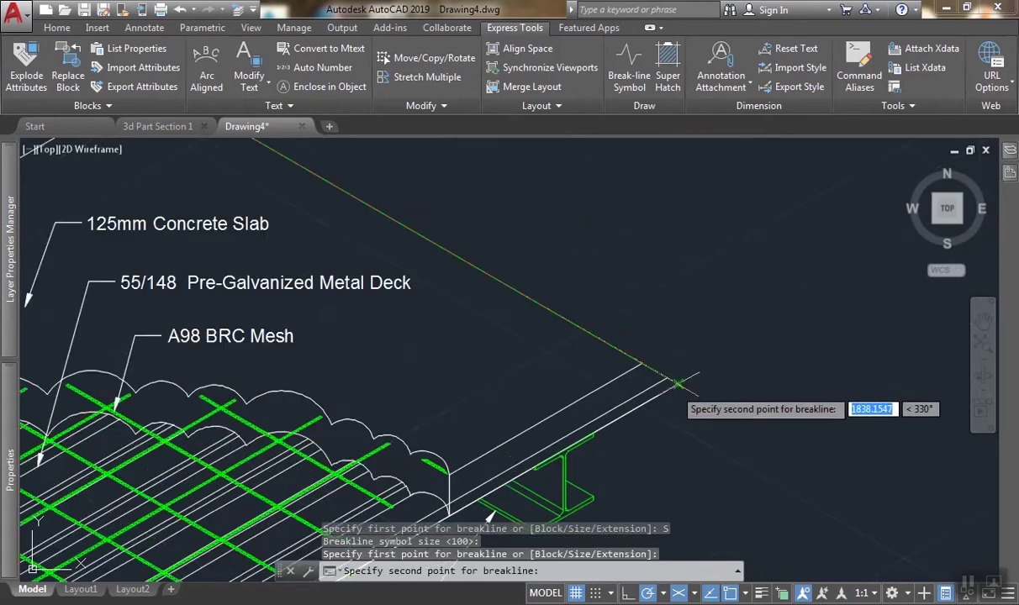
left_click(674, 385)
scroll(572, 362, "down", 4)
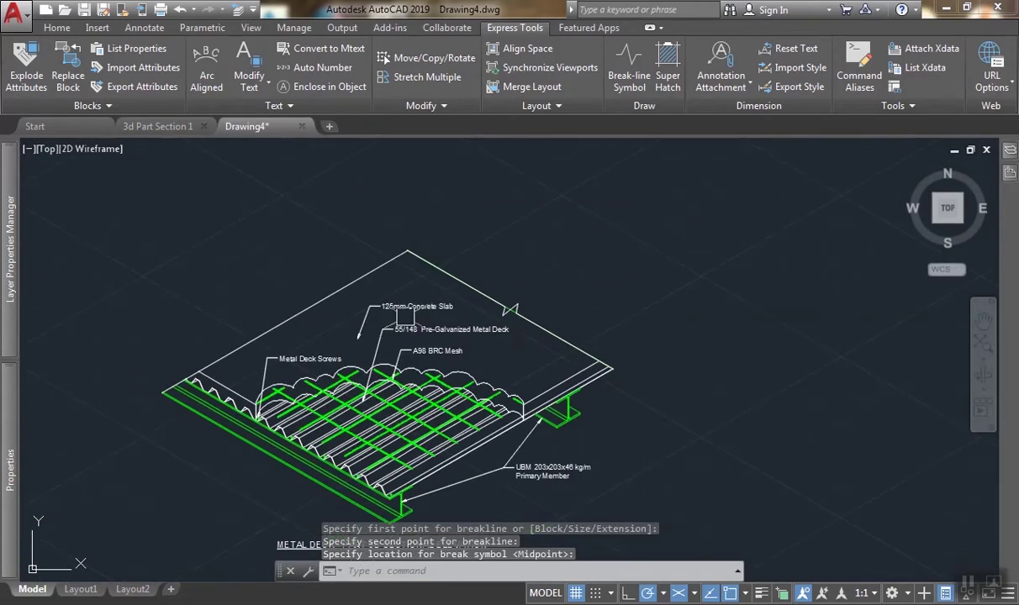
Draw a second break line along the back-left edge, from the front beam's outer corner to the slab's back corner, with its symbol at the midpoint.
key("Return")
scroll(122, 389, "up", 2)
scroll(177, 390, "up", 5)
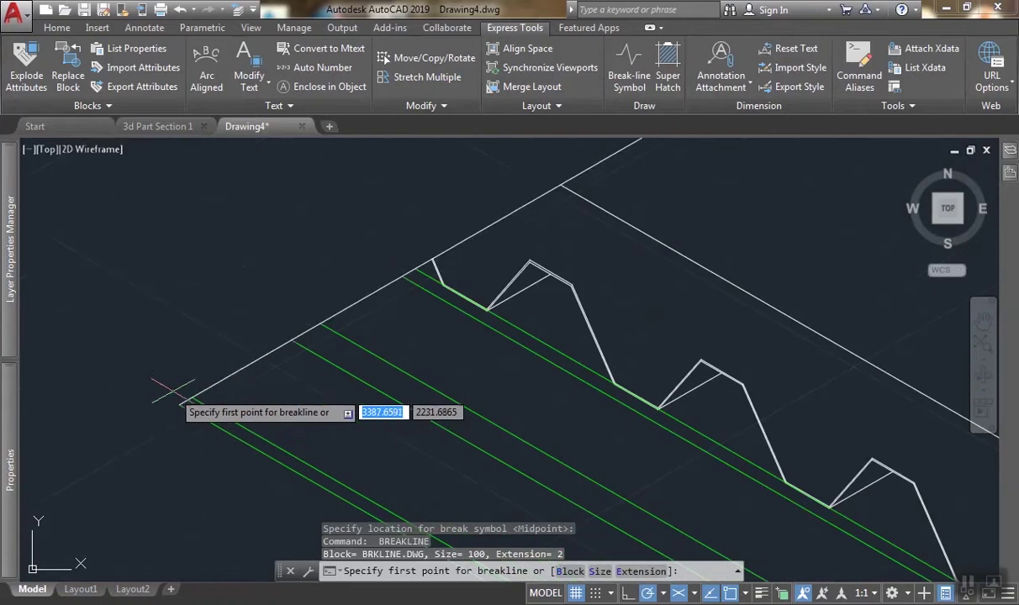
left_click(174, 400)
scroll(409, 291, "down", 3)
scroll(410, 292, "down", 3)
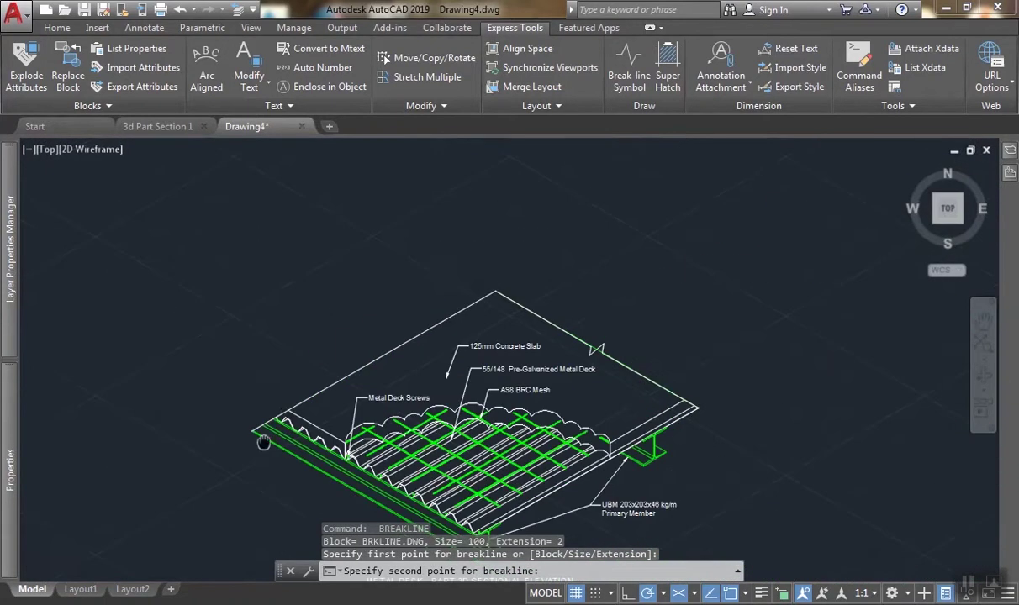
scroll(492, 324, "up", 5)
middle_click_drag(546, 212, 484, 305)
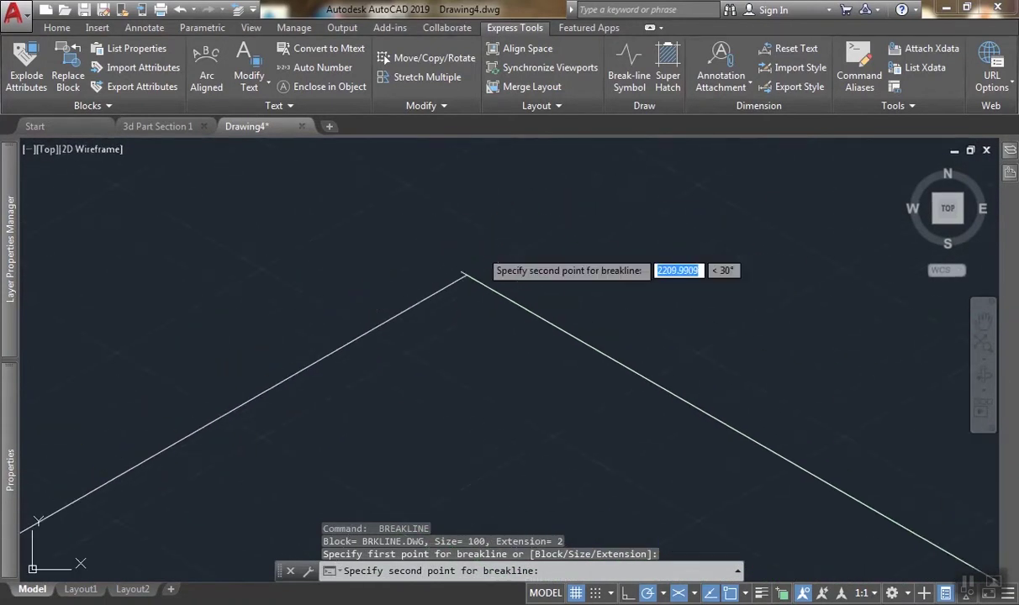
left_click(468, 276)
key("Return")
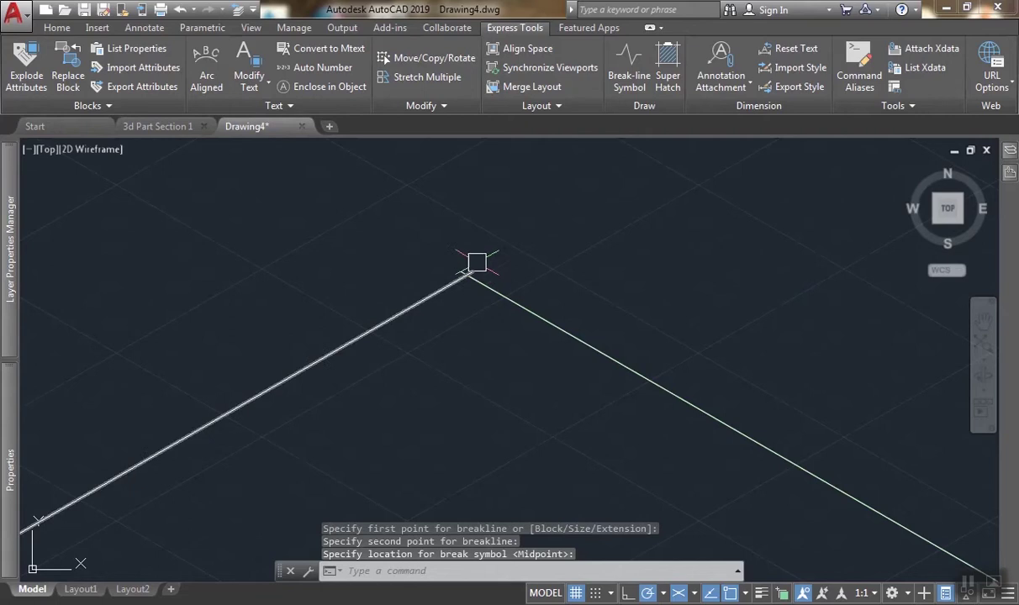
Stretch the back-left edge line and its break line 50 units beyond the slab's back corner, along 30°.
left_click(507, 221)
left_click(443, 312)
left_click(578, 276)
left_click(528, 402)
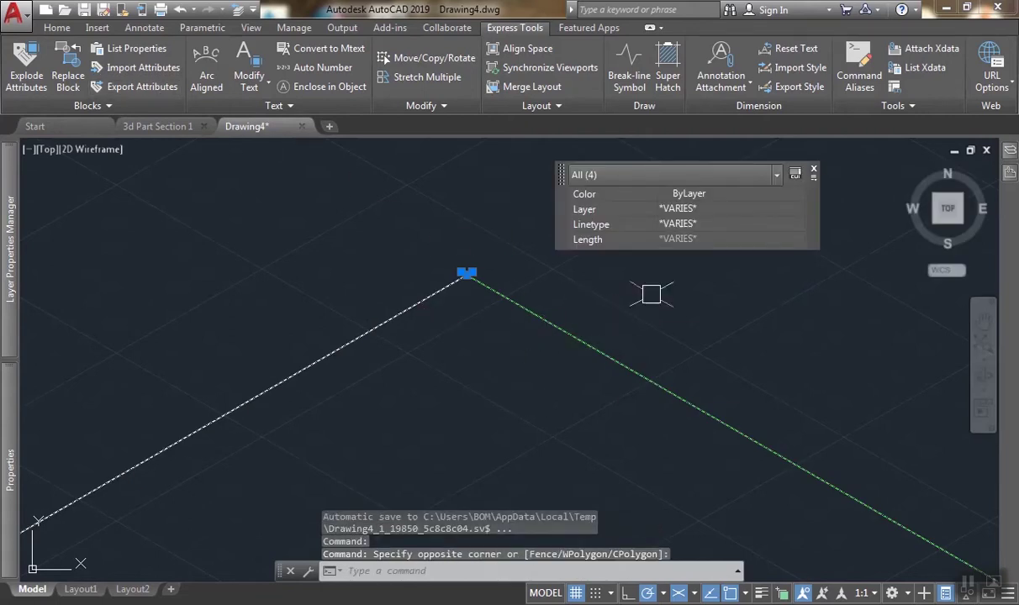
left_click(565, 421)
left_click(565, 269, "shift")
left_click(501, 404, "shift")
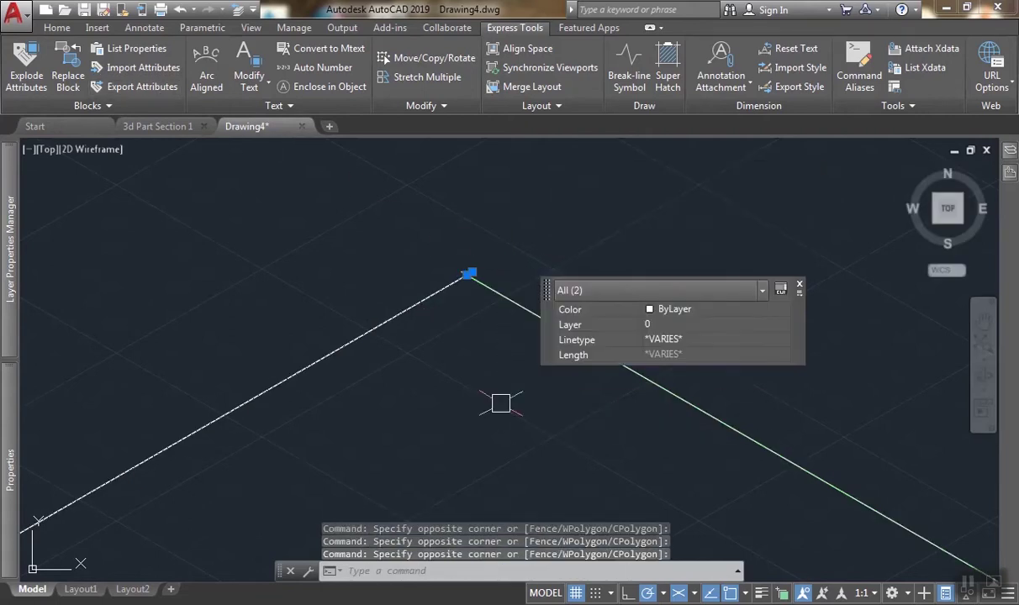
left_click(57, 28)
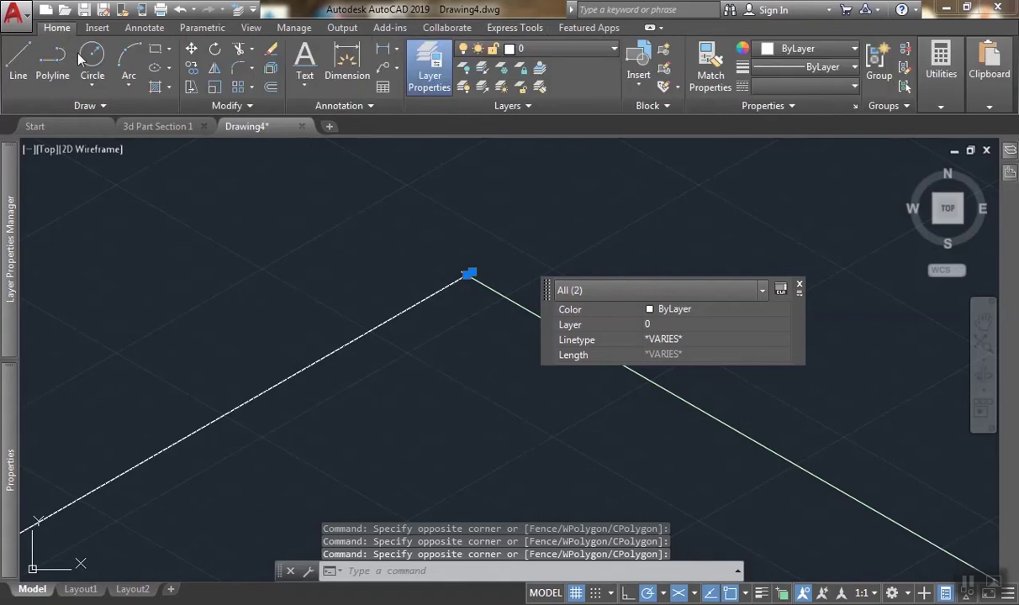
left_click(191, 88)
left_click(258, 251)
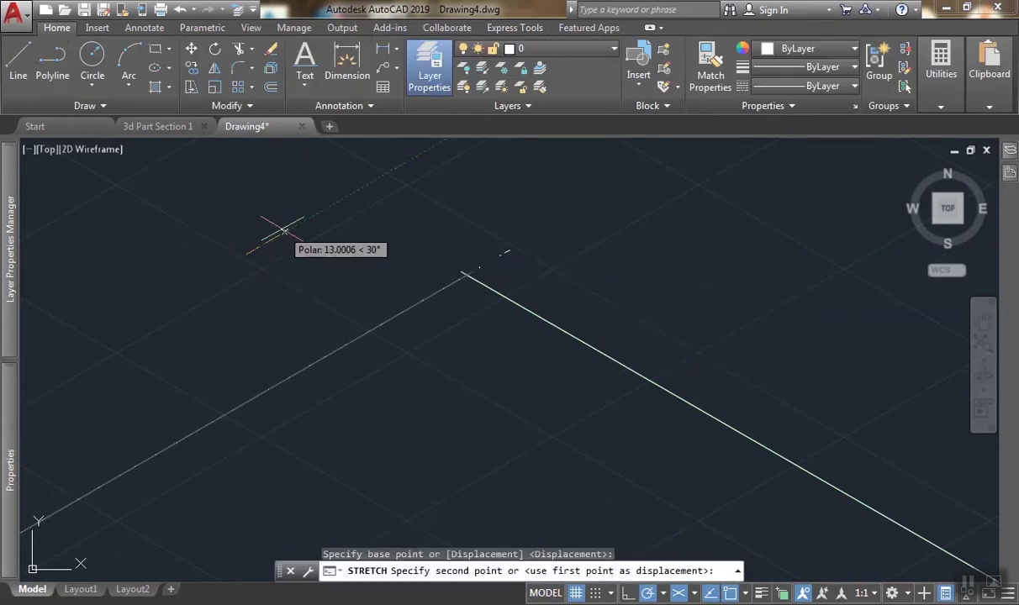
type("50")
key("Return")
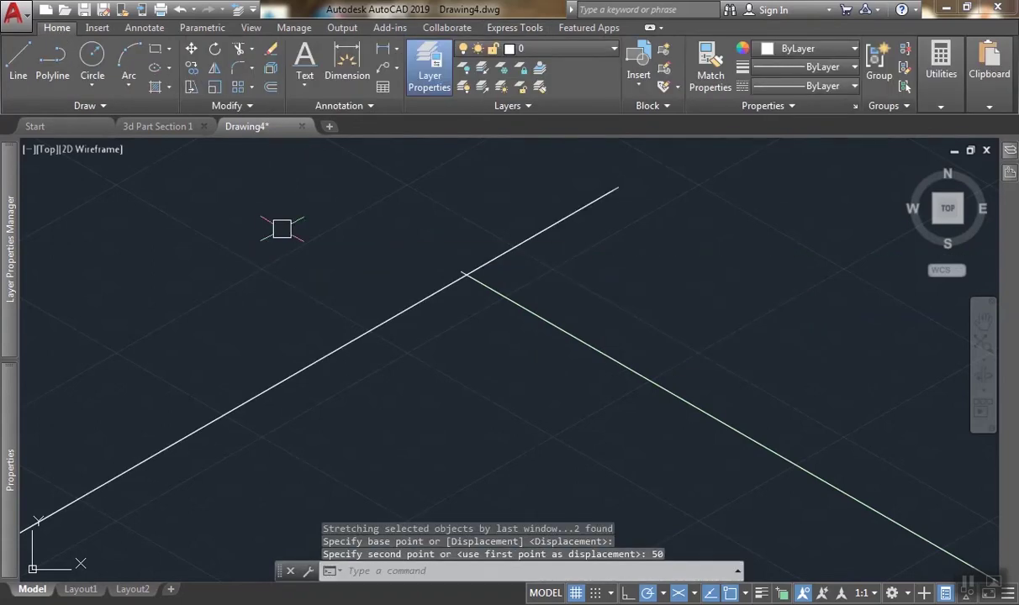
Stretch the back-right edge line and its break line 50 units beyond the slab's back corner, along 150°.
key("Return")
left_click(501, 212)
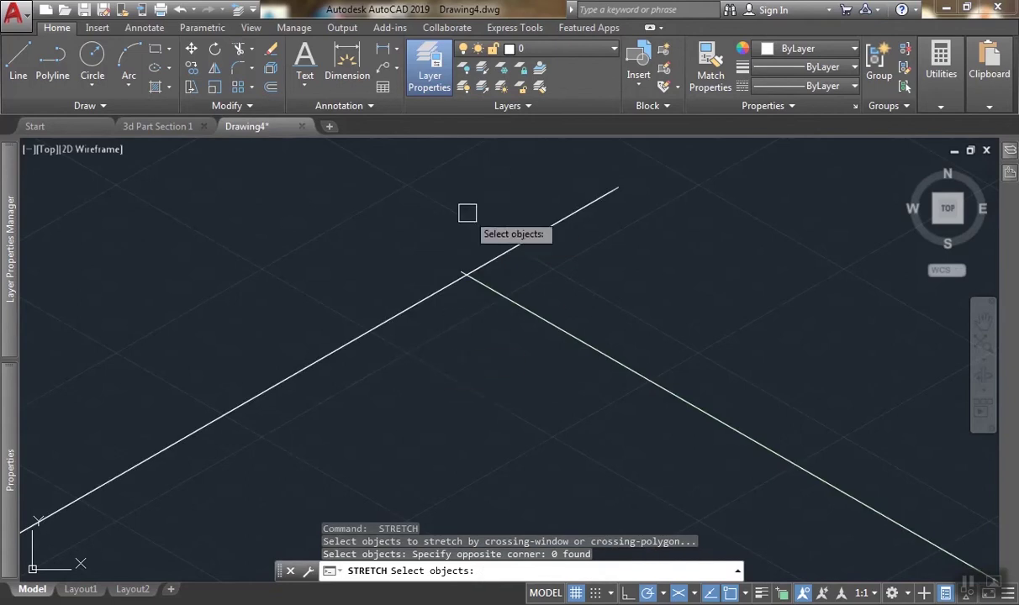
left_click(467, 212)
left_click(408, 340)
left_click(357, 398, "shift")
left_click(271, 295, "shift")
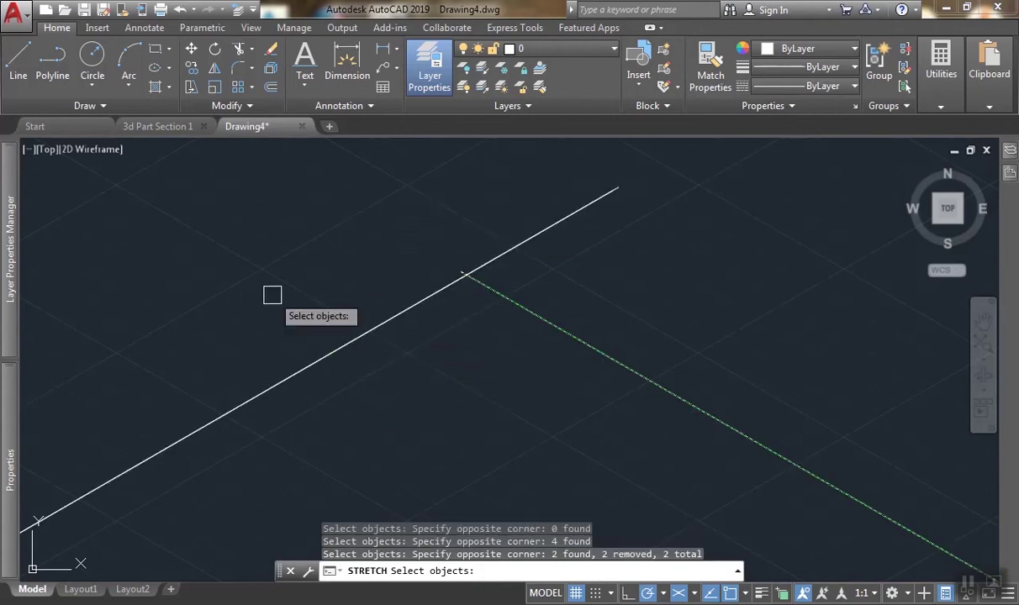
key("Return")
left_click(294, 300)
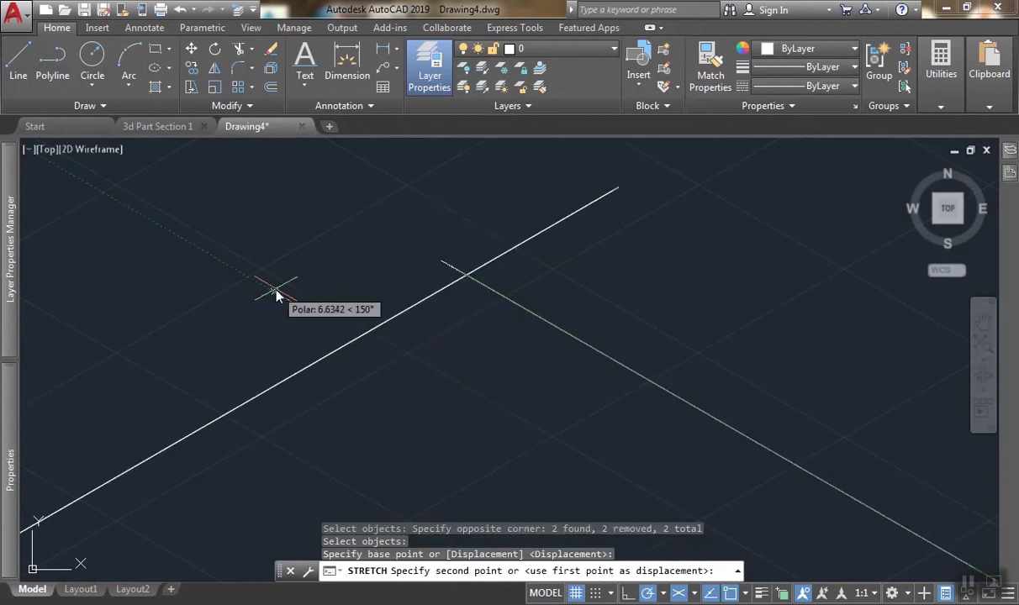
type("50")
key("Return")
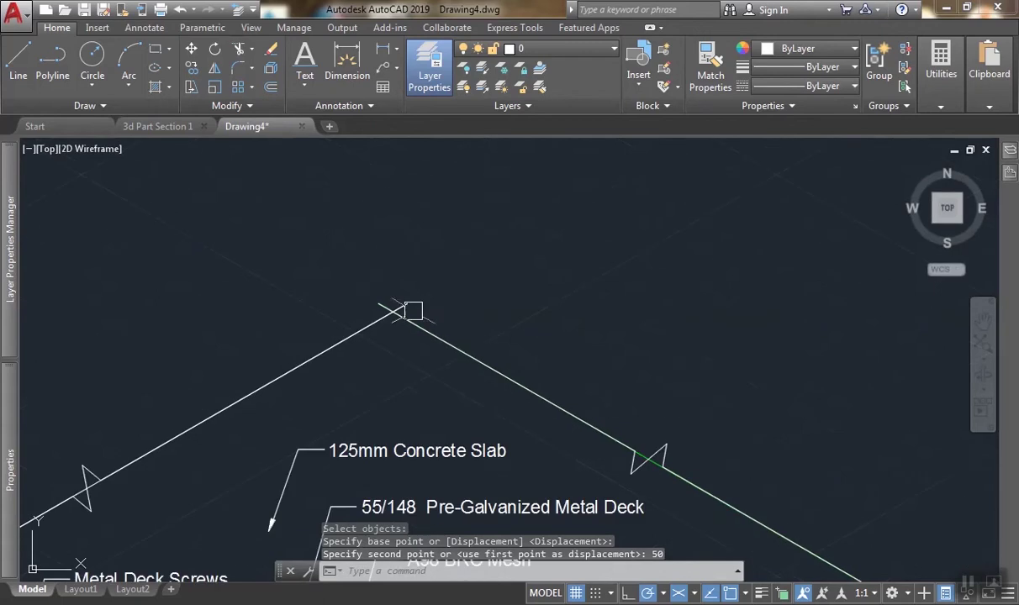
Stretch the other end of the back-right edge line and break line 50 units past the slab's right corner, along 330°.
scroll(412, 311, "down", 10)
scroll(539, 311, "up", 15)
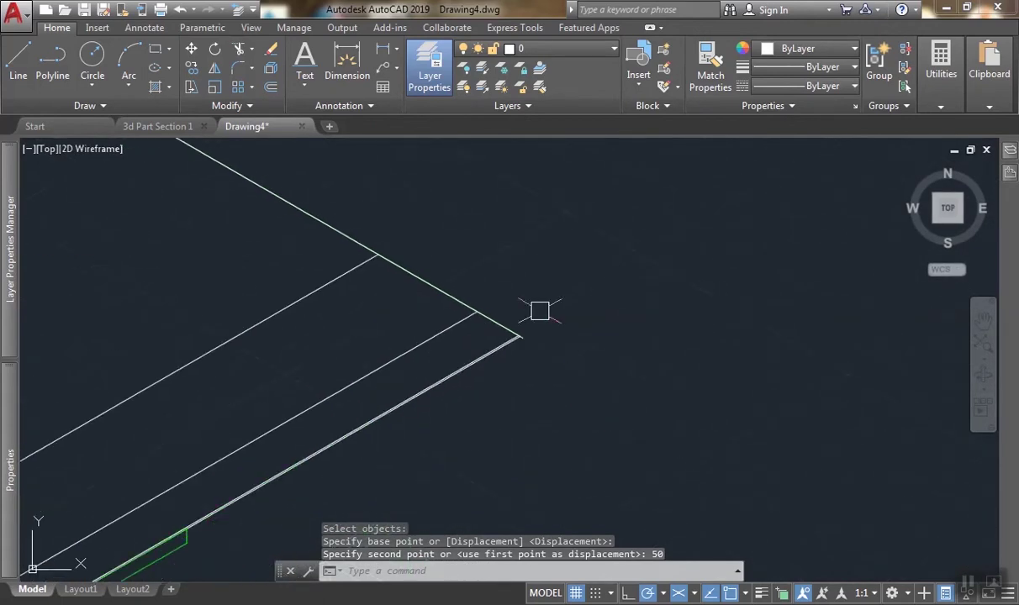
left_click(583, 284)
left_click(510, 420)
left_click(501, 441)
left_click(395, 349)
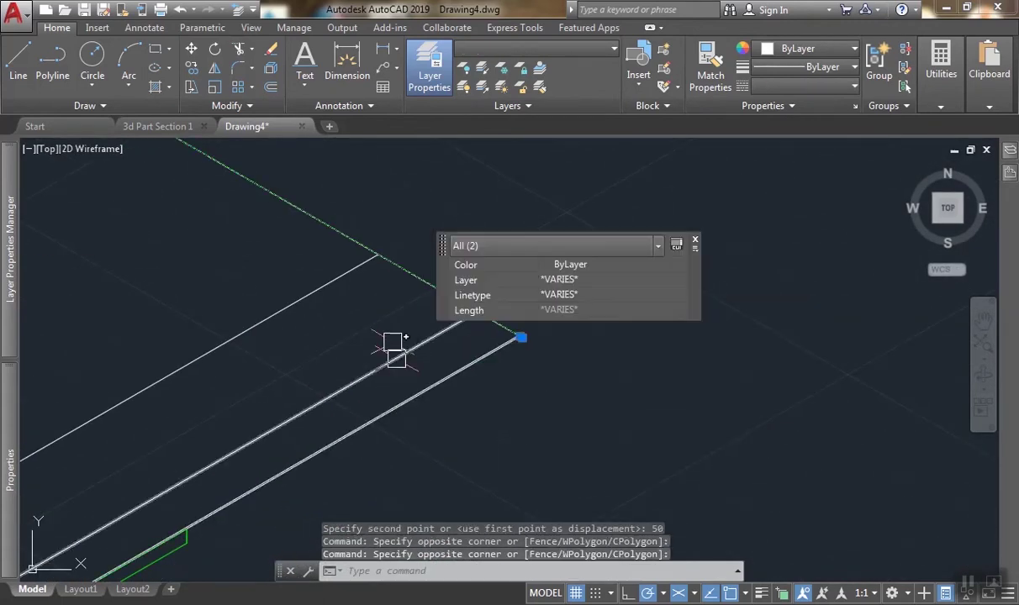
left_click(191, 87)
left_click(420, 200)
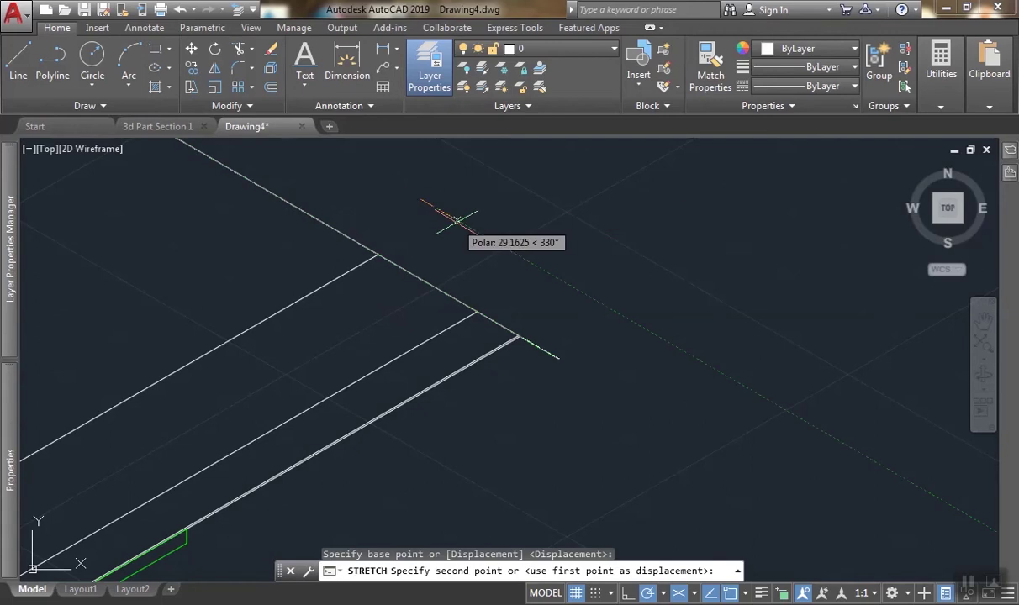
type("50")
key("Return")
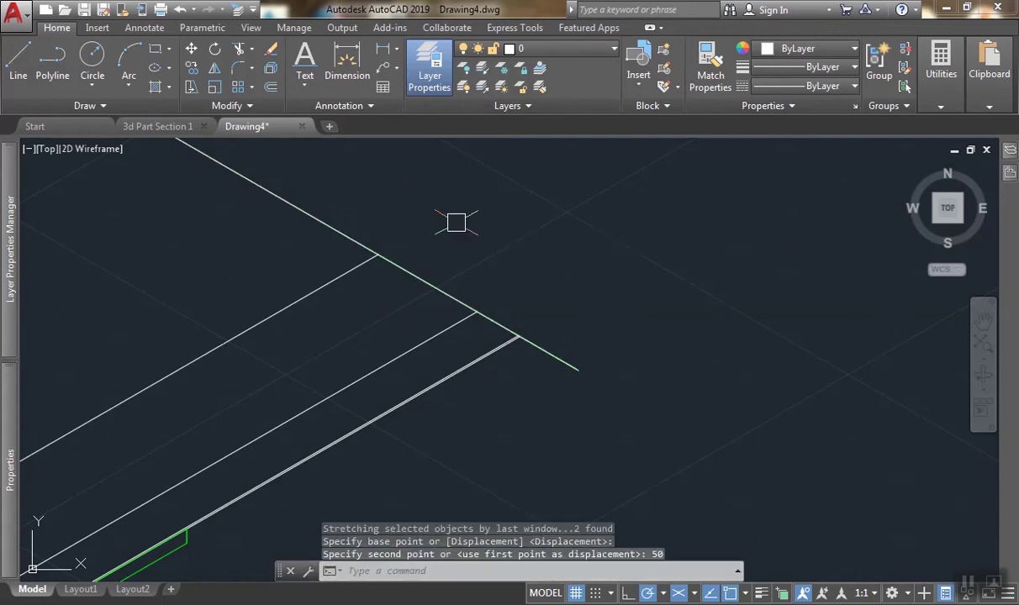
Stretch the lower end of the back-left edge line and break line 50 units outward past the front beam's outer corner.
scroll(682, 313, "down", 5)
scroll(223, 334, "up", 4)
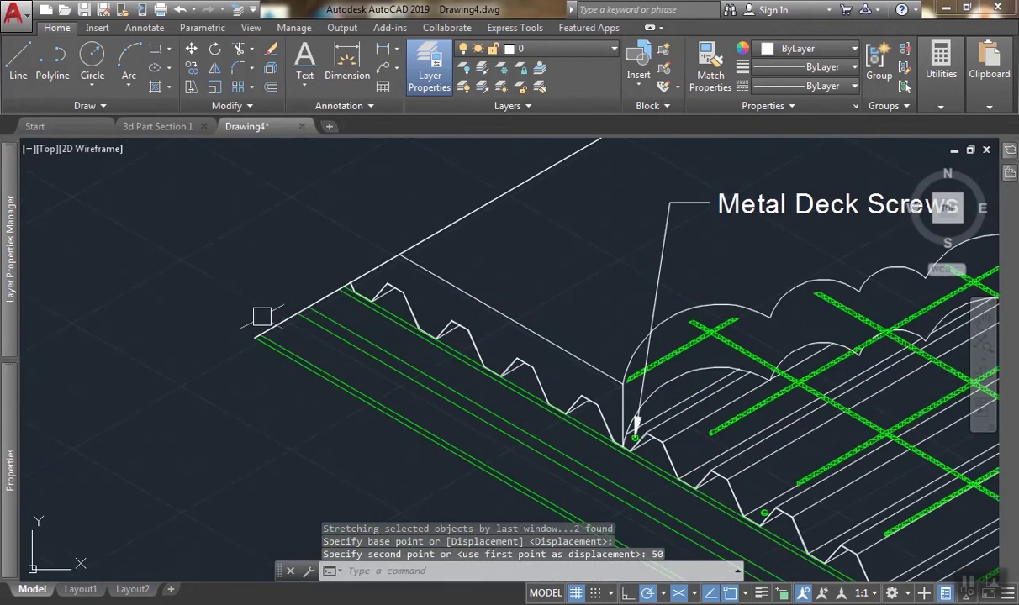
left_click(256, 338)
left_click(236, 388)
left_click(351, 447, "shift")
left_click(316, 375, "shift")
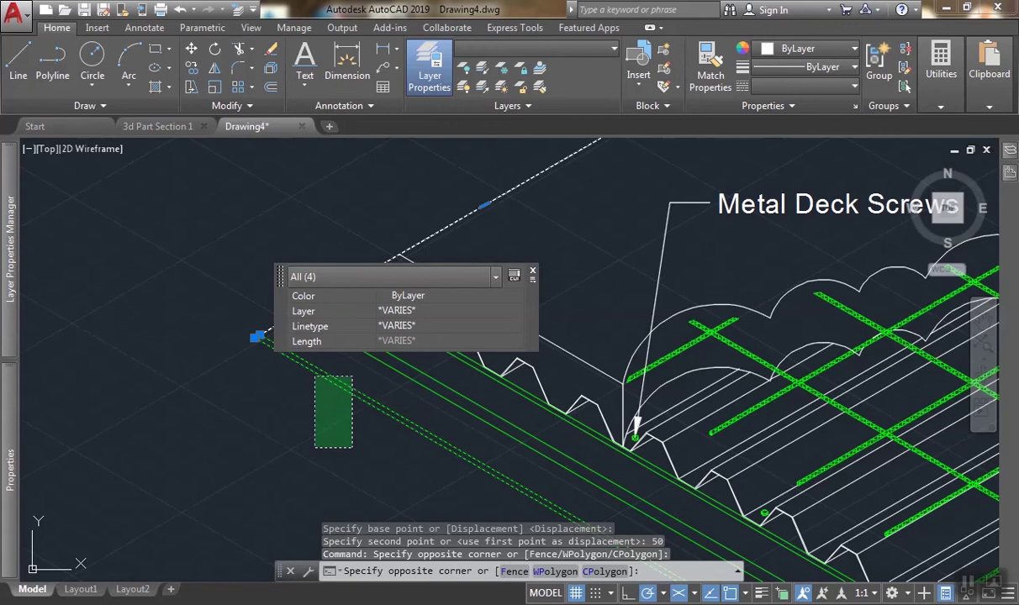
left_click(190, 87)
scroll(285, 240, "up", 2)
left_click(296, 238)
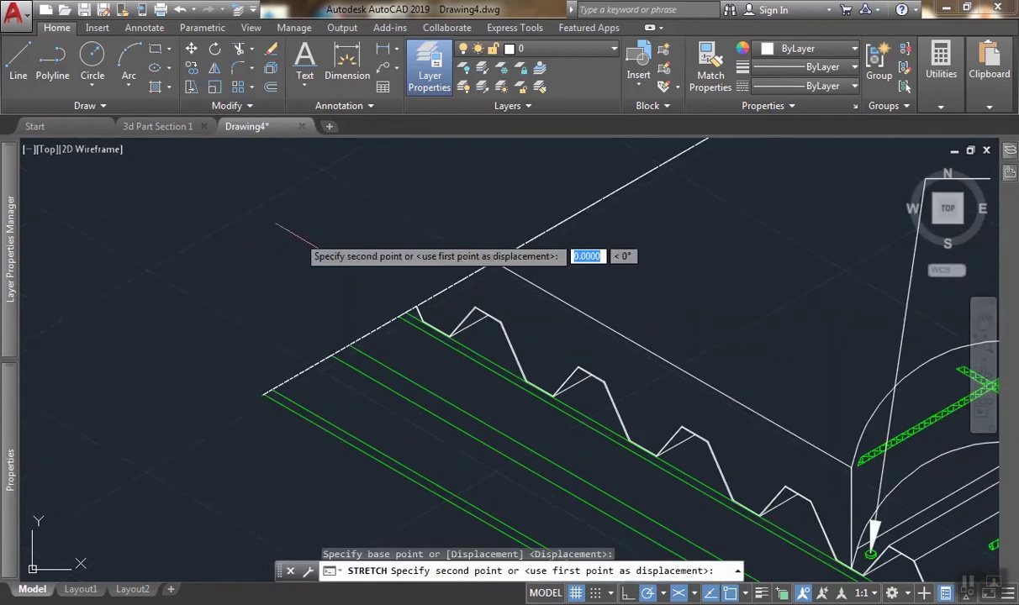
type("50")
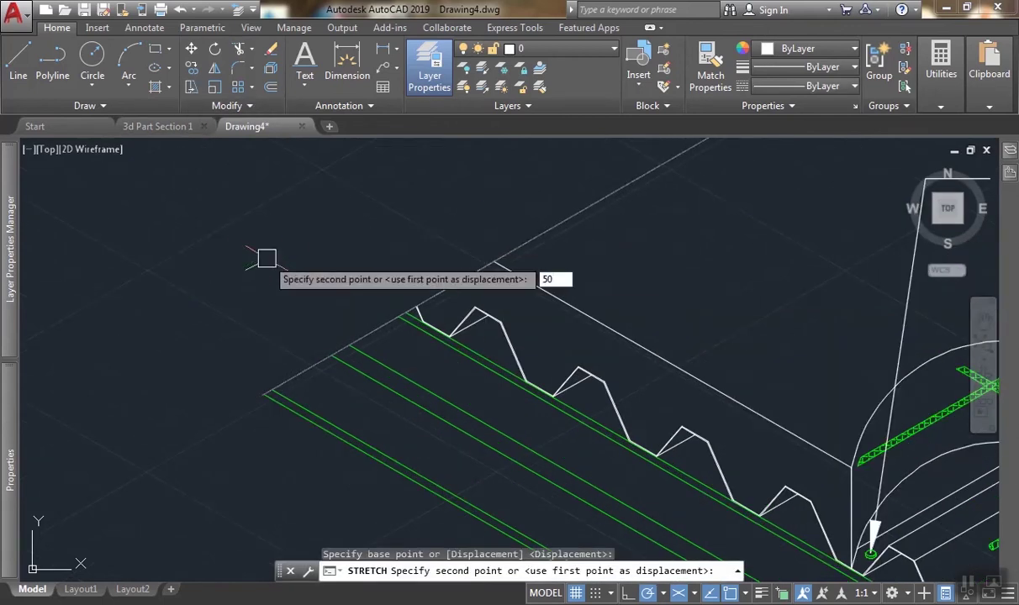
key("Return")
Erase the two original straight edge lines running through the break symbols, keeping the break lines on both back edges.
scroll(257, 255, "down", 5)
scroll(511, 265, "up", 4)
scroll(511, 265, "up", 5)
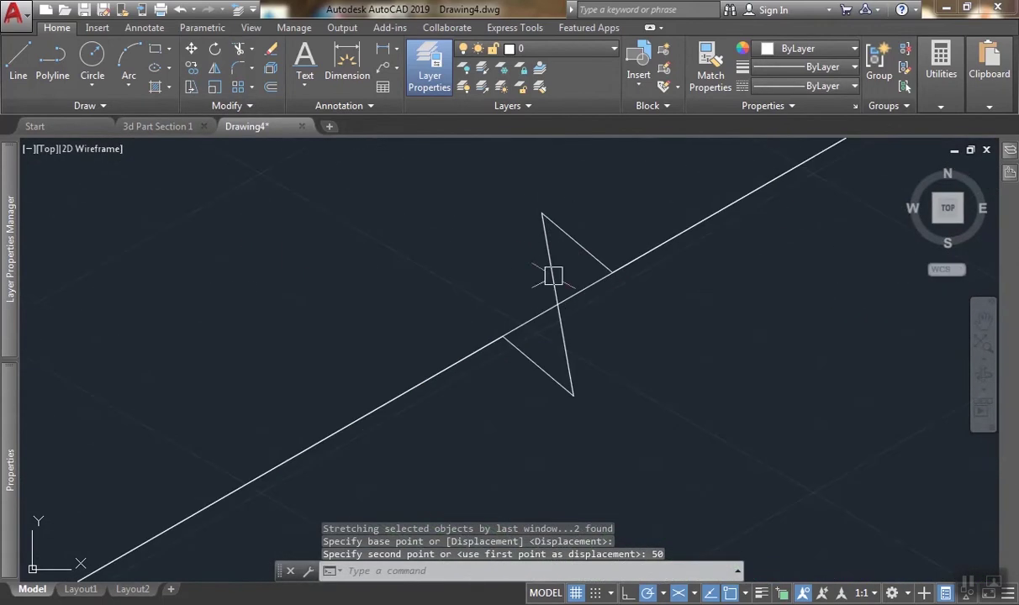
left_click(588, 287)
scroll(588, 287, "down", 3)
middle_click_drag(589, 287, 175, 410)
scroll(175, 410, "down", 3)
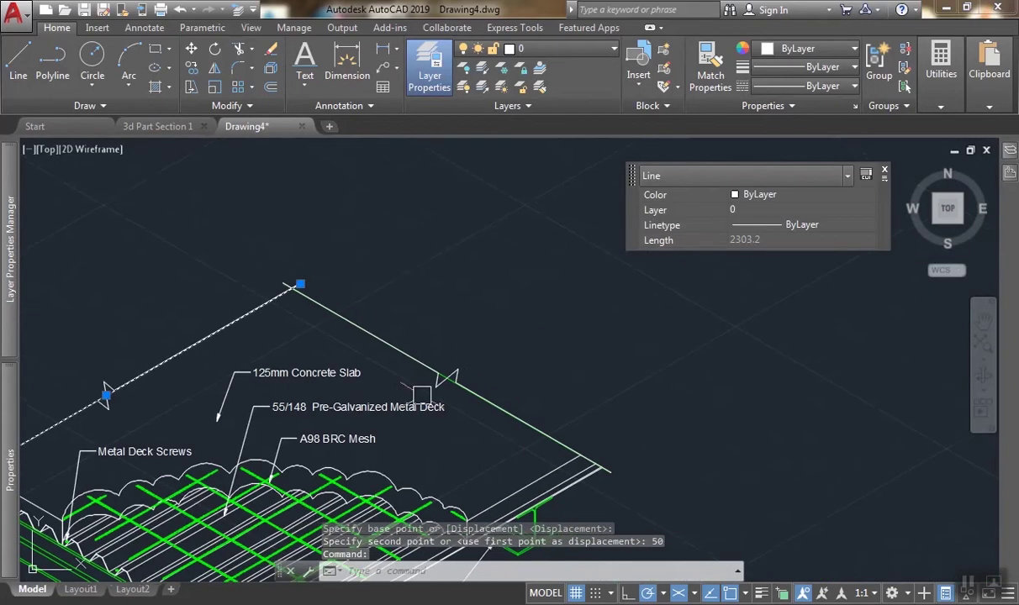
scroll(462, 370, "up", 6)
left_click(463, 381)
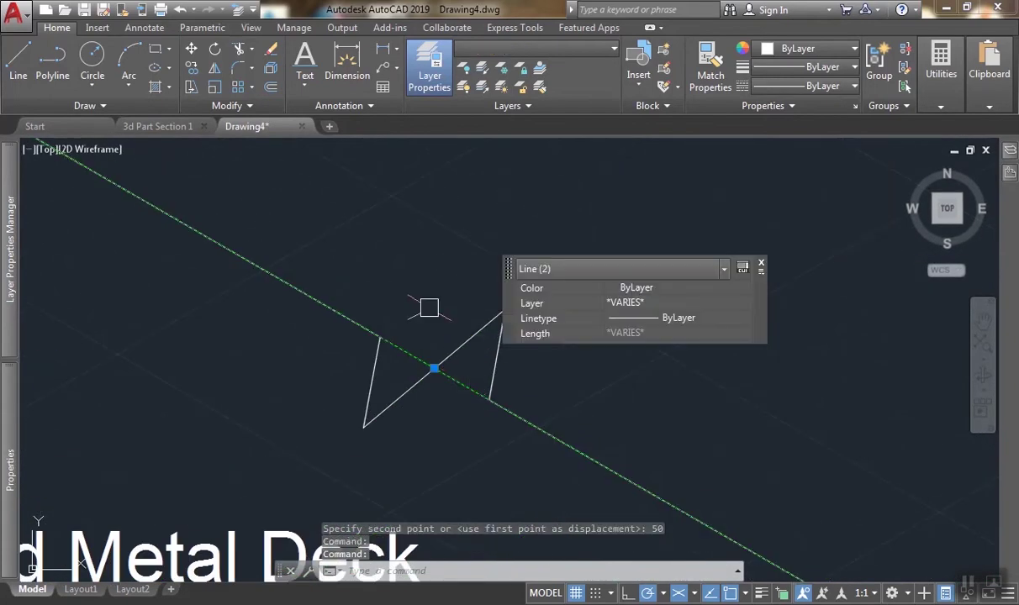
scroll(422, 318, "down", 2)
type("E")
key("Return")
scroll(468, 312, "down", 5)
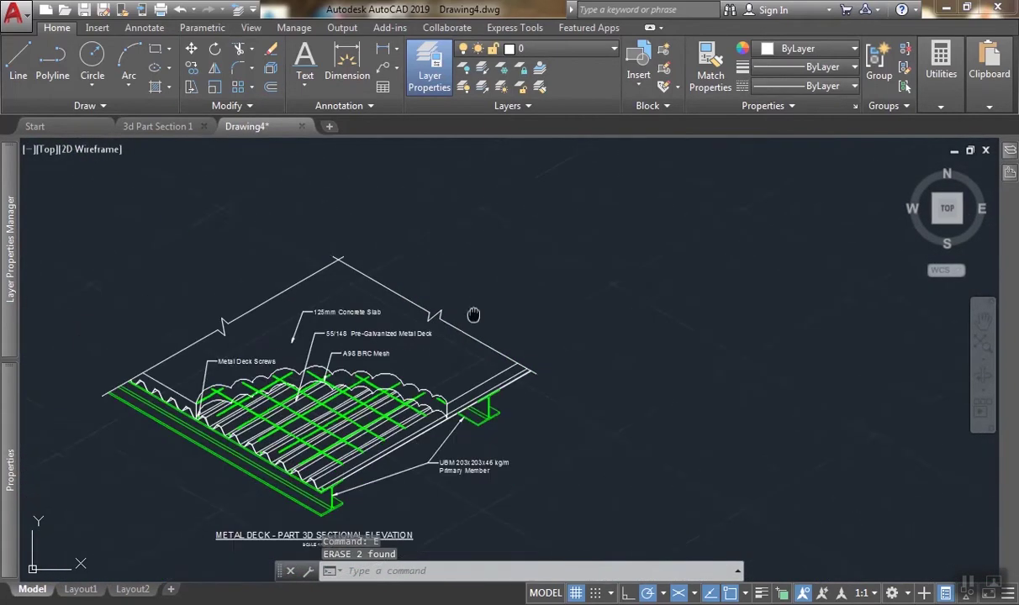
scroll(464, 406, "up", 3)
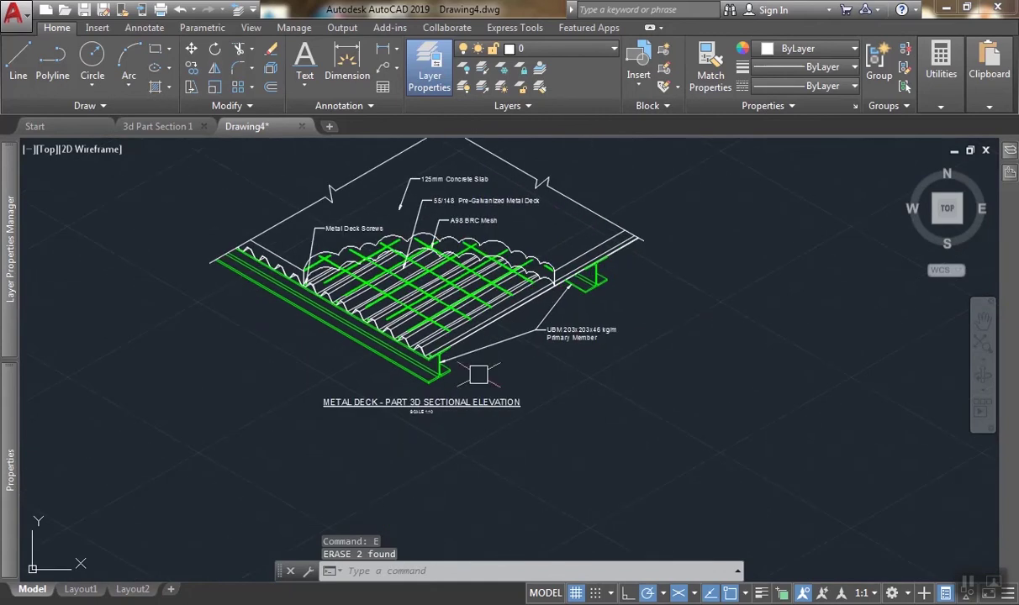
middle_click_drag(463, 407, 522, 414)
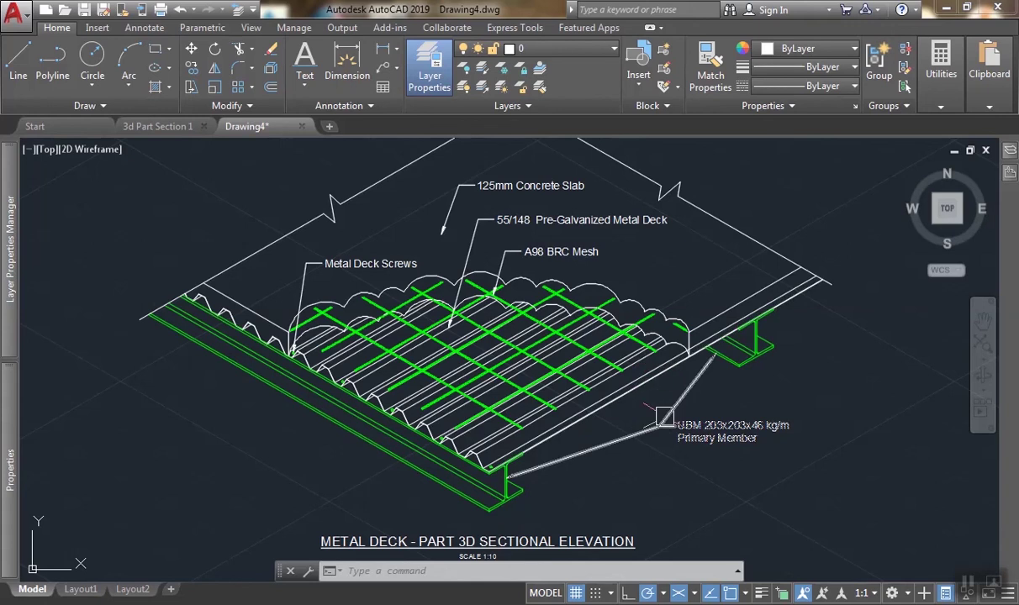
mouse_move(670, 381)
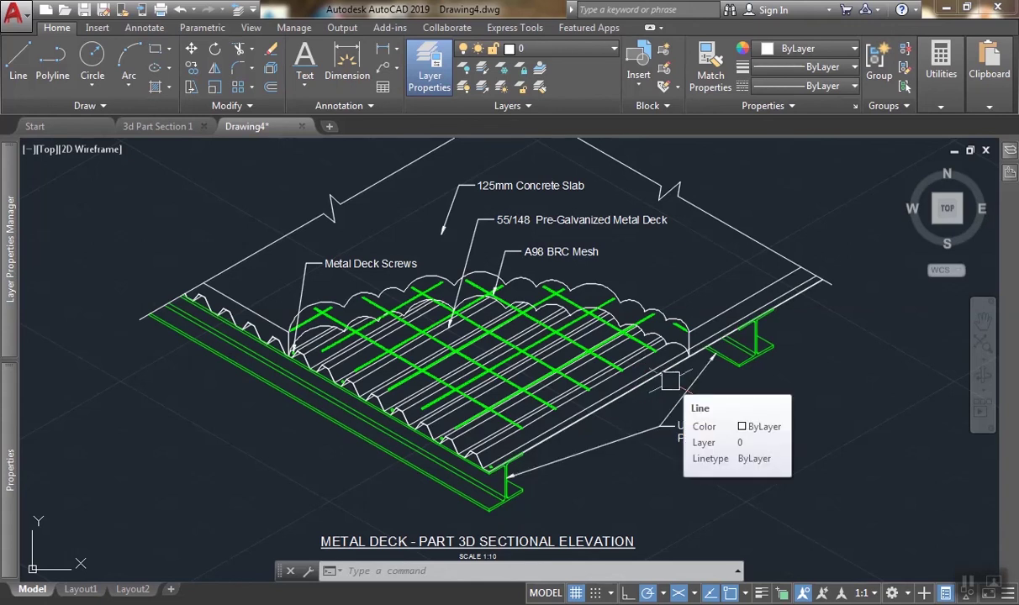